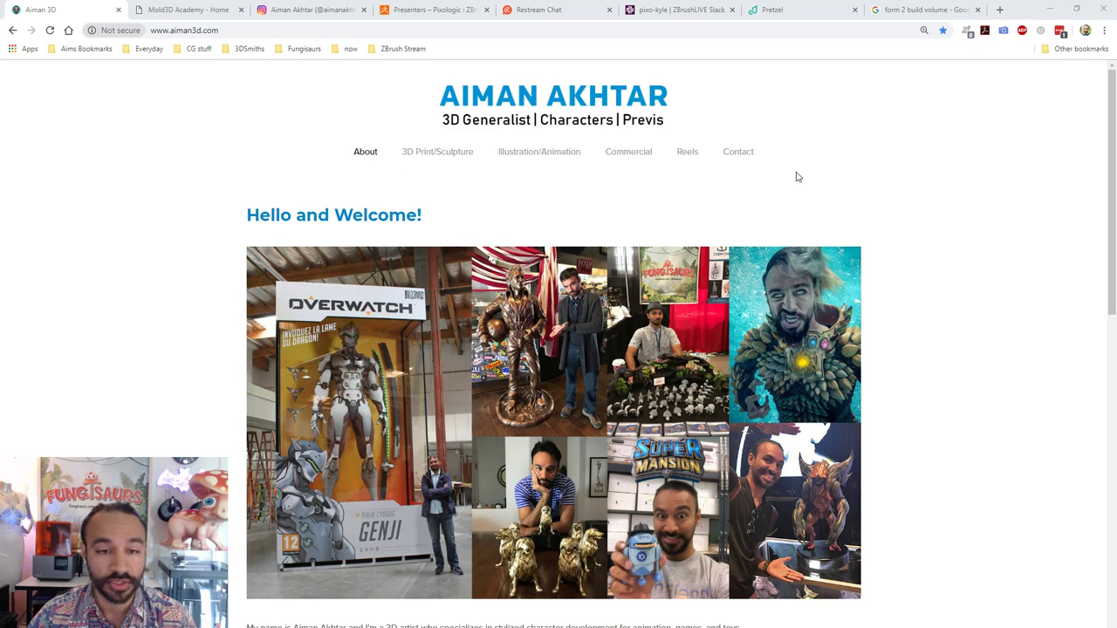
- Switch to the Mold3D Academy site and open the Digital Sculpting 2 class page
click(178, 10)
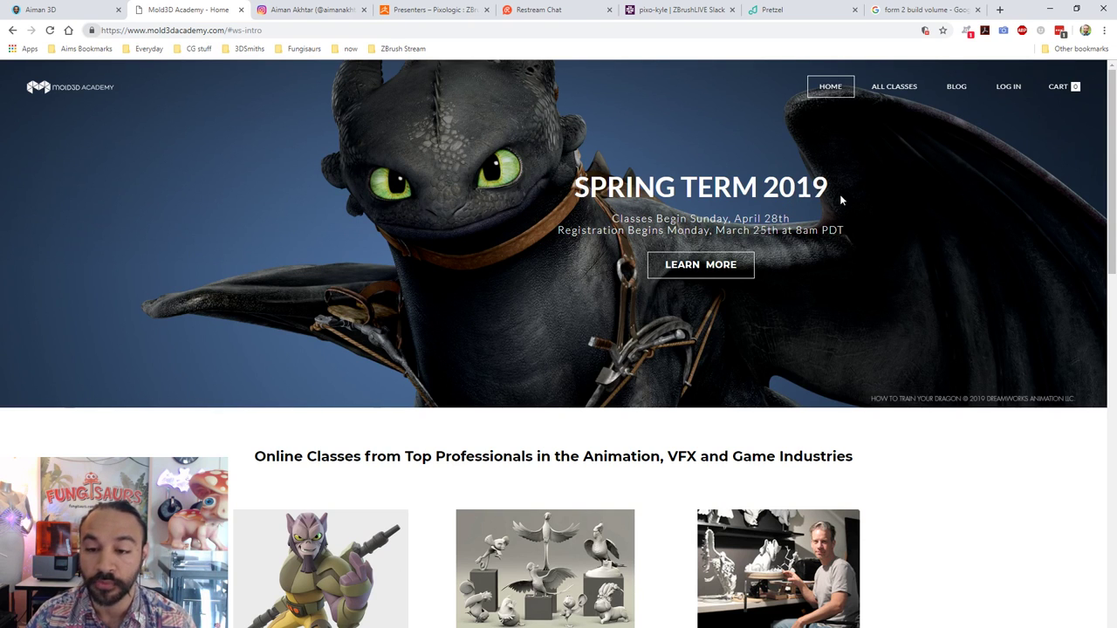
mouse_move(895, 98)
scroll(913, 304, down, 1)
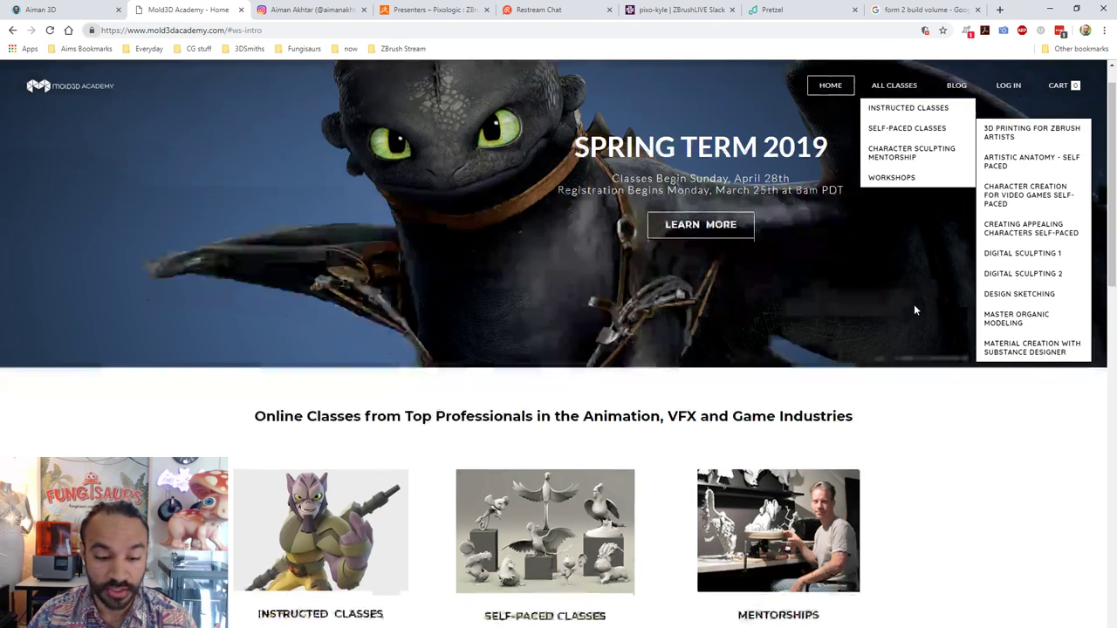
scroll(927, 314, up, 1)
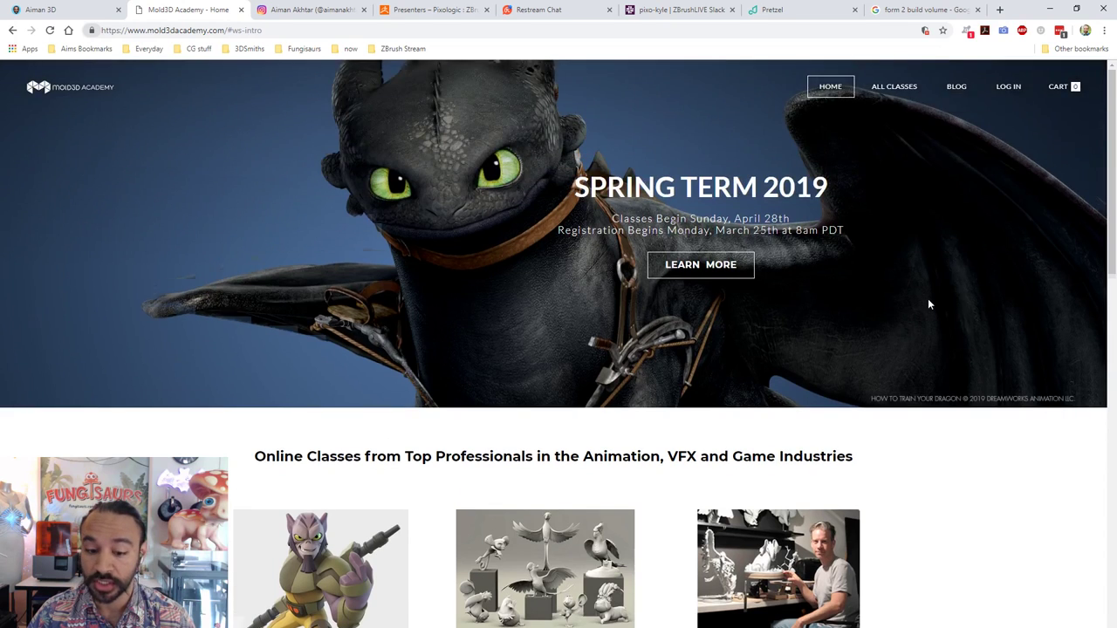
scroll(927, 305, down, 1)
click(550, 506)
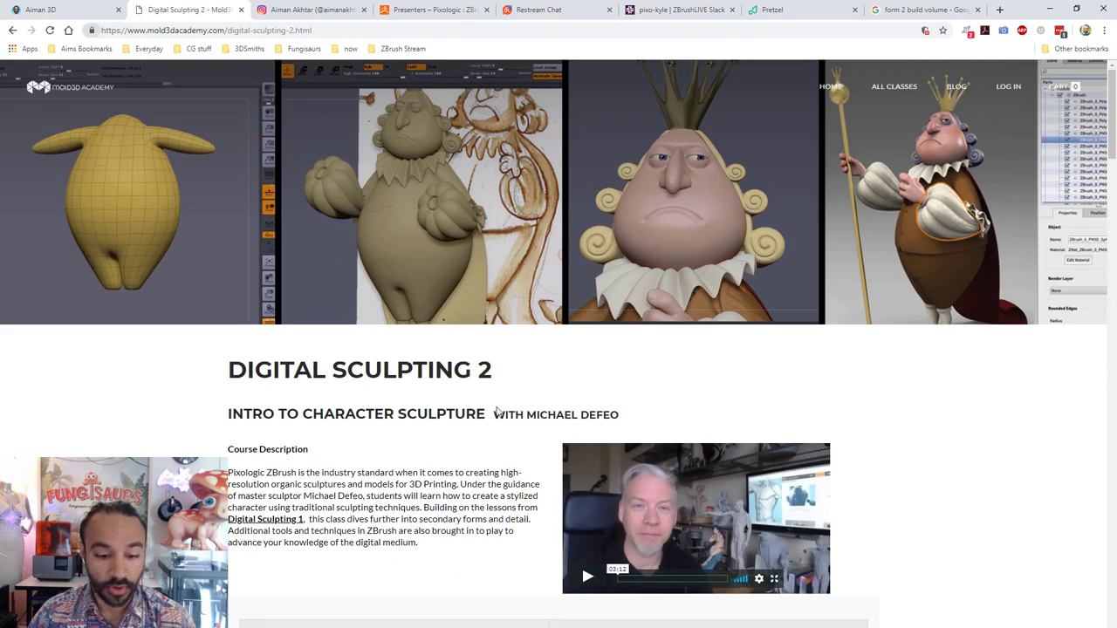
- Open the self-paced class page 3D Printing for ZBrush Artists
scroll(494, 414, down, 5)
scroll(490, 419, up, 5)
mouse_move(894, 91)
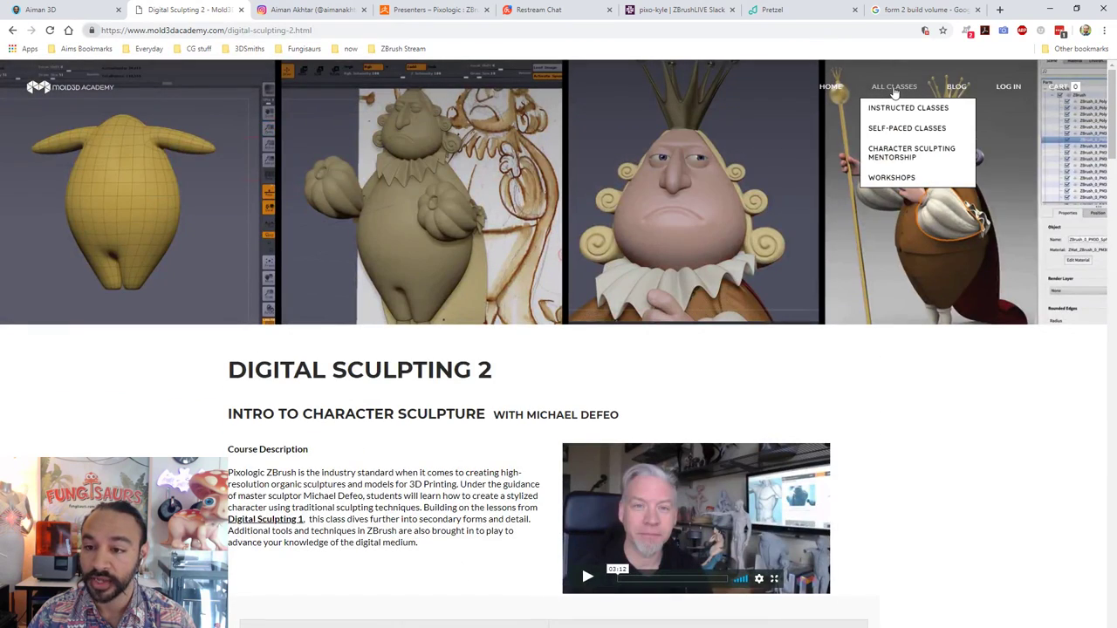
mouse_move(923, 128)
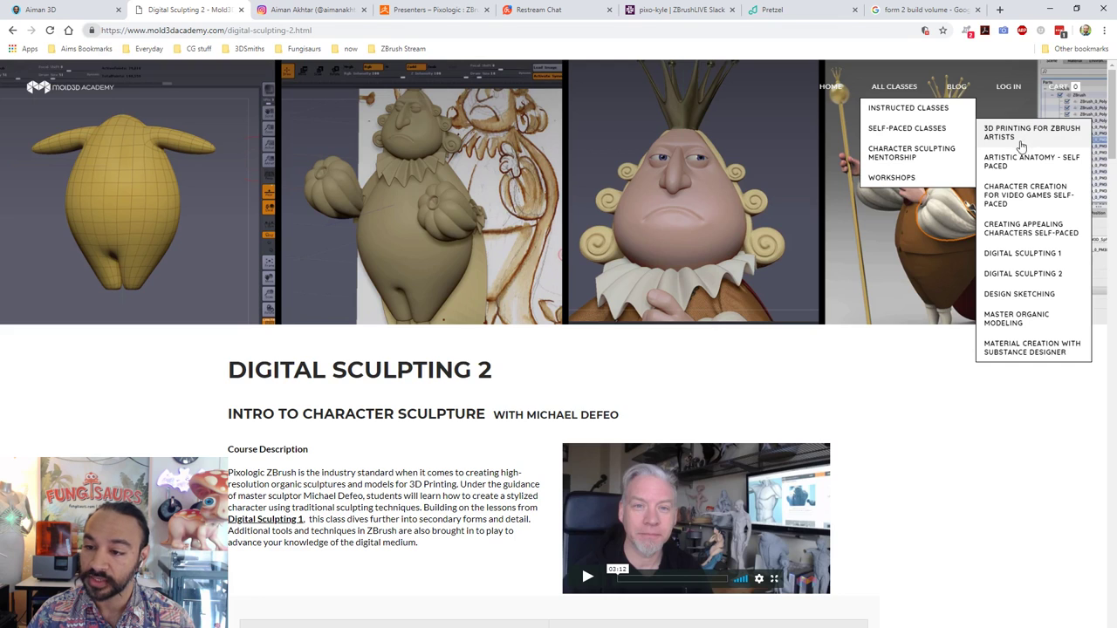
click(1033, 135)
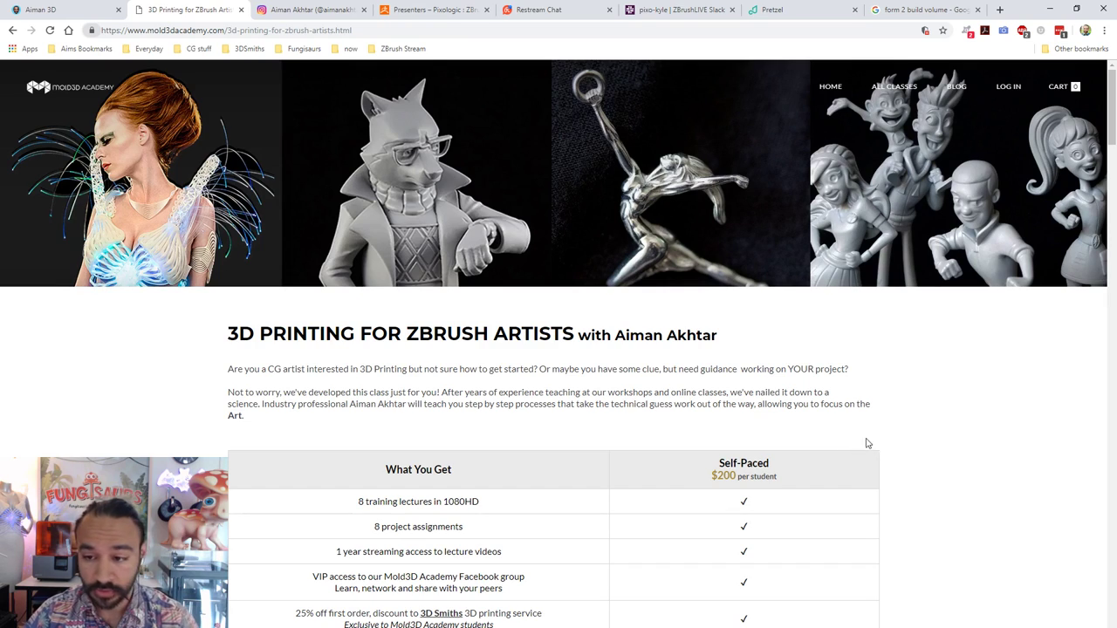
- Look through the 3D printing class page's lesson plan, software requirements and student gallery, returning to its beginning
scroll(870, 441, down, 10)
scroll(924, 438, down, 2)
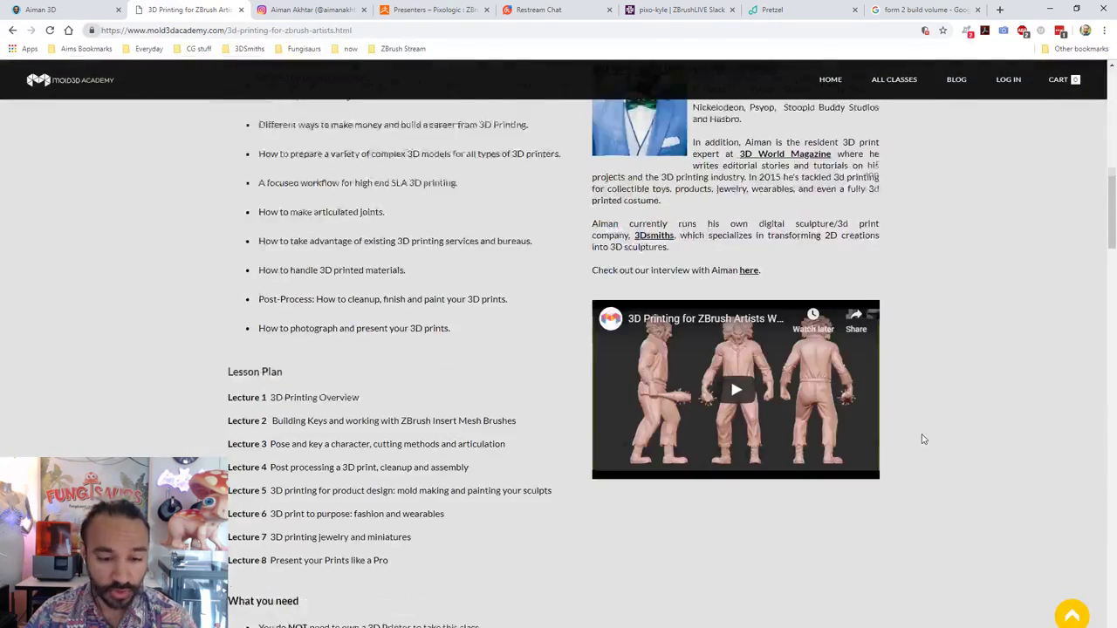
scroll(924, 439, down, 4)
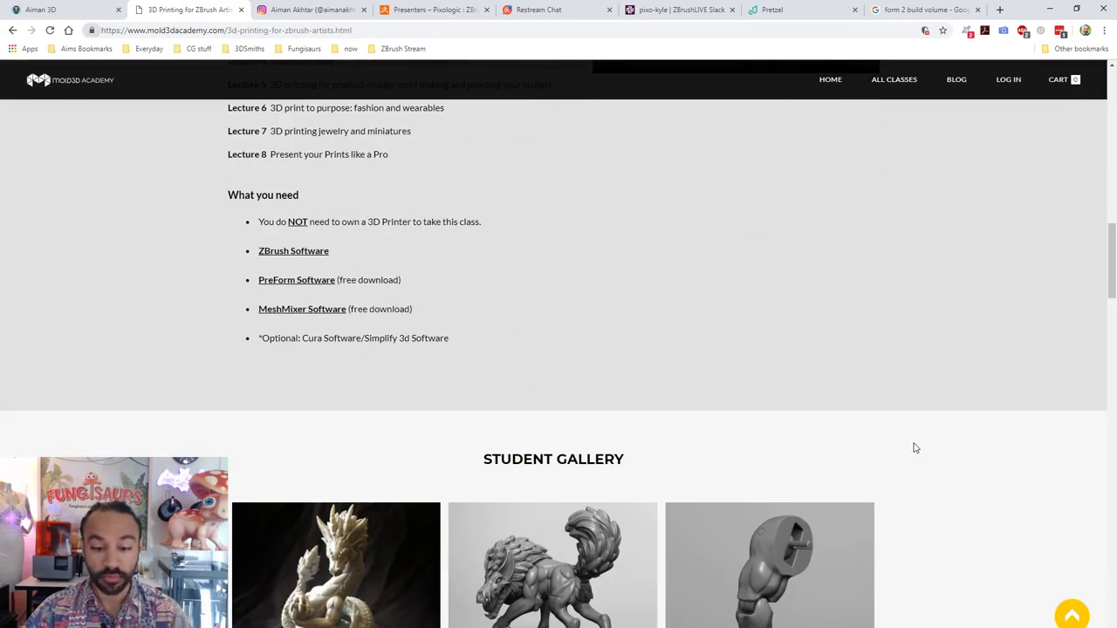
scroll(934, 429, down, 4)
scroll(947, 429, down, 5)
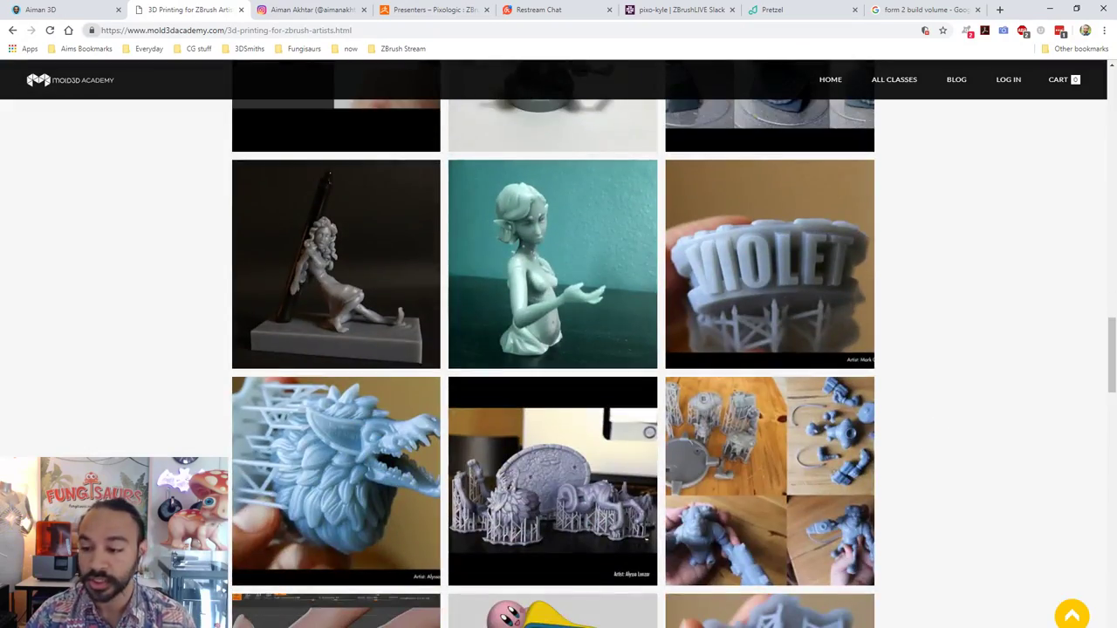
drag(1110, 353, 1092, 91)
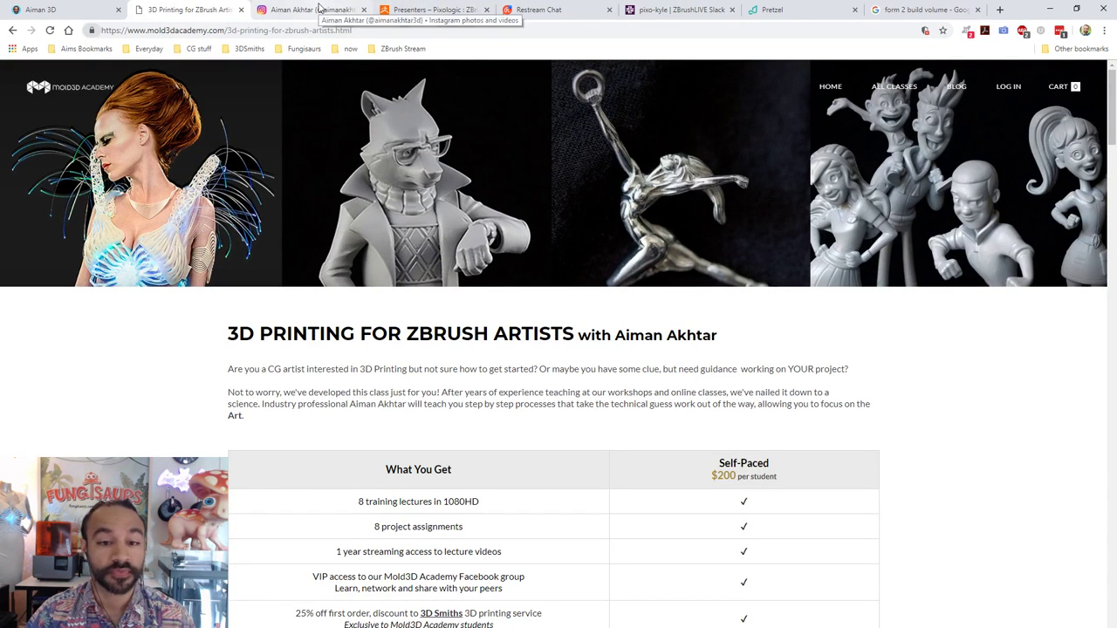
- Switch to the artist's Instagram profile and open the ZBrush 2019 discount post
click(319, 8)
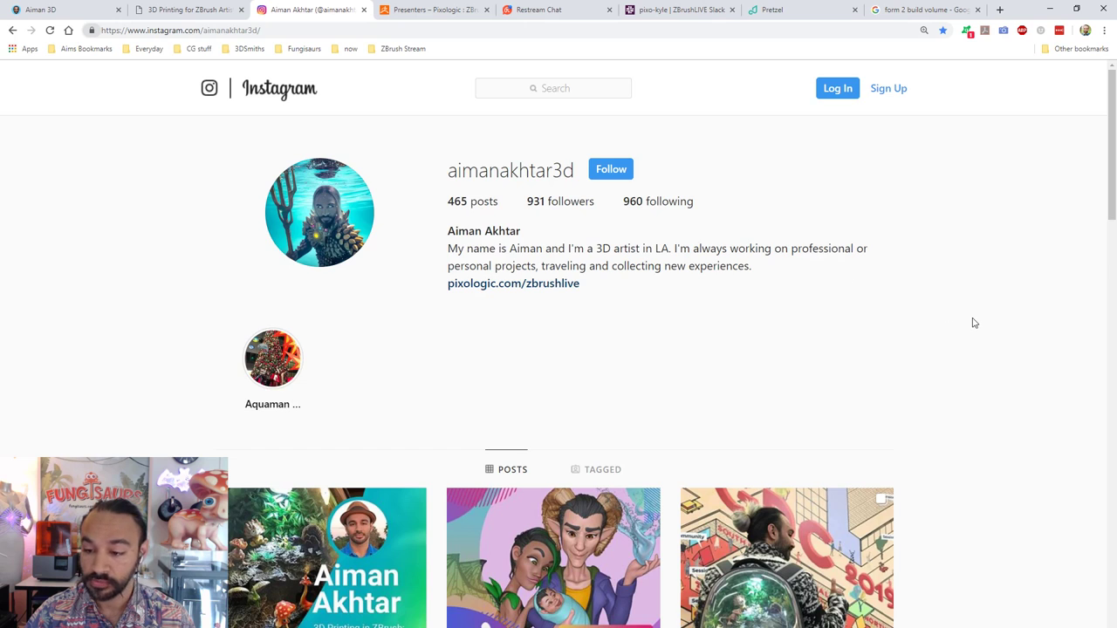
scroll(1012, 406, down, 2)
scroll(1032, 387, up, 2)
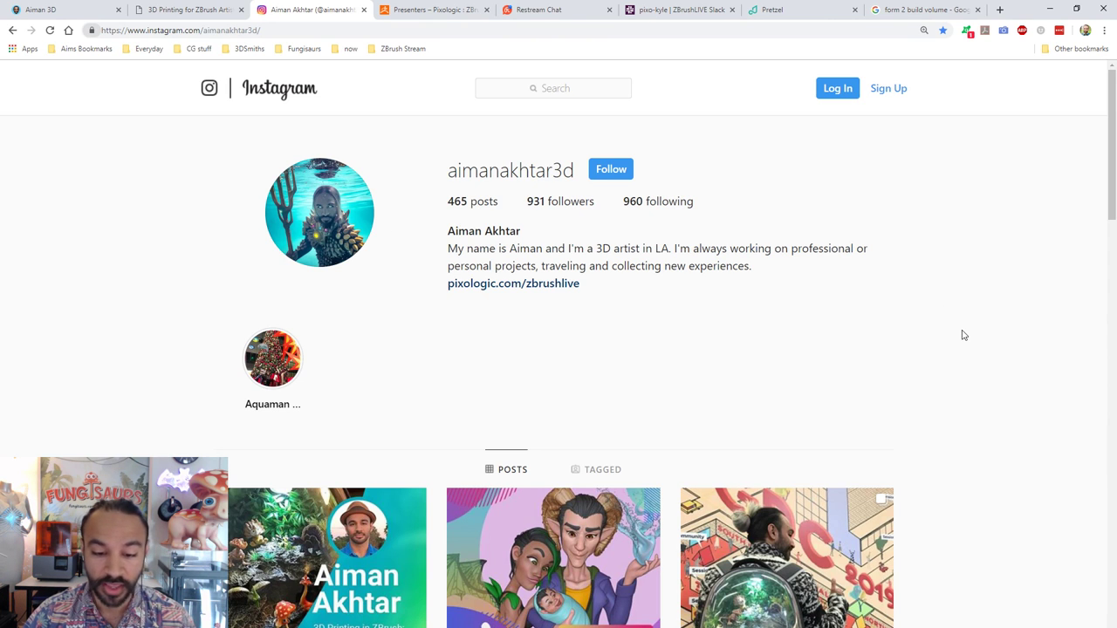
scroll(958, 335, down, 3)
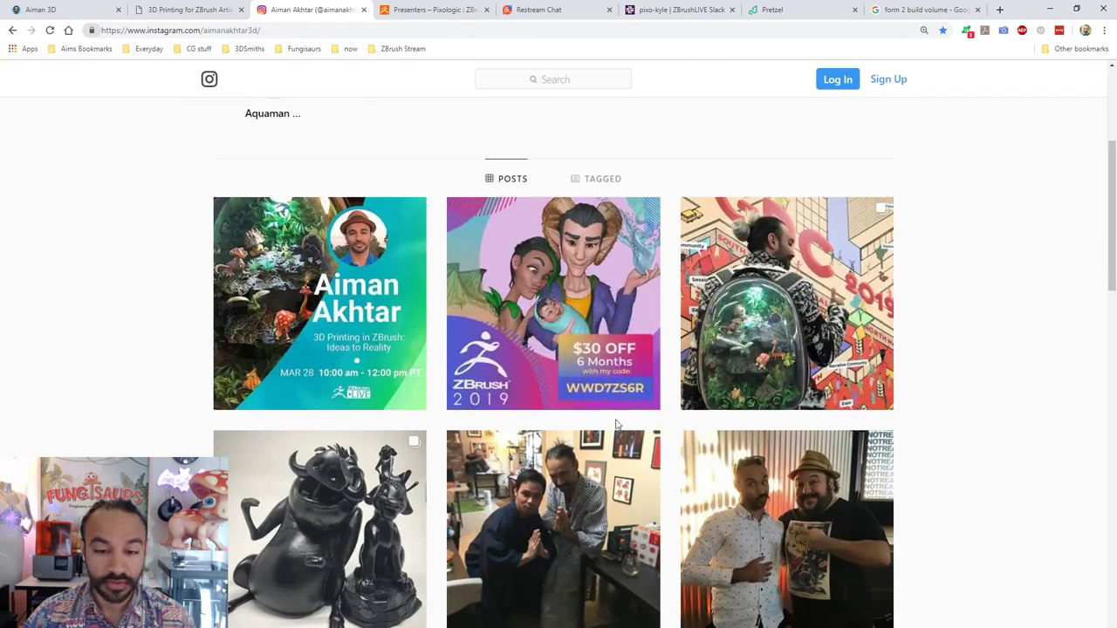
click(600, 406)
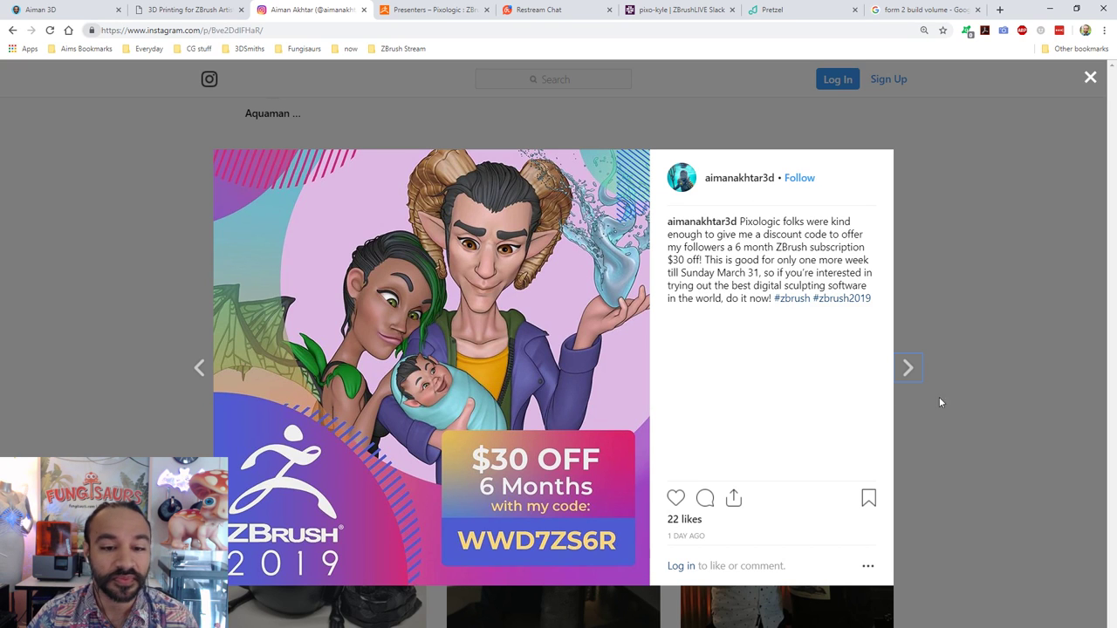
- View the 3D Printing in ZBrush stream announcement post and the GDC 2019 backpack post, closing each one
click(981, 423)
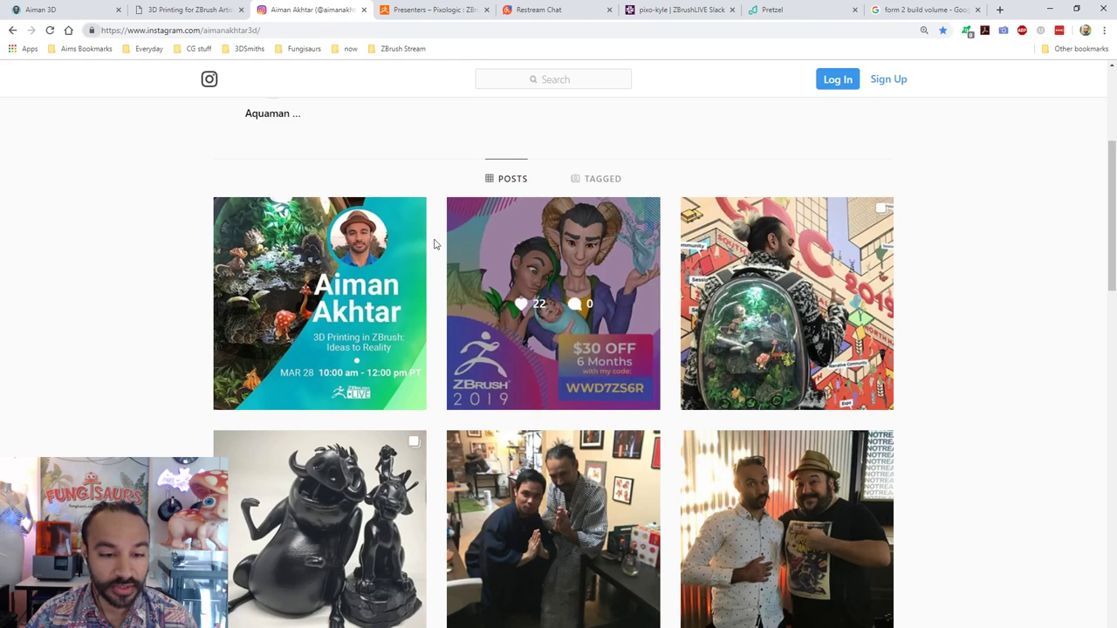
click(370, 251)
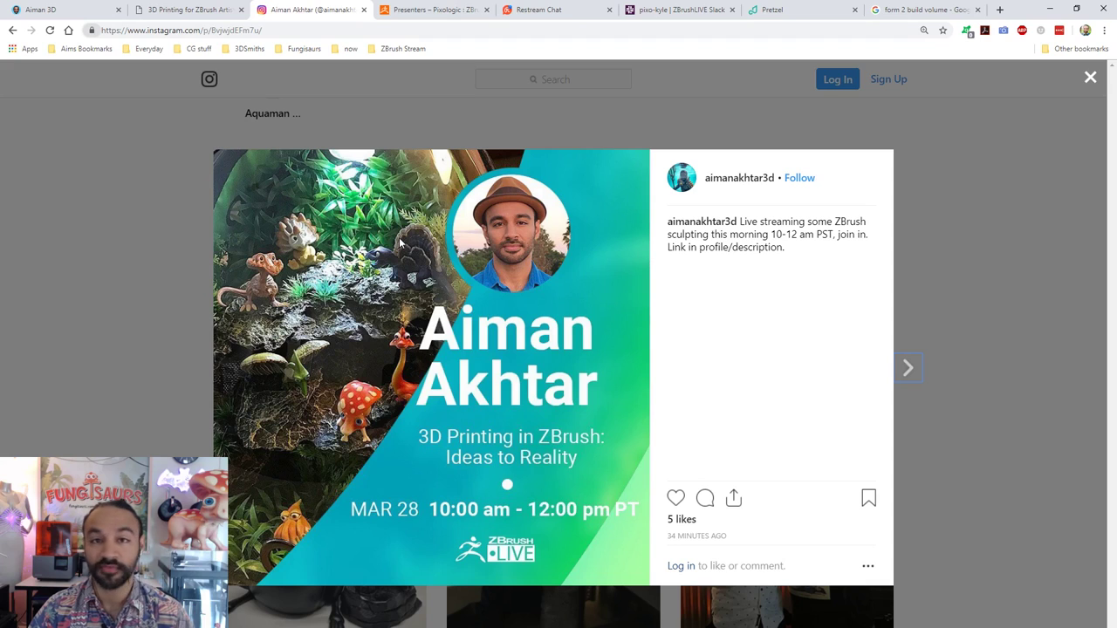
click(1057, 242)
click(824, 260)
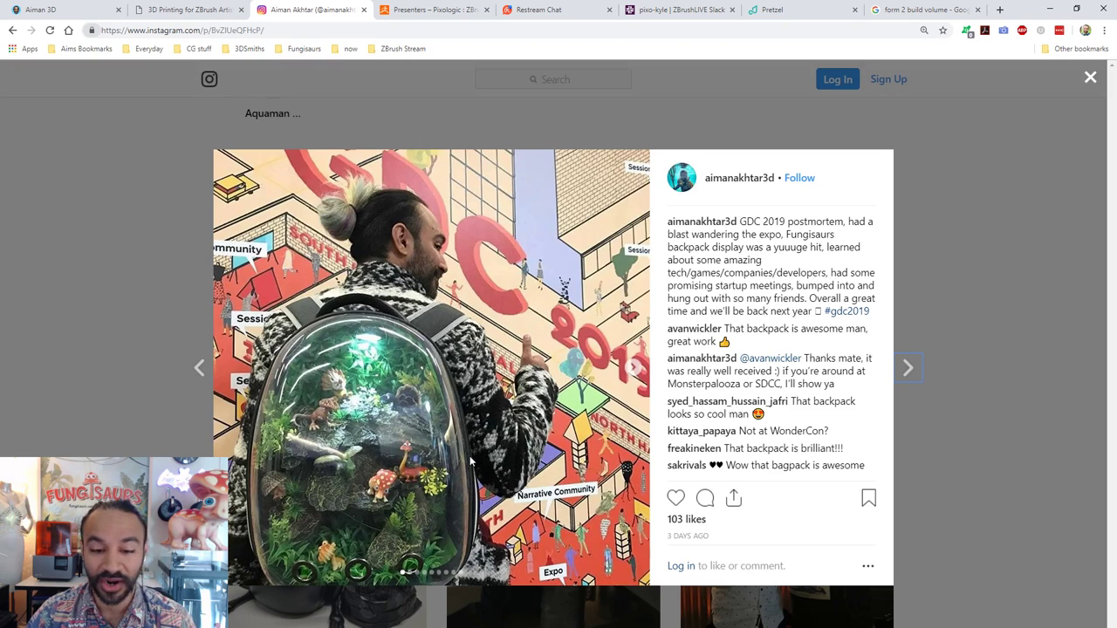
click(1002, 317)
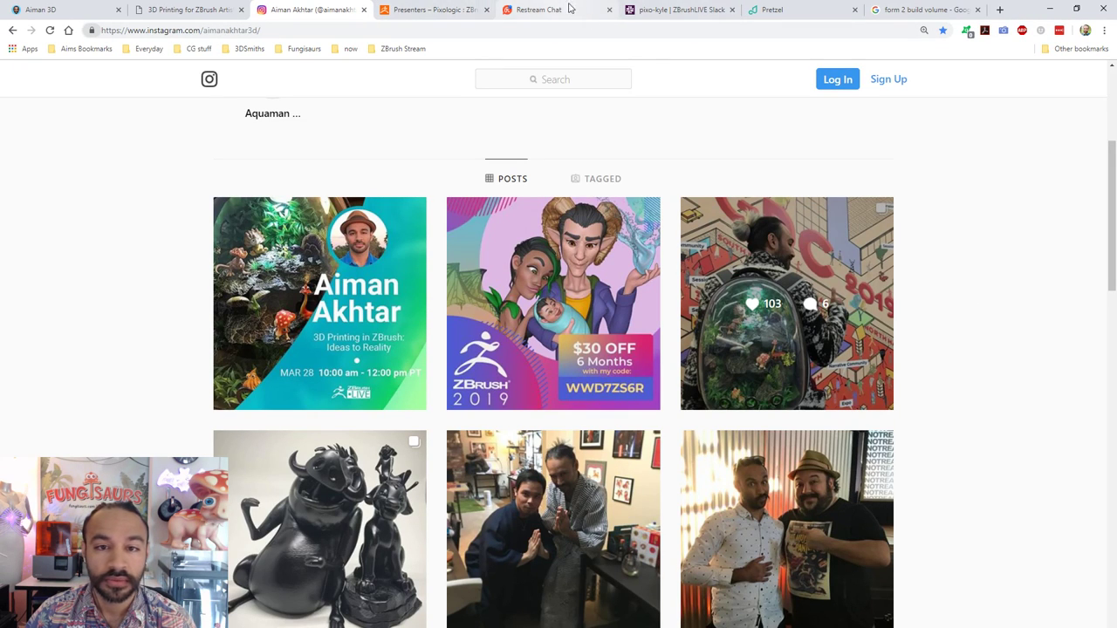
- Check the Restream chat, and open the stream host's past broadcasts and schedule from Pixologic's ZBrushLIVE presenters page
click(541, 10)
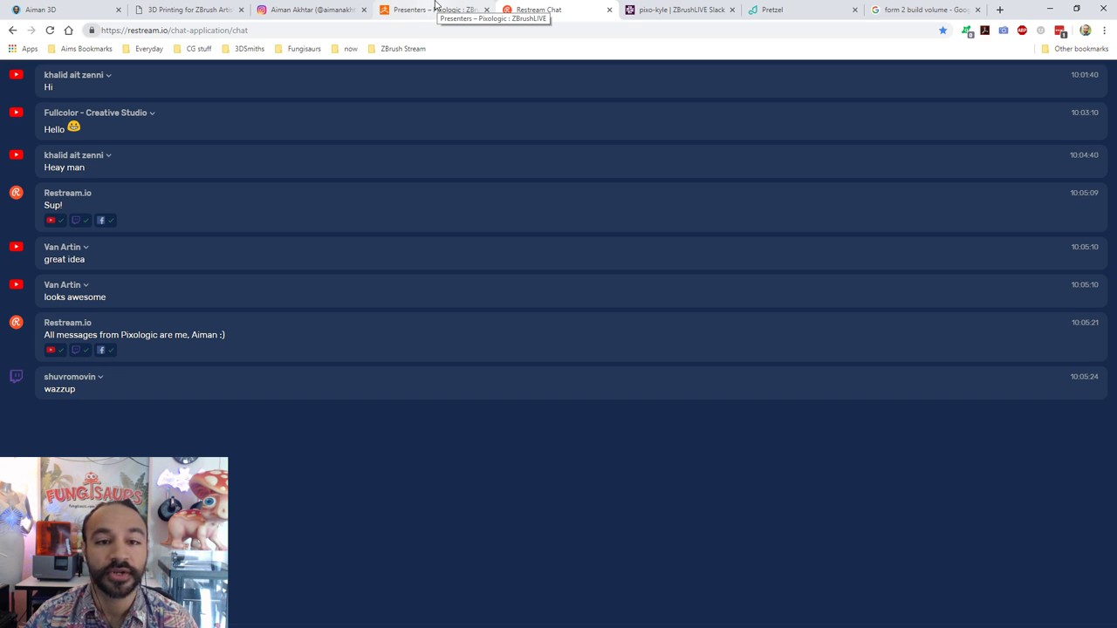
click(434, 5)
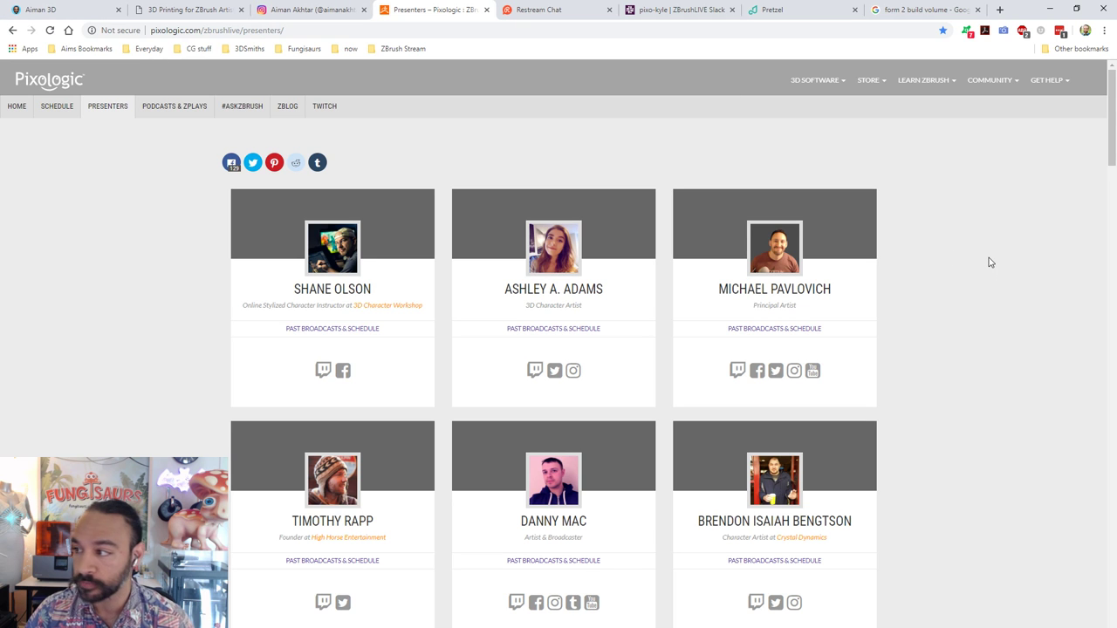
scroll(979, 267, down, 1)
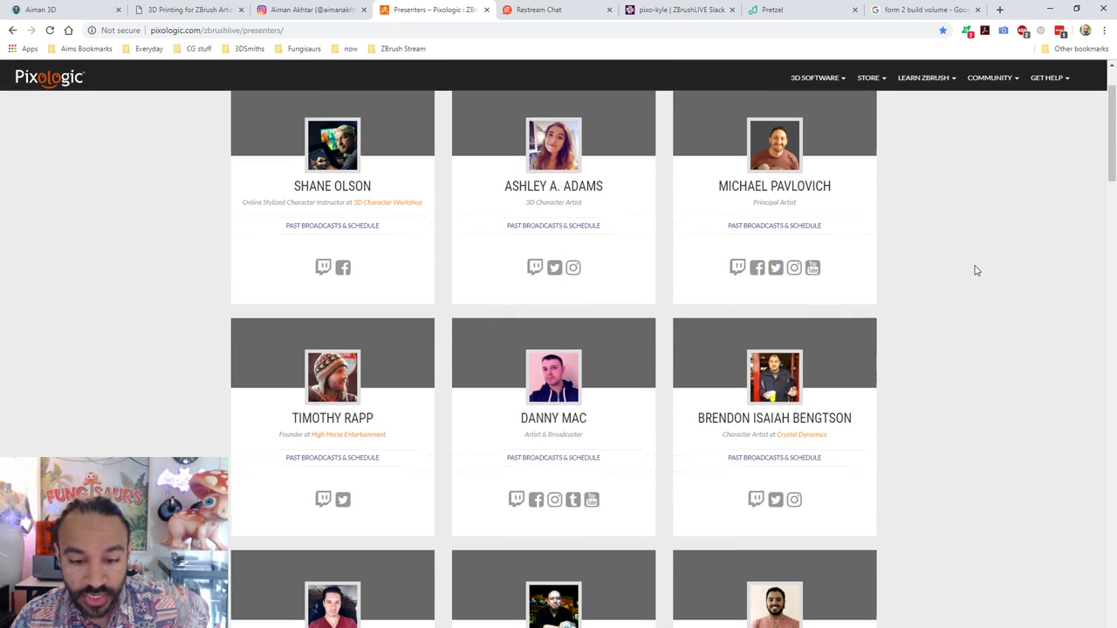
scroll(698, 277, down, 1)
scroll(872, 515, down, 3)
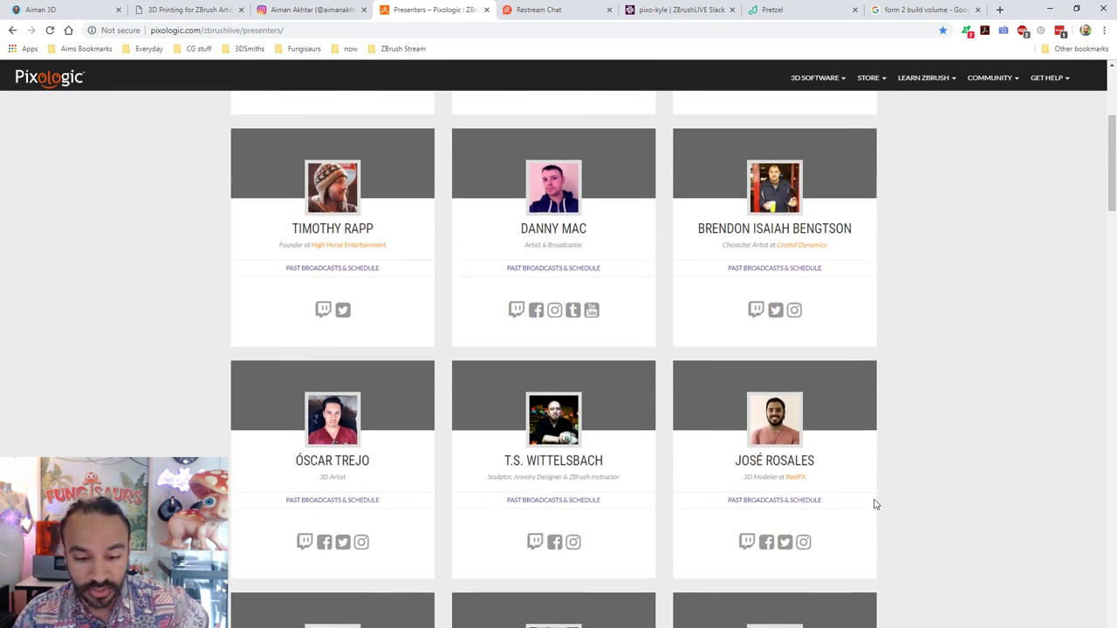
scroll(690, 351, down, 2)
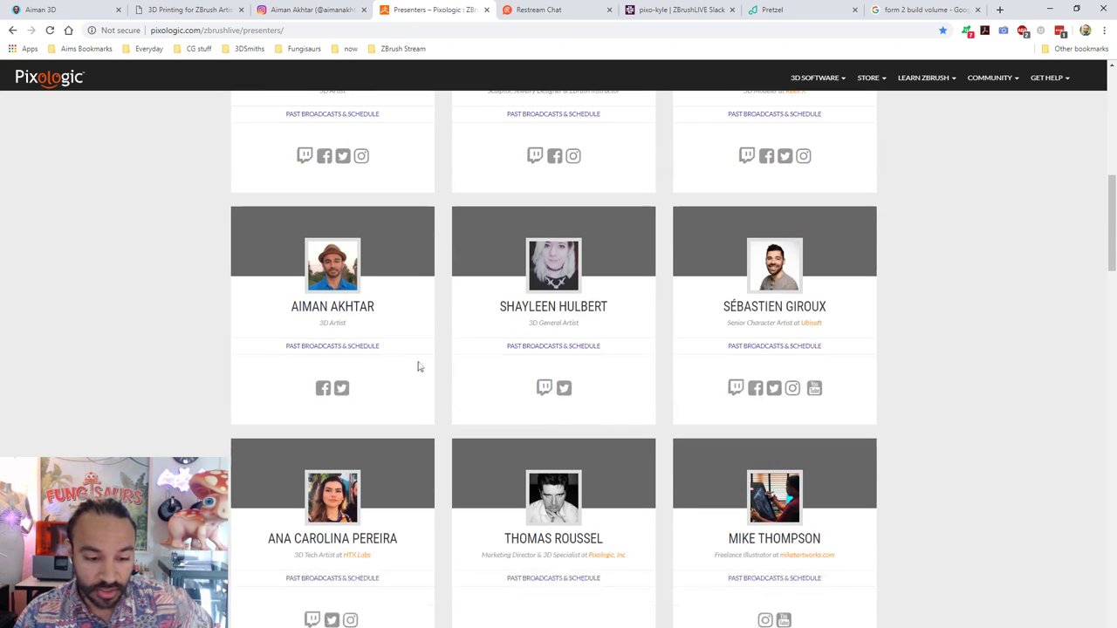
click(334, 348)
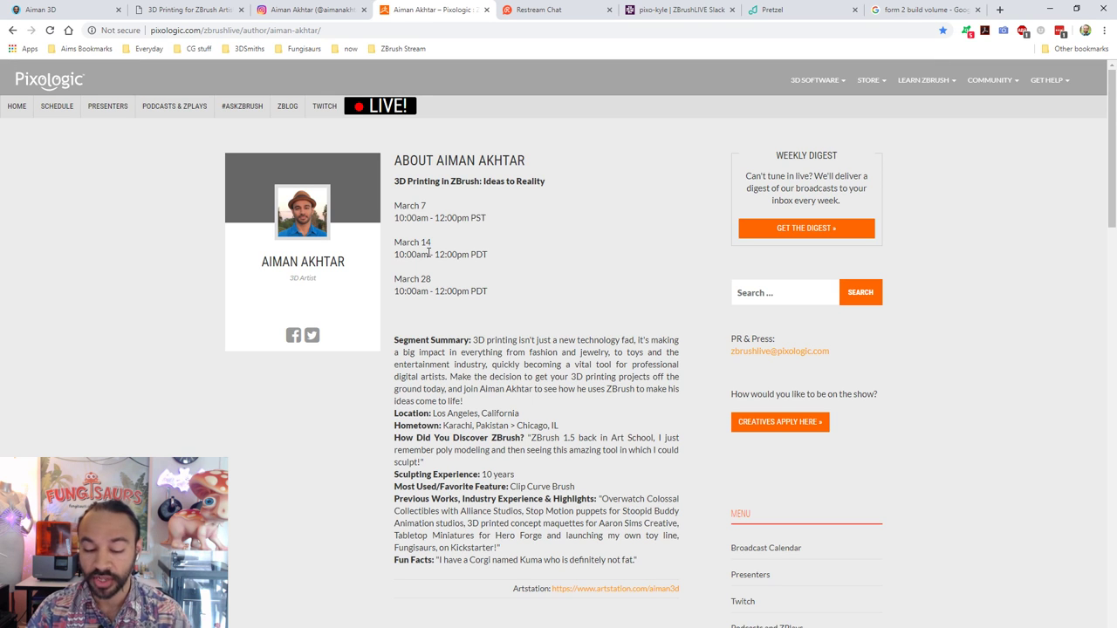
- Examine the host's biography, sample images and list of past broadcast episodes, returning to the beginning of the page
scroll(687, 341, down, 5)
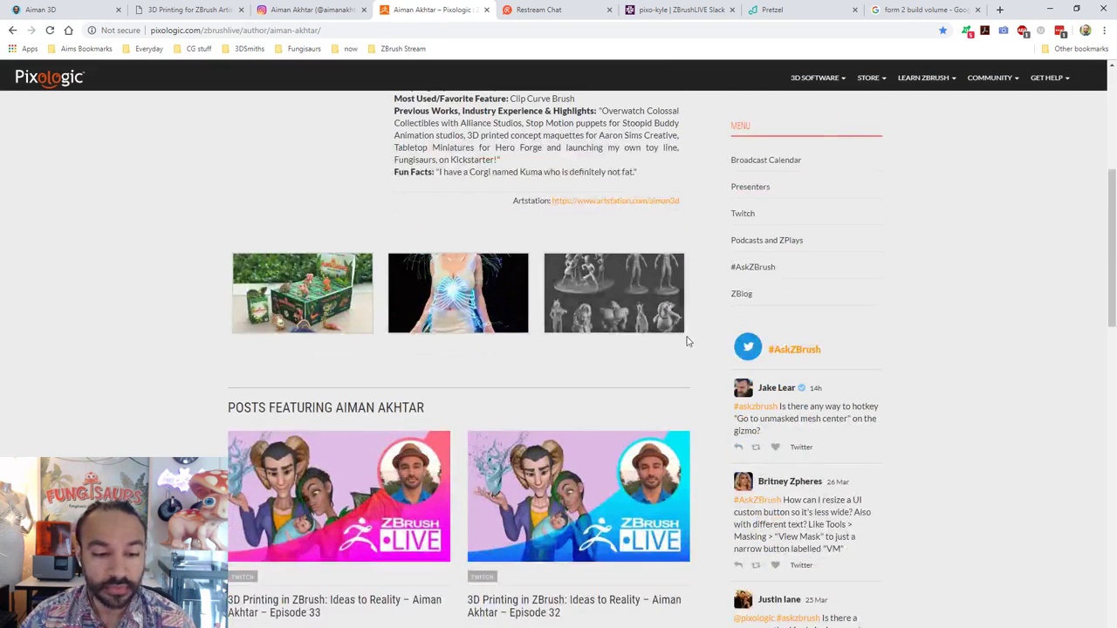
scroll(686, 341, down, 4)
scroll(707, 562, down, 1)
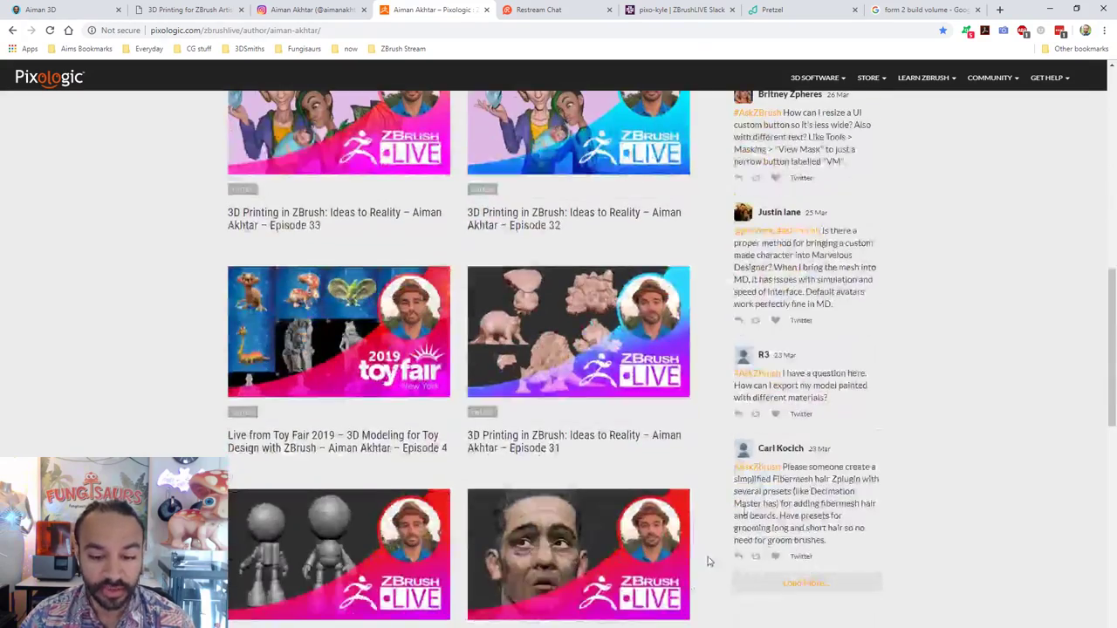
scroll(708, 561, down, 7)
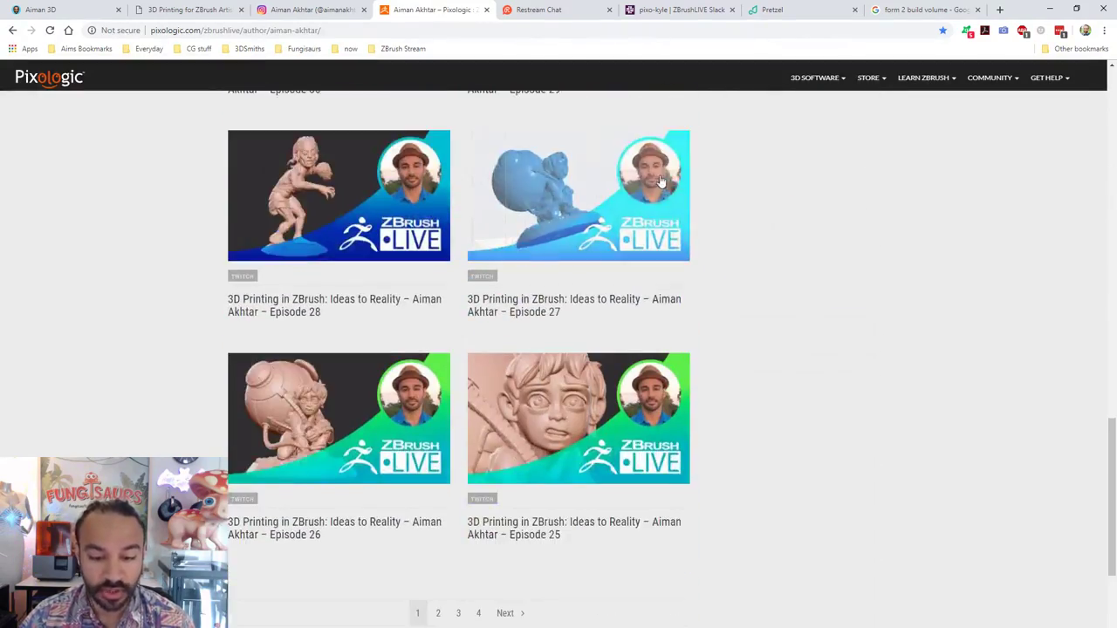
scroll(735, 375, down, 2)
scroll(743, 392, up, 5)
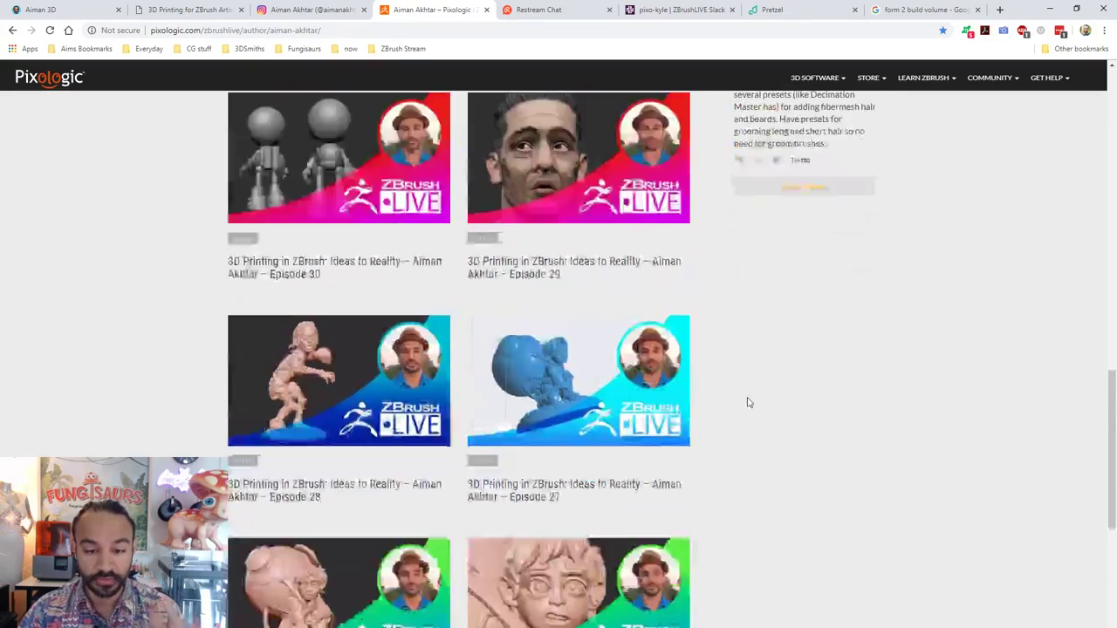
scroll(698, 471, down, 2)
scroll(663, 536, up, 8)
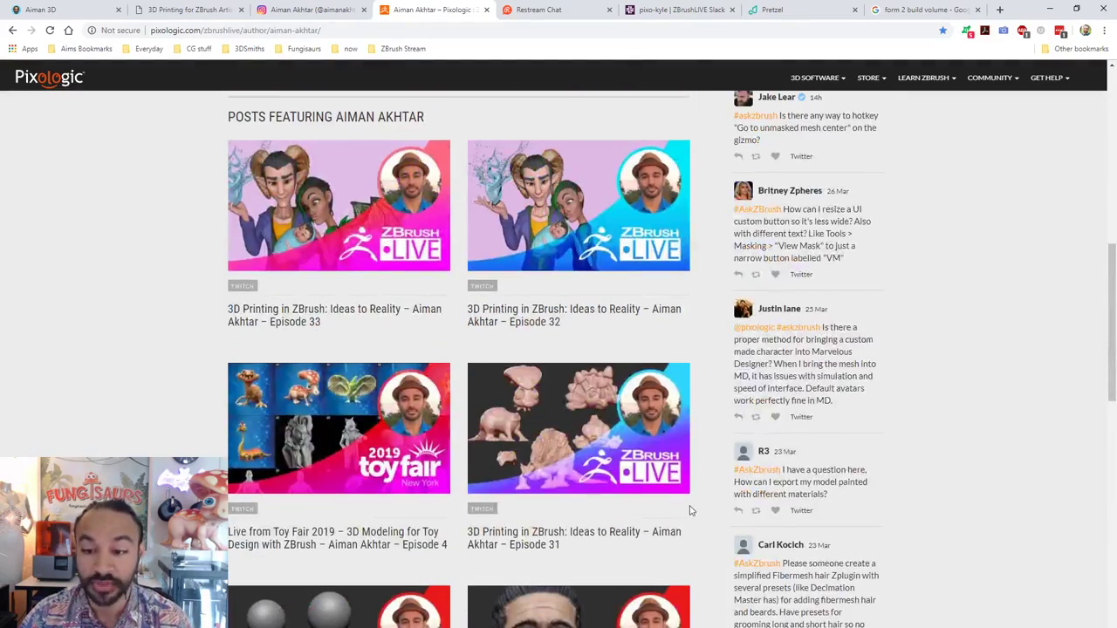
scroll(698, 488, up, 4)
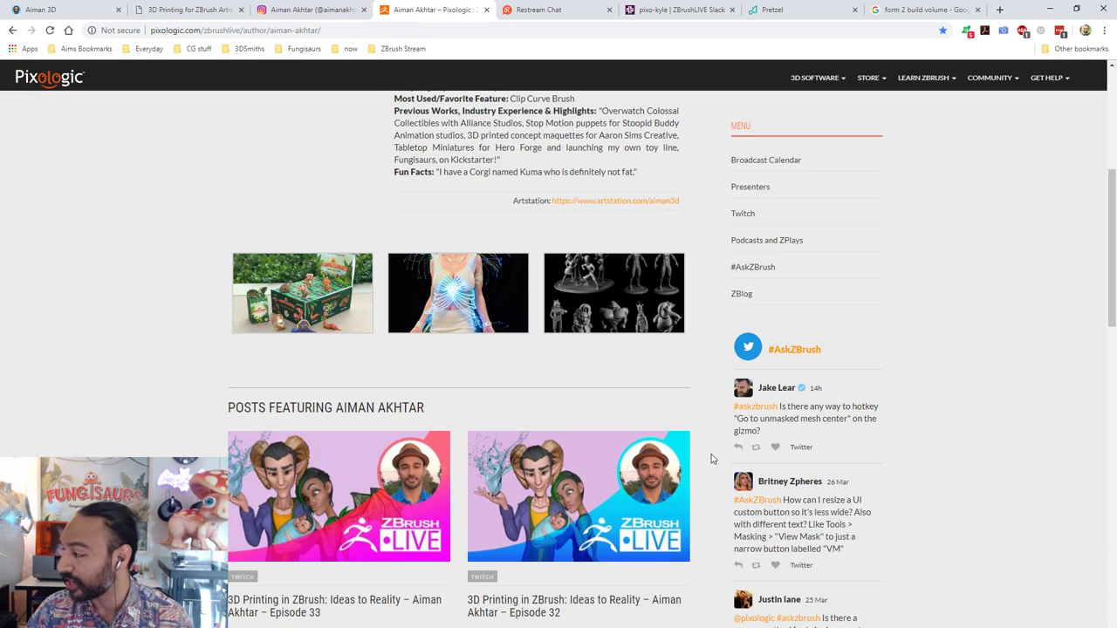
scroll(711, 458, up, 6)
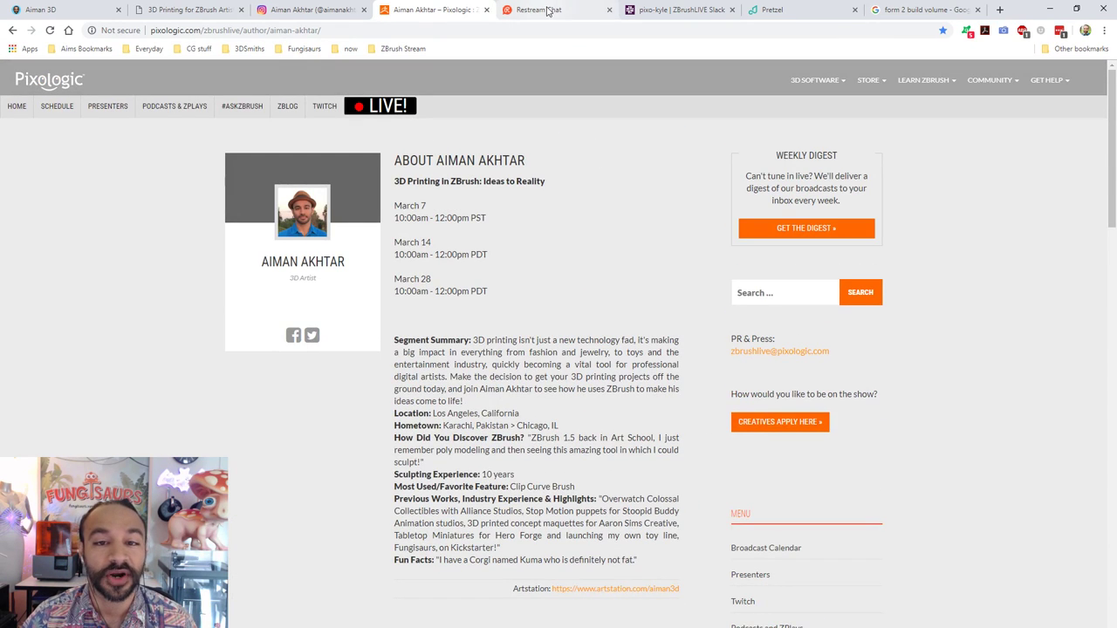
- Bring up the Pretzel music player and restore the browser to a smaller window over Modo
click(675, 11)
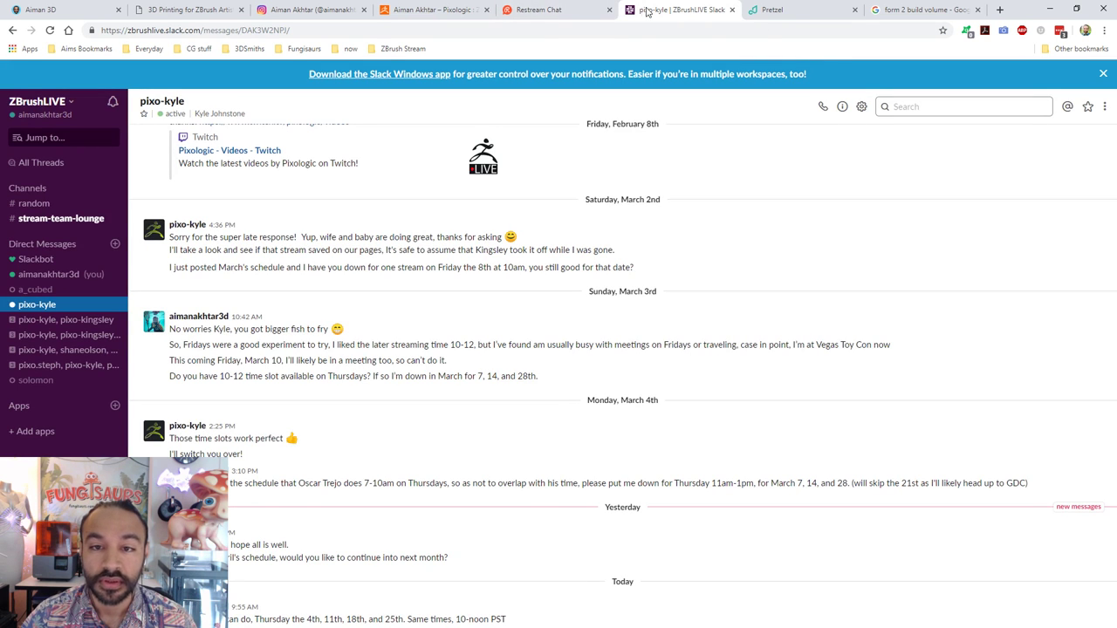
click(760, 10)
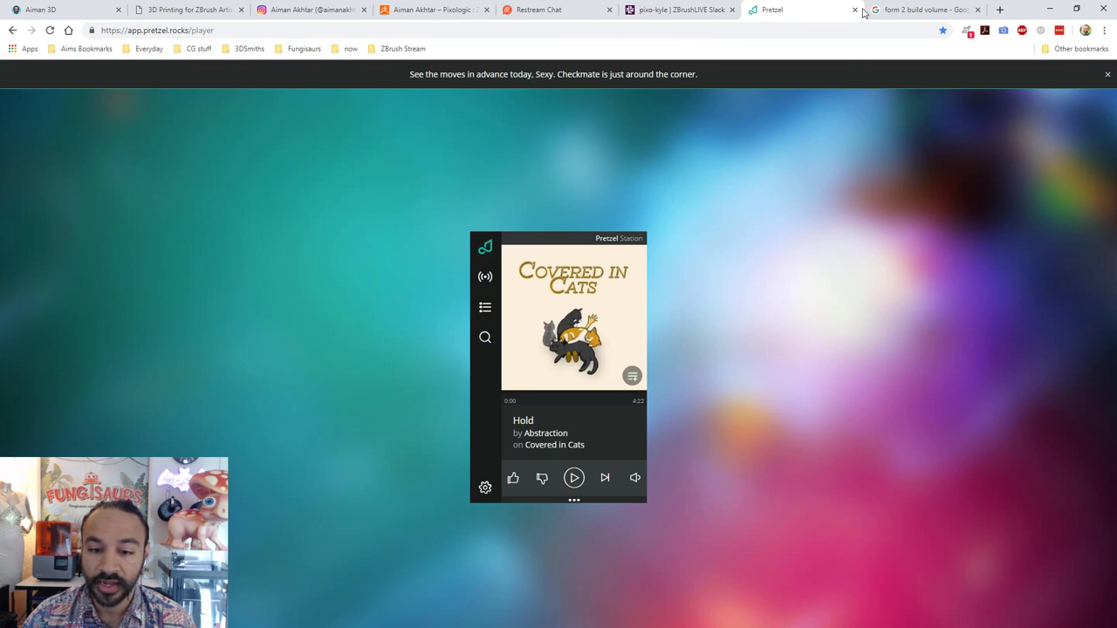
drag(1034, 8, 778, 86)
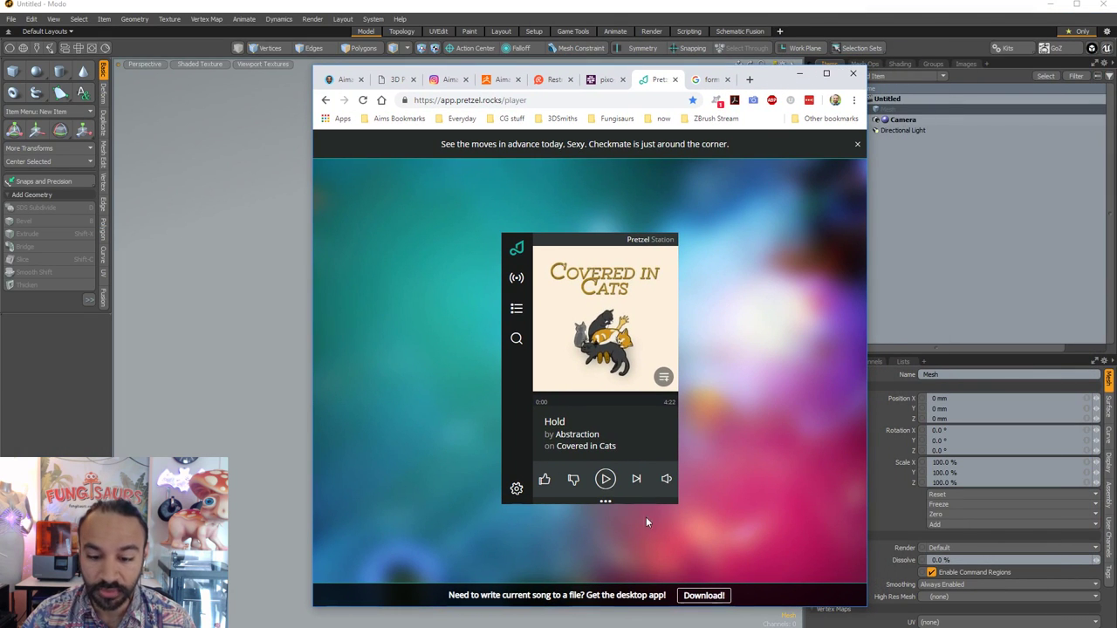
- Play the track in the Pretzel player at about 13% volume and move the browser window off Modo
click(607, 485)
mouse_move(666, 480)
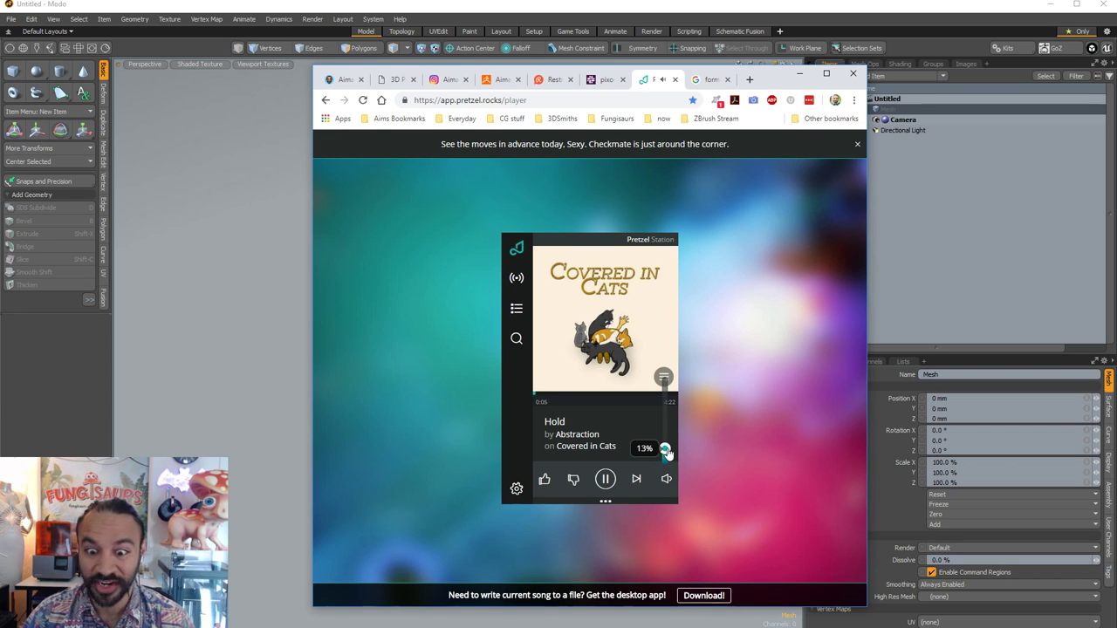
drag(666, 450, 668, 448)
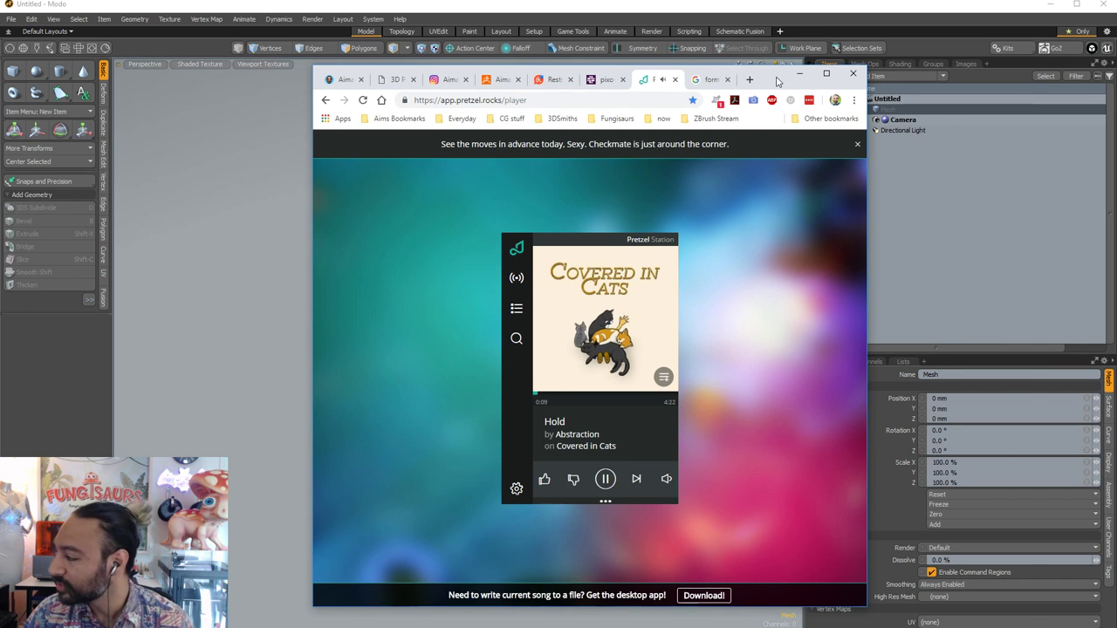
drag(779, 82, 1116, 82)
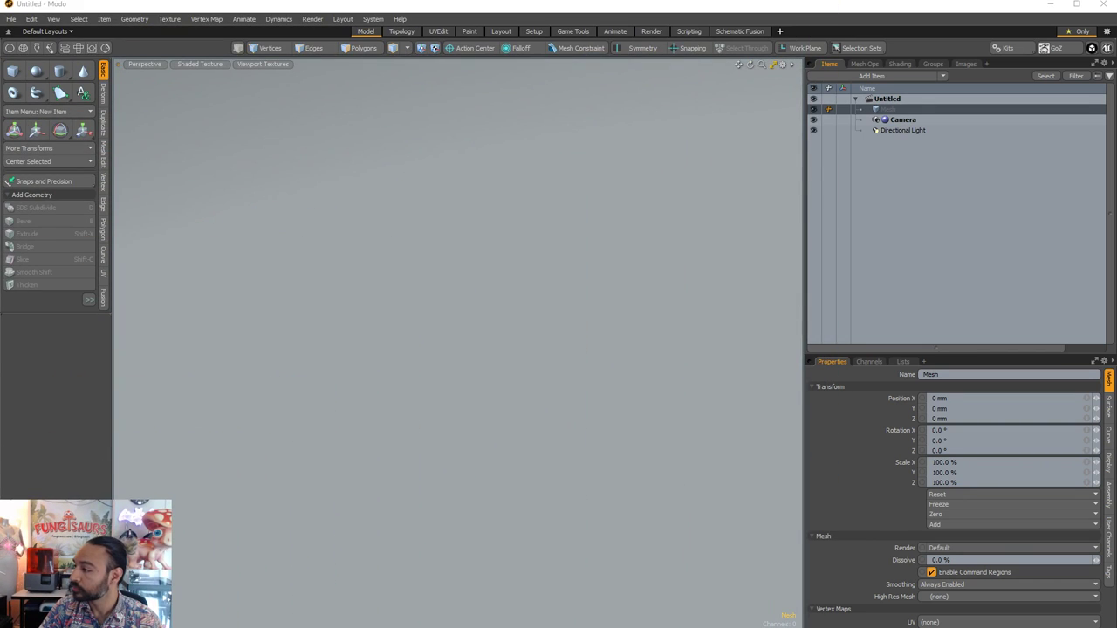
- Bring up the Google results for westgate pets, open the Westgate Pets website and look through its capsule backpacks
drag(2, 18, 298, 4)
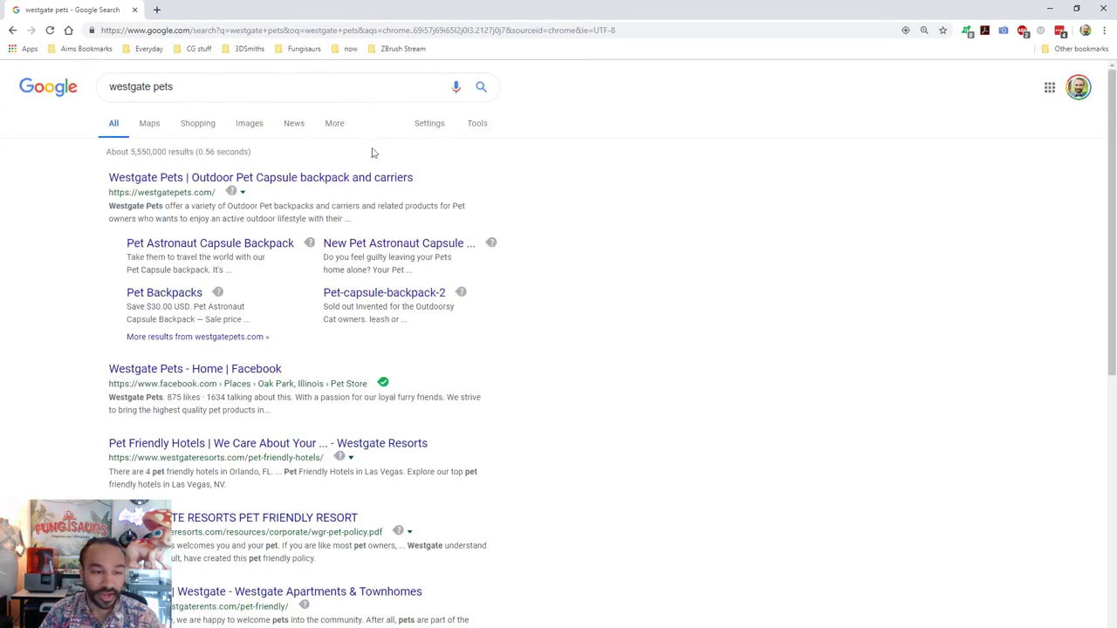
click(217, 178)
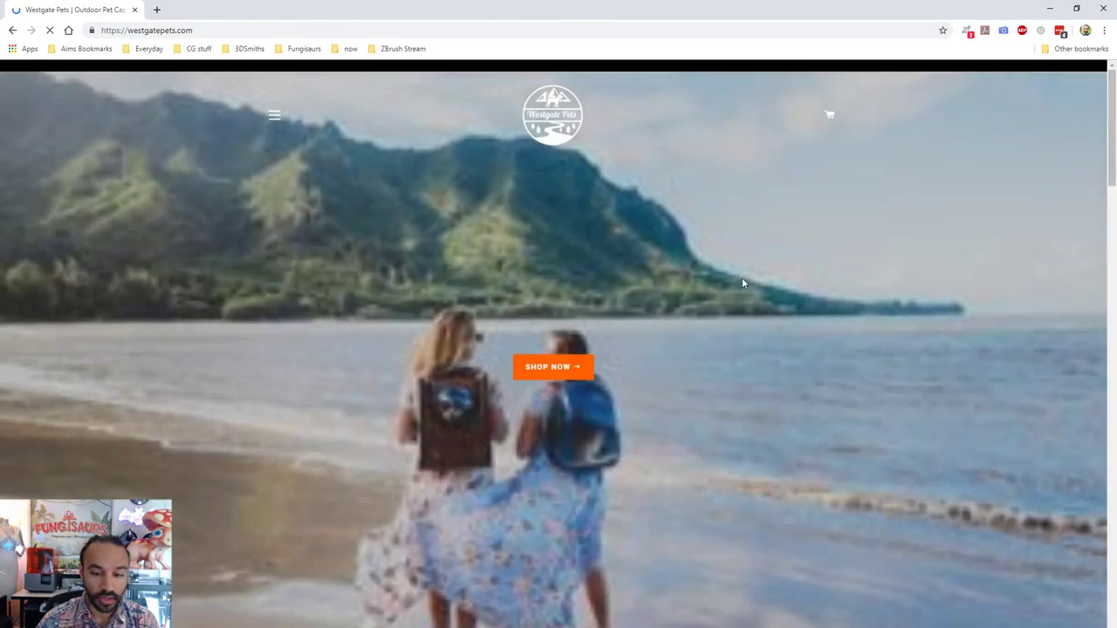
scroll(727, 290, down, 3)
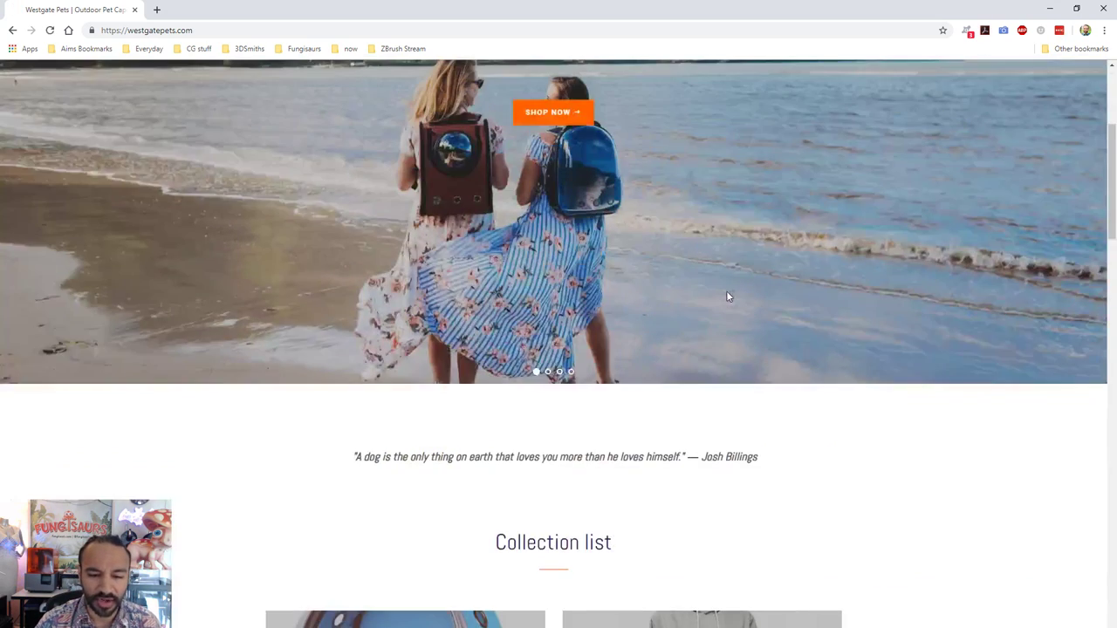
scroll(728, 291, up, 2)
scroll(469, 334, down, 5)
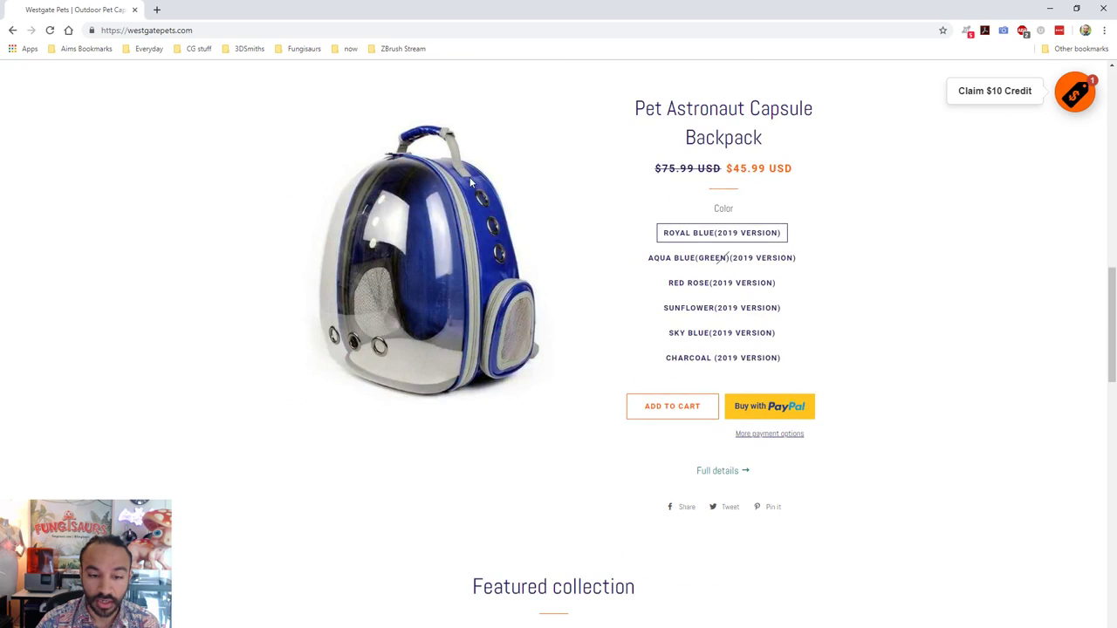
scroll(441, 380, down, 5)
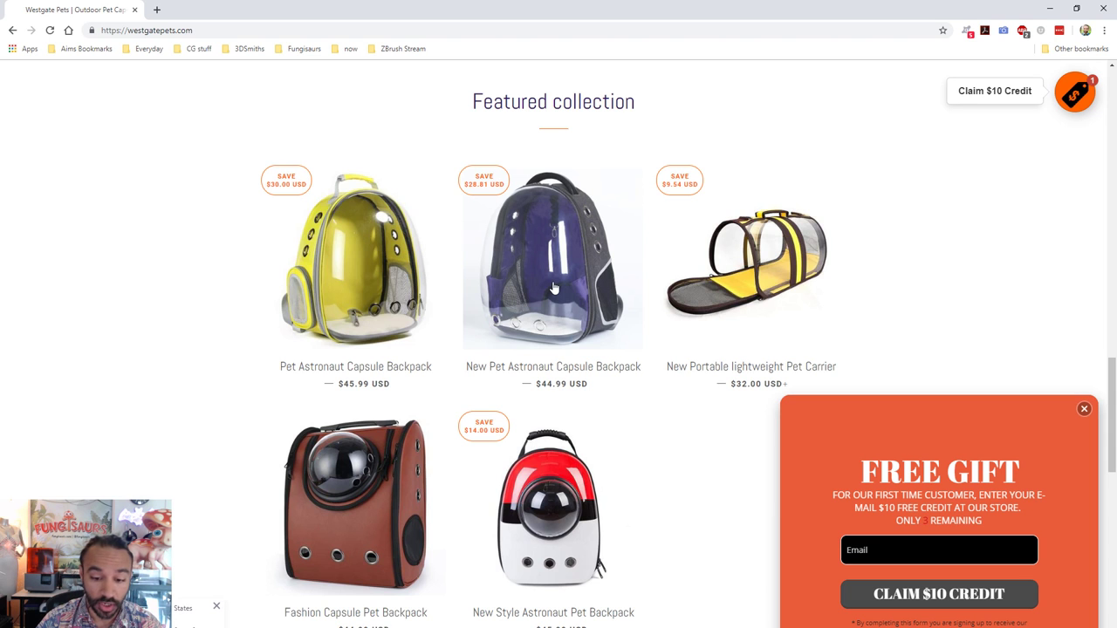
scroll(536, 349, down, 2)
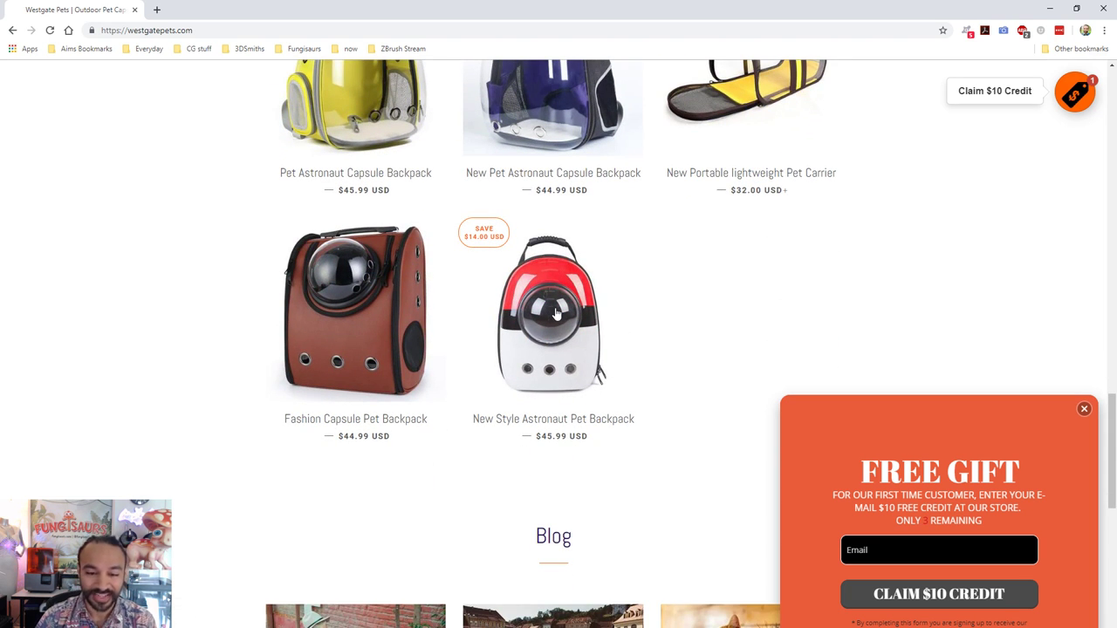
- Examine the featured backpack collection and the blog section on the Westgate Pets homepage
scroll(555, 314, down, 4)
scroll(524, 319, up, 3)
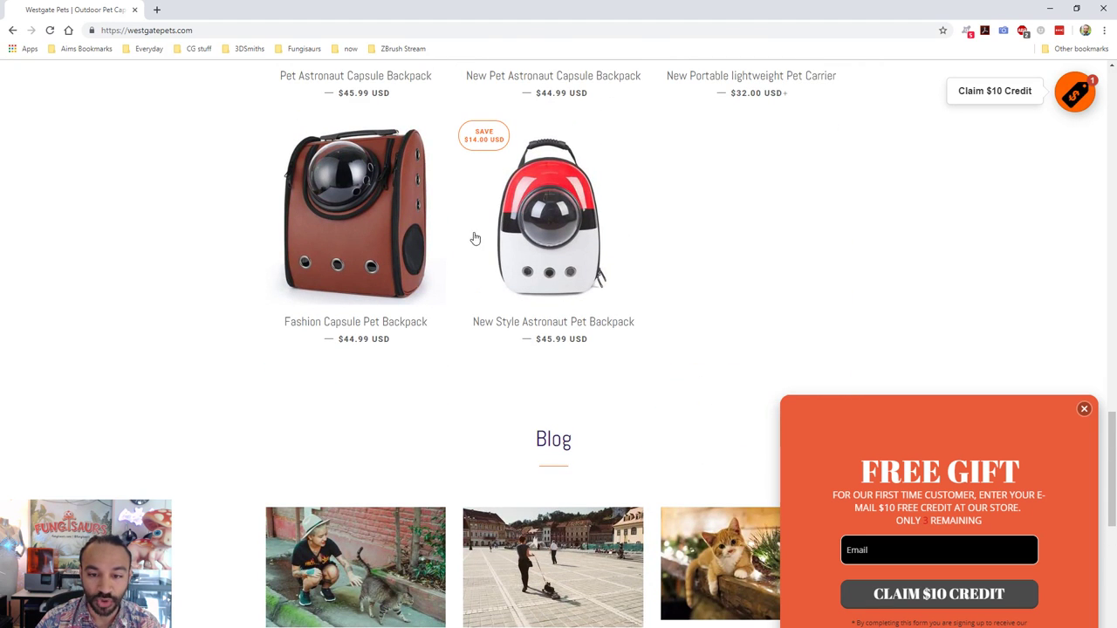
scroll(550, 262, down, 4)
scroll(581, 297, up, 4)
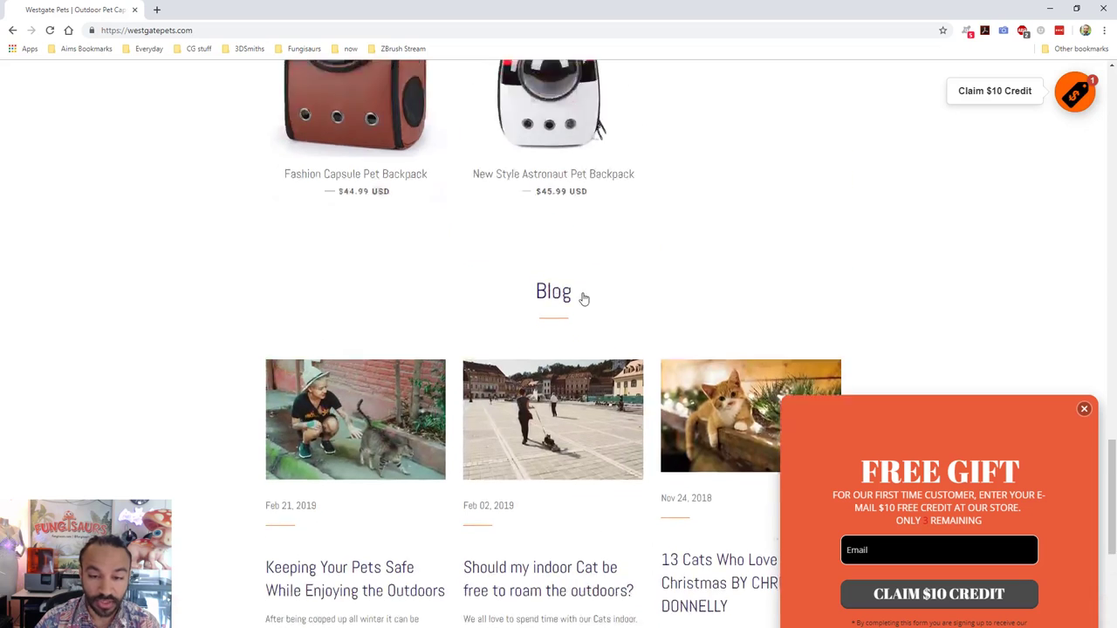
scroll(563, 148, up, 2)
scroll(598, 369, down, 4)
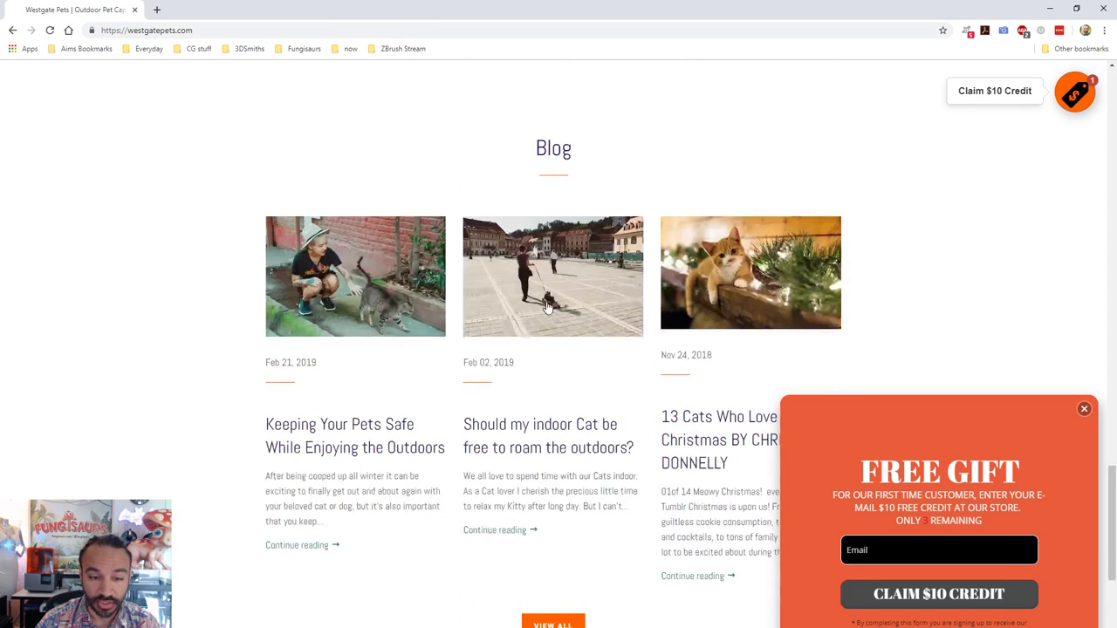
scroll(252, 270, up, 5)
scroll(578, 419, down, 7)
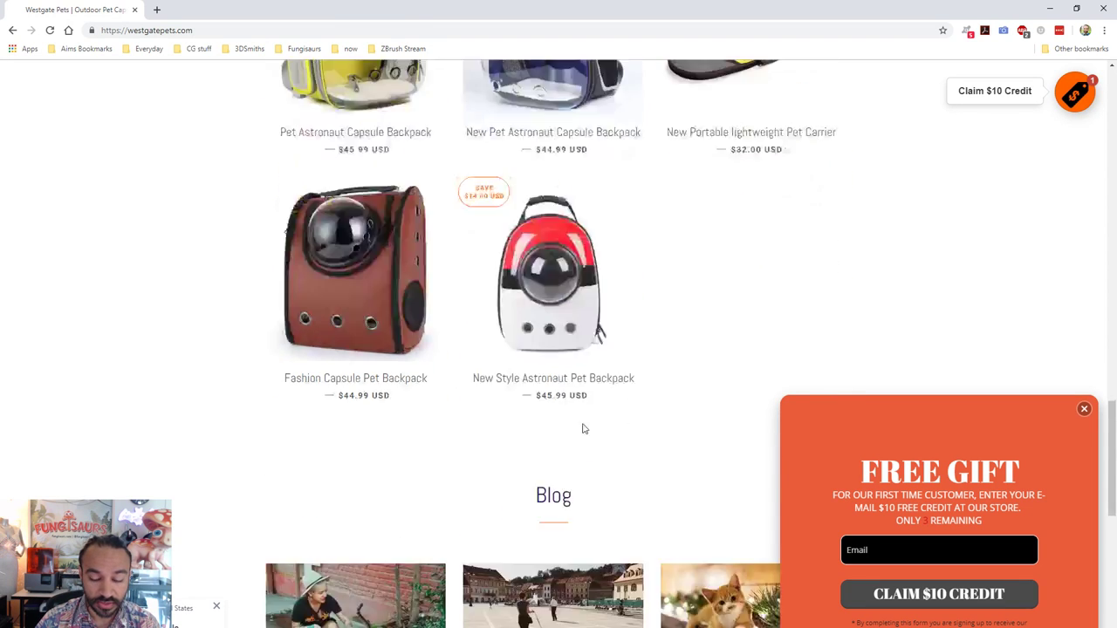
scroll(573, 418, down, 2)
scroll(593, 444, up, 12)
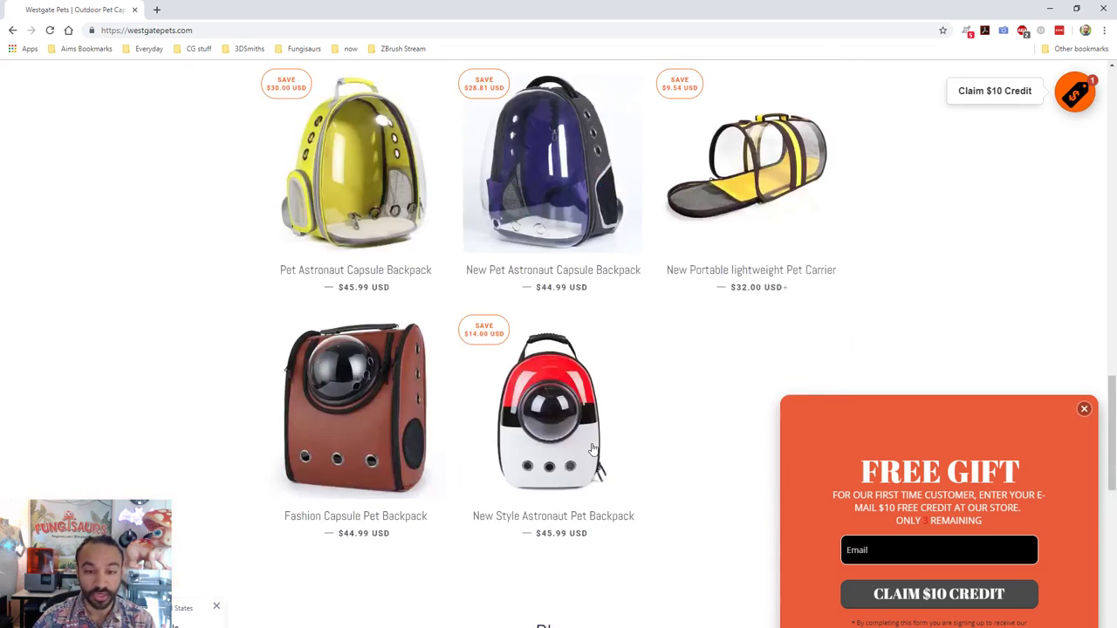
scroll(412, 353, down, 4)
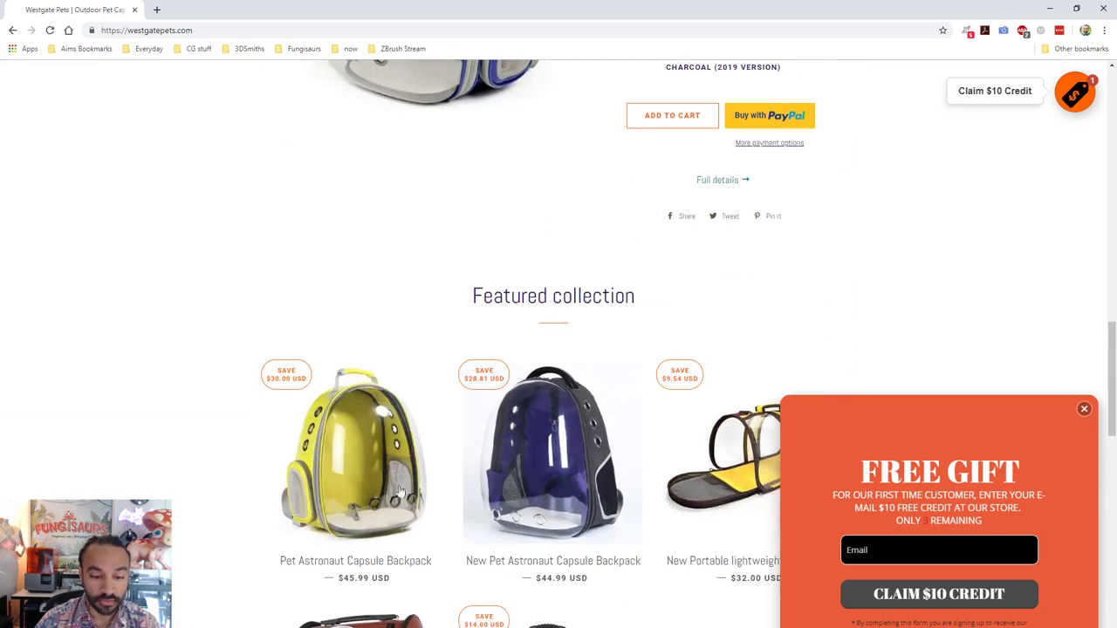
- Open the product page of the yellow Pet Astronaut Capsule Backpack, copy its web address and close the browser window
click(366, 483)
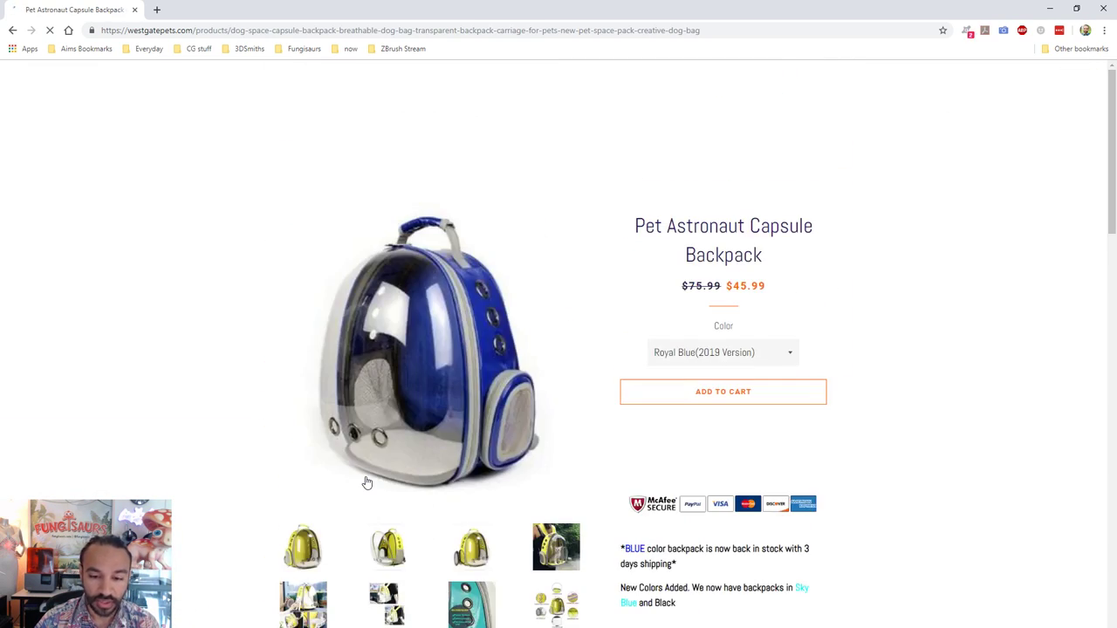
scroll(366, 483, down, 1)
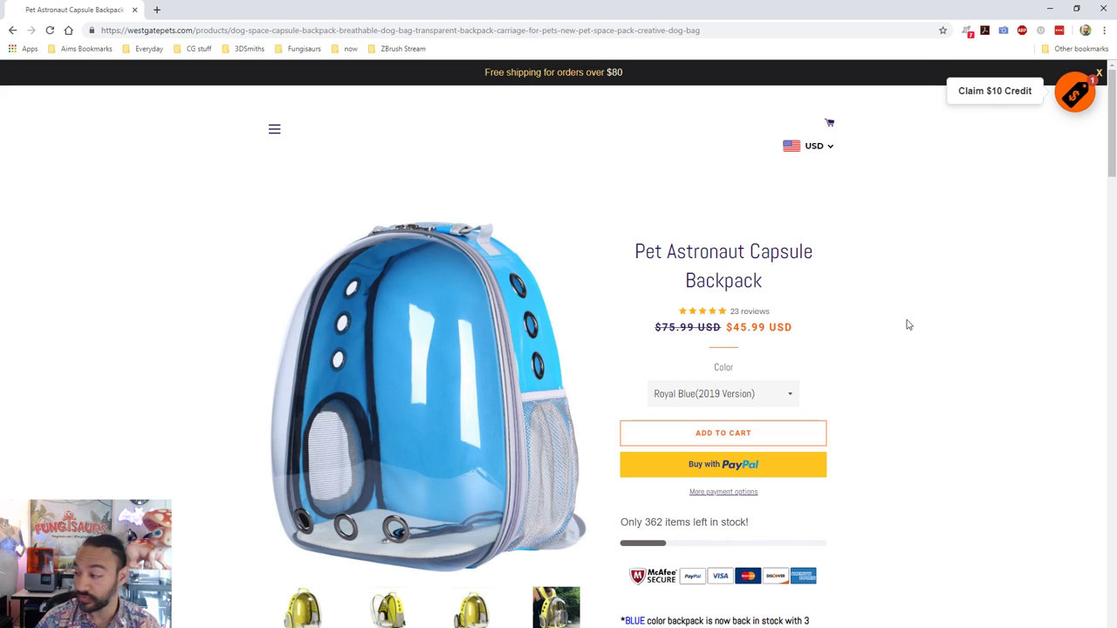
click(349, 31)
key(ctrl+c)
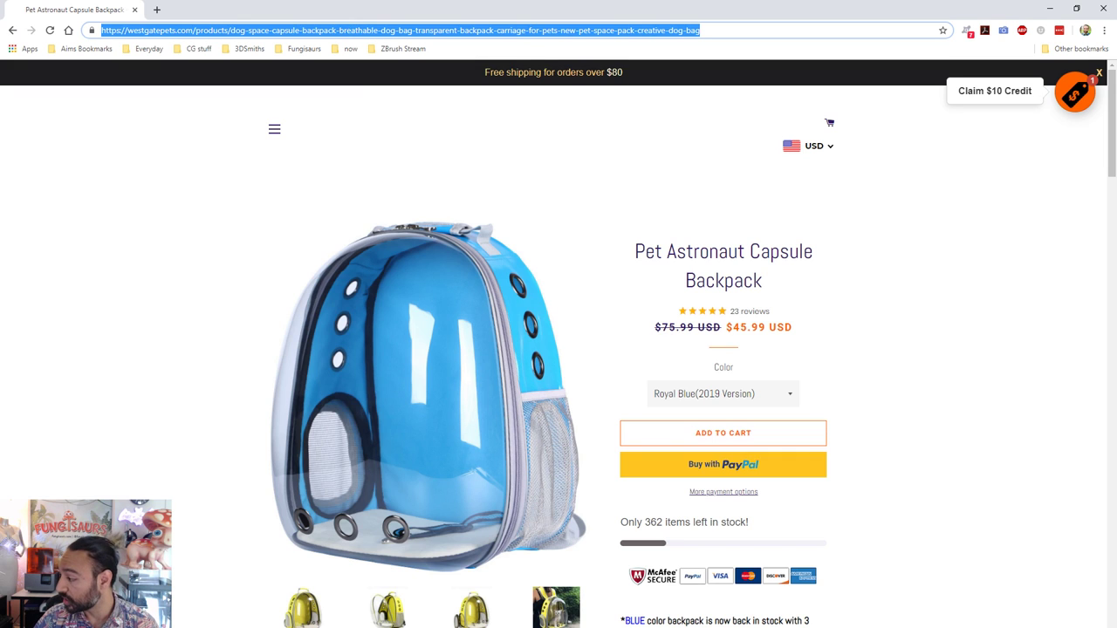
key(alt+Tab)
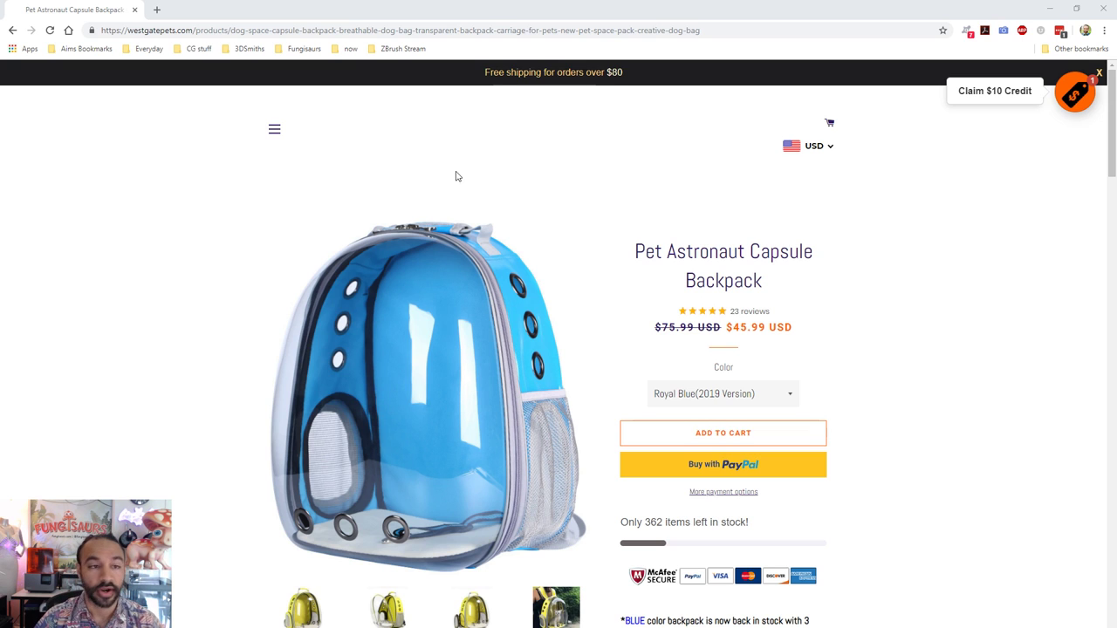
click(1104, 11)
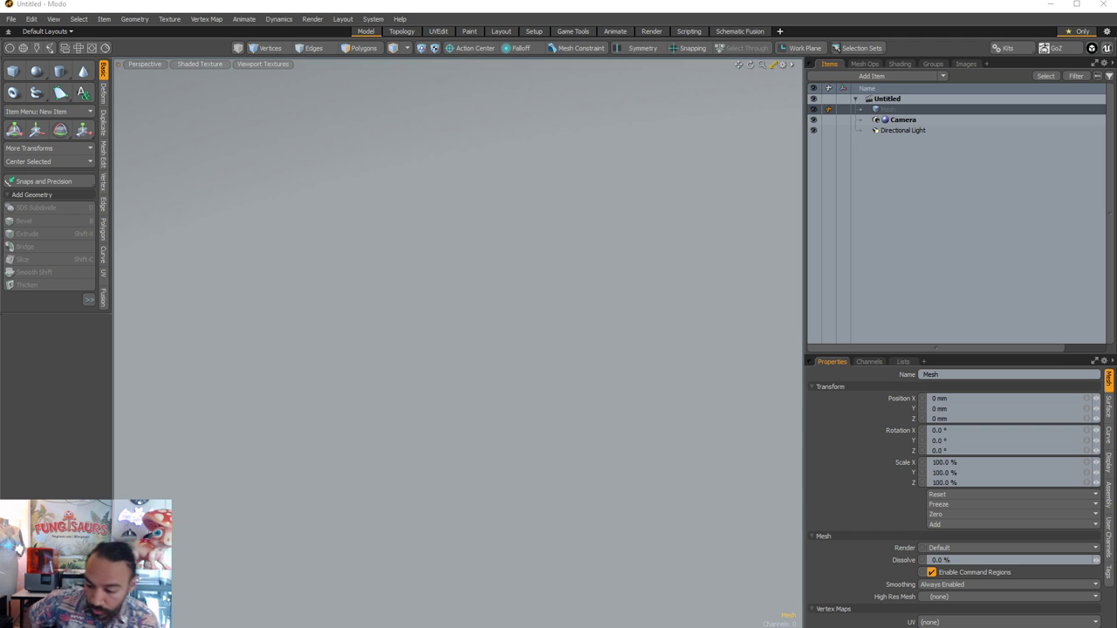
click(29, 19)
click(34, 21)
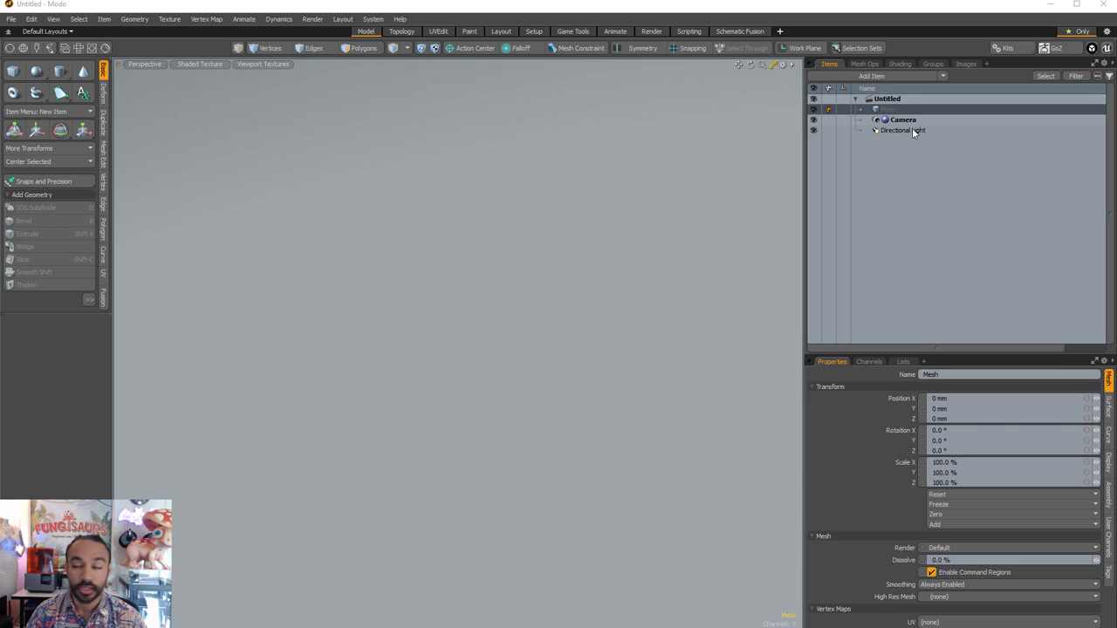
- Search Google for "form 2 build volume", highlight the printer's dimensions in the Formlabs result and move the browser off Modo
drag(1116, 5, 349, 1)
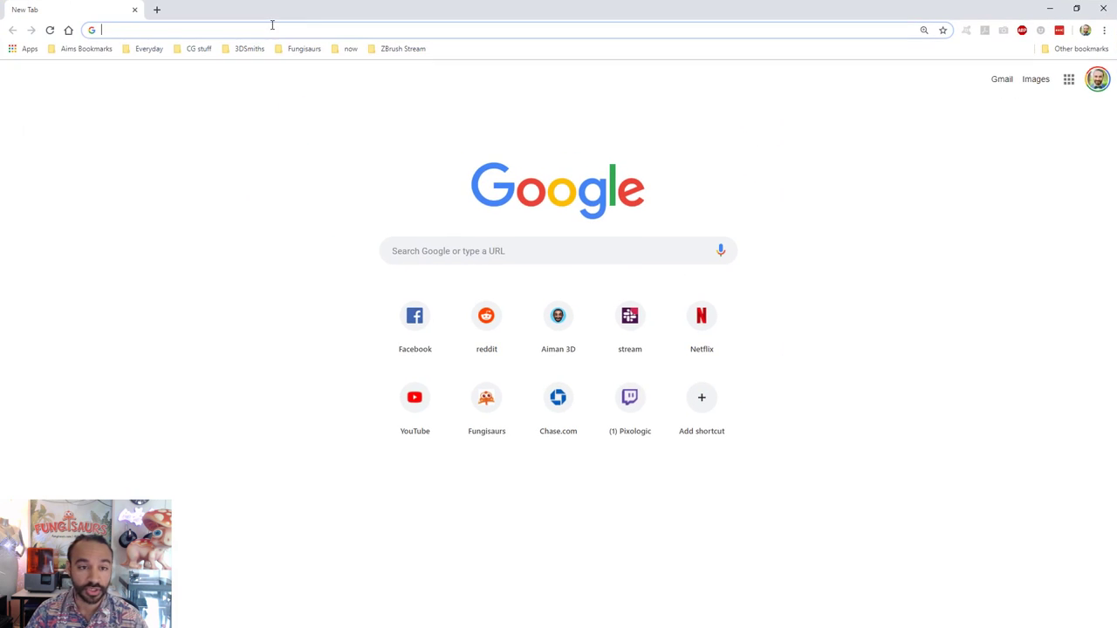
text(form)
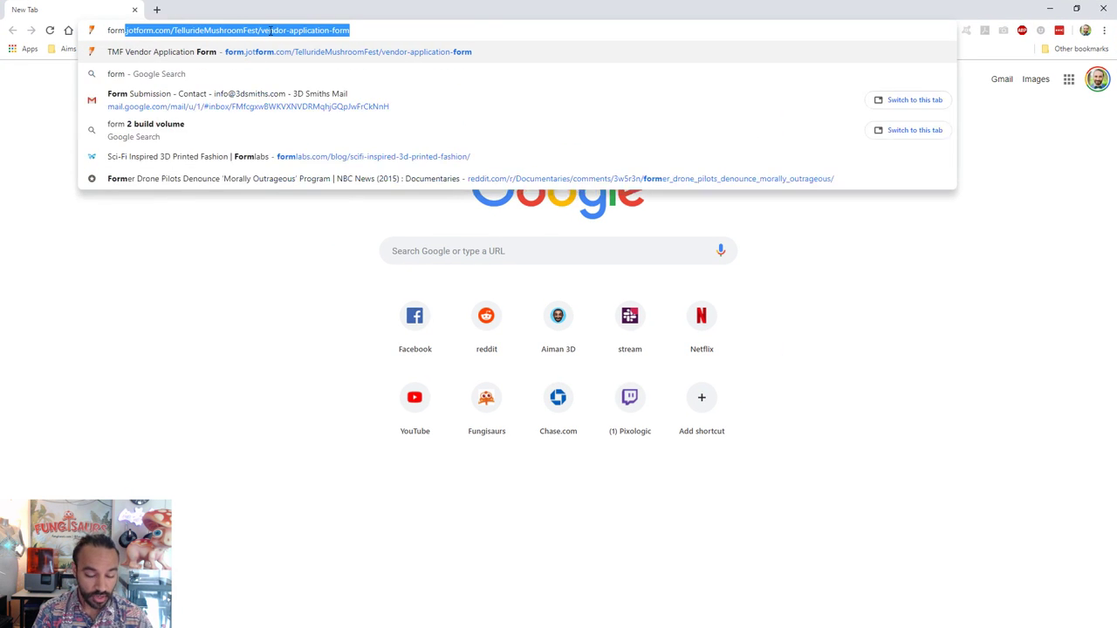
text( 2 build volume)
key(Return)
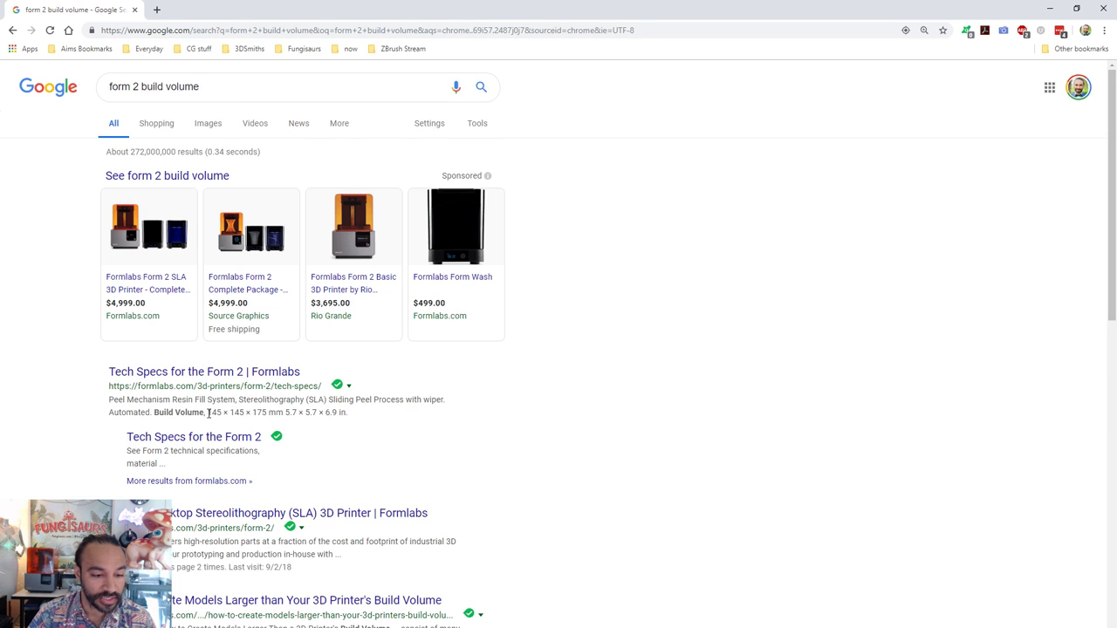
drag(207, 412, 322, 416)
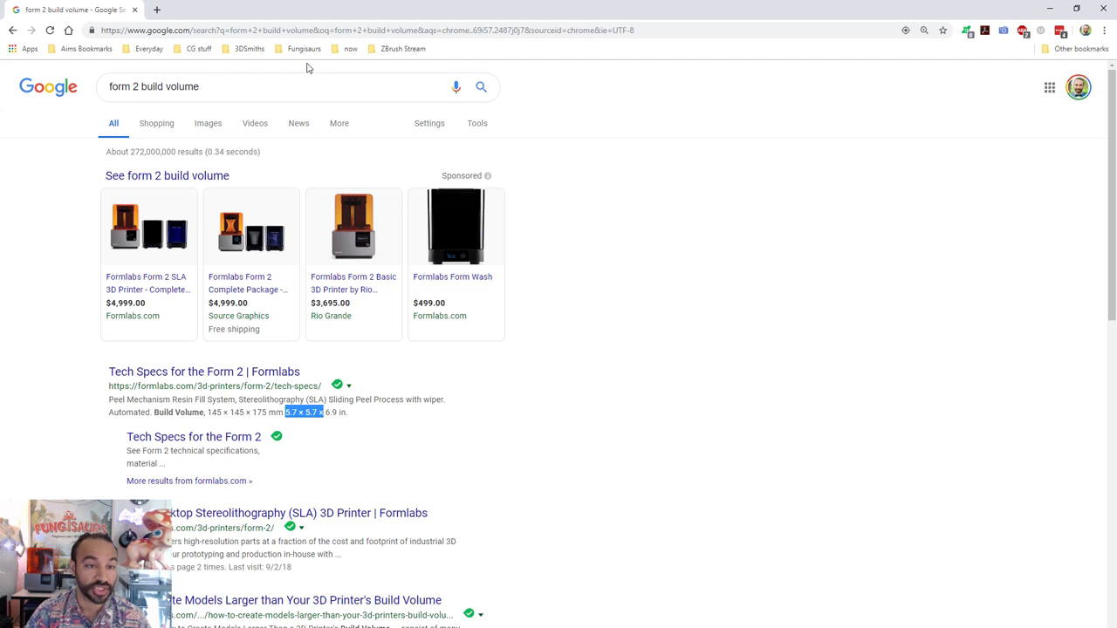
drag(151, 15, 1116, 19)
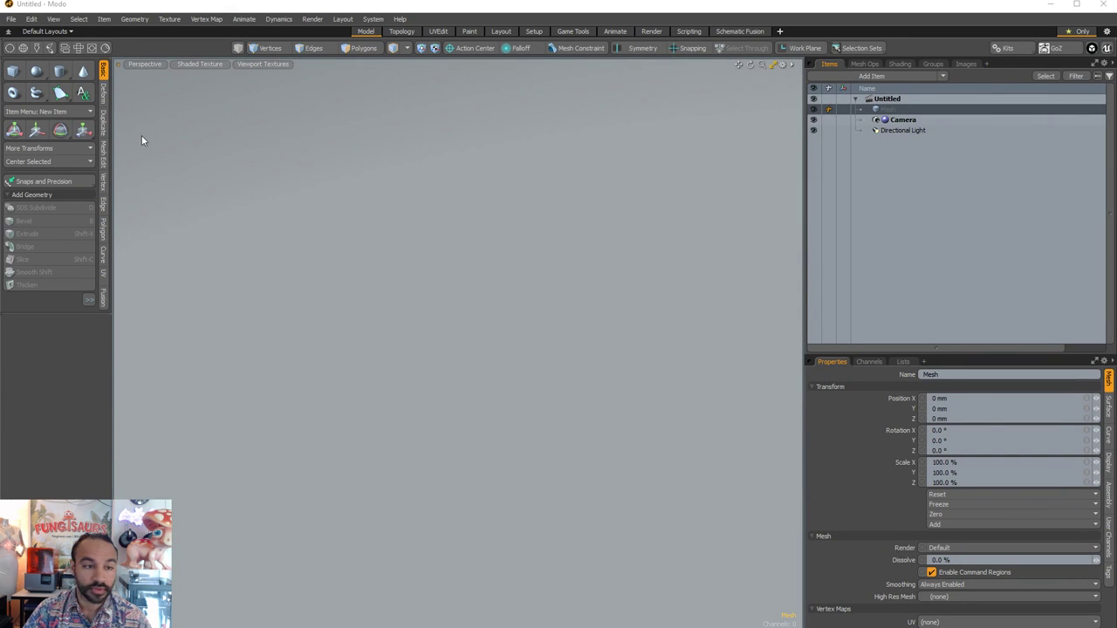
- Start a Cube primitive in Modo and set its Y and Z positions to 0
click(142, 139)
click(12, 71)
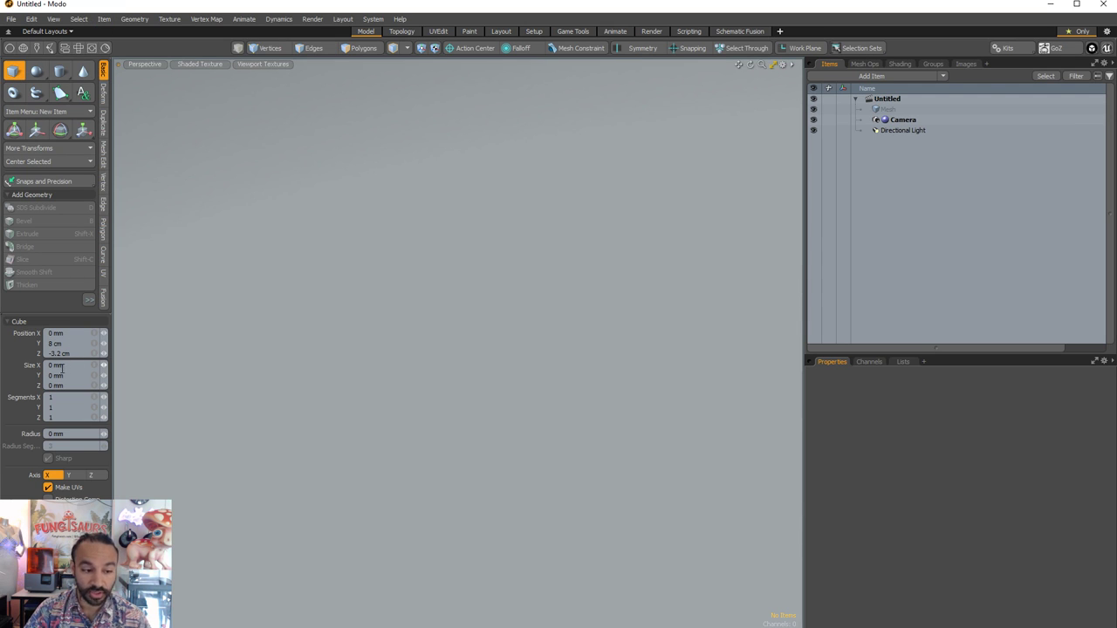
click(59, 354)
text(0)
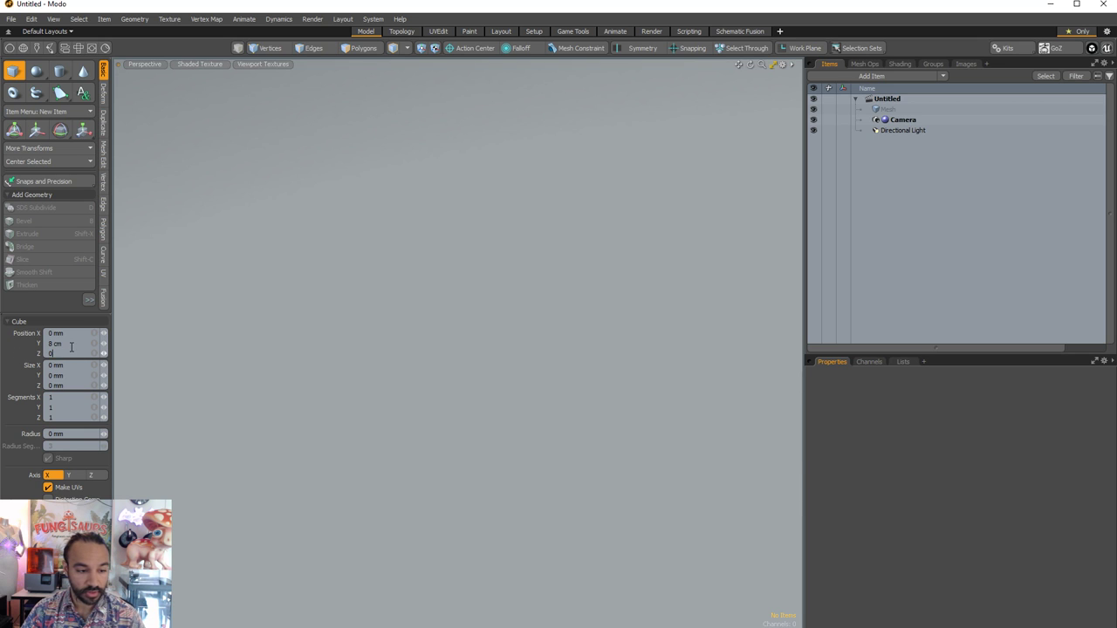
click(72, 346)
text(0)
- Set the cube's size to 145 mm in X, 145 mm in Z and 175 mm in Y
click(57, 365)
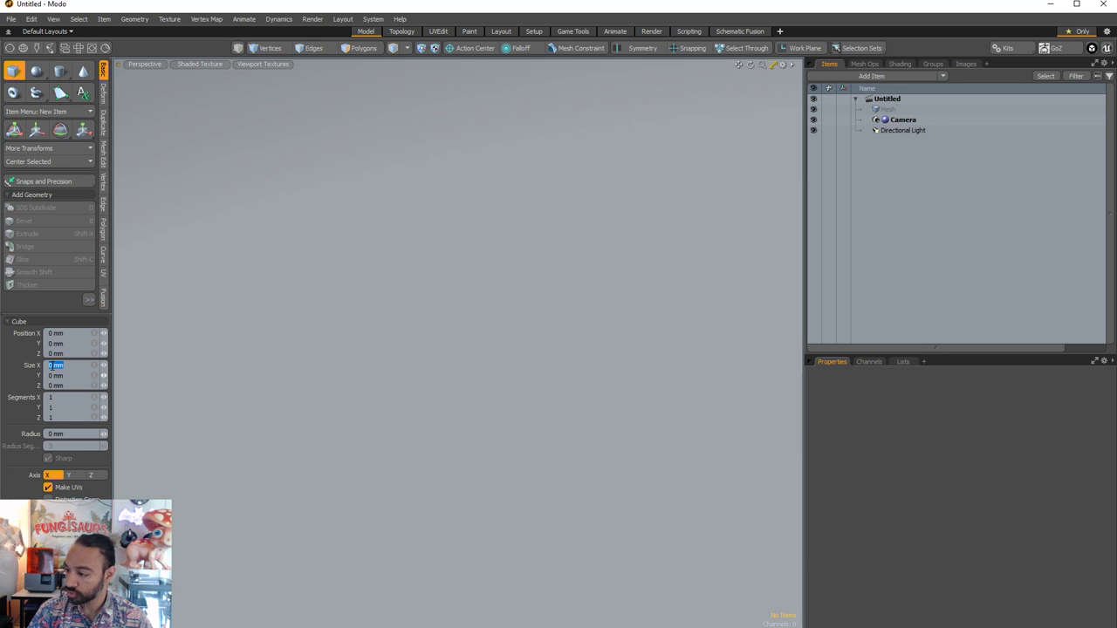
text(1)
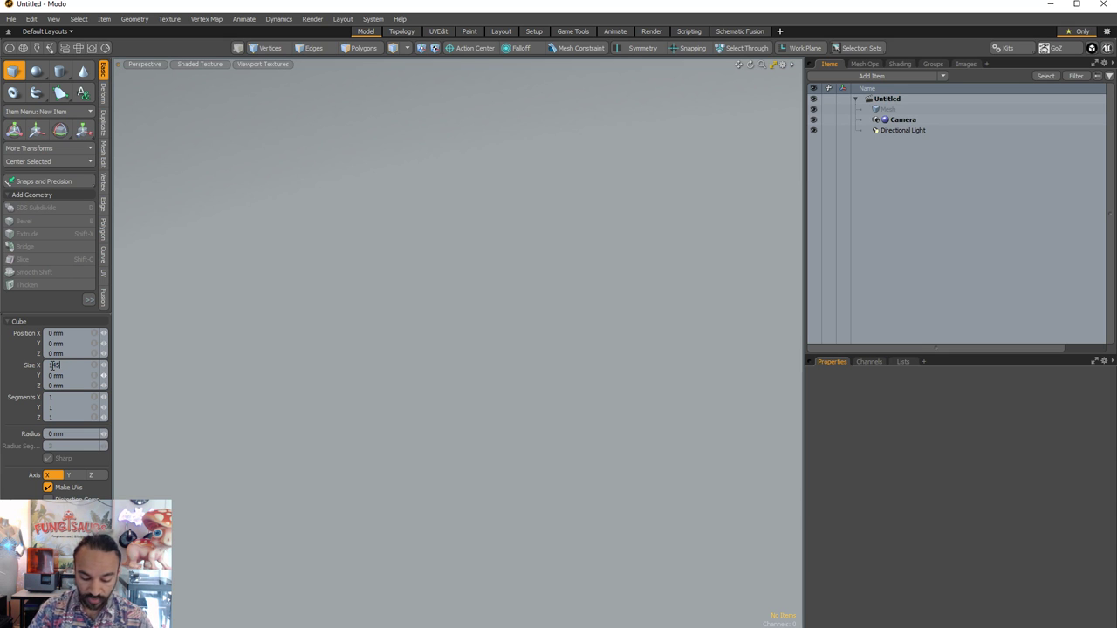
text(45mm)
click(55, 385)
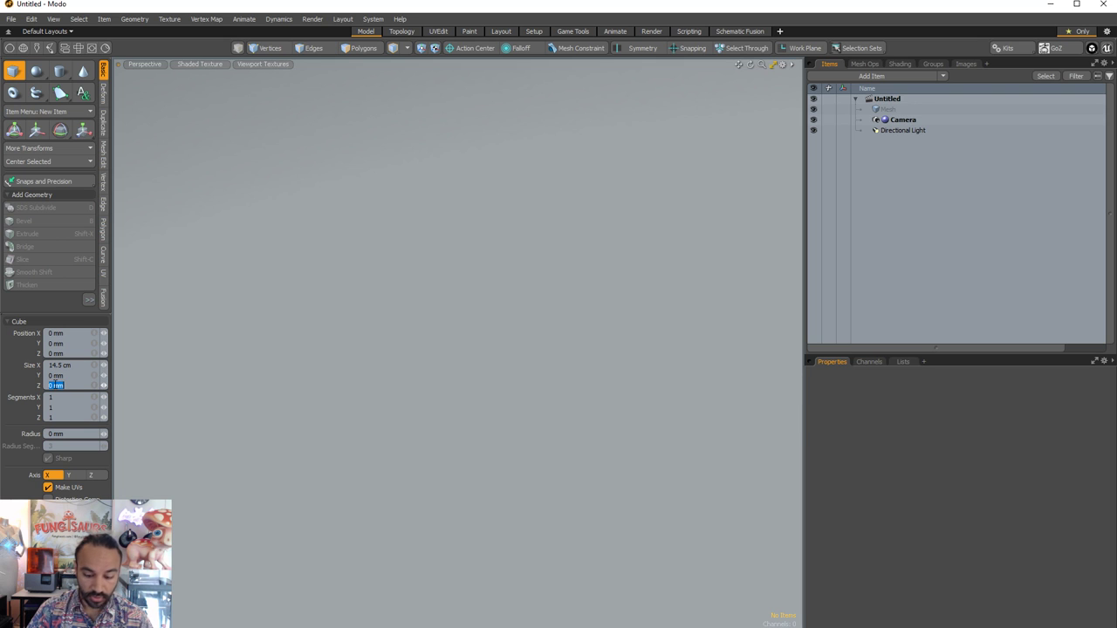
text(145c)
text(mm)
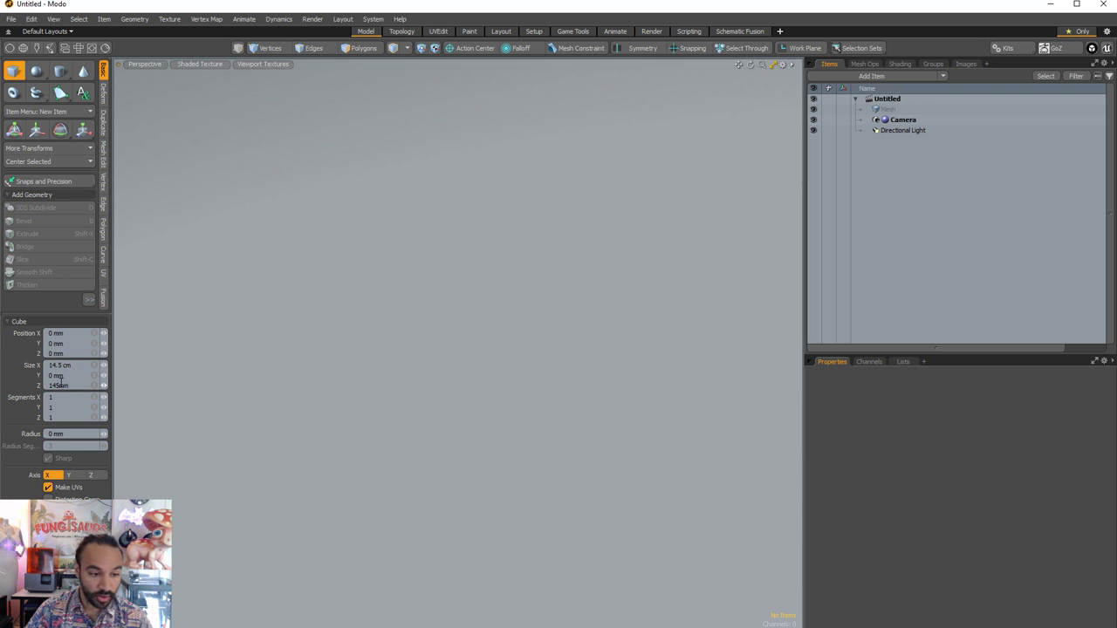
click(64, 375)
text(175)
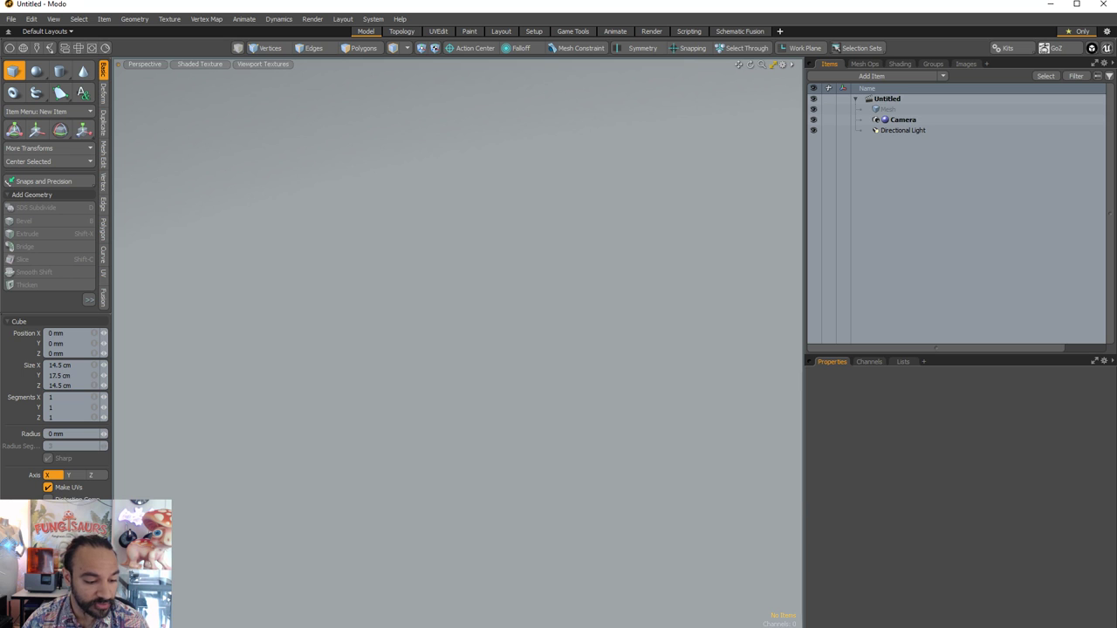
- Apply the Cube settings to create the build volume block and inspect it from an angle
click(76, 559)
scroll(633, 538, up, 5)
alt+drag(433, 453, 635, 378)
scroll(482, 589, down, 2)
scroll(467, 420, up, 7)
alt+drag(469, 419, 491, 439)
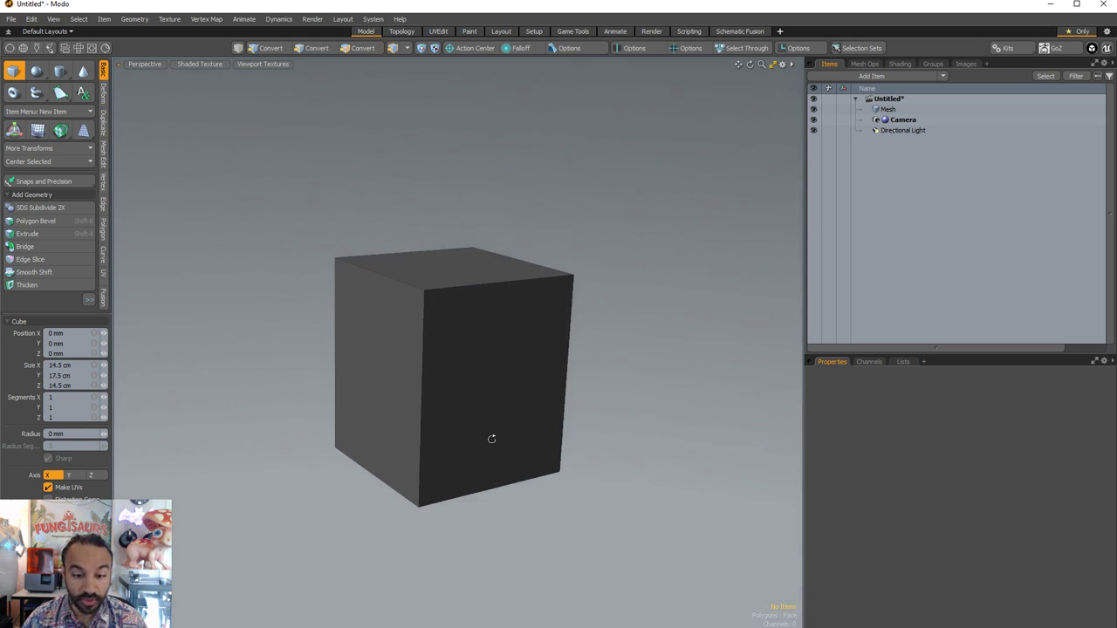
scroll(449, 382, up, 3)
alt+drag(375, 370, 363, 384)
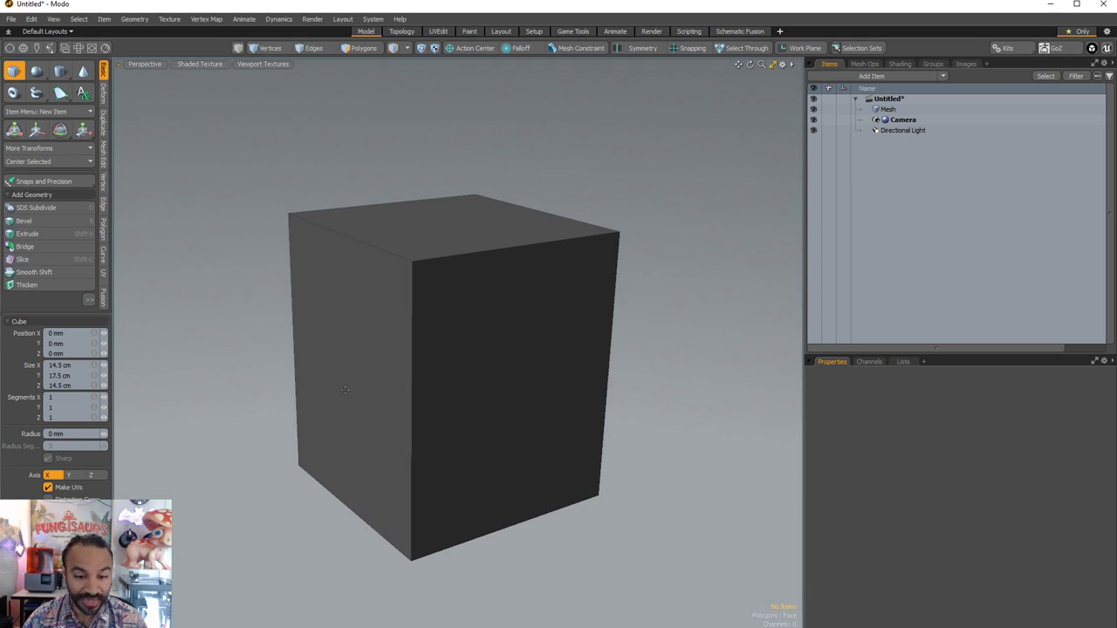
- Switch to PreForm, examine the Form 2's empty build volume from several angles, and return to Modo
key(alt+Tab)
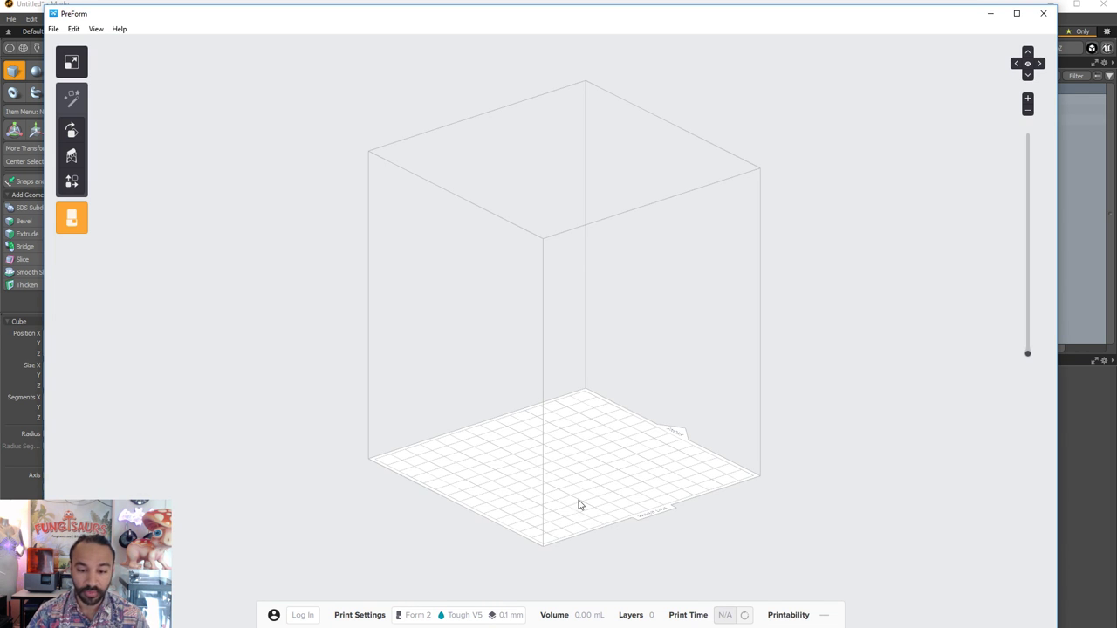
right_drag(800, 554, 674, 515)
right_drag(550, 266, 648, 414)
right_drag(698, 380, 542, 381)
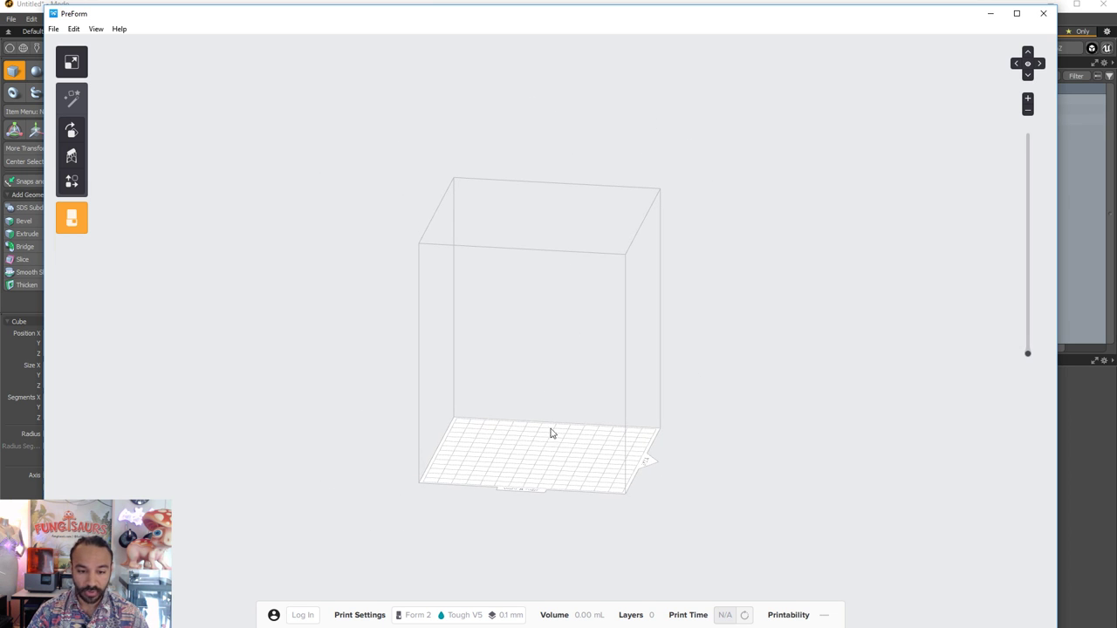
right_drag(664, 343, 585, 269)
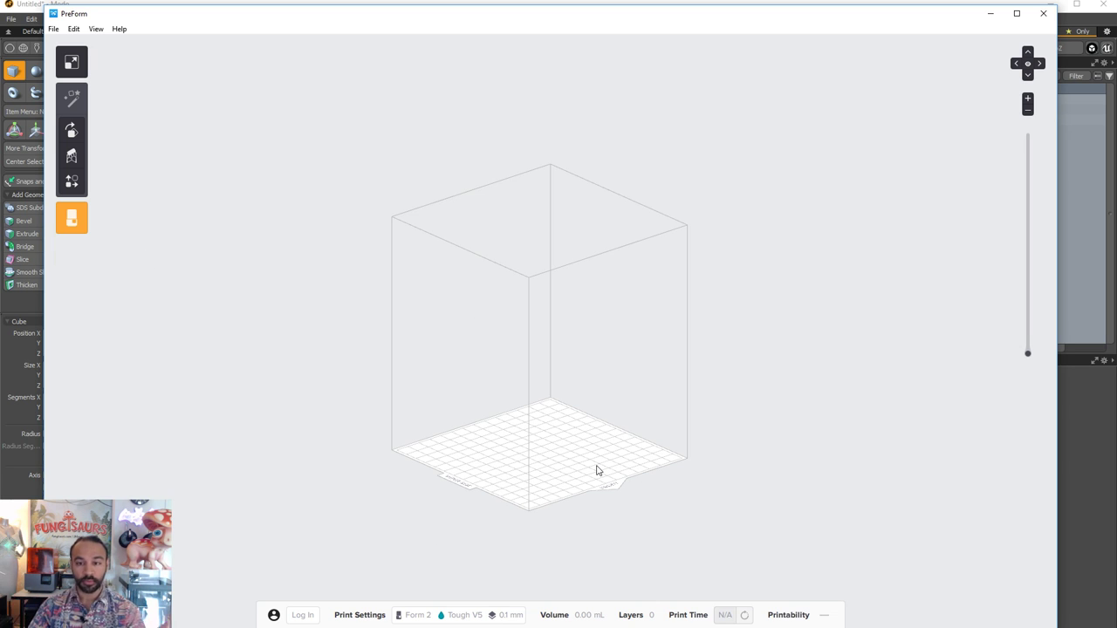
right_drag(597, 471, 713, 444)
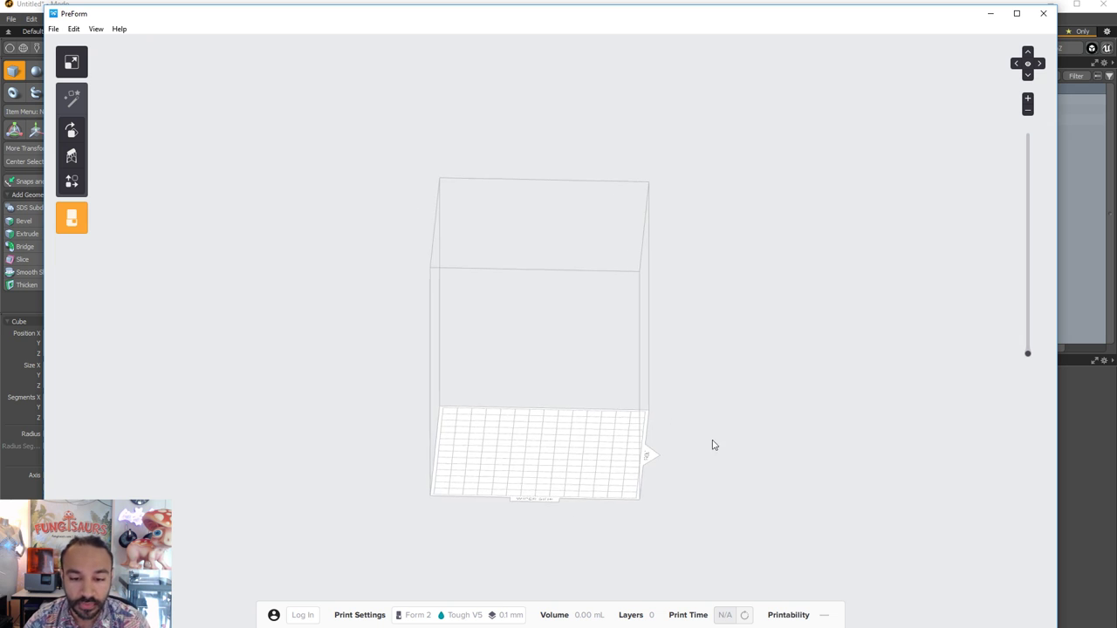
right_drag(481, 296, 663, 288)
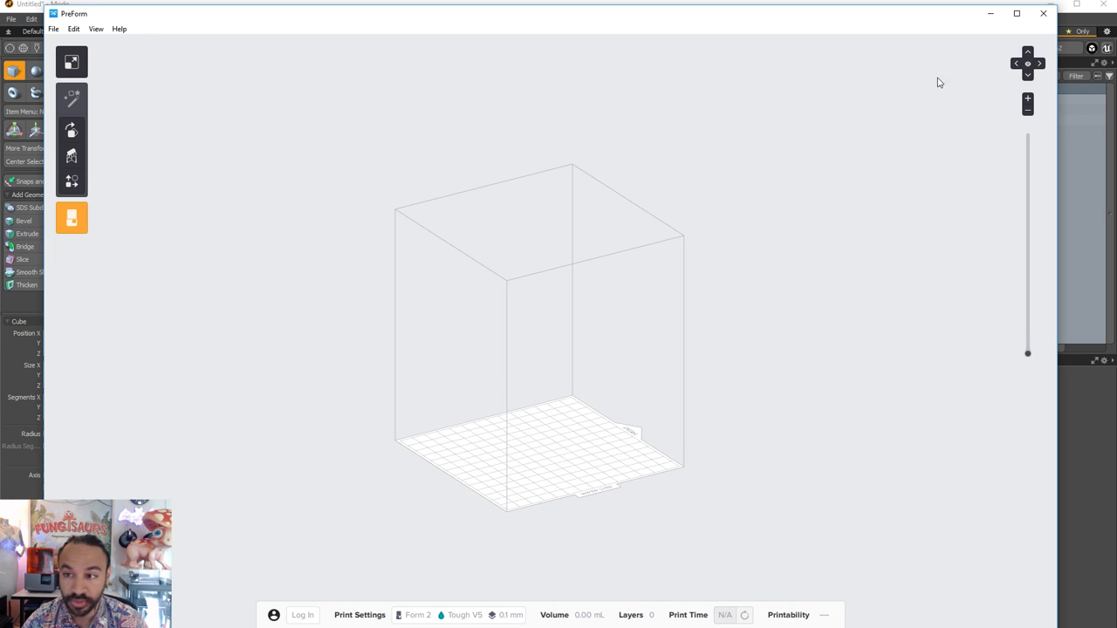
click(991, 13)
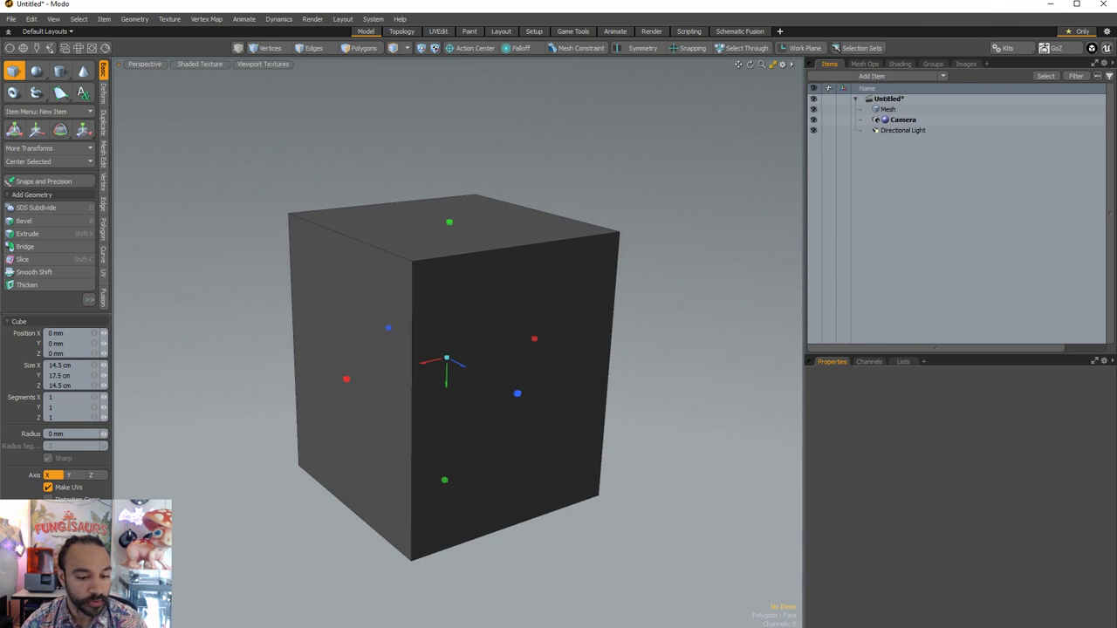
- Start exporting the Mesh layer containing the block in Wavefront OBJ format
right_click(883, 109)
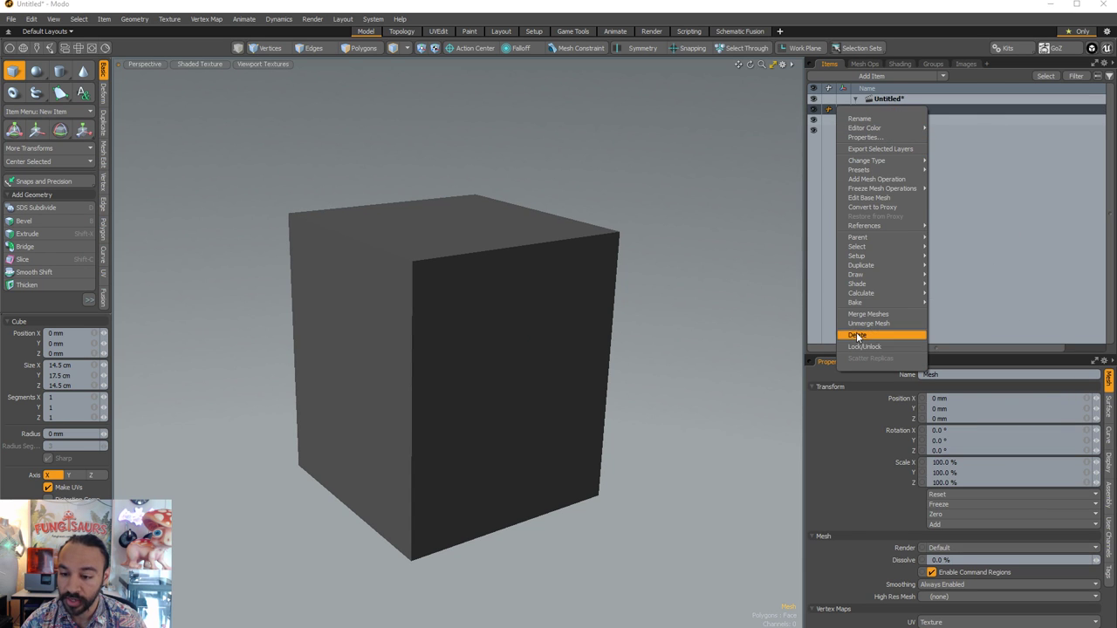
click(860, 149)
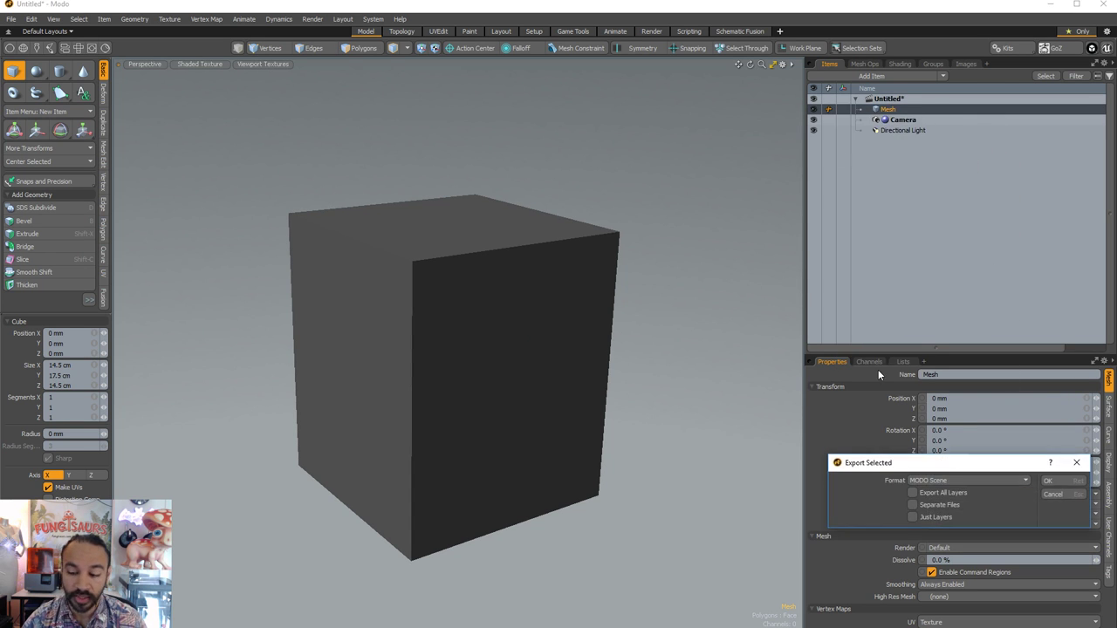
click(975, 481)
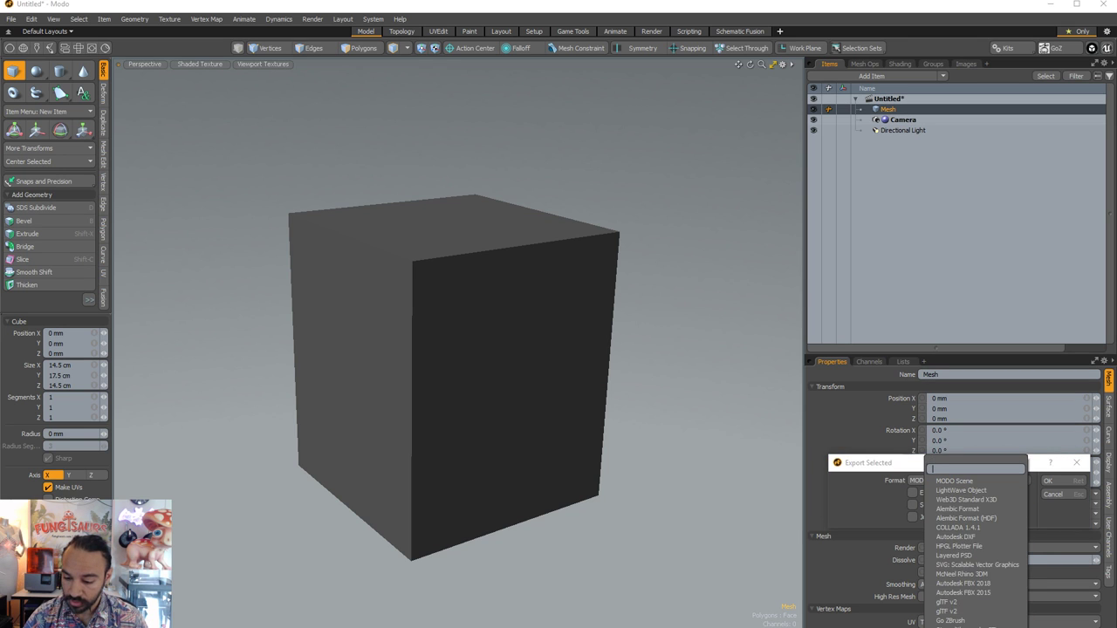
click(970, 622)
drag(1002, 470, 880, 416)
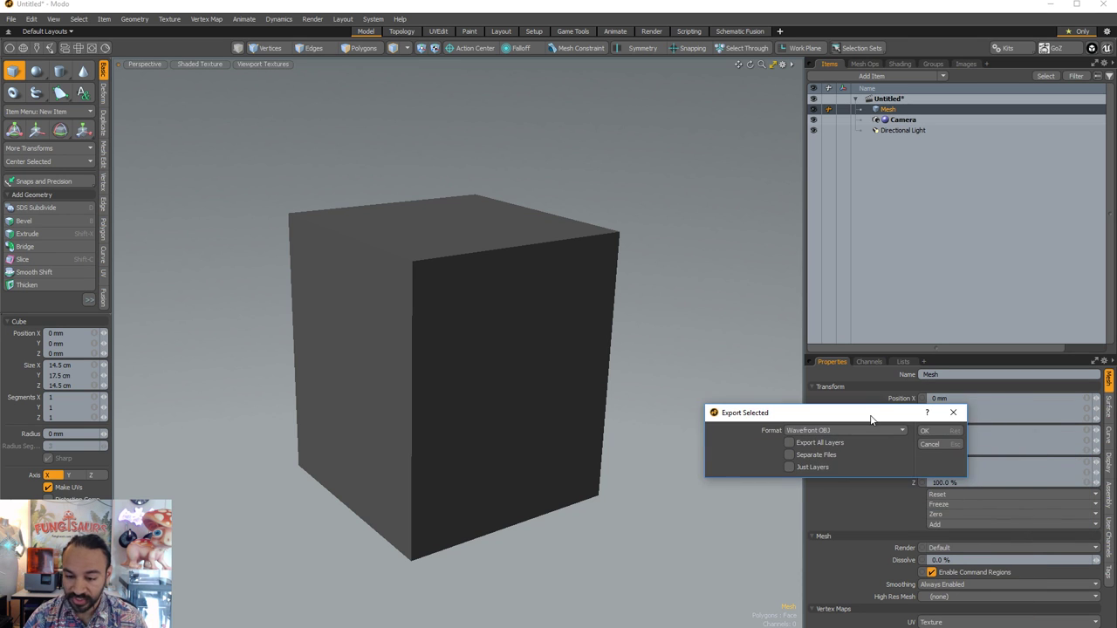
click(927, 427)
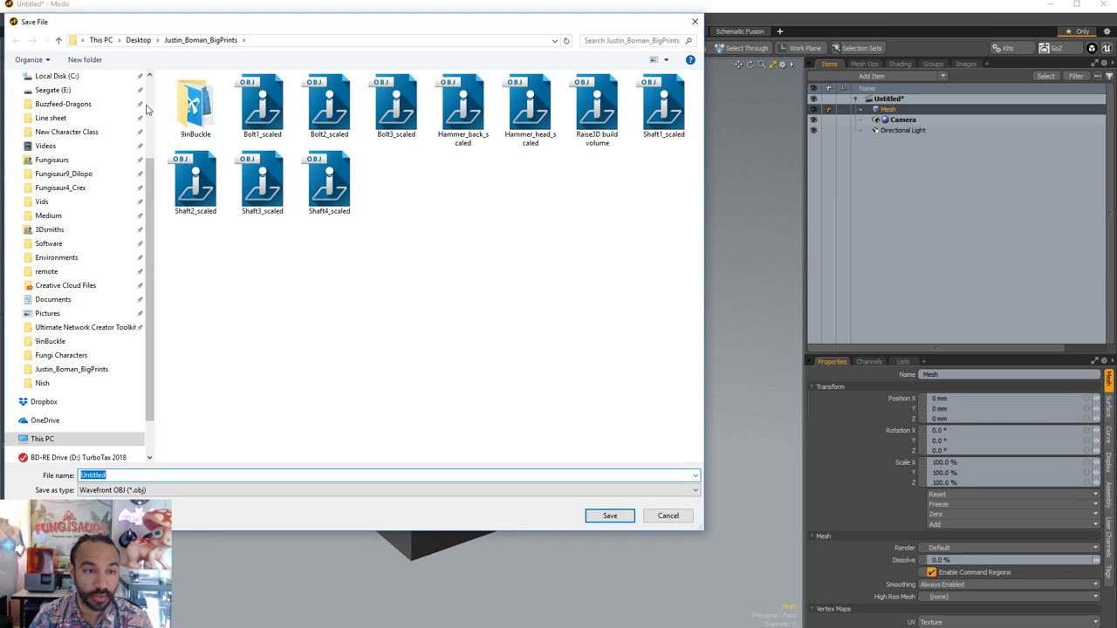
- Choose the Fungisaurs_Base folder on the Desktop as the export location
scroll(146, 108, up, 3)
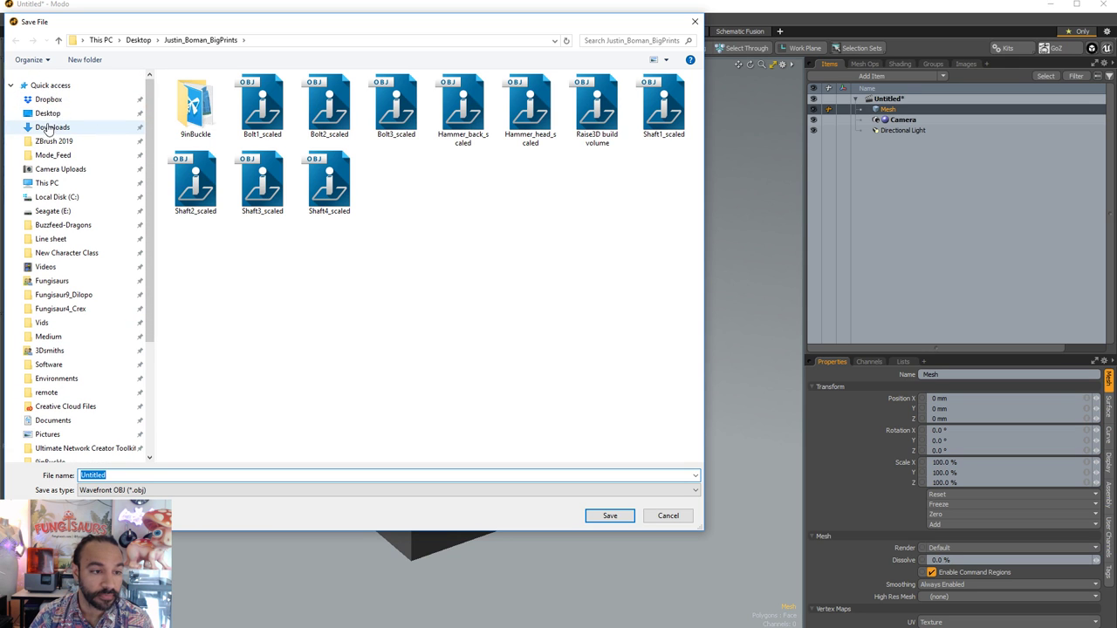
click(48, 113)
right_click(577, 286)
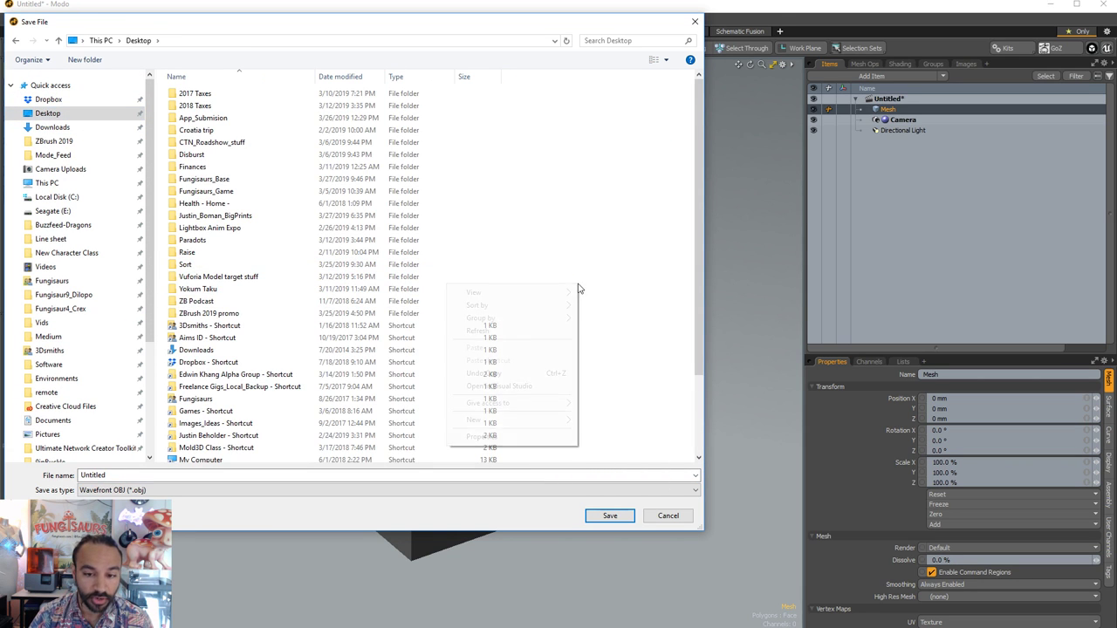
click(629, 264)
click(243, 217)
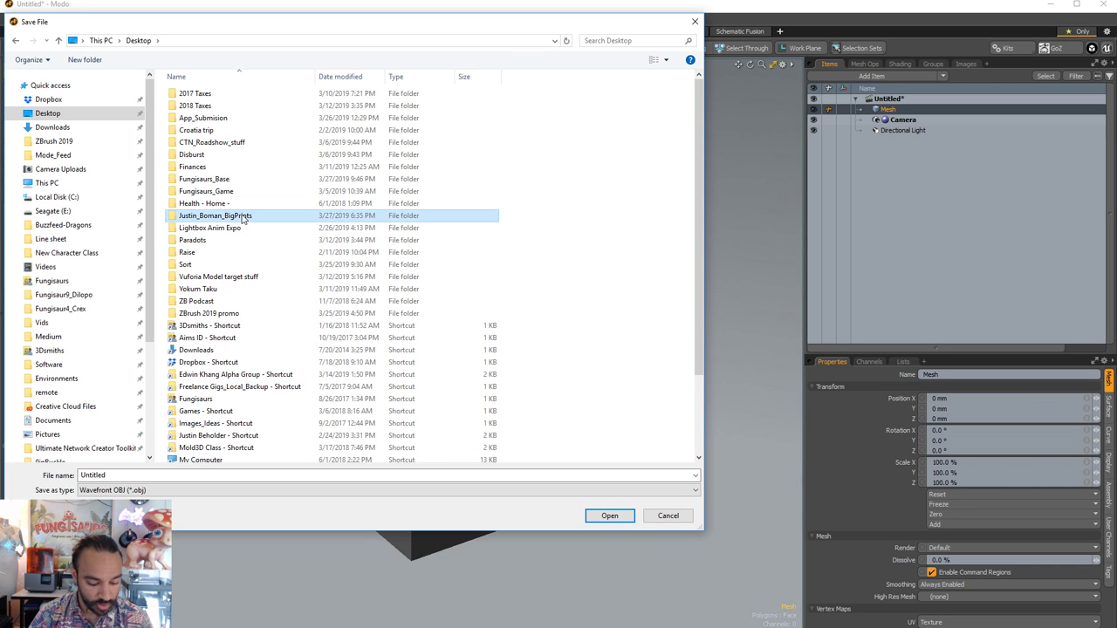
click(244, 180)
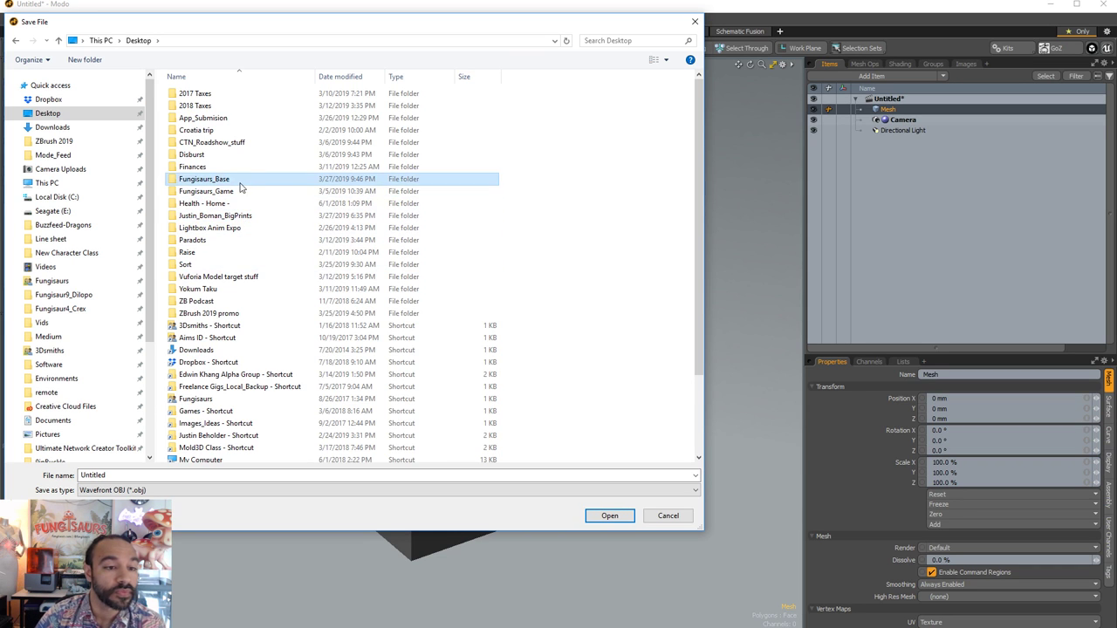
scroll(249, 191, down, 2)
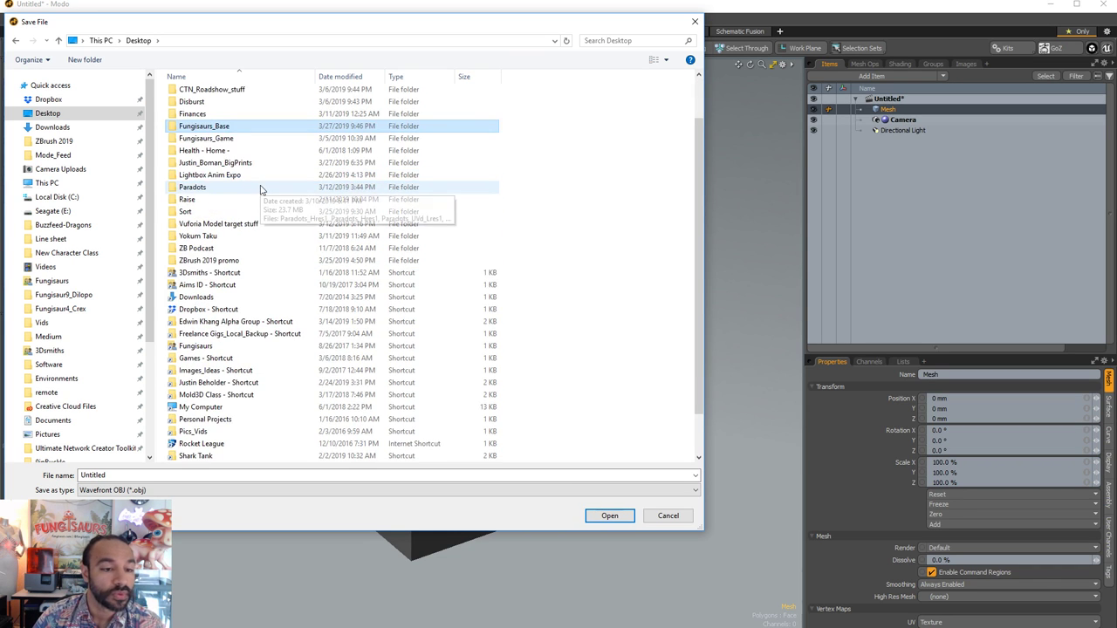
double_click(229, 127)
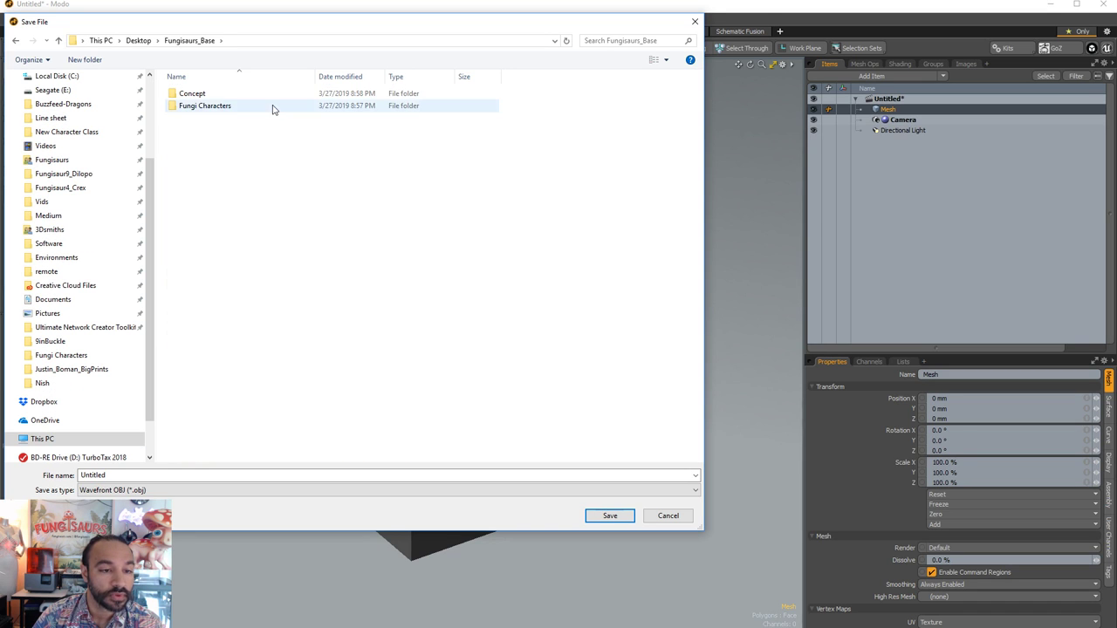
- Name the OBJ file Form2BuildVolume1 and save it
double_click(167, 475)
text(Form2Bu)
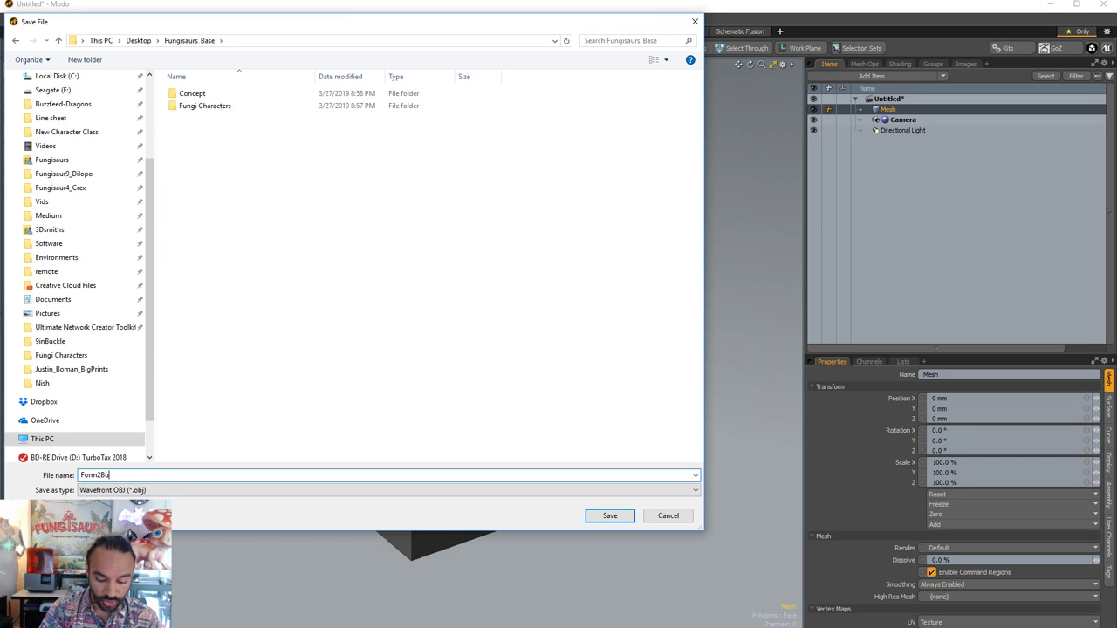
text(ildVol)
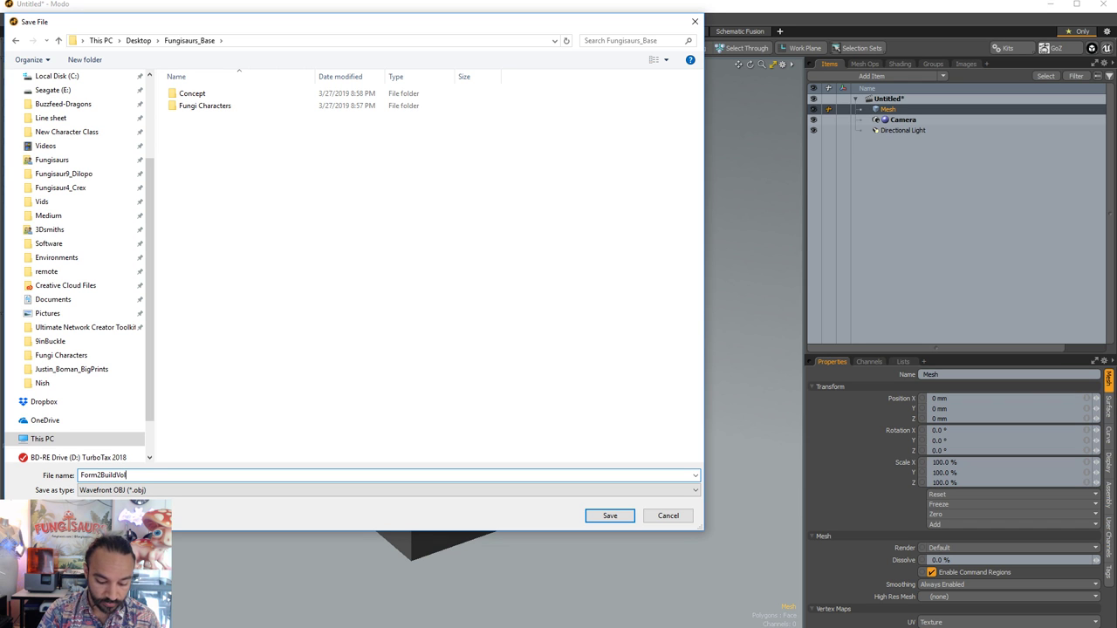
text(ume1)
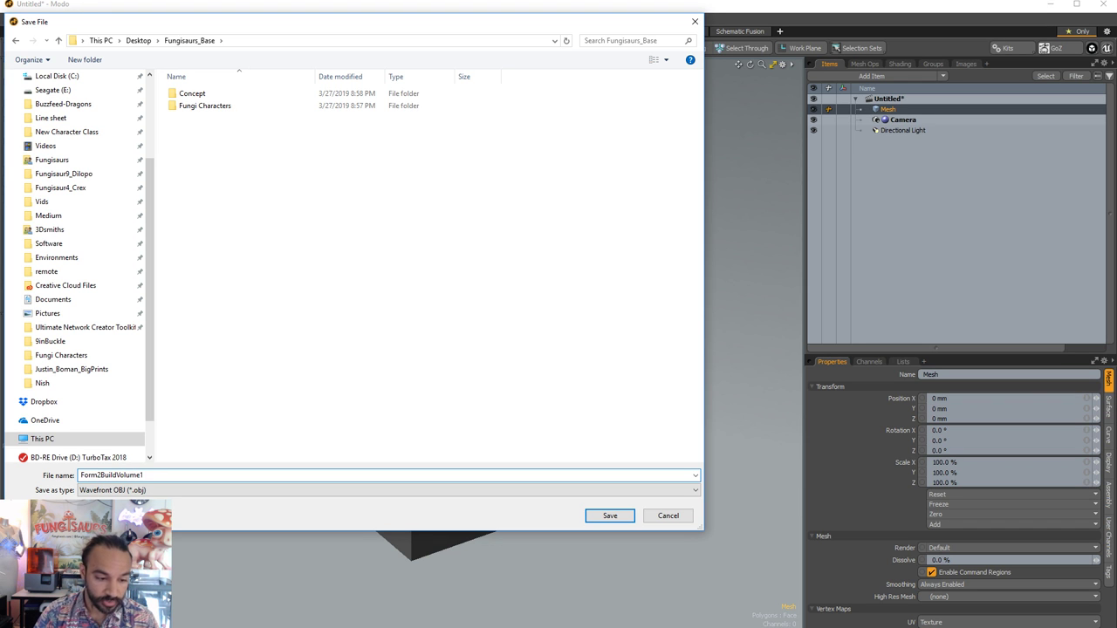
key(Return)
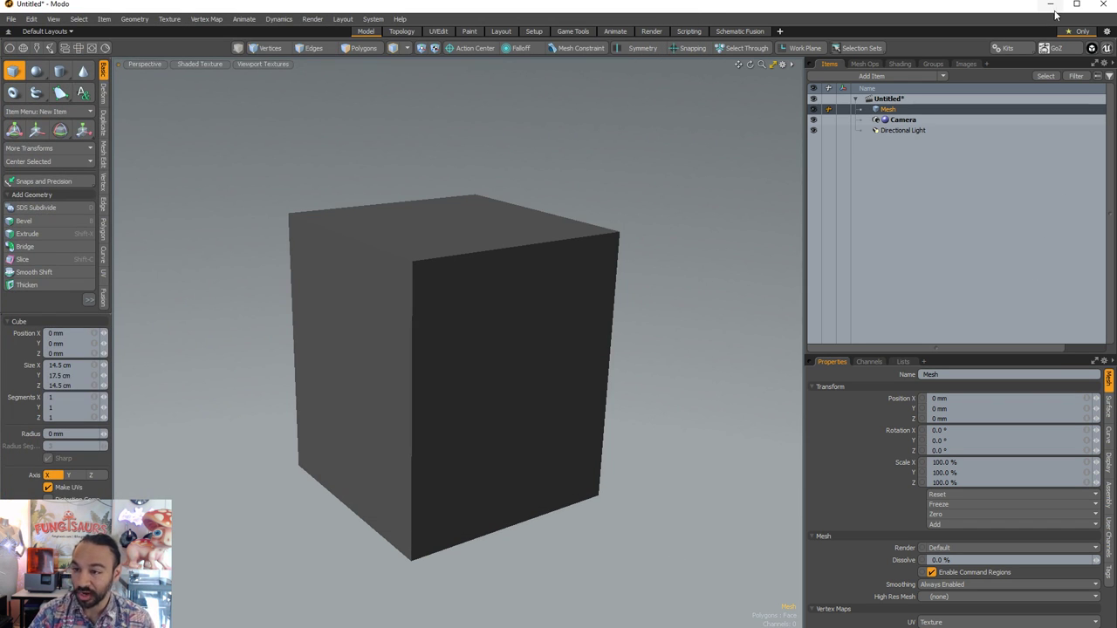
- Minimize Modo and open Form2BuildVolume1 from the Desktop's Fungisaurs_Base folder in PreForm
click(1050, 4)
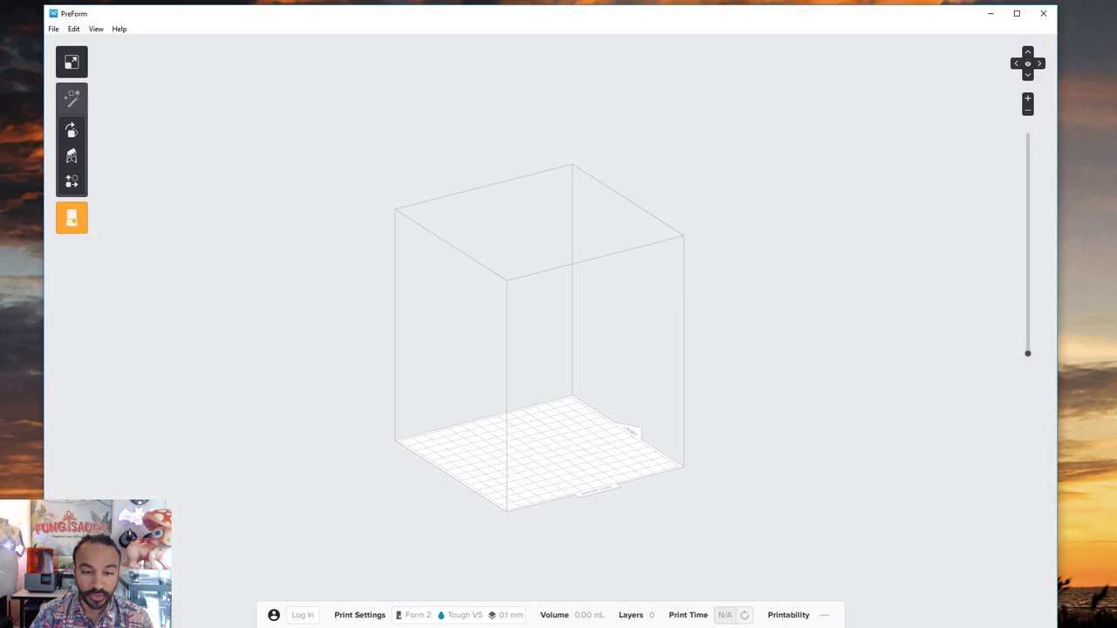
click(54, 30)
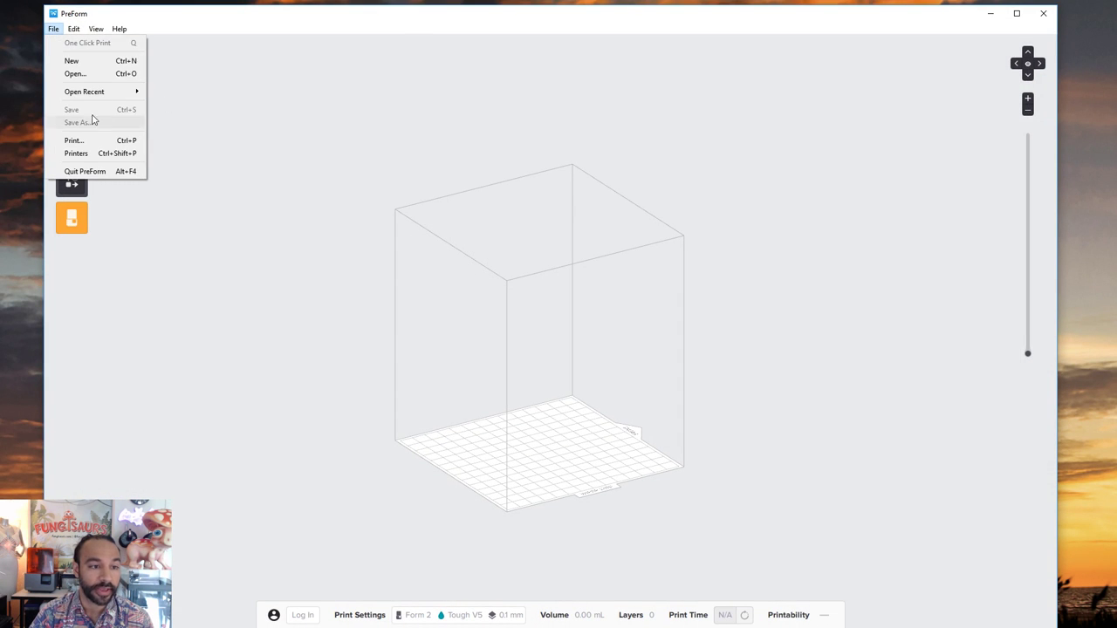
click(105, 74)
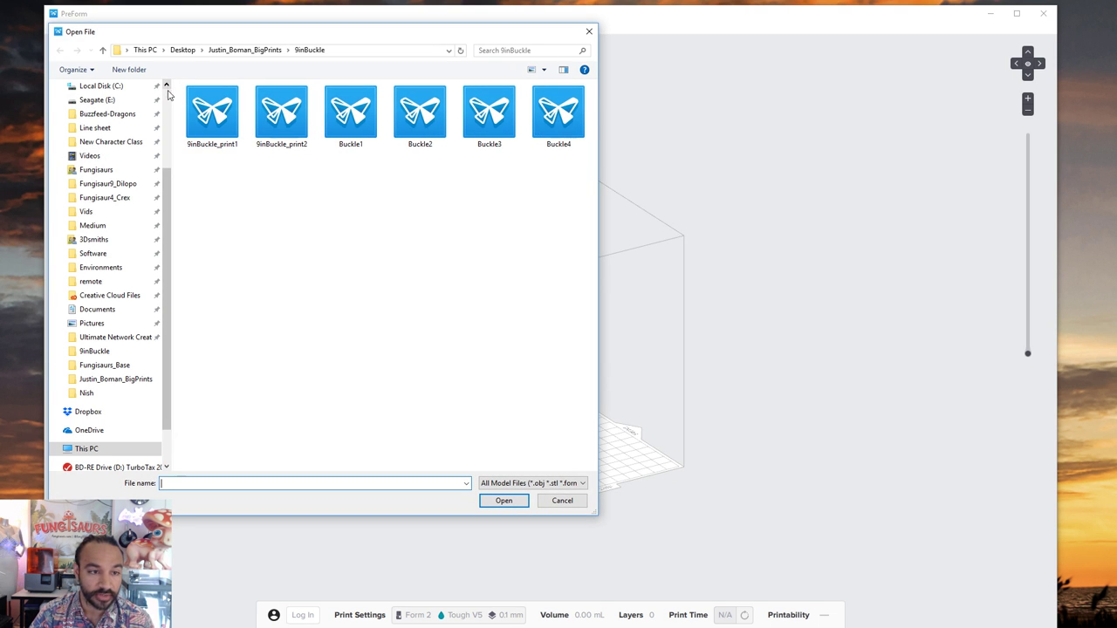
click(182, 50)
click(267, 214)
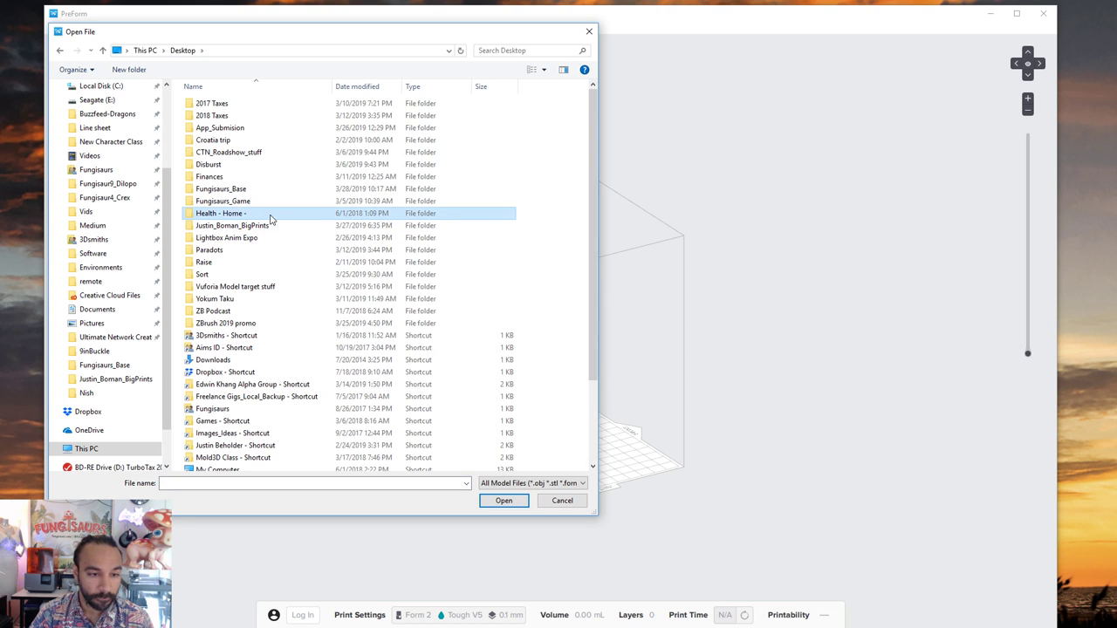
click(234, 178)
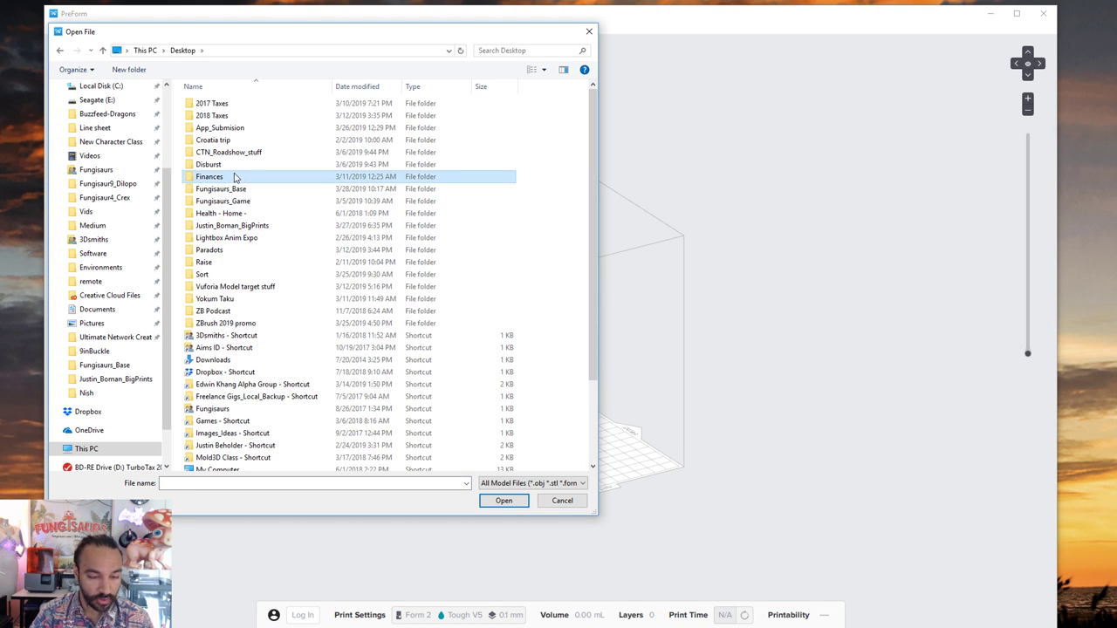
double_click(229, 189)
click(216, 129)
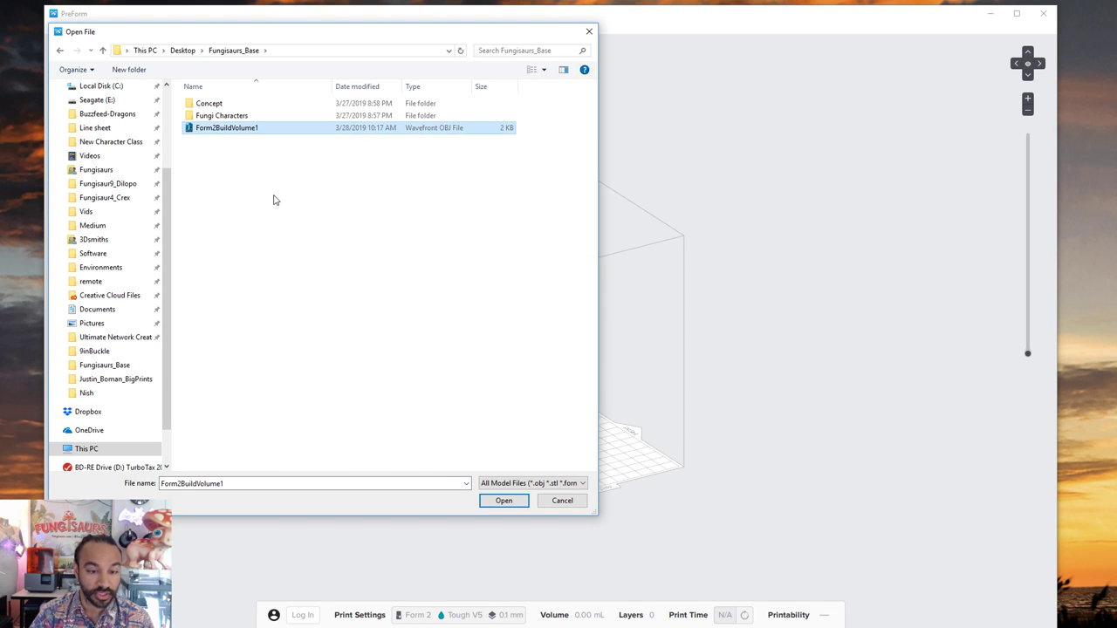
click(503, 501)
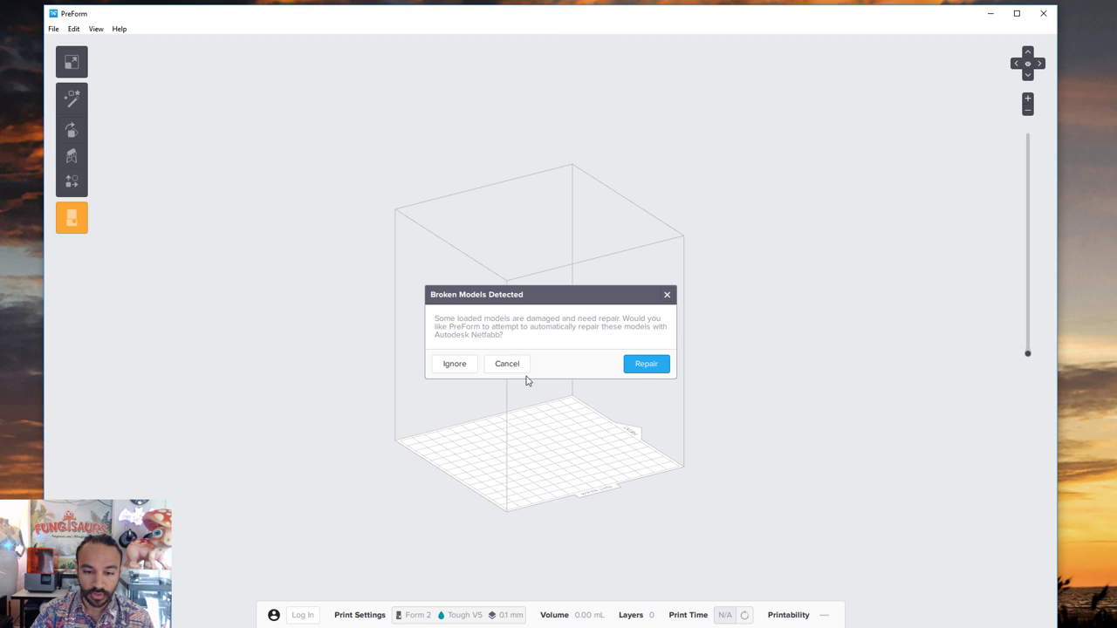
- Load the block without repairing it, dismiss the loading warnings, and select it on the build platform
click(452, 369)
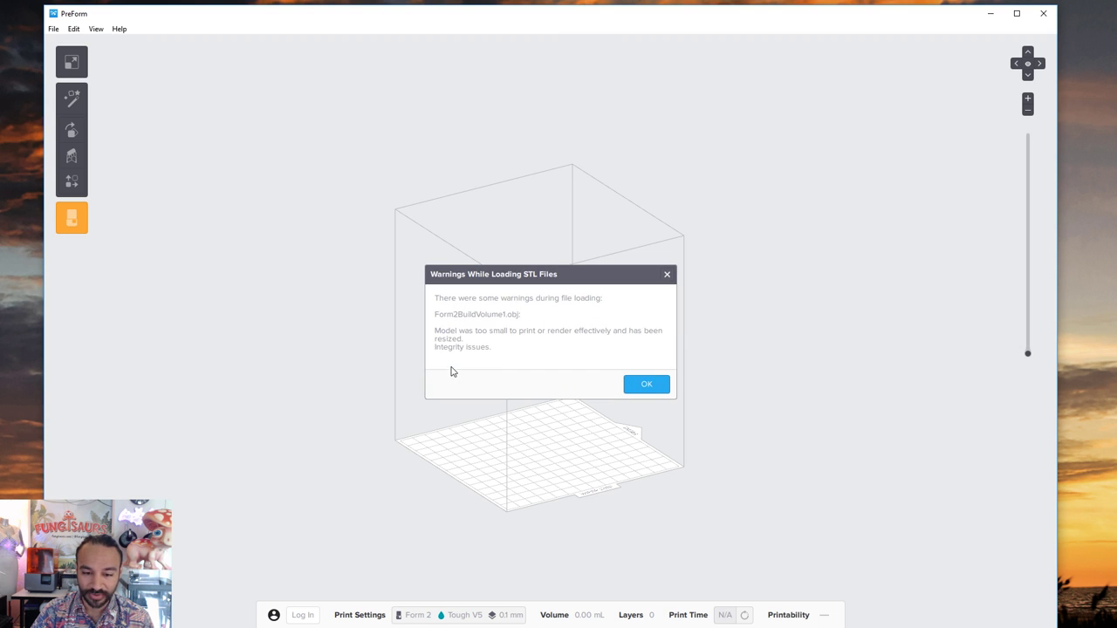
click(641, 385)
scroll(587, 462, up, 5)
right_drag(563, 454, 605, 421)
scroll(655, 452, down, 3)
click(545, 436)
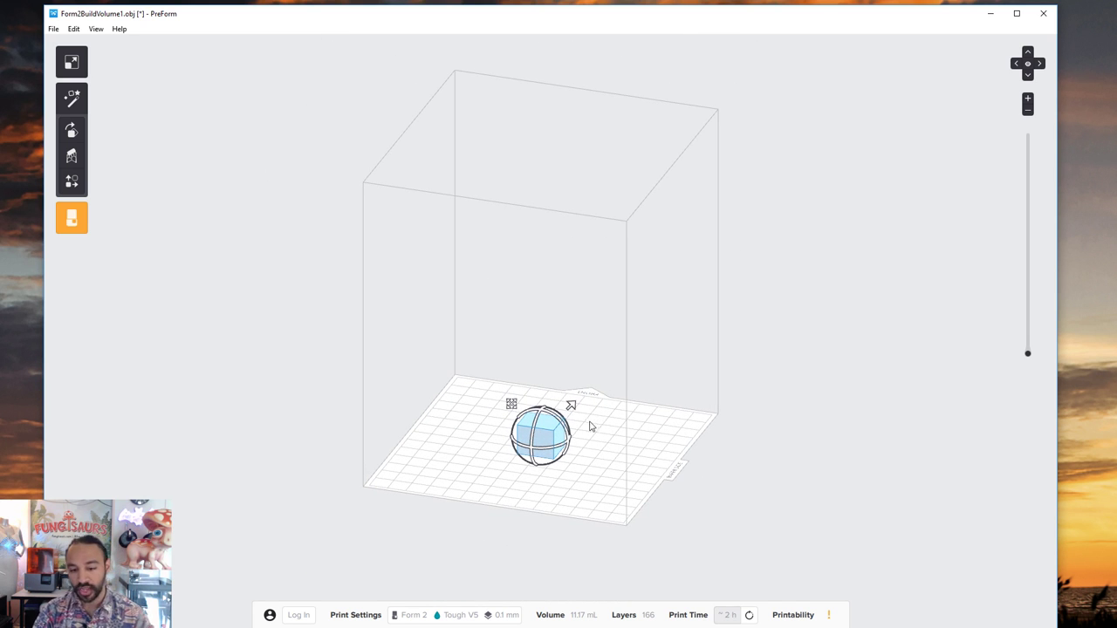
- Change the model units to inches and compare the block's size with the printer's build volume
click(96, 29)
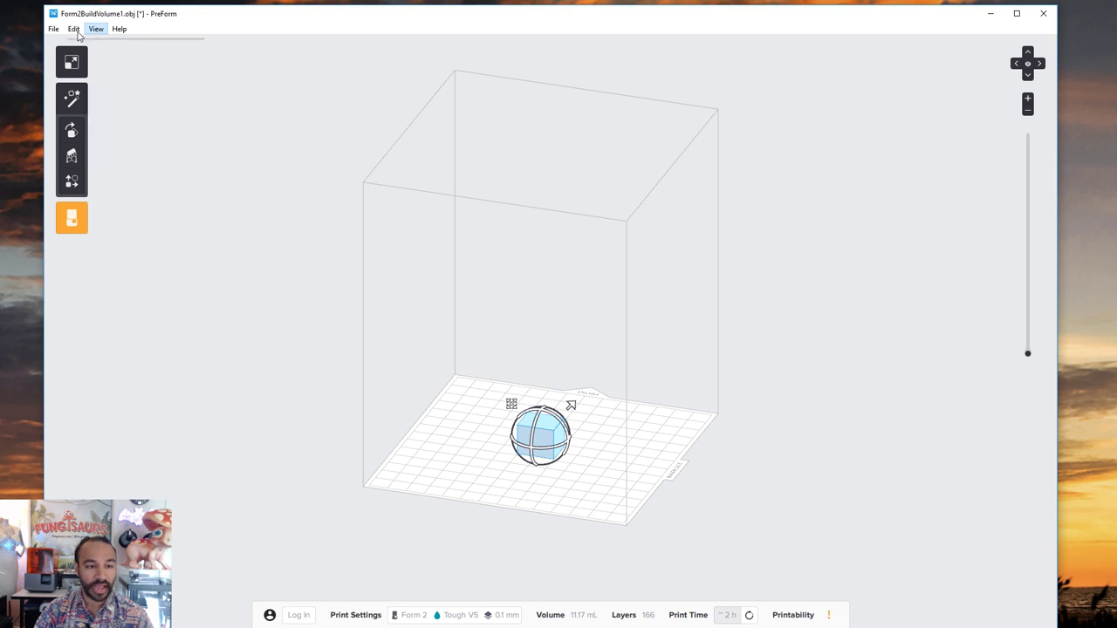
click(74, 28)
mouse_move(179, 222)
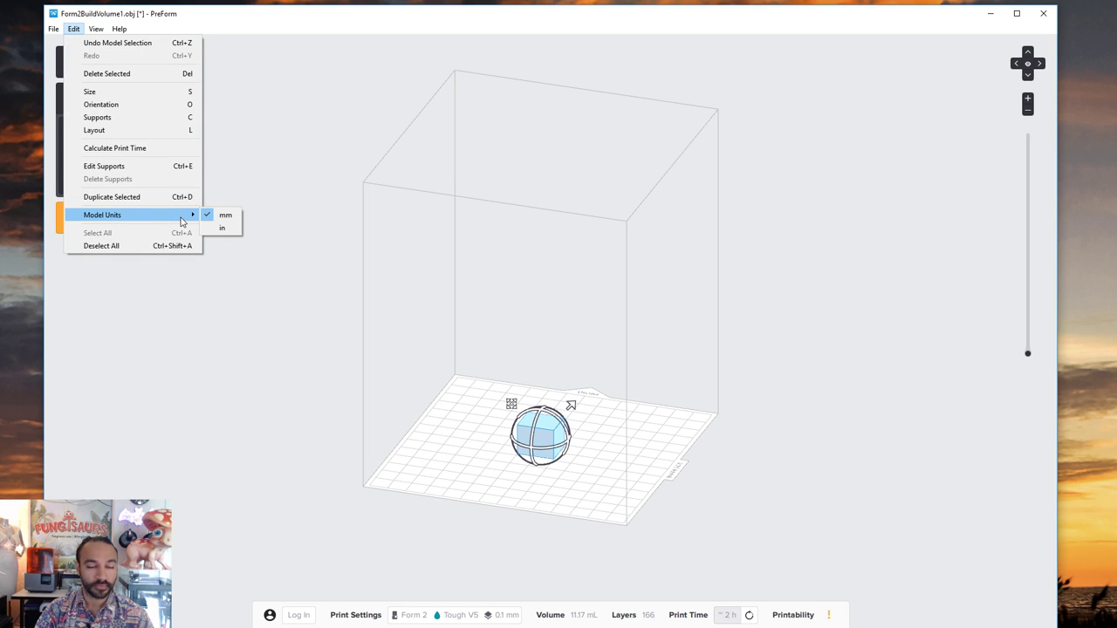
click(234, 229)
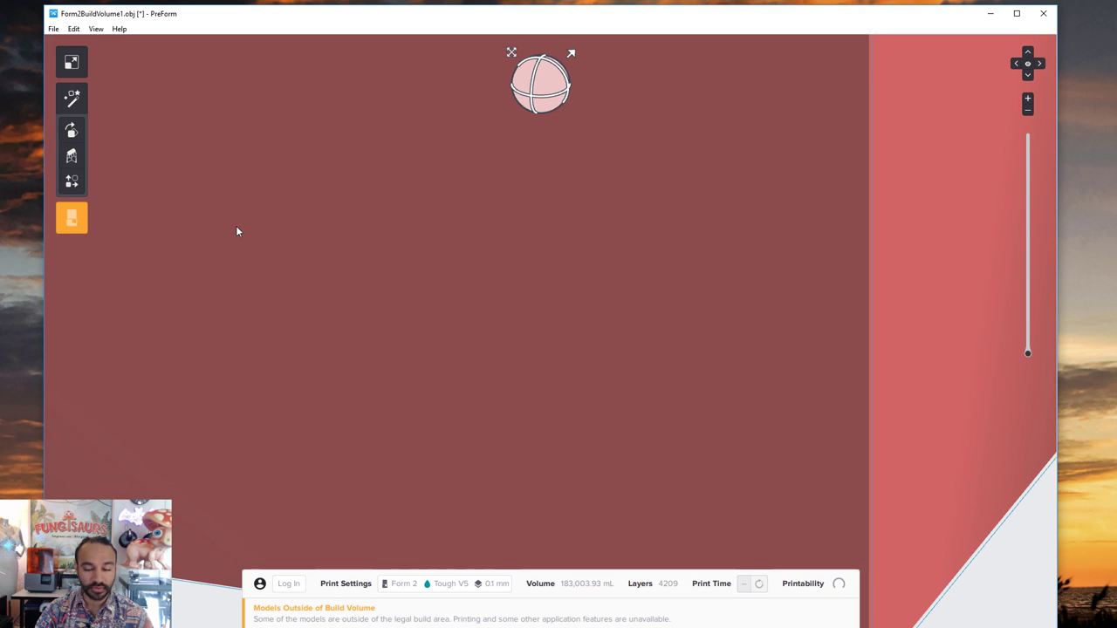
scroll(795, 414, down, 5)
right_drag(808, 398, 780, 305)
drag(681, 280, 379, 267)
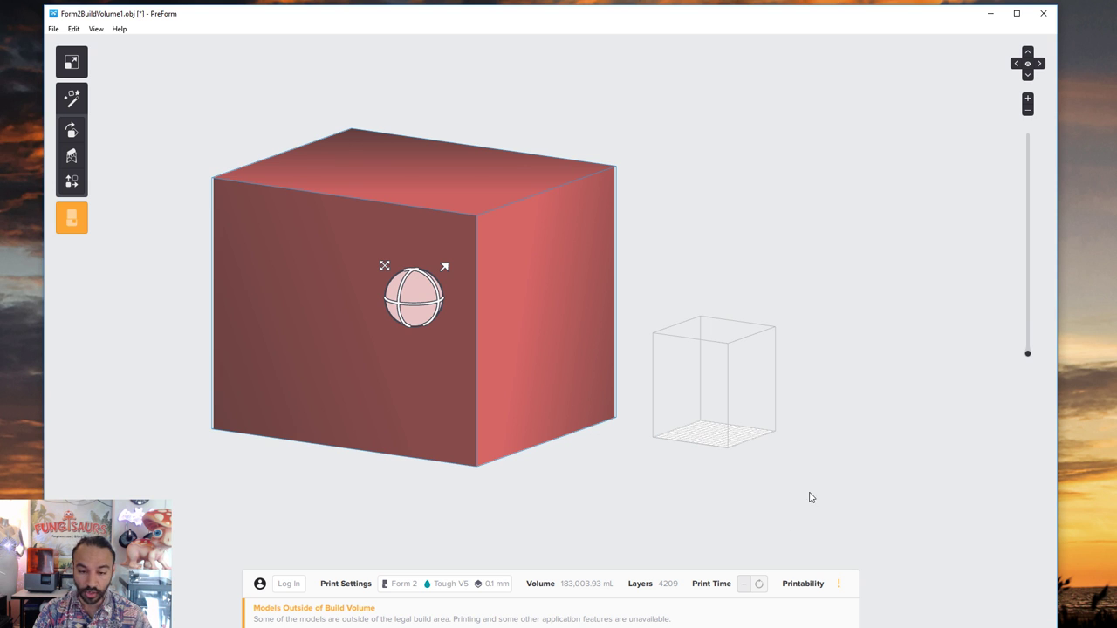
right_drag(809, 497, 756, 511)
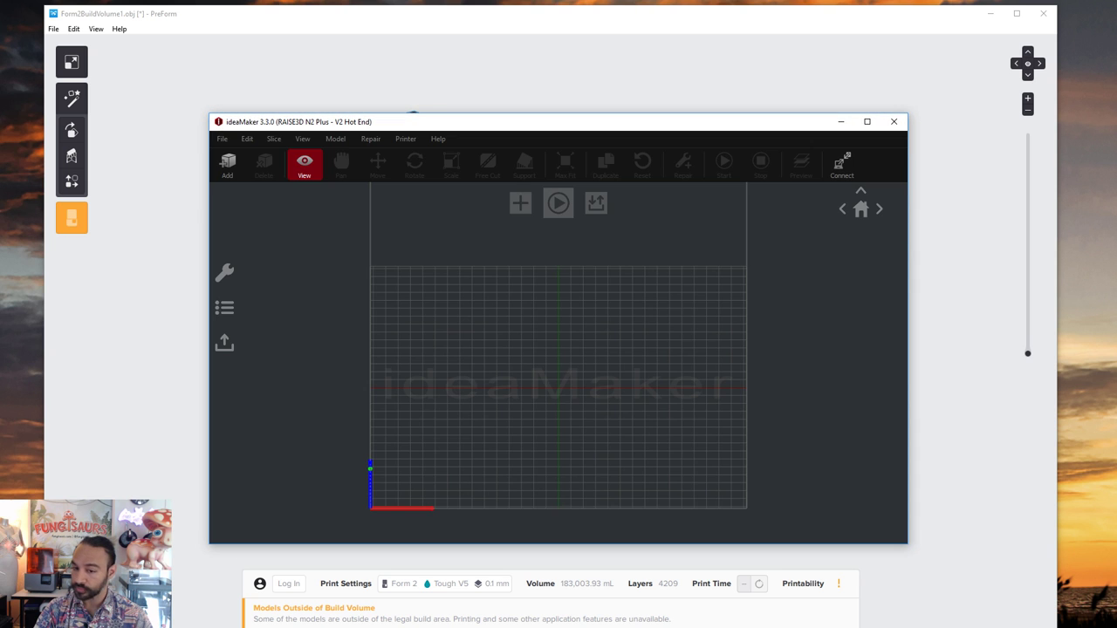
- Reposition and enlarge the ideaMaker window, and orbit to an angled view of the whole printer build volume
drag(634, 123, 553, 66)
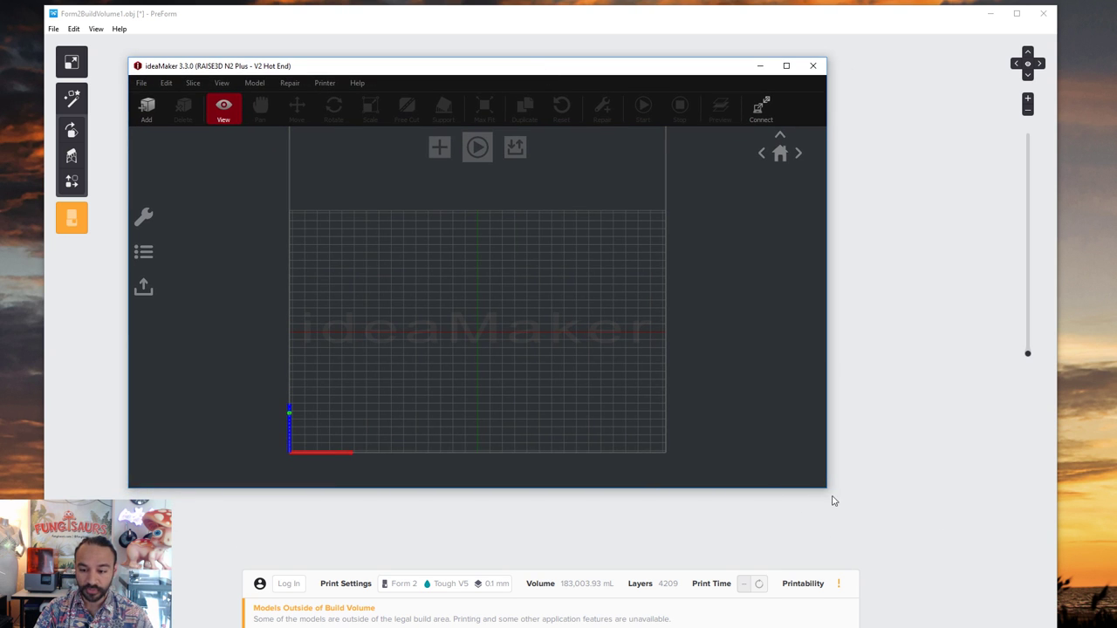
drag(825, 489, 1023, 627)
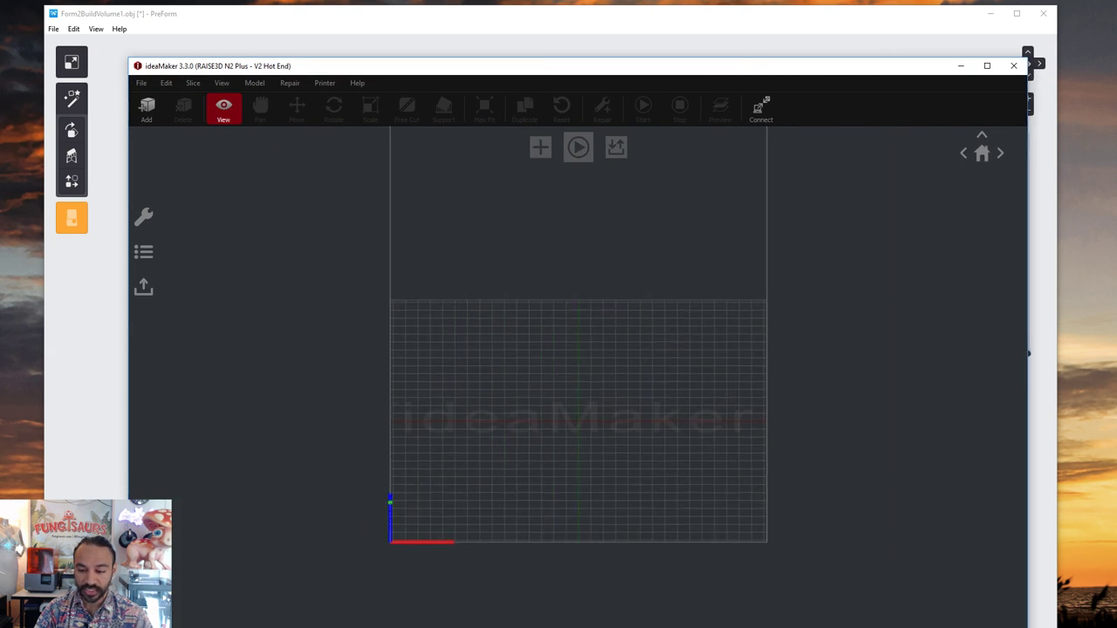
drag(596, 463, 588, 568)
drag(478, 576, 602, 584)
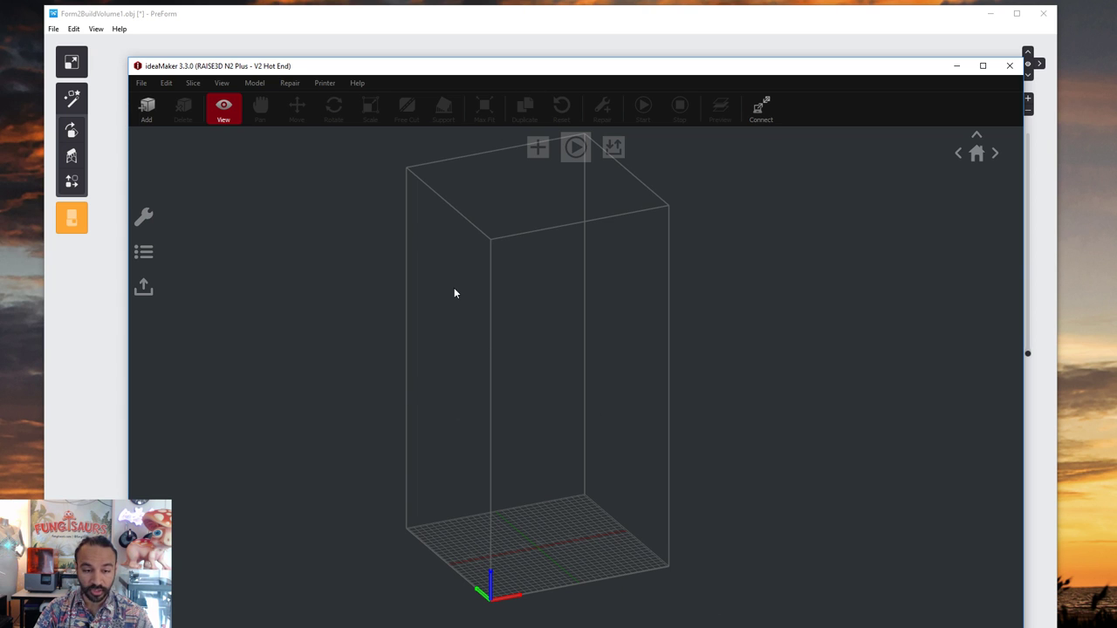
- Import Form2BuildVolume1.obj from the Desktop's Fungisaurs_Base folder, accepting the offered scaling from inches to millimetres
click(140, 83)
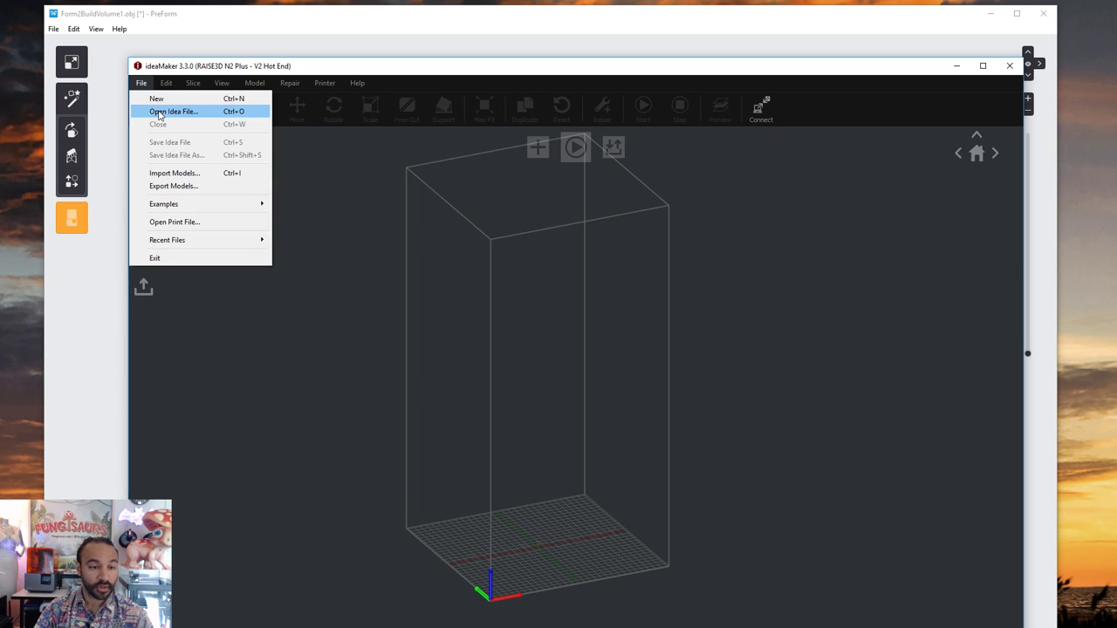
click(179, 173)
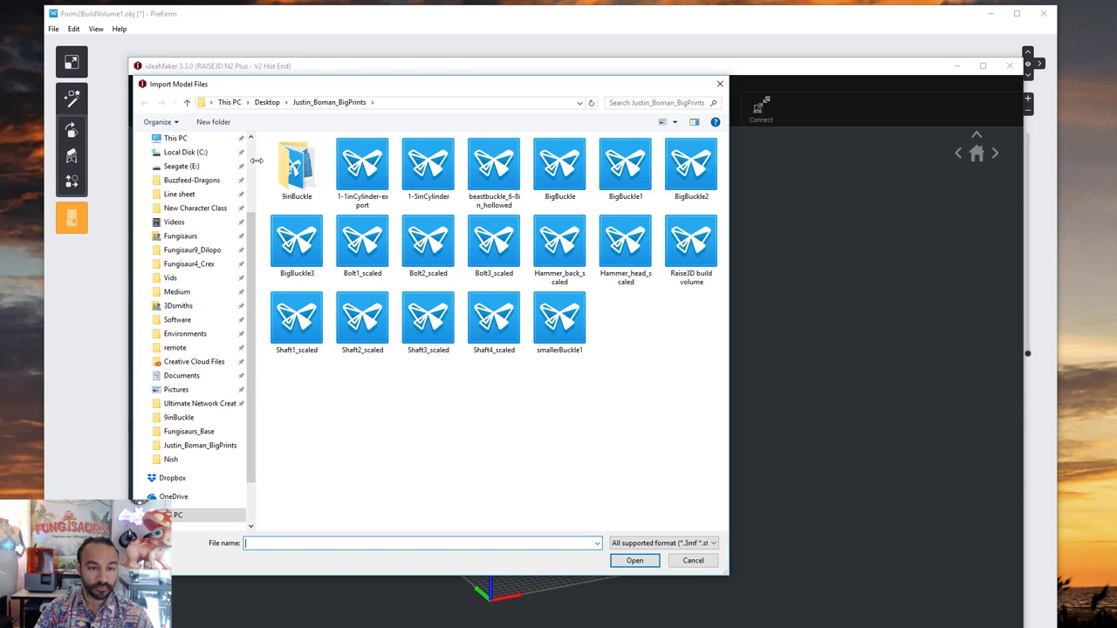
scroll(254, 160, up, 3)
click(215, 174)
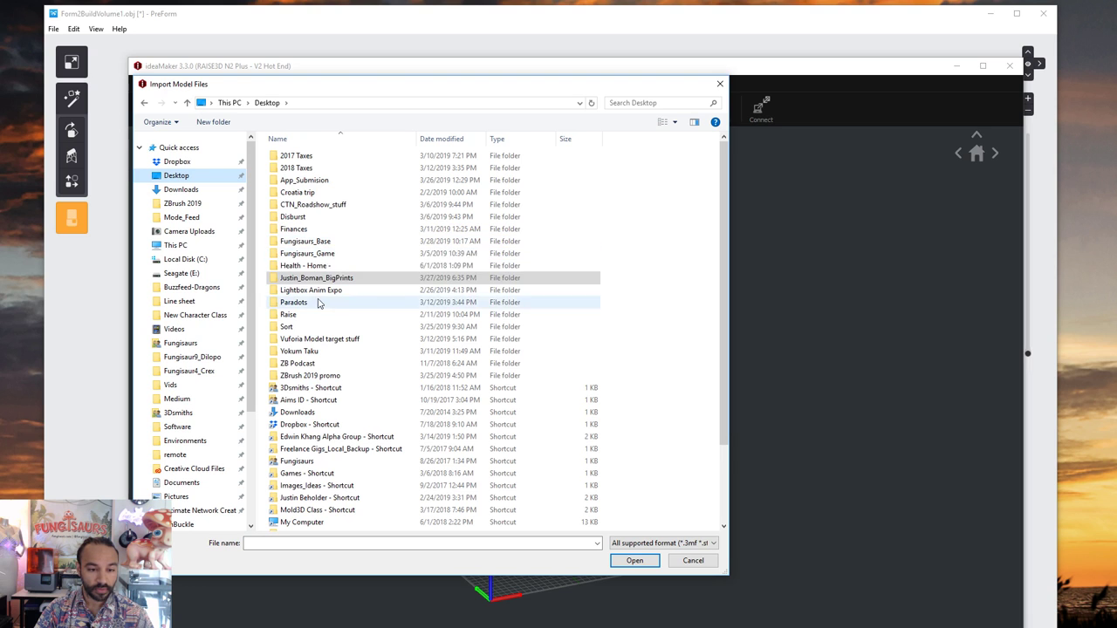
click(320, 242)
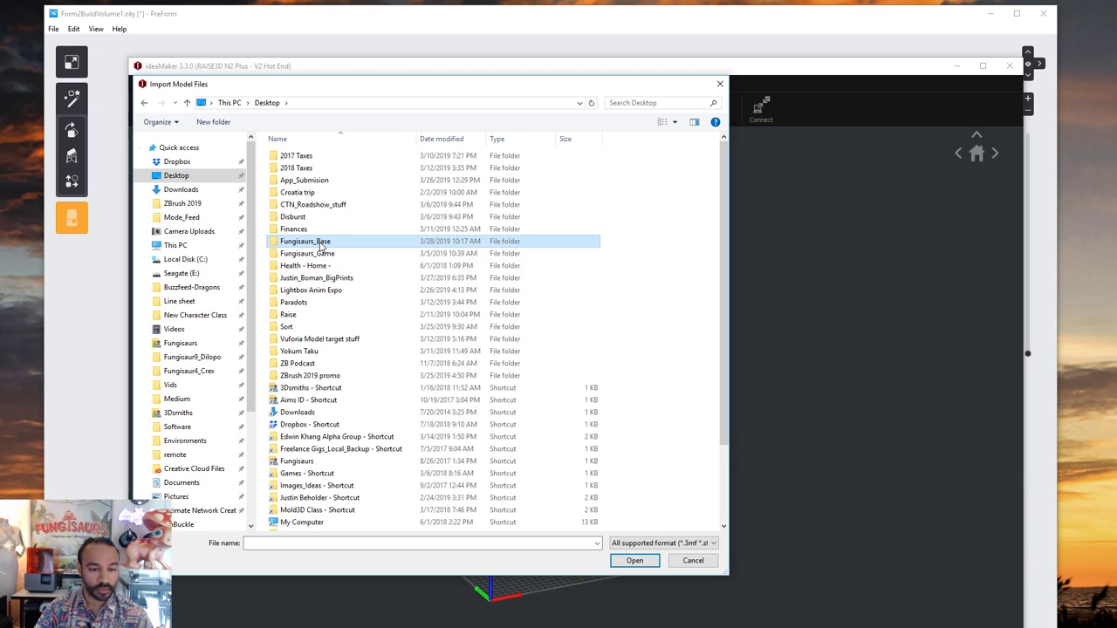
double_click(320, 244)
click(309, 183)
click(653, 563)
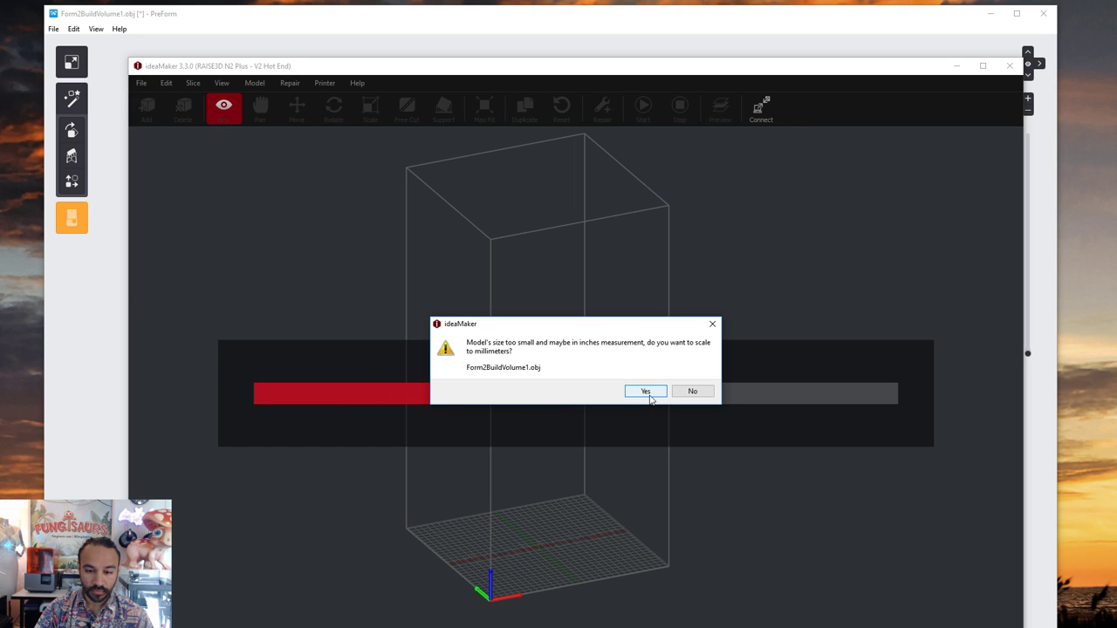
click(649, 392)
- Scale the imported block uniformly to a width of 5.7 inches
scroll(558, 541, up, 5)
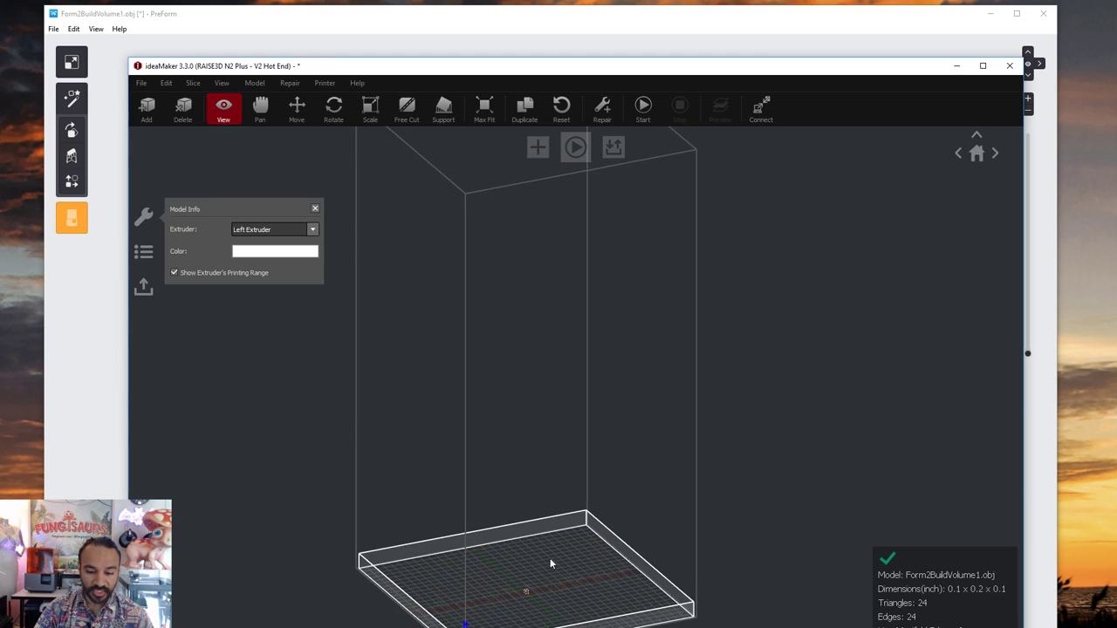
middle_drag(521, 627, 535, 562)
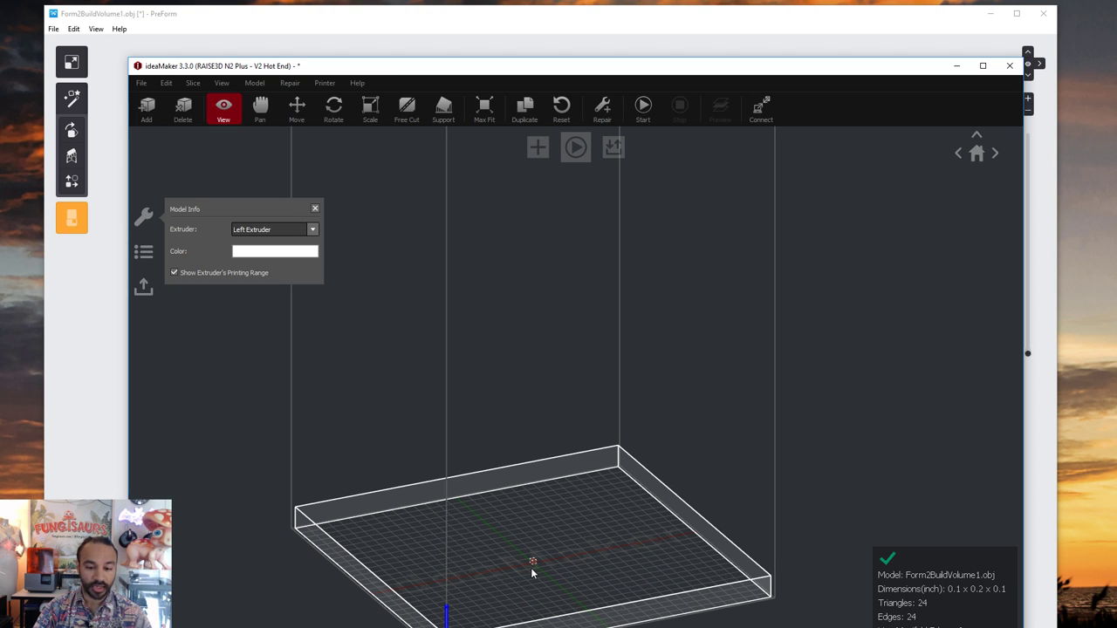
click(370, 109)
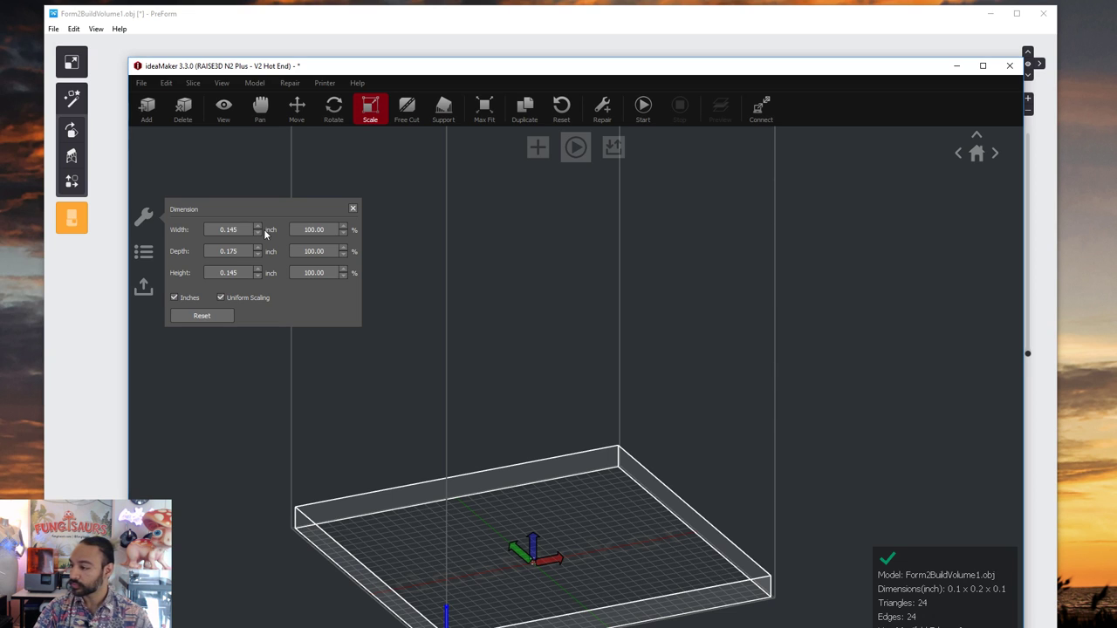
drag(234, 229, 174, 224)
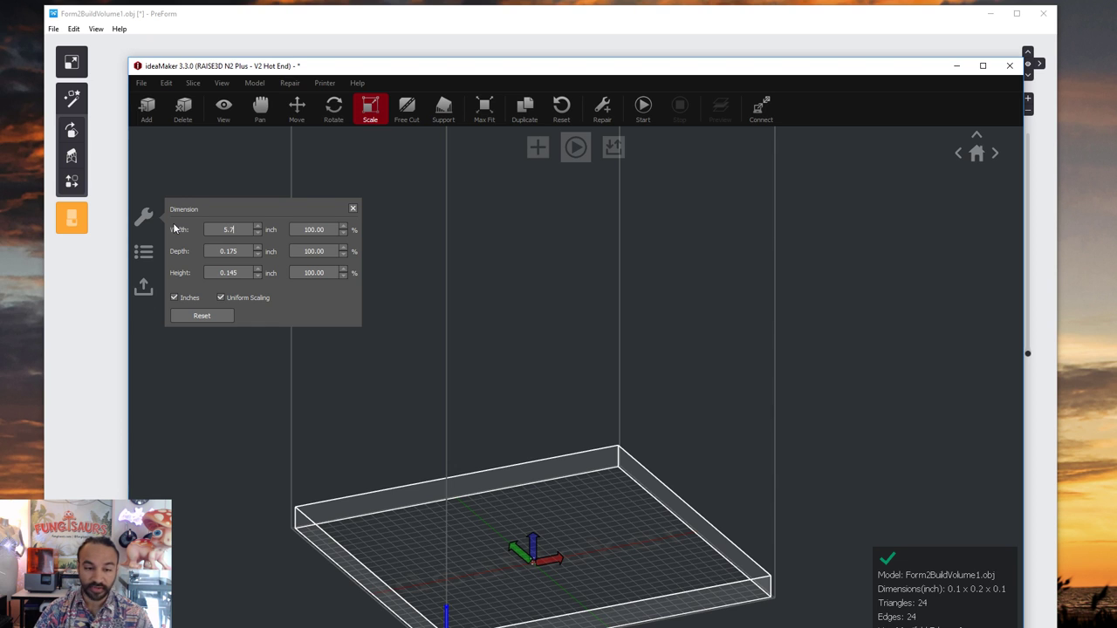
key(Return)
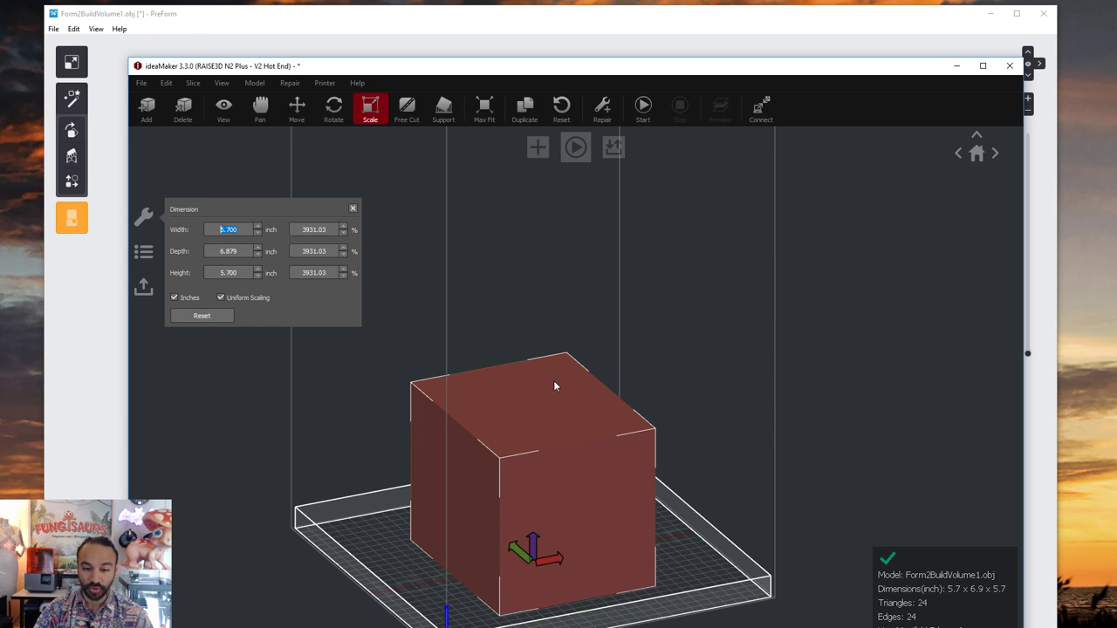
- Turn off uniform scaling and set the block's depth to 6.9 inches
right_drag(489, 426, 816, 393)
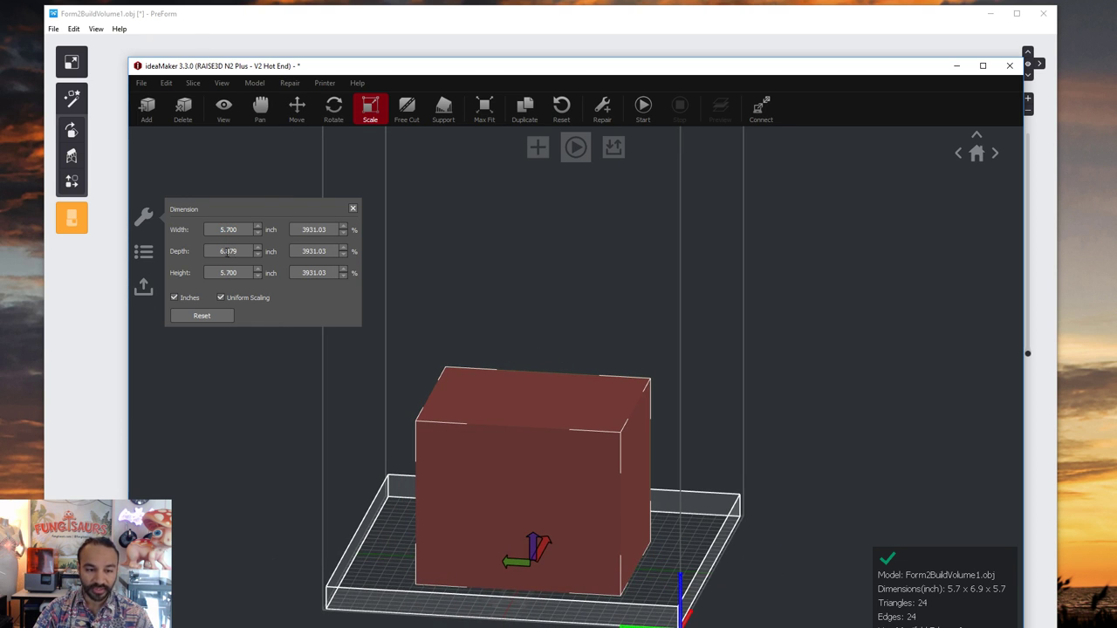
click(221, 297)
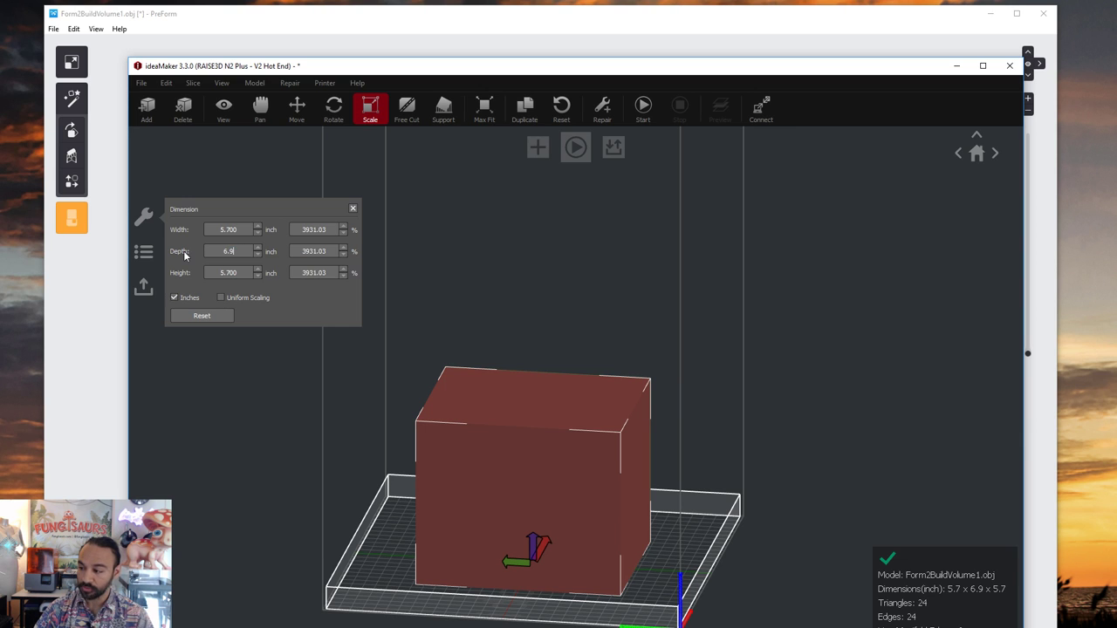
key(Return)
- Rotate the block 90 degrees about the X-axis so it stands upright, and inspect it inside the build volume
right_drag(527, 519, 547, 501)
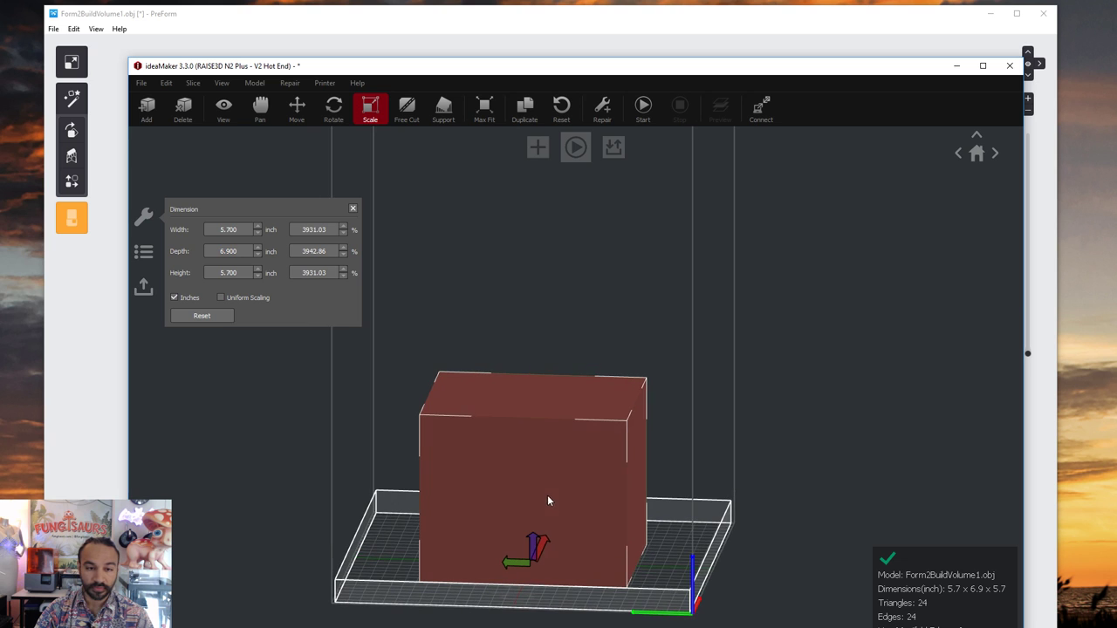
click(336, 112)
drag(577, 422, 573, 521)
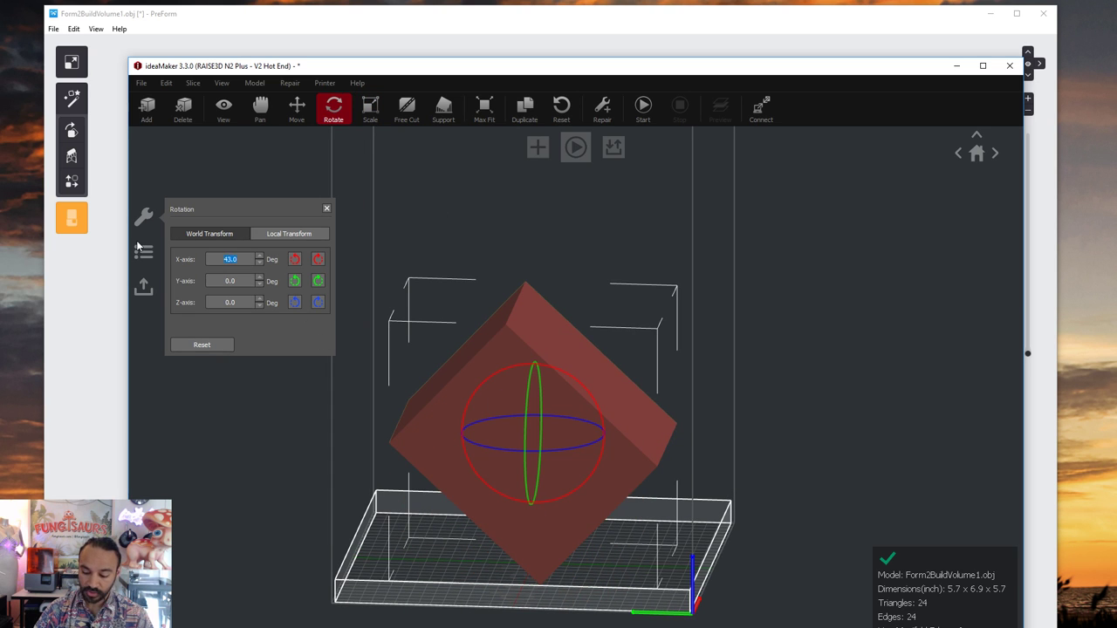
text(90)
key(Return)
drag(801, 506, 700, 502)
scroll(698, 499, down, 3)
right_drag(685, 482, 708, 509)
drag(774, 238, 850, 529)
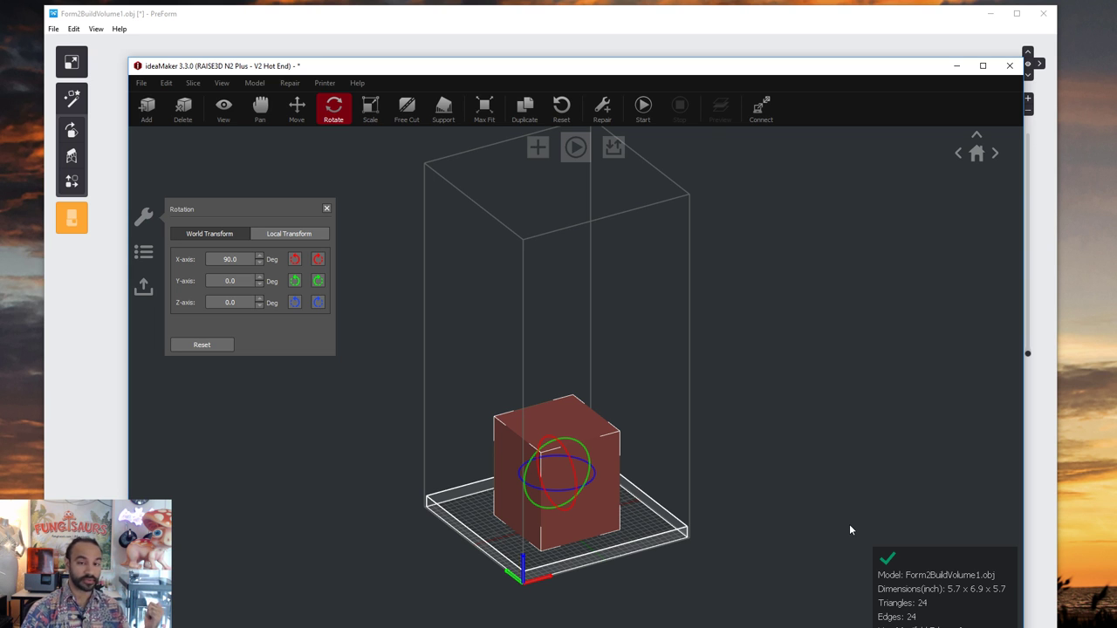
mouse_move(578, 486)
mouse_down()
mouse_move(626, 404)
mouse_move(568, 502)
mouse_up()
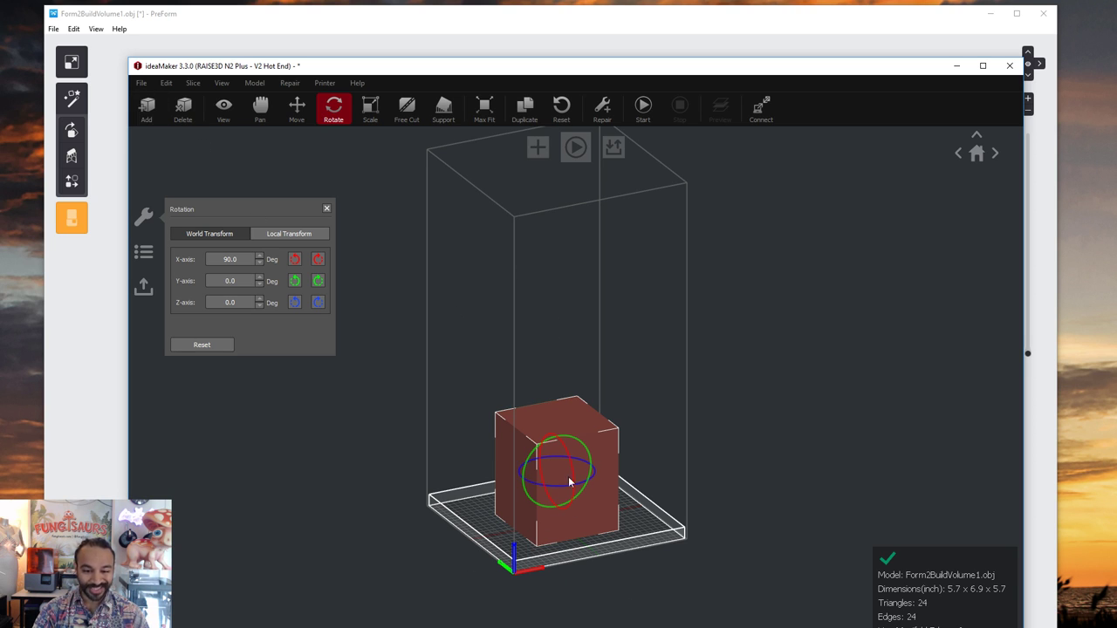
- Export the block as a binary STL named Form2BuildVolume2 into the Desktop's Fungisaurs_Base folder
click(141, 83)
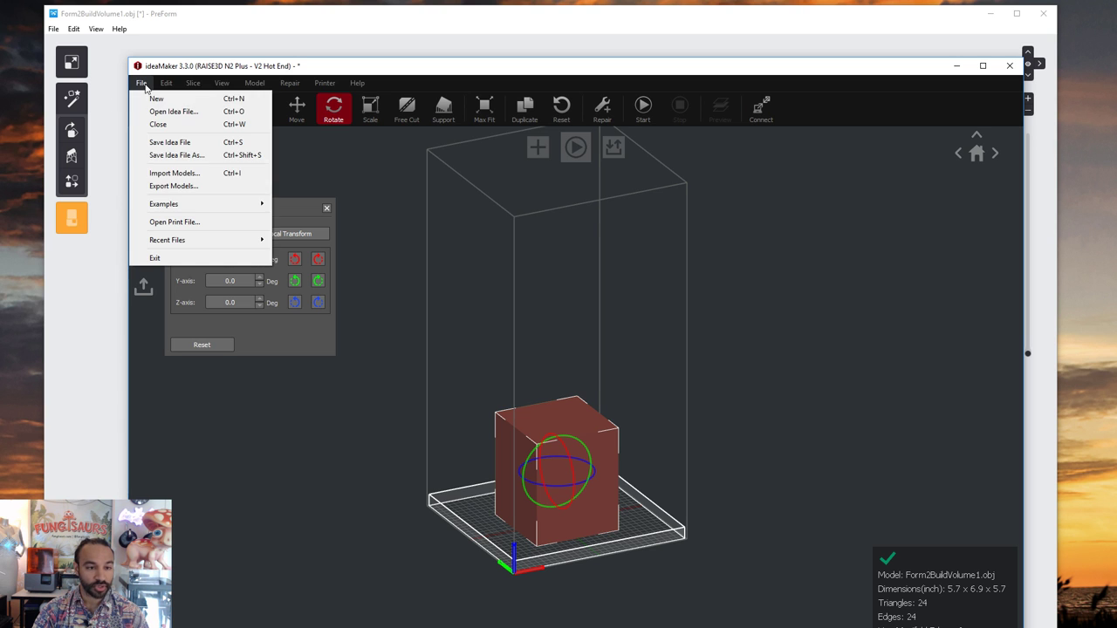
click(177, 186)
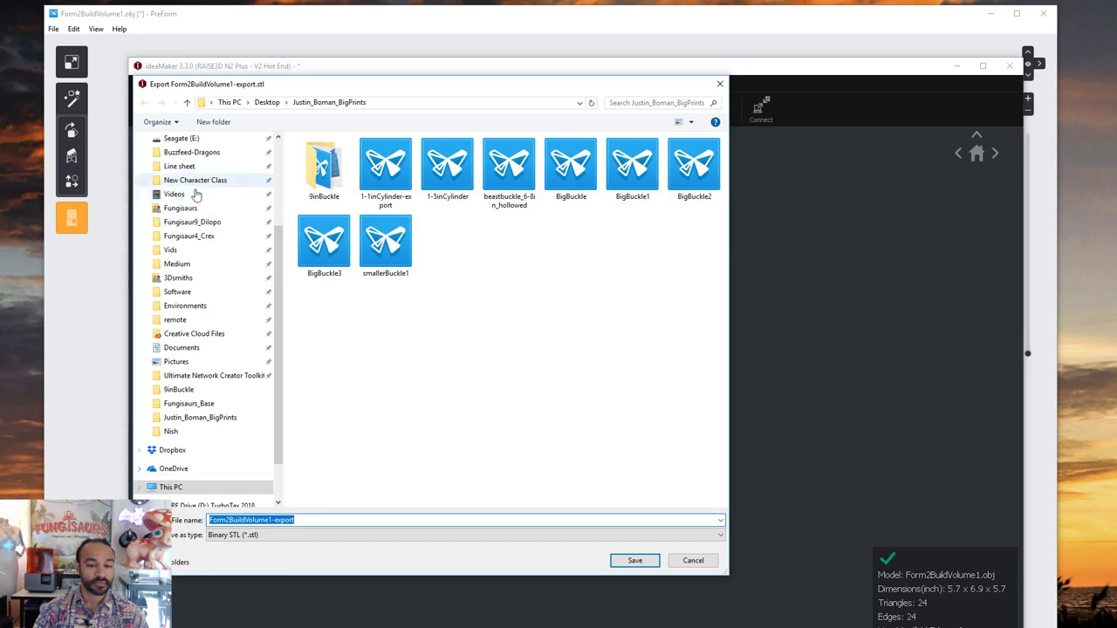
scroll(279, 144, up, 5)
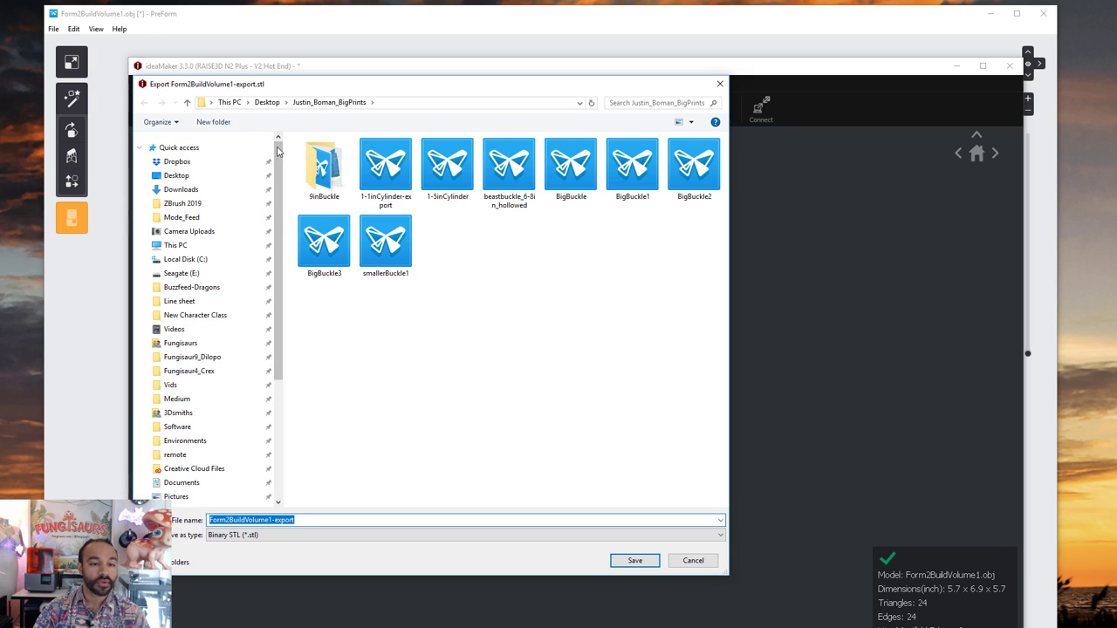
click(207, 178)
click(331, 242)
double_click(331, 242)
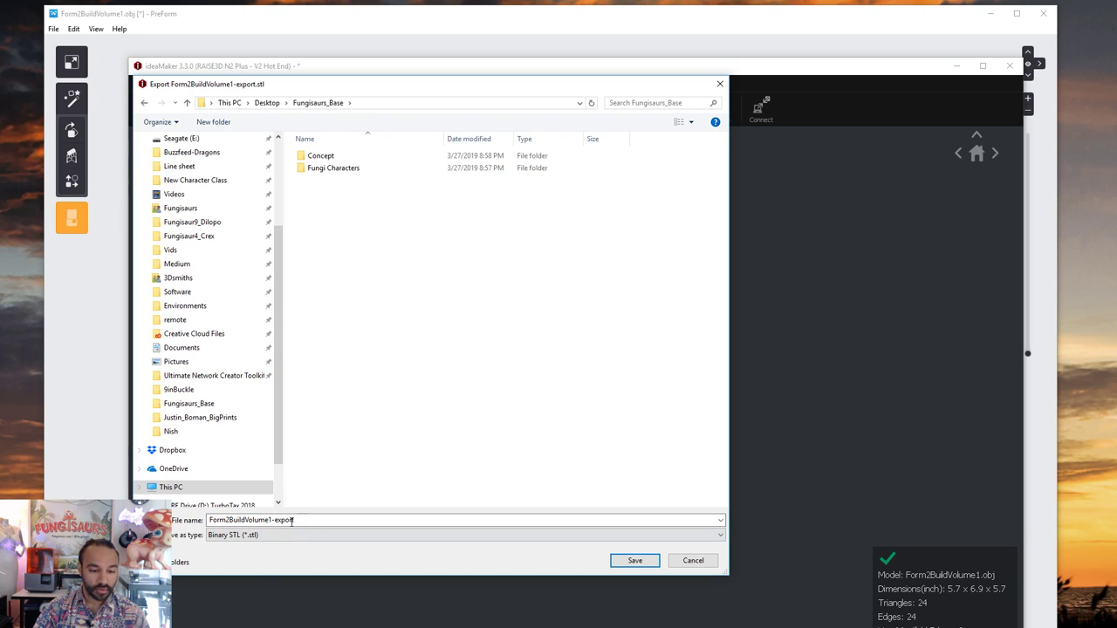
drag(270, 520, 466, 520)
key(BackSpace)
text(2)
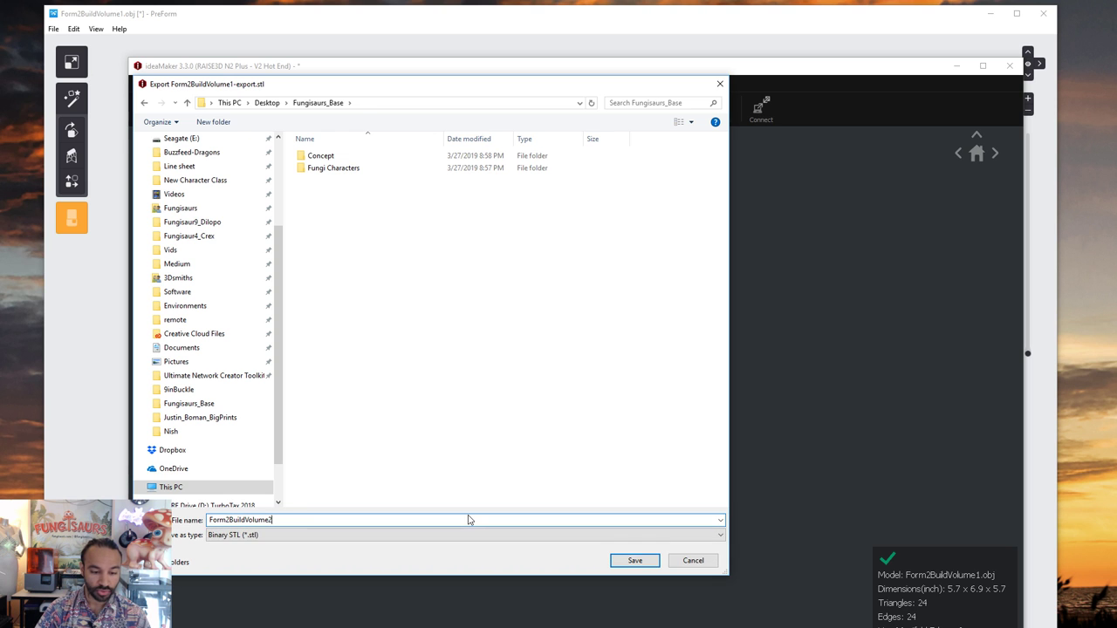
key(Return)
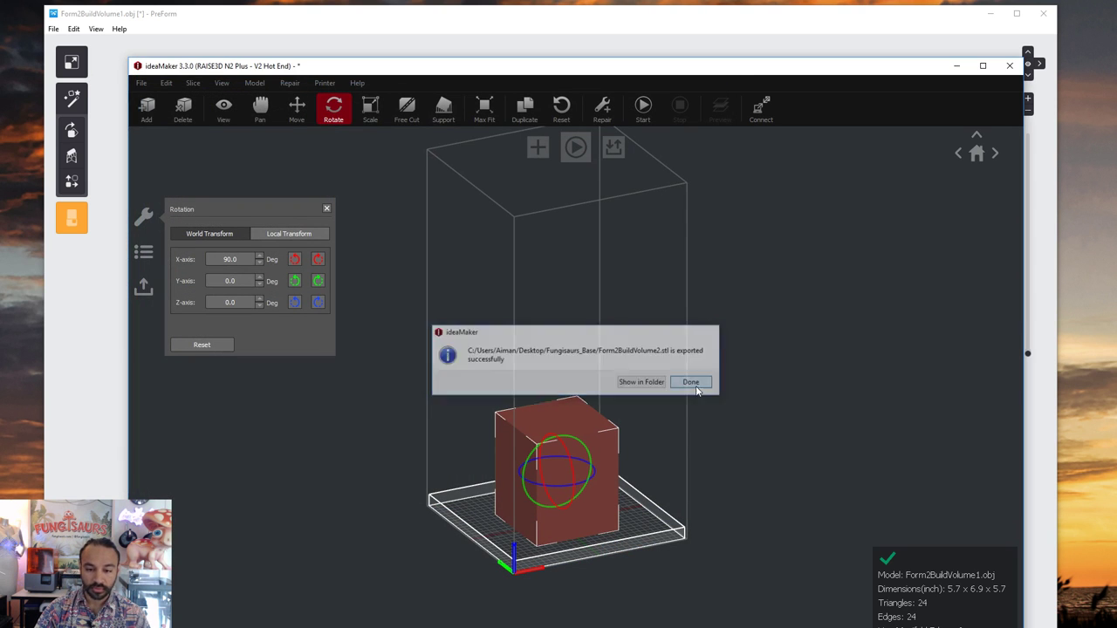
click(693, 383)
- Export the block again to the same folder as a Wavefront OBJ named Form2BuildVolume2
click(142, 83)
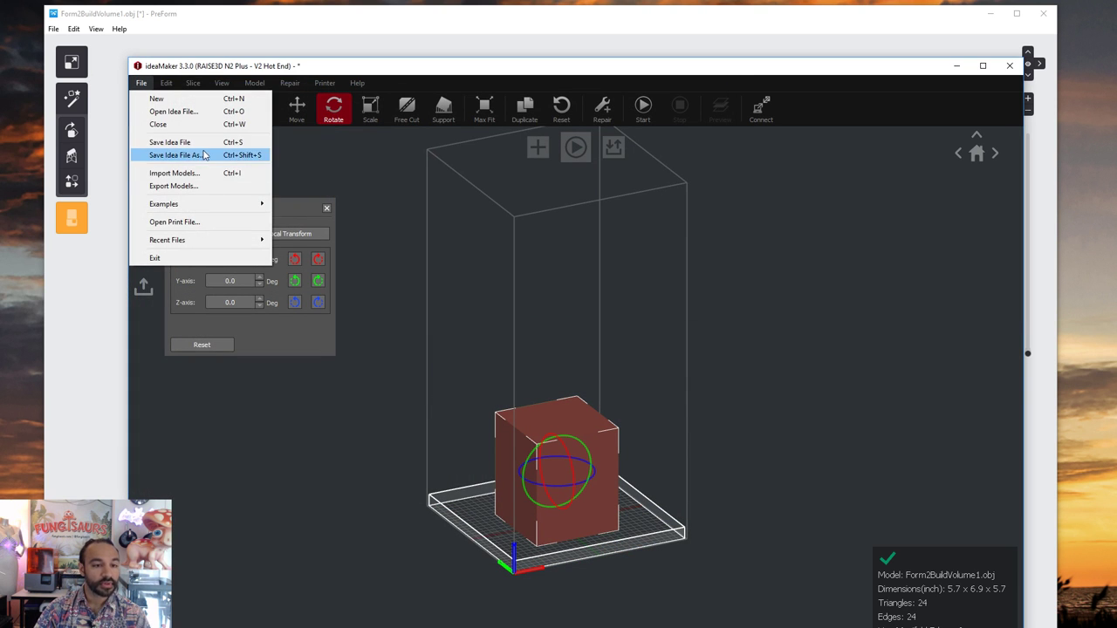
click(174, 186)
click(292, 534)
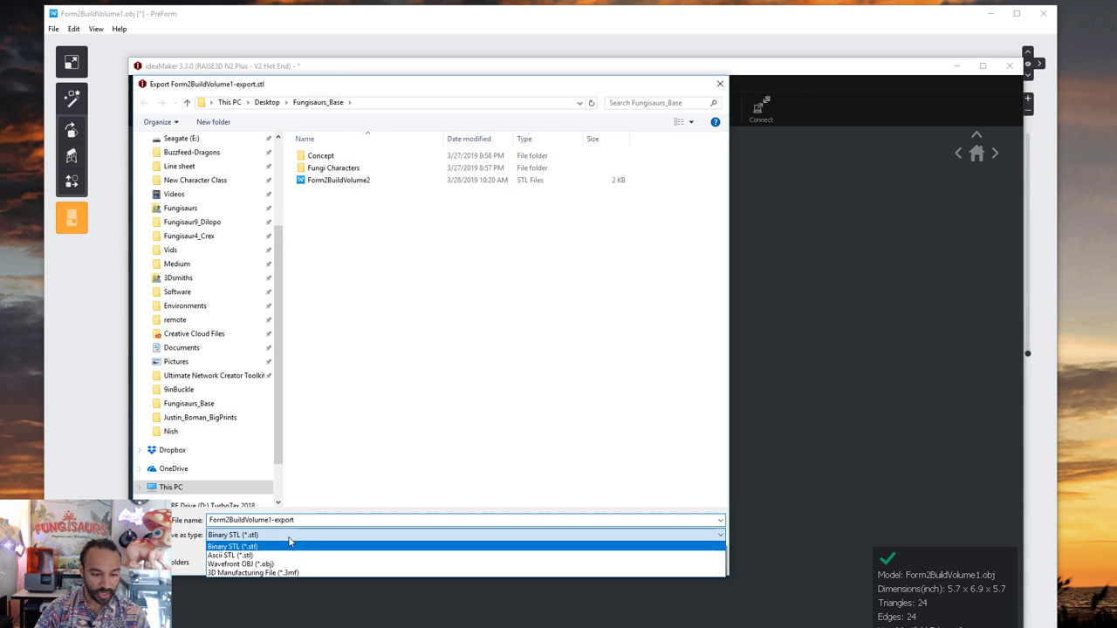
click(269, 572)
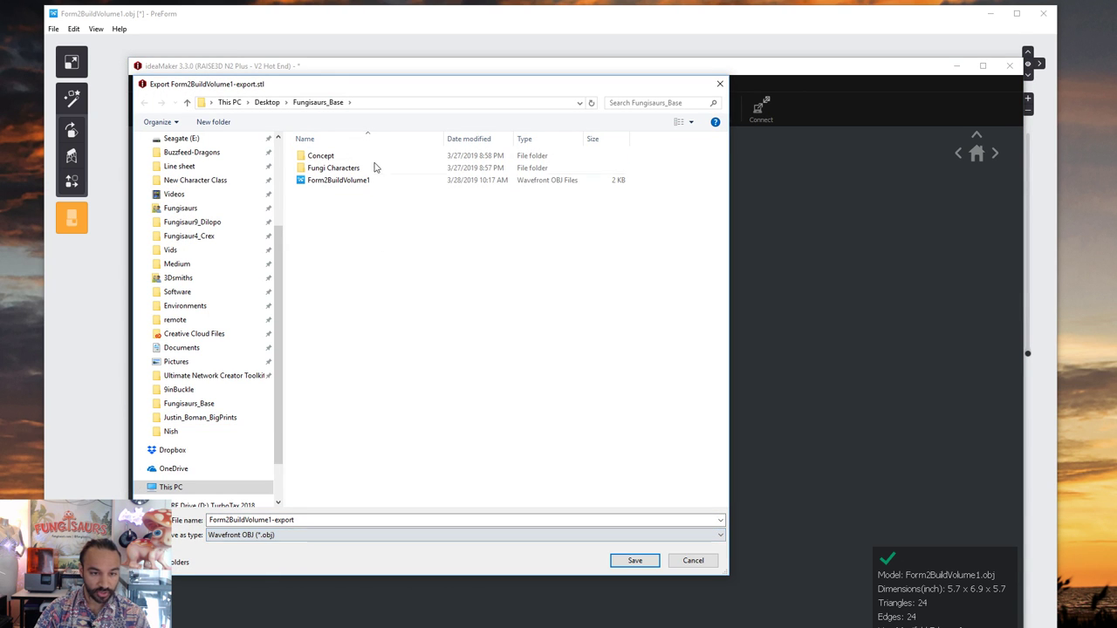
click(349, 180)
click(316, 520)
key(BackSpace)
text(2)
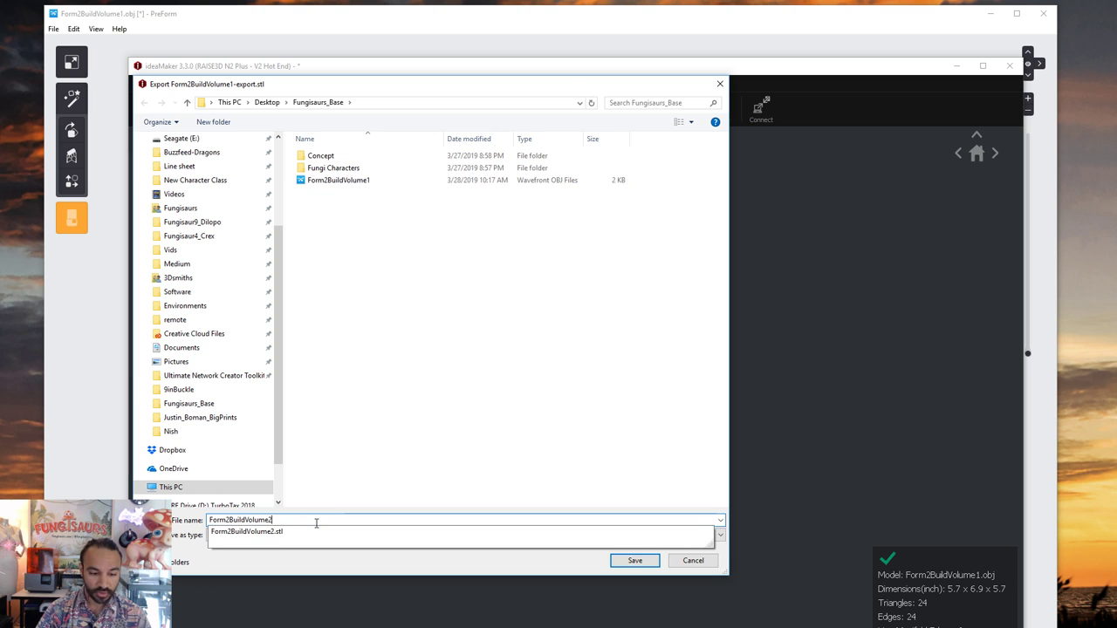
click(630, 560)
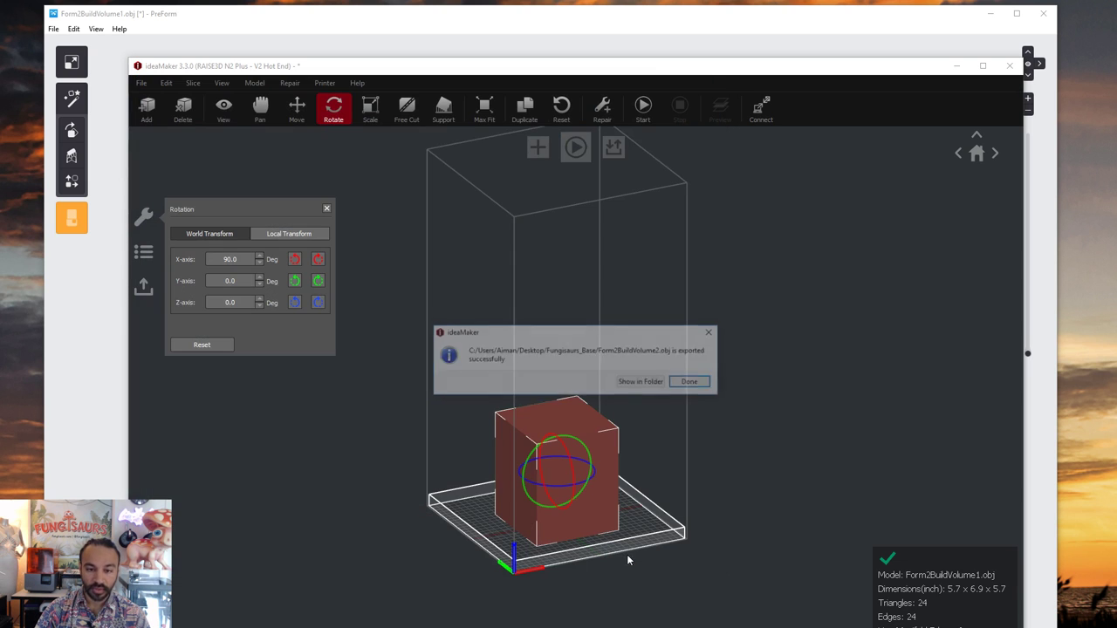
click(680, 383)
- Minimize ideaMaker to return to PreForm and delete the oversized block from the scene
click(956, 66)
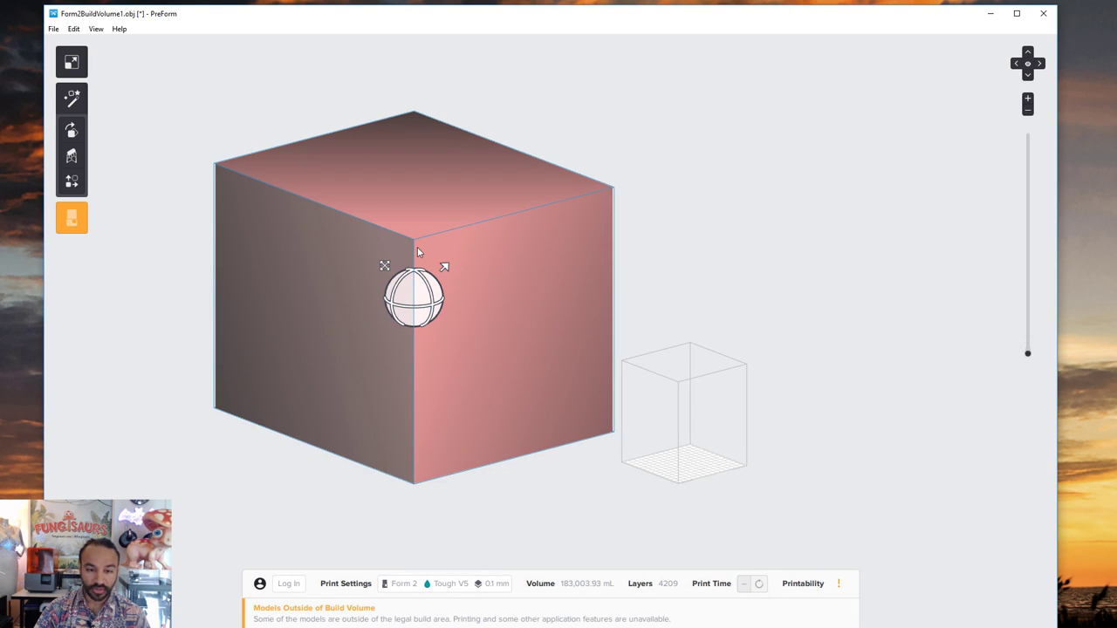
key(Delete)
scroll(689, 431, up, 5)
middle_drag(705, 481, 501, 439)
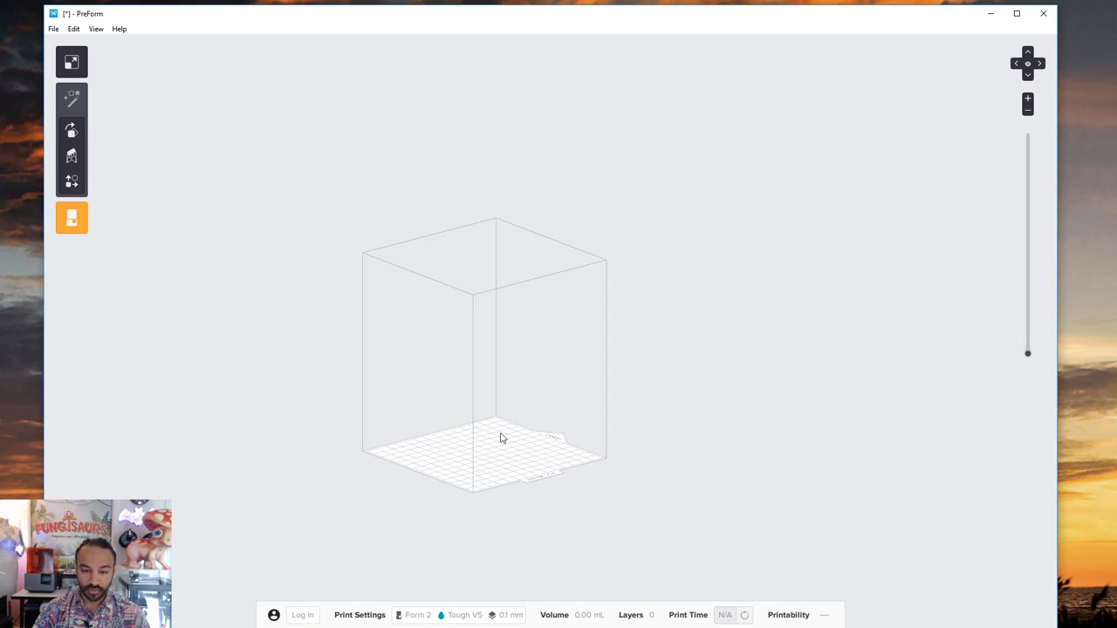
scroll(492, 447, up, 5)
right_drag(489, 448, 485, 438)
- Open the Wavefront OBJ version of Form2BuildVolume2 from the Fungisaurs_Base folder, ignoring the repair offer and accepting the integrity warnings
click(53, 29)
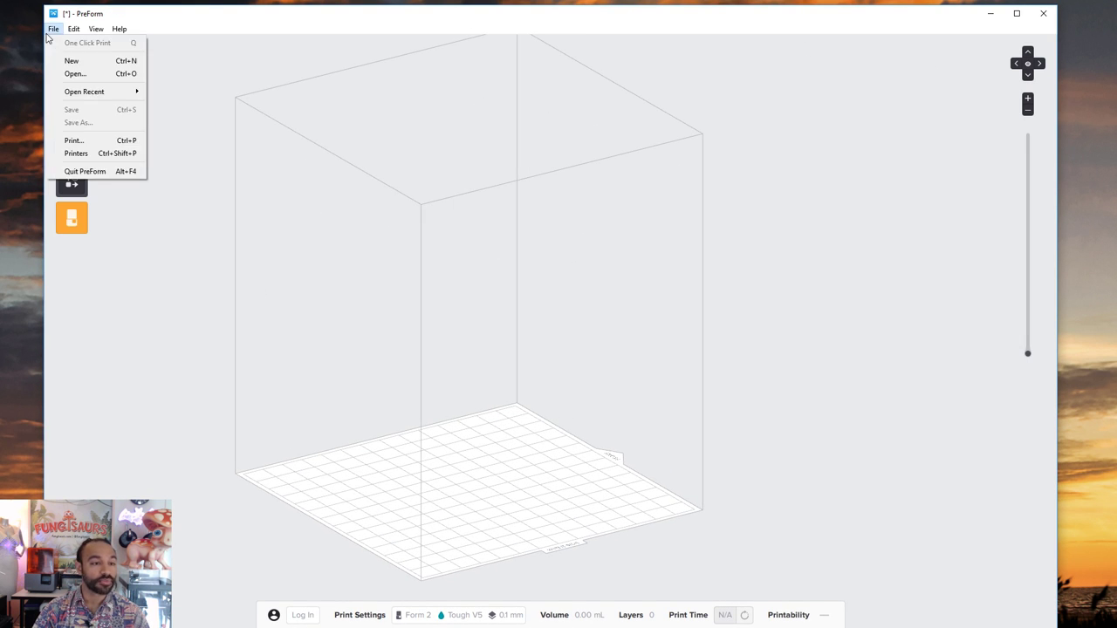
click(63, 73)
click(248, 153)
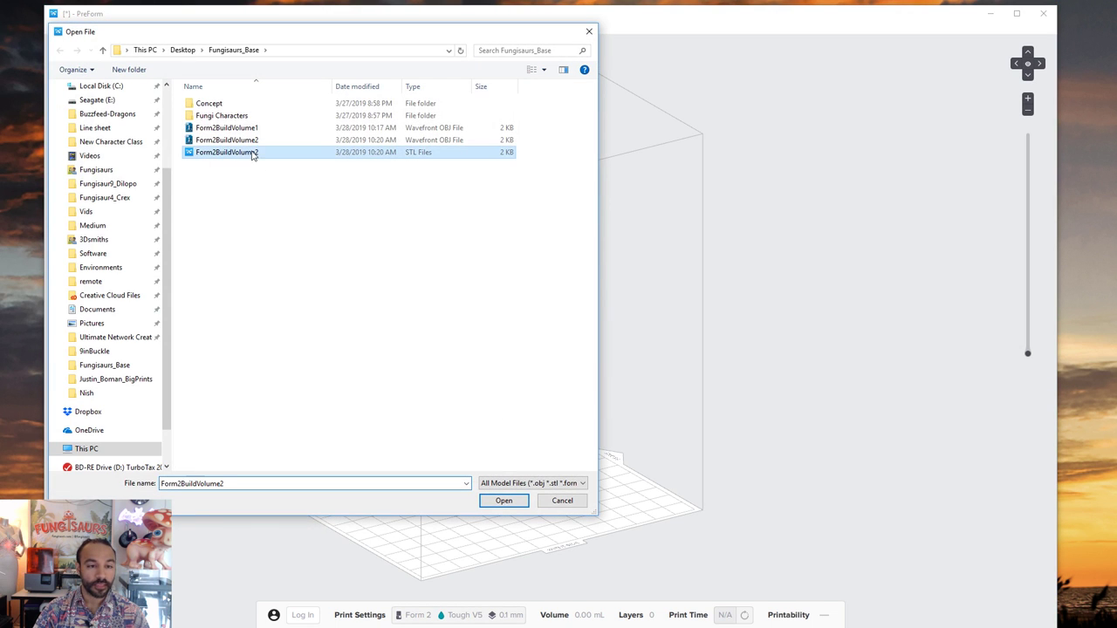
click(401, 143)
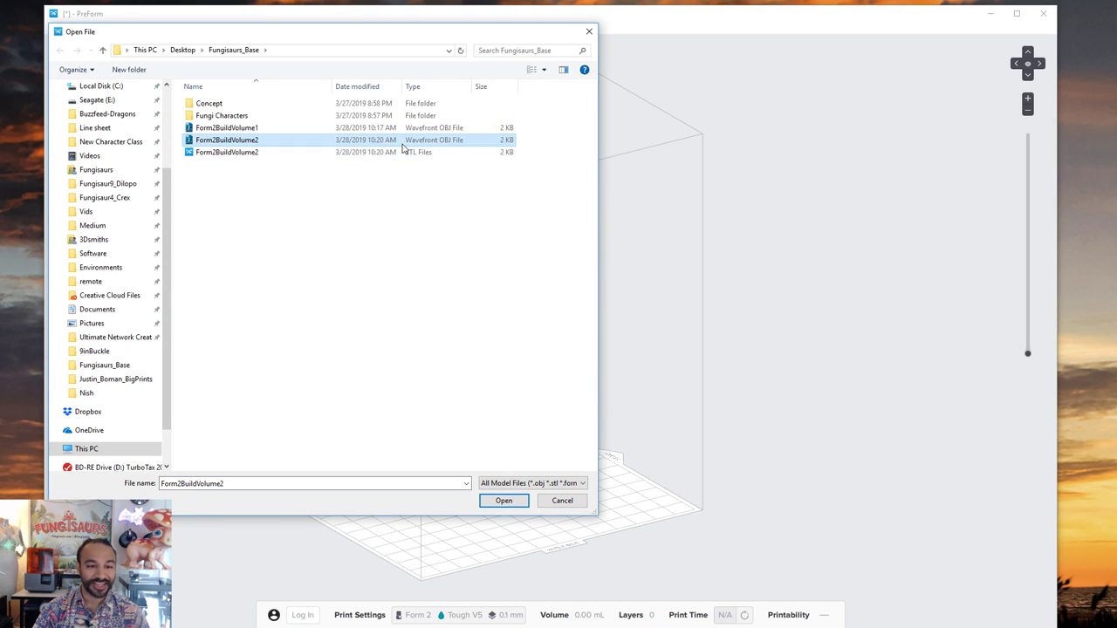
click(503, 499)
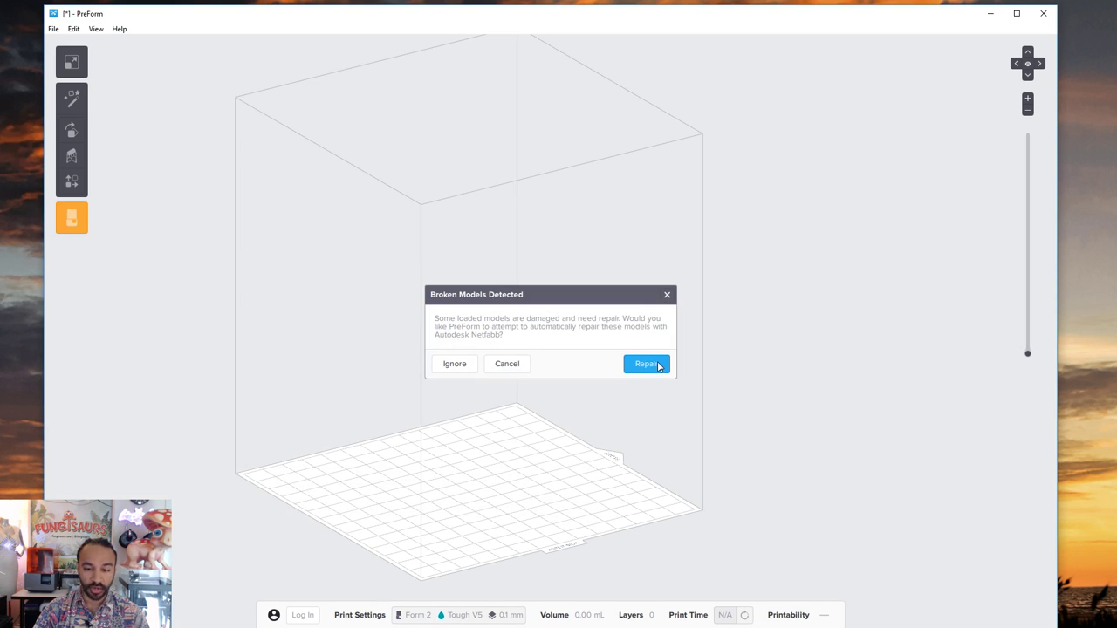
click(445, 366)
click(457, 368)
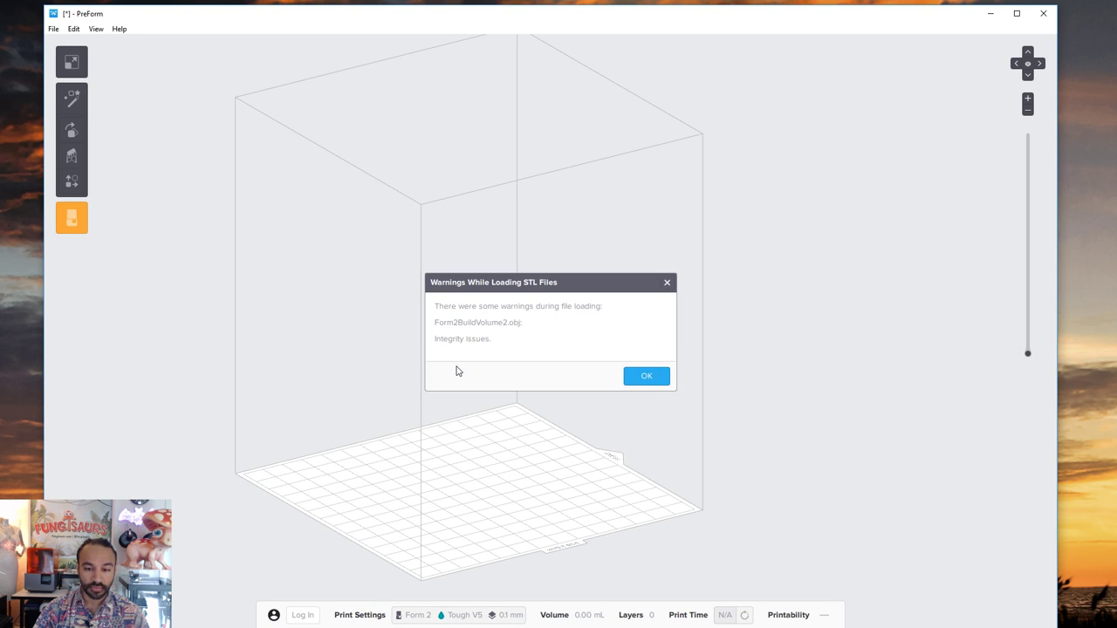
click(646, 376)
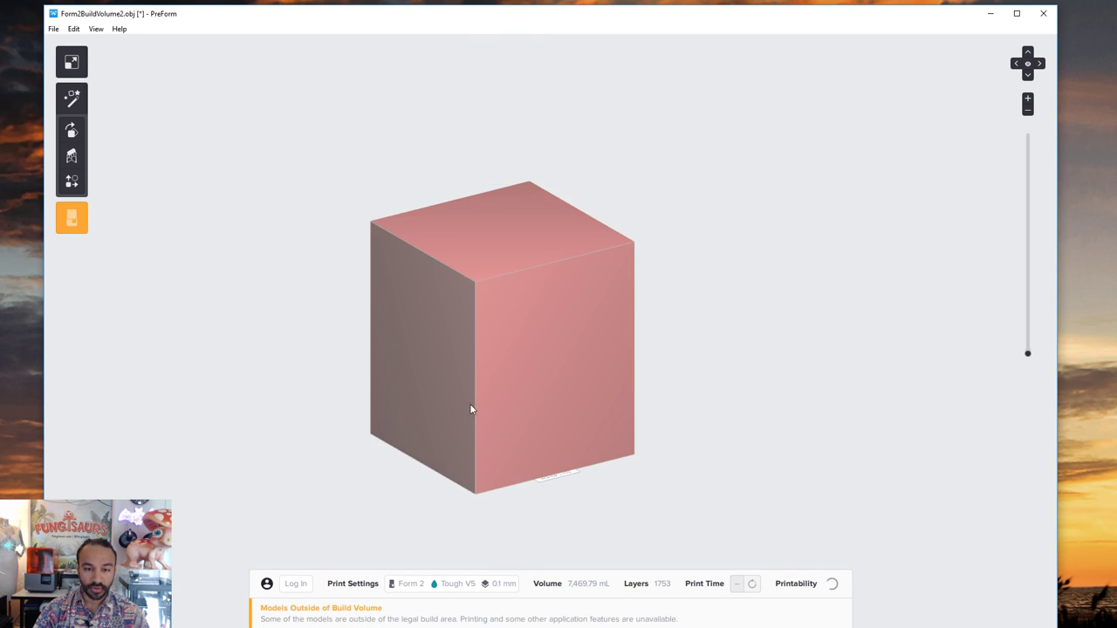
- Move the OBJ block beside the build volume to compare their sizes, and delete it from the scene
right_drag(791, 346, 546, 384)
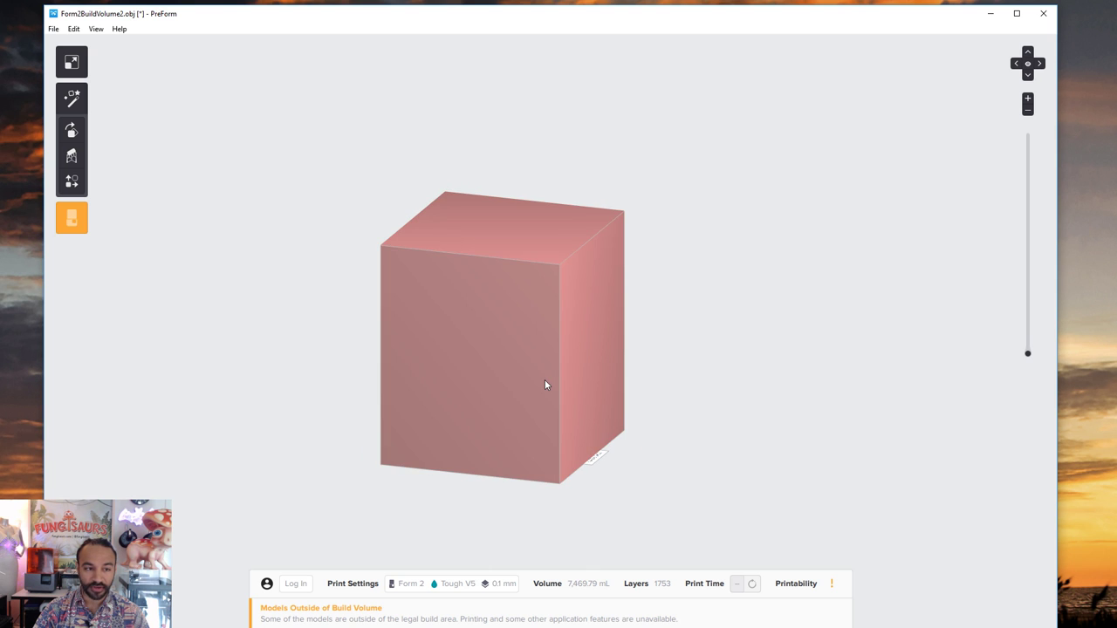
click(544, 381)
drag(476, 300, 244, 290)
right_drag(380, 341, 570, 402)
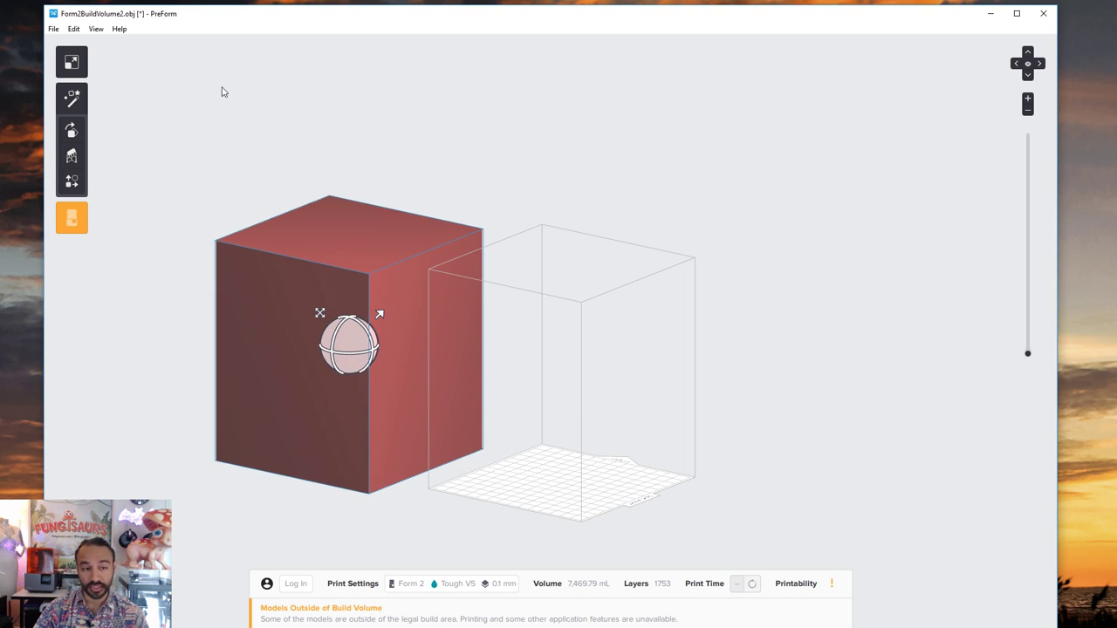
click(54, 29)
click(541, 192)
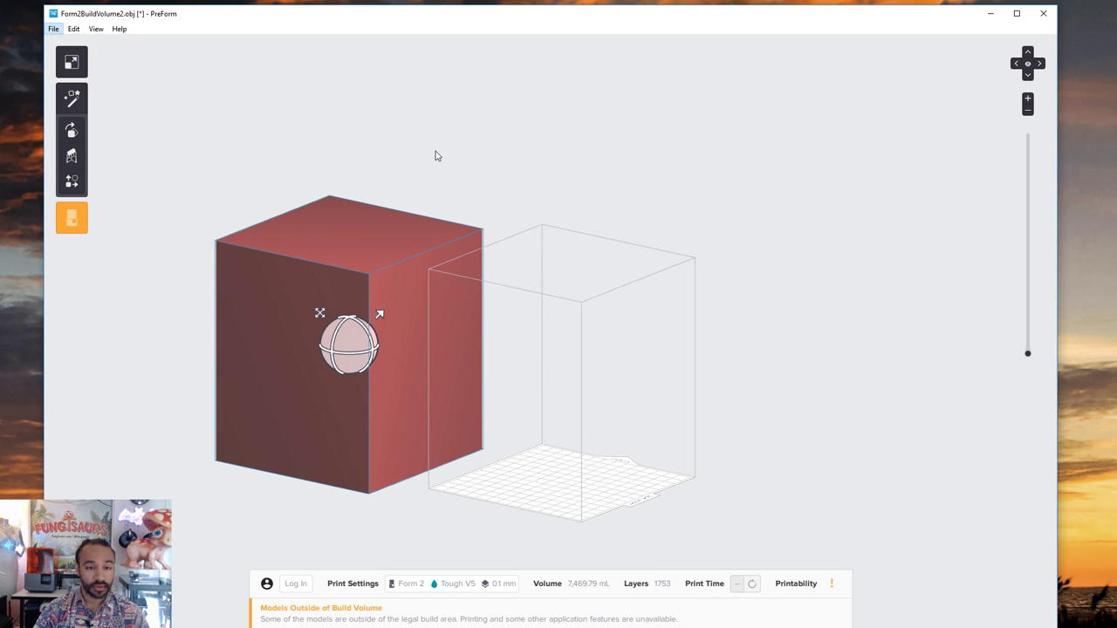
key(Delete)
- Open the STL version of Form2BuildVolume2 from the Fungisaurs_Base folder, keeping its original size instead of auto-shrinking it
click(54, 29)
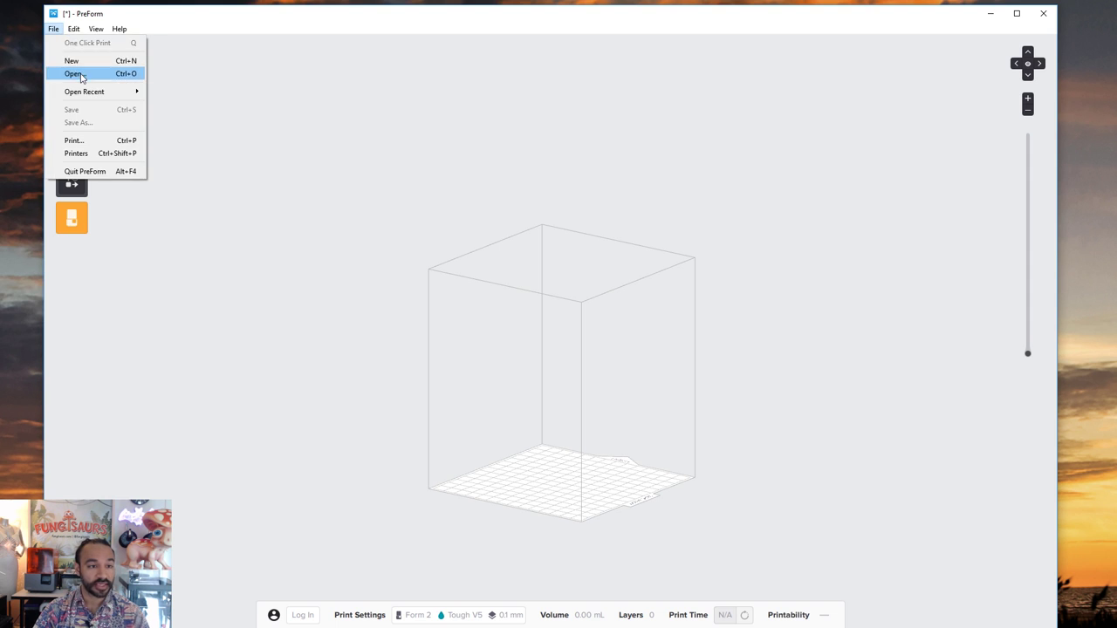
click(69, 72)
click(253, 154)
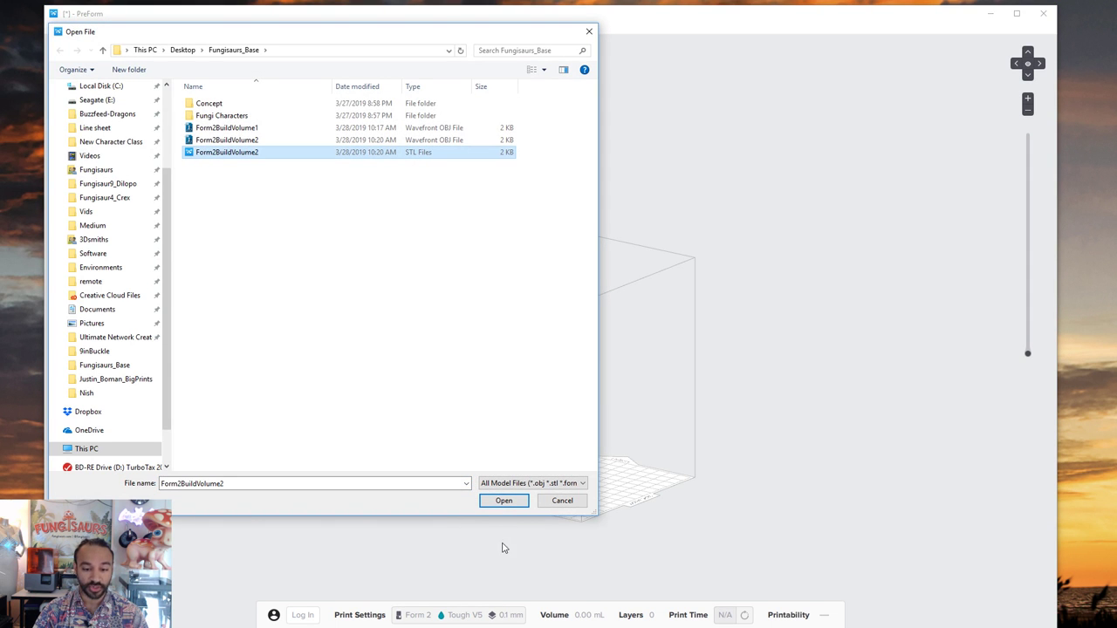
click(503, 501)
click(466, 369)
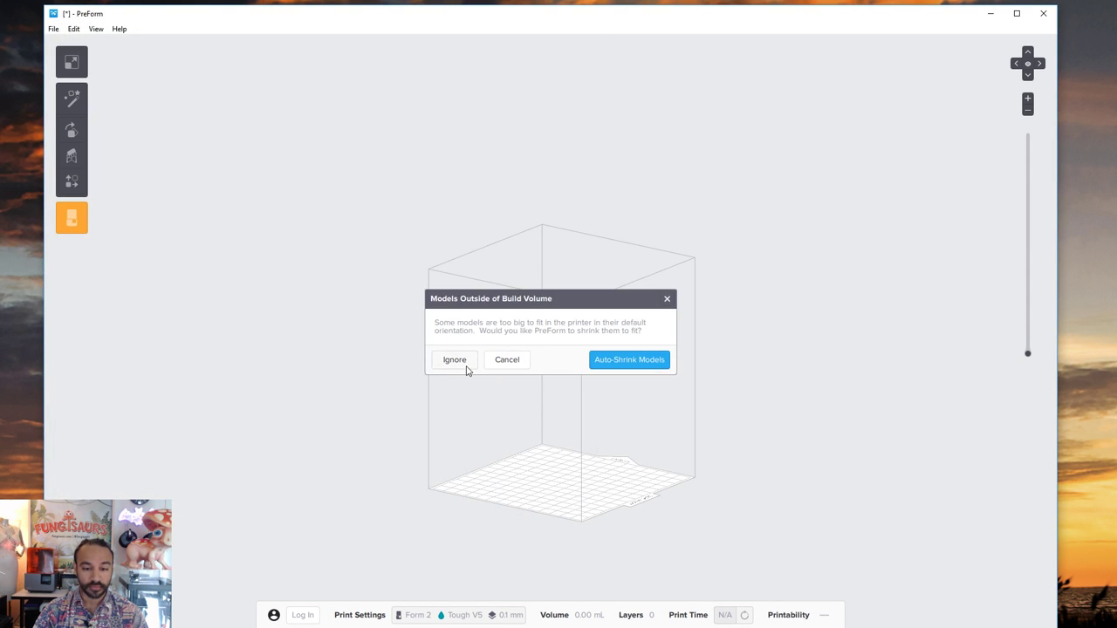
click(467, 369)
click(634, 382)
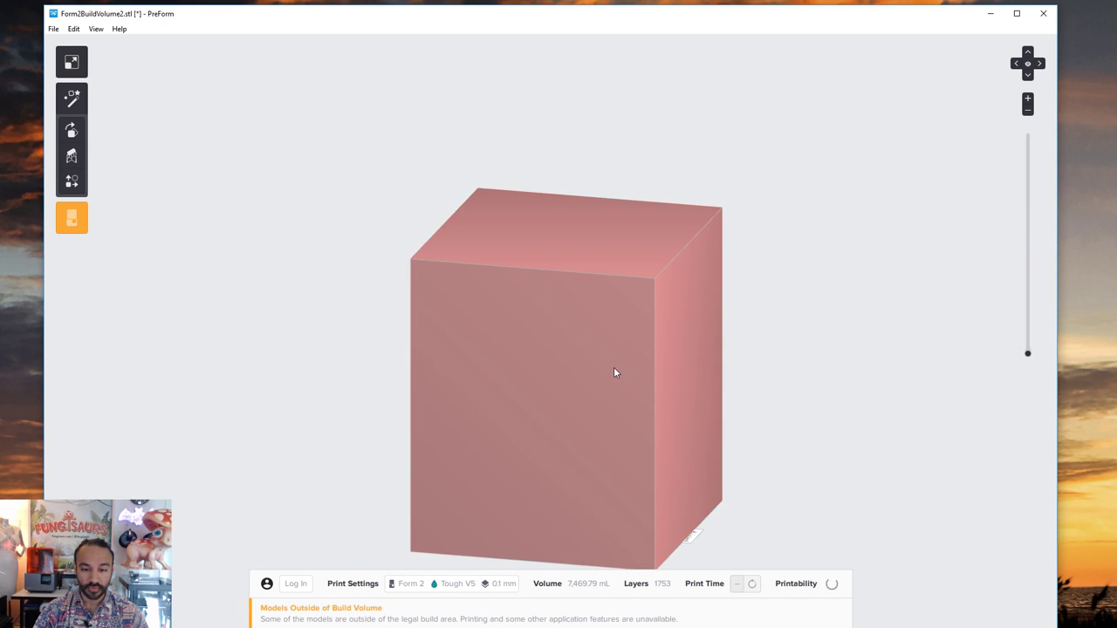
- Place the STL block beside the build volume for a size comparison, and remove it from the scene
drag(561, 358, 262, 340)
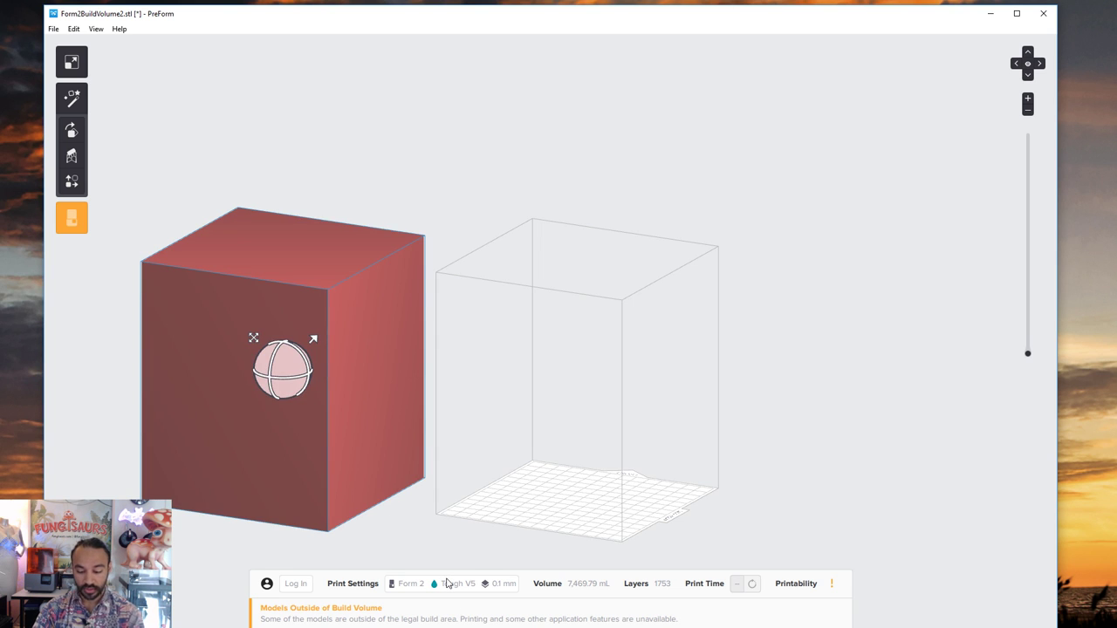
key(Delete)
- Switch to ZBrush and reduce the brush draw size to 331 with the volcano scene in view
mouse_move(603, 627)
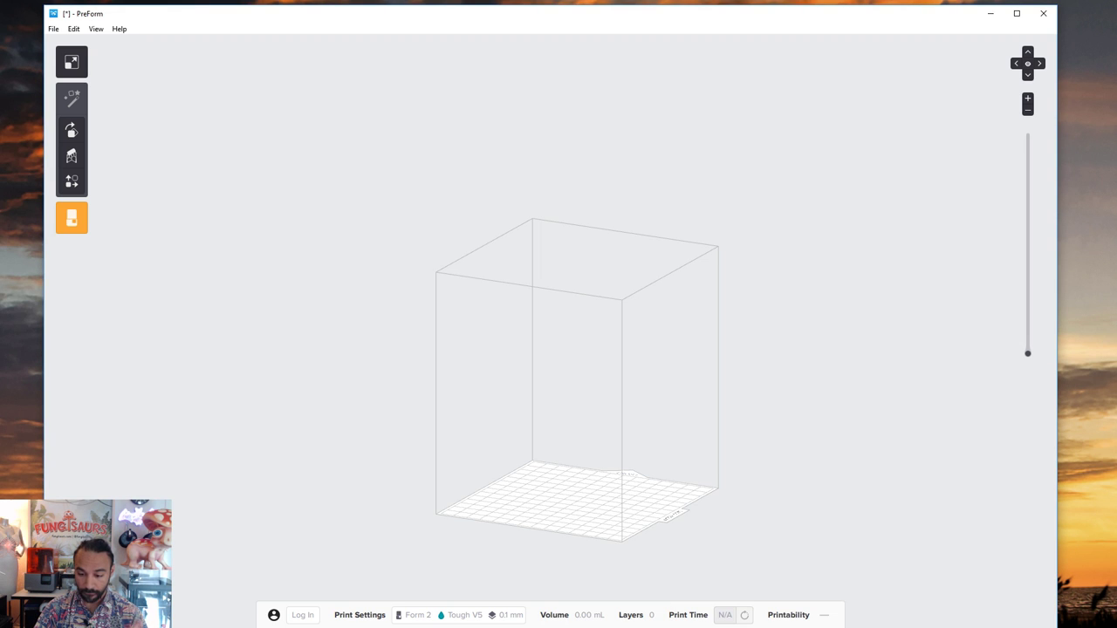
click(604, 620)
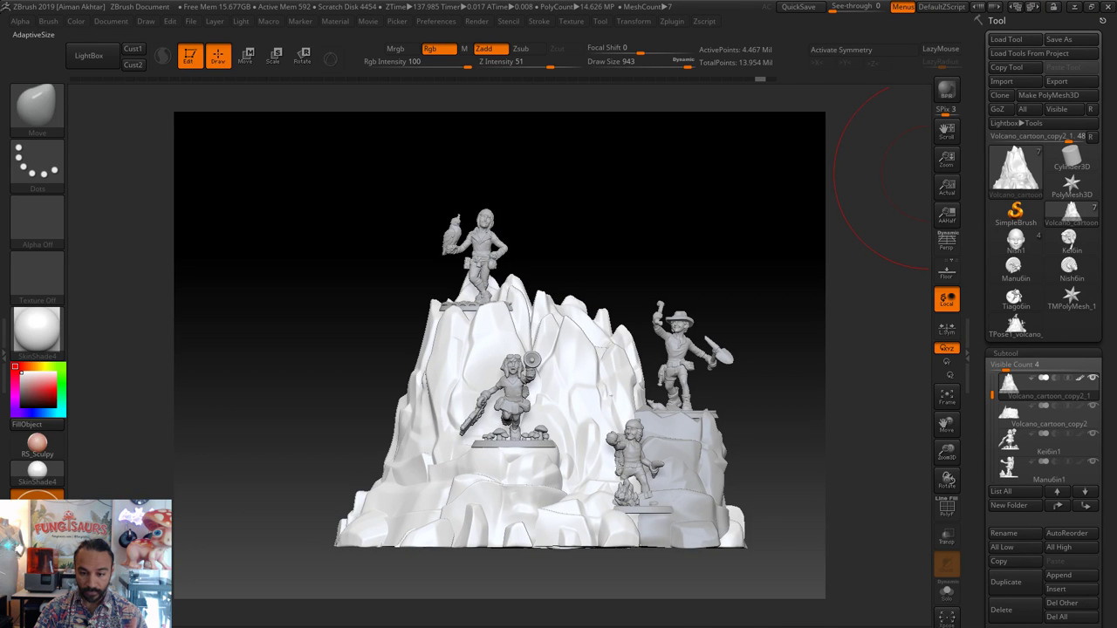
key(s)
drag(701, 513, 661, 514)
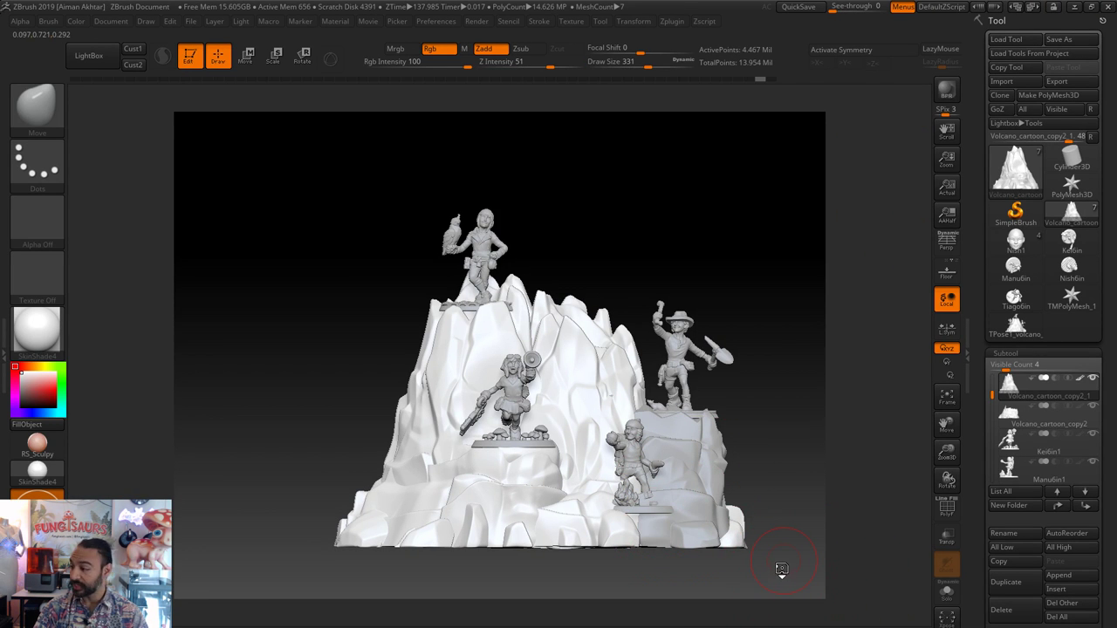
drag(783, 558, 695, 512)
- Set the document's background gradient range to 0 and double the document size, viewing it at antialiased half size
click(96, 20)
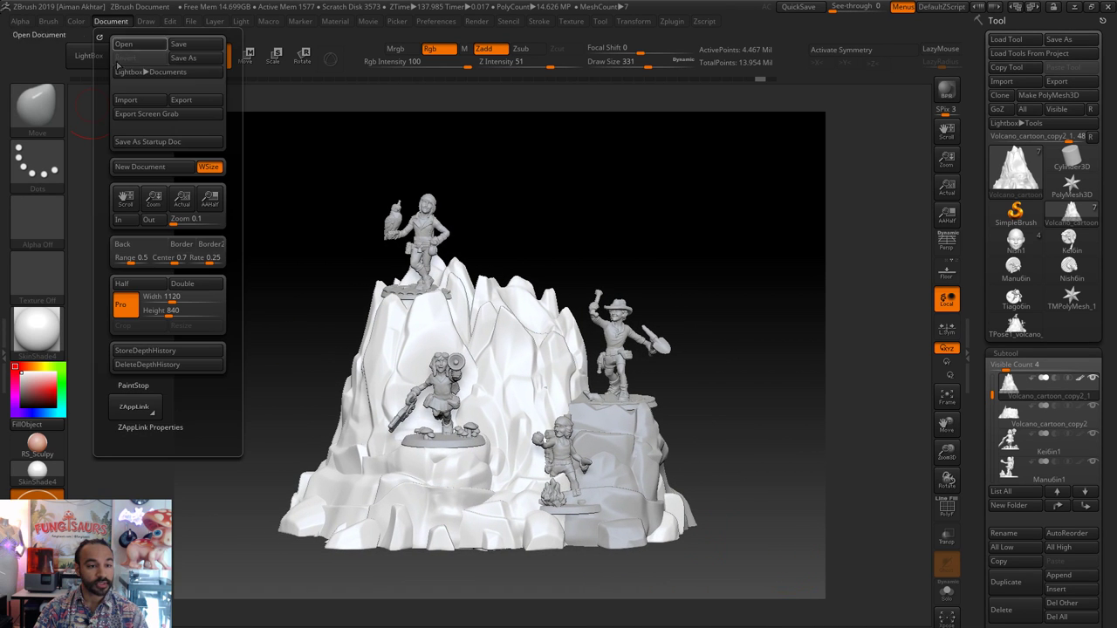
drag(131, 257, 95, 260)
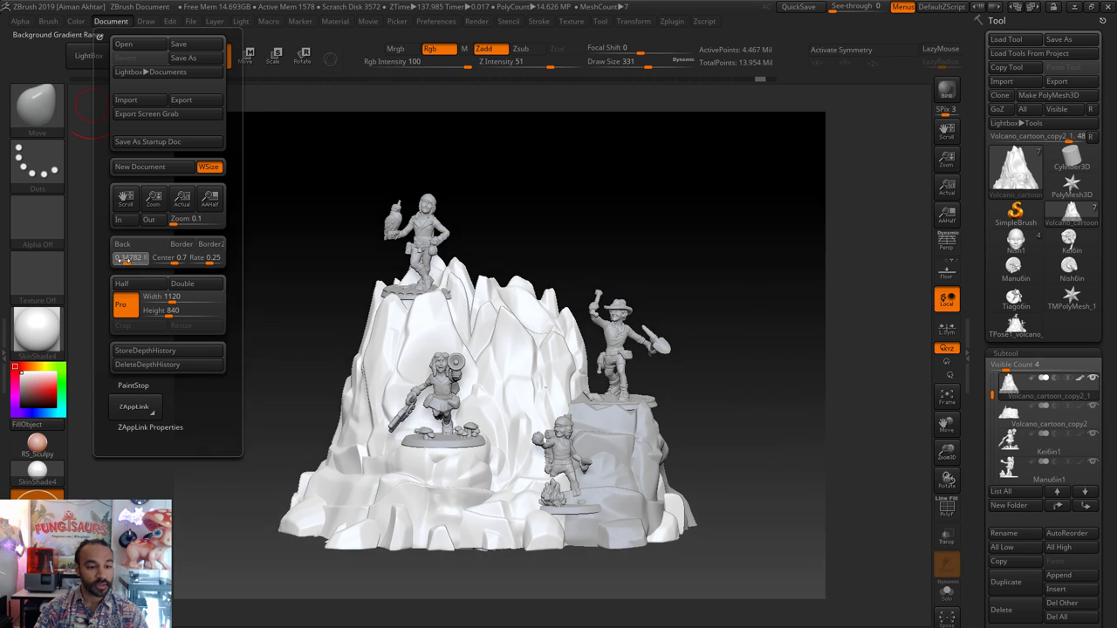
click(183, 283)
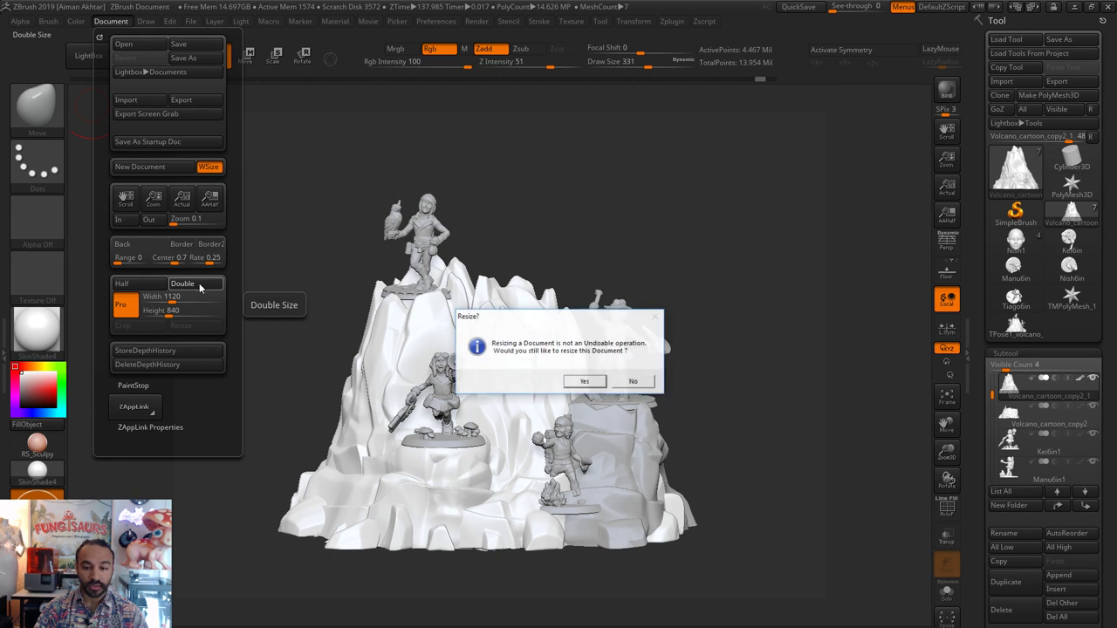
click(628, 372)
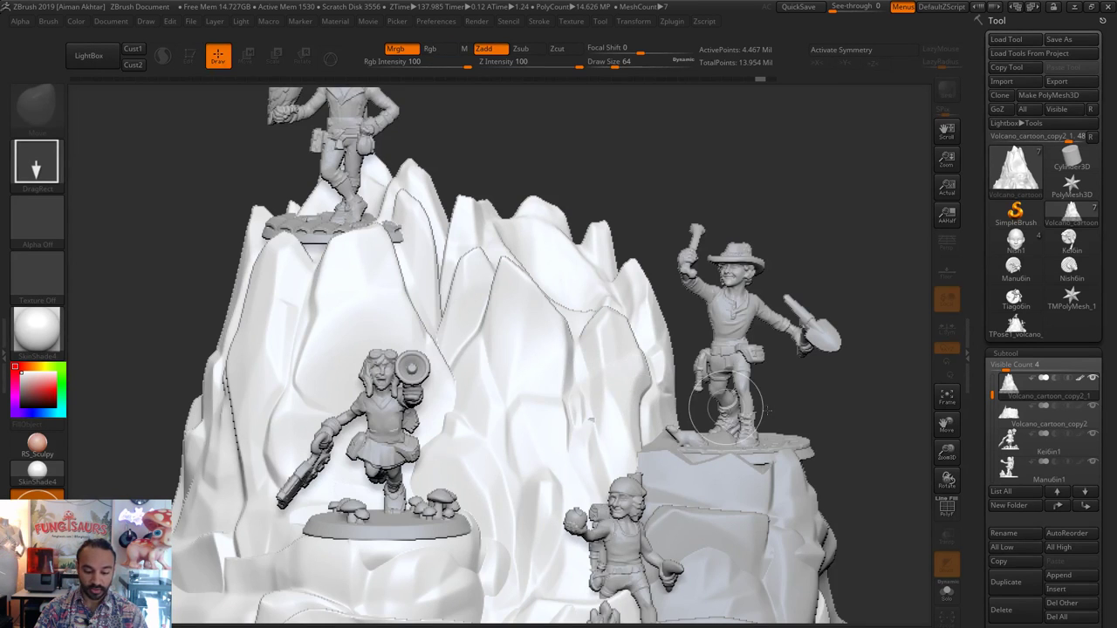
click(947, 218)
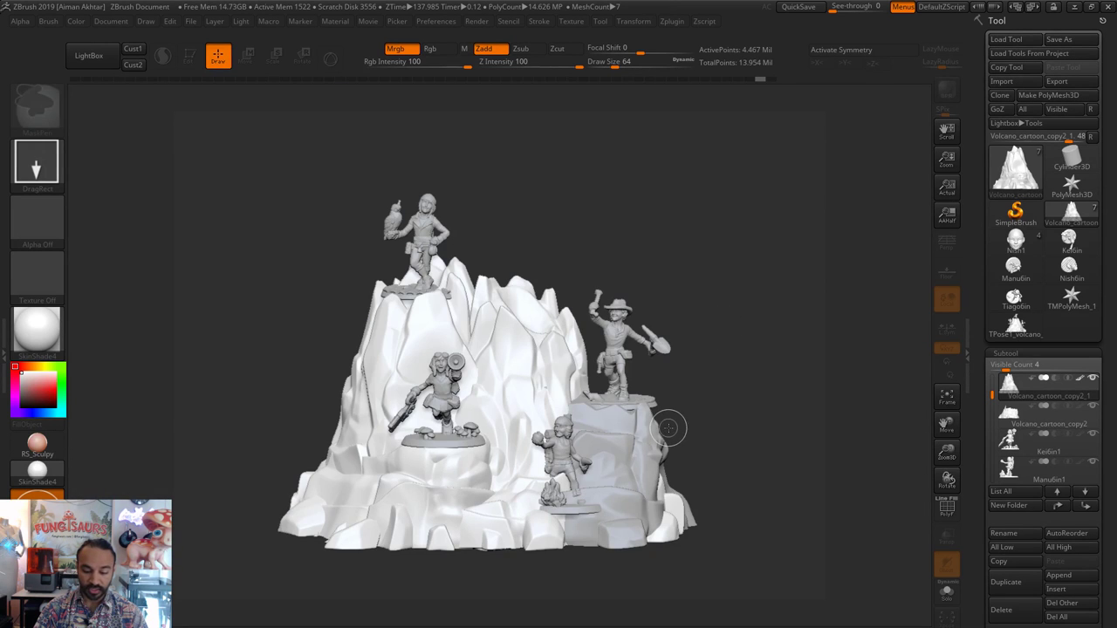
- Clear the canvas, redraw the volcano model in Edit mode, and frame the whole scene from the front
key(ctrl+n)
drag(485, 365, 471, 510)
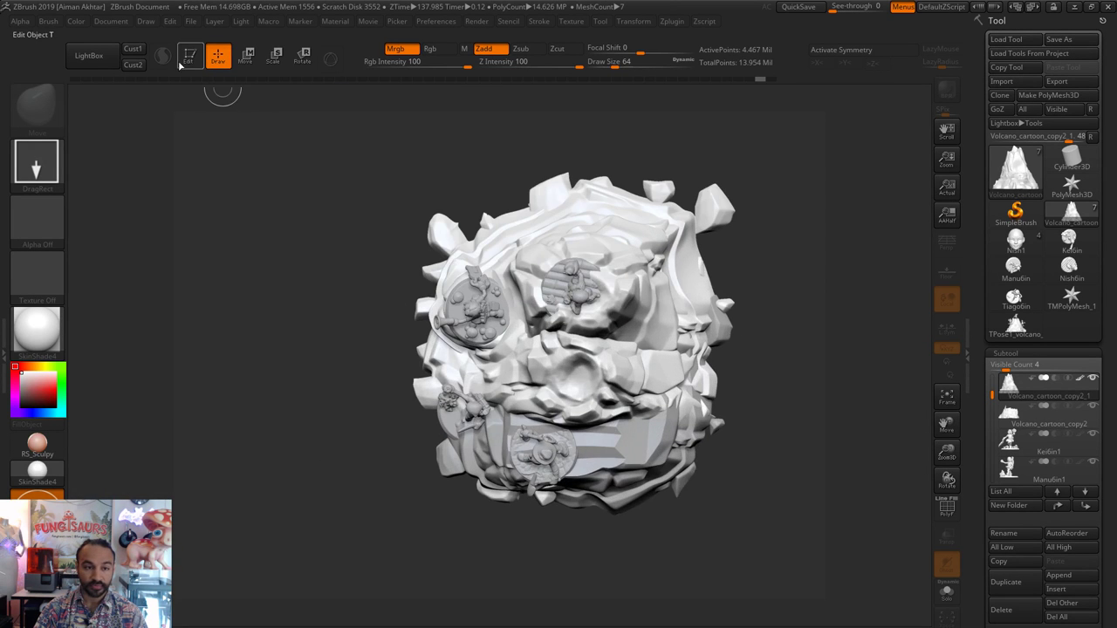
shift+drag(760, 536, 780, 378)
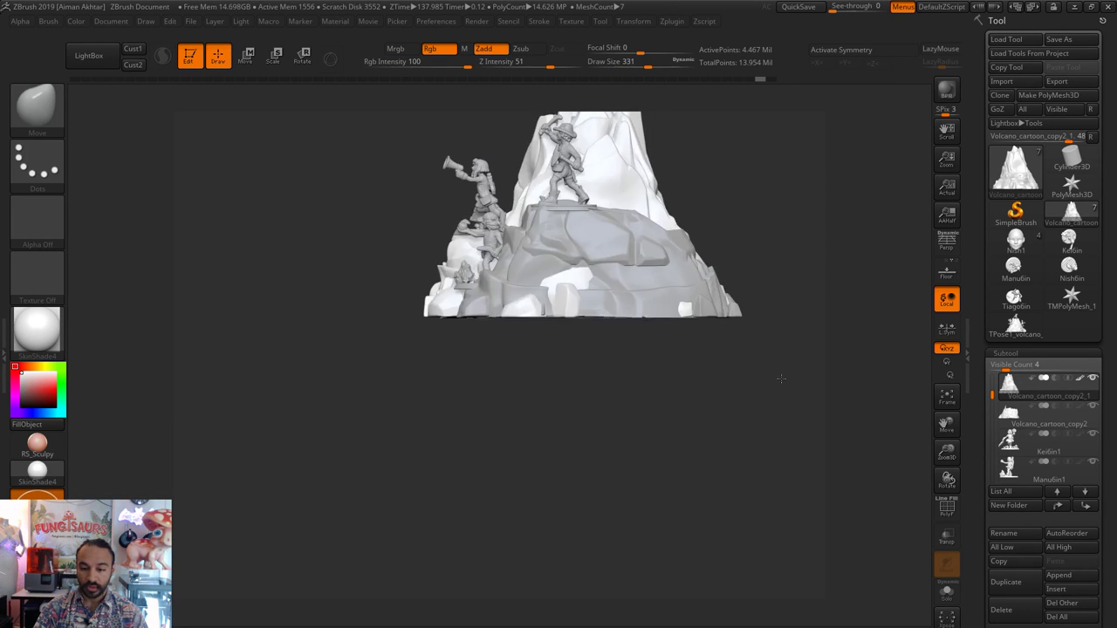
alt+drag(735, 345, 618, 560)
mouse_move(710, 381)
mouse_down()
mouse_move(770, 384)
mouse_move(746, 385)
mouse_up()
alt+drag(822, 351, 678, 323)
drag(735, 420, 723, 449)
key(f)
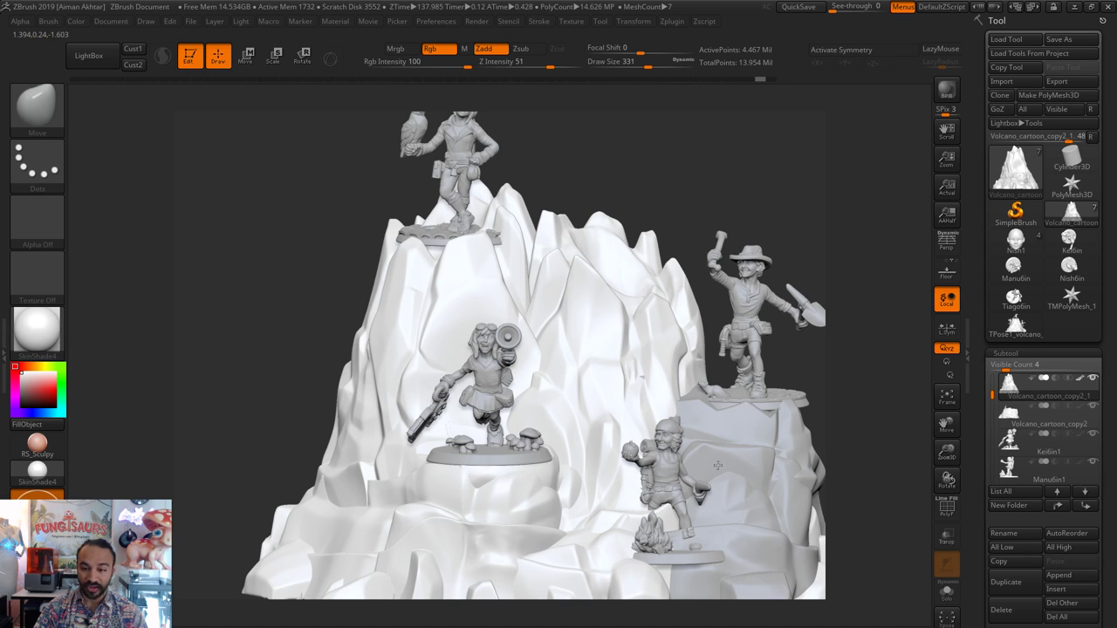
scroll(717, 465, down, 3)
scroll(731, 470, up, 3)
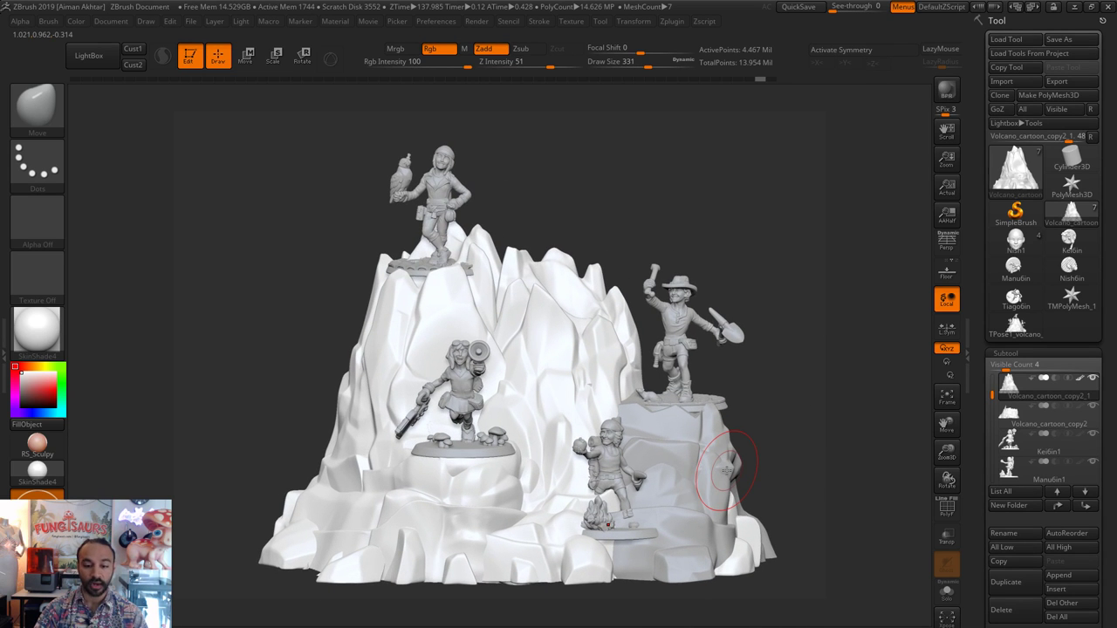
- Select the Volcano_cartoon_copy2 subtool and fill it with white and the RS_Sculpy material
alt+click(707, 455)
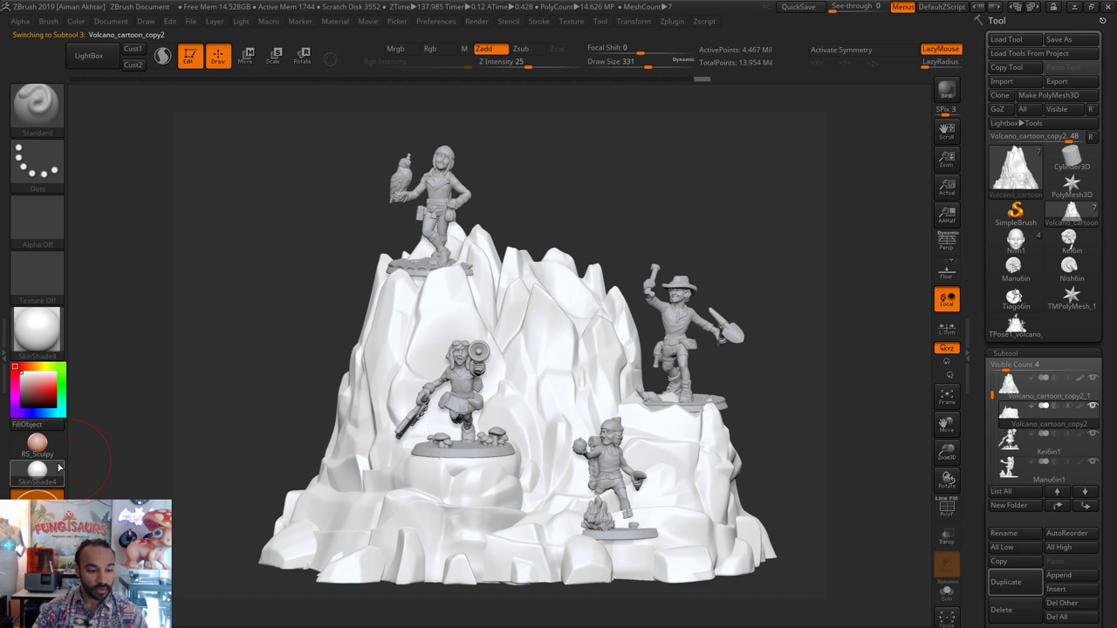
click(38, 446)
click(76, 21)
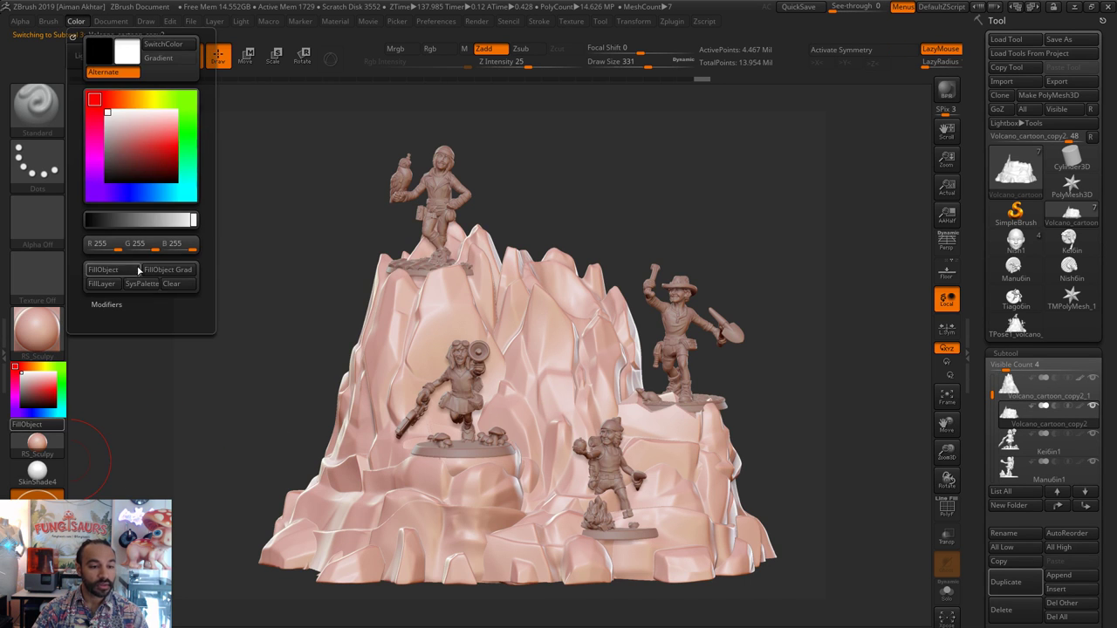
click(138, 272)
click(81, 25)
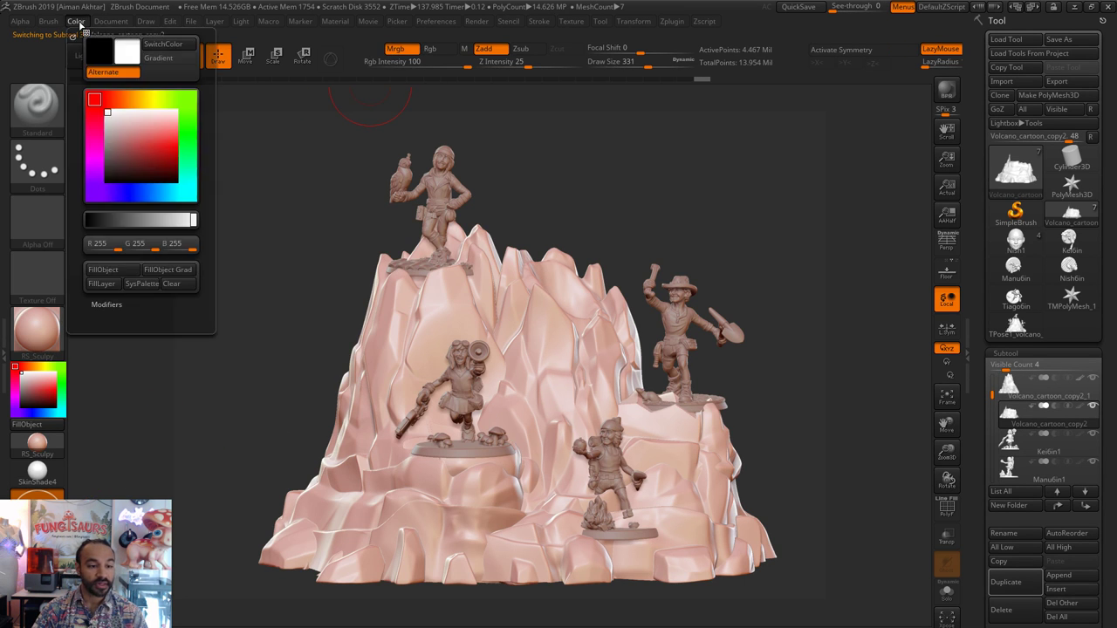
- Fill the subtools with the current color and material using SubTool Master's Color & Material fill option
click(673, 22)
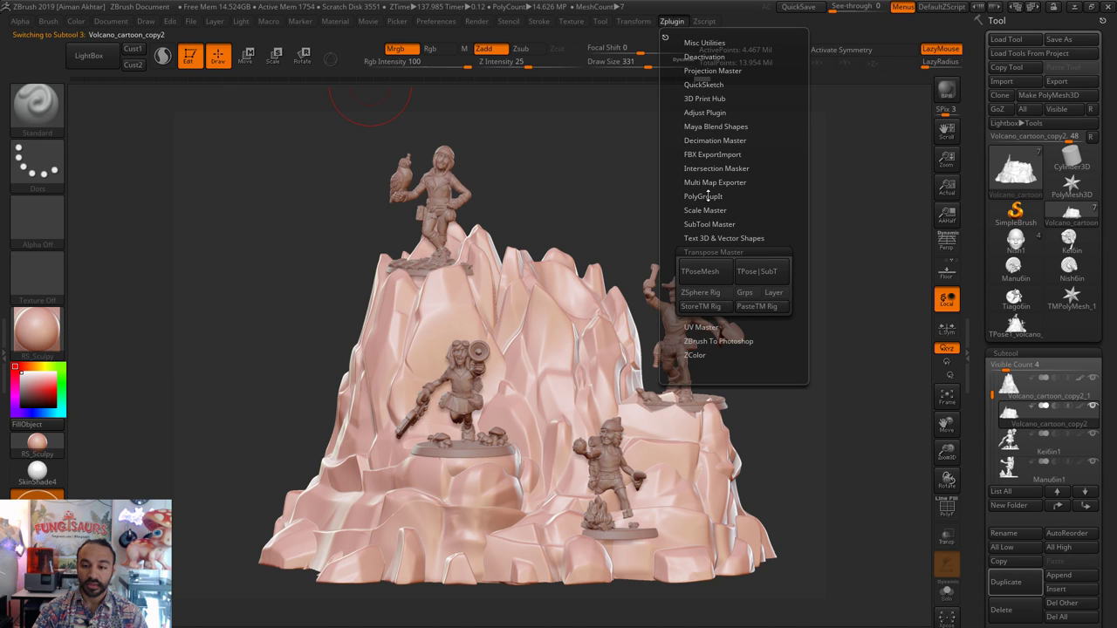
click(703, 251)
click(702, 224)
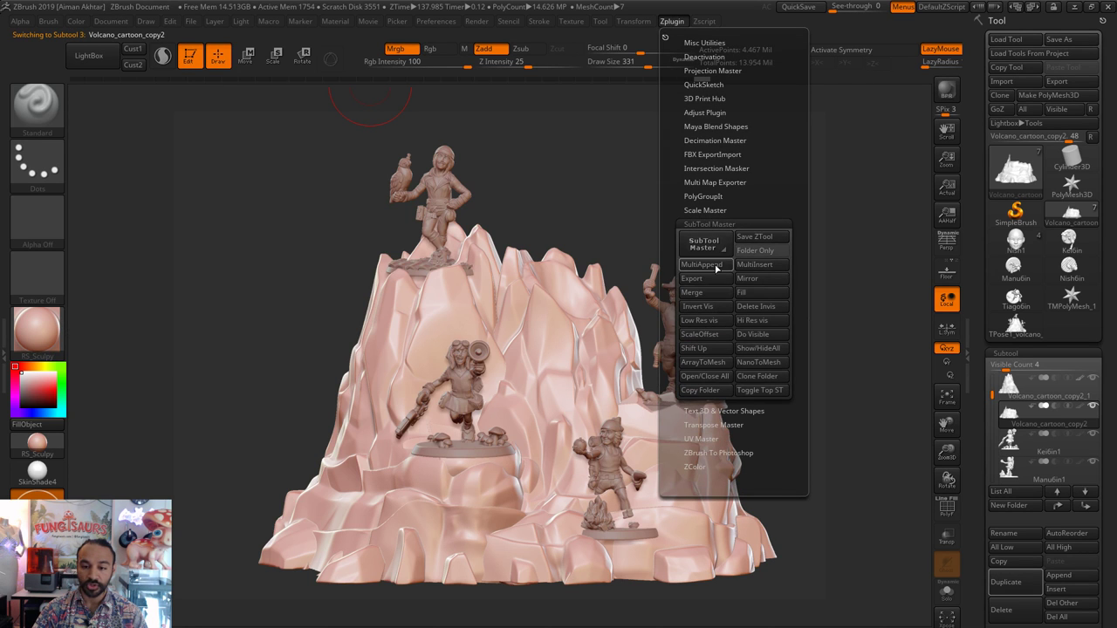
click(759, 293)
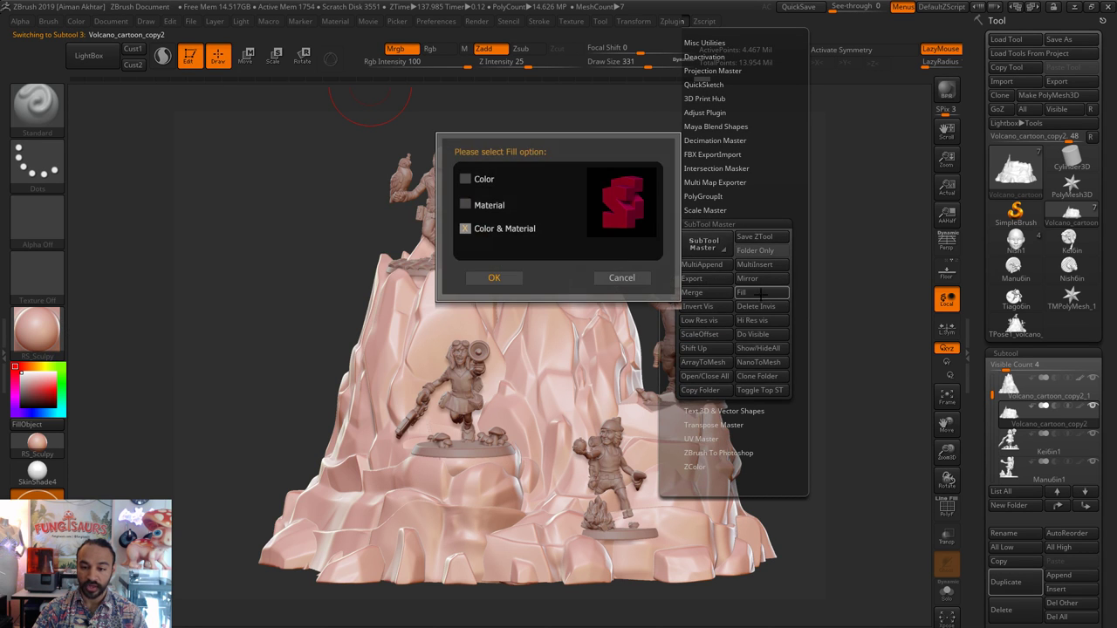
click(495, 279)
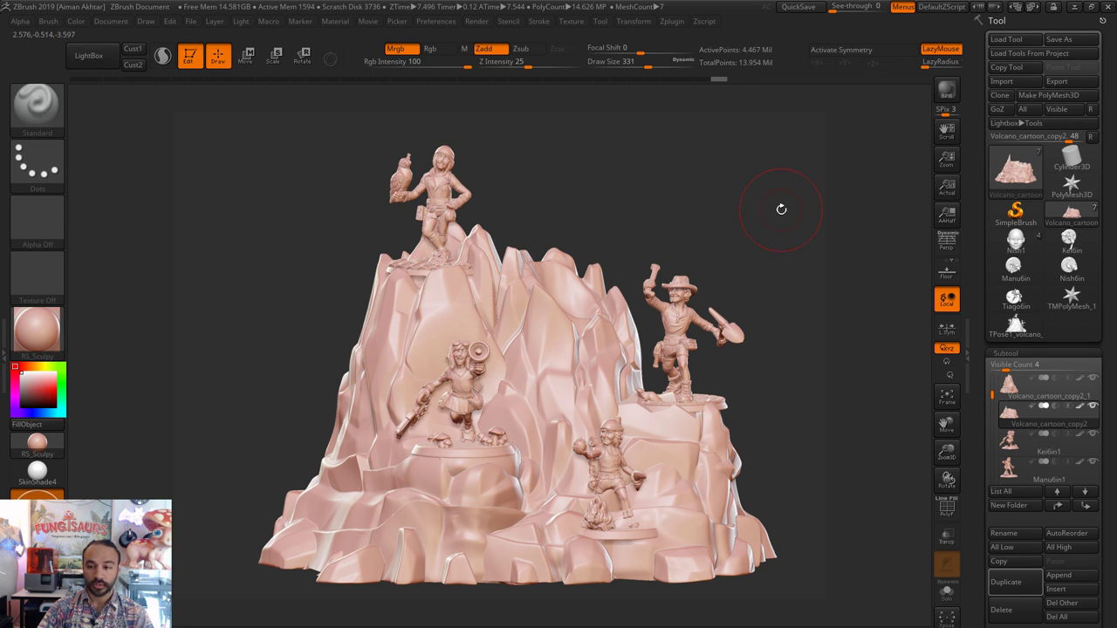
- Switch to the SimpleBrush tool, clear the canvas, and import the Form2BuildVolume2 mesh
click(1015, 212)
key(ctrl+n)
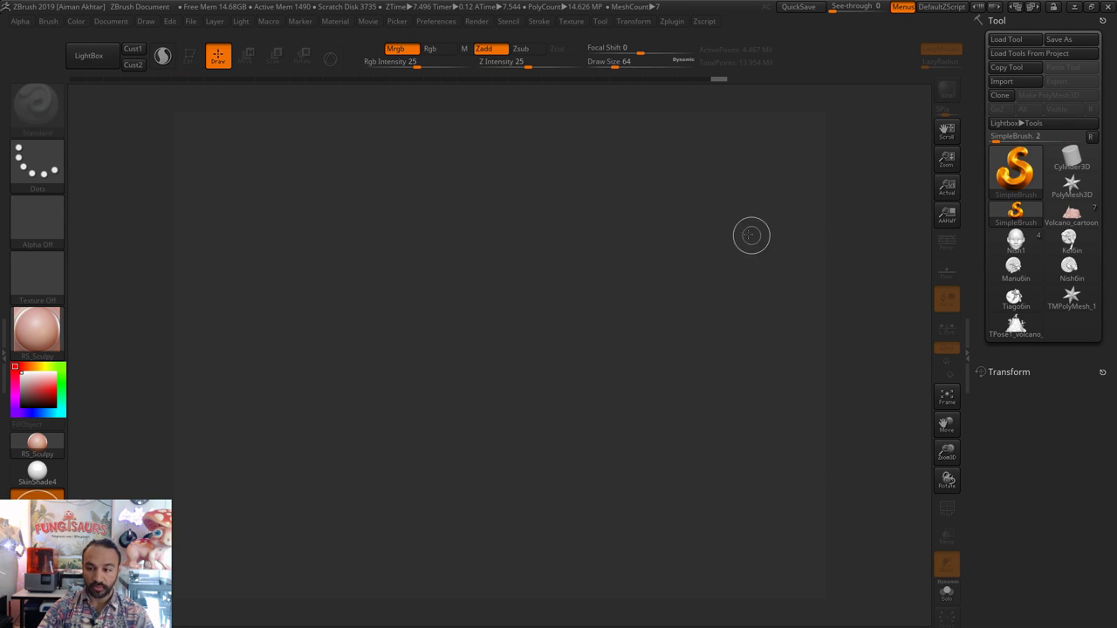
click(1012, 81)
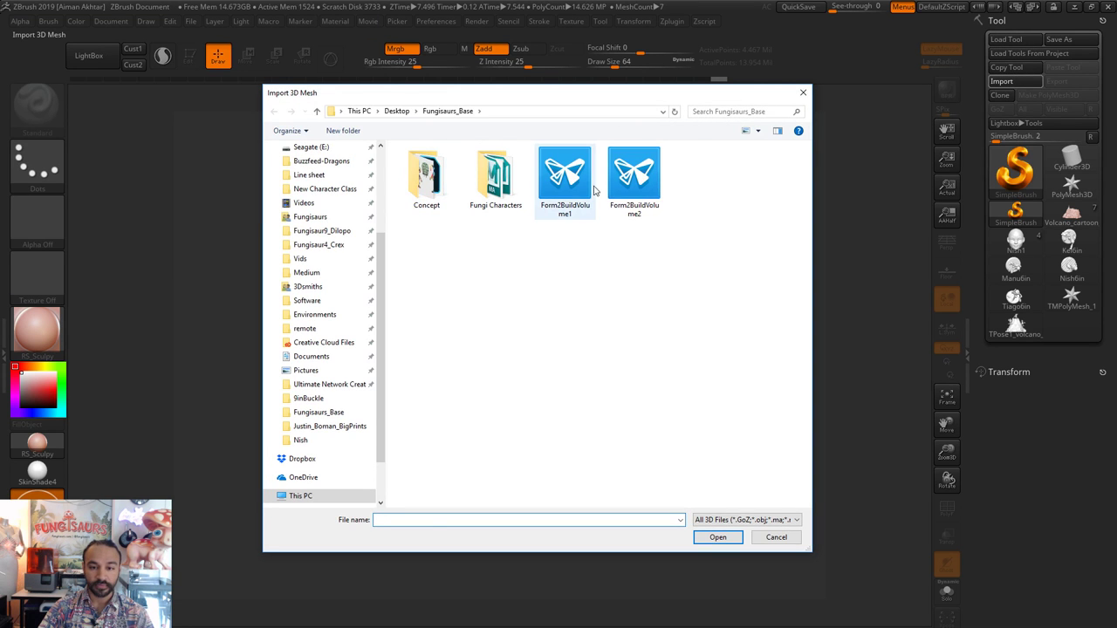
click(638, 183)
click(717, 538)
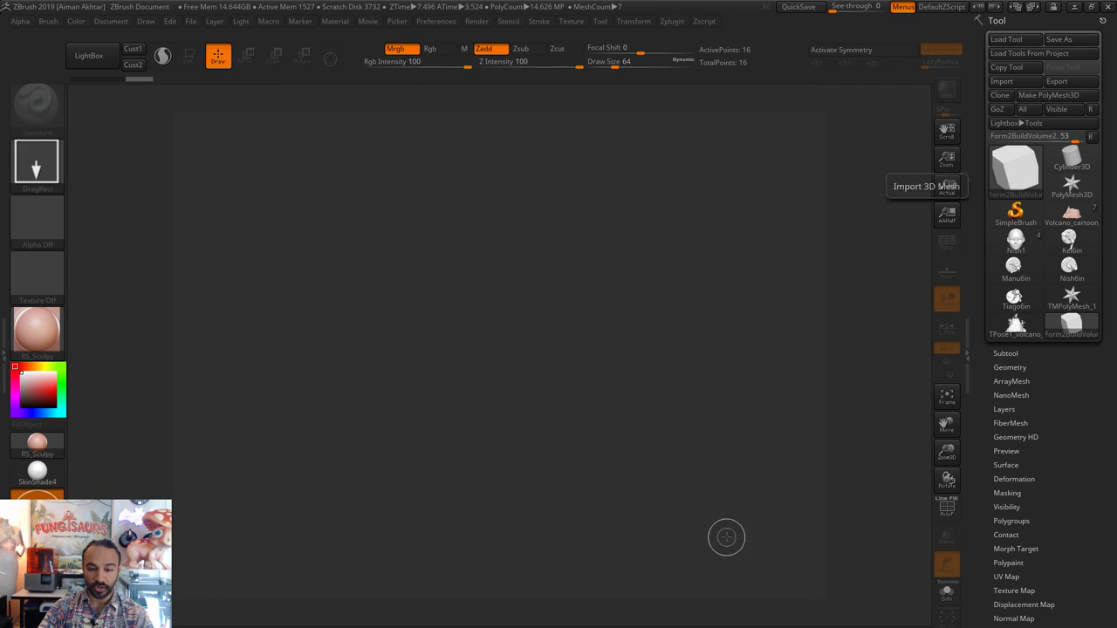
- Draw the imported build volume block on the canvas in Edit mode and view it at an angle
drag(438, 363, 489, 471)
click(191, 57)
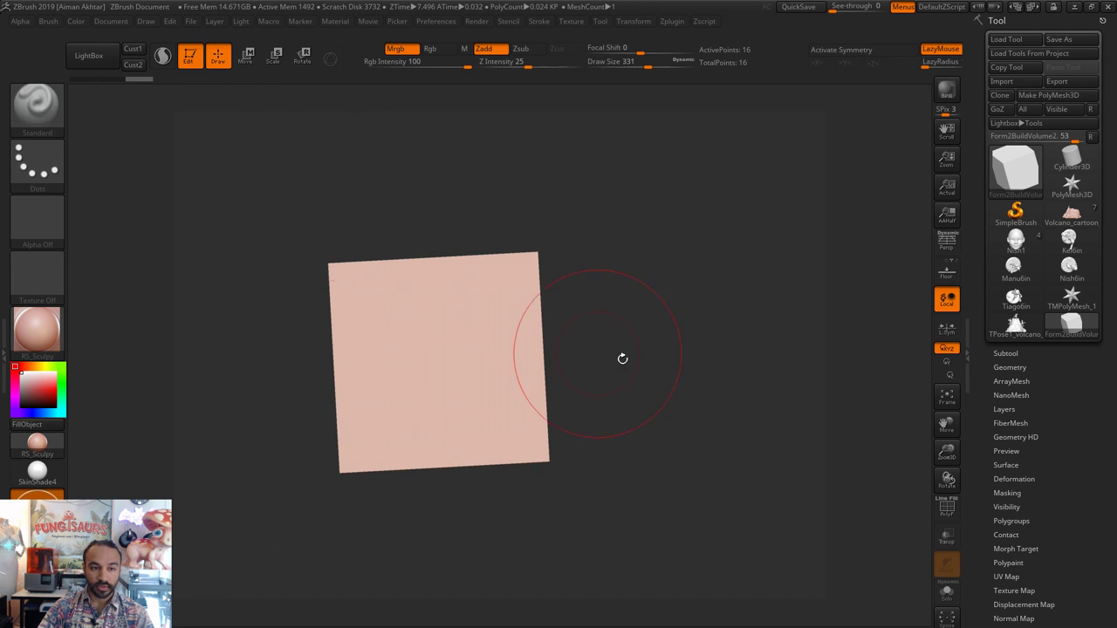
mouse_move(620, 357)
mouse_down()
mouse_move(668, 439)
mouse_move(656, 512)
mouse_move(669, 419)
mouse_move(730, 456)
mouse_move(709, 411)
mouse_move(860, 274)
mouse_up()
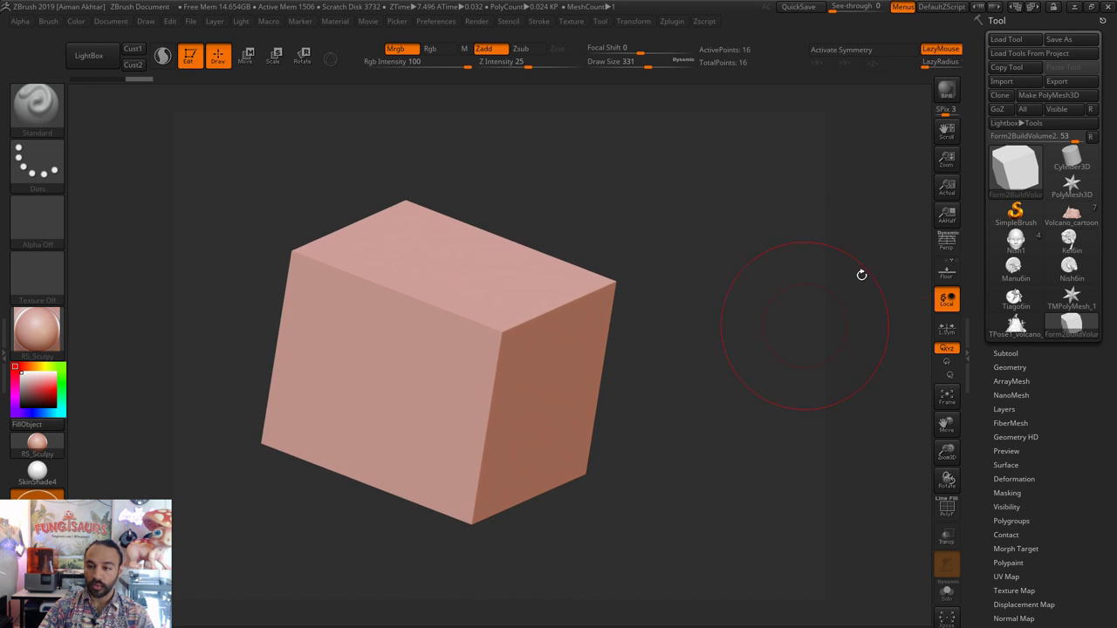
- Export the build volume block as an OBJ file named Form2BuildVolume3
click(1056, 81)
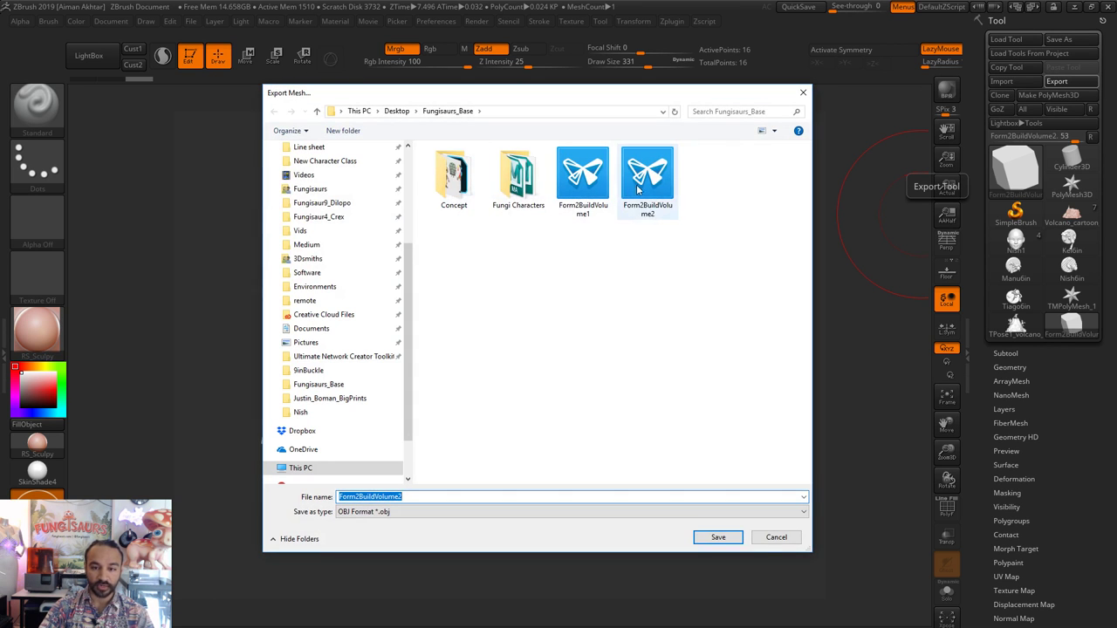
click(450, 495)
key(BackSpace)
text(3)
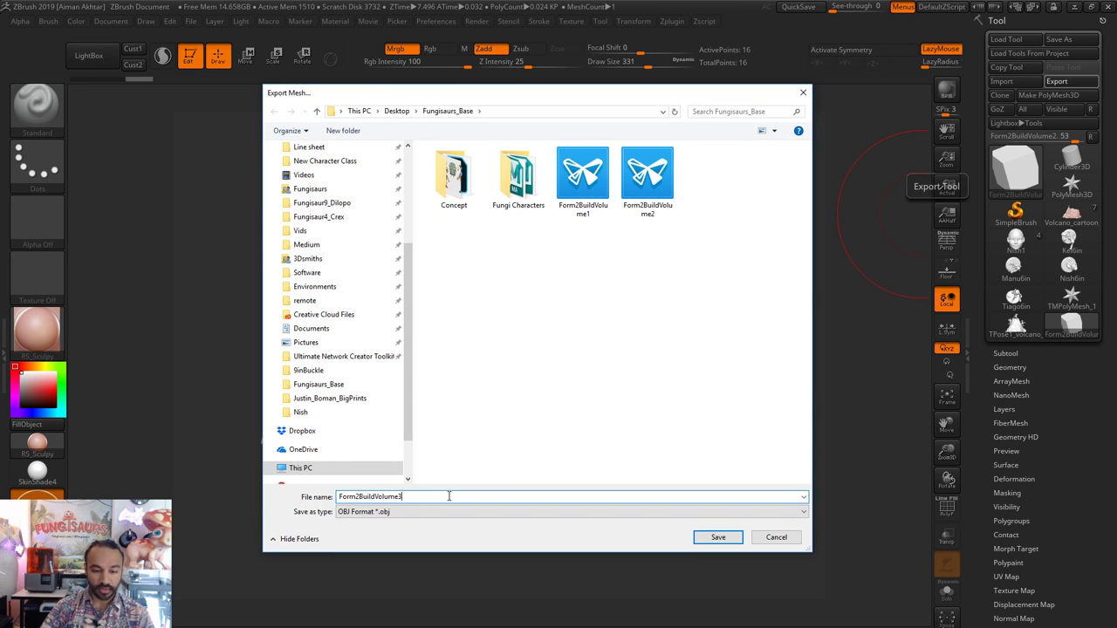
key(Return)
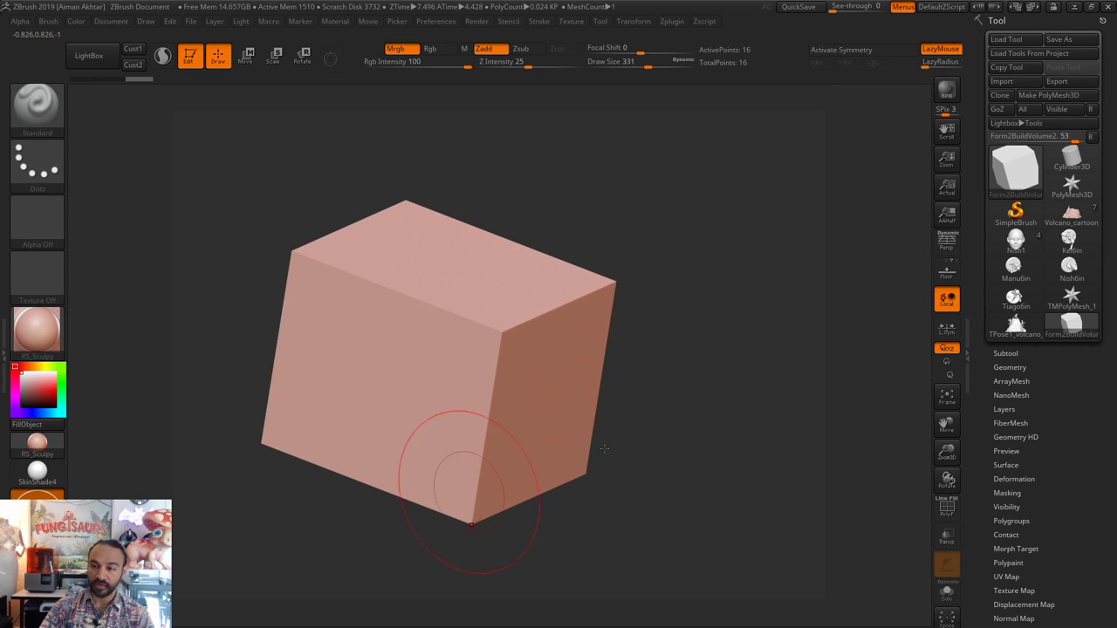
drag(832, 301, 660, 389)
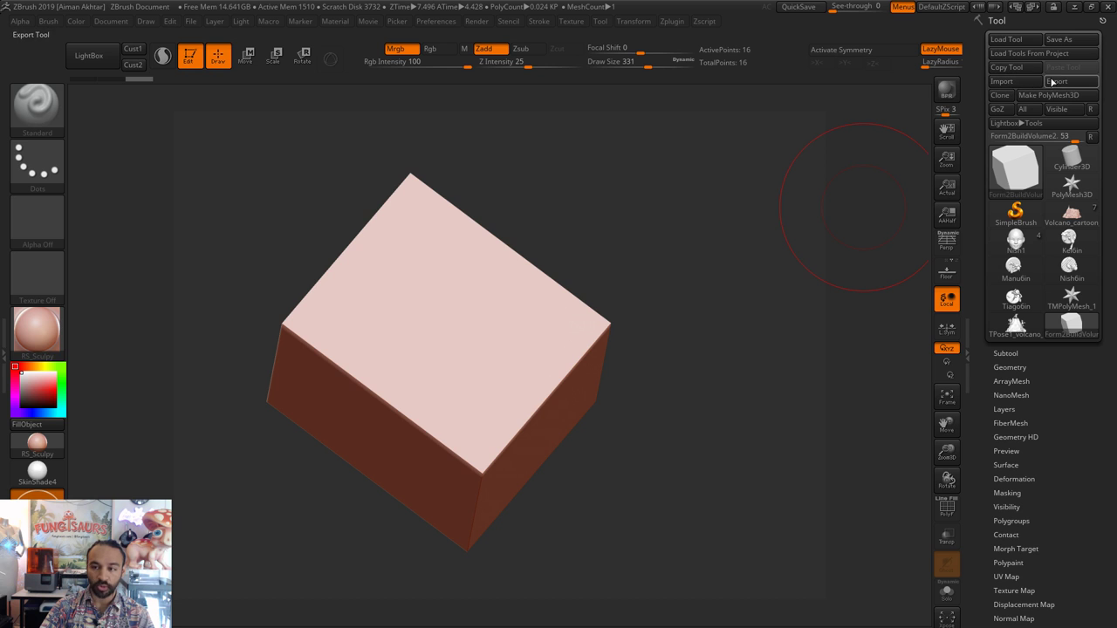
- Switch to PreForm, open Form2BuildVolume3.OBJ without repairing it, and inspect the block against the printer's build volume
click(1075, 8)
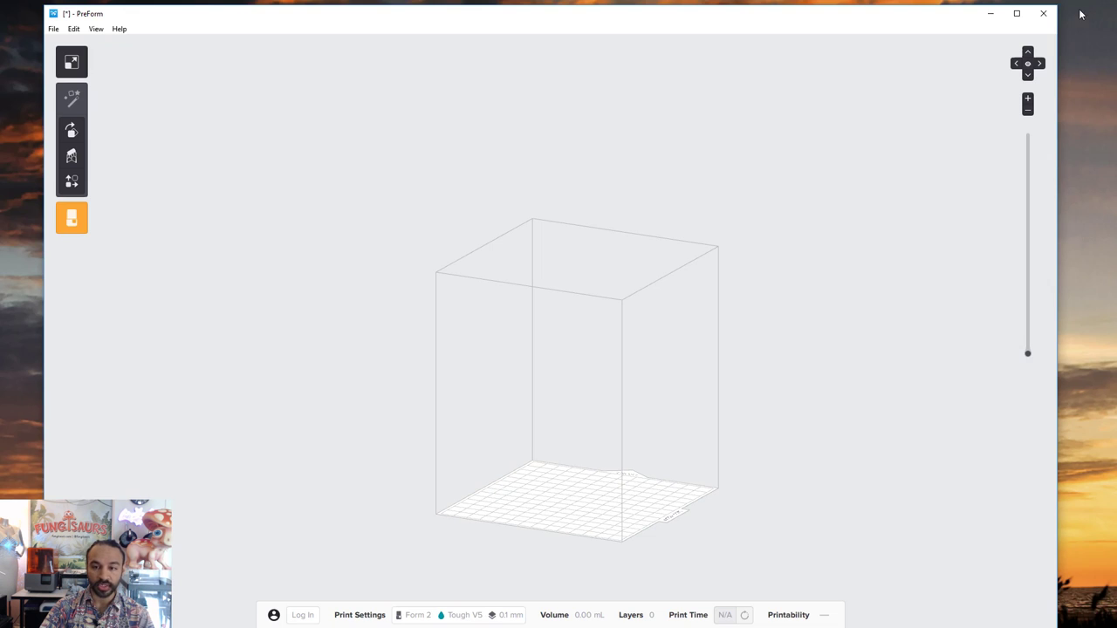
click(53, 30)
click(72, 72)
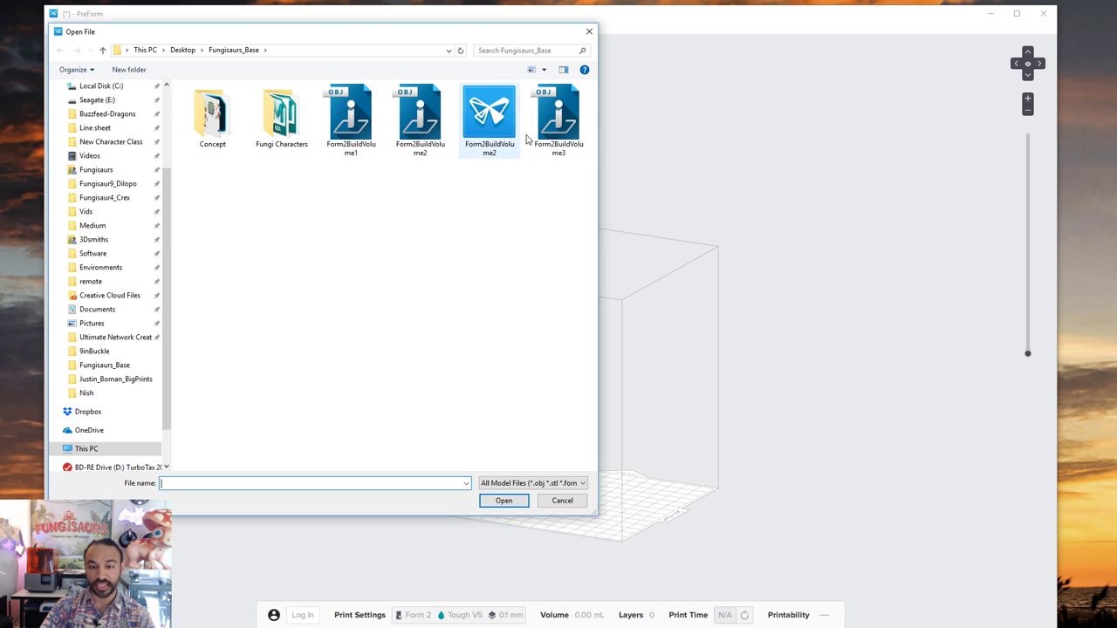
click(557, 122)
click(506, 496)
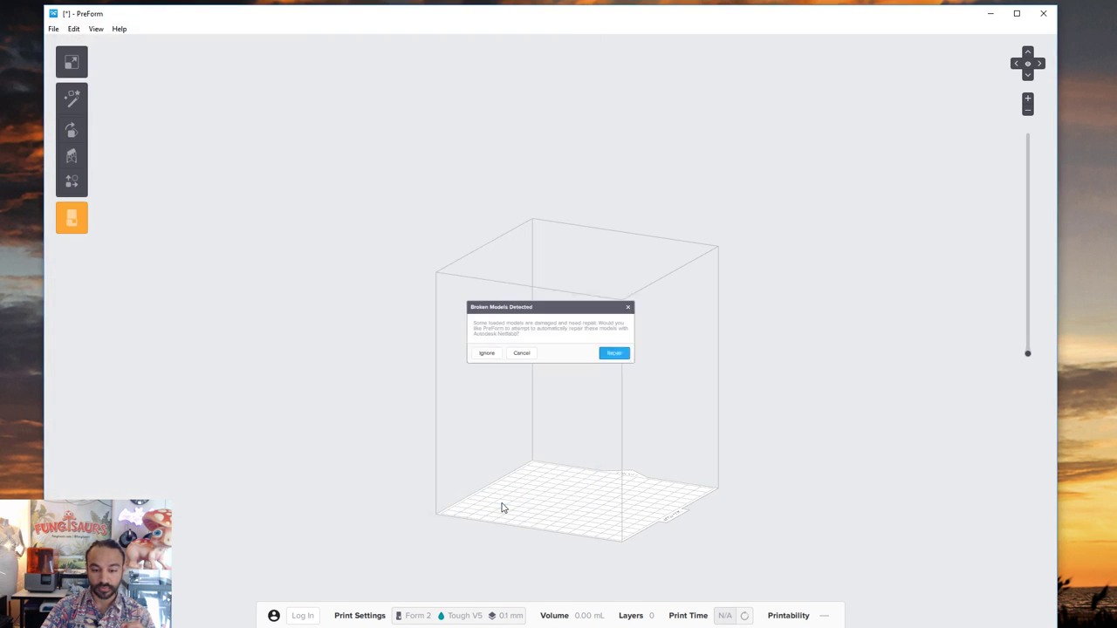
click(458, 367)
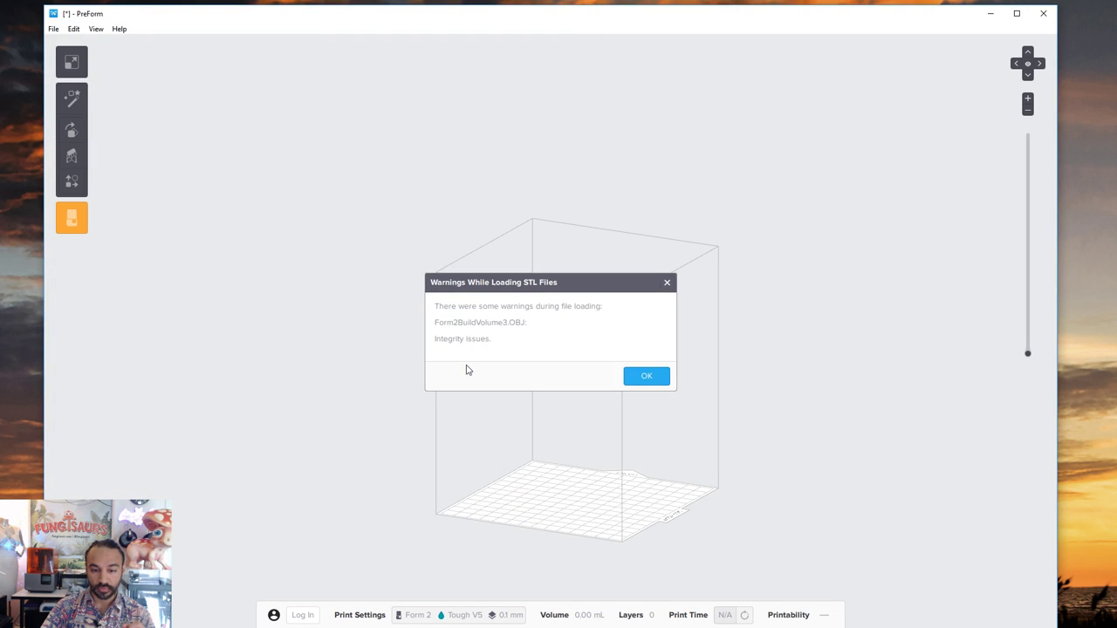
click(623, 366)
click(600, 409)
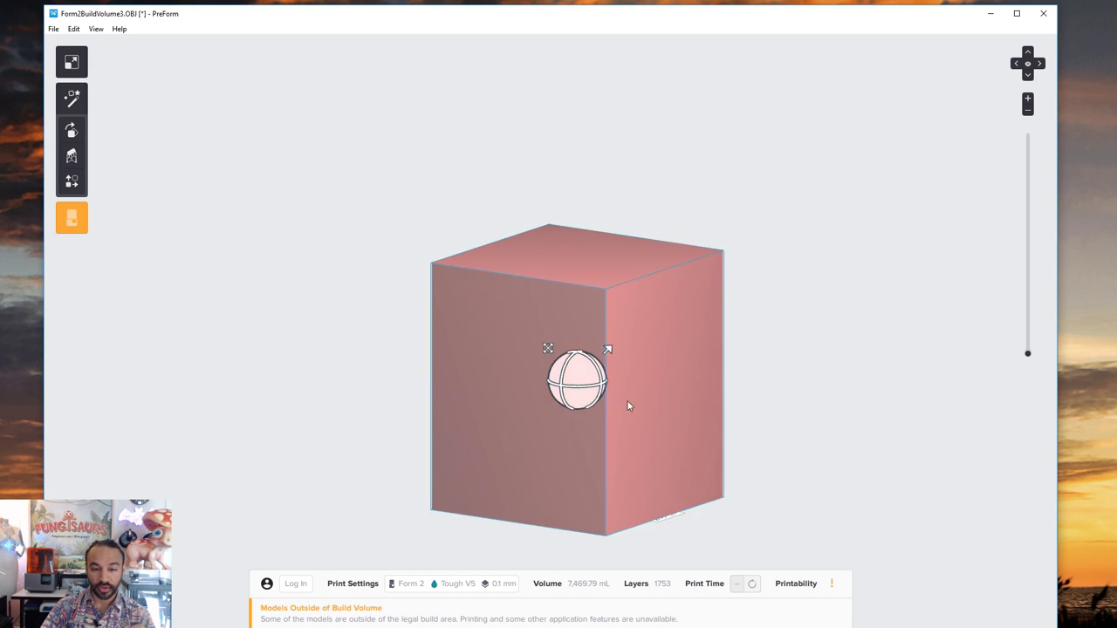
drag(628, 404, 261, 338)
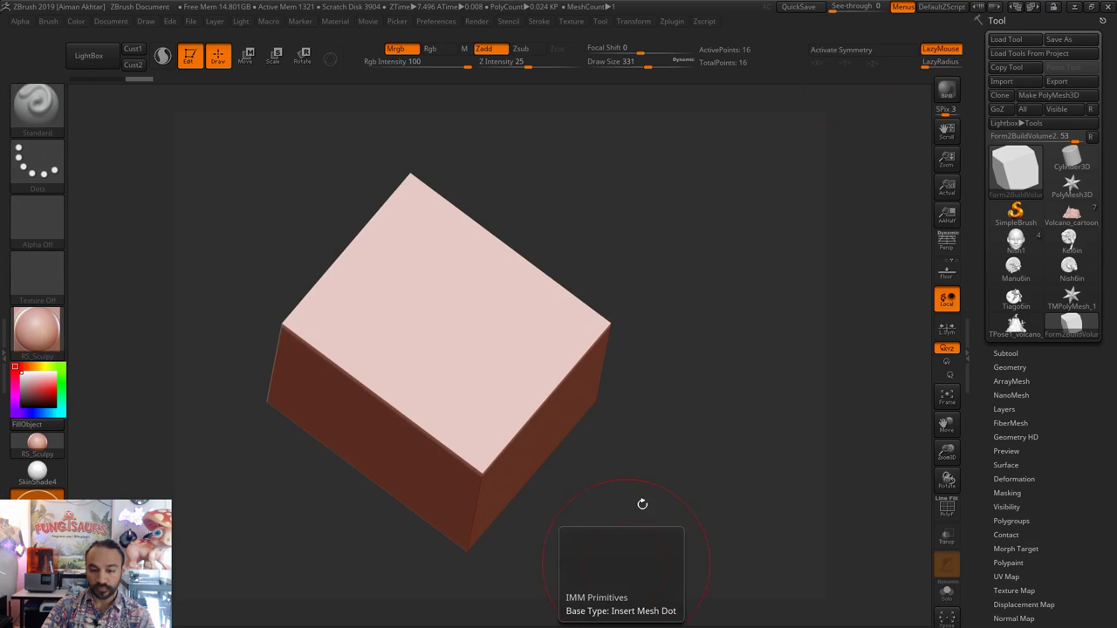
- Return to ZBrush, switch to the TPose1_volcano_cartoon tool, and frame the whole model from the front
drag(703, 449, 738, 448)
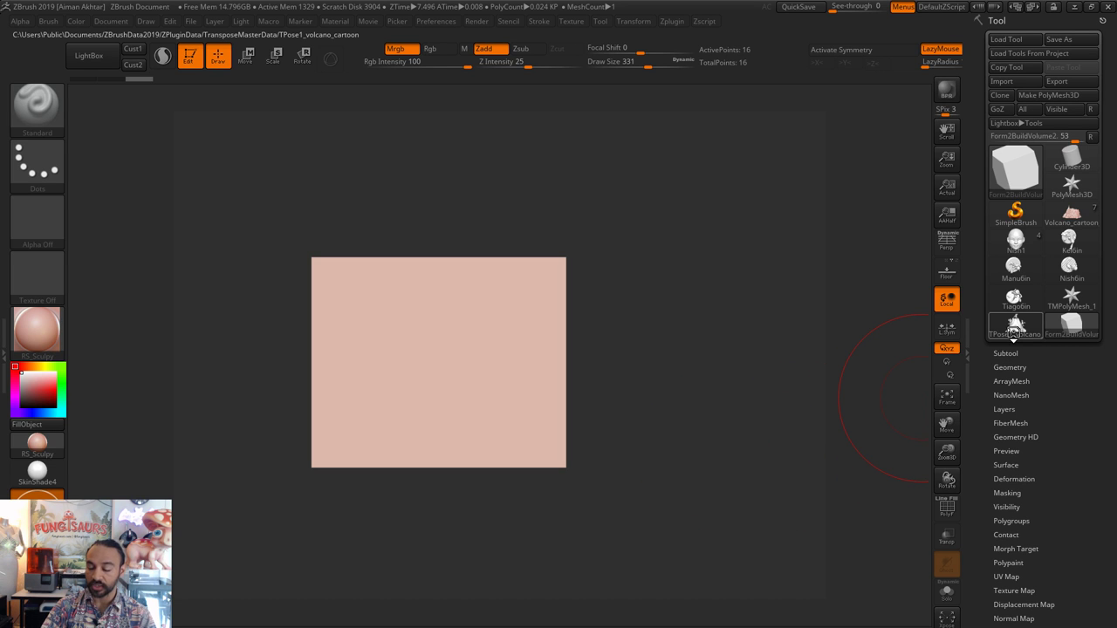
click(1014, 328)
click(1006, 353)
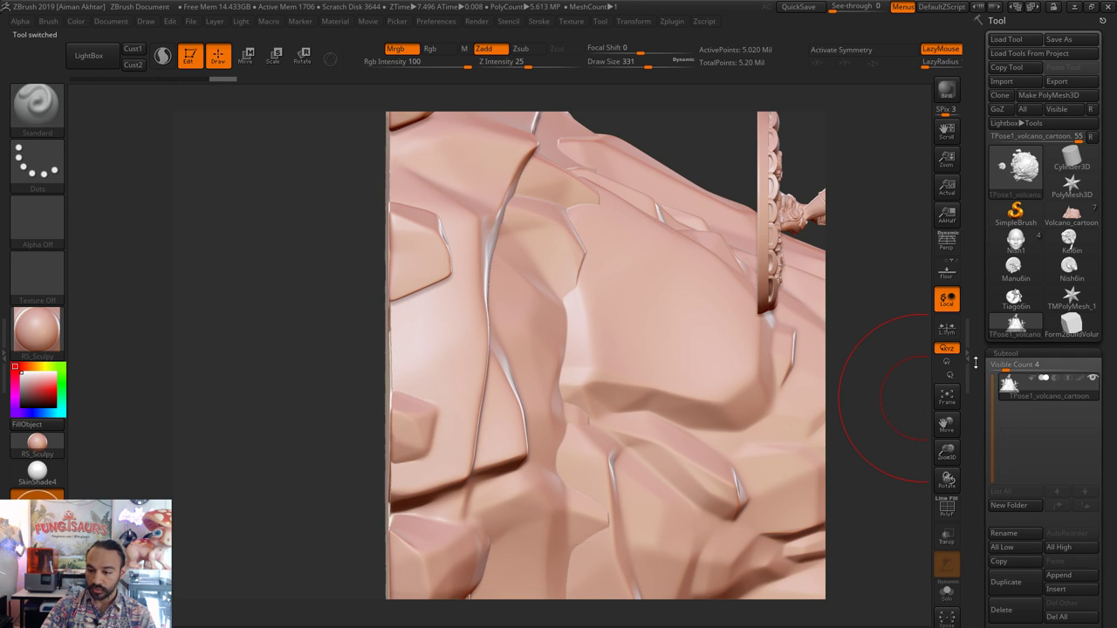
key(f)
drag(813, 352, 695, 425)
key(f)
drag(757, 520, 753, 575)
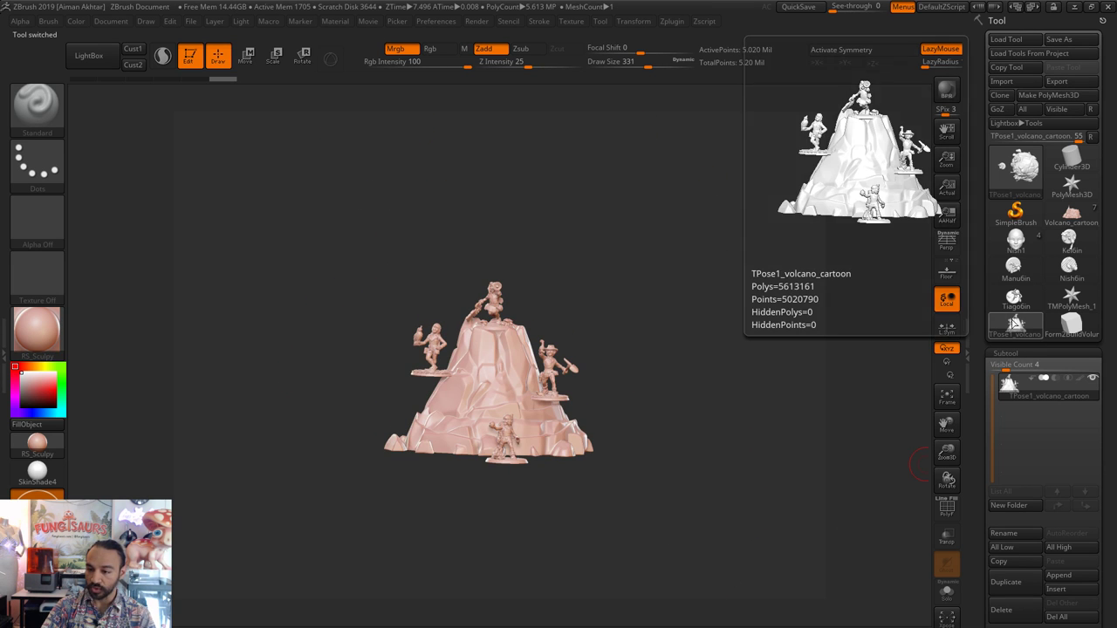
- View the Nish1, Kei6in and Tiago6in tools in turn to examine their size on the canvas
mouse_move(1013, 300)
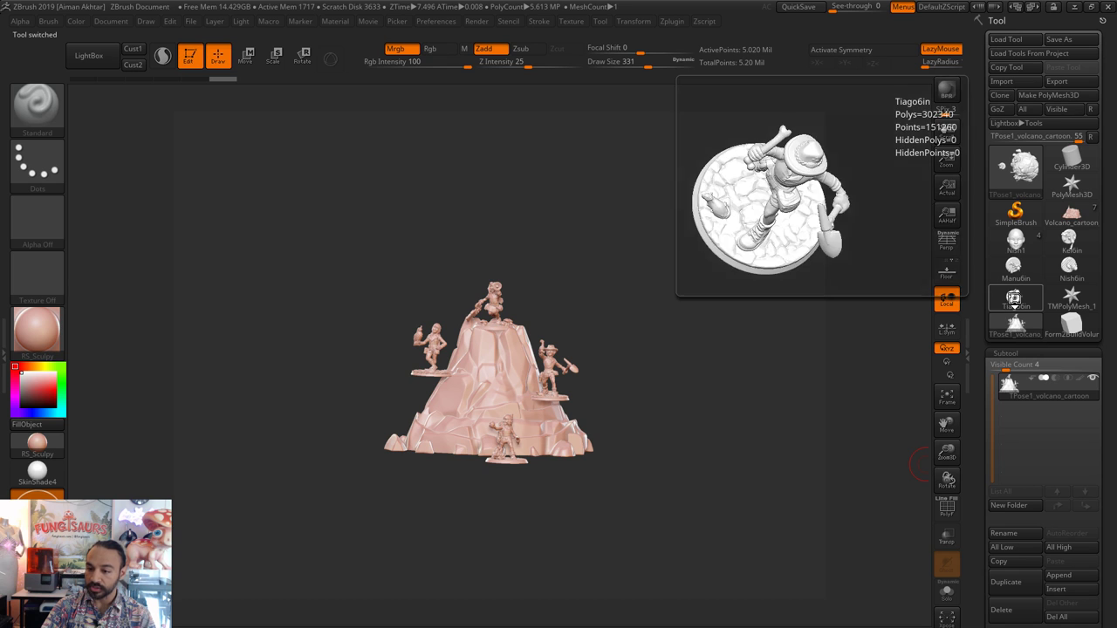
click(1014, 242)
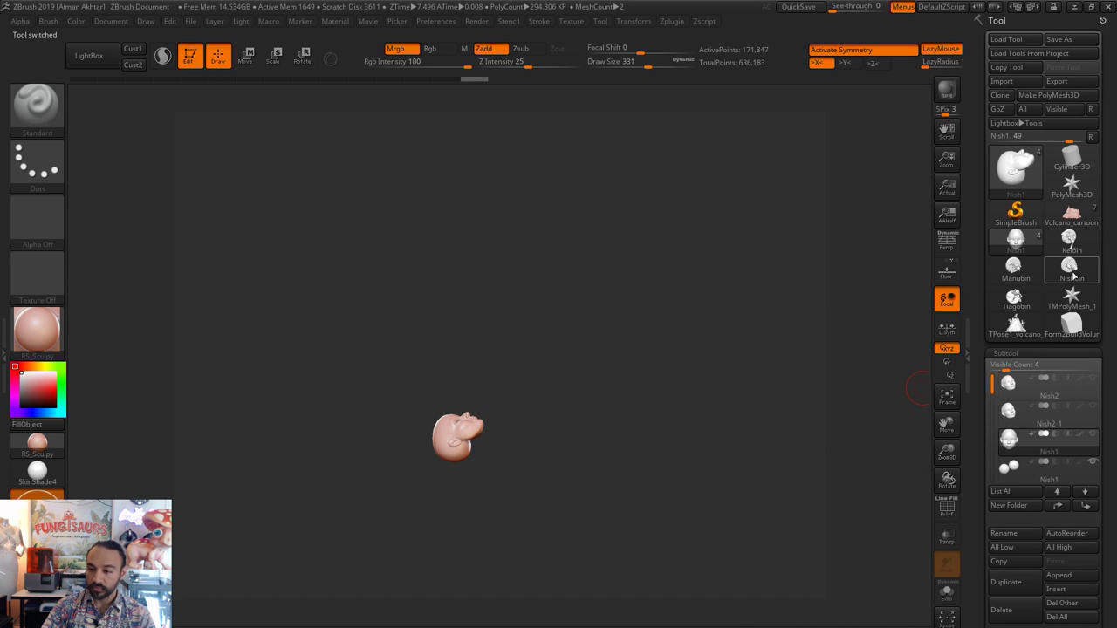
click(1071, 241)
mouse_move(1073, 267)
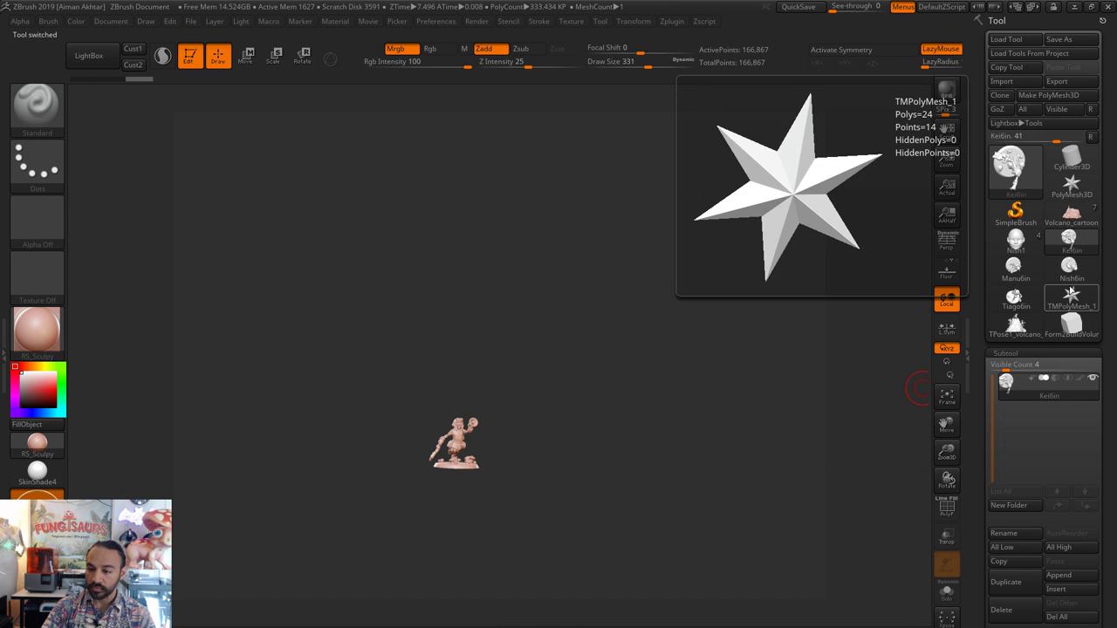
click(1014, 298)
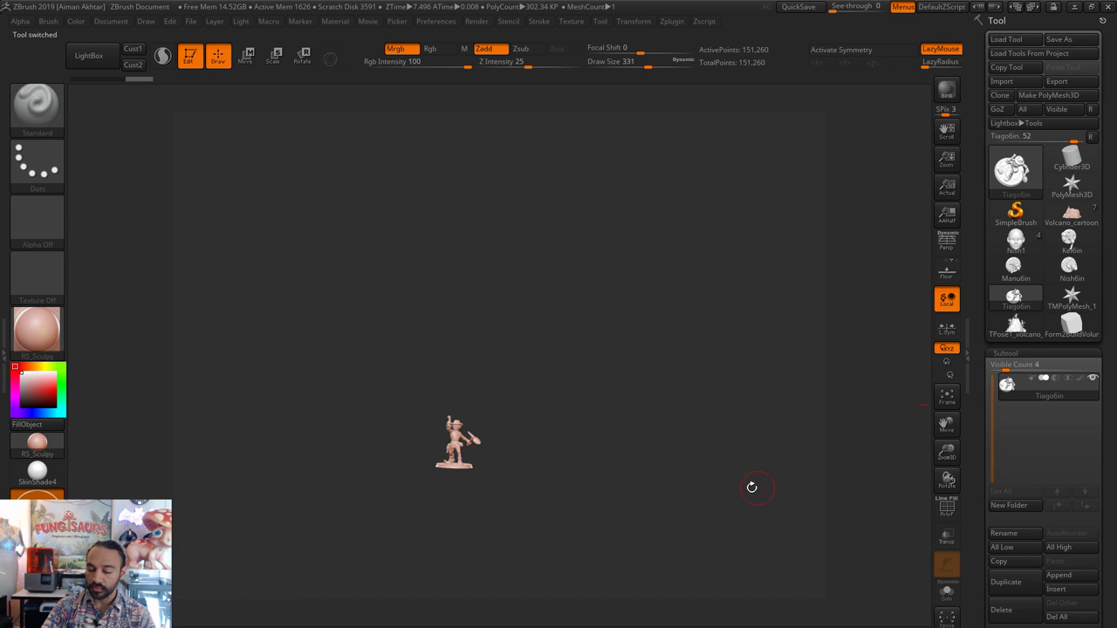
drag(666, 451, 692, 454)
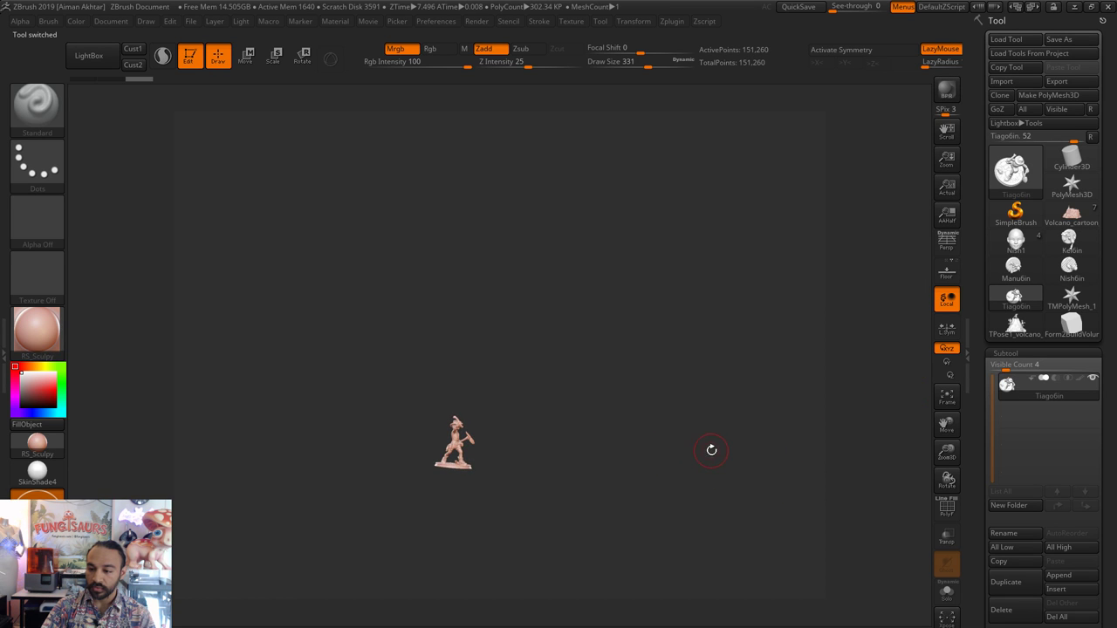
mouse_move(576, 451)
mouse_down()
mouse_move(598, 454)
mouse_move(579, 453)
mouse_up()
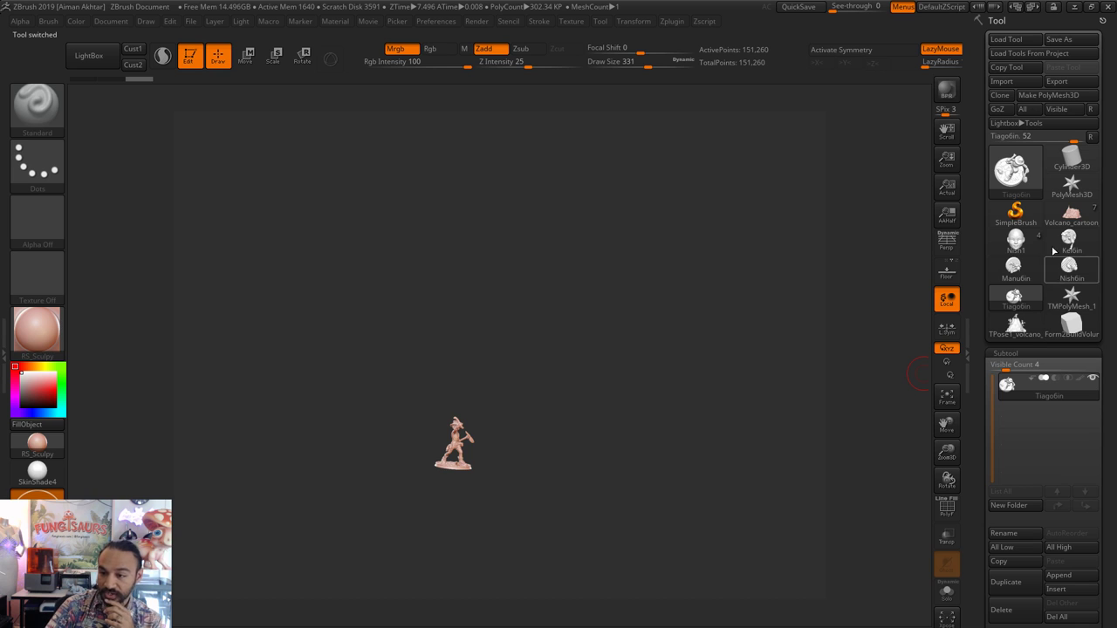
- Reactivate the Volcano_cartoon_copy2 tool, frame the scene from the front, and compare it with the Form2BuildVolume2 block
mouse_move(1071, 214)
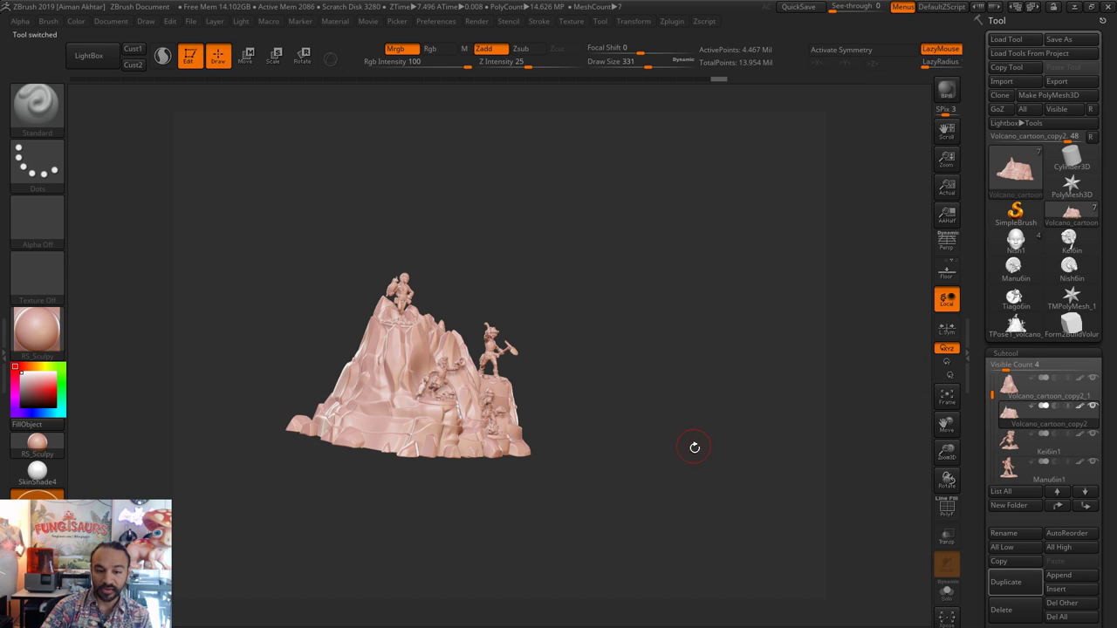
drag(694, 448, 799, 494)
key(f)
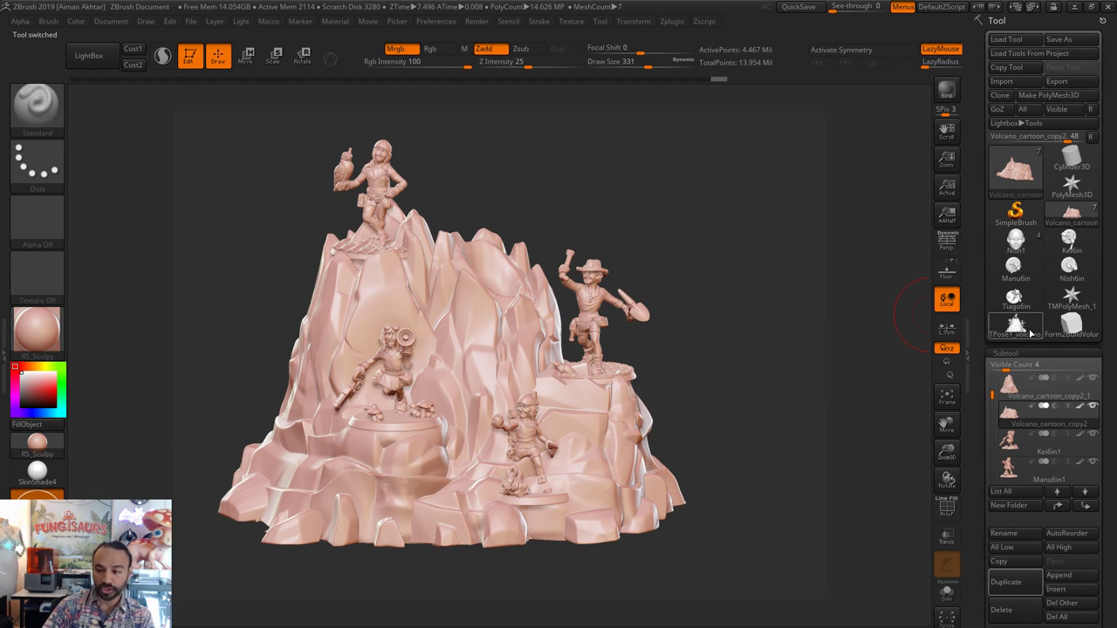
click(1059, 323)
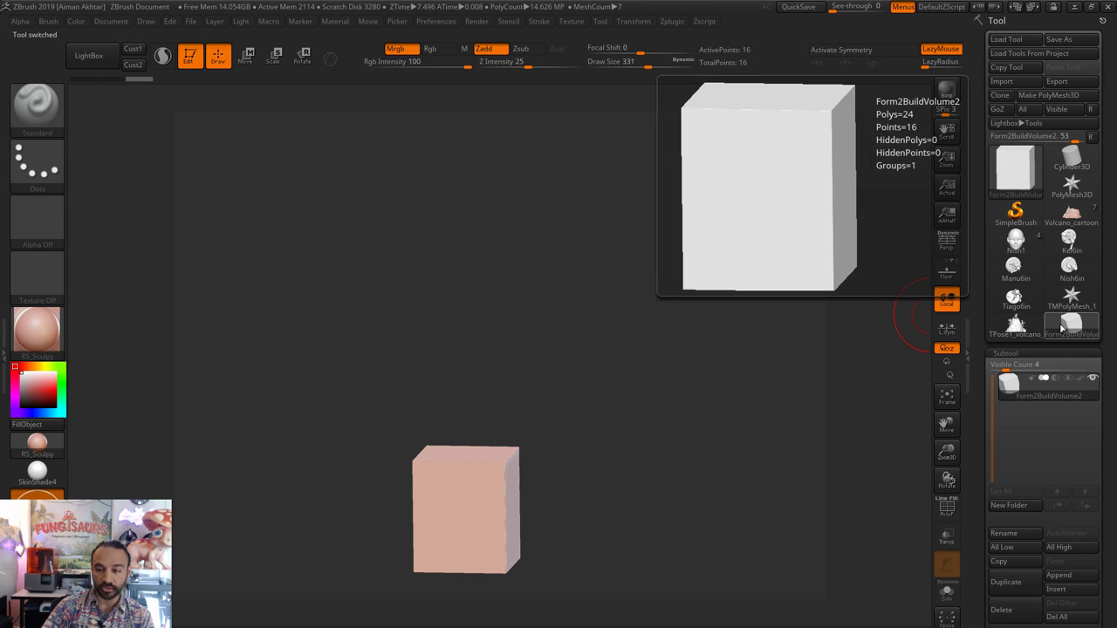
click(1071, 214)
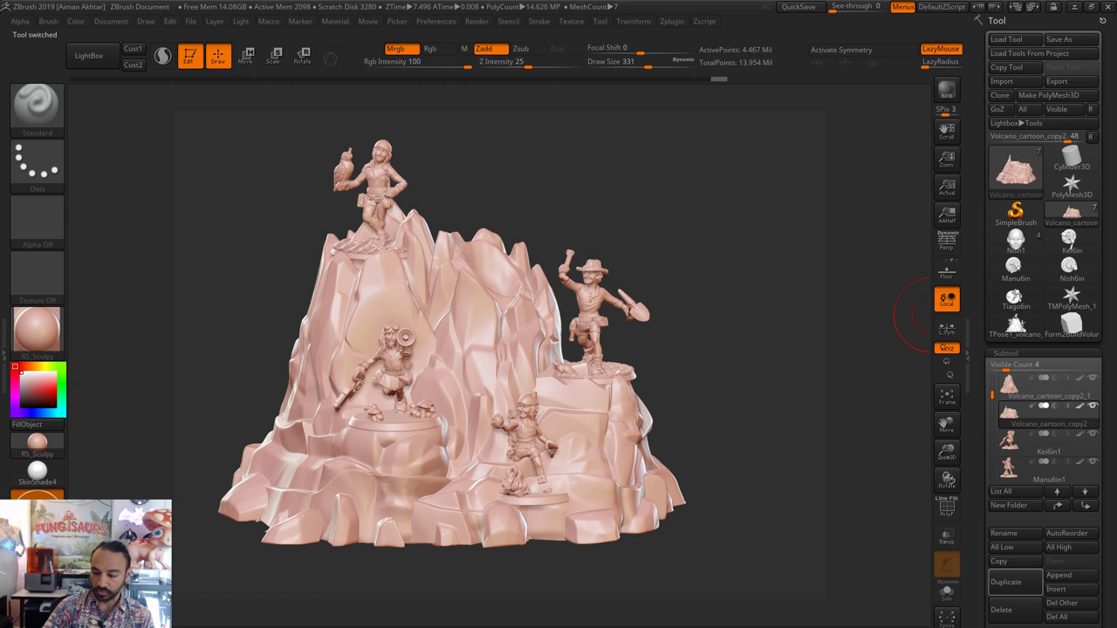
- Merge the visible volcano scene subtools into a single new tool and switch to that merged volcano
click(1059, 238)
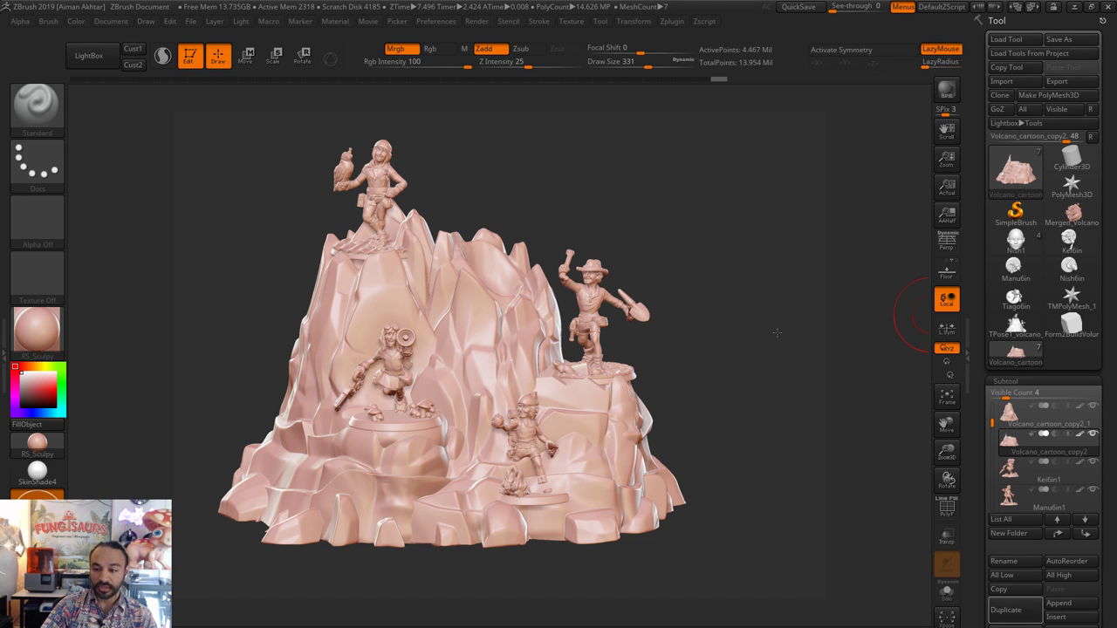
drag(777, 335, 851, 331)
click(1093, 213)
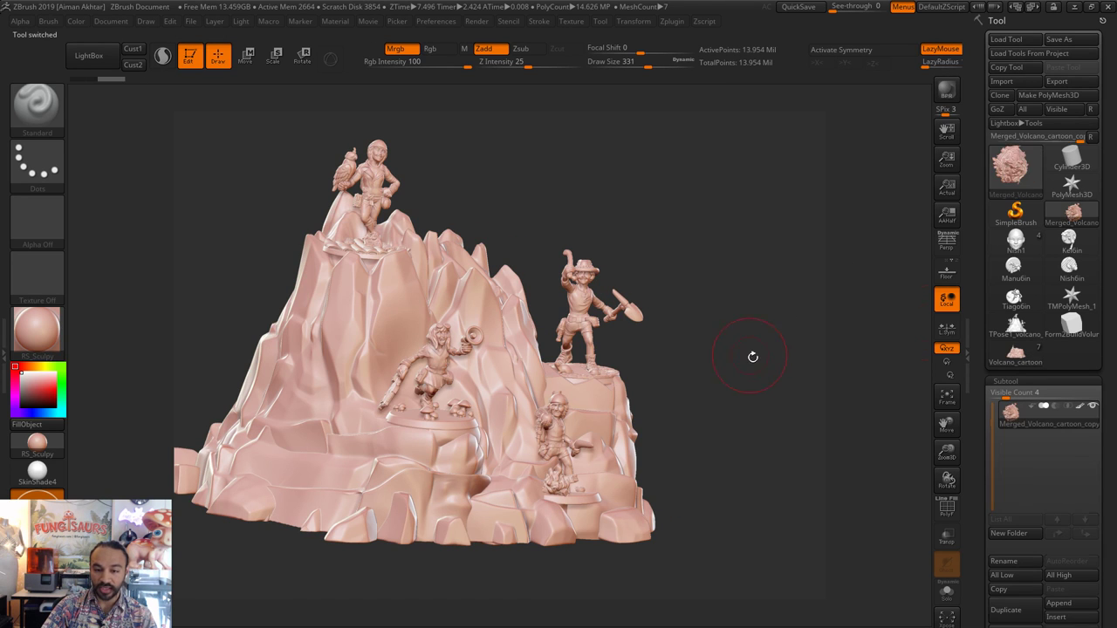
drag(739, 380, 794, 377)
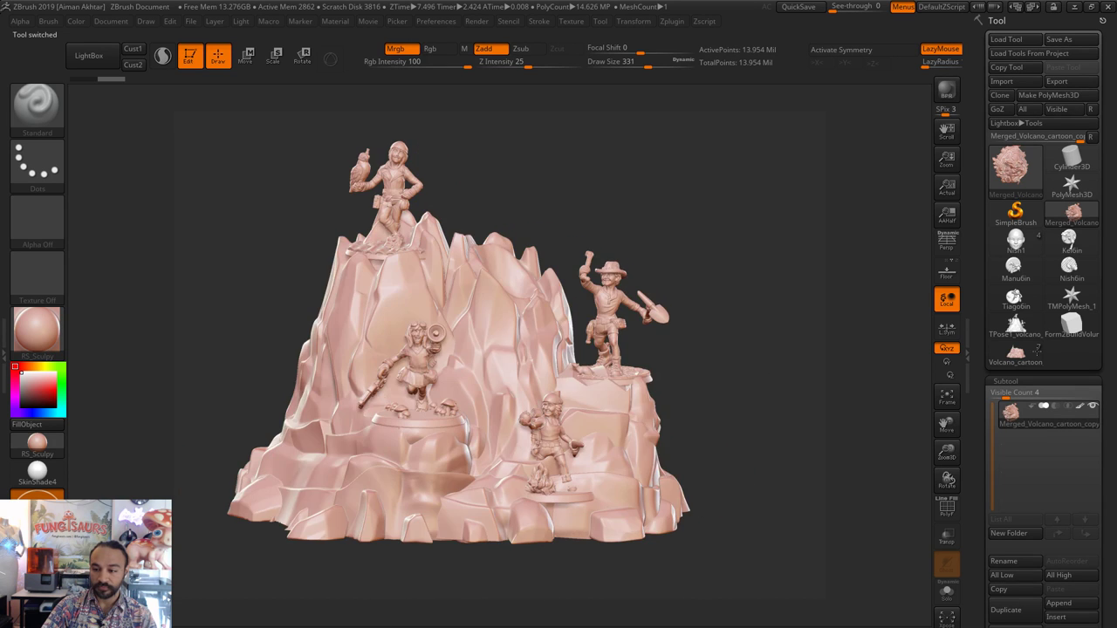
- Append the merged volcano to the Form2BuildVolume2 tool as a subtool and select it
click(1071, 326)
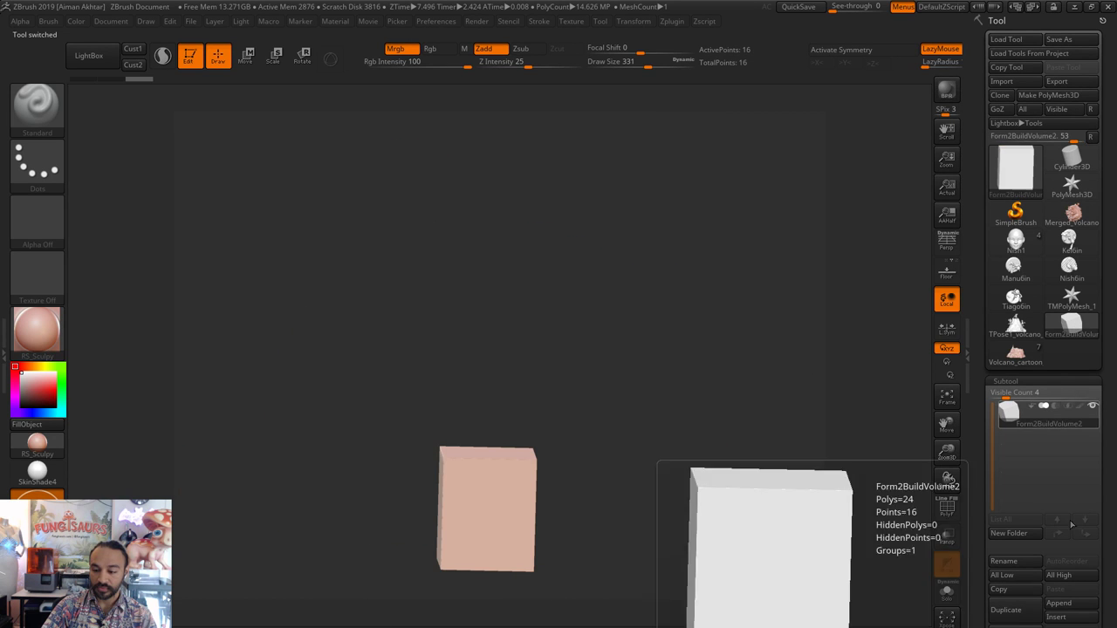
click(1058, 603)
click(627, 438)
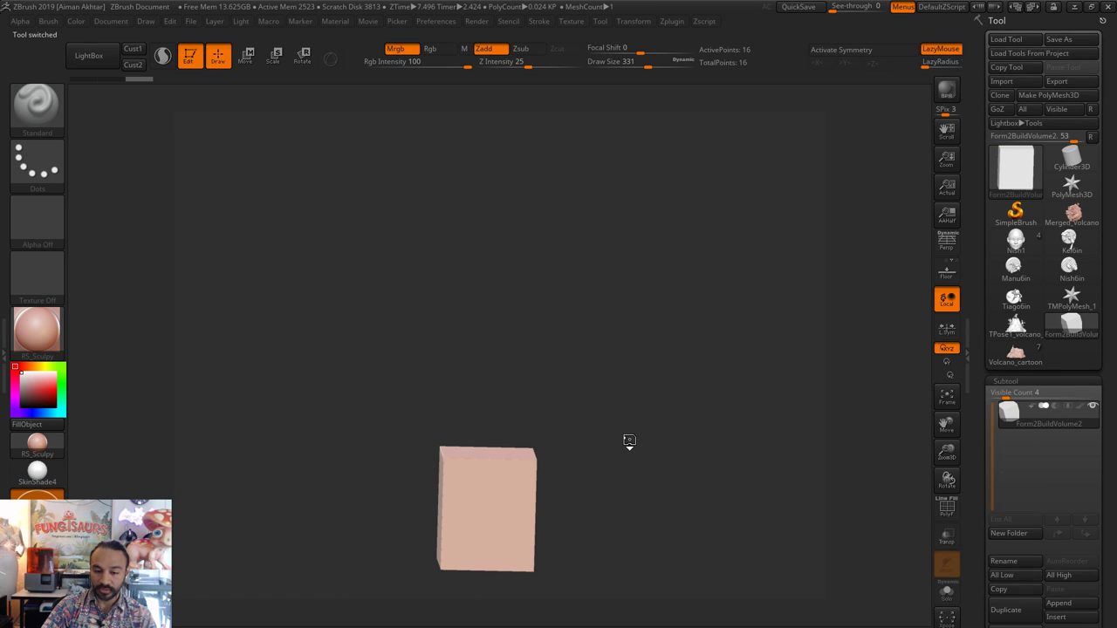
click(1014, 446)
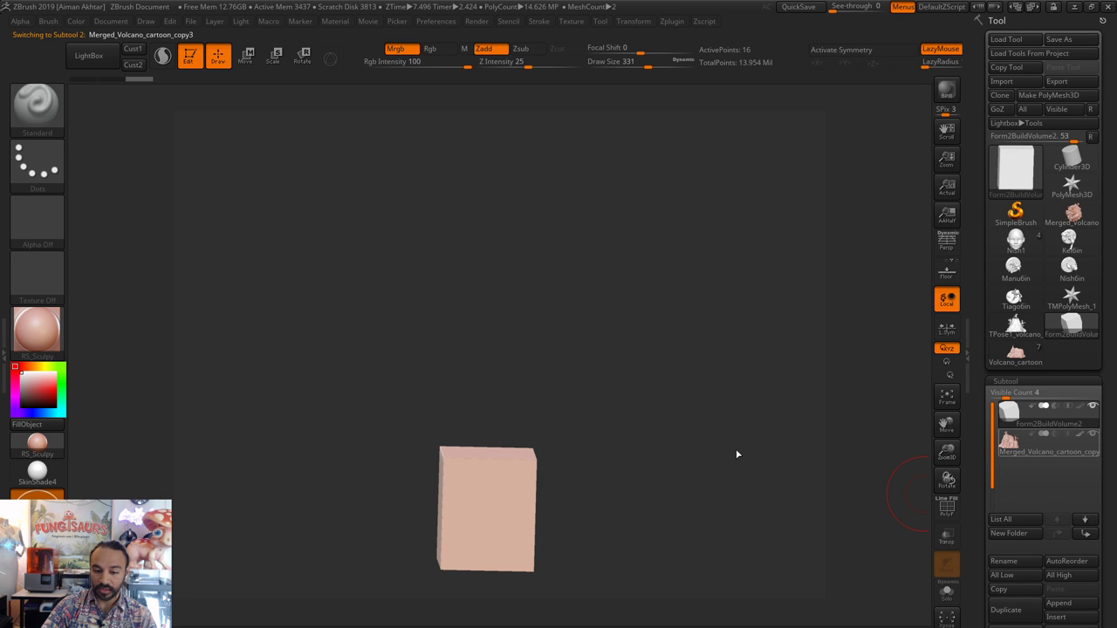
alt+drag(737, 454, 751, 331)
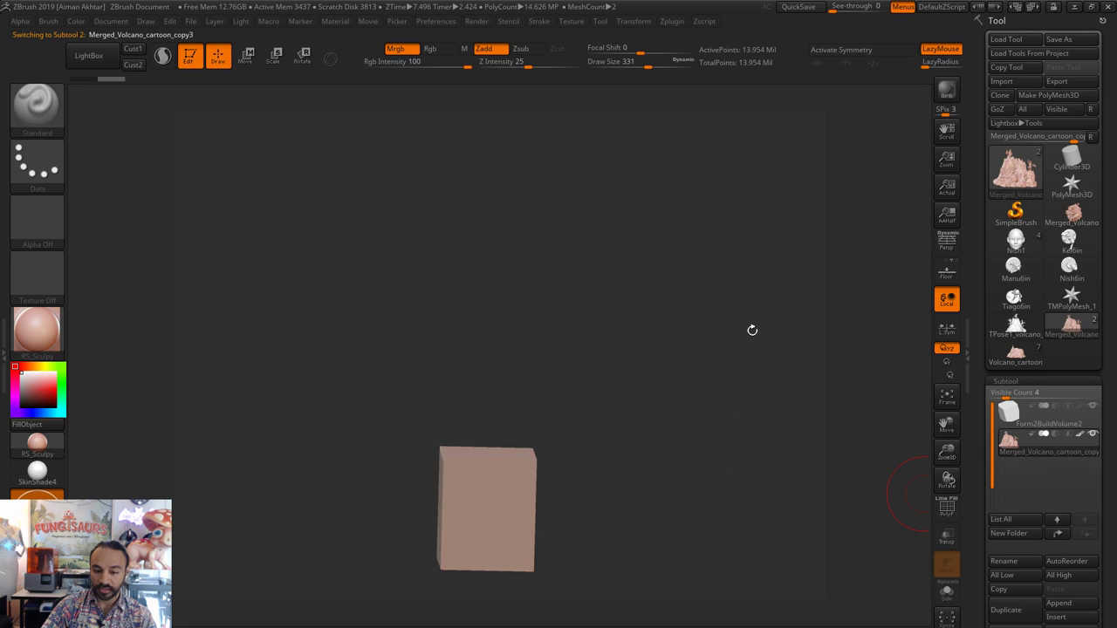
- Turn on transparency and compare the volcano's size with the Form2BuildVolume2 block around it
click(948, 538)
key(f)
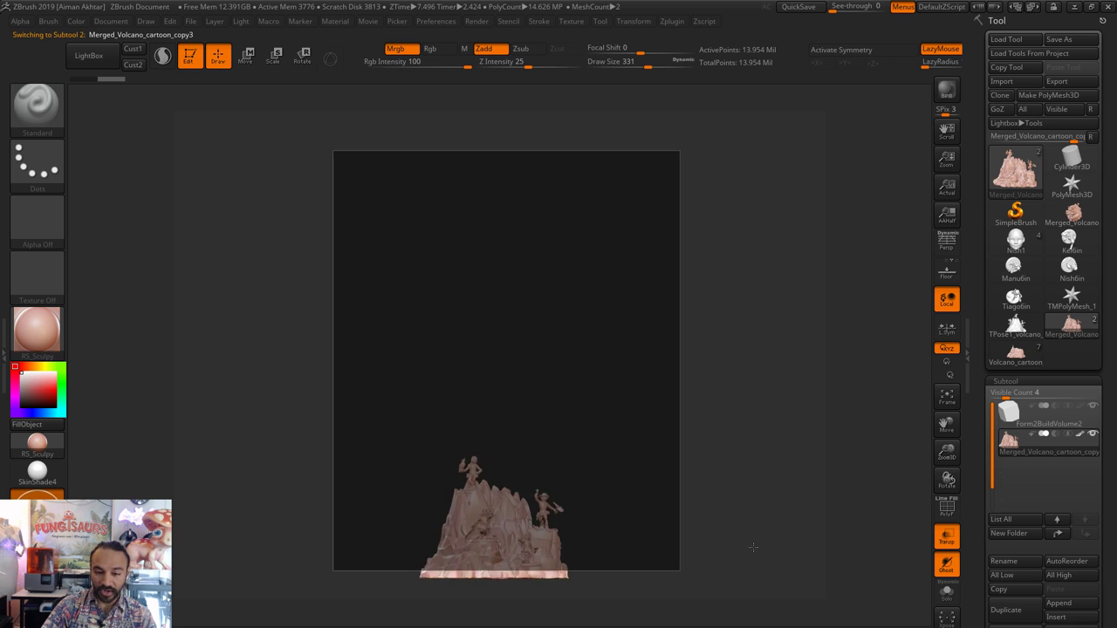
mouse_move(788, 521)
mouse_down()
mouse_move(793, 512)
mouse_move(793, 524)
mouse_move(524, 516)
mouse_up()
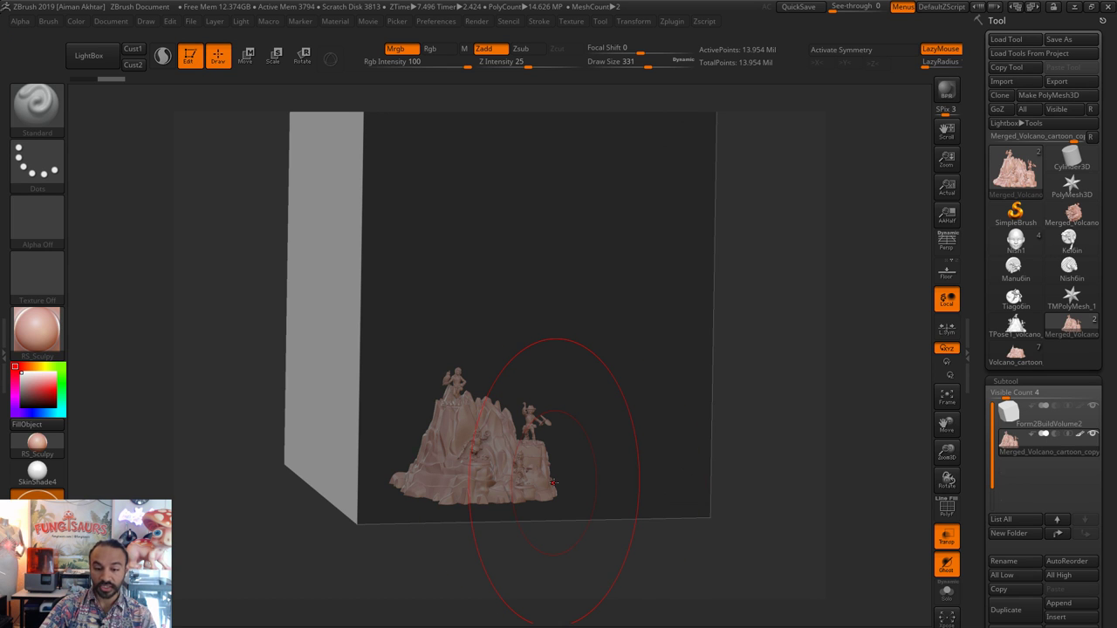
drag(746, 495, 666, 552)
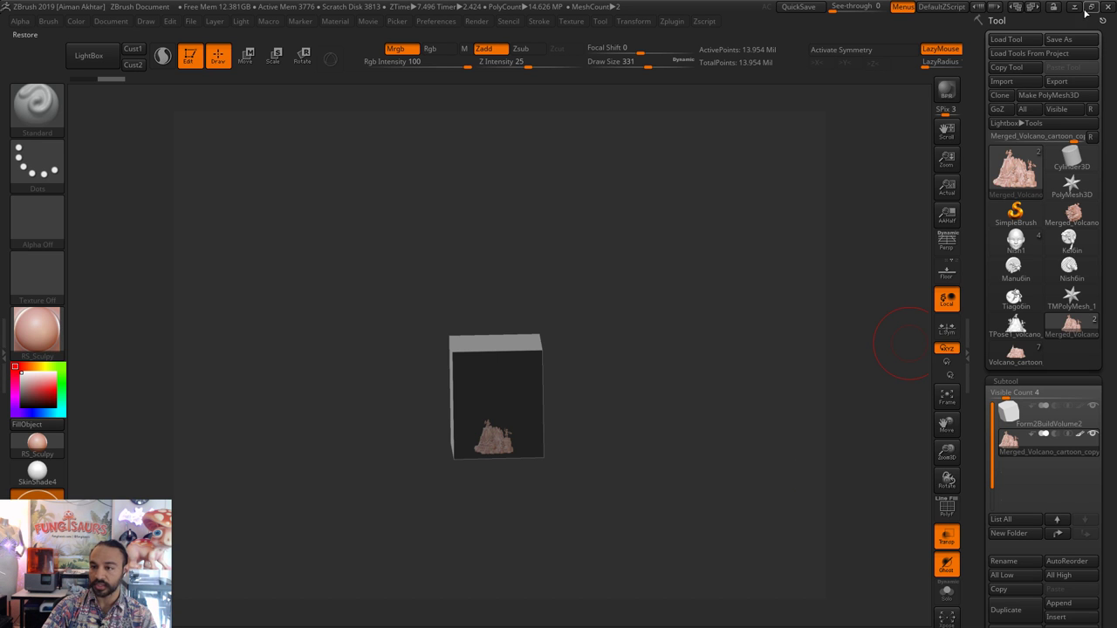
- Switch to Modo and delete the existing cube mesh item from the scene
click(1073, 7)
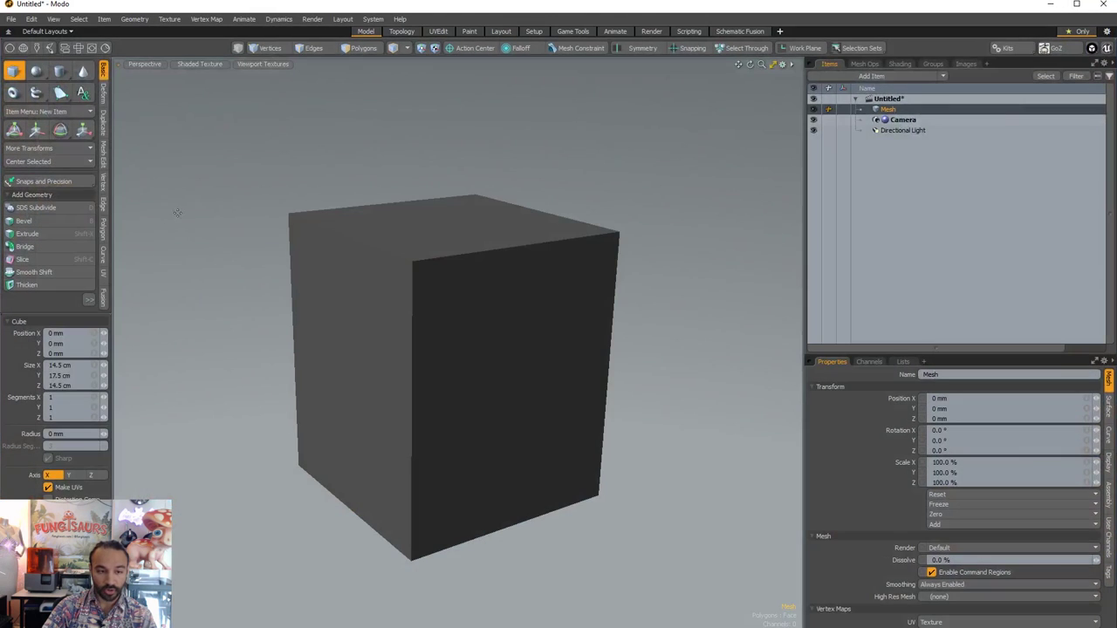
right_click(891, 120)
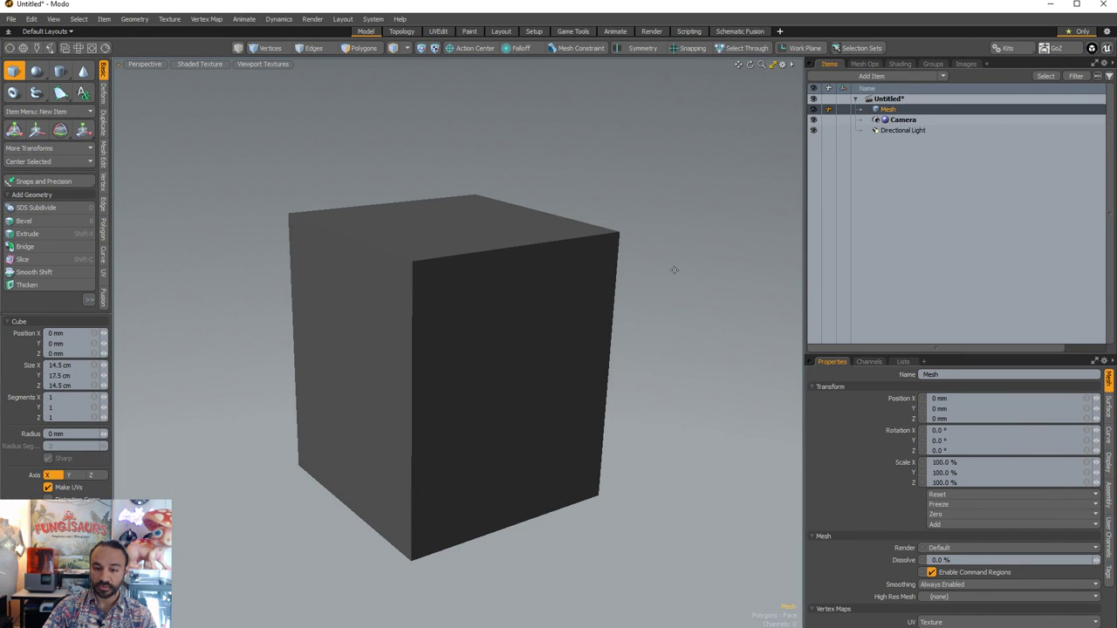
key(Delete)
click(975, 440)
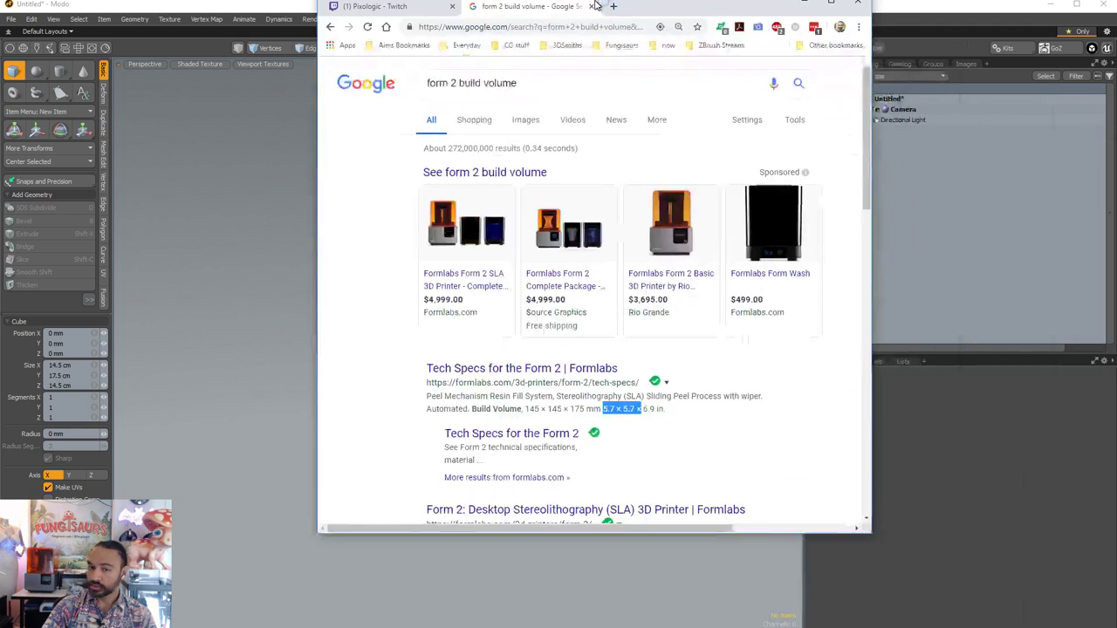
- In Chrome, search Google for "raise 3d n2 plus build volume" and look through the results for the printer's dimensions
drag(595, 5, 593, 0)
click(311, 86)
drag(310, 84, 21, 76)
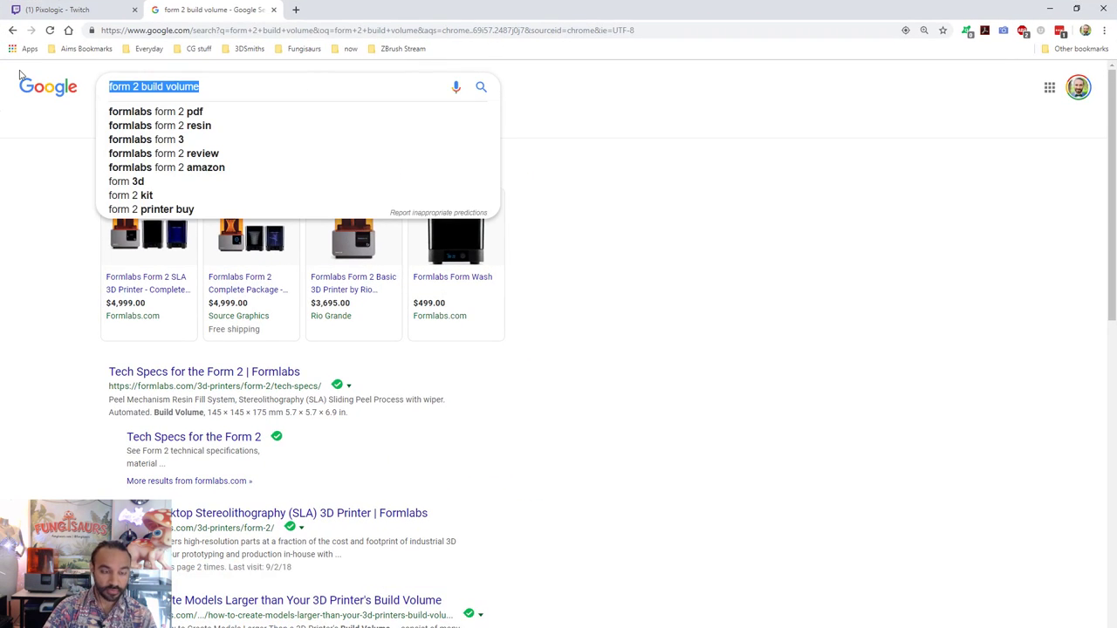
text(raise 3d )
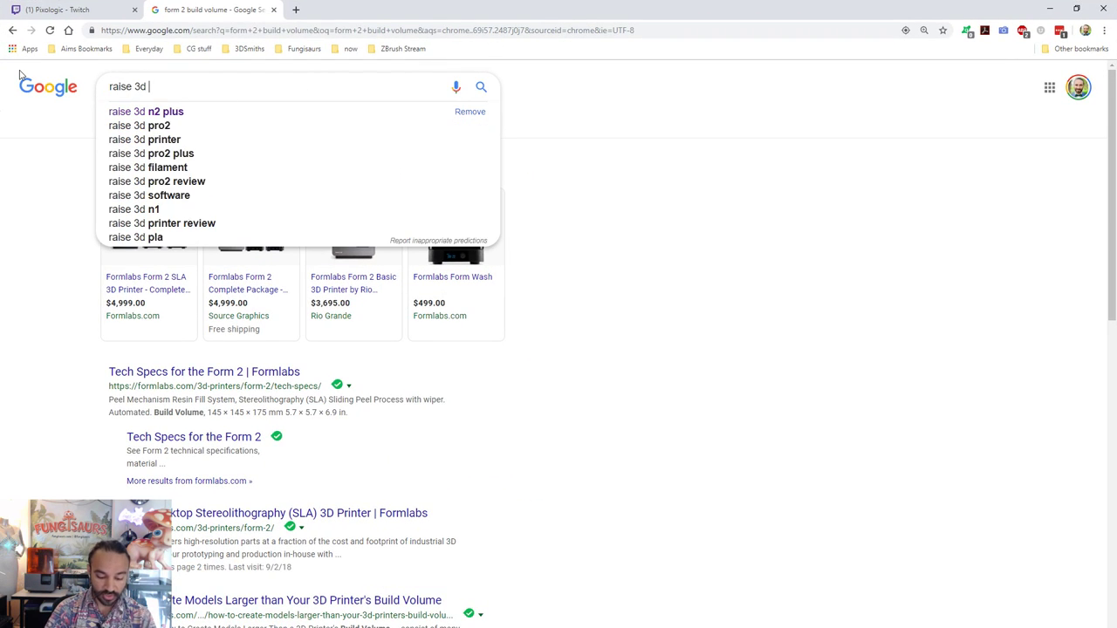
text(n2 plus build volume)
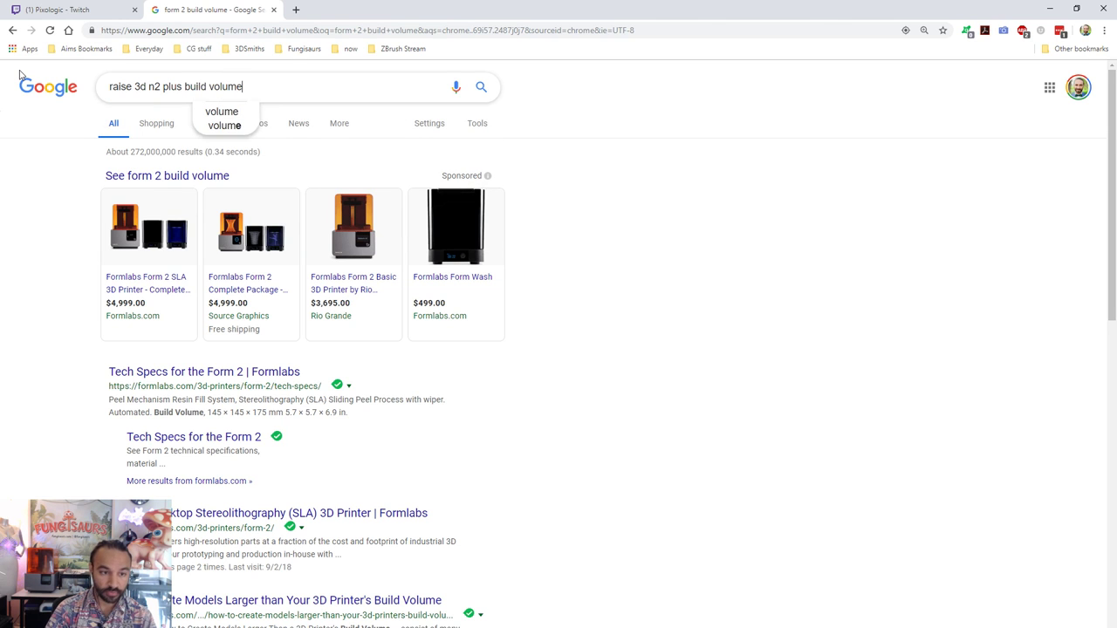
key(Return)
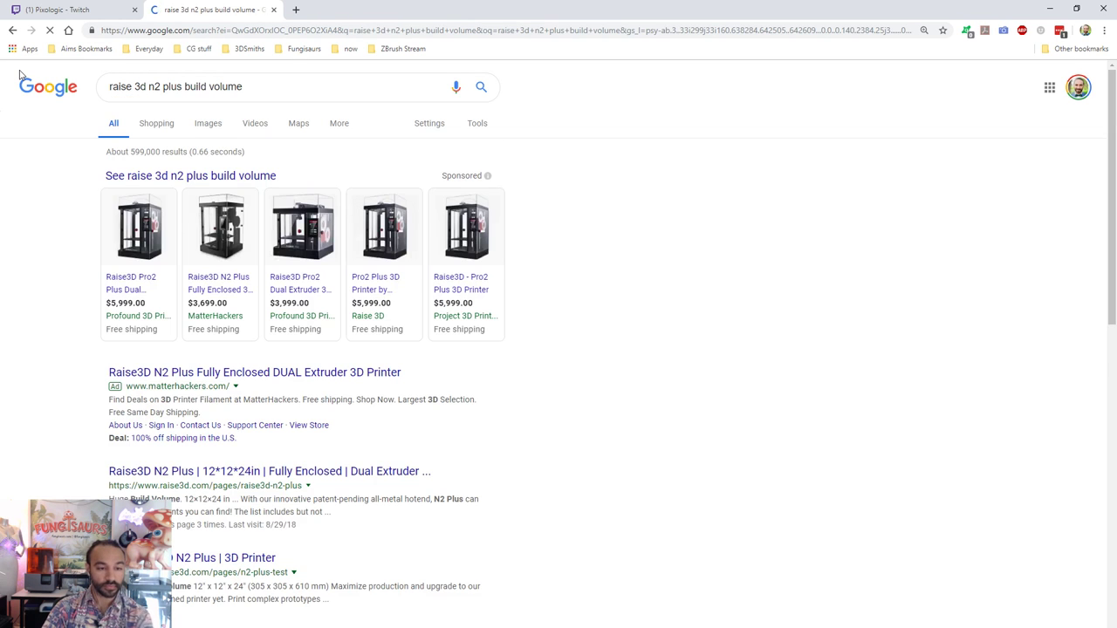
scroll(294, 370, down, 1)
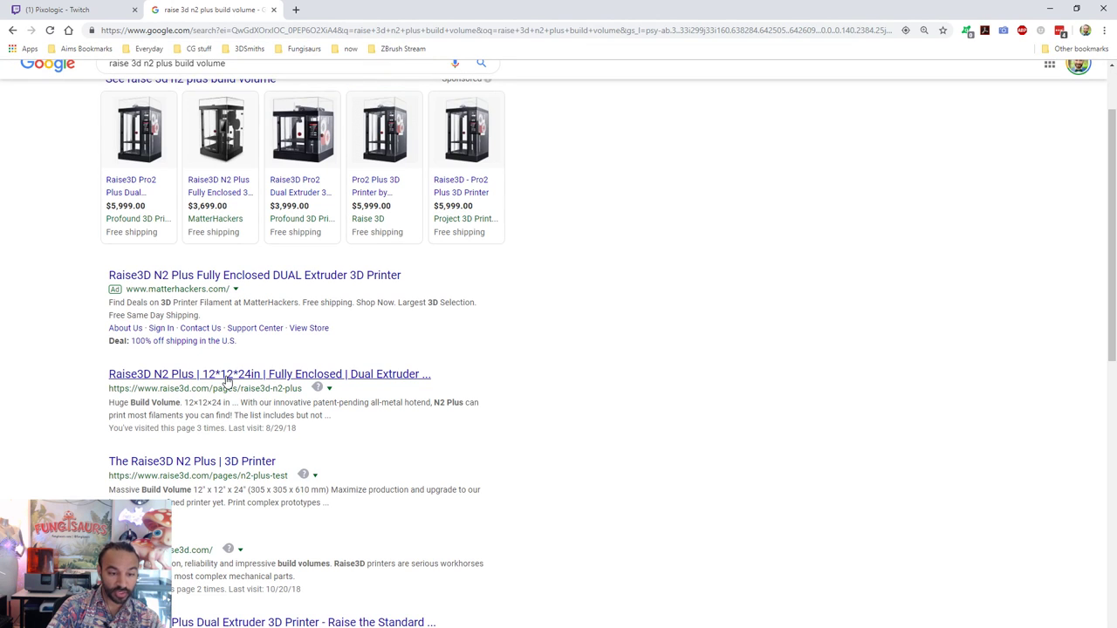
scroll(445, 202, up, 1)
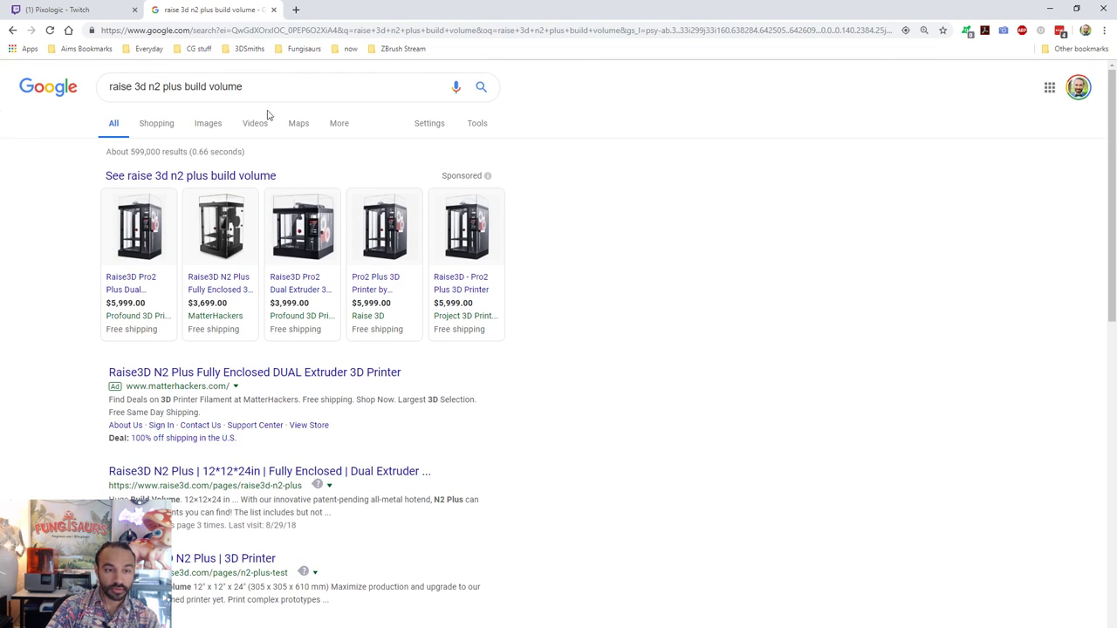
- Search Google for "in to cm" and convert 12 inches to centimetres
drag(262, 87, 2, 81)
text(in to cm)
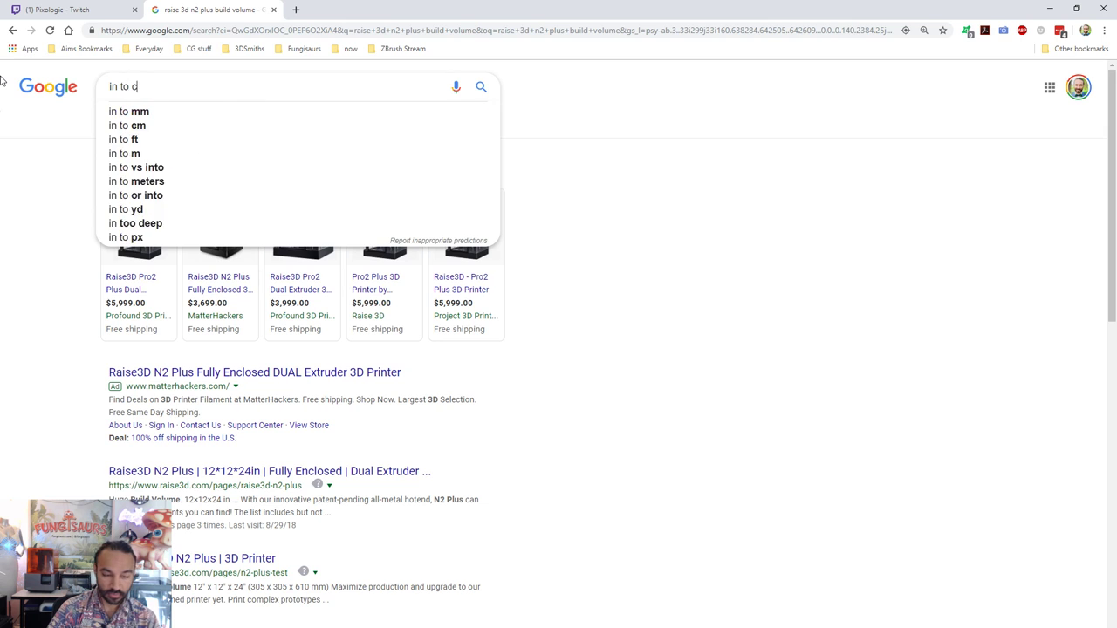
key(Return)
click(125, 230)
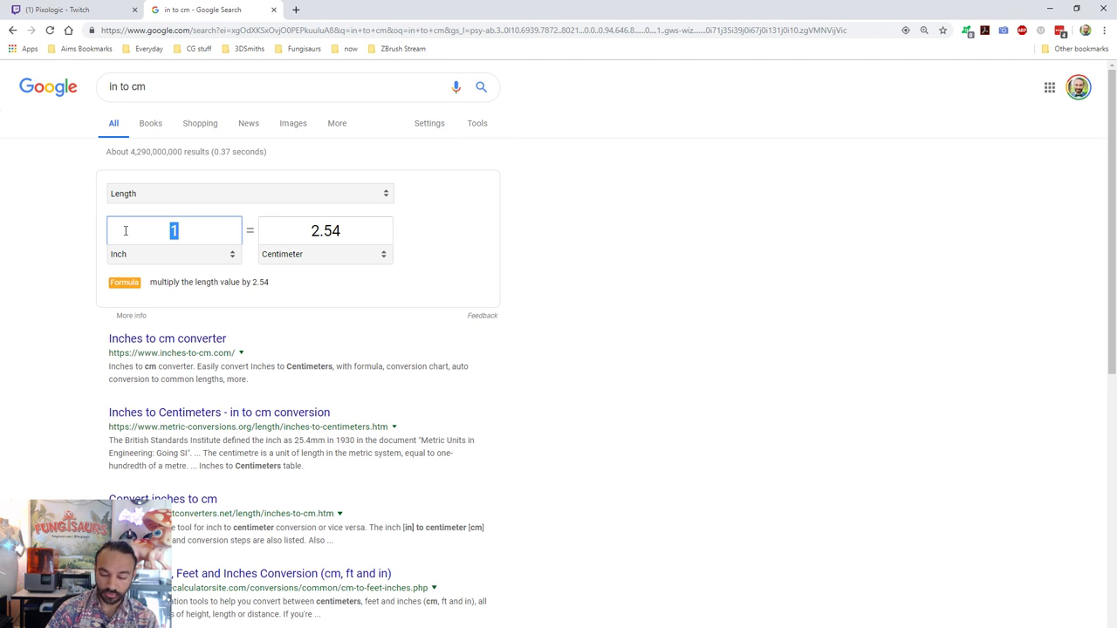
text(12)
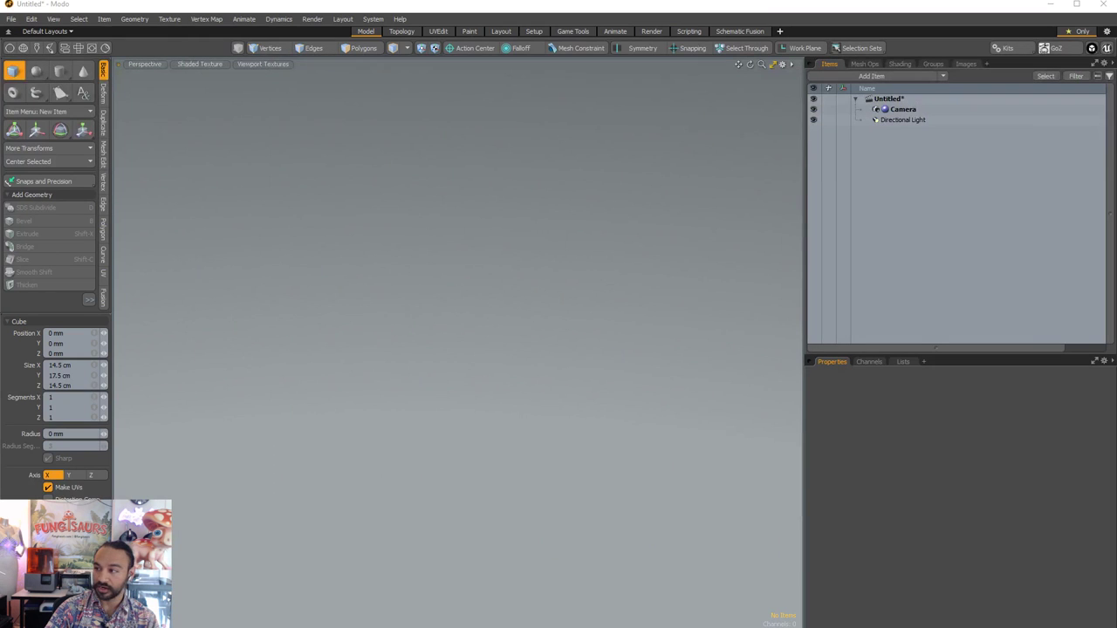
- Back in Modo, set the cube's size to 30.48 cm in X and Z and 60.96 cm in Y
click(67, 366)
text(30cm)
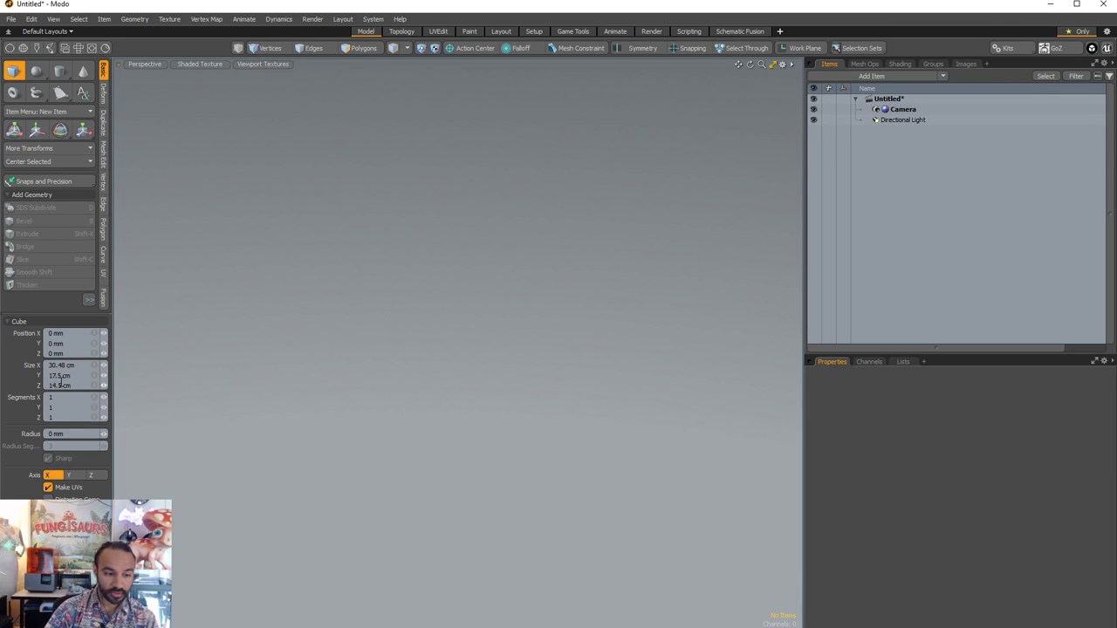
click(61, 384)
text(30.48)
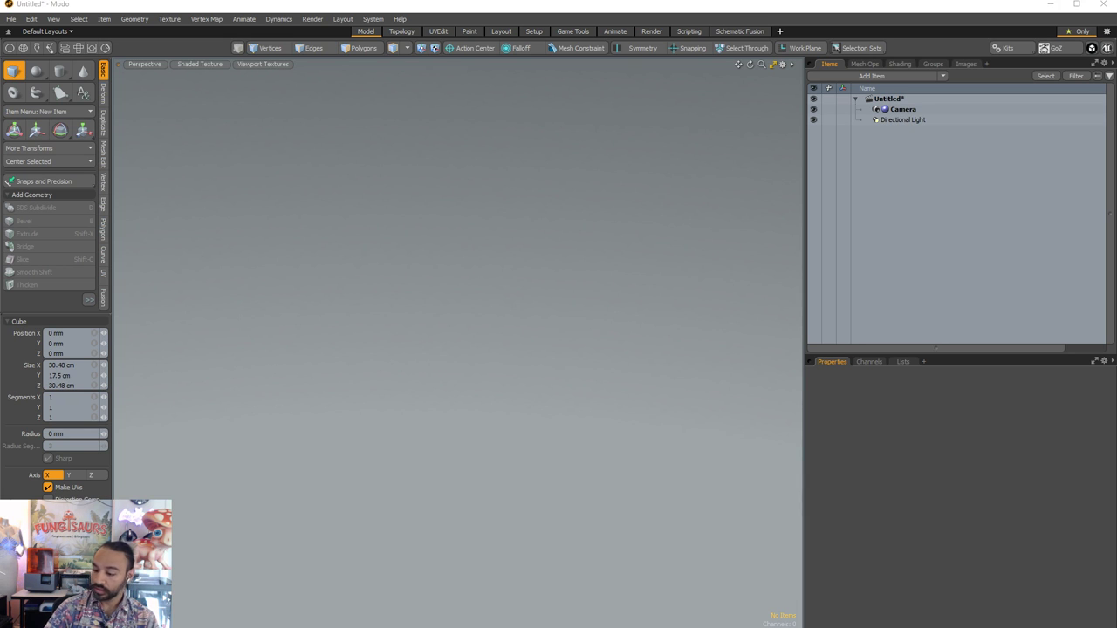
double_click(61, 375)
text(2')
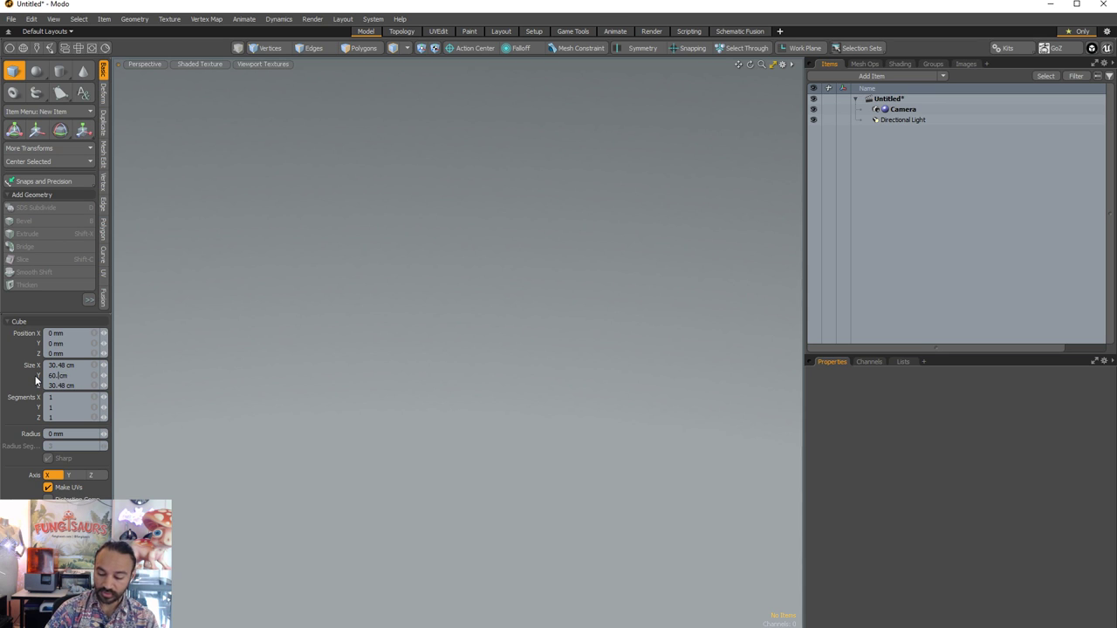
key(Return)
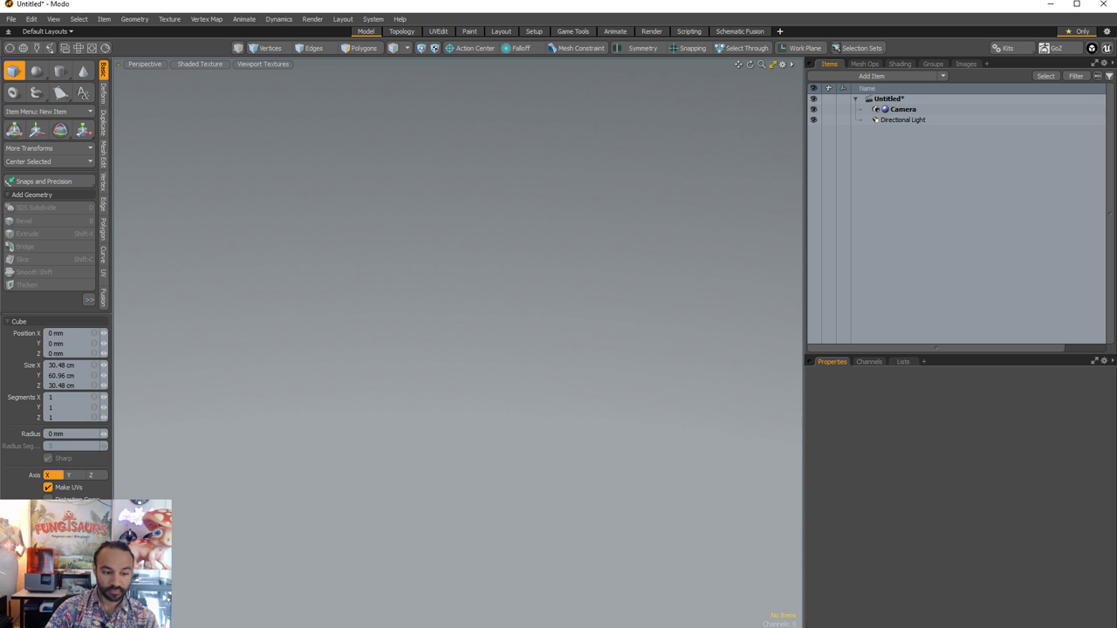
- Add a new Mesh item to the scene, create the 30.48 × 60.96 × 30.48 cm cube in it, and drop the Cube tool
click(902, 109)
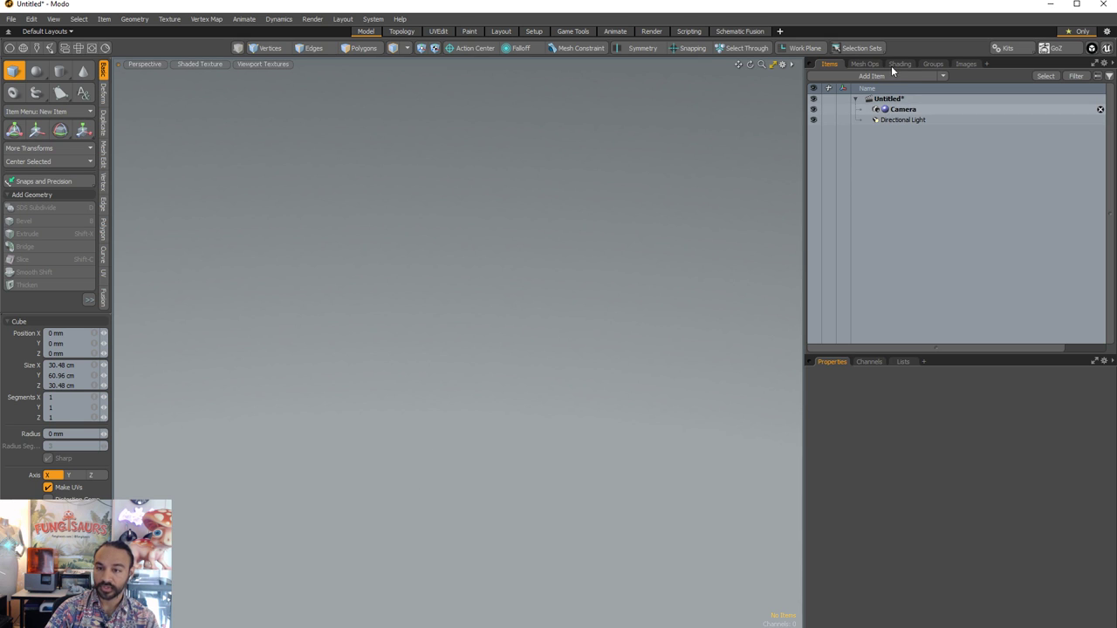
click(872, 76)
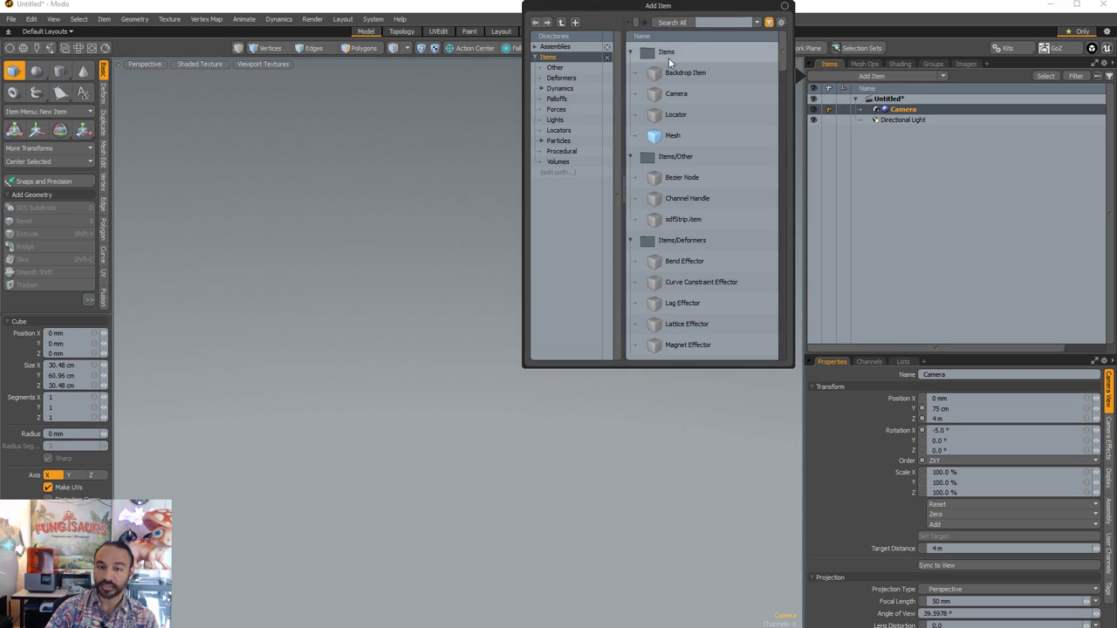
click(672, 136)
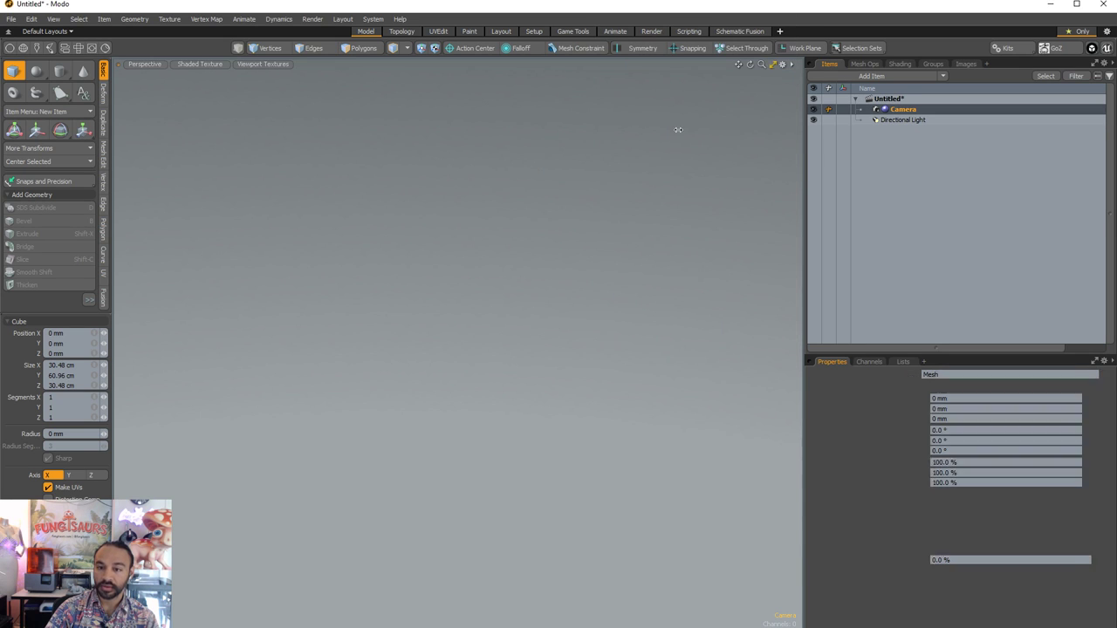
double_click(674, 136)
key(Return)
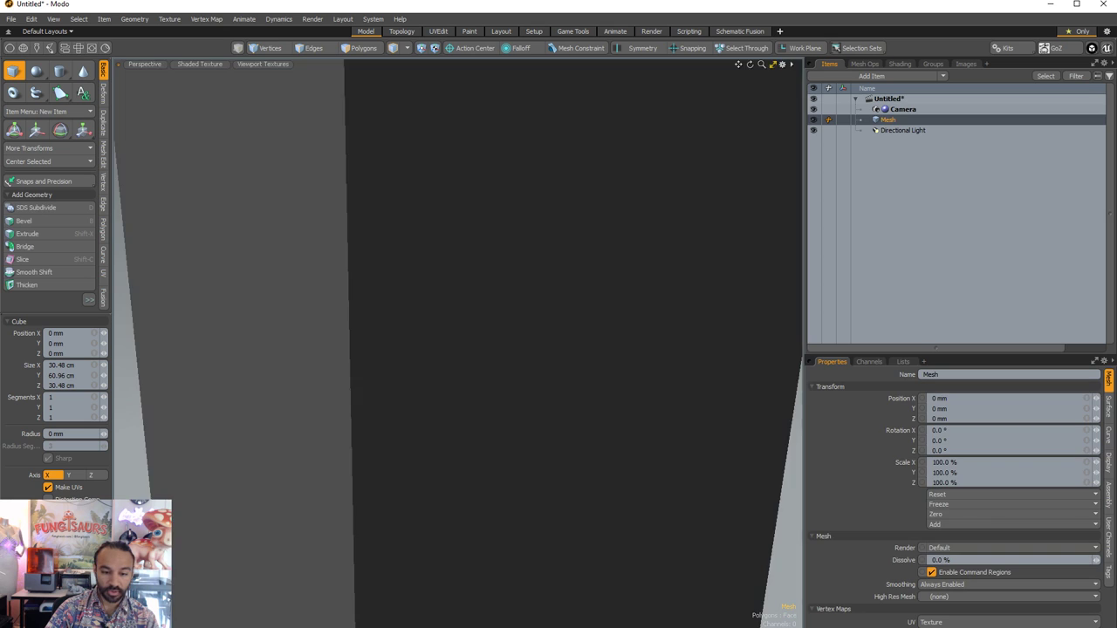
scroll(453, 507, down, 10)
scroll(448, 533, up, 6)
scroll(445, 536, down, 2)
right_drag(444, 536, 471, 513)
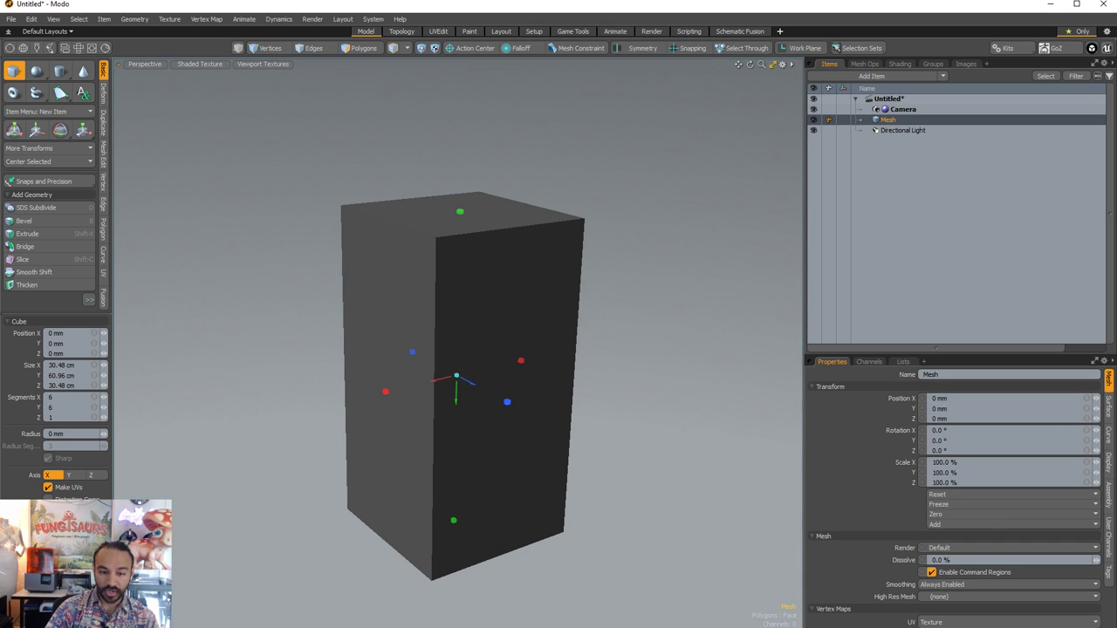
key(space)
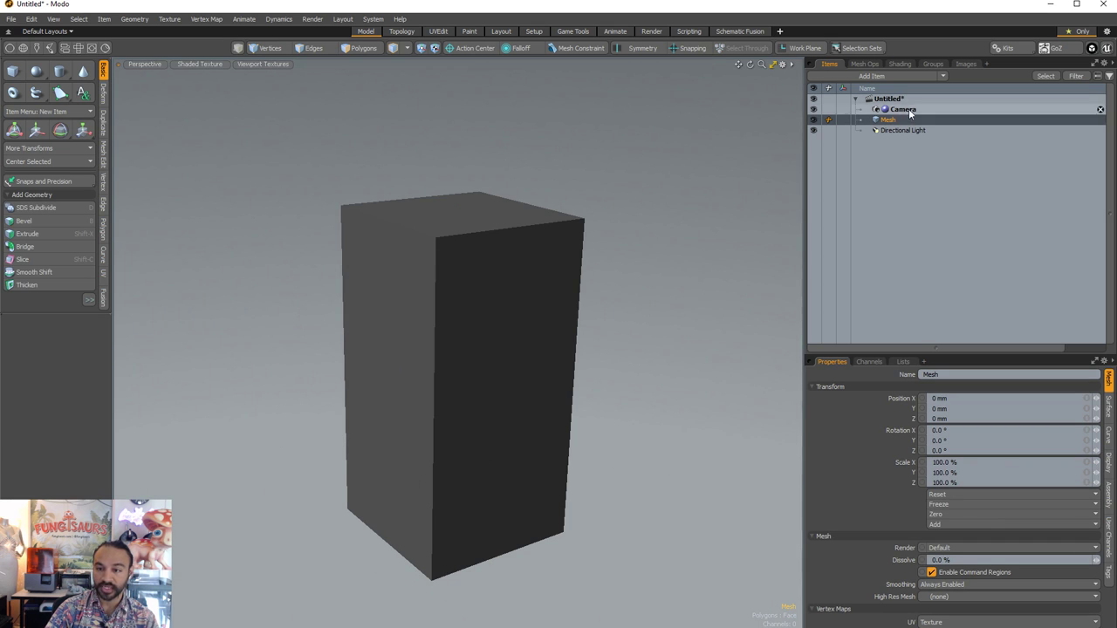
- Export the selected mesh layer as a Wavefront OBJ named Raise3DBuildVolume1 in the Fungisaurs_Base folder
right_click(885, 120)
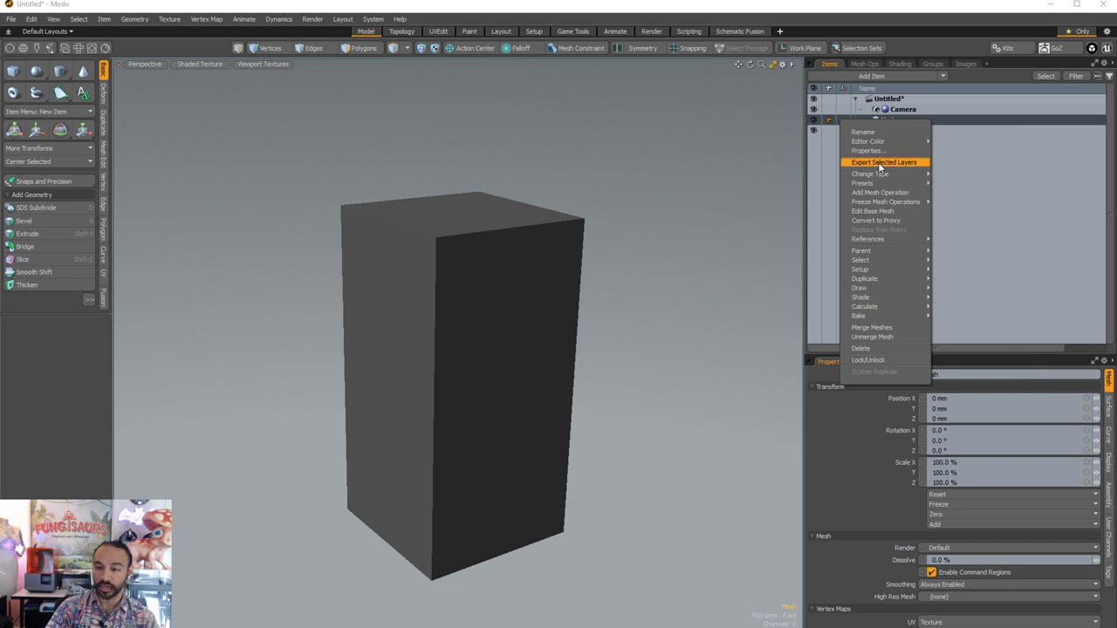
click(880, 162)
click(941, 429)
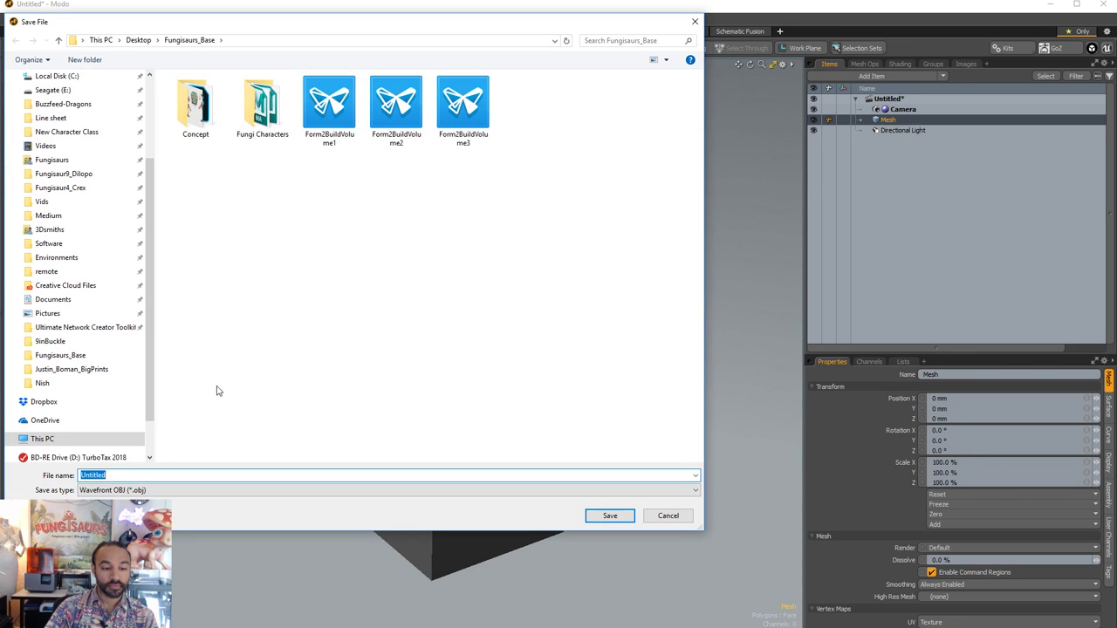
click(329, 109)
click(131, 475)
drag(102, 475, 4, 471)
text(Raise3DBuildVolume1)
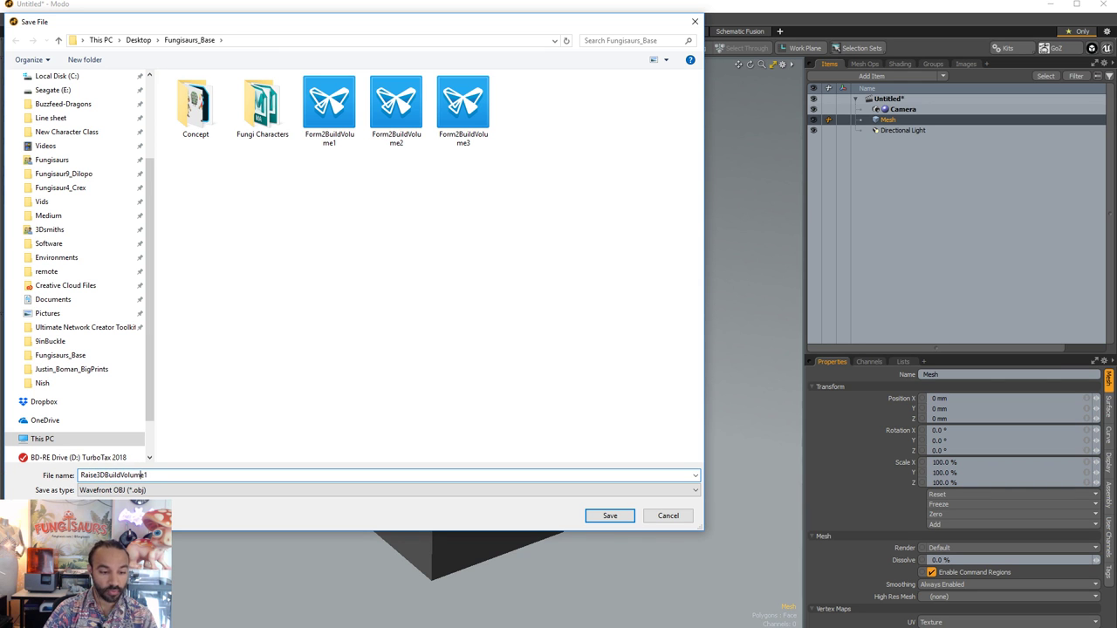
key(Return)
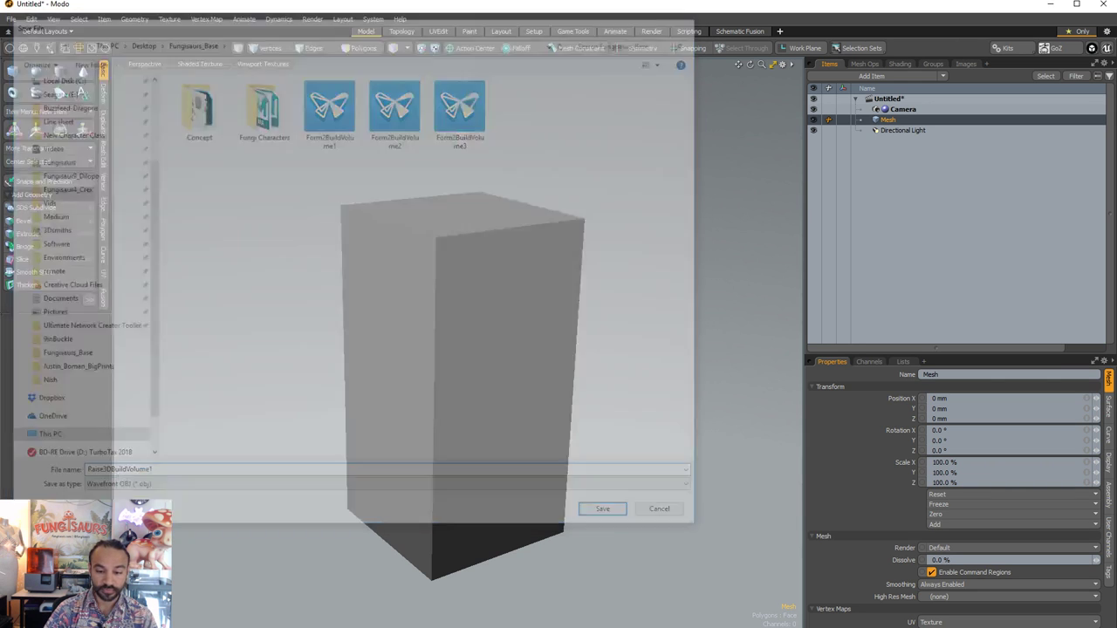
- Switch to ideaMaker and delete the Form2BuildVolume1 model from the build plate
click(1051, 7)
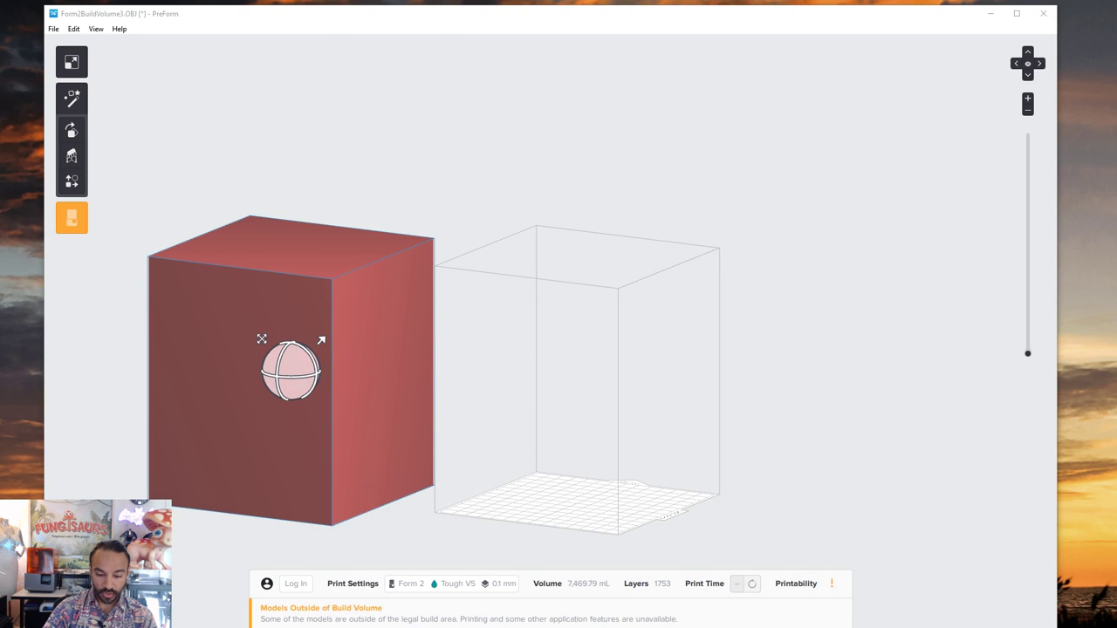
key(alt+Tab)
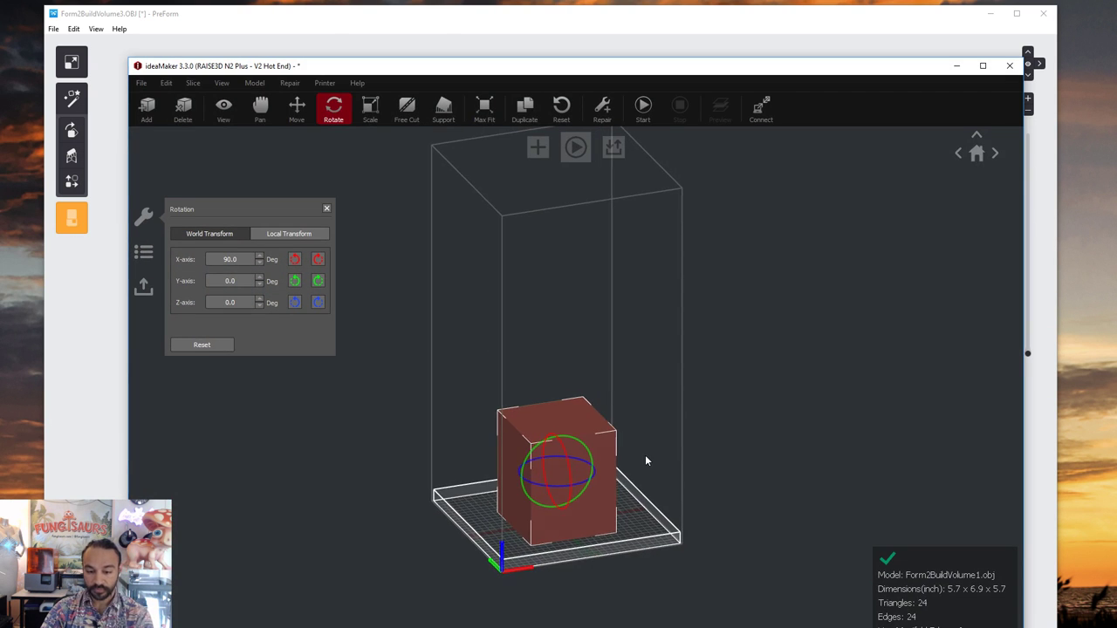
key(Delete)
- Import the Raise3DBuildVolume1 model from the Fungisaurs_Base folder into ideaMaker
click(140, 83)
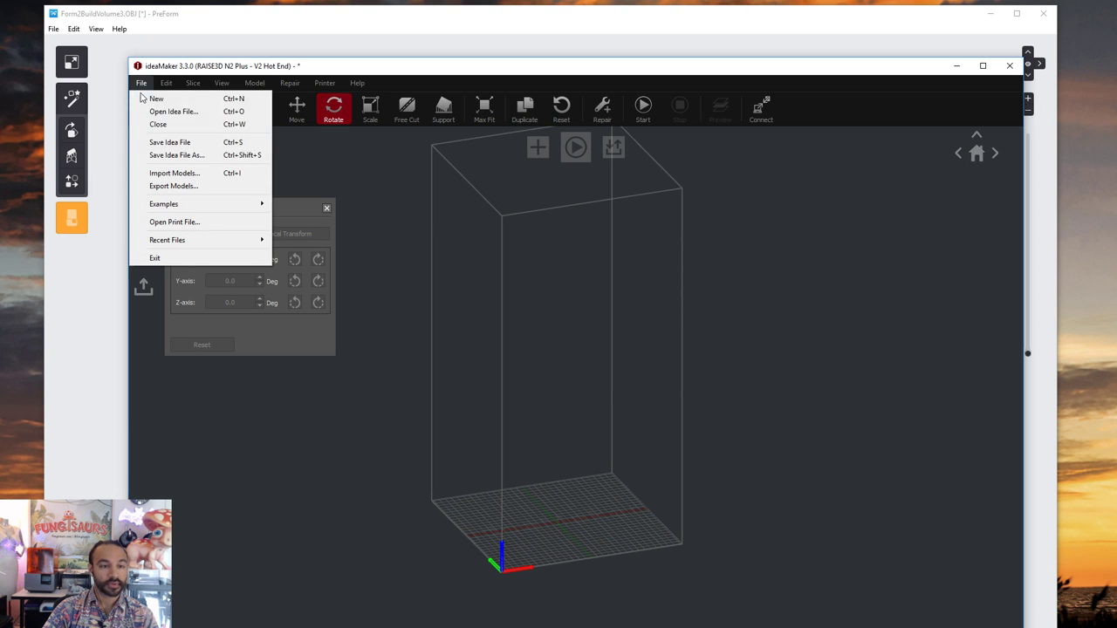
click(174, 173)
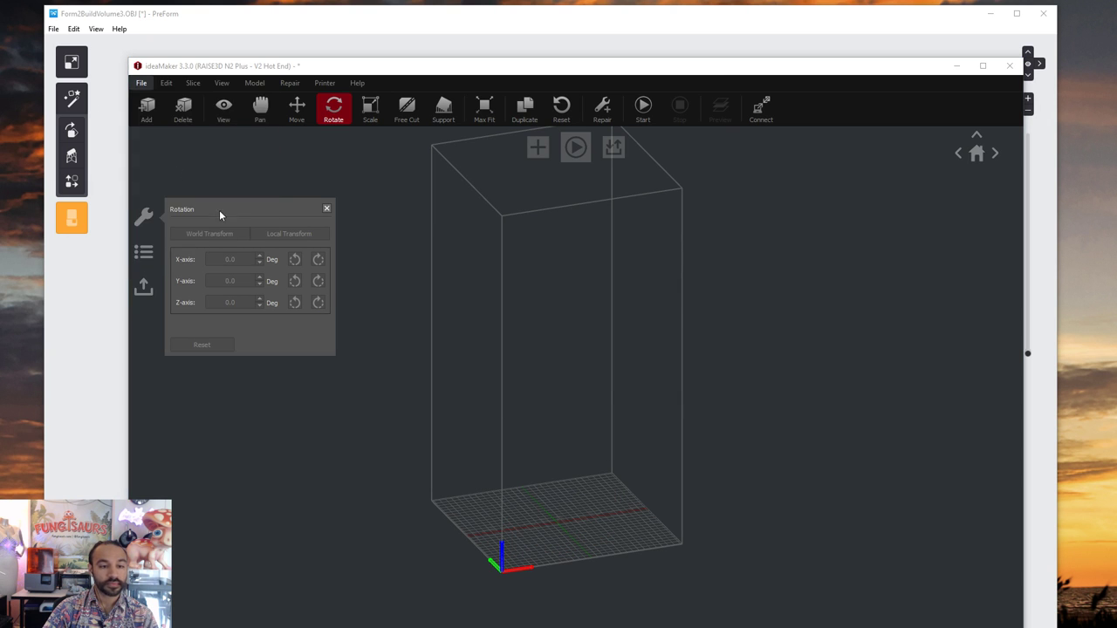
click(449, 203)
click(691, 170)
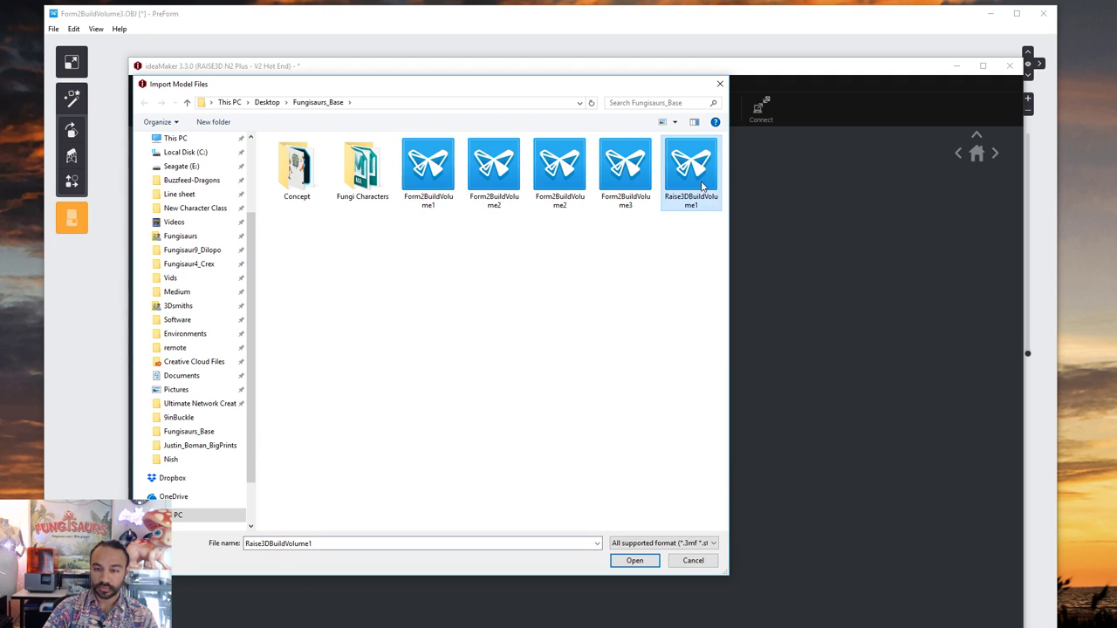
click(650, 562)
click(635, 394)
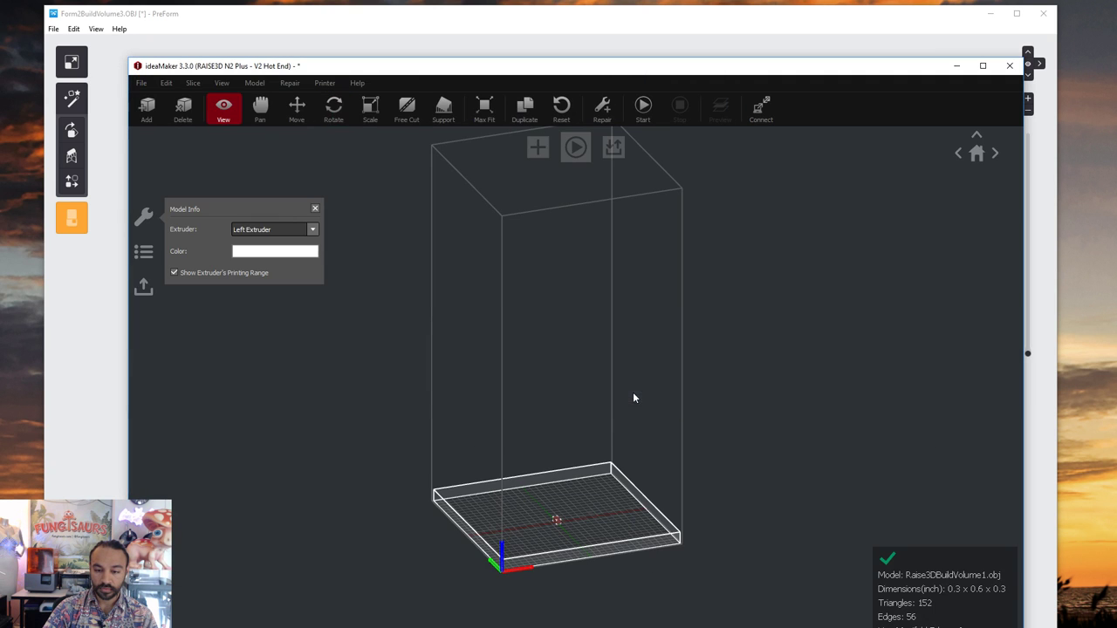
- Set the Raise3DBuildVolume1 model's world X-axis rotation to 90 degrees
drag(633, 398, 588, 534)
click(335, 116)
drag(244, 259, 147, 252)
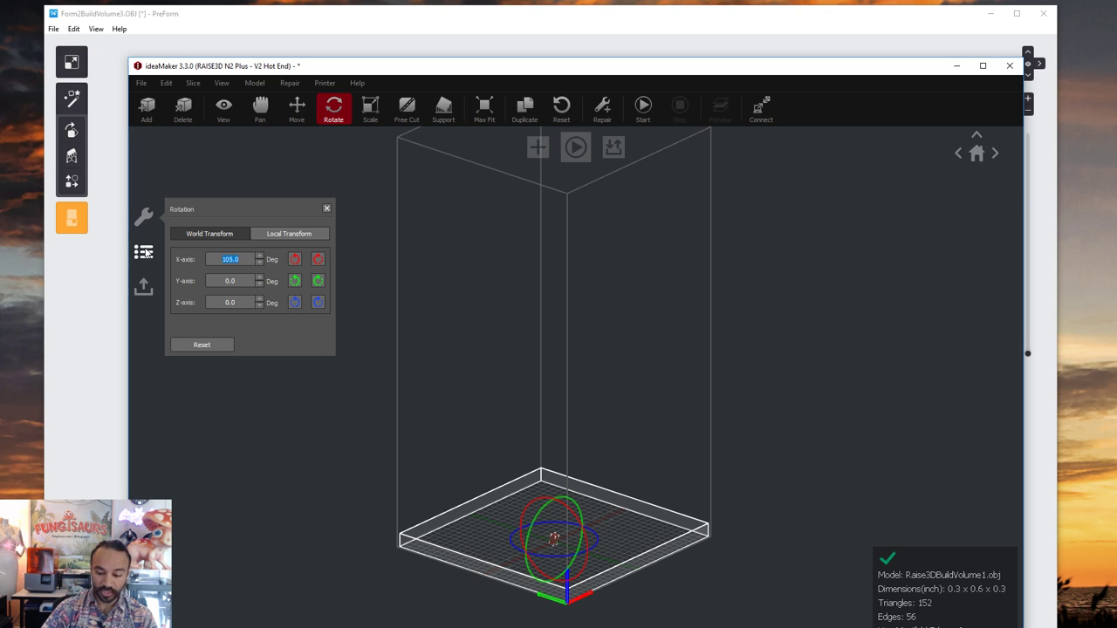
text(90)
key(Return)
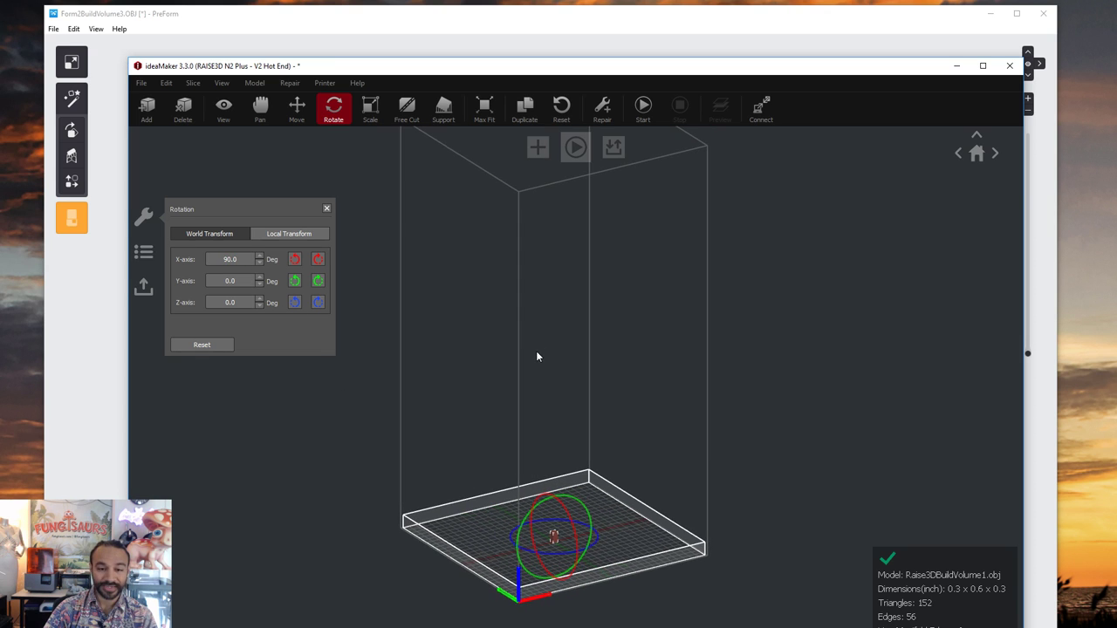
- Scale the Raise3DBuildVolume1 model to 12 inches wide, 24 inches deep and 12 inches high, without uniform scaling
click(369, 105)
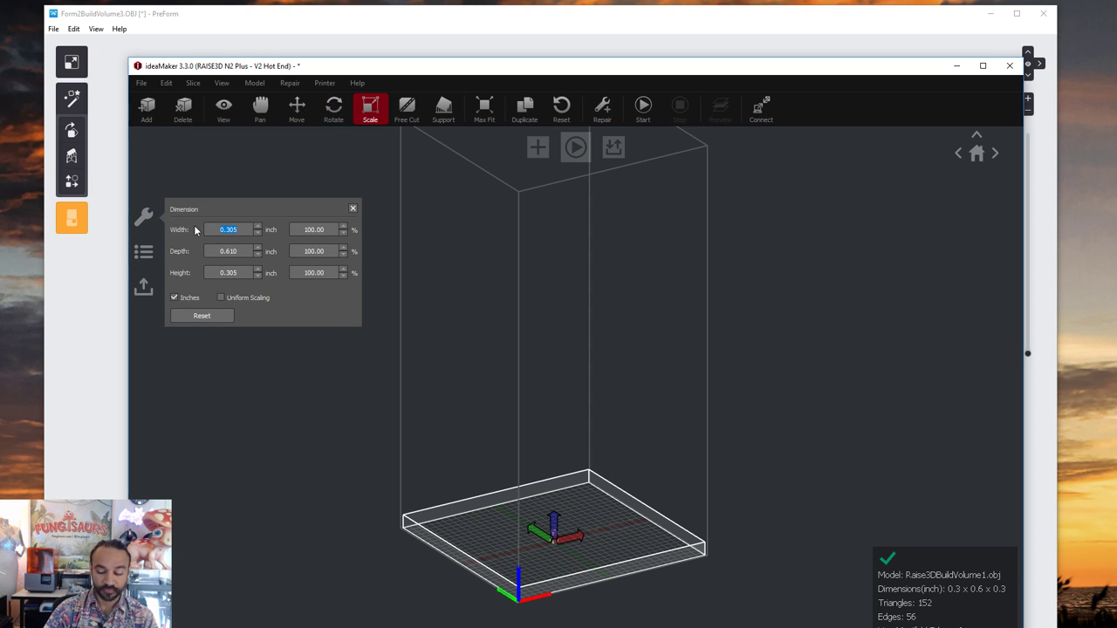
text(12)
key(Return)
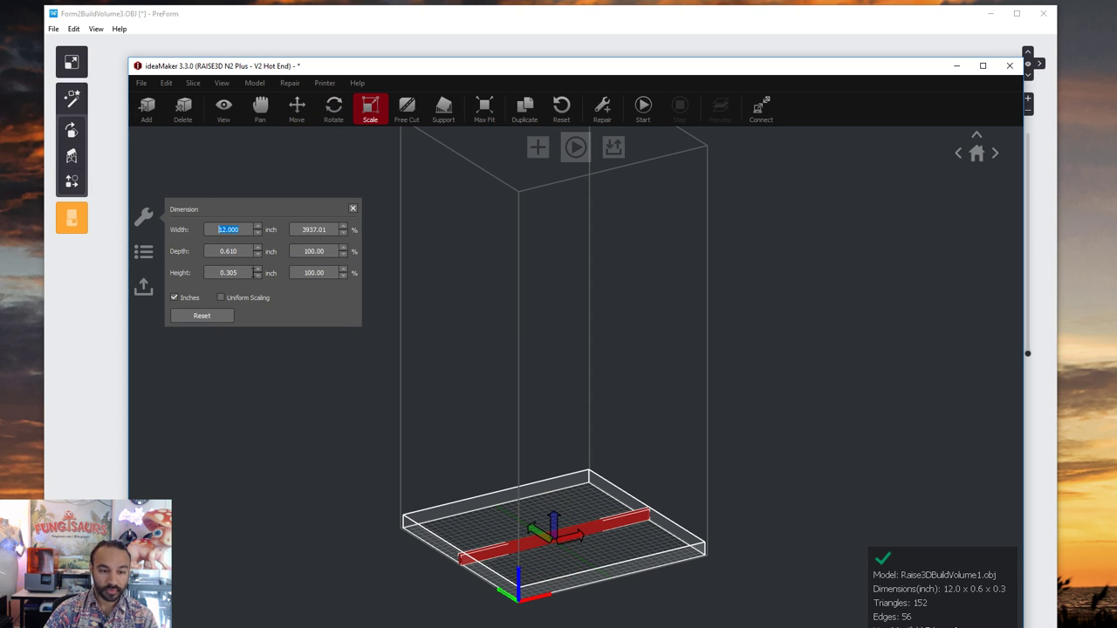
double_click(228, 272)
text(12)
key(Return)
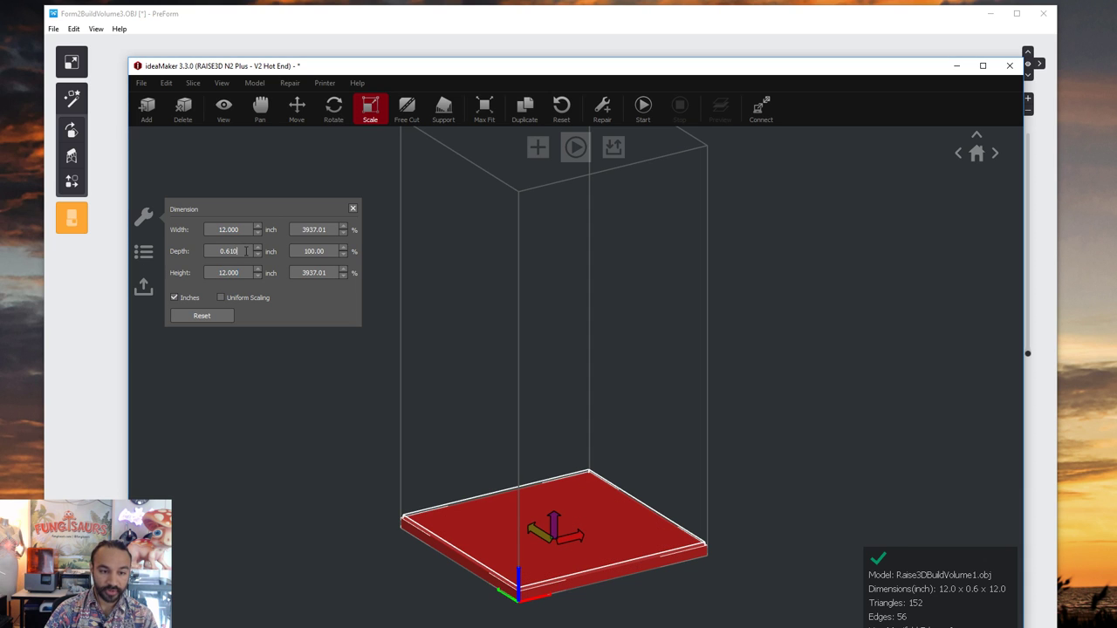
text(24)
key(Return)
drag(475, 259, 696, 455)
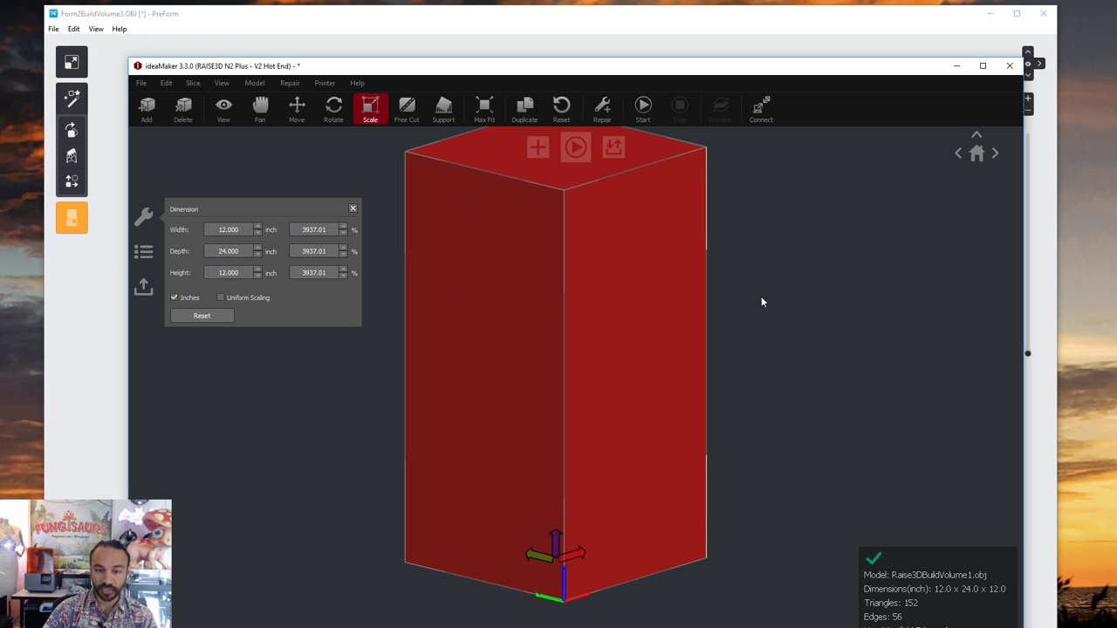
drag(718, 376, 612, 402)
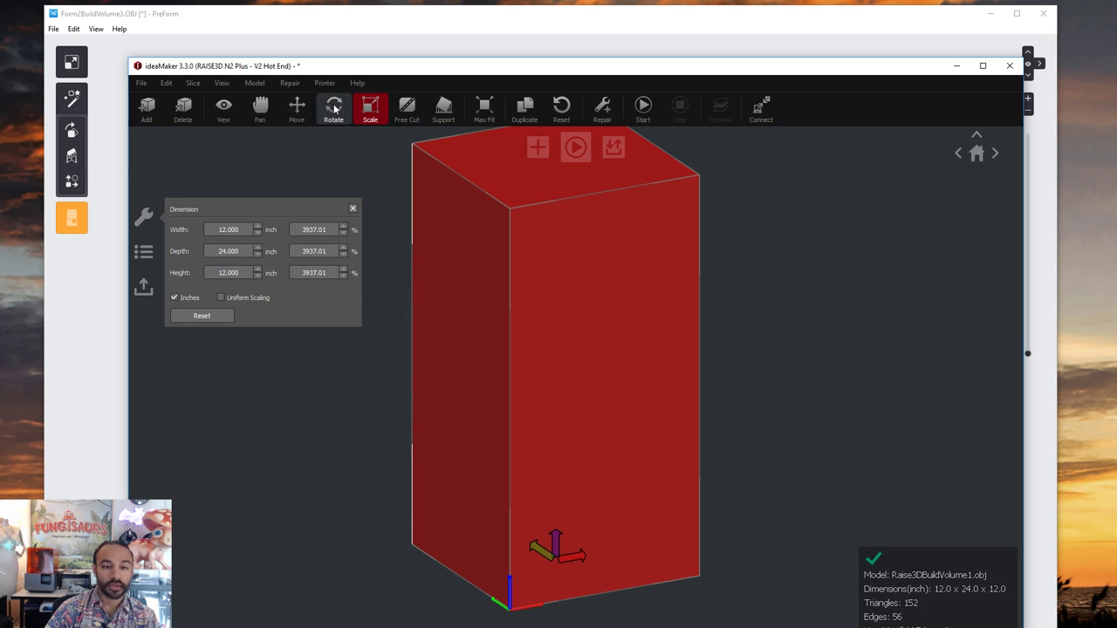
- Export the scaled model as a binary STL named Raise3DBuildVolume2 in the Fungisaurs_Base folder
click(141, 83)
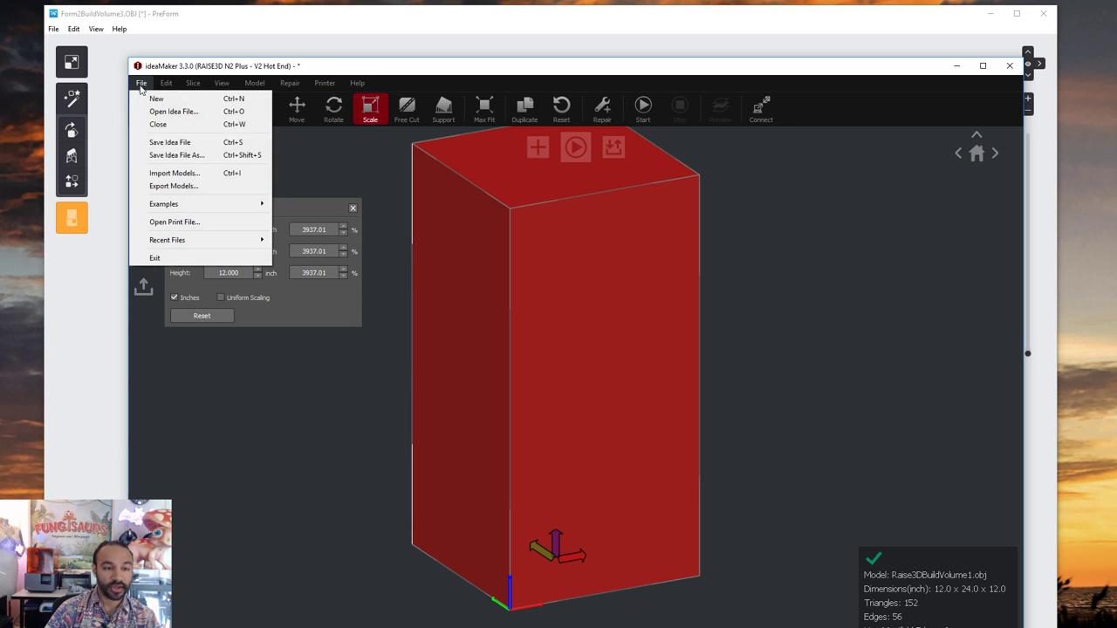
click(173, 186)
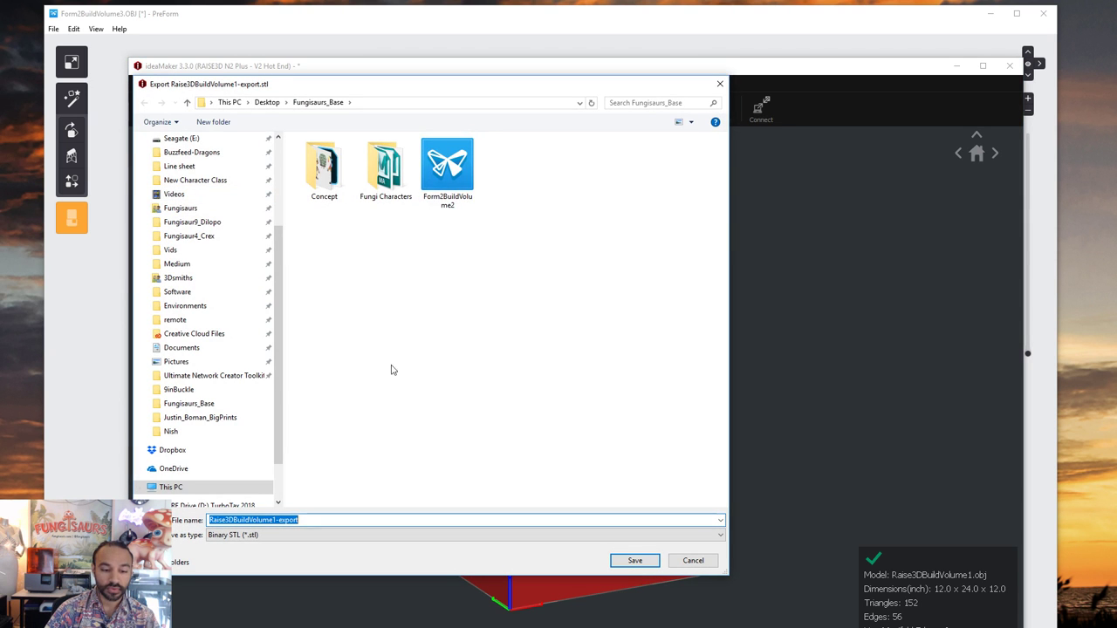
click(449, 200)
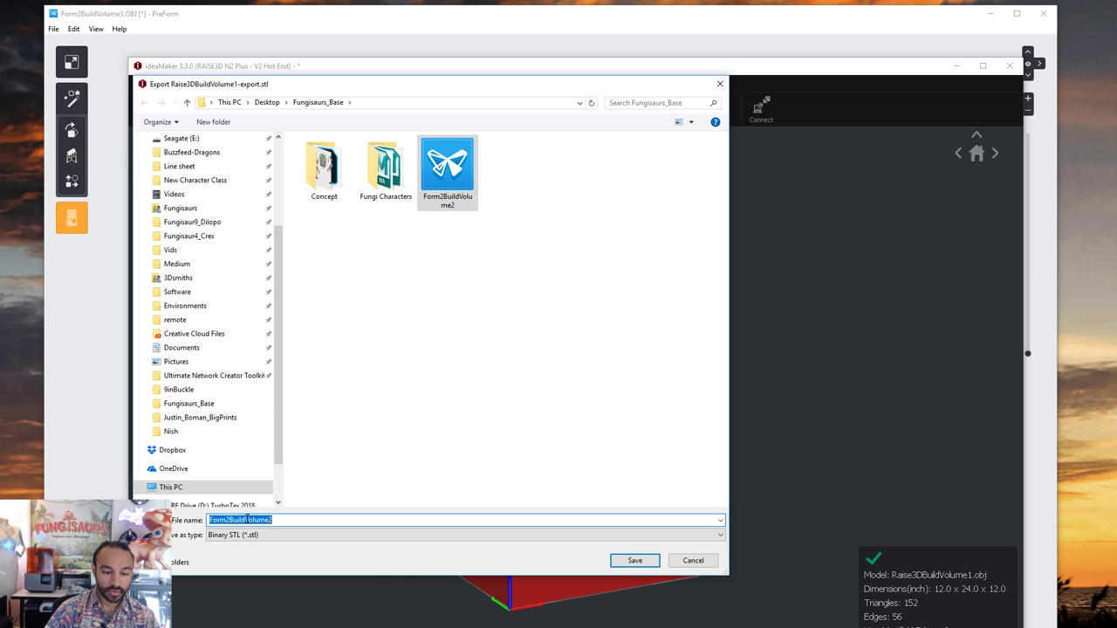
click(245, 520)
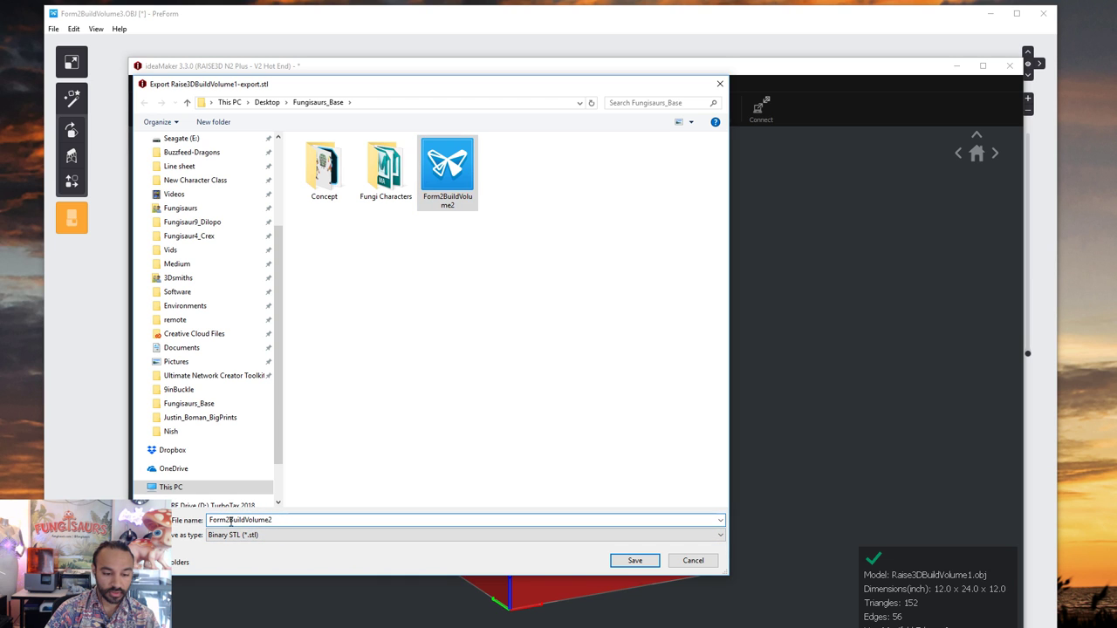
drag(230, 520, 210, 520)
text(Raise3D)
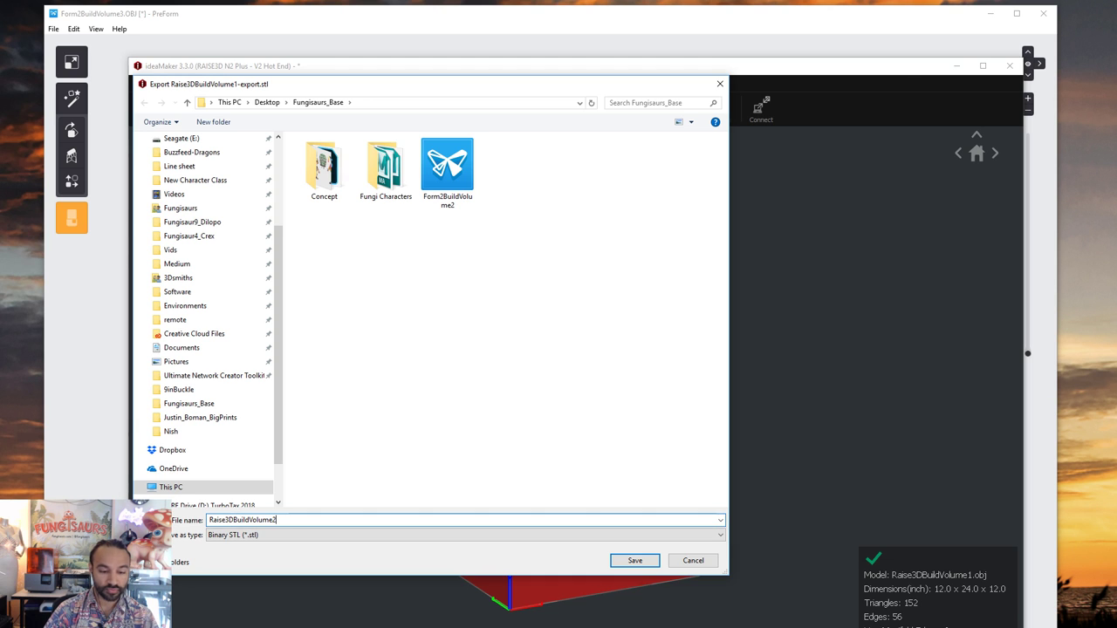
key(Return)
click(692, 382)
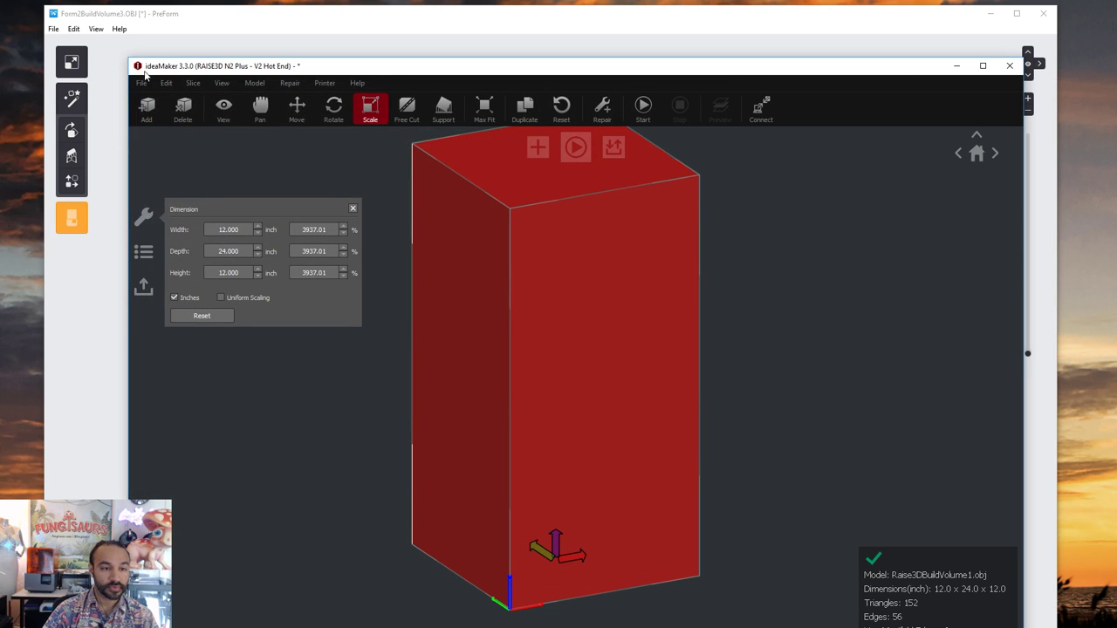
- Export the scaled model again as a Wavefront OBJ named Raise3DBuildVolume2 in the Fungisaurs_Base folder
click(142, 83)
click(179, 183)
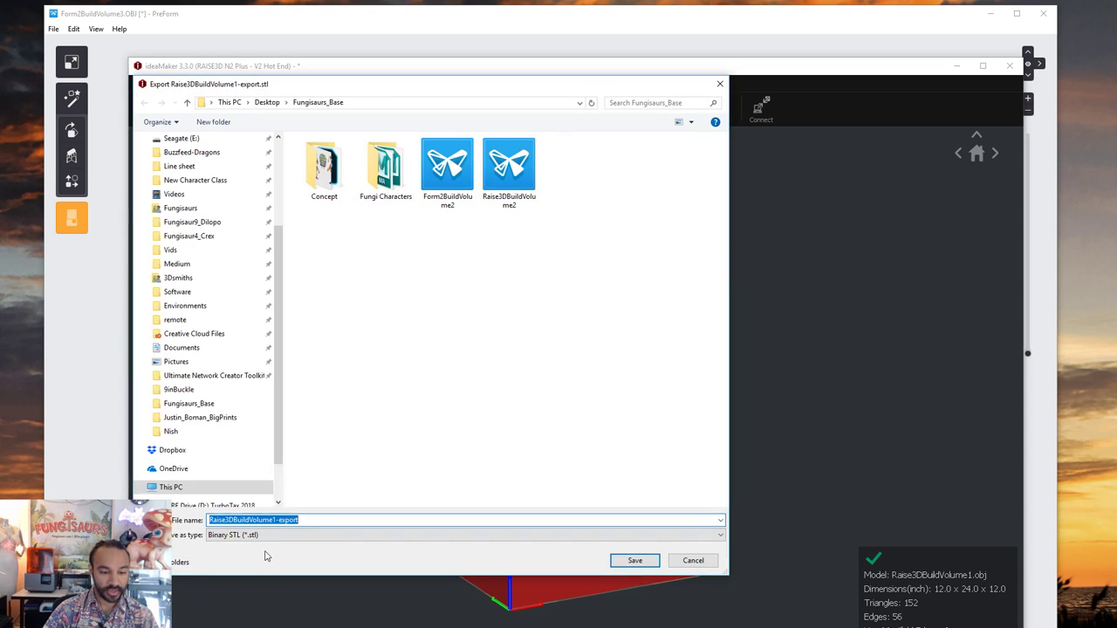
click(262, 535)
click(262, 566)
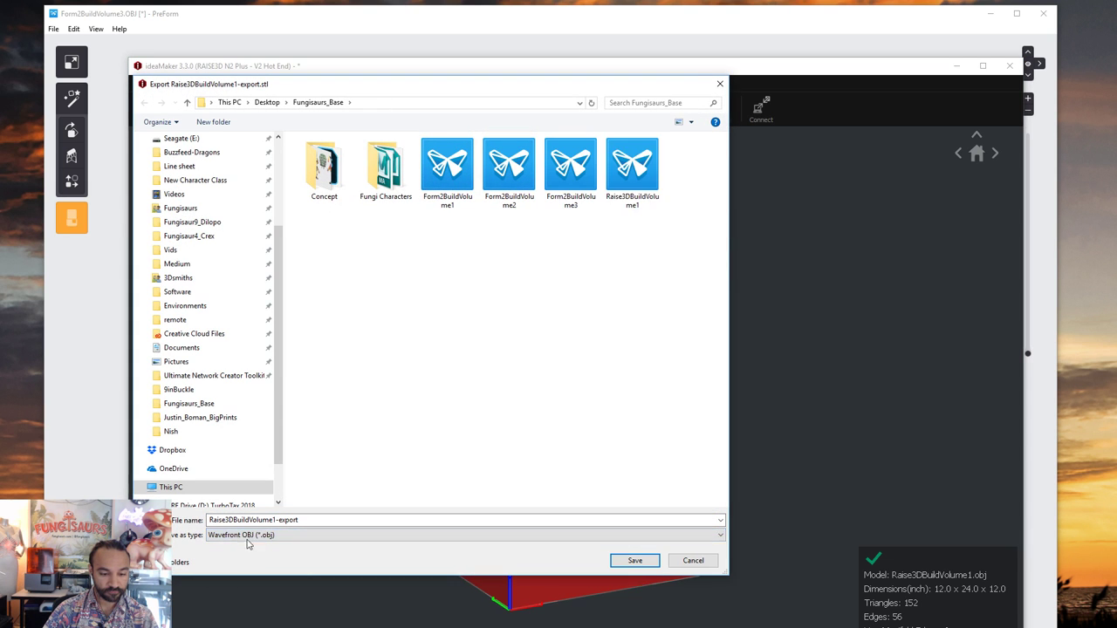
click(279, 521)
drag(272, 521, 381, 521)
text(2)
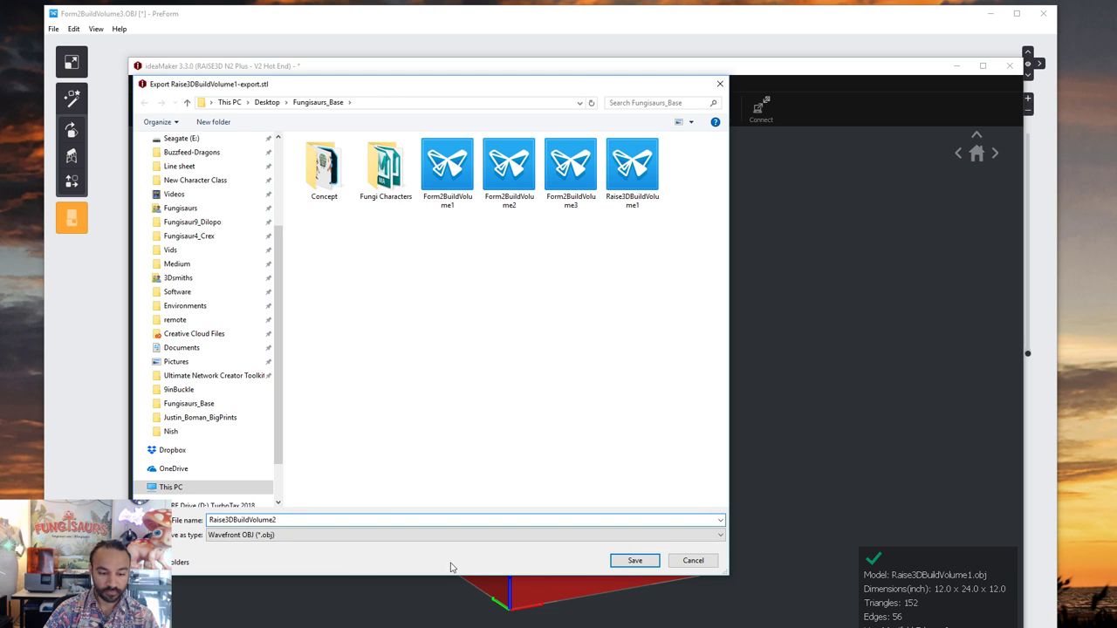
click(635, 561)
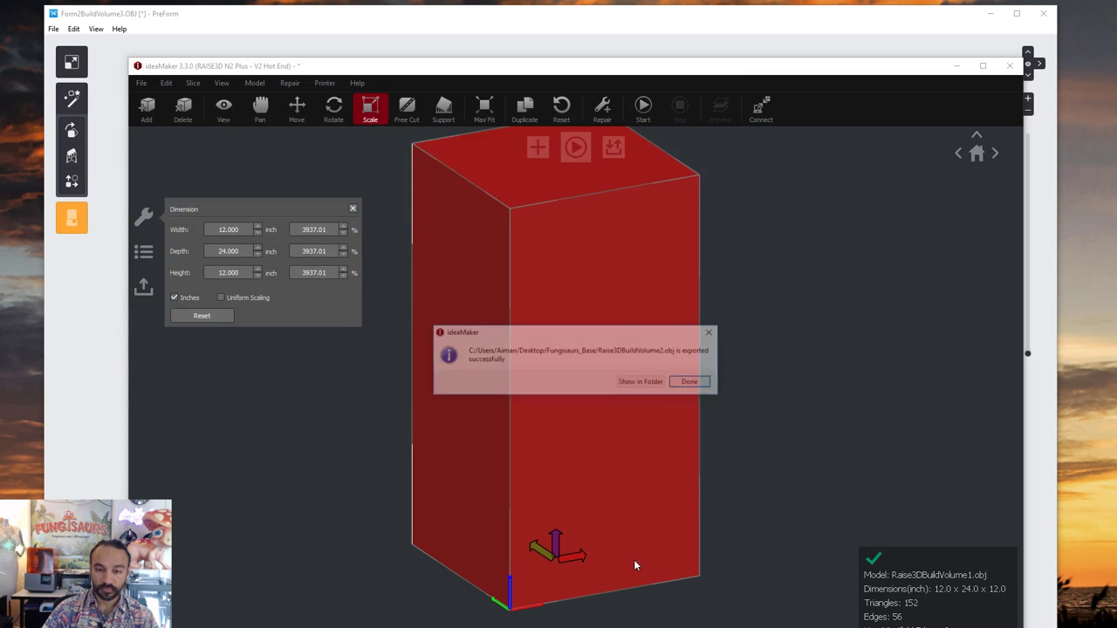
click(693, 384)
- Switch to ZBrush, make SimpleBrush the active tool, and import Raise3DBuildVolume2 from the Fungisaurs_Base folder
key(alt+Tab)
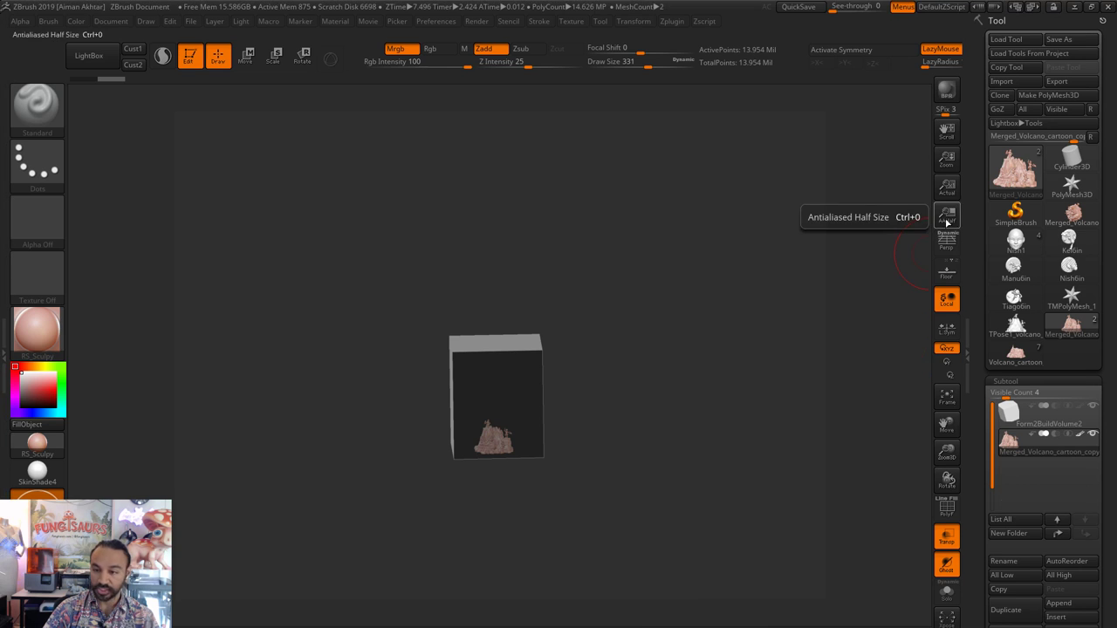
click(1016, 213)
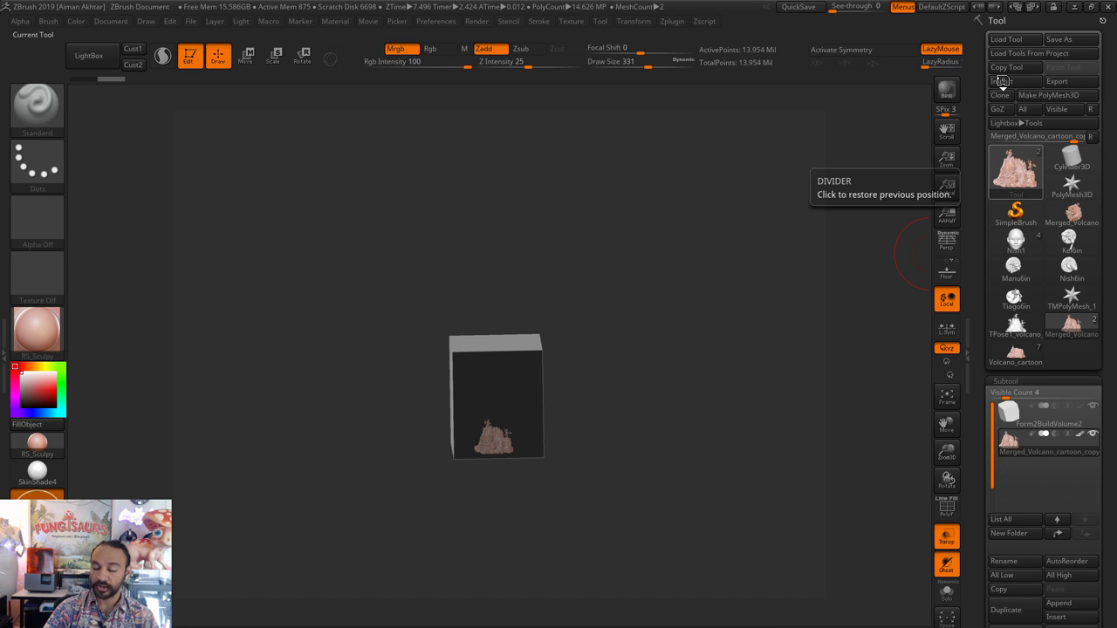
click(1004, 83)
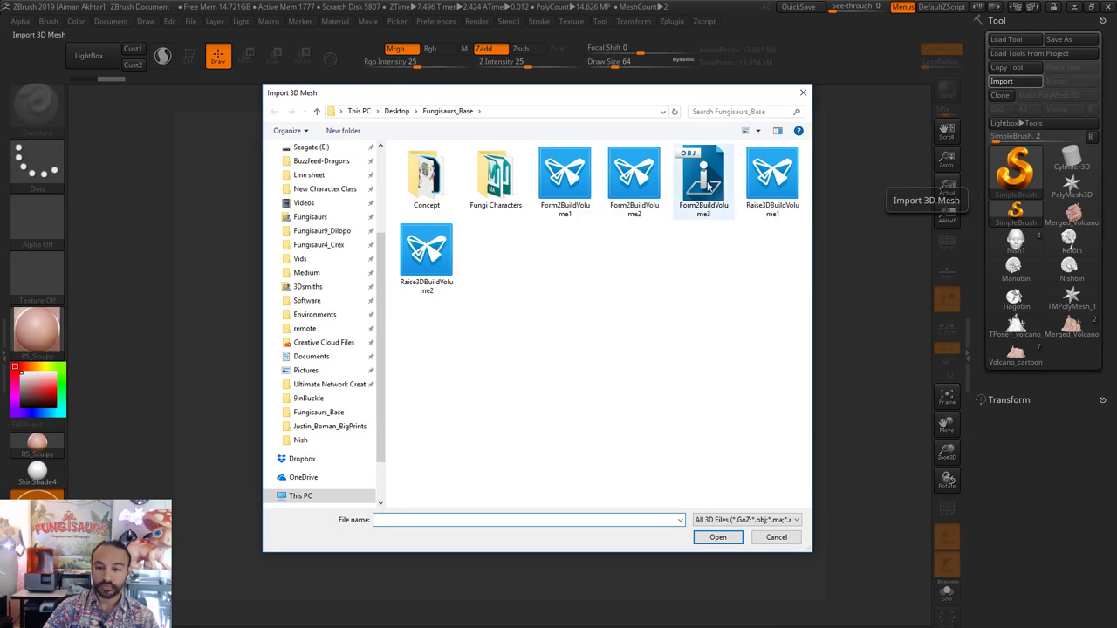
click(772, 179)
click(426, 253)
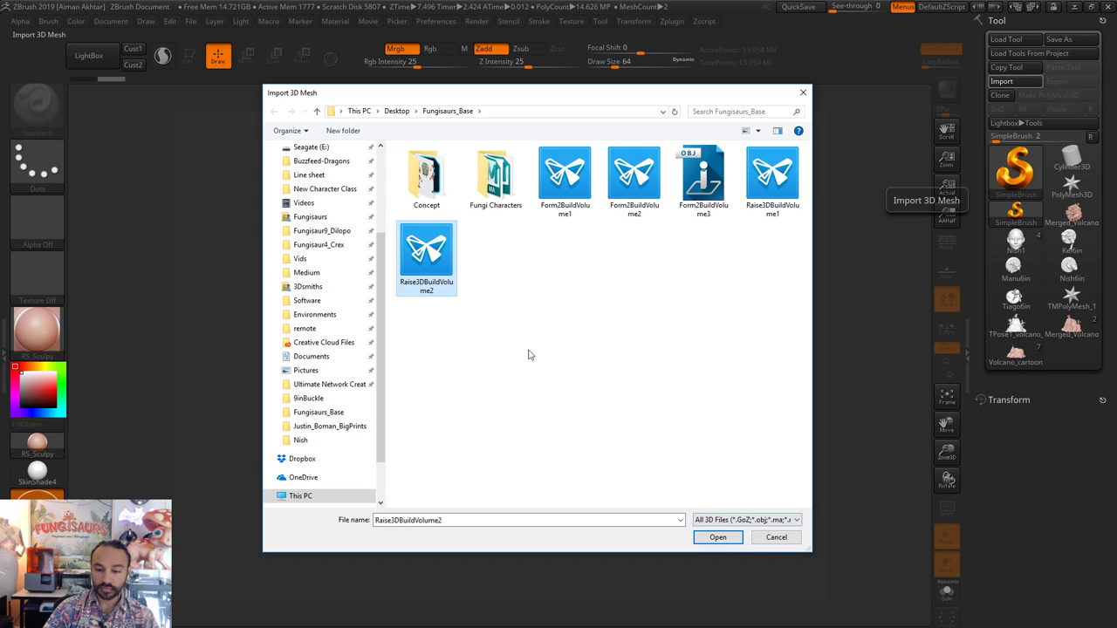
click(717, 538)
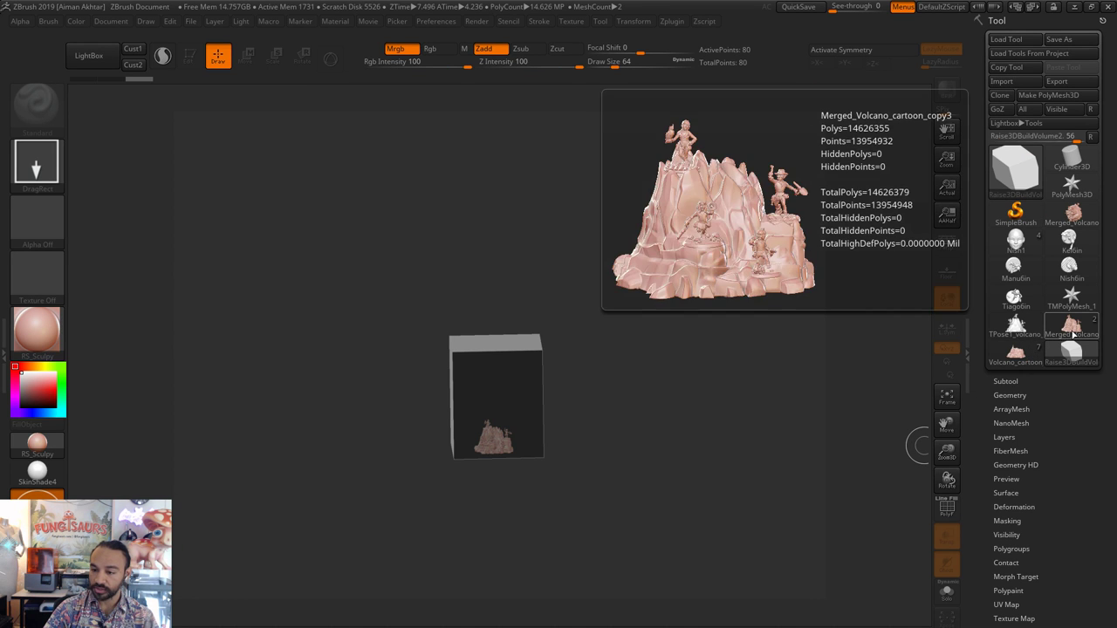
- Return to the Merged_Volcano tool with the Form 2 volume, clear the canvas, and redraw the tool in Edit mode
click(1064, 340)
click(1038, 384)
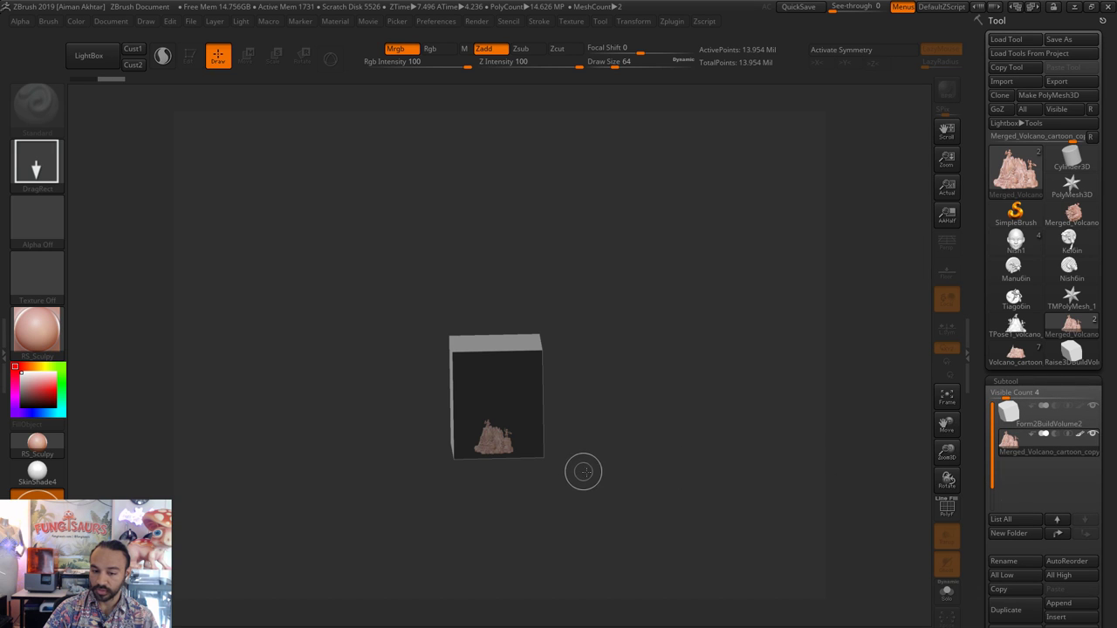
drag(604, 451, 678, 506)
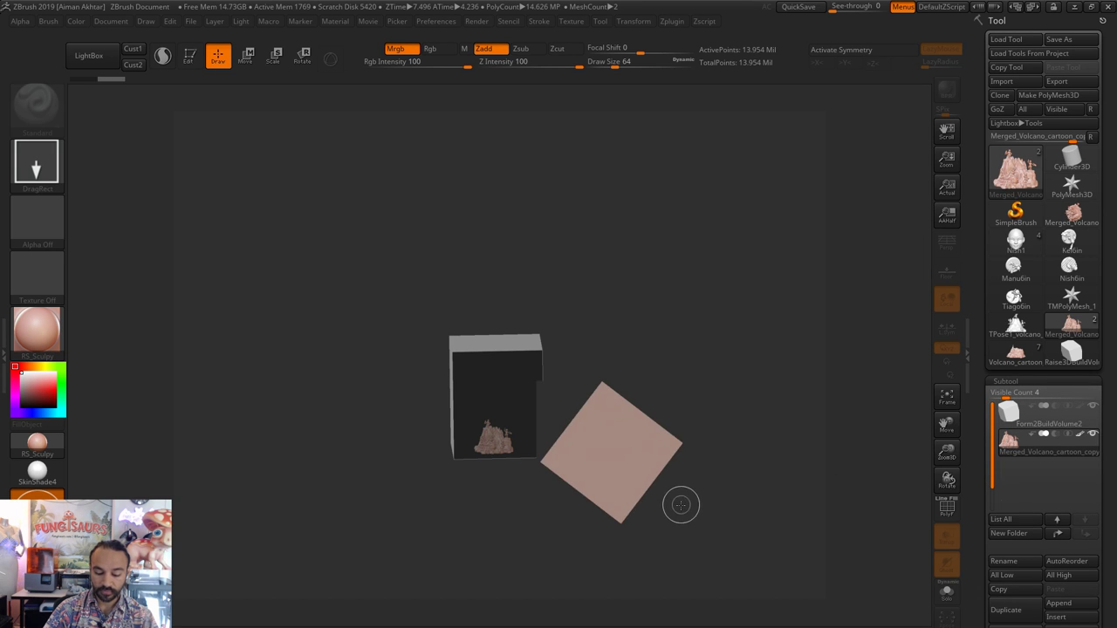
key(ctrl+n)
drag(509, 402, 524, 487)
click(188, 51)
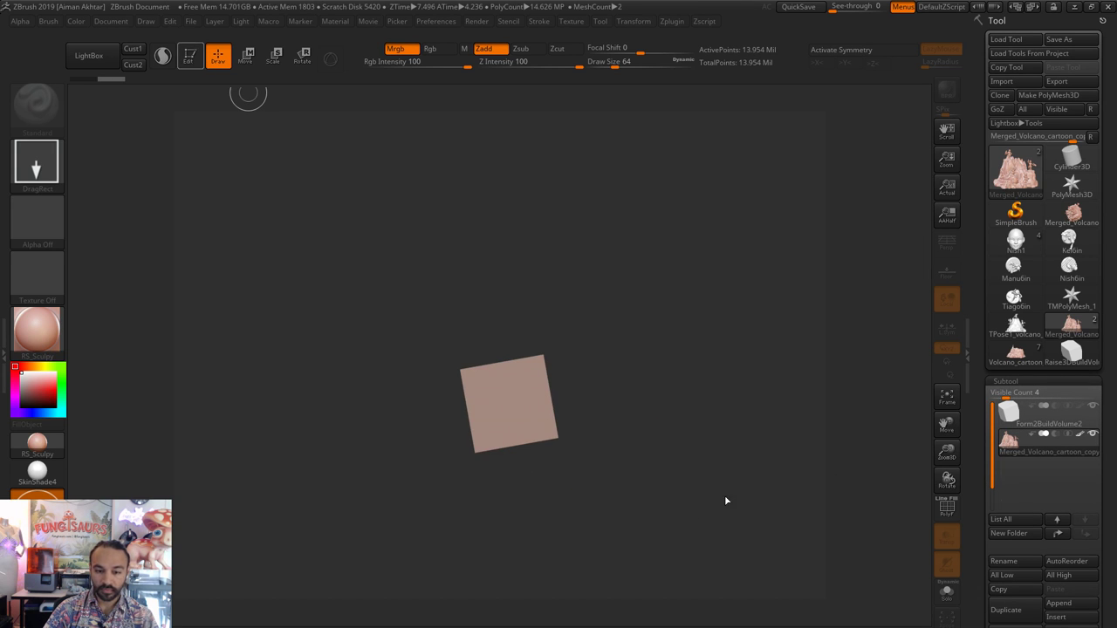
mouse_move(702, 491)
alt+mouse_down()
mouse_move(721, 523)
mouse_move(654, 406)
alt+mouse_up()
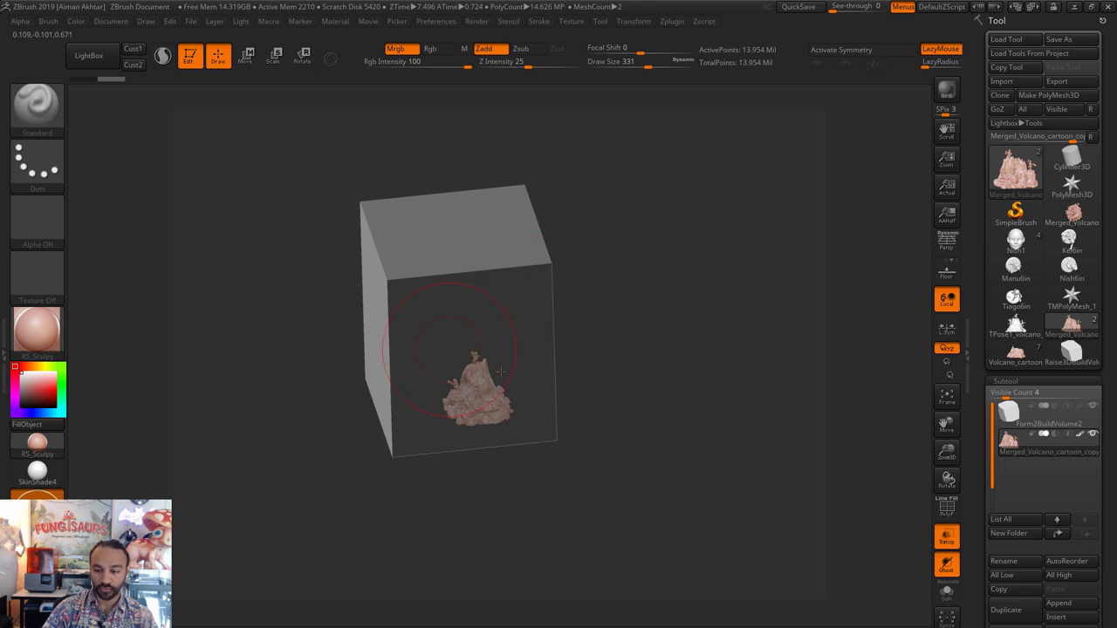
- Append the imported Raise3D build volume to the Merged_Volcano tool as a subtool
click(1058, 603)
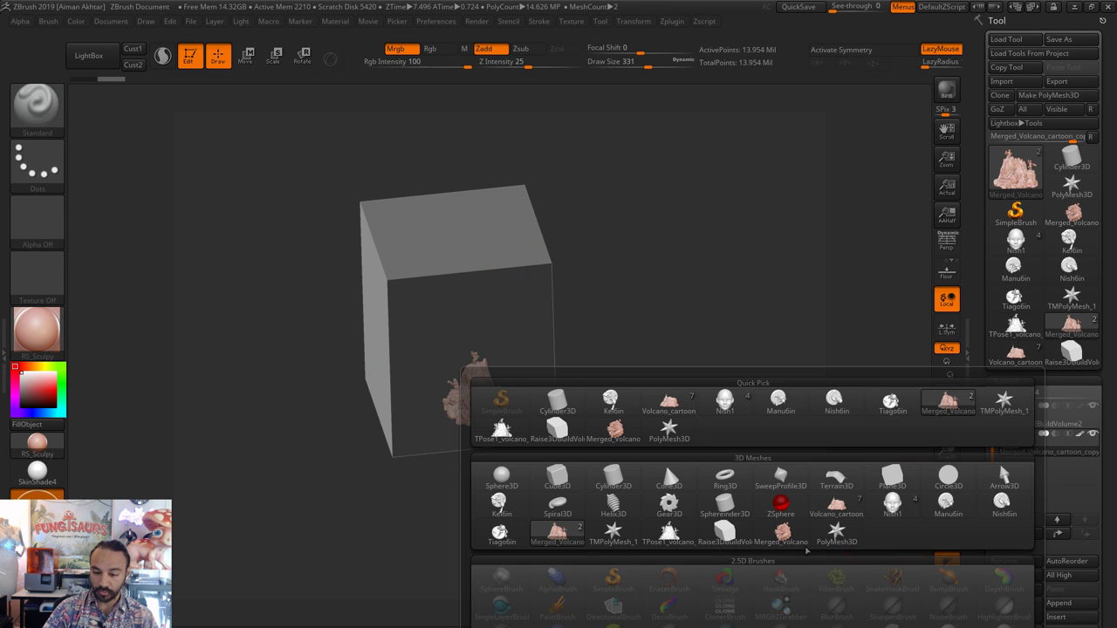
click(740, 538)
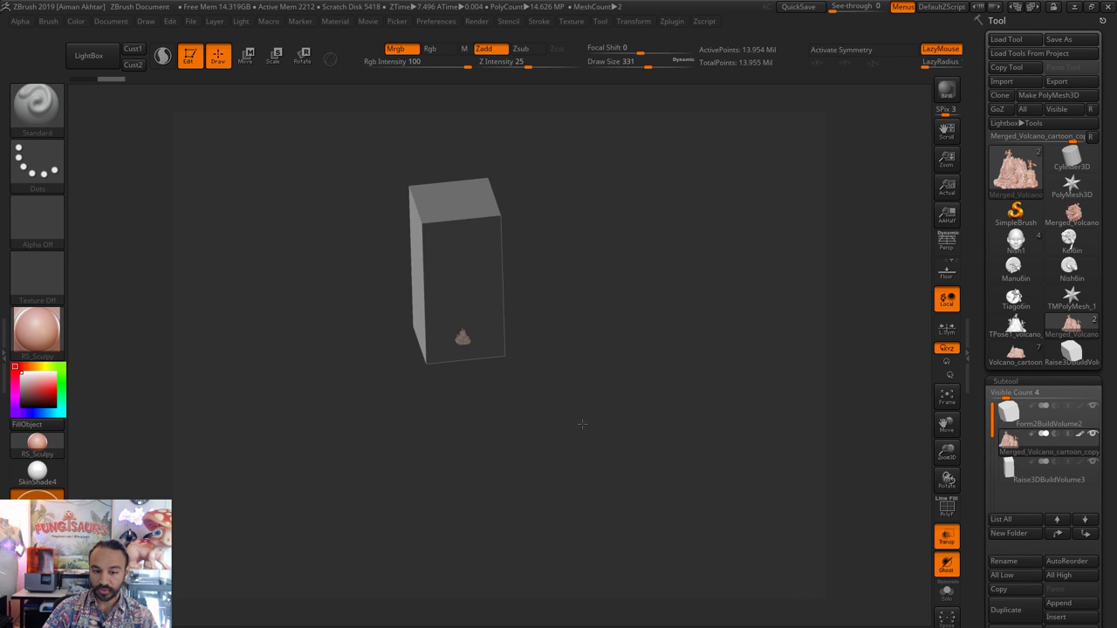
shift+drag(589, 383, 670, 431)
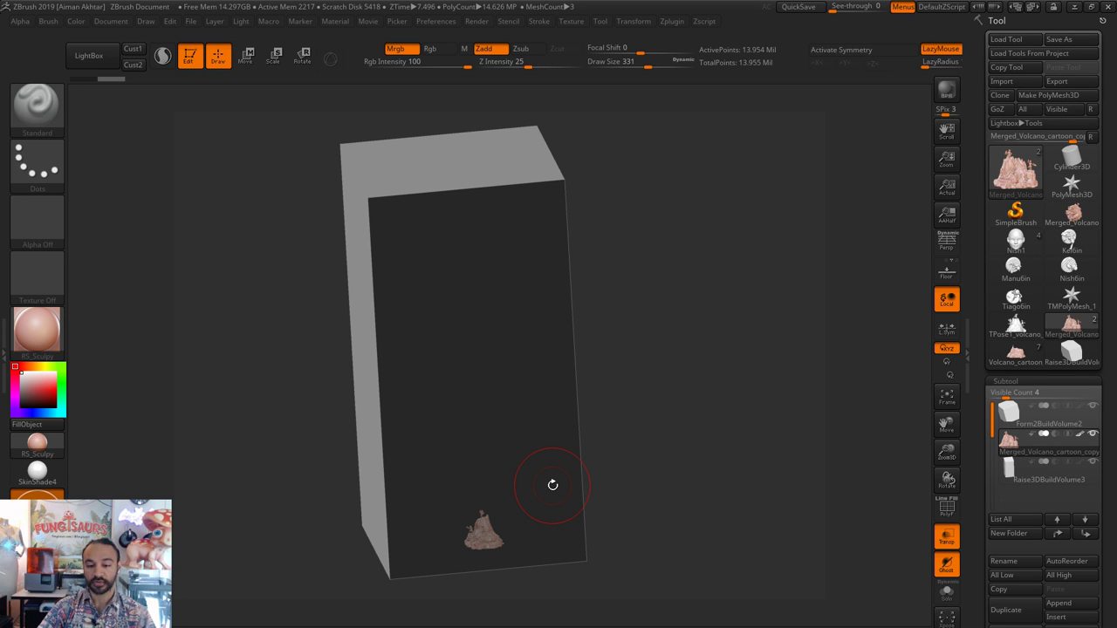
drag(677, 476, 690, 463)
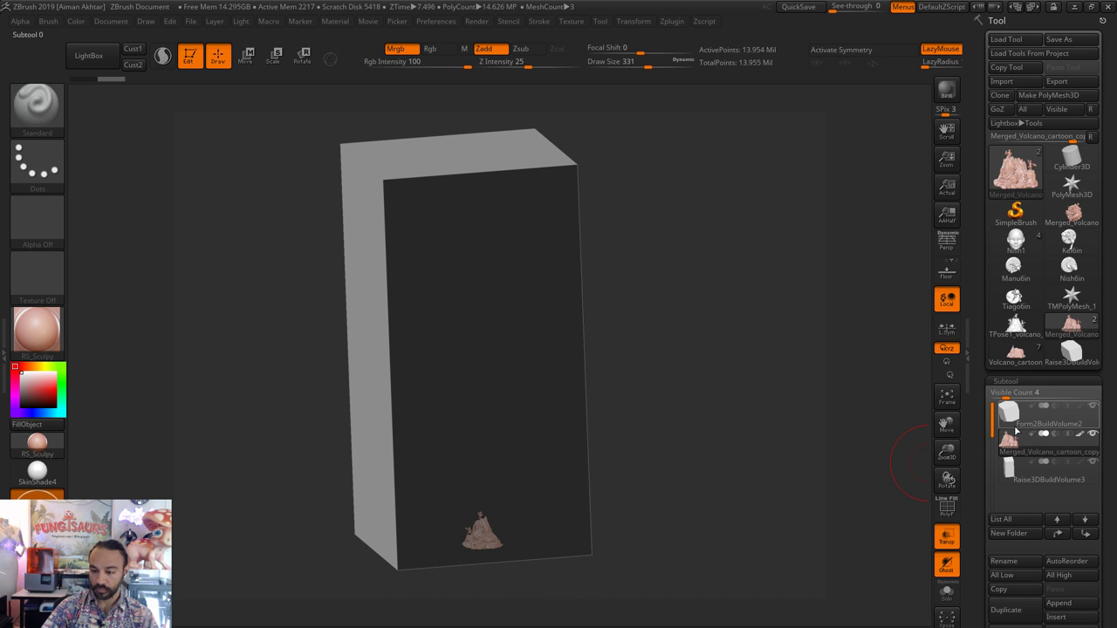
- Select the Raise3D build volume subtool and move it up in the list above the merged volcano
click(1016, 472)
click(1053, 535)
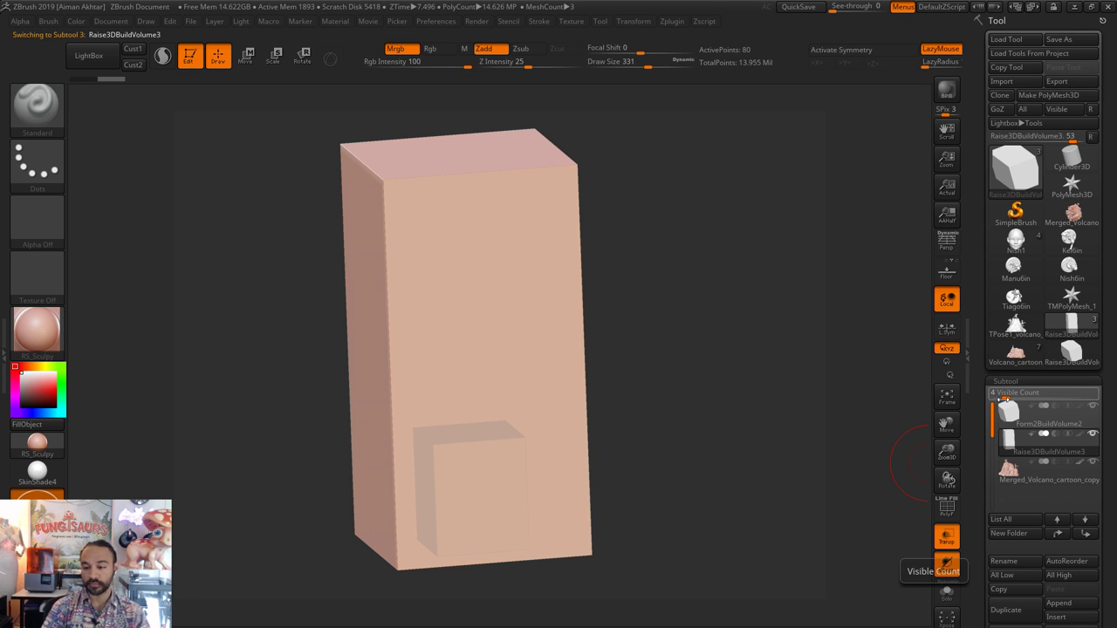
mouse_move(1007, 471)
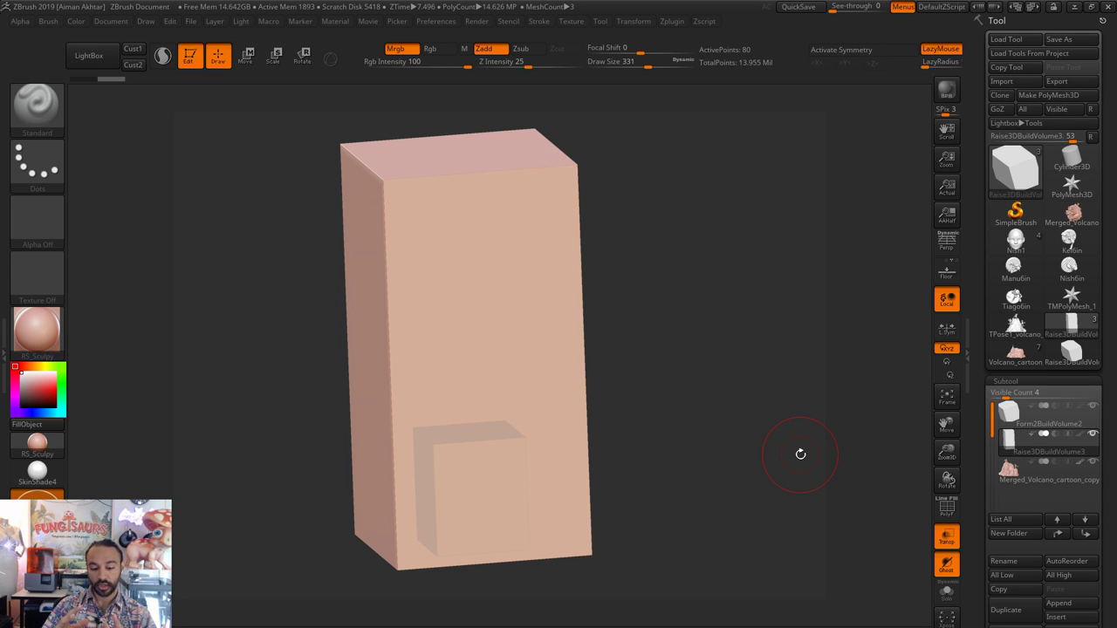
click(674, 21)
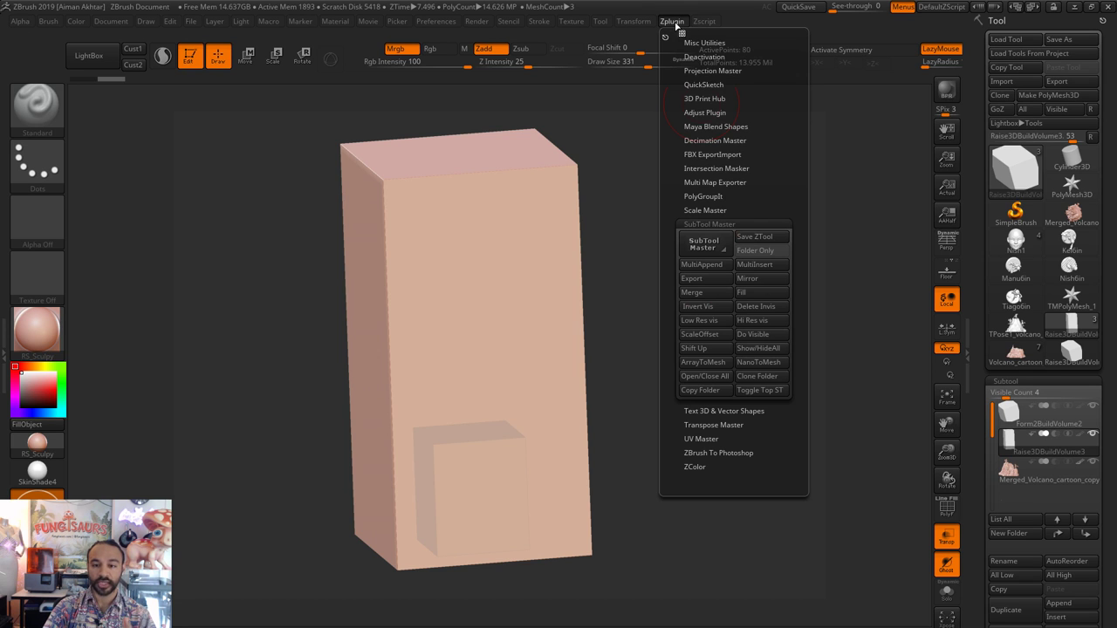
click(709, 223)
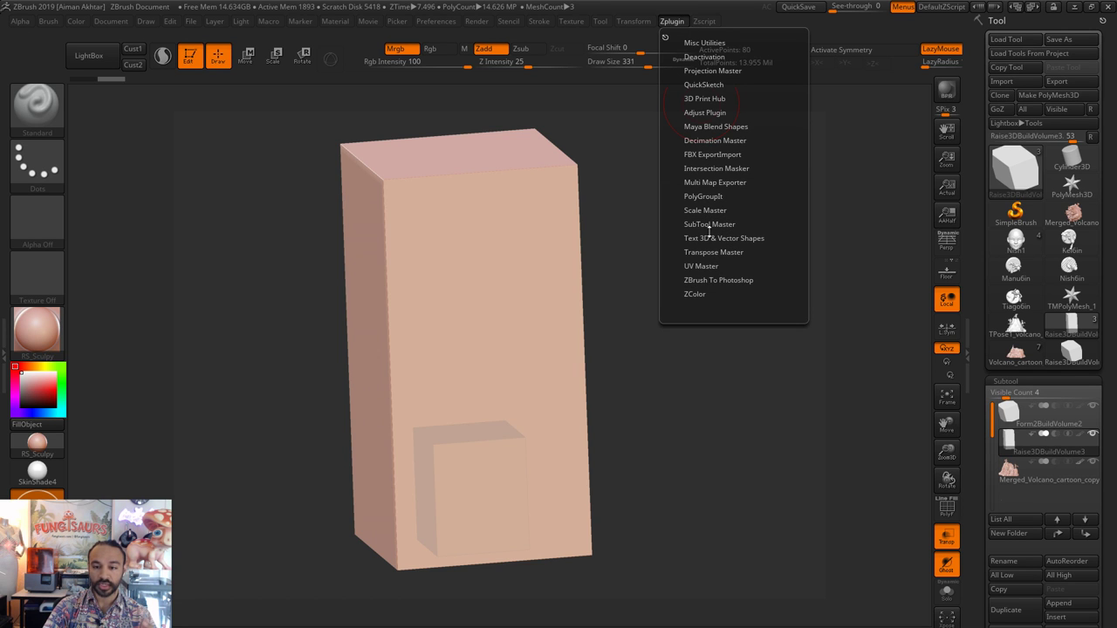
click(704, 100)
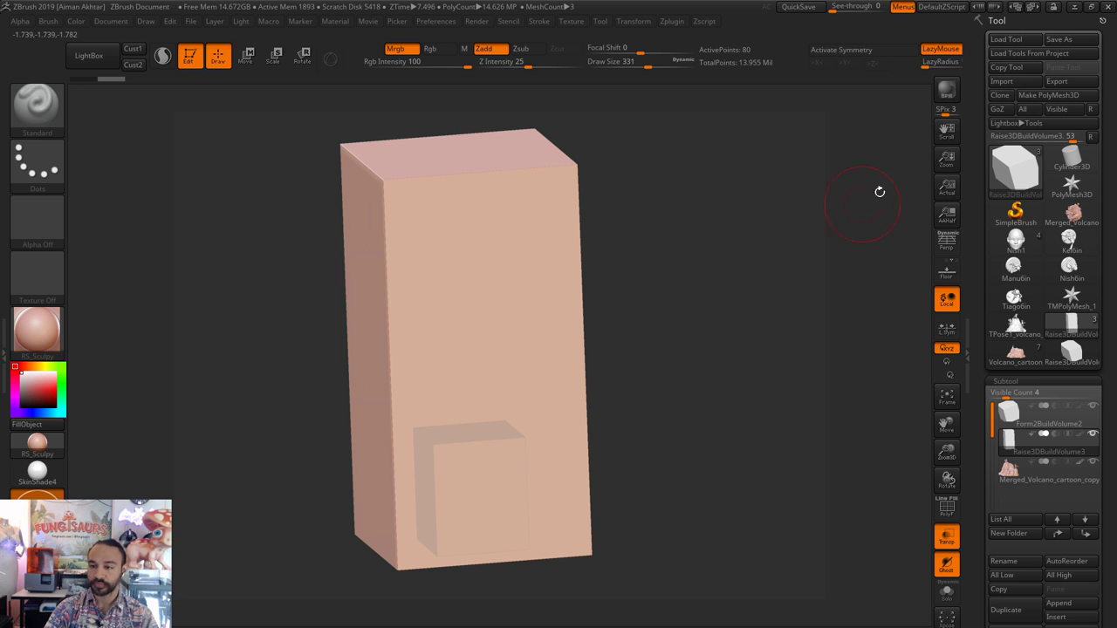
- Save the combined tool in the Fungisaurs_Base folder as a new version named ShowPitch_Maquette2
click(1059, 39)
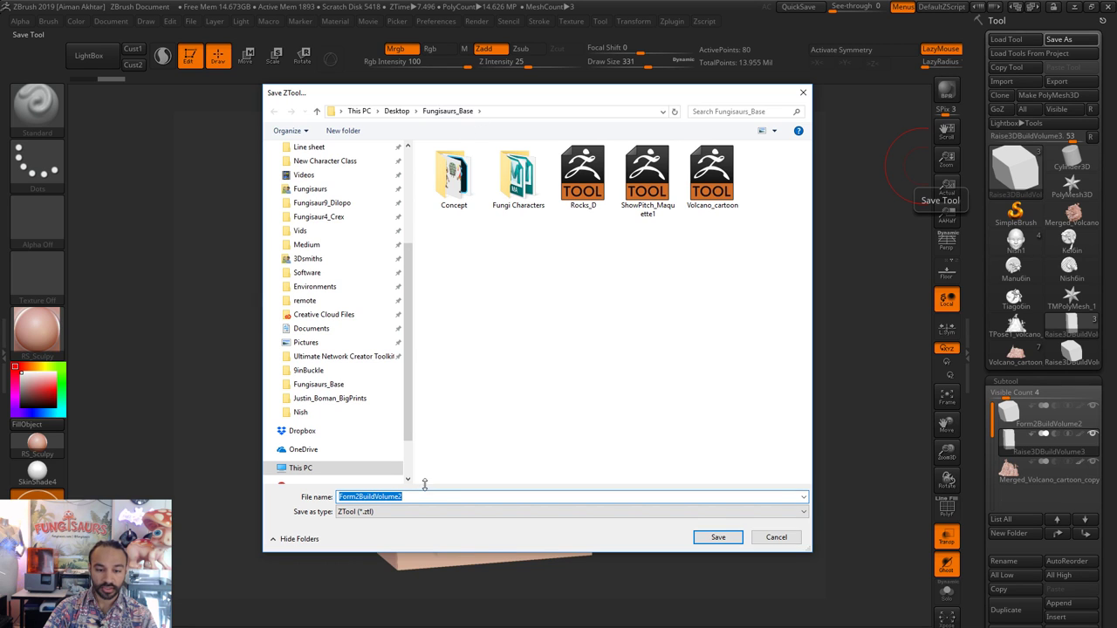
click(423, 496)
click(647, 179)
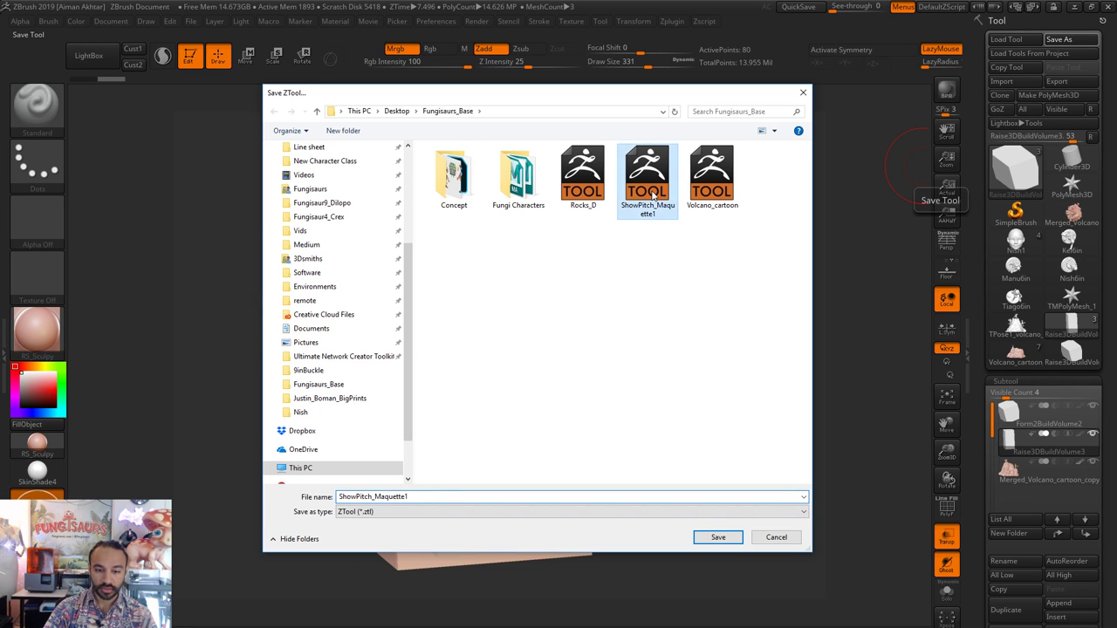
click(410, 495)
key(BackSpace)
text(2)
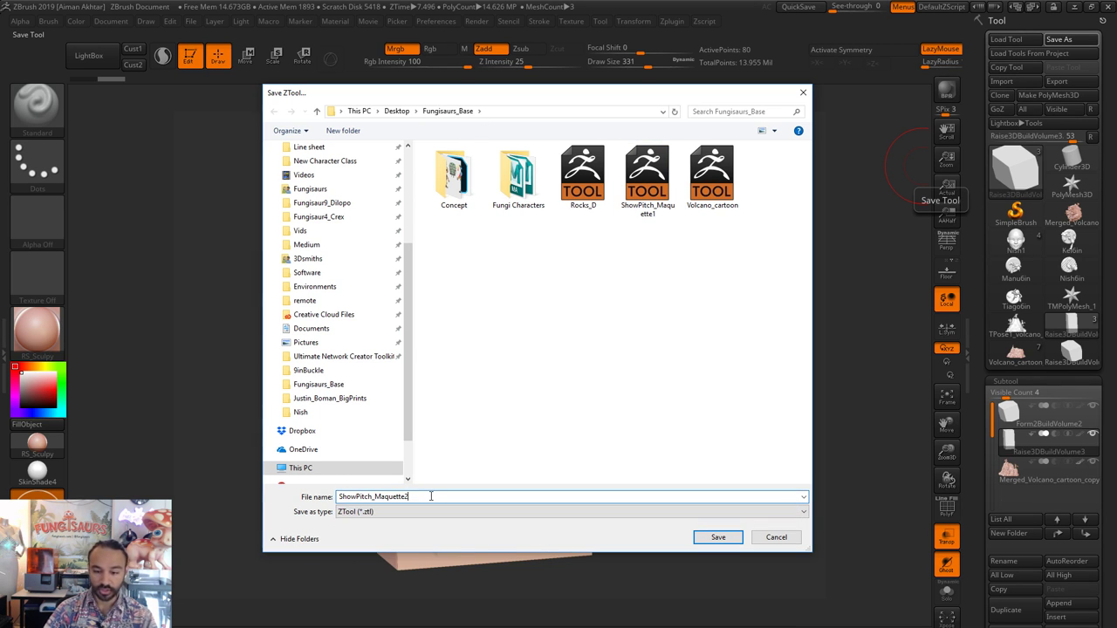
key(Return)
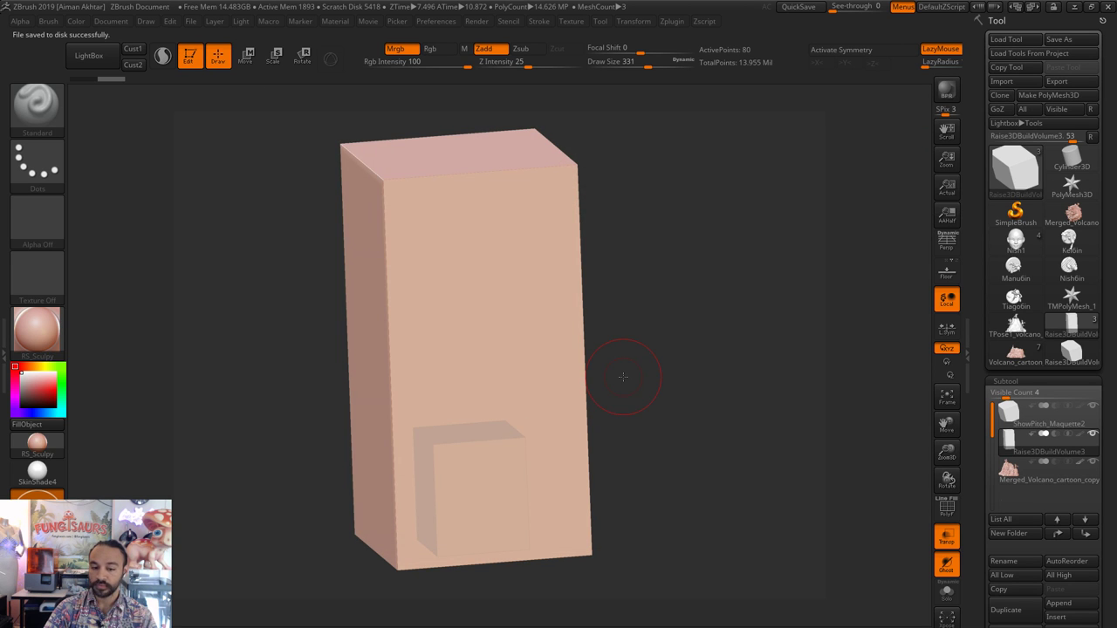
drag(662, 395, 667, 410)
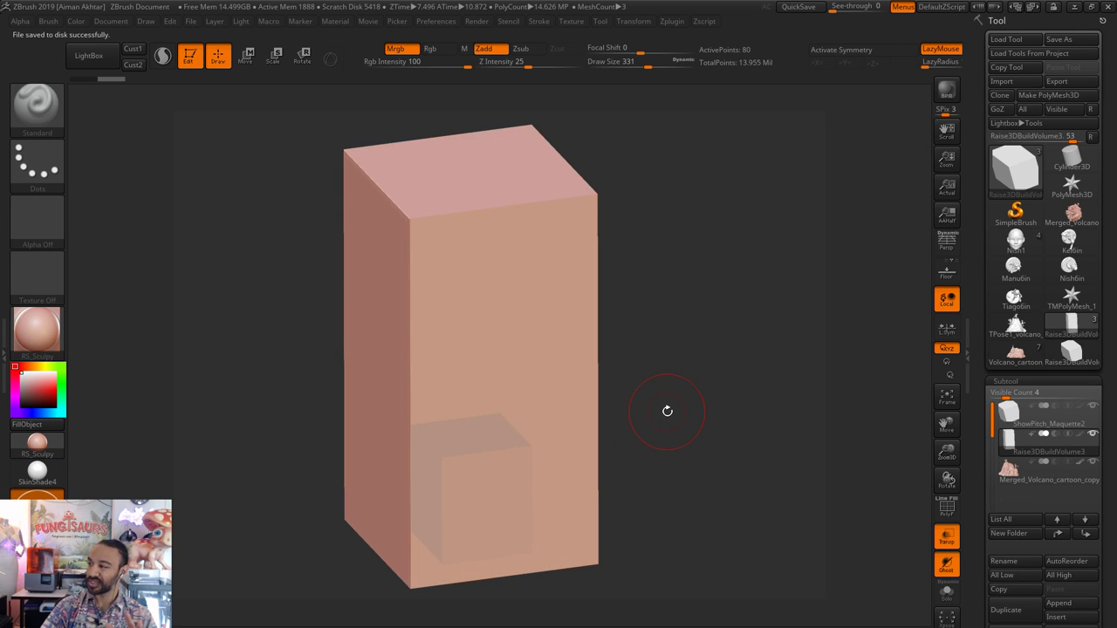
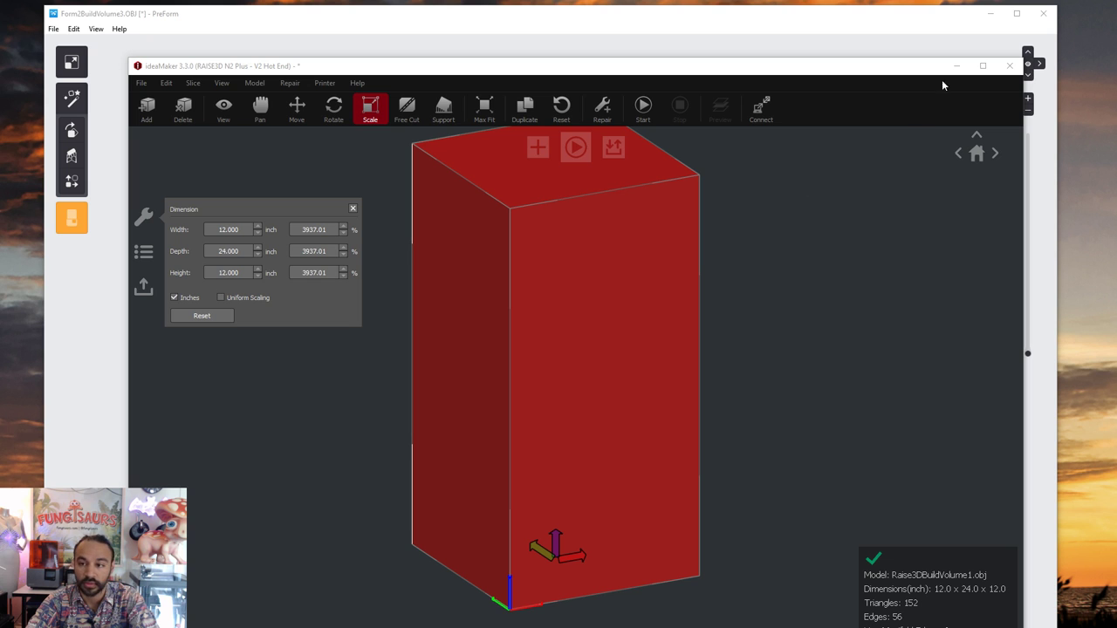
- Minimize ideaMaker to return to Modo and delete all polygons of the existing box mesh
click(1009, 67)
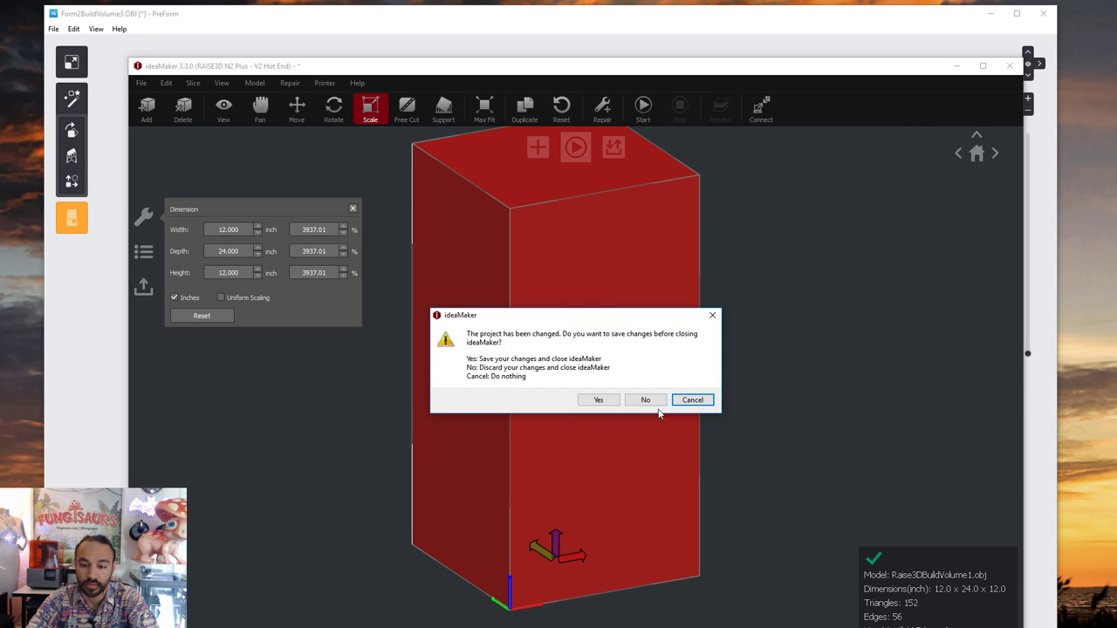
click(688, 401)
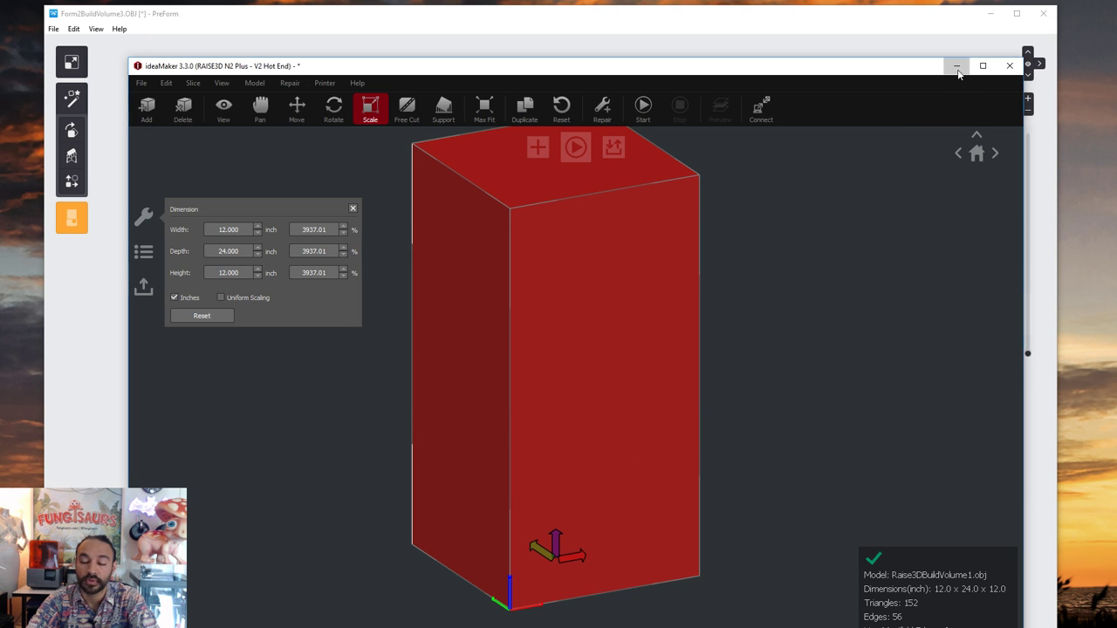
click(957, 68)
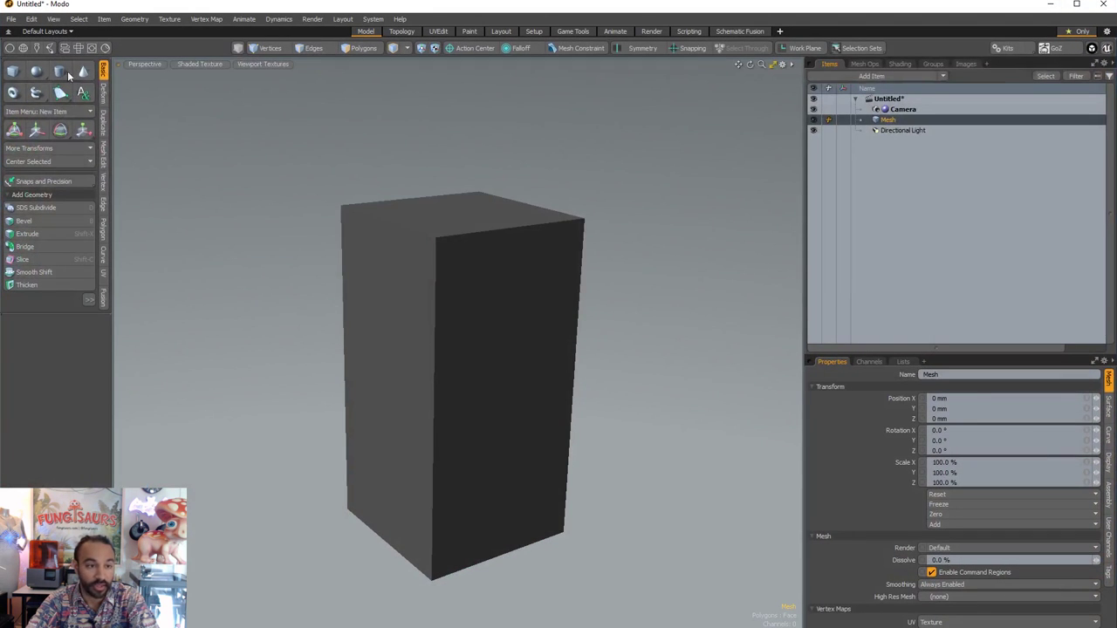
click(360, 48)
double_click(418, 311)
key(Delete)
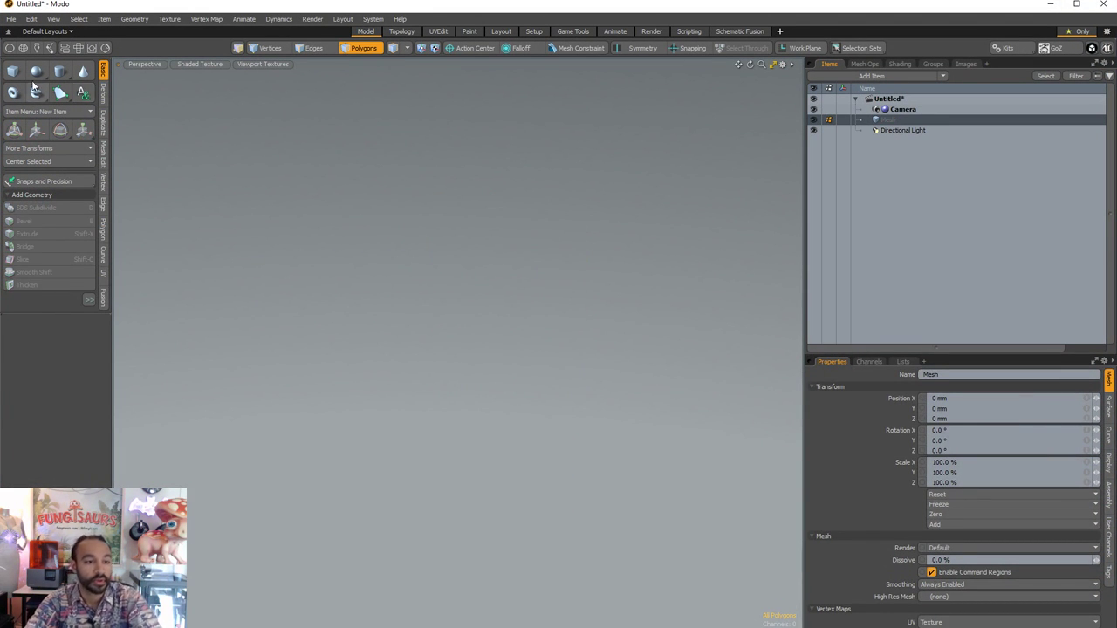
- Start a new cube with the Cube tool and try to set its Z size to 35.56 cm
click(13, 71)
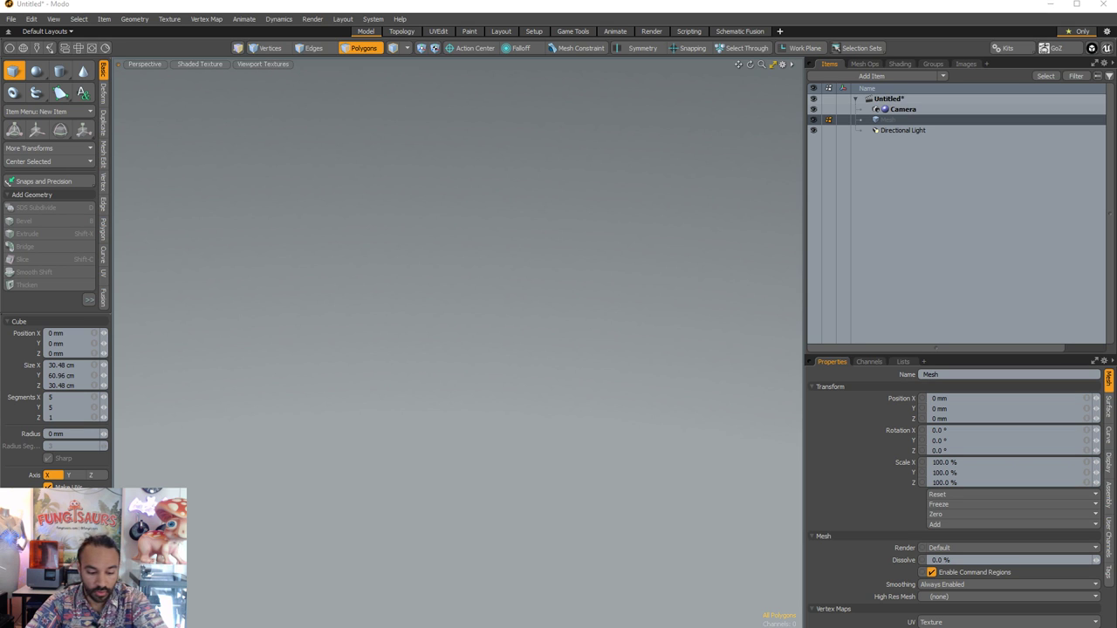
click(79, 377)
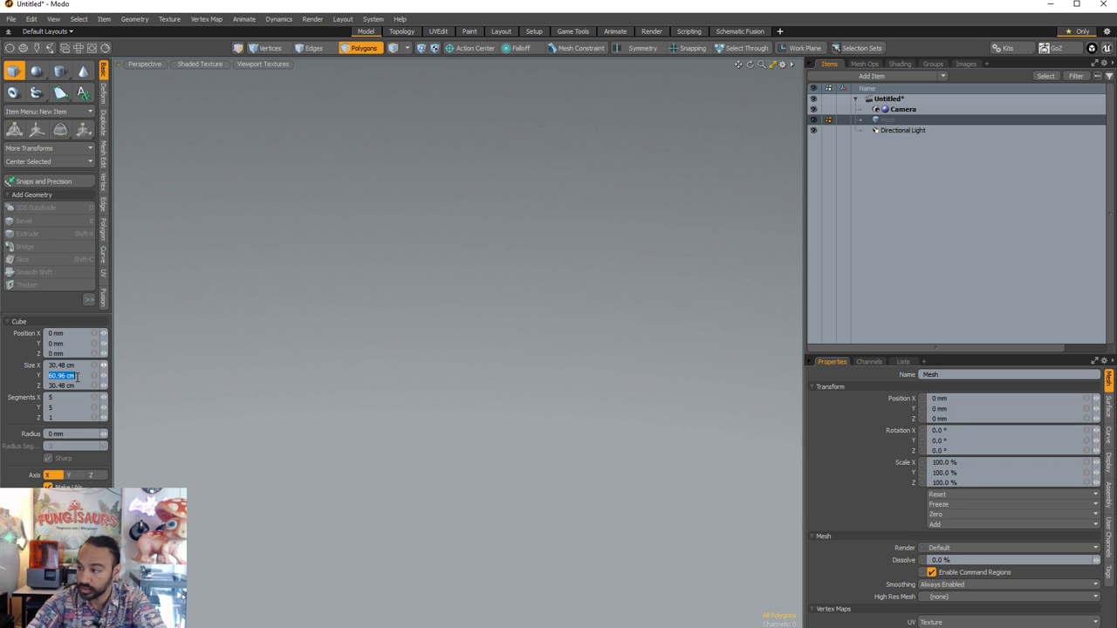
click(83, 384)
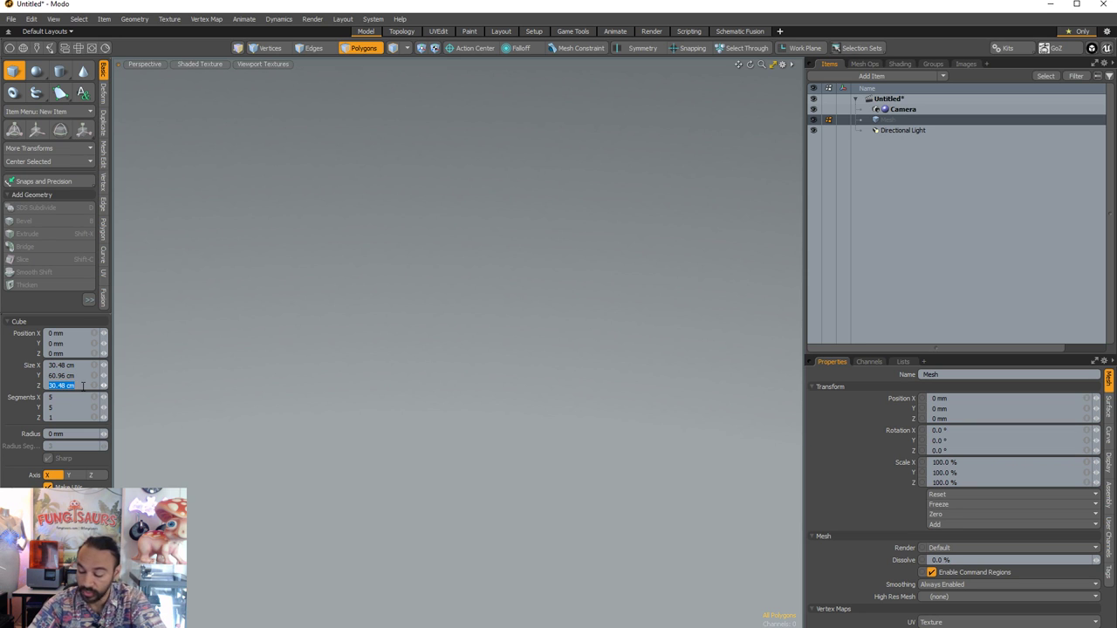
text(35.56)
key(Return)
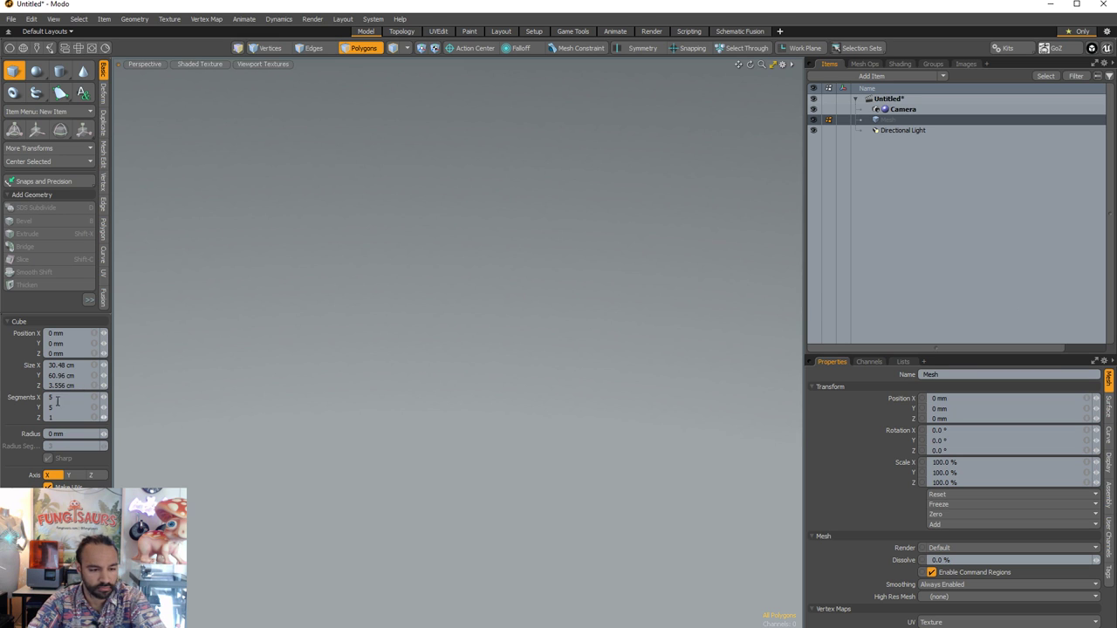
click(69, 382)
text(35.56)
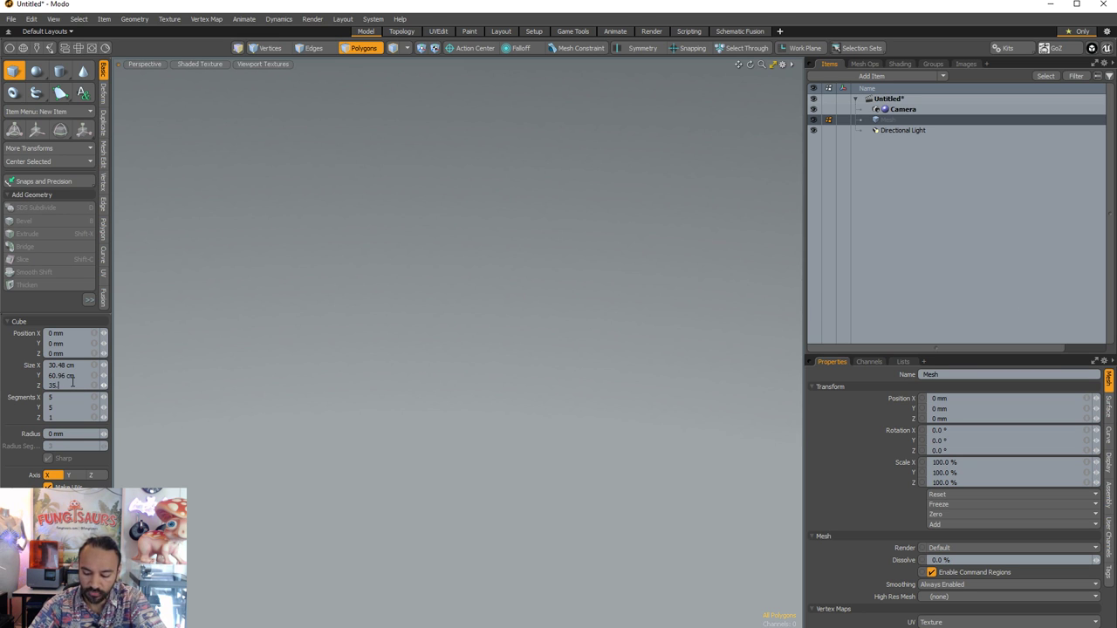
click(73, 383)
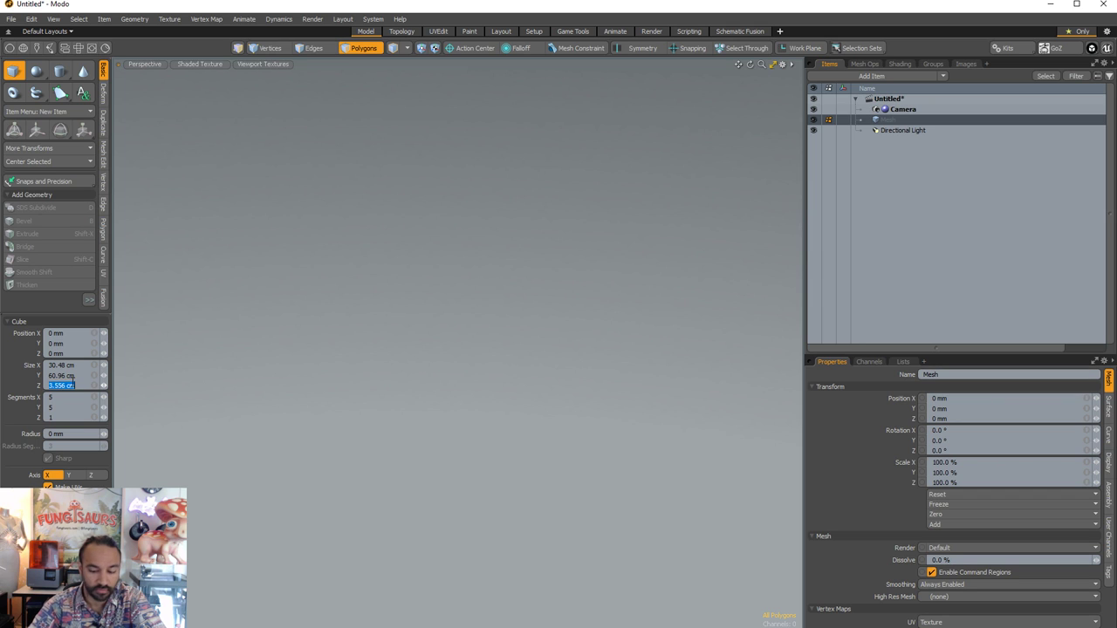
text(35)
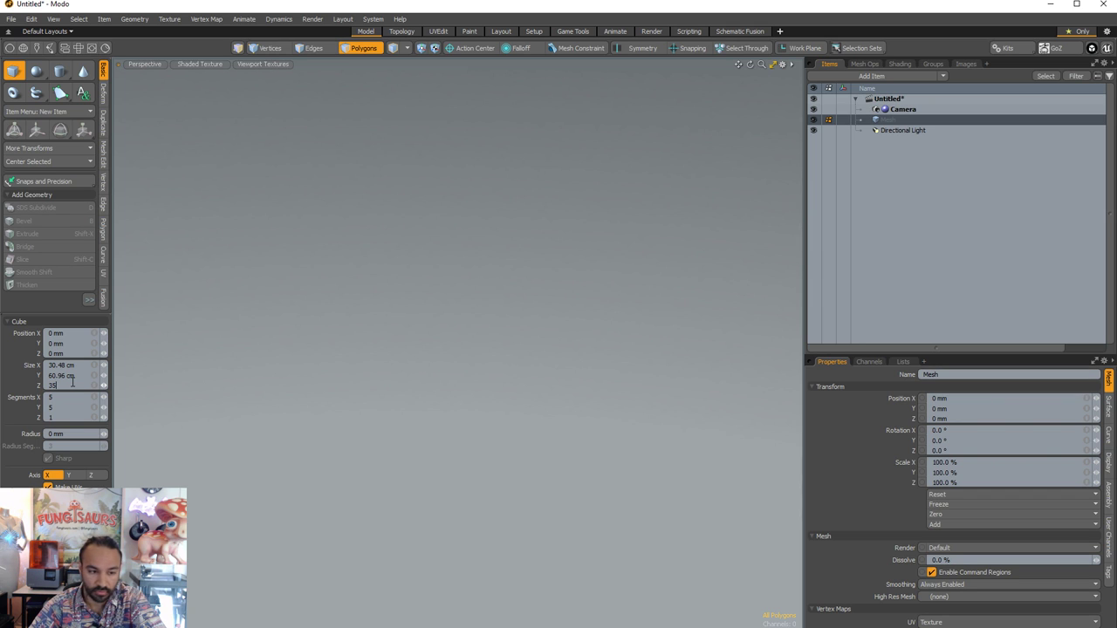
click(73, 382)
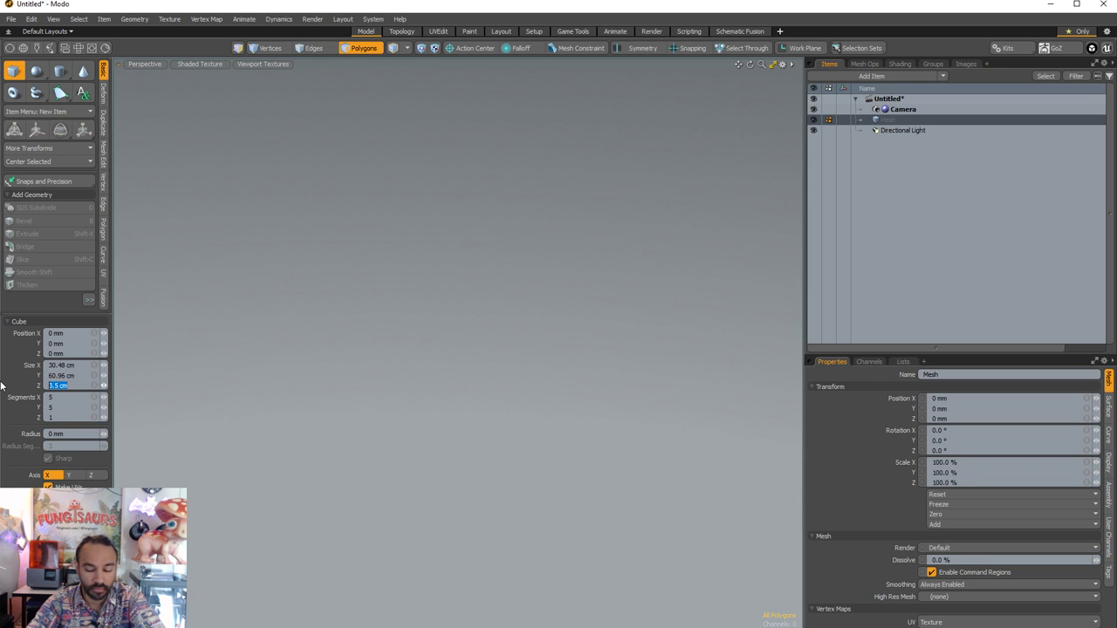
text(355)
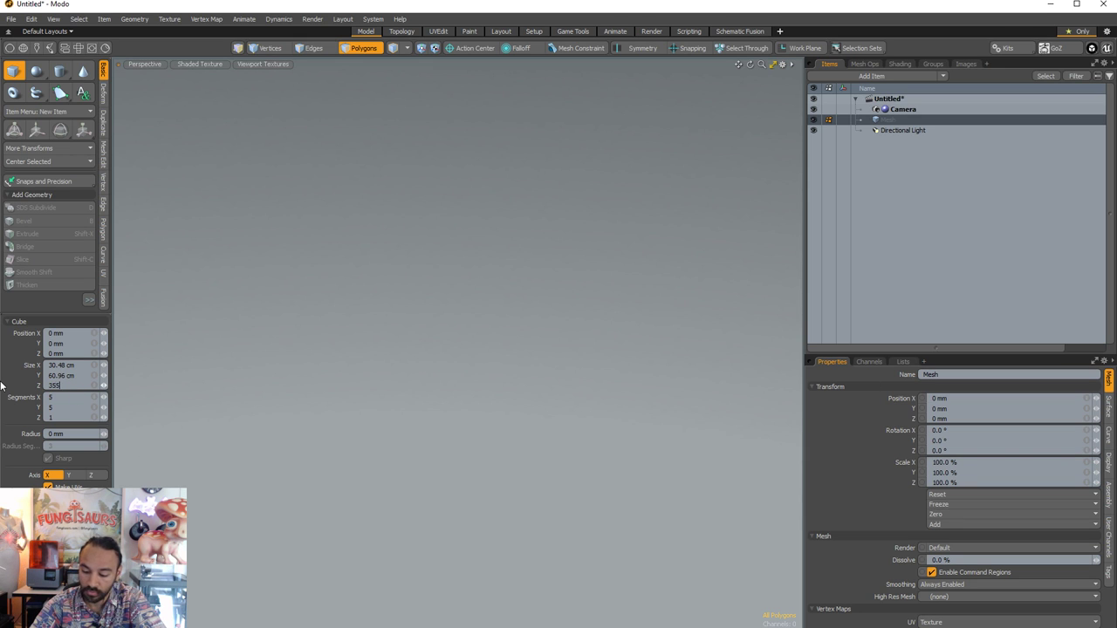
text(.6)
key(Return)
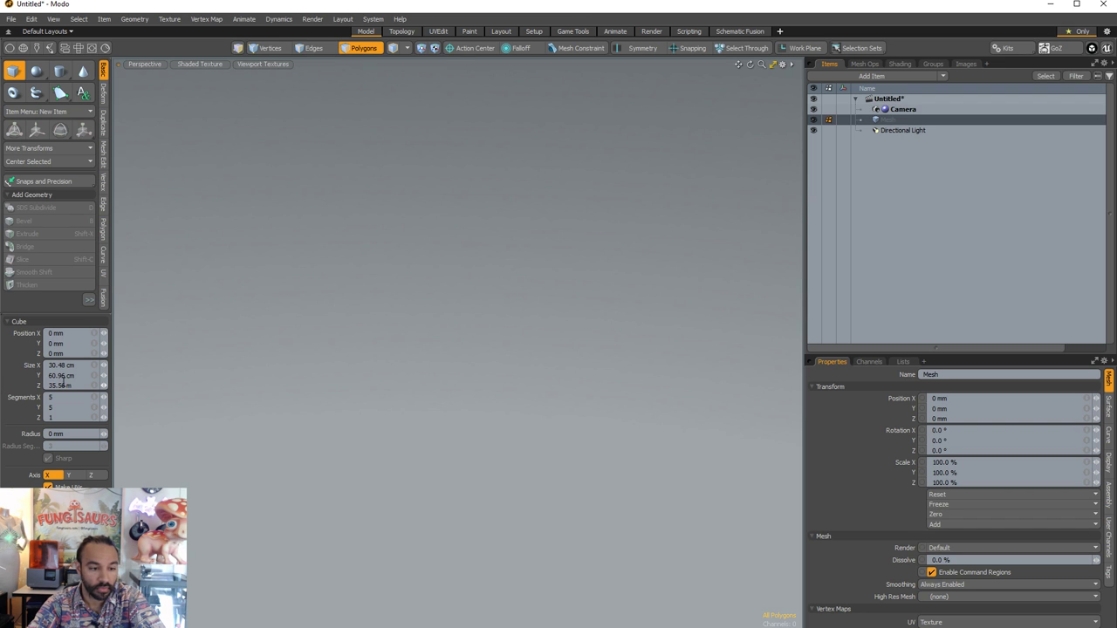
click(62, 381)
text(3)
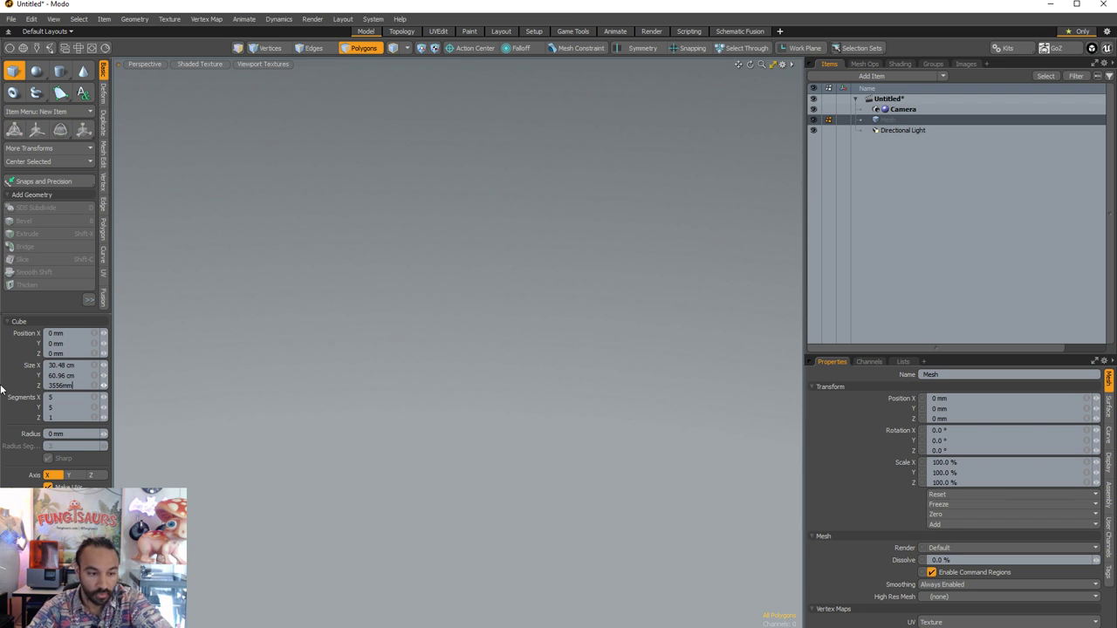
- Set the cube's size to 25.4 cm in X, 33.02 cm in Y and 35.56 cm in Z
click(63, 385)
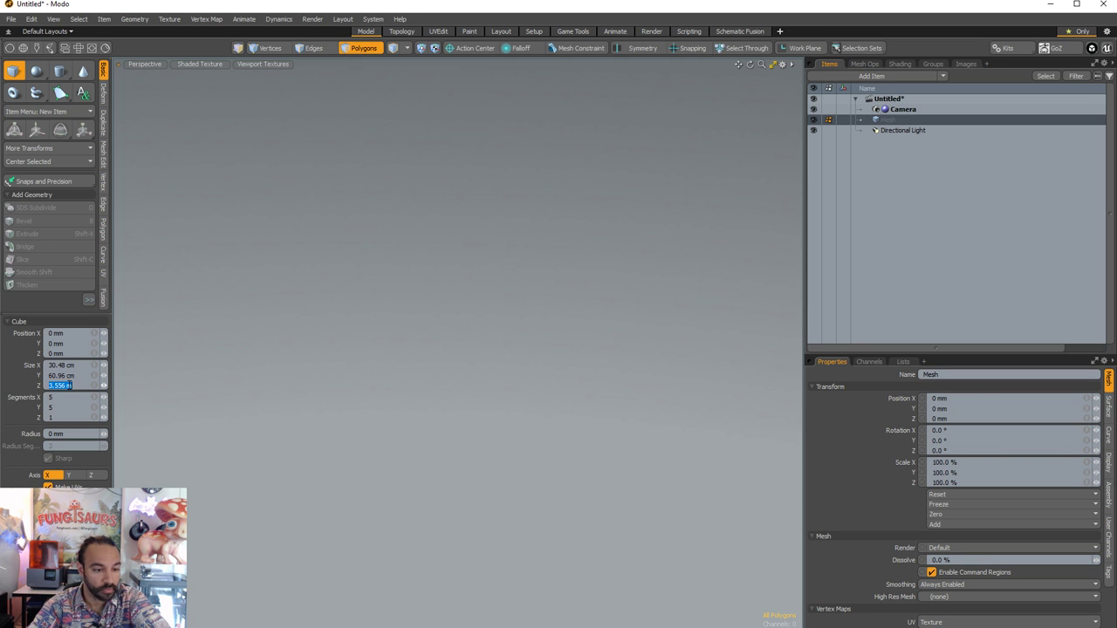
text(35.56)
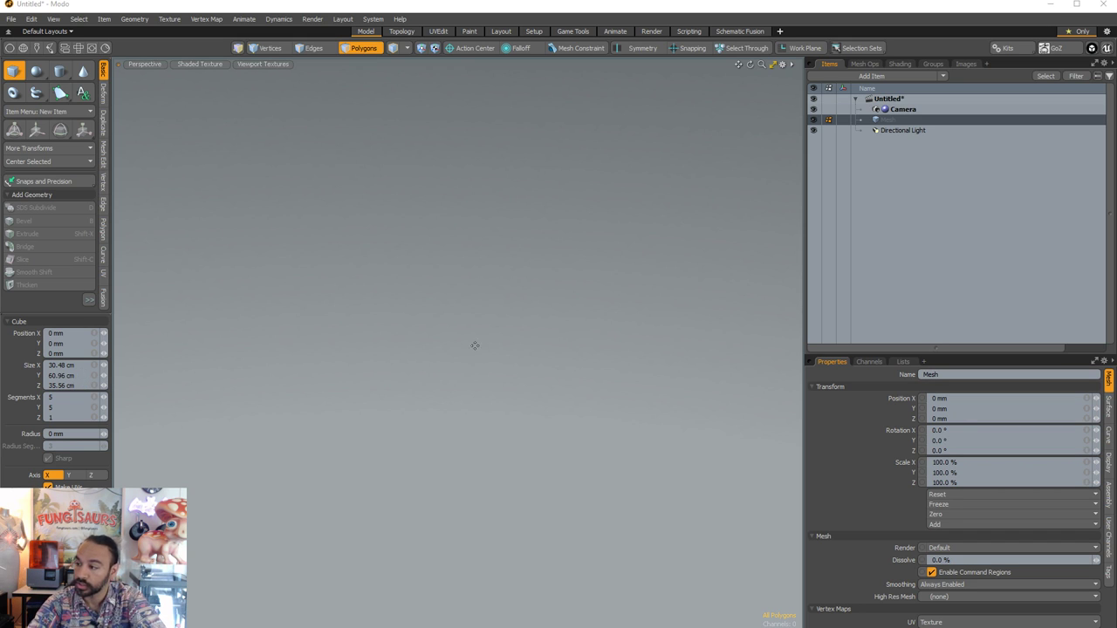
click(79, 365)
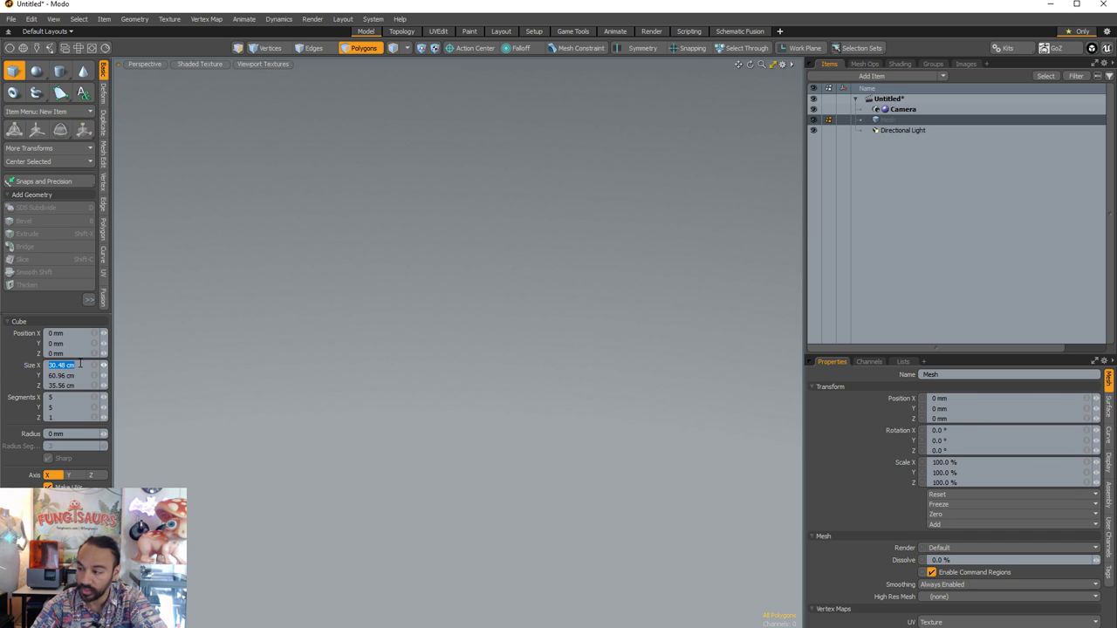
text(25.4)
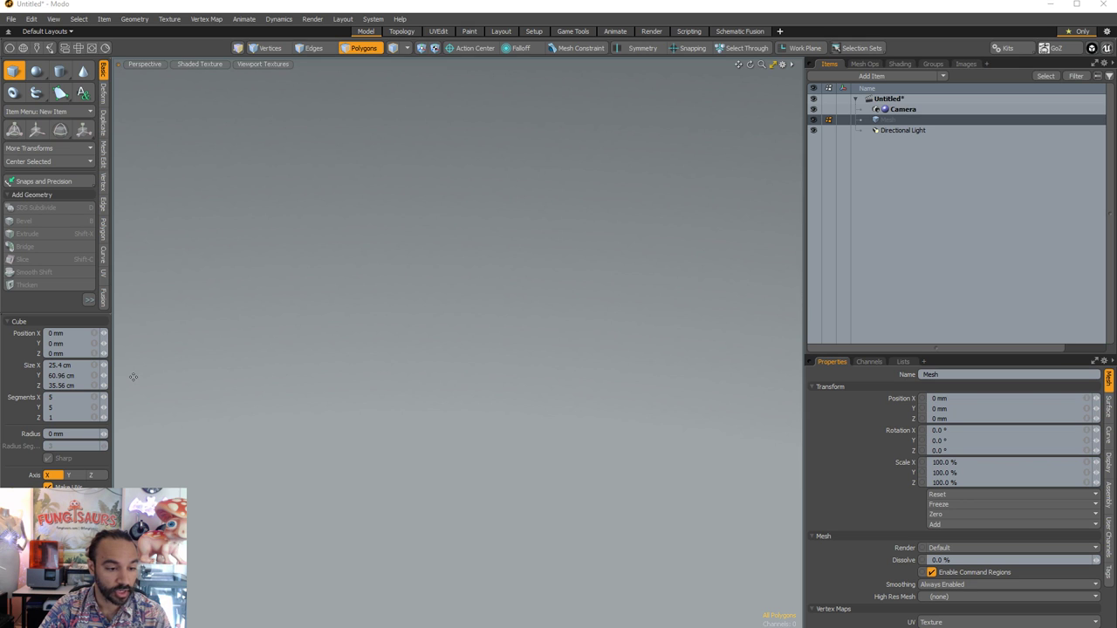
double_click(61, 375)
text(33.02)
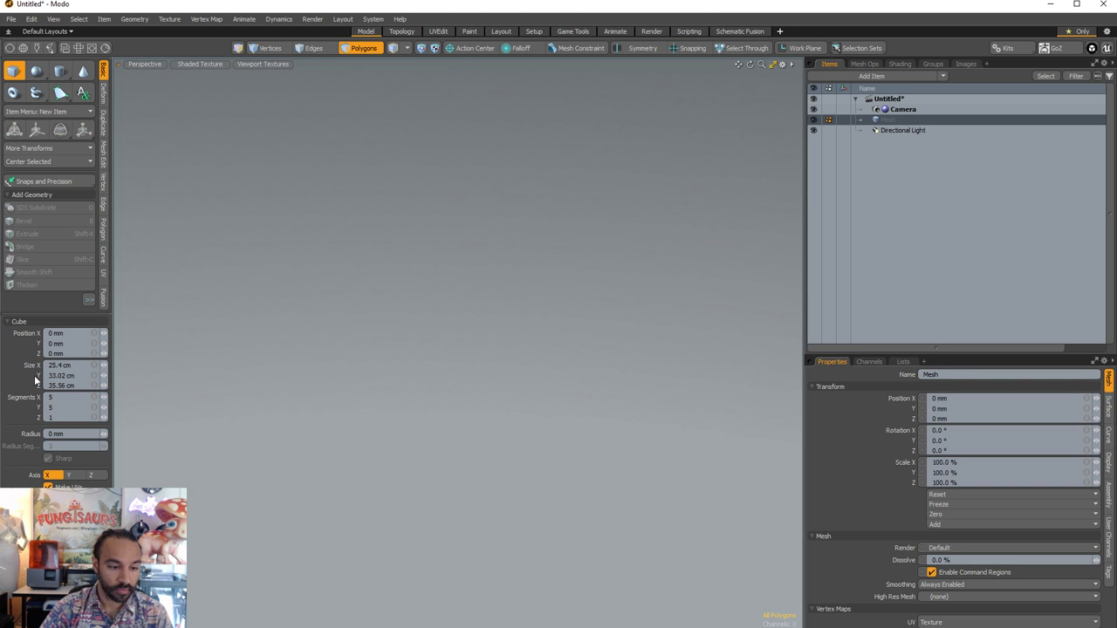
- Create the cube with the entered dimensions, check it from several sides, and leave the Cube tool
click(76, 500)
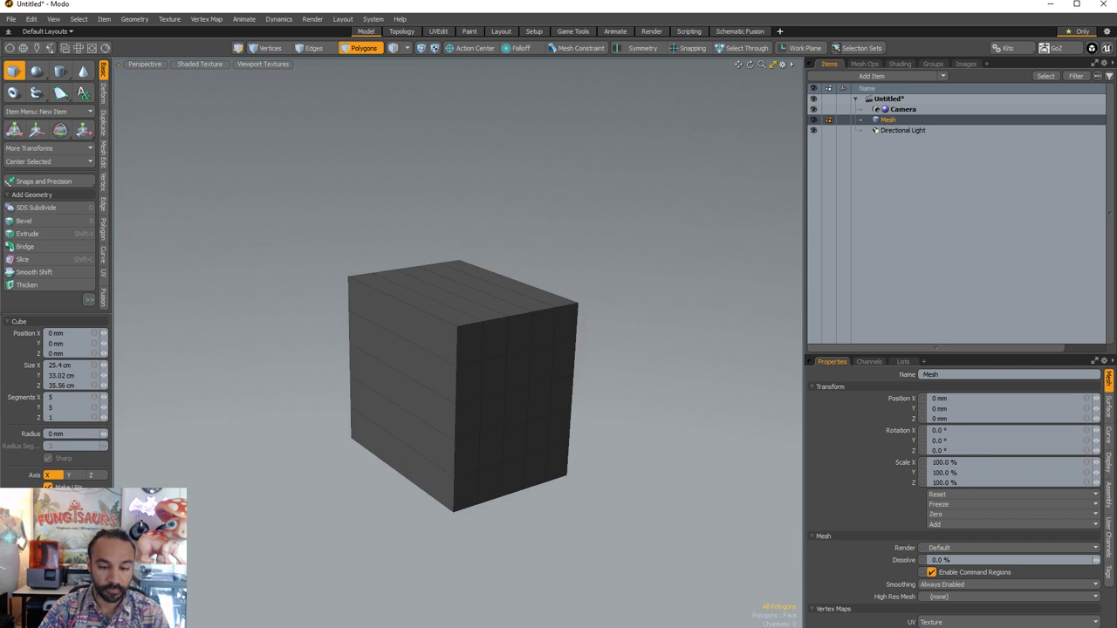
scroll(606, 477, down, 5)
alt+drag(653, 516, 599, 518)
alt+drag(550, 450, 401, 375)
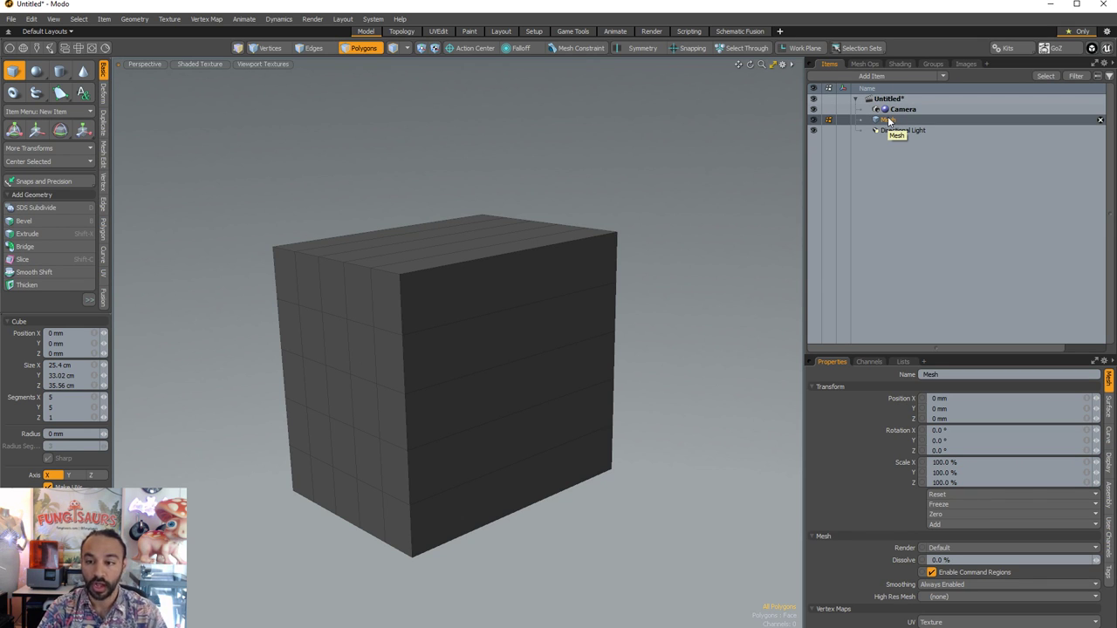
alt+drag(575, 471, 672, 461)
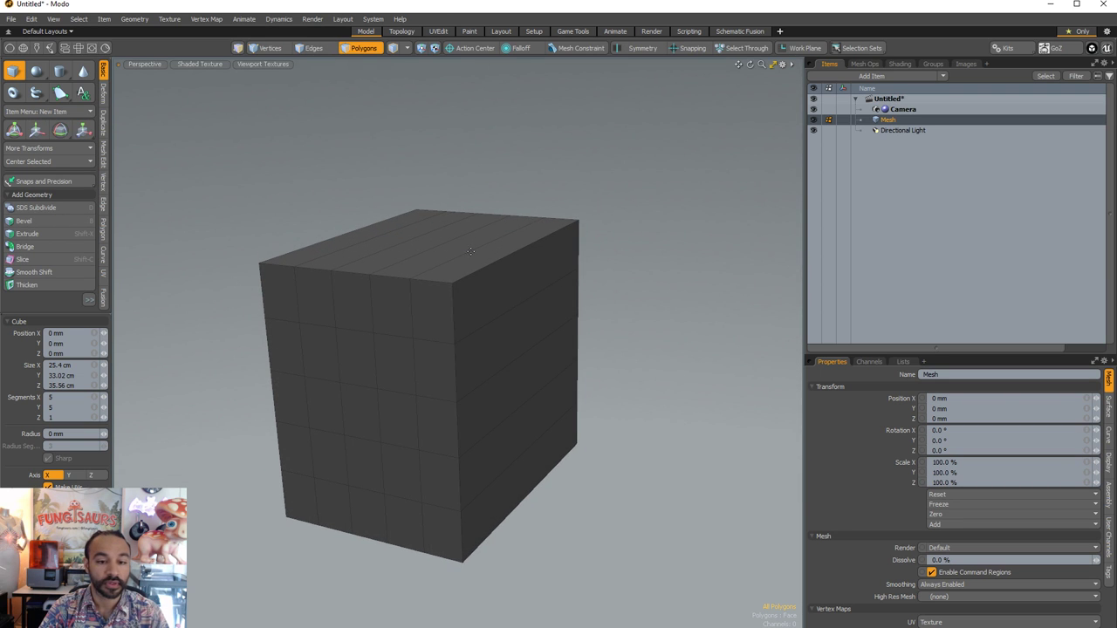
key(space)
- Select all of the cube's polygons and duplicate its mesh item together with its hierarchy
double_click(434, 329)
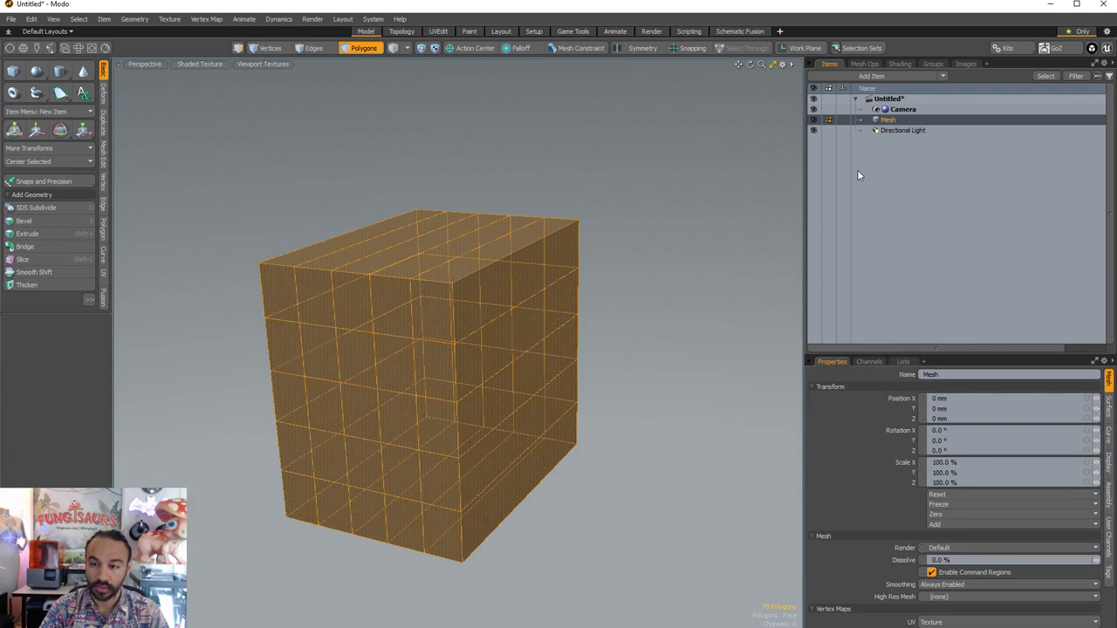
right_click(872, 120)
mouse_move(887, 279)
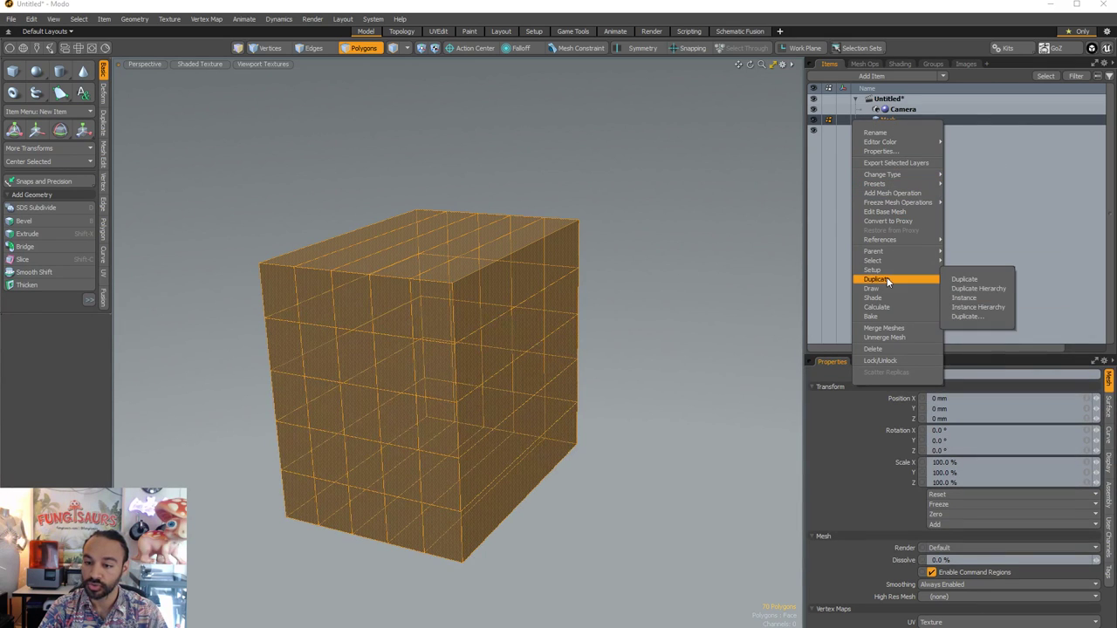
click(971, 289)
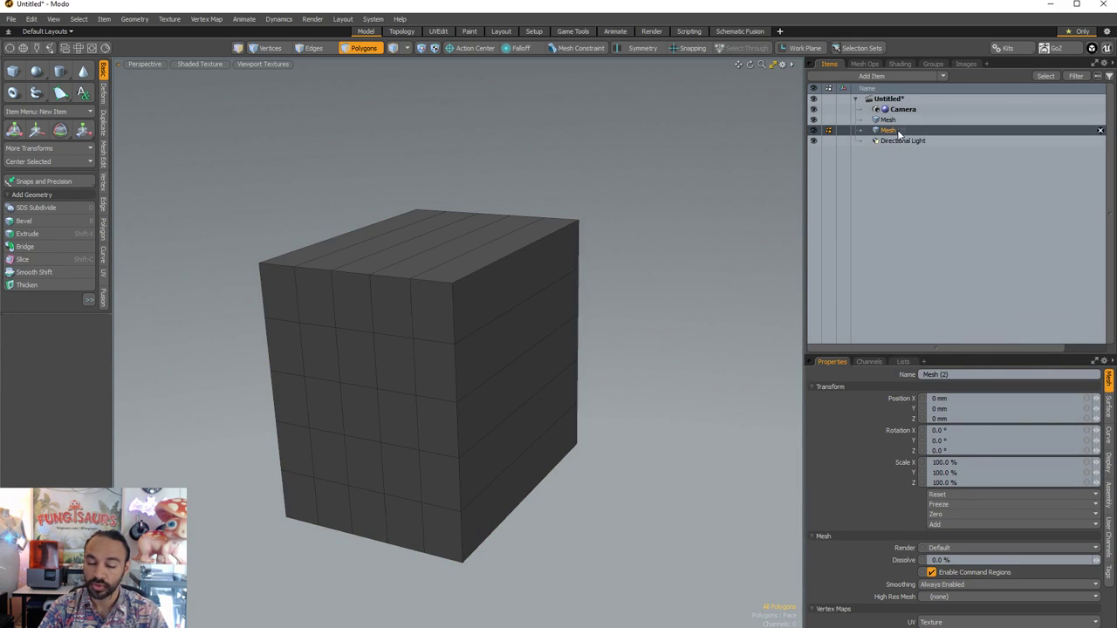
- Move the duplicated cube mesh to about -35.8 cm in X so it stands beside the original
scroll(558, 384, down, 5)
key(w)
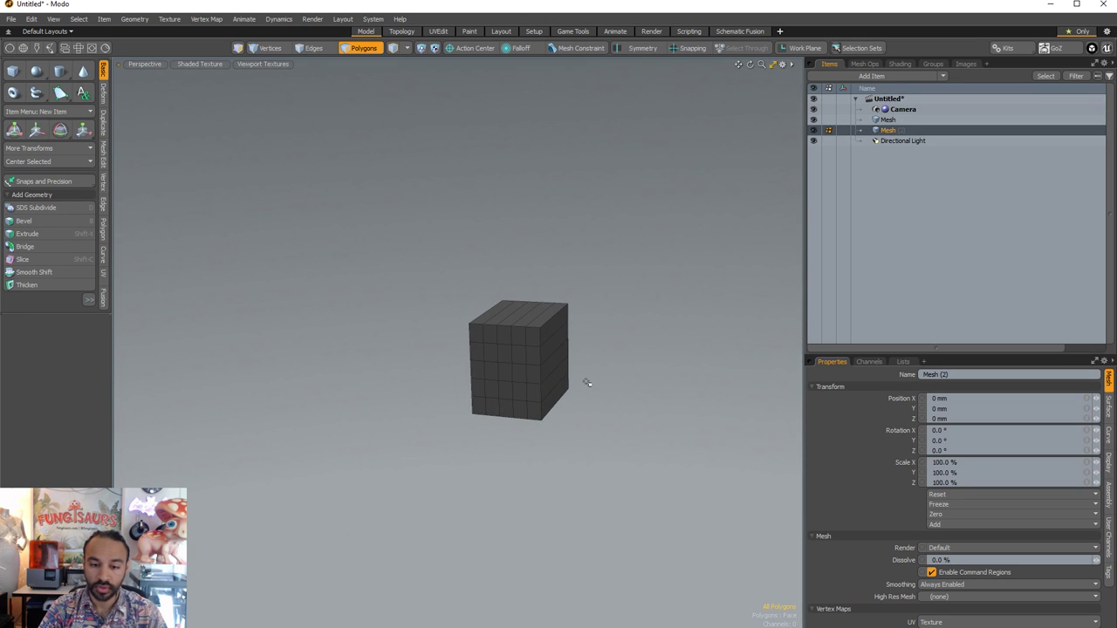
drag(463, 358, 564, 359)
scroll(651, 381, up, 8)
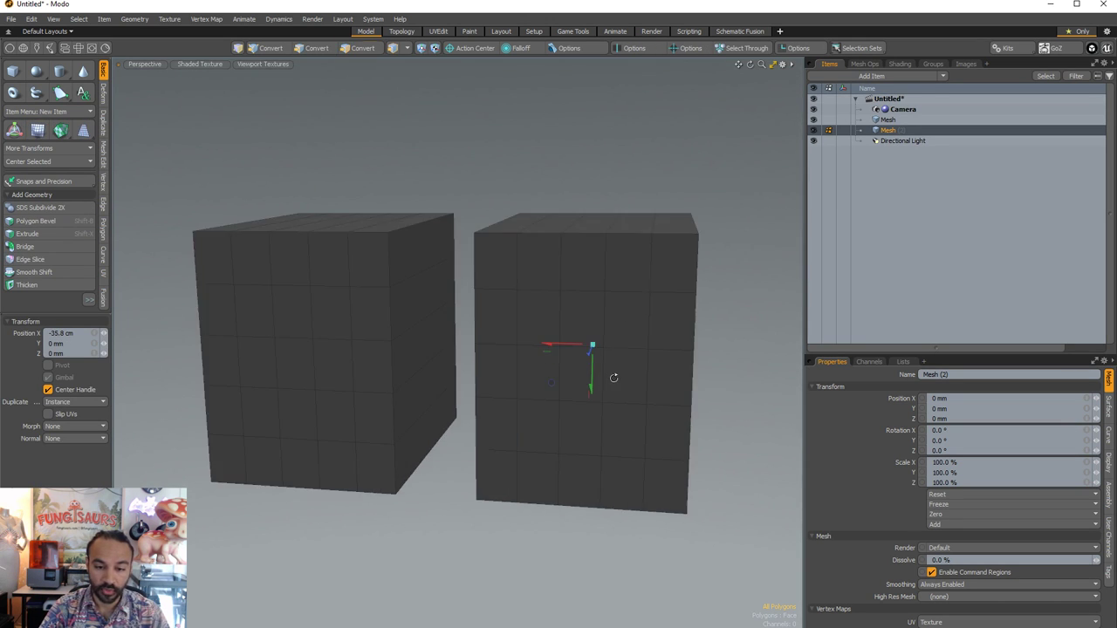
key(3)
alt+drag(418, 312, 308, 357)
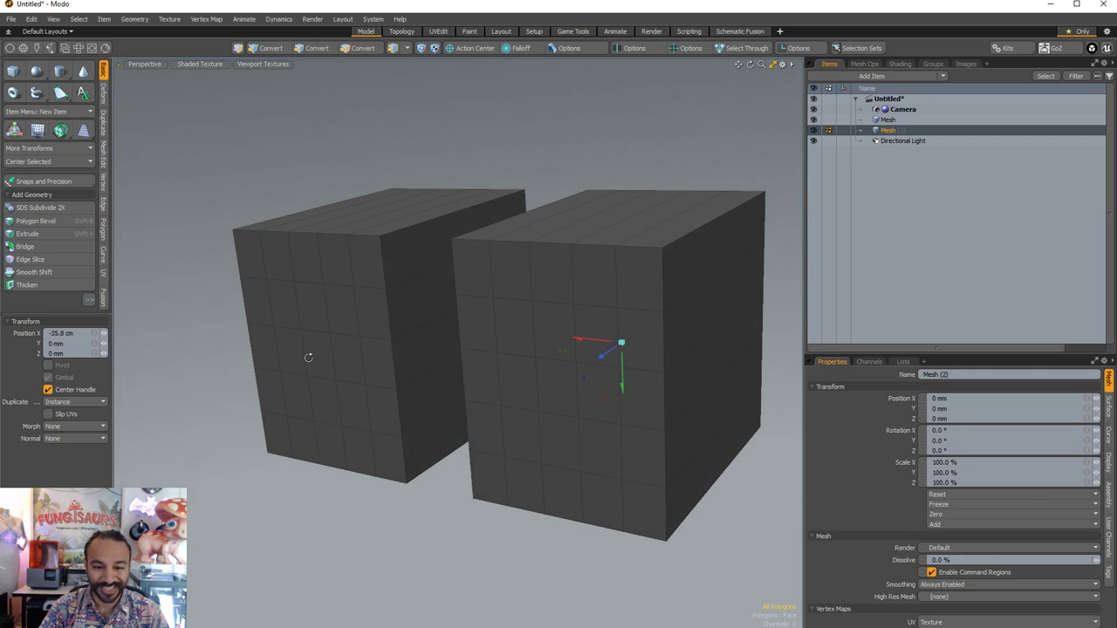
- Scale the duplicated cube uniformly to 77.5% and compare it with the original cube
key(r)
drag(625, 343, 579, 343)
alt+drag(698, 463, 495, 247)
key(3)
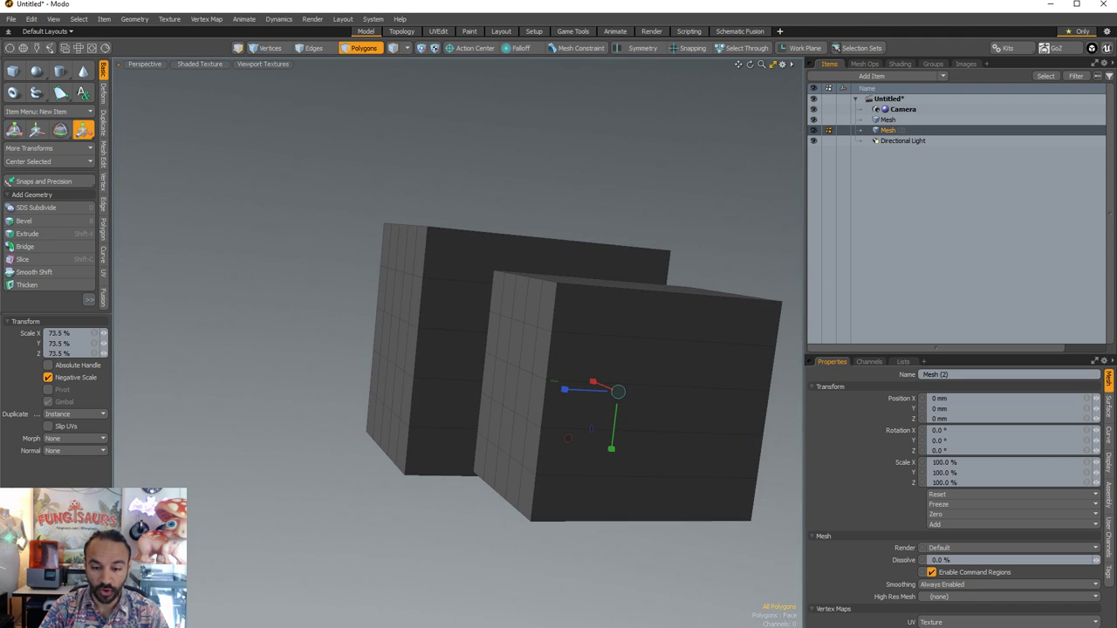
alt+drag(739, 597, 567, 530)
alt+drag(672, 393, 610, 355)
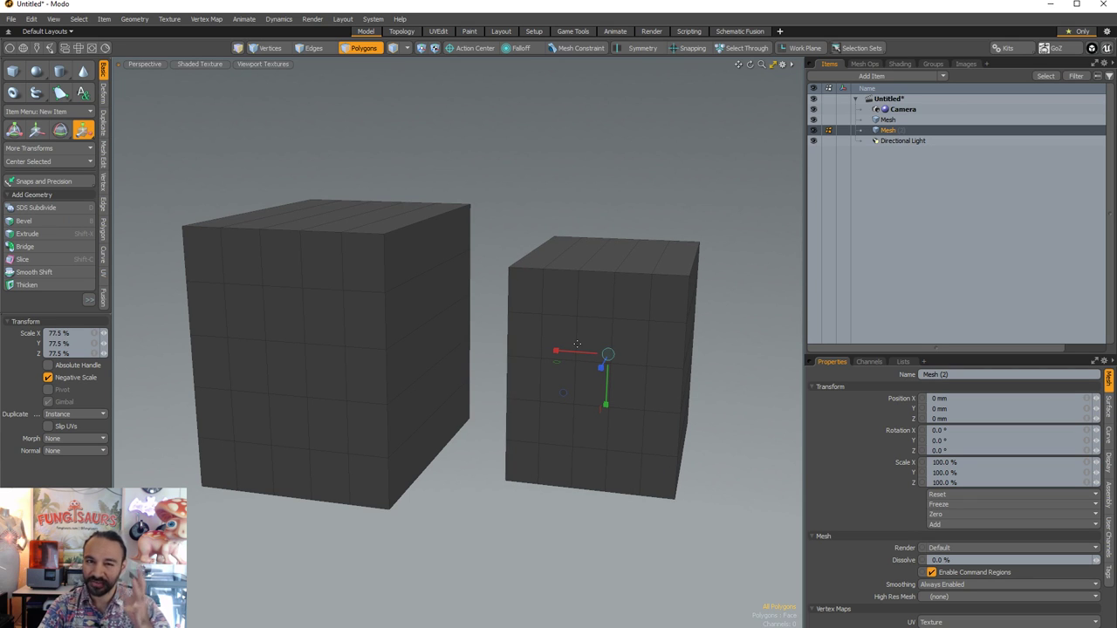
key(q)
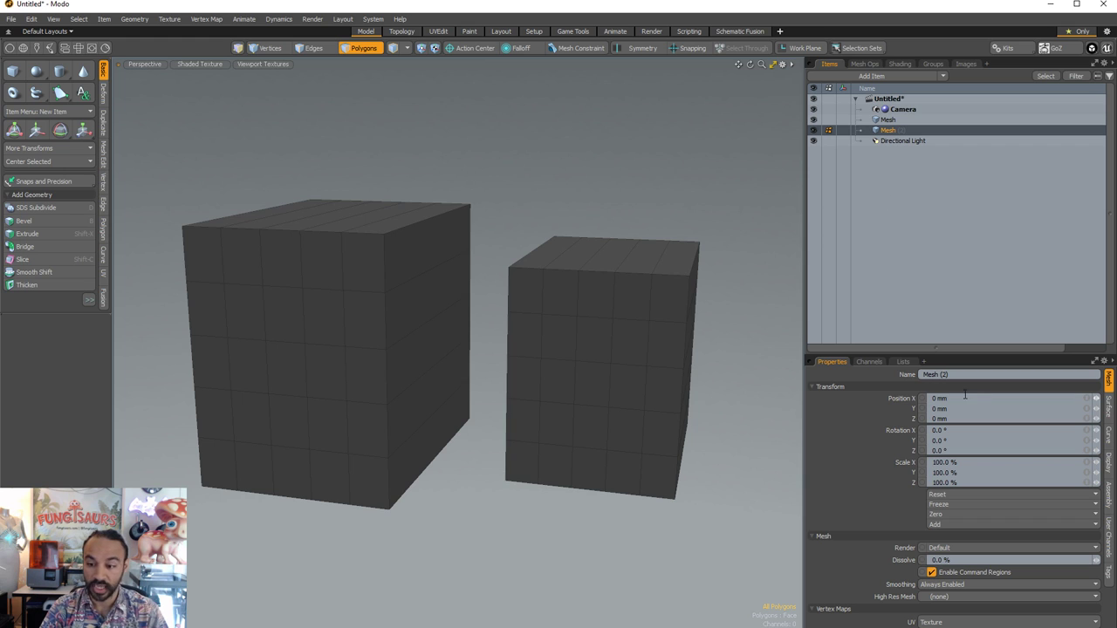
- Undo the scaling, the move and the duplication of the second cube mesh
key(ctrl+z)
key(ctrl+z)
key(ctrl+z)
key(ctrl+z)
key(ctrl+z)
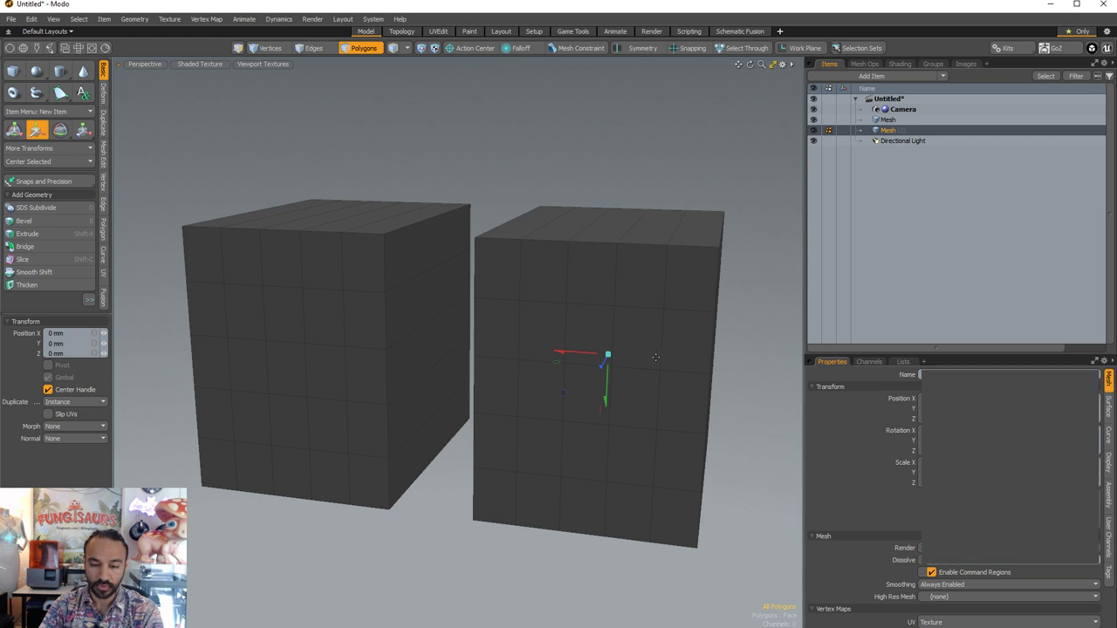
key(3)
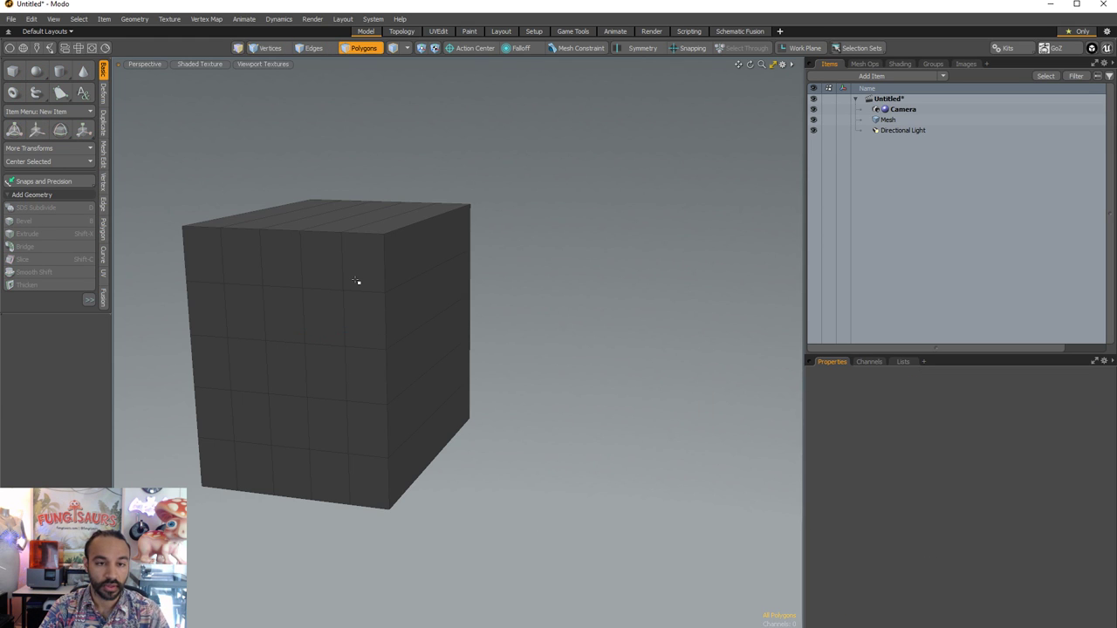
- Select all polygons of the original cube mesh and scale them uniformly to 84.5%
click(902, 110)
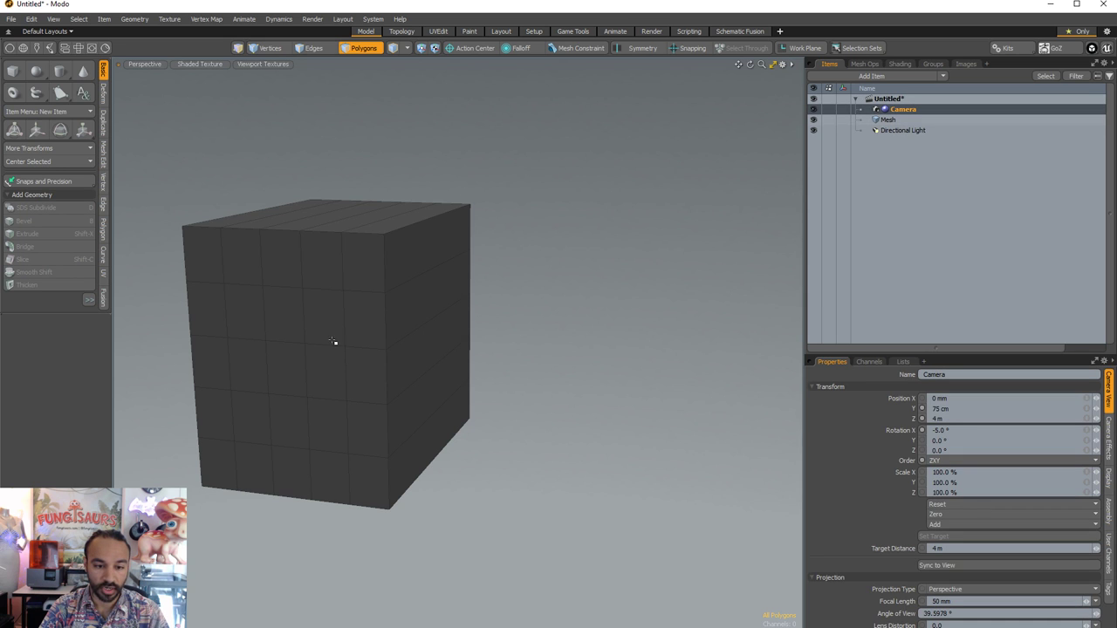
key(1)
click(367, 54)
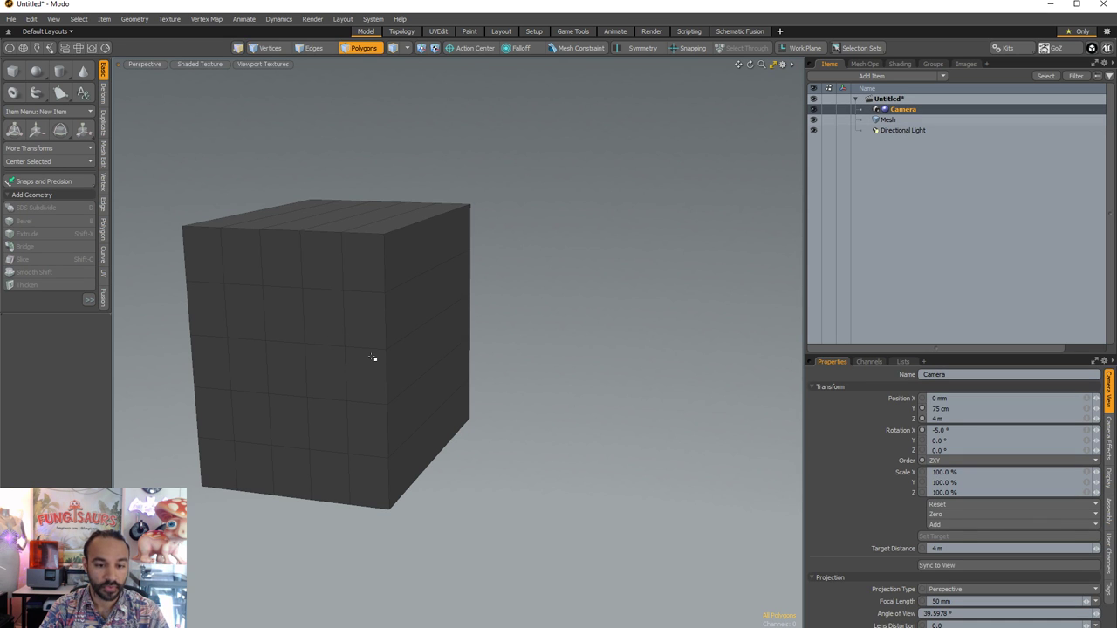
click(886, 121)
alt+shift+drag(469, 286, 563, 292)
double_click(486, 323)
key(r)
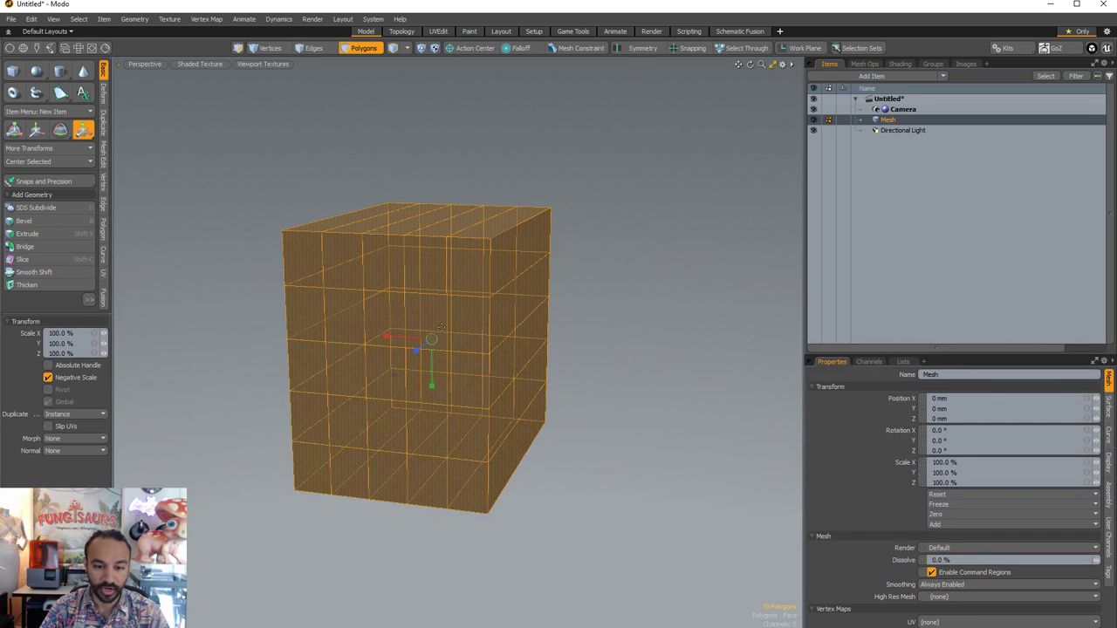
drag(436, 338, 404, 342)
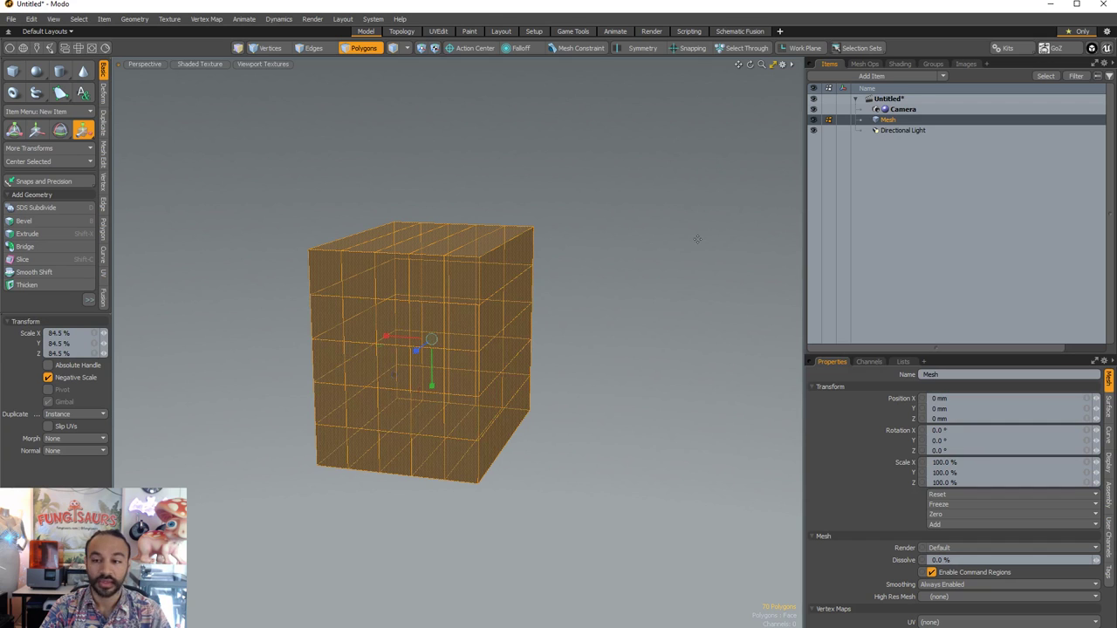
- Undo the cube's uniform scaling and leave the Scale tool
right_click(890, 119)
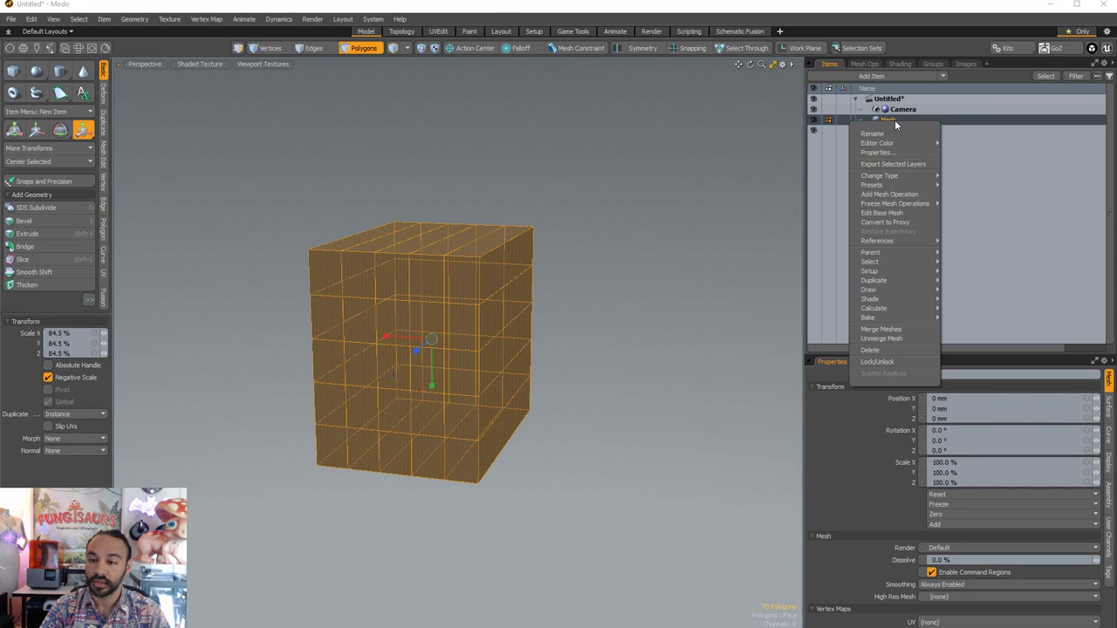
alt+drag(594, 240, 564, 340)
key(ctrl+z)
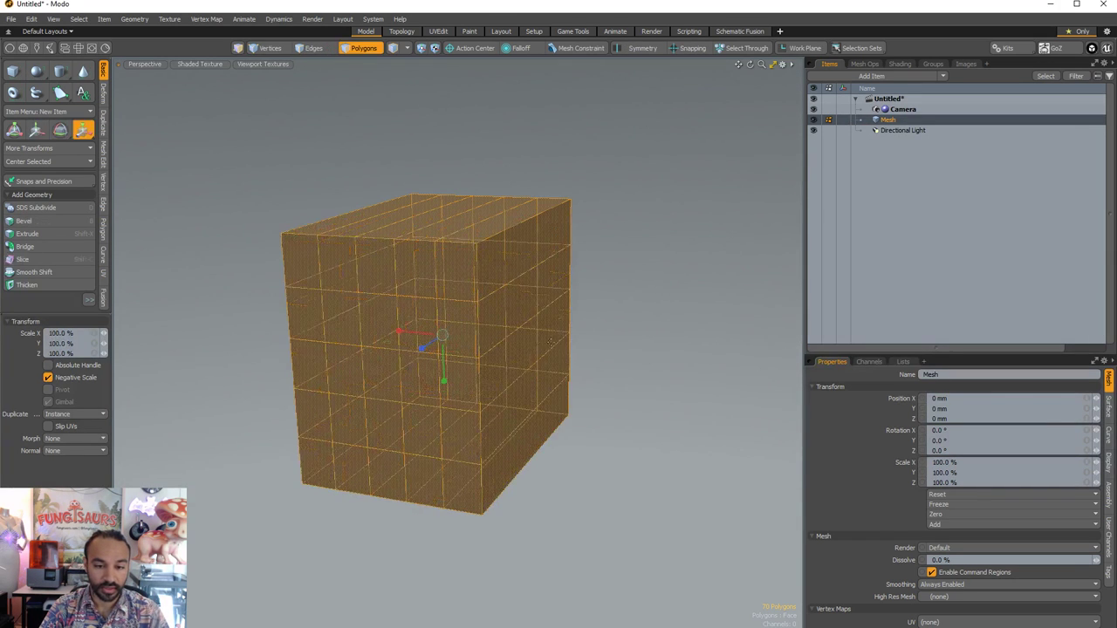
alt+drag(563, 427, 539, 440)
key(3)
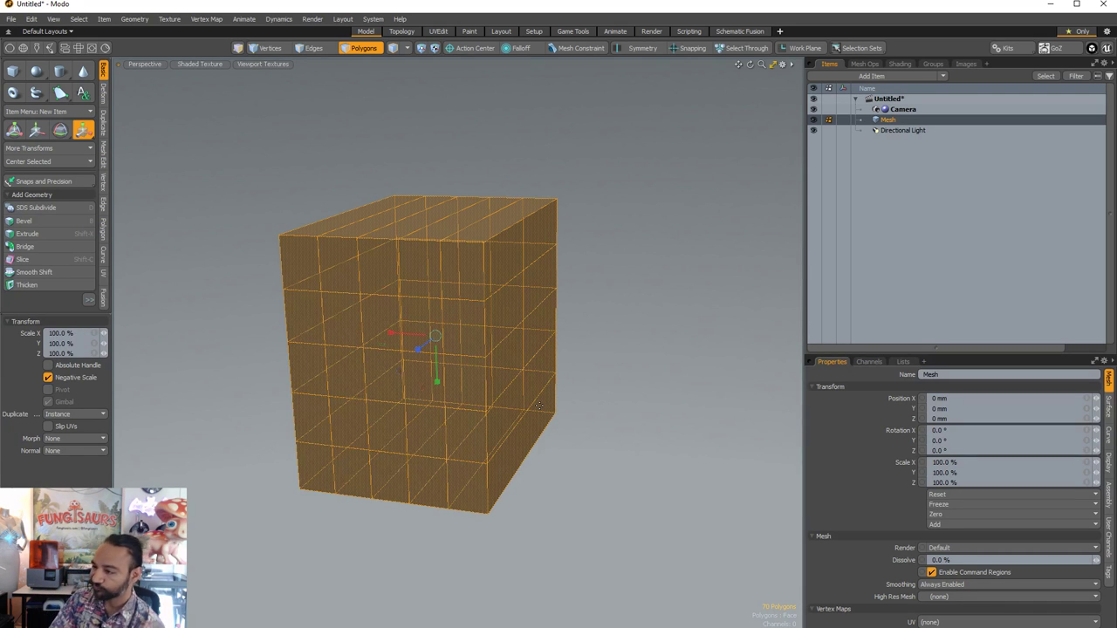
key(q)
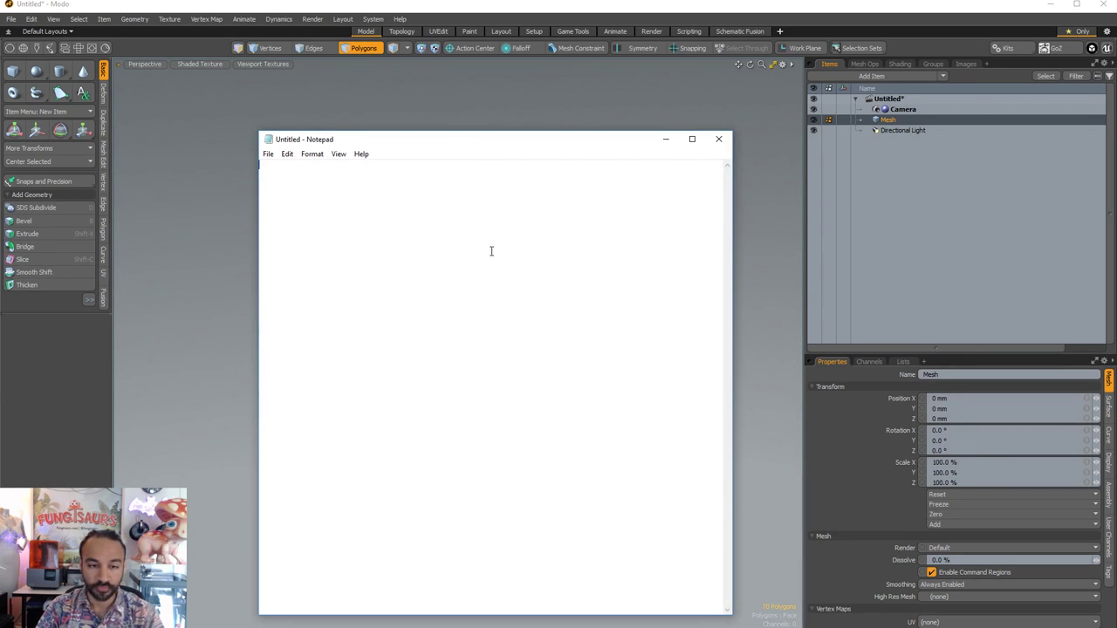
- Switch to an empty Notepad document and write 13 x 14 x 10 and, below a blank line, 11 x 12 x 8
text(13 x 14 x 10)
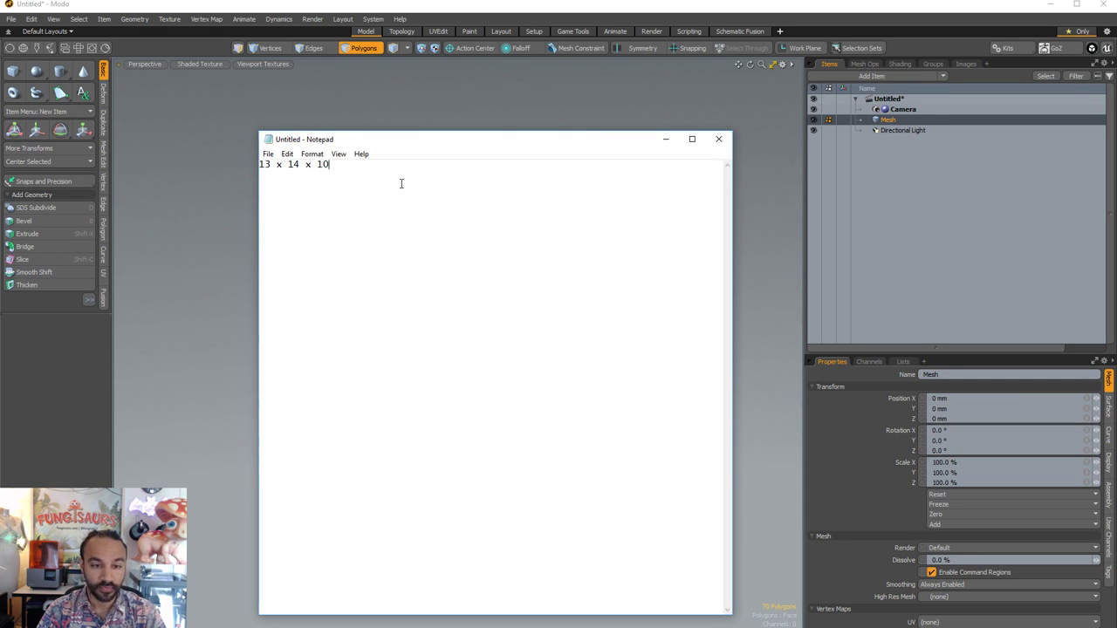
key(Return)
key(Return)
text(11 x)
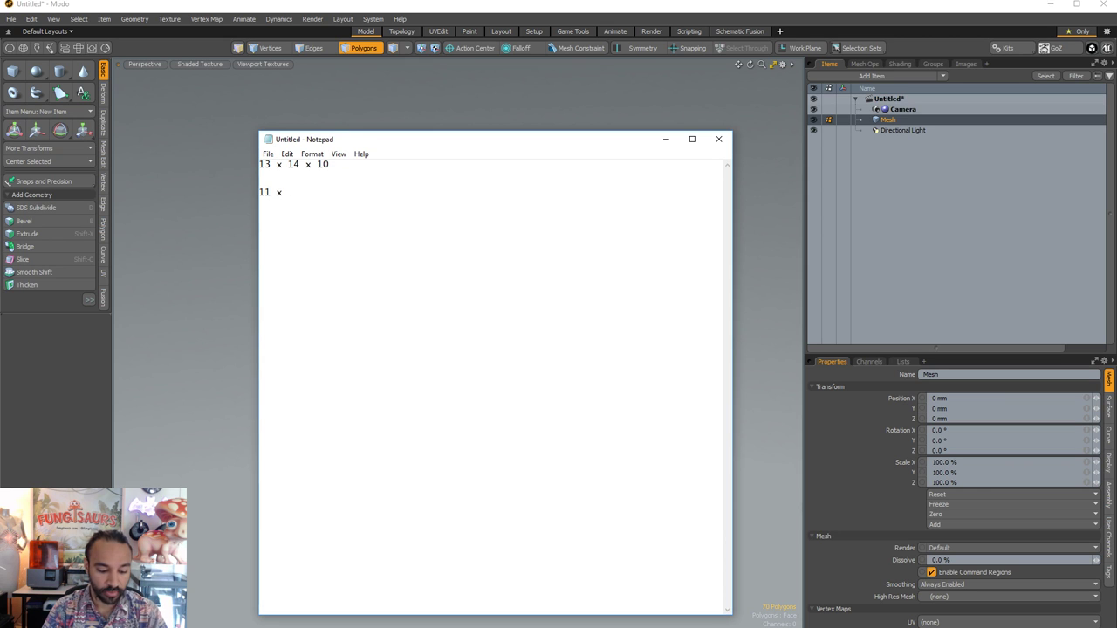
text( 1)
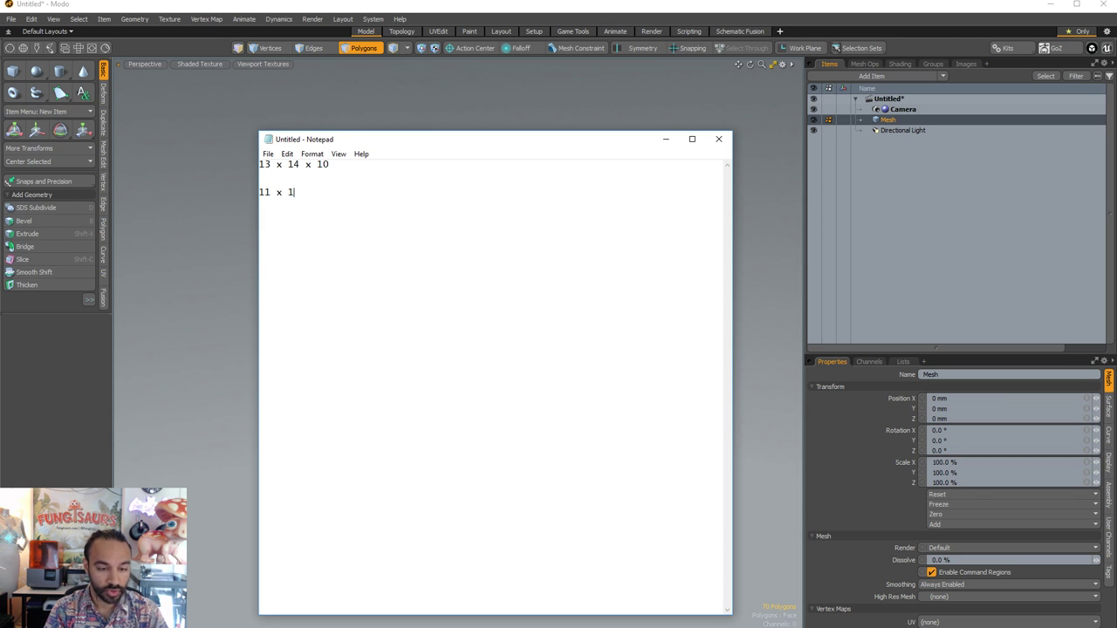
text(2 x 8)
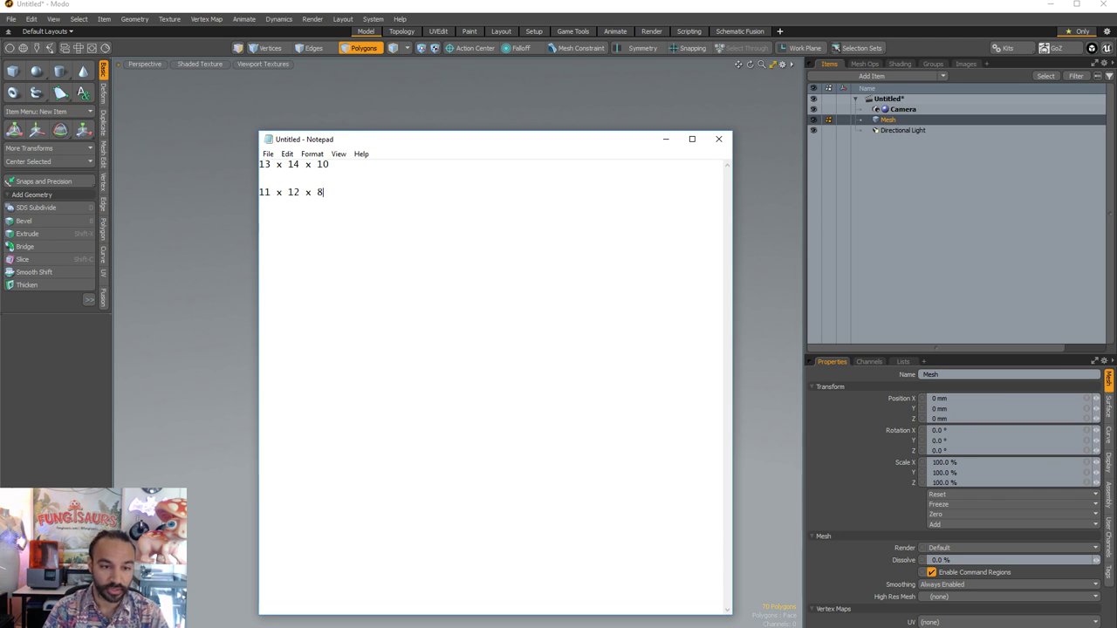
- Highlight the 11 x 12 x 8 line in the note and move the Notepad window out of the way
drag(358, 197, 245, 187)
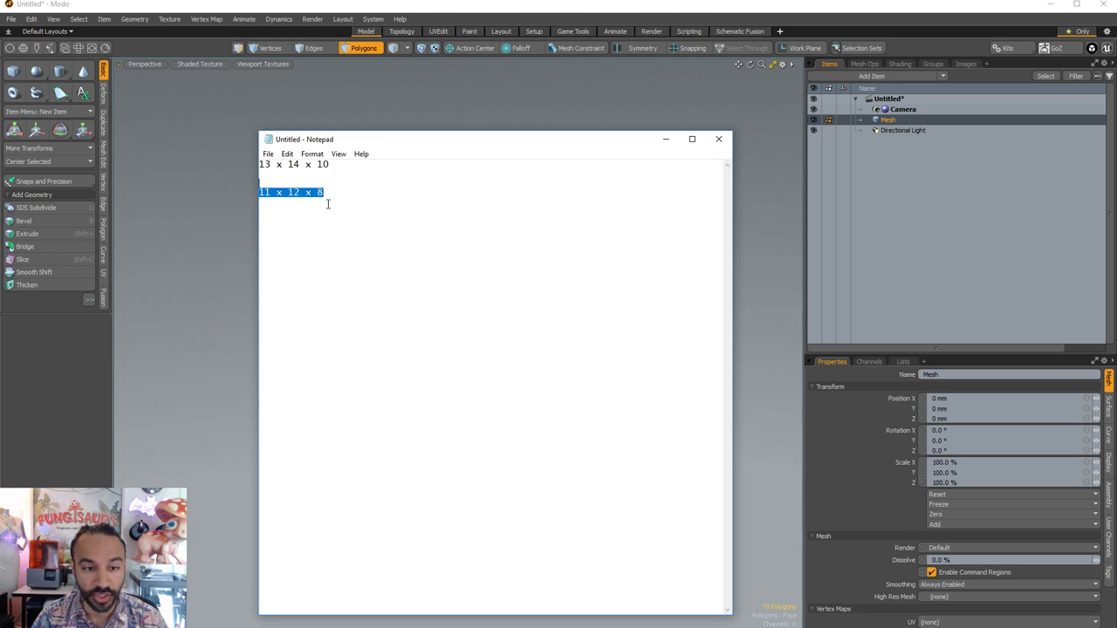
drag(349, 163, 217, 163)
drag(343, 189, 259, 192)
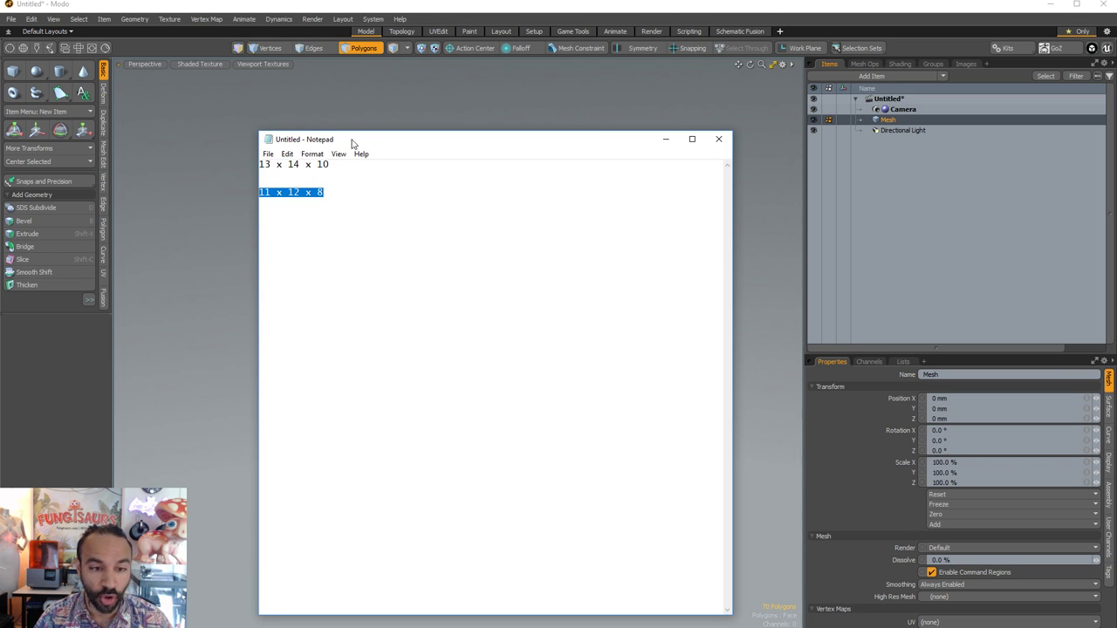
drag(413, 142, 1115, 144)
- Add a new, empty Mesh item to the Modo scene
click(895, 132)
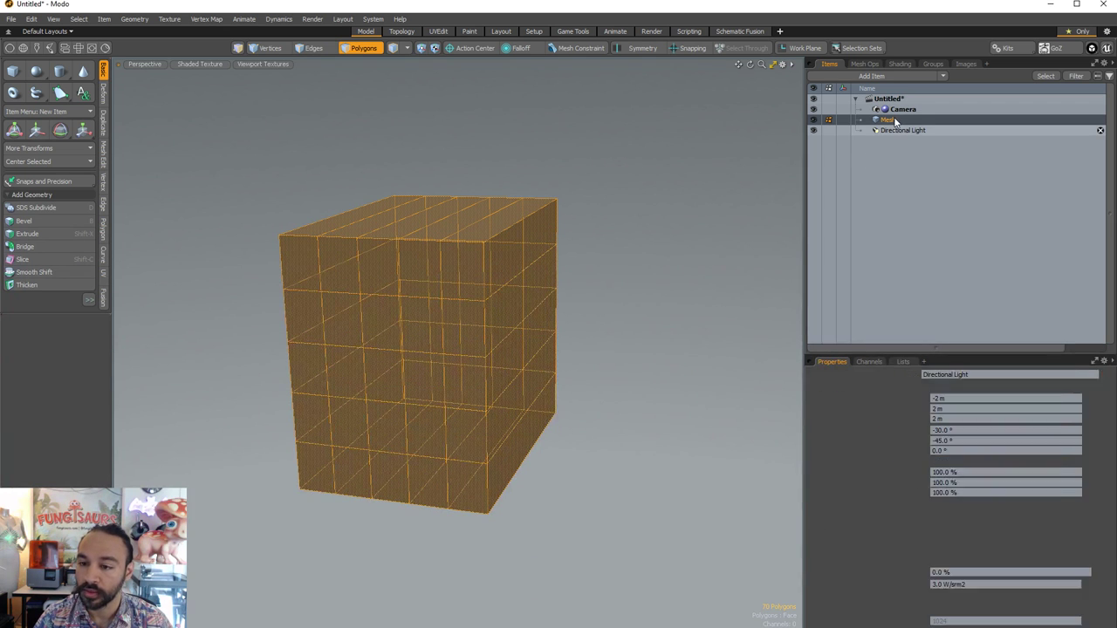
click(894, 121)
right_click(894, 119)
click(898, 114)
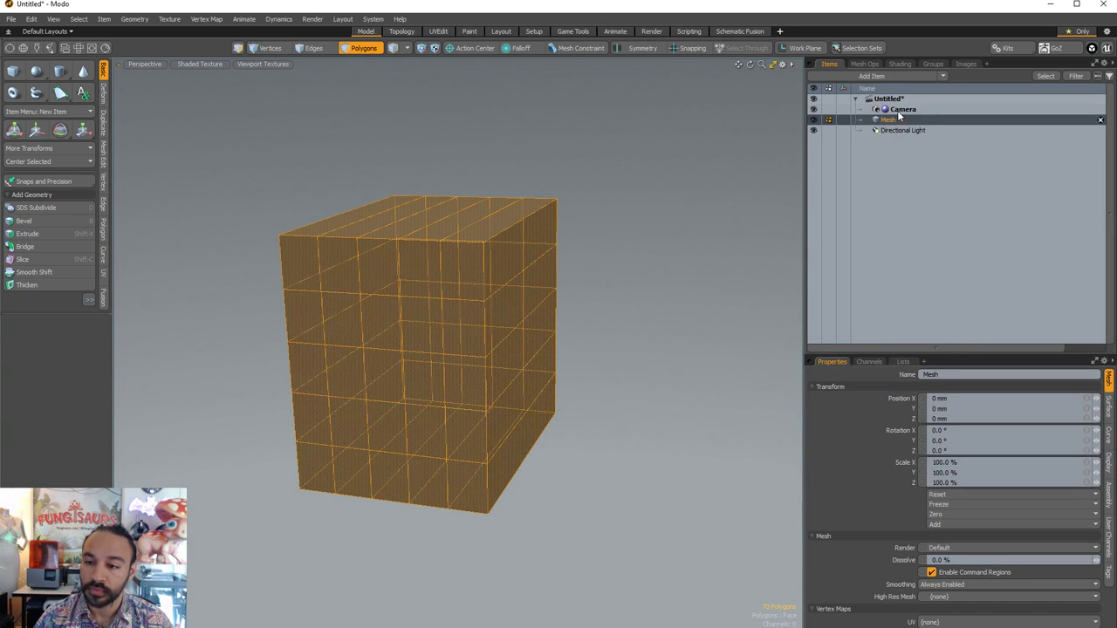
click(900, 130)
click(897, 76)
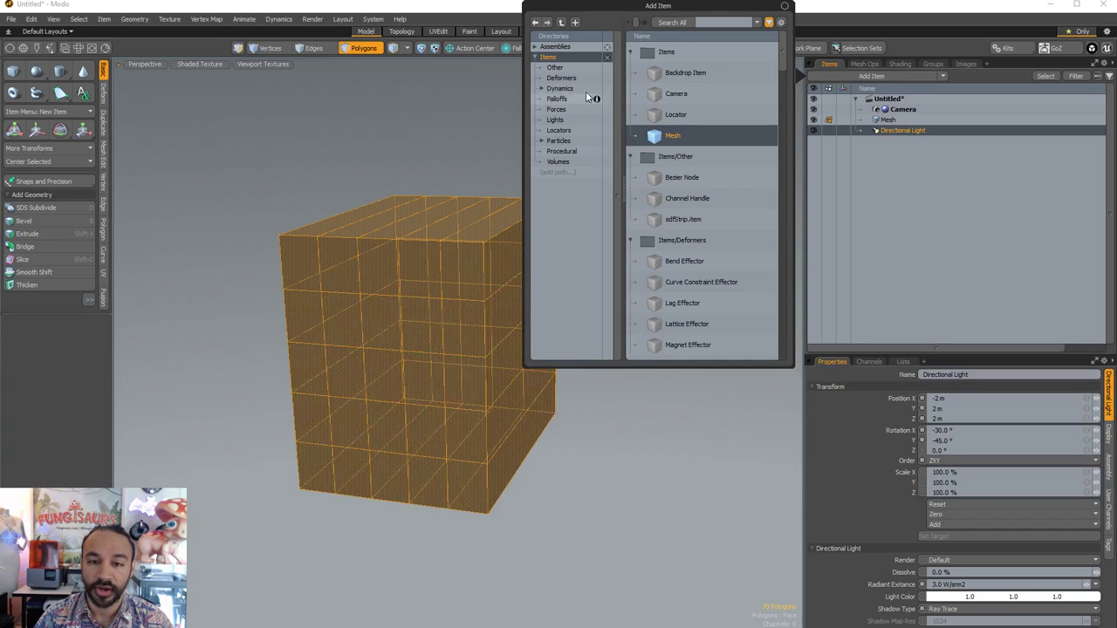
double_click(667, 136)
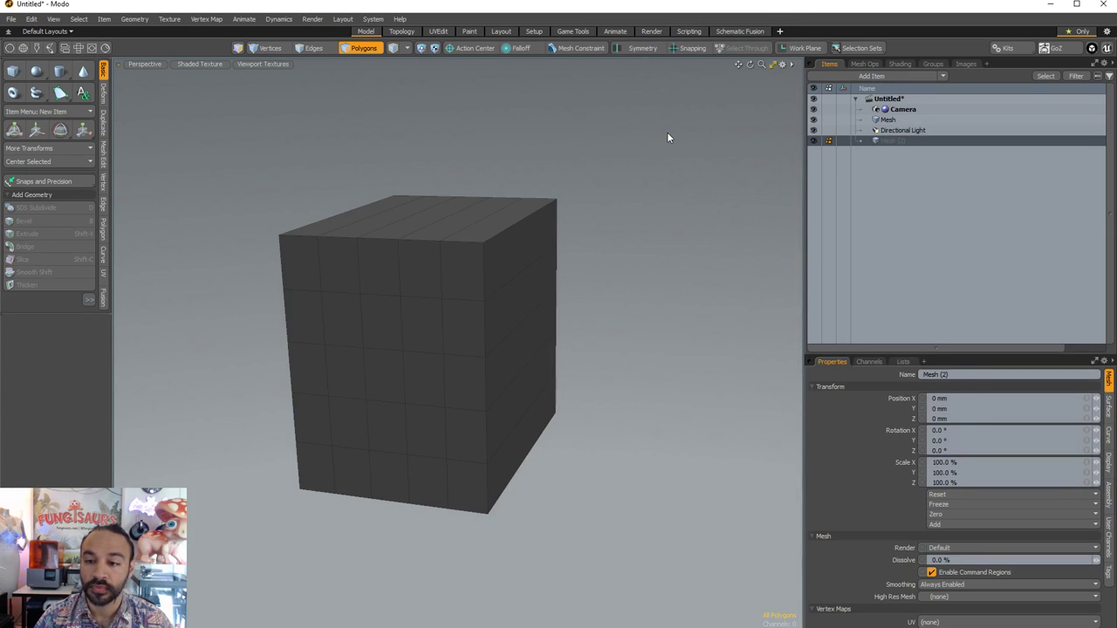
- Start the Cube tool for the new mesh item and check the target dimensions in the Notepad note
click(14, 71)
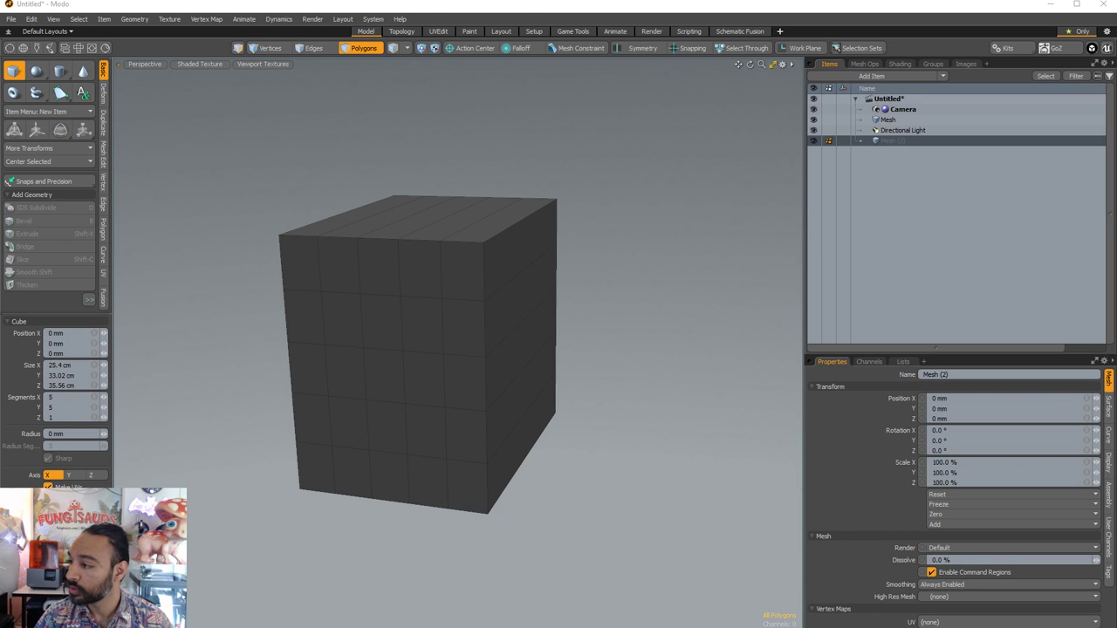
drag(1115, 84, 793, 166)
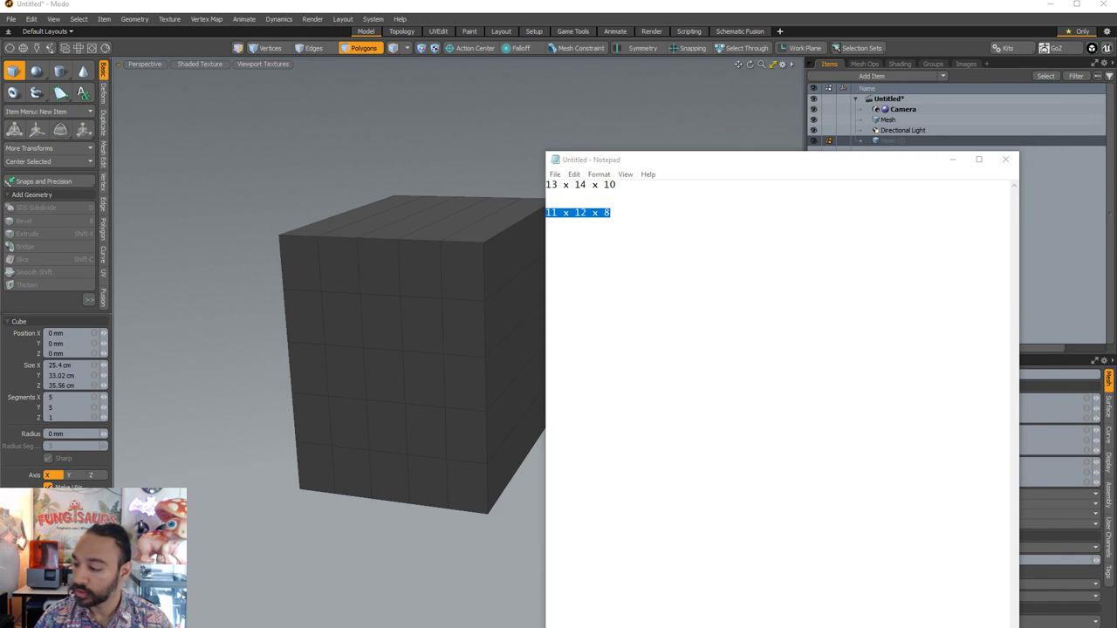
drag(791, 174, 1032, 192)
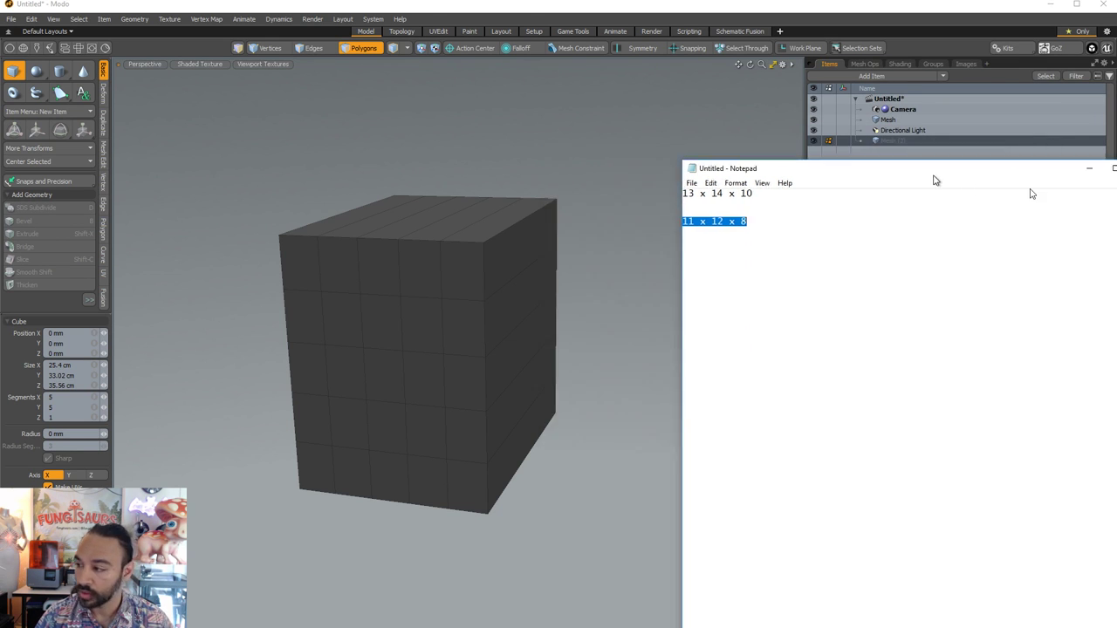
key(alt+Tab)
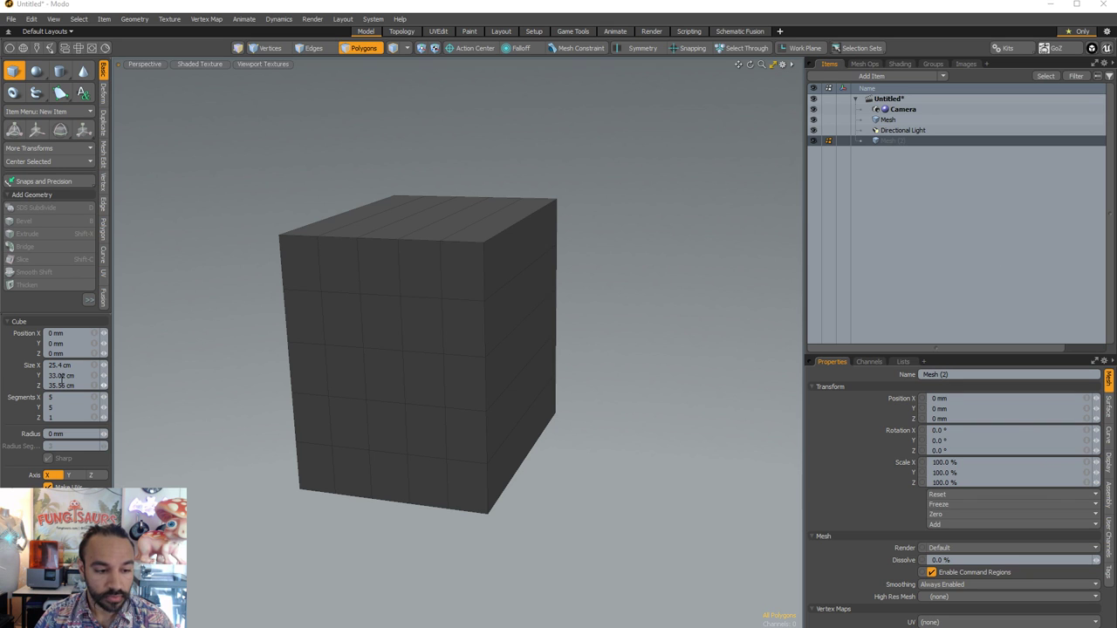
- Set the new cube's Y size to 27.94 cm
click(61, 375)
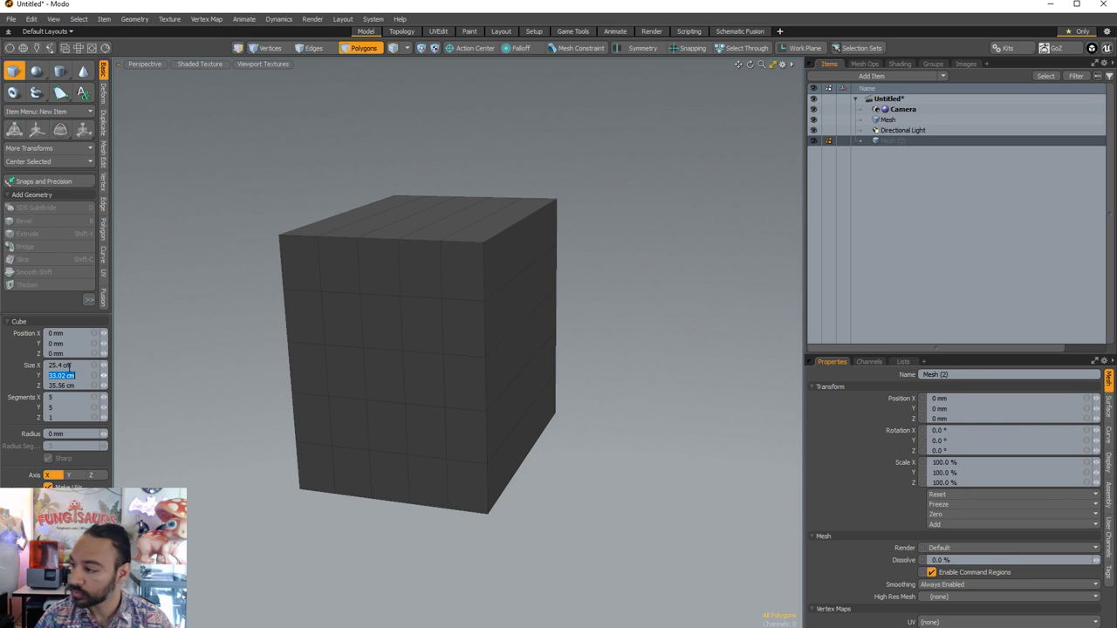
click(68, 366)
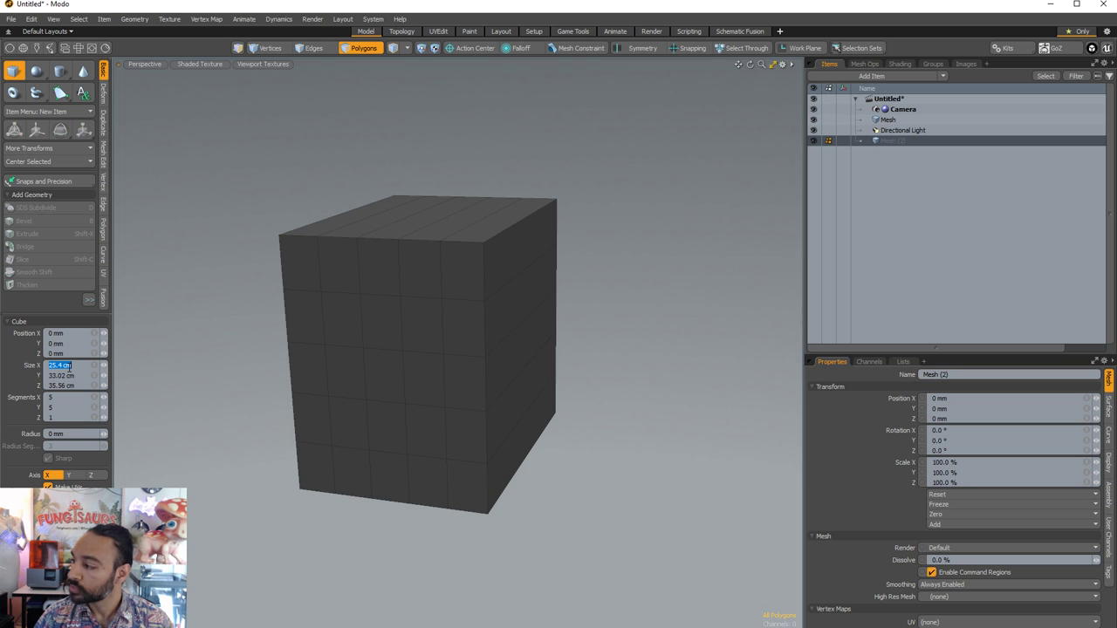
click(68, 375)
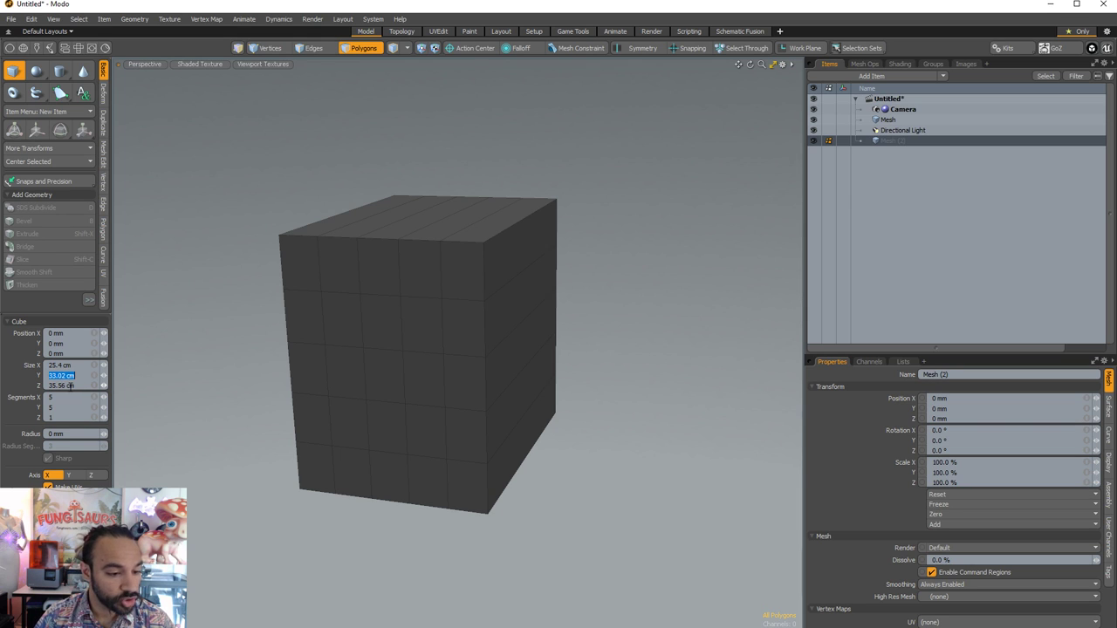
click(64, 366)
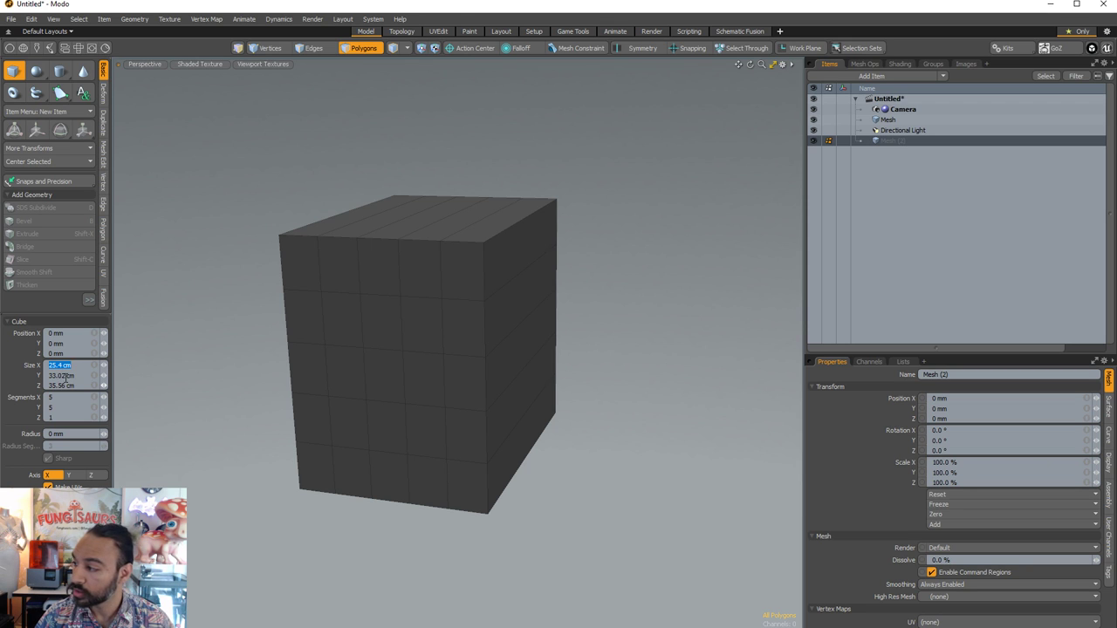
double_click(58, 375)
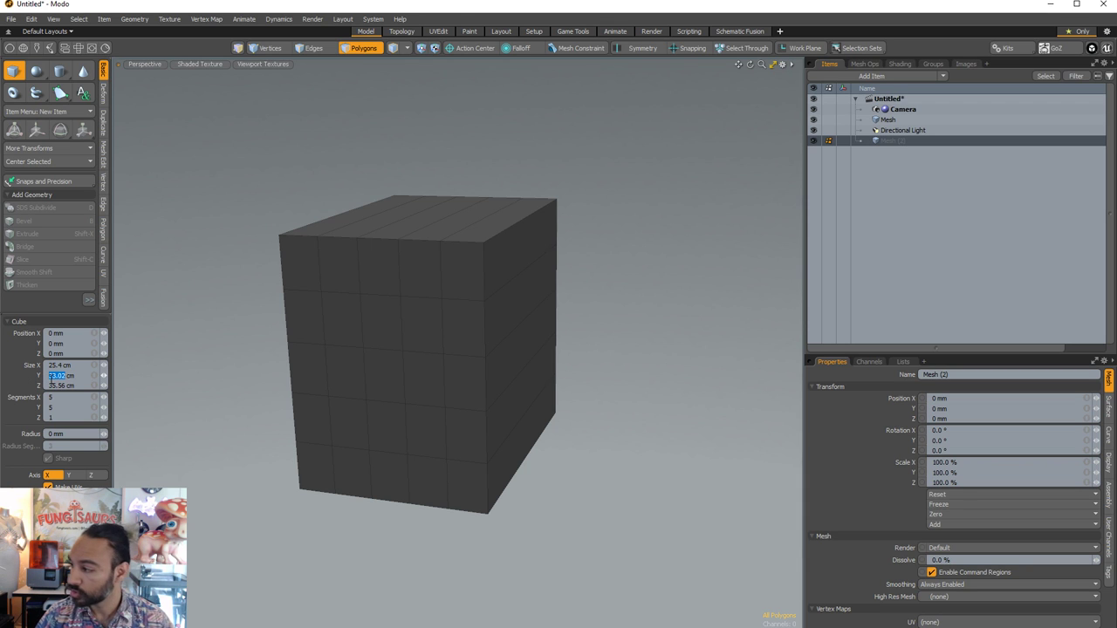
text(37.94)
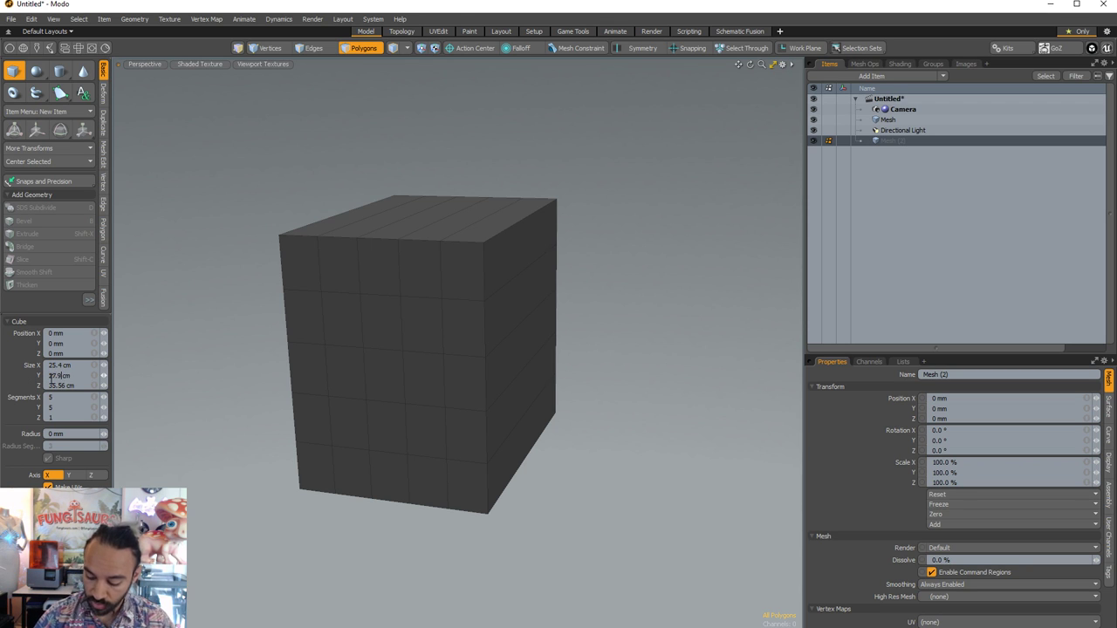
text( cm)
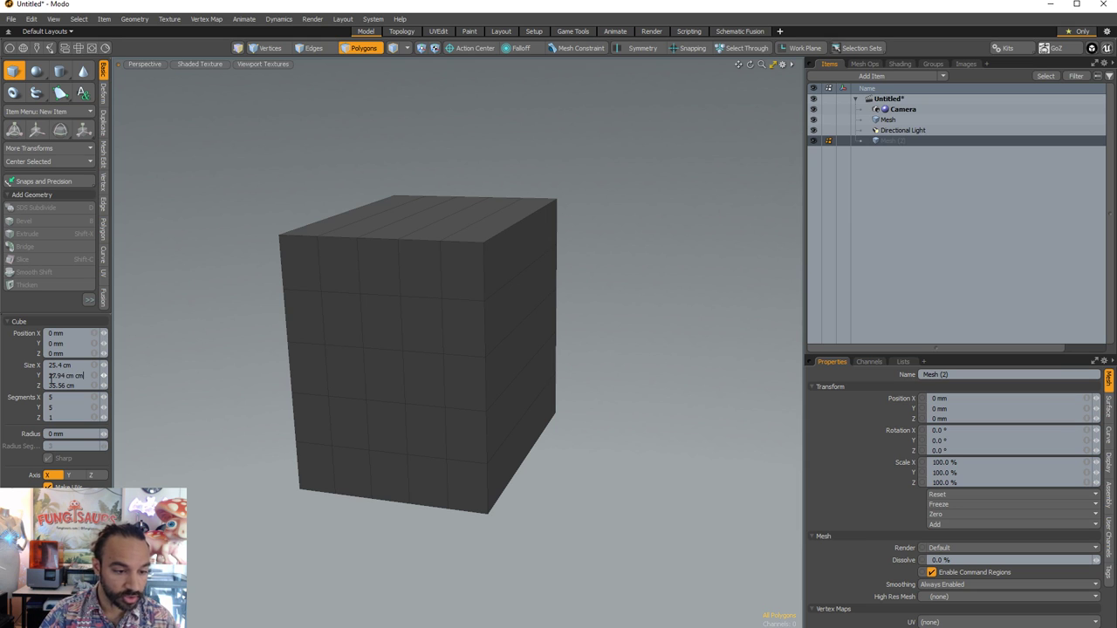
key(BackSpace)
key(BackSpace)
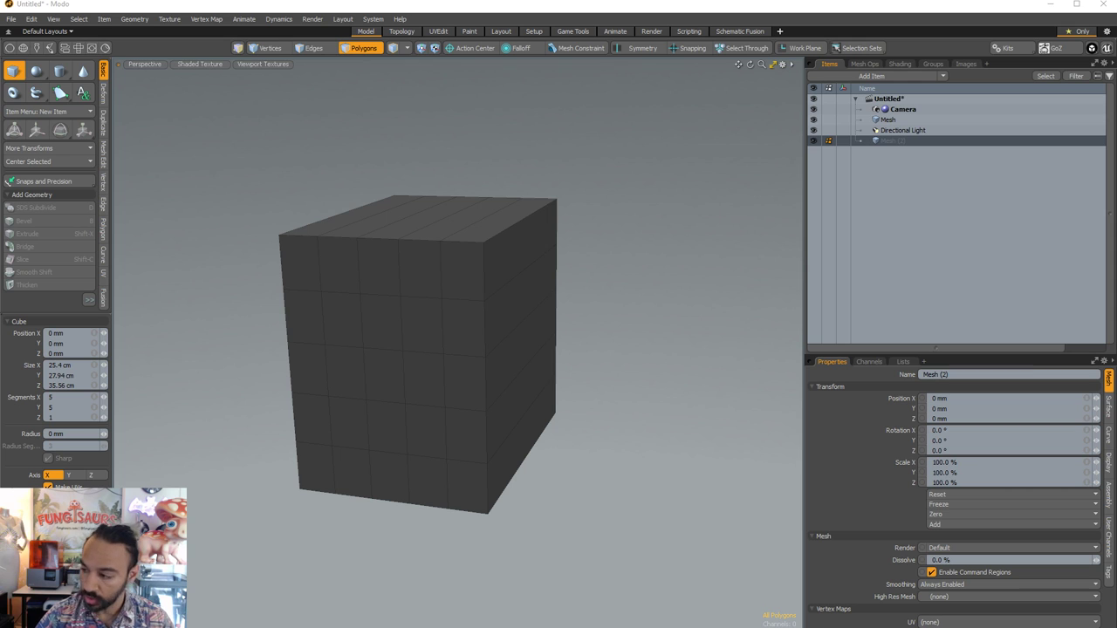
- Set the new cube's Z size to 30.48 cm and its X size to 20.32 cm
click(93, 385)
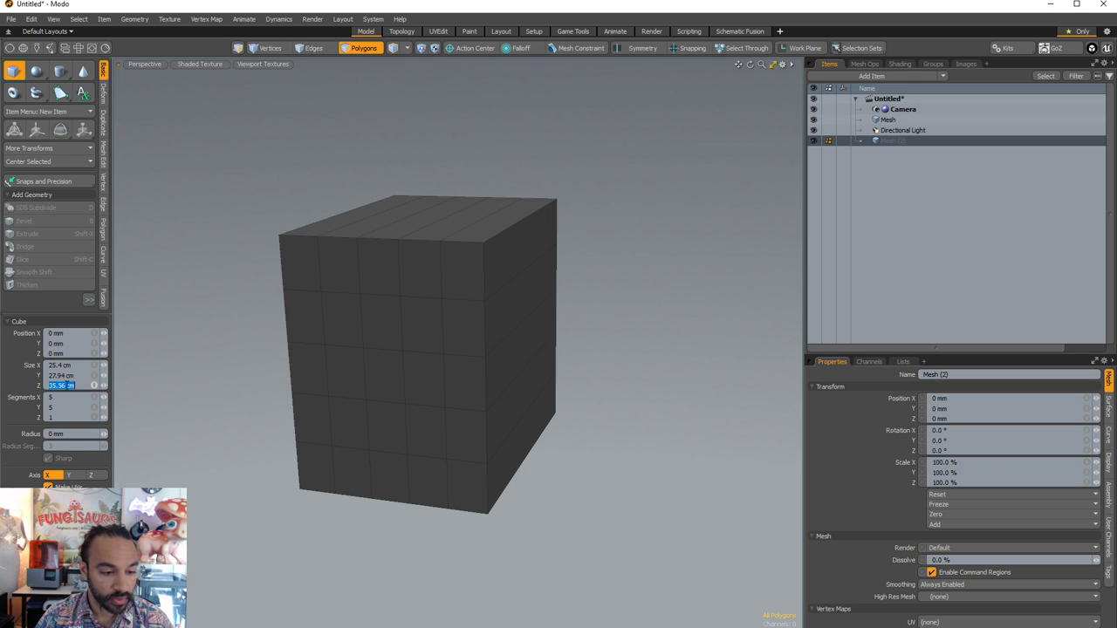
text(30.4)
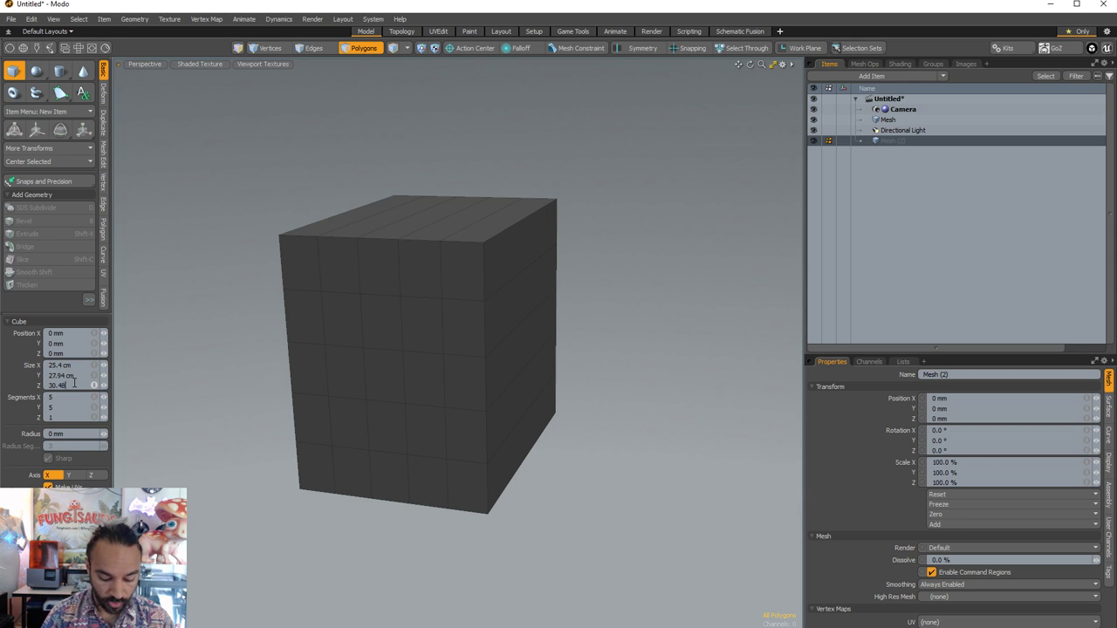
text(8)
key(Return)
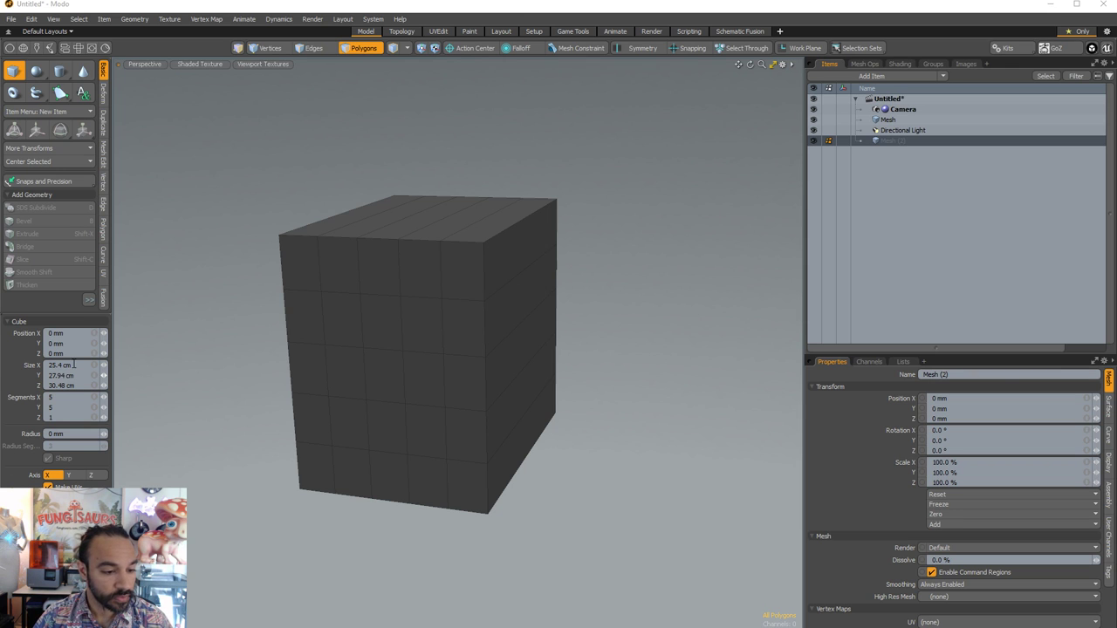
drag(77, 365, 7, 371)
text(20.32)
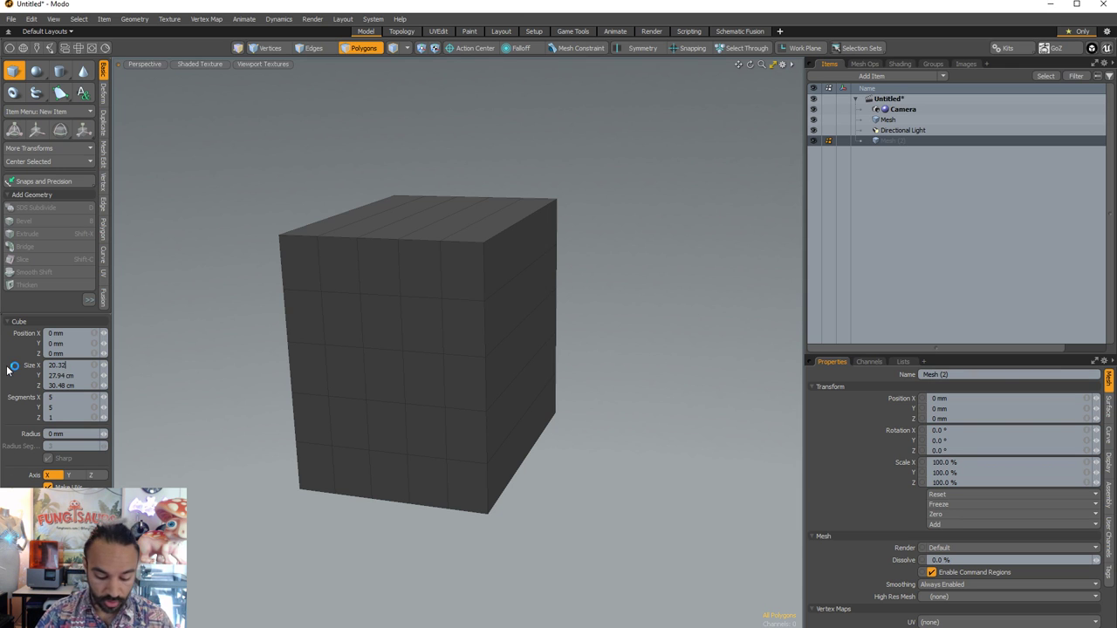
text( cm)
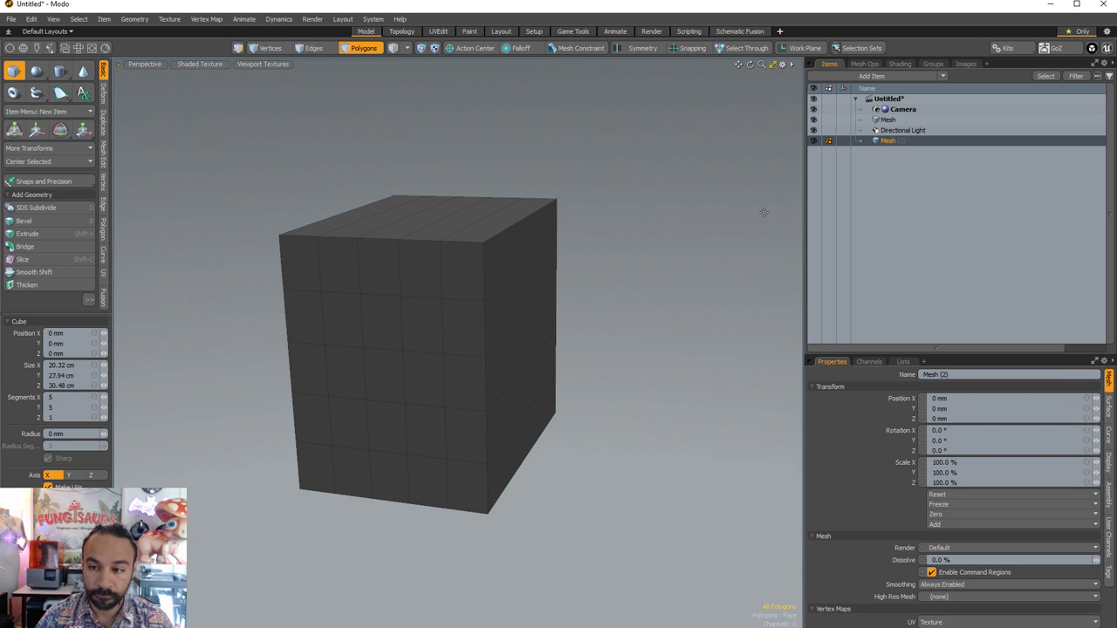
- Compare the sizes of the two boxes by repeatedly hiding and showing the original, larger mesh, leaving it shown
click(885, 141)
click(815, 124)
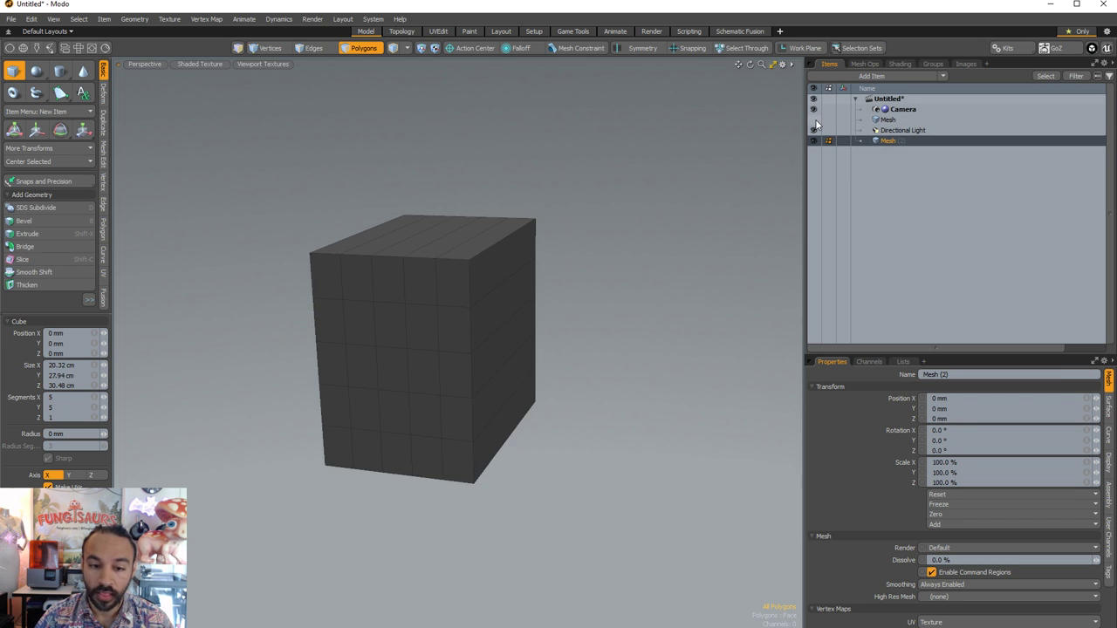
click(815, 124)
click(815, 124)
click(815, 124)
click(815, 124)
click(814, 123)
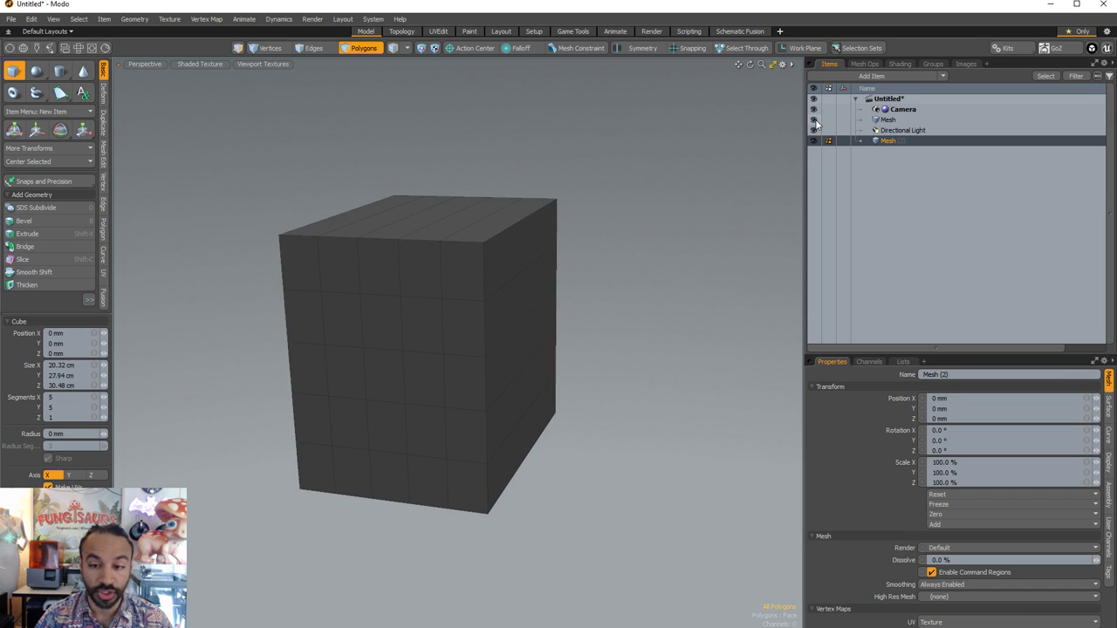
click(815, 124)
click(815, 124)
alt+drag(668, 450, 608, 501)
key(3)
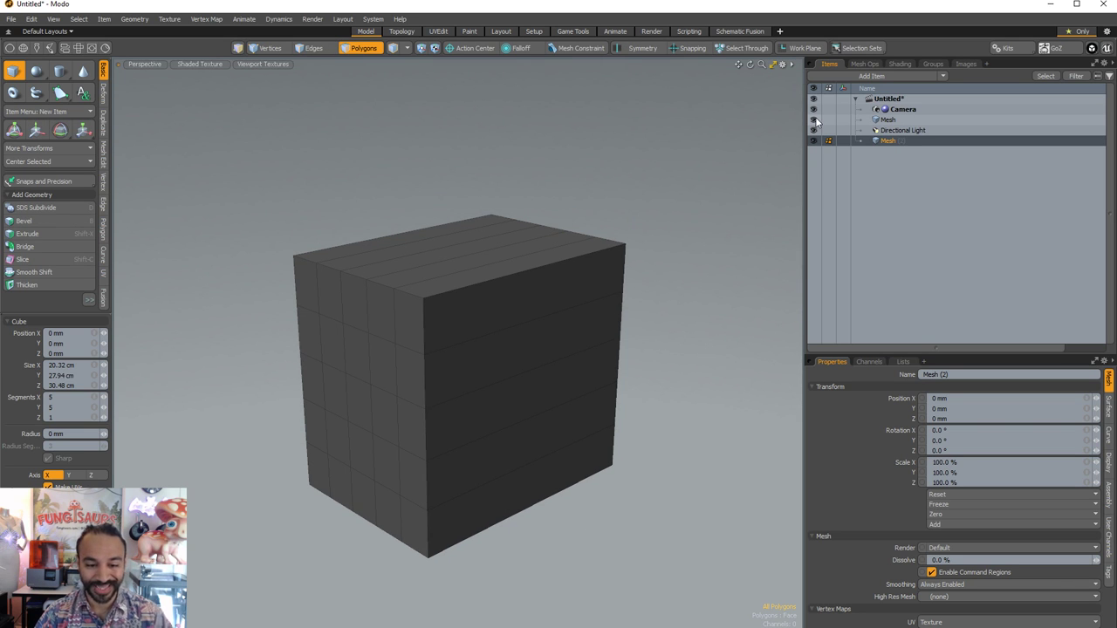
click(814, 121)
click(814, 120)
click(814, 121)
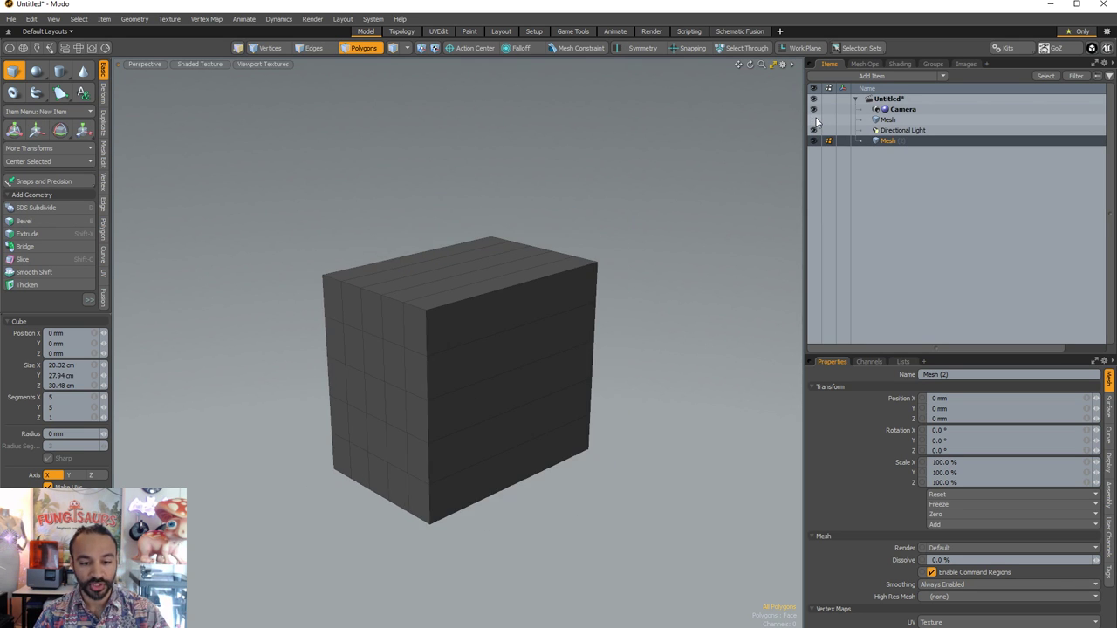
click(814, 121)
click(814, 121)
click(814, 121)
click(814, 121)
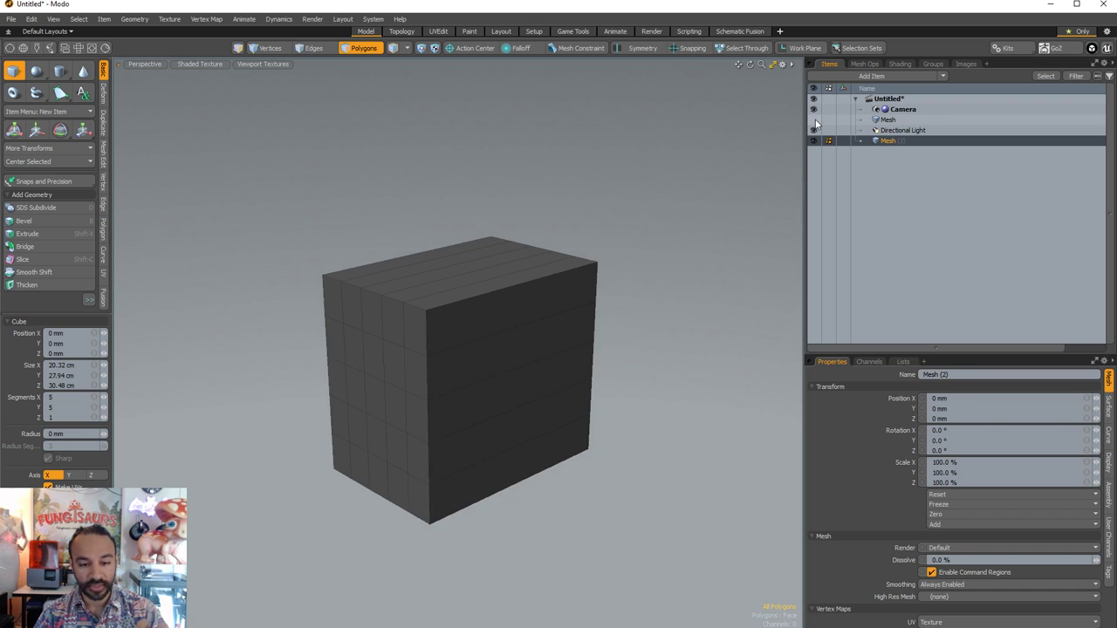
click(814, 121)
click(814, 120)
click(814, 121)
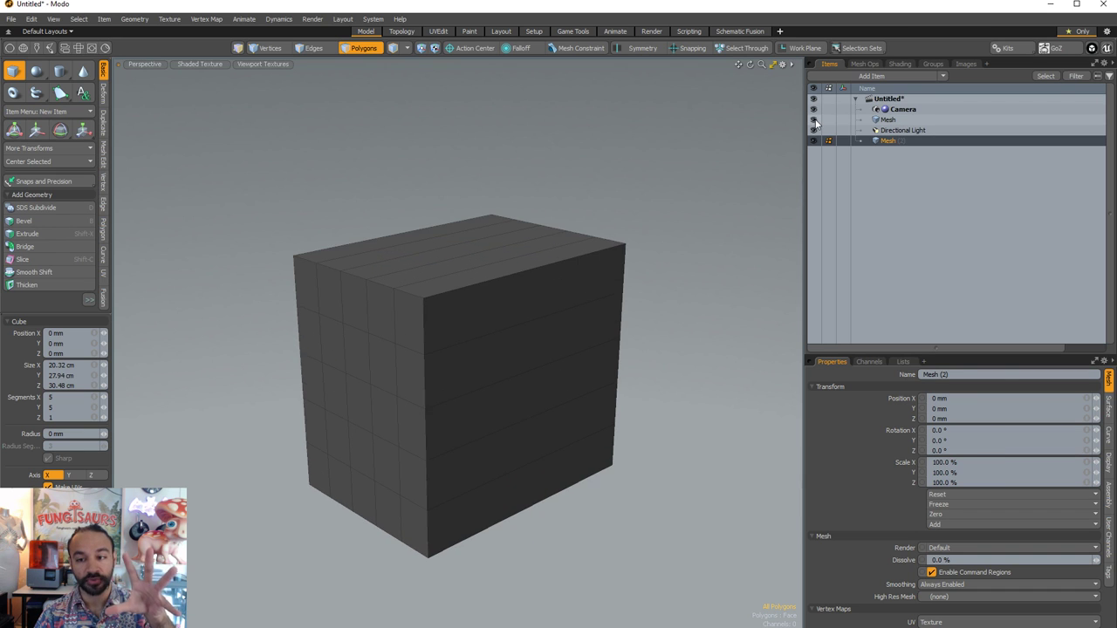
click(814, 120)
click(814, 120)
- Start exporting only the original, larger box's mesh layer to a file
click(889, 121)
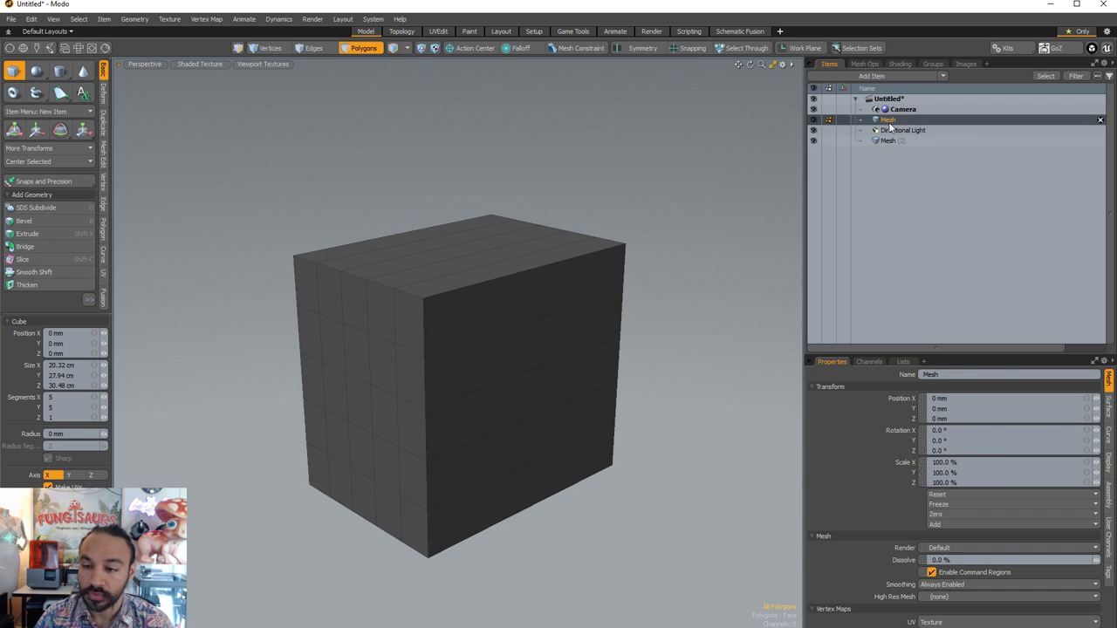
right_click(889, 122)
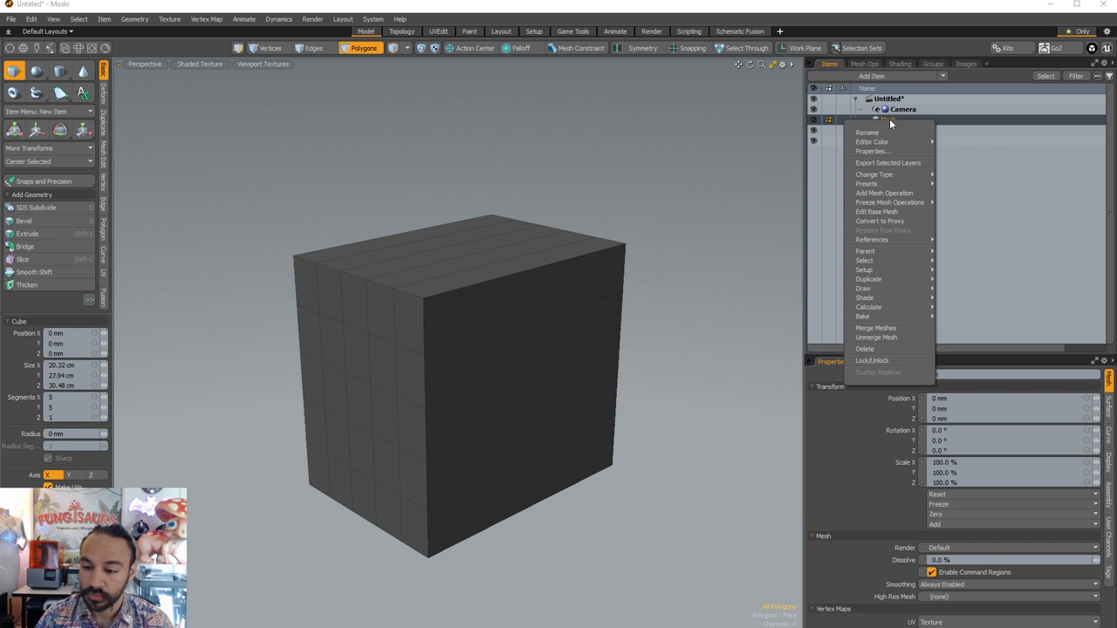
mouse_move(895, 178)
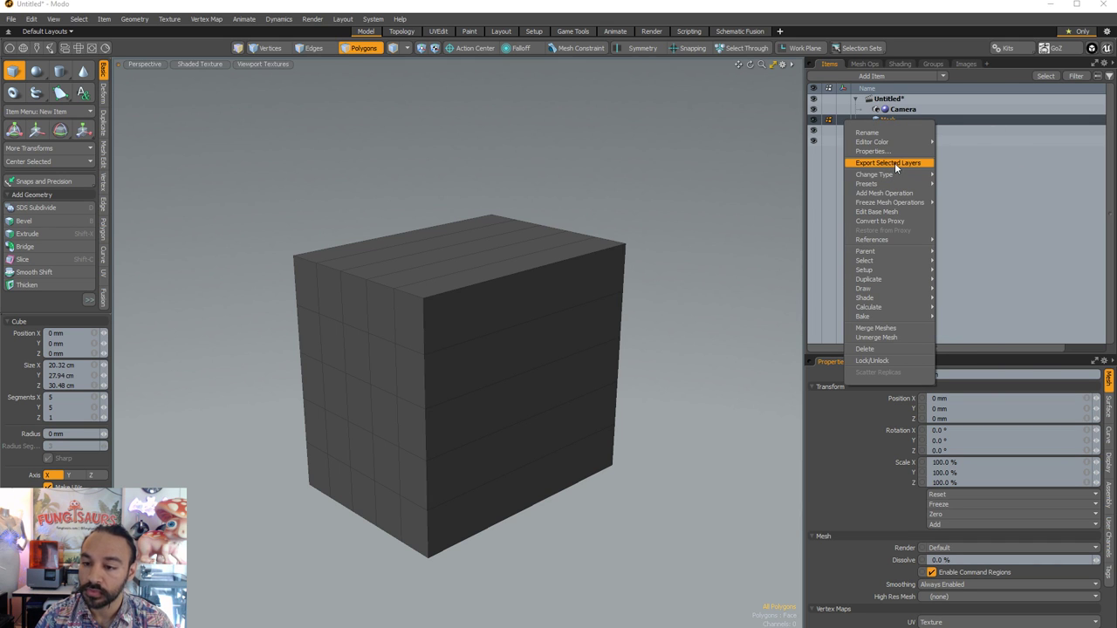
click(895, 163)
click(925, 430)
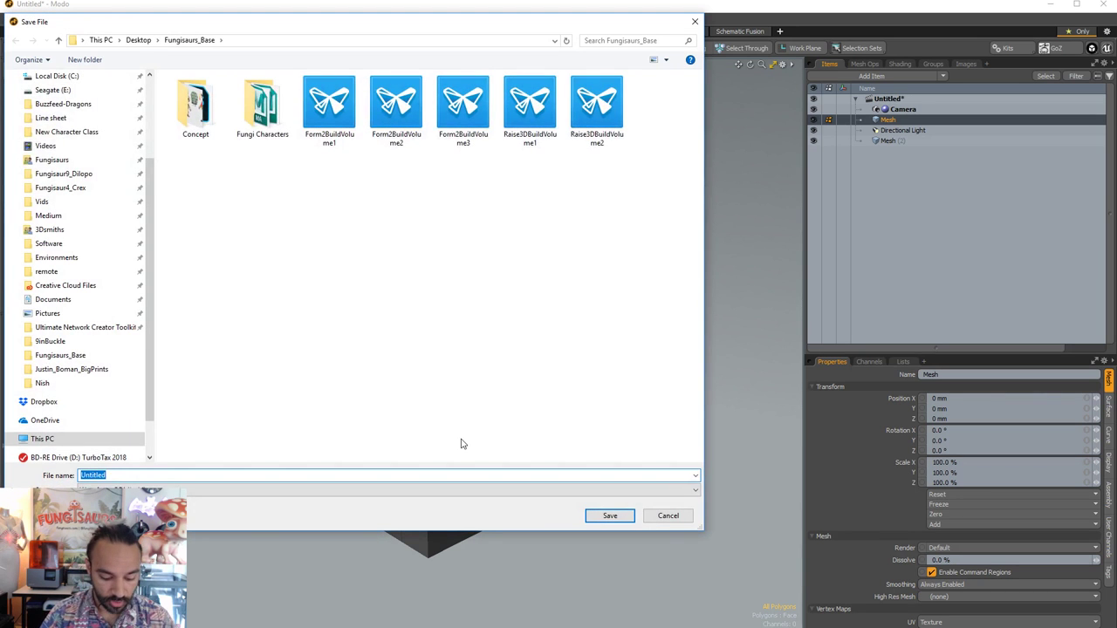
- Save the exported mesh in the Fungisaurs_Base folder under the file name CaseVolume1
text(Case Volume1)
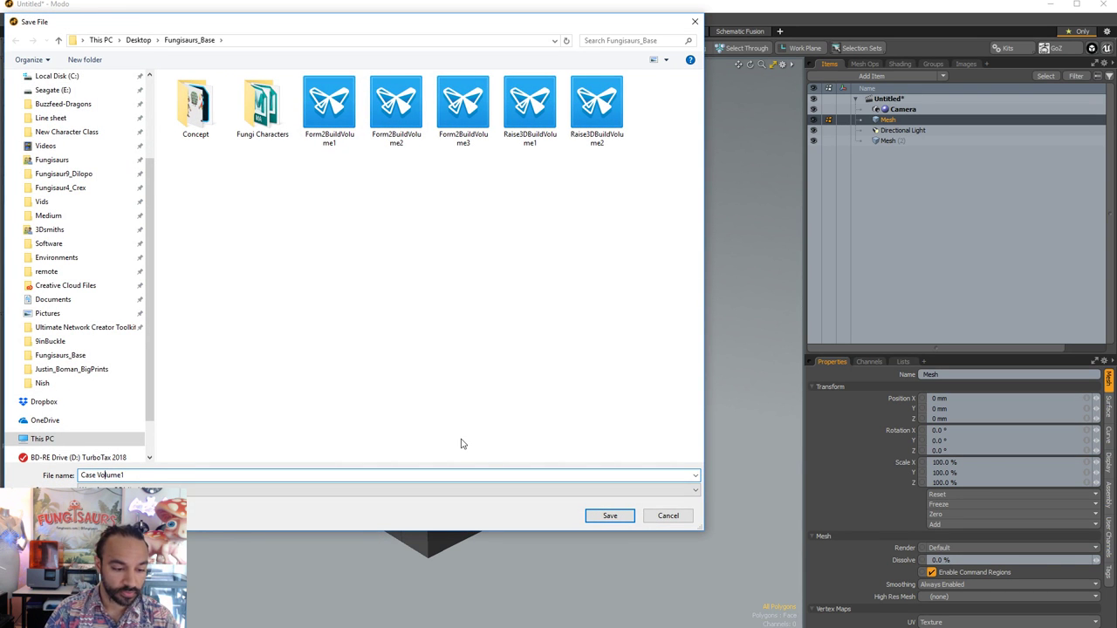
key(Left)
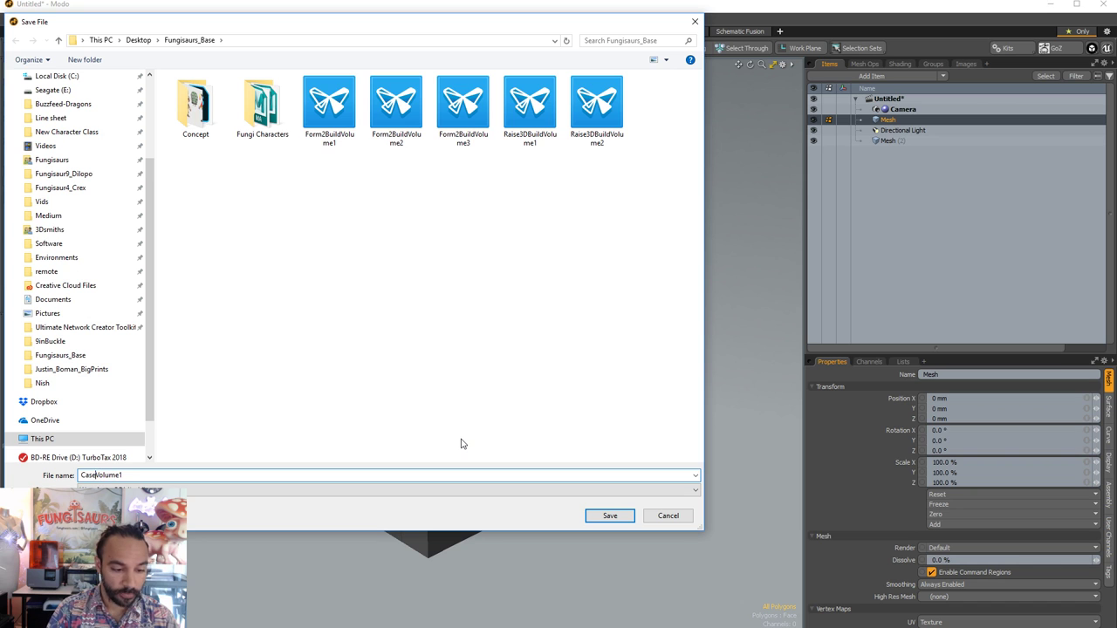
key(Return)
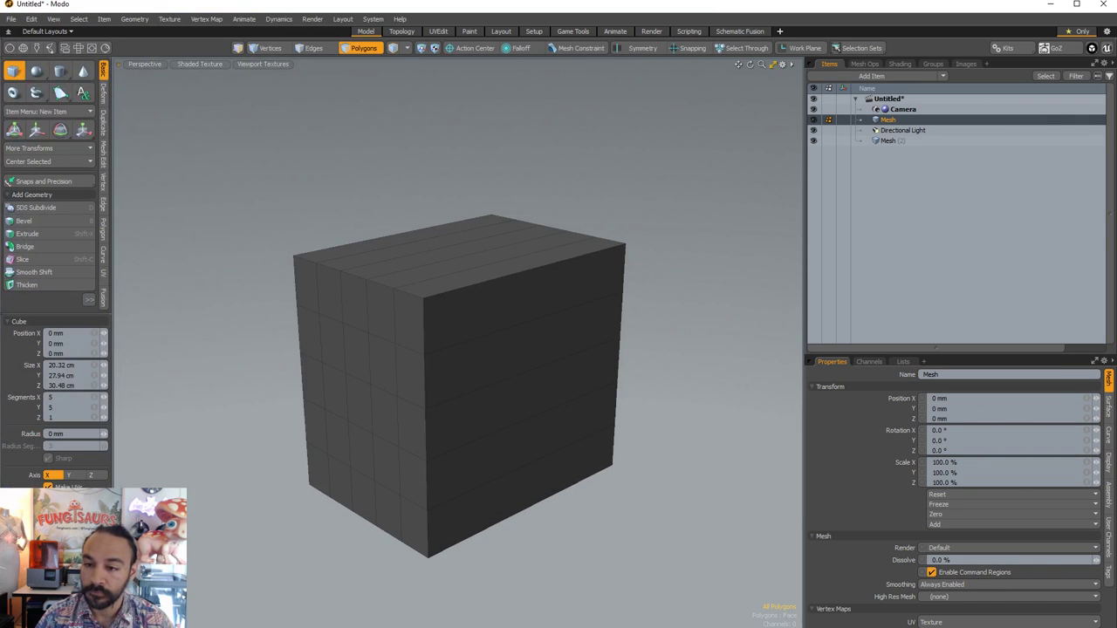
- Hide the first mesh and export Mesh (2) on its own in Wavefront OBJ format, named FoamCaseVolume1
click(905, 140)
click(814, 120)
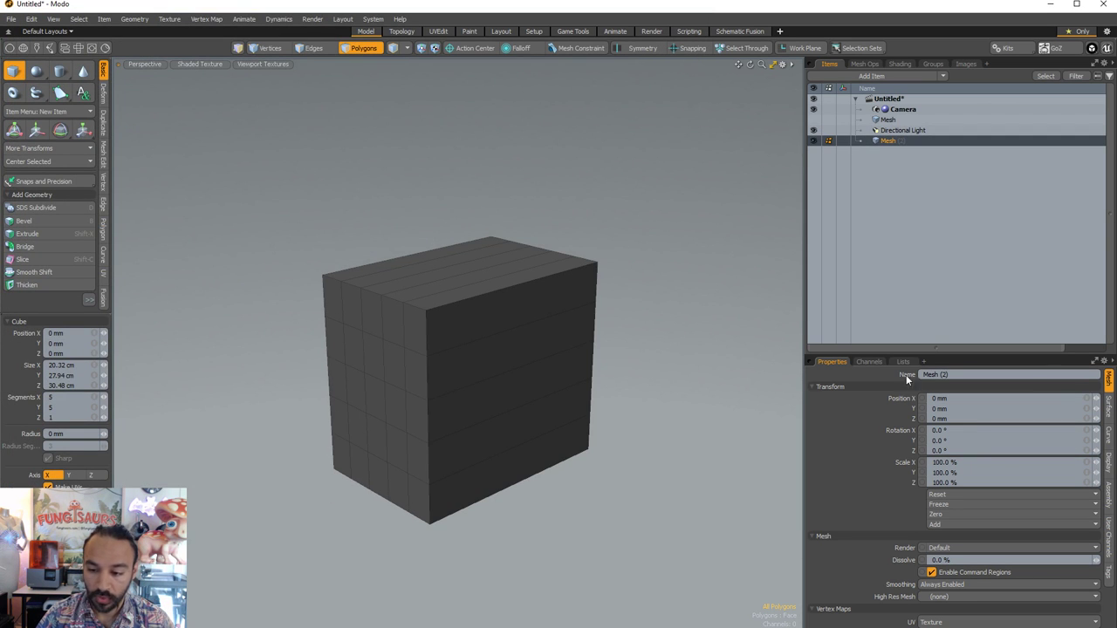
right_click(898, 141)
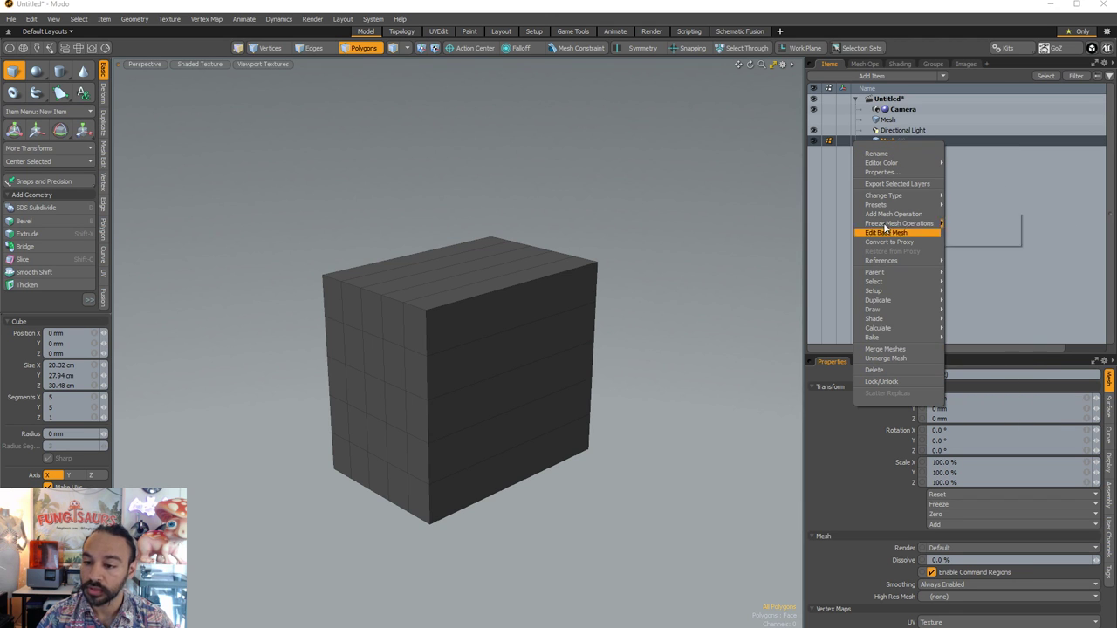
click(888, 184)
click(842, 430)
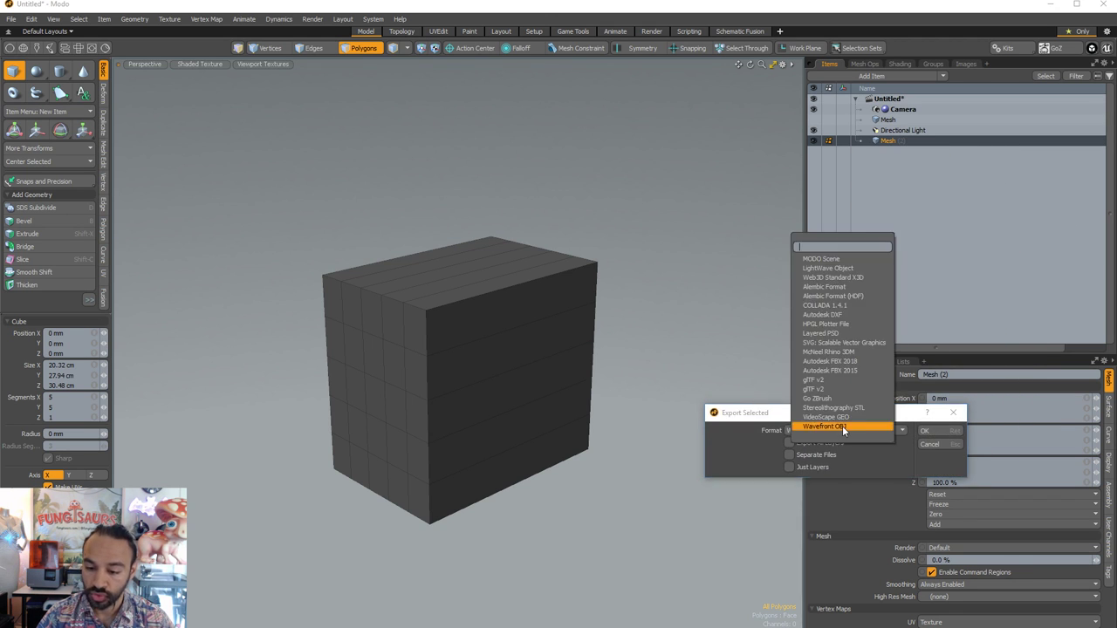
click(841, 426)
click(927, 430)
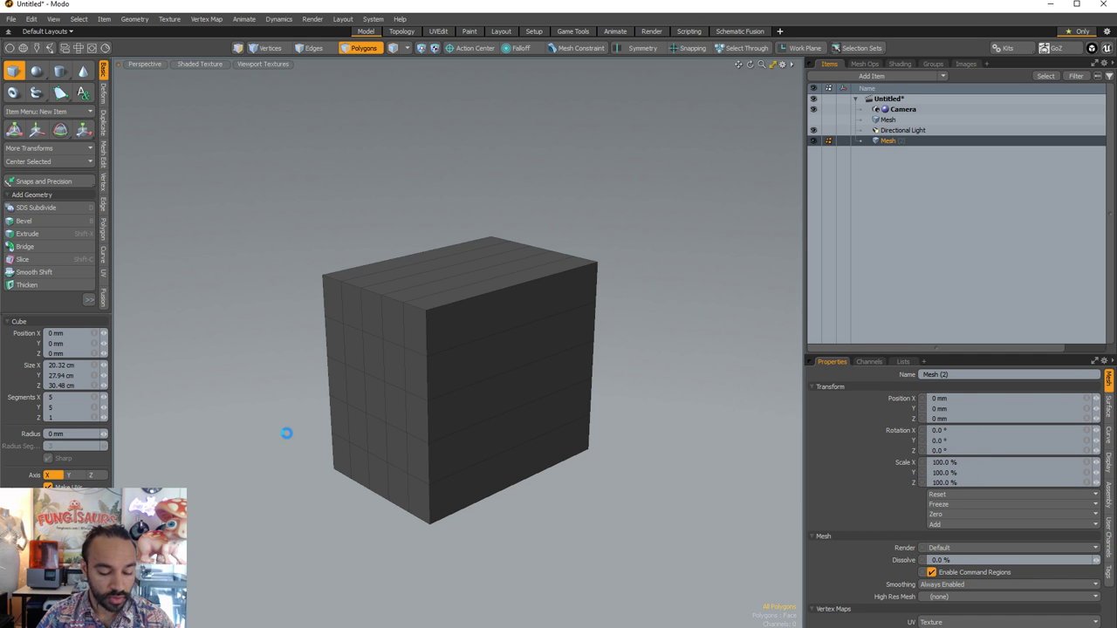
text(FoamCaseVolume1)
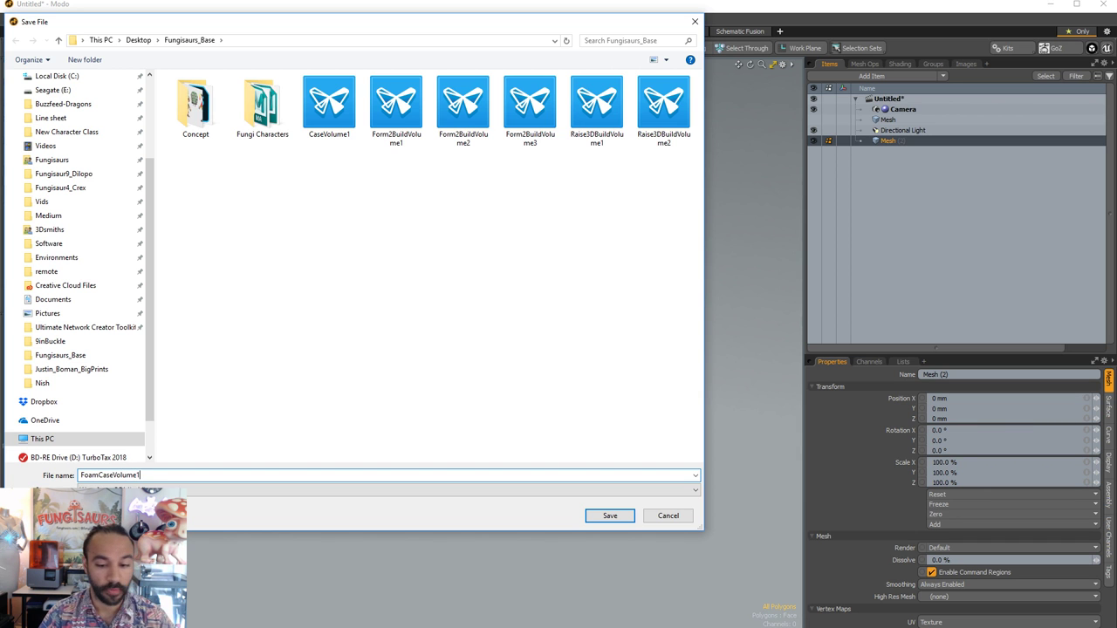
key(Return)
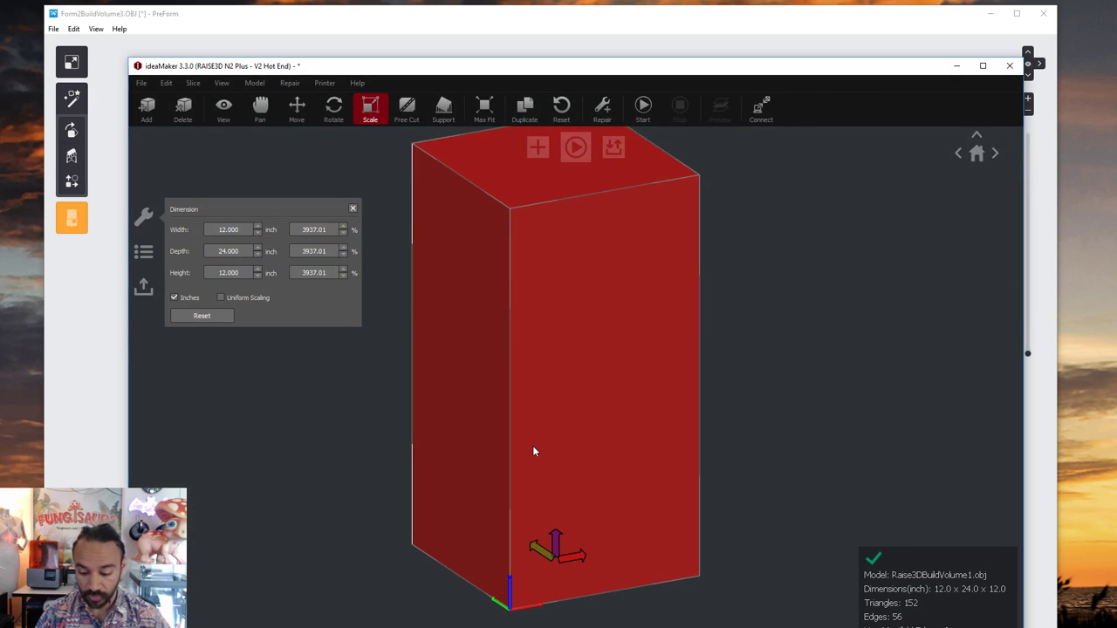
- In ideaMaker, delete the current build volume model and import CaseVolume1, accepting the scaling to millimeters
key(Delete)
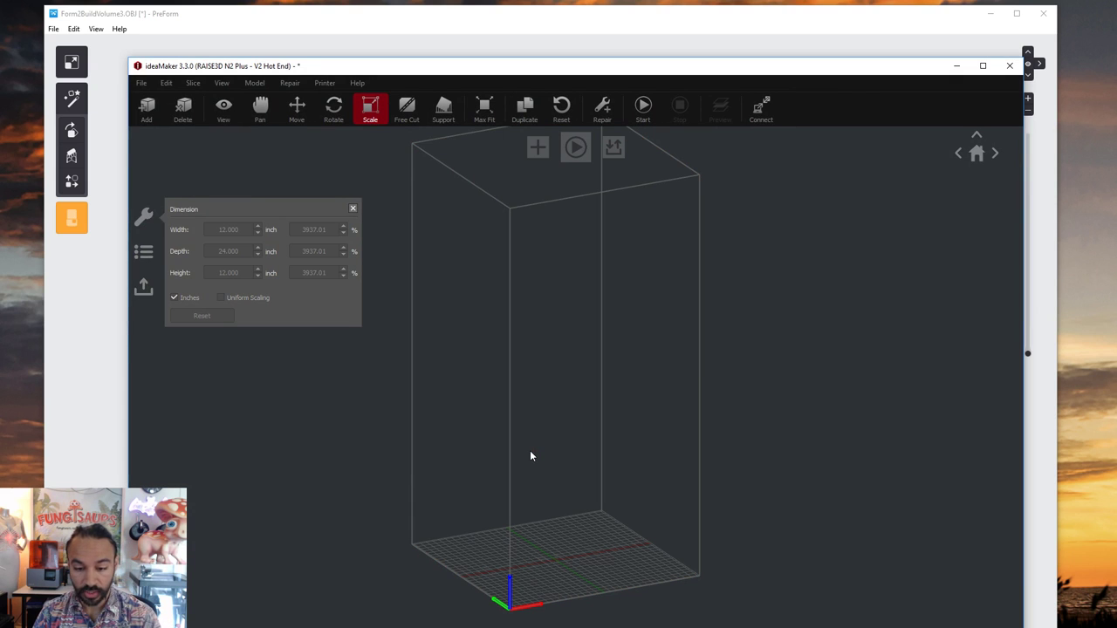
click(141, 83)
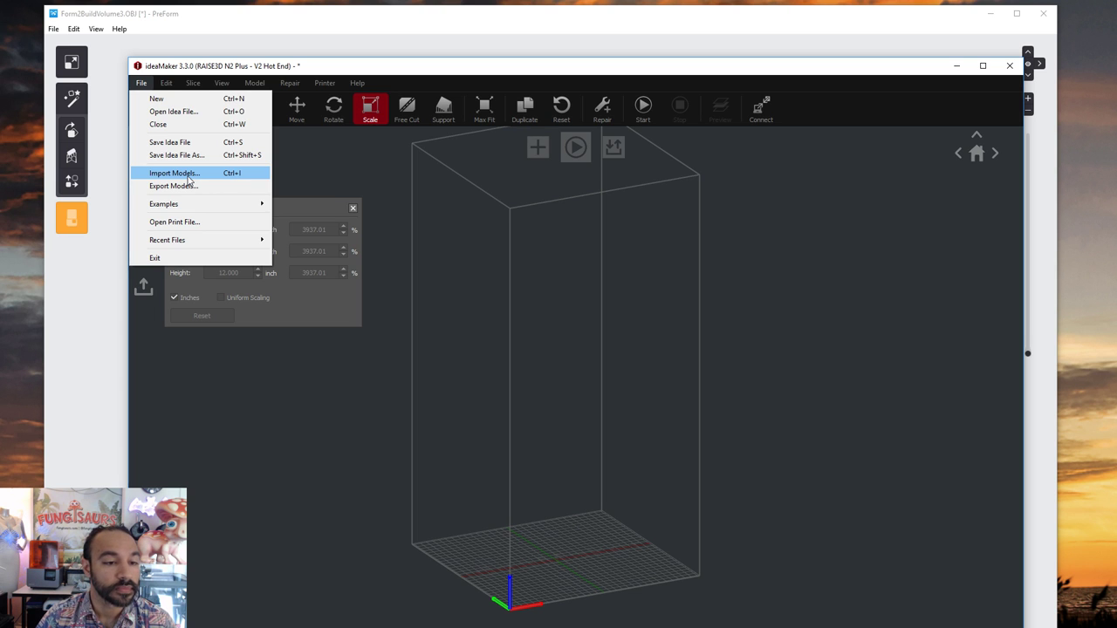
click(188, 177)
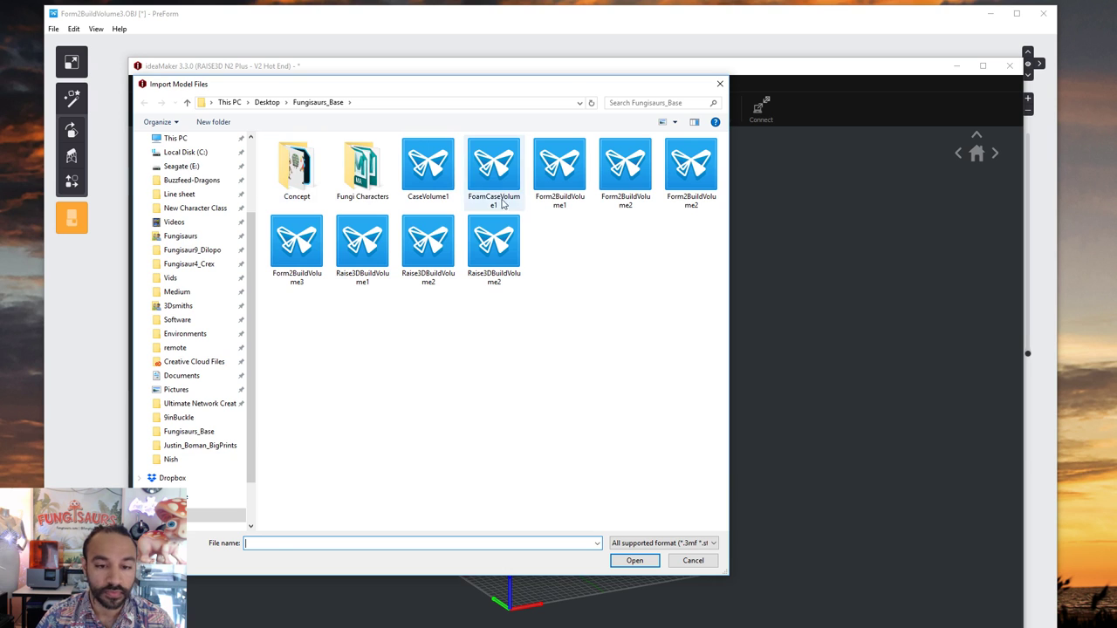
click(428, 165)
click(634, 560)
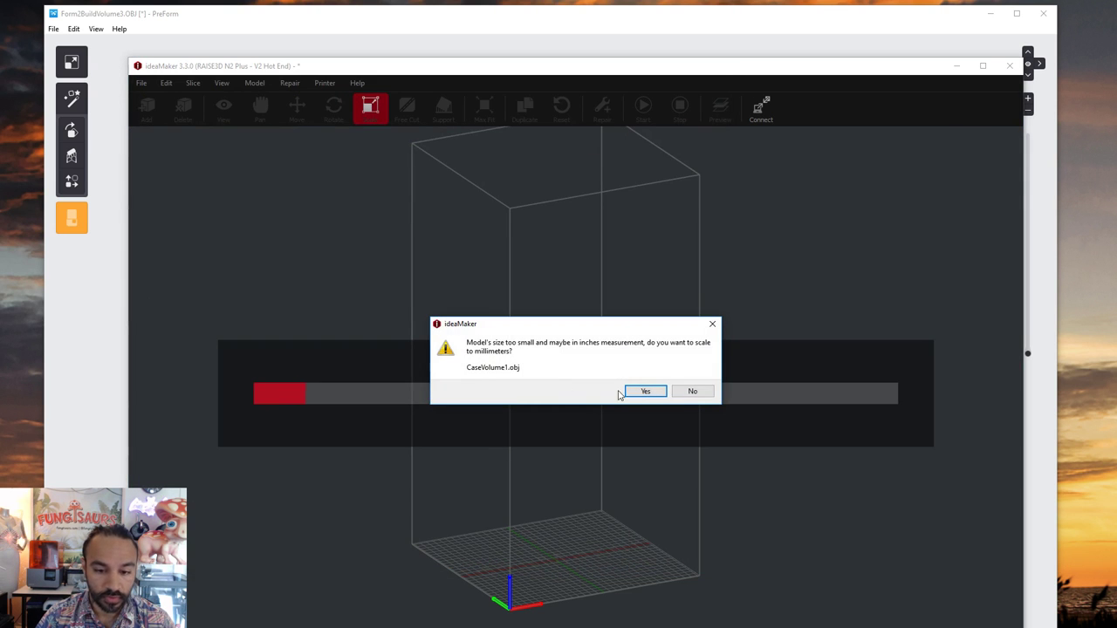
click(659, 396)
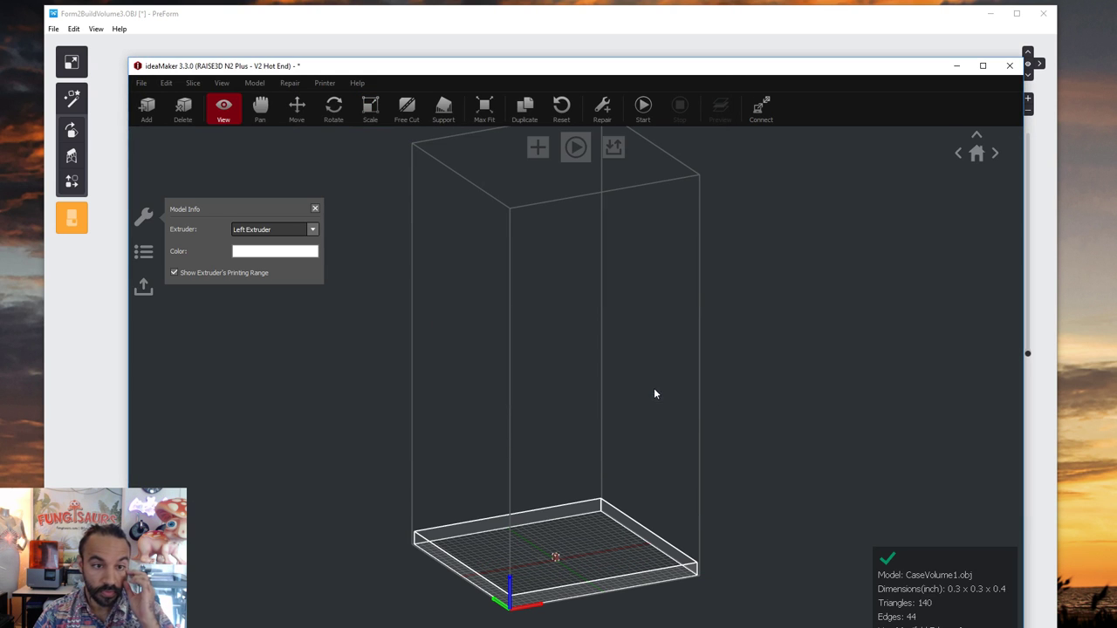
- Turn on uniform scaling and scale the case volume to a height of 14 inches
click(371, 108)
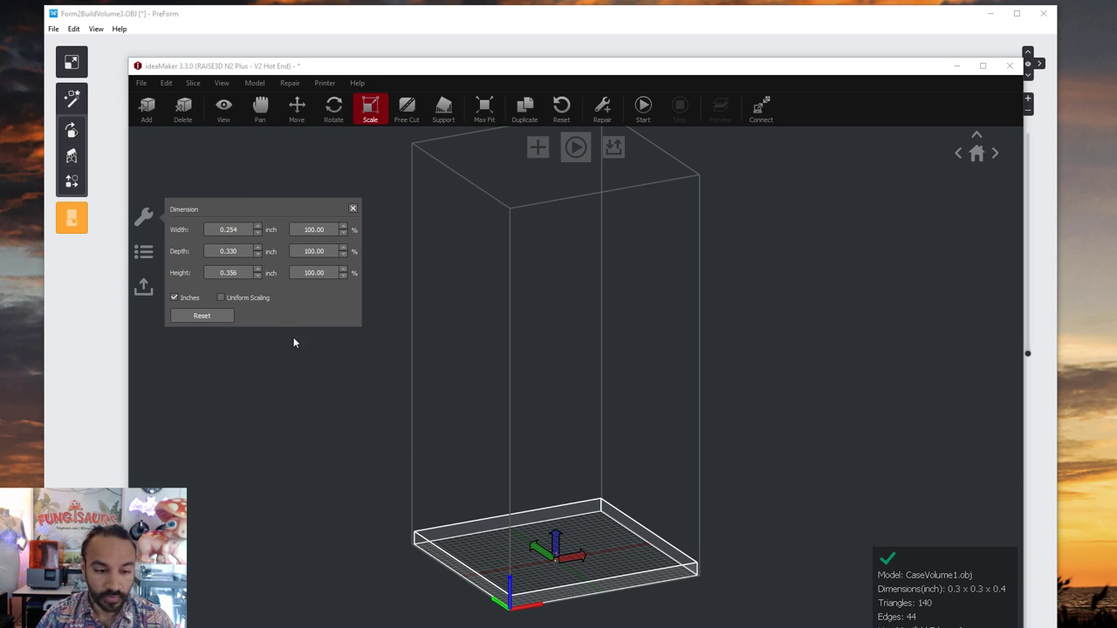
click(243, 298)
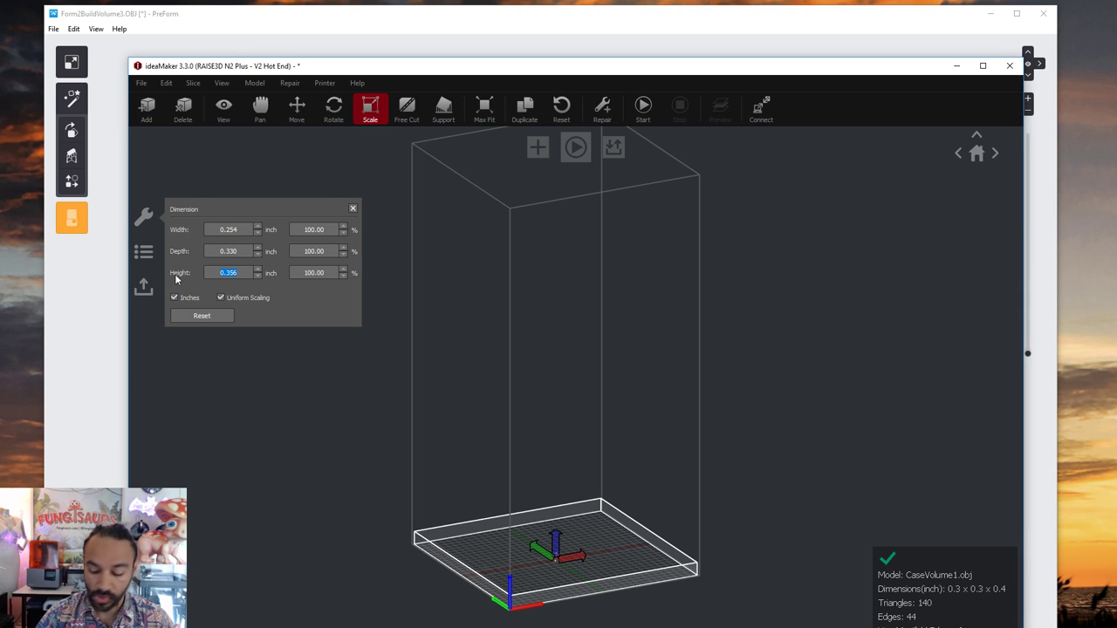
key(Return)
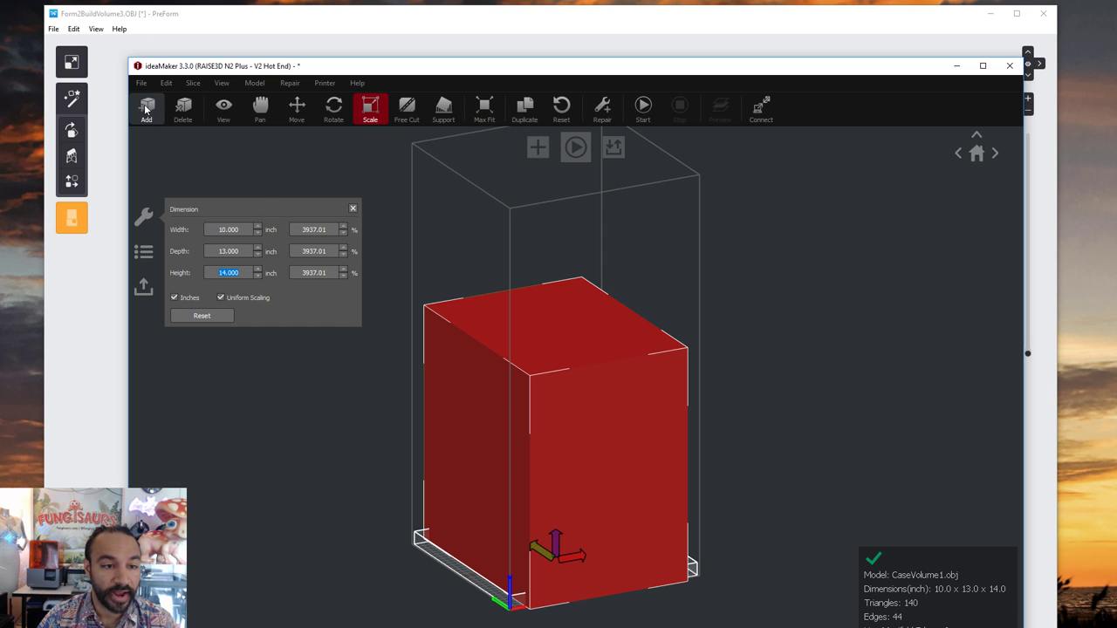
- Export the scaled case volume as a Binary STL file named CaseVolume2 in the Fungisaurs_Base folder
drag(818, 515, 733, 486)
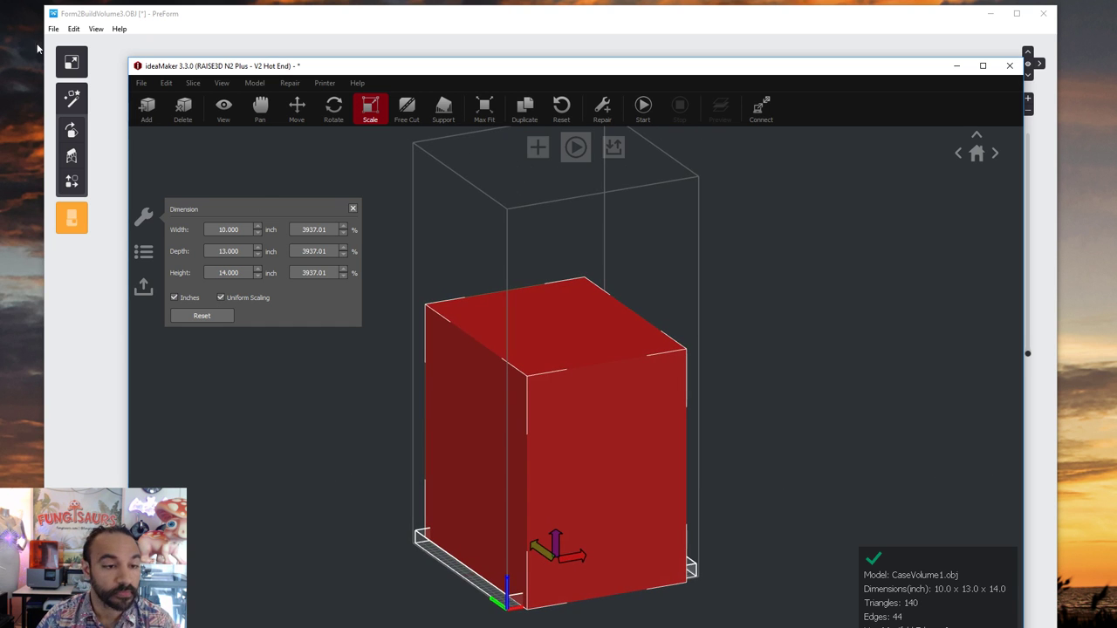
click(142, 83)
click(174, 186)
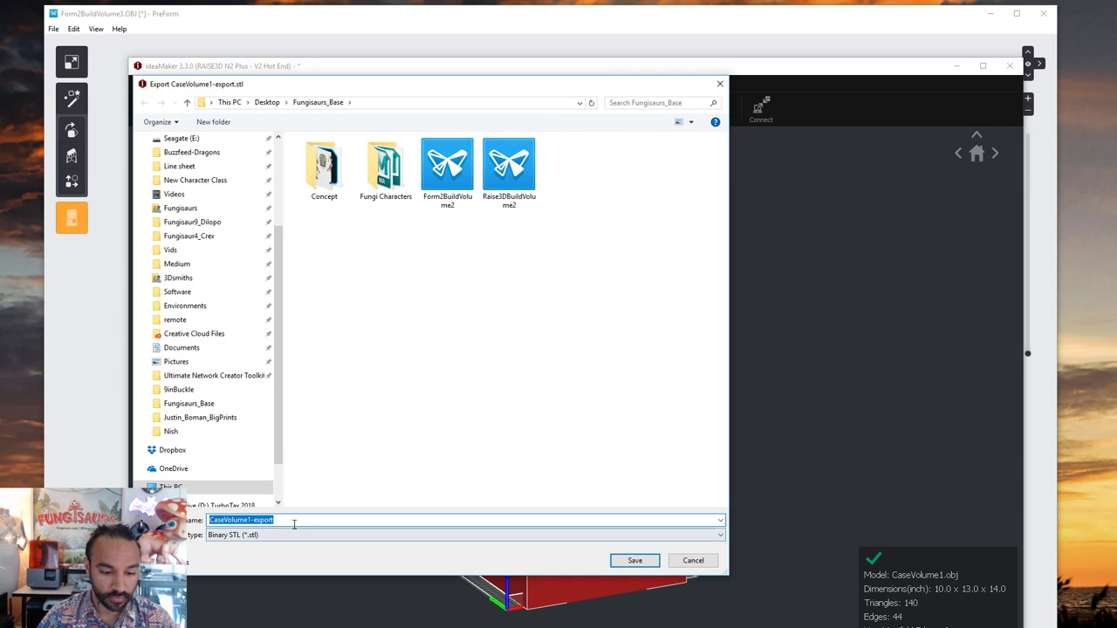
click(279, 520)
drag(247, 520, 341, 518)
text(2)
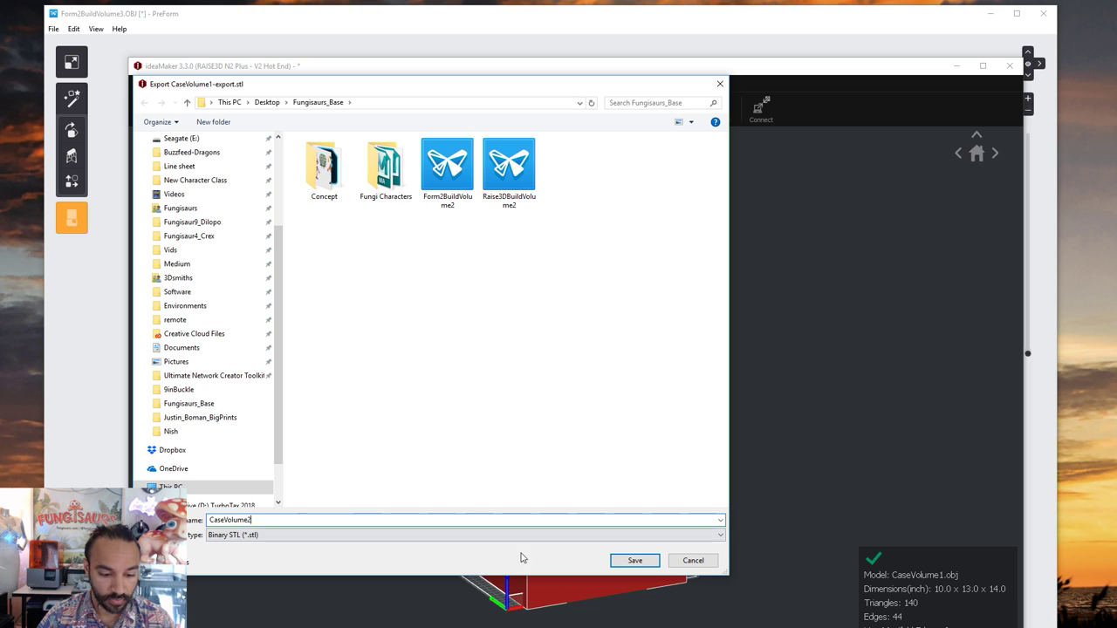
click(619, 564)
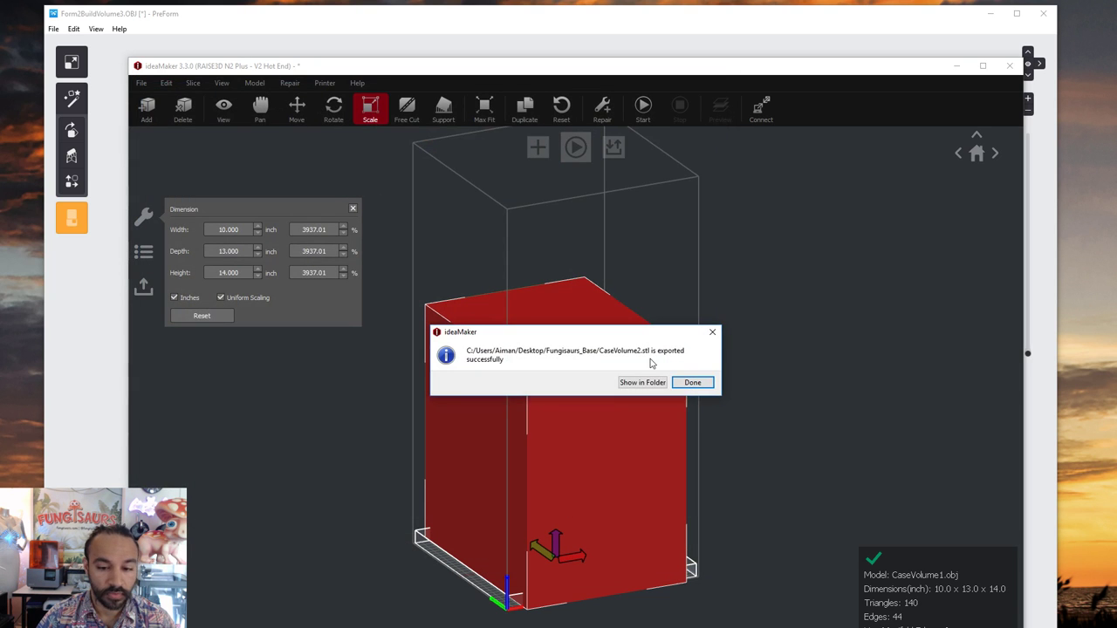
click(692, 383)
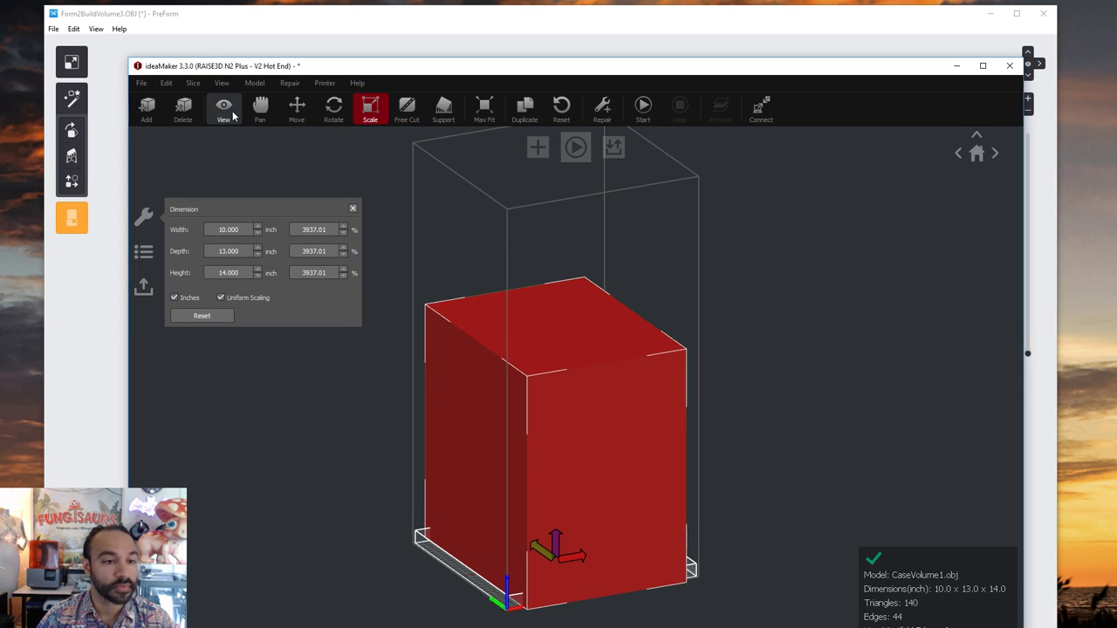
- Export the scaled case volume again in Wavefront OBJ format, named CaseVolume2
click(144, 84)
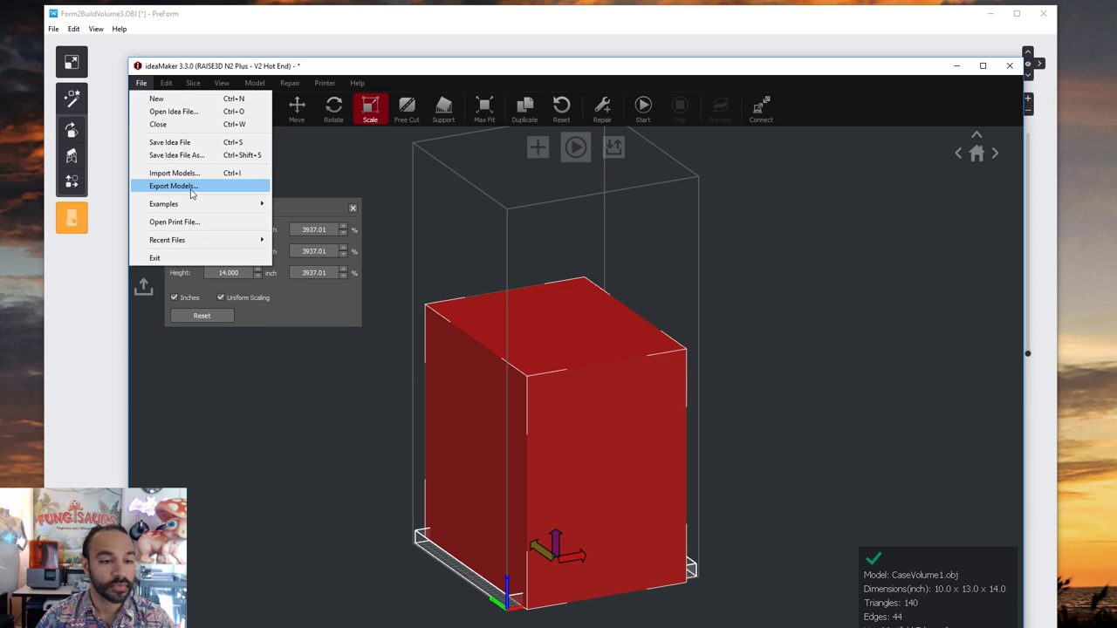
click(174, 186)
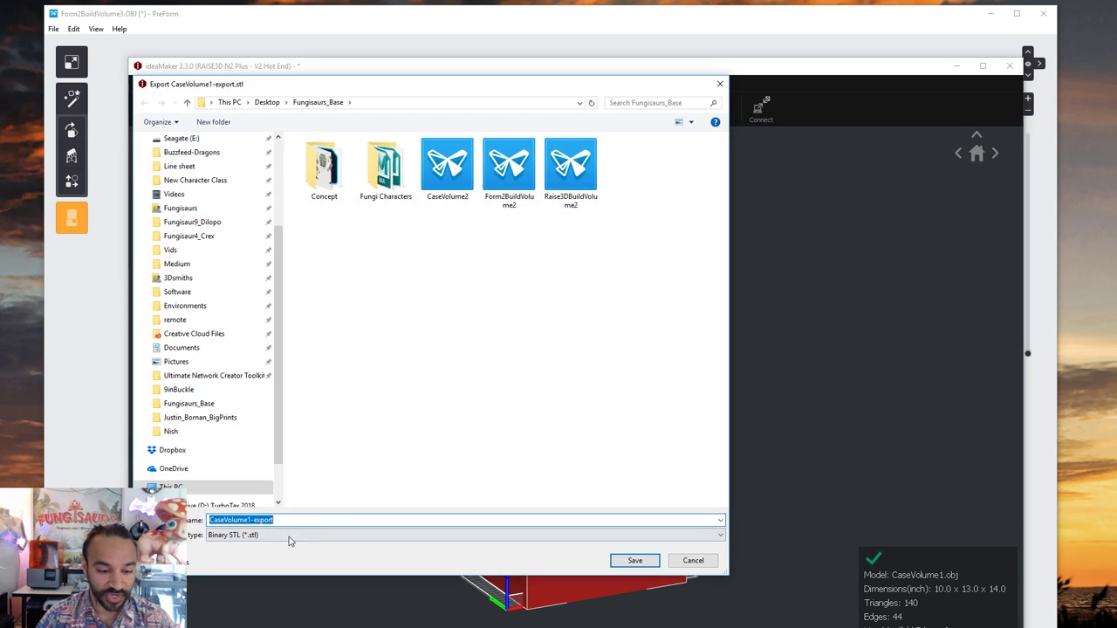
click(290, 536)
click(305, 533)
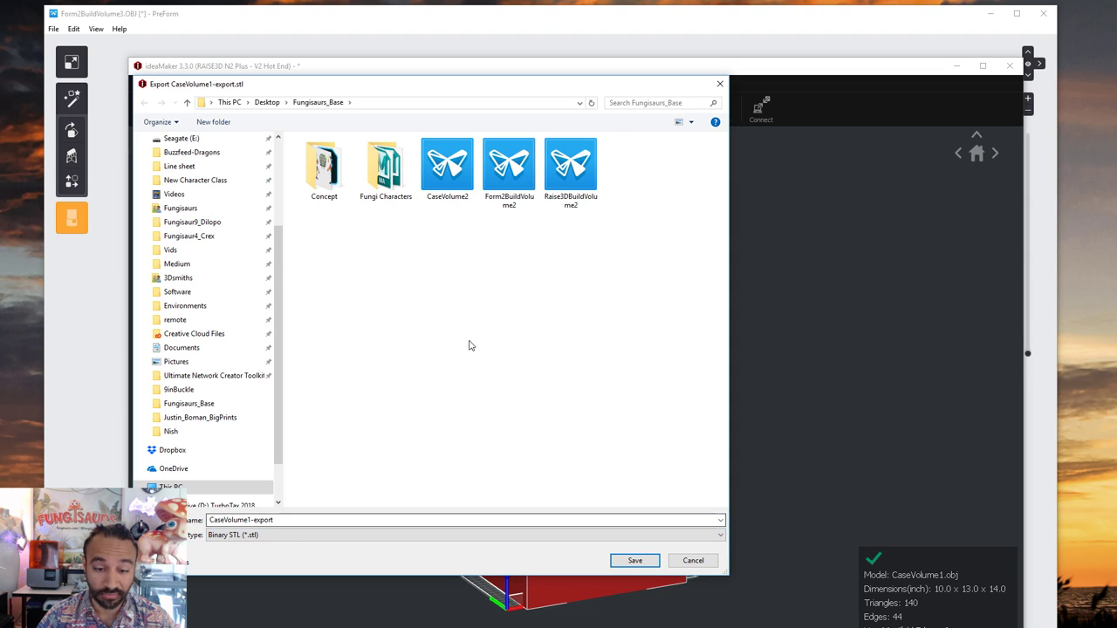
click(258, 536)
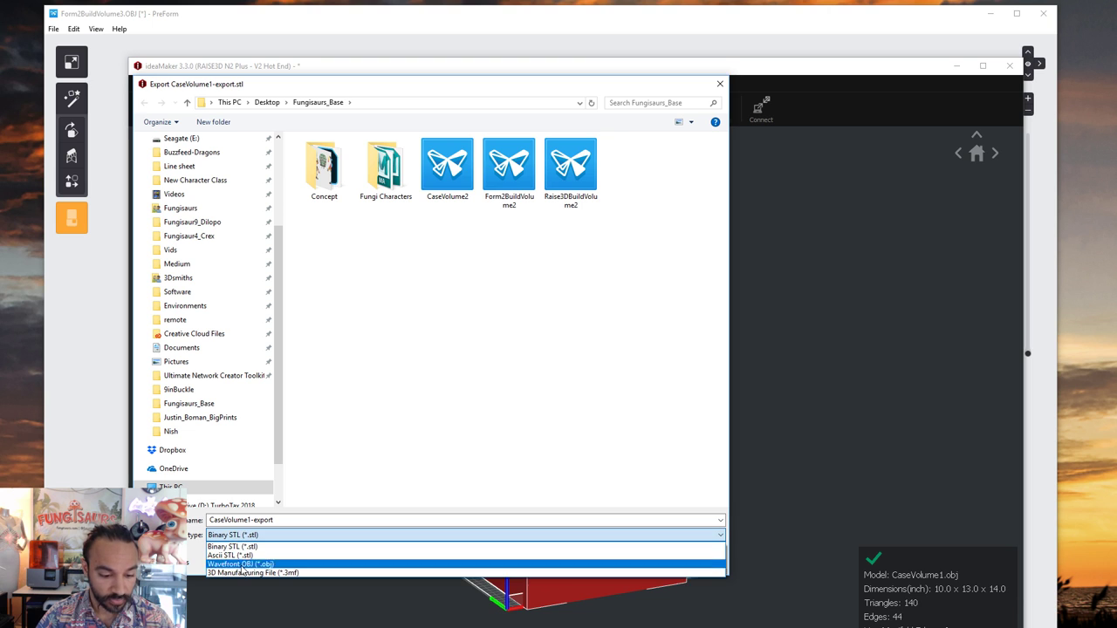
click(244, 565)
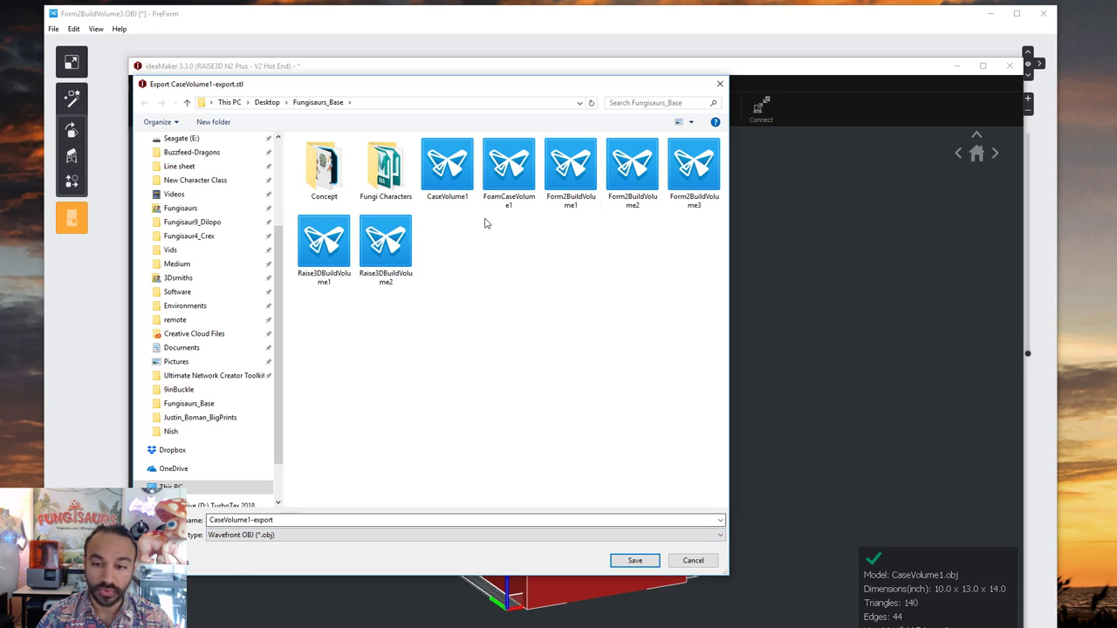
click(452, 184)
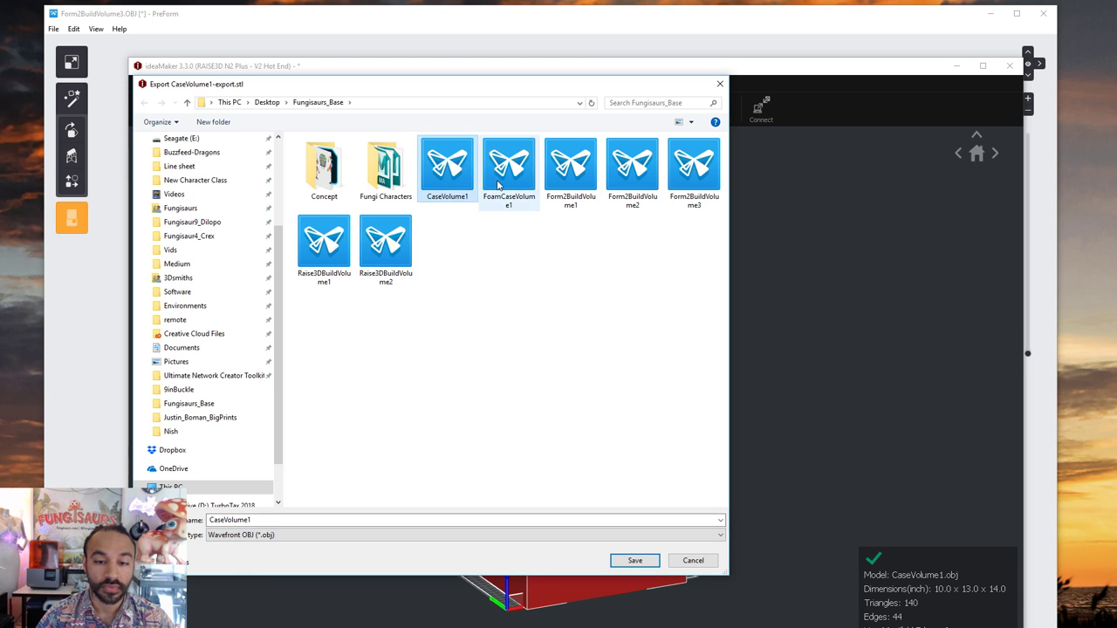
click(250, 520)
key(BackSpace)
text(2)
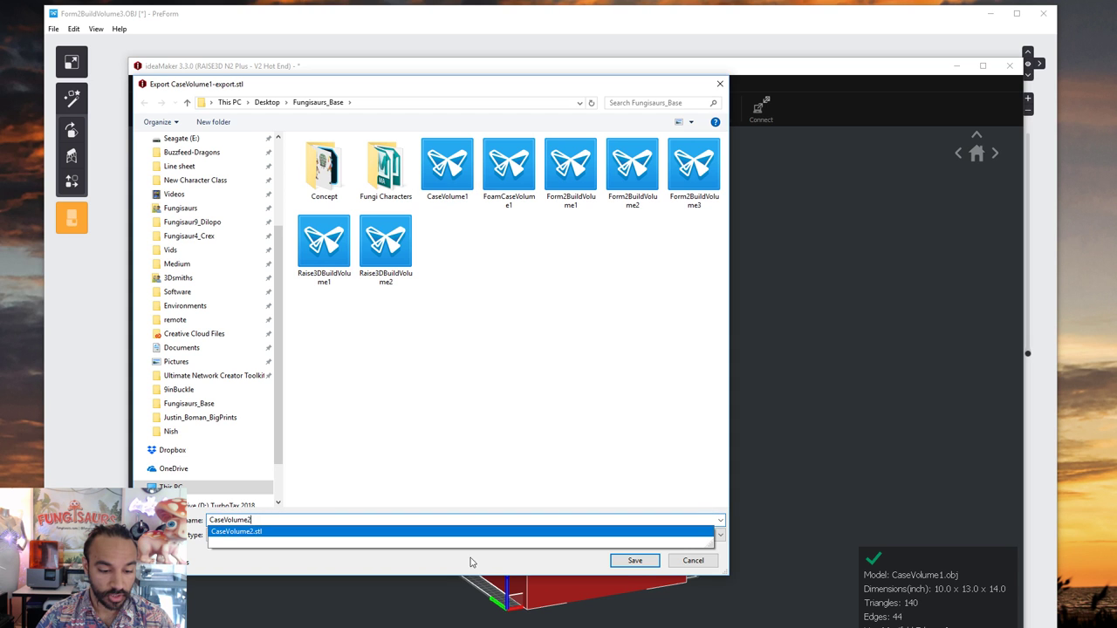
click(654, 563)
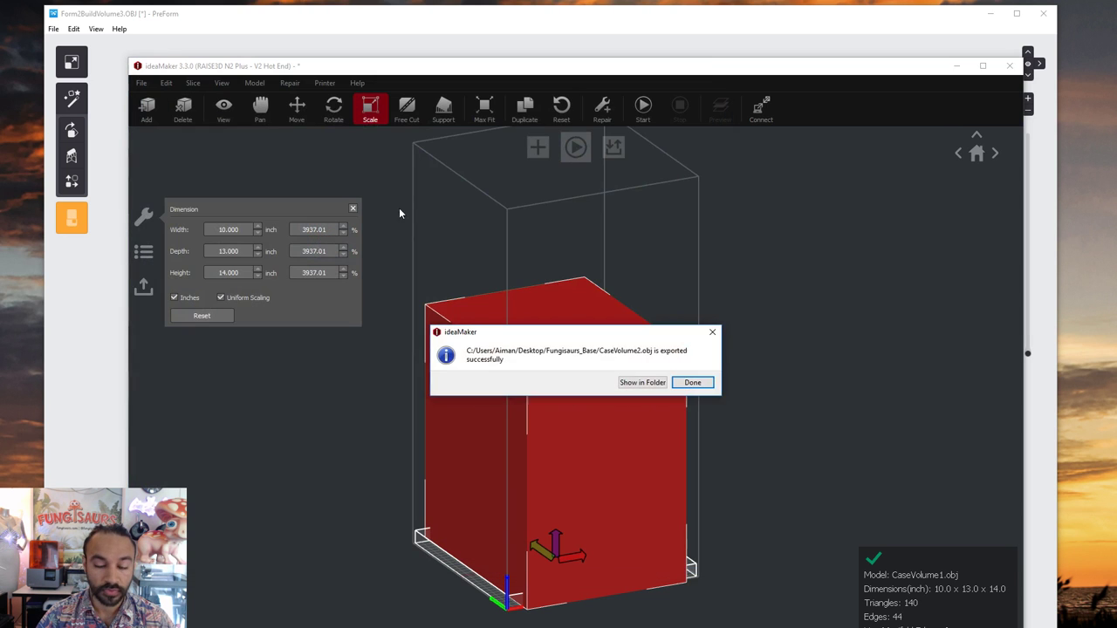
click(692, 382)
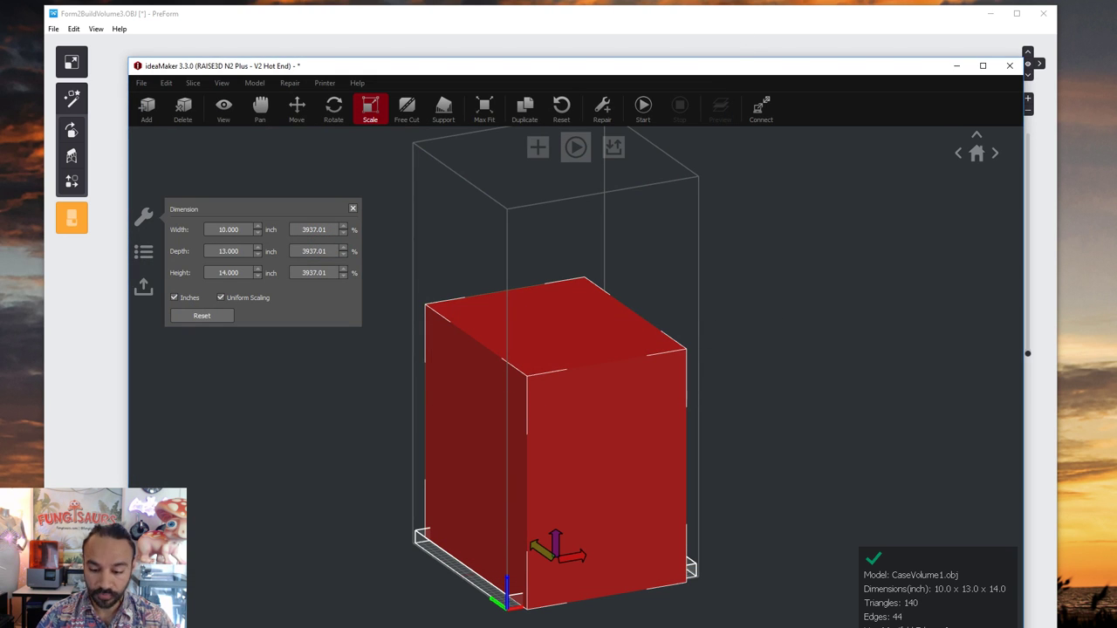
- Delete the case volume from the build plate and import FoamCaseVolume1, accepting the scaling to millimeters
key(Delete)
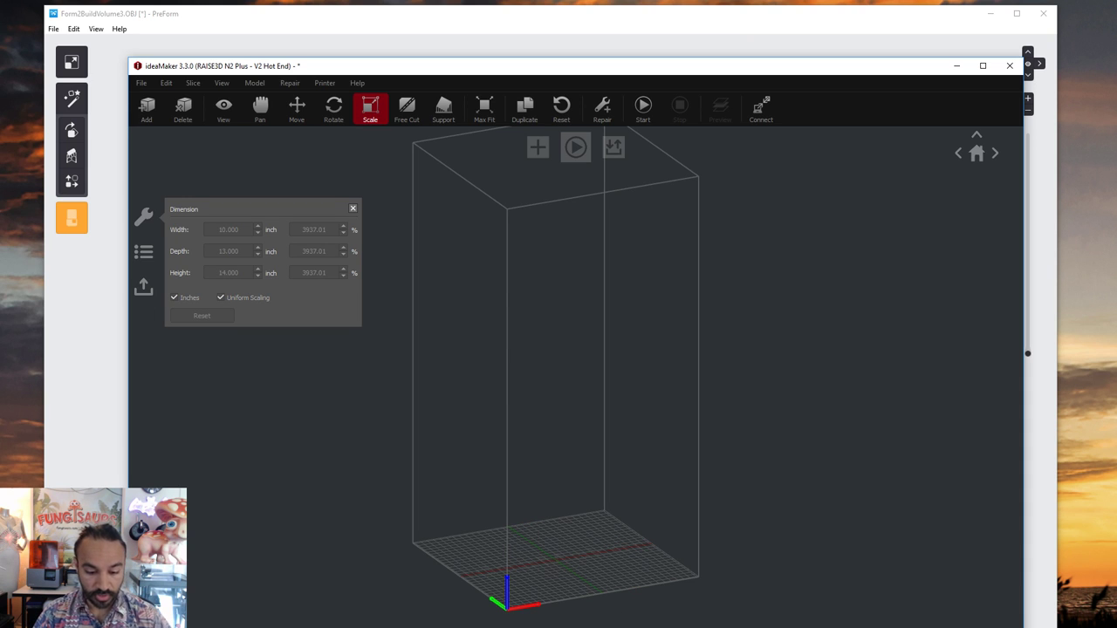
click(140, 83)
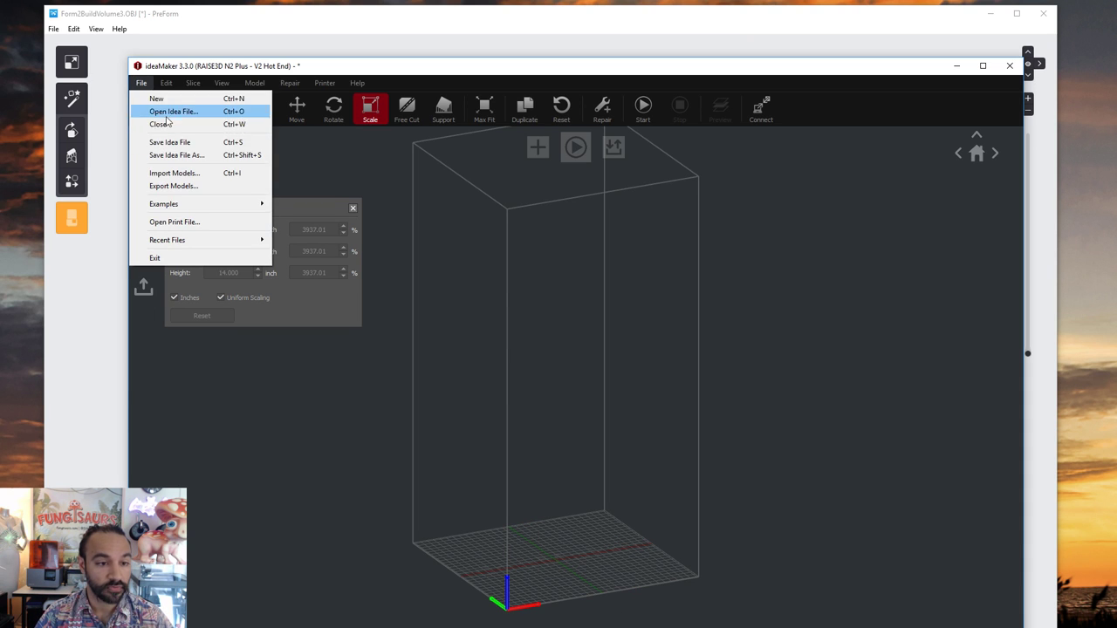
click(168, 172)
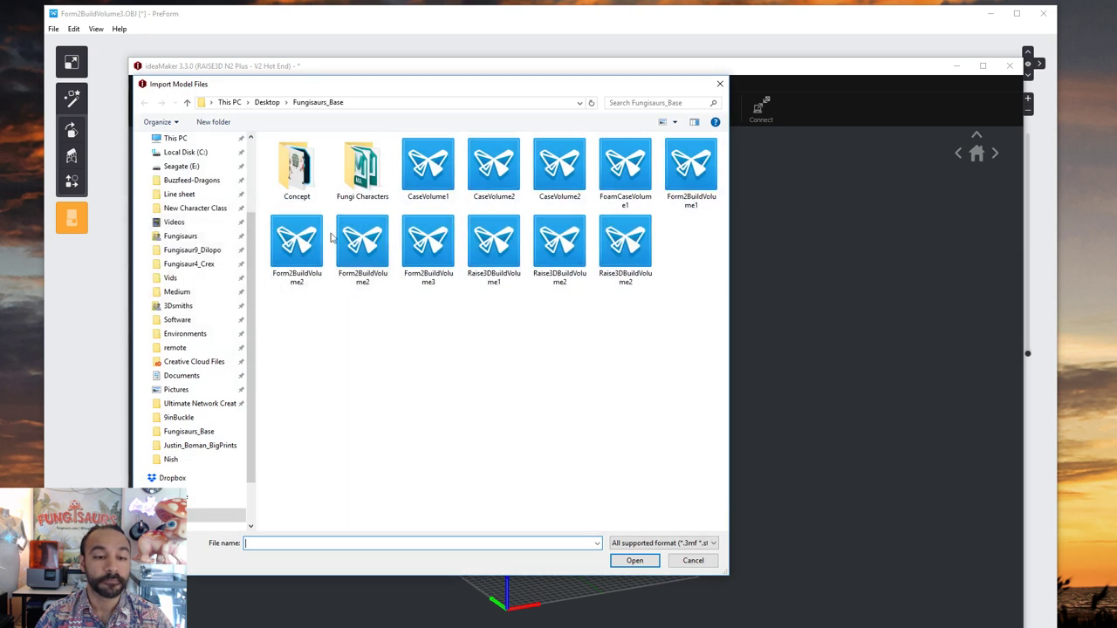
click(387, 256)
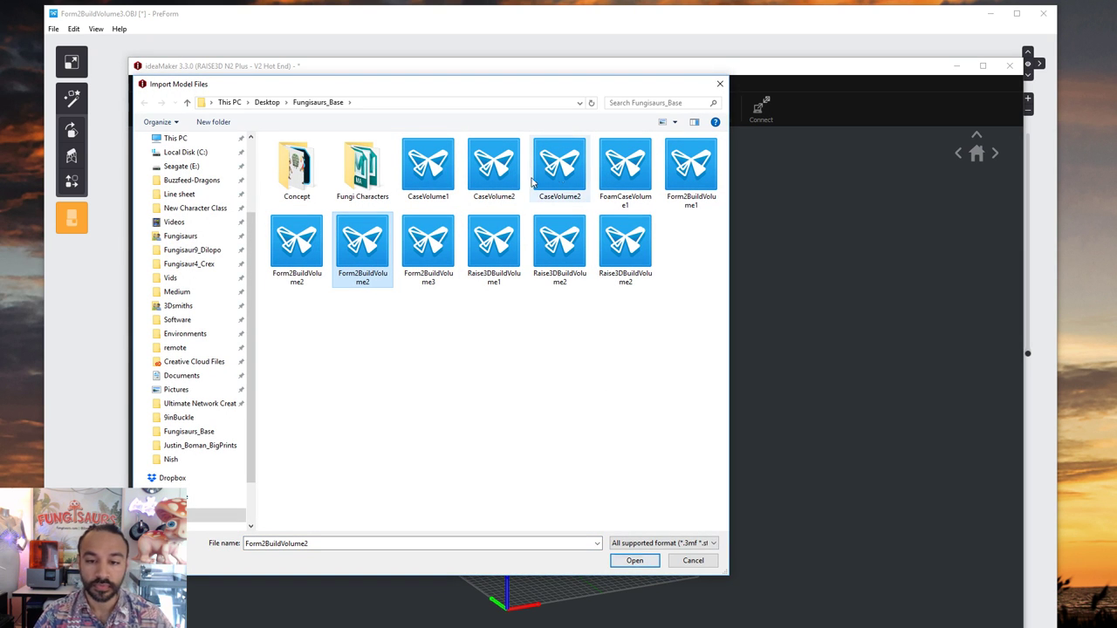
click(628, 179)
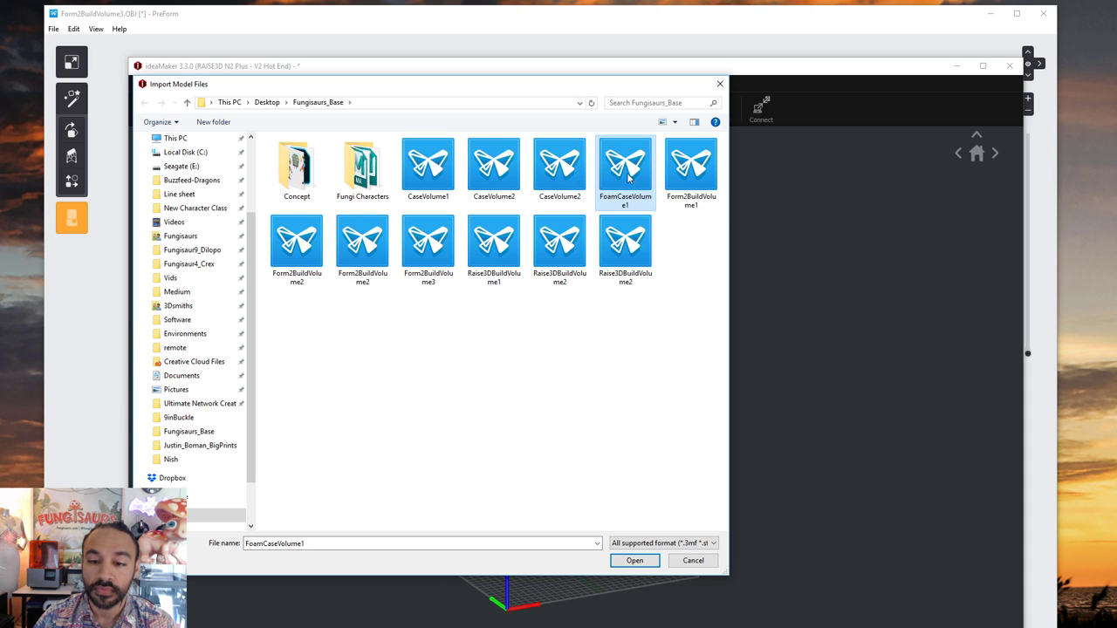
click(636, 562)
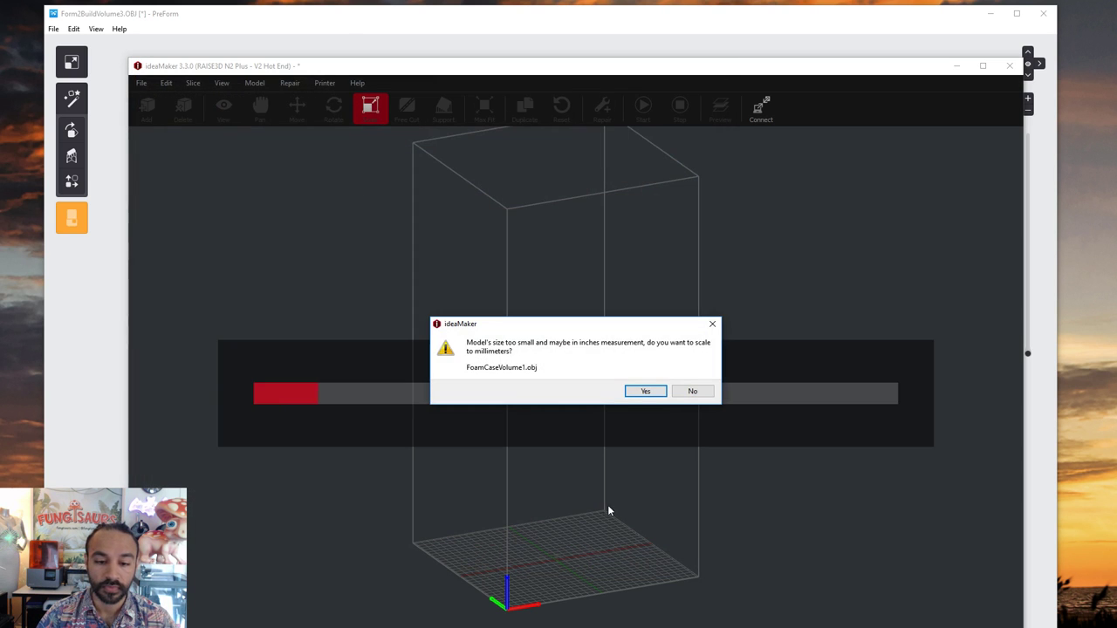
click(646, 391)
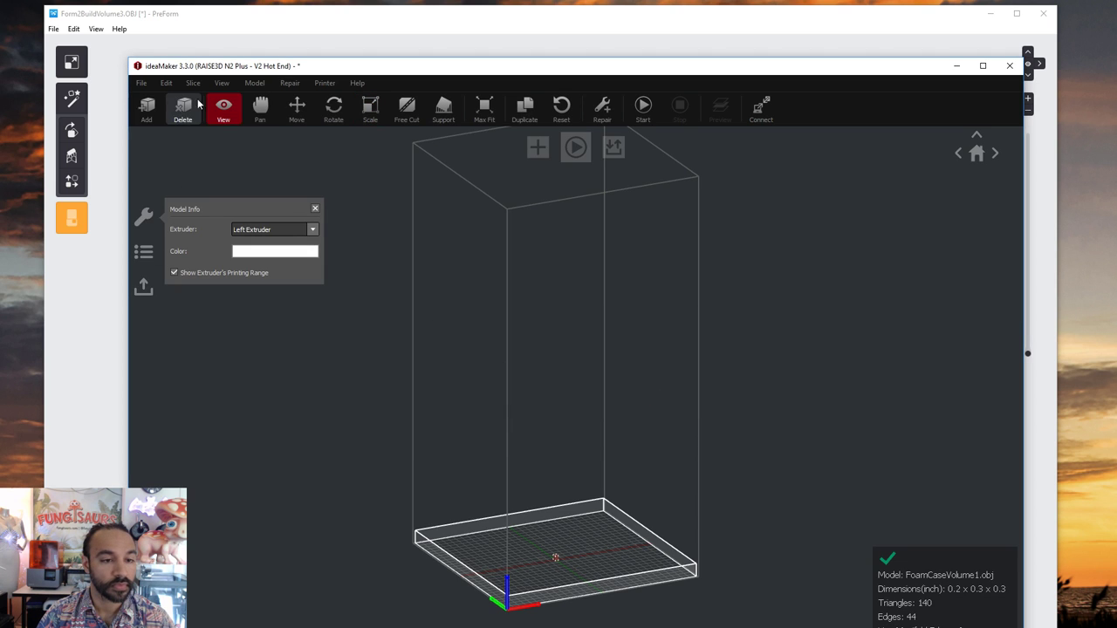
- Uniformly scale the foam case volume to a height of 12 inches and inspect it from other sides
click(371, 111)
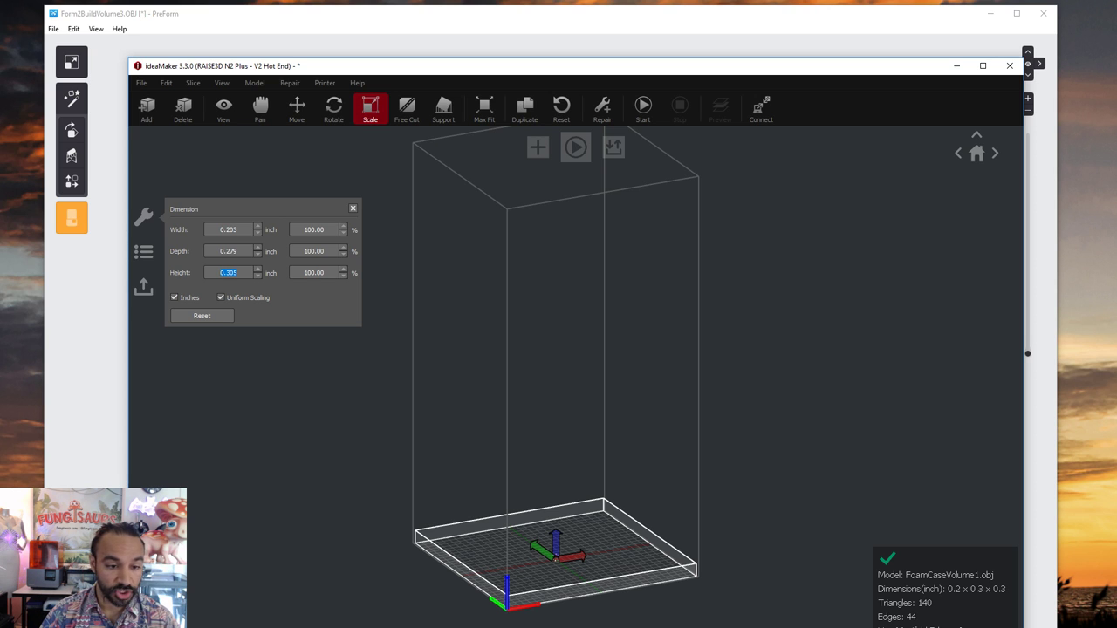
key(Return)
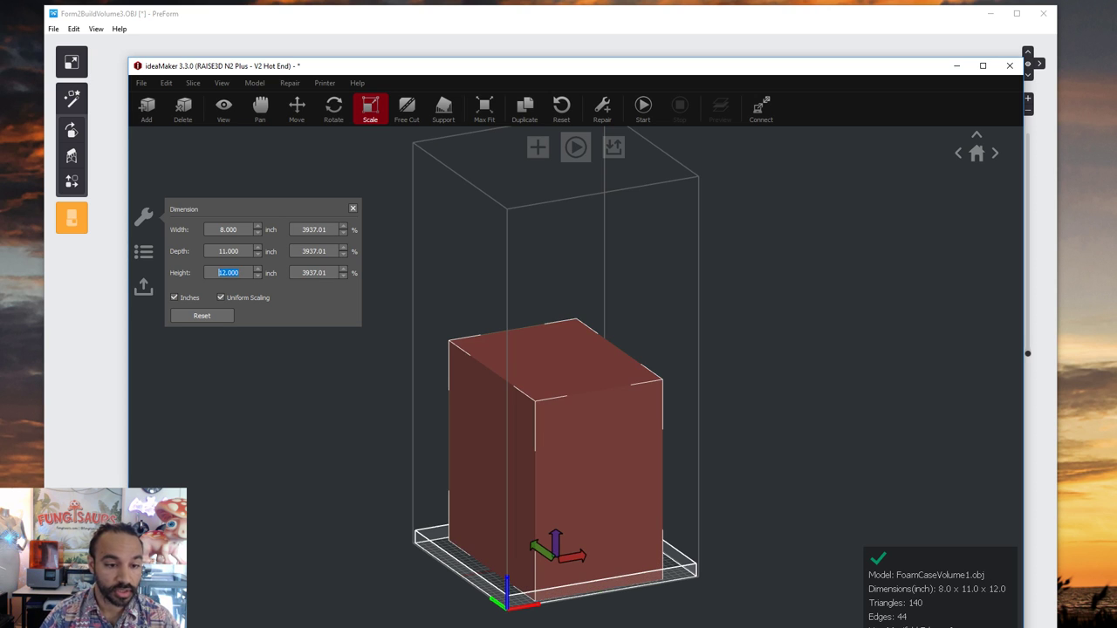
right_drag(567, 418, 772, 437)
mouse_move(758, 443)
mouse_down()
mouse_move(910, 428)
mouse_move(723, 439)
mouse_move(777, 432)
mouse_up()
drag(646, 457, 482, 415)
drag(596, 557, 696, 524)
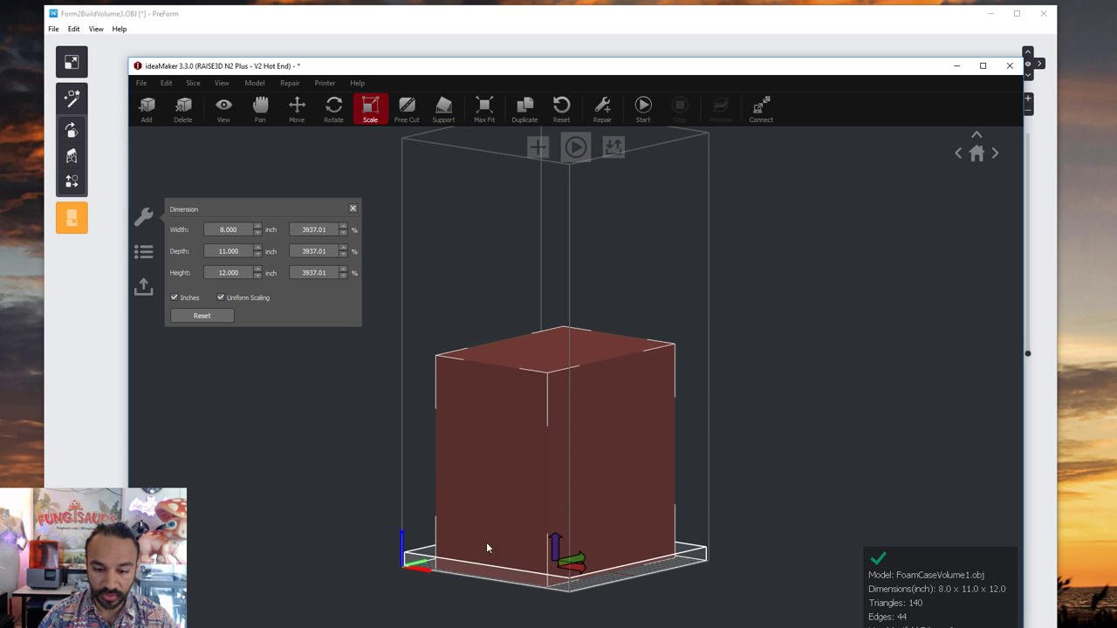
drag(487, 548, 636, 523)
mouse_move(502, 475)
mouse_down()
mouse_move(631, 564)
mouse_move(521, 483)
mouse_up()
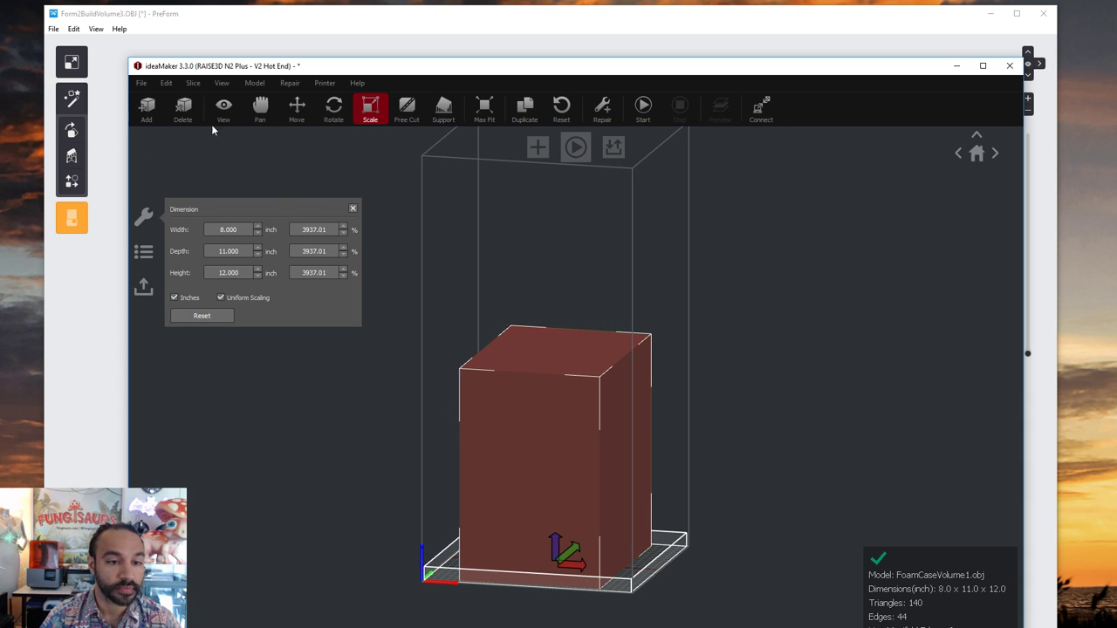
- Export the scaled foam case volume as a Binary STL file named FoamCaseVolume2 in the Fungisaurs_Base folder
click(142, 83)
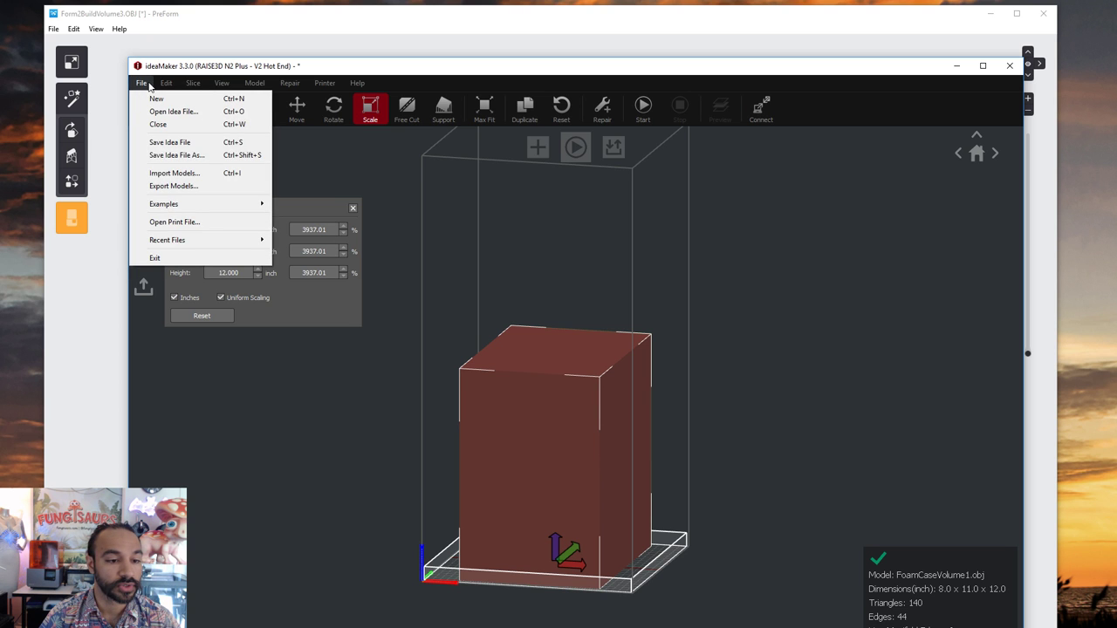
click(174, 186)
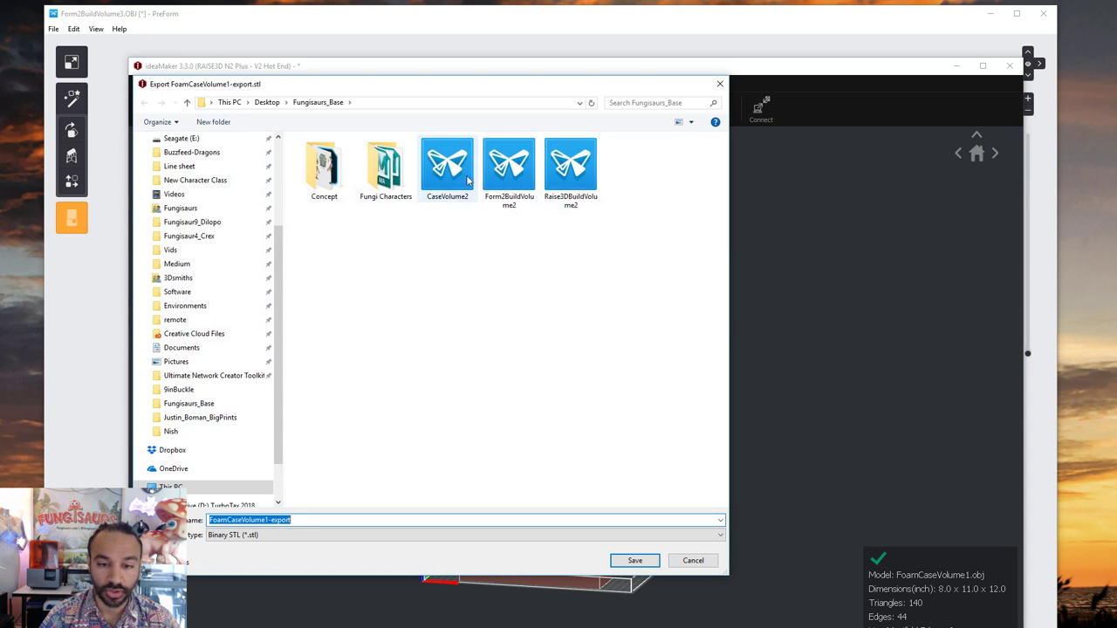
click(446, 166)
click(219, 520)
click(219, 520)
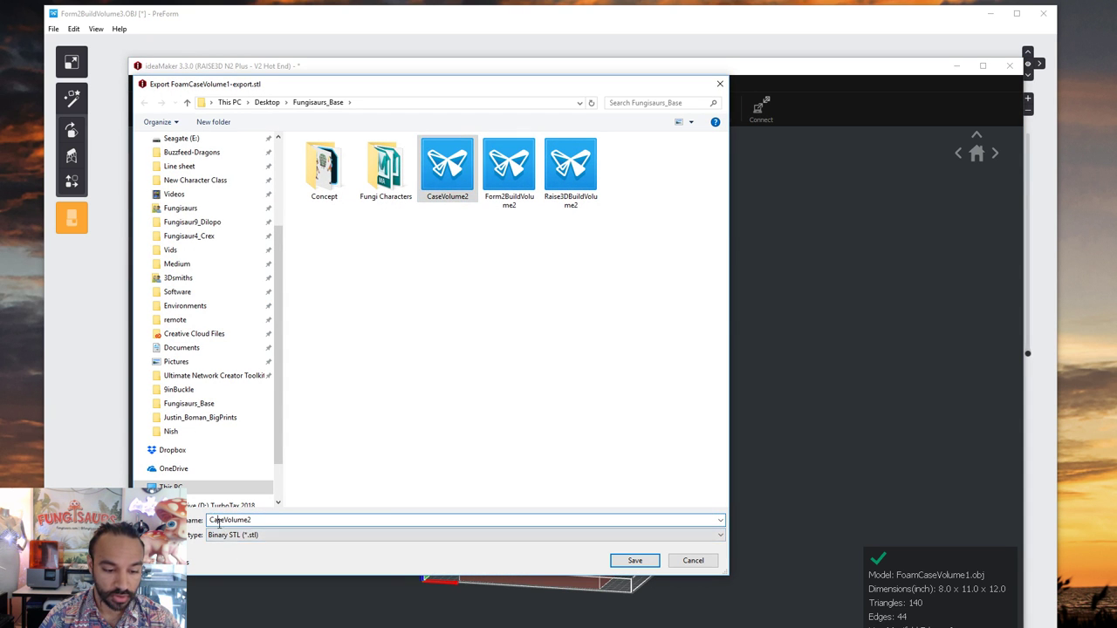
text(Foam)
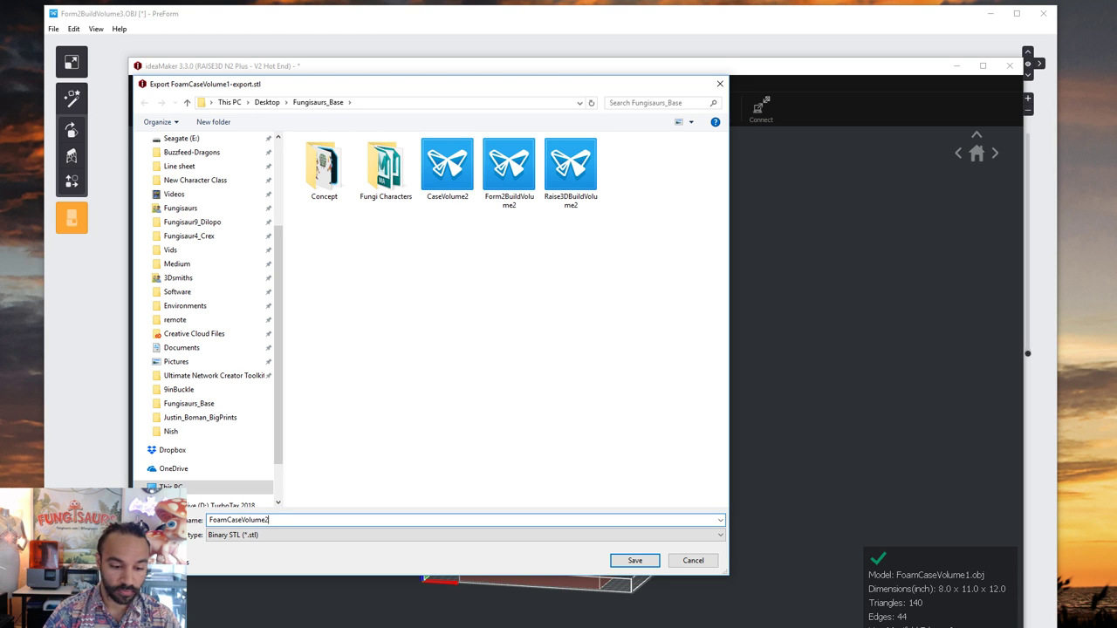
key(Return)
click(698, 377)
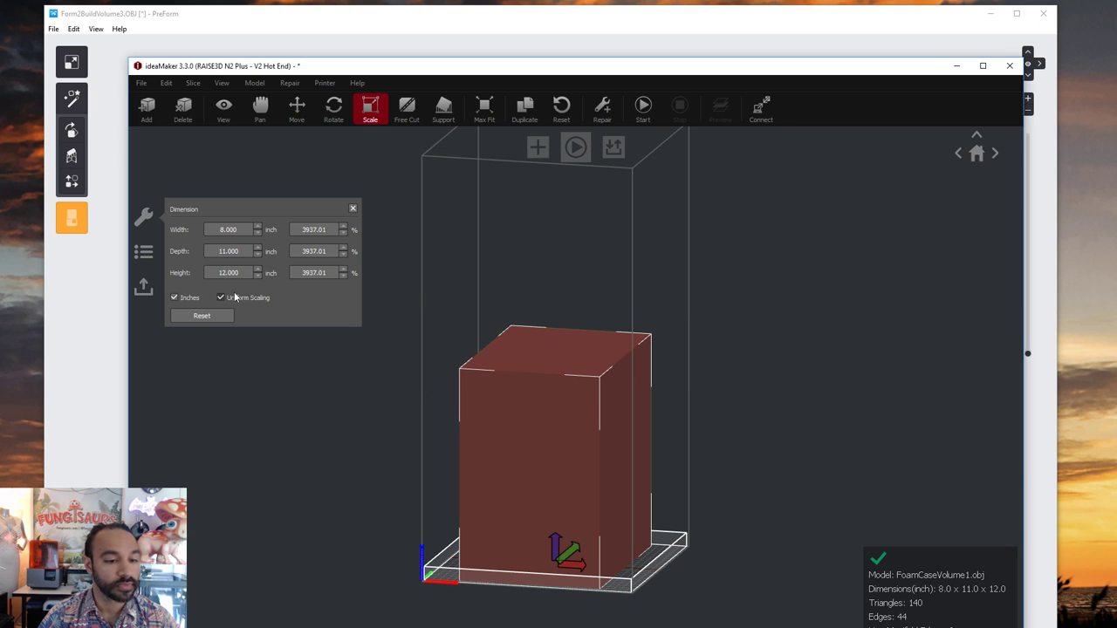
- Export the scaled foam case volume again in Wavefront OBJ format, named FoamCaseVolume2
click(141, 83)
click(170, 185)
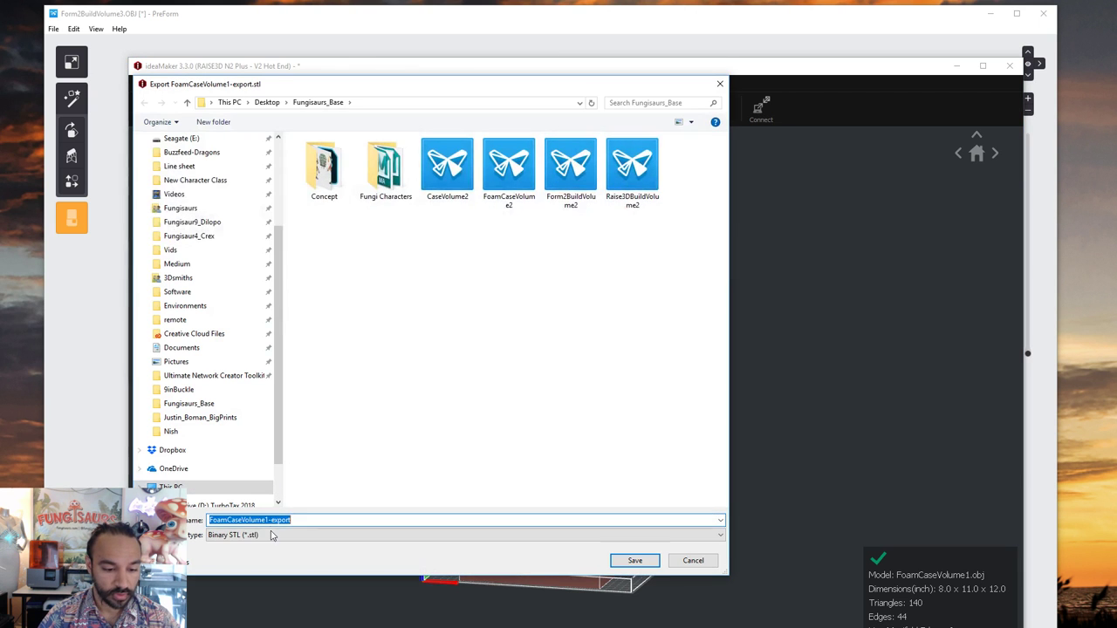
click(249, 534)
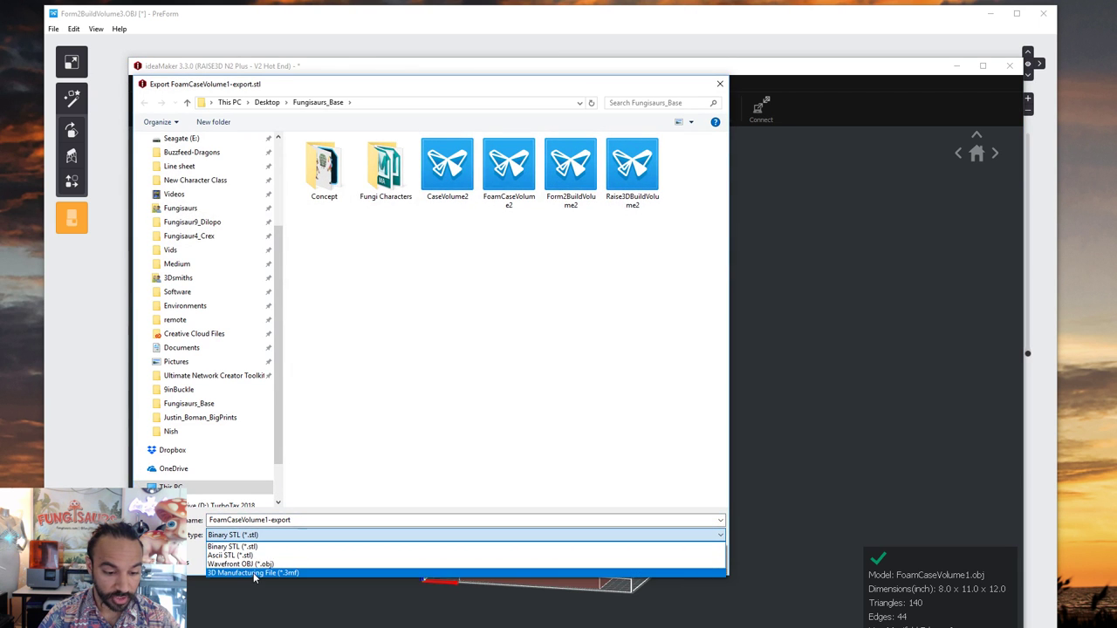
click(254, 564)
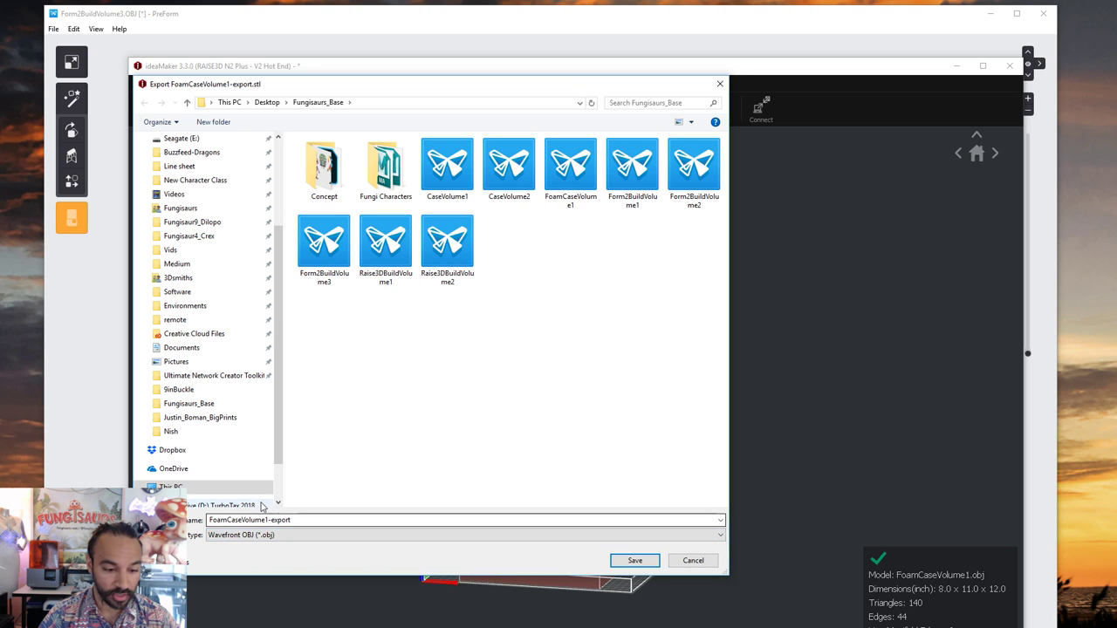
double_click(253, 520)
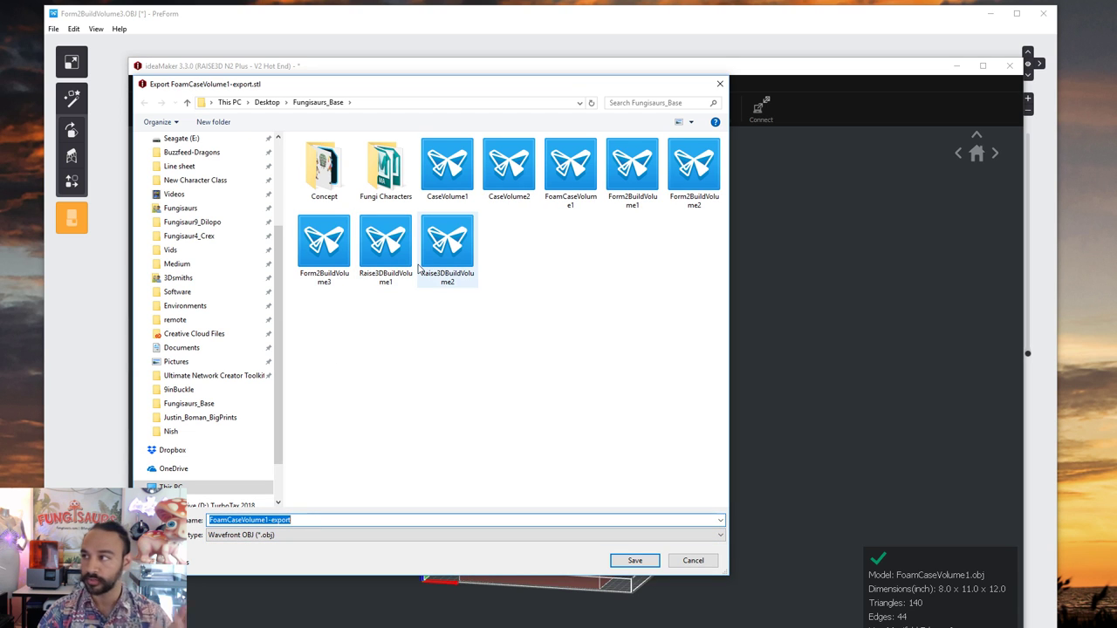
click(579, 183)
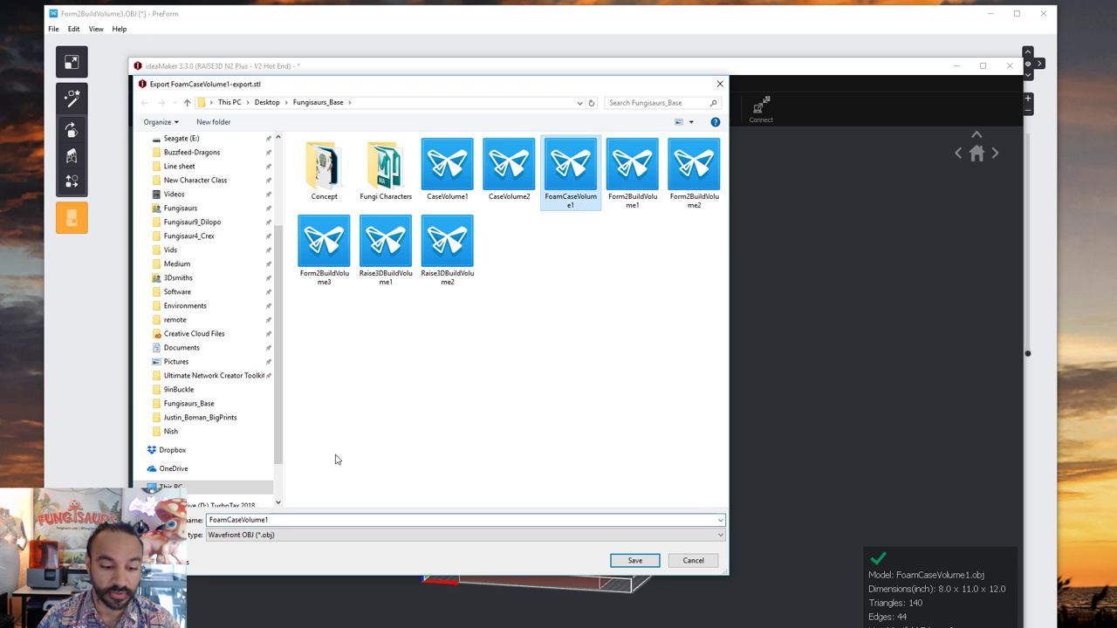
click(284, 521)
key(BackSpace)
text(2)
key(Return)
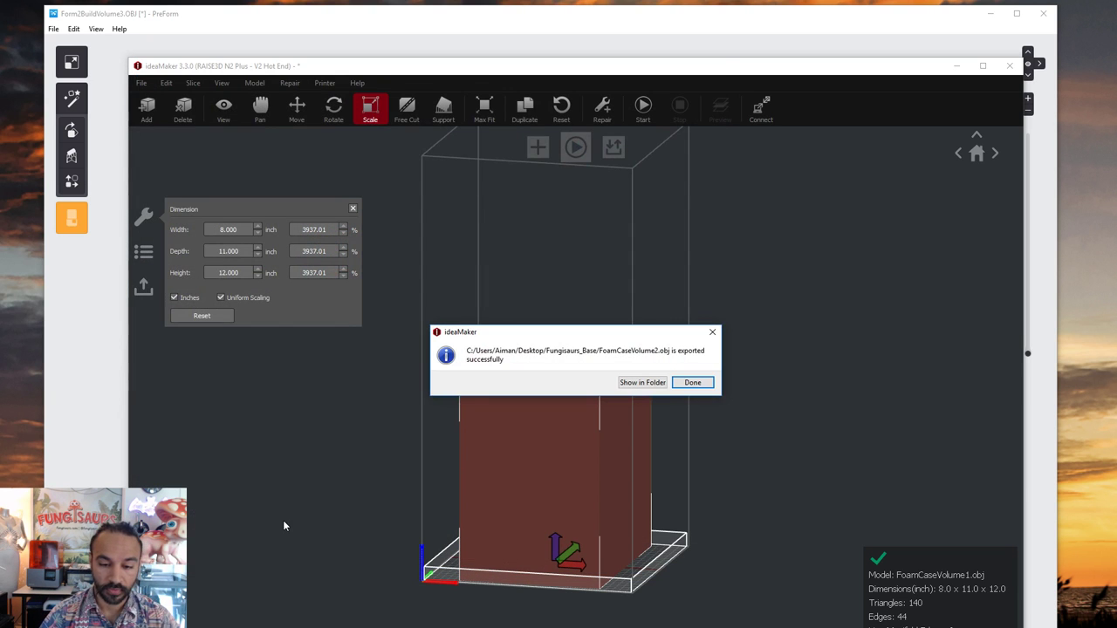
click(692, 382)
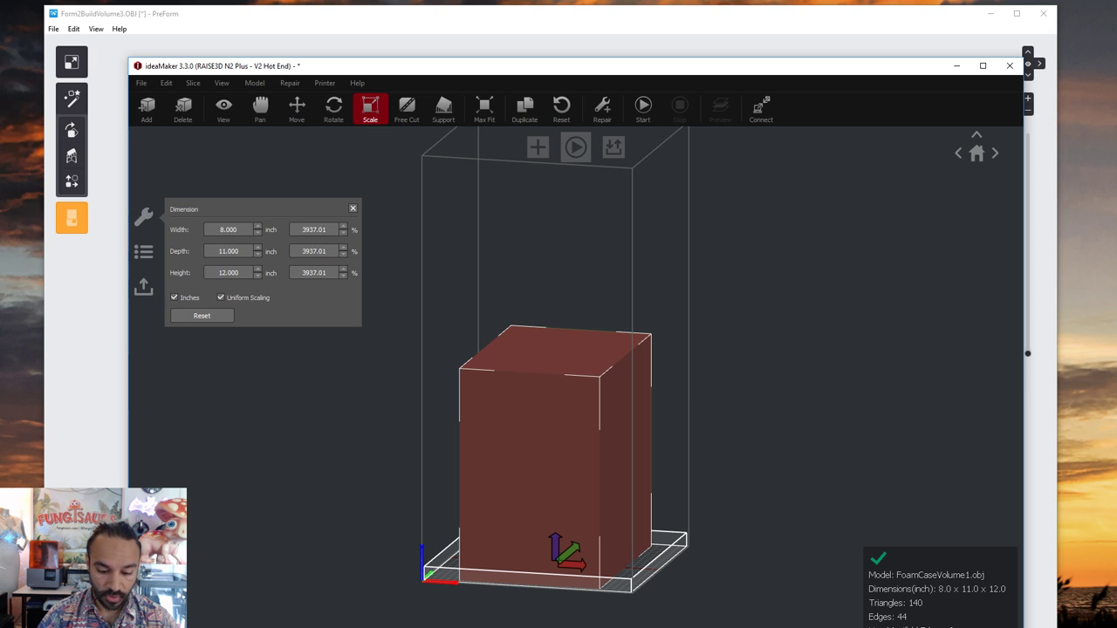
- Switch to ZBrush, make SimpleBrush the active tool and import the FoamCaseVolume2 mesh
click(596, 627)
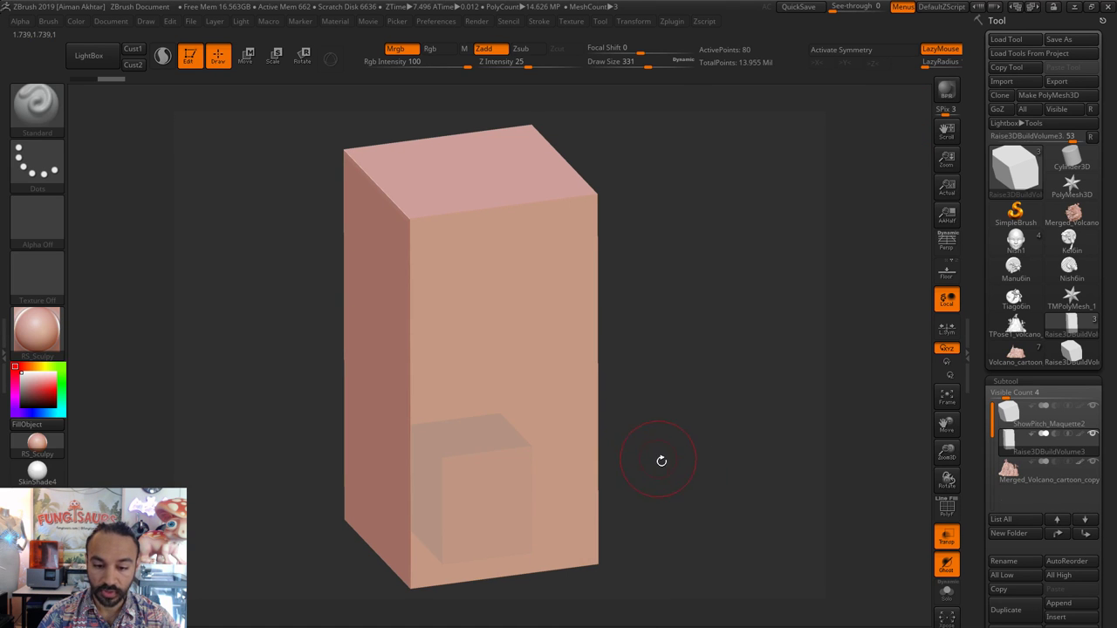
click(1030, 218)
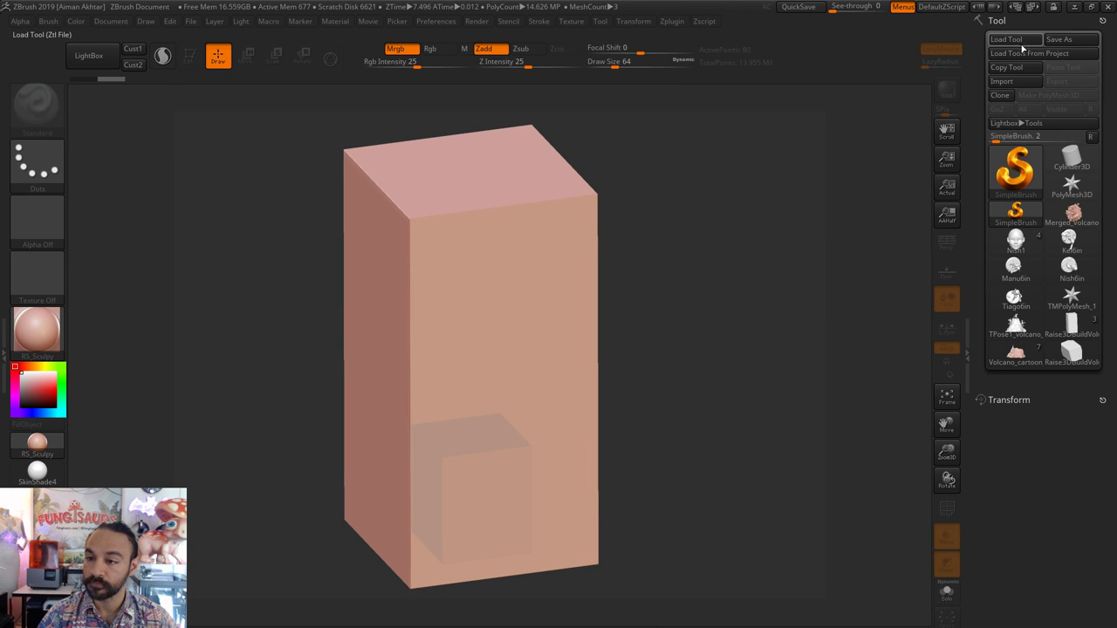
click(1016, 82)
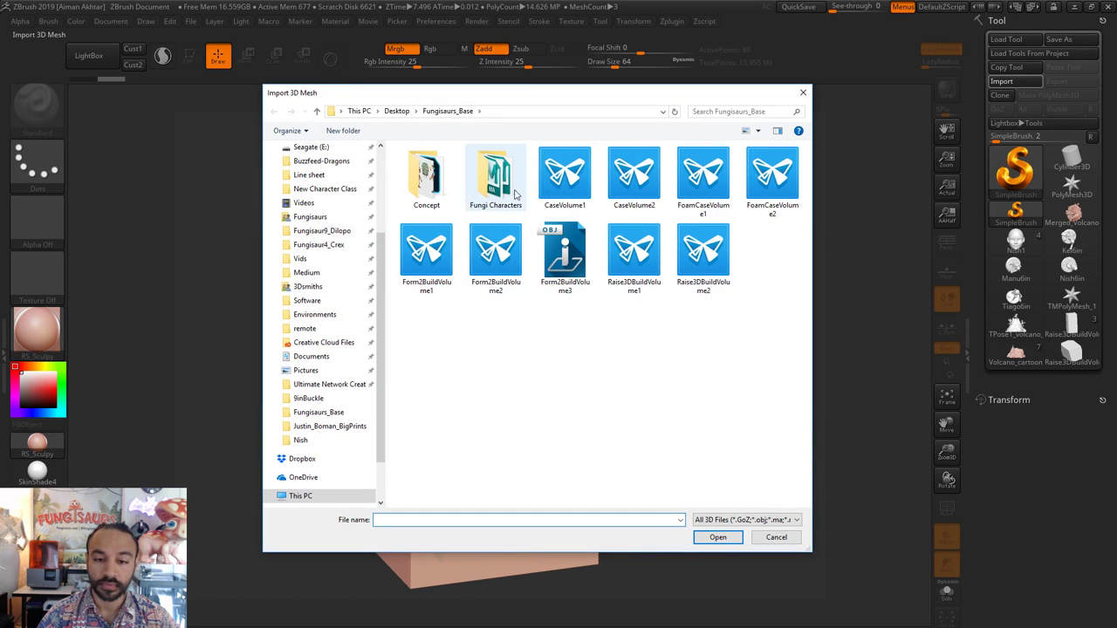
click(500, 274)
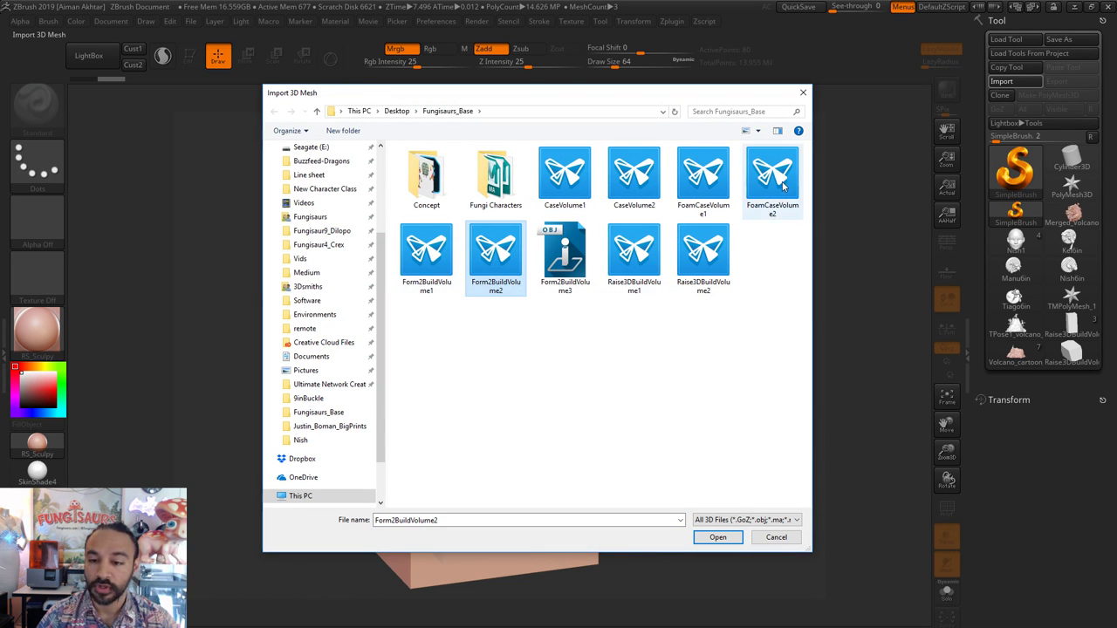
click(753, 186)
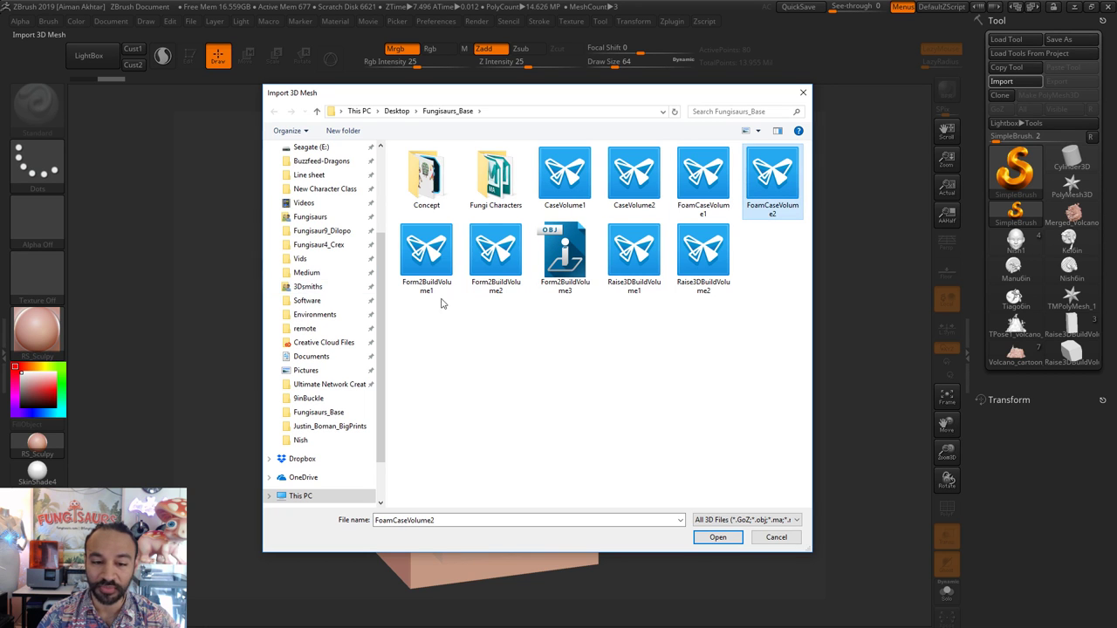
click(734, 537)
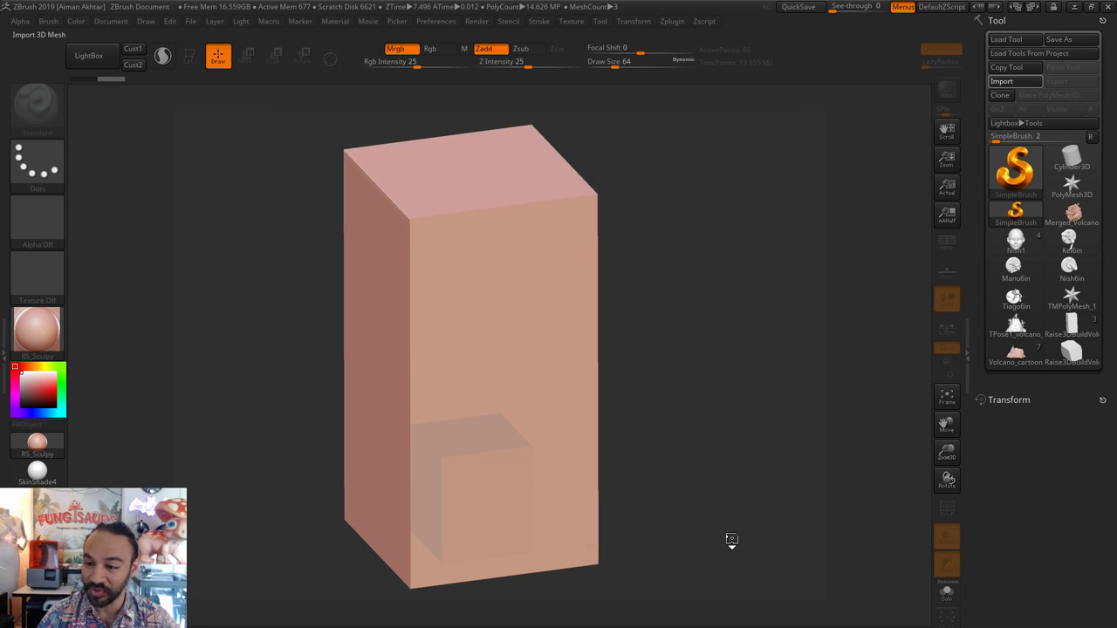
- Import the CaseVolume2 mesh from the Fungisaurs_Base folder as another tool
click(999, 82)
click(633, 177)
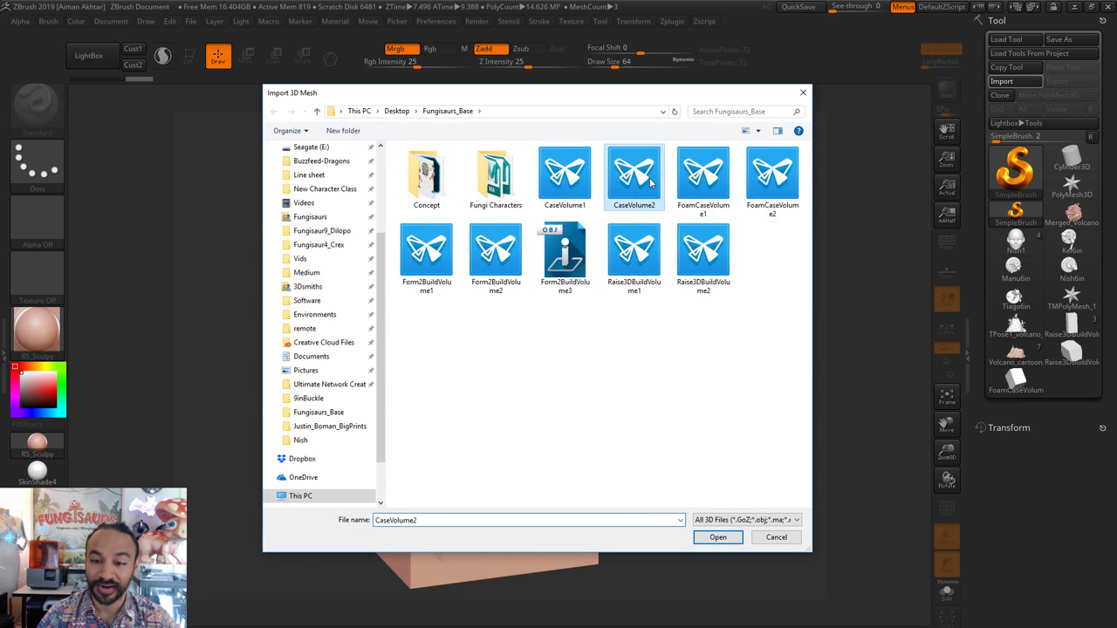
click(731, 540)
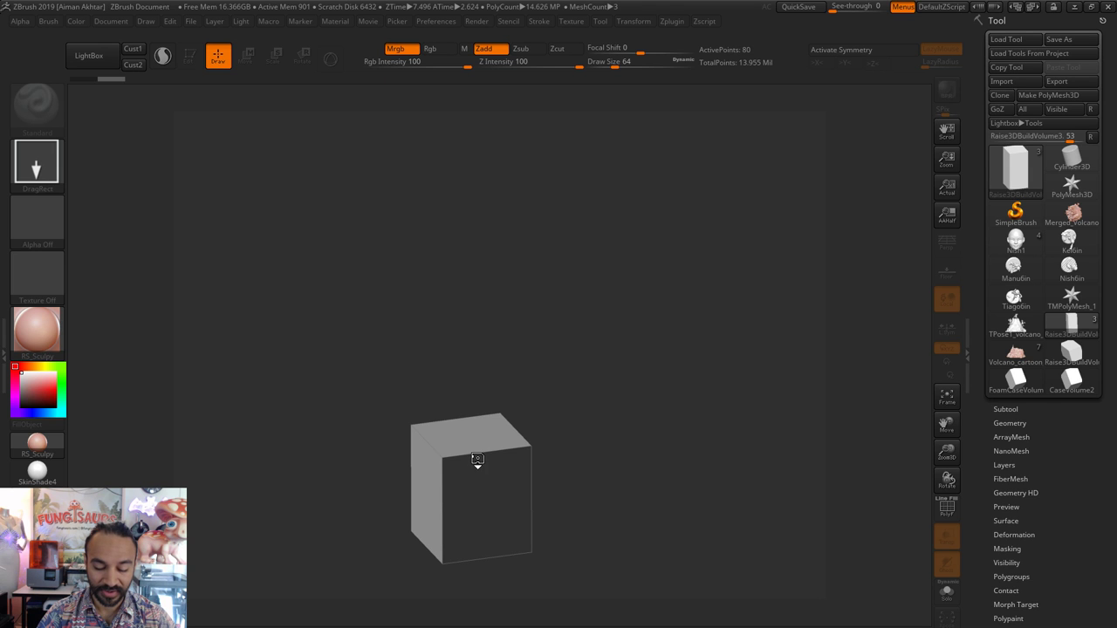
- Draw the Raise3D build volume tool on the canvas and put it in Edit mode
drag(478, 457, 478, 462)
click(190, 57)
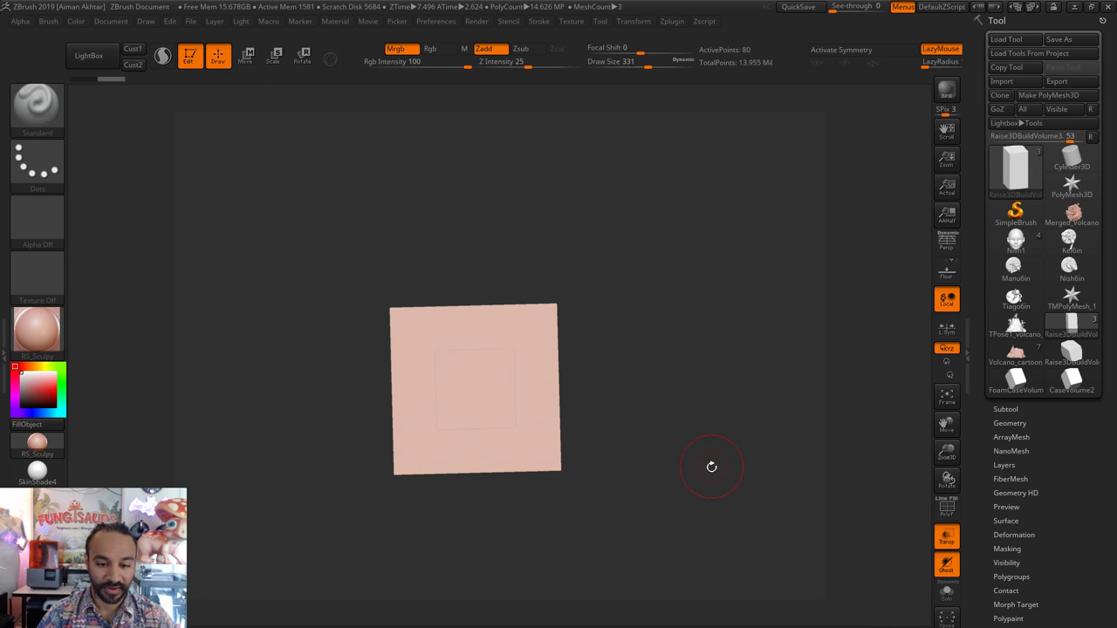
mouse_move(711, 467)
mouse_down()
mouse_move(696, 300)
mouse_move(721, 420)
mouse_move(692, 443)
mouse_up()
- Append the imported foam case volume as a subtool of the Raise3D build volume tool
click(1008, 409)
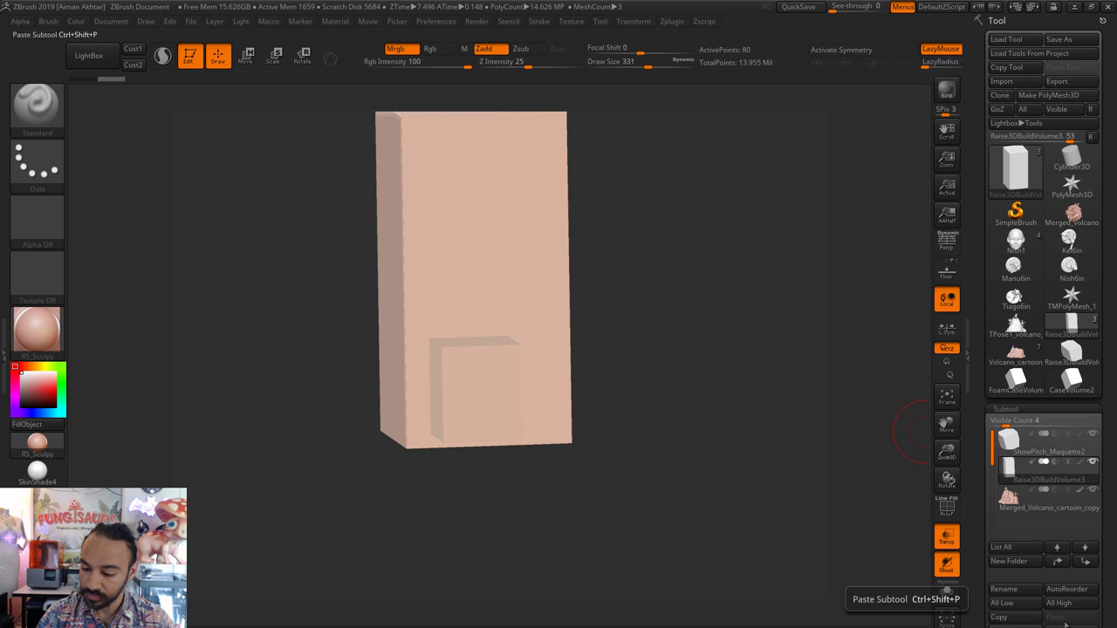
click(1003, 625)
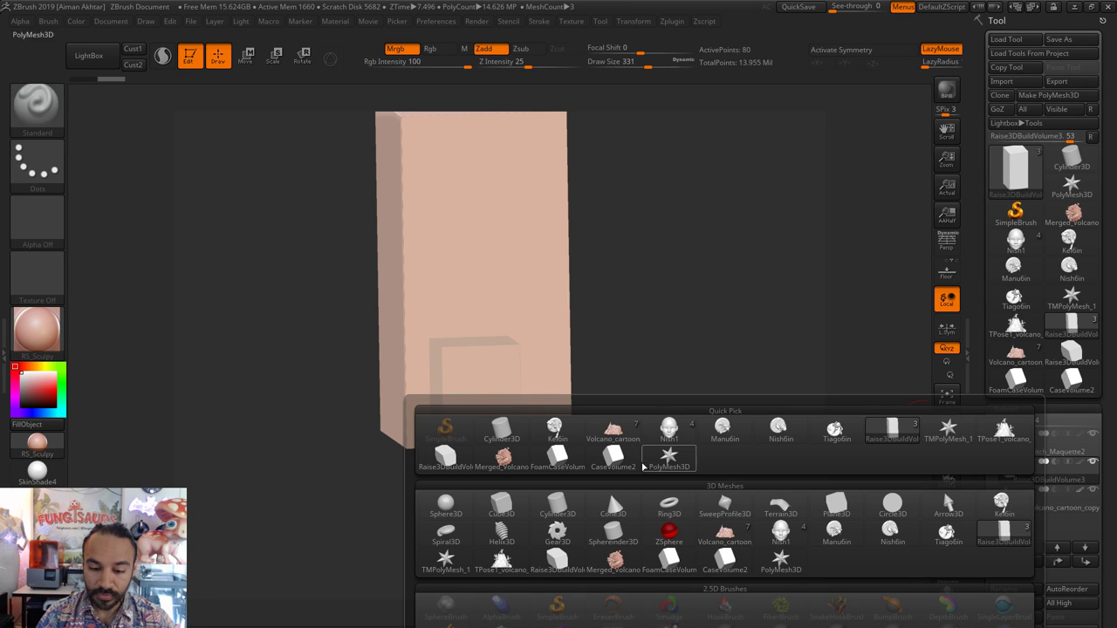
click(565, 468)
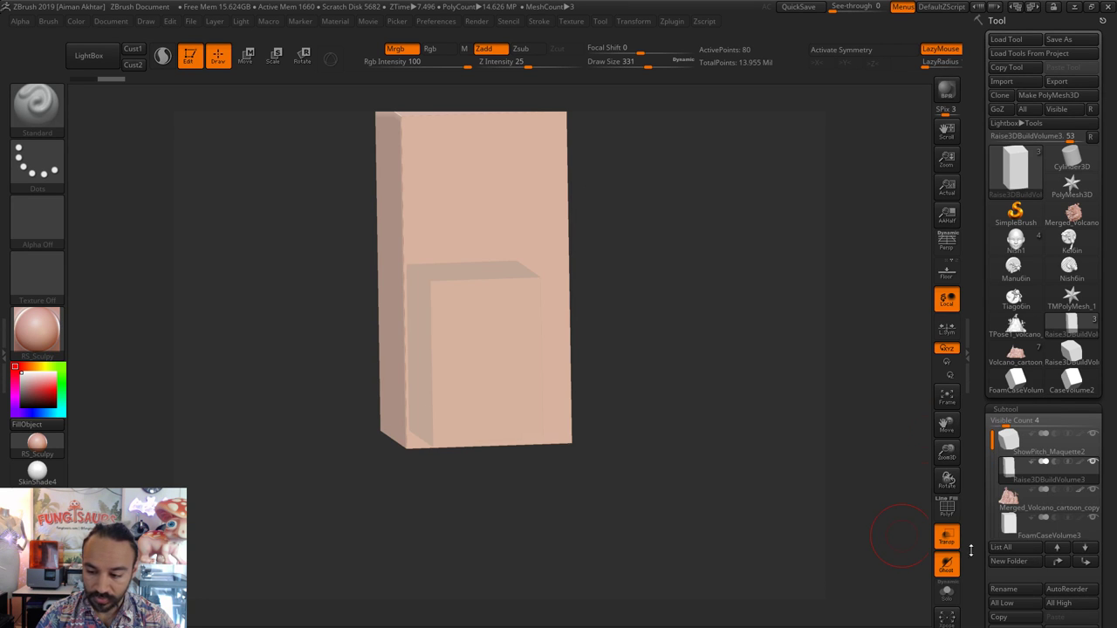
- Append the CaseVolume2 mesh as a subtool of the current tool
click(1004, 626)
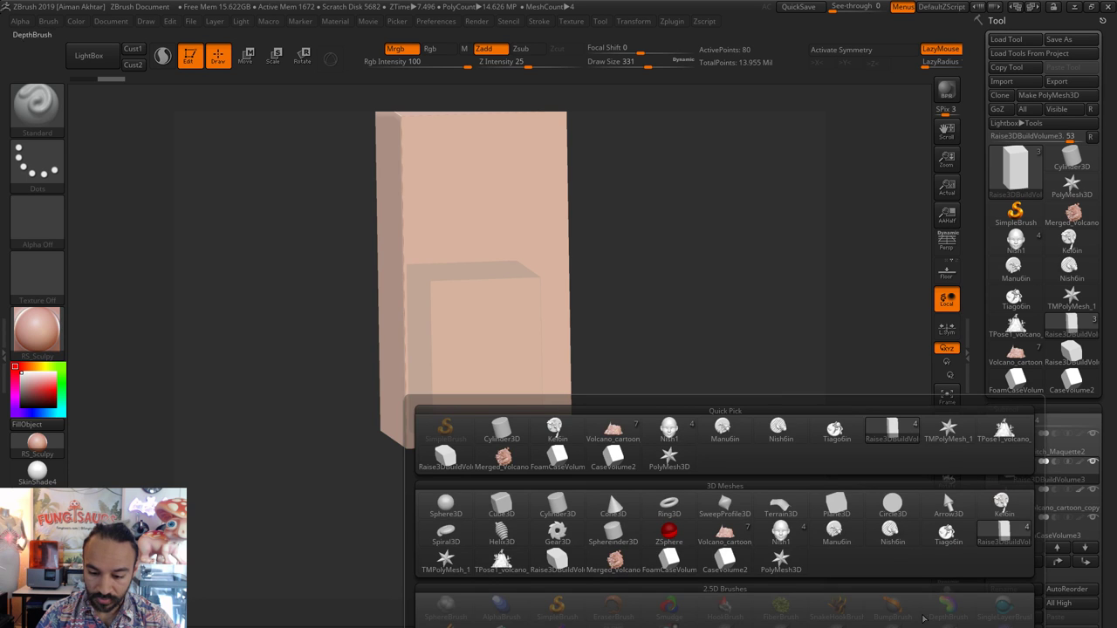
click(728, 562)
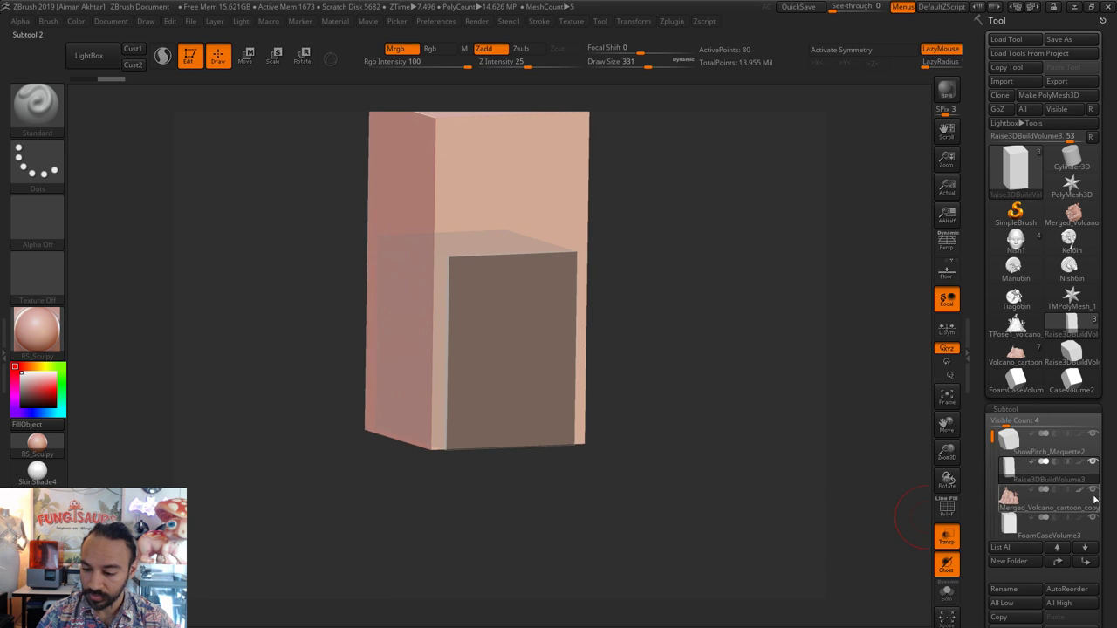
- Move the foam case and case volumes above the merged volcano in the subtool list, and place the volcano first
click(1060, 524)
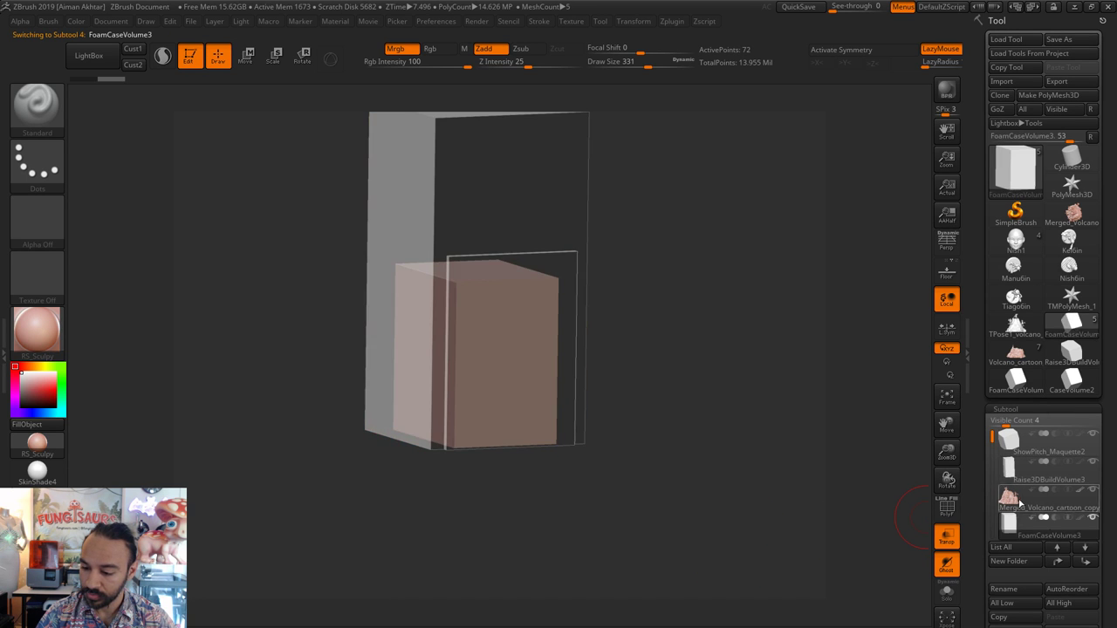
click(1065, 565)
drag(991, 438, 991, 452)
click(1014, 524)
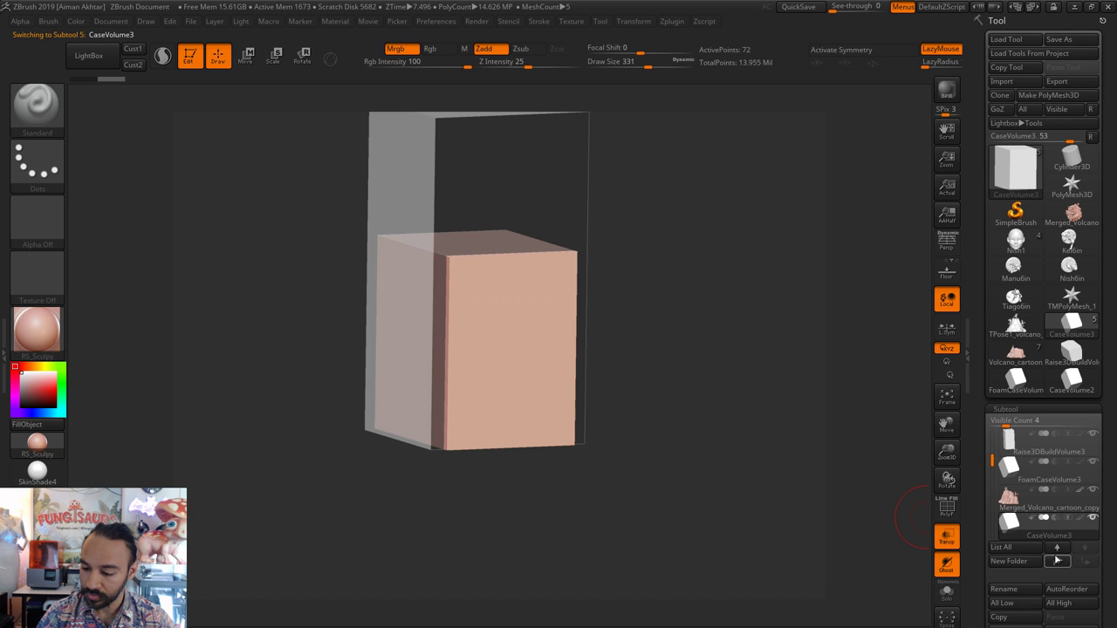
click(1055, 559)
click(1019, 525)
shift+click(1061, 566)
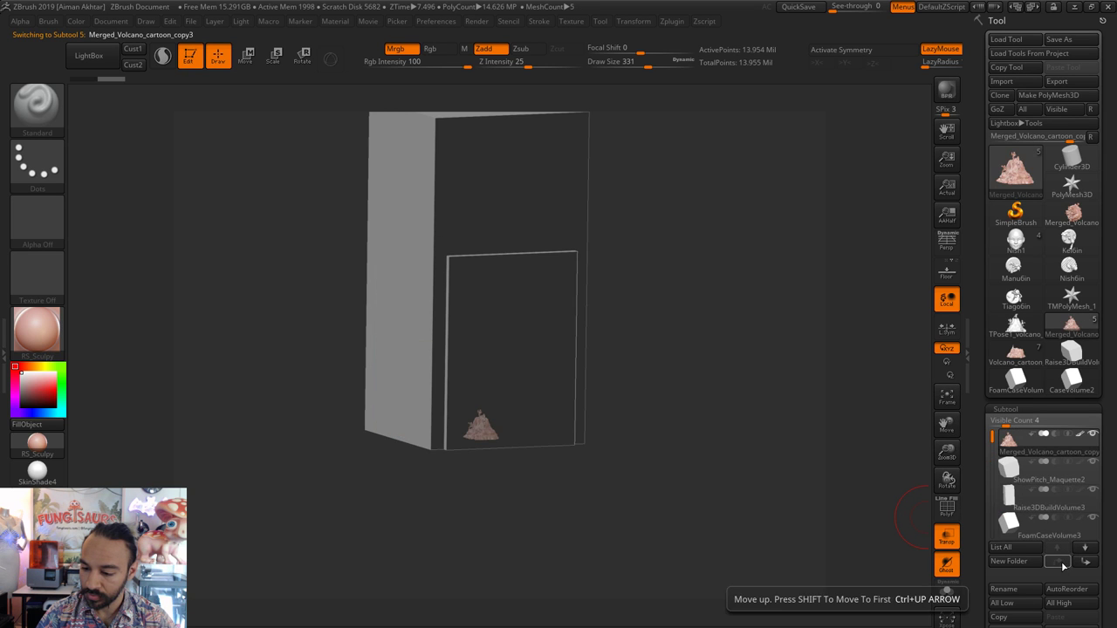
- Rename the ShowPitch_Maquette2 box subtool as "Form2 Build Volume"
click(1020, 471)
click(1012, 590)
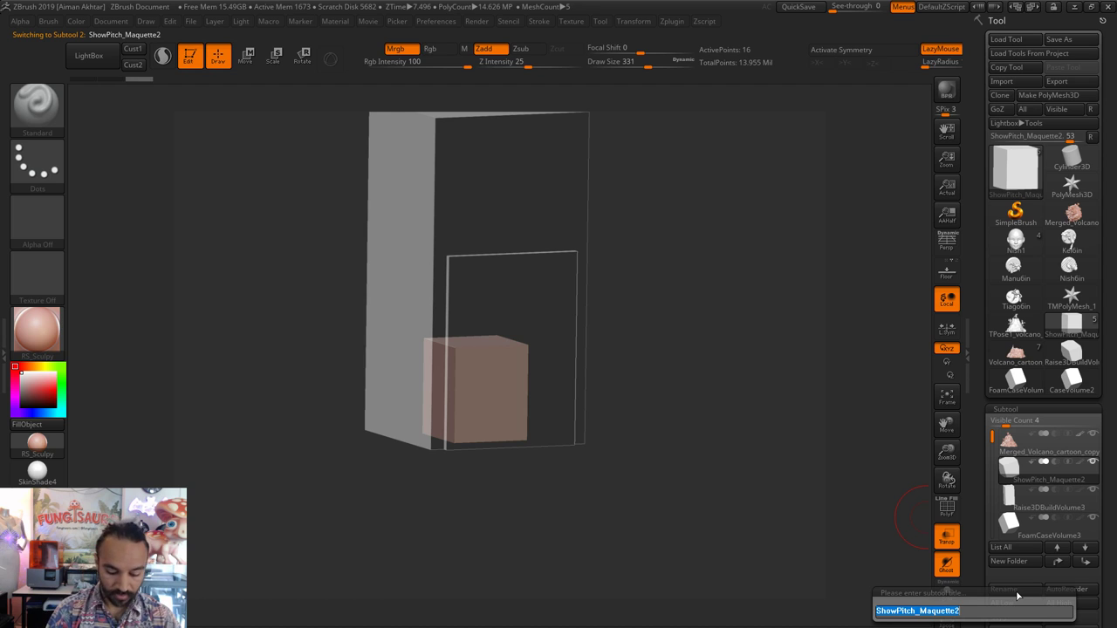
text(Form2)
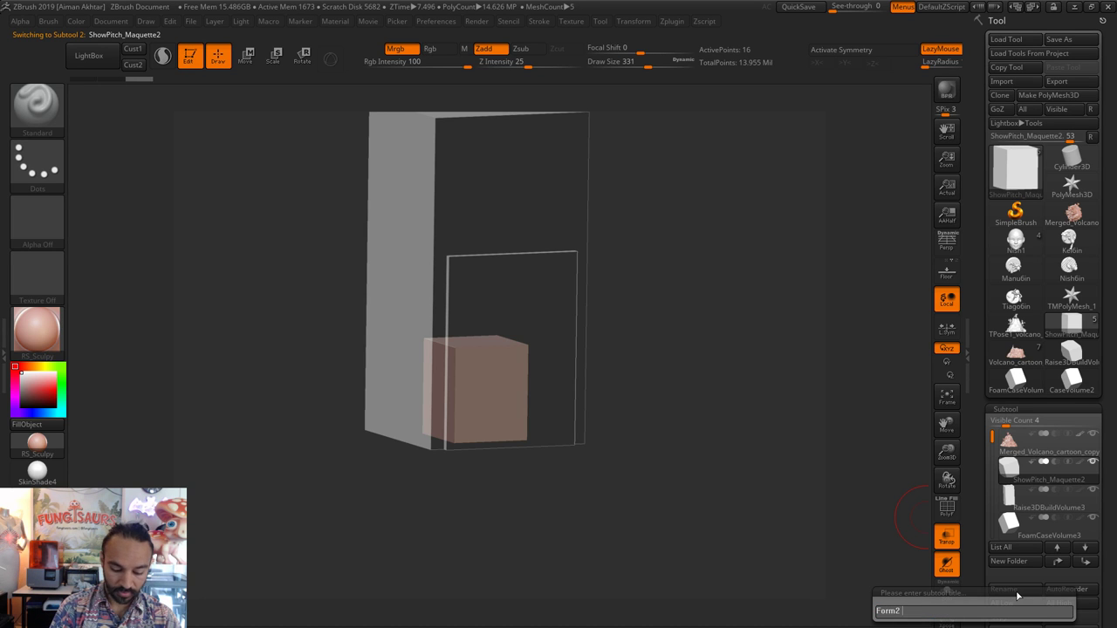
text( Build Volume)
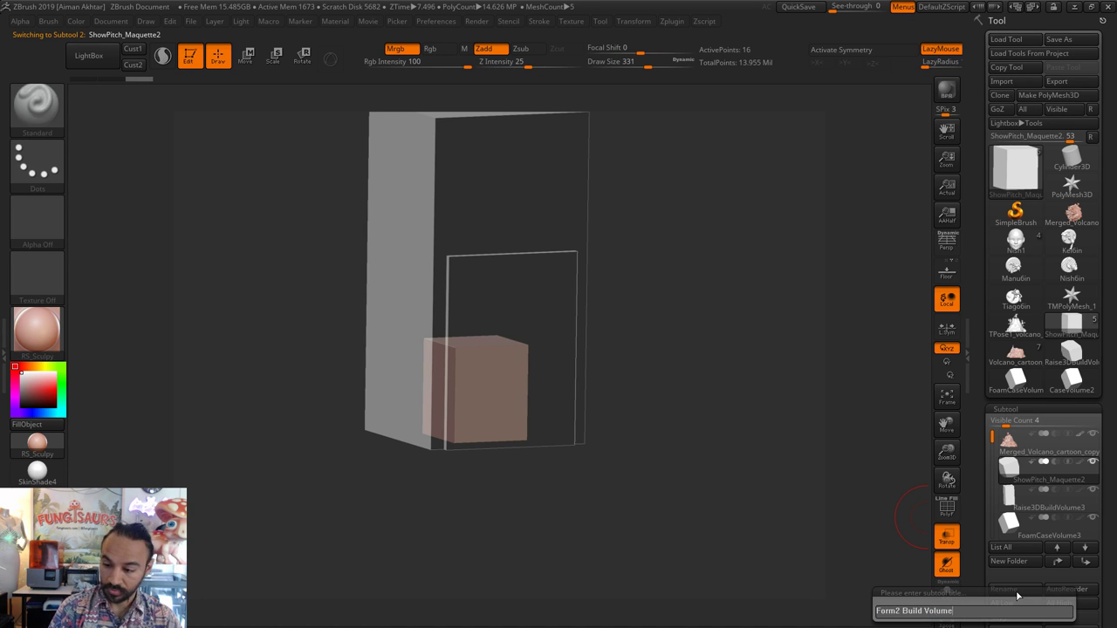
key(Return)
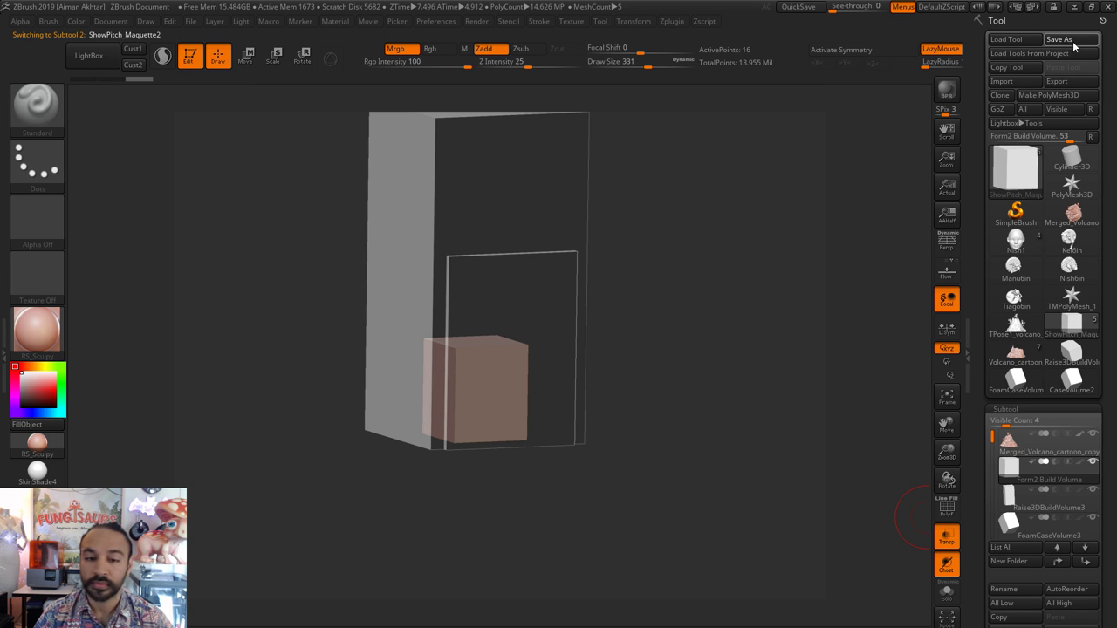
- Save the tool to the Fungisaurs_Base folder as ShowPitch_Maquette2, replacing the existing file
click(1072, 43)
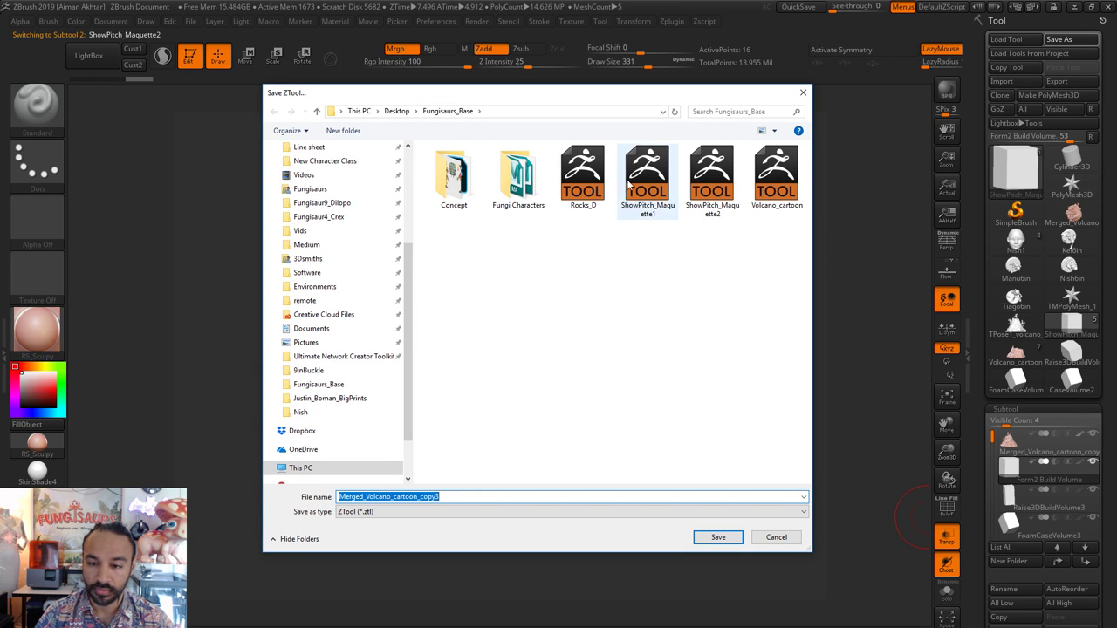
click(712, 179)
click(729, 538)
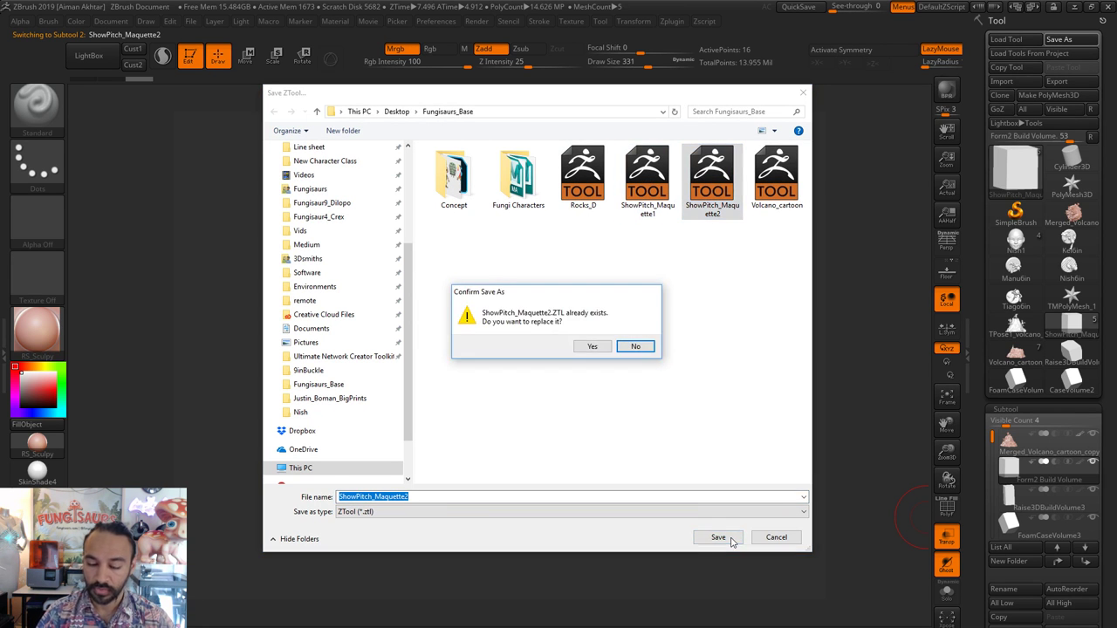
click(592, 348)
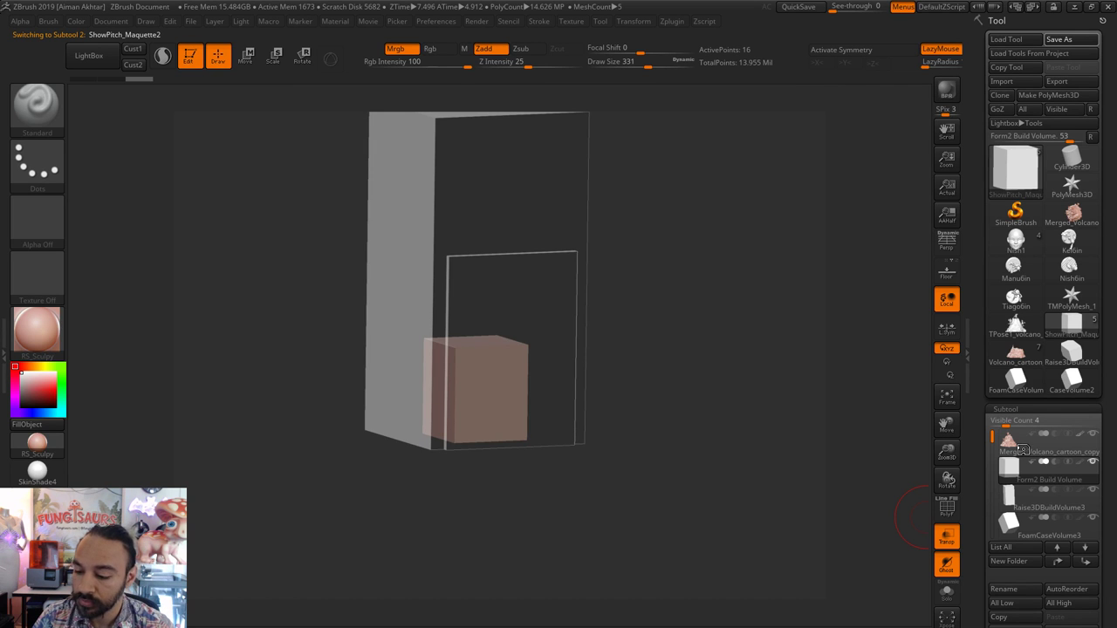
- Make the ShowPitch_Maquette2 volcano the active subtool, hide all other subtools and frame it in the view
drag(765, 448, 661, 491)
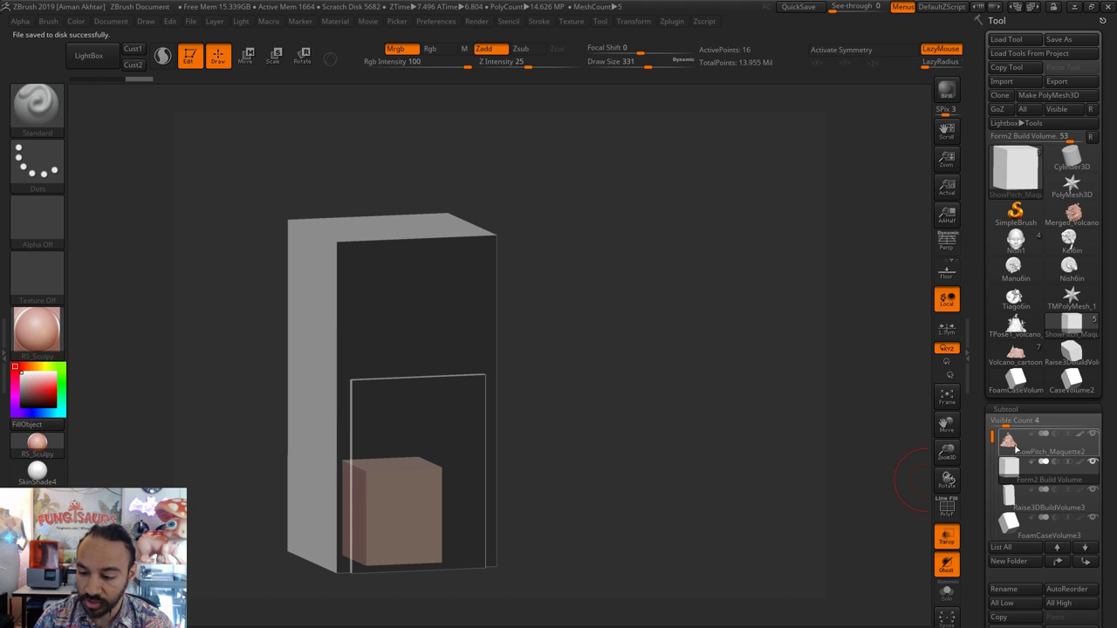
click(1015, 447)
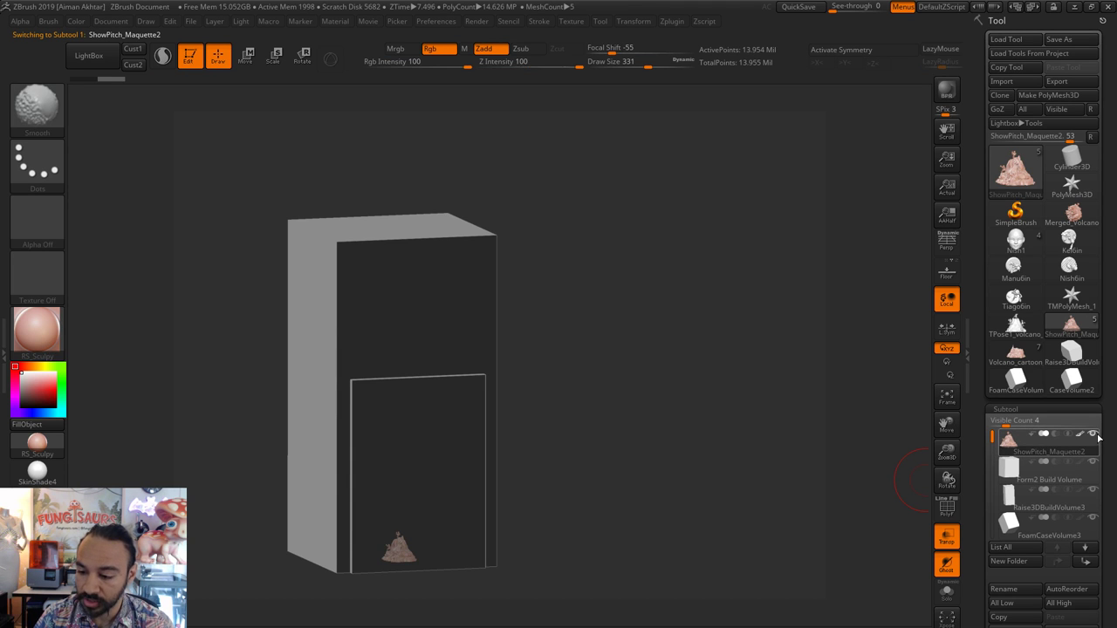
shift+click(1096, 436)
alt+drag(603, 479, 706, 514)
click(947, 399)
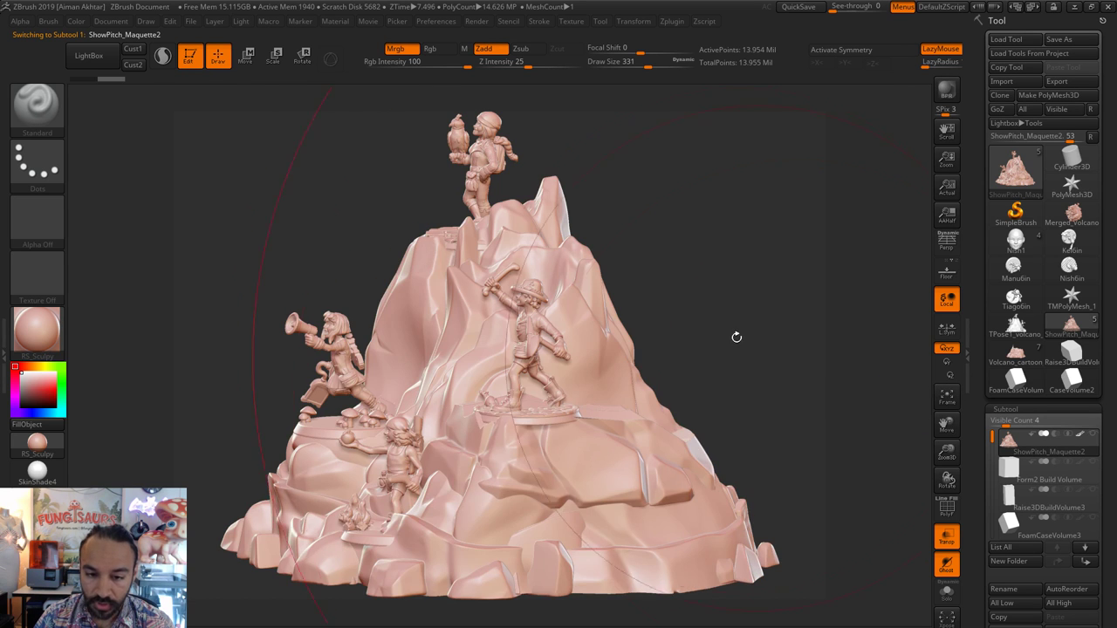
- Set the brush Draw Size to 149 for working on the volcano maquette
mouse_move(731, 342)
mouse_down()
mouse_move(746, 346)
mouse_move(753, 222)
mouse_up()
key(s)
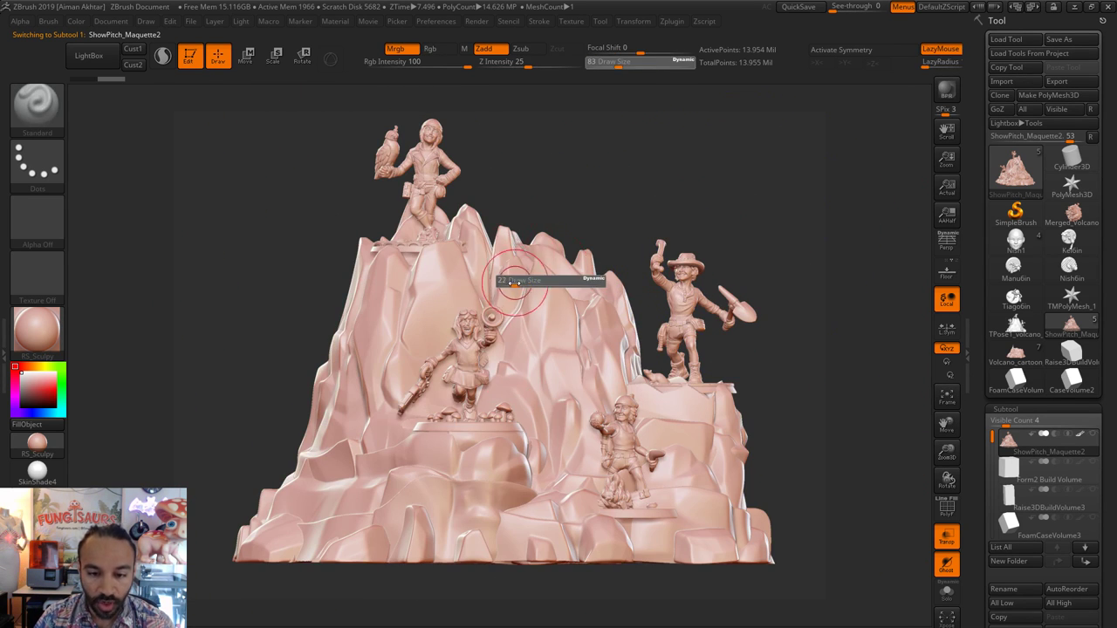
mouse_move(529, 280)
mouse_down()
mouse_move(579, 277)
mouse_move(516, 279)
mouse_up()
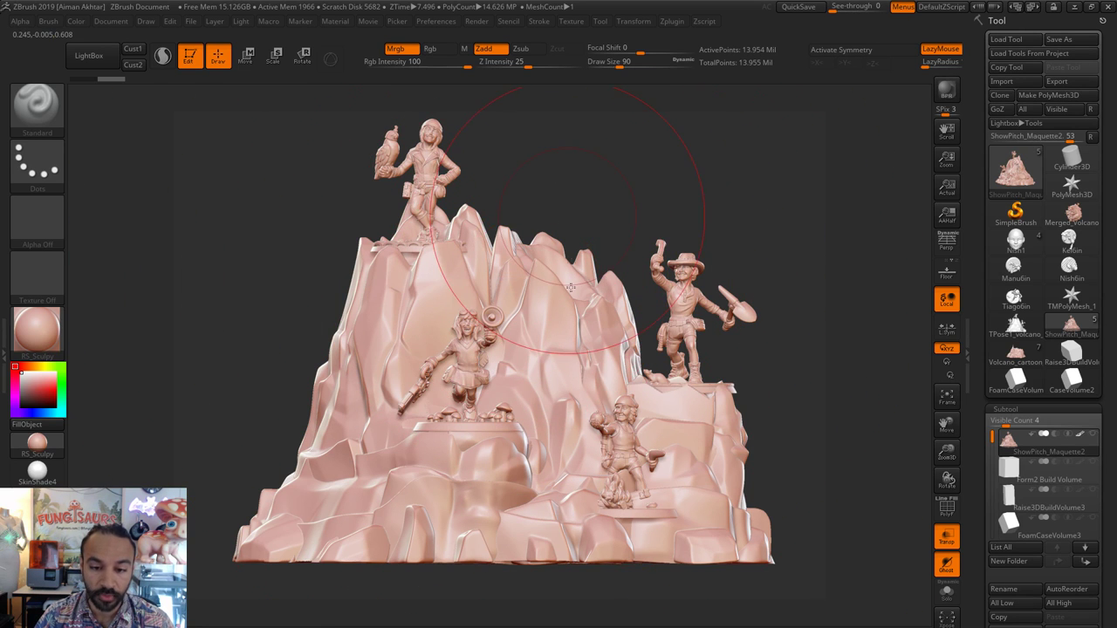
ctrl+right_drag(514, 348, 512, 343)
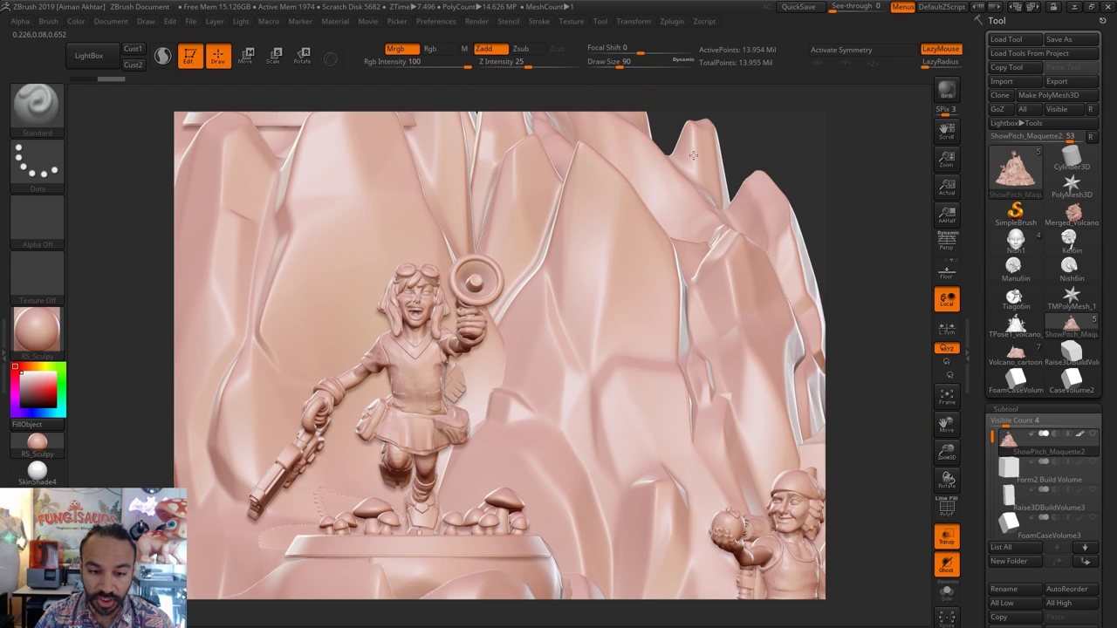
scroll(663, 158, down, 5)
key(s)
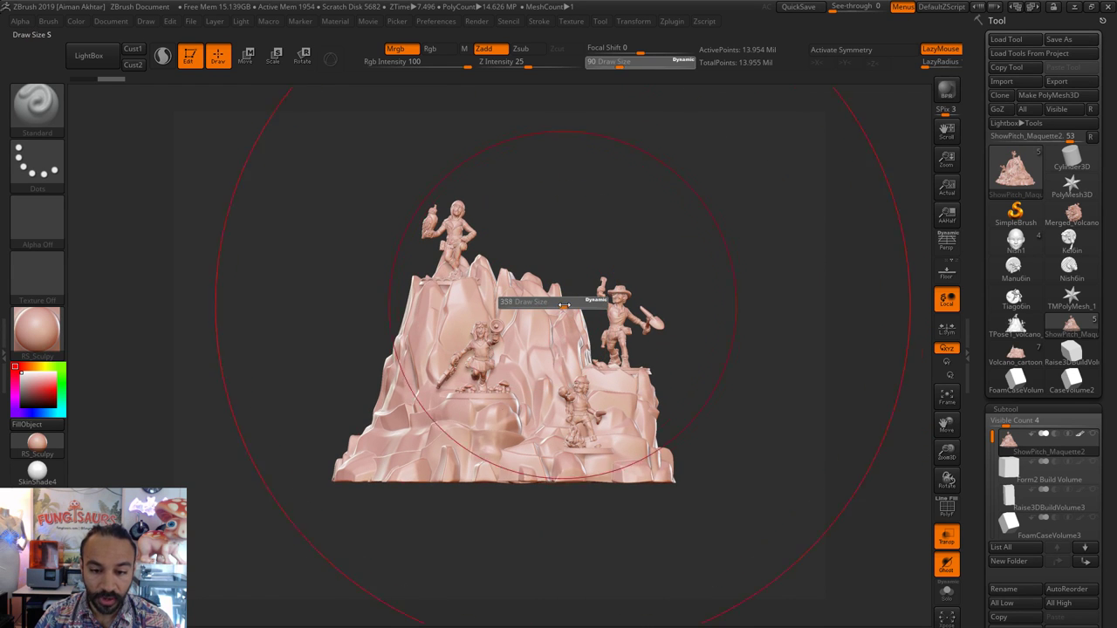
mouse_move(532, 307)
mouse_down()
mouse_move(595, 301)
mouse_move(541, 302)
mouse_up()
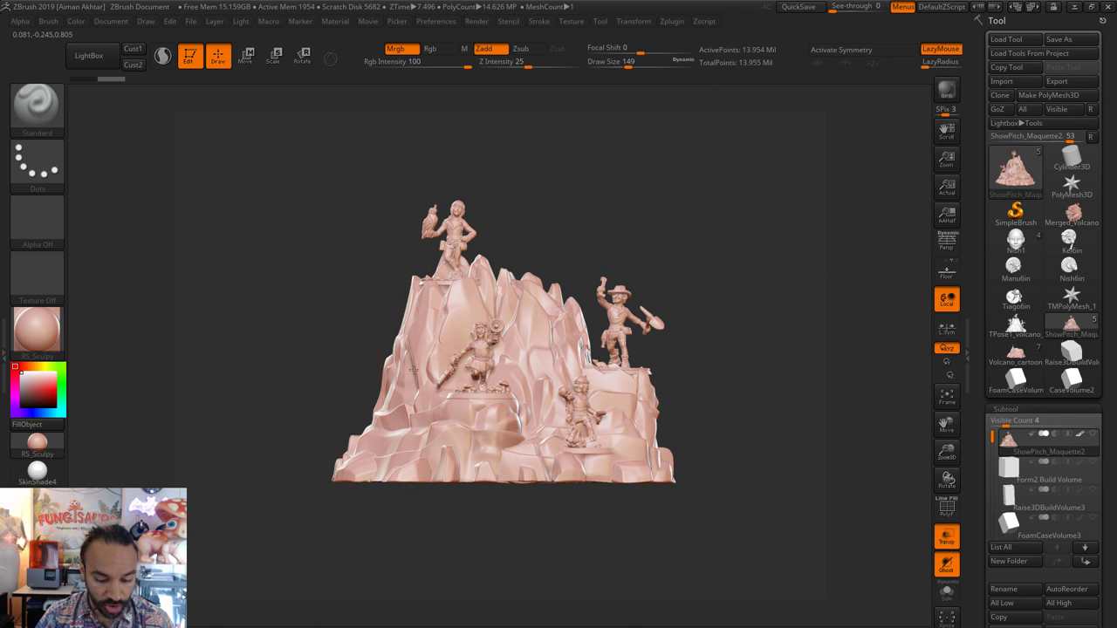
- Try to pull the volcano's left slope outward with the Move brush
key(b)
key(m)
key(v)
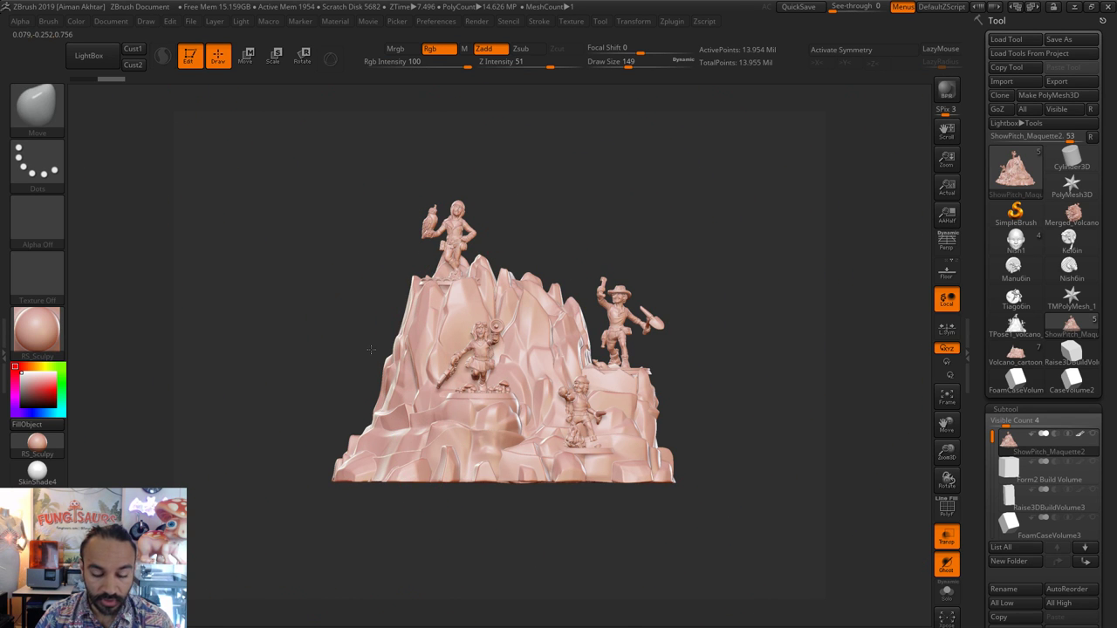
drag(391, 349, 371, 349)
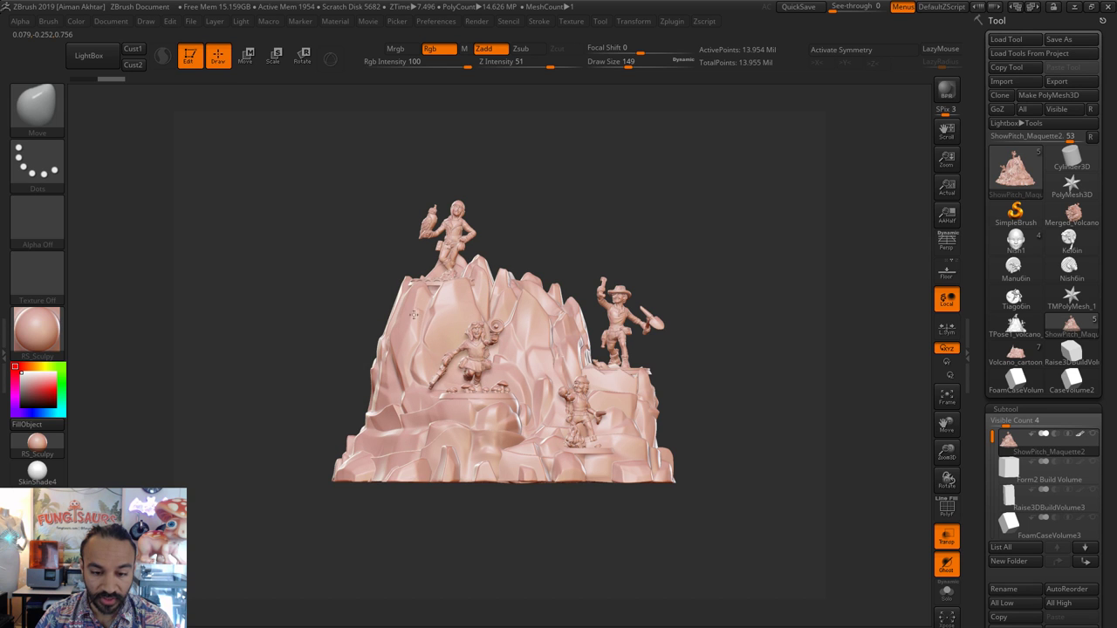
drag(409, 308, 407, 306)
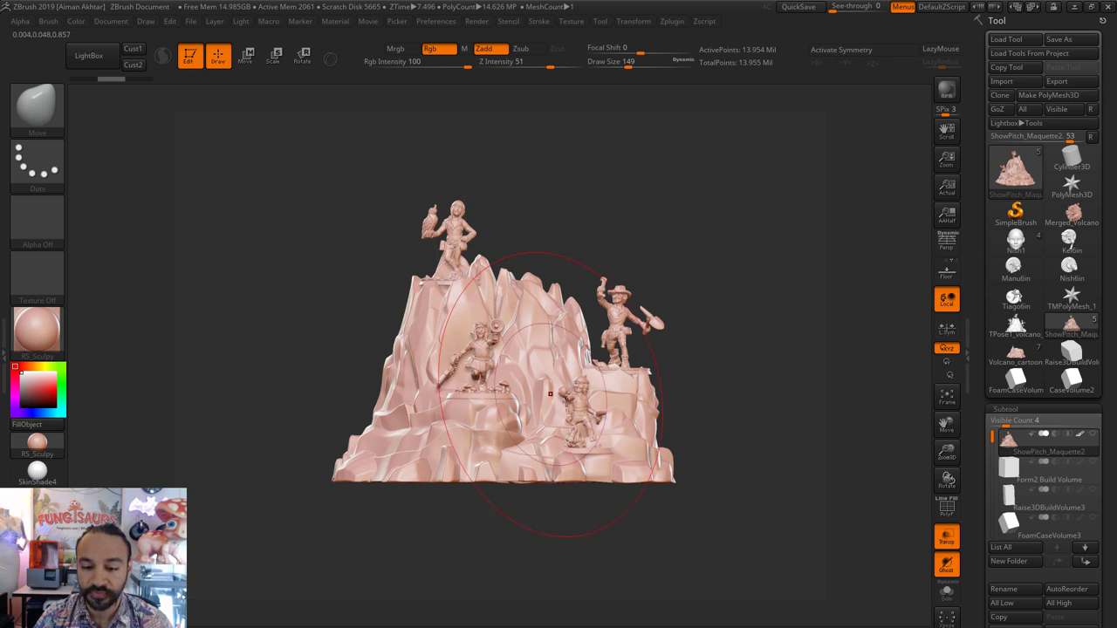
- Inspect the Form2 build volume and the Raise3D build volume one at a time from several angles
alt+drag(717, 456, 760, 508)
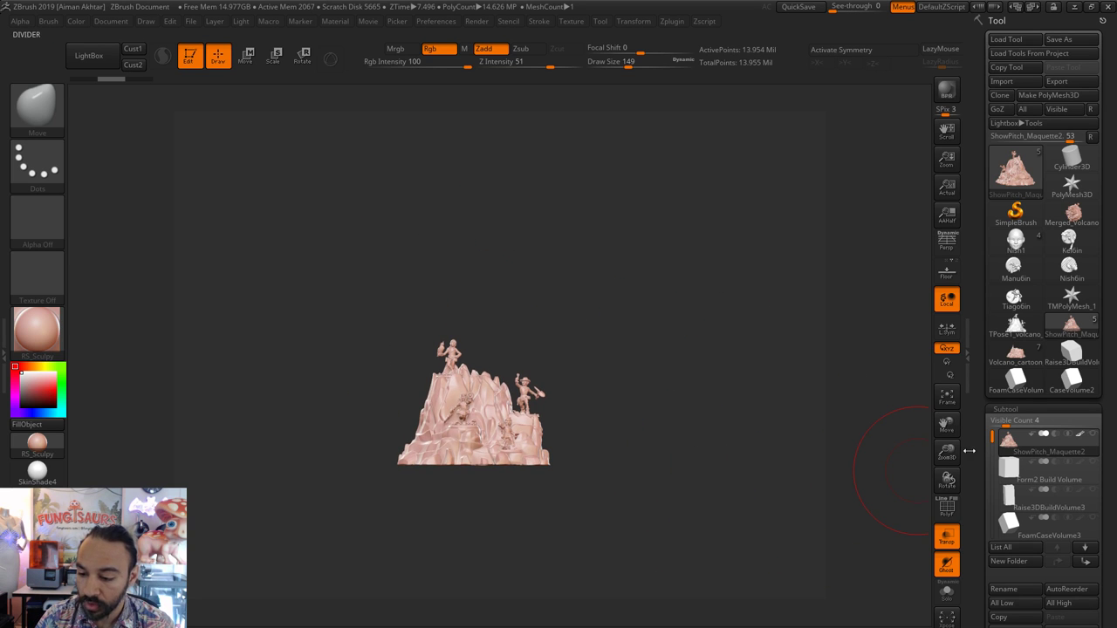
click(1012, 470)
drag(752, 450, 710, 480)
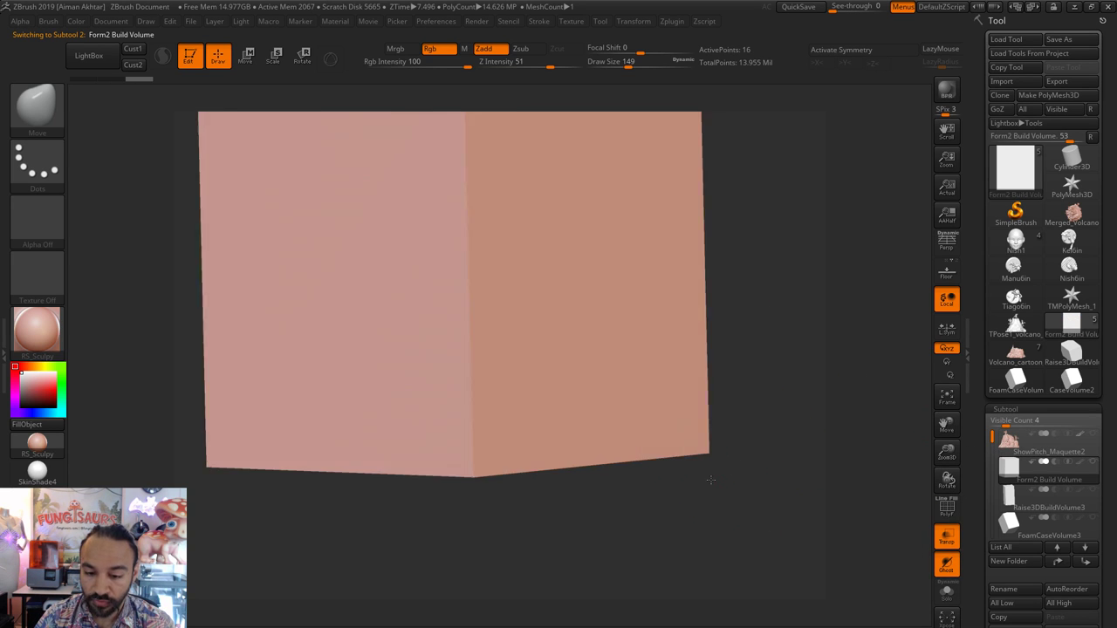
alt+drag(775, 505, 636, 538)
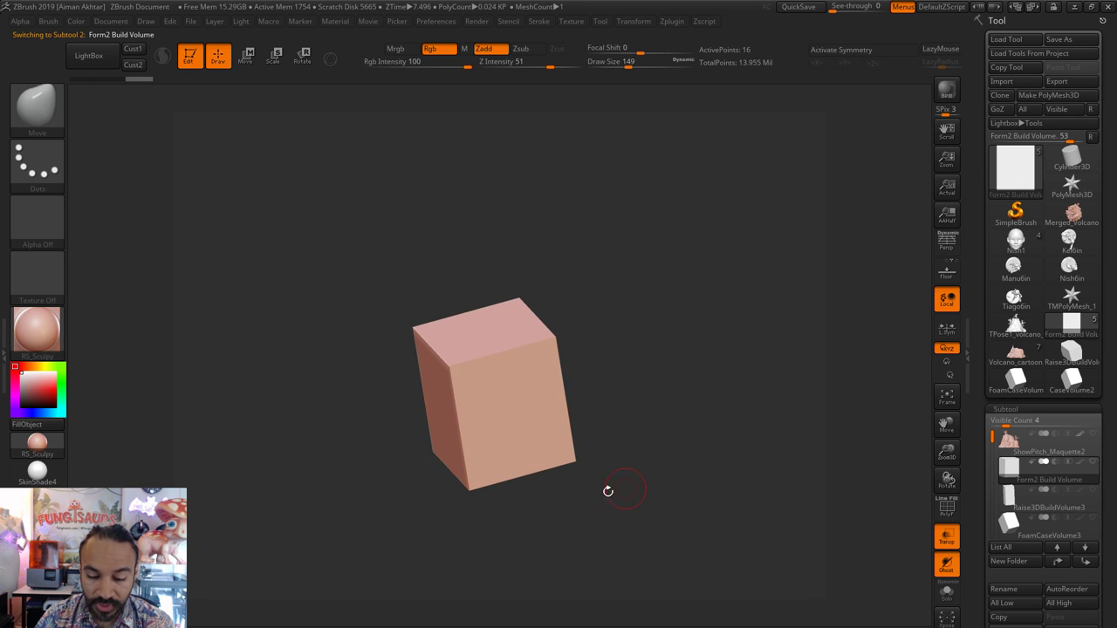
drag(613, 494, 506, 448)
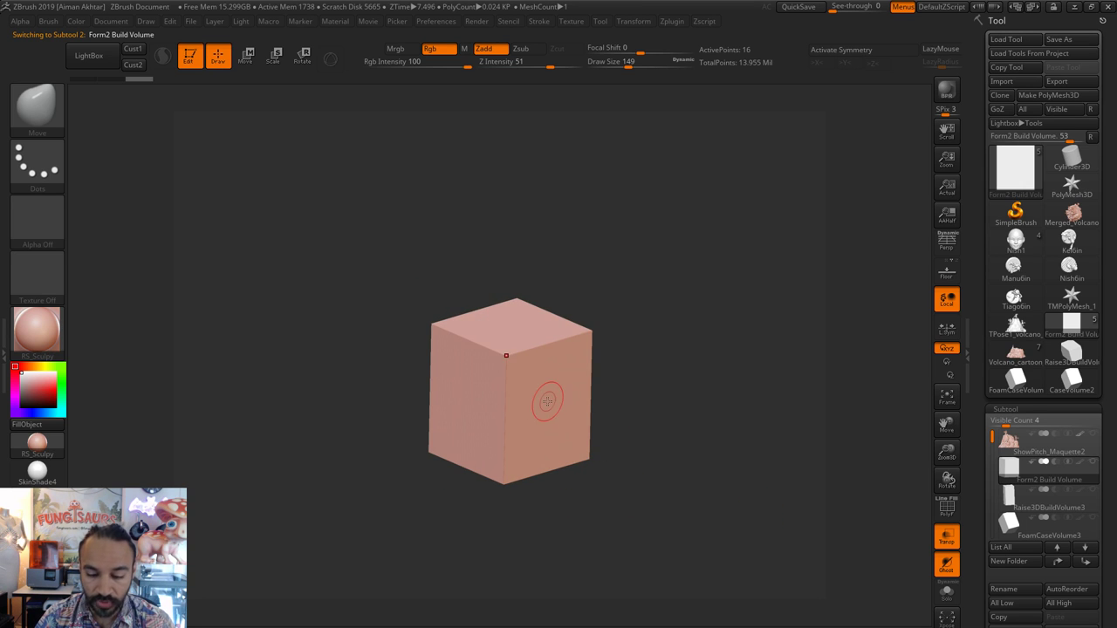
click(1007, 498)
mouse_move(758, 506)
alt+mouse_down()
mouse_move(679, 497)
mouse_move(541, 384)
alt+mouse_up()
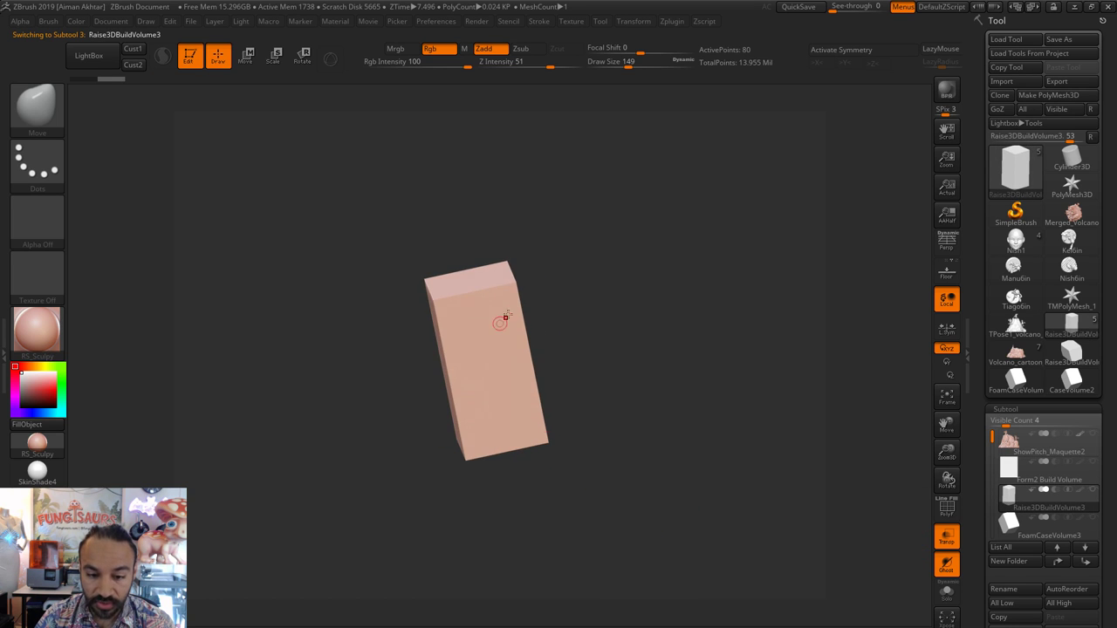
mouse_move(602, 359)
mouse_down()
mouse_move(649, 367)
mouse_move(506, 333)
mouse_up()
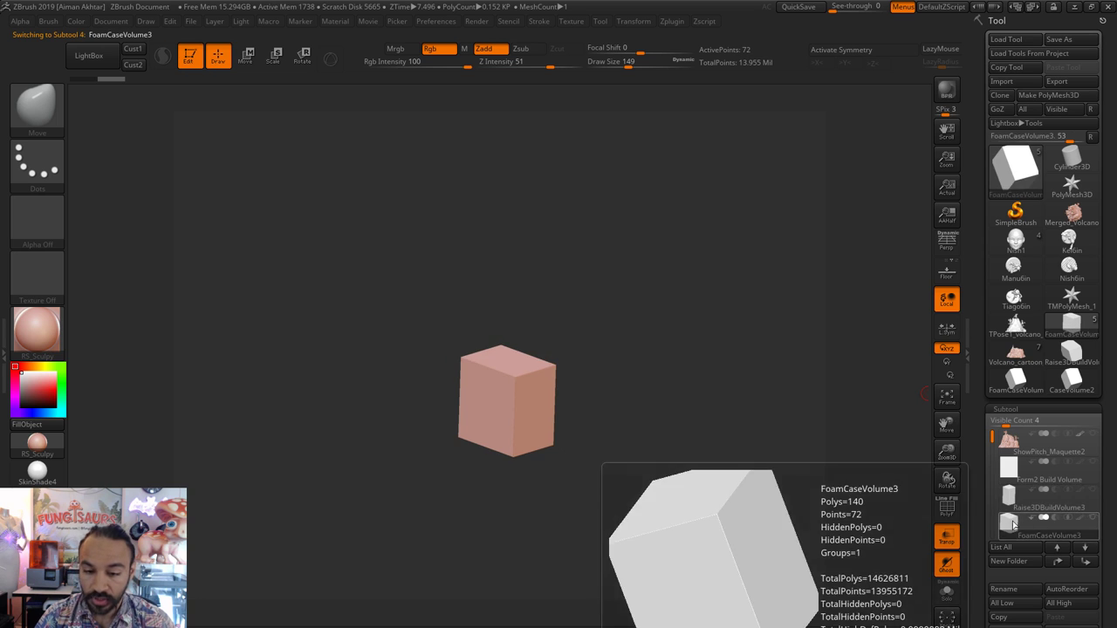
- Compare the foam case and case volumes, and move FoamCaseVolume3 below CaseVolume3 in the subtool list
click(1010, 522)
click(1009, 522)
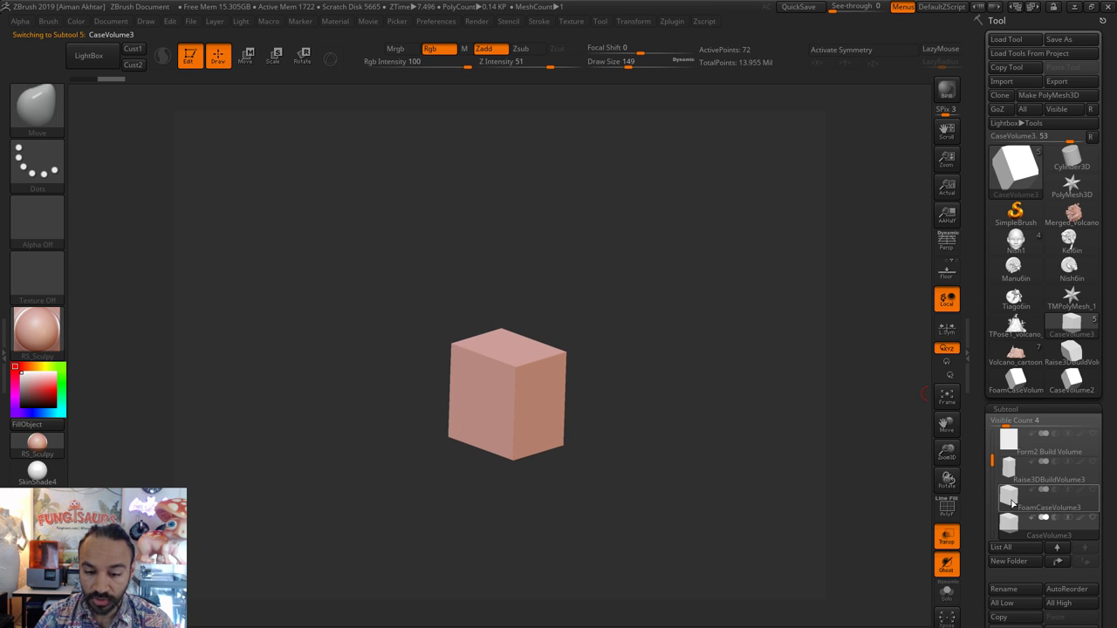
click(1013, 504)
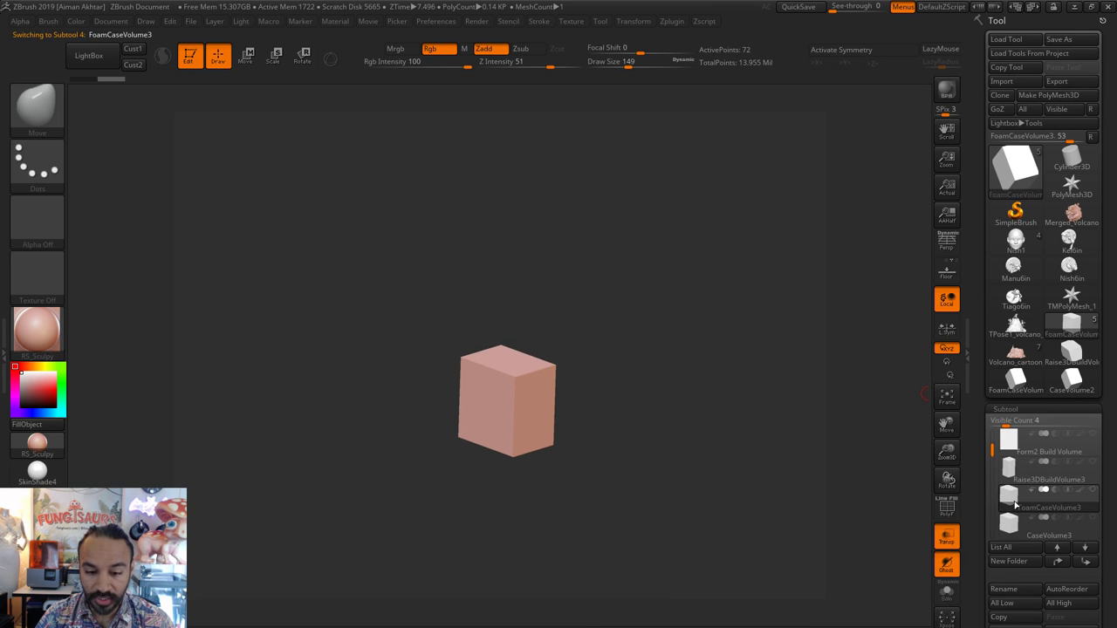
click(1013, 522)
click(1010, 497)
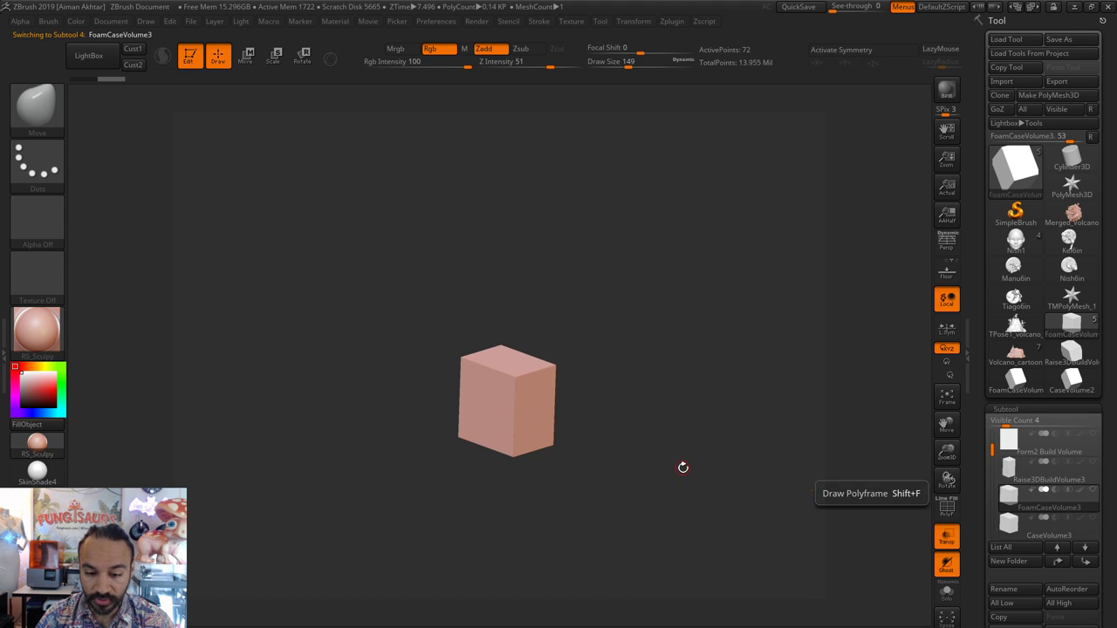
click(1097, 565)
drag(779, 477, 537, 444)
- Show the ShowPitch_Maquette2 volcano together with the foam case volume and move it to the end of the subtool list
scroll(1012, 488, up, 1)
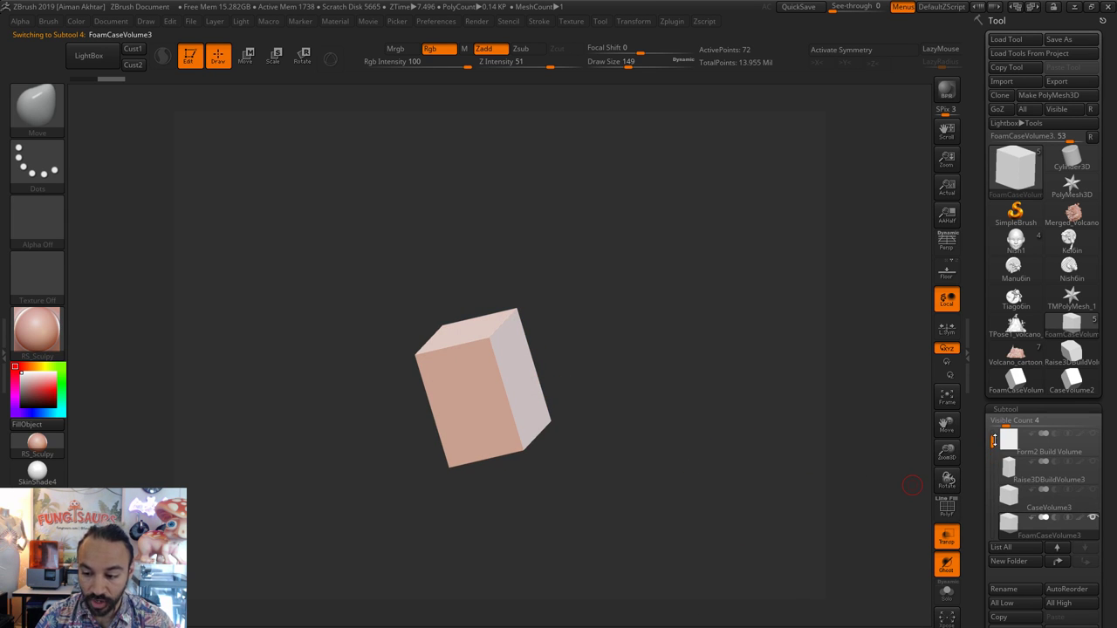
click(1096, 438)
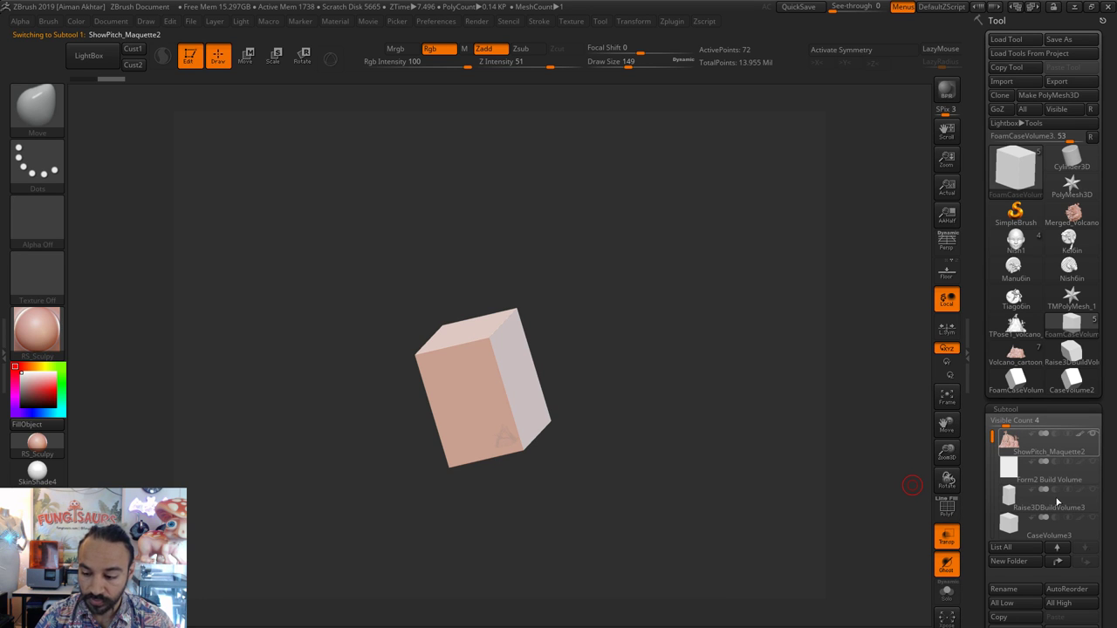
shift+click(1084, 564)
drag(563, 438, 927, 513)
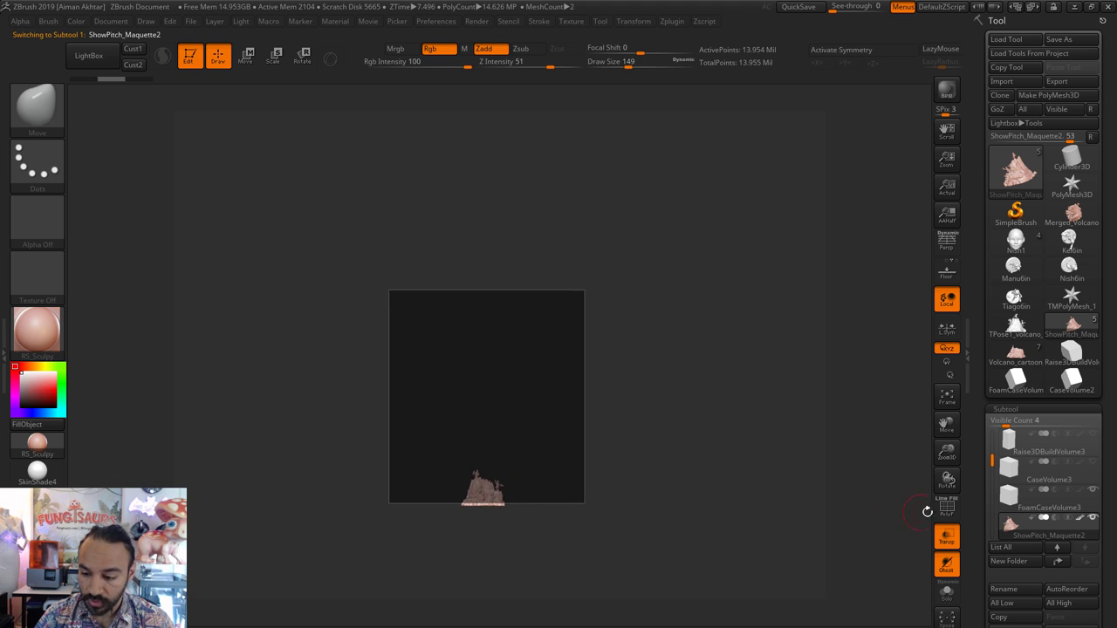
- Scale the ShowPitch_Maquette2 volcano up uniformly from the centre of its base with the Transpose Scale line inside the foam case volume
alt+drag(569, 329, 573, 273)
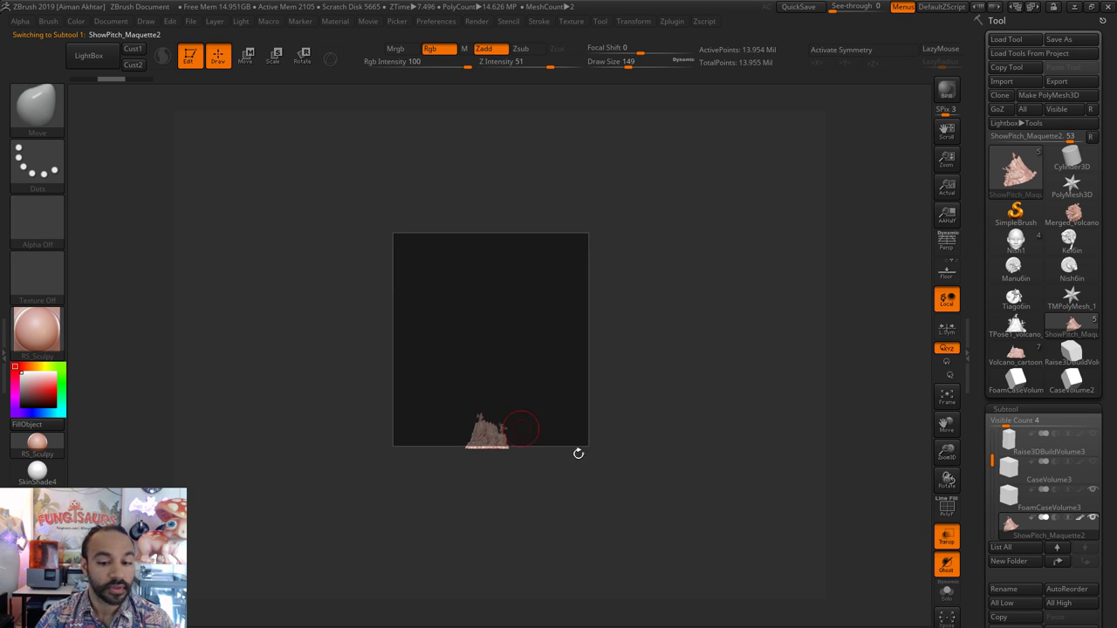
click(275, 58)
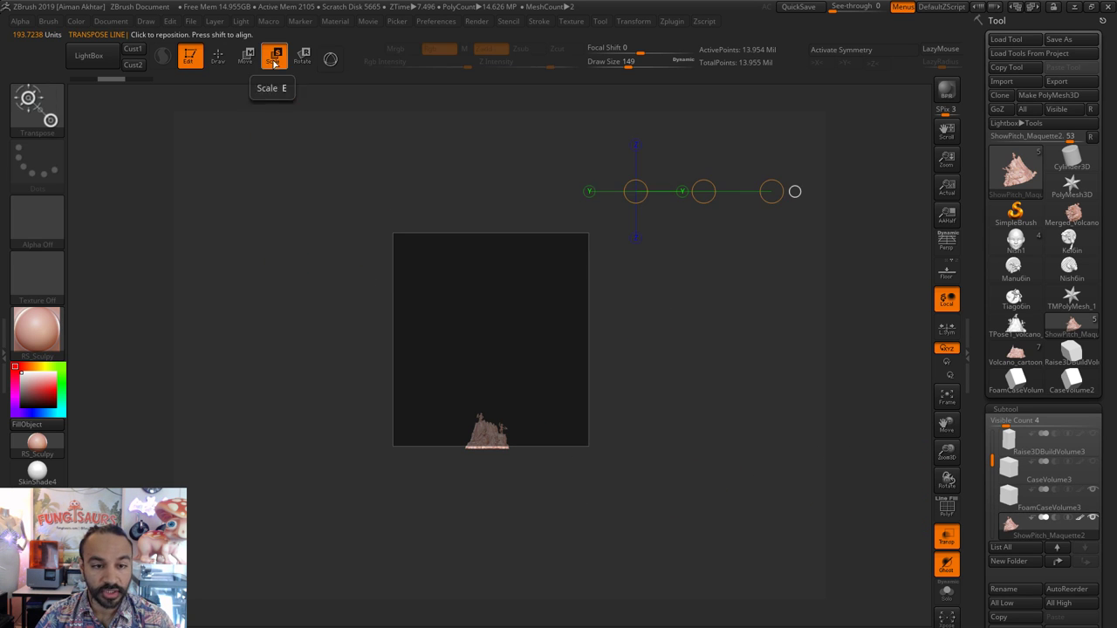
drag(527, 465, 522, 388)
click(489, 430)
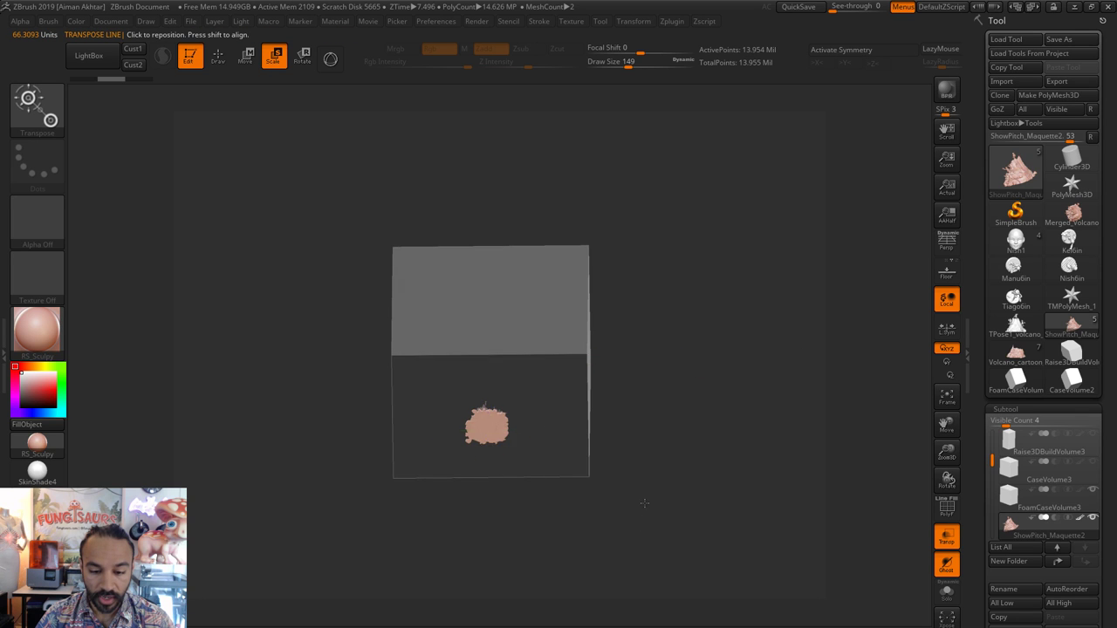
shift+drag(643, 501, 639, 548)
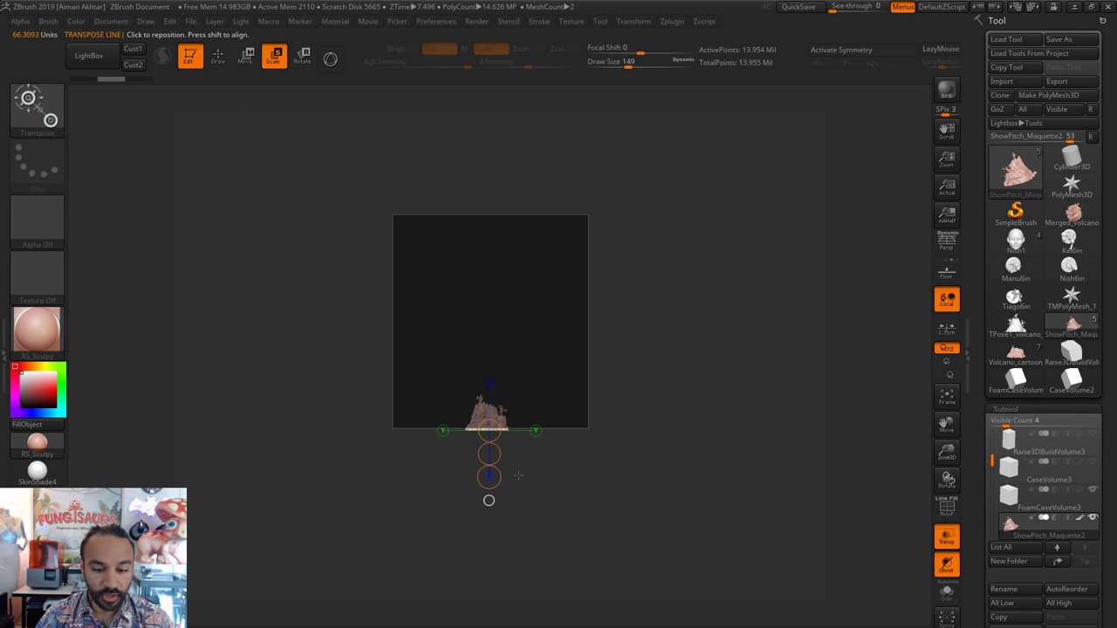
drag(488, 477, 484, 558)
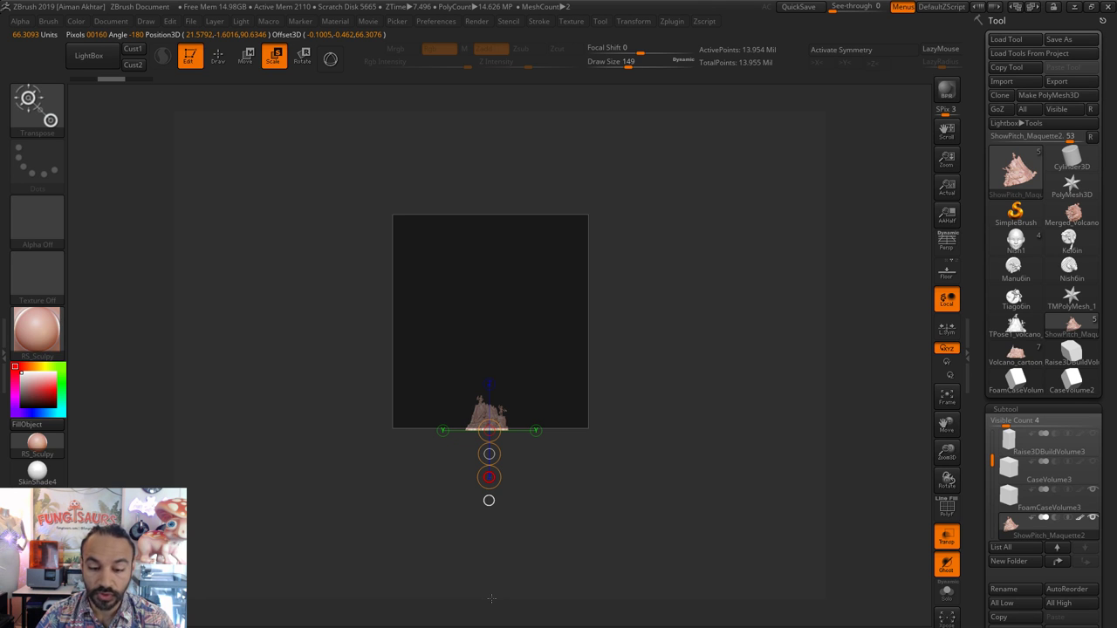
key(ctrl+z)
key(ctrl+z)
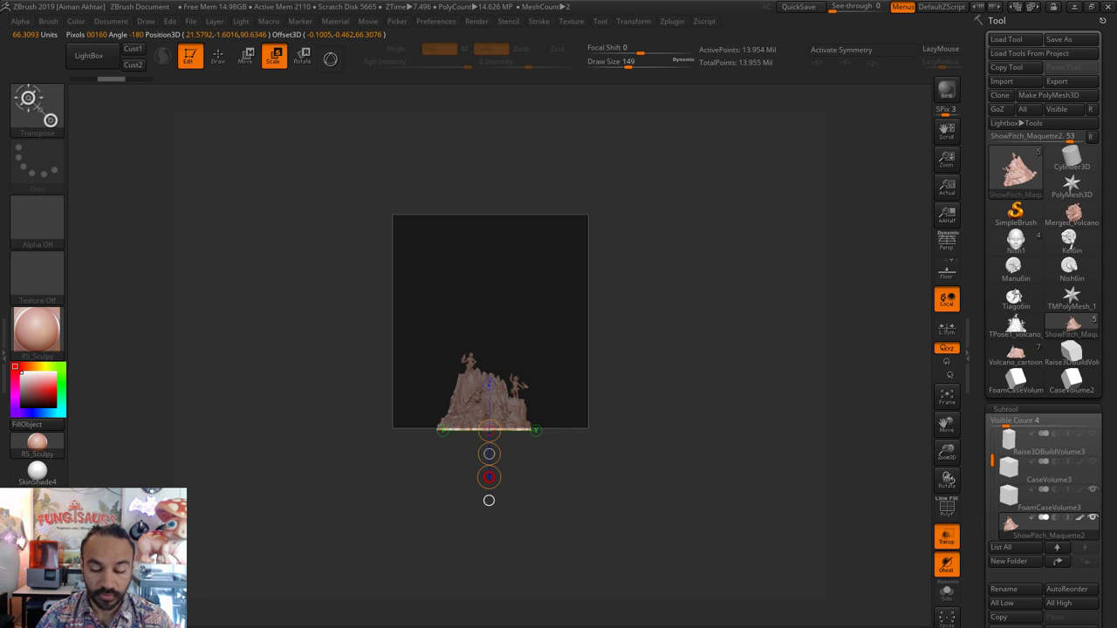
key(ctrl+z)
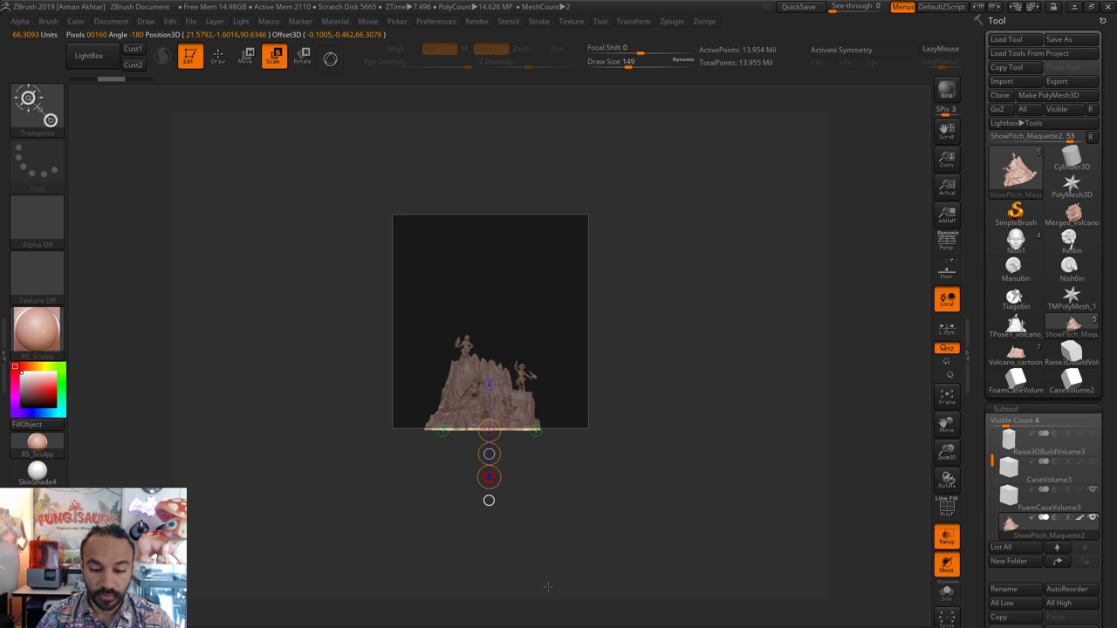
key(ctrl+z)
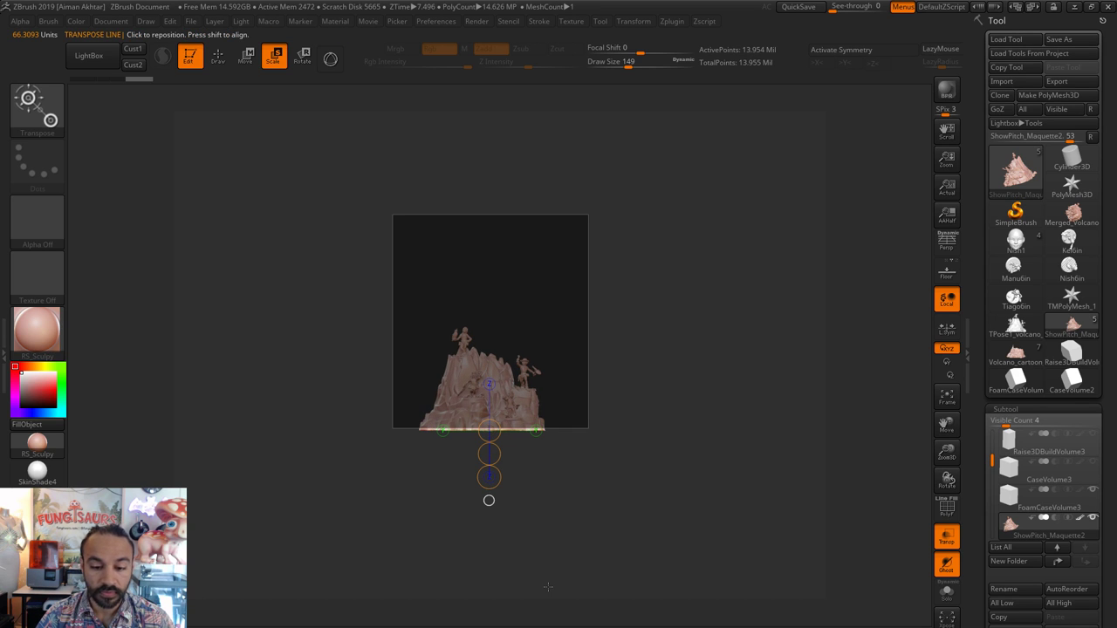
click(216, 56)
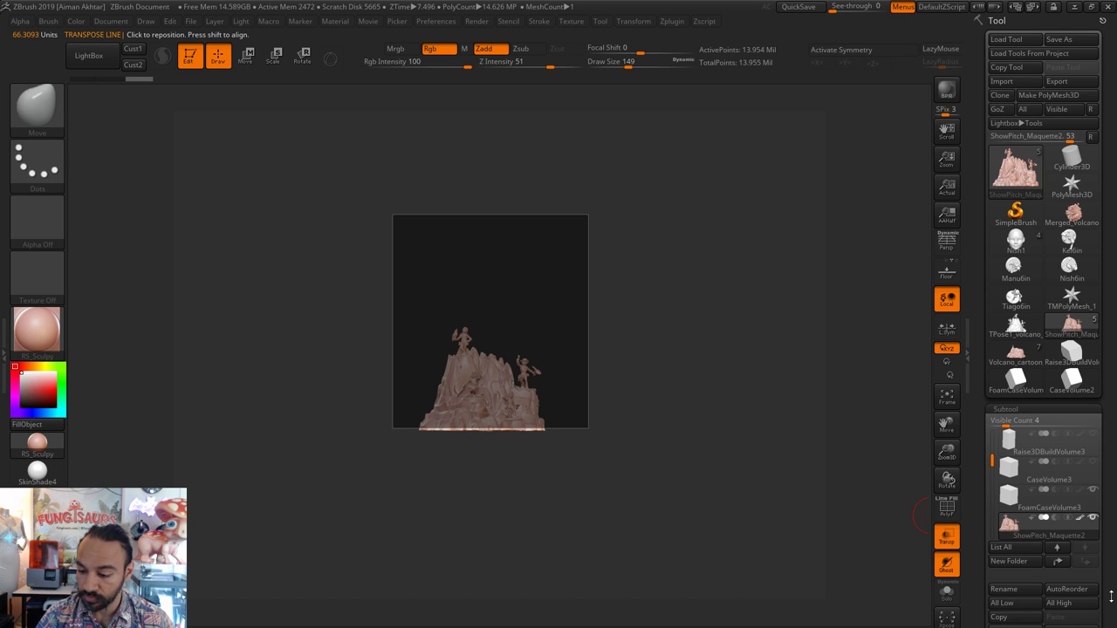
- Enlarge the volcano further on all axes with the Size deformation until it spans the width of the foam case volume
drag(1110, 596, 1071, 484)
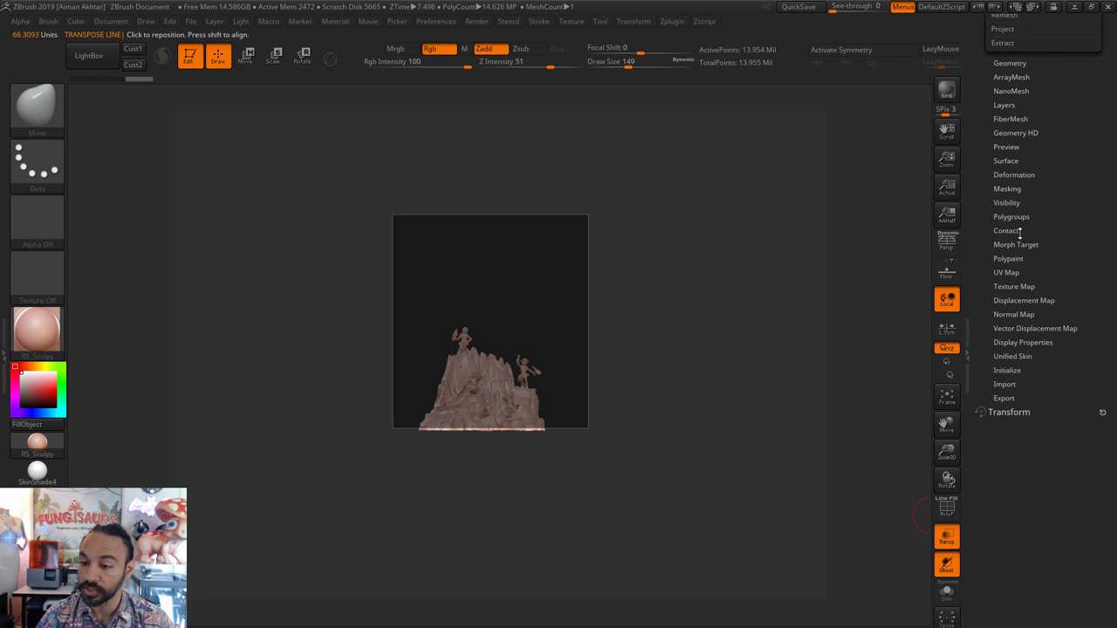
click(1012, 174)
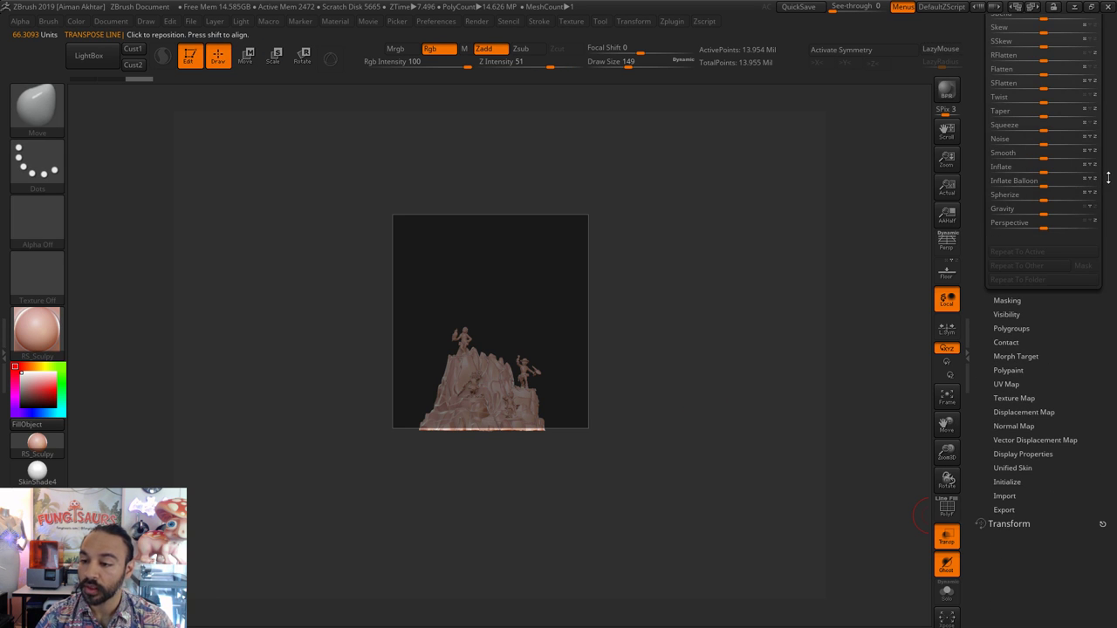
scroll(1108, 177, up, 4)
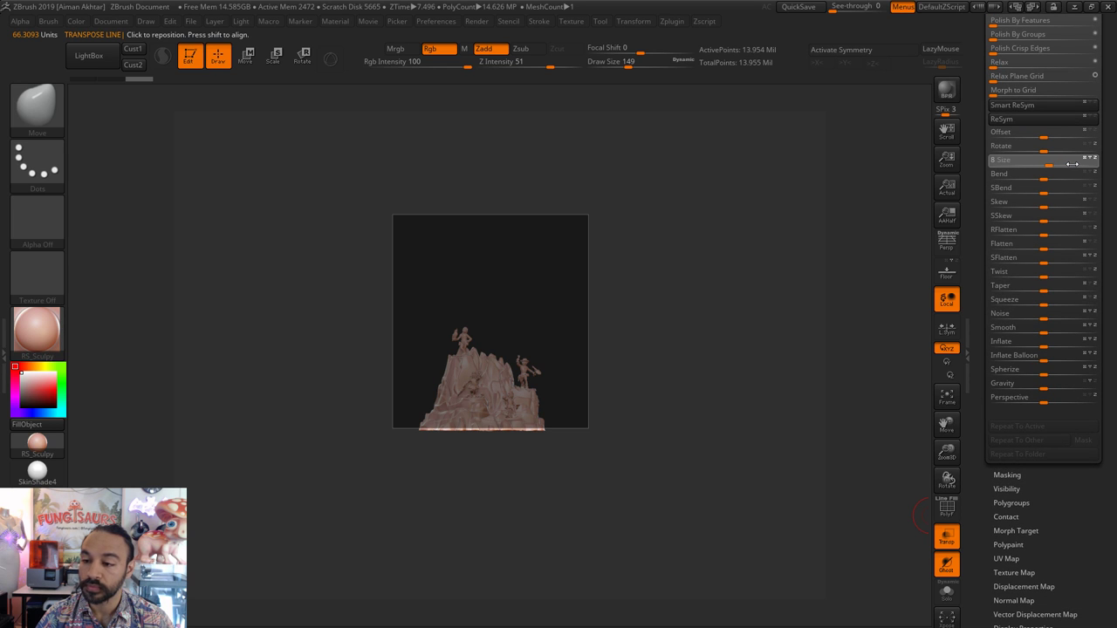
drag(1072, 164, 1078, 162)
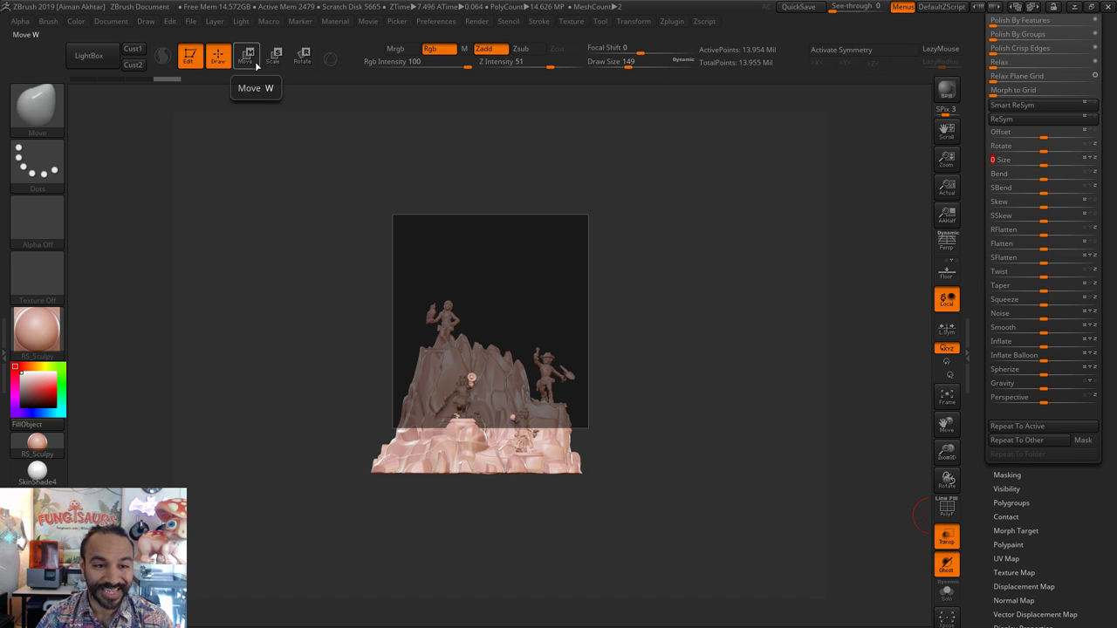
- Move the enlarged volcano so its base rests on the foam case volume's floor and its front edge meets the volume's front face
click(246, 56)
drag(526, 487, 526, 267)
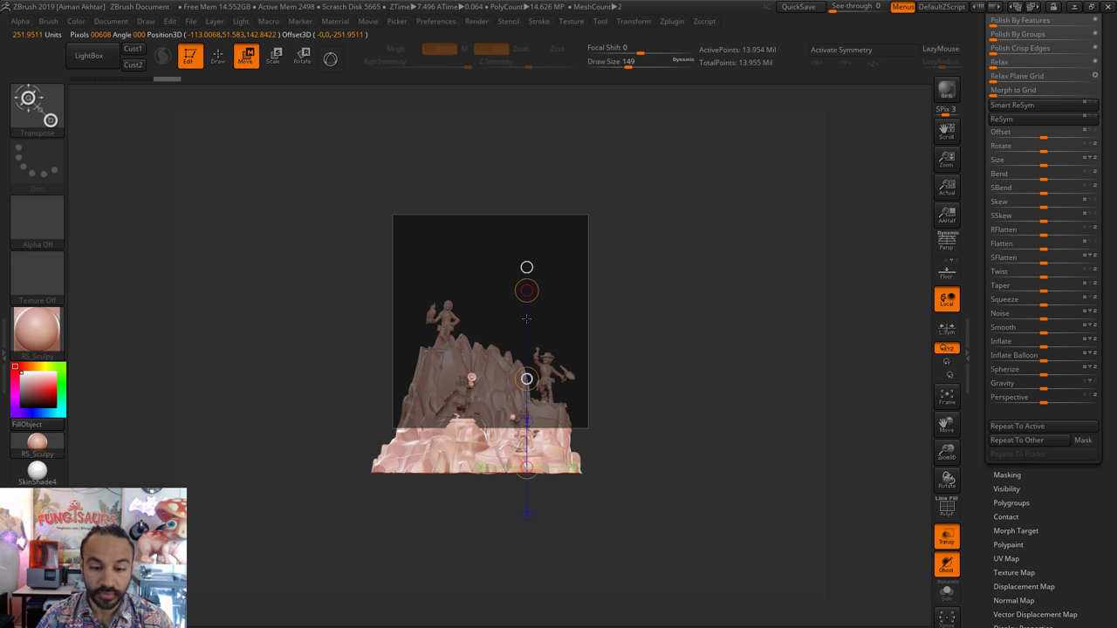
drag(526, 318, 526, 318)
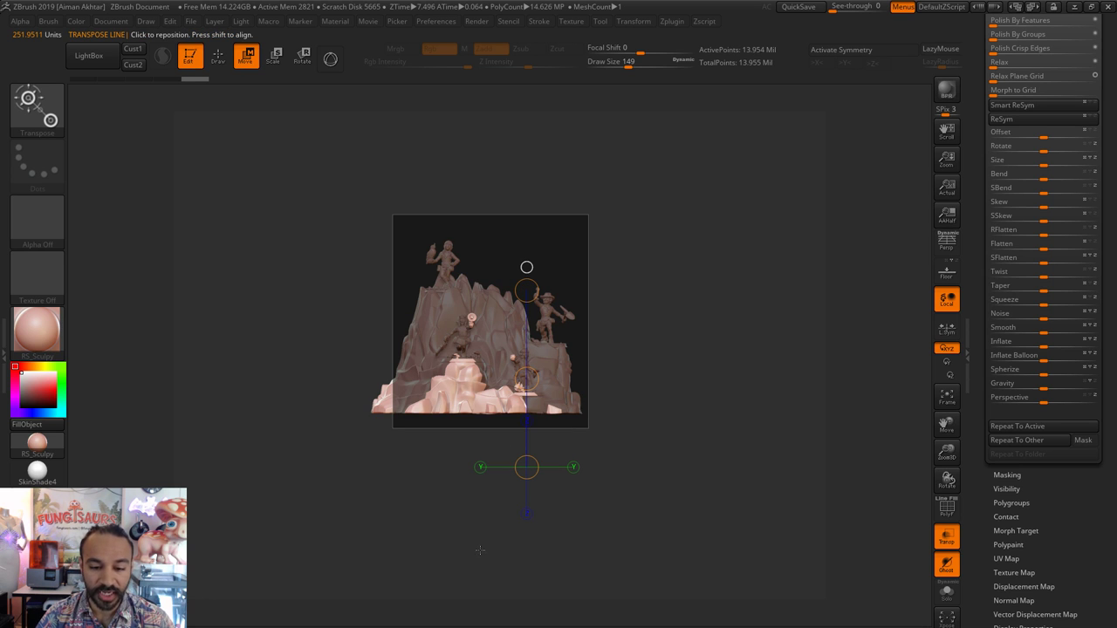
shift+right_drag(480, 550, 611, 545)
shift+drag(505, 367, 631, 367)
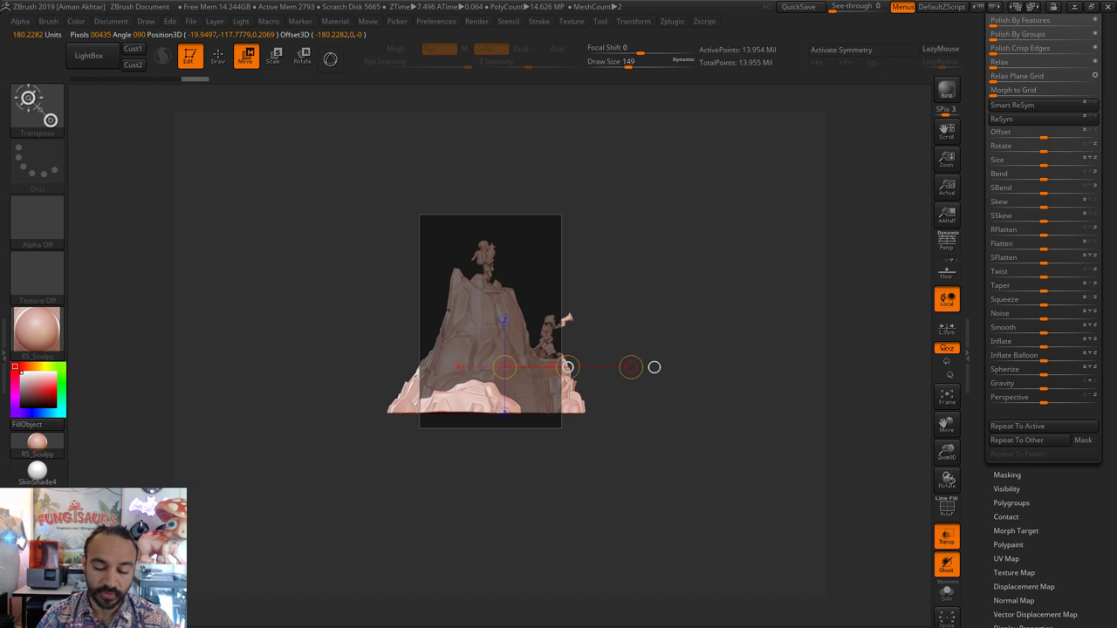
drag(538, 379, 539, 380)
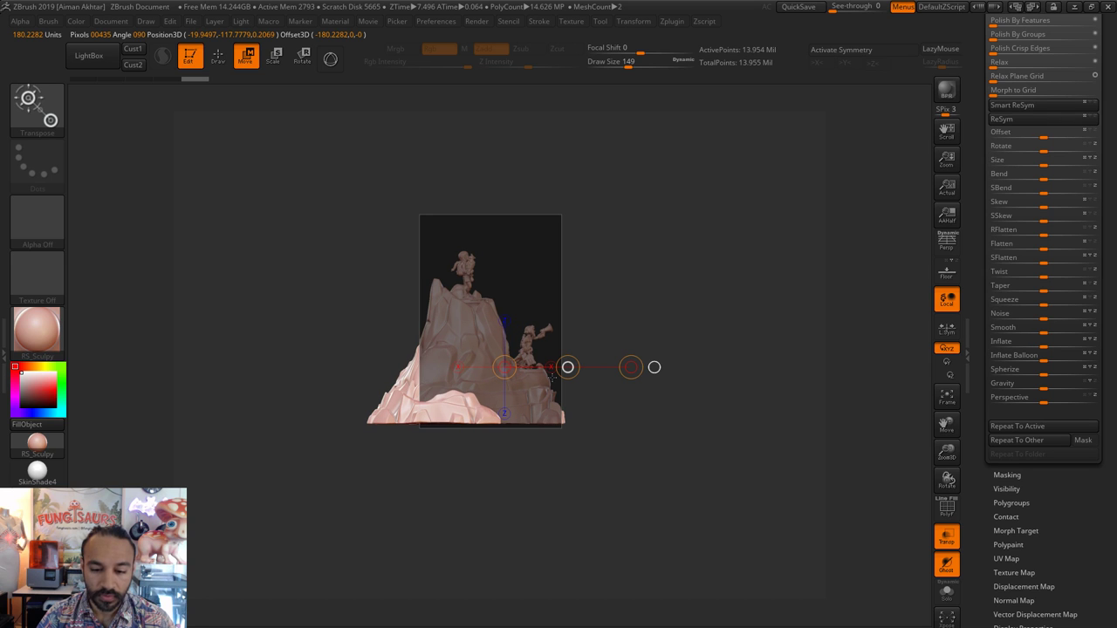
drag(550, 378, 544, 382)
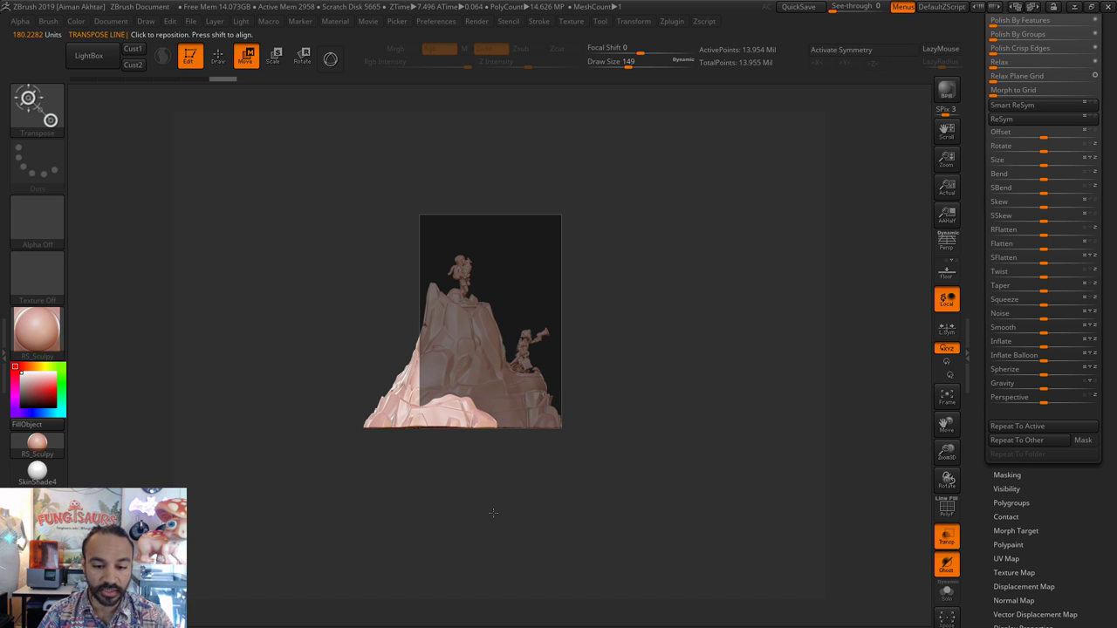
- Examine from the front and both sides where the volcano's slopes extend beyond the foam case volume
drag(388, 517, 616, 506)
key(f)
key(q)
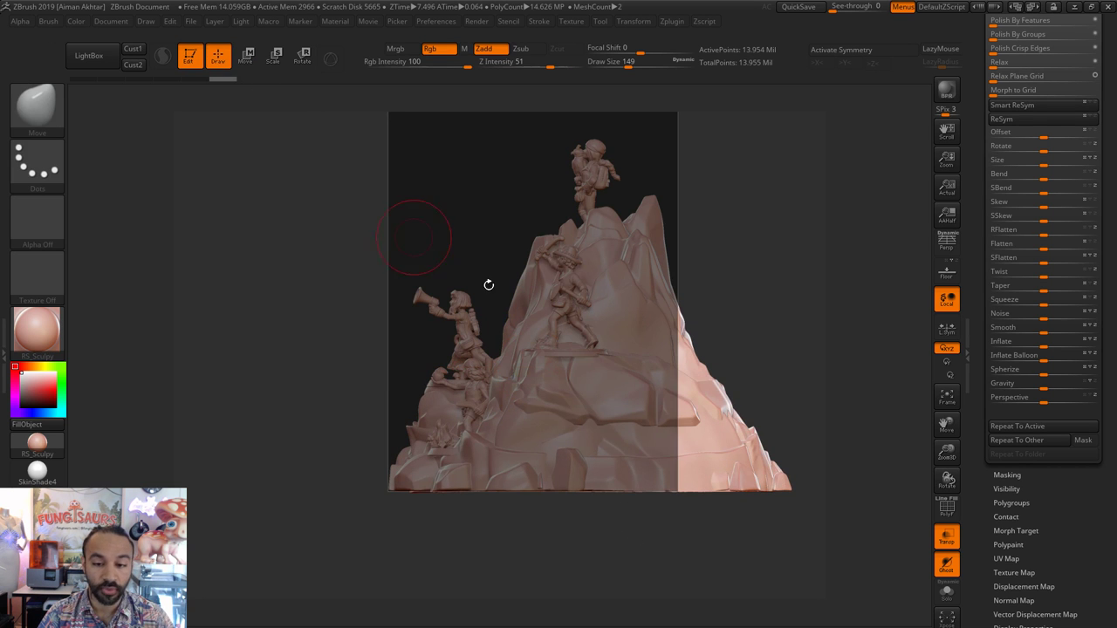
alt+drag(776, 339, 699, 341)
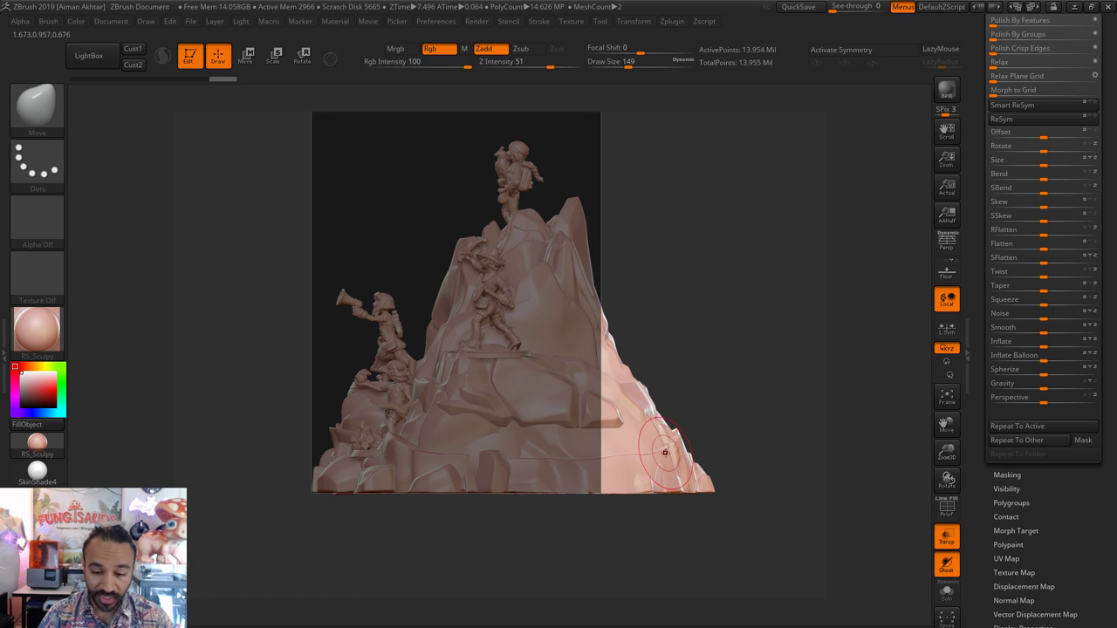
mouse_move(751, 413)
mouse_down()
mouse_move(795, 420)
mouse_move(741, 427)
mouse_up()
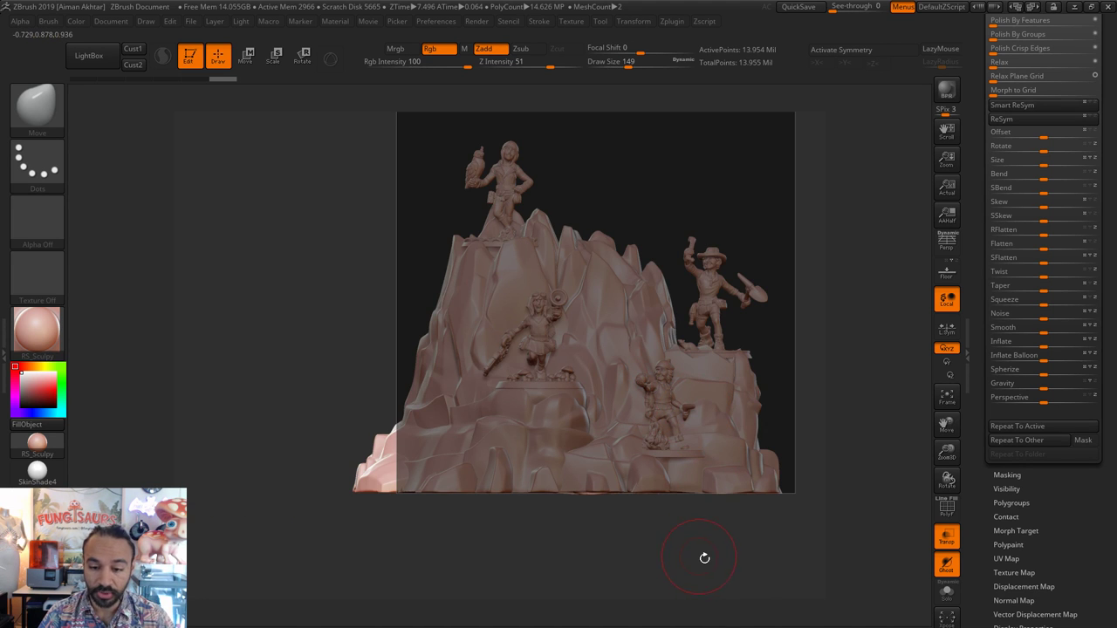
mouse_move(812, 419)
alt+mouse_down()
mouse_move(736, 443)
mouse_move(720, 436)
alt+mouse_up()
alt+drag(685, 356, 706, 414)
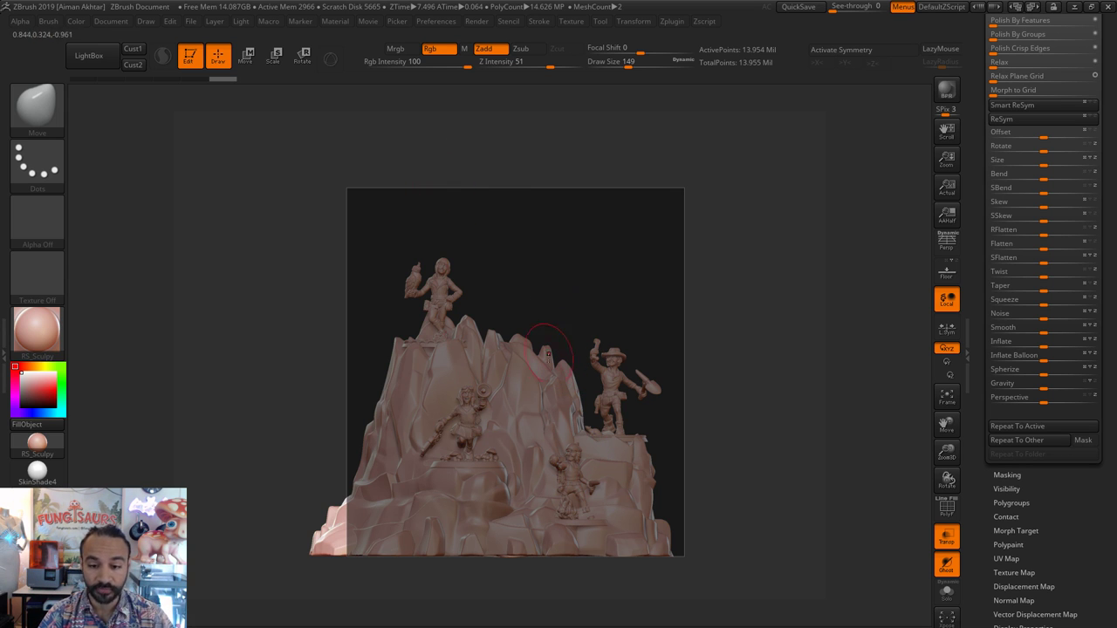
drag(828, 421, 753, 446)
alt+drag(611, 512, 789, 502)
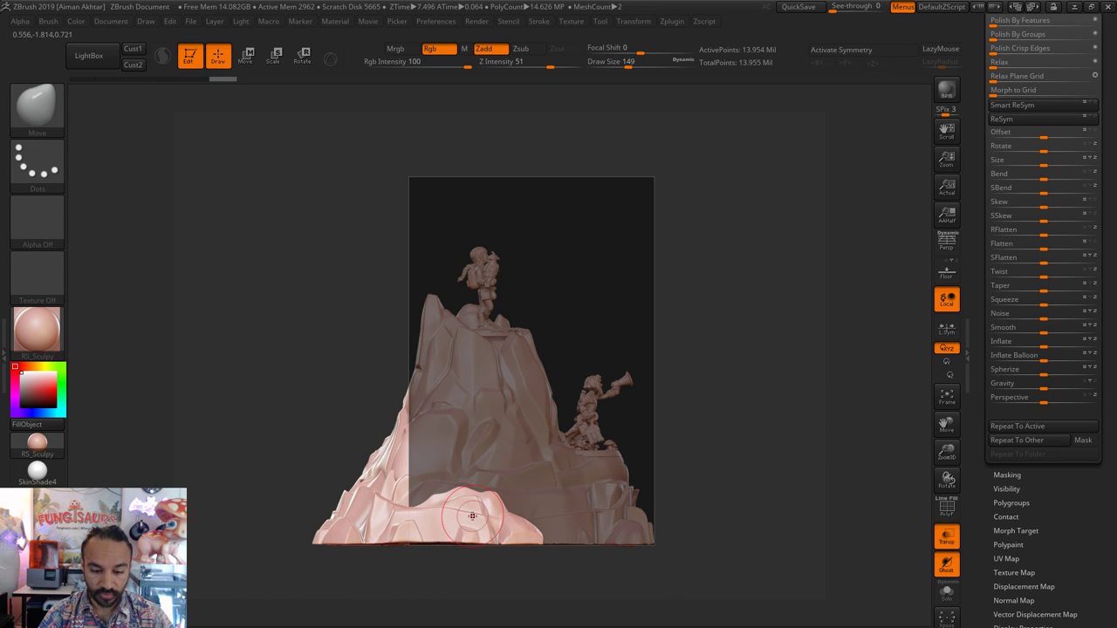
drag(653, 568, 584, 571)
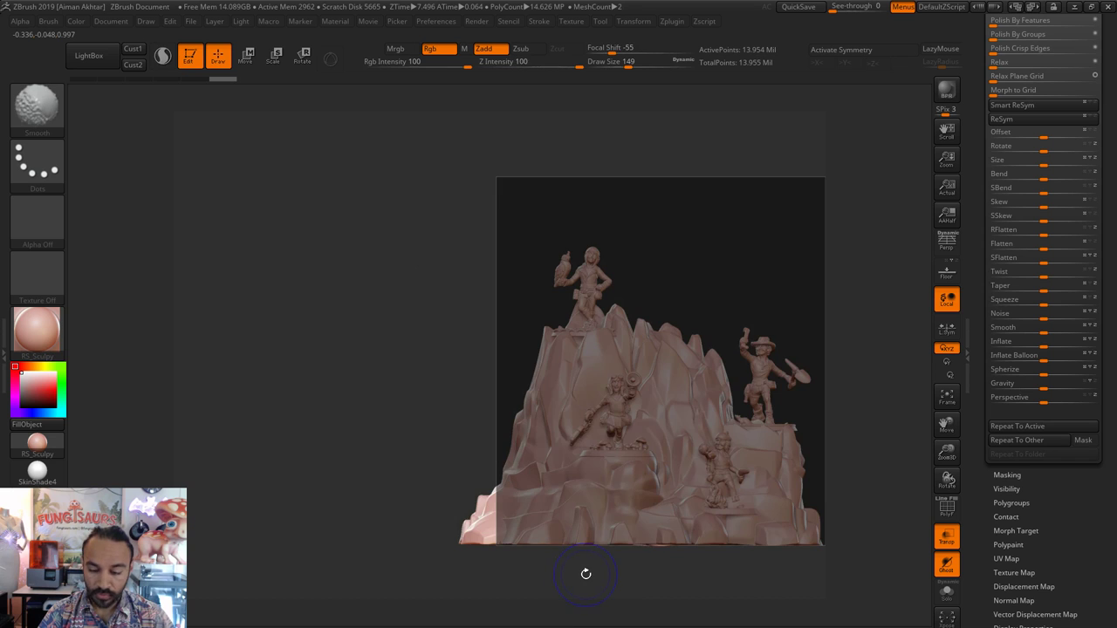
- Try to reshape the volcano's overhanging left slope with the Move brush at draw size 825, and reduce the draw size to 286
key(s)
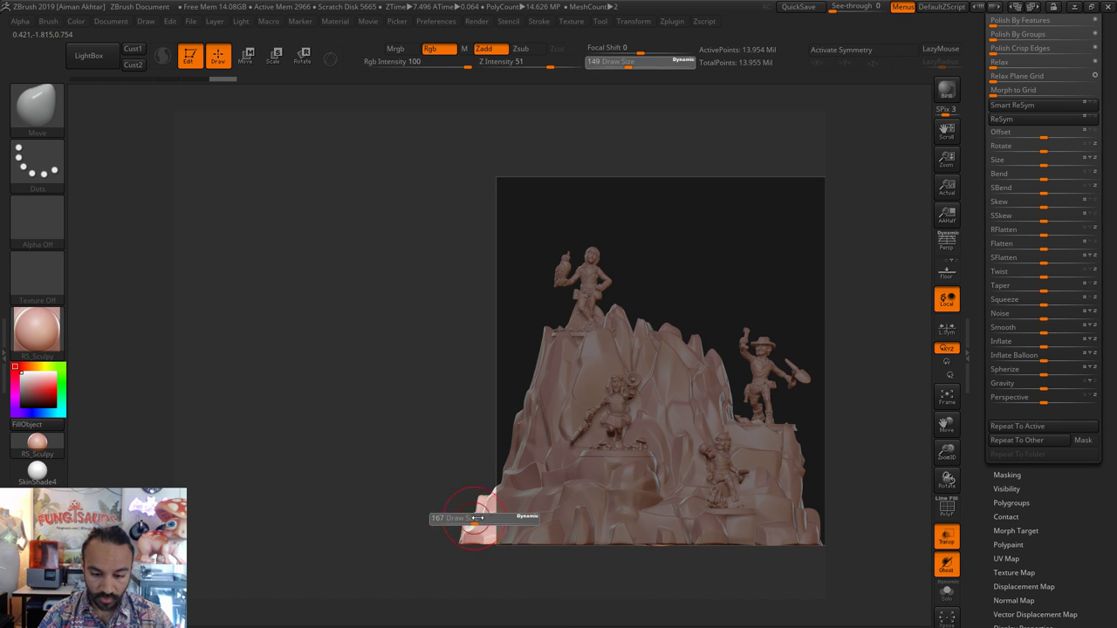
mouse_move(479, 522)
mouse_down()
mouse_move(526, 521)
mouse_move(476, 522)
mouse_move(490, 521)
mouse_up()
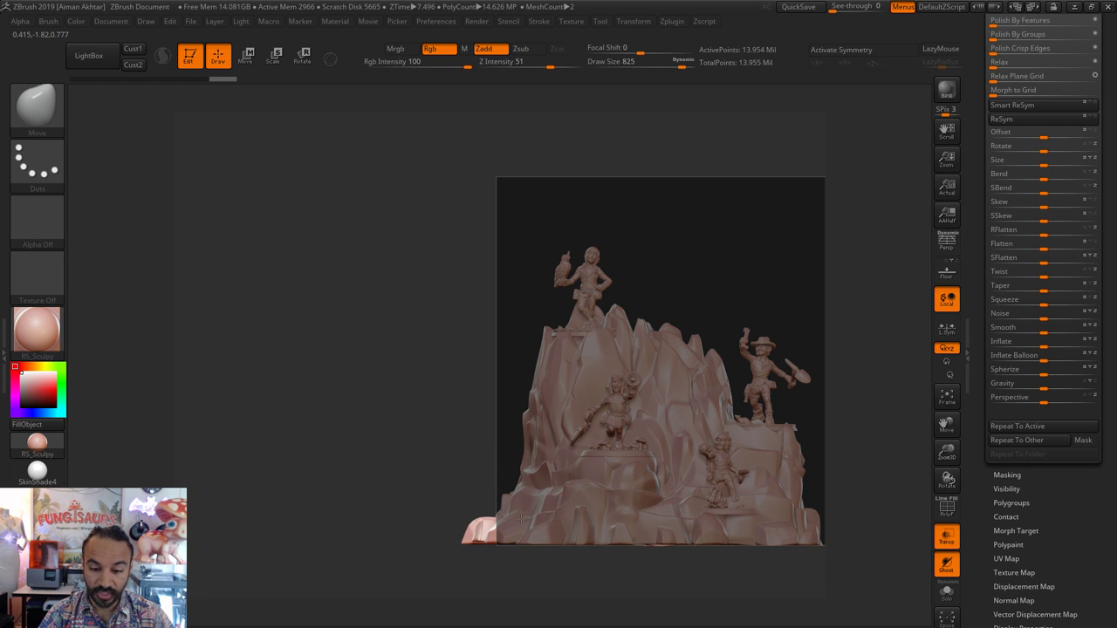
key(ctrl)
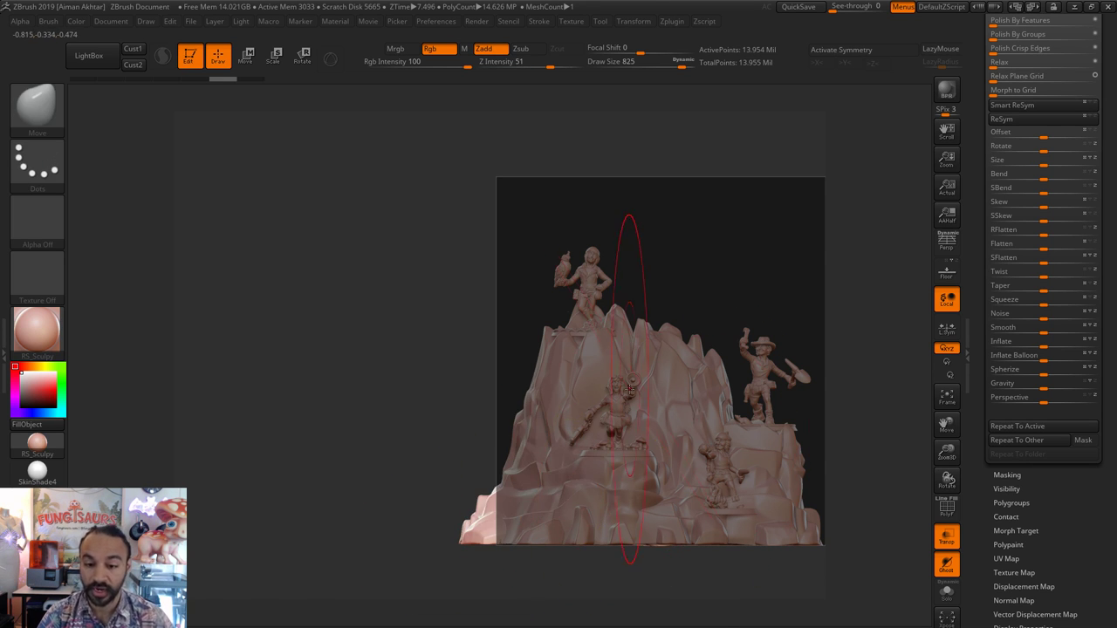
key(s)
drag(599, 428, 562, 431)
alt+drag(802, 245, 721, 236)
- Alternate between the FoamCaseVolume3 and CaseVolume3 subtools to compare how the volcano fits inside each one
scroll(1040, 133, up, 5)
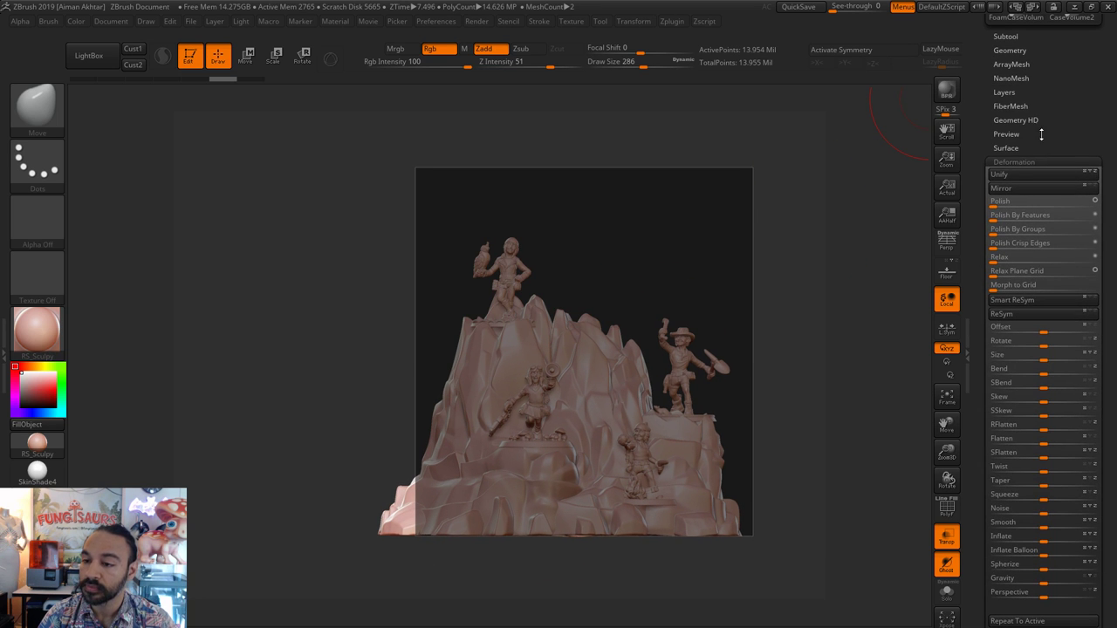
click(1016, 37)
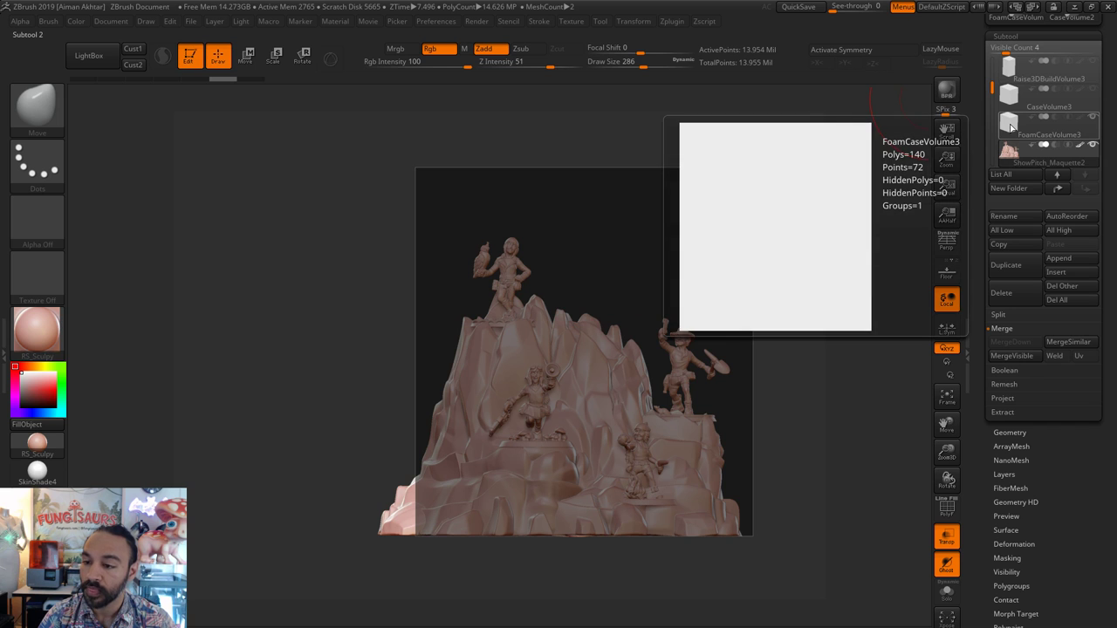
click(1009, 126)
click(1009, 103)
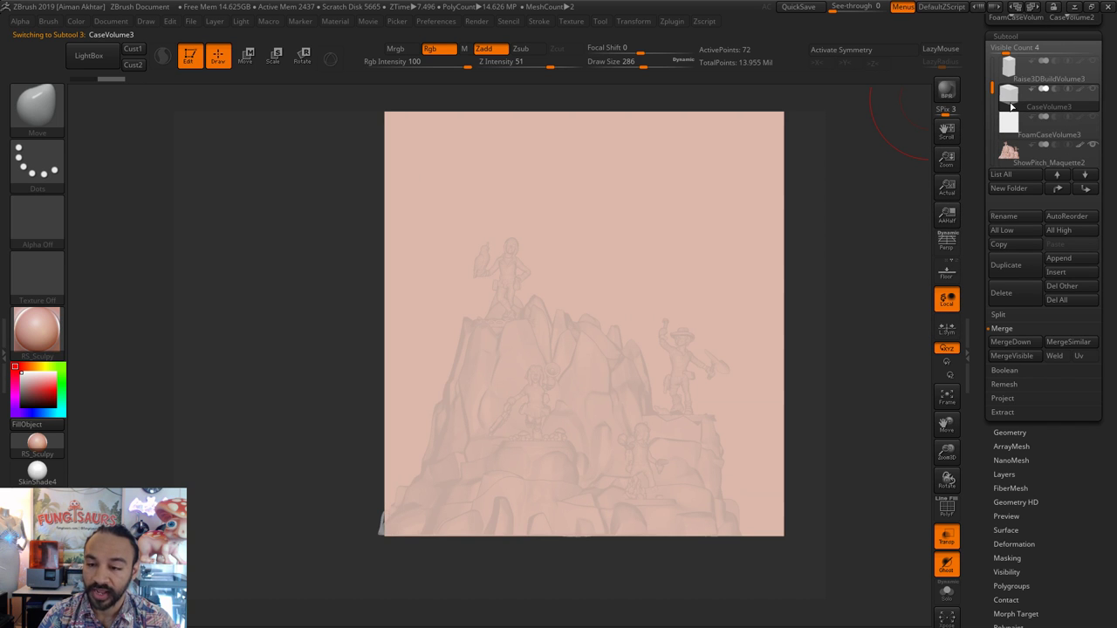
alt+right_drag(746, 325, 703, 389)
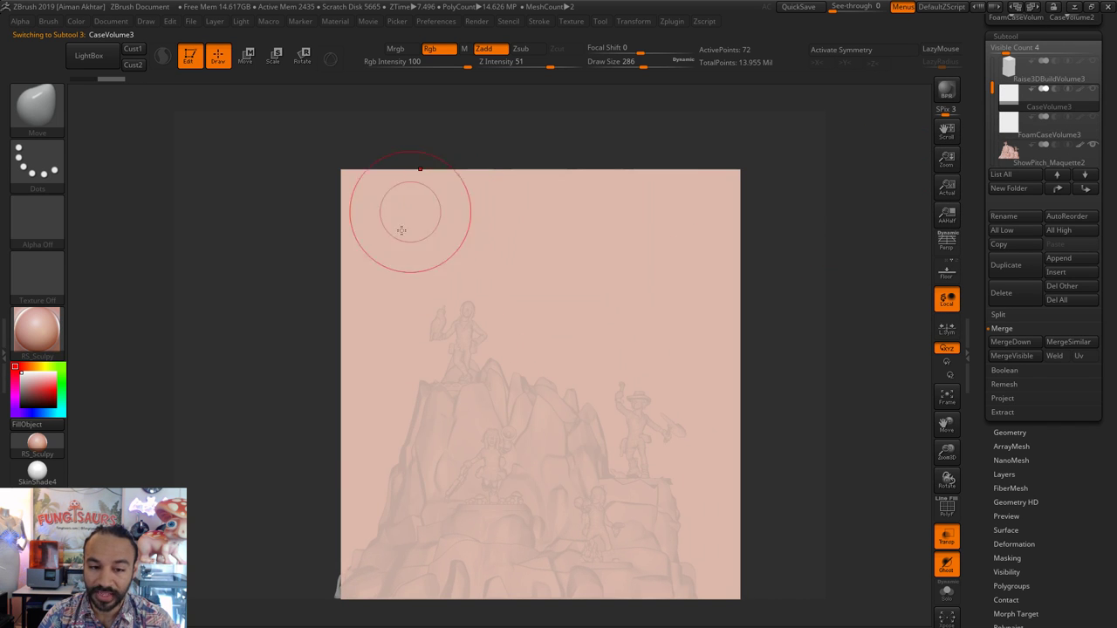
mouse_move(770, 453)
mouse_down()
mouse_move(819, 456)
mouse_move(785, 456)
mouse_move(808, 446)
mouse_move(793, 417)
mouse_up()
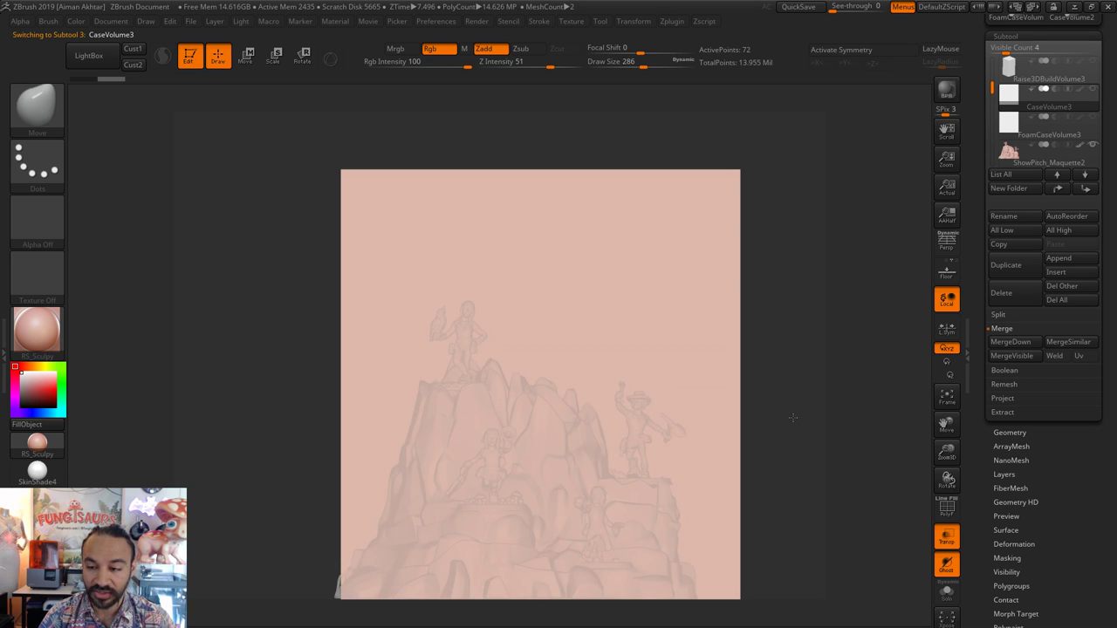
click(1009, 131)
mouse_move(1011, 135)
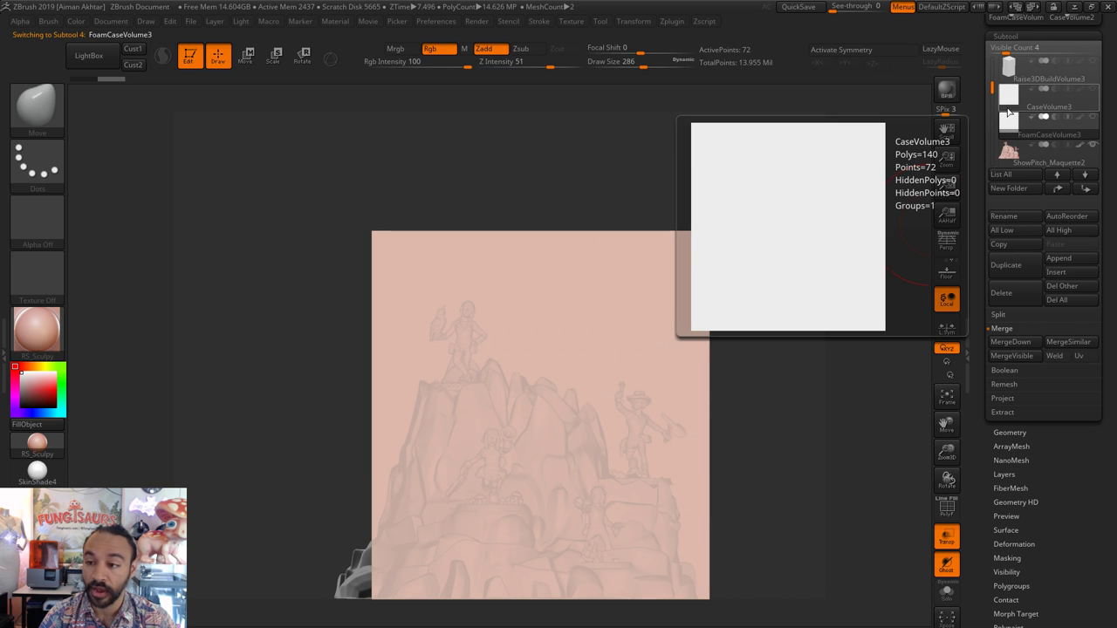
click(1009, 131)
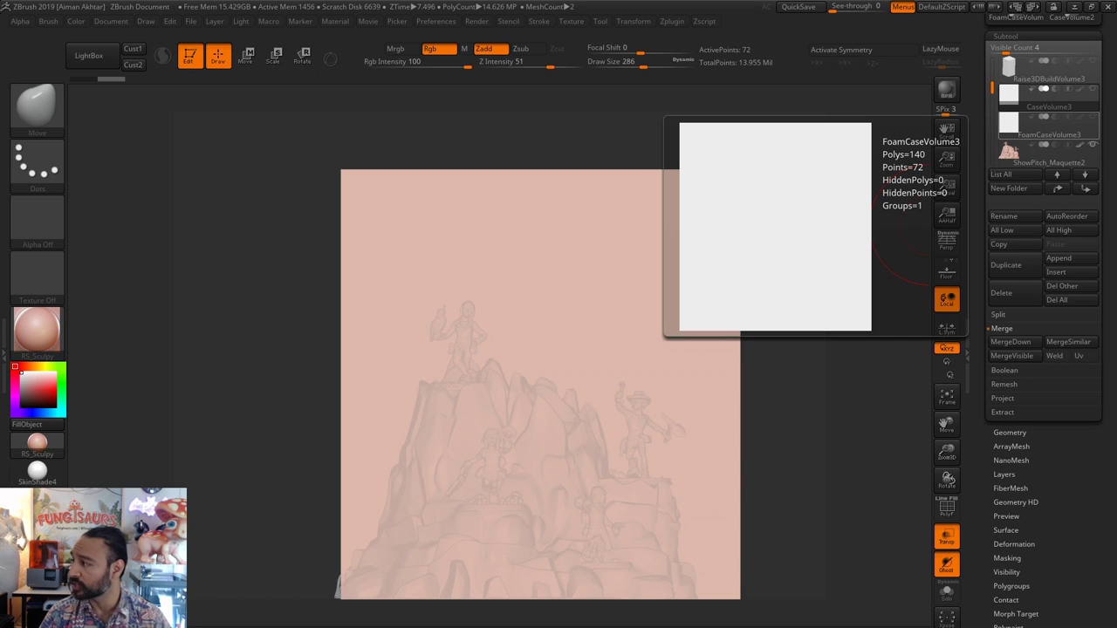
- Switch to the web browser, open YouTube and search for "dream dragons"
drag(1116, 5, 663, 2)
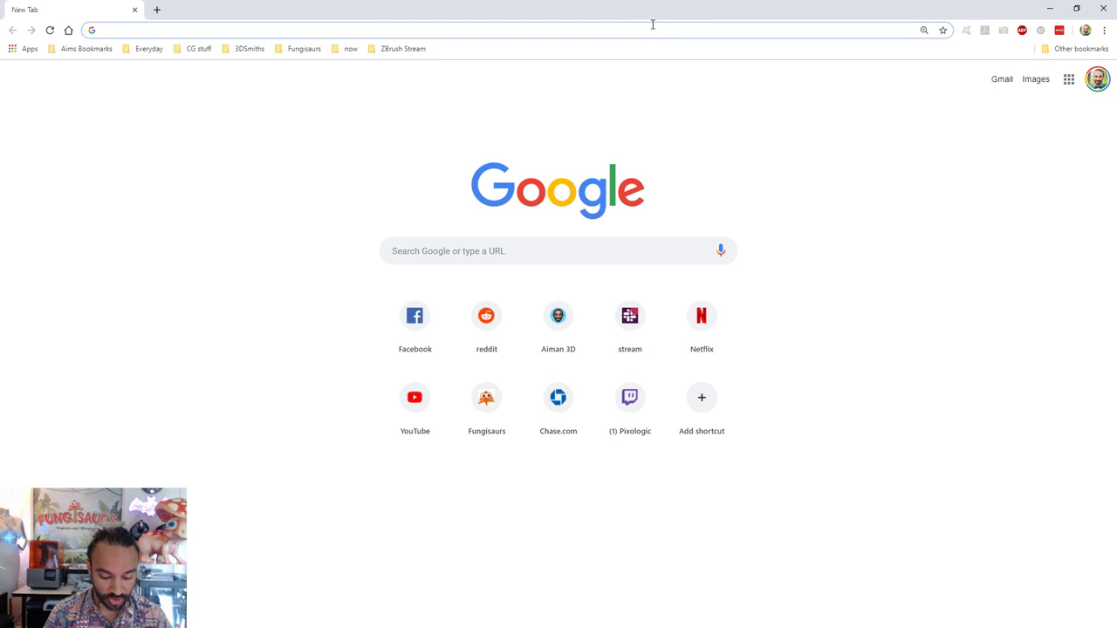
text(youtube.c)
key(Return)
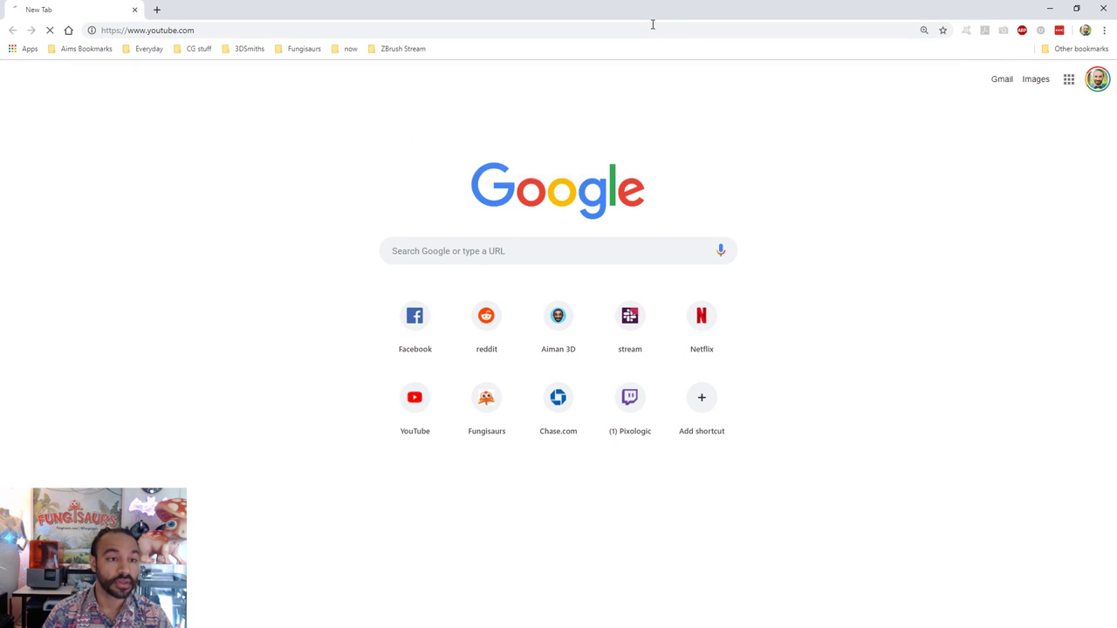
click(387, 76)
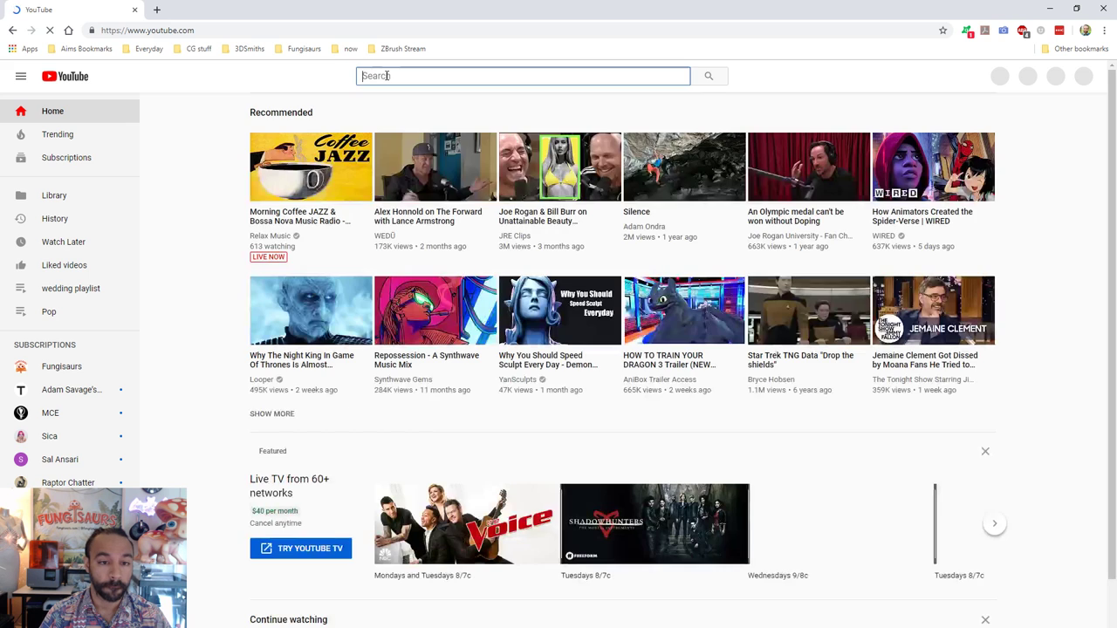
text(d)
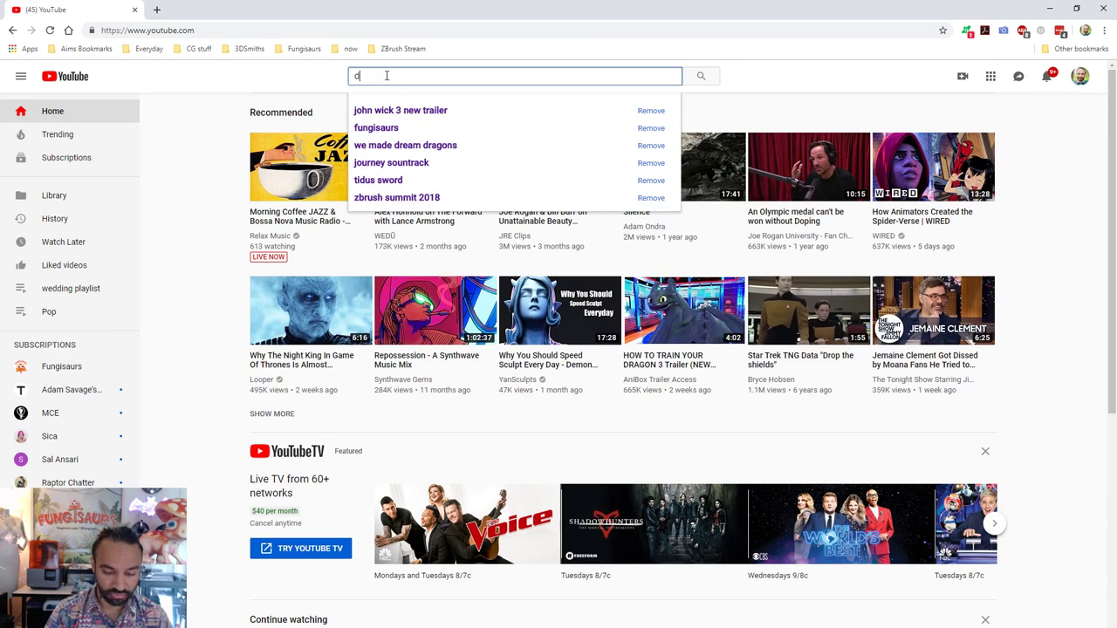
text(ream dragons)
key(Return)
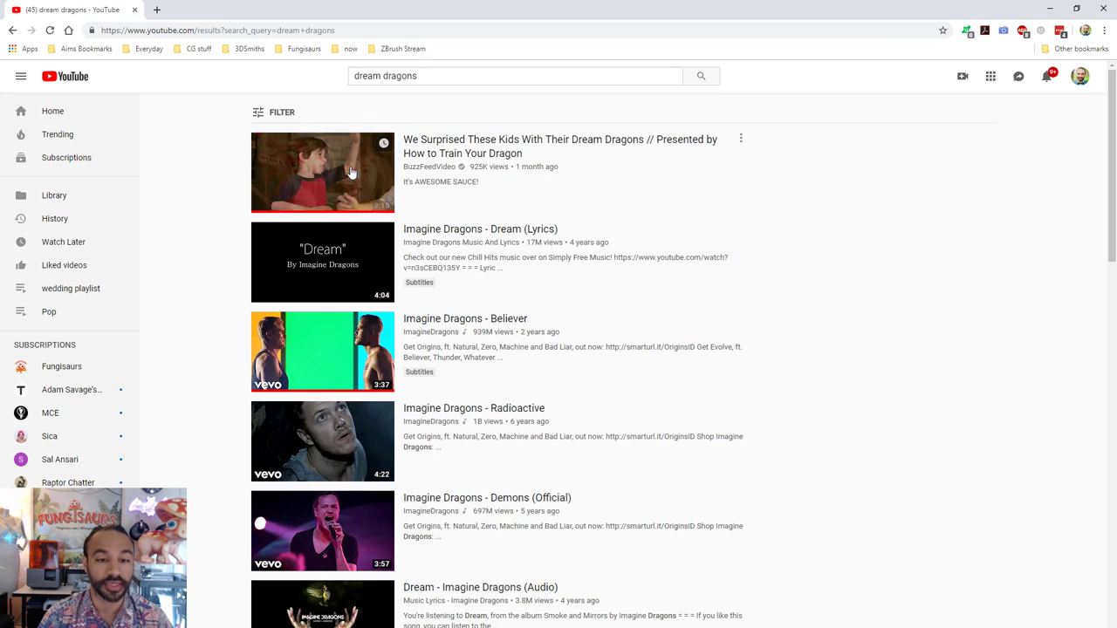
- Open the video "We Surprised These Kids With Their Dream Dragons" and skim to the 3D modeling and printing scenes around 3:35 to 4:05
click(351, 173)
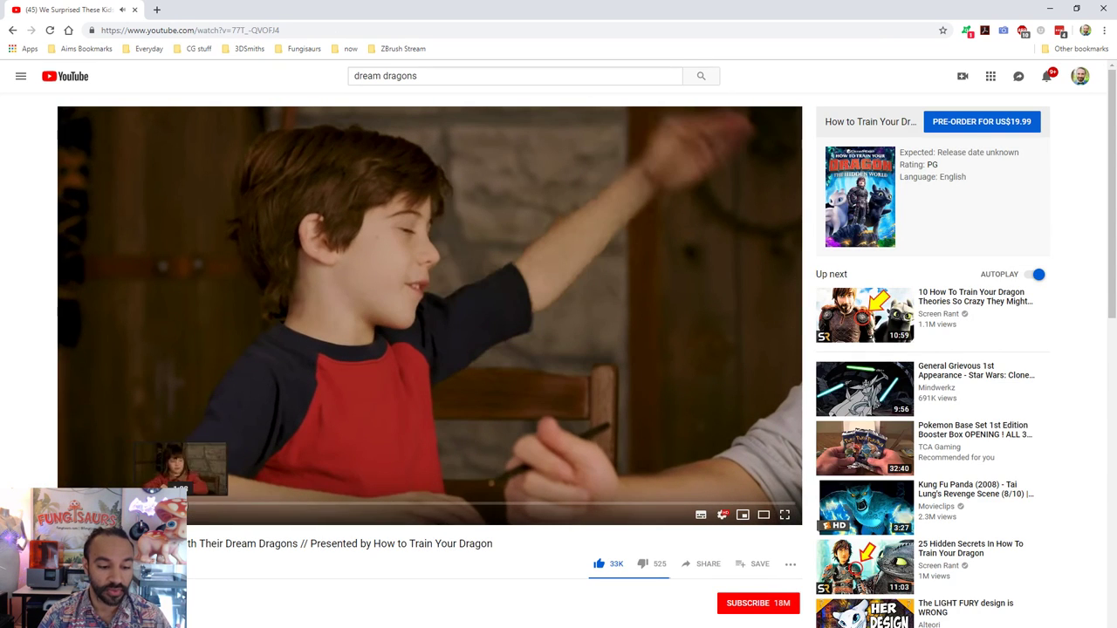
click(191, 504)
click(315, 504)
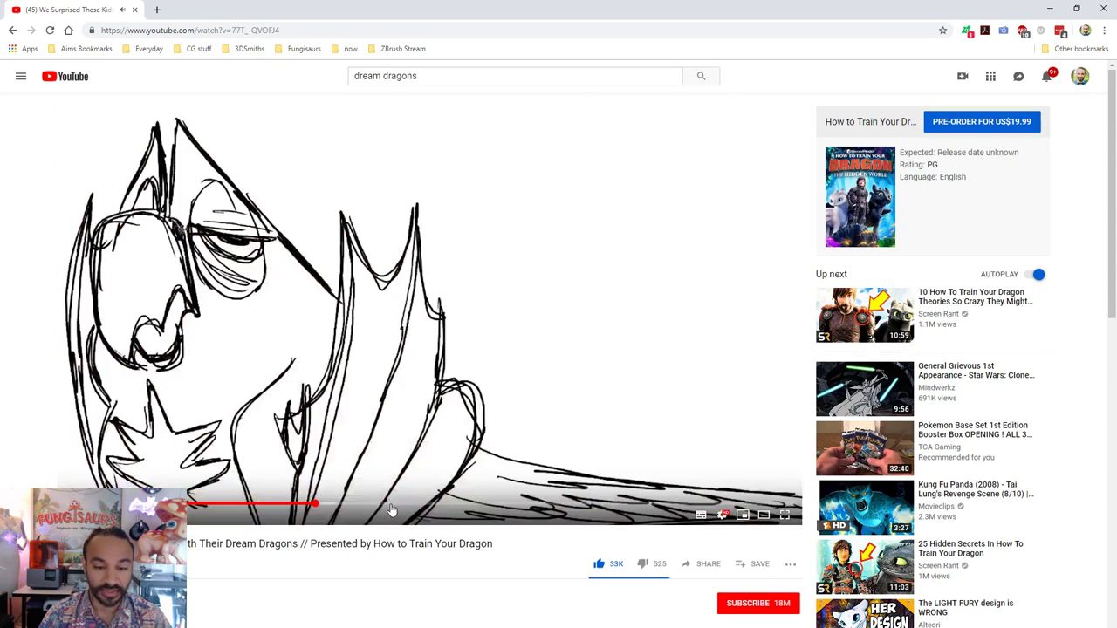
click(390, 507)
click(452, 507)
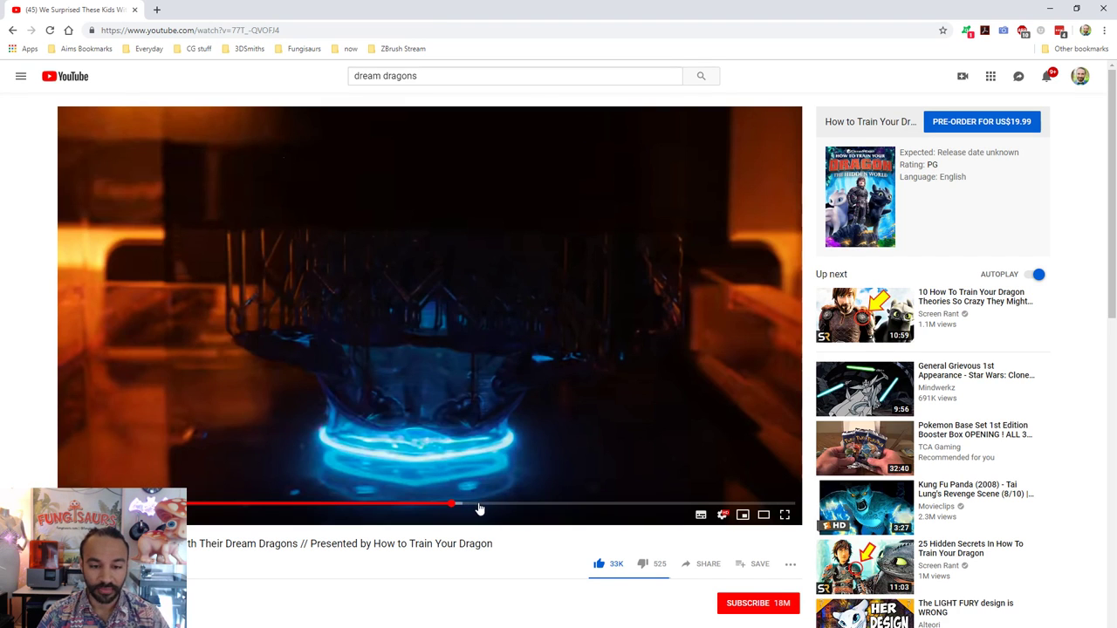
click(483, 506)
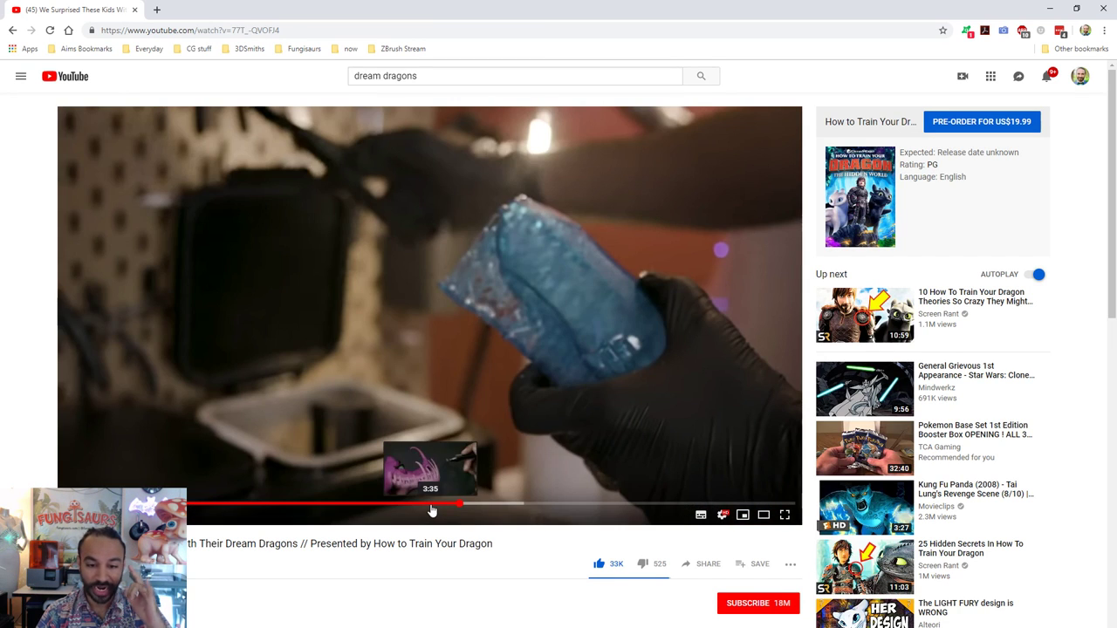
click(430, 511)
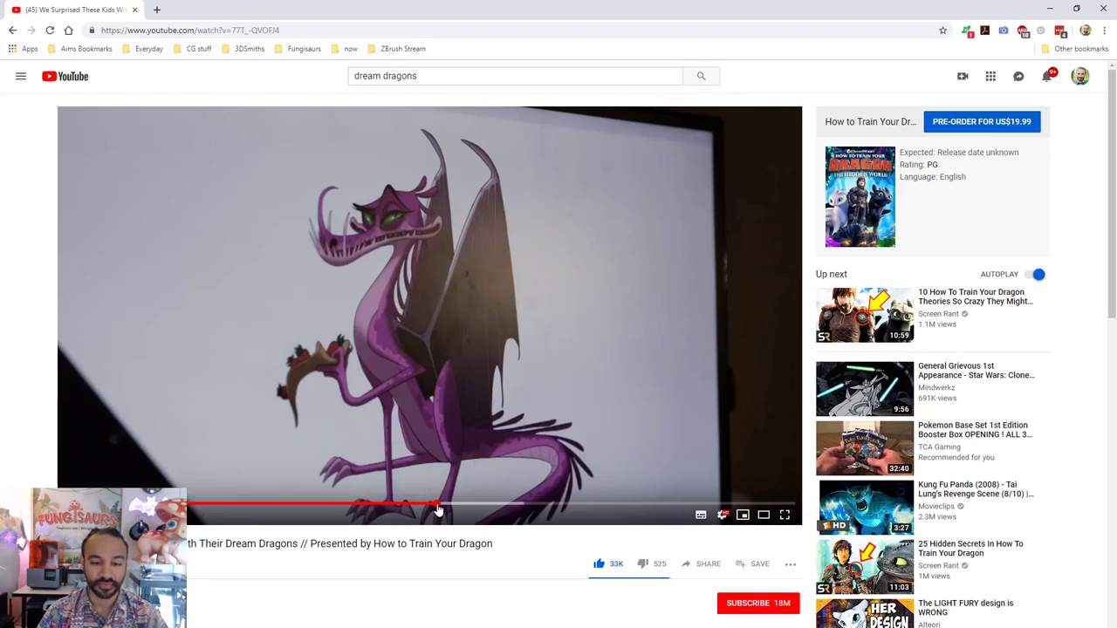
click(448, 509)
click(454, 509)
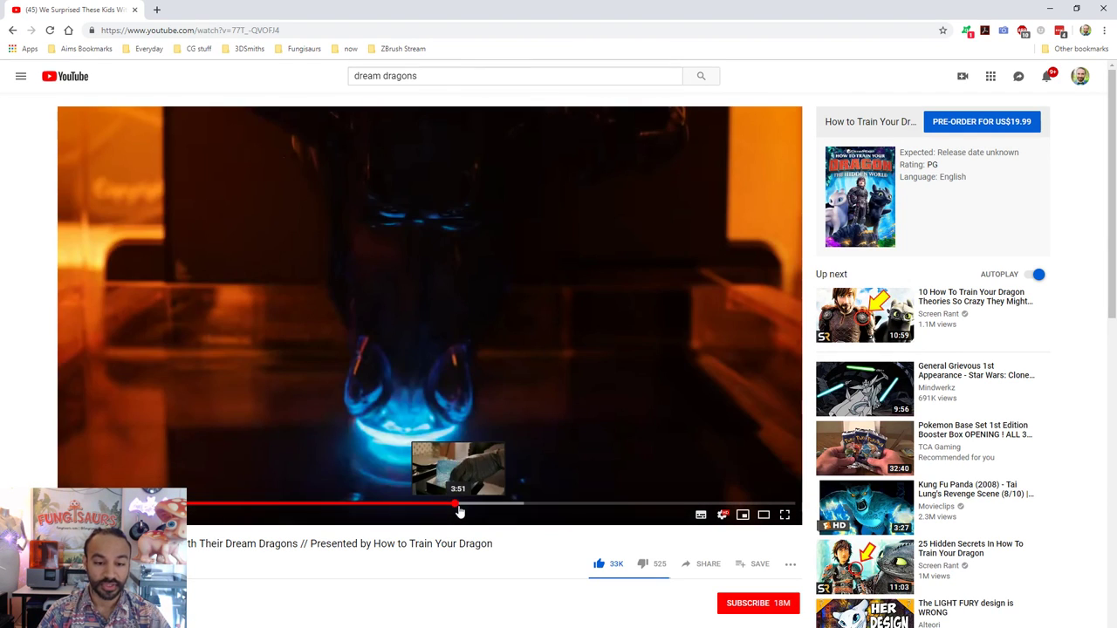
click(459, 510)
click(464, 511)
click(469, 510)
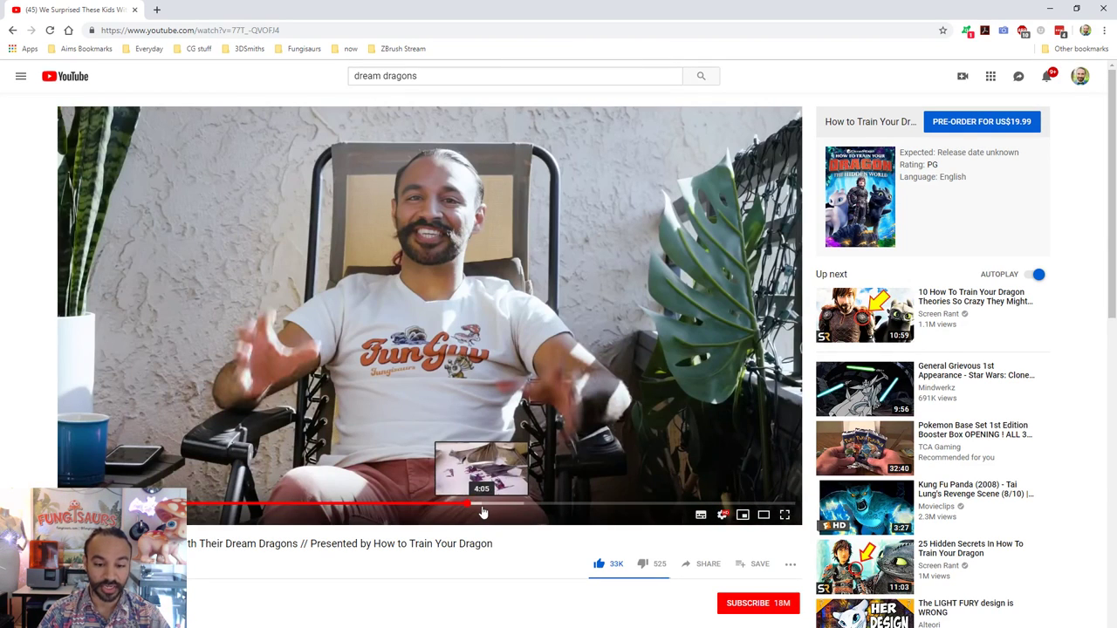
click(479, 510)
click(450, 511)
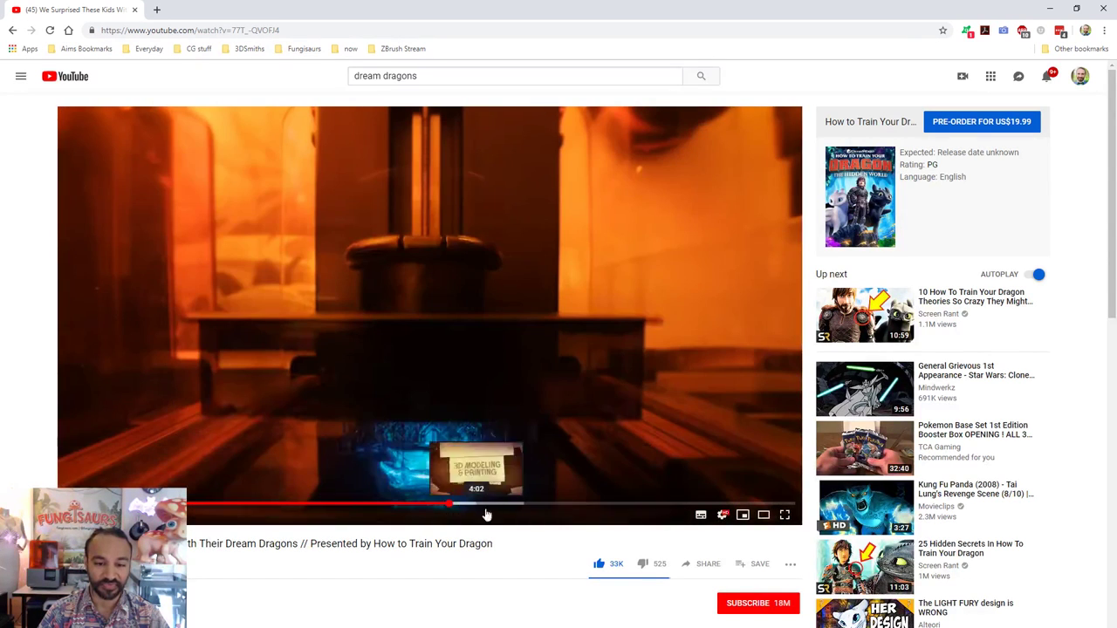
- Skim the rest of the video, from the painter's interview through the dragon reveal scenes to about 6:45
click(552, 513)
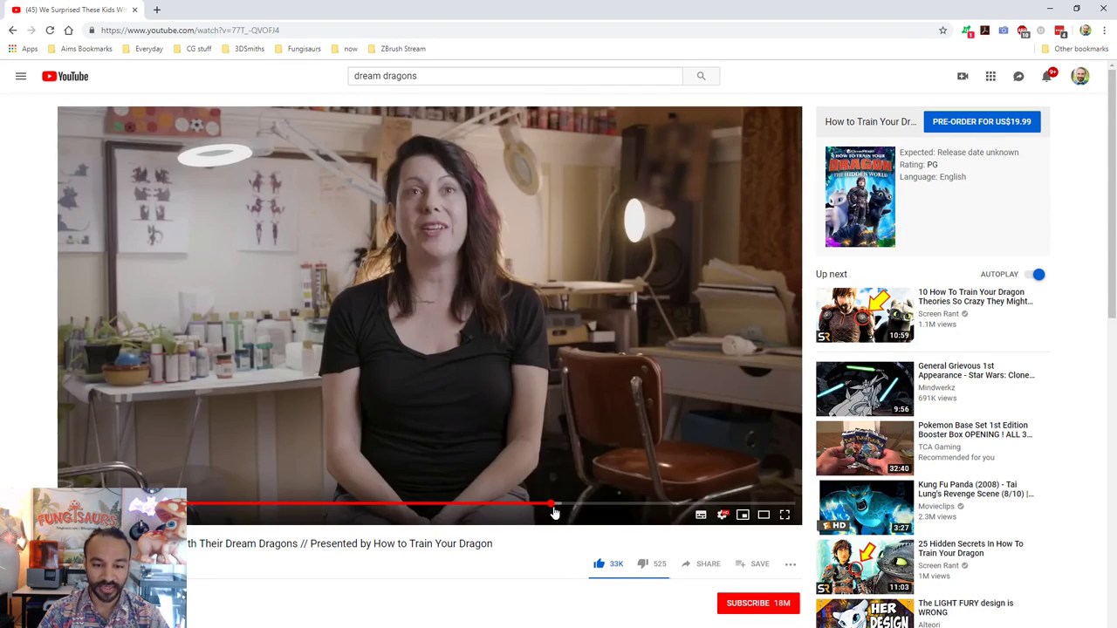
click(576, 509)
click(602, 509)
click(618, 509)
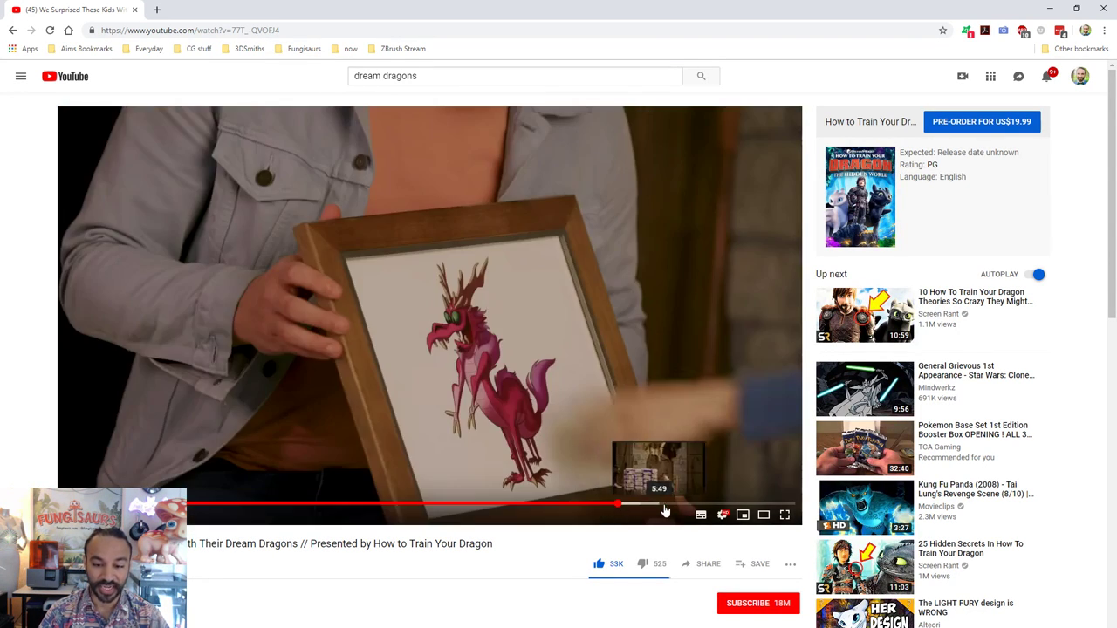
click(669, 511)
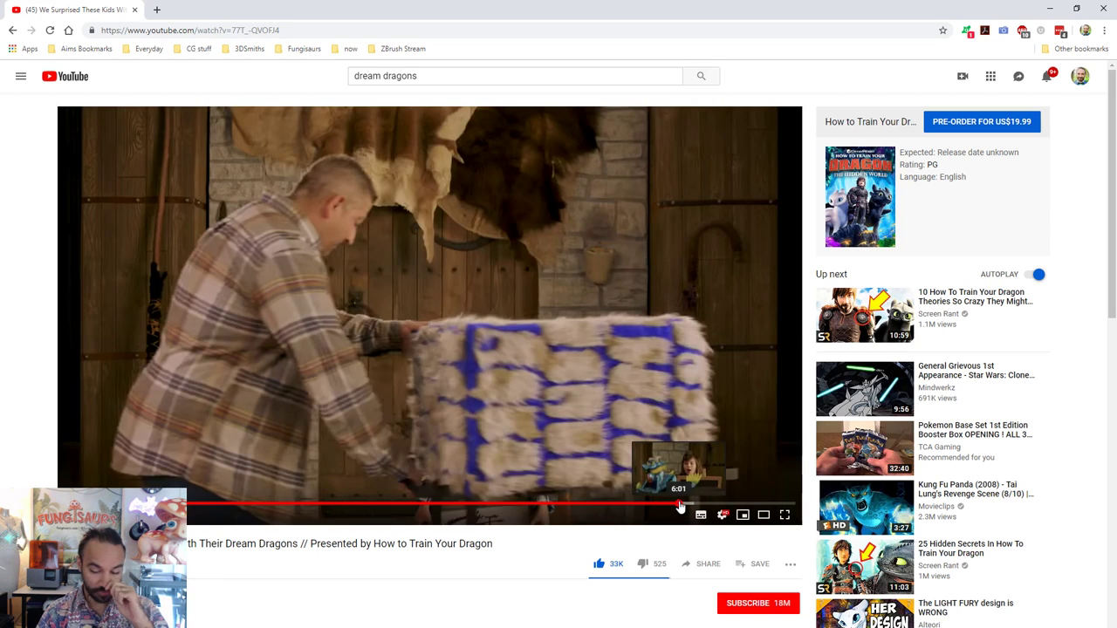
click(683, 506)
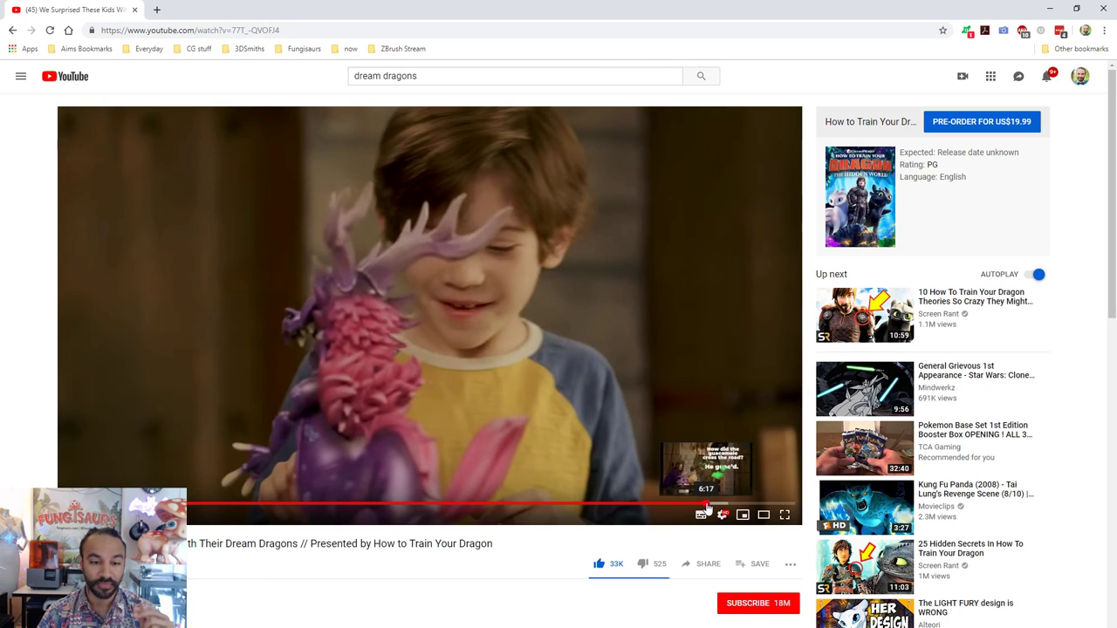
click(694, 507)
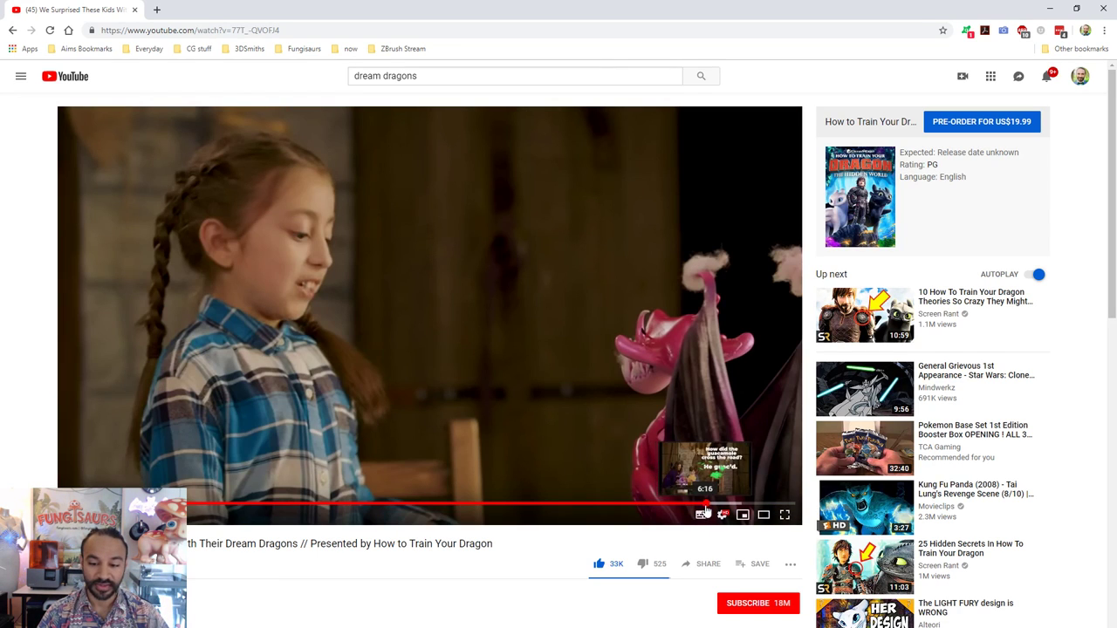
click(718, 508)
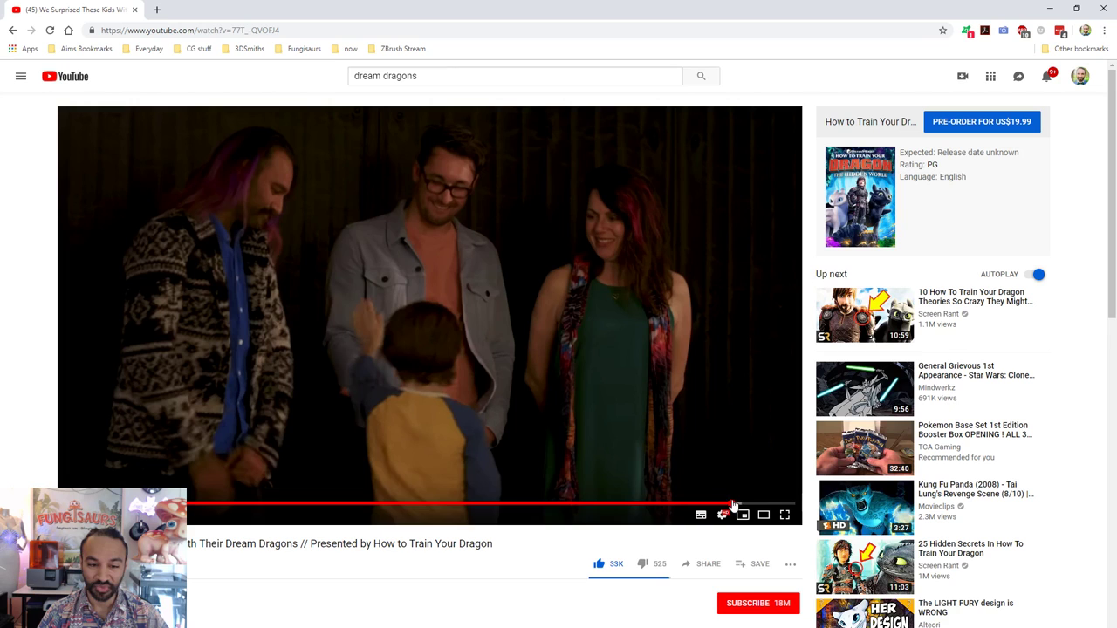
click(735, 506)
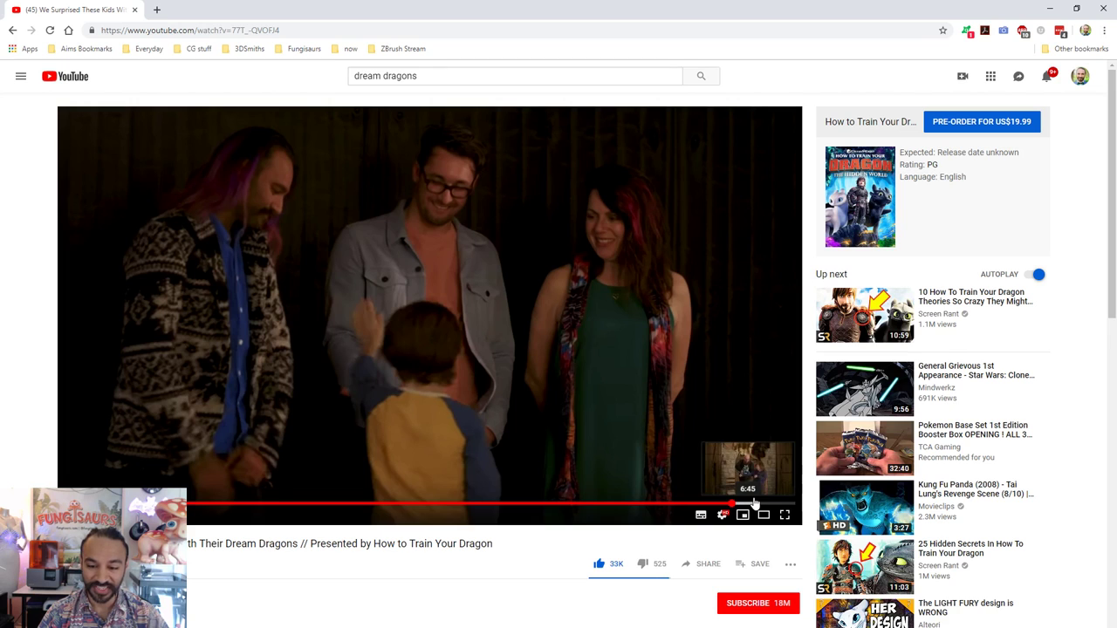
click(754, 504)
- Select the video's web address, and close the browser window to return to ZBrush
click(311, 30)
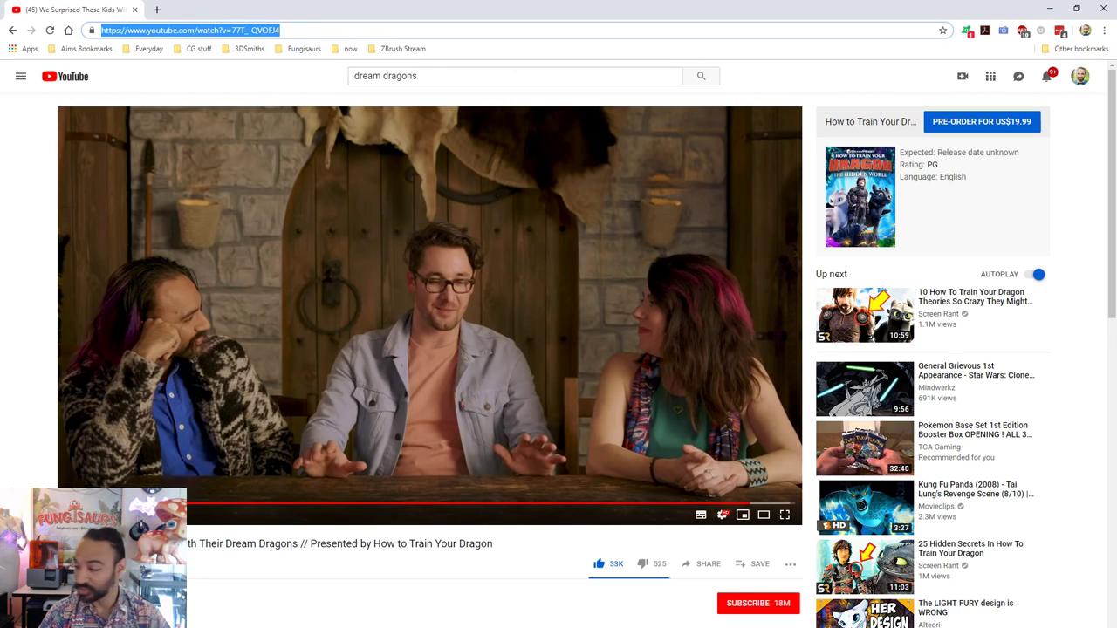
key(alt+Tab)
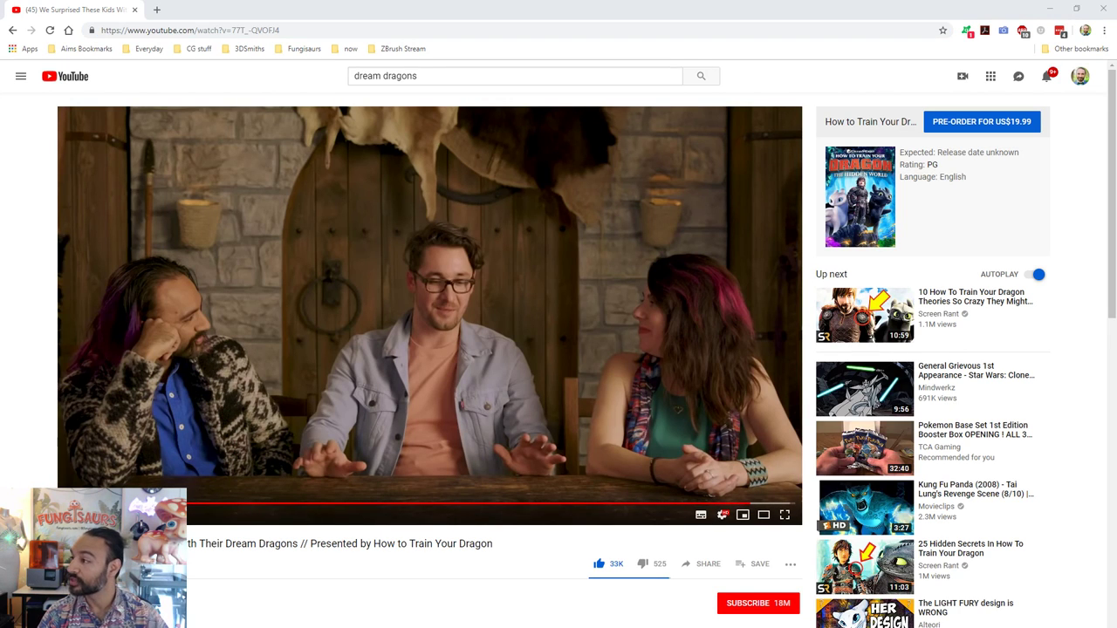
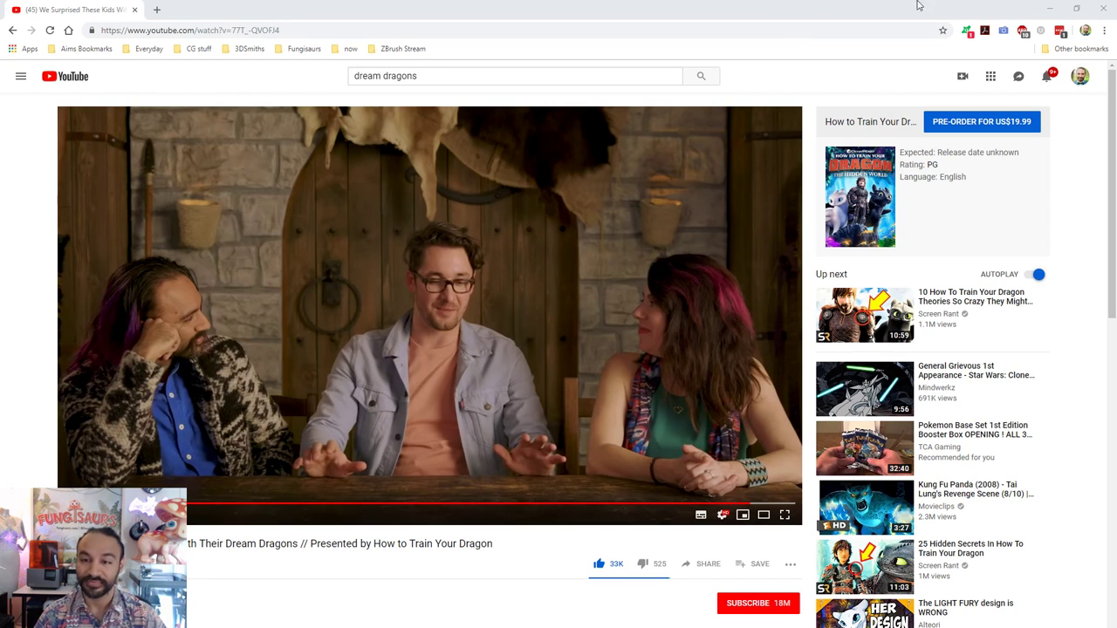
key(ctrl+l)
click(1103, 13)
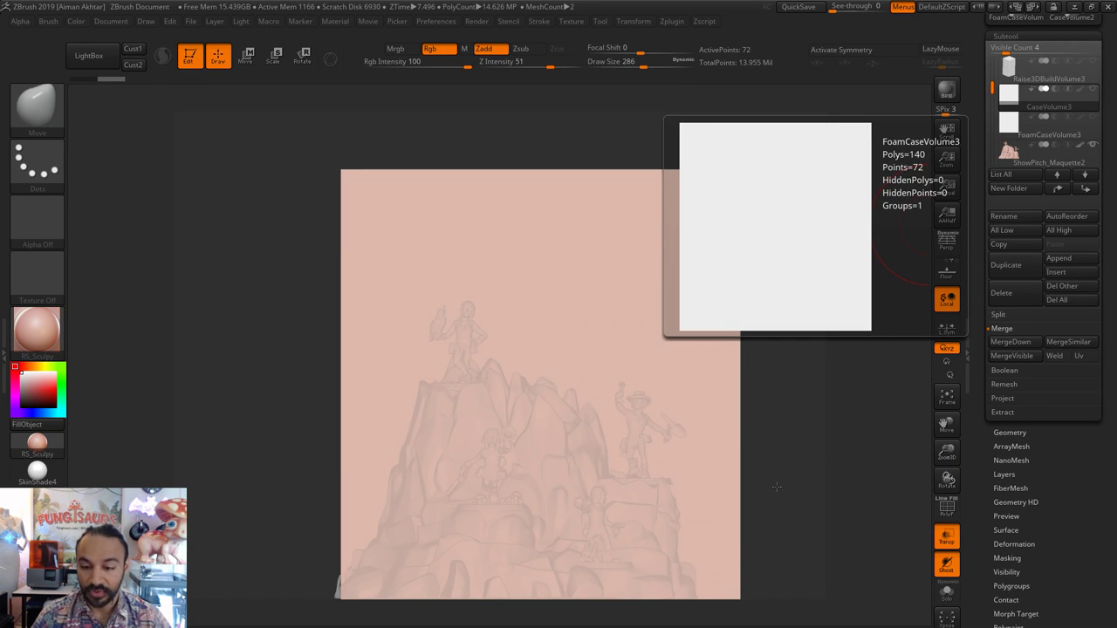
- Select the ShowPitch_Maquette2 subtool, display its polygroup colours and hide FoamCaseVolume3 so only the volcano is shown
drag(775, 489, 742, 422)
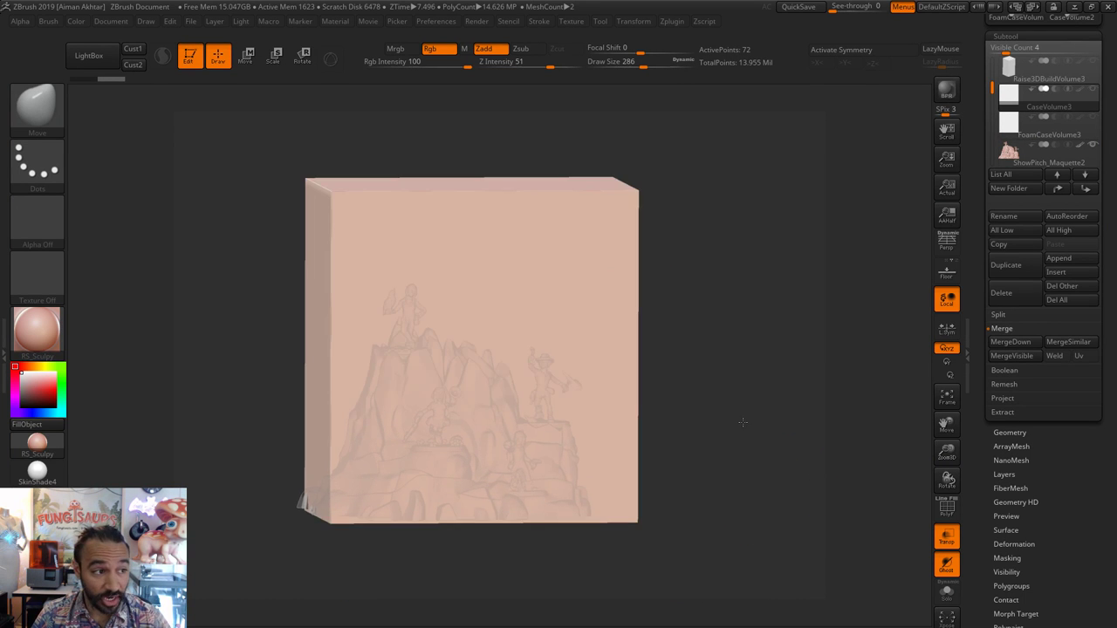
mouse_move(754, 463)
alt+mouse_down()
mouse_move(746, 458)
mouse_move(756, 506)
alt+mouse_up()
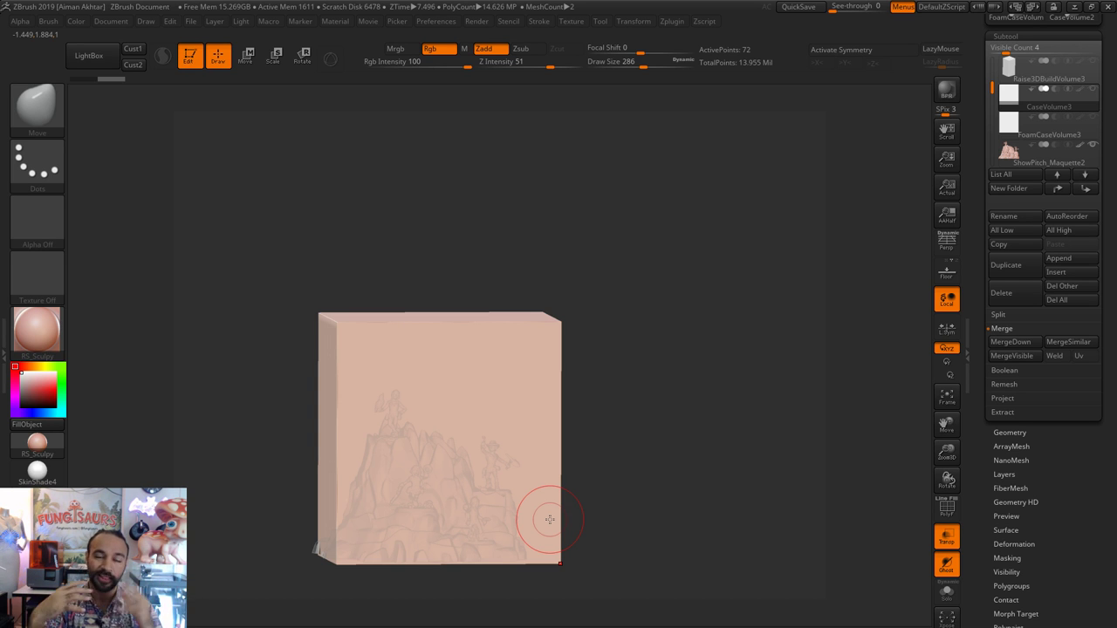
drag(643, 488, 631, 492)
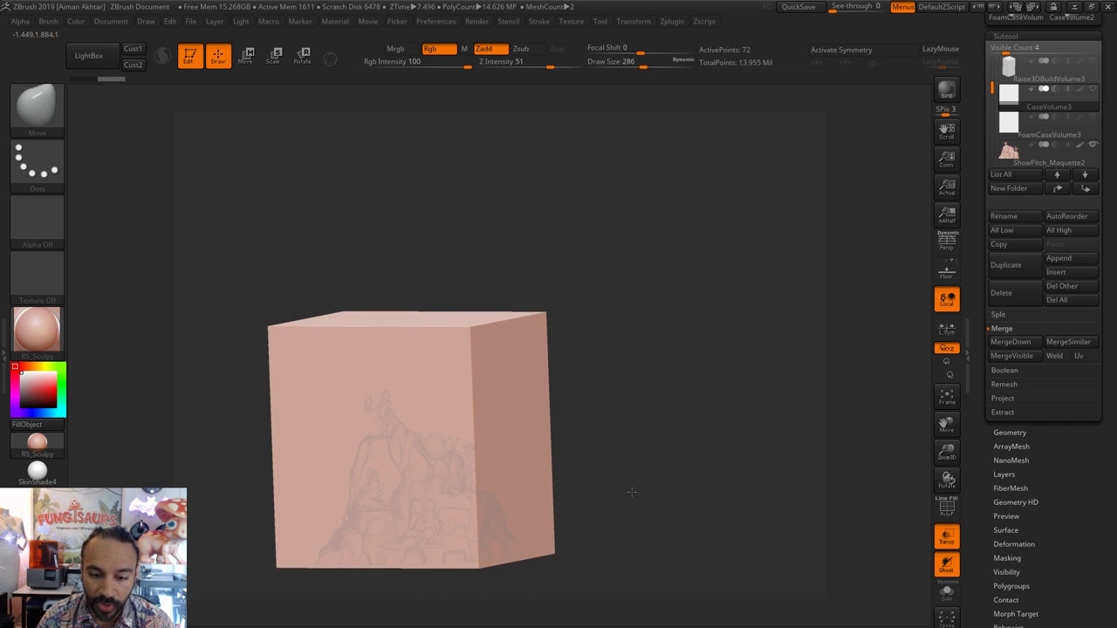
drag(685, 466, 708, 481)
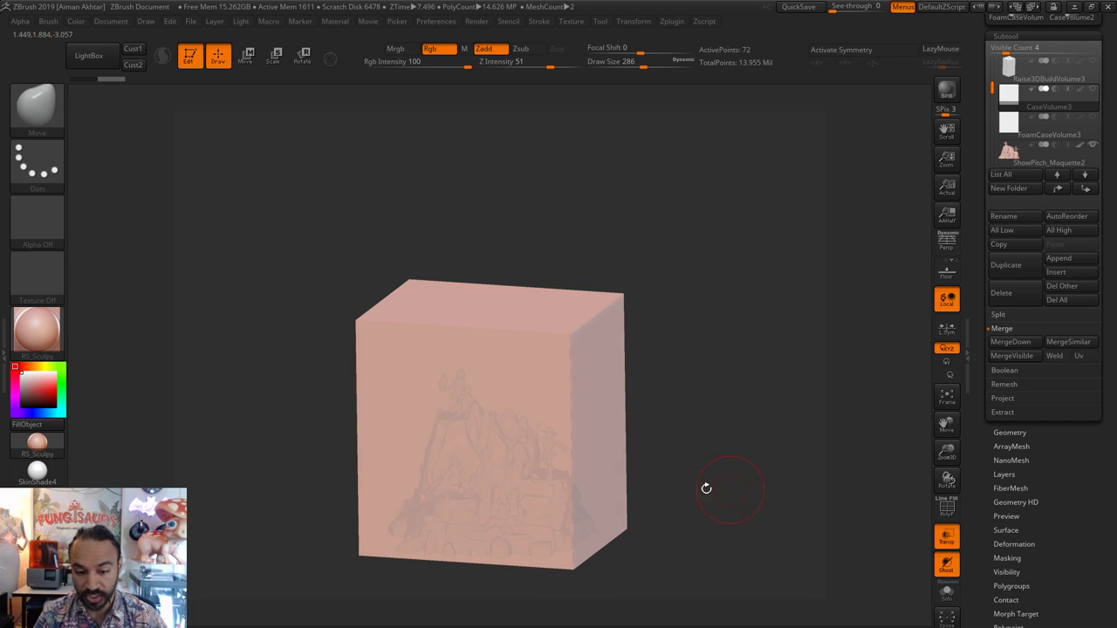
drag(707, 488, 708, 514)
click(1019, 157)
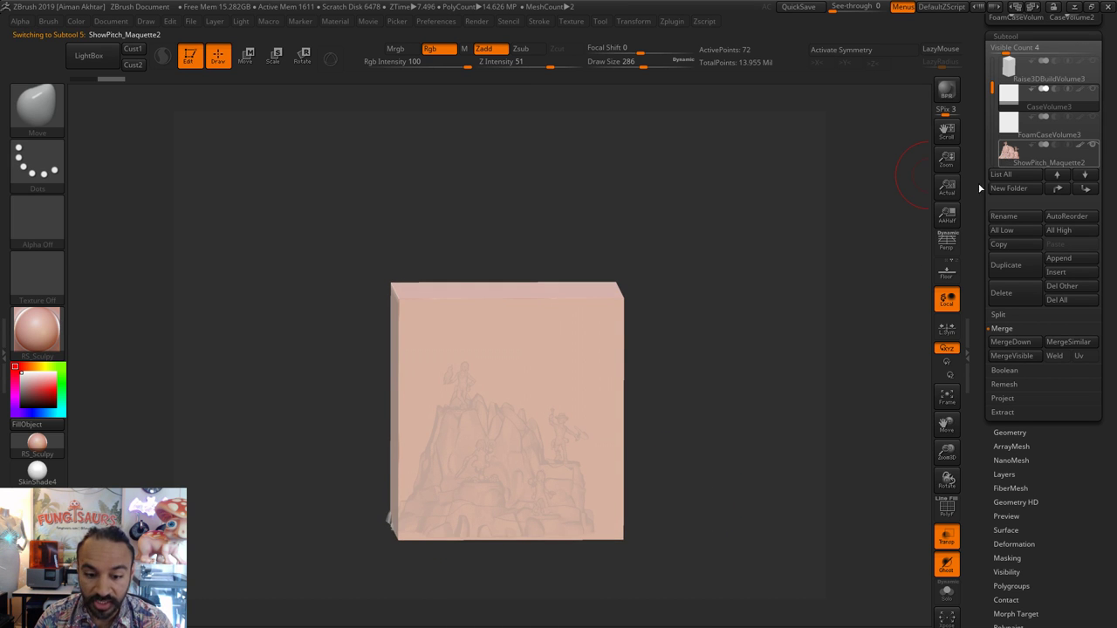
click(1092, 117)
shift+drag(752, 426, 749, 414)
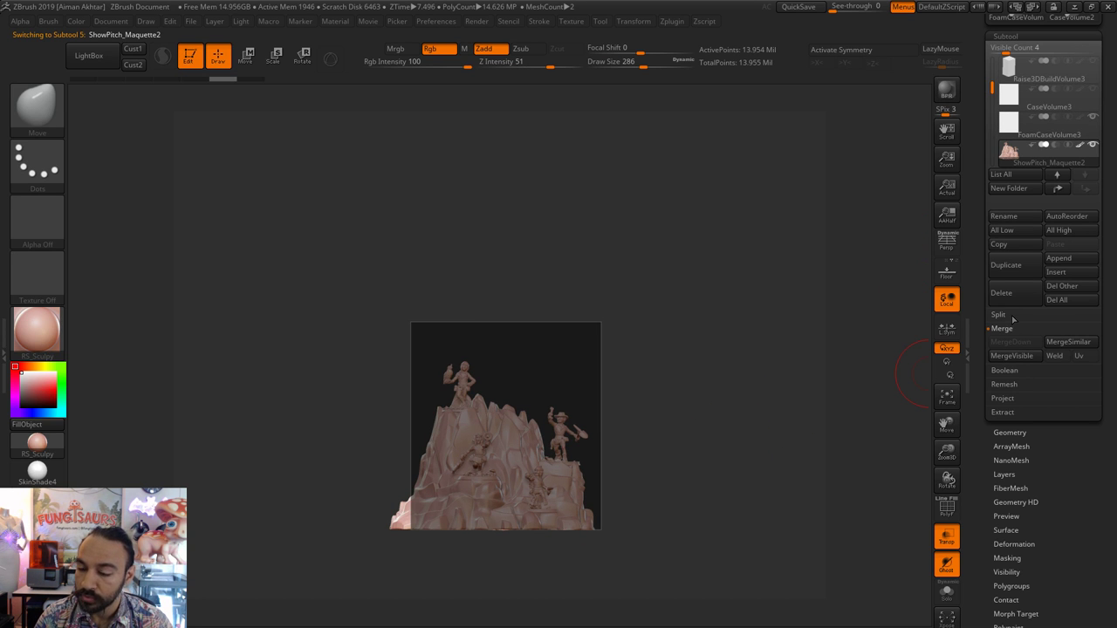
click(947, 506)
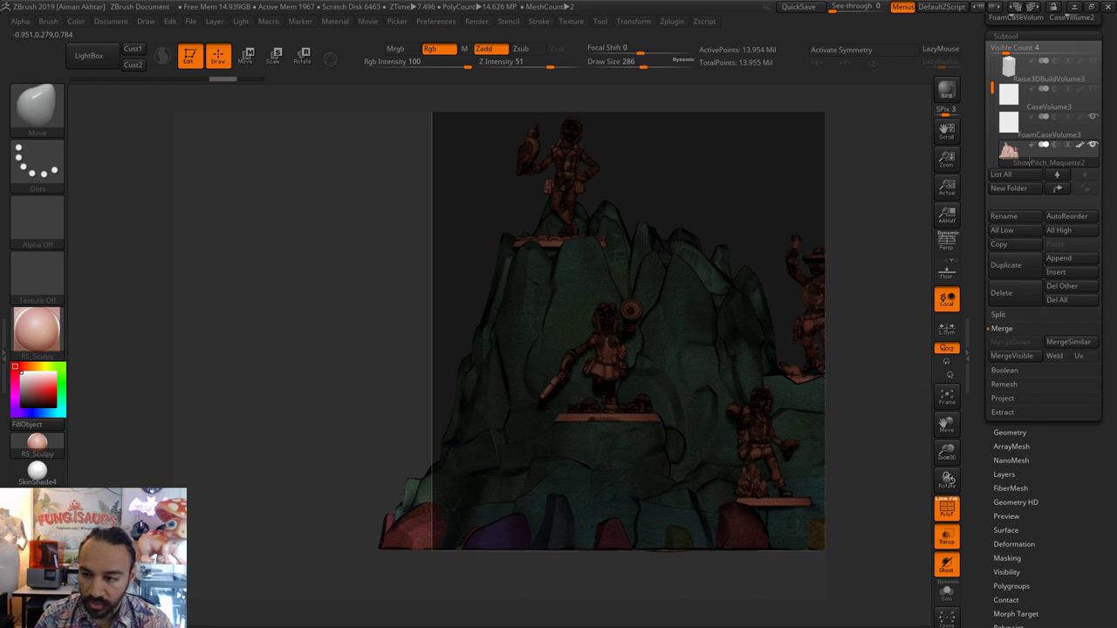
click(1094, 116)
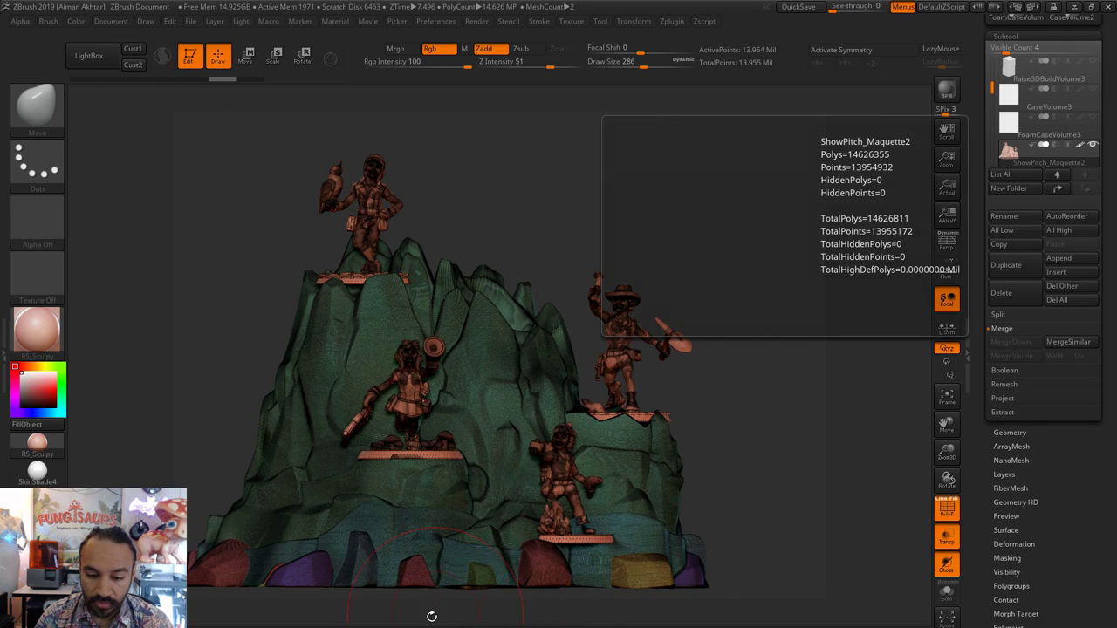
- Isolate the main green rock polygroup of the ShowPitch_Maquette2 volcano
key(s)
click(440, 557)
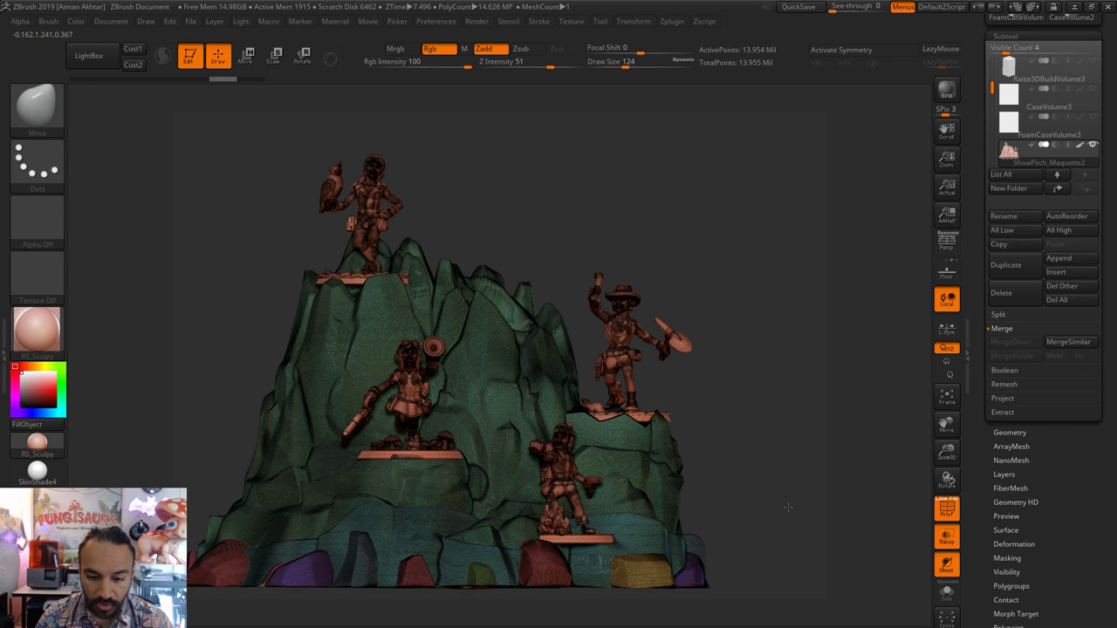
drag(788, 506, 788, 506)
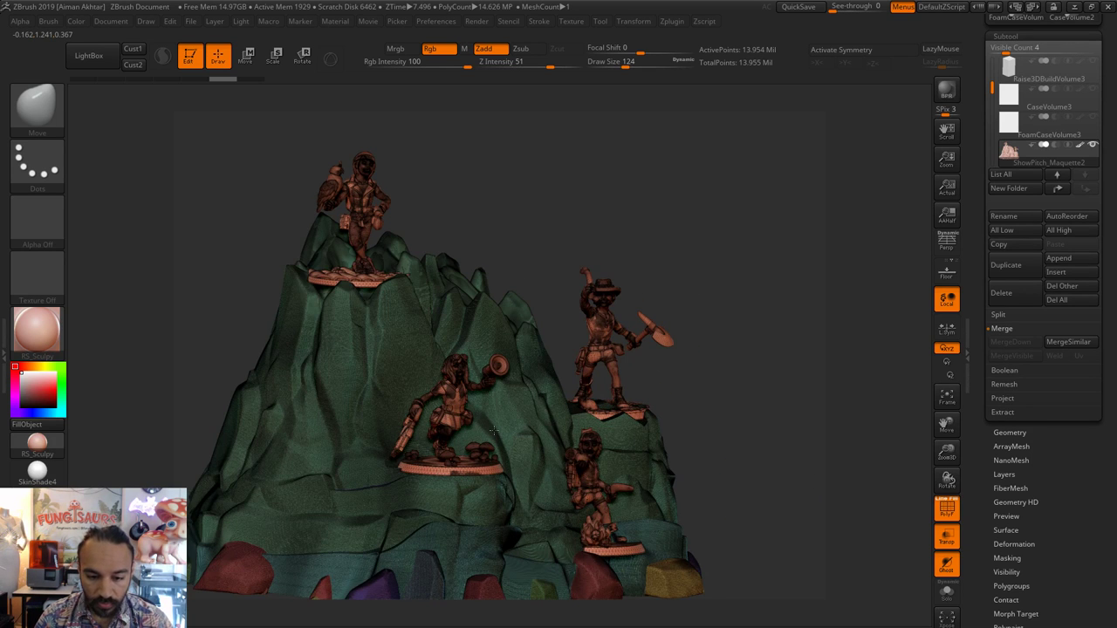
alt+right_drag(358, 419, 399, 398)
key(ctrl+shift)
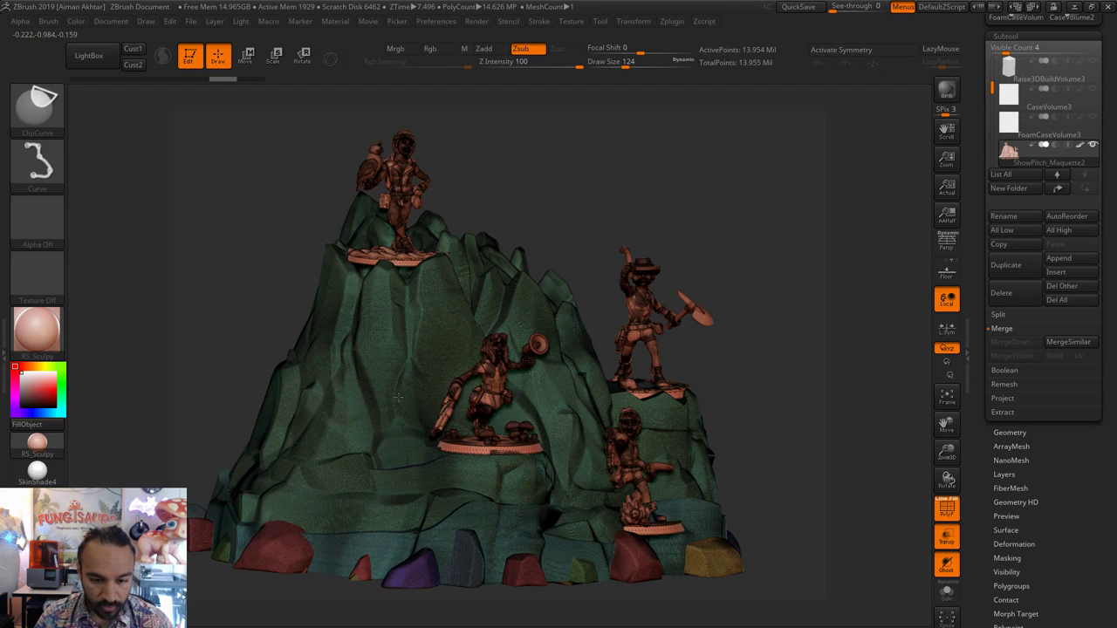
ctrl+shift+click(397, 397)
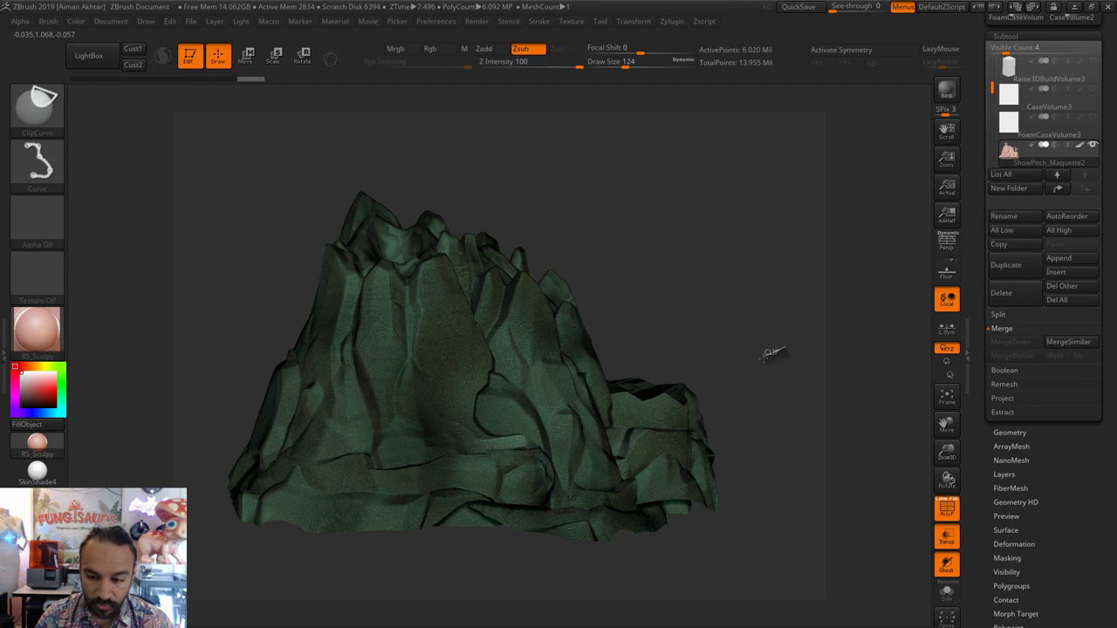
- Switch the visibility selection brush to SelectLasso, invert the visible rock polygroup and show the whole maquette again
ctrl+shift+drag(780, 353, 779, 410)
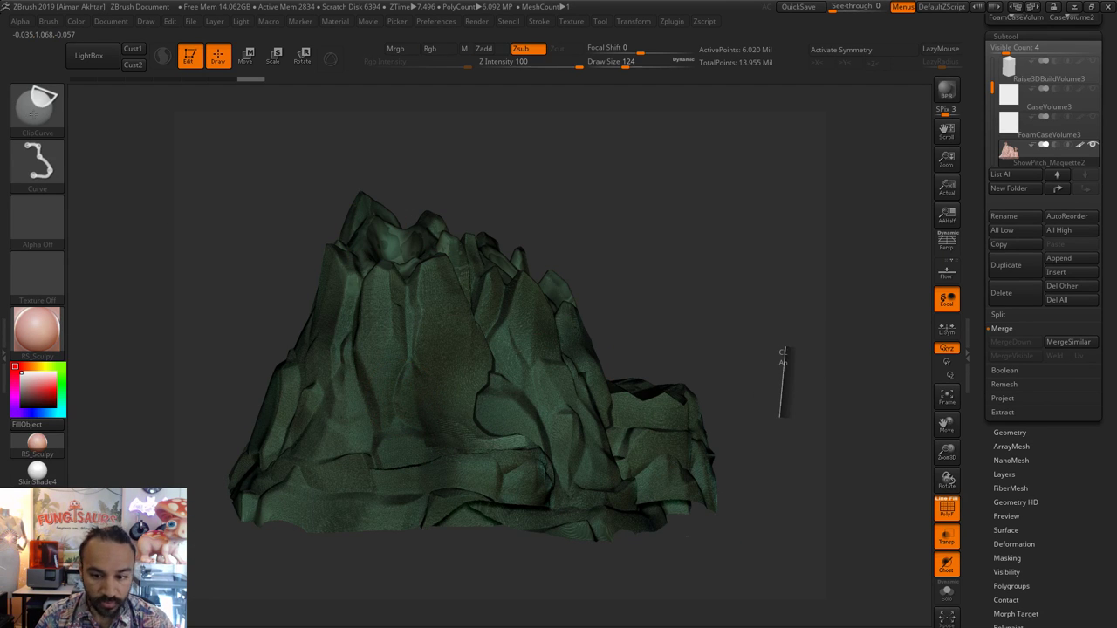
ctrl+shift+click(33, 111)
ctrl+shift+click(175, 122)
ctrl+alt+shift+drag(841, 285, 808, 314)
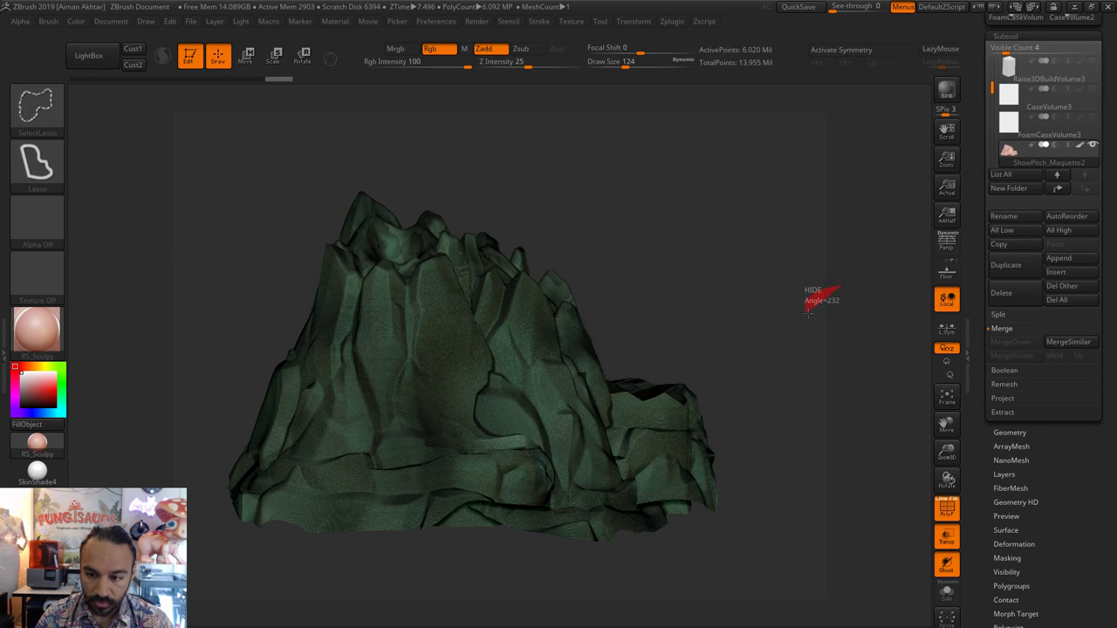
ctrl+shift+click(597, 397)
key(ctrl+shift)
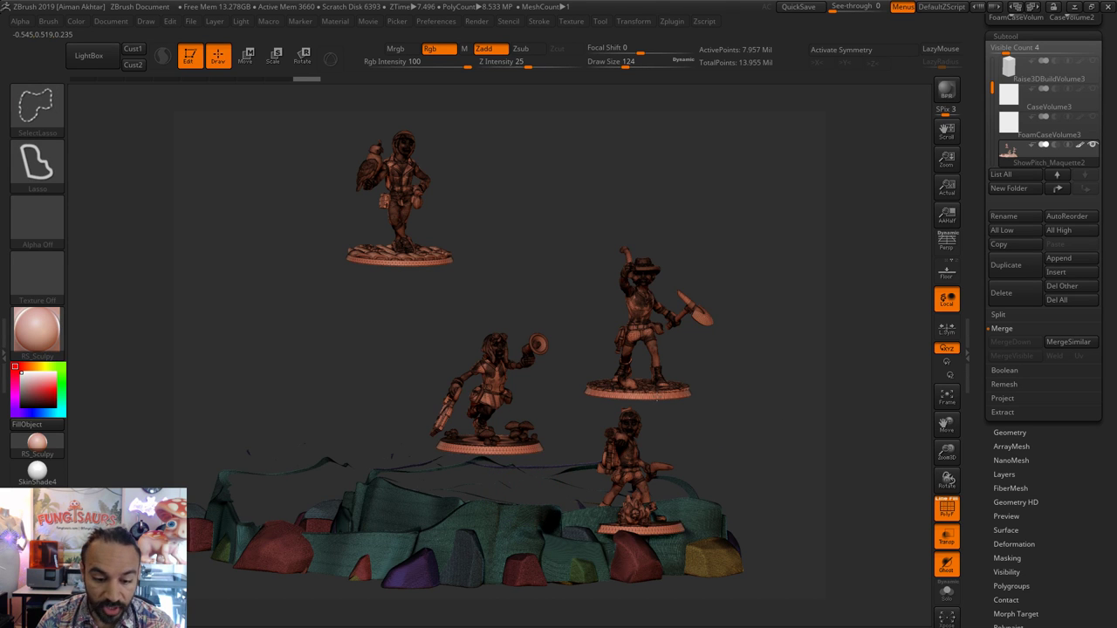
ctrl+shift+click(740, 404)
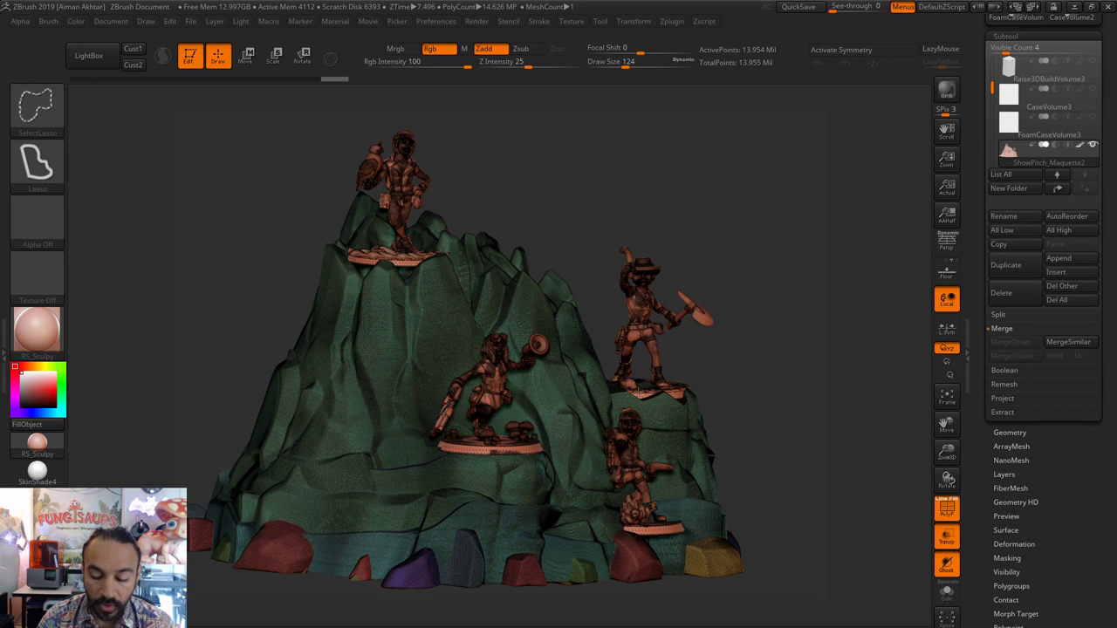
- Isolate the four figures and their bases, and split the hidden volcano rock into its own subtool
key(ctrl+shift)
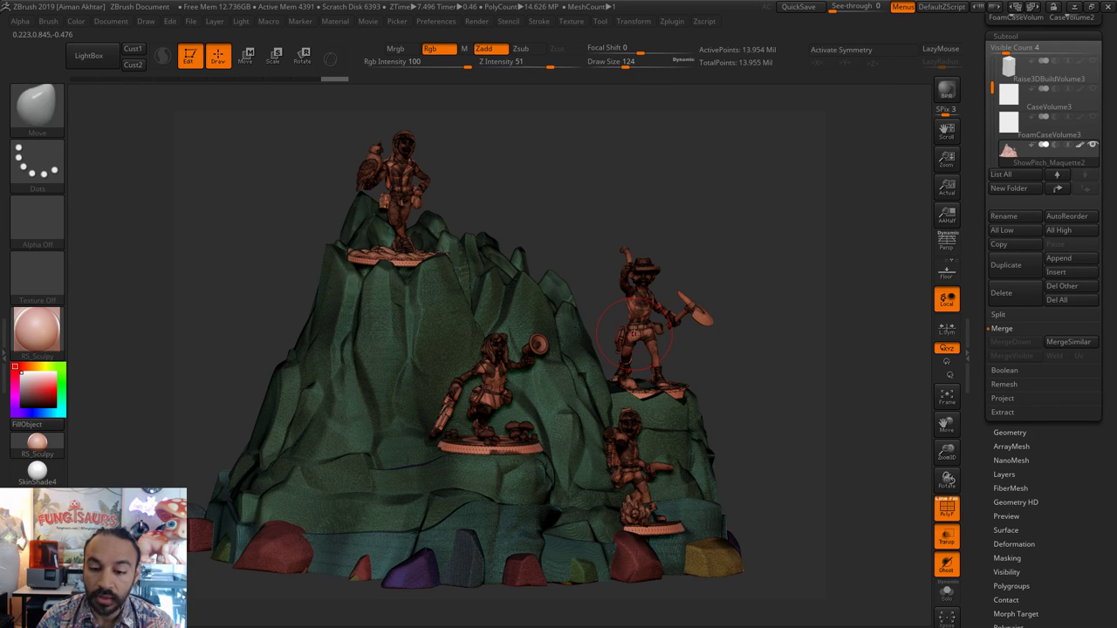
key(ctrl+shift)
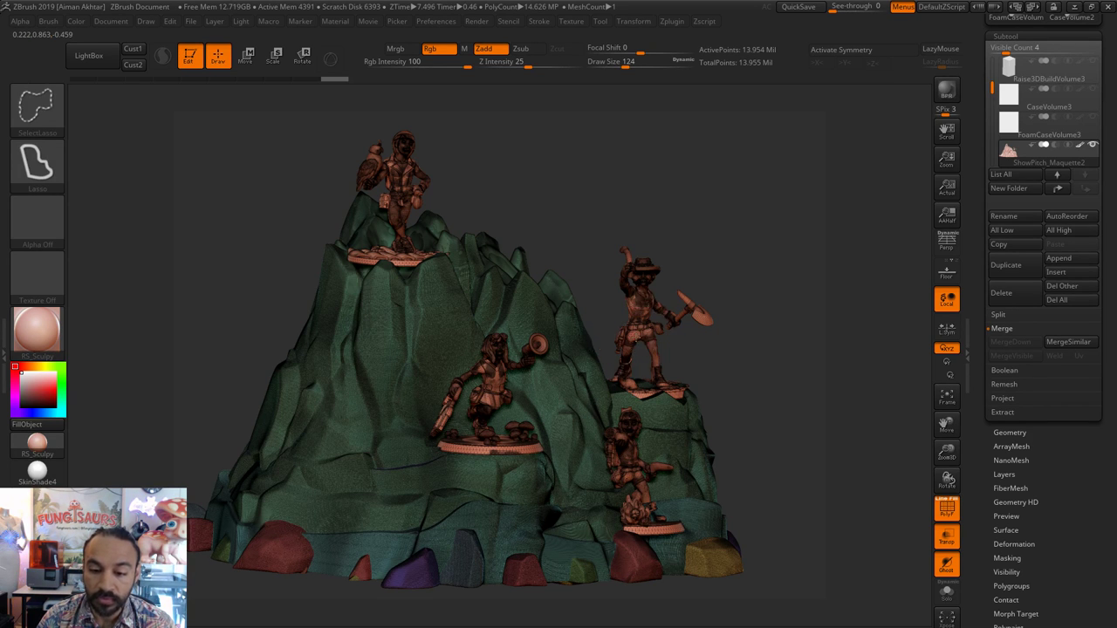
ctrl+shift+click(640, 346)
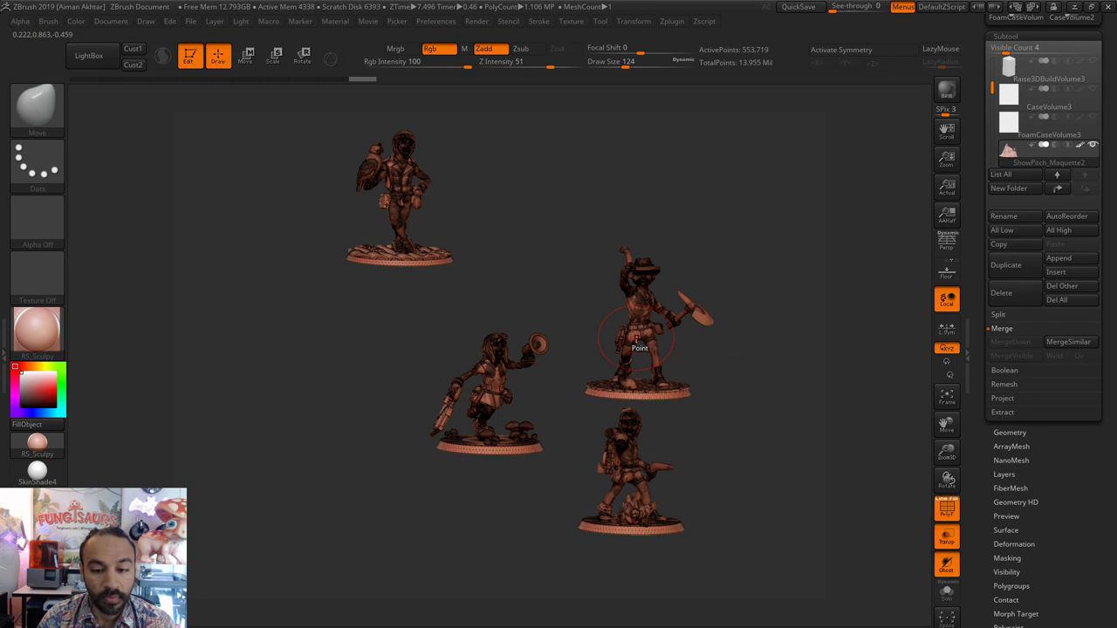
drag(776, 496, 728, 498)
click(999, 314)
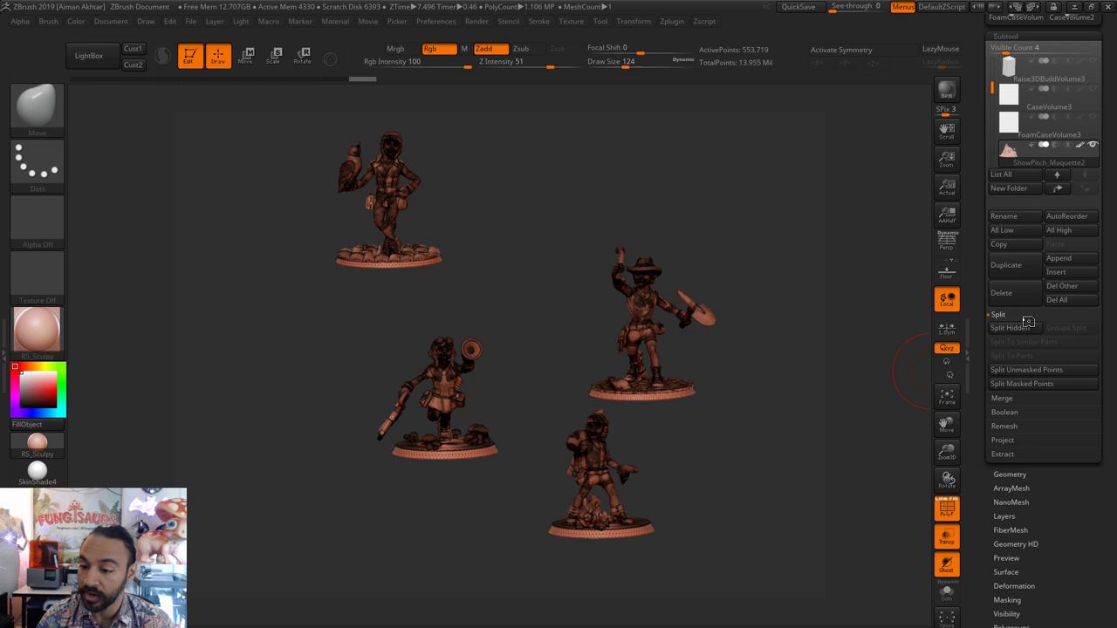
click(1039, 374)
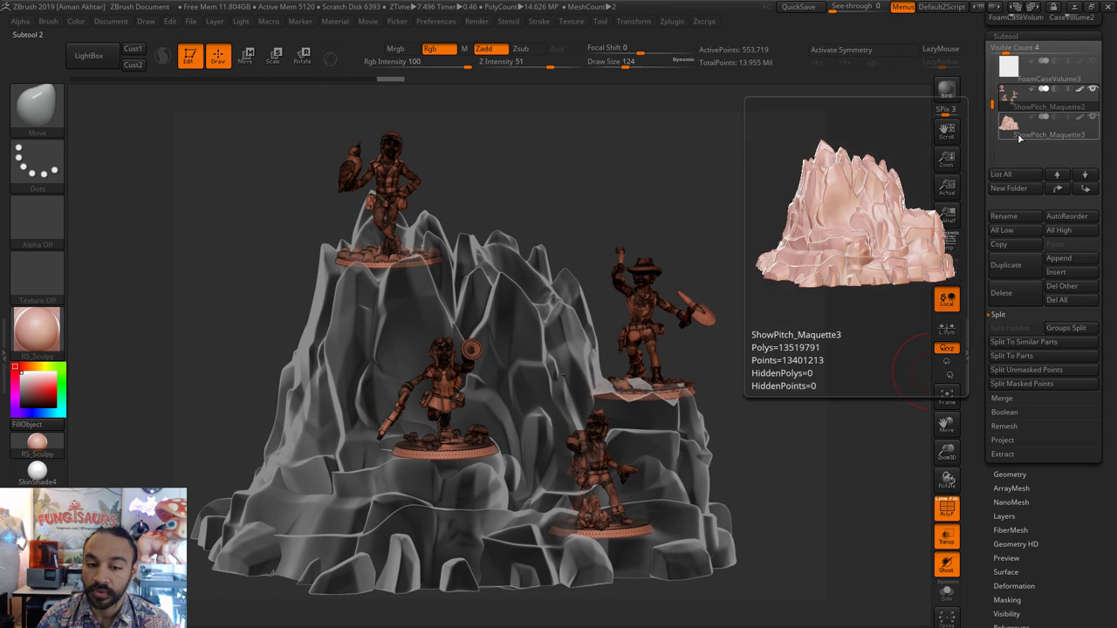
- Turn off the polygroup wireframe display and inspect the four character figures and their bases on the volcano
drag(797, 294, 785, 416)
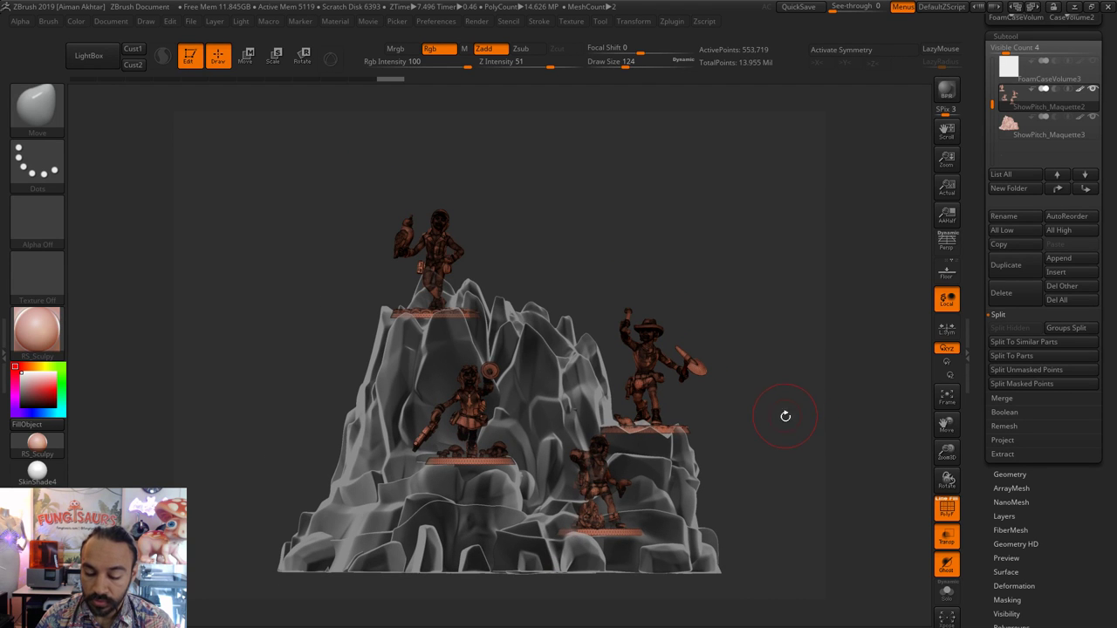
scroll(796, 508, up, 5)
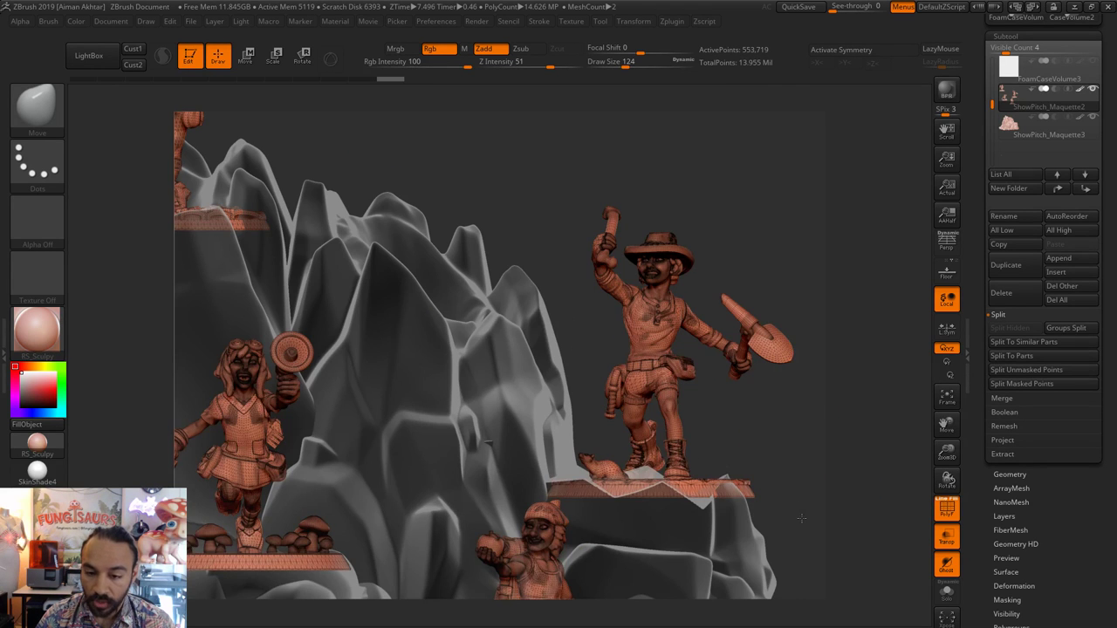
scroll(801, 519, up, 1)
click(945, 506)
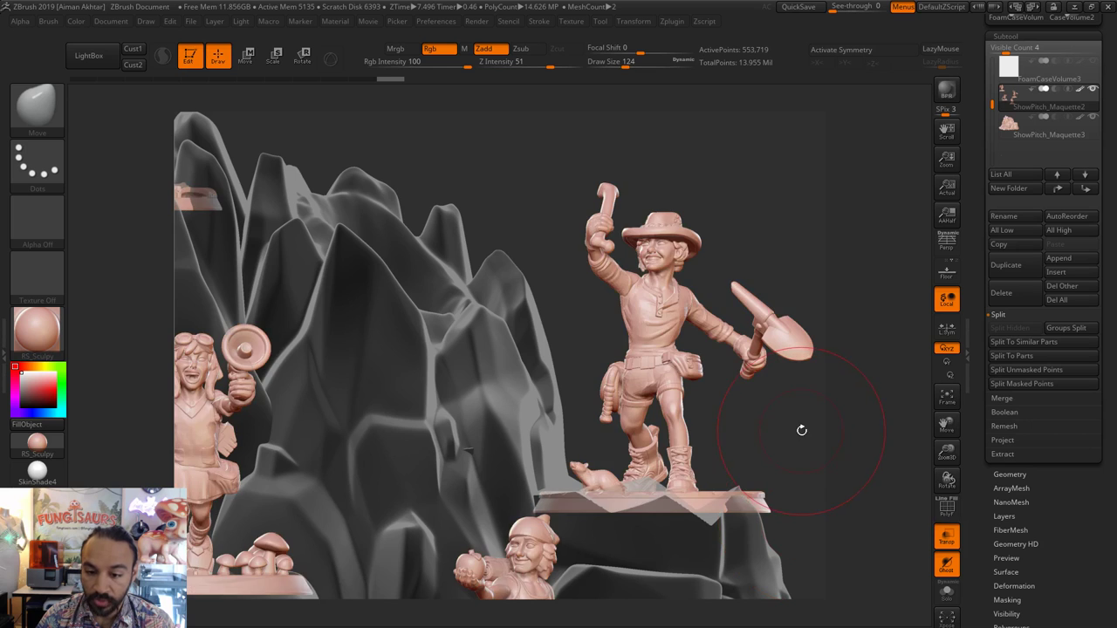
drag(800, 428, 808, 441)
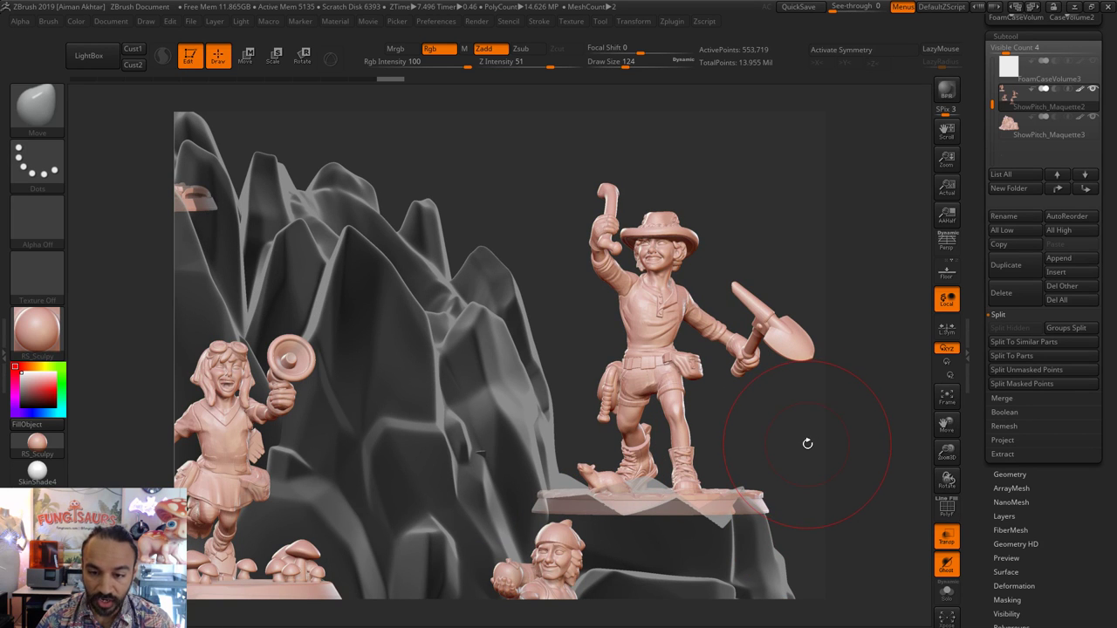
scroll(805, 443, up, 2)
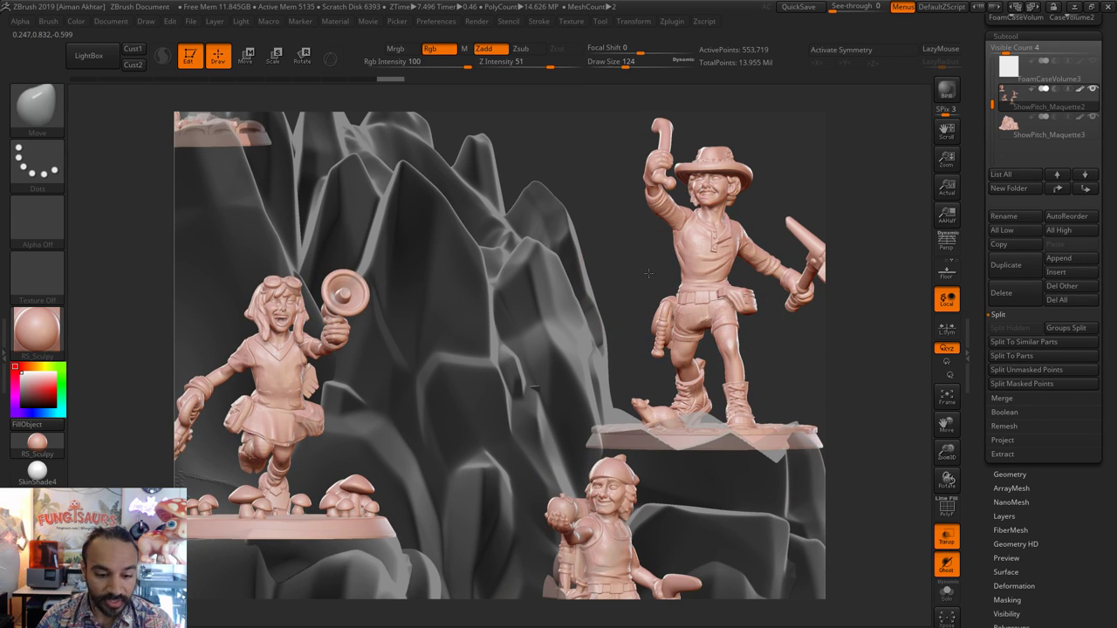
right_drag(718, 317, 486, 279)
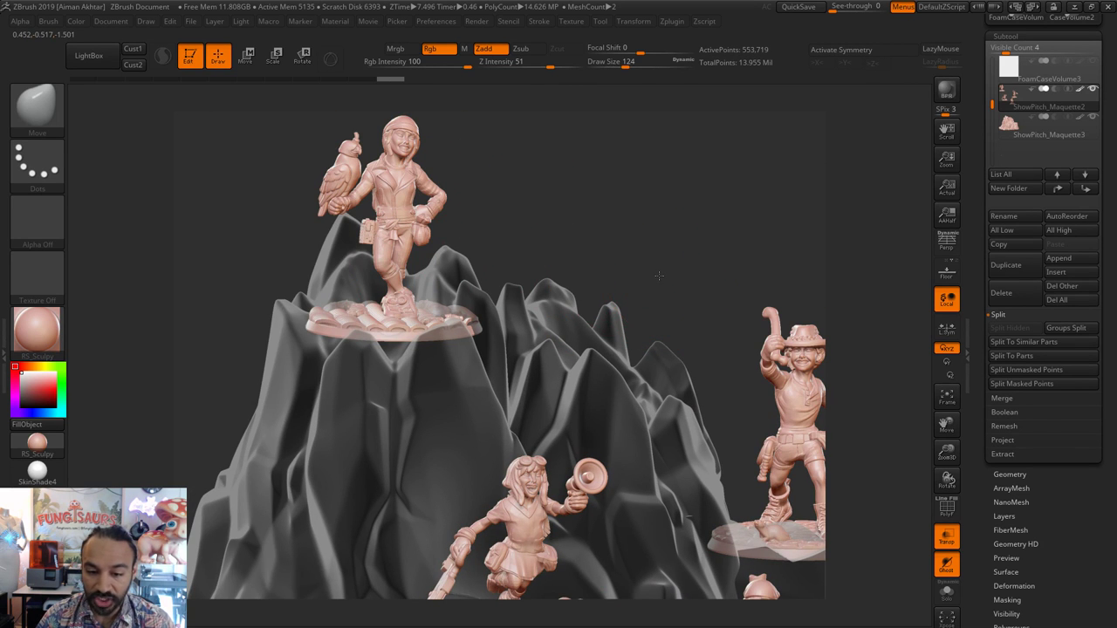
right_drag(657, 275, 555, 173)
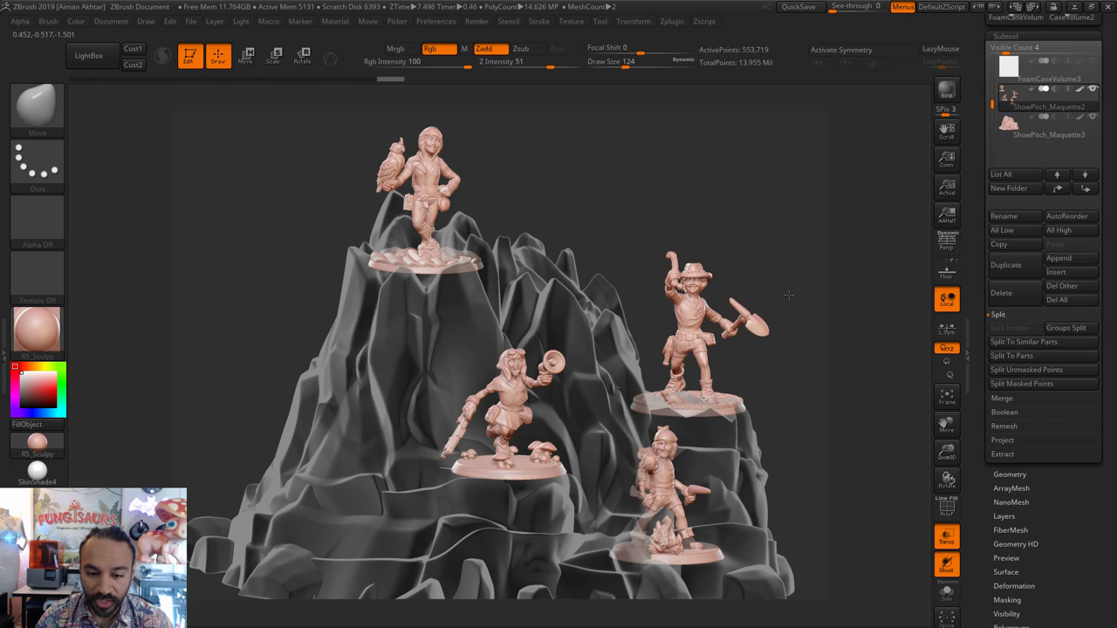
right_drag(786, 297, 802, 385)
- Make the ShowPitch_Maquette3 volcano rock the active subtool, with FoamCaseVolume3 shown and the figures subtool hidden
drag(1104, 106, 1104, 220)
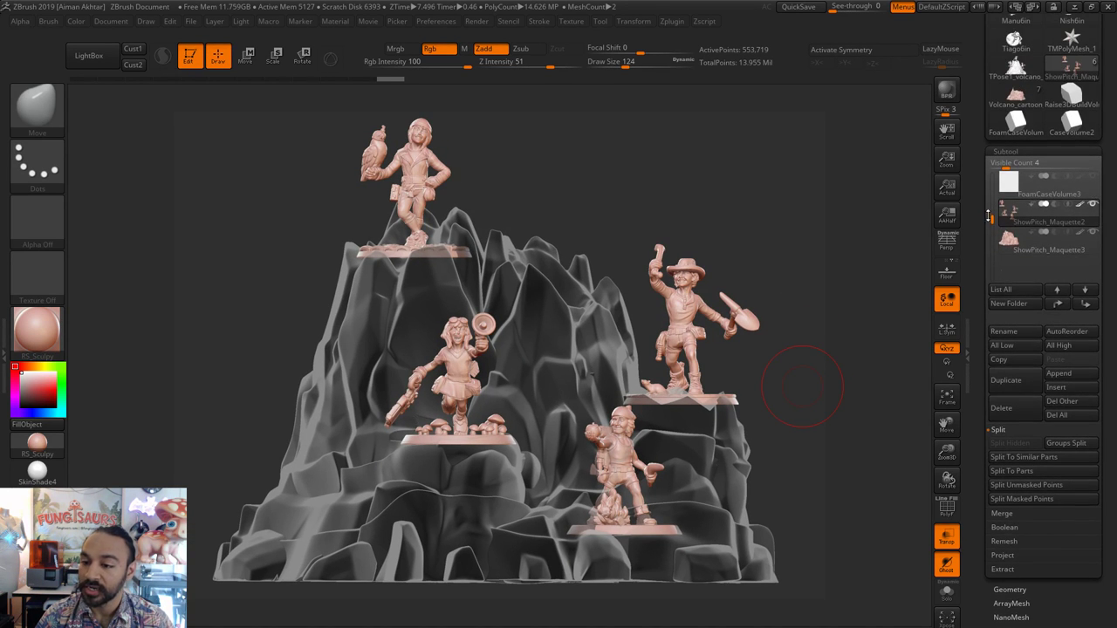
drag(989, 216, 992, 213)
click(1012, 249)
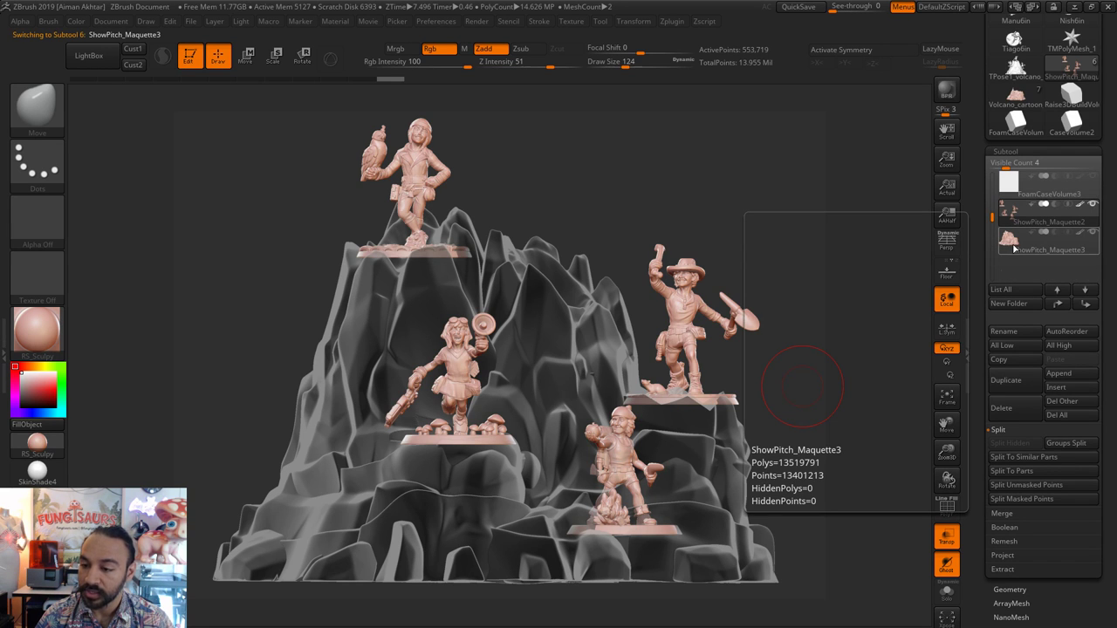
click(1012, 249)
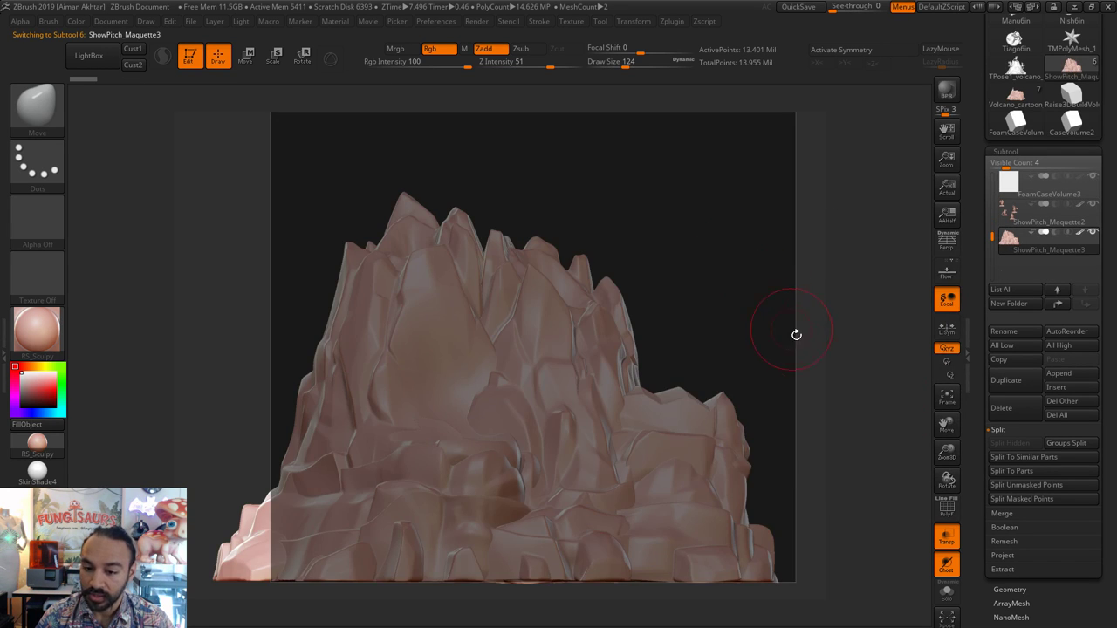
alt+drag(779, 349, 727, 396)
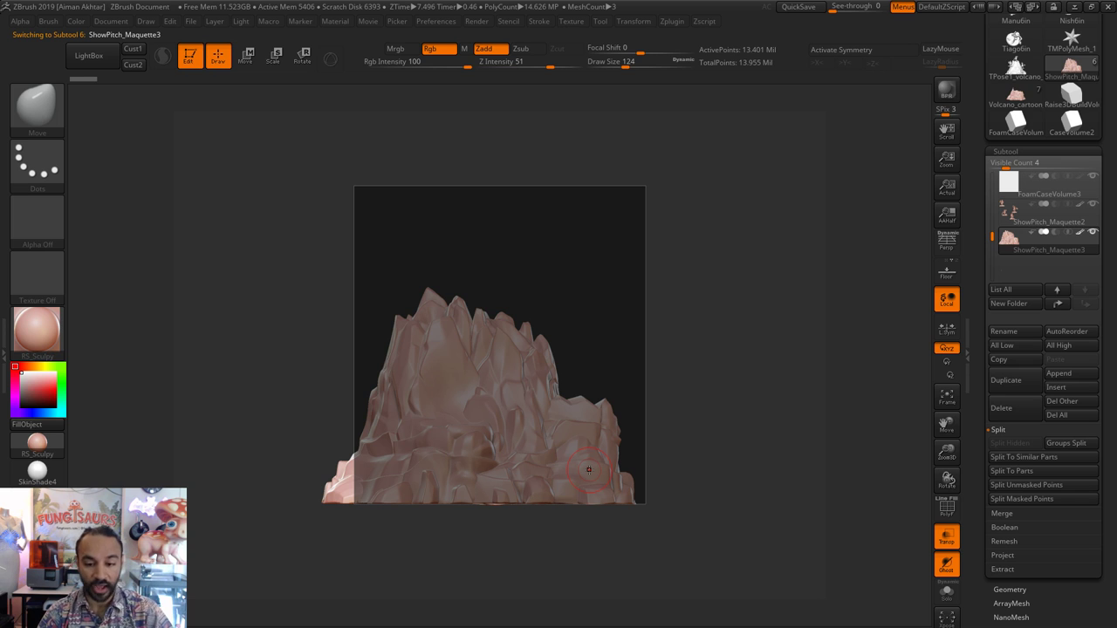
alt+click(606, 466)
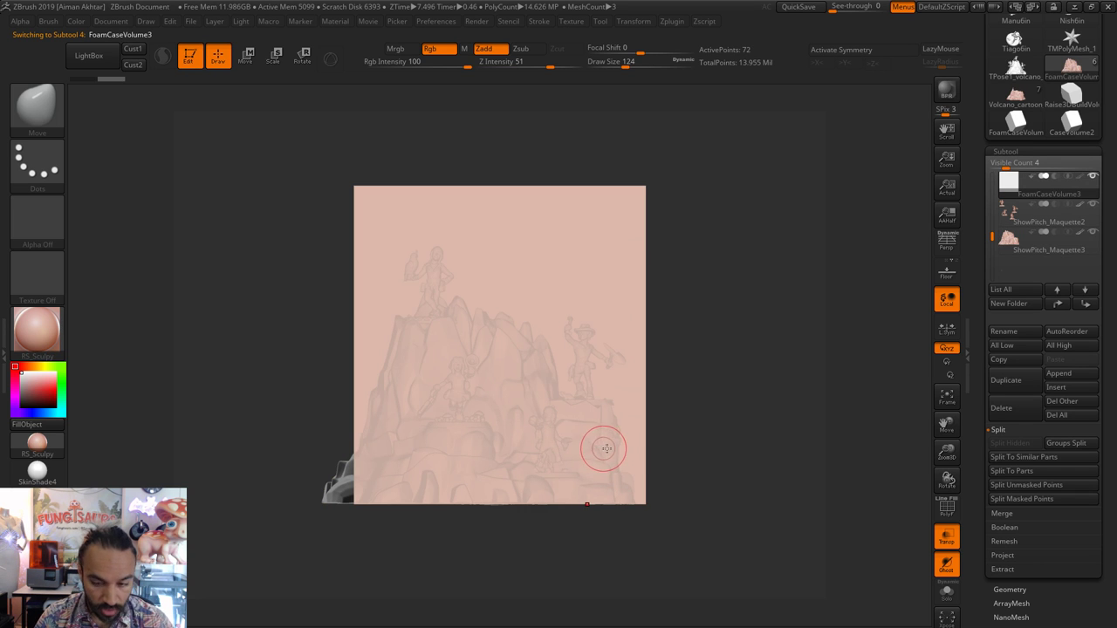
click(1007, 242)
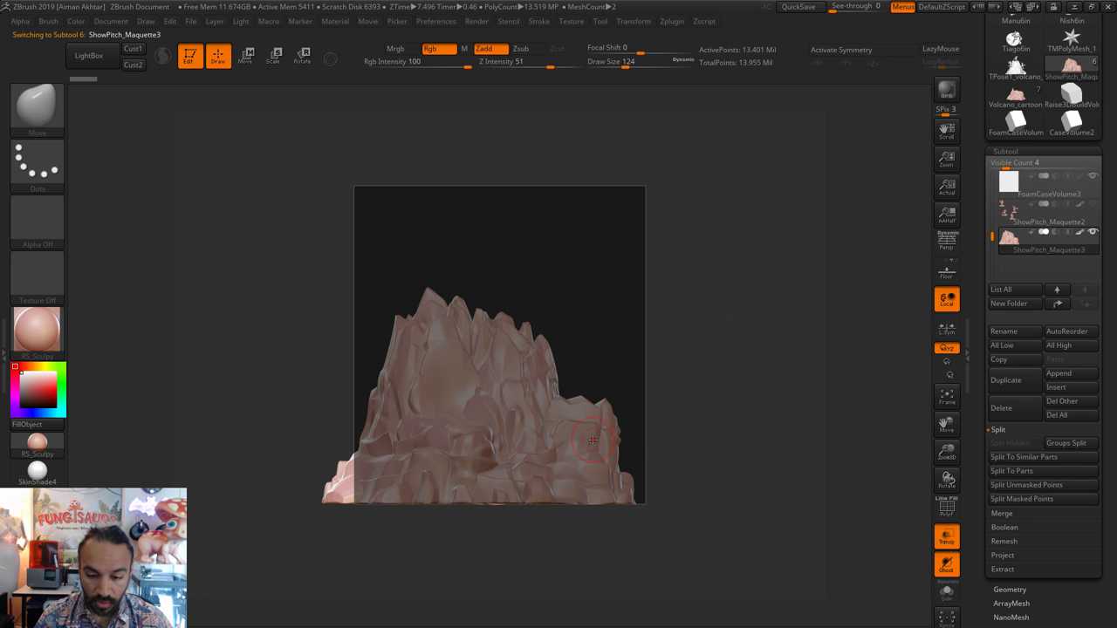
- With the Move brush at draw size 1000, push the ledge side outward and pull the protruding opposite base into the case volume
key(s)
drag(593, 440, 656, 438)
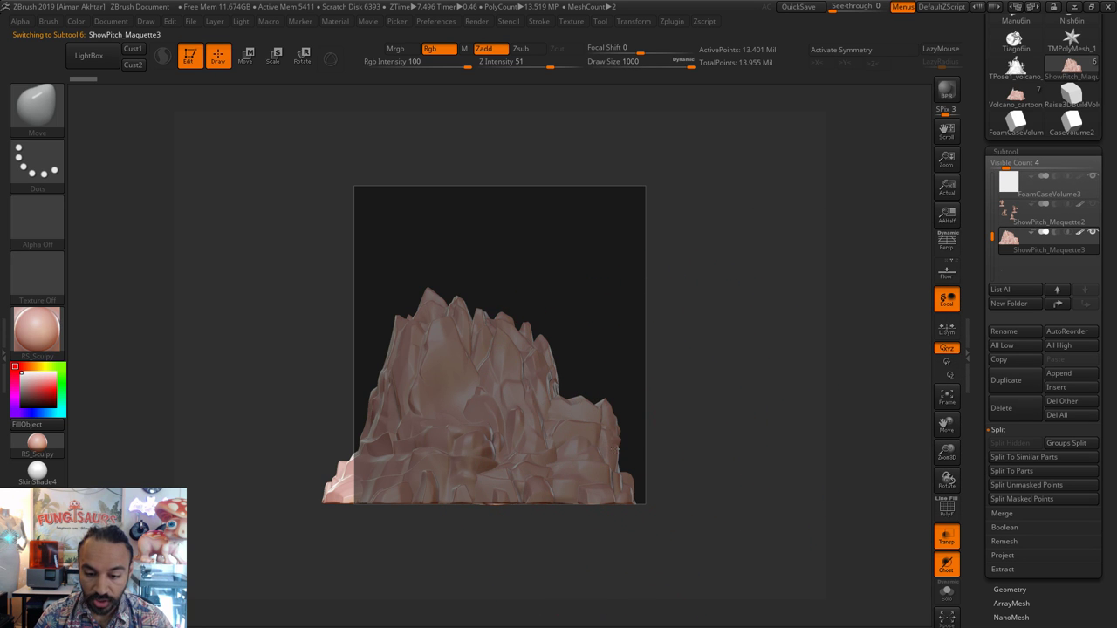
drag(624, 447, 625, 447)
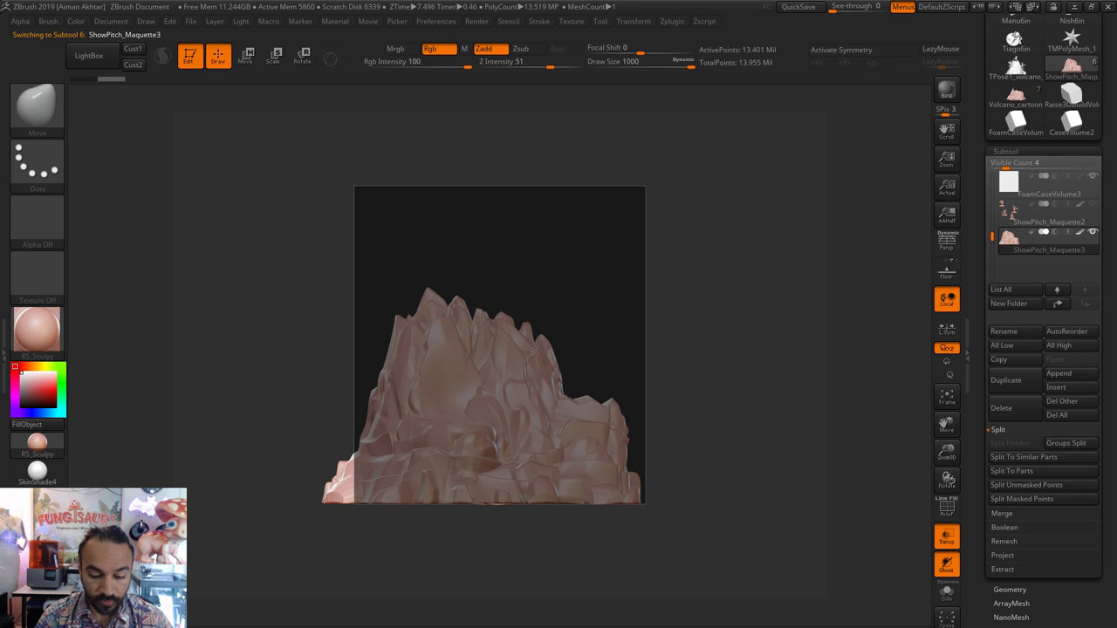
mouse_move(335, 495)
mouse_down()
mouse_move(351, 495)
mouse_move(325, 506)
mouse_move(368, 498)
mouse_move(379, 452)
mouse_move(363, 454)
mouse_up()
- Pull the volcano's summit upward inside the case volume with the Move brush at draw size 1000
key(s)
key(s)
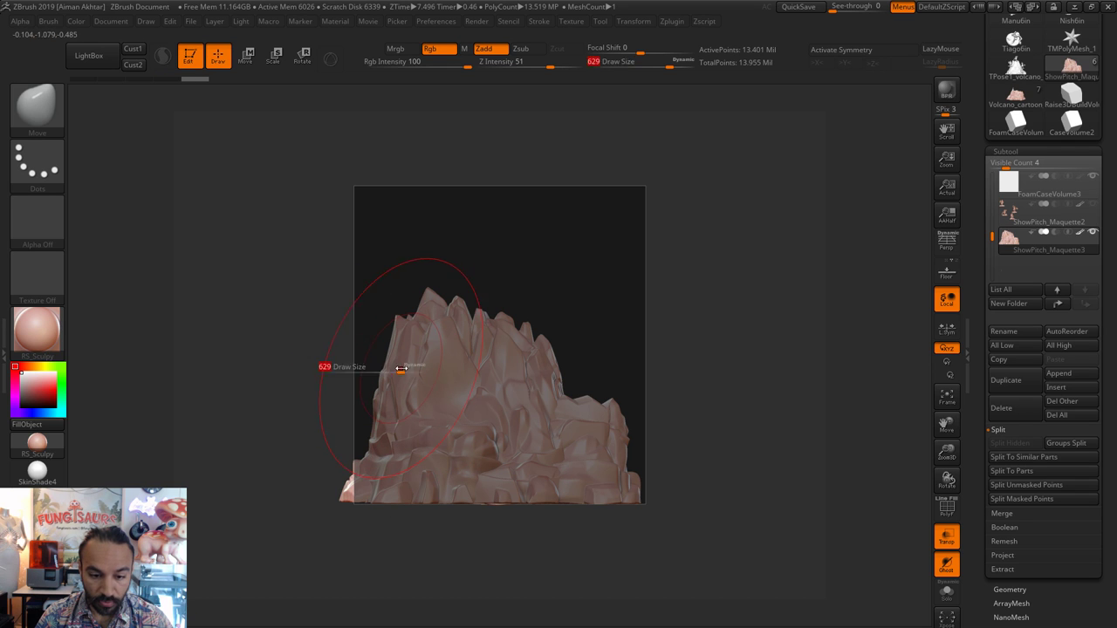
mouse_move(400, 371)
mouse_down()
mouse_move(389, 360)
mouse_move(445, 371)
mouse_up()
key(s)
key(s)
mouse_move(427, 316)
mouse_down()
mouse_move(439, 316)
mouse_move(441, 276)
mouse_up()
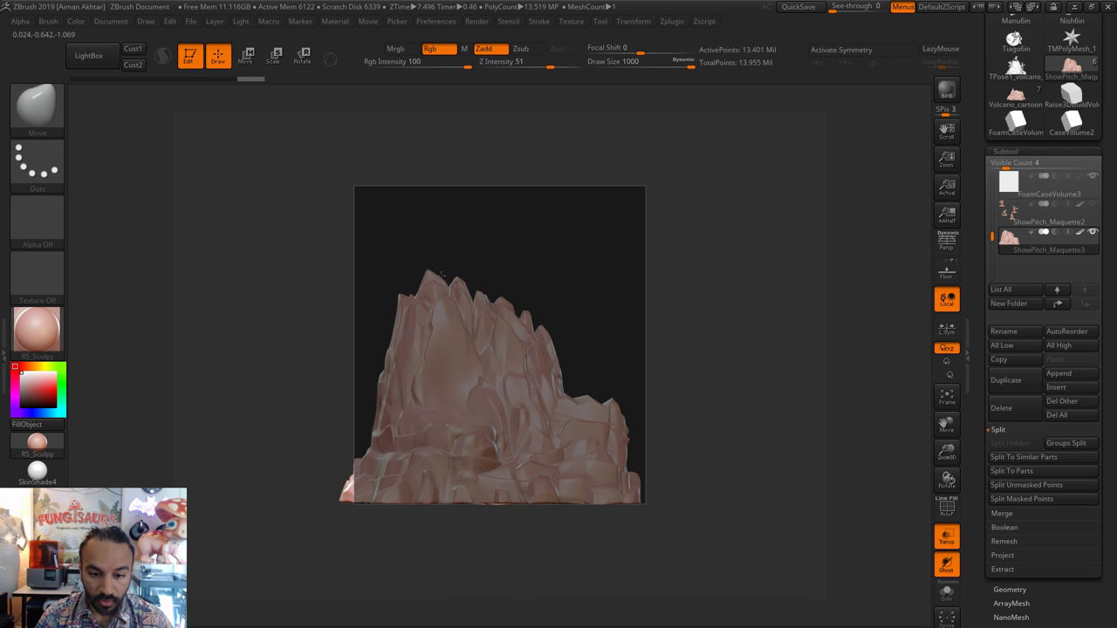
- Adjust the volcano's front face and ridge slope at draw size 763, and raise the highest peaks at draw size 814
key(s)
drag(458, 425, 448, 425)
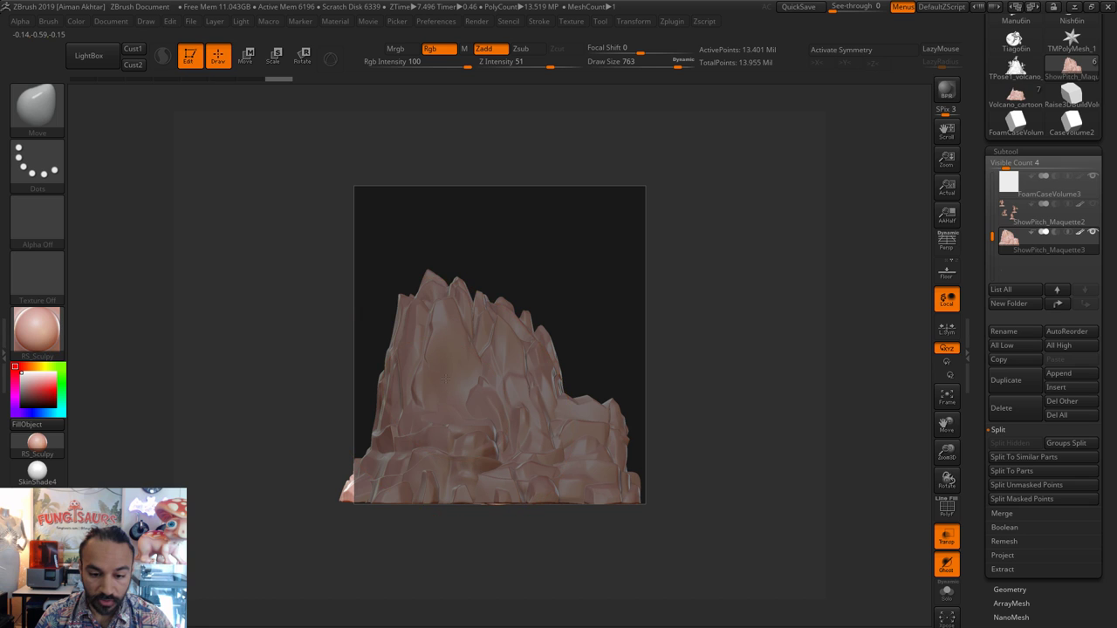
drag(444, 380, 447, 374)
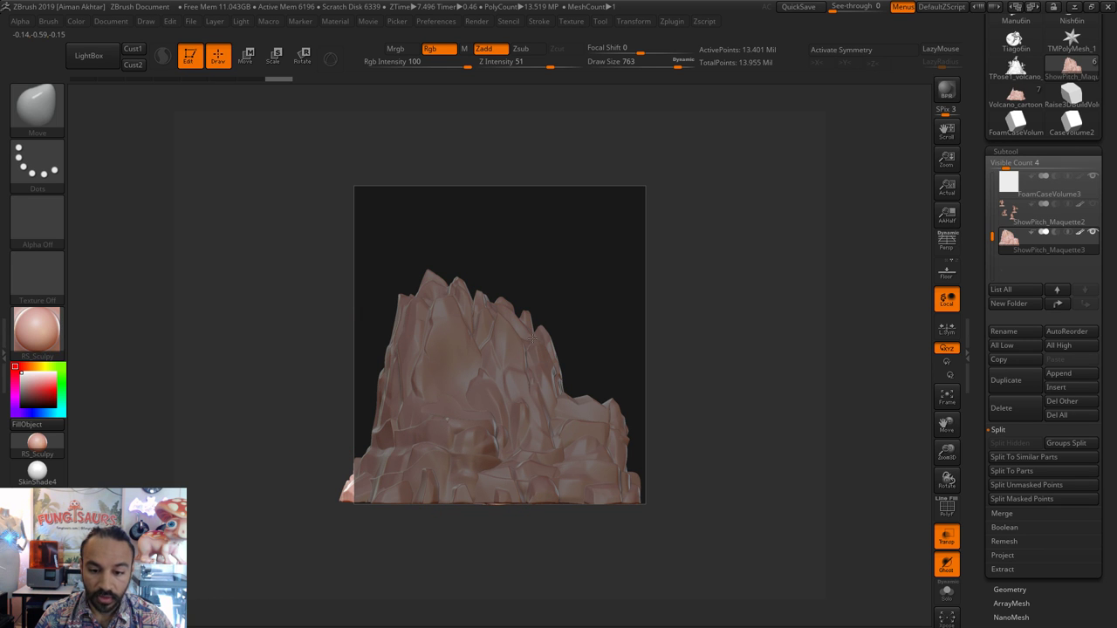
drag(528, 338, 528, 344)
key(s)
drag(422, 288, 411, 261)
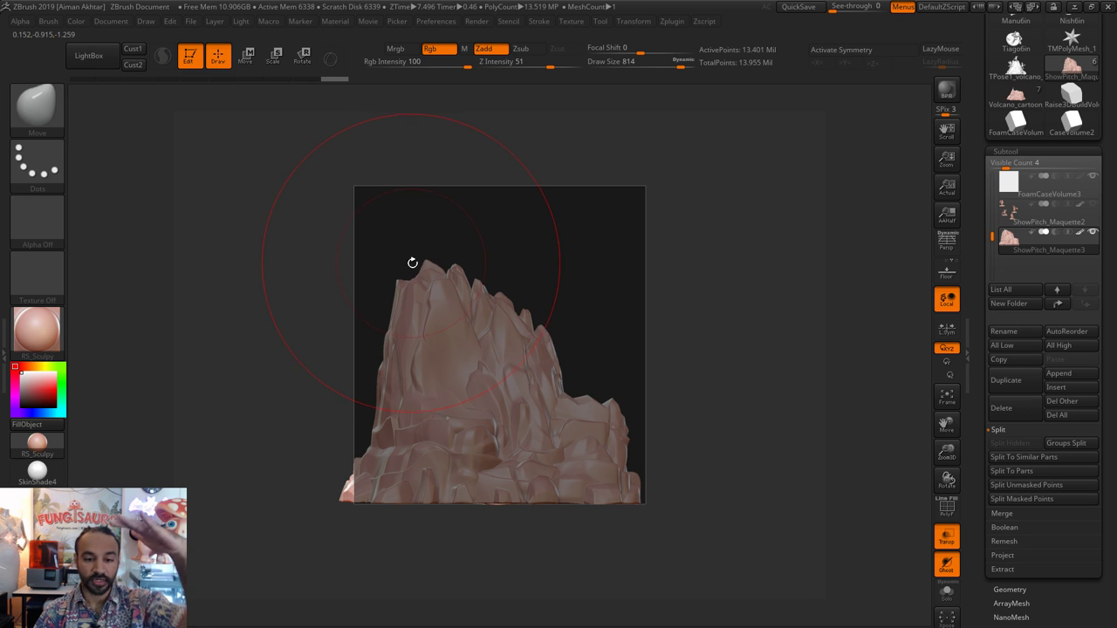
- Reshape the ledge on the volcano's lower front face with the Move brush at draw sizes 550 and 476
key(s)
mouse_move(431, 398)
mouse_down()
mouse_move(414, 399)
mouse_move(453, 382)
mouse_move(456, 413)
mouse_up()
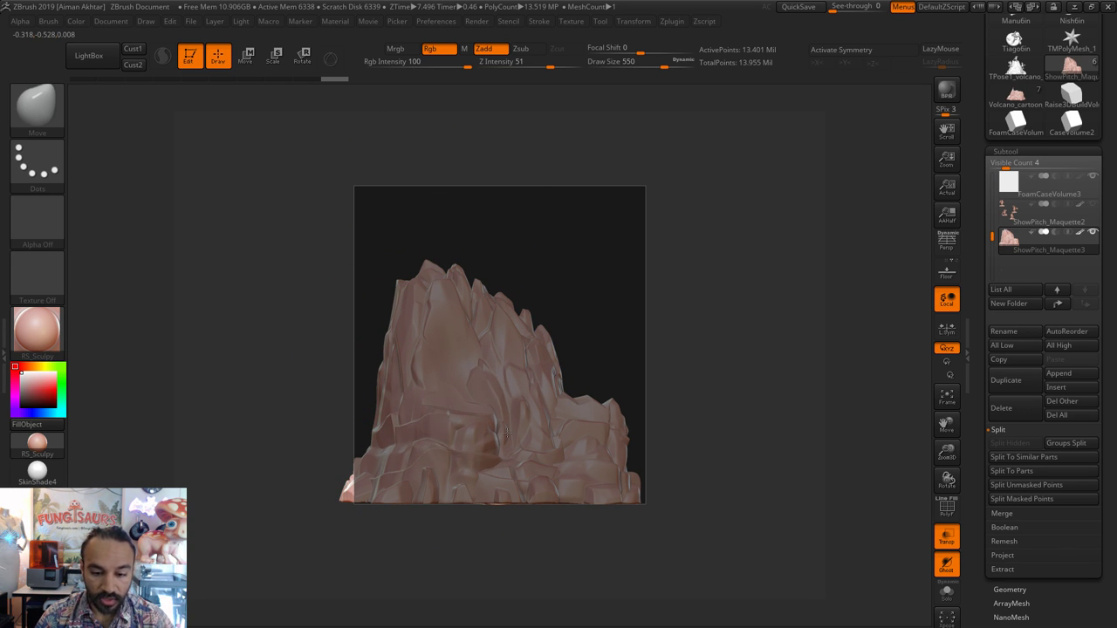
key(s)
mouse_move(520, 434)
mouse_down()
mouse_move(523, 414)
mouse_move(476, 413)
mouse_move(462, 402)
mouse_up()
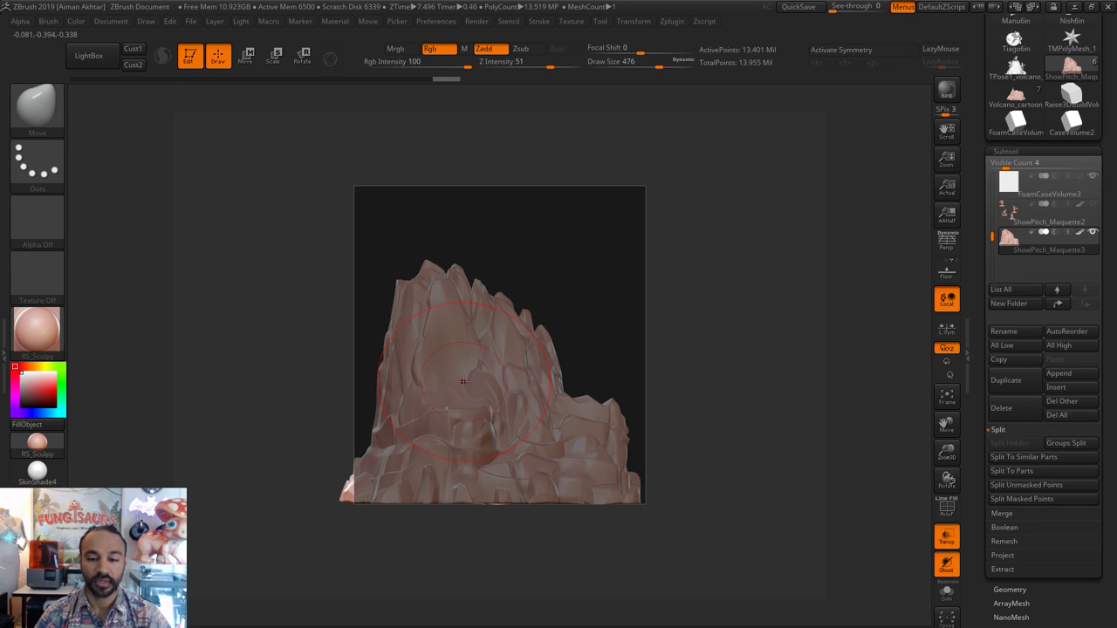
- Pull the front base corner protruding past the side of the case volume inward with the Move brush at draw size 856
mouse_move(366, 516)
mouse_down()
mouse_move(502, 519)
mouse_move(482, 489)
mouse_up()
key(s)
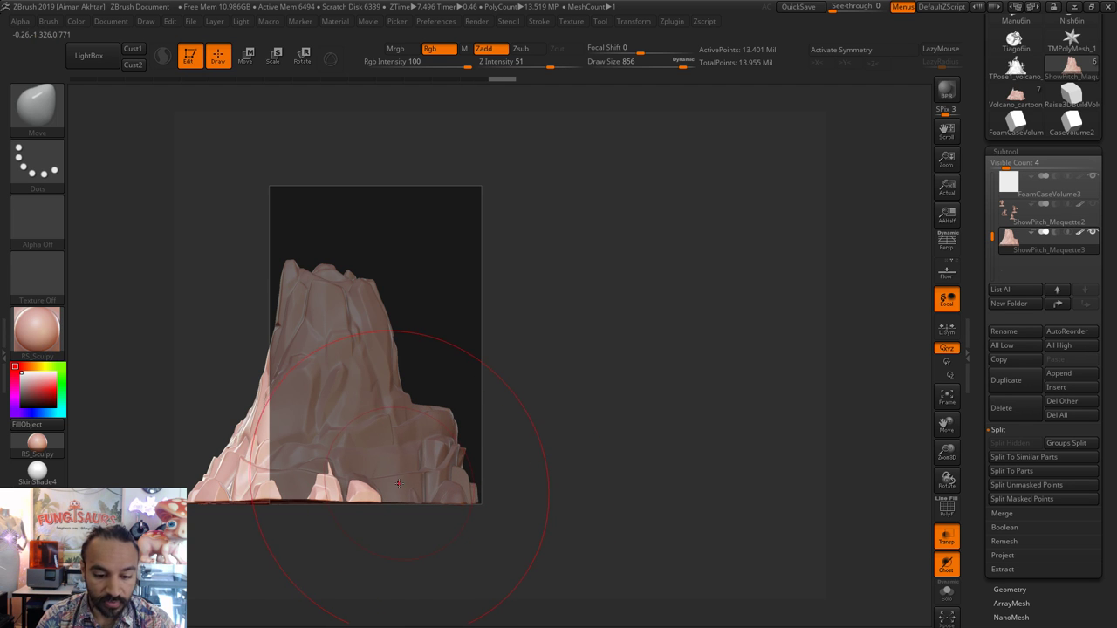
drag(574, 511, 490, 518)
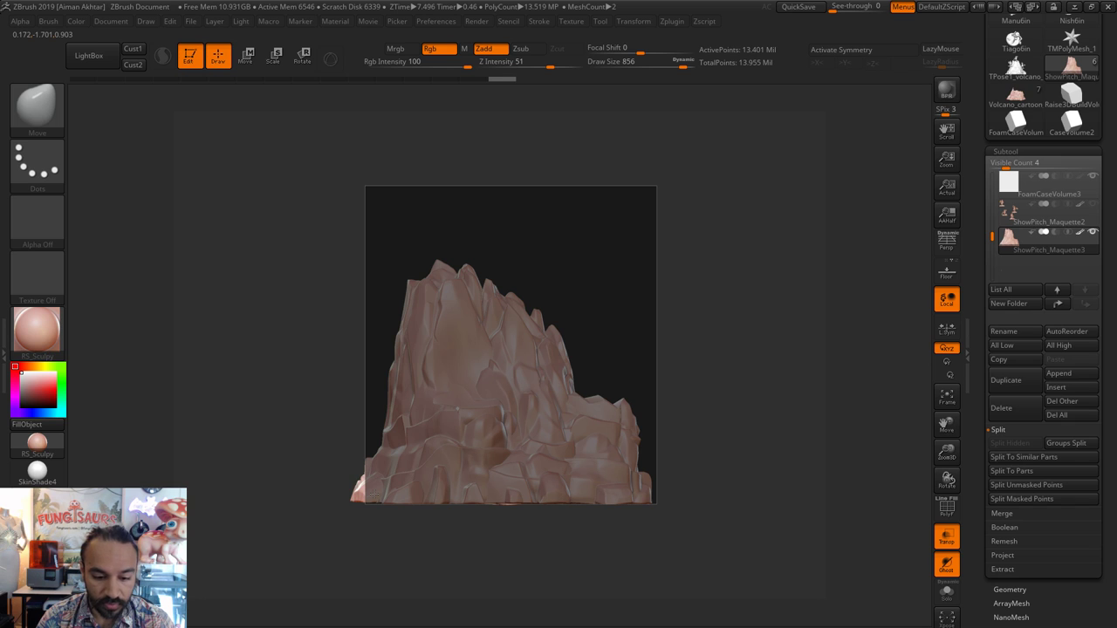
drag(374, 493, 375, 494)
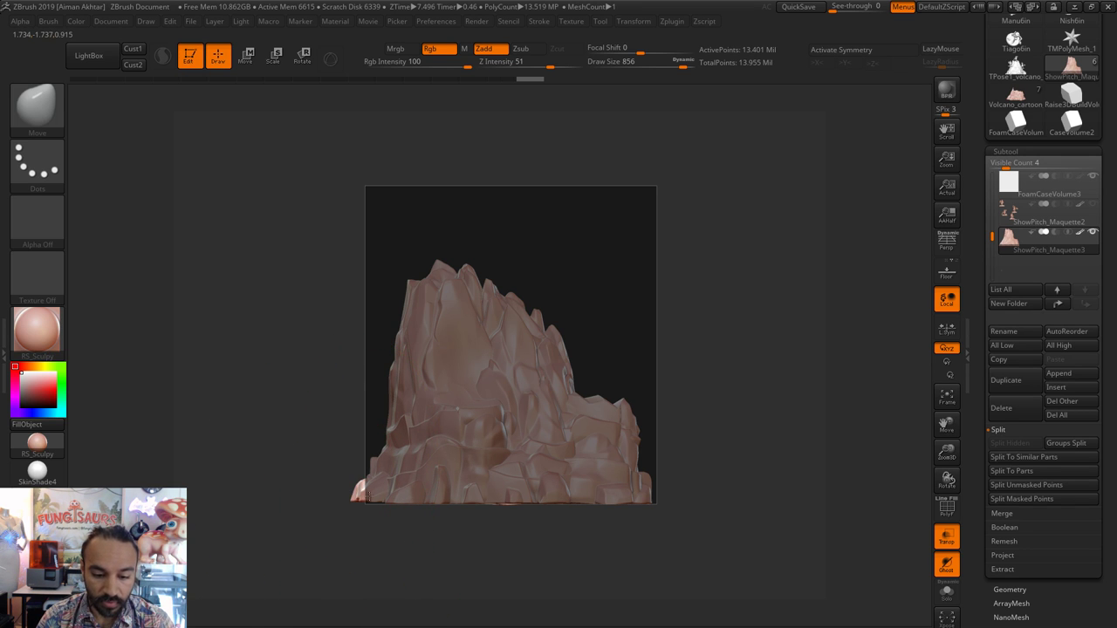
drag(369, 494, 368, 495)
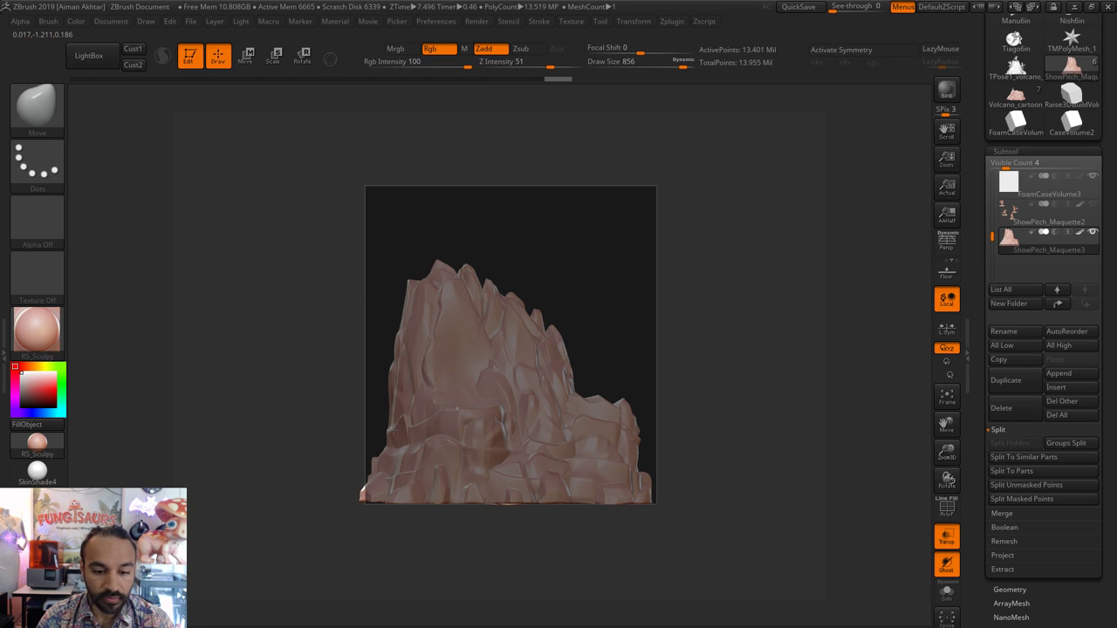
drag(546, 567, 625, 567)
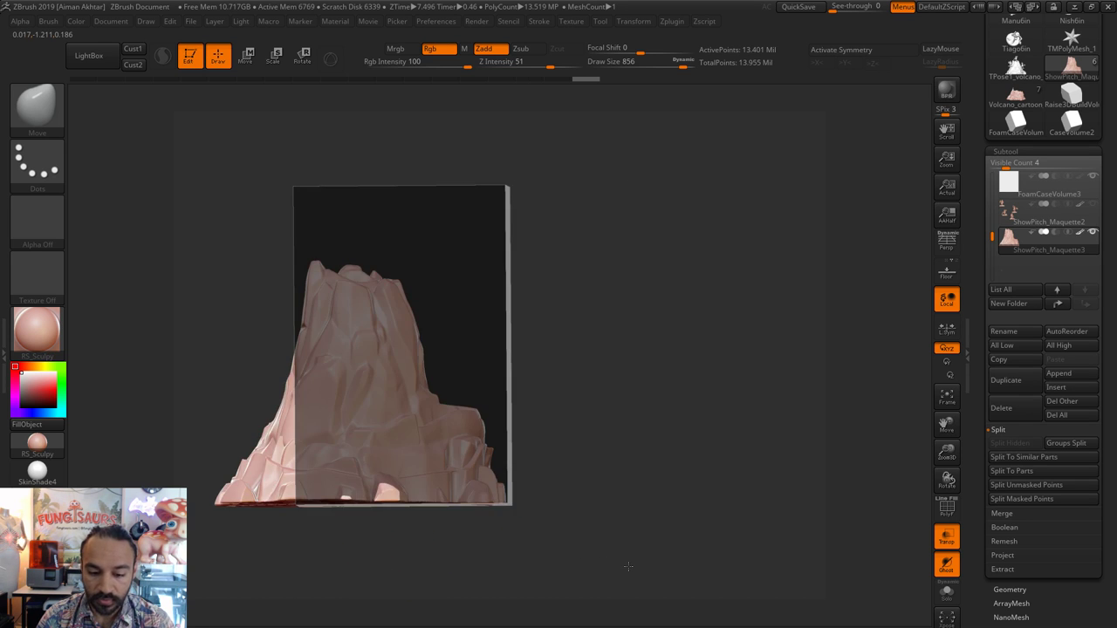
- Push the volcano's protruding rear base in toward the case volume with the Move brush at draw sizes 508 and 1000
mouse_move(531, 548)
shift+mouse_down()
mouse_move(472, 503)
mouse_move(463, 602)
shift+mouse_up()
key(s)
mouse_move(450, 509)
mouse_down()
mouse_move(413, 506)
mouse_move(411, 469)
mouse_move(402, 505)
mouse_up()
key(s)
key(s)
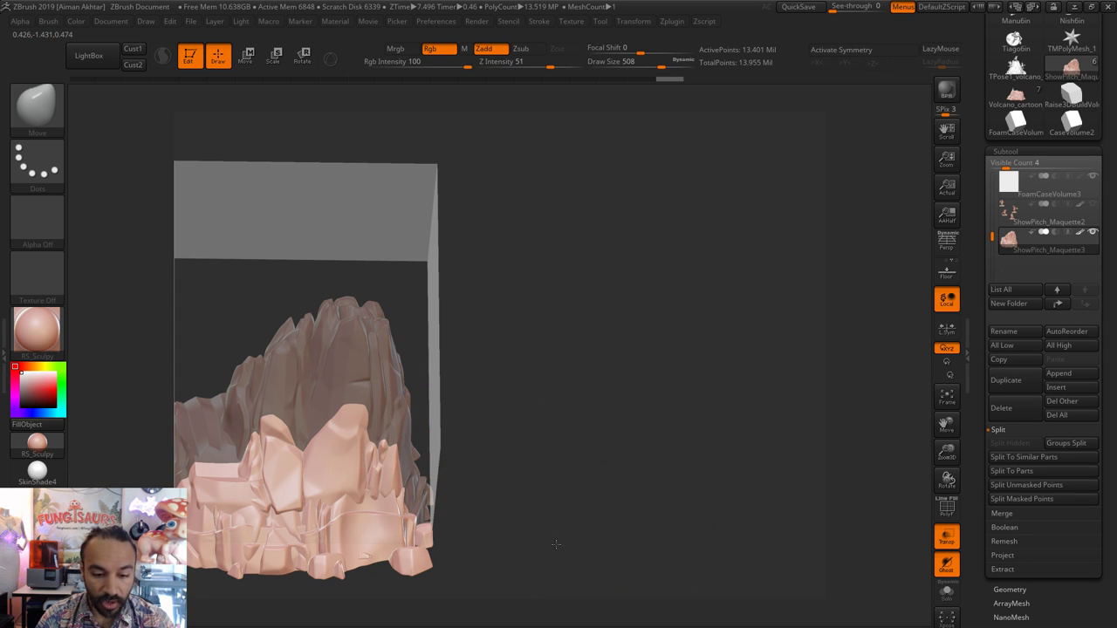
drag(556, 545, 536, 544)
key(s)
mouse_move(347, 531)
mouse_down()
mouse_move(380, 530)
mouse_move(353, 531)
mouse_move(376, 540)
mouse_up()
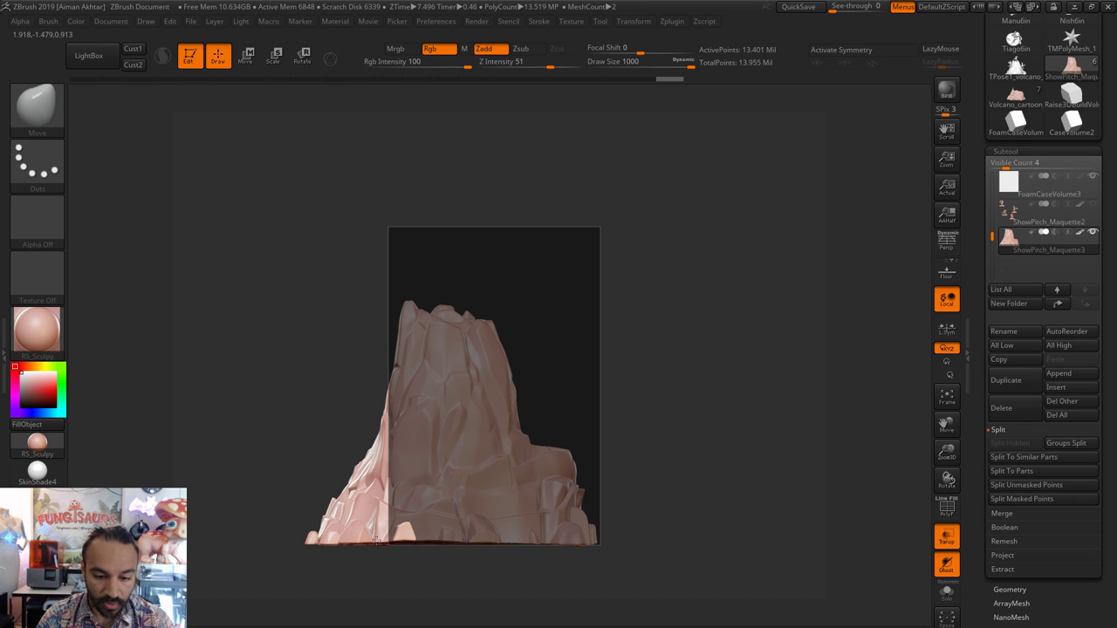
drag(310, 529, 356, 523)
- Move the outlying rocks along the rear base edge closer to the case wall at draw sizes 878 and 724
drag(606, 506, 601, 571)
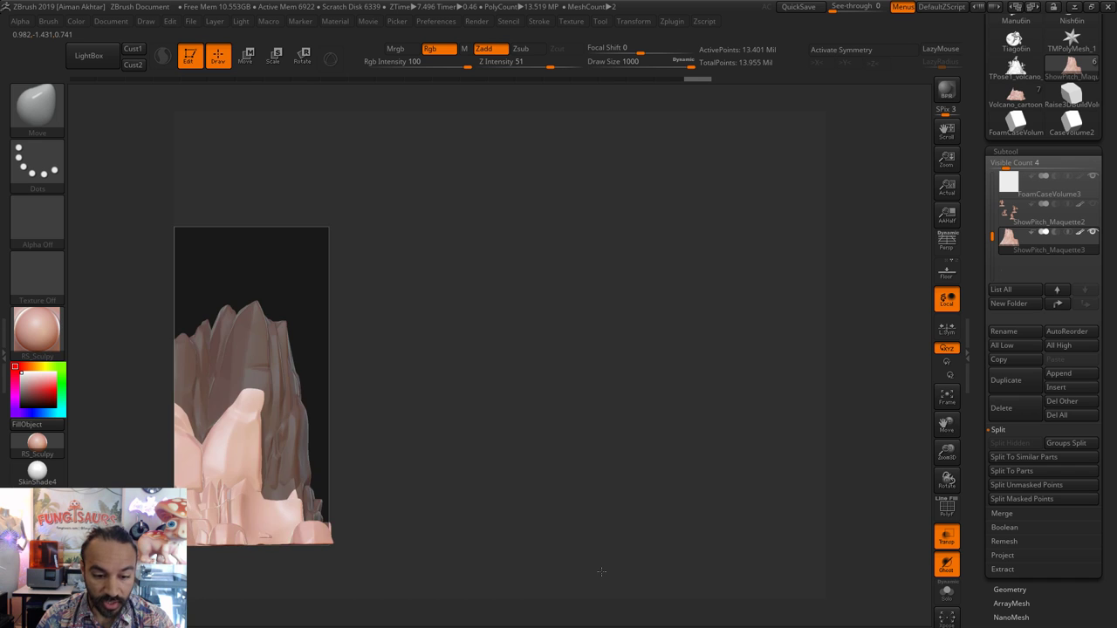
alt+drag(840, 456, 758, 372)
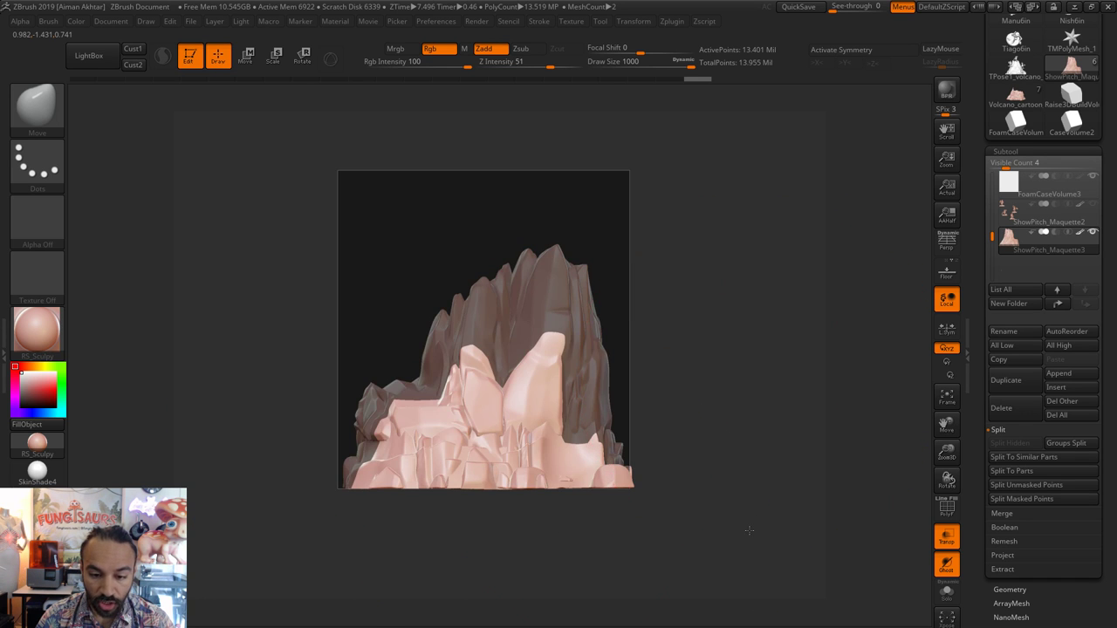
drag(747, 530, 678, 536)
key(s)
drag(477, 465, 481, 427)
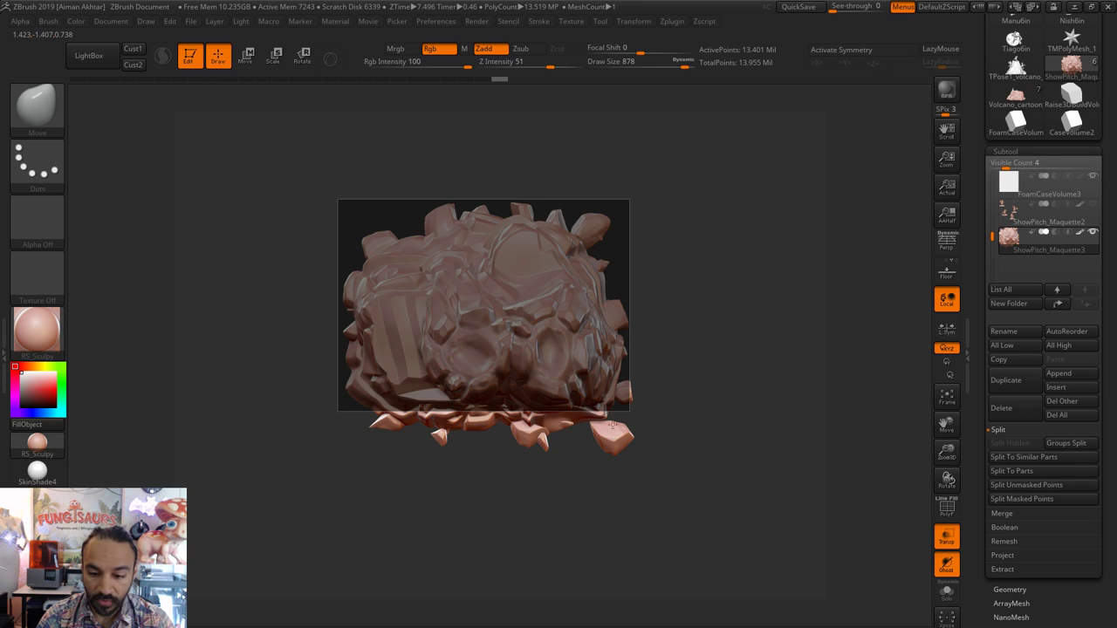
drag(612, 418, 612, 419)
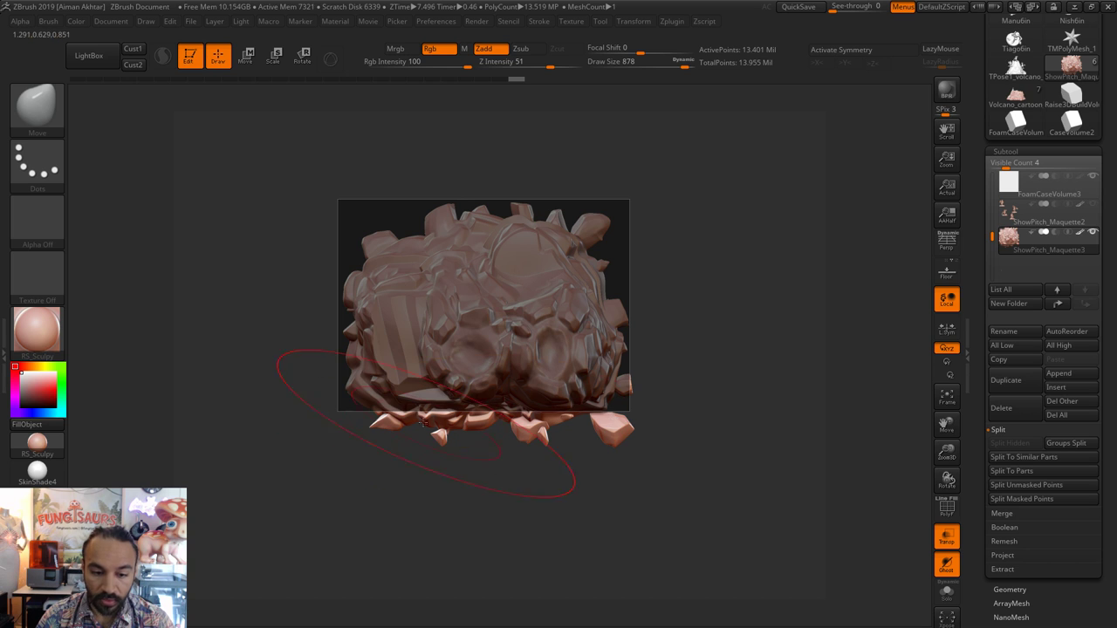
key(s)
drag(406, 423, 396, 402)
drag(597, 562, 596, 448)
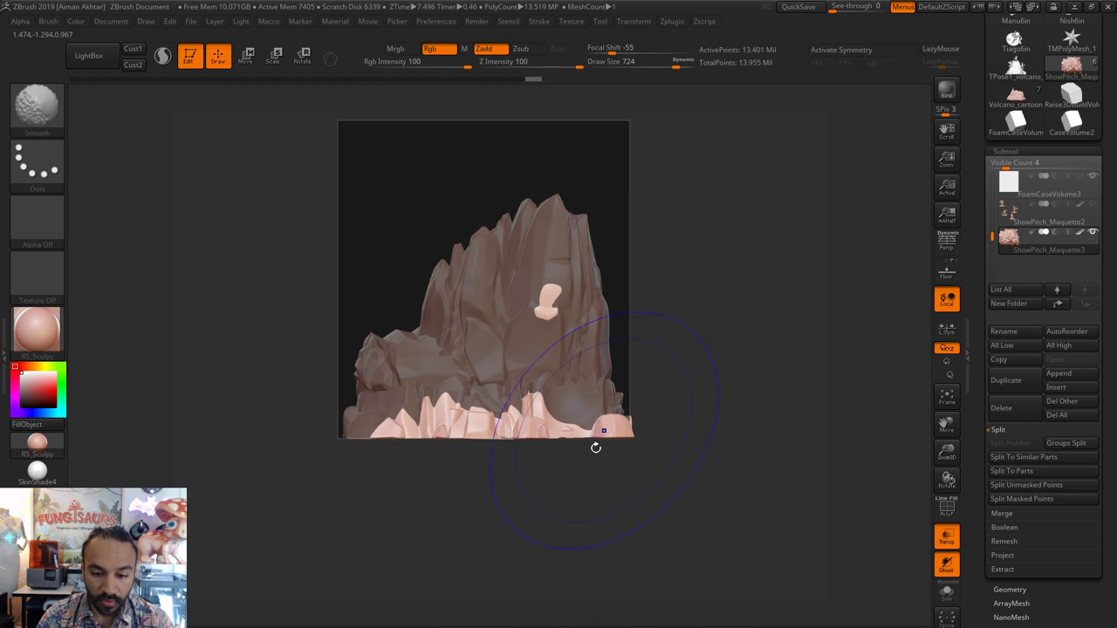
- Refine the volcano's rear slope and lower back edge in profile with the Move brush at draw sizes 576, 835 and 676
drag(528, 530, 620, 527)
mouse_move(508, 390)
mouse_down()
mouse_move(479, 422)
mouse_move(419, 421)
mouse_up()
key(s)
drag(395, 369, 385, 371)
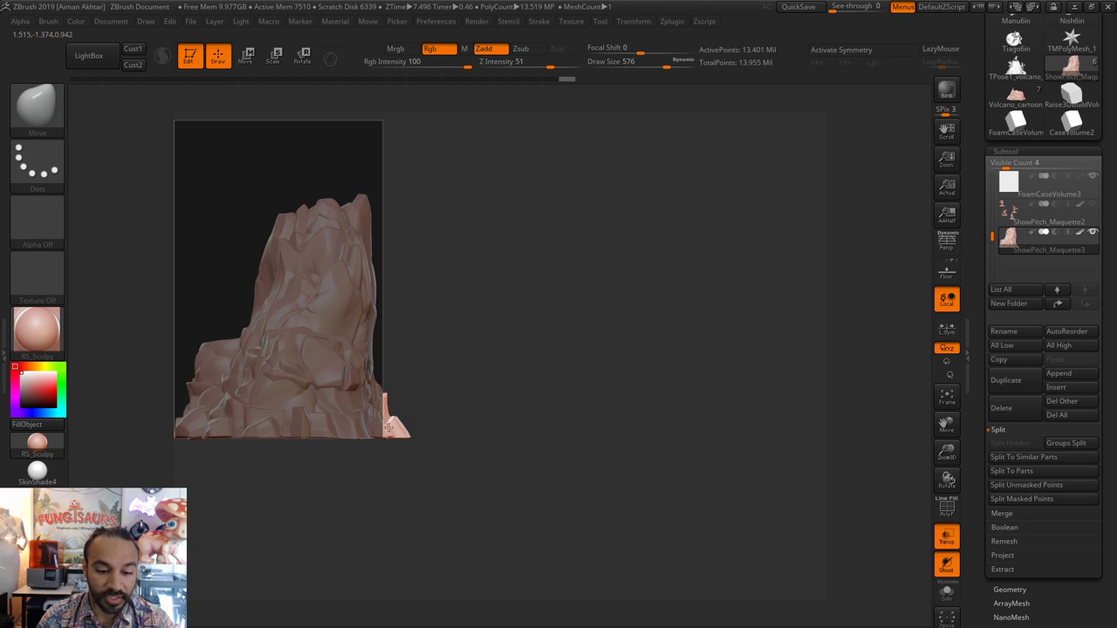
key(s)
drag(347, 421, 363, 421)
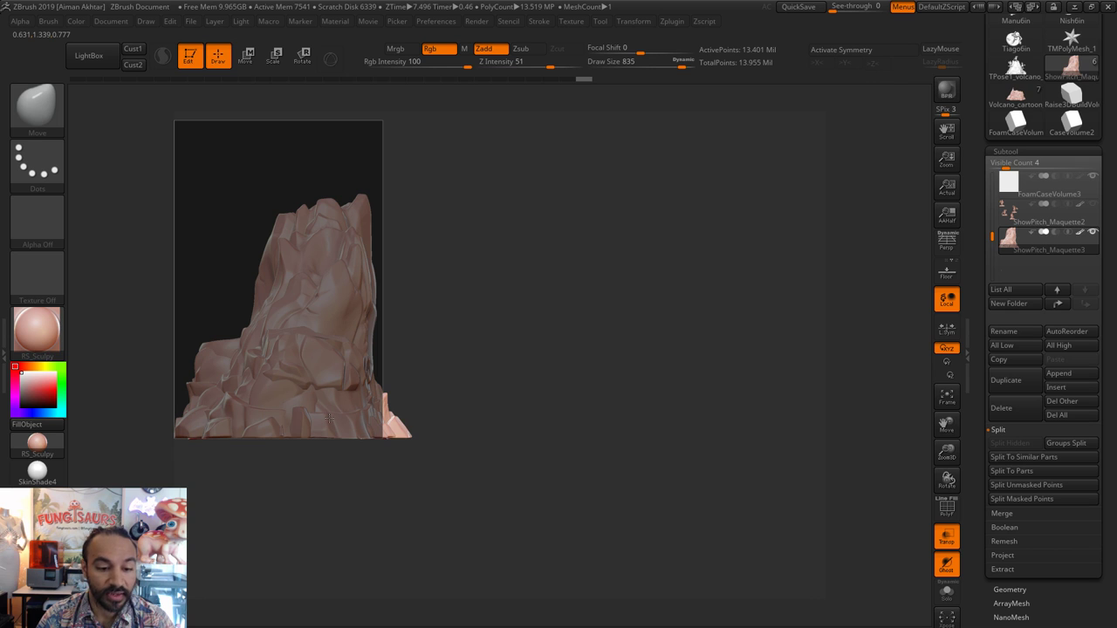
key(s)
drag(323, 294, 312, 294)
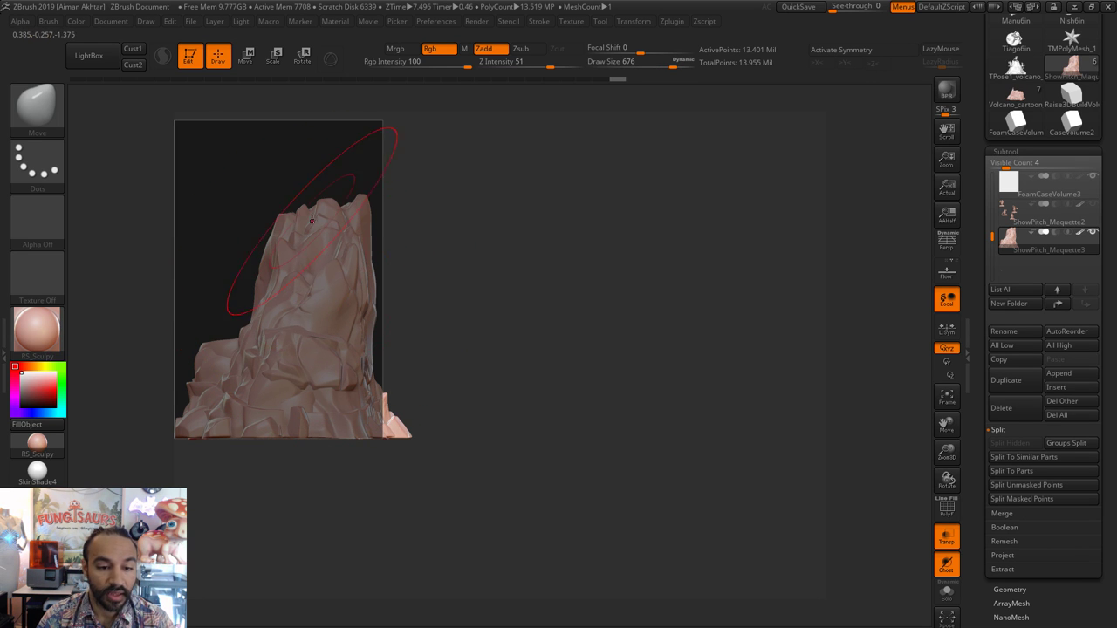
- Raise the volcano's highest summit peak inside the case volume with the Move brush at draw sizes 365, 311 and 358
key(bracketright)
key(bracketright)
drag(477, 350, 273, 243)
key(s)
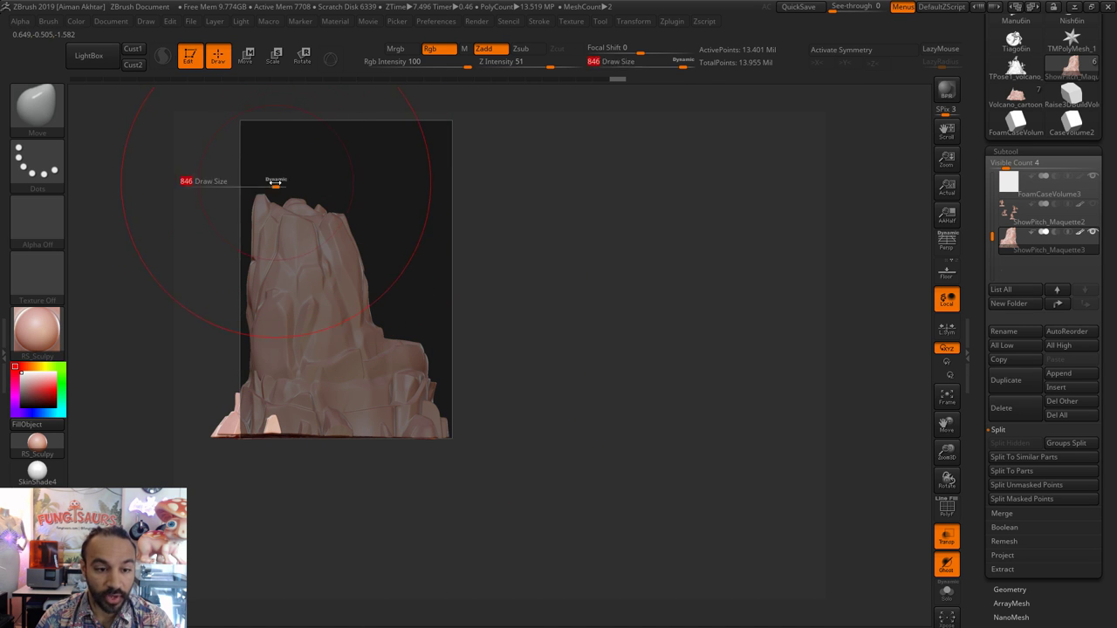
drag(274, 183, 219, 184)
drag(541, 284, 248, 207)
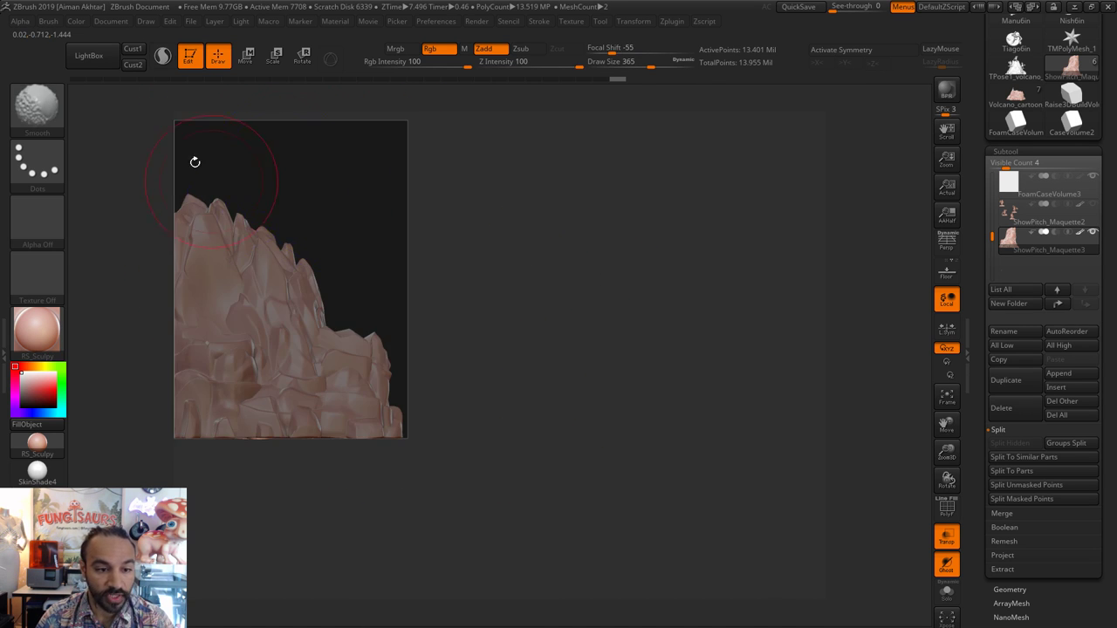
alt+drag(471, 248, 752, 304)
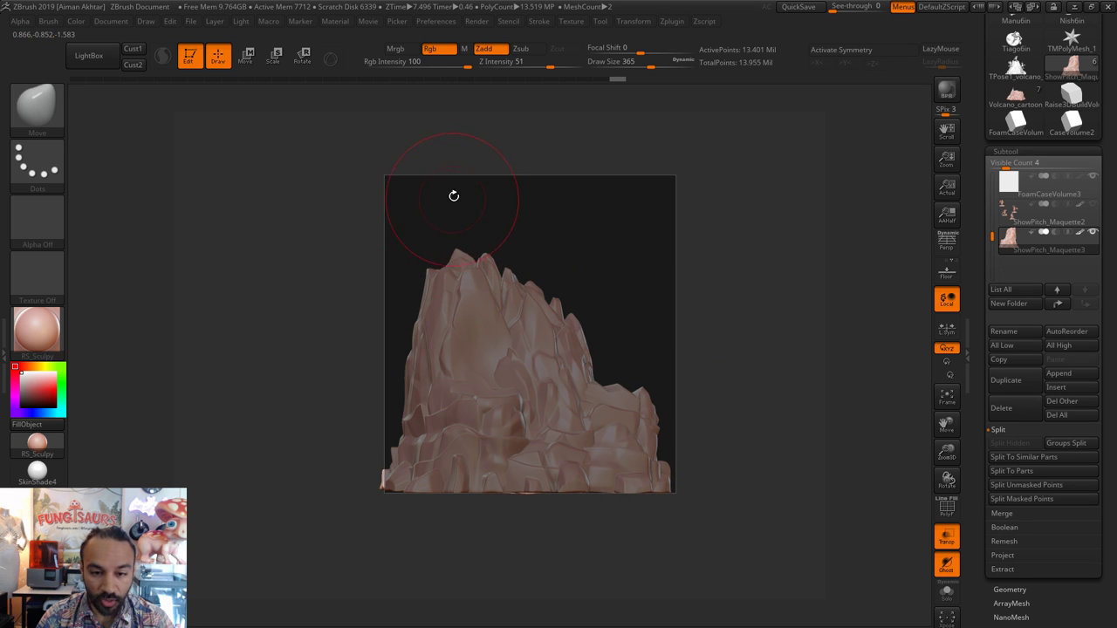
key(s)
drag(428, 266, 423, 259)
drag(288, 289, 382, 253)
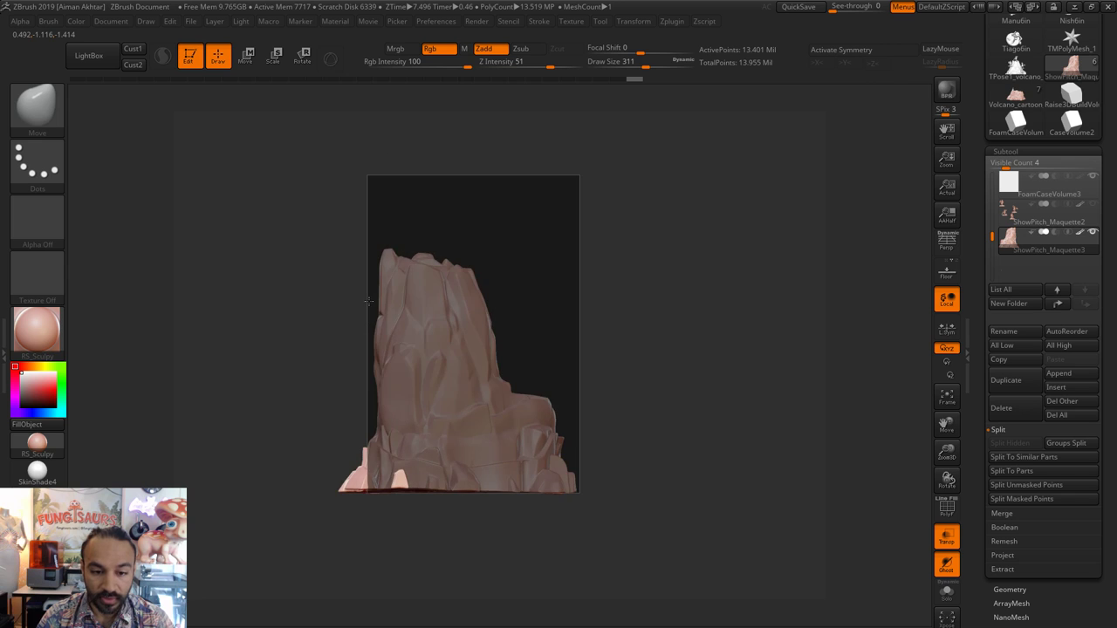
key(bracketright)
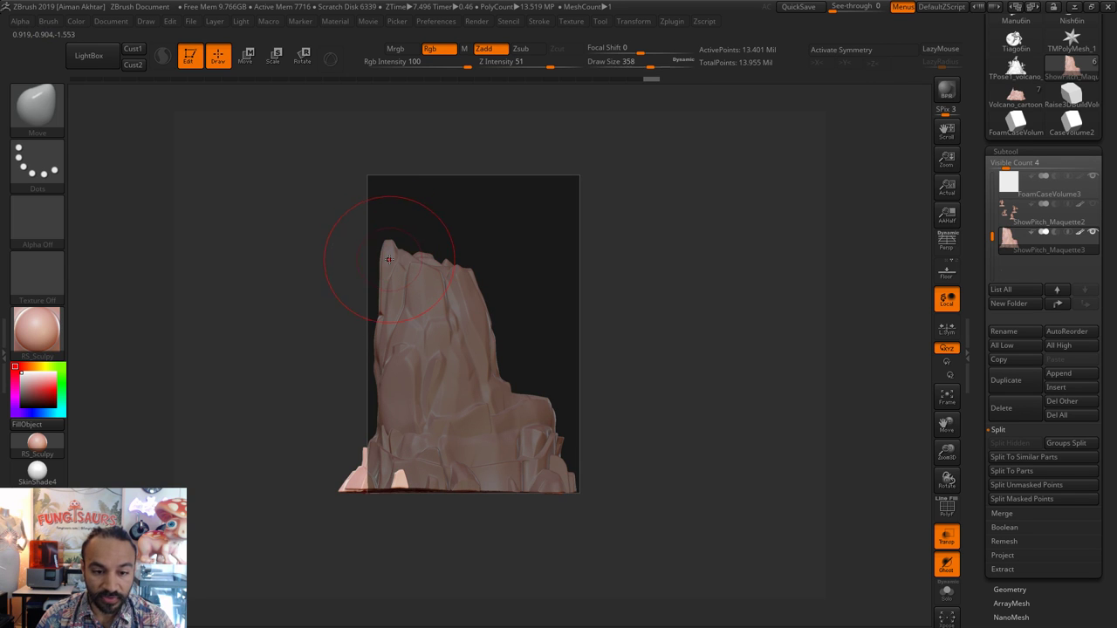
drag(714, 300, 366, 266)
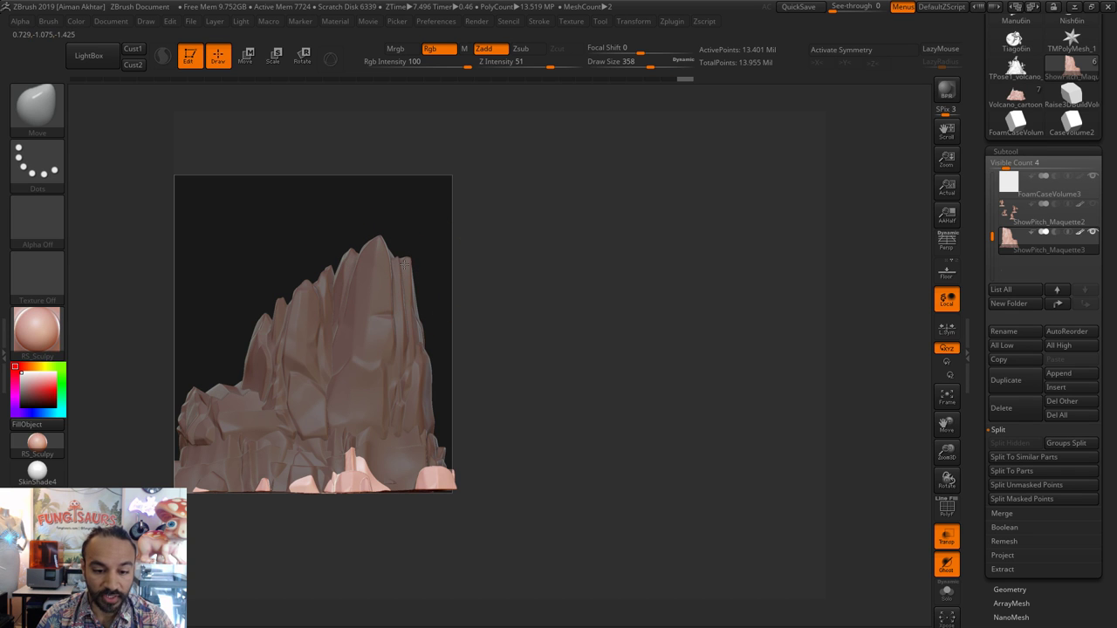
- Tuck the rocks at the rear base corner and middle toward the case wall at draw sizes 358 and 468
key(s)
drag(441, 442, 455, 442)
mouse_move(498, 474)
mouse_down()
mouse_move(543, 517)
mouse_move(534, 506)
mouse_move(555, 600)
mouse_up()
key(s)
mouse_move(337, 462)
mouse_down()
mouse_move(320, 462)
mouse_move(356, 483)
mouse_move(358, 467)
mouse_move(351, 473)
mouse_up()
key(s)
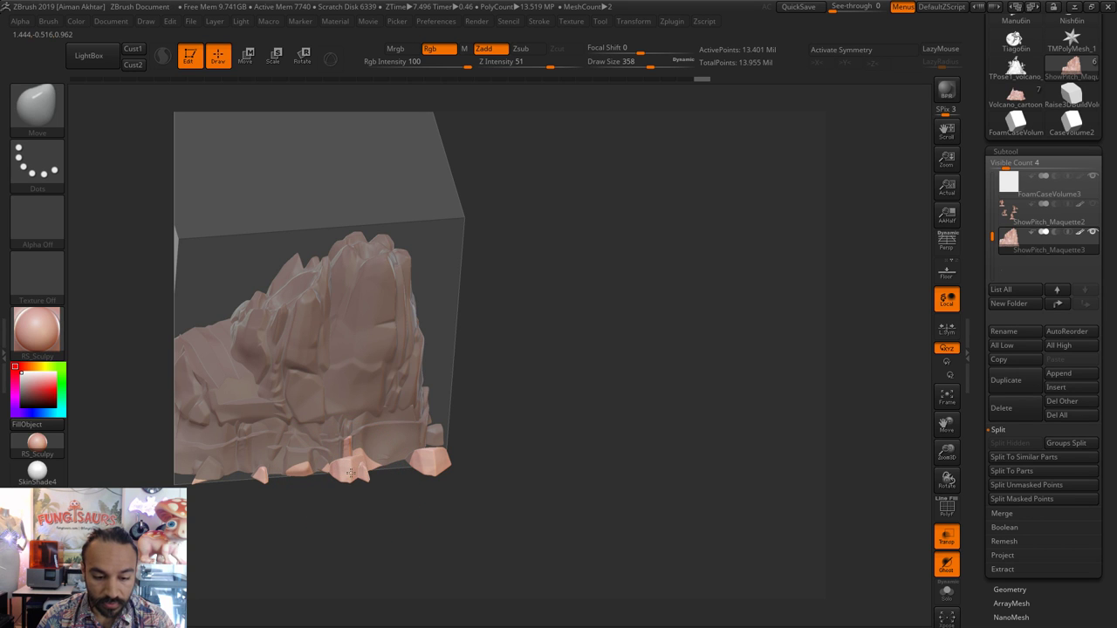
mouse_move(694, 523)
mouse_down()
mouse_move(550, 452)
mouse_move(556, 440)
mouse_move(588, 447)
mouse_move(638, 460)
mouse_move(541, 486)
mouse_up()
key(s)
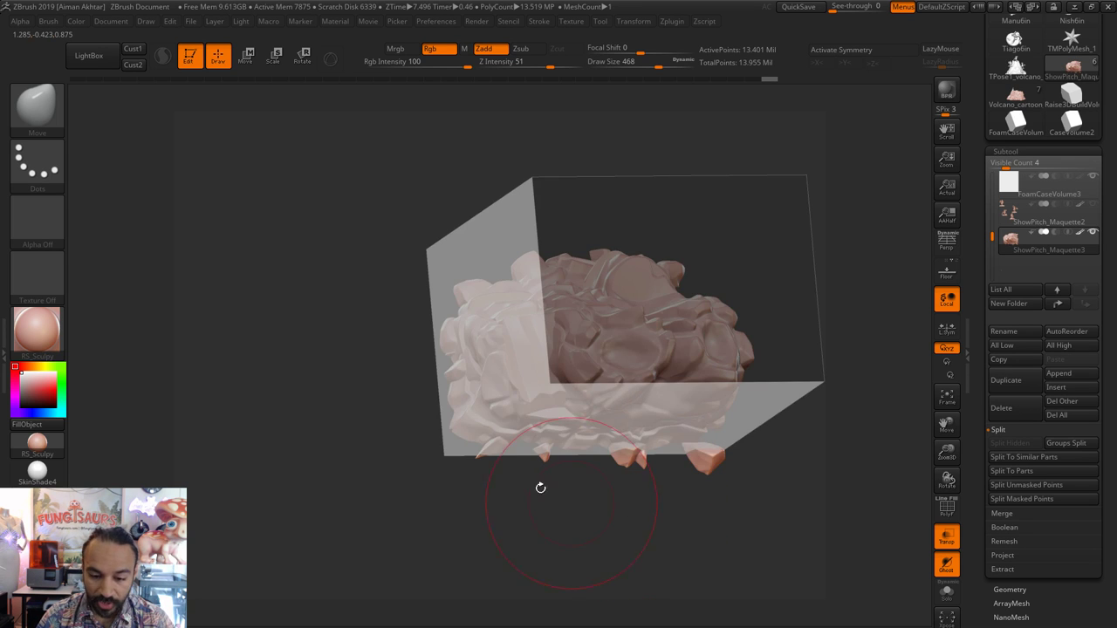
- Pull the remaining rock tips along the rear base edge into the case volume at draw sizes 331, 468 and 593
key(s)
drag(481, 462, 542, 454)
key(s)
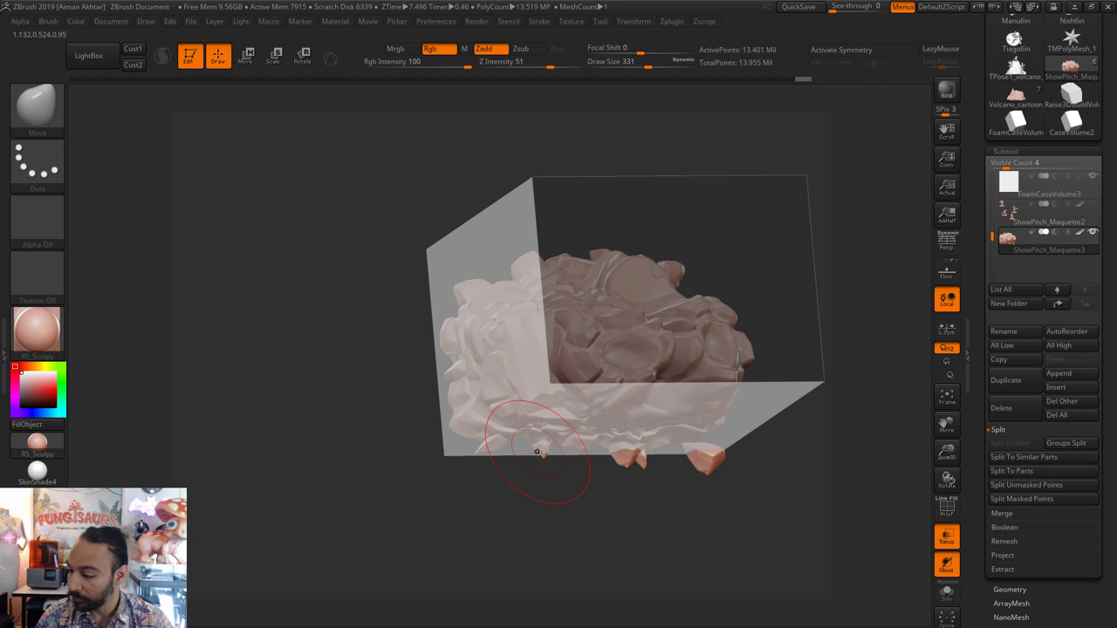
mouse_move(670, 469)
mouse_down()
mouse_move(638, 462)
mouse_move(635, 445)
mouse_up()
key(s)
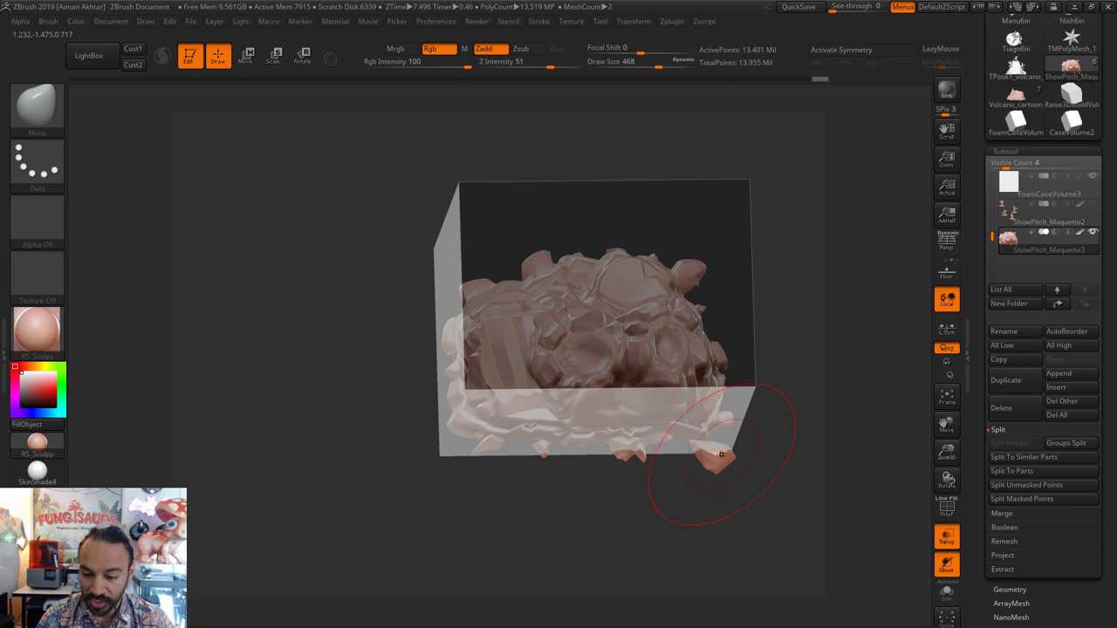
key(s)
drag(717, 458, 709, 441)
drag(672, 514, 648, 492)
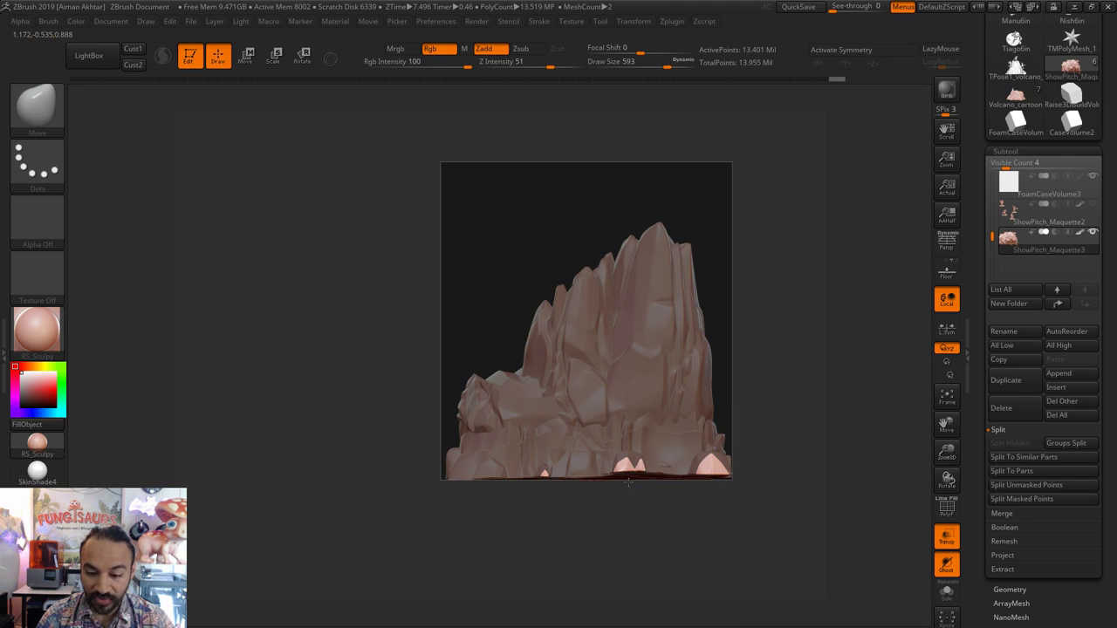
- Level the volcano's rear bottom edge against the case floor with the Move brush at draw sizes 453, 542, 611, 358 and 299
key([)
key([)
drag(624, 470, 626, 472)
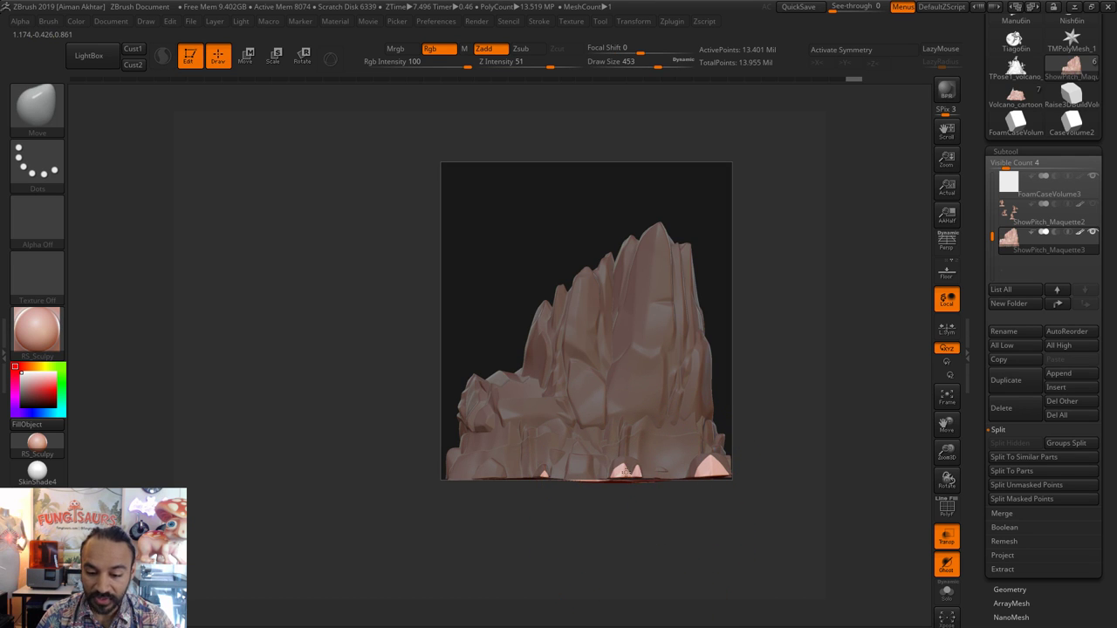
key(bracketright)
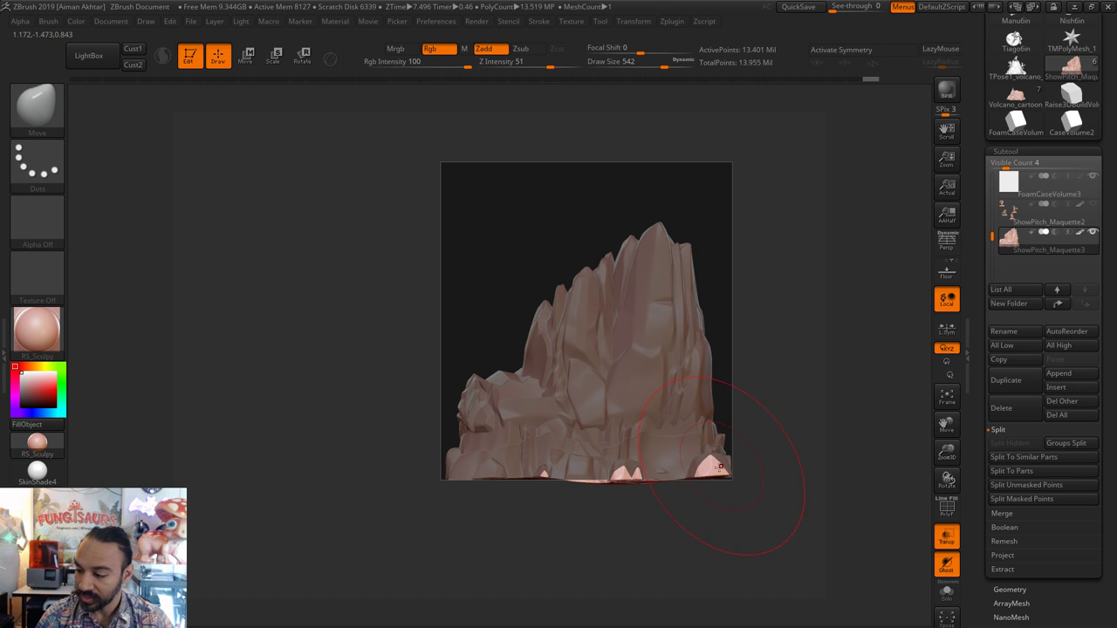
key(bracketright)
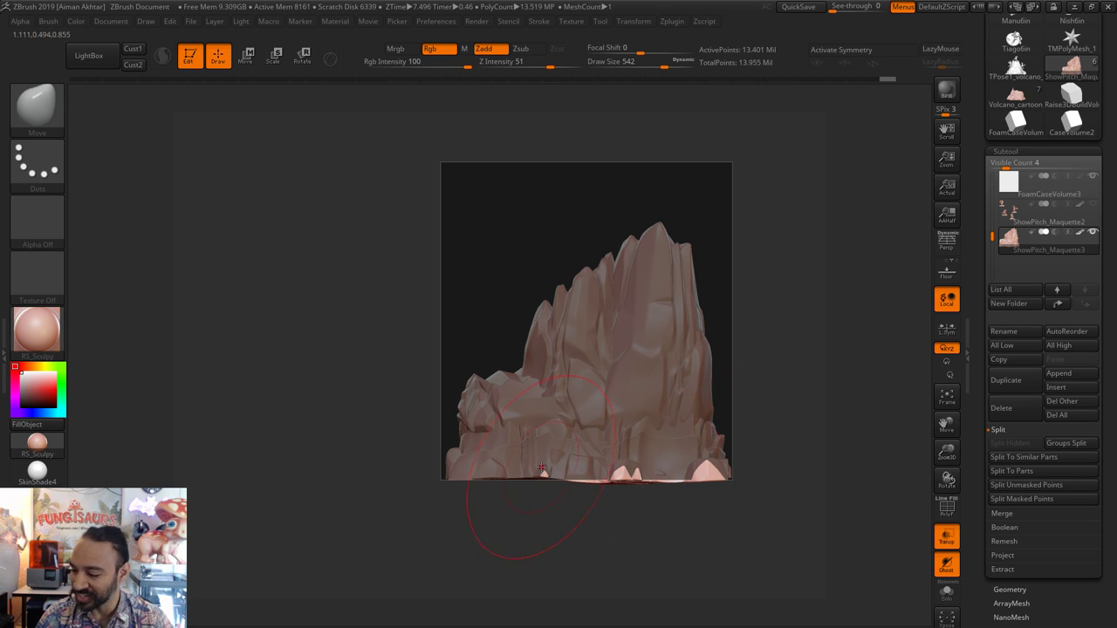
key(bracketright)
key(bracketright)
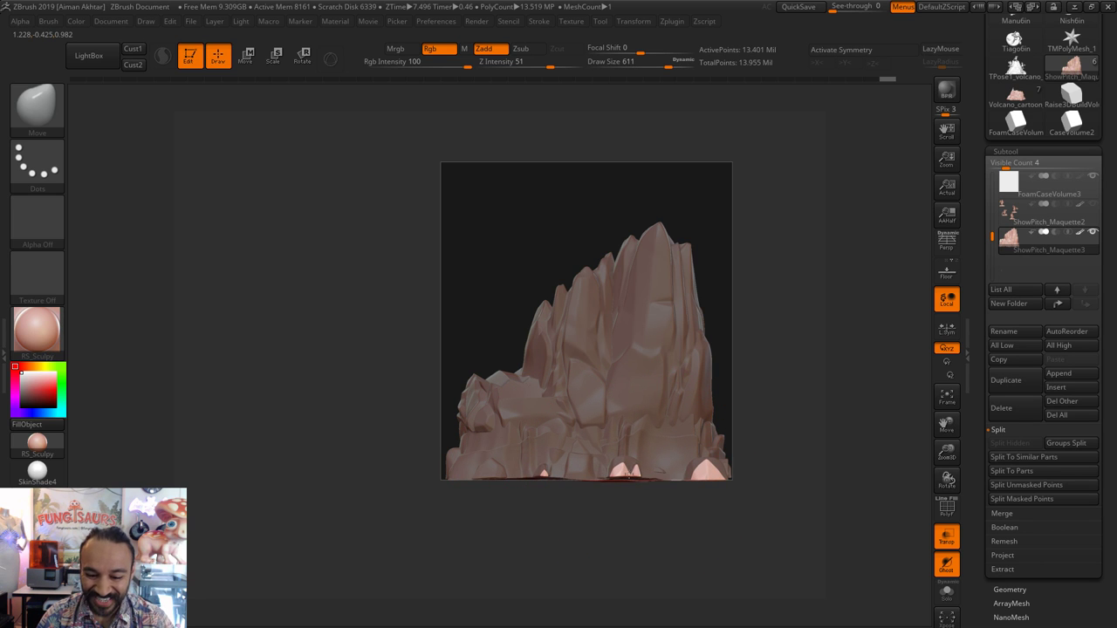
key(bracketleft)
key(bracketleft)
key(bracketleft)
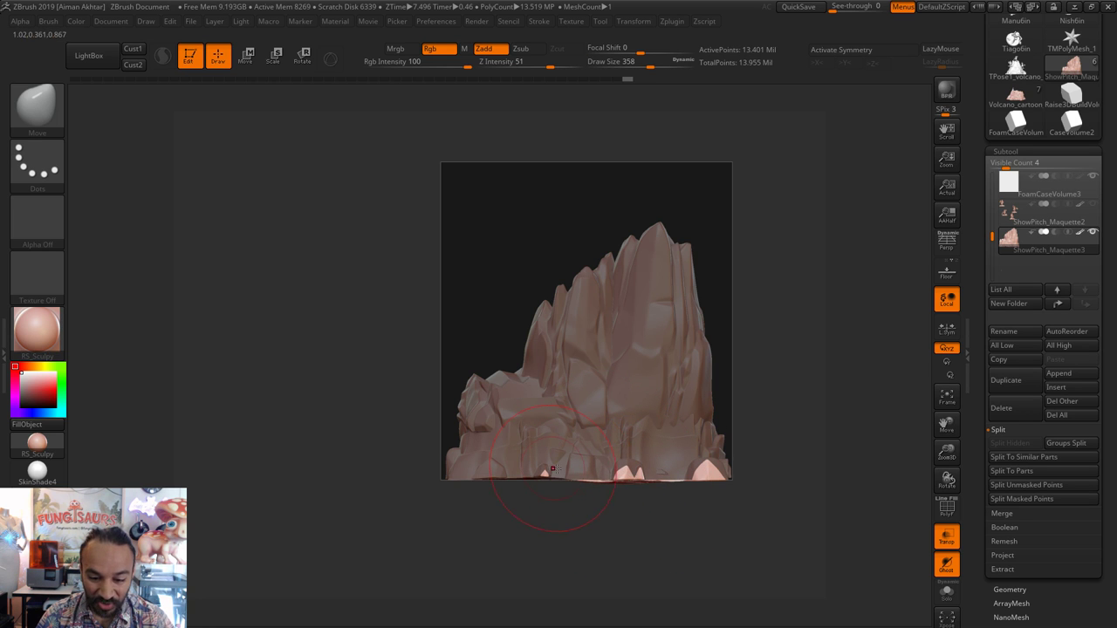
key(bracketleft)
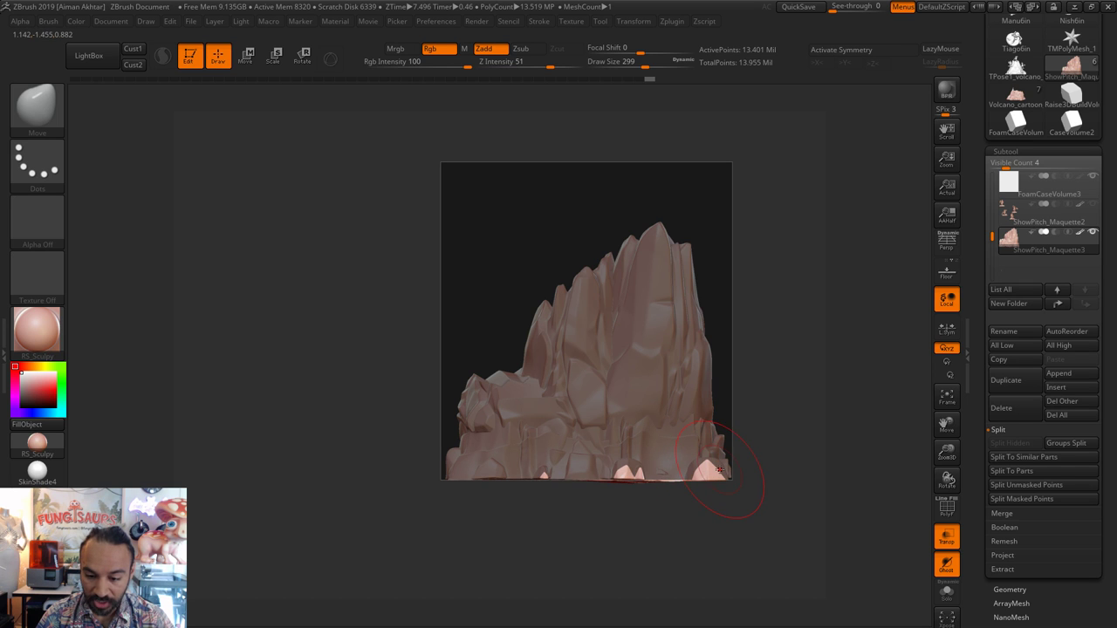
- Work the rocks protruding beyond the case wall at the rear base corner and middle, using the Move brush at draw sizes 476 and 331
mouse_move(730, 472)
mouse_down()
mouse_move(721, 375)
mouse_move(722, 495)
mouse_move(702, 506)
mouse_up()
key(s)
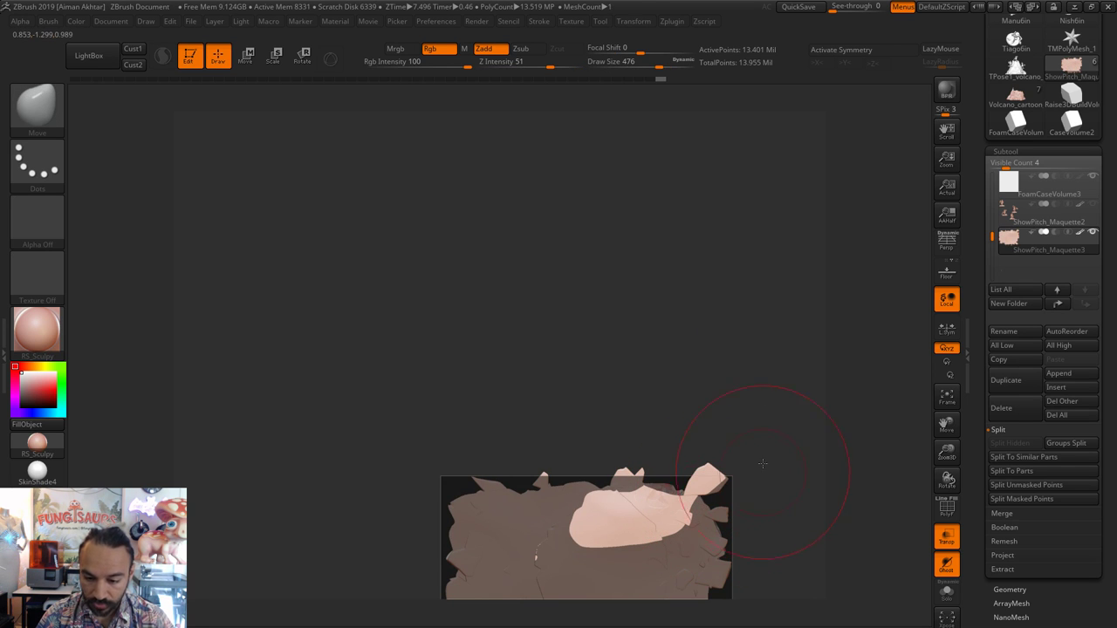
mouse_move(785, 448)
mouse_down()
mouse_move(718, 411)
mouse_move(720, 523)
mouse_move(693, 511)
mouse_up()
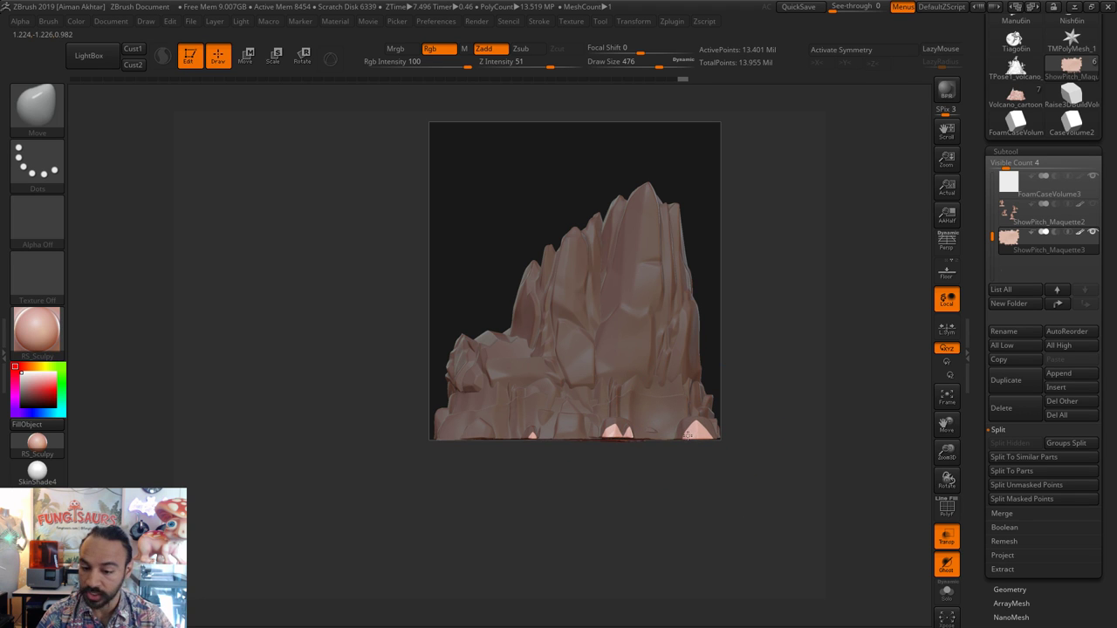
key(bracketleft)
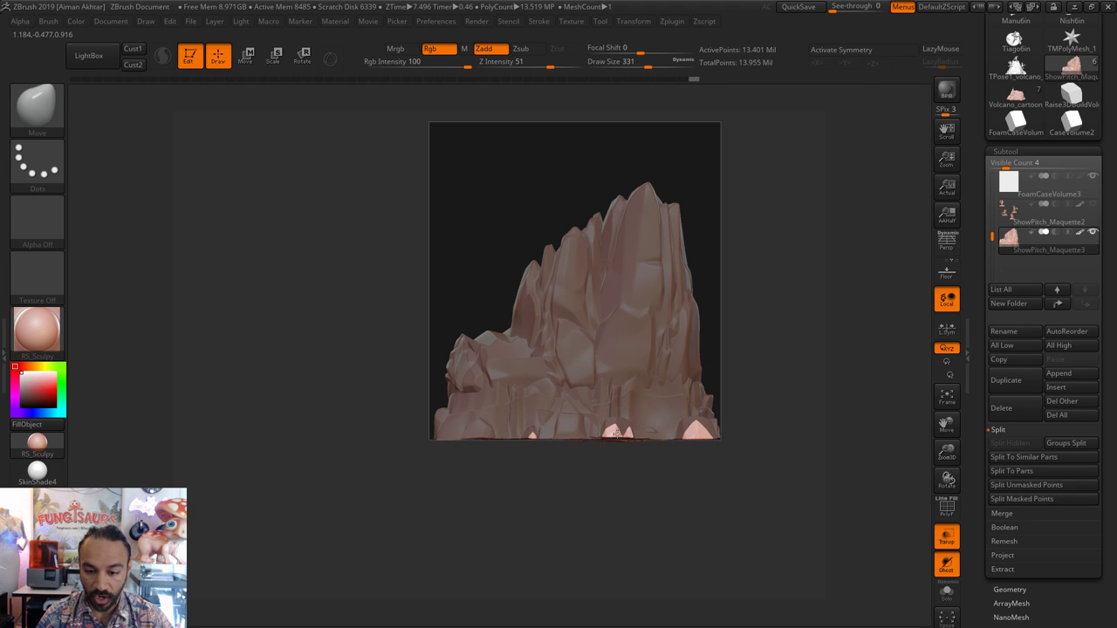
- Adjust the volcano's rear profile and the rocks on its upper narrow side with the Move brush at draw sizes 542, 484 and 280
mouse_move(637, 486)
mouse_down()
mouse_move(706, 494)
mouse_move(718, 482)
mouse_up()
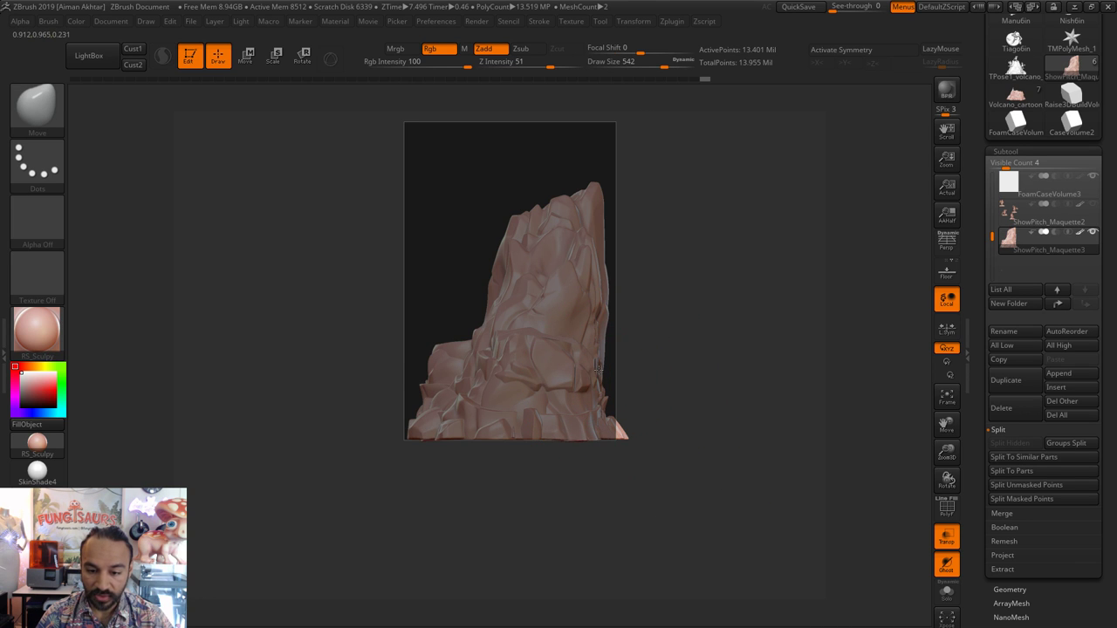
drag(598, 361, 600, 360)
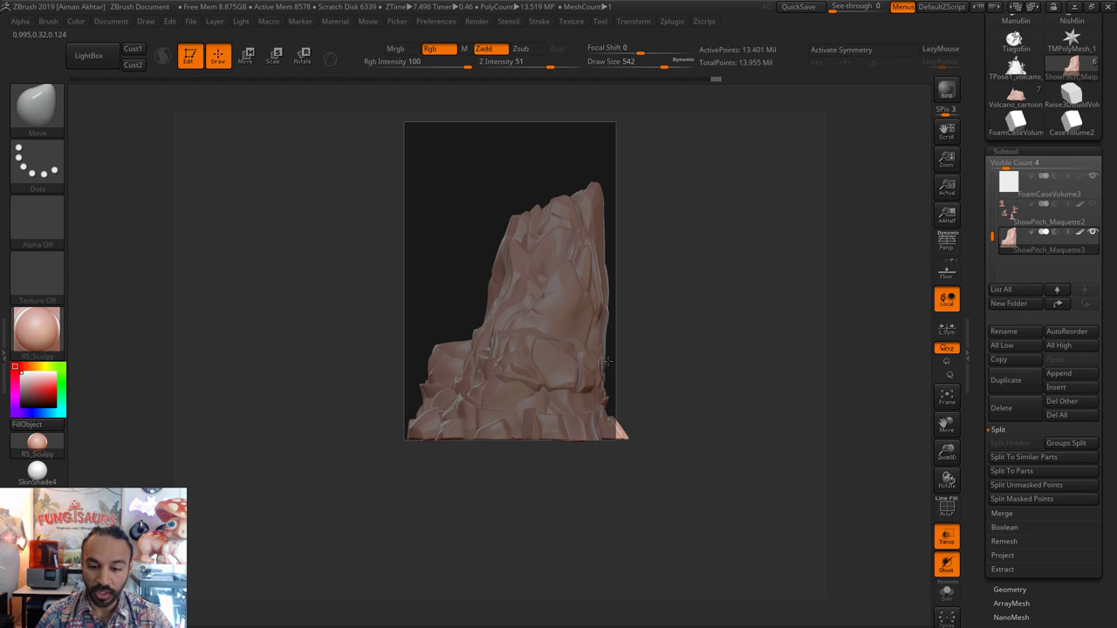
key(s)
drag(589, 300, 584, 300)
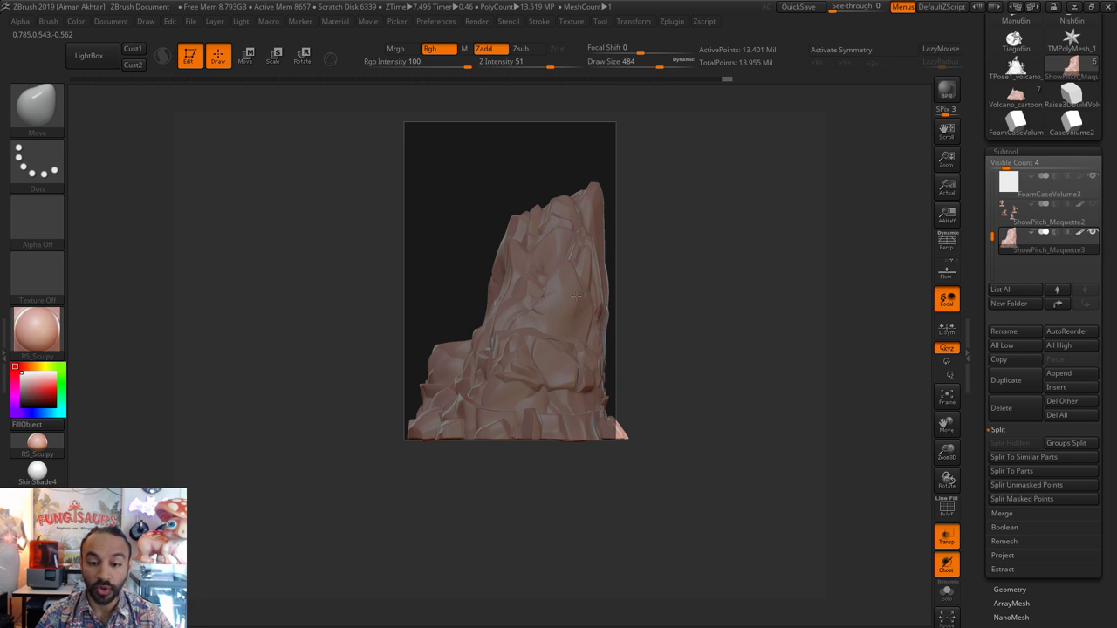
key(s)
drag(518, 287, 485, 278)
key(s)
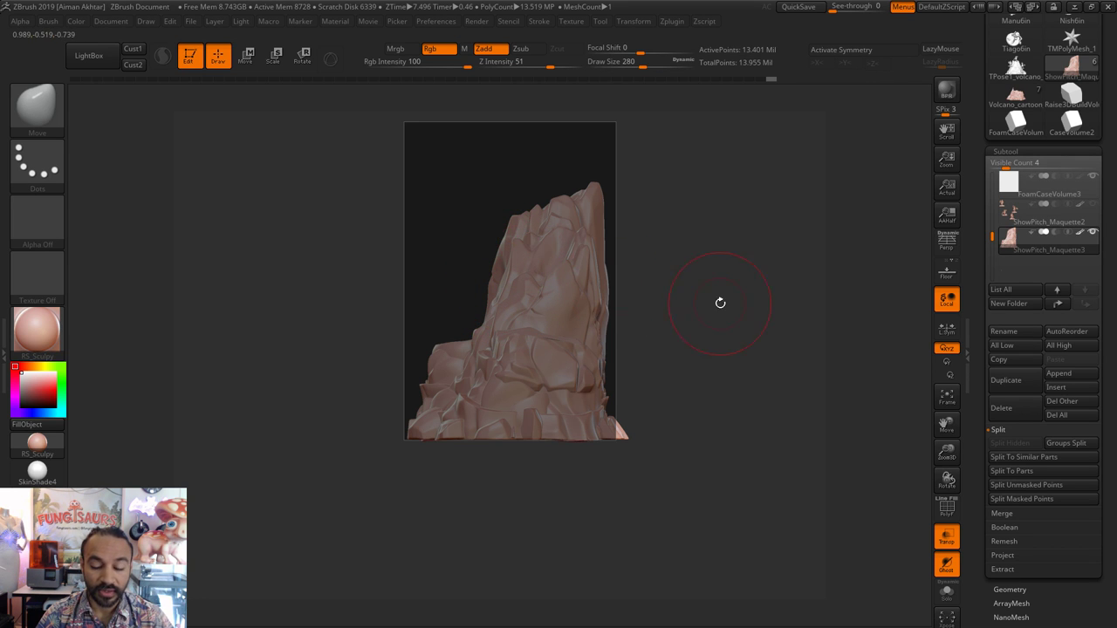
- Refine the rock forms on the volcano's lower front face and front base with the Move brush at draw sizes 492 and 167
drag(720, 303, 798, 302)
key(s)
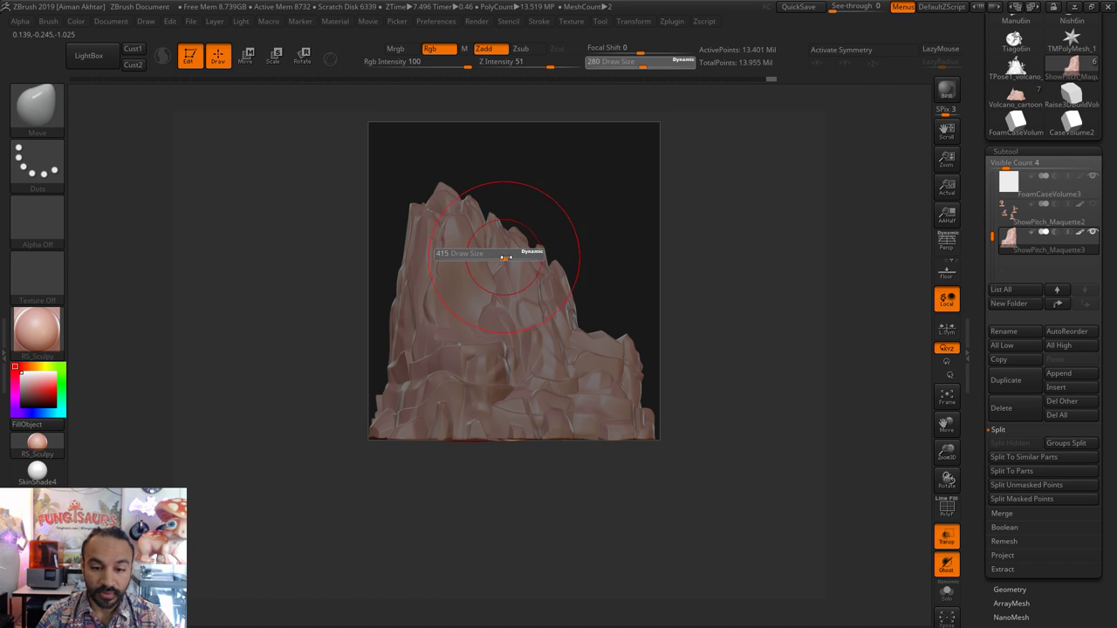
drag(504, 257, 511, 258)
key(s)
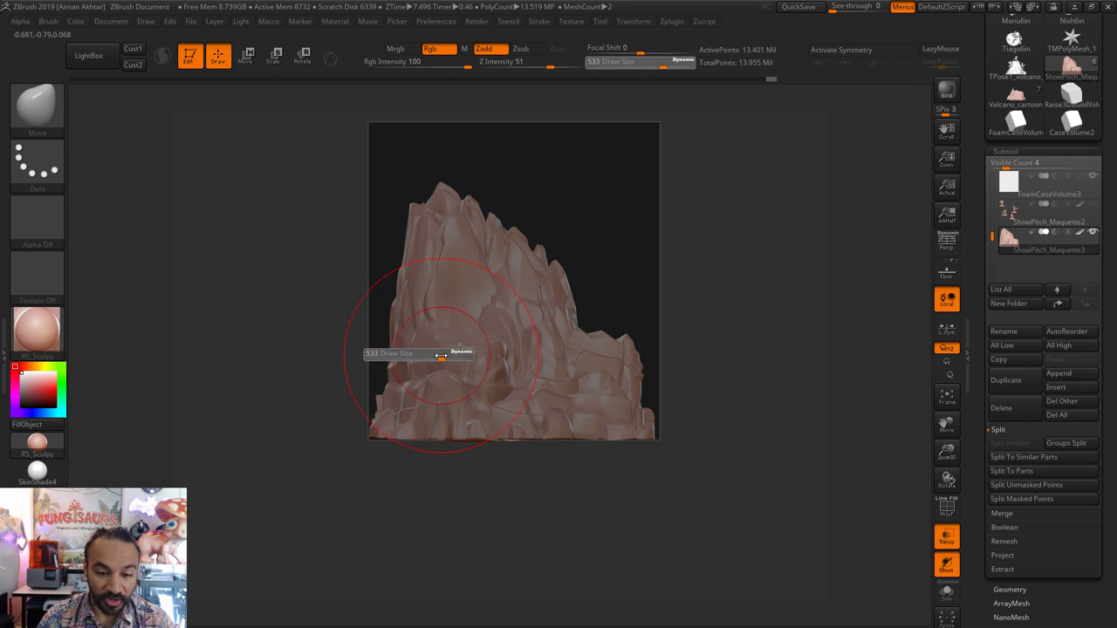
drag(440, 355, 430, 361)
click(428, 349)
key(s)
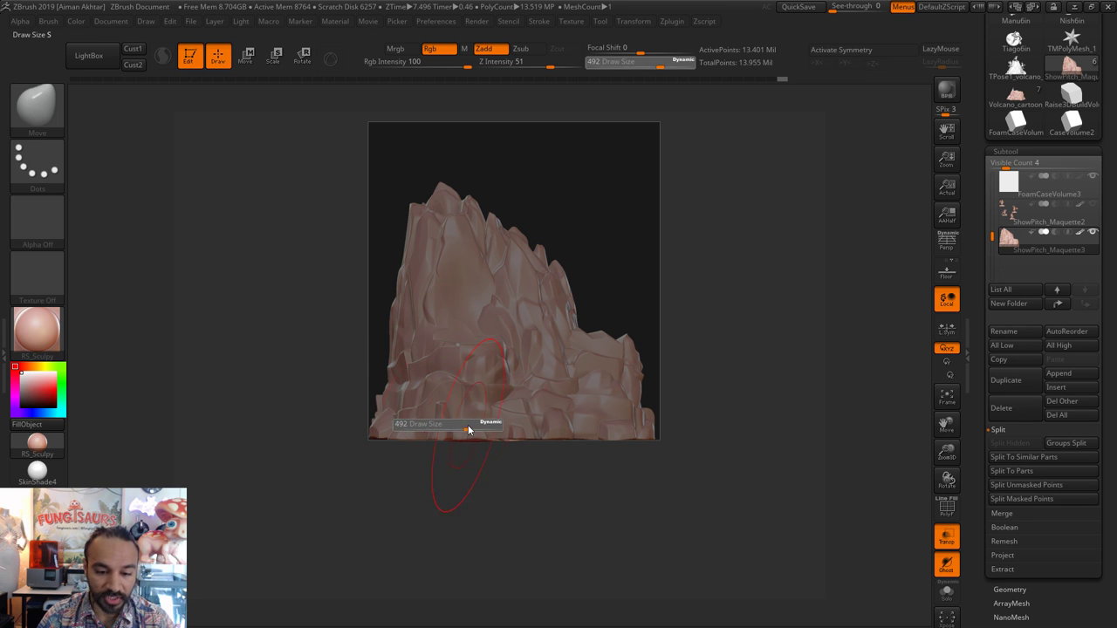
click(438, 427)
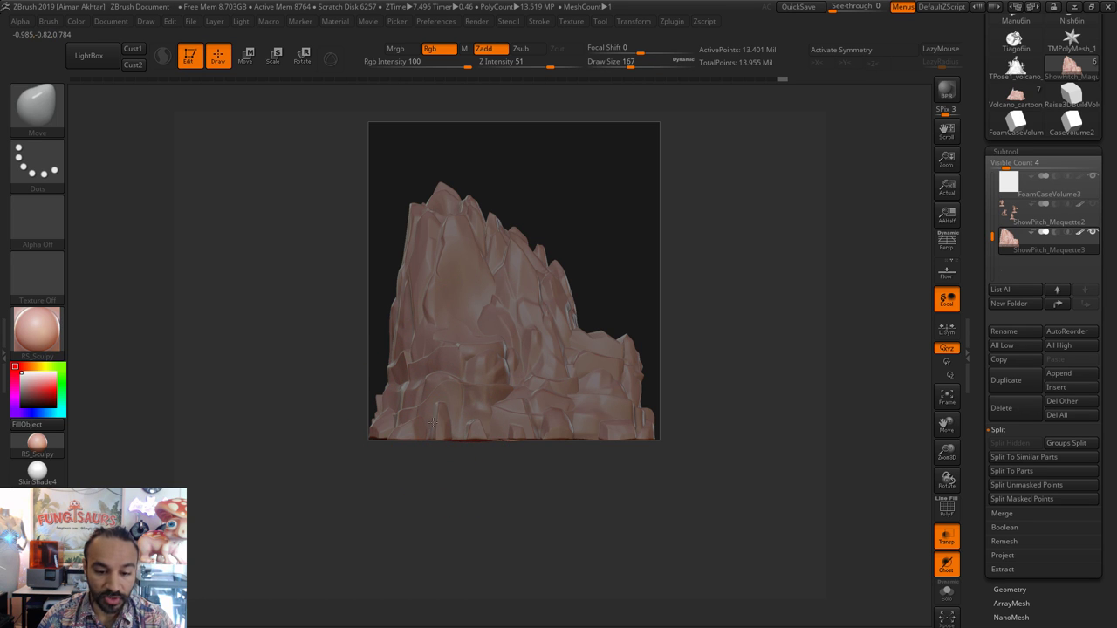
key(s)
- Raise and reshape the crest of the lower side shoulder with the Move brush at draw sizes 576, 676 and 437
mouse_move(544, 377)
mouse_down()
mouse_move(636, 361)
mouse_move(687, 369)
mouse_up()
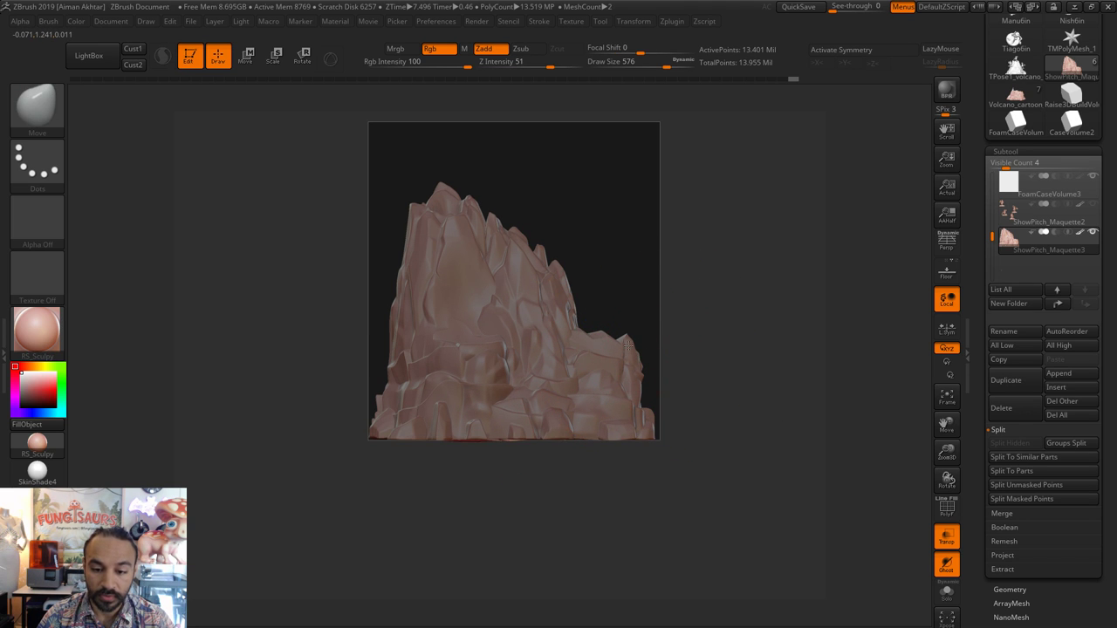
drag(622, 347, 625, 335)
key(s)
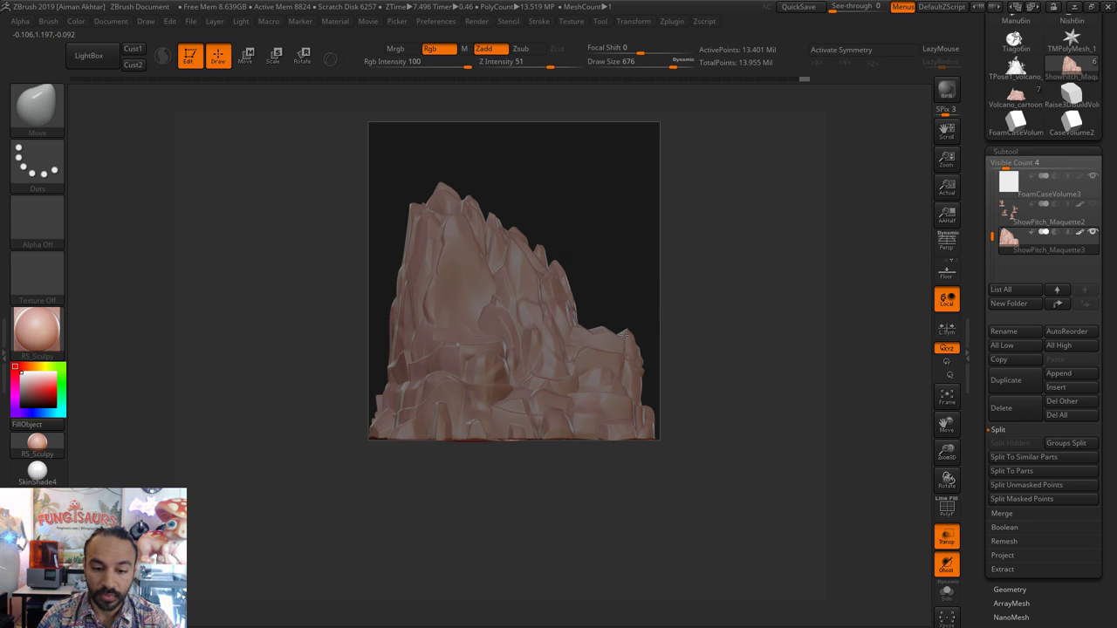
mouse_move(763, 417)
mouse_down()
mouse_move(773, 439)
mouse_move(788, 422)
mouse_move(762, 410)
mouse_up()
key(s)
drag(612, 335, 596, 332)
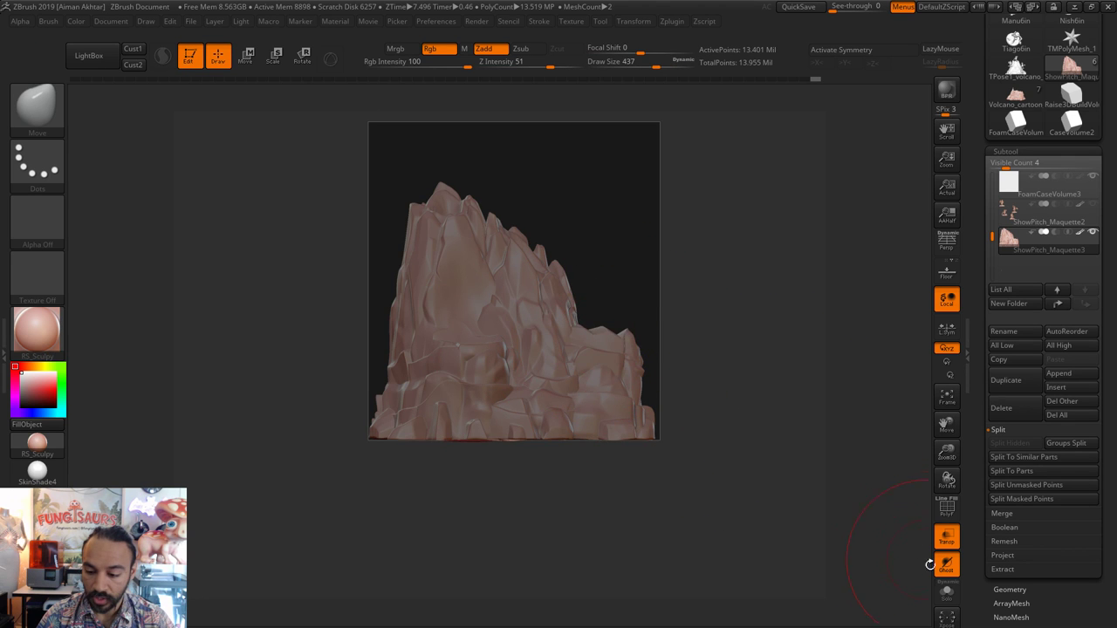
- Isolate the volcano rock in Solo mode and inspect its front, side and base shapes
click(946, 592)
drag(744, 527, 773, 474)
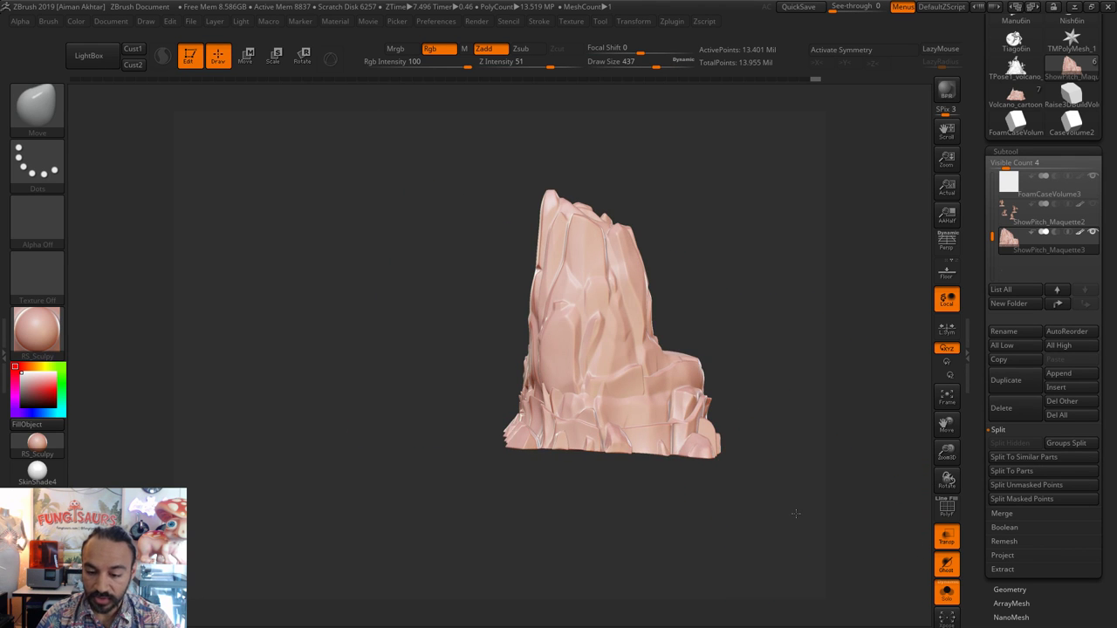
alt+drag(796, 514, 715, 561)
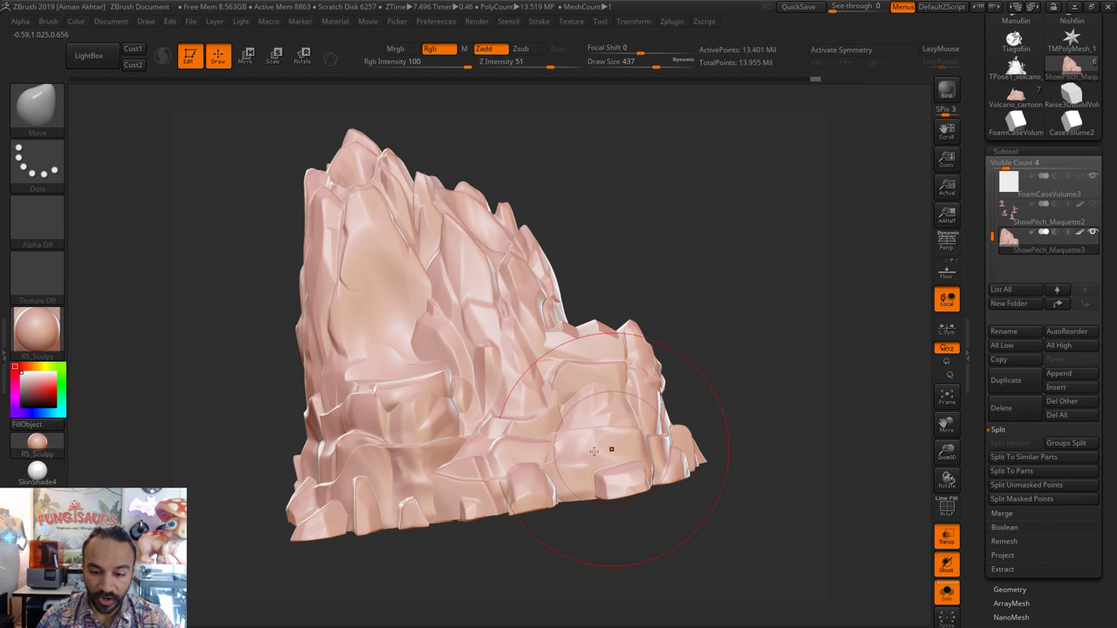
drag(720, 519, 718, 559)
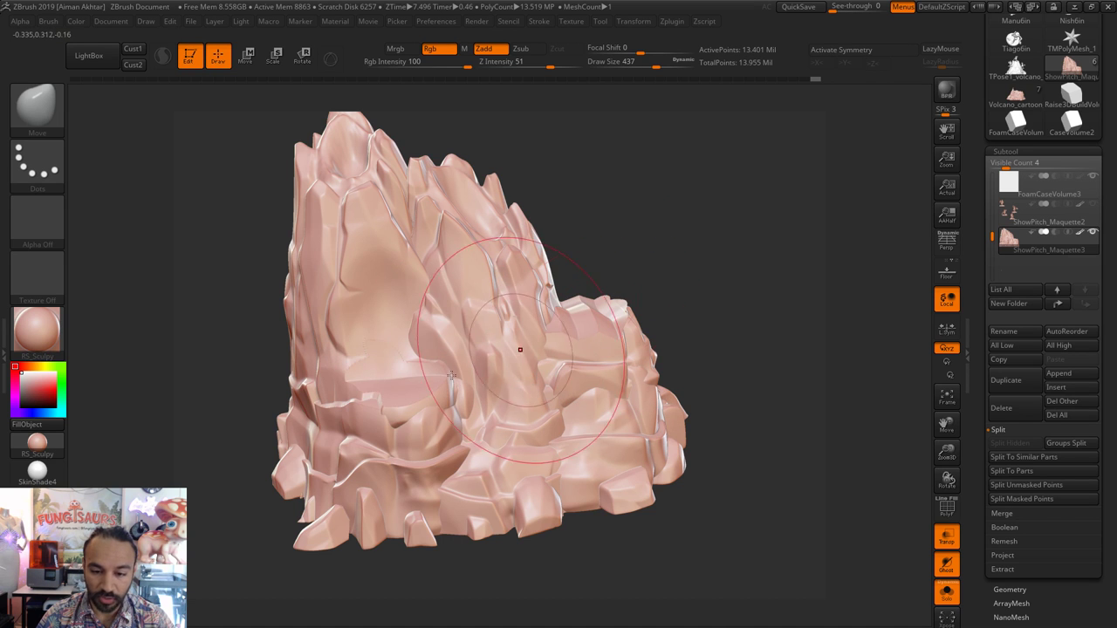
- Try to shift the ledge on the volcano's front face with the Move brush at draw size 695
mouse_move(668, 299)
mouse_down()
mouse_move(578, 340)
mouse_move(579, 318)
mouse_move(593, 320)
mouse_move(584, 274)
mouse_up()
key(s)
key(s)
drag(428, 344, 422, 350)
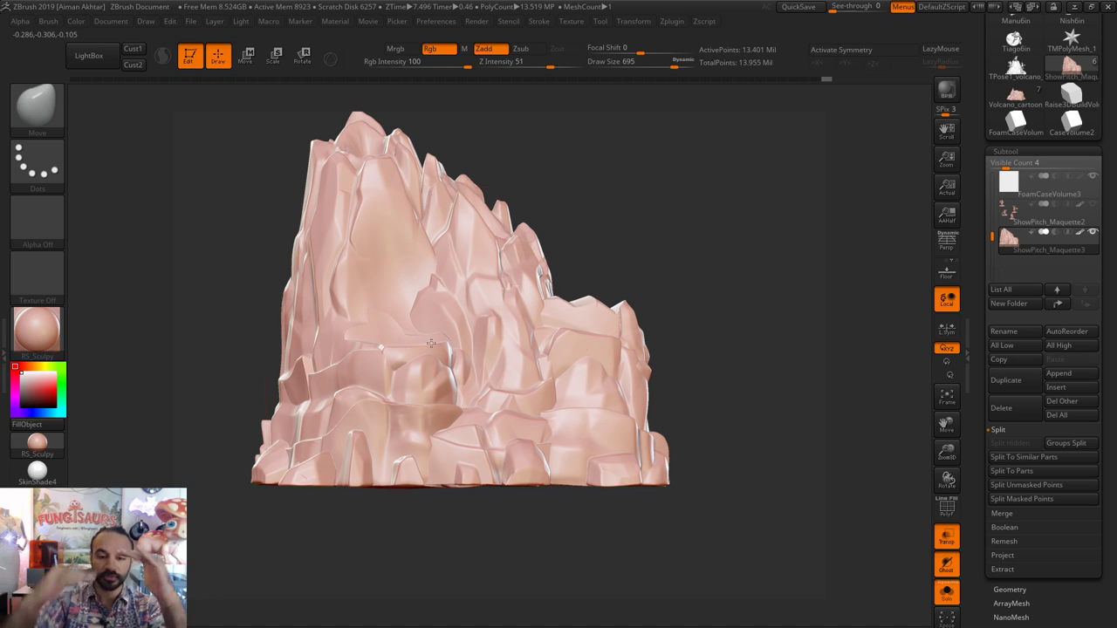
key(ctrl+z)
- Adjust the back of the lower shoulder with the Move brush at draw size 695 and check the silhouette from the side and front
mouse_move(652, 339)
mouse_down()
mouse_move(251, 314)
mouse_move(273, 287)
mouse_up()
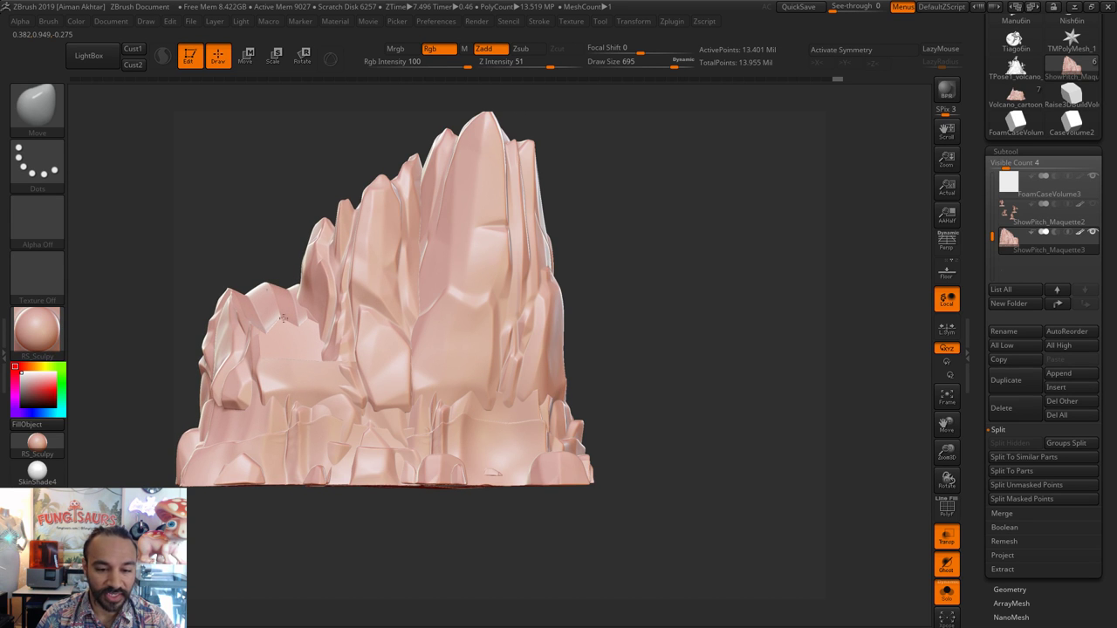
drag(413, 541, 549, 541)
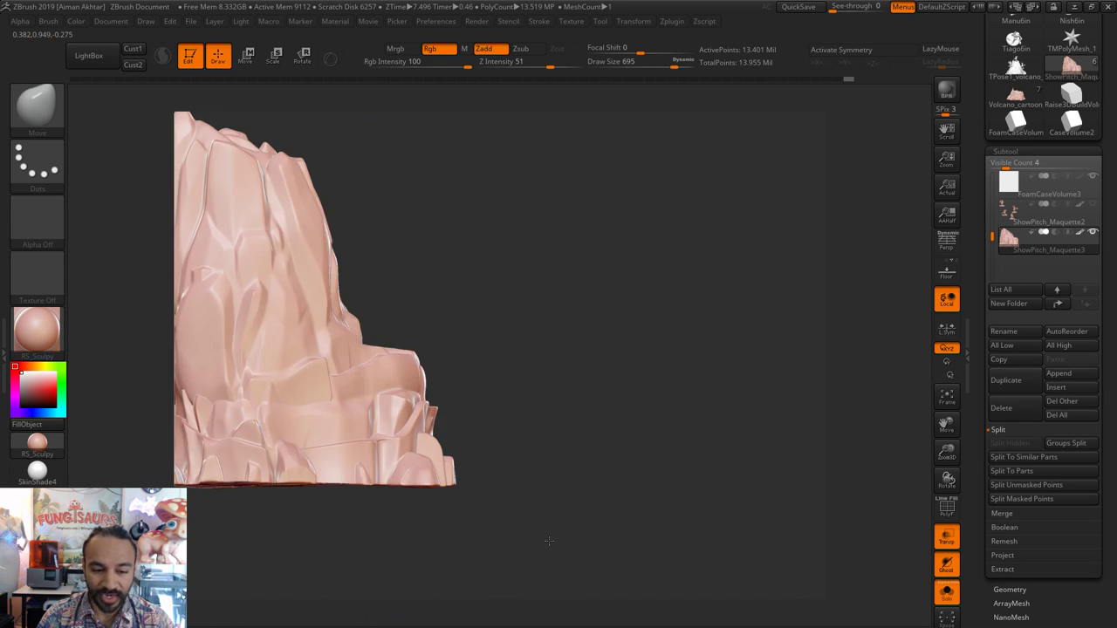
mouse_move(721, 413)
mouse_down()
mouse_move(720, 427)
mouse_move(672, 432)
mouse_up()
key(f)
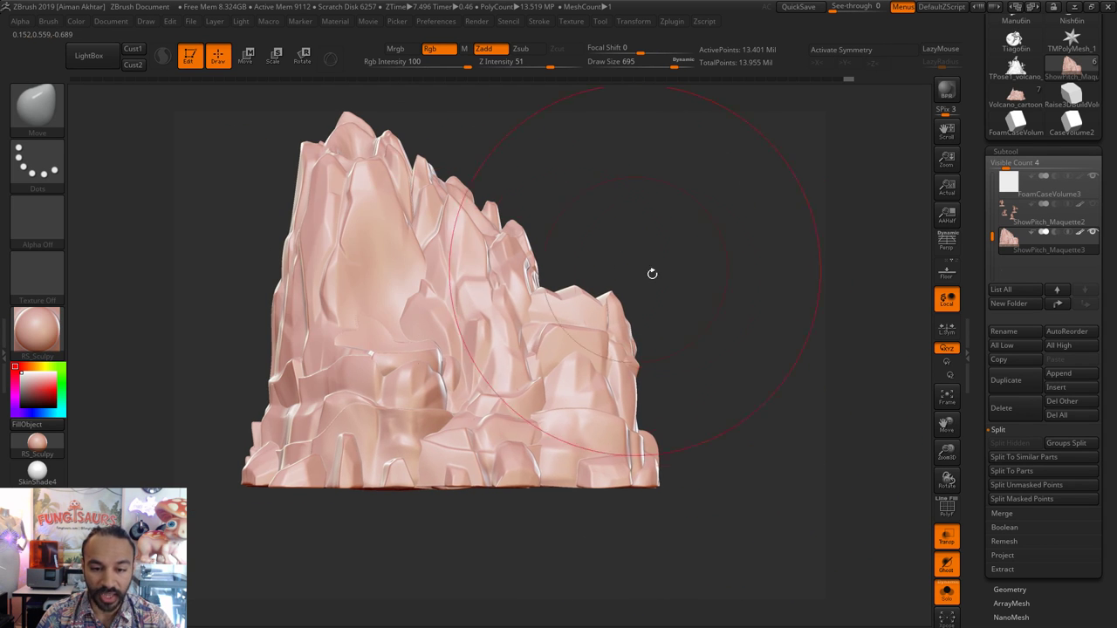
drag(639, 292, 462, 219)
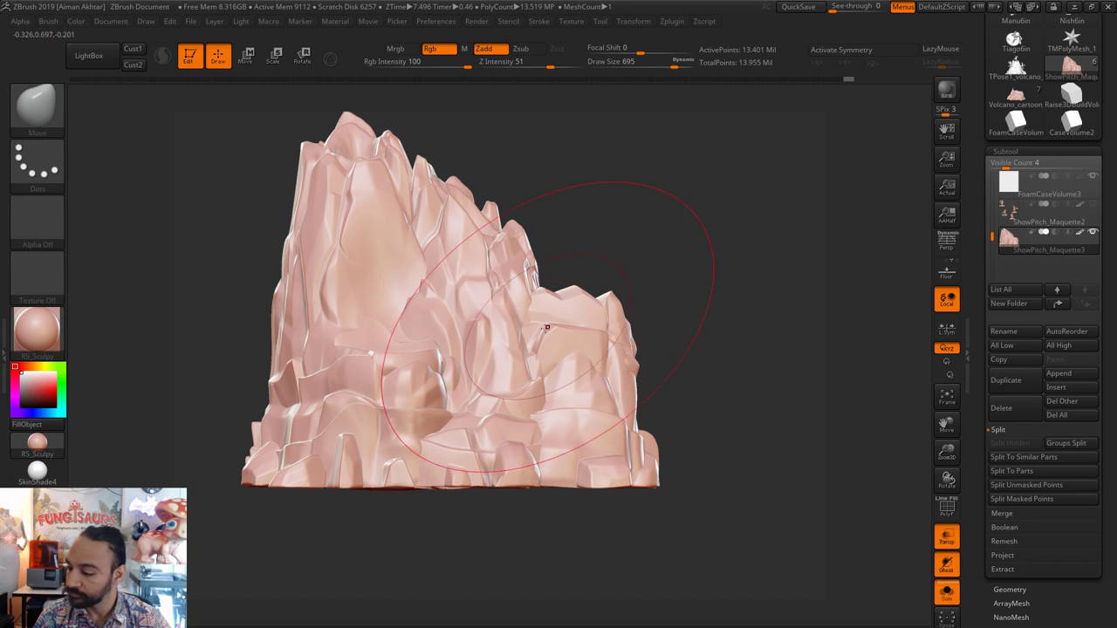
- Reshape the mid-height rocks on the volcano's narrow side with the Move brush at draw sizes 318 and 437
key(s)
drag(546, 328, 525, 331)
key(s)
drag(600, 303, 587, 305)
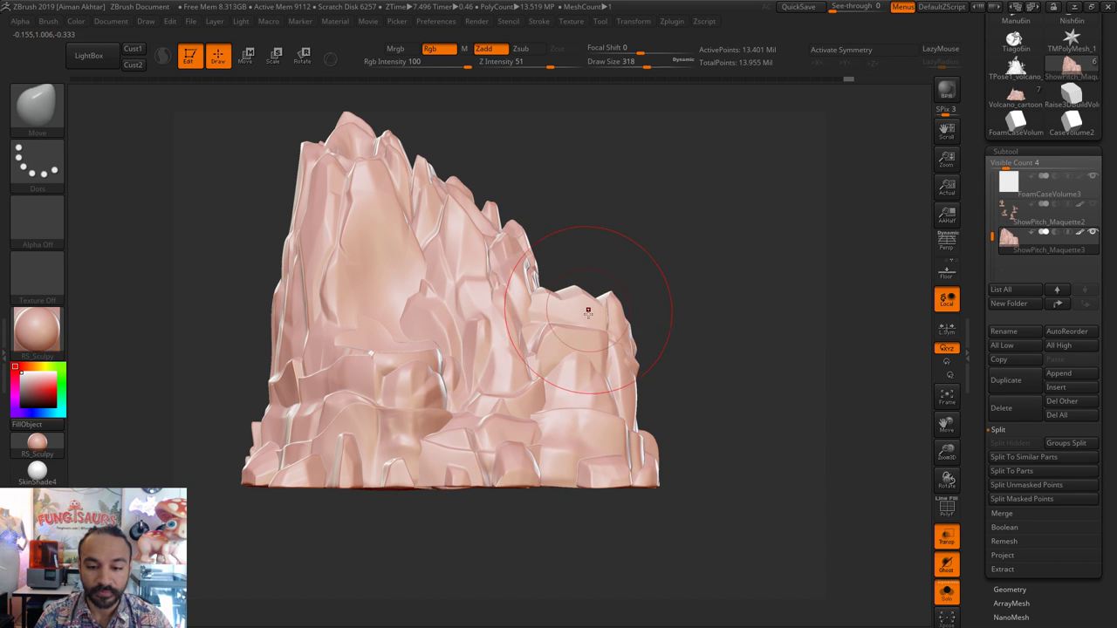
right_drag(588, 312, 524, 304)
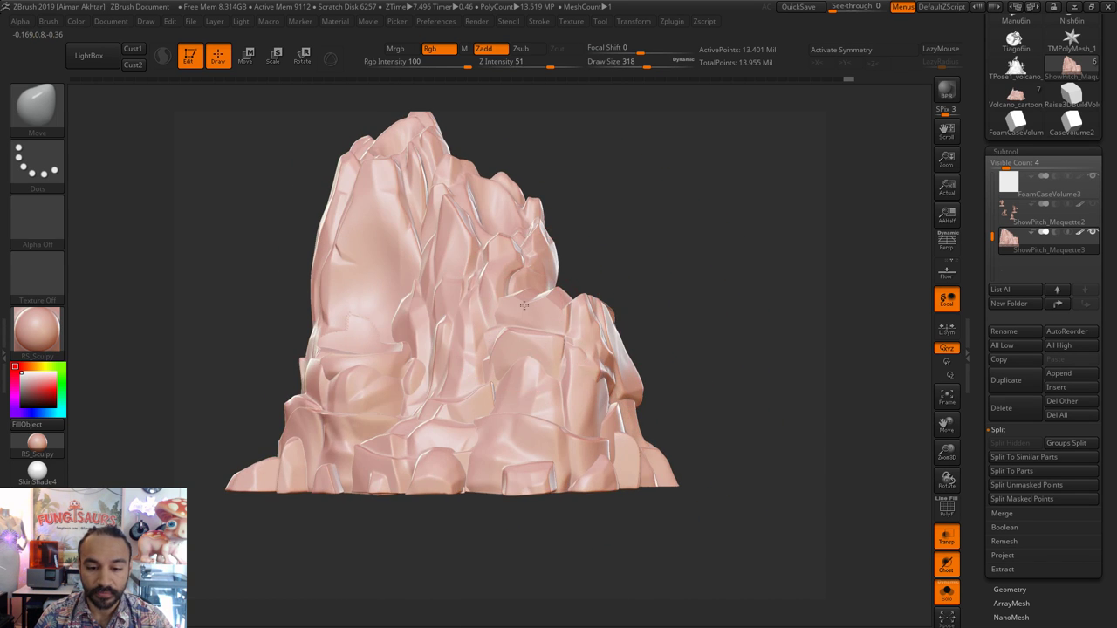
right_drag(685, 325, 594, 301)
key(s)
drag(587, 306, 600, 306)
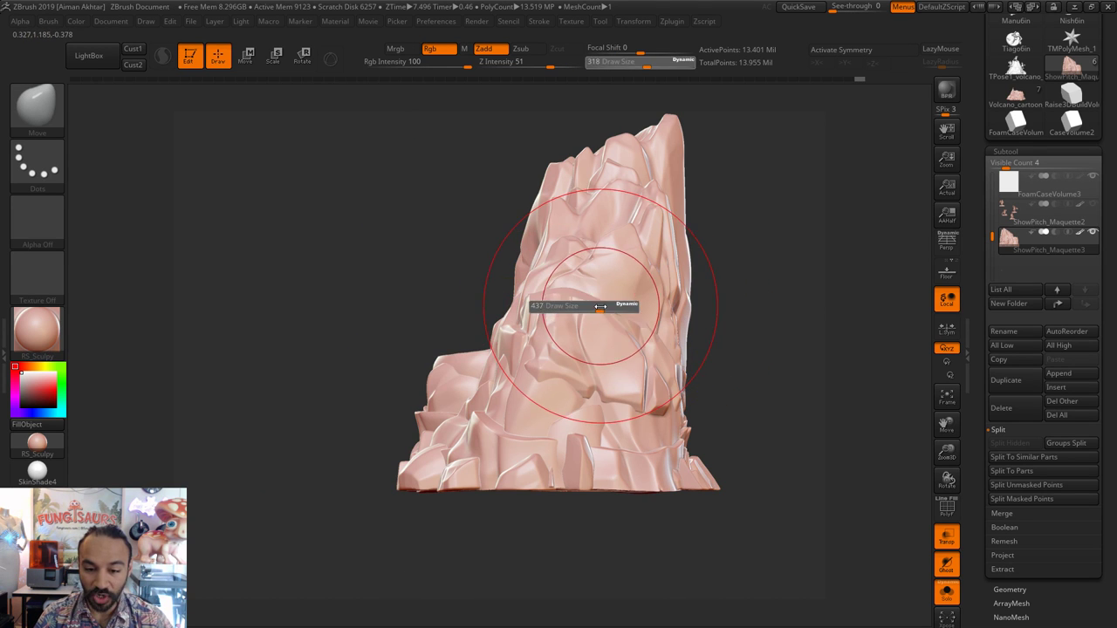
key(s)
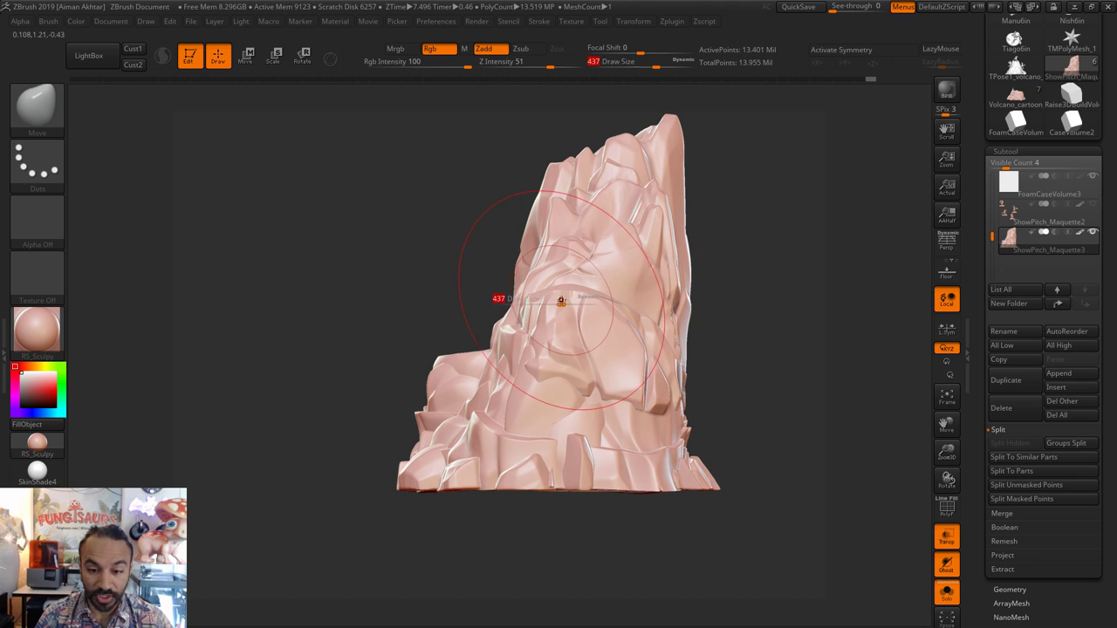
mouse_move(562, 300)
mouse_down()
mouse_move(565, 292)
mouse_move(626, 307)
mouse_up()
key(s)
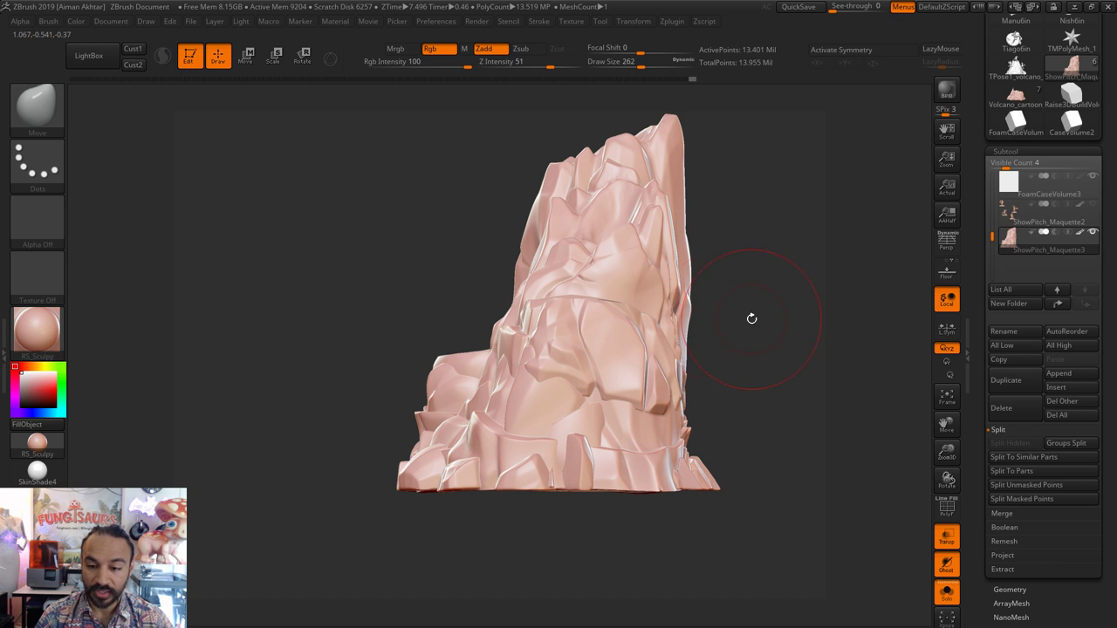
- Lift the lower shoulder's crest from the back view with the Move brush at draw sizes 262 and 305
drag(715, 320, 576, 318)
drag(658, 315, 652, 307)
key(bracketright)
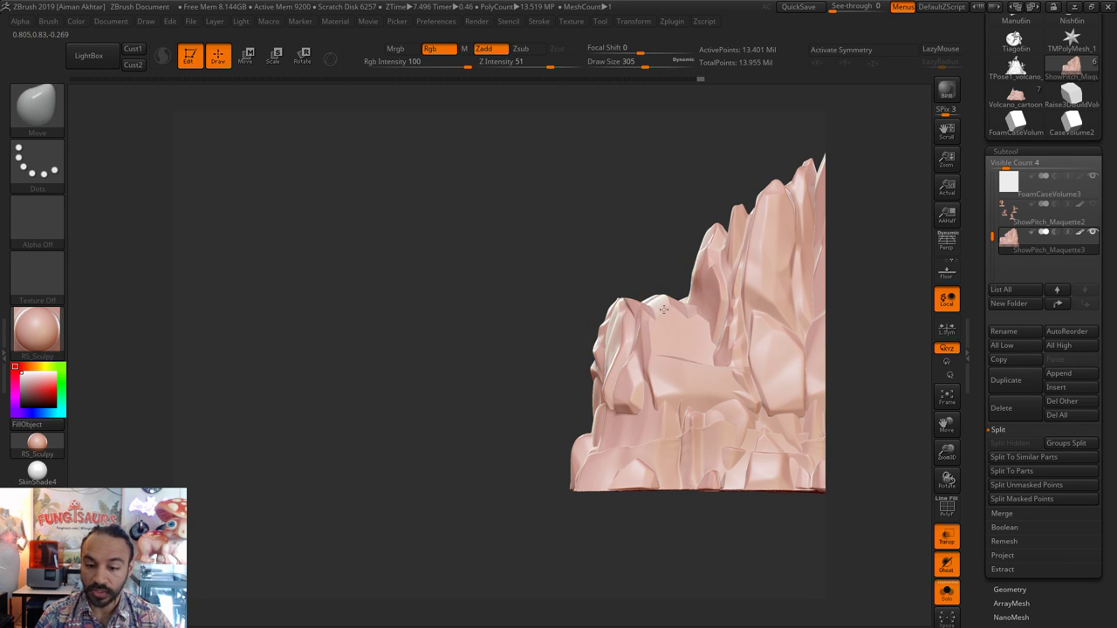
- Even out the volcano's rear edge from both narrow sides with the Move brush at draw size 437
drag(510, 325, 656, 317)
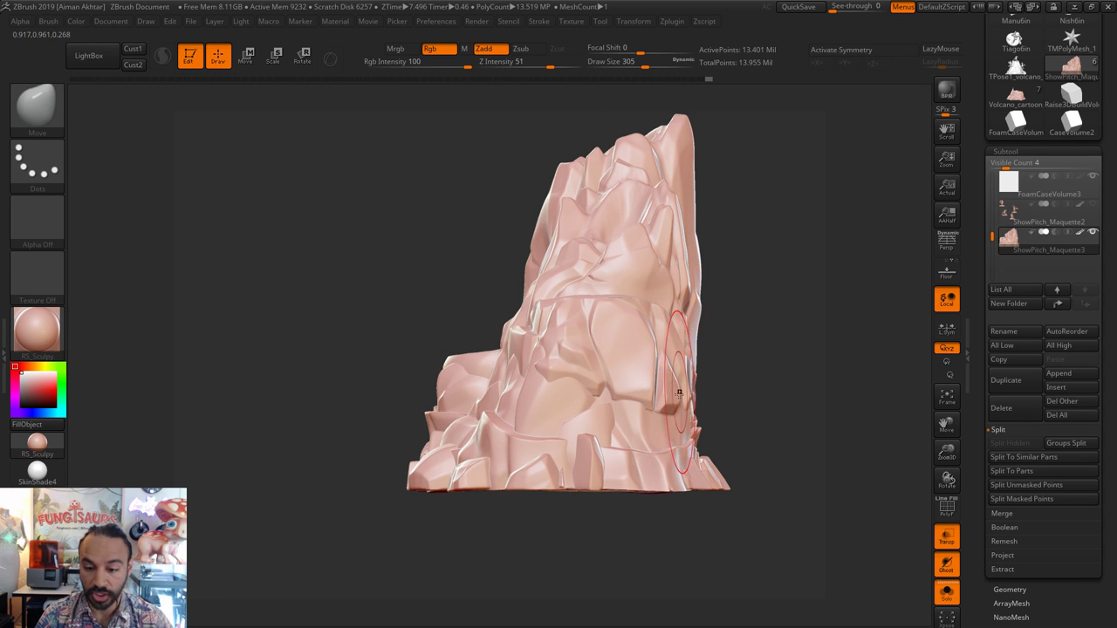
key(bracketright)
key(bracketright)
key(bracketright)
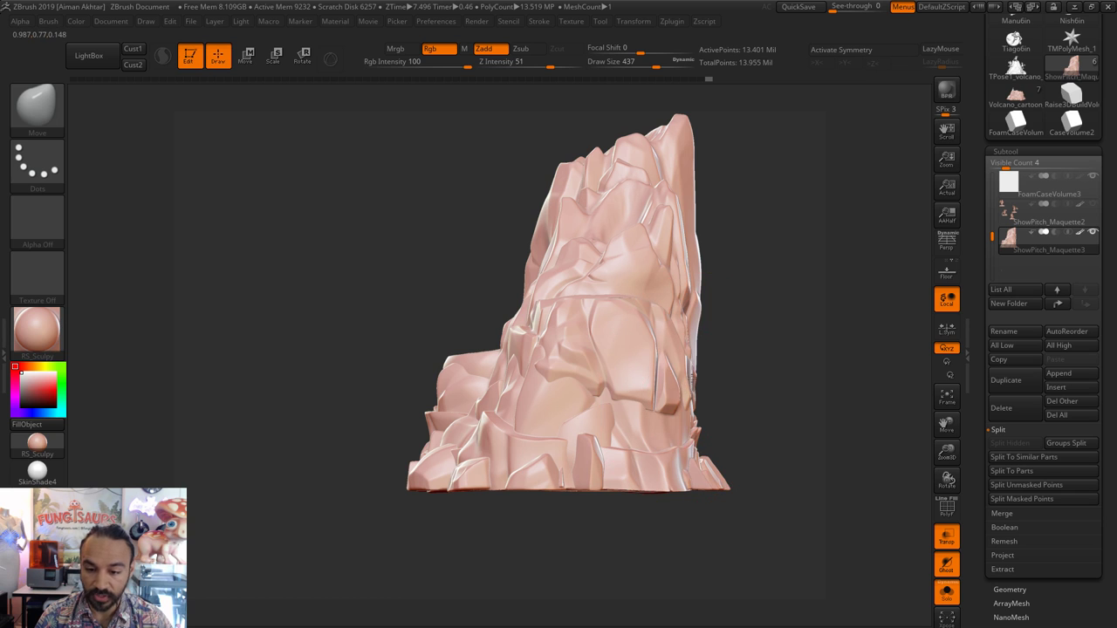
drag(694, 377, 698, 351)
right_drag(684, 419, 655, 454)
right_drag(589, 418, 573, 440)
drag(583, 402, 586, 364)
drag(579, 290, 586, 283)
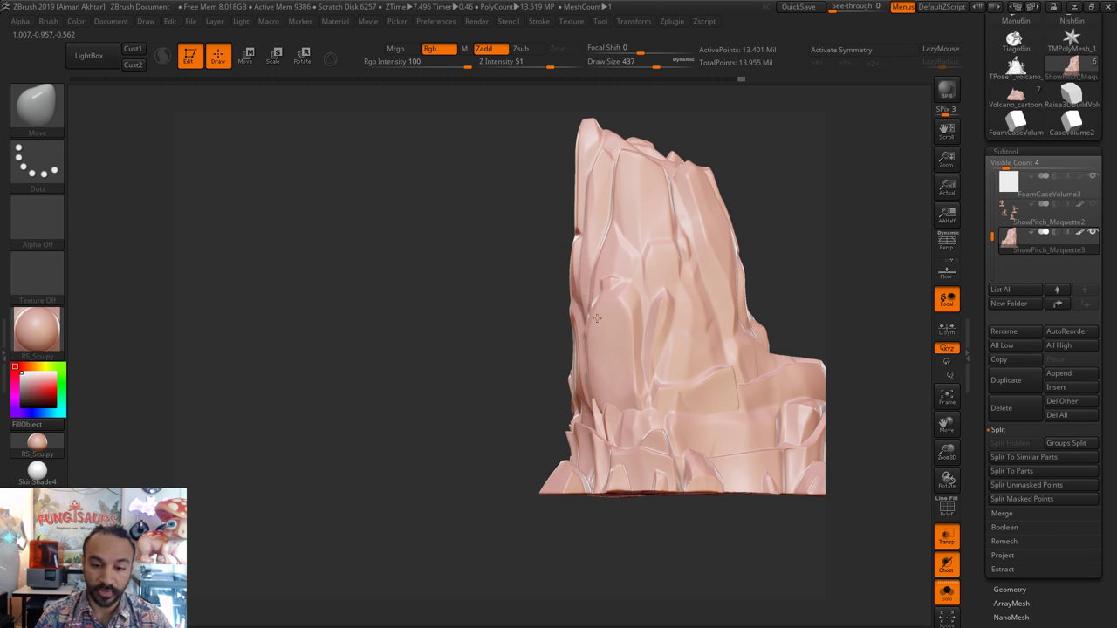
mouse_move(606, 357)
mouse_down()
mouse_move(617, 357)
mouse_move(608, 374)
mouse_up()
- Reshape the volcano's lower rear edge from the narrow side with the Move brush at draw sizes 217 and 223
key(s)
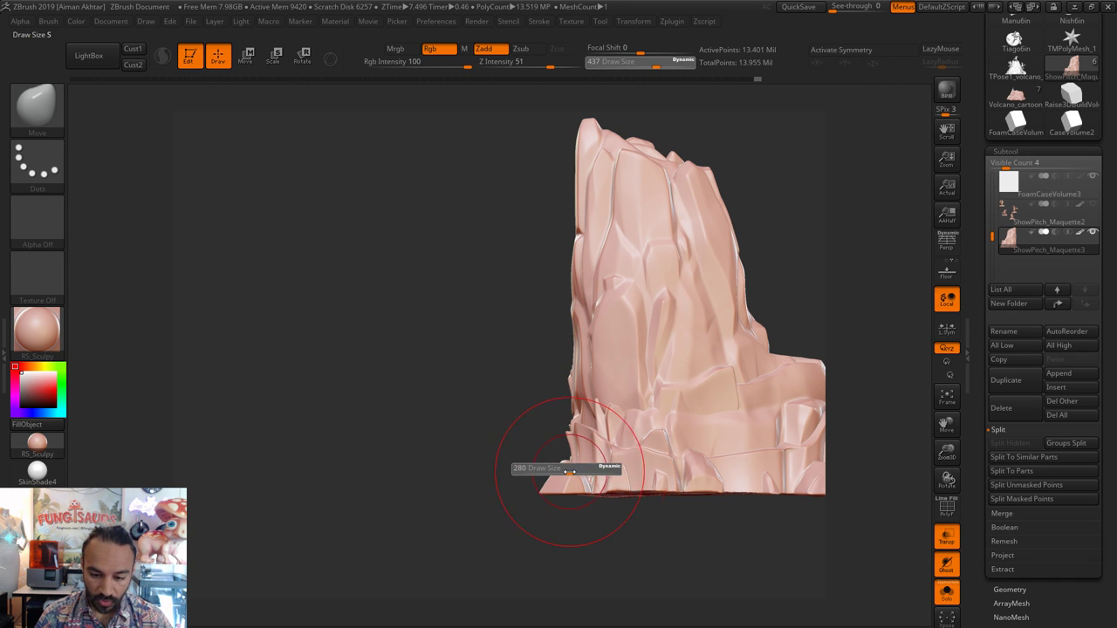
drag(569, 469, 560, 471)
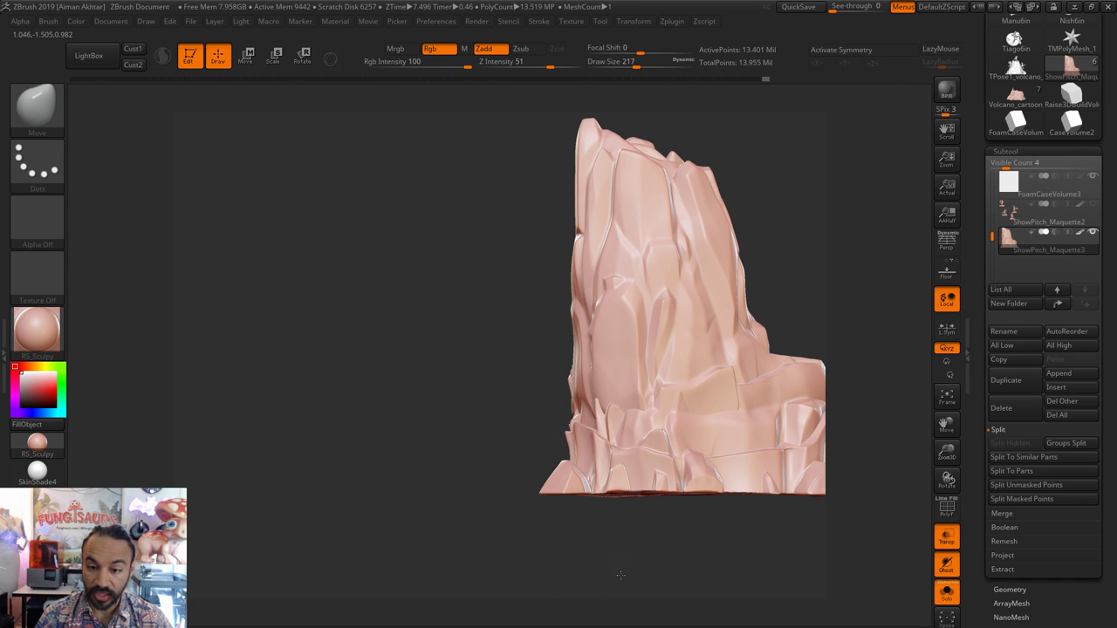
mouse_move(581, 576)
mouse_down()
mouse_move(695, 578)
mouse_move(685, 563)
mouse_up()
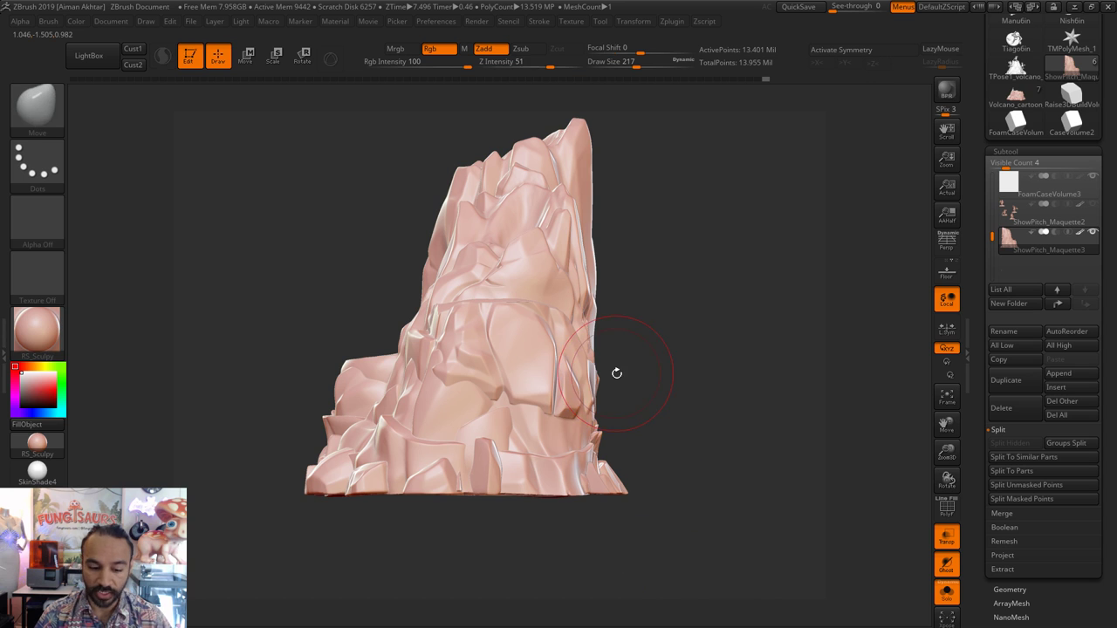
mouse_move(625, 378)
mouse_down()
mouse_move(603, 367)
mouse_move(616, 348)
mouse_move(592, 348)
mouse_up()
key(s)
key(s)
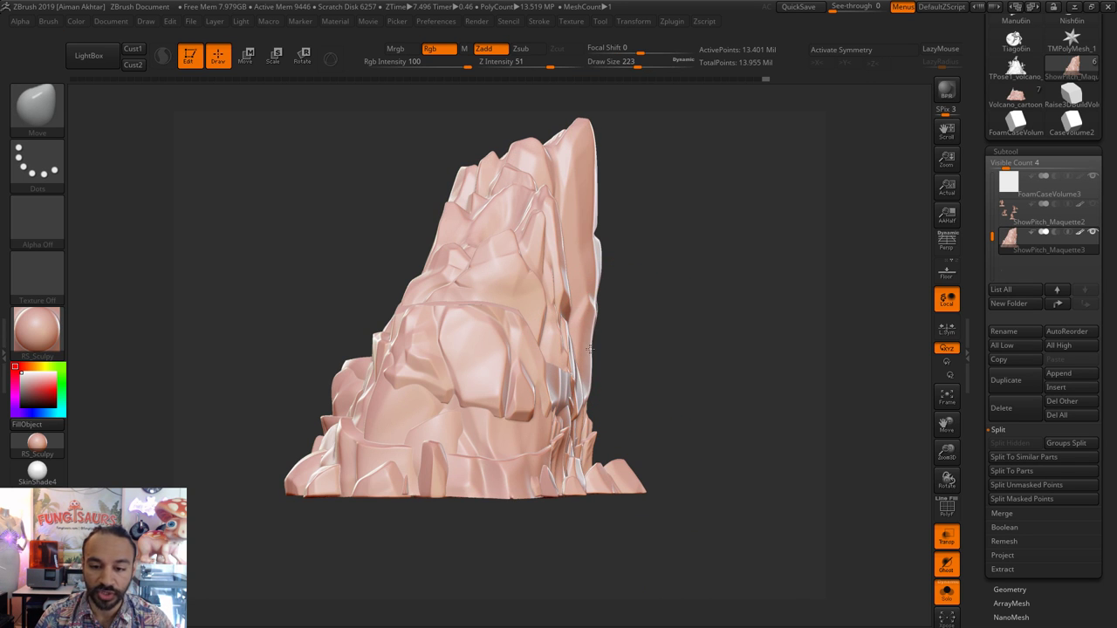
- Even out the rear outline of the rock from the side and from above with the Move brush at draw size 365
key(s)
mouse_move(594, 294)
mouse_down()
mouse_move(605, 295)
mouse_move(594, 271)
mouse_move(591, 287)
mouse_up()
mouse_move(735, 424)
mouse_down()
mouse_move(698, 436)
mouse_move(748, 453)
mouse_up()
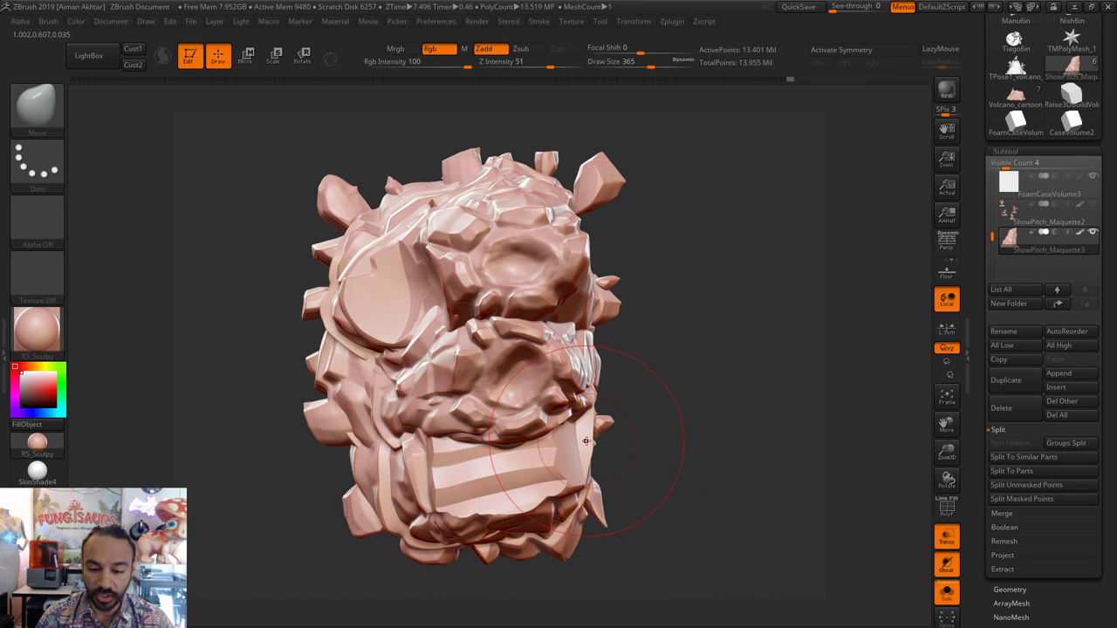
drag(591, 442, 589, 433)
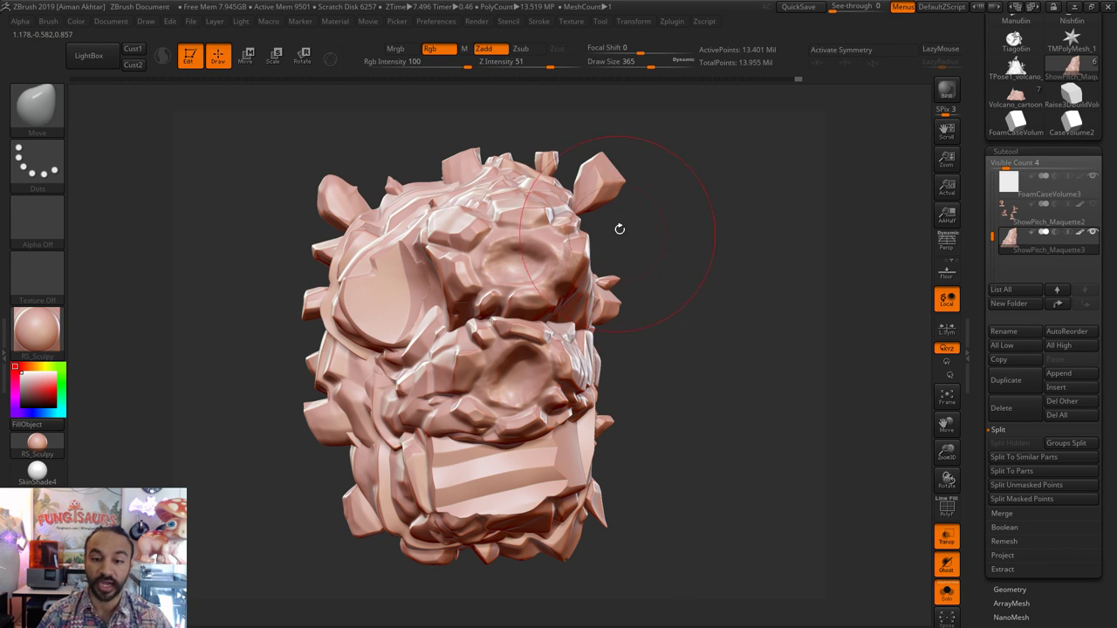
- Adjust the rocks along the volcano's outline and ledges from above with the Move brush at draw sizes 192, 305 and 286
key(s)
drag(613, 185, 536, 173)
key(s)
key(s)
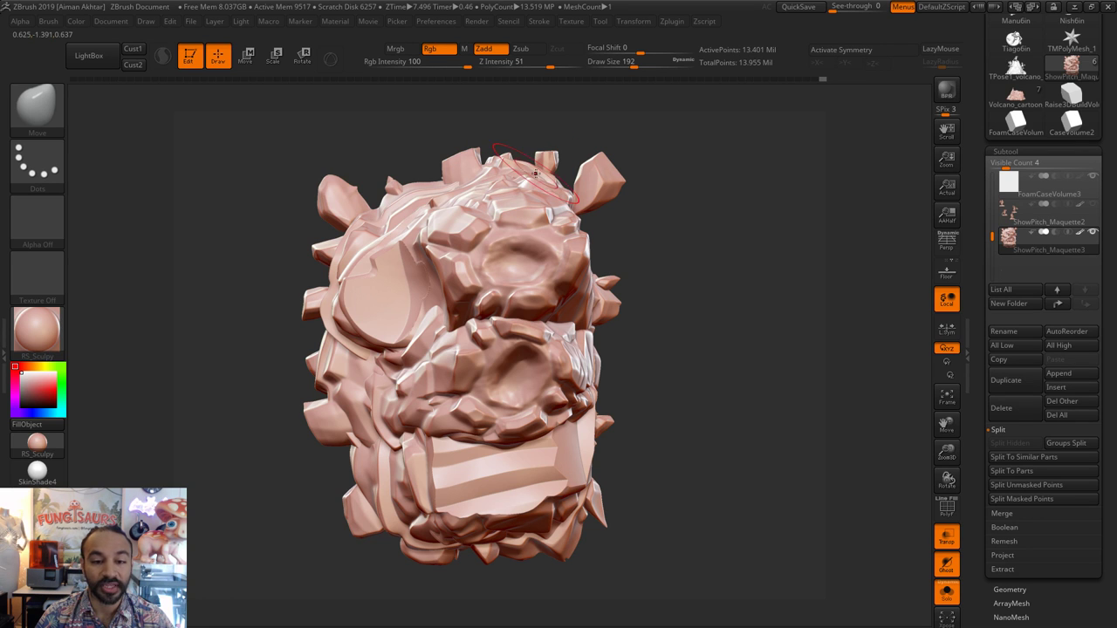
key(s)
drag(440, 200, 471, 200)
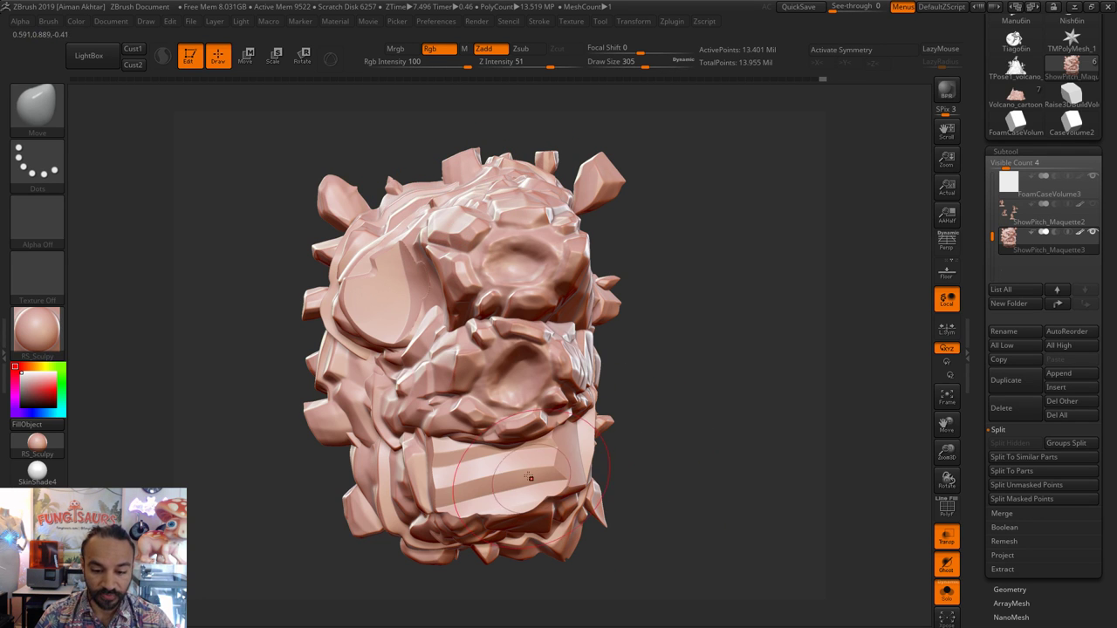
key(s)
drag(515, 472, 501, 472)
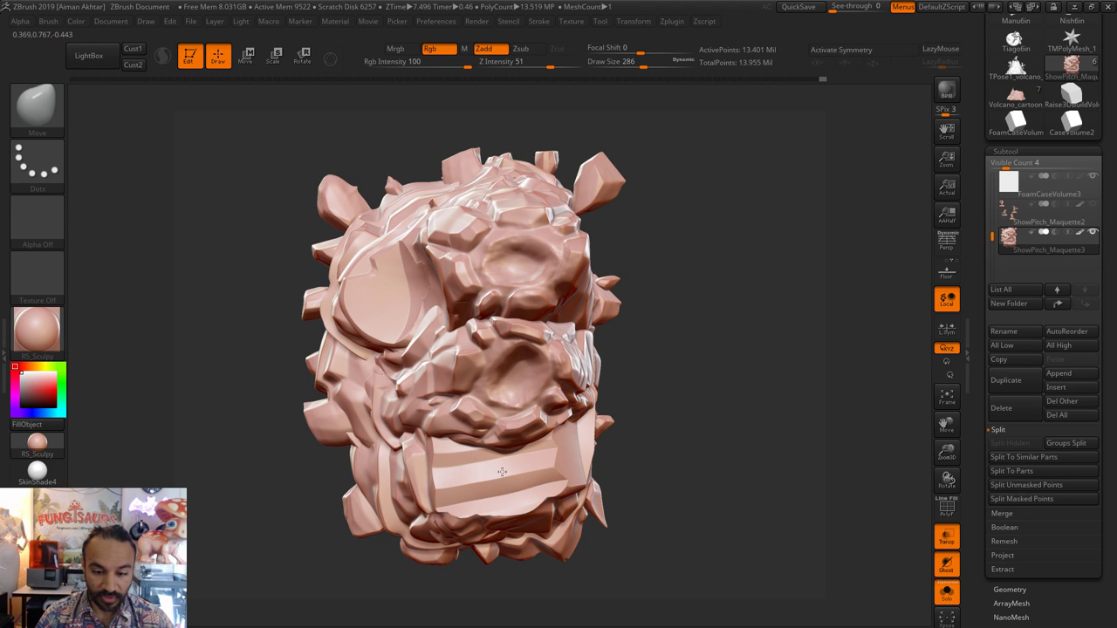
- Turn off Solo to compare the volcano with the foam case volume, keep ShowPitch_Maquette3 active and set the draw size to 202
drag(672, 329, 671, 324)
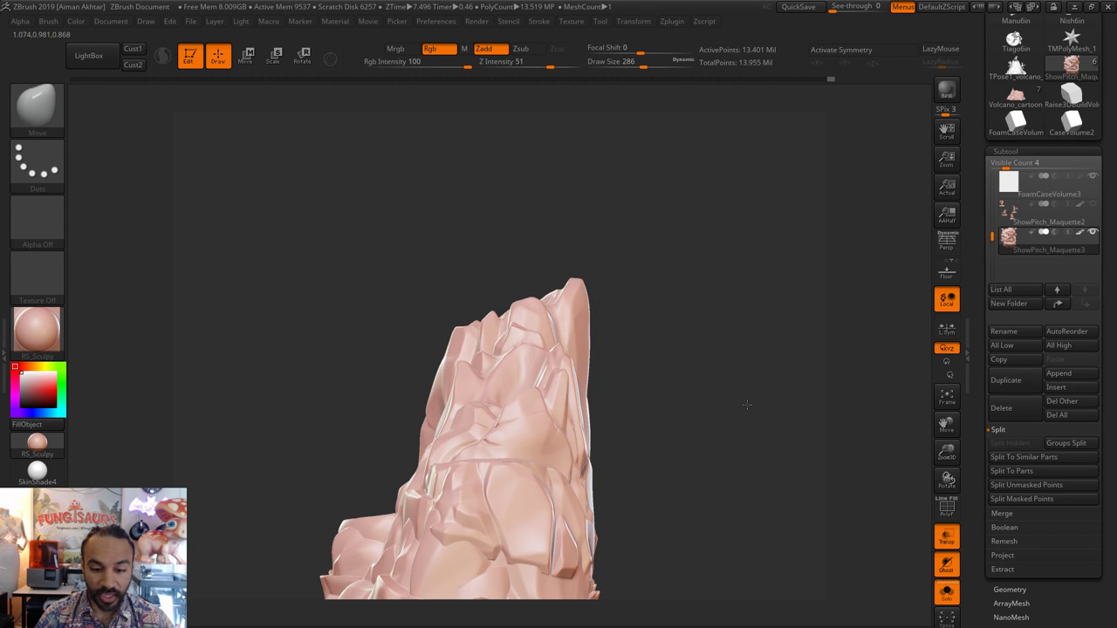
drag(745, 402, 759, 404)
alt+drag(619, 471, 721, 329)
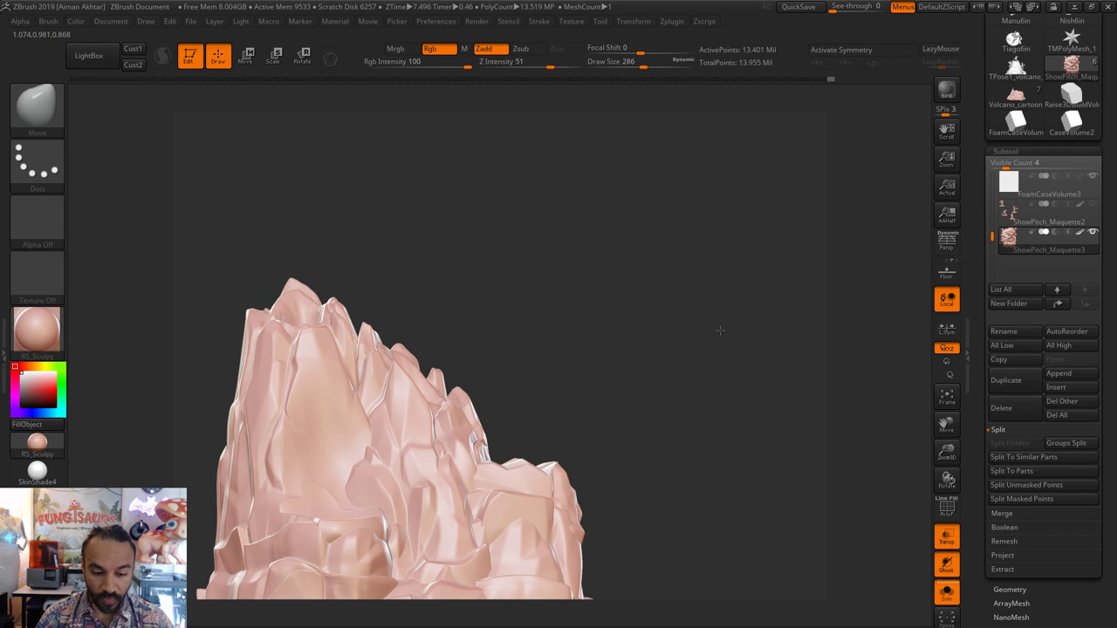
click(946, 593)
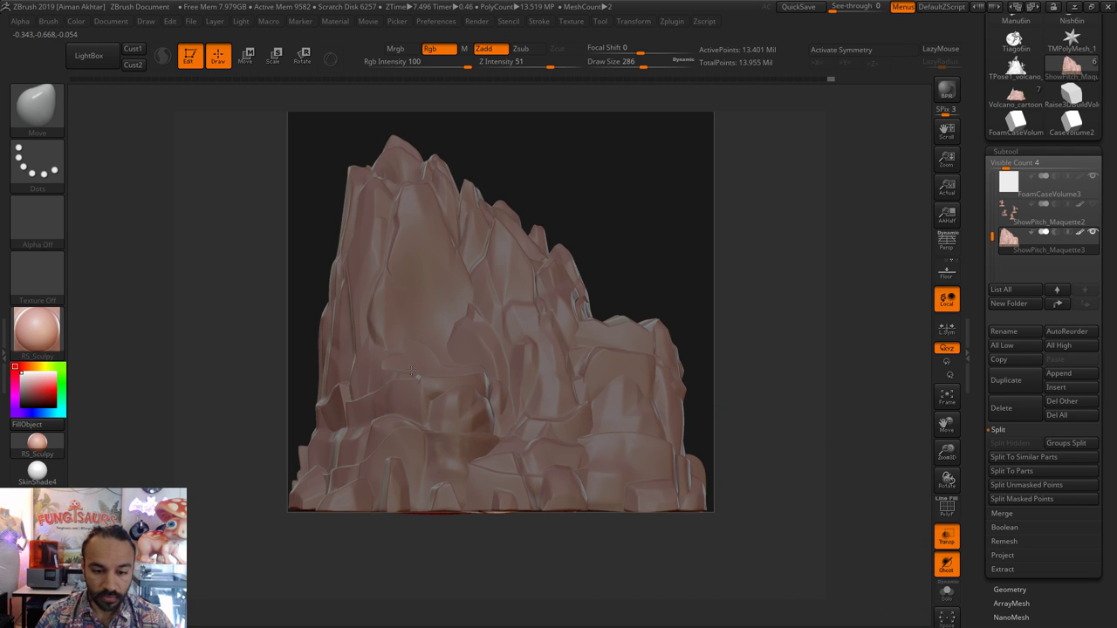
alt+click(410, 370)
click(1018, 240)
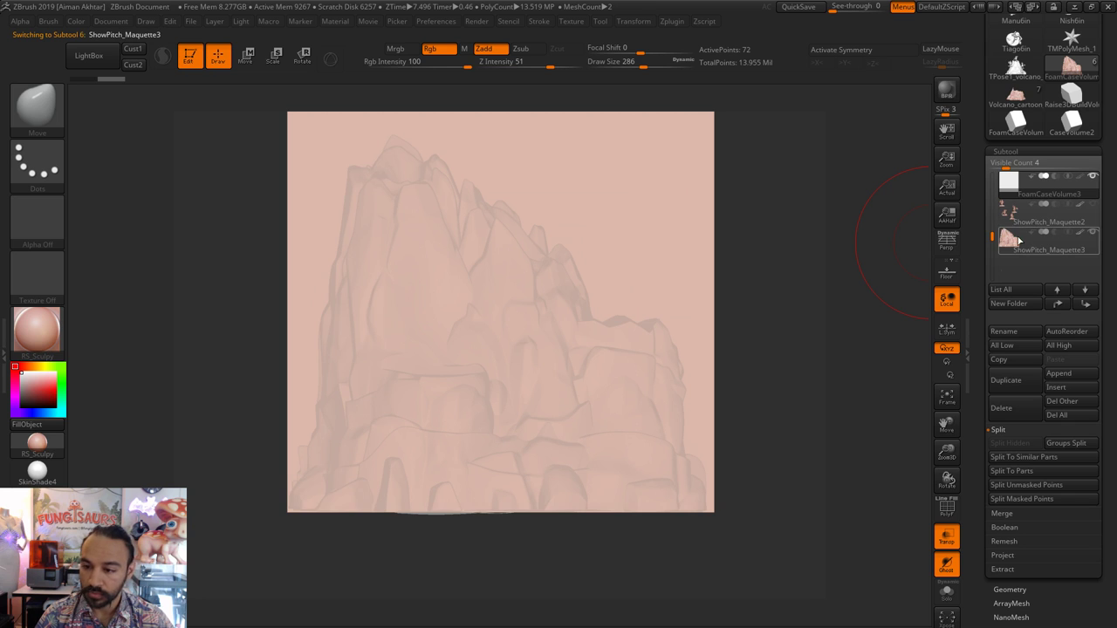
key(s)
click(392, 368)
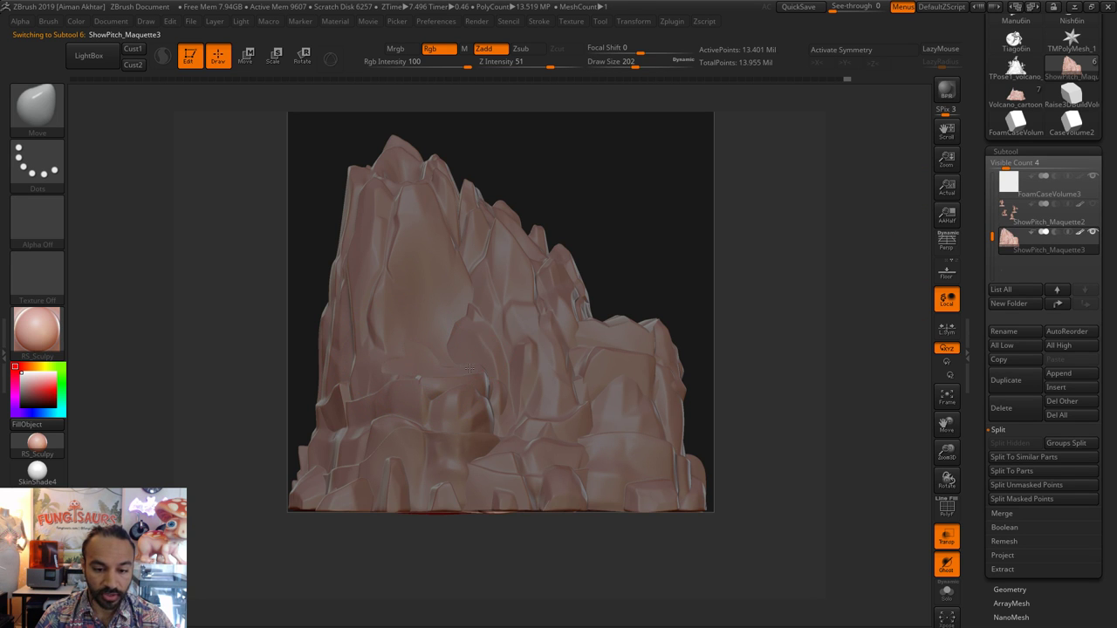
- Show and select the ShowPitch_Maquette2 figures and hide the FoamCaseVolume3 subtool
alt+drag(763, 347, 761, 448)
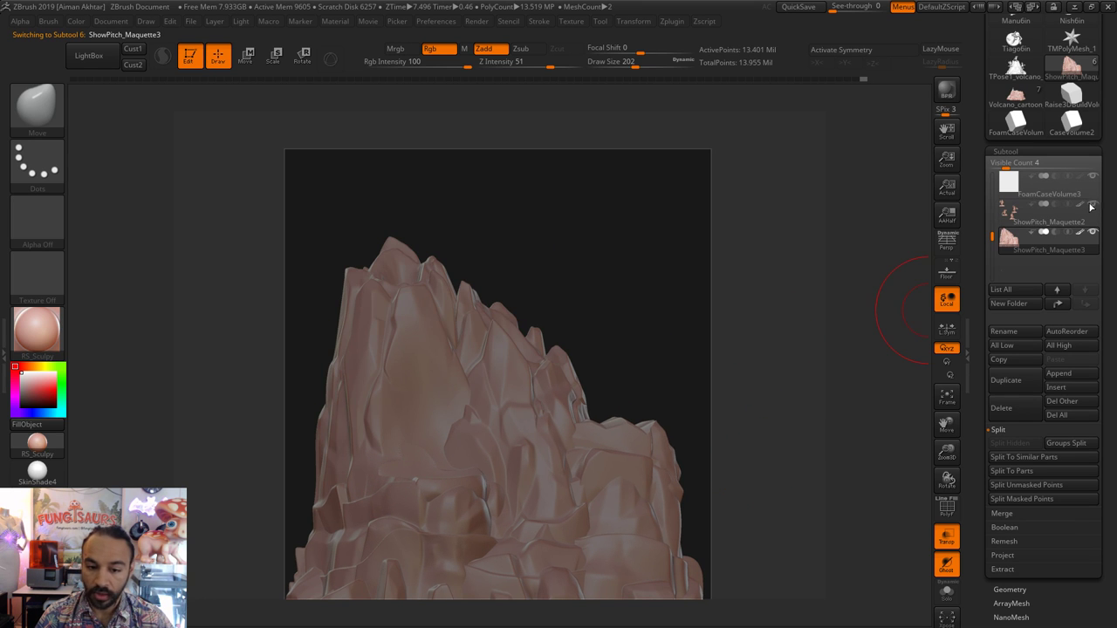
click(1015, 215)
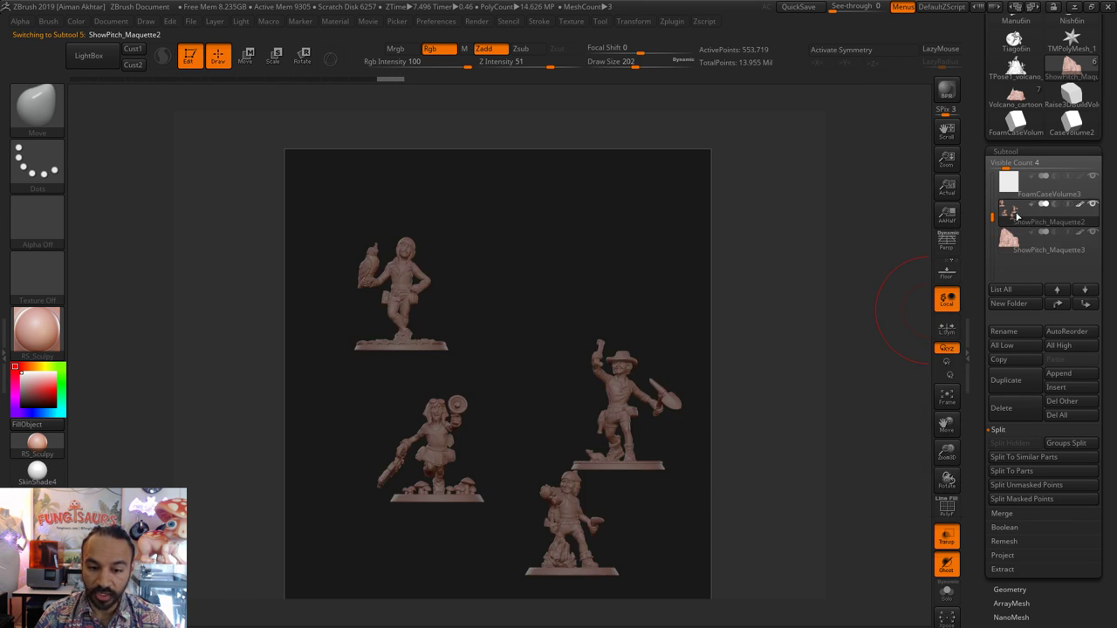
click(1091, 181)
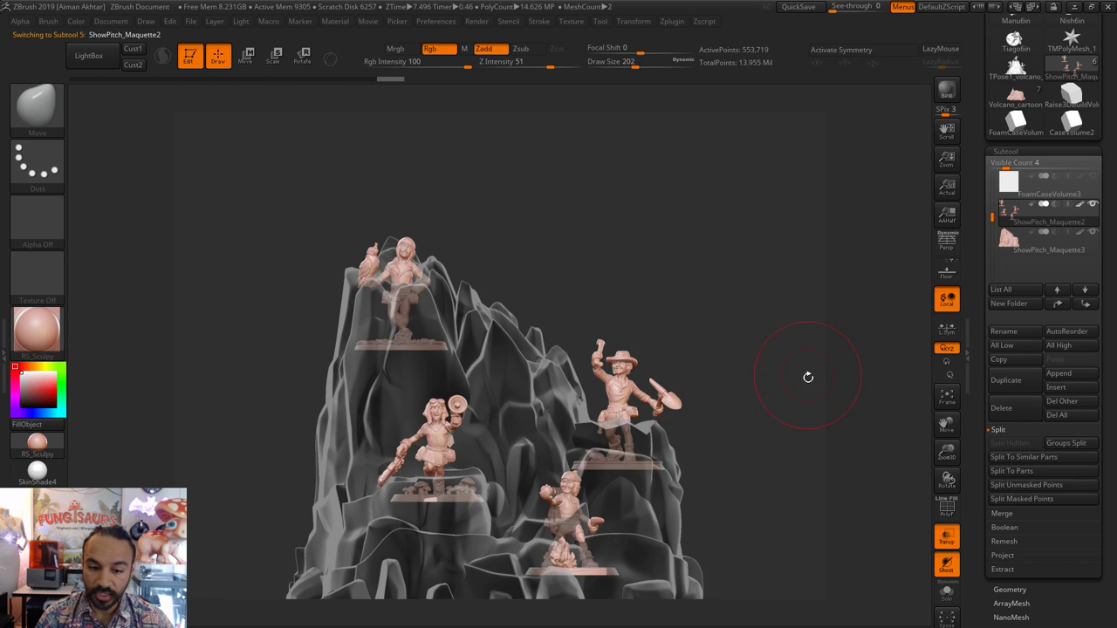
- Enlarge all four figures relative to the volcano with Transpose Scale, anchored at the campfire figure's base
key(e)
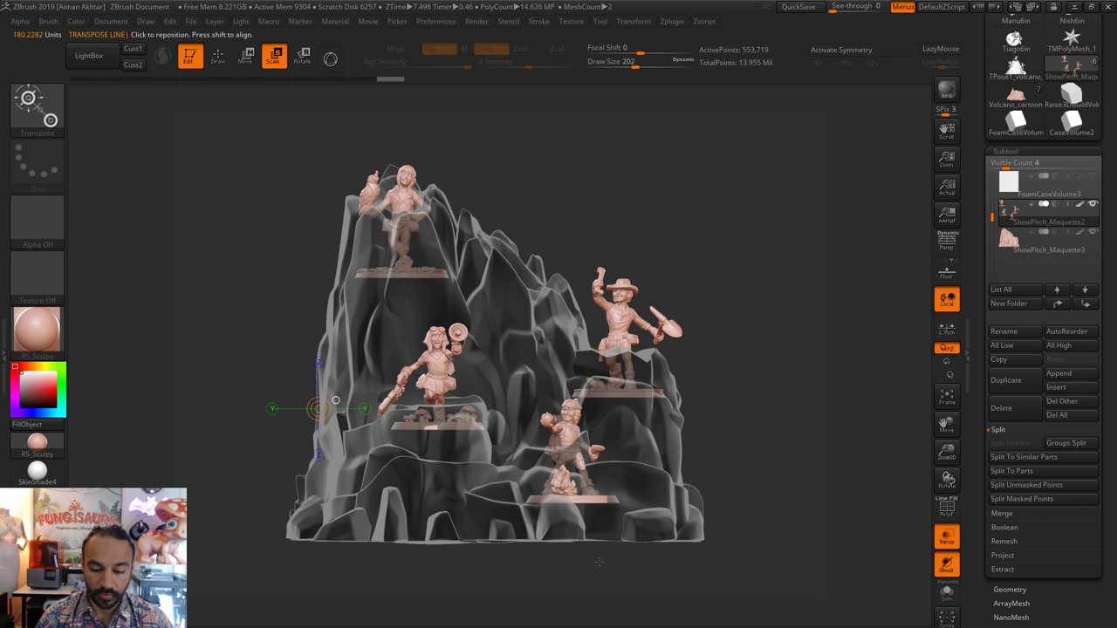
drag(599, 562, 609, 529)
click(947, 595)
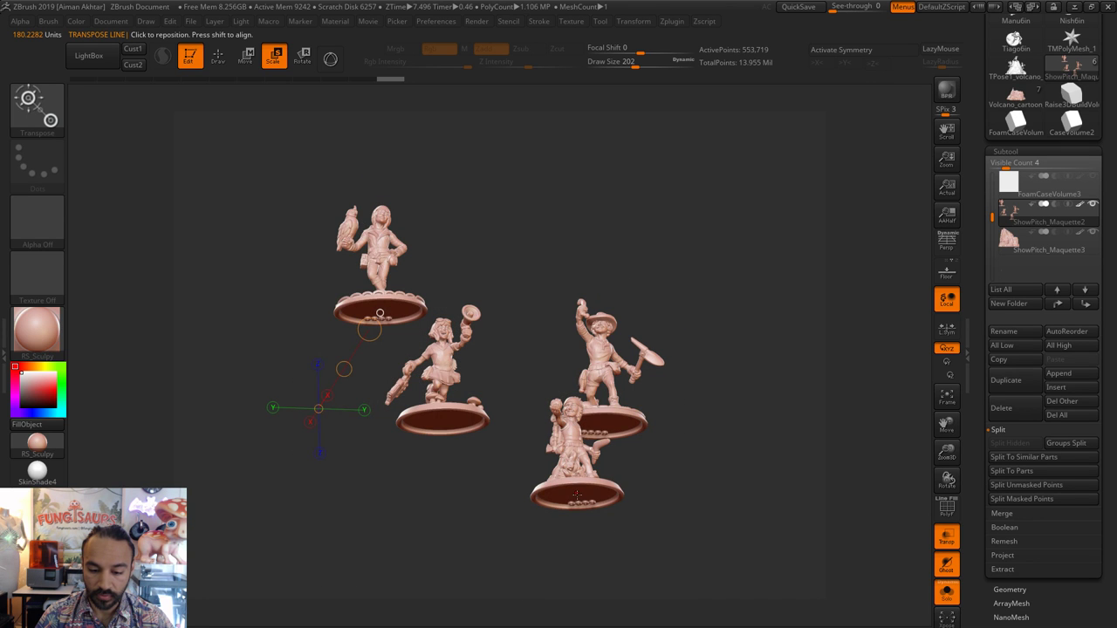
click(577, 496)
shift+drag(765, 468, 761, 491)
mouse_move(577, 540)
mouse_down()
mouse_move(576, 557)
mouse_move(577, 537)
mouse_up()
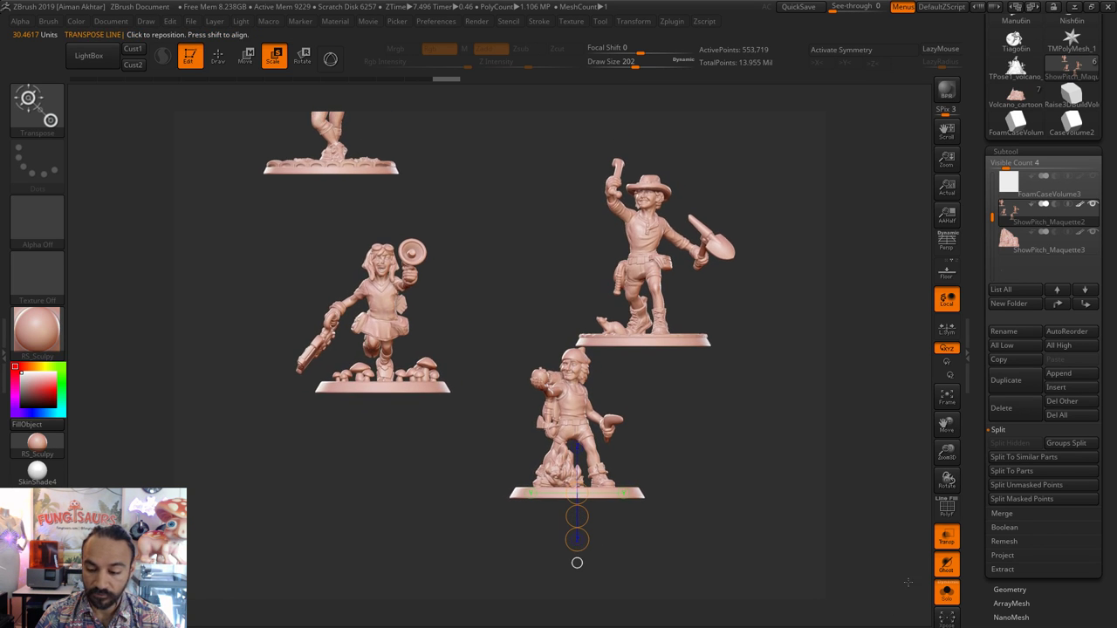
click(953, 596)
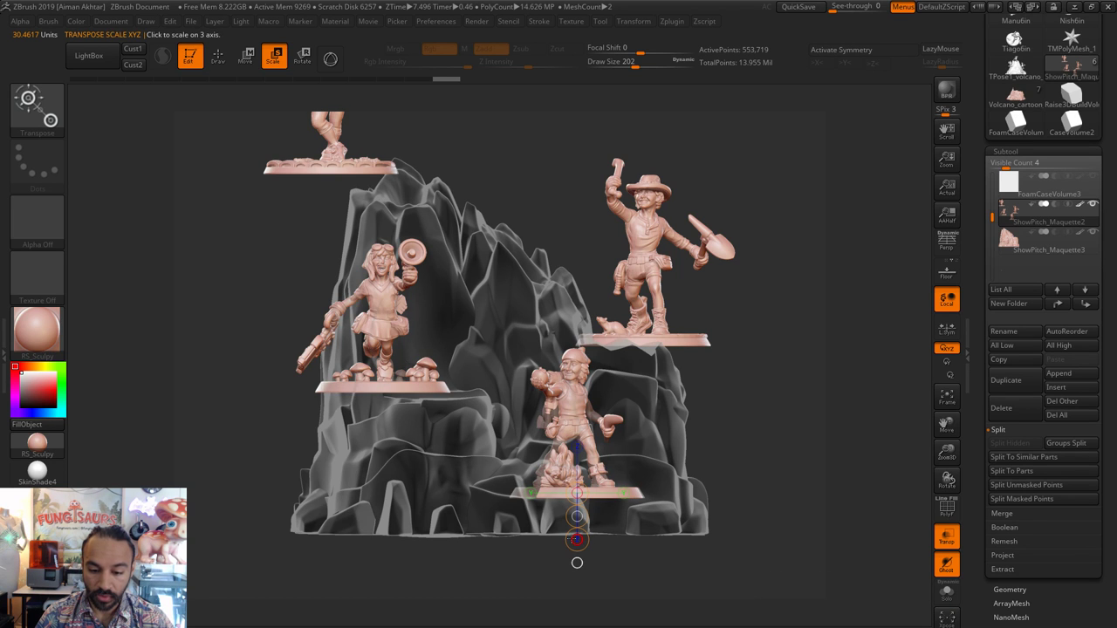
drag(577, 540, 577, 536)
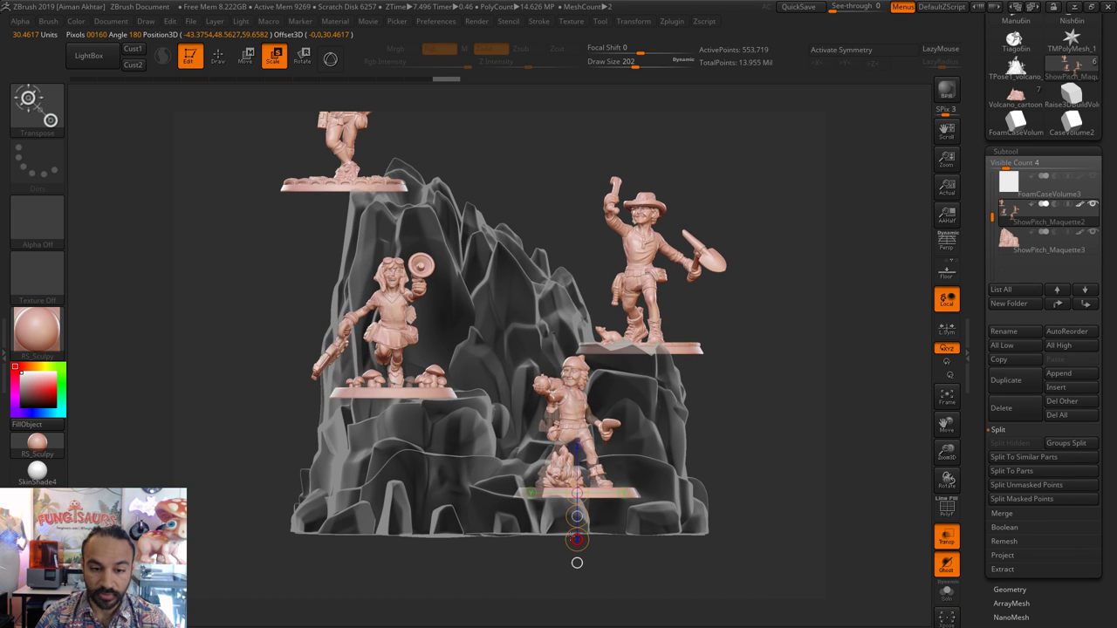
- Move all four figures slightly toward the back of the volcano with Transpose Move in side view
key(w)
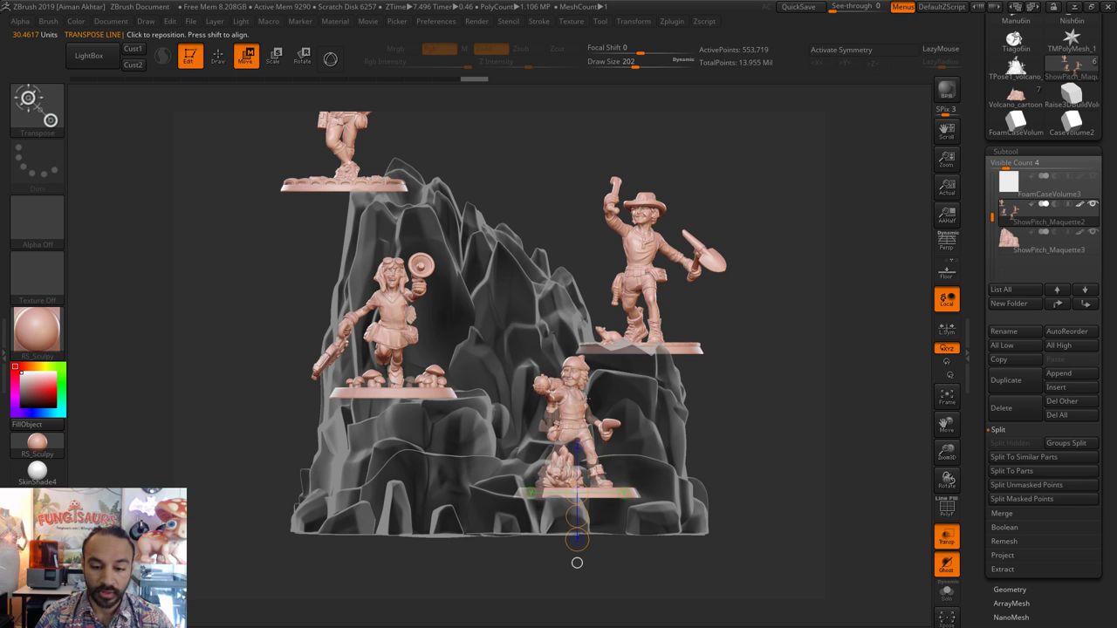
shift+drag(422, 396, 531, 409)
shift+drag(750, 449, 831, 454)
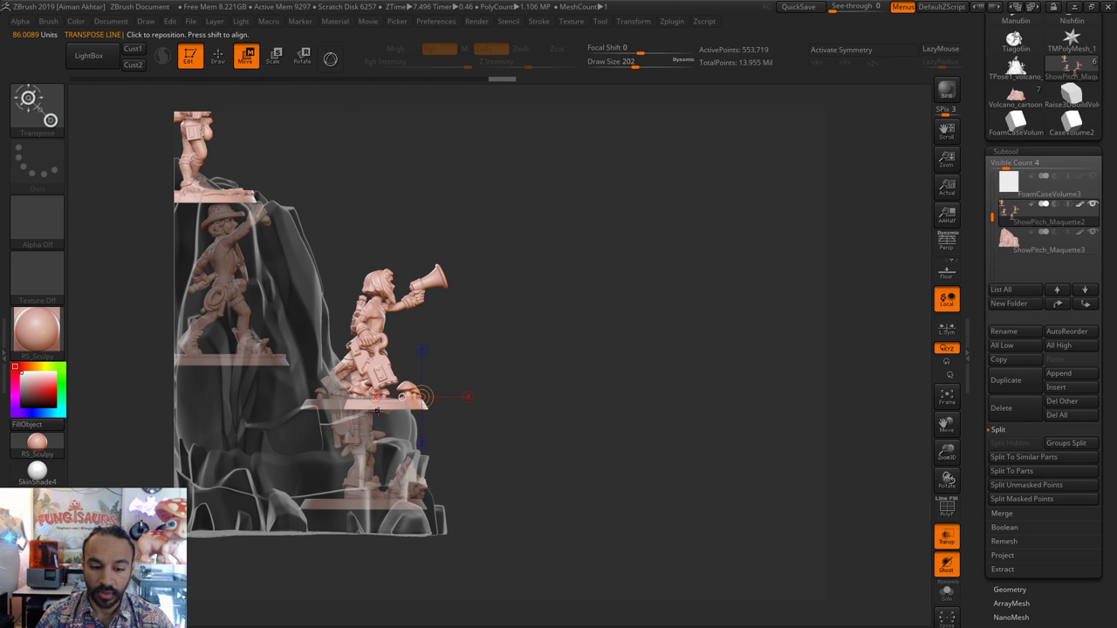
drag(378, 411, 527, 410)
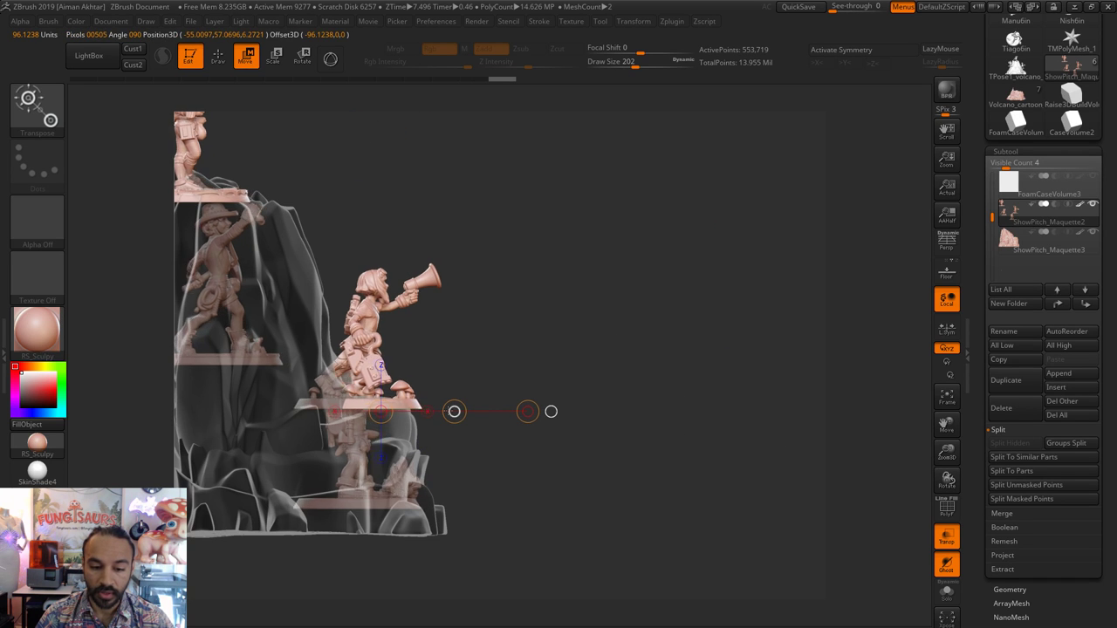
drag(453, 411, 450, 411)
- Mask all figures except the owl figure at the peak using MaskLasso and shift it sideways toward the volcano's centre
drag(551, 465, 703, 426)
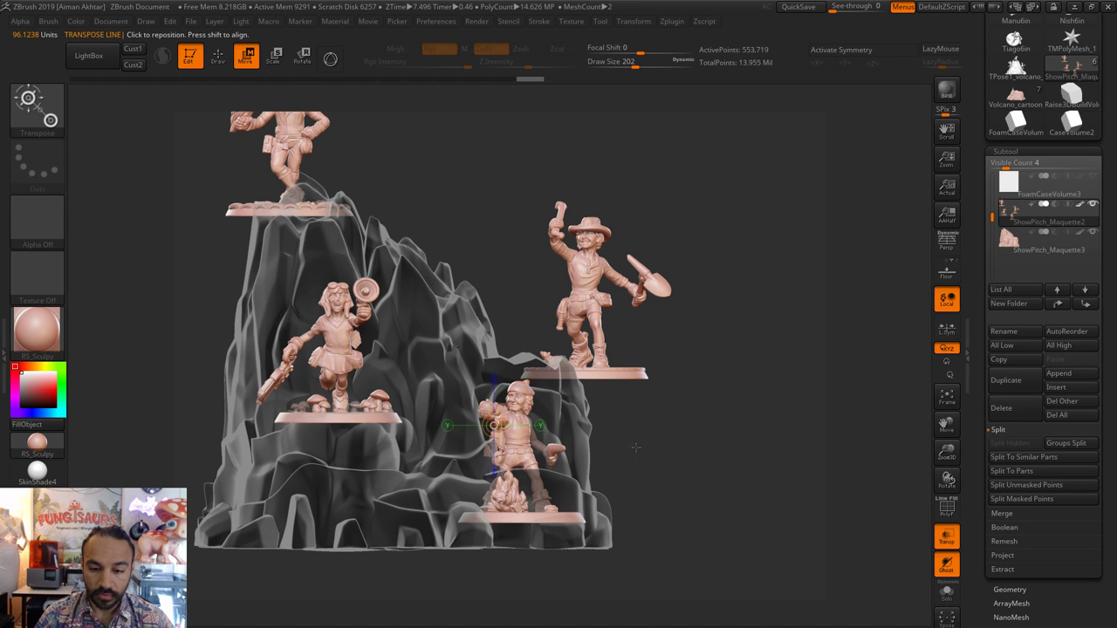
alt+drag(671, 446, 741, 594)
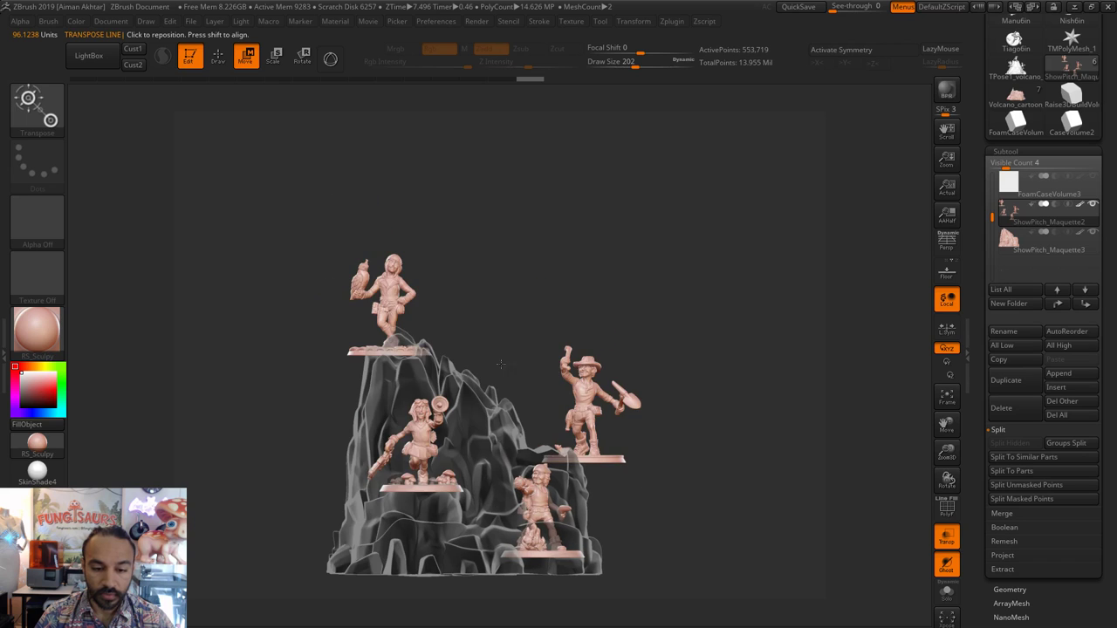
ctrl+drag(504, 342, 331, 377)
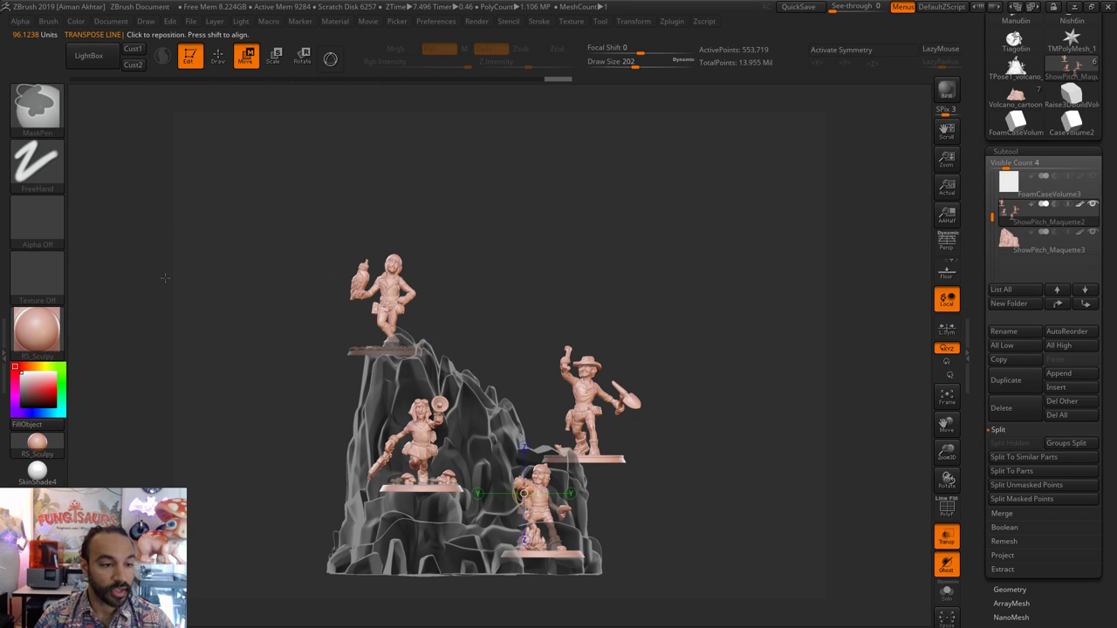
ctrl+click(33, 130)
ctrl+click(130, 123)
mouse_move(467, 291)
ctrl+mouse_down()
mouse_move(438, 373)
mouse_move(370, 150)
ctrl+mouse_up()
ctrl+click(481, 267)
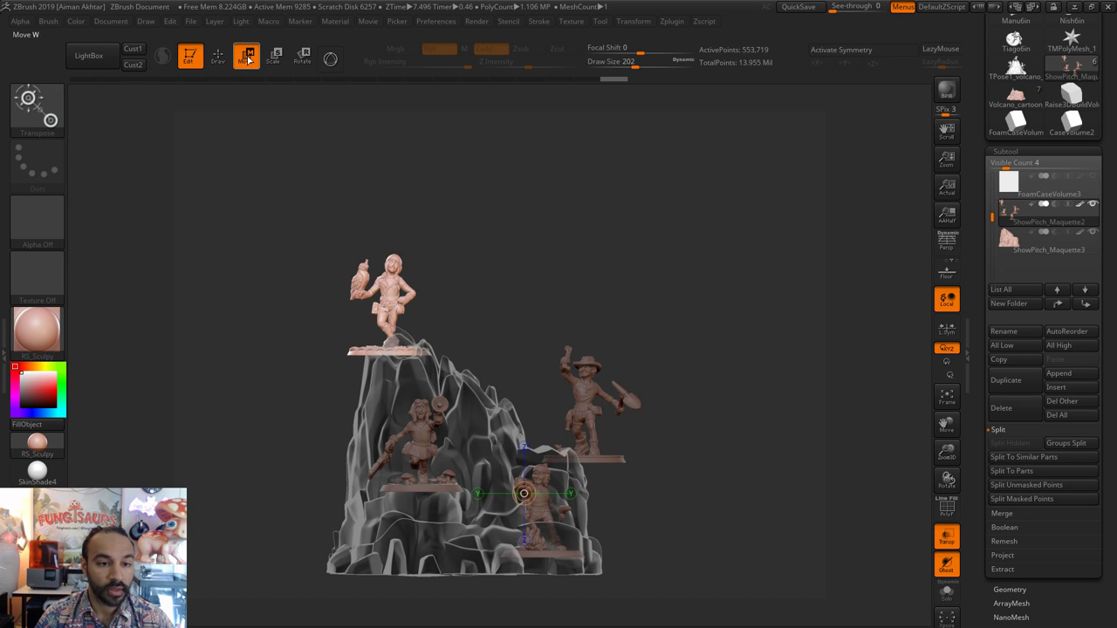
mouse_move(389, 292)
shift+mouse_down()
mouse_move(521, 291)
mouse_move(476, 291)
shift+mouse_up()
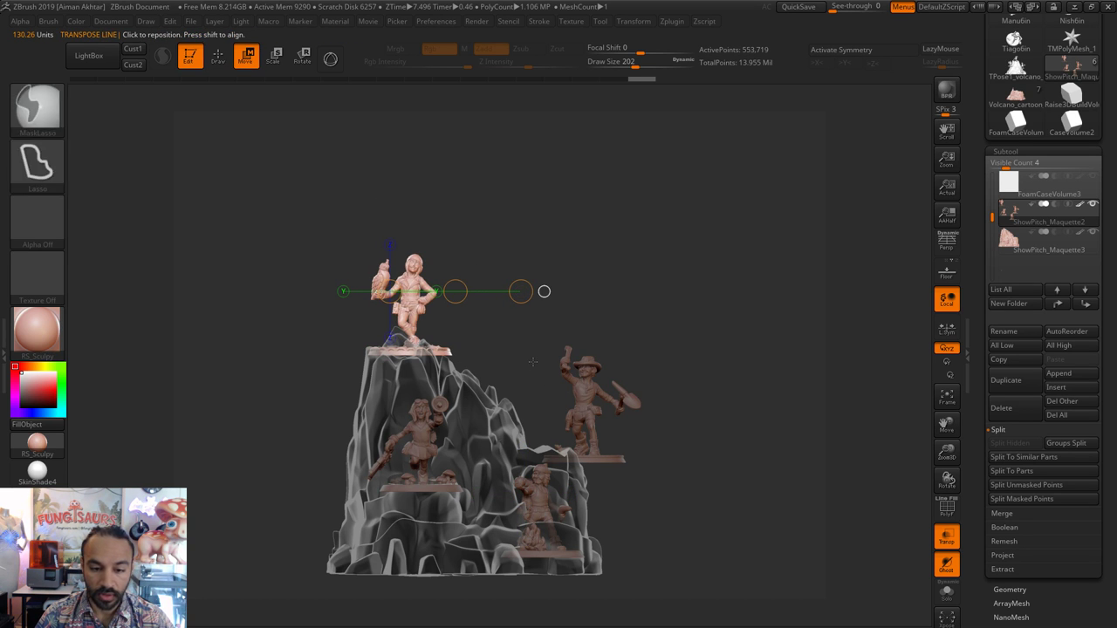
- Mask all figures except the one holding the shovel and shift it sideways inward onto the volcano's lower shoulder
ctrl+drag(535, 363, 542, 371)
mouse_move(653, 474)
mouse_down()
mouse_move(658, 499)
mouse_move(534, 469)
mouse_move(693, 313)
mouse_move(690, 403)
mouse_move(687, 381)
mouse_move(611, 379)
mouse_up()
ctrl+click(420, 231)
click(590, 393)
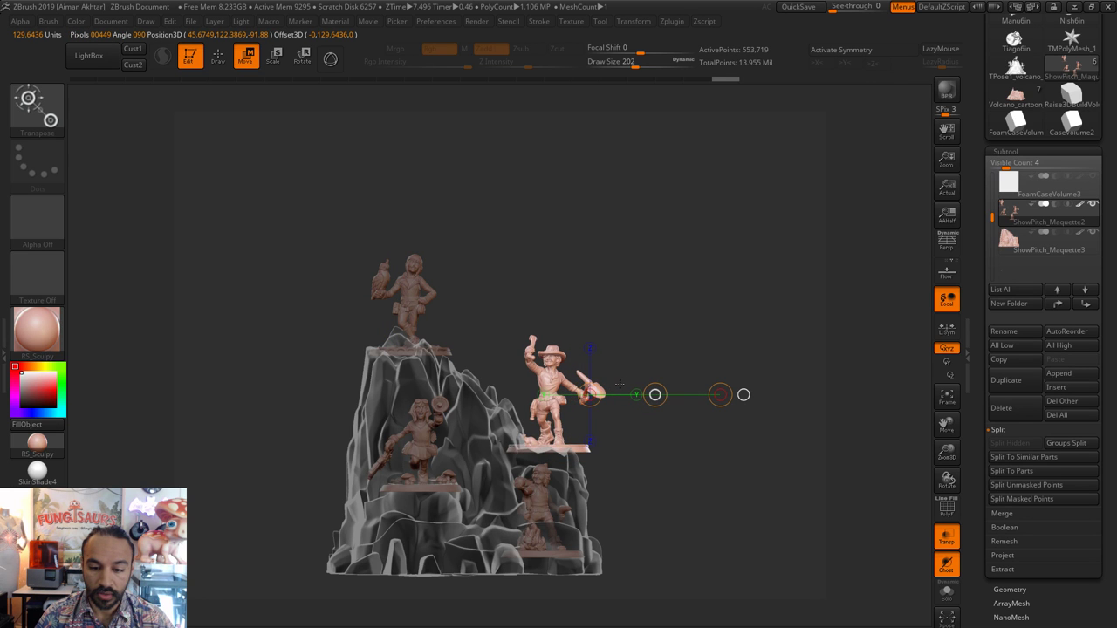
- Move the shovel figure toward the front of the shoulder in side view and clear the mask
drag(674, 471, 665, 472)
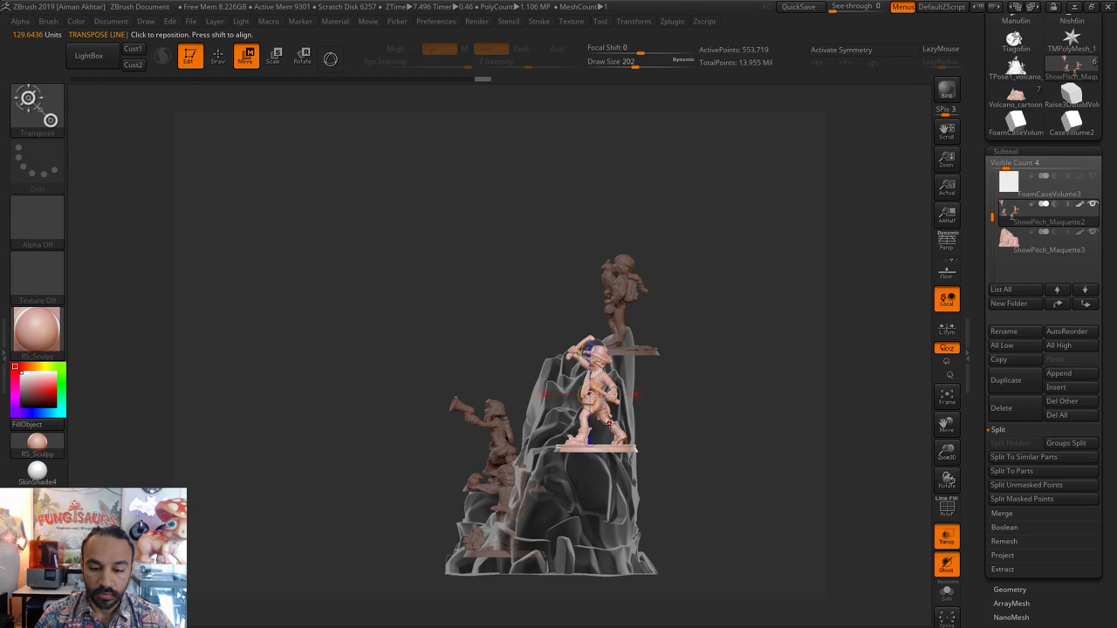
mouse_move(609, 424)
shift+mouse_down()
mouse_move(716, 424)
mouse_move(636, 423)
shift+mouse_up()
mouse_move(715, 481)
mouse_down()
mouse_move(763, 492)
mouse_move(767, 521)
mouse_move(761, 474)
mouse_move(701, 468)
mouse_move(714, 482)
mouse_move(684, 488)
mouse_move(819, 488)
mouse_up()
key(f)
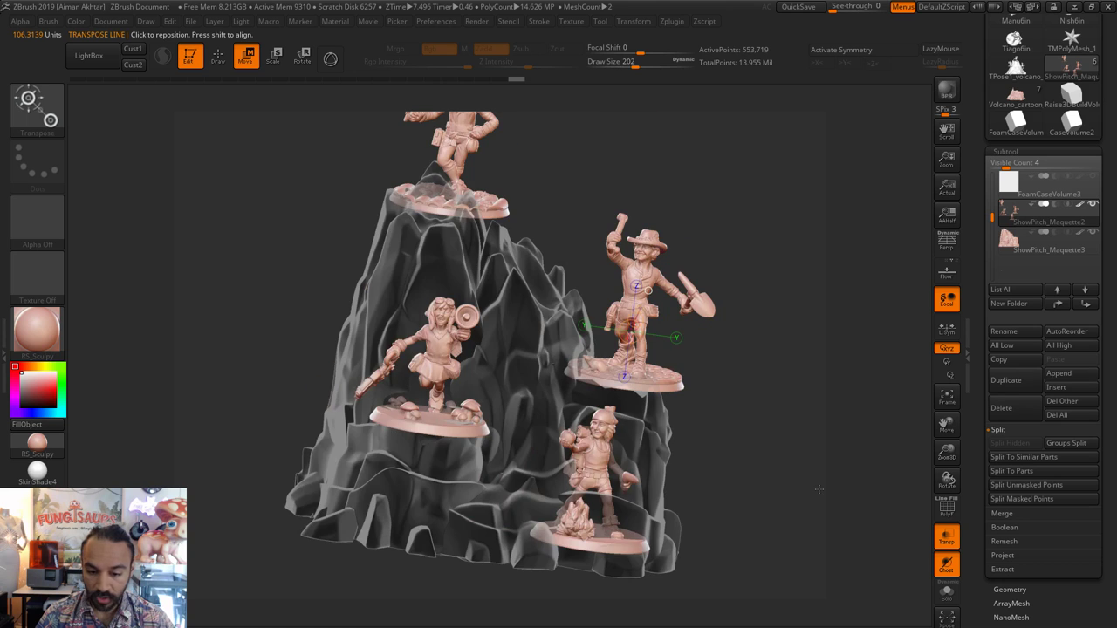
- Mask all figures except the campfire figure and raise it vertically above the volcano's base in side view
mouse_move(716, 506)
mouse_down()
mouse_move(750, 536)
mouse_move(743, 508)
mouse_move(663, 414)
mouse_move(603, 377)
mouse_move(508, 389)
mouse_move(689, 602)
mouse_move(756, 523)
mouse_up()
shift+drag(758, 432, 600, 422)
ctrl+click(758, 434)
drag(461, 471, 461, 326)
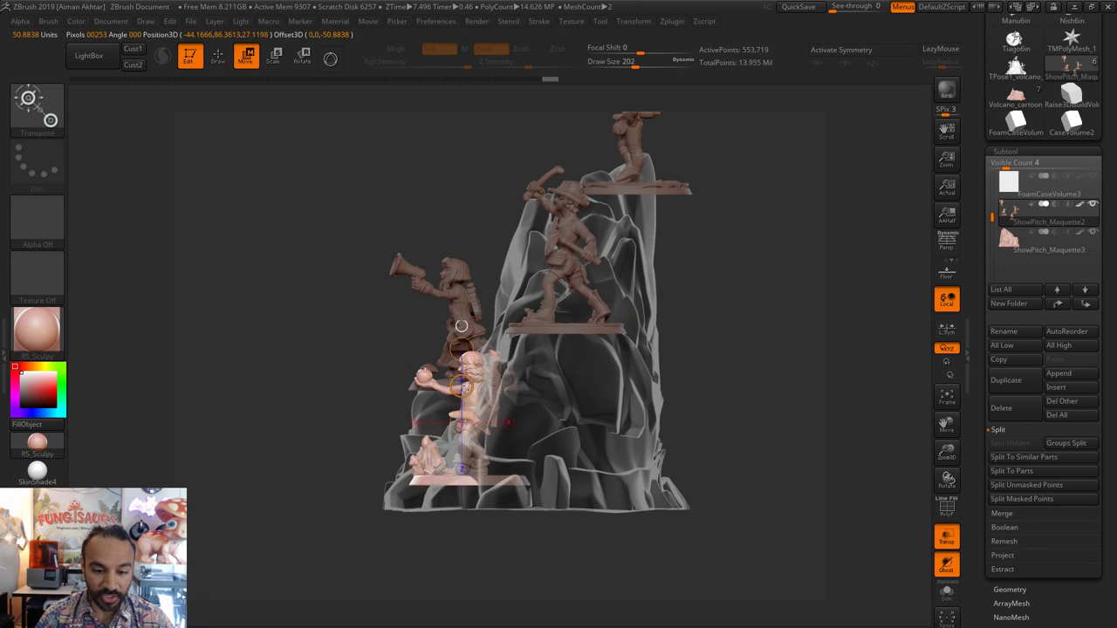
drag(462, 377, 462, 366)
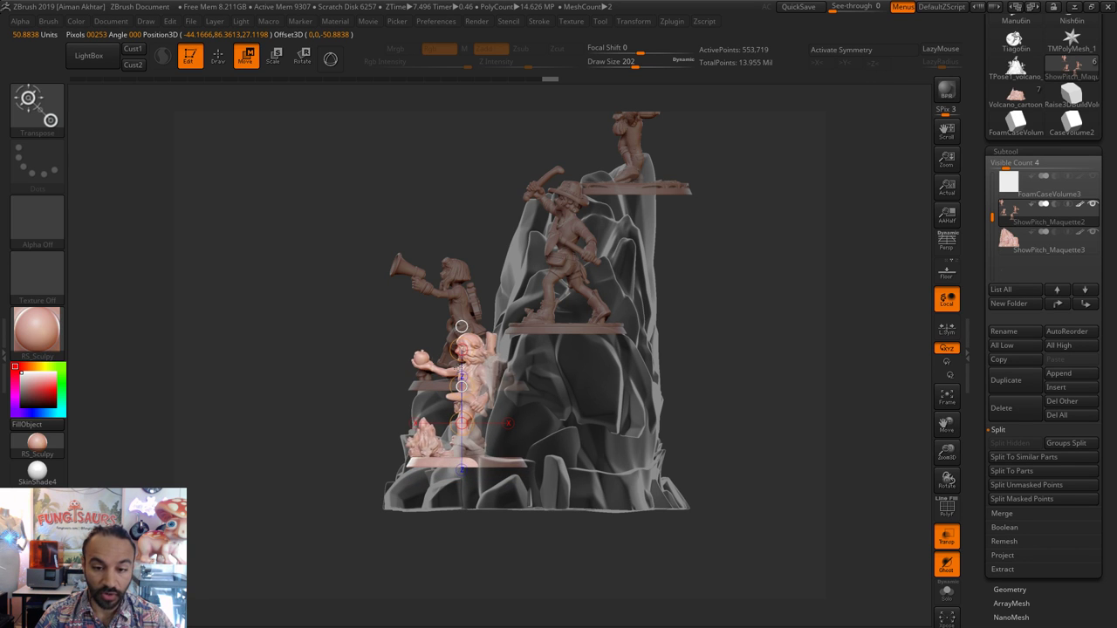
- Check the placement of the four figures on the volcano's ledges from the front, the side and above
drag(630, 524, 661, 522)
alt+drag(567, 392, 625, 395)
click(218, 56)
mouse_move(759, 334)
alt+mouse_down()
mouse_move(731, 327)
mouse_move(753, 344)
alt+mouse_up()
drag(737, 404, 671, 413)
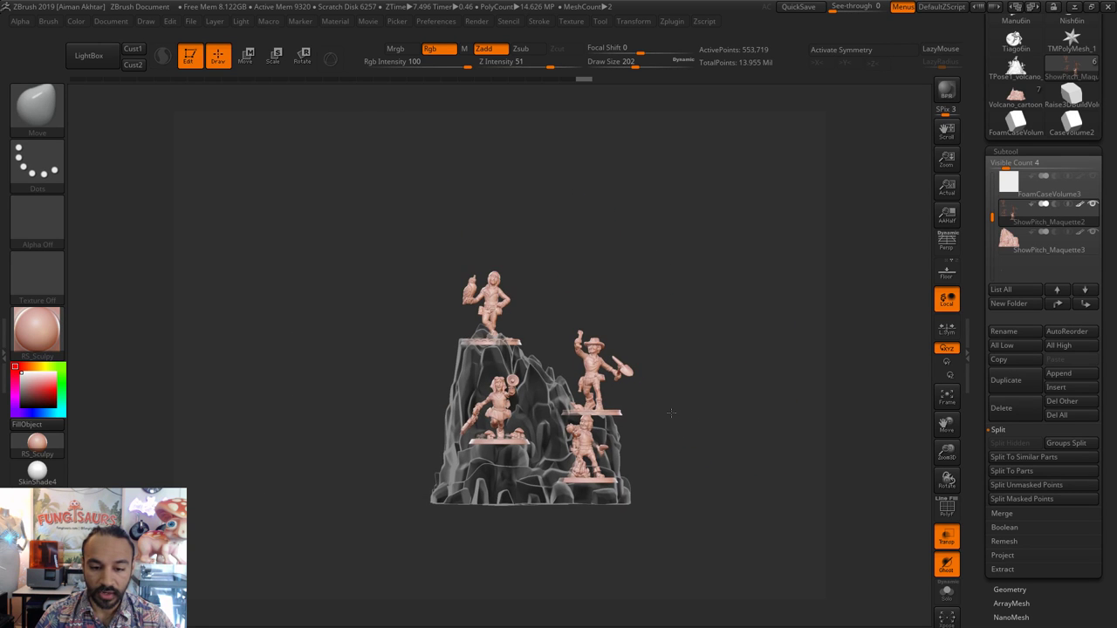
alt+drag(542, 341, 513, 310)
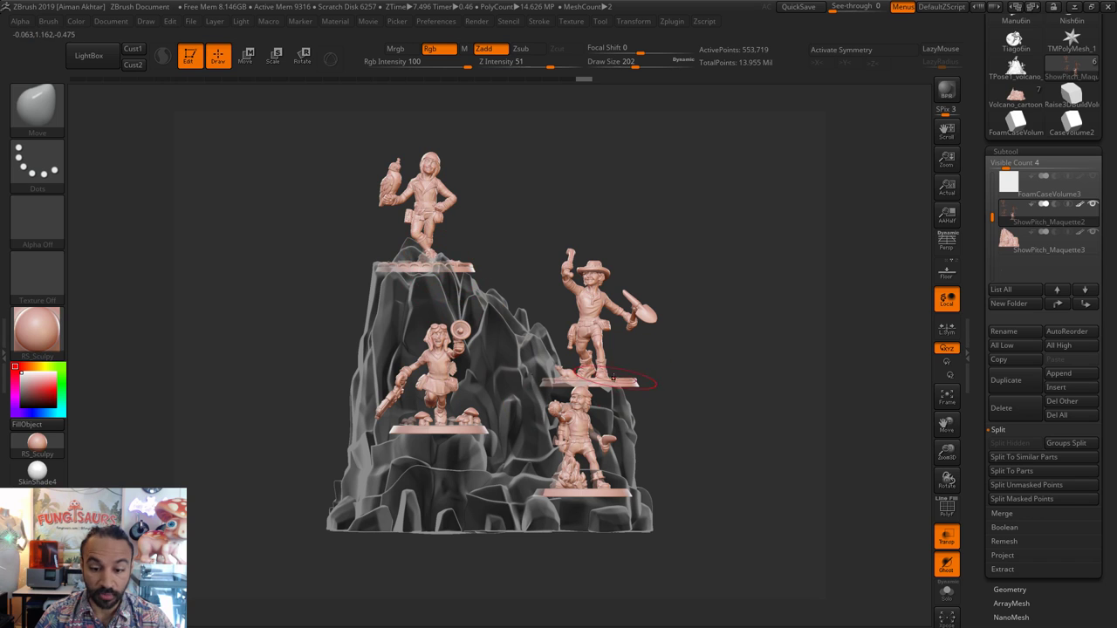
alt+drag(693, 490, 655, 431)
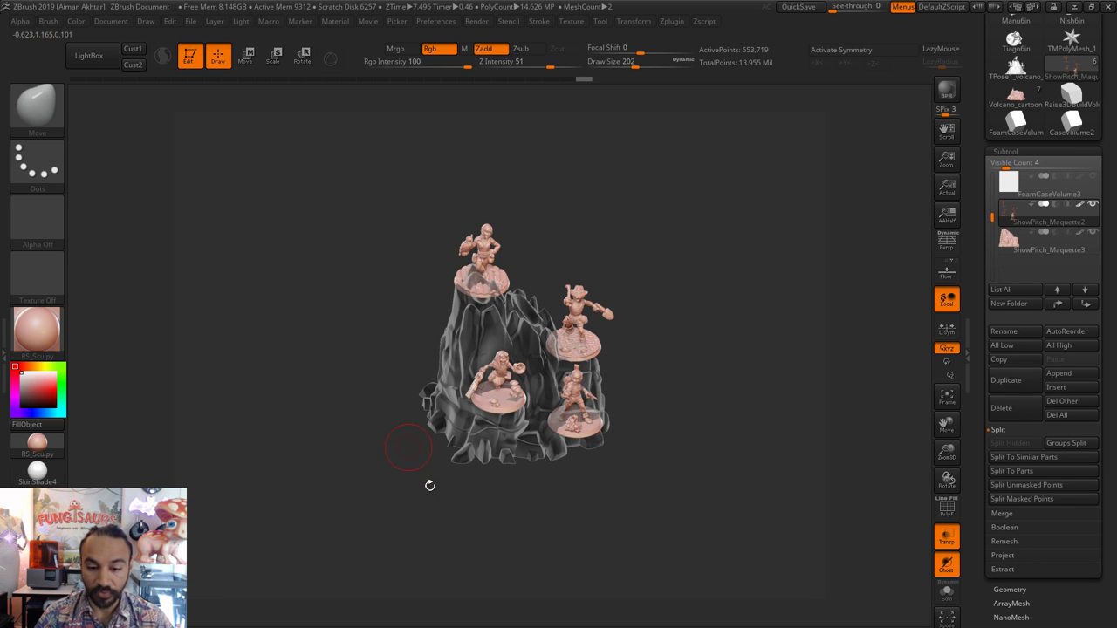
shift+drag(615, 451, 615, 451)
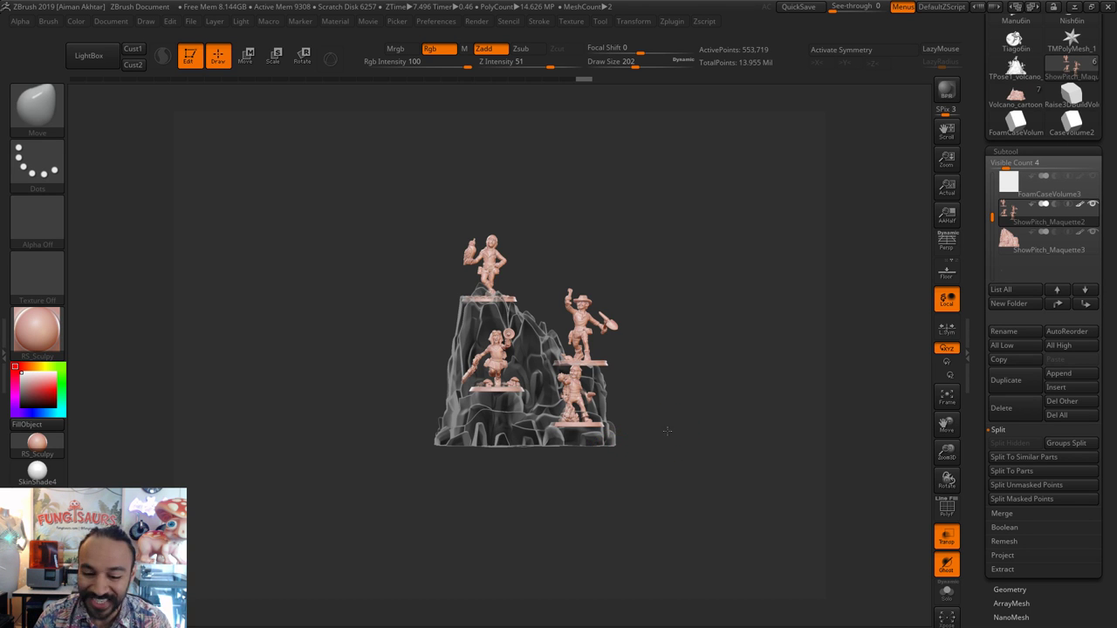
alt+drag(667, 431, 715, 483)
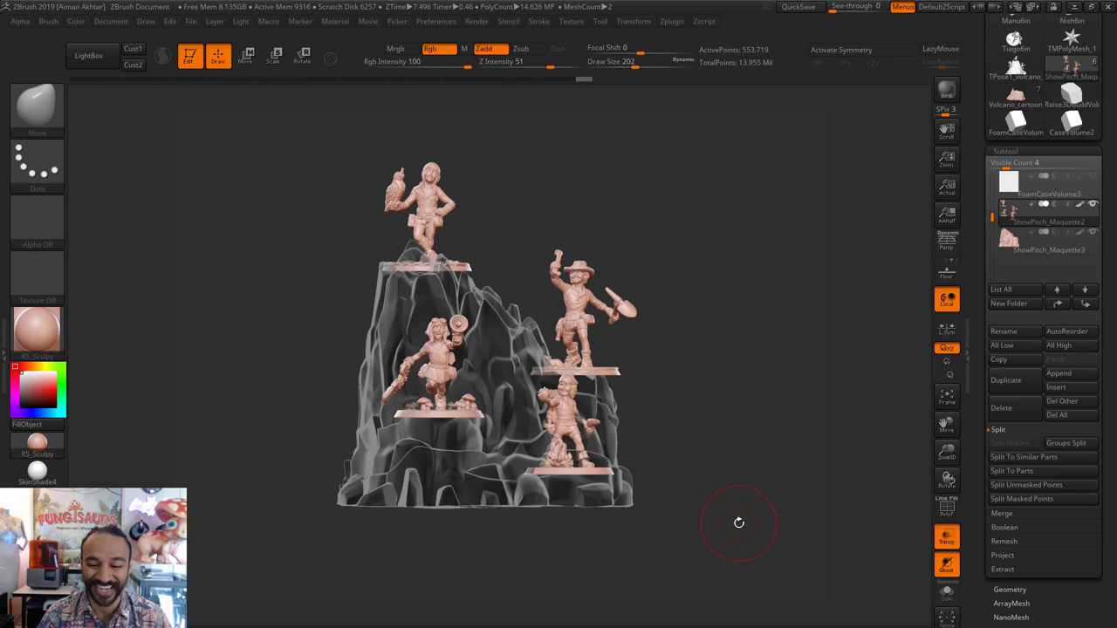
drag(730, 522, 602, 451)
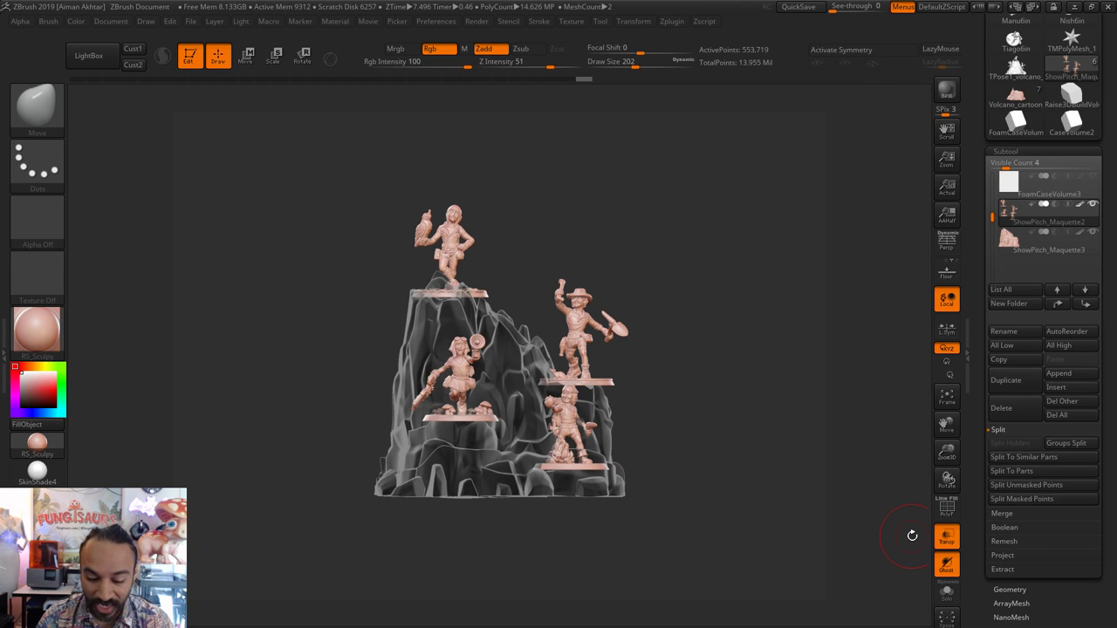
alt+drag(708, 451, 716, 464)
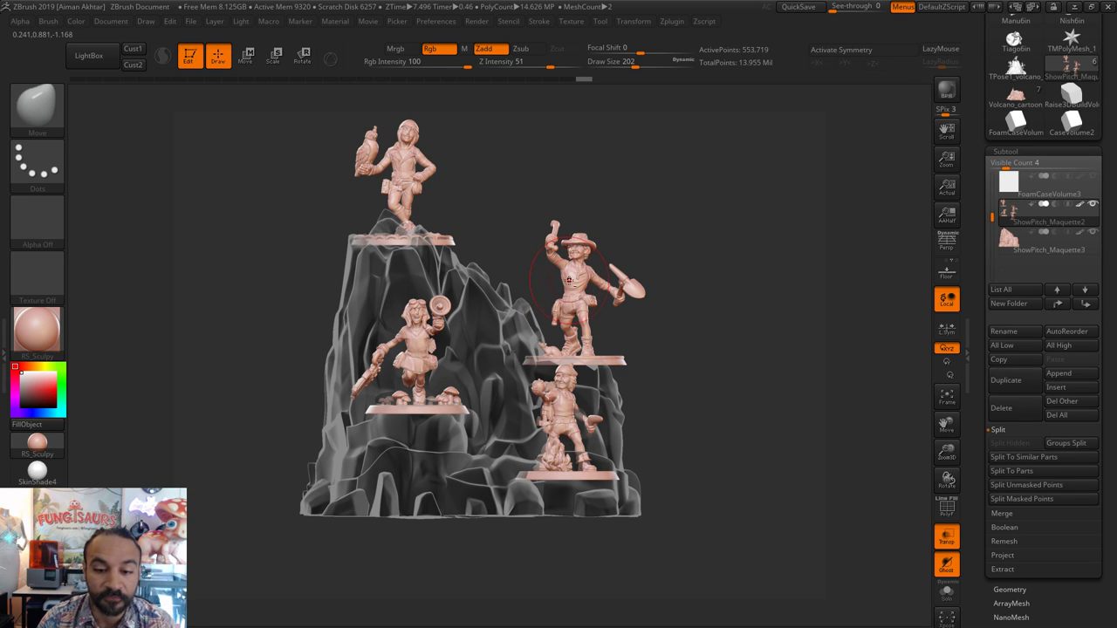
- Show FoamCaseVolume3 and compare the four figures with its bounds in front and side views
key(r)
drag(742, 375, 768, 335)
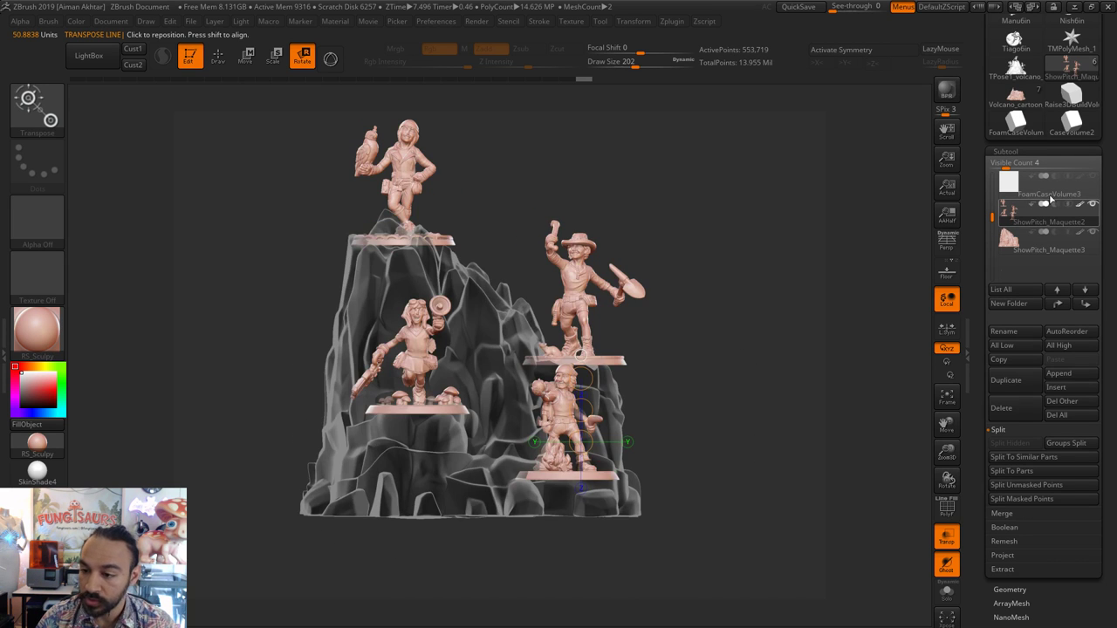
click(1093, 177)
key(f)
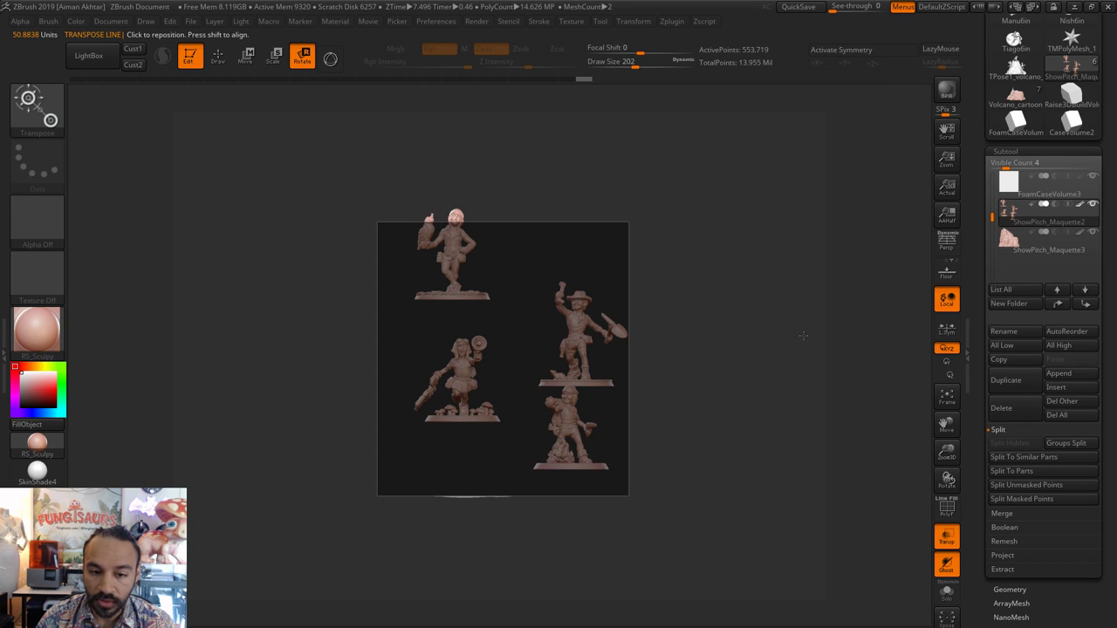
alt+drag(764, 377, 761, 415)
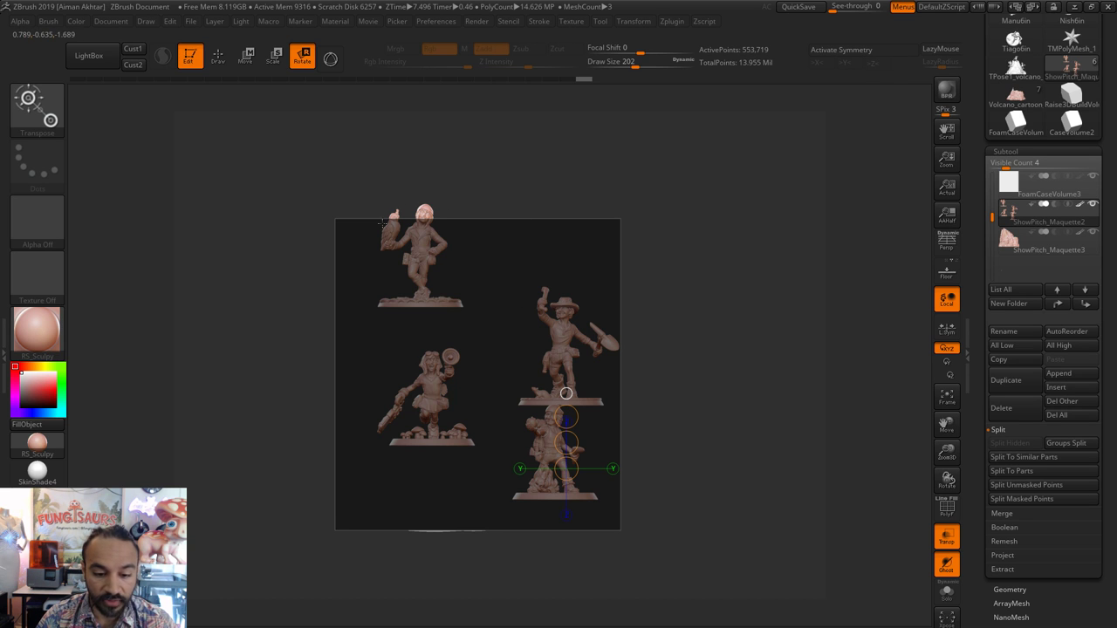
drag(727, 463, 775, 468)
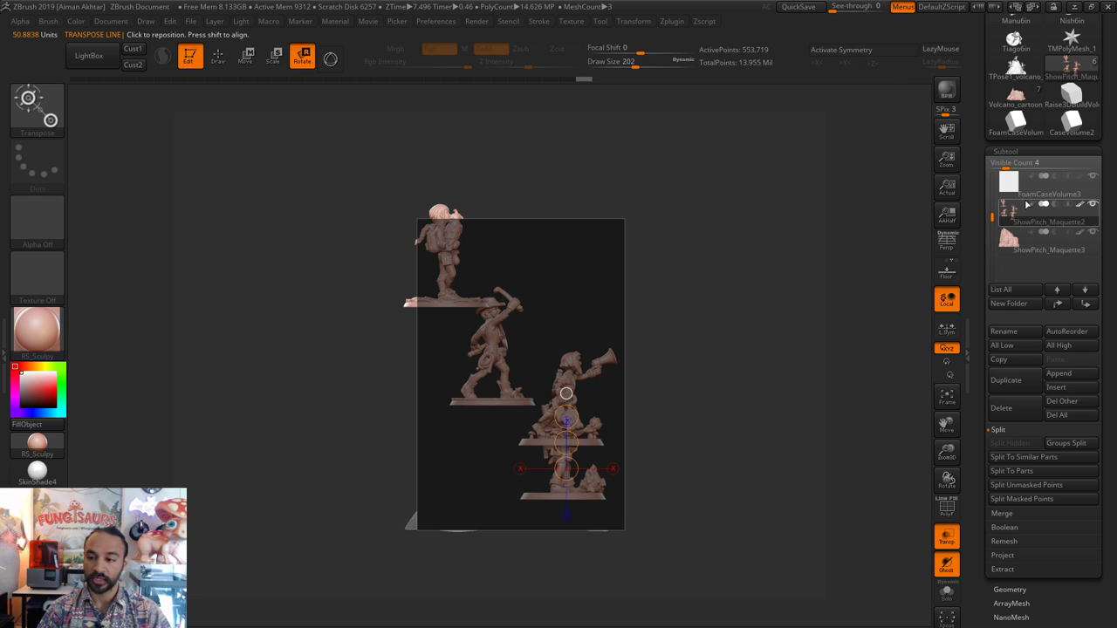
scroll(1038, 226, up, 1)
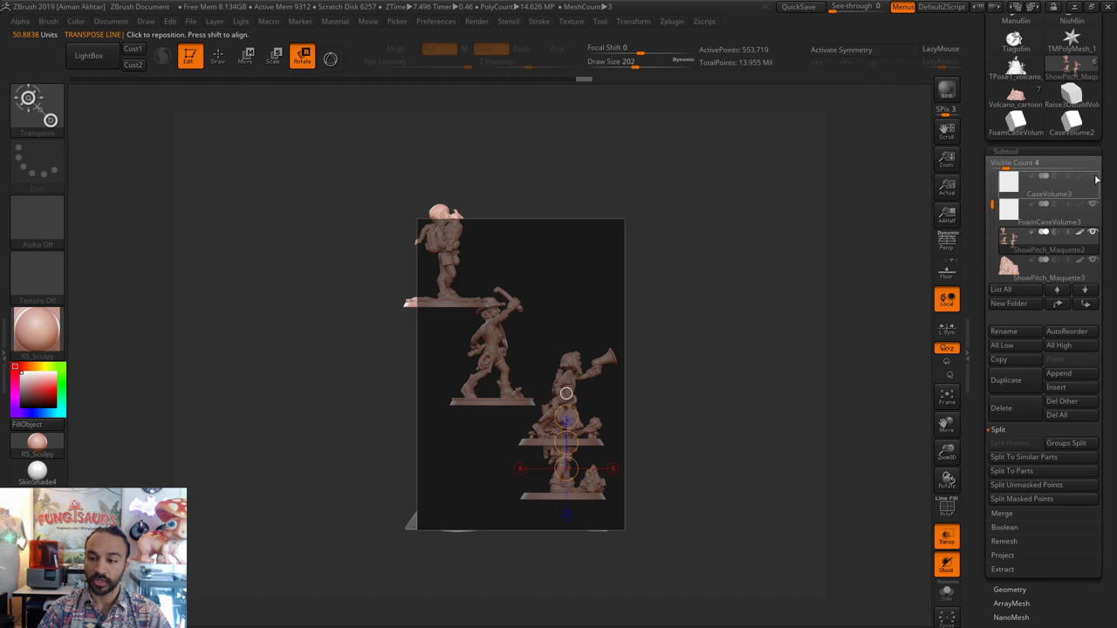
click(1094, 177)
mouse_move(1095, 178)
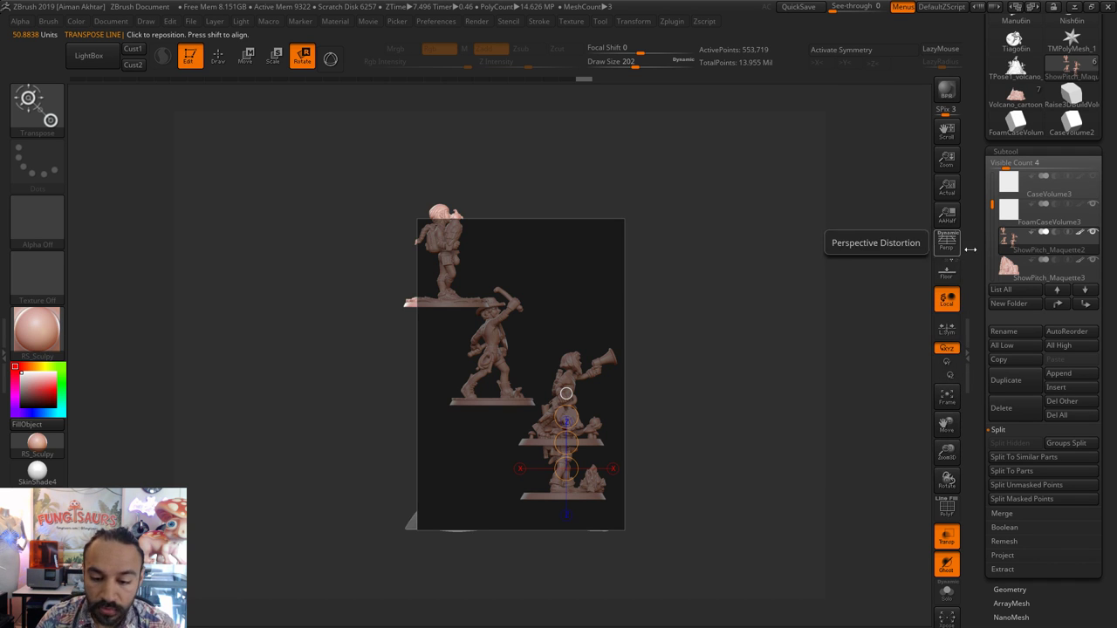
- Make the volcano subtool ShowPitch_Maquette3 active, with FoamCaseVolume3 hidden and transparency turned off
click(1008, 266)
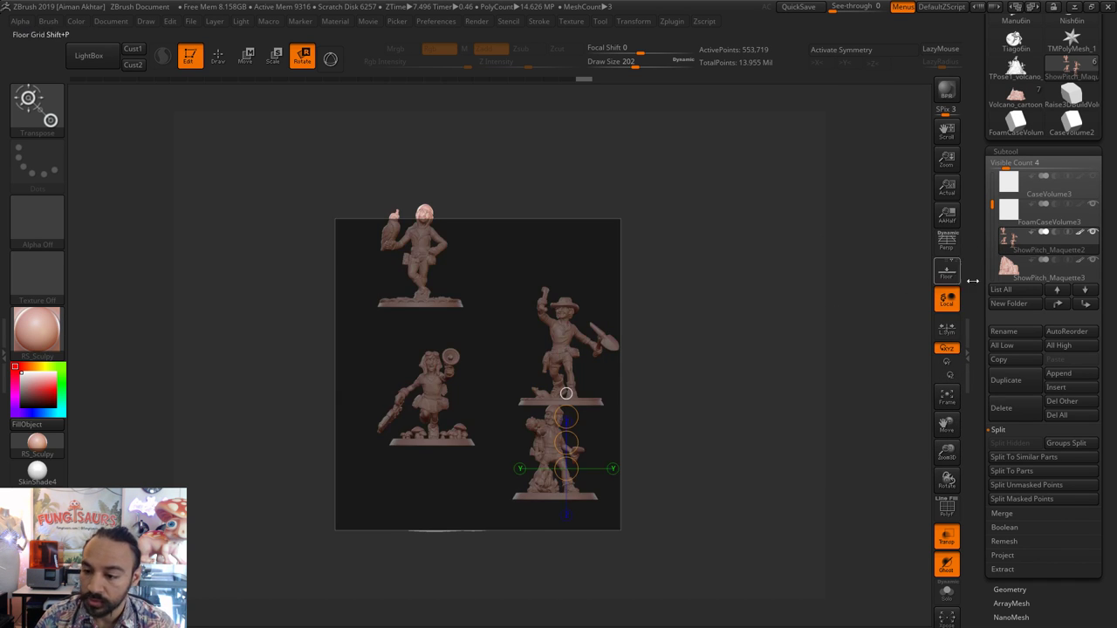
click(1003, 271)
click(1092, 204)
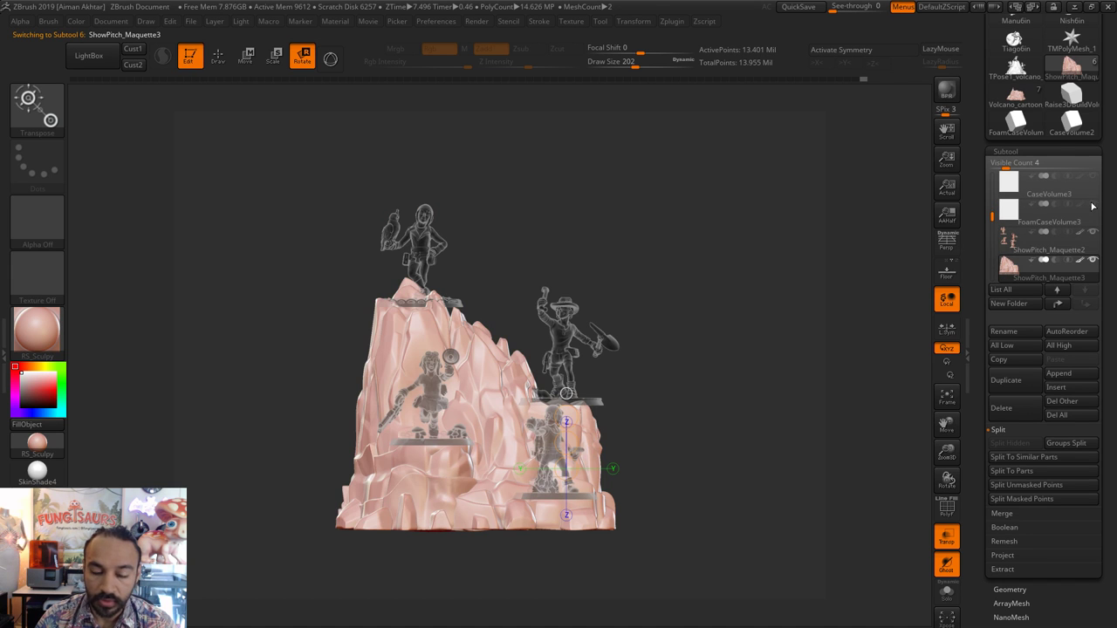
key(q)
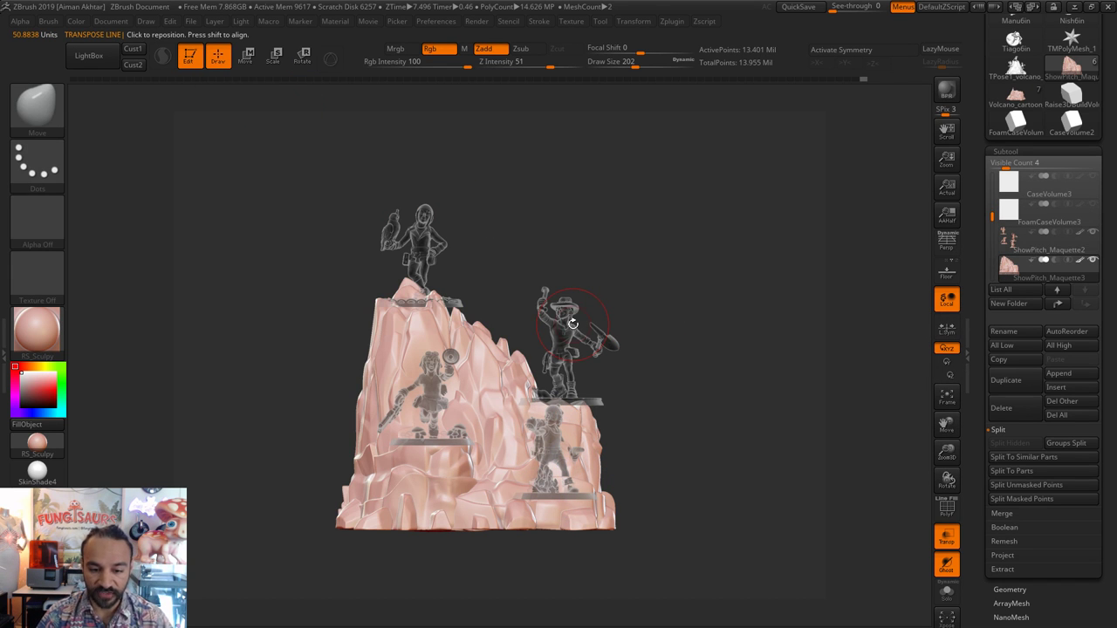
click(946, 539)
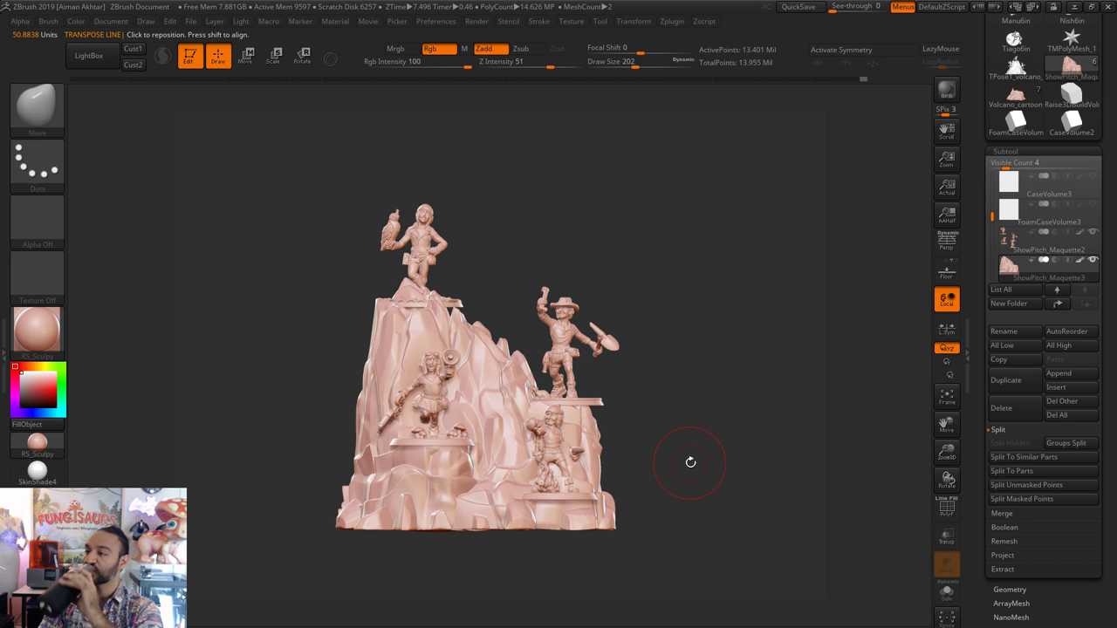
mouse_move(1043, 266)
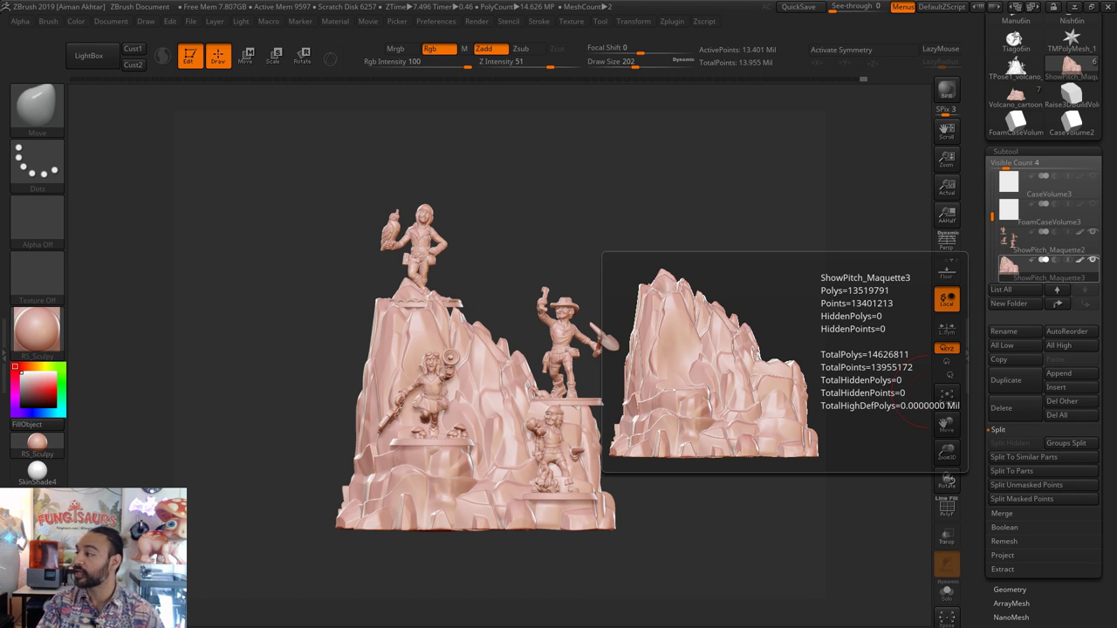
- Widen the volcano's peak sideways beneath the owl figure's base with a large Move brush
mouse_move(725, 202)
mouse_down()
mouse_move(576, 379)
mouse_move(507, 402)
mouse_up()
key(s)
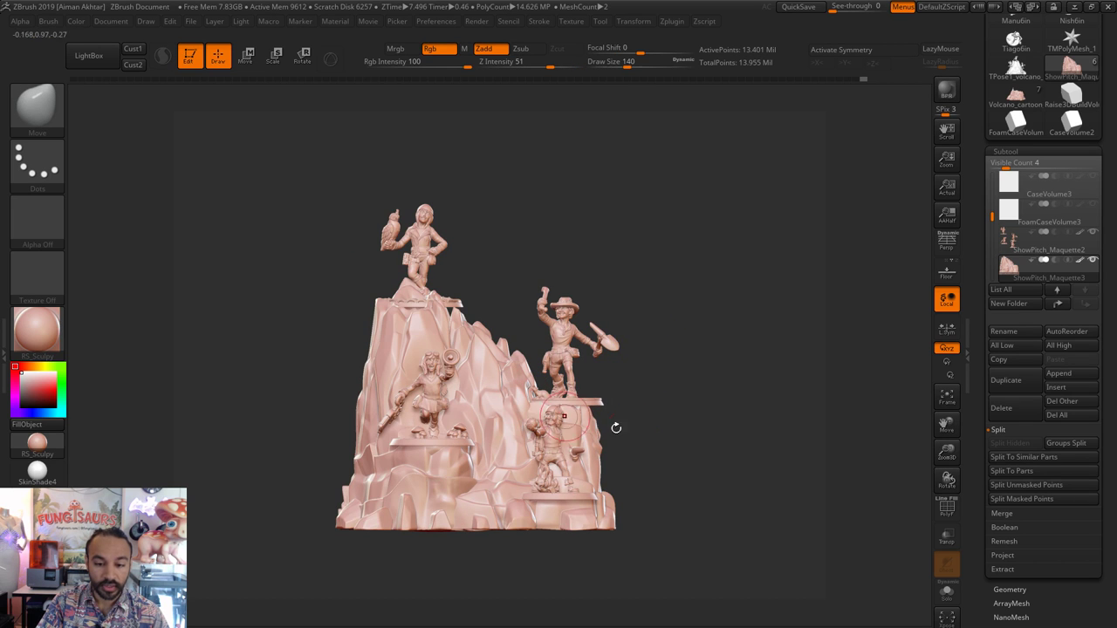
mouse_move(673, 451)
alt+mouse_down()
mouse_move(738, 443)
mouse_move(762, 478)
alt+mouse_up()
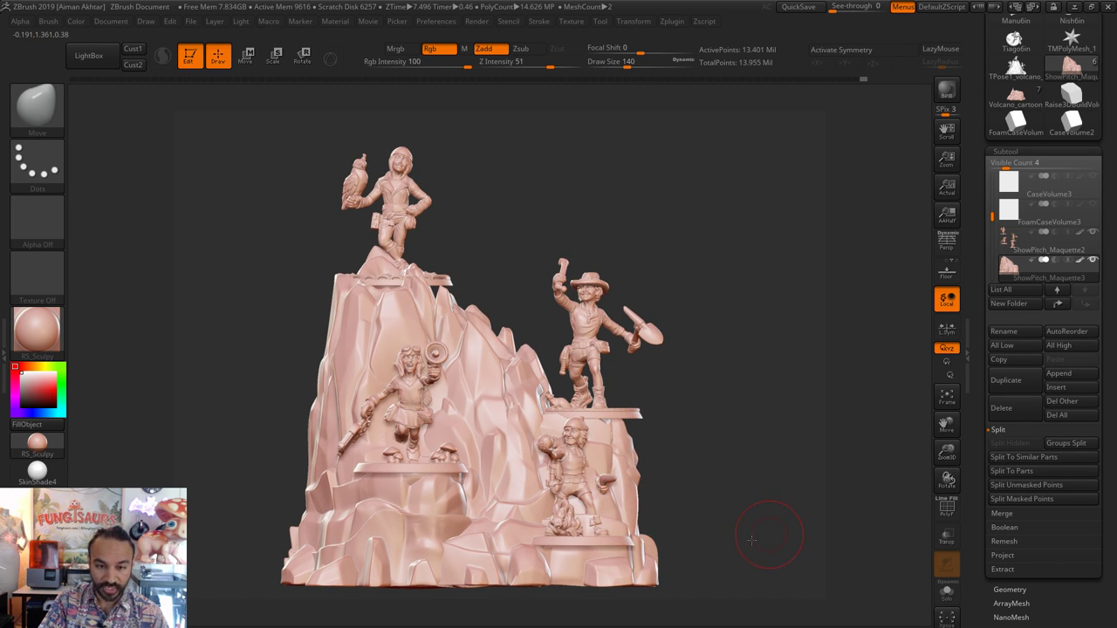
mouse_move(766, 541)
mouse_down()
mouse_move(711, 543)
mouse_move(648, 524)
mouse_up()
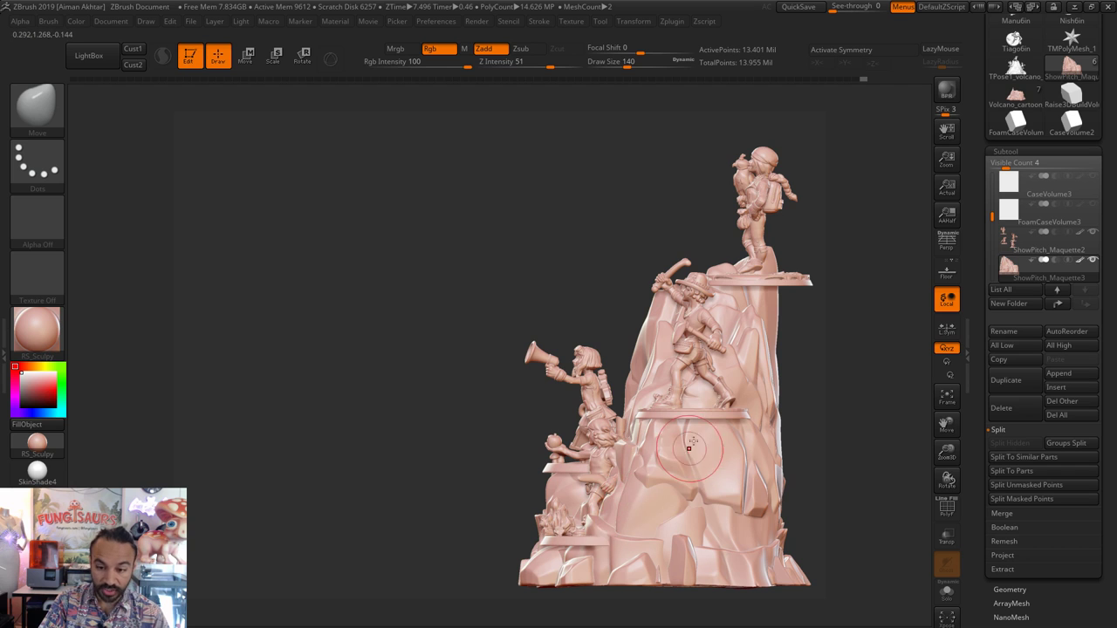
key(s)
drag(691, 443, 717, 442)
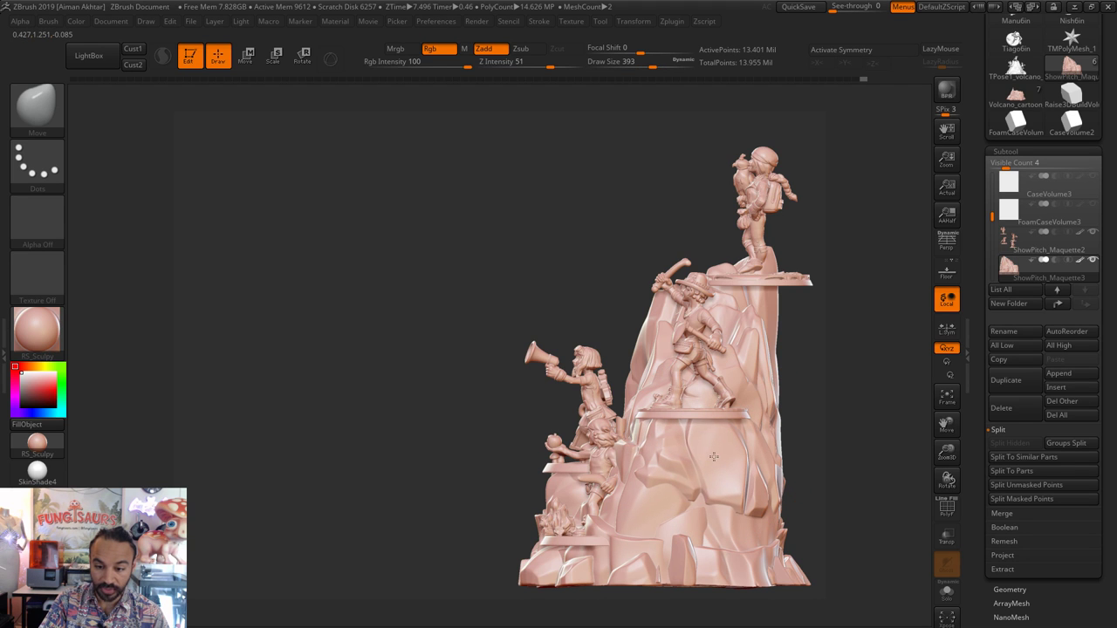
mouse_move(860, 410)
mouse_down()
mouse_move(891, 434)
mouse_move(599, 294)
mouse_up()
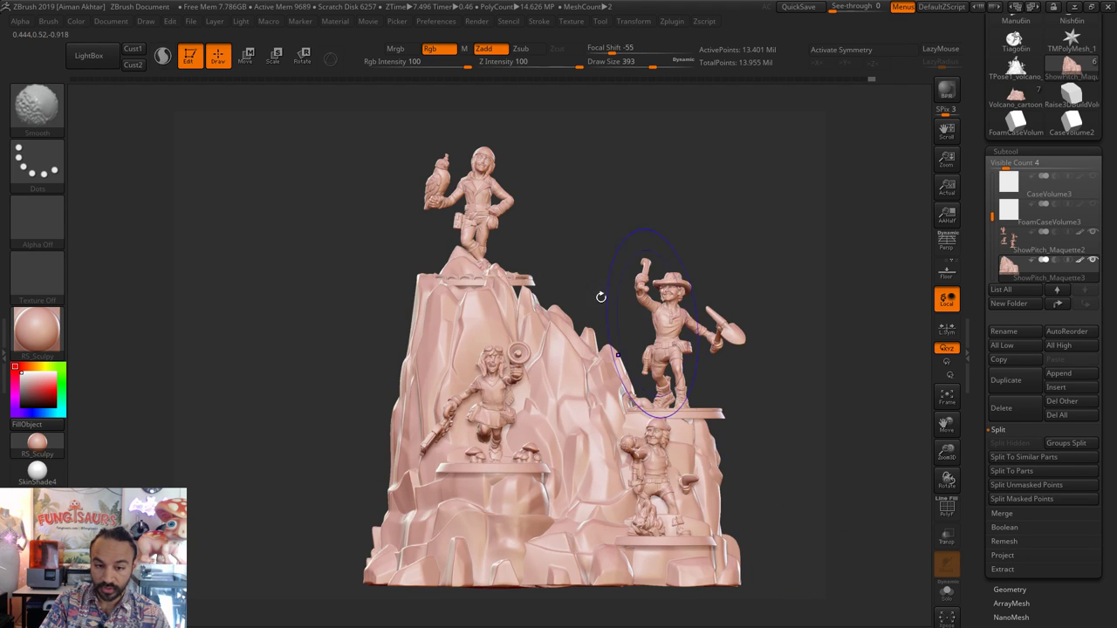
mouse_move(457, 289)
mouse_down()
mouse_move(460, 274)
mouse_move(528, 293)
mouse_up()
key(s)
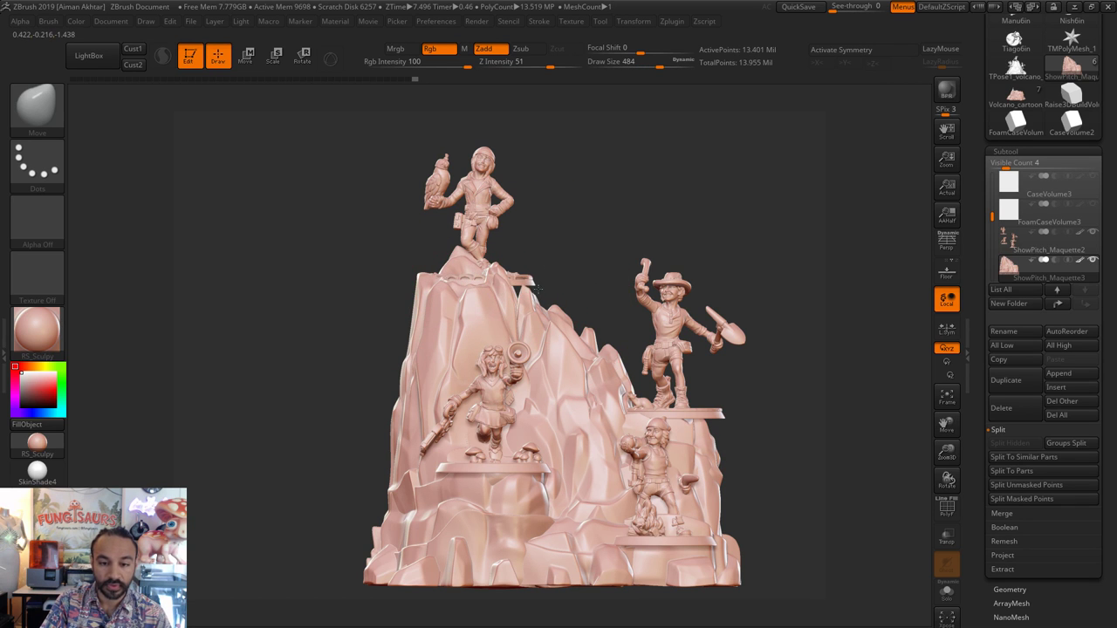
key(bracketleft)
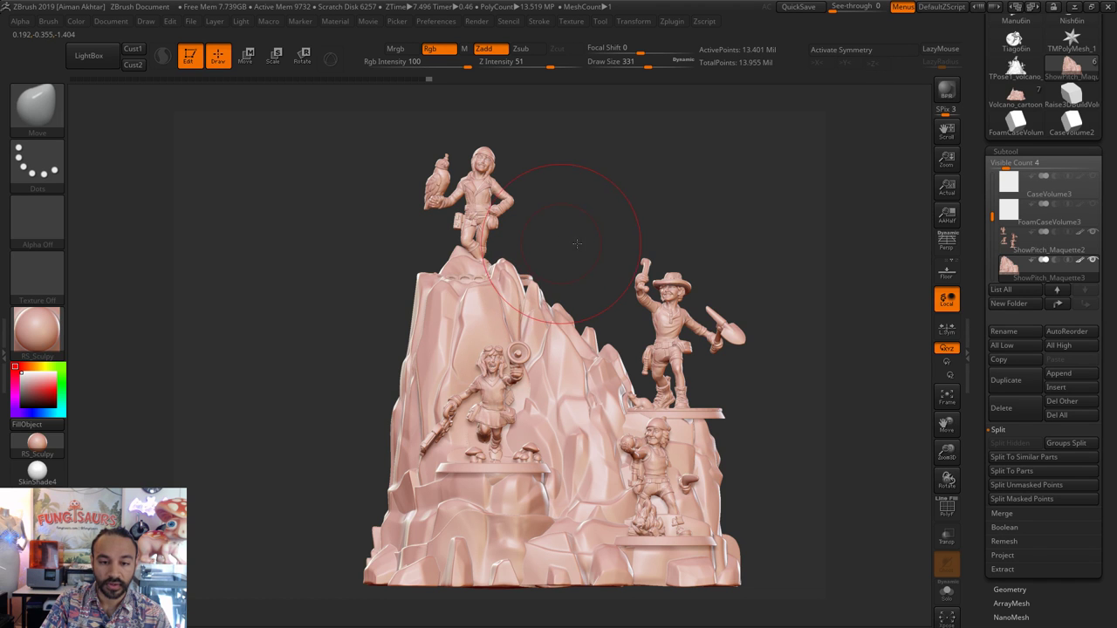
- Isolate the figures subtool, mask every figure except the owl figure, and bring the volcano back into view
drag(562, 244, 431, 274)
key(s)
key(bracketright)
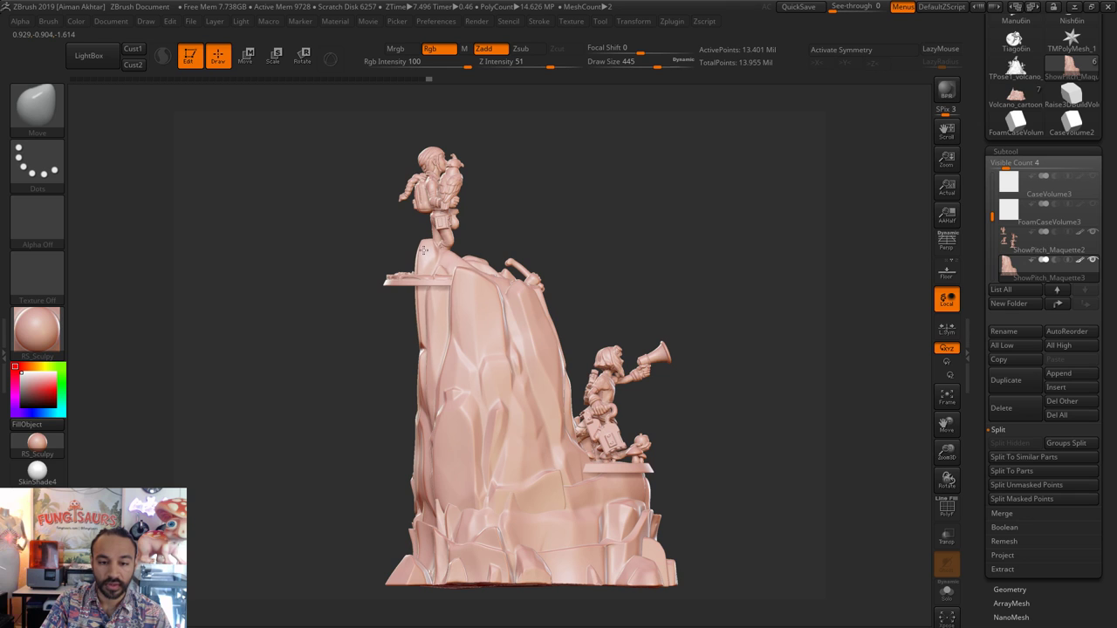
alt+click(433, 249)
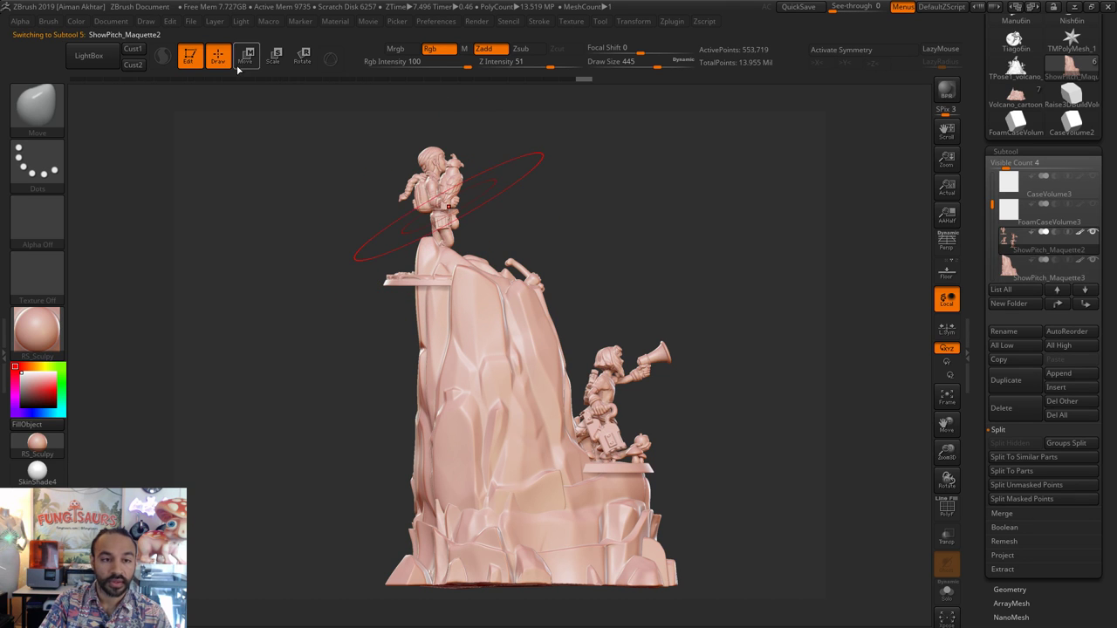
key(w)
key(q)
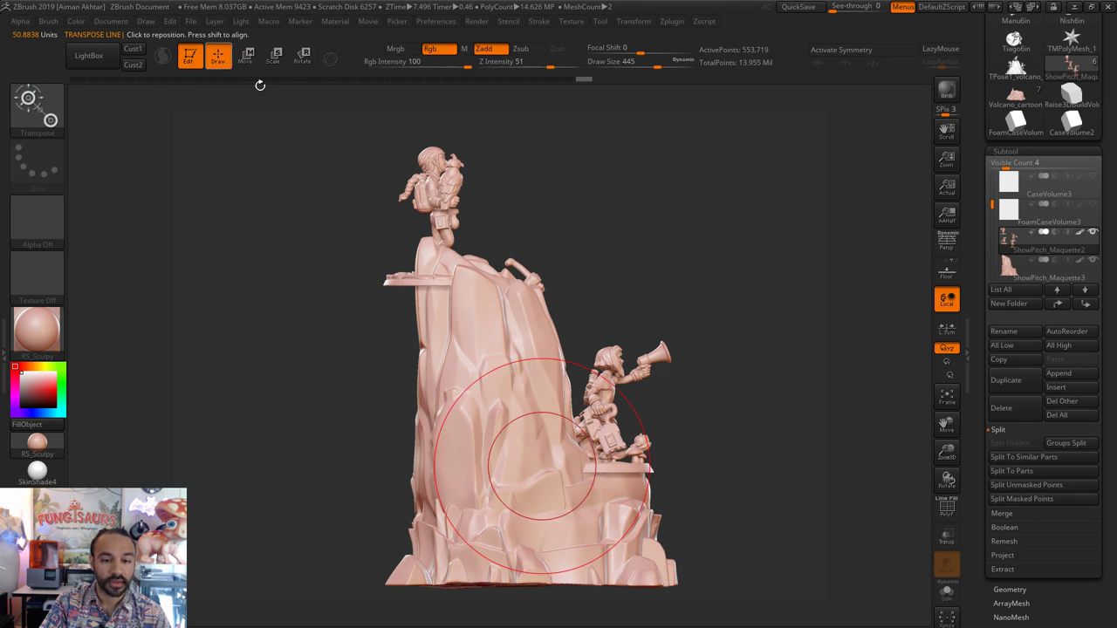
click(946, 593)
mouse_move(625, 310)
mouse_down()
mouse_move(486, 269)
mouse_move(361, 320)
mouse_move(449, 78)
mouse_up()
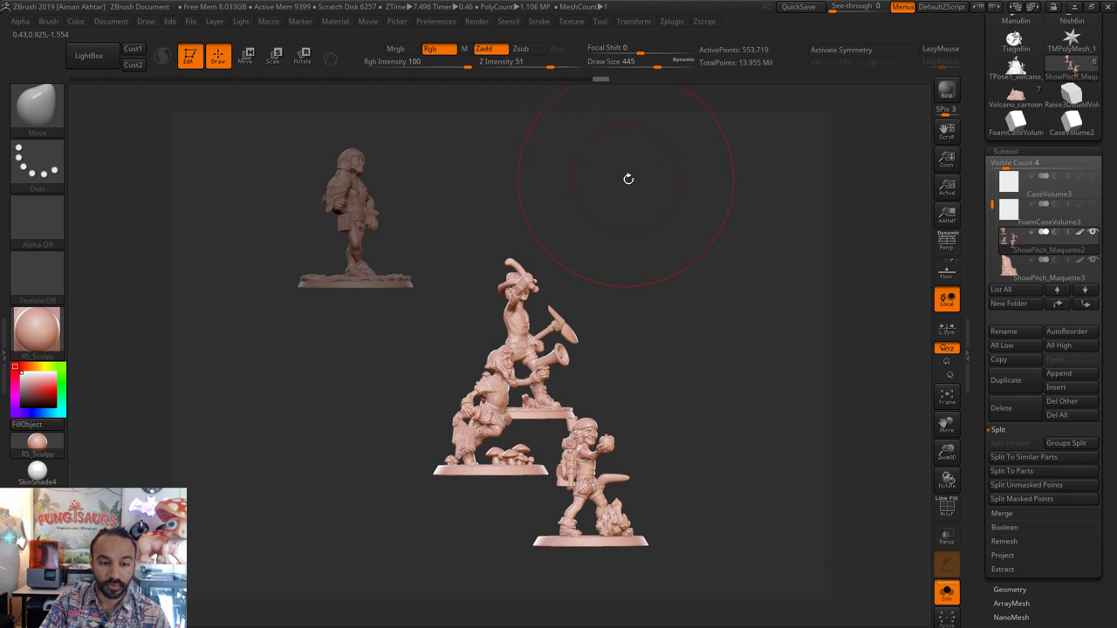
drag(628, 178, 713, 239)
ctrl+click(713, 240)
click(947, 593)
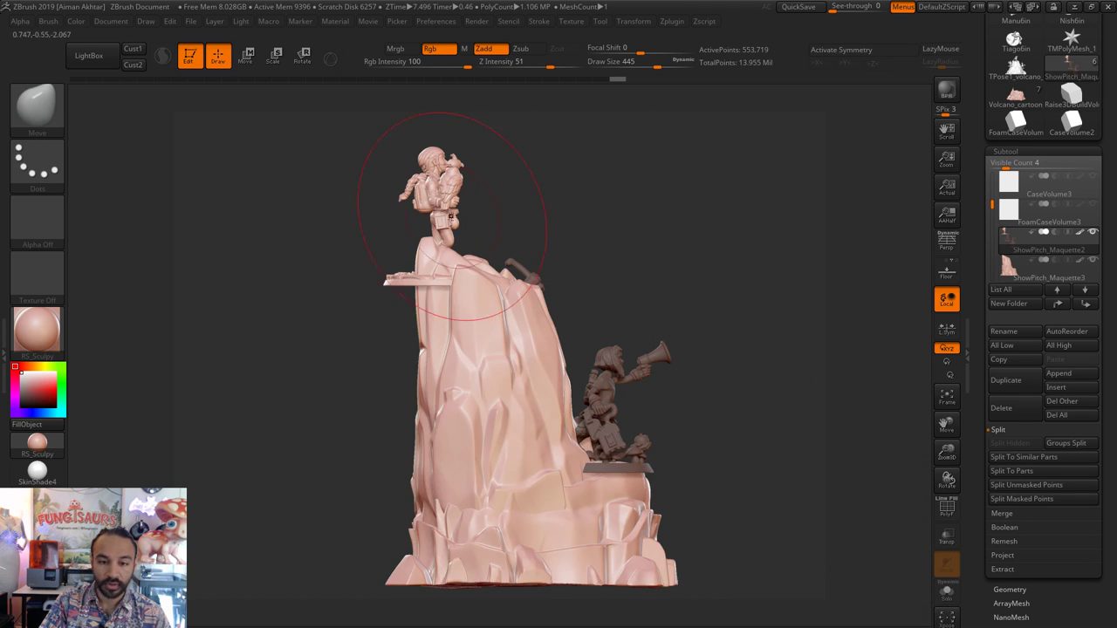
- Move the owl figure horizontally toward the volcano's front in side view and check its position from behind
click(246, 55)
drag(442, 226, 692, 226)
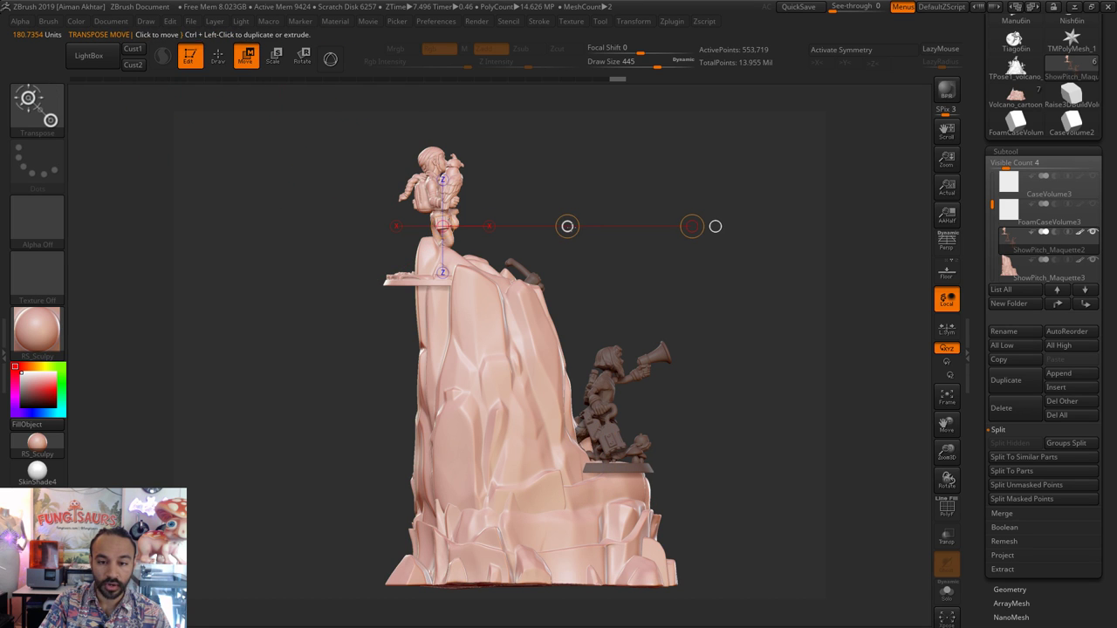
drag(567, 226, 594, 229)
drag(725, 389, 458, 251)
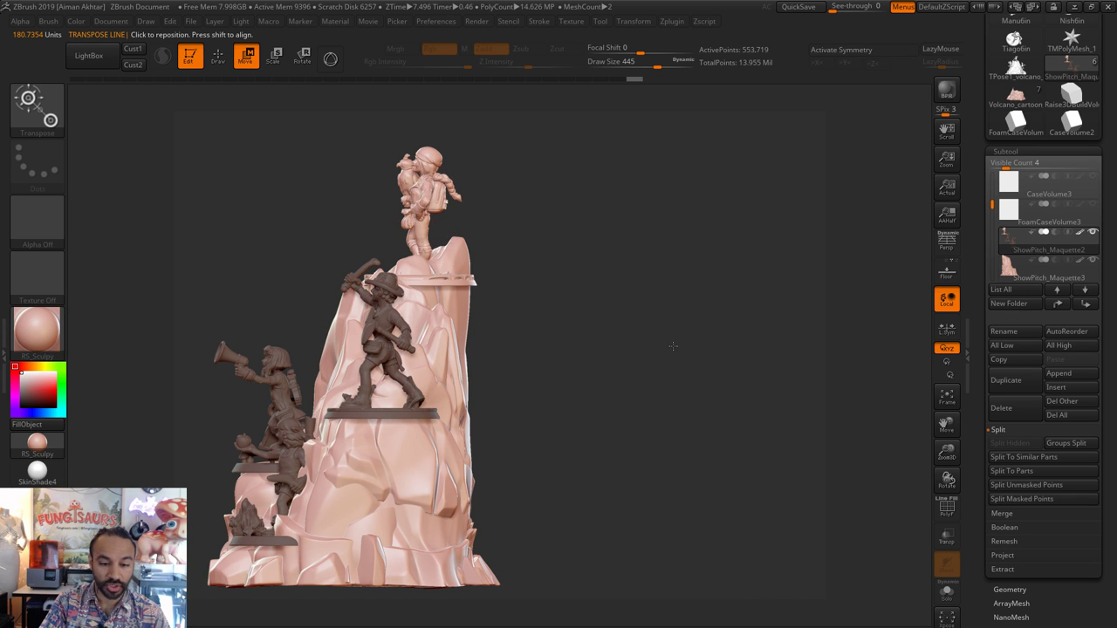
mouse_move(493, 339)
alt+mouse_down()
mouse_move(552, 334)
mouse_move(663, 371)
mouse_move(599, 370)
alt+mouse_up()
click(218, 55)
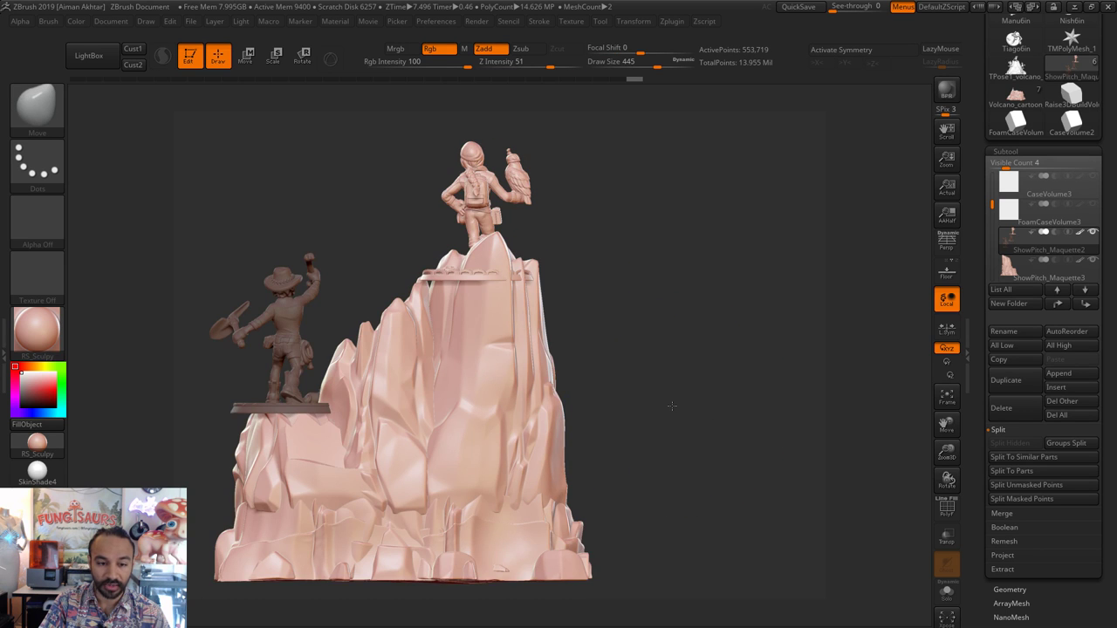
- Make the volcano subtool ShowPitch_Maquette3 active and push its slope back behind the megaphone figure with the Move brush in side view
alt+drag(675, 407, 674, 305)
mouse_move(672, 349)
mouse_down()
mouse_move(725, 474)
mouse_move(471, 467)
mouse_up()
alt+drag(704, 267, 649, 147)
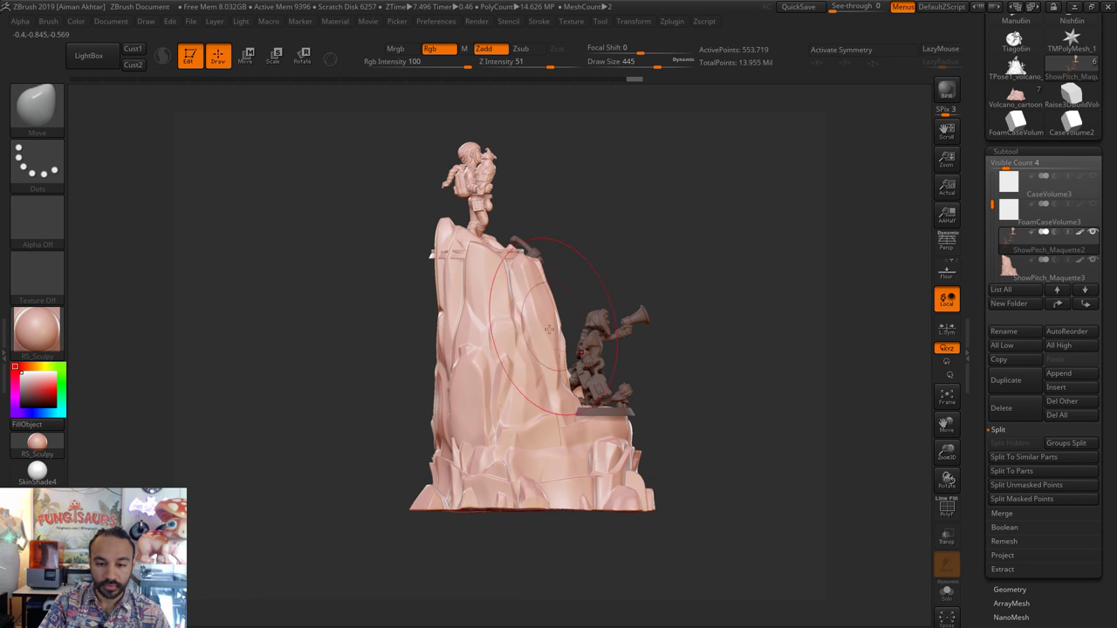
alt+click(533, 332)
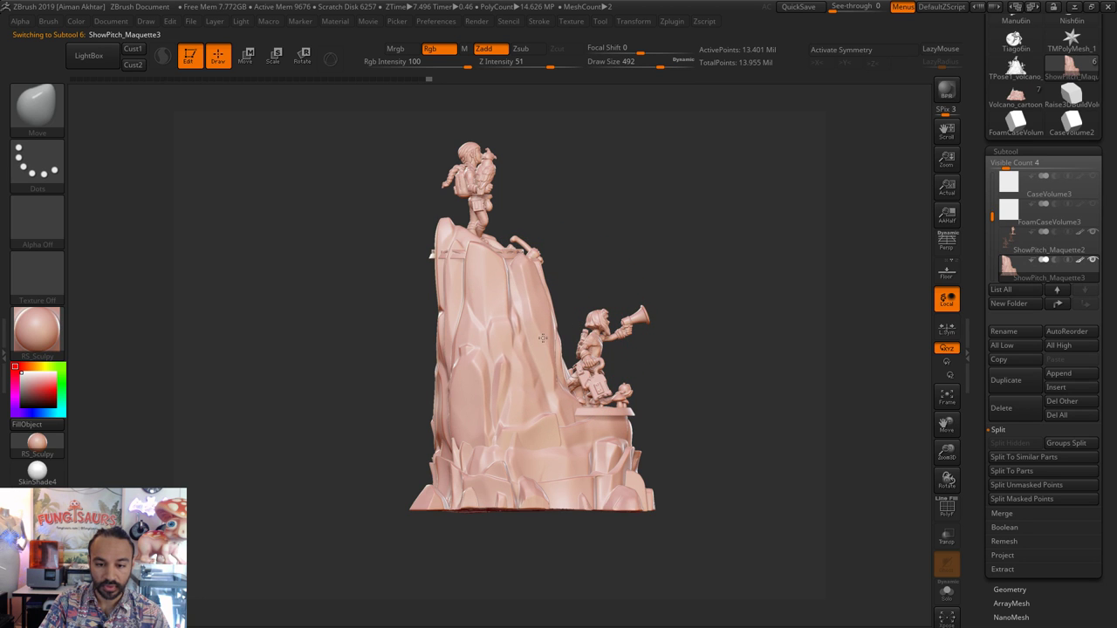
drag(543, 338, 503, 343)
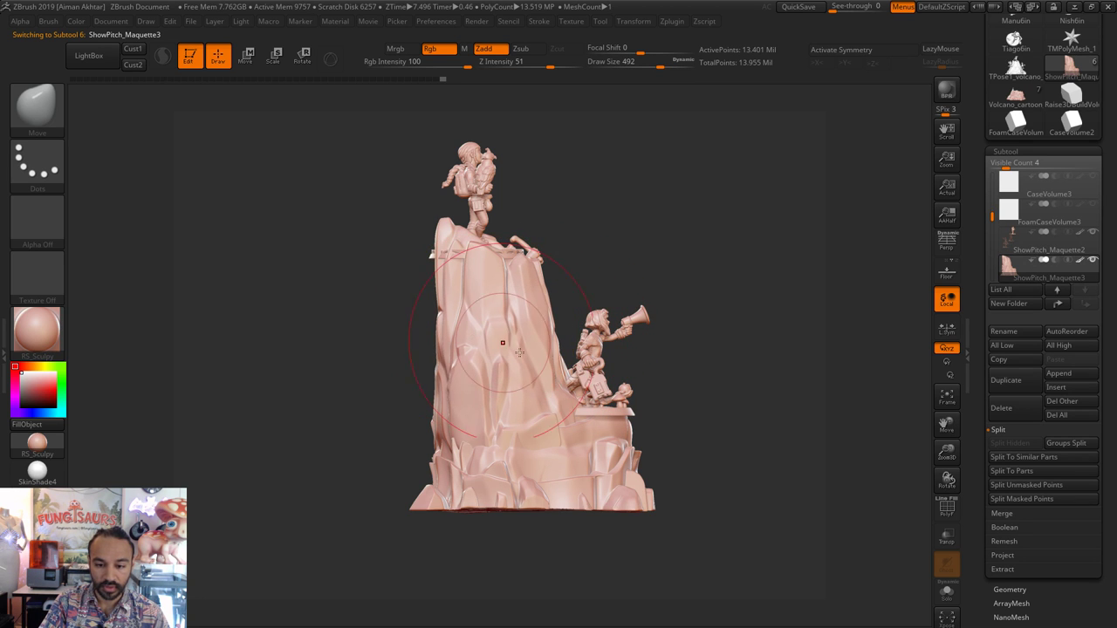
key(s)
click(567, 389)
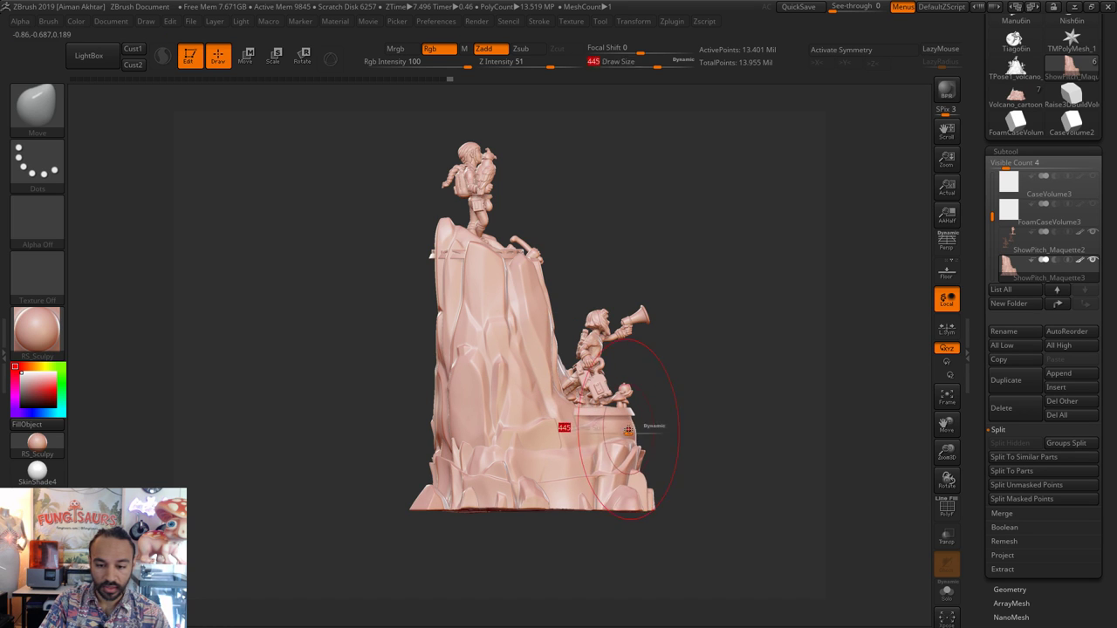
- Raise and bulge the volcano's front ledge around the megaphone figure's base in side view, reducing the Move brush to draw size 365
mouse_move(628, 430)
mouse_down()
mouse_move(648, 424)
mouse_move(590, 413)
mouse_up()
key(s)
key(s)
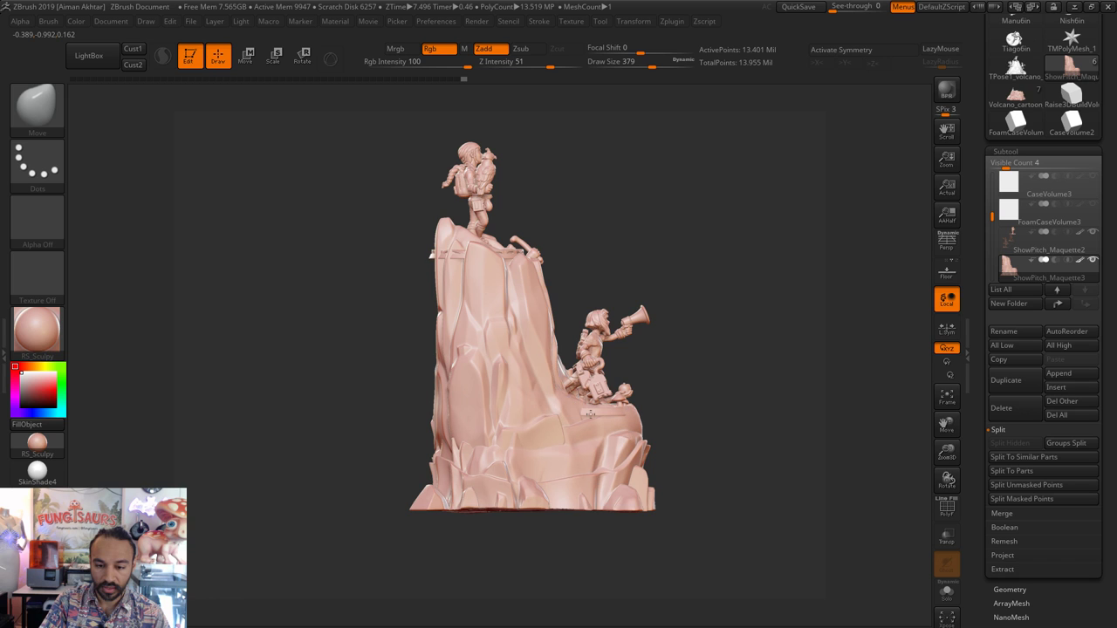
drag(667, 424, 602, 425)
key(s)
mouse_move(638, 425)
mouse_down()
mouse_move(650, 417)
mouse_move(636, 422)
mouse_move(636, 407)
mouse_up()
key(s)
key(s)
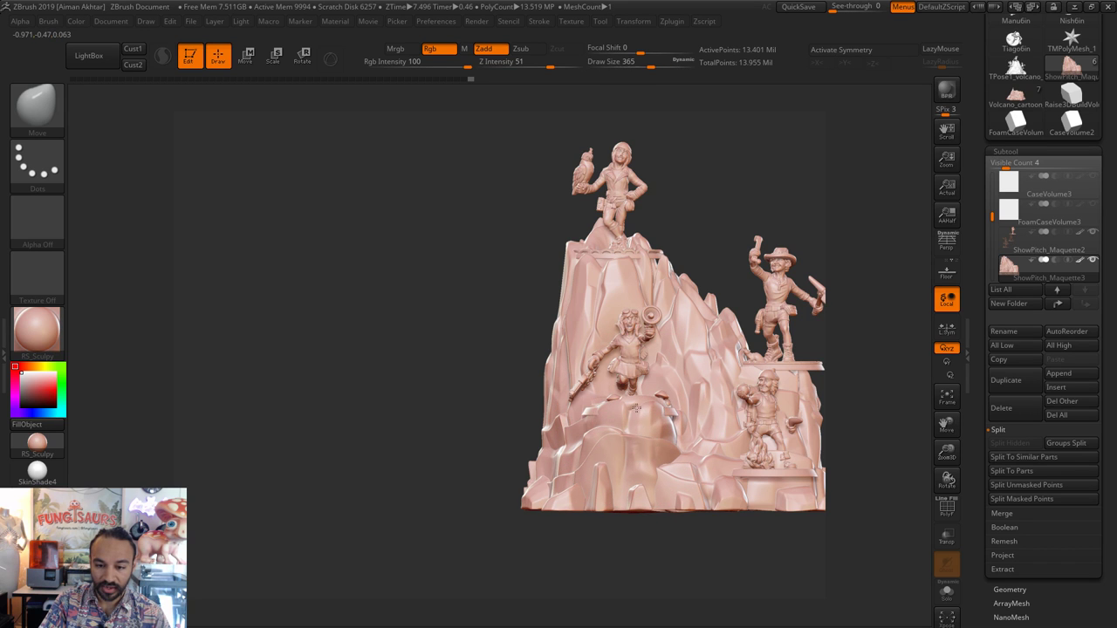
- Round out the sides of the rock ledge beneath the megaphone figure in front view with the Move brush at draw size 386
key(ctrl)
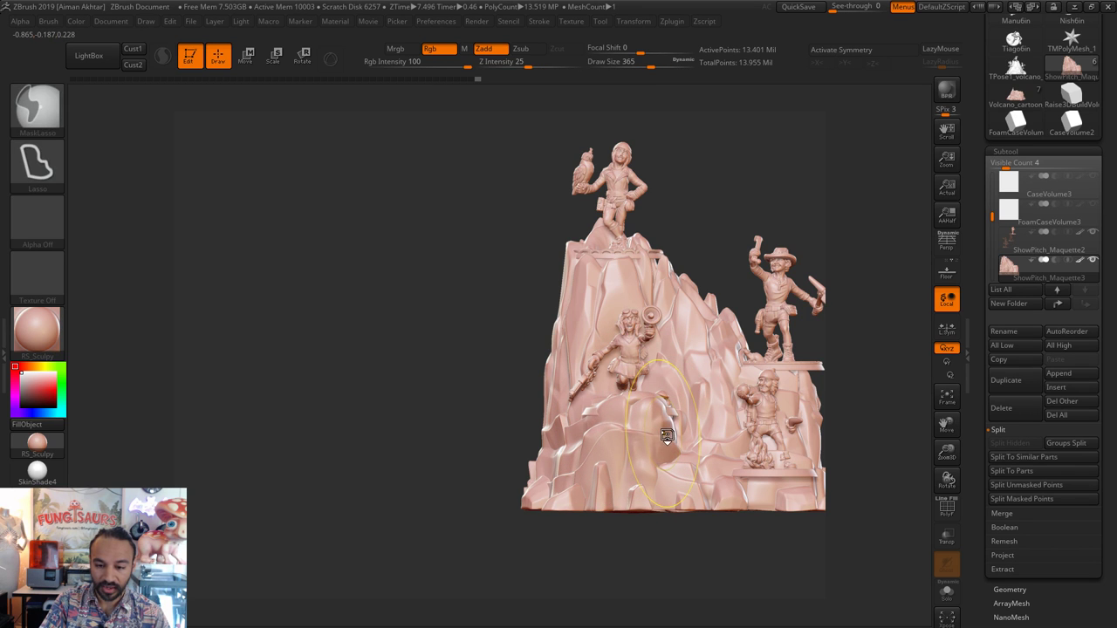
key(s)
mouse_move(673, 430)
mouse_down()
mouse_move(677, 423)
mouse_move(658, 448)
mouse_move(646, 444)
mouse_up()
key(s)
mouse_move(647, 441)
mouse_down()
mouse_move(646, 427)
mouse_move(610, 449)
mouse_move(556, 424)
mouse_move(543, 441)
mouse_up()
key(s)
key(s)
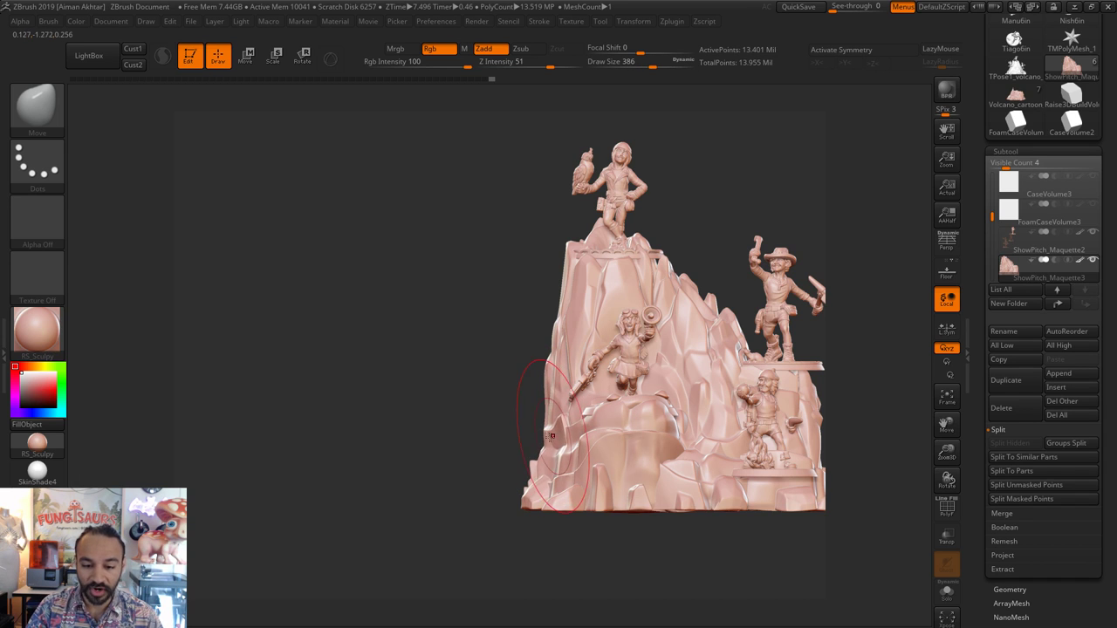
key(s)
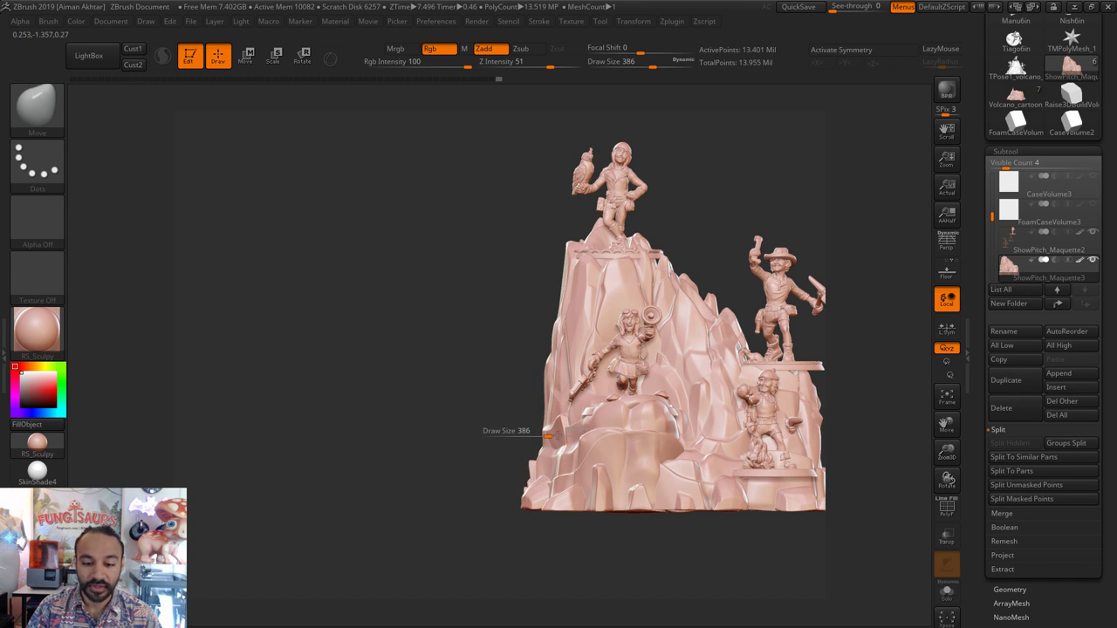
drag(549, 433, 537, 432)
- Push the rock away from behind the megaphone figure's feet in a close side view with the Move brush at draw size 177
mouse_move(428, 449)
mouse_down()
mouse_move(693, 410)
mouse_move(695, 498)
mouse_up()
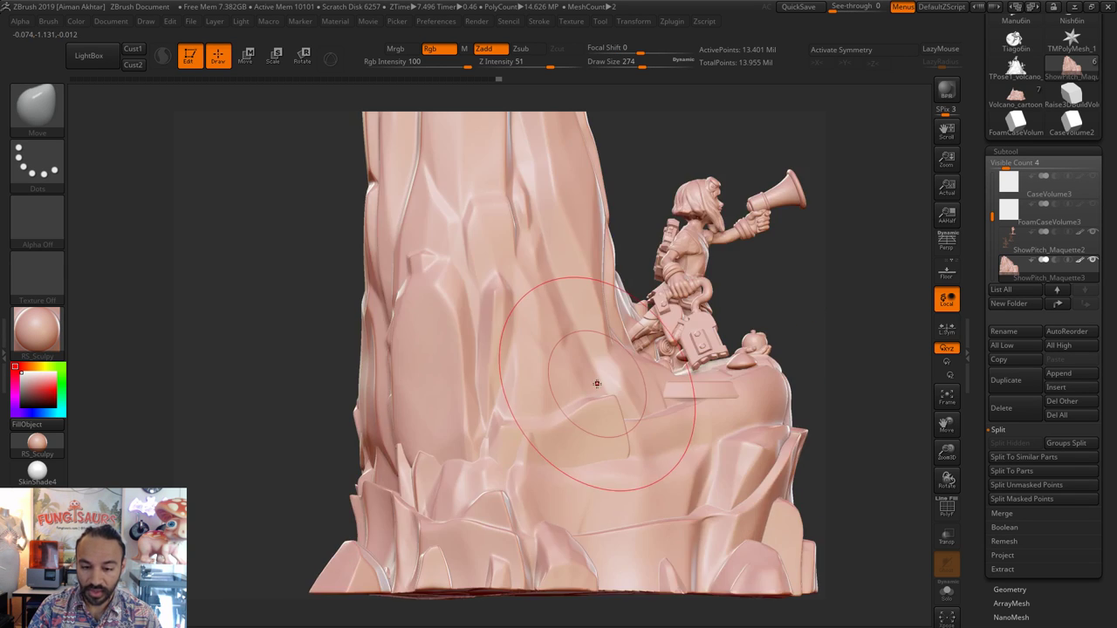
key(s)
mouse_move(662, 321)
mouse_down()
mouse_move(634, 347)
mouse_move(623, 402)
mouse_move(638, 381)
mouse_move(623, 401)
mouse_up()
key(s)
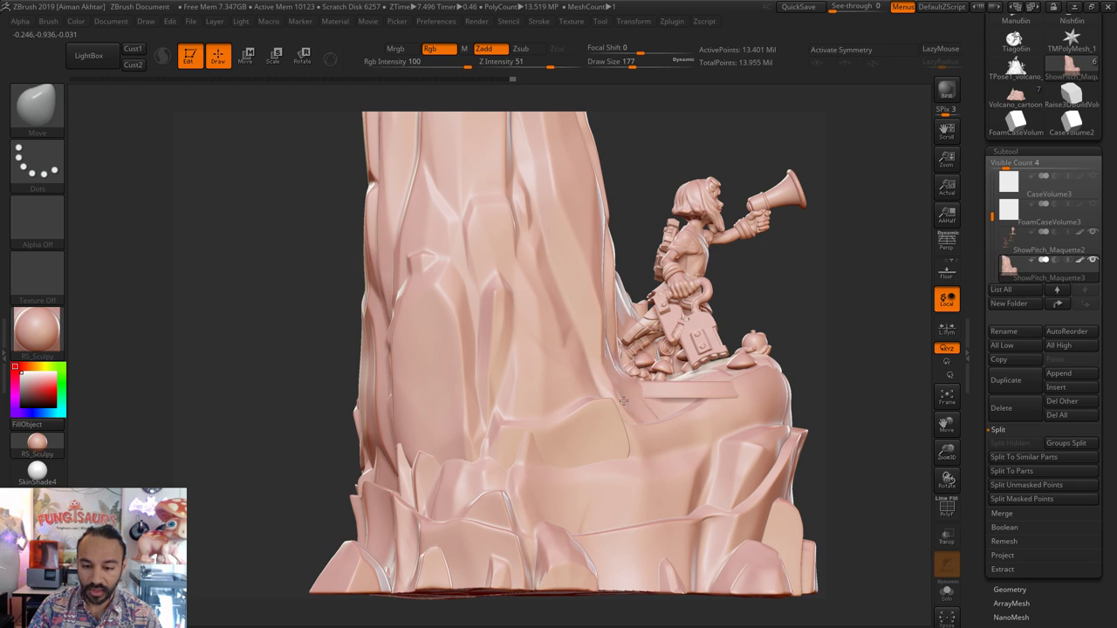
key(s)
drag(669, 357, 677, 358)
mouse_move(631, 328)
mouse_down()
mouse_move(616, 333)
mouse_move(633, 326)
mouse_up()
key(s)
- Lower the ledge surface around the mushrooms at the megaphone figure's feet from the opposite side, using Move brush draw sizes 167 and 245
drag(823, 303, 641, 311)
shift+drag(397, 272, 497, 307)
drag(433, 332, 395, 362)
key(s)
drag(580, 248, 584, 247)
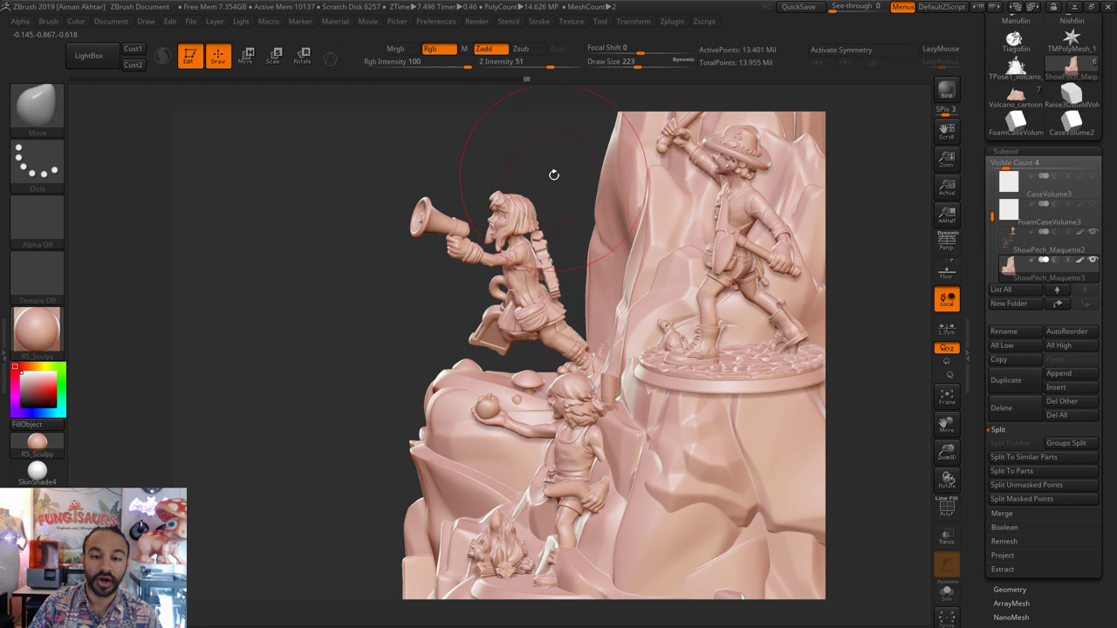
drag(560, 186, 574, 190)
key(s)
drag(589, 377, 606, 381)
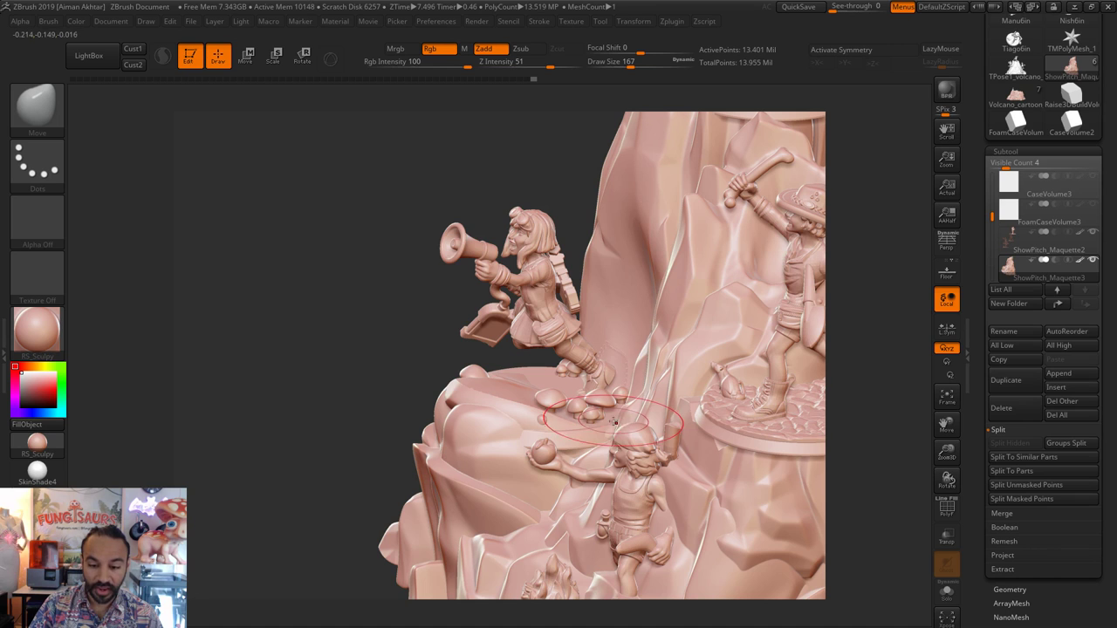
drag(617, 420, 616, 437)
key(s)
drag(526, 419, 535, 419)
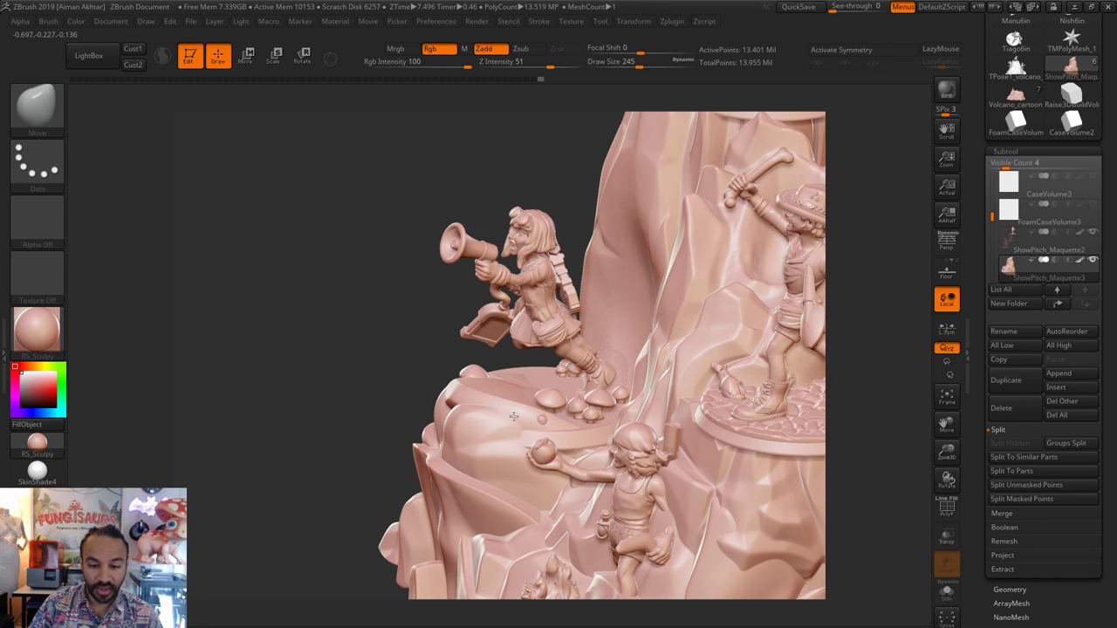
- Adjust the front rim of the megaphone figure's ledge in front view with the Move brush at draw size 280
key(shift)
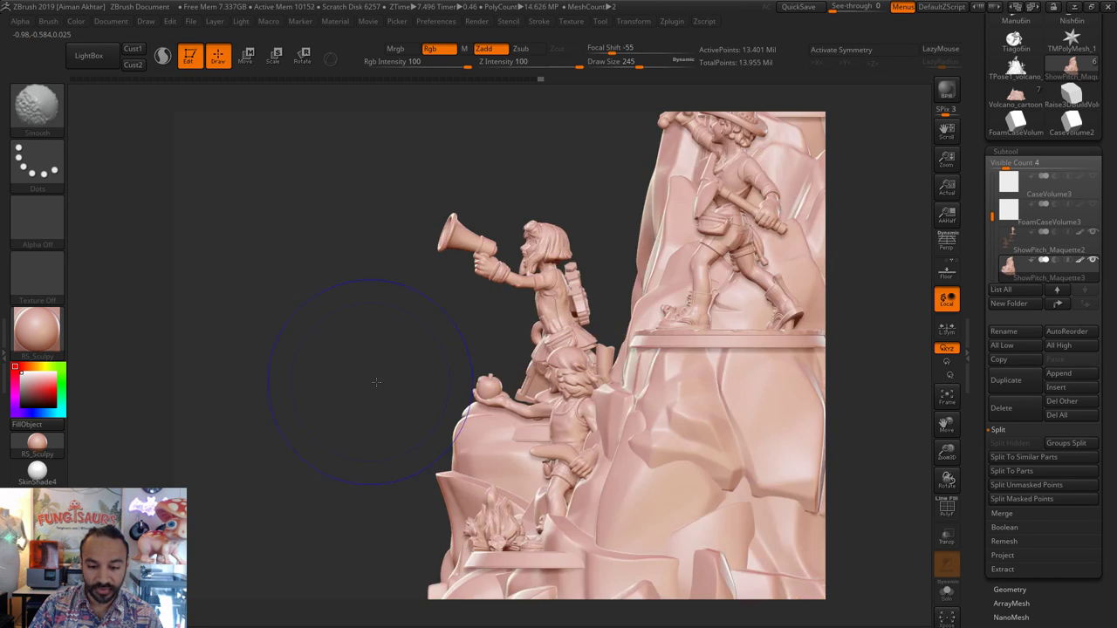
drag(369, 381, 491, 378)
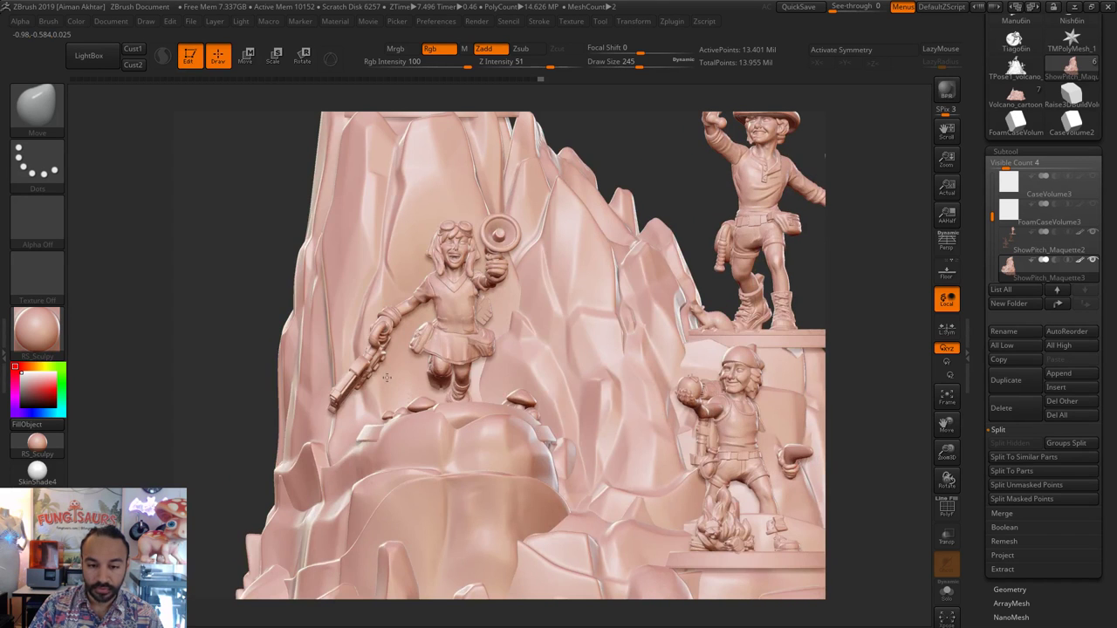
key(s)
drag(504, 422, 471, 414)
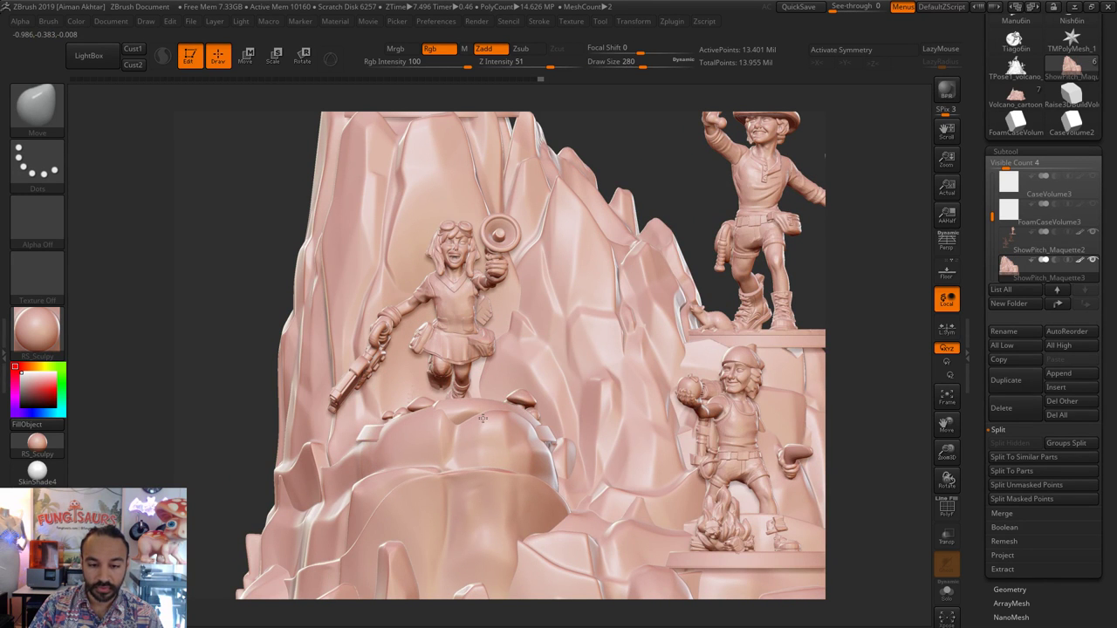
key(f)
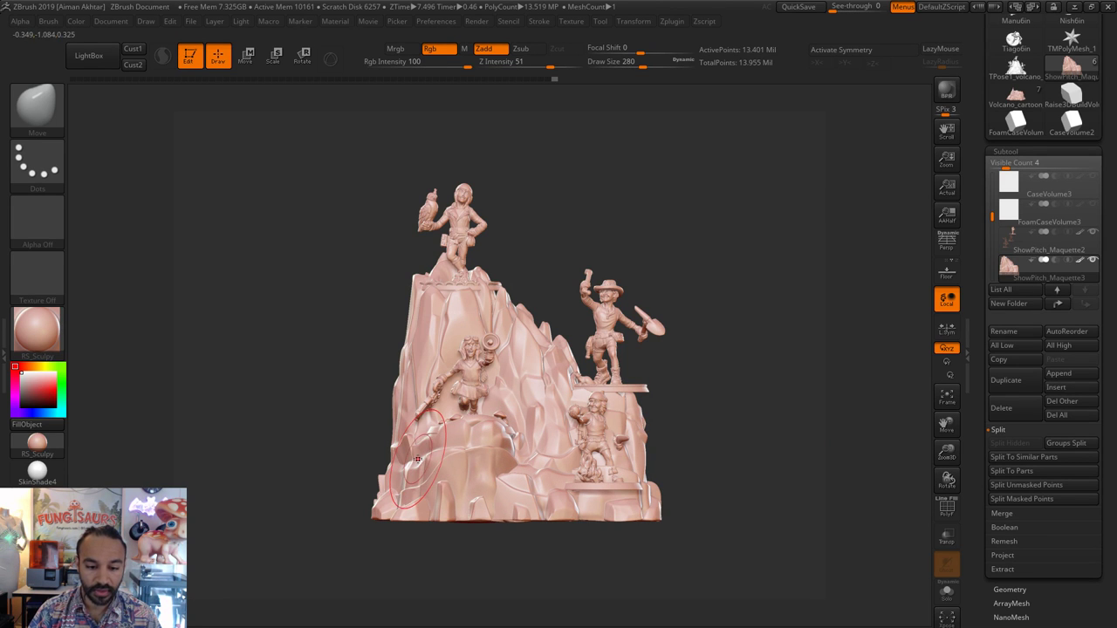
- Reshape the volcano's outer flank beside the megaphone figure upward toward the owl figure's ledge, enlarging the Move brush to draw size 437
drag(404, 472, 400, 444)
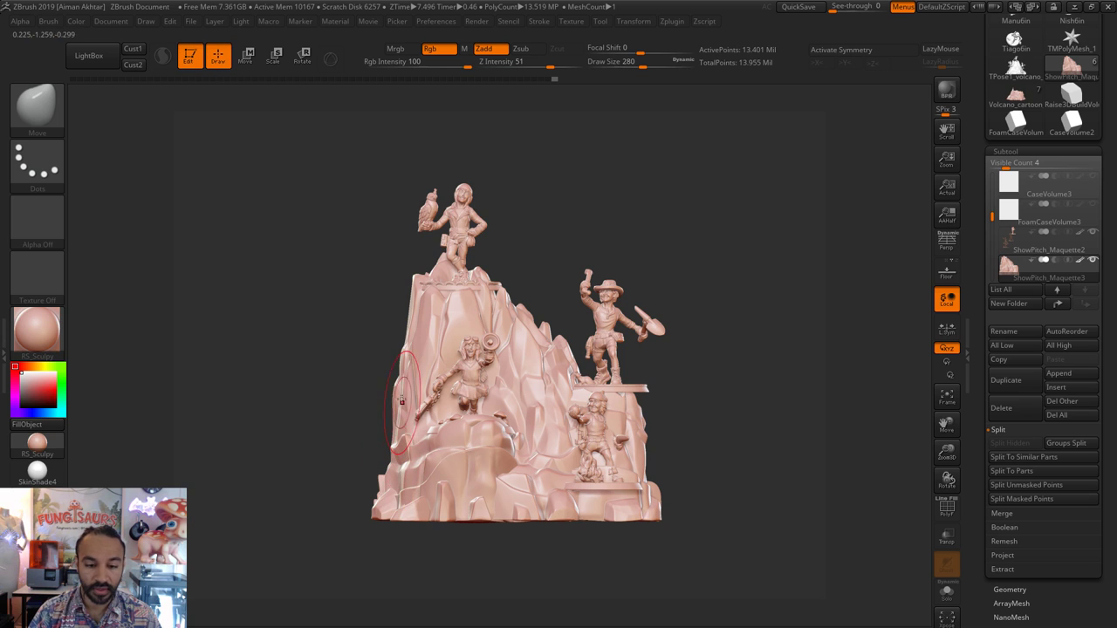
key(s)
mouse_move(399, 397)
mouse_down()
mouse_move(416, 402)
mouse_move(400, 363)
mouse_up()
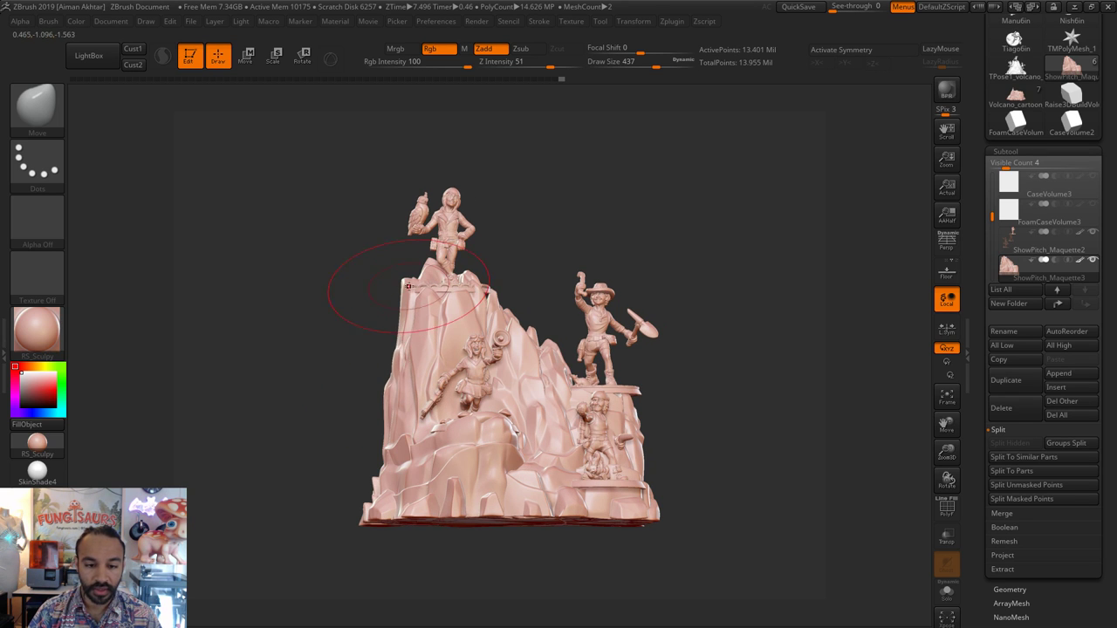
shift+drag(555, 244, 553, 243)
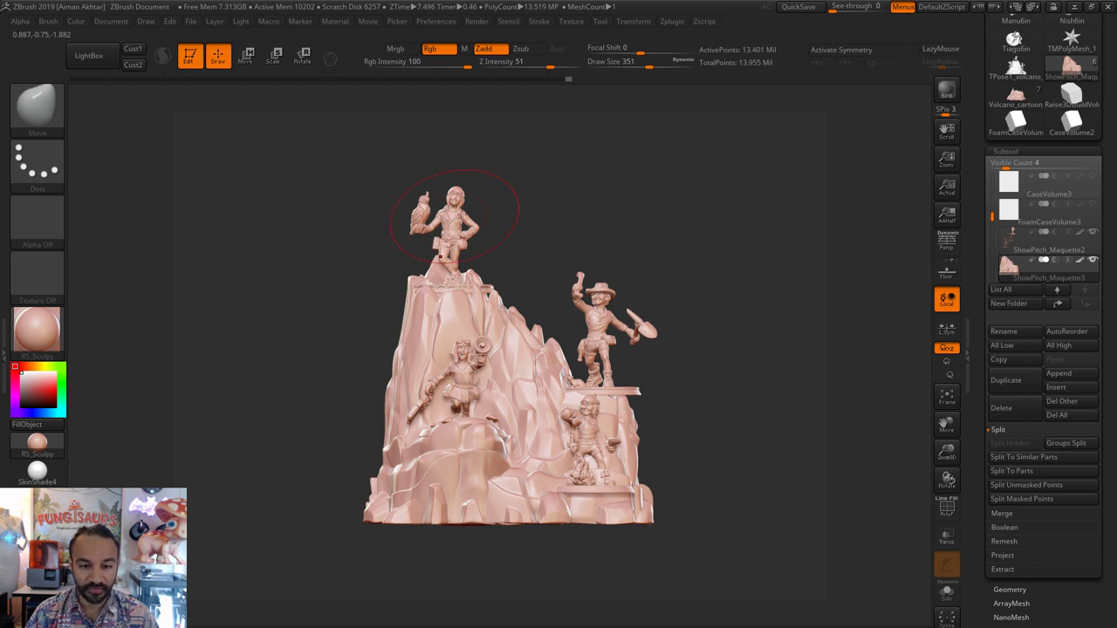
alt+drag(485, 214, 473, 193)
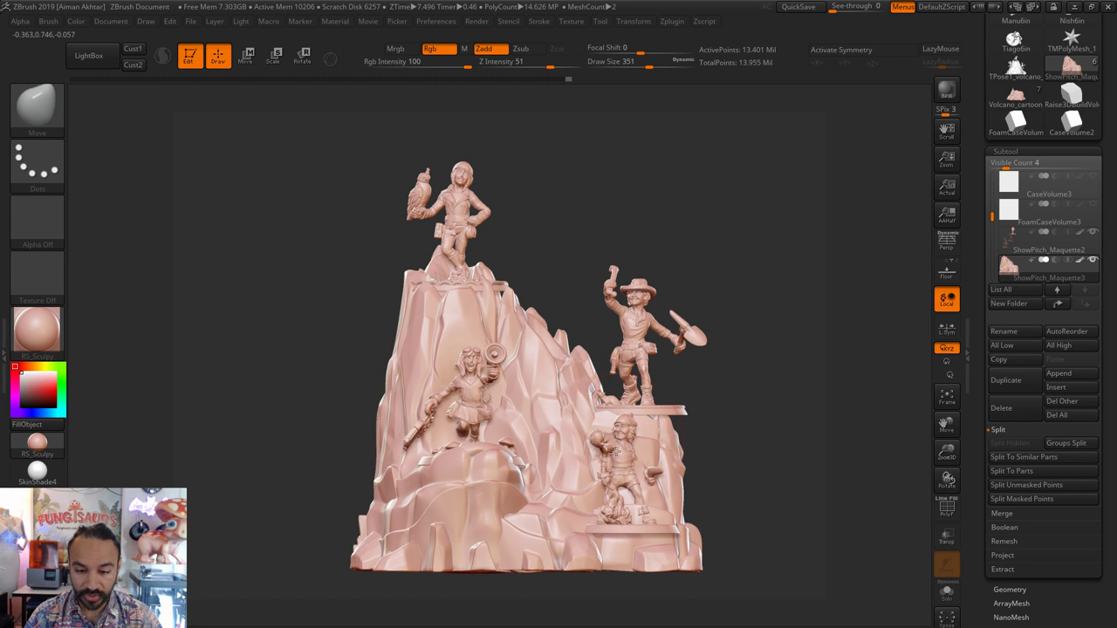
- Try to pull the volcano rock beneath the shovel figure's ledge downward in side view with Move draw size 453, and undo the stroke
alt+click(635, 385)
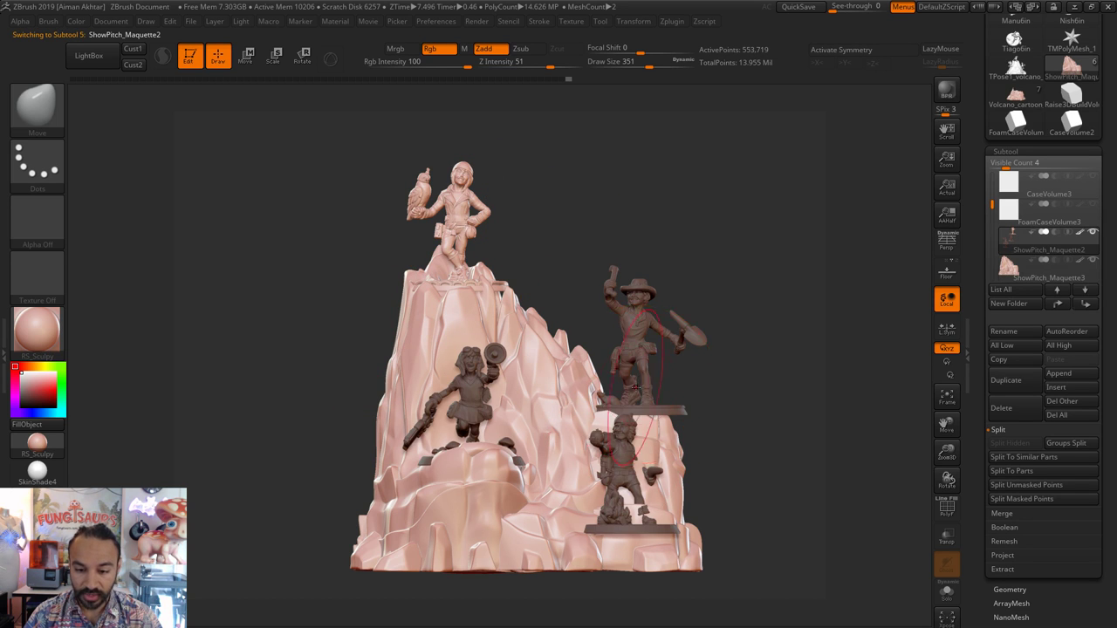
alt+click(660, 426)
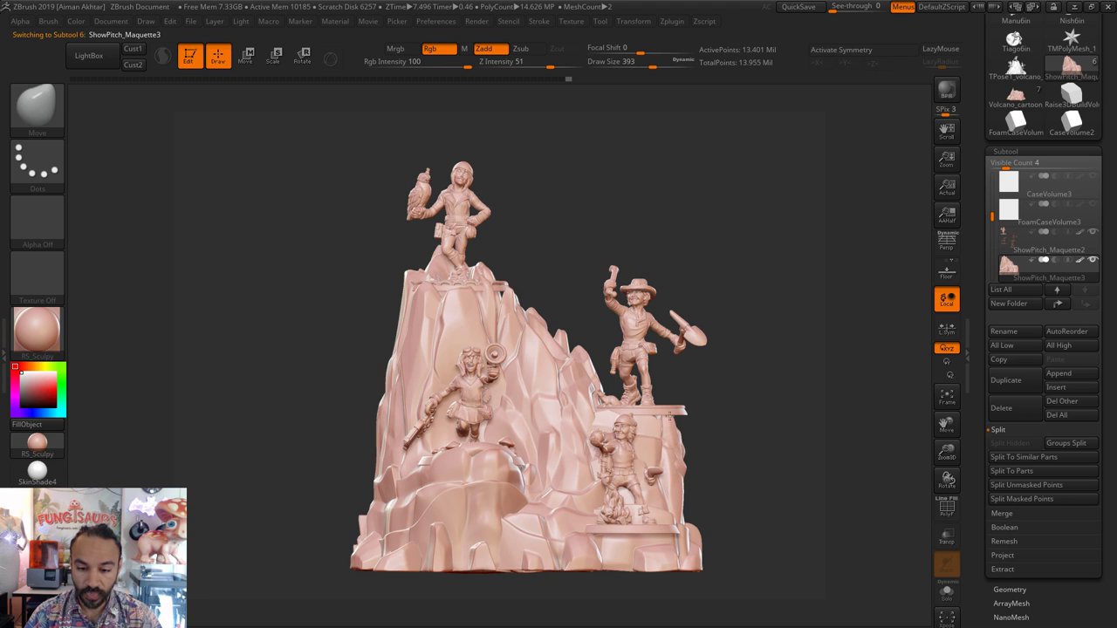
mouse_move(750, 425)
mouse_down()
mouse_move(670, 426)
mouse_move(694, 428)
mouse_up()
key(s)
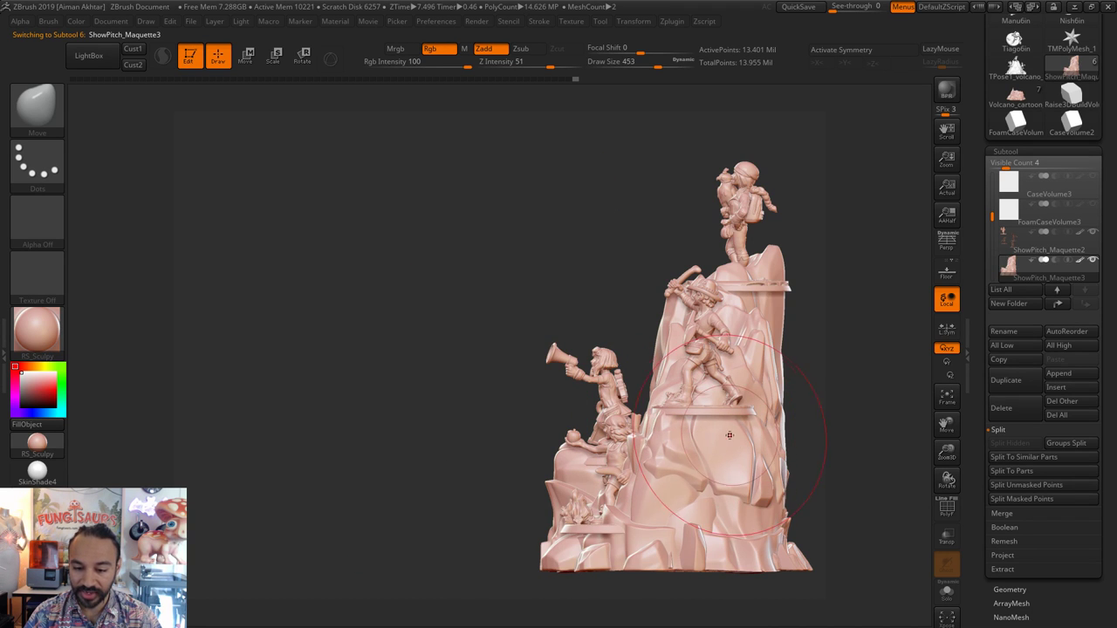
drag(764, 428, 749, 495)
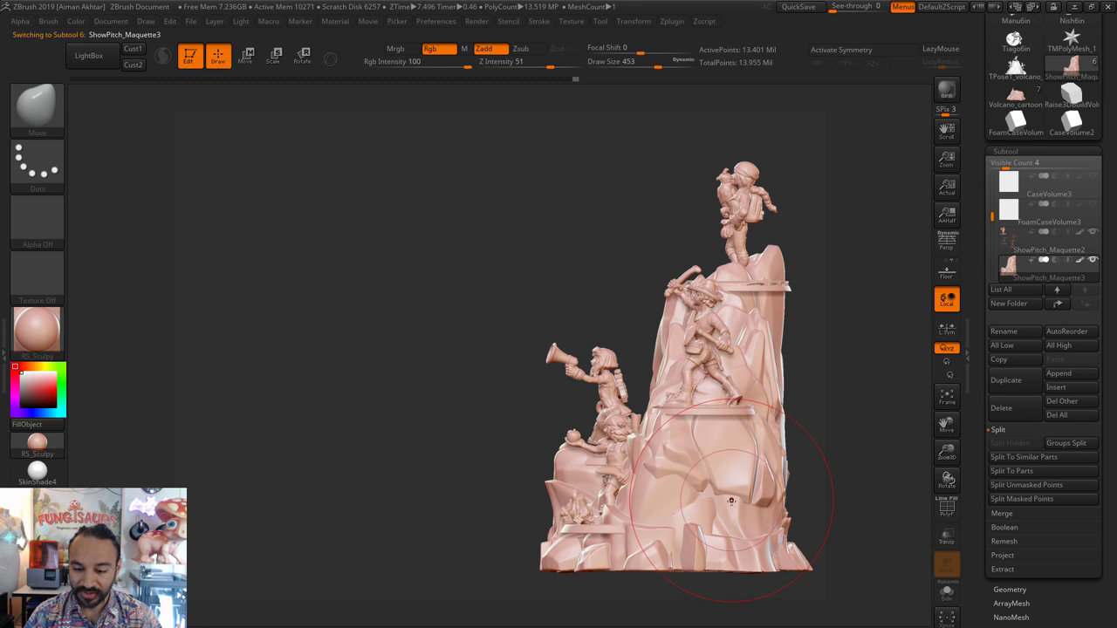
key(ctrl+z)
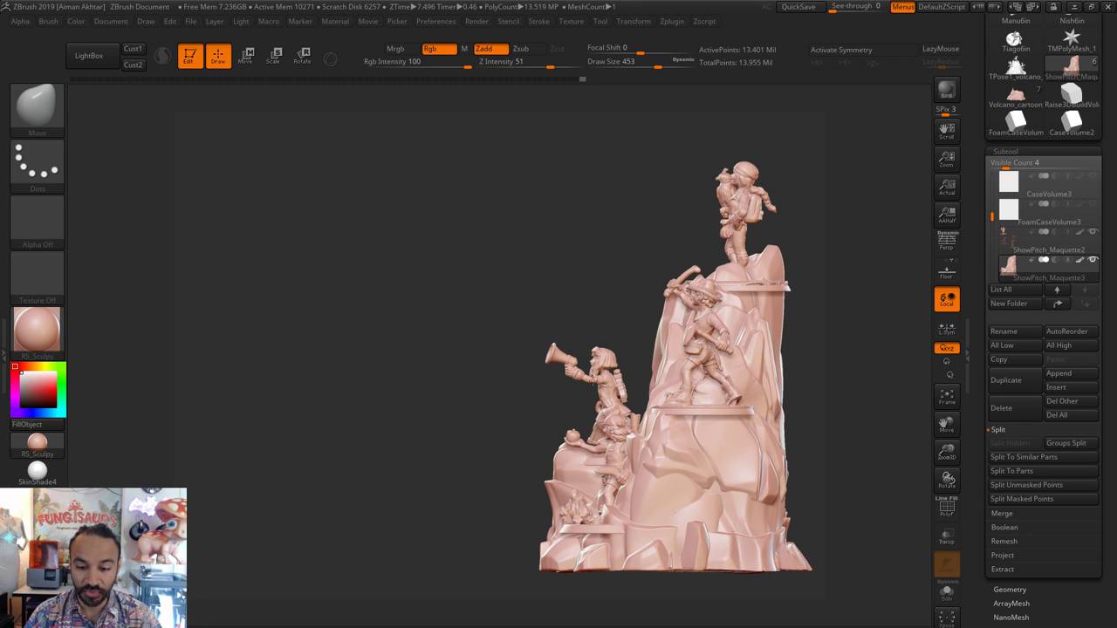
- Examine the rock maquette from the side and front, including close views of the trowel and campfire figures
drag(946, 424, 715, 409)
drag(785, 406, 782, 404)
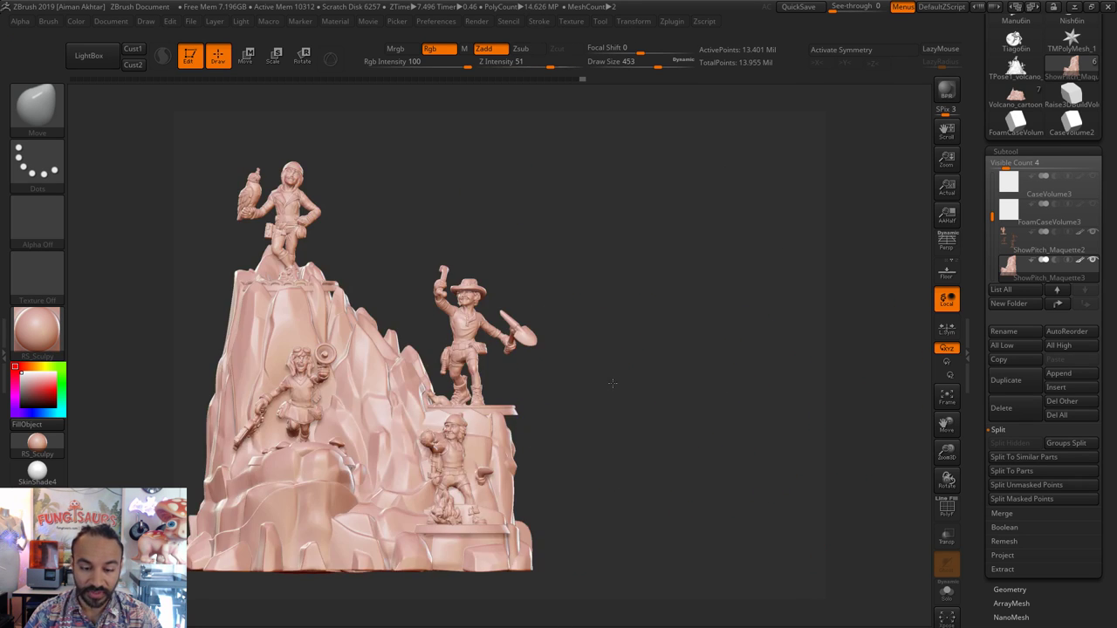
mouse_move(610, 384)
mouse_down()
mouse_move(631, 427)
mouse_move(647, 395)
mouse_move(722, 447)
mouse_move(776, 512)
mouse_up()
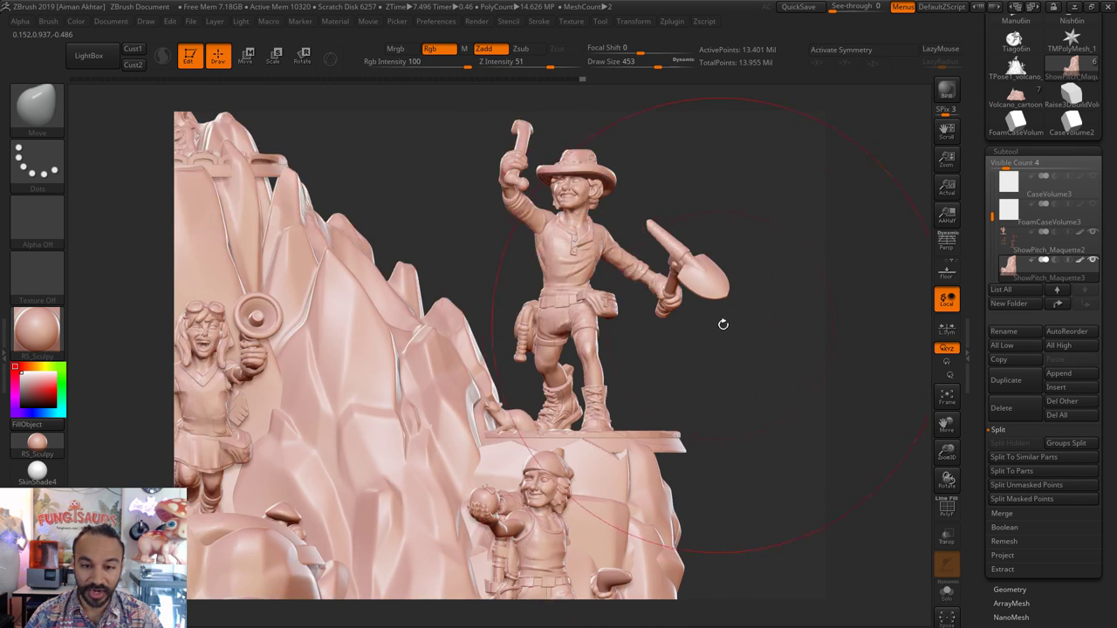
ctrl+right_drag(619, 469, 591, 466)
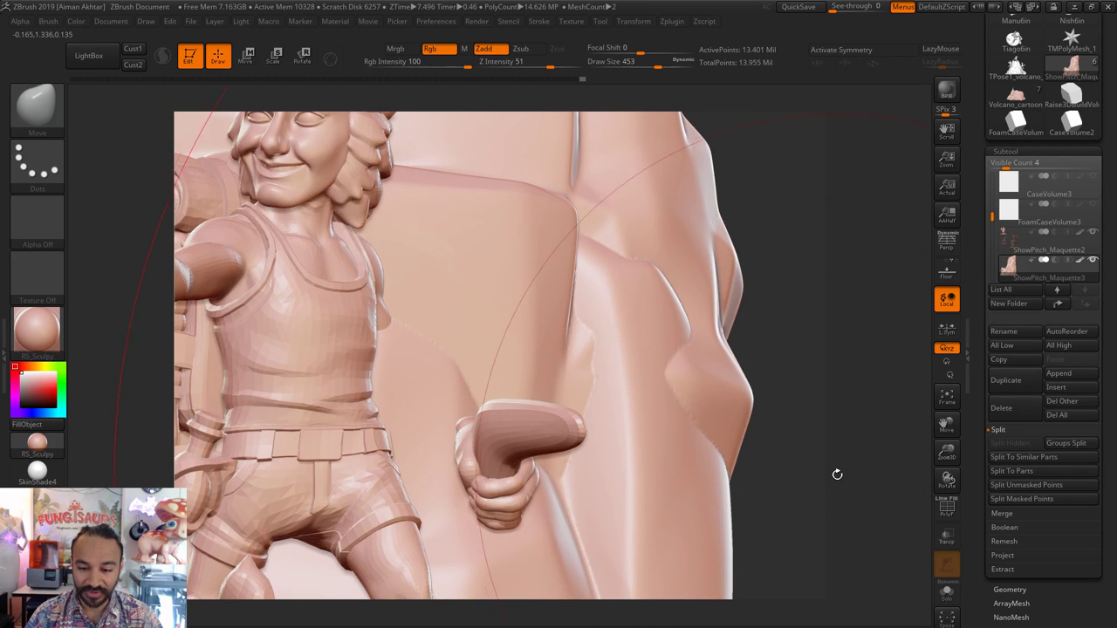
key(f)
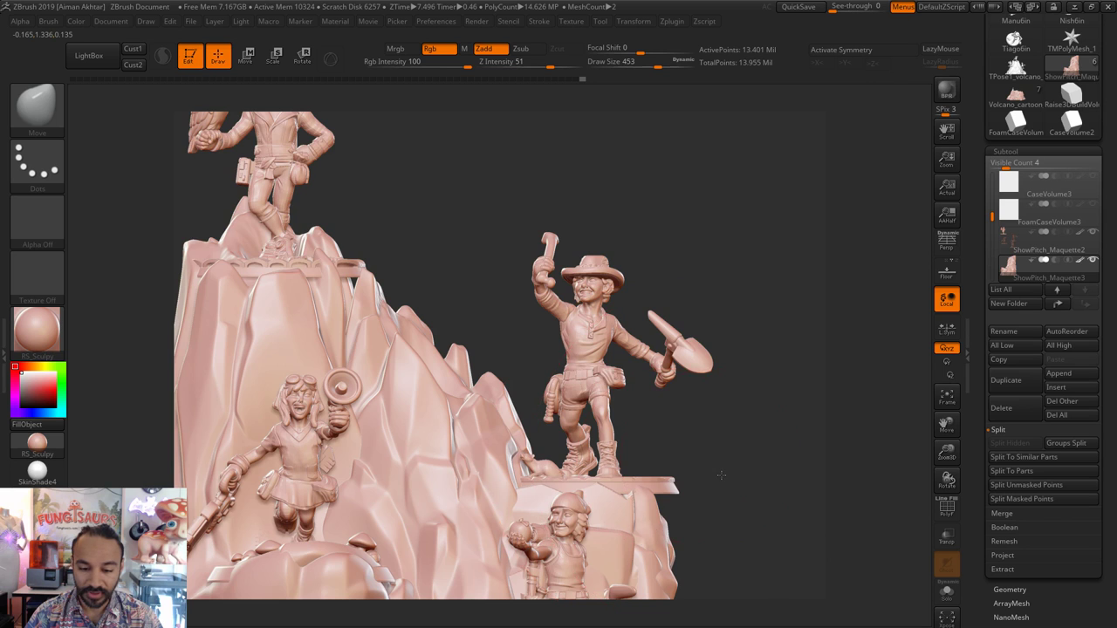
scroll(721, 474, up, 3)
alt+drag(741, 409, 747, 466)
alt+drag(702, 404, 710, 435)
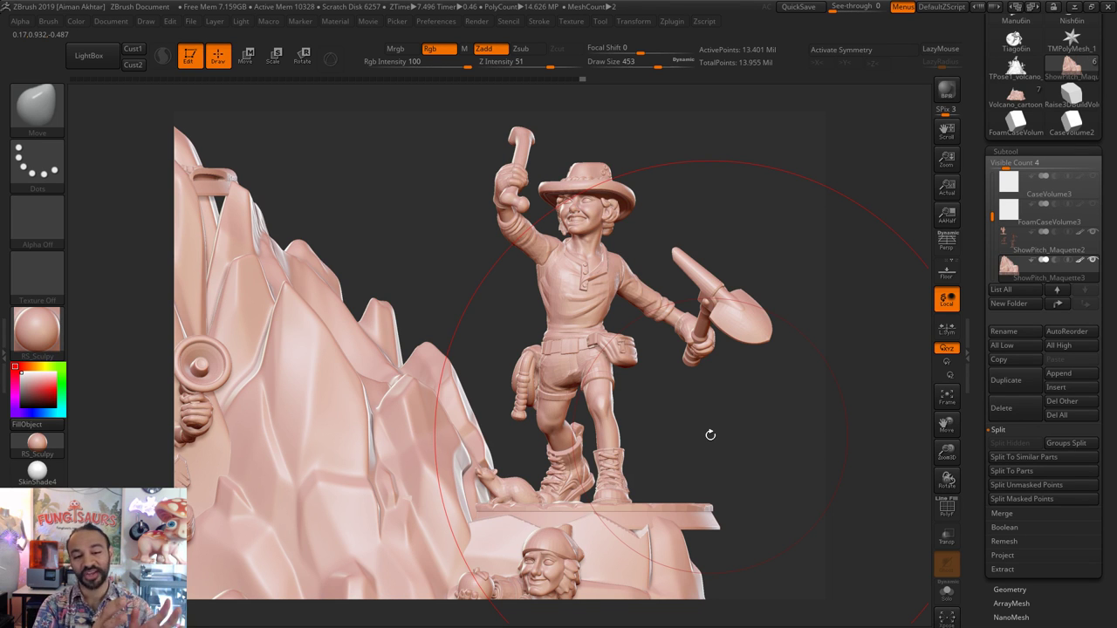
- Set the Move brush's draw size to 20 and inspect the summit figure holding the bird
text(s20)
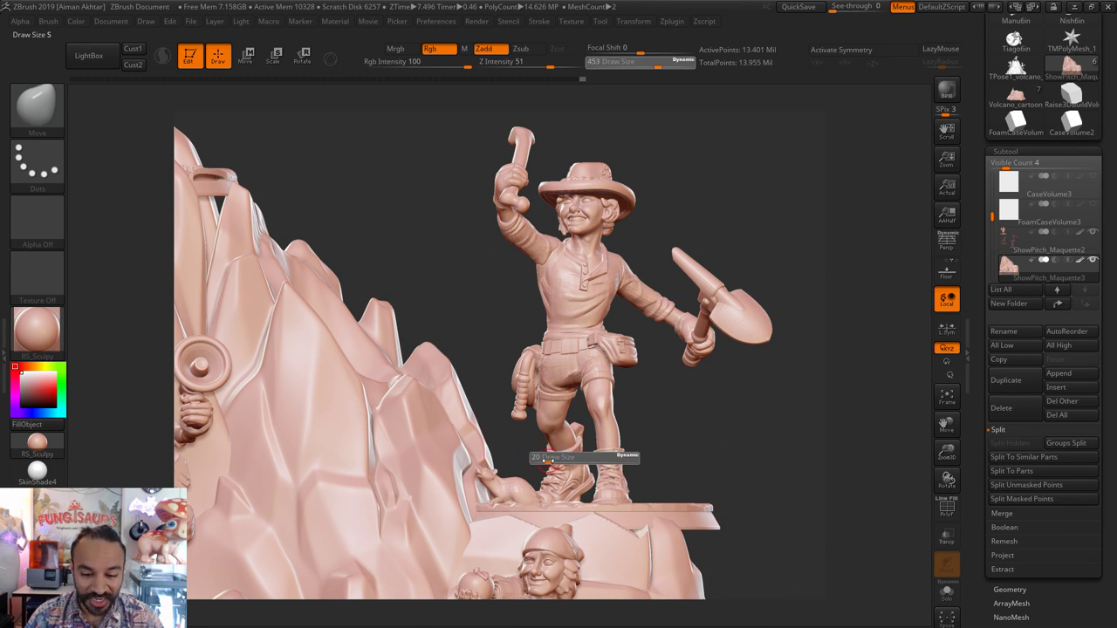
key(Return)
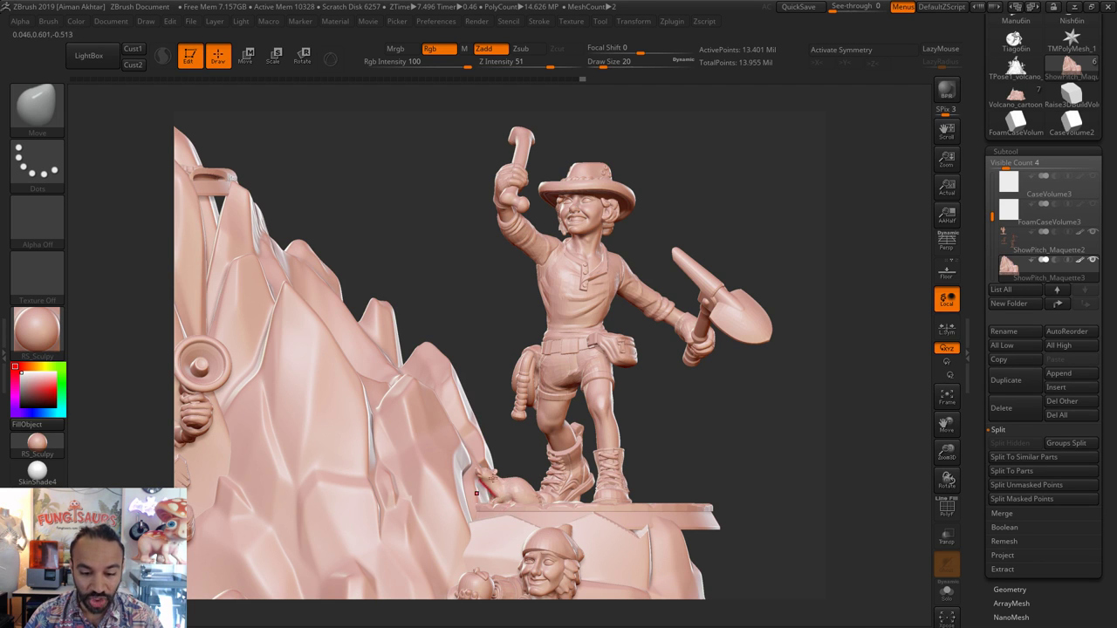
drag(491, 279, 452, 219)
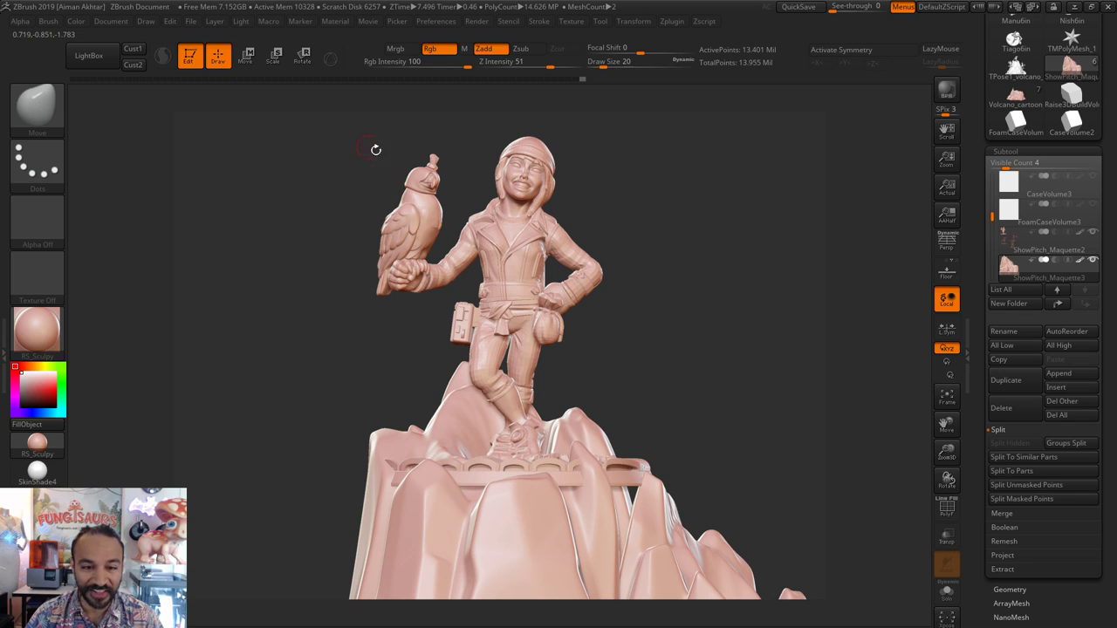
mouse_move(732, 398)
alt+mouse_down()
mouse_move(695, 353)
mouse_move(622, 361)
alt+mouse_up()
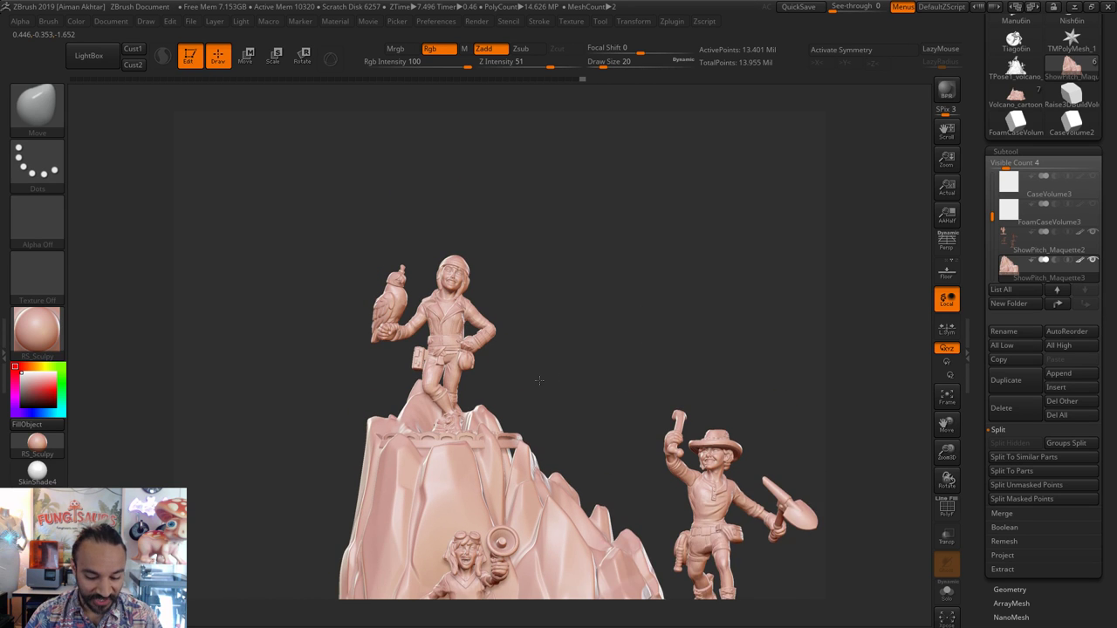
- Nudge the upper cliff face below the bird figure with the Move brush at draw size 202
alt+drag(539, 381, 558, 314)
key(s)
drag(391, 417, 421, 428)
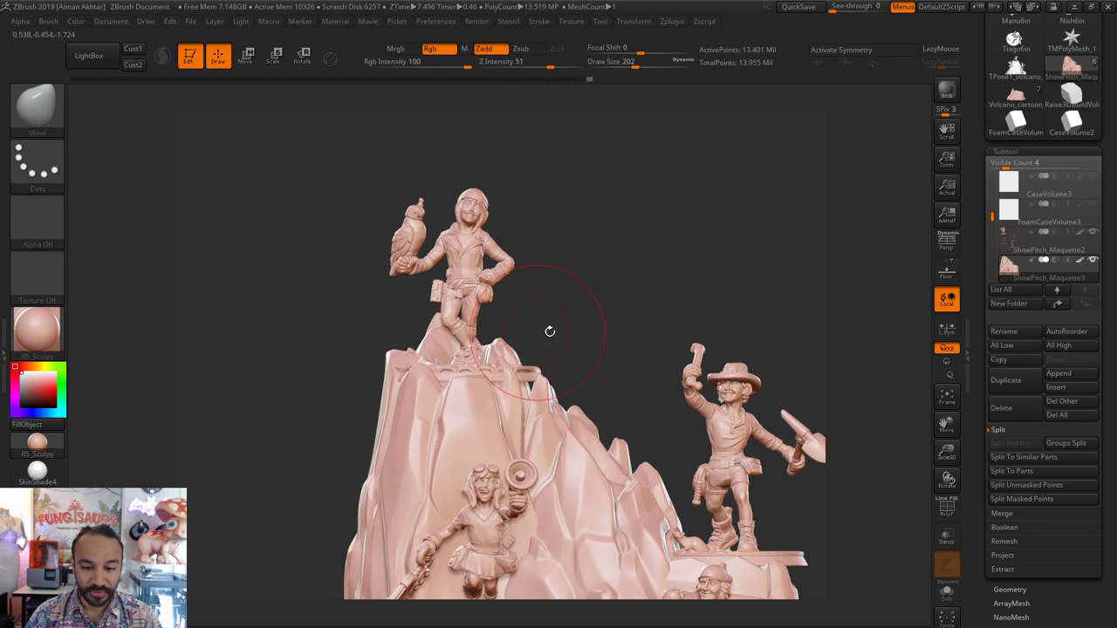
alt+drag(550, 331, 472, 267)
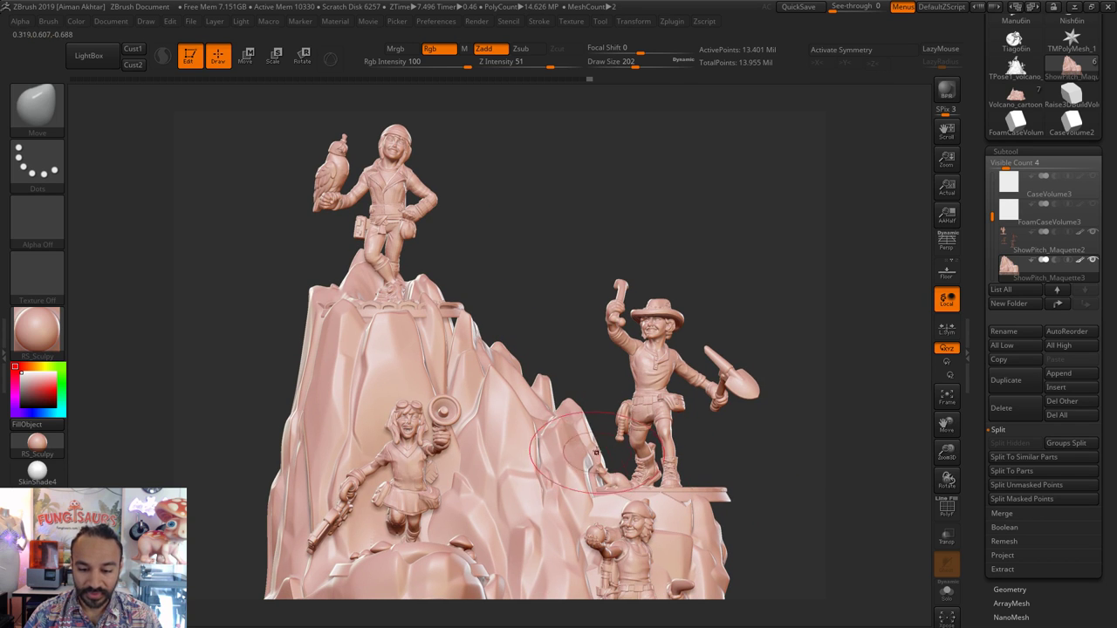
- Reshape the sloping ridge between the summit and the trowel figure with the Move brush at draw size about 207
key(s)
mouse_move(596, 451)
mouse_down()
mouse_move(605, 445)
mouse_move(581, 421)
mouse_up()
drag(506, 379, 511, 368)
key(s)
mouse_move(505, 396)
mouse_down()
mouse_move(492, 396)
mouse_move(492, 371)
mouse_up()
alt+drag(547, 331, 554, 237)
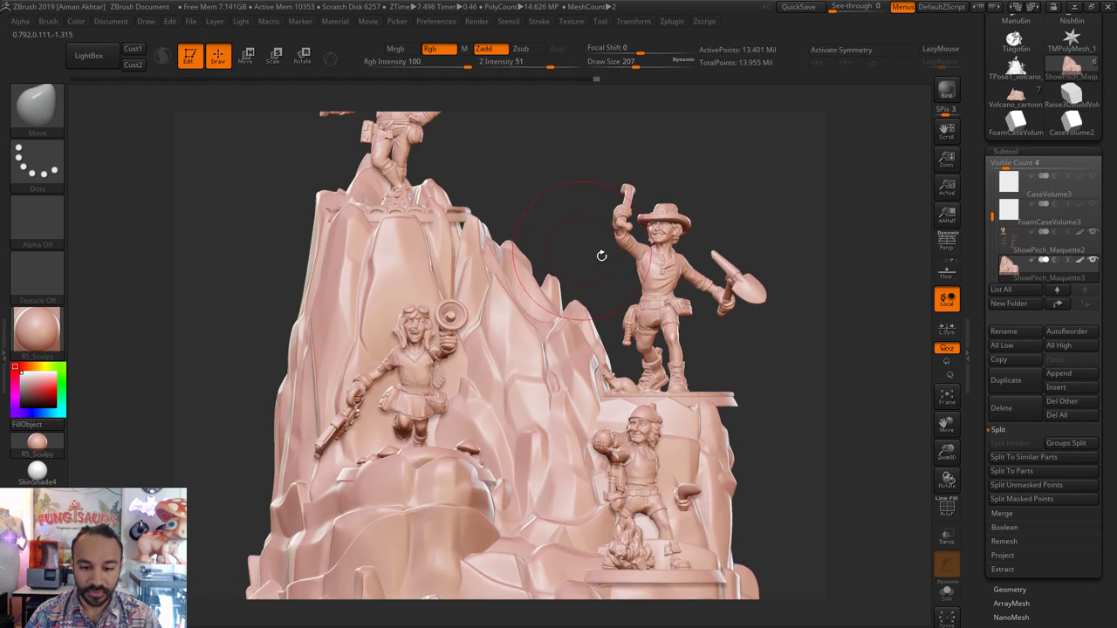
key(f)
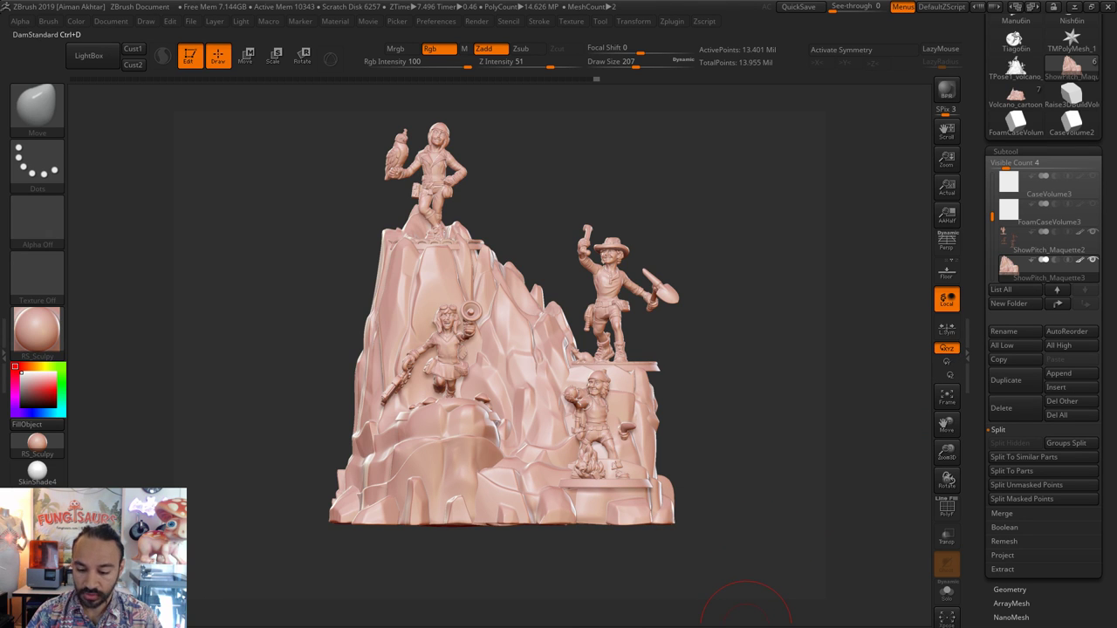
- Try the DamStandard brush at draw size 257 and a lasso mask along the ridge beside the summit
click(746, 624)
key(s)
drag(489, 286, 494, 287)
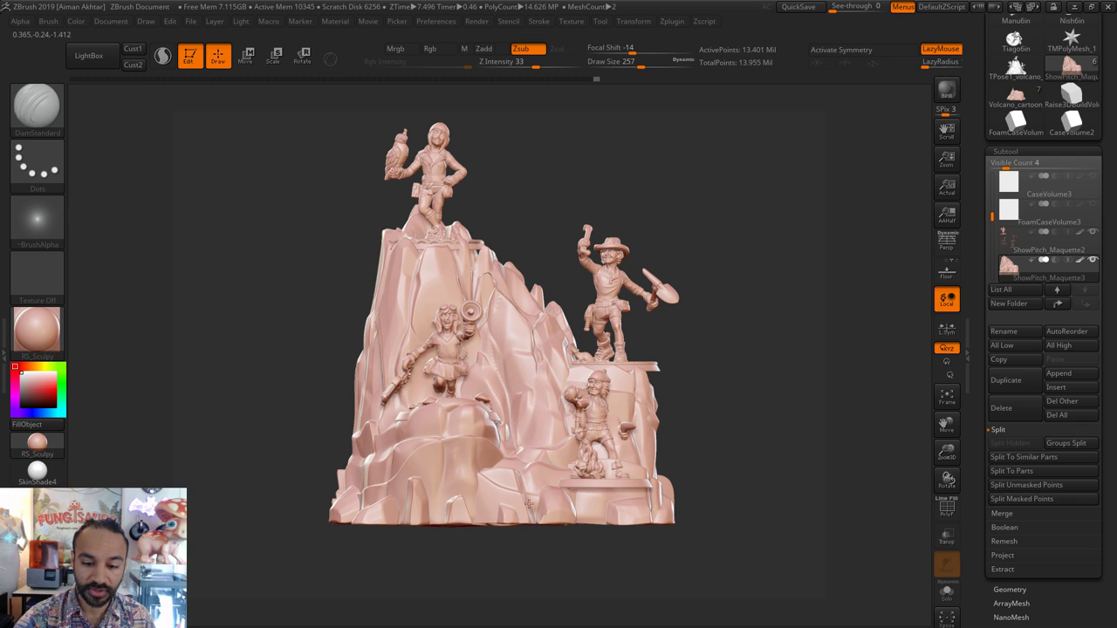
key(ctrl)
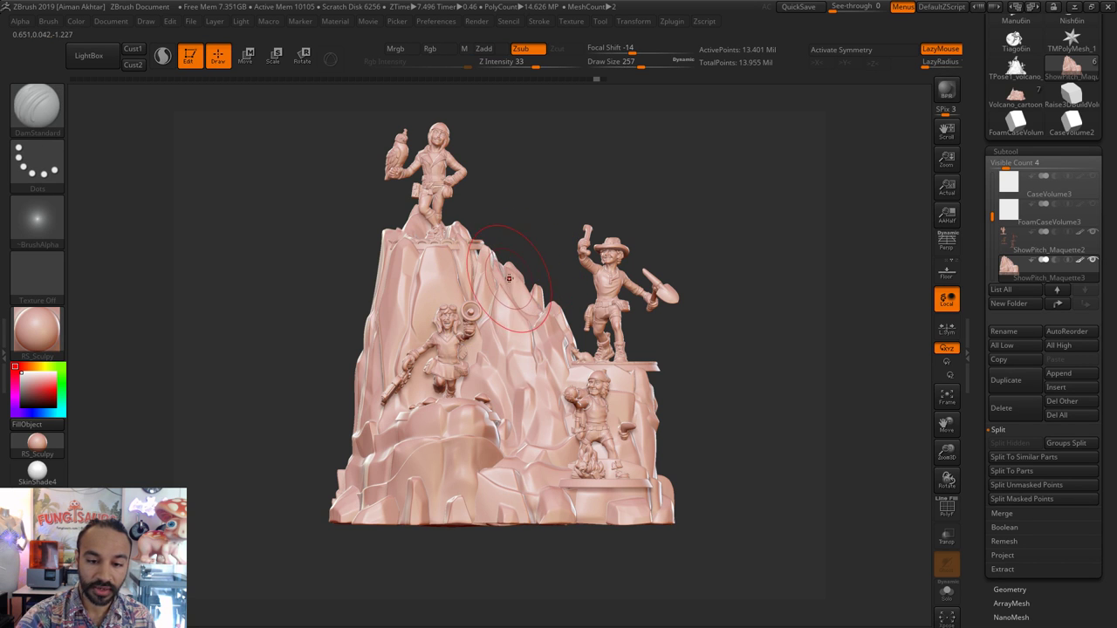
drag(509, 278, 507, 286)
key(ctrl)
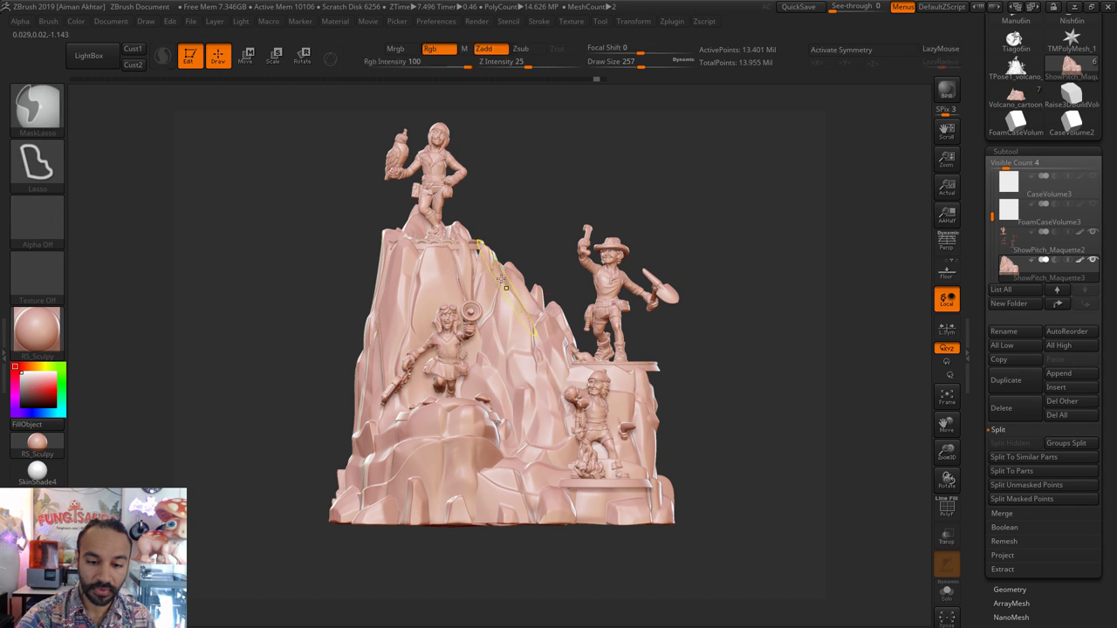
drag(492, 310, 534, 467)
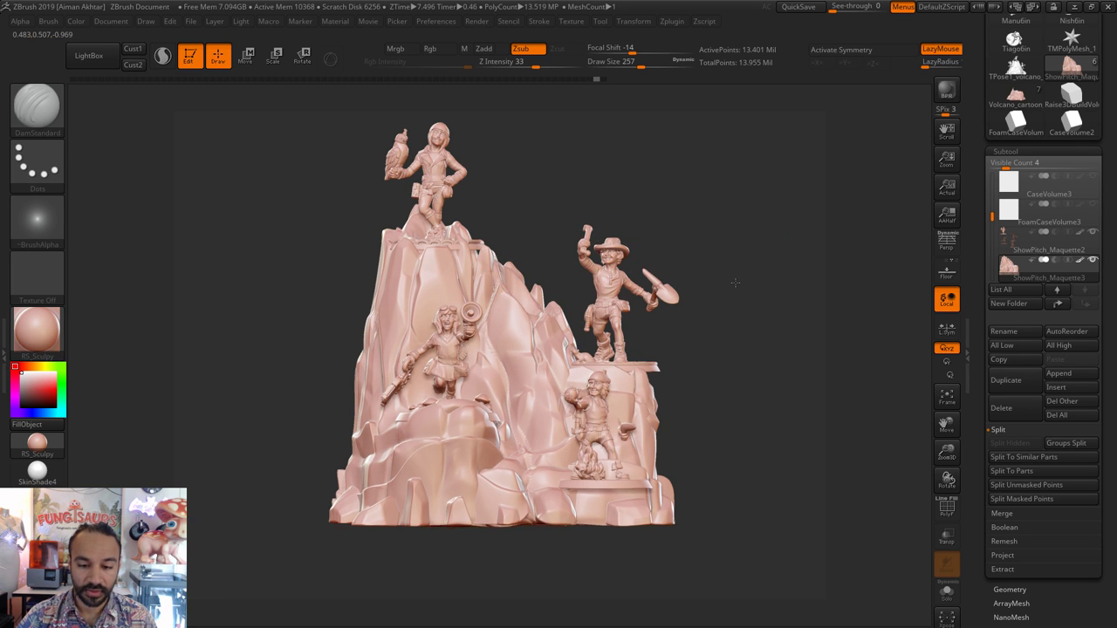
mouse_move(716, 266)
mouse_down()
mouse_move(750, 283)
mouse_move(511, 252)
mouse_up()
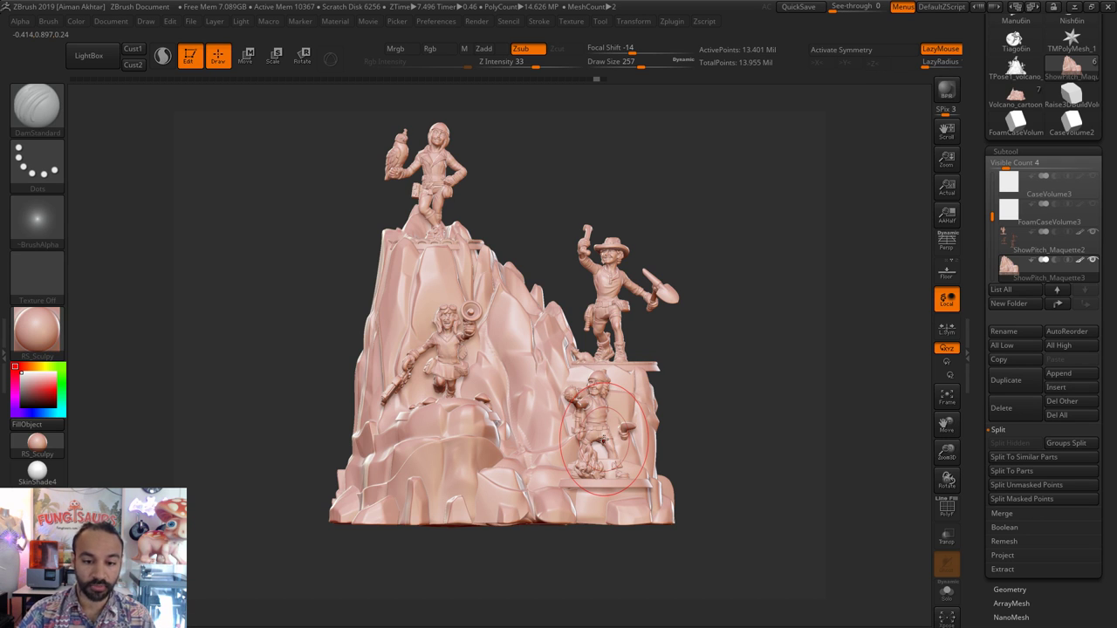
- Switch to the Move brush and reshape the rock gully between the front figure and the campfire ledge at draw size 257
key(b)
key(m)
key(v)
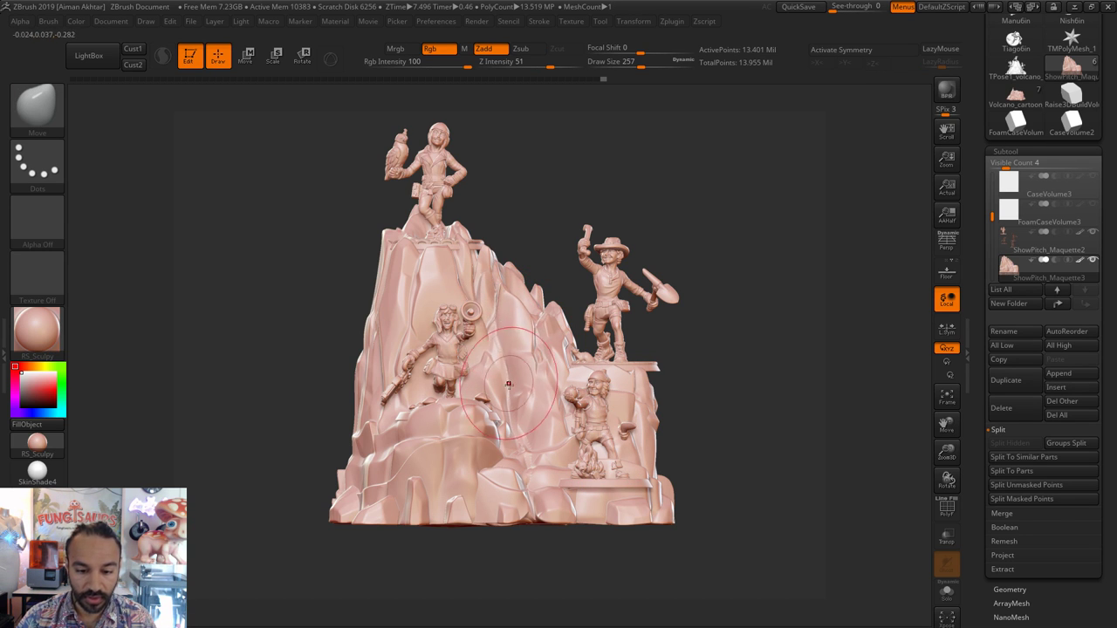
drag(509, 393, 514, 400)
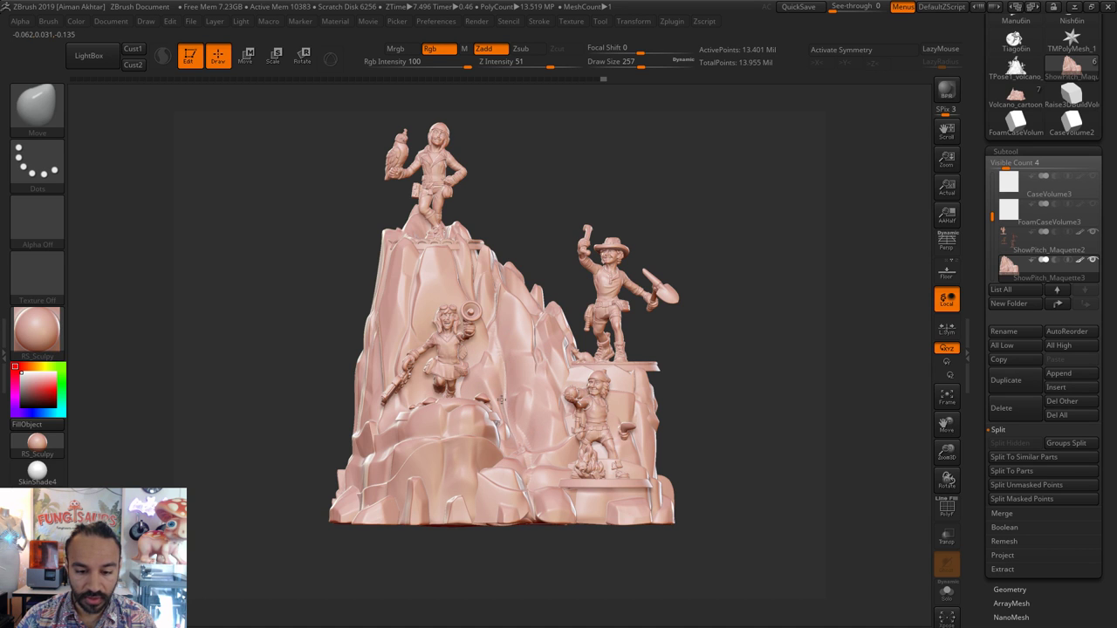
drag(524, 438, 519, 450)
- Pull up the ridge peaks between the summit and the trowel figure with the Move brush at draw size 338, refining at 293
key(])
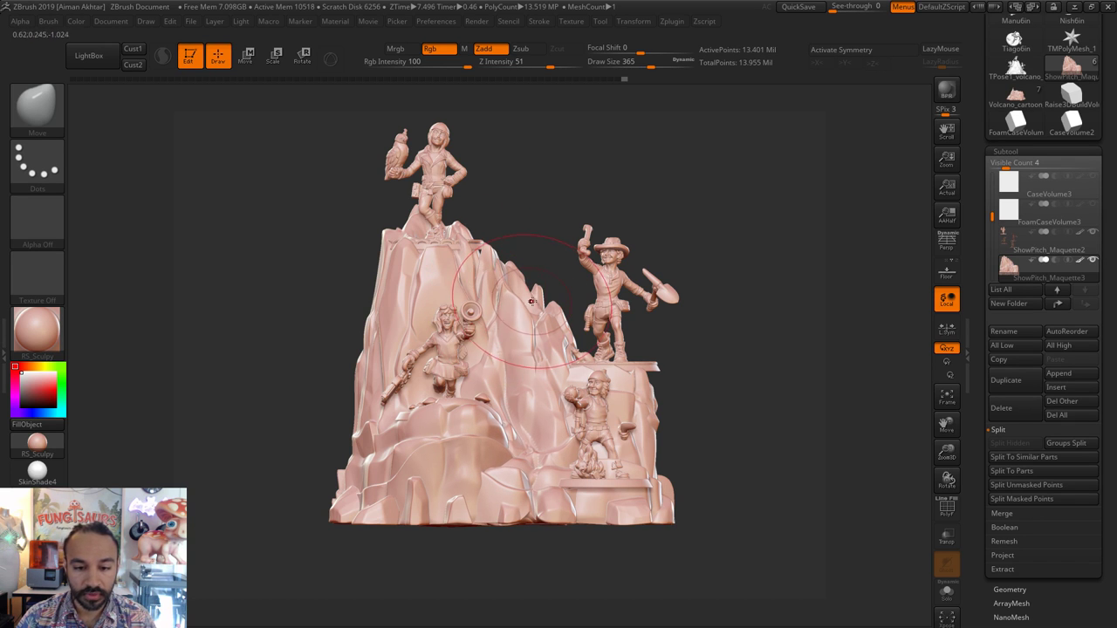
key(s)
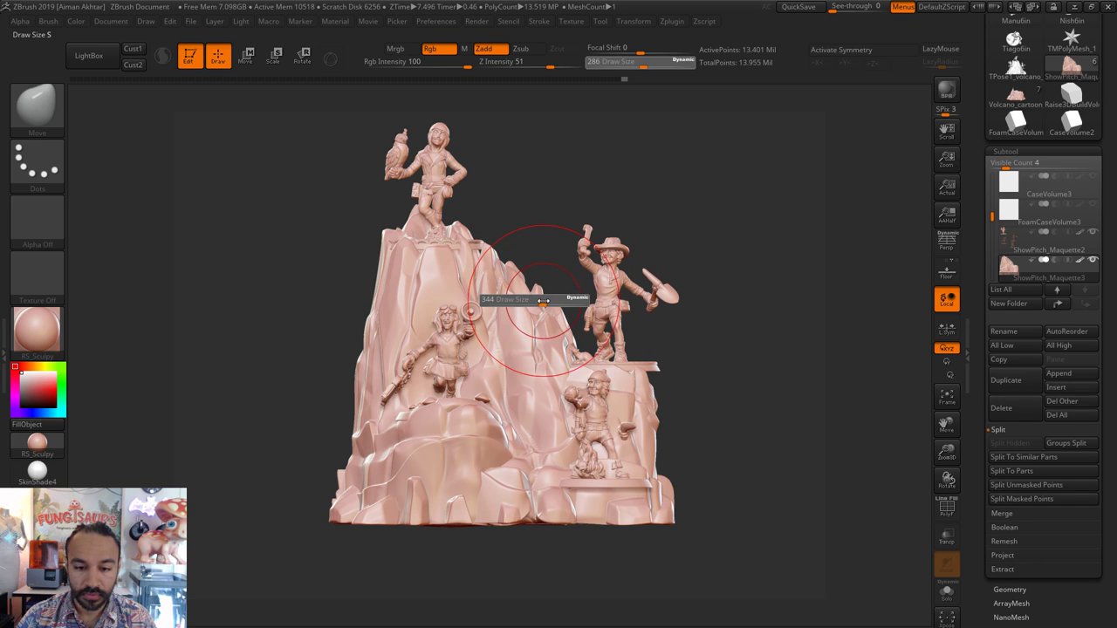
drag(543, 300, 537, 300)
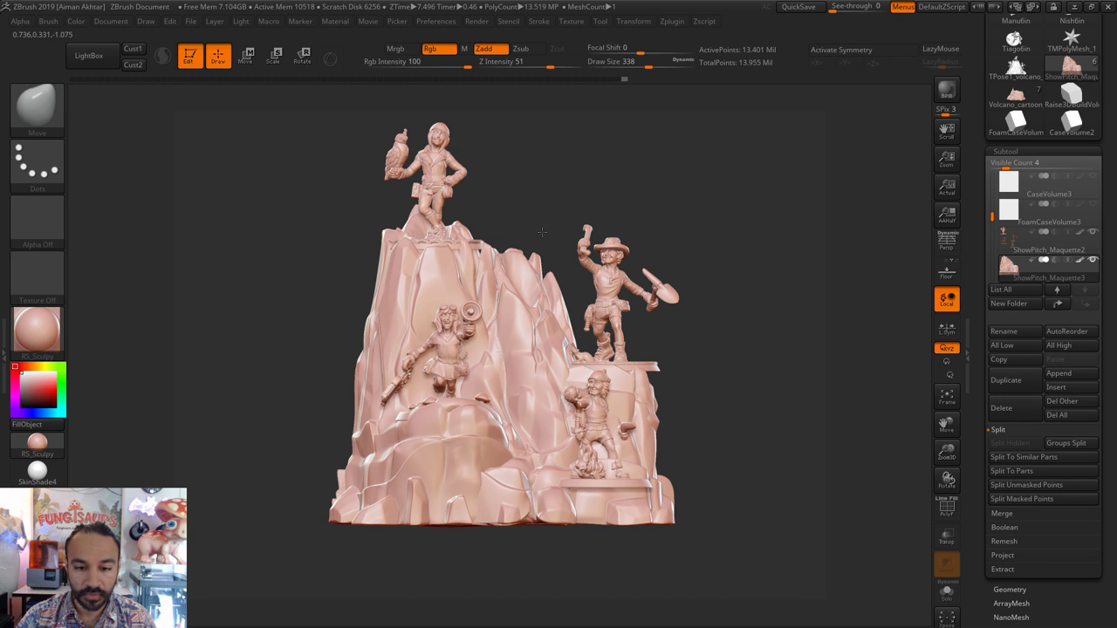
drag(542, 232, 547, 233)
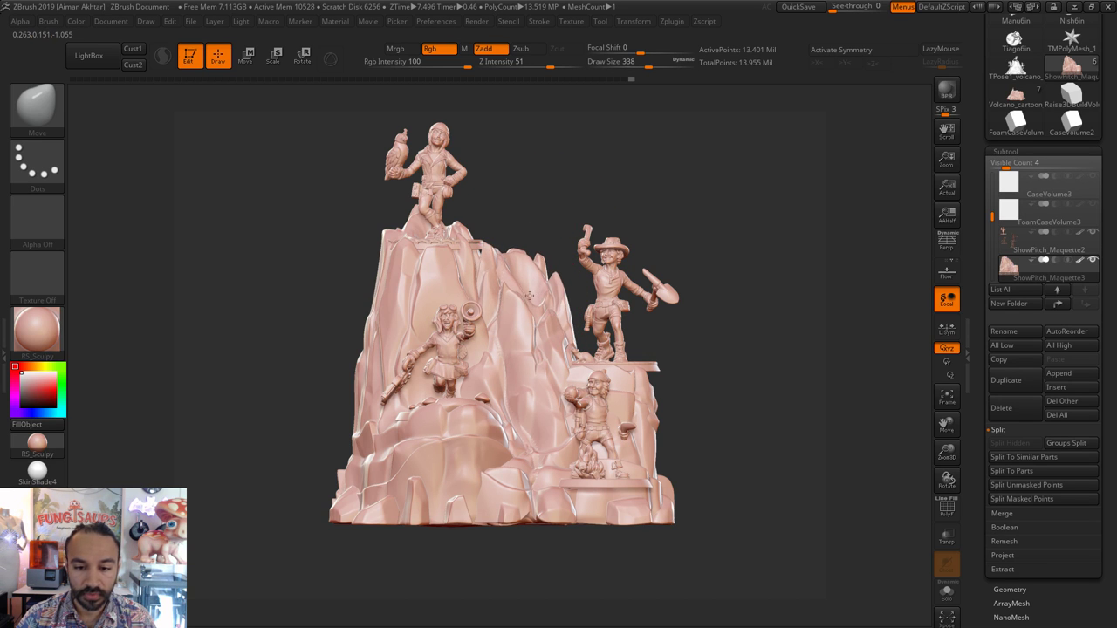
drag(530, 296, 534, 297)
key(s)
drag(560, 362, 559, 350)
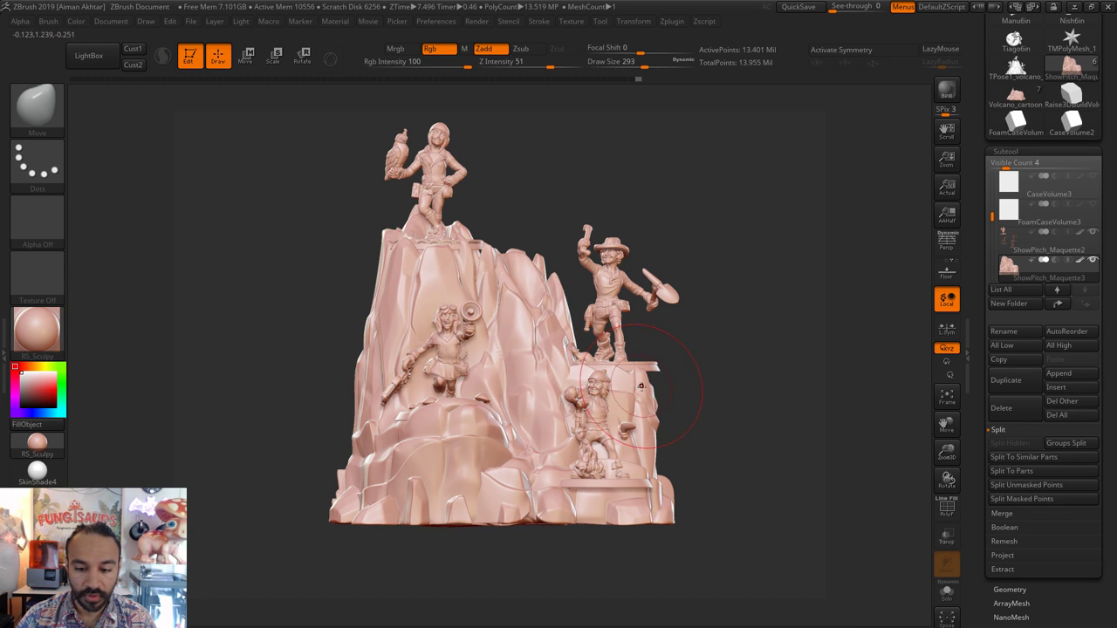
- Raise and shape the outer base rock beside the campfire ledge with the Move brush, reducing its draw size from 245 to 140
key(s)
drag(669, 482, 663, 482)
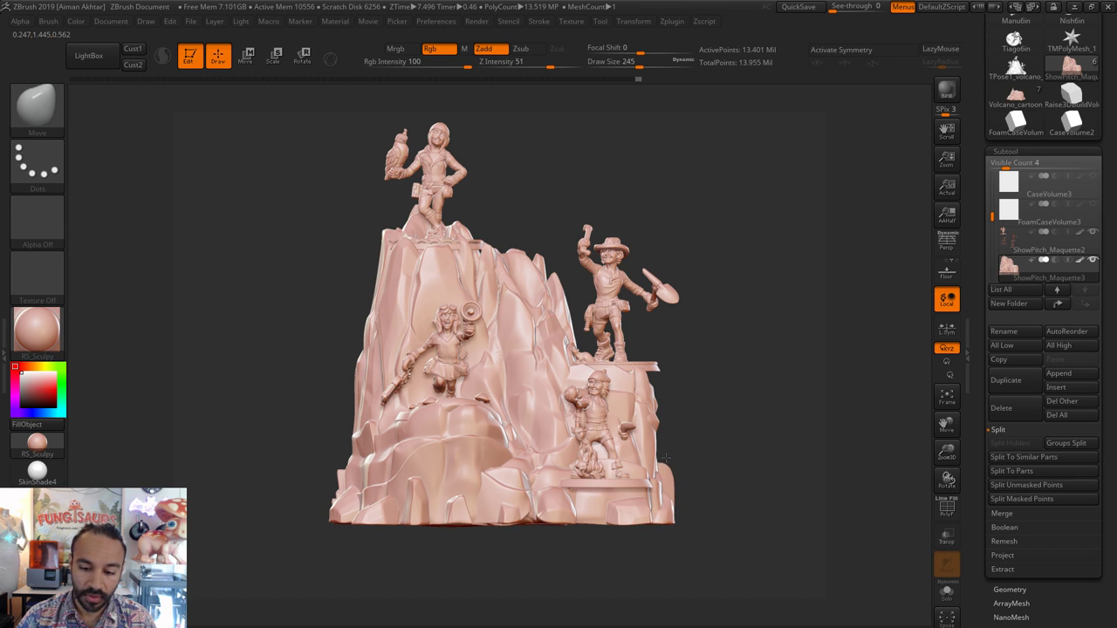
mouse_move(707, 450)
mouse_down()
mouse_move(616, 462)
mouse_move(659, 484)
mouse_up()
key(s)
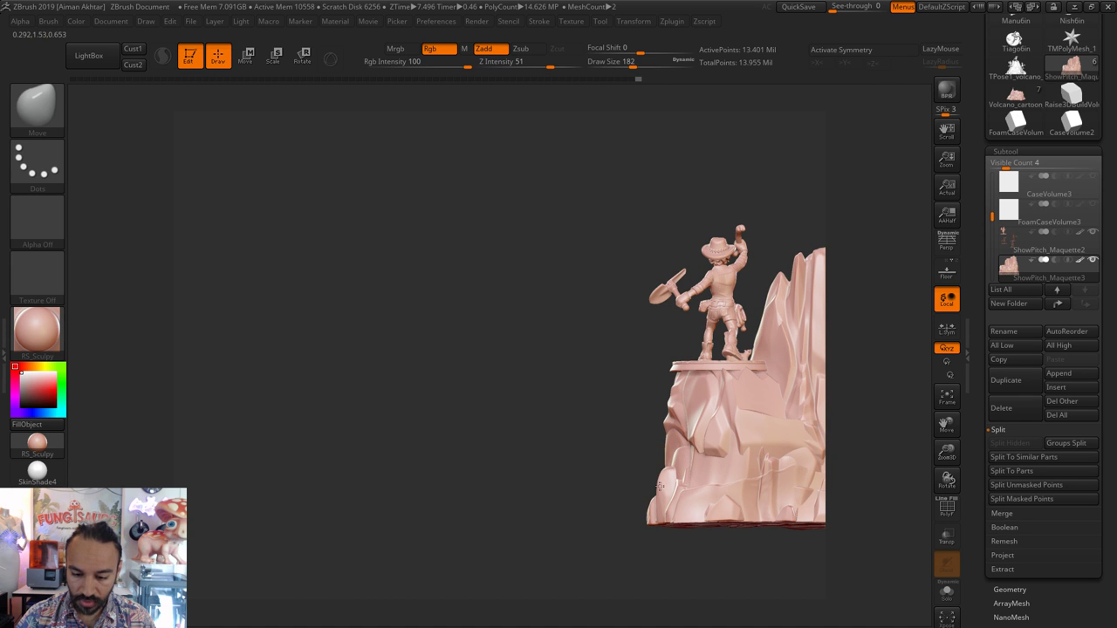
key(bracketleft)
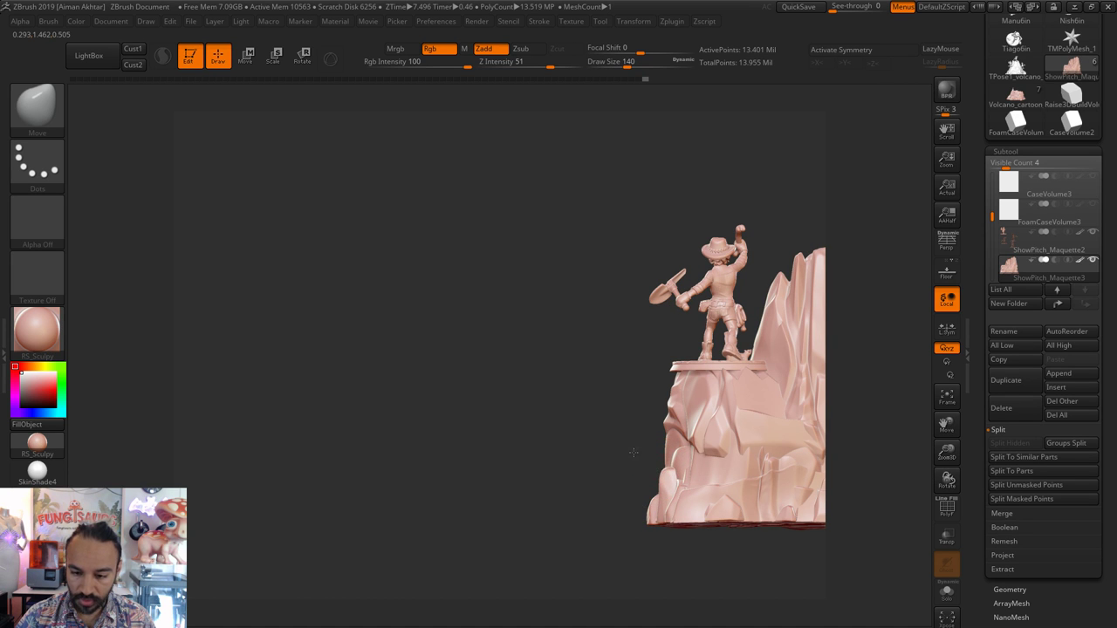
- From the side, reshape the rock behind the campfire figure with the Move brush at draw sizes 393 and 365
mouse_move(634, 451)
mouse_down()
mouse_move(628, 384)
mouse_move(677, 386)
mouse_move(672, 402)
mouse_move(623, 405)
mouse_move(680, 389)
mouse_move(669, 373)
mouse_up()
key(s)
key(s)
key(s)
mouse_move(638, 423)
mouse_down()
mouse_move(622, 455)
mouse_move(614, 445)
mouse_up()
key(s)
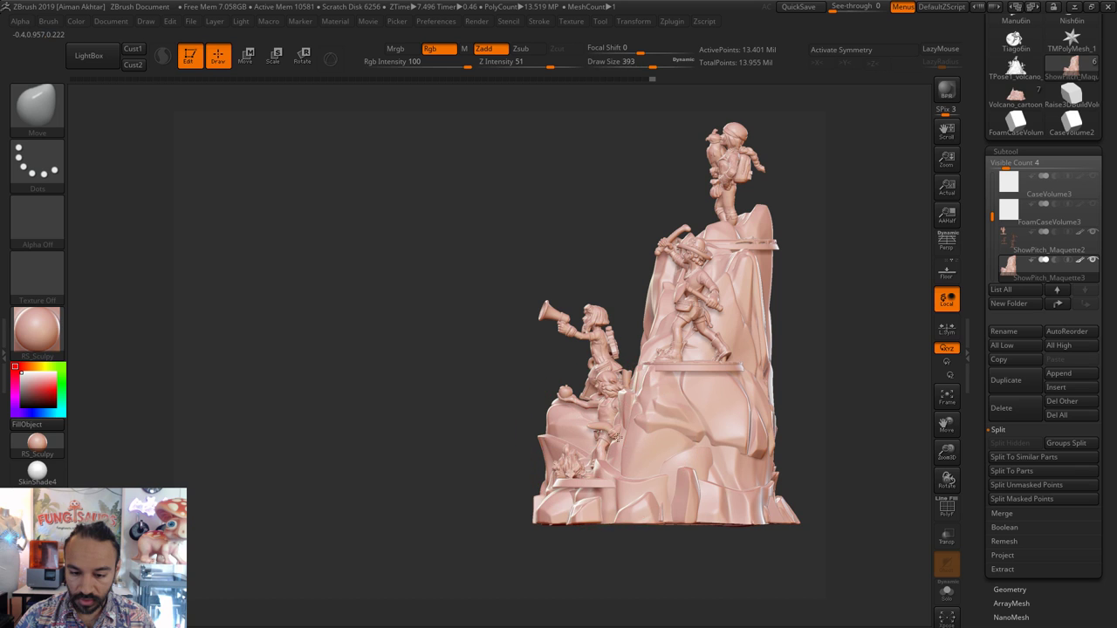
drag(631, 395, 626, 403)
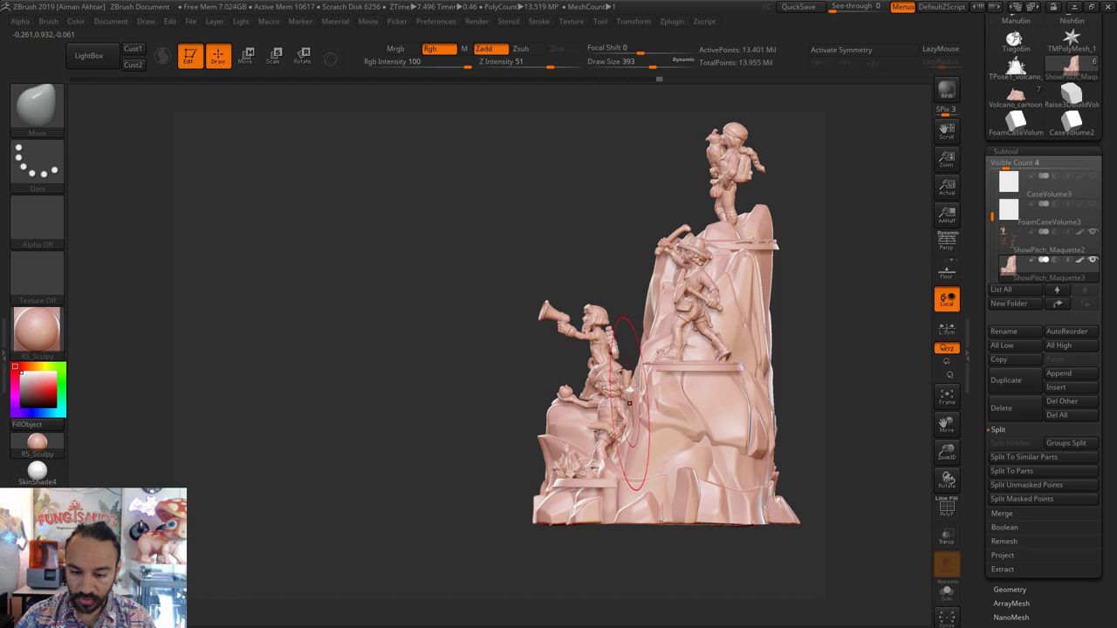
key(s)
drag(608, 448, 617, 469)
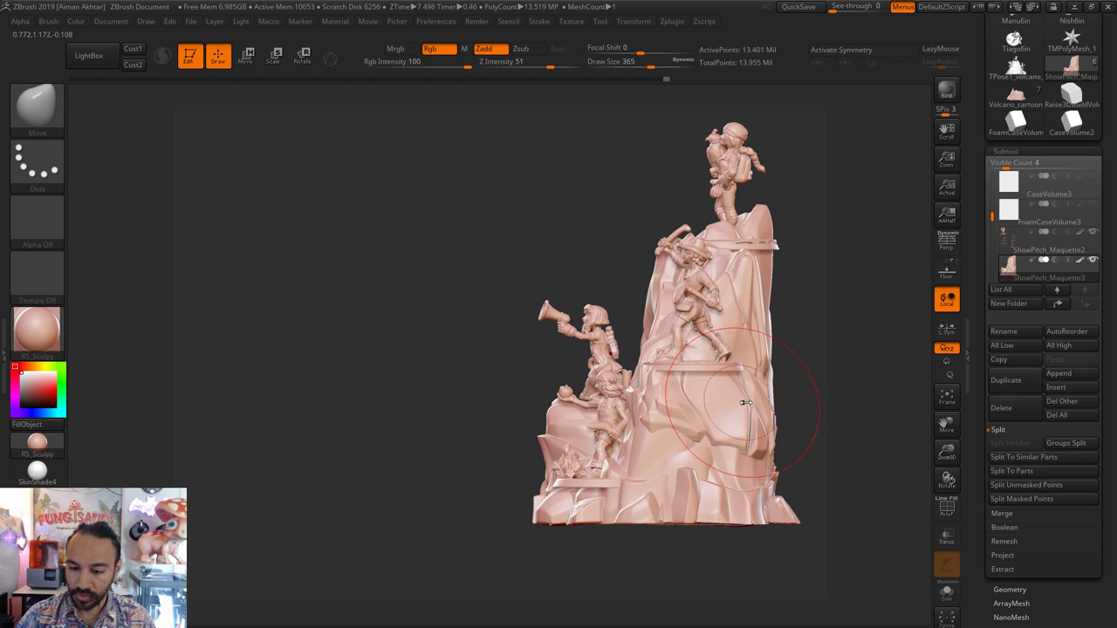
- Adjust the side cliff face and its outer edge below the trowel figure's ledge at draw sizes 228 and 299
key(s)
drag(734, 389, 734, 389)
mouse_move(735, 387)
mouse_down()
mouse_move(741, 370)
mouse_move(750, 375)
mouse_move(744, 410)
mouse_move(754, 410)
mouse_up()
key(s)
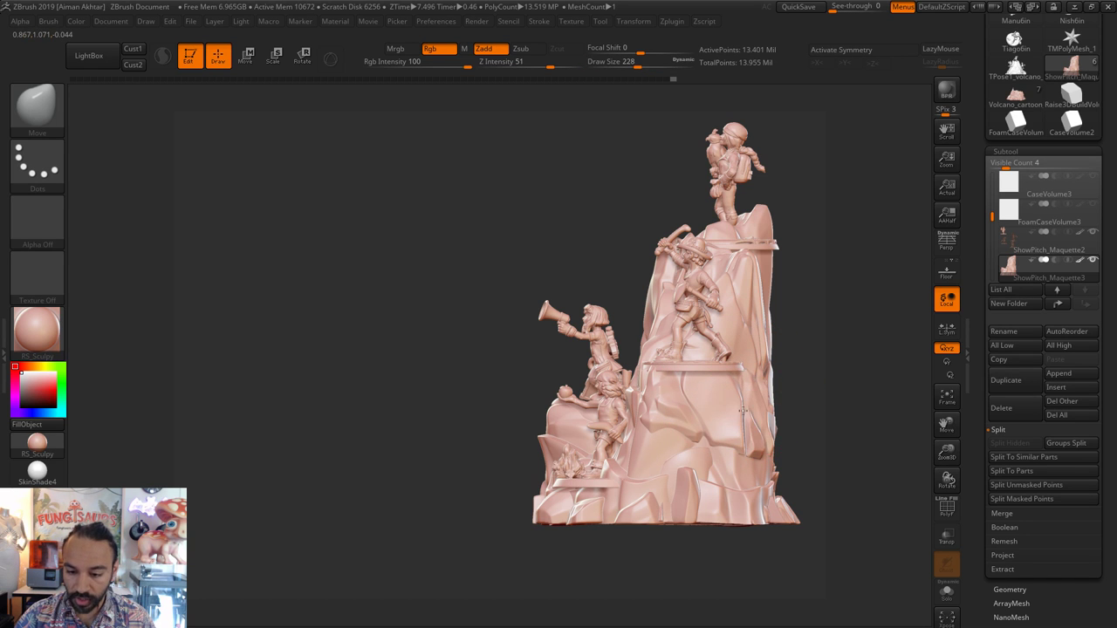
key(s)
drag(750, 459, 758, 459)
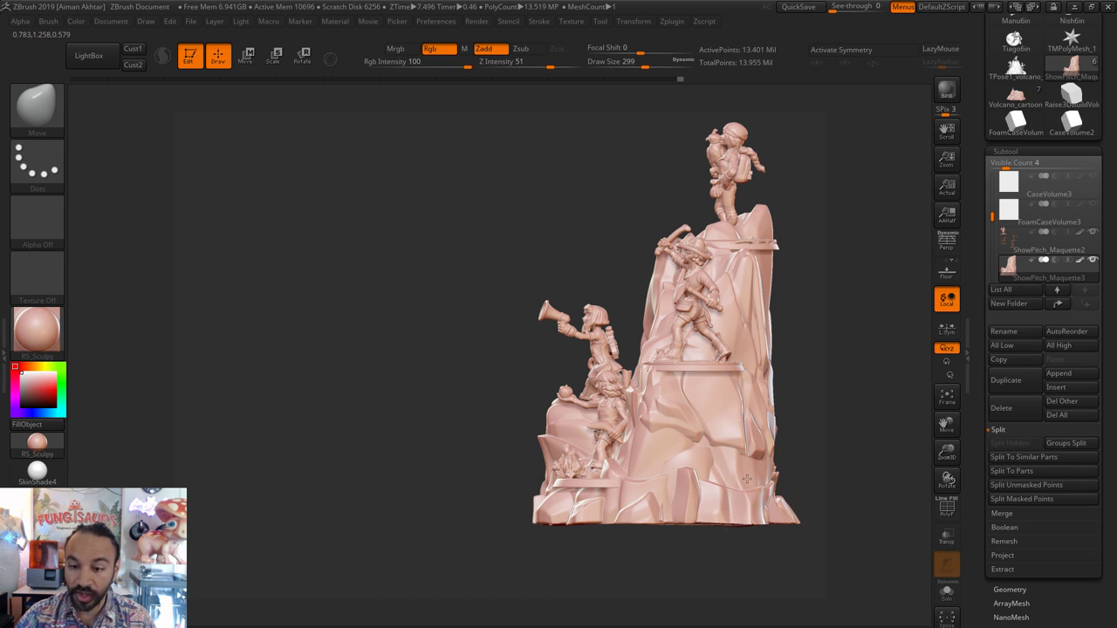
- Pull out the outer rock beside the campfire figure with the Move brush, using draw size 239 from the side and 393 from the front
key(s)
click(663, 370)
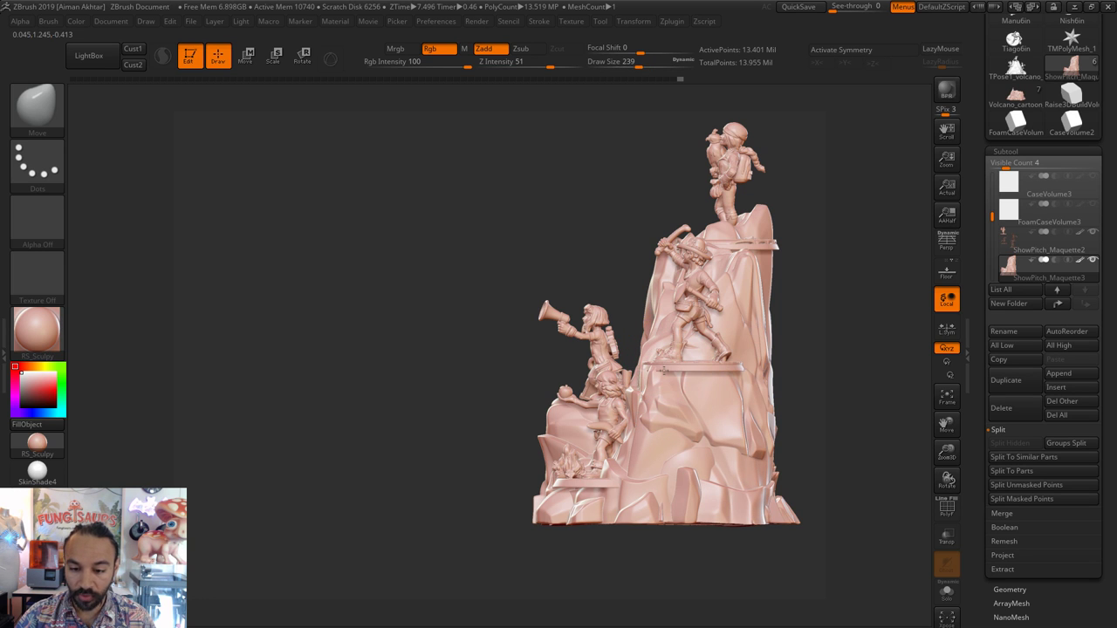
mouse_move(810, 363)
mouse_down()
mouse_move(736, 366)
mouse_move(754, 385)
mouse_move(552, 388)
mouse_up()
key(s)
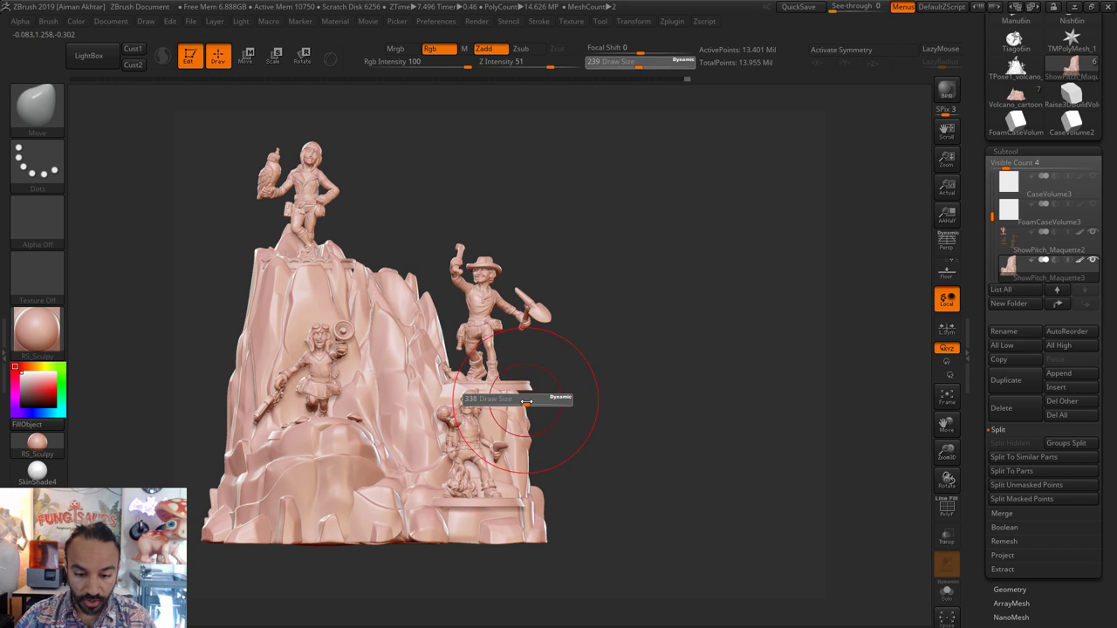
click(523, 400)
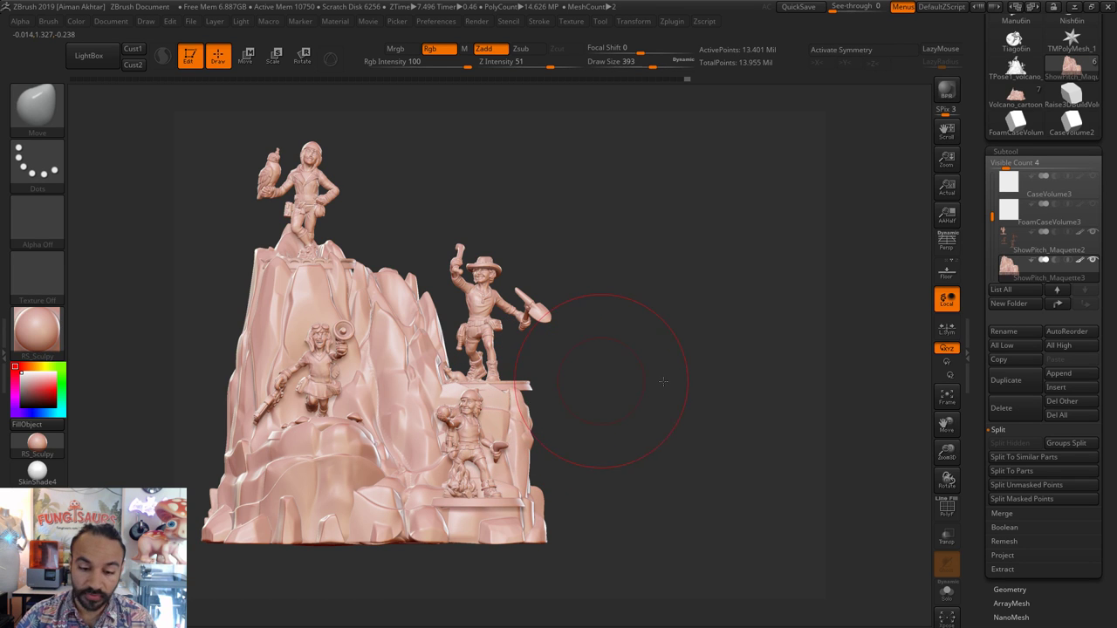
alt+drag(663, 382, 724, 385)
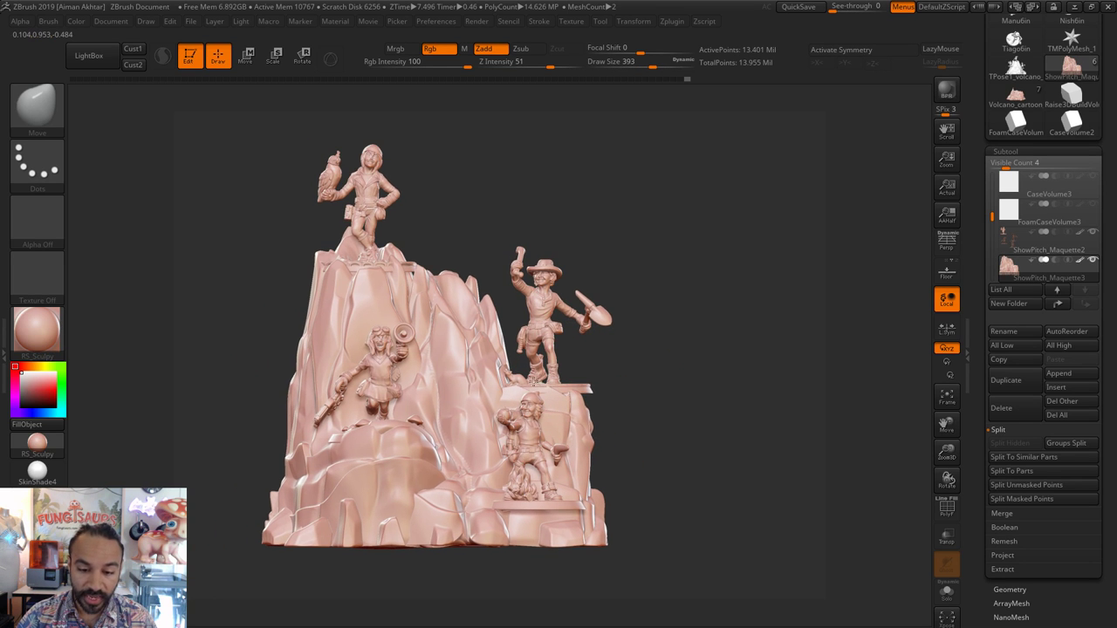
- Refine the rock directly below the trowel figure's ledge with the Move brush, varying the draw size between 145 and 311
key(s)
click(534, 393)
key(s)
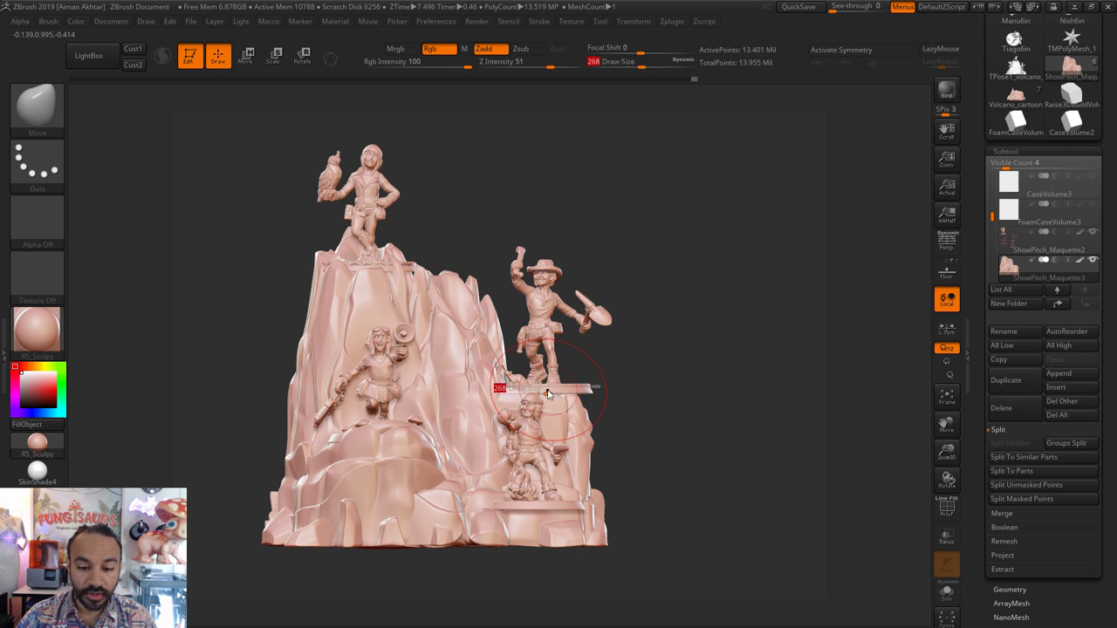
click(546, 394)
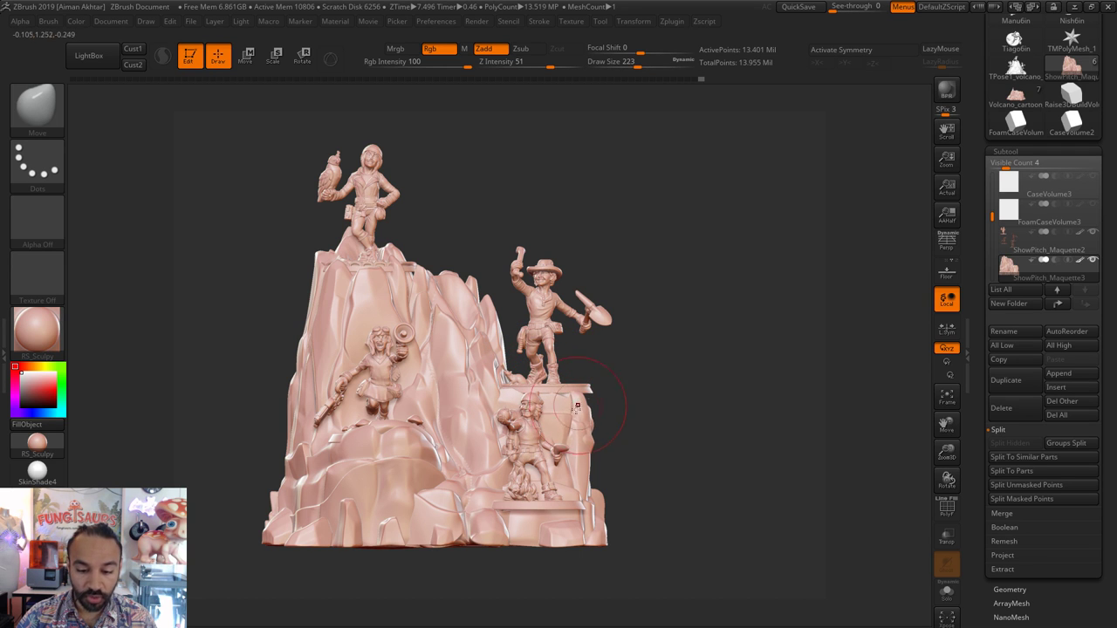
key(bracketright)
key(bracketright)
key(s)
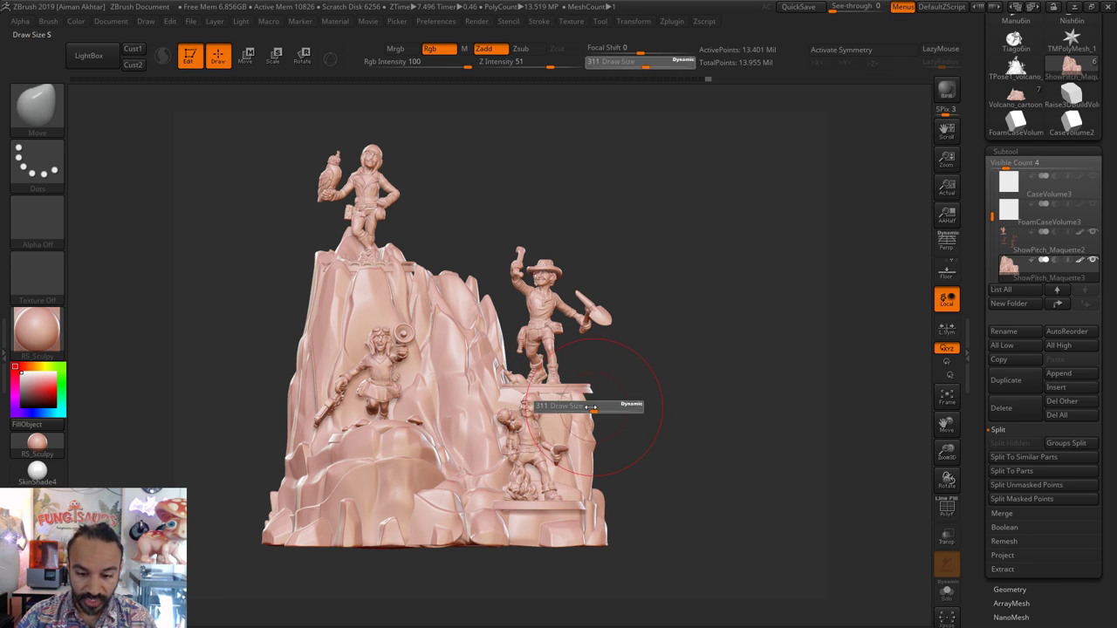
click(587, 407)
key([)
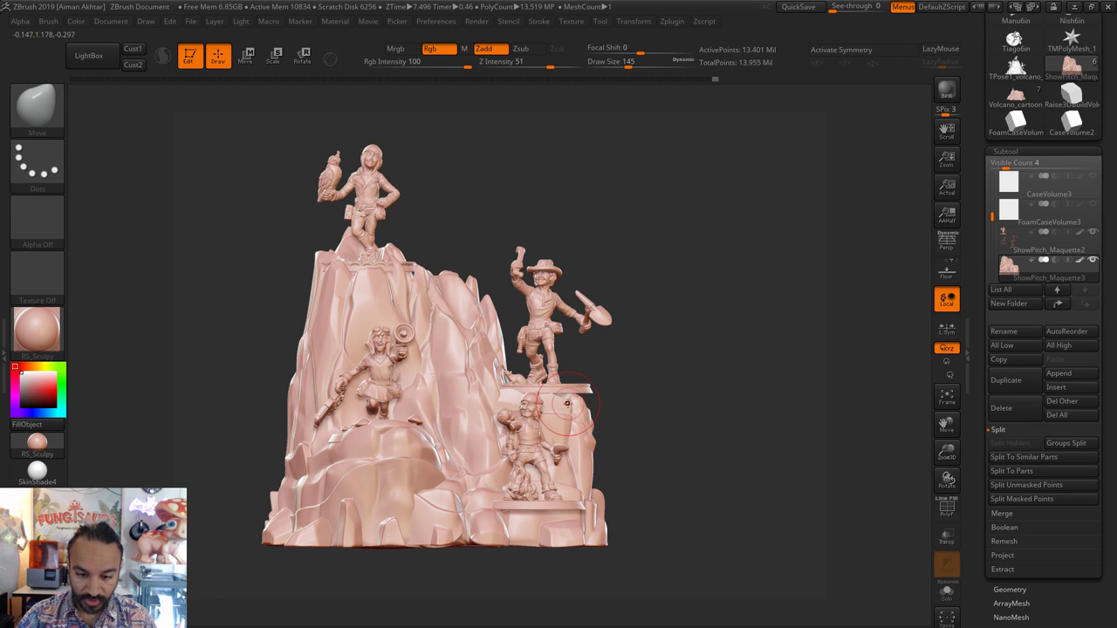
- From the side, adjust and smooth the cliff face below the trowel figure's ledge at draw size 293
drag(626, 410, 532, 410)
key(s)
click(622, 409)
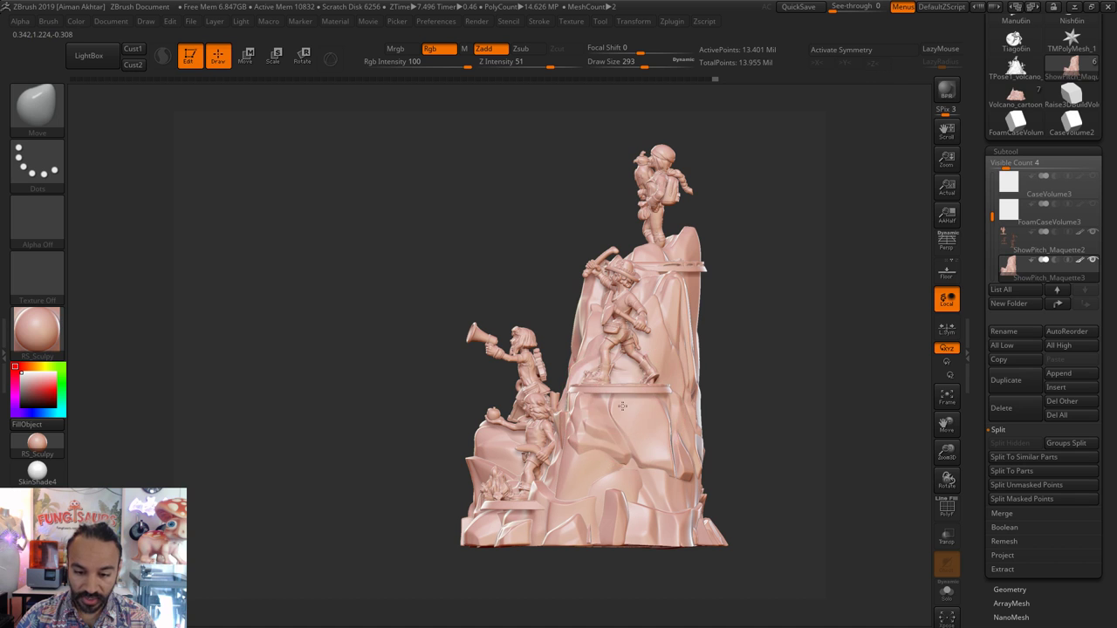
drag(752, 428, 668, 439)
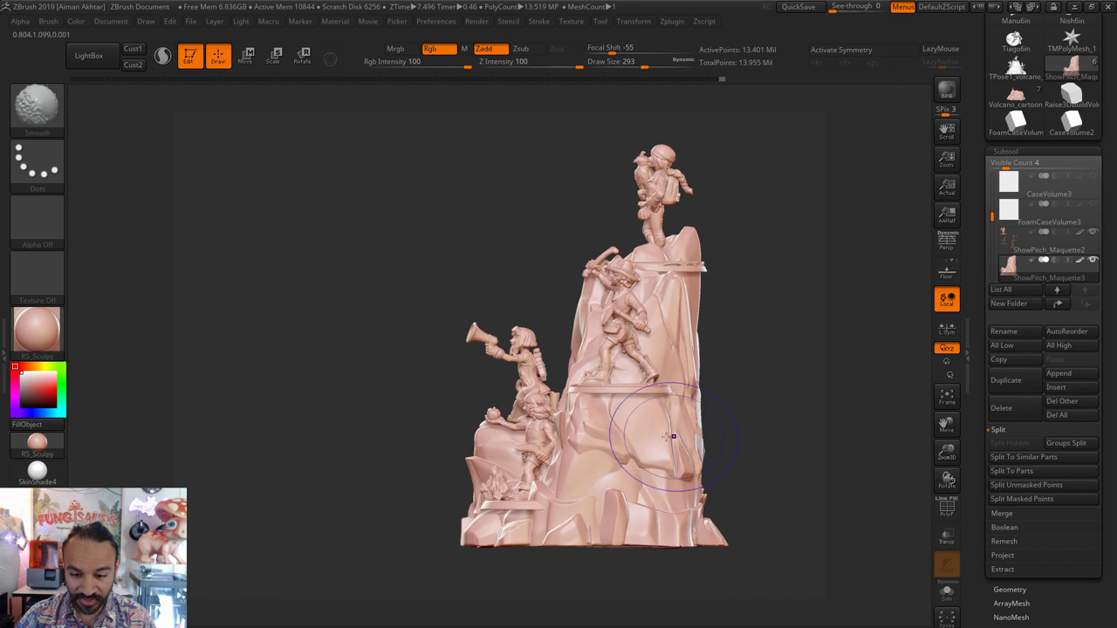
drag(768, 436, 650, 434)
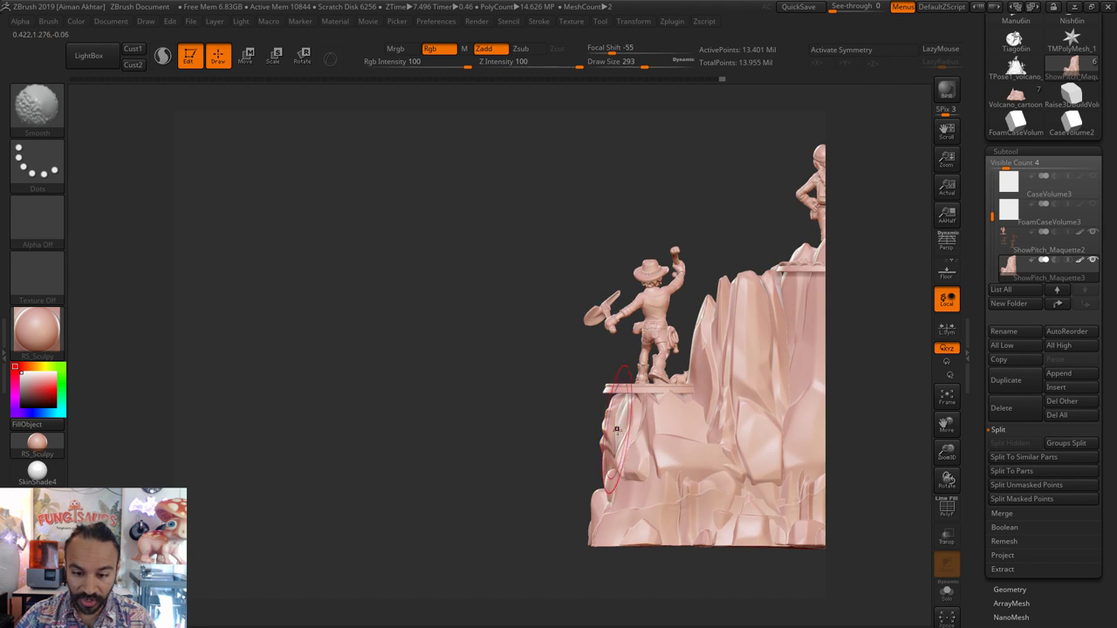
- From behind, reshape the cliff edge under the trowel figure's ledge and the adjoining ridge with the Move brush at draw sizes 358 and 286
key(s)
click(624, 437)
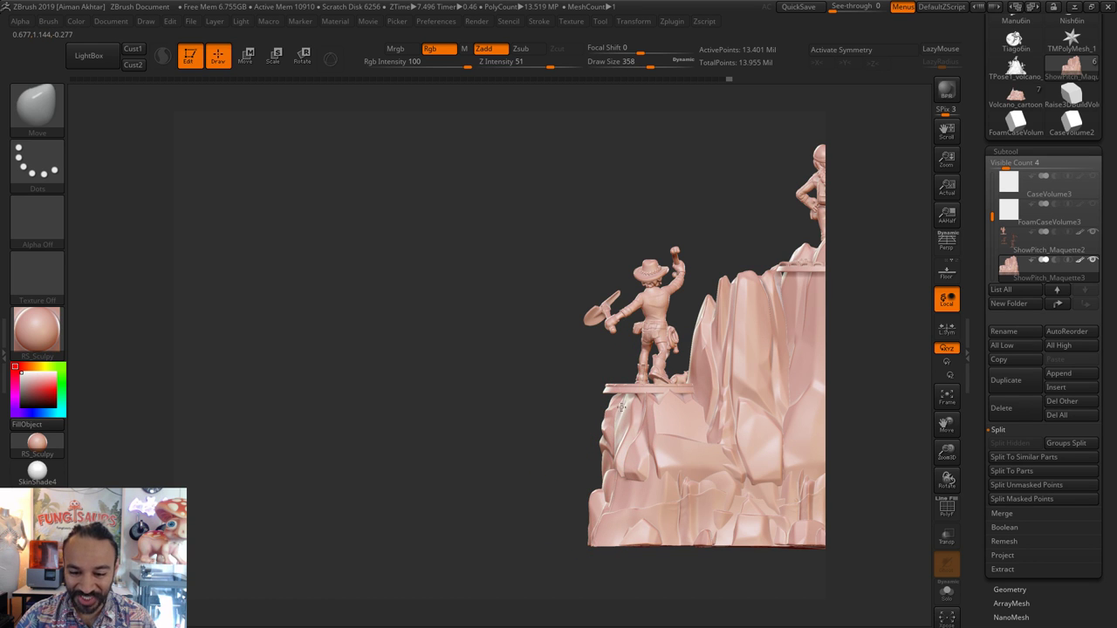
key(bracketleft)
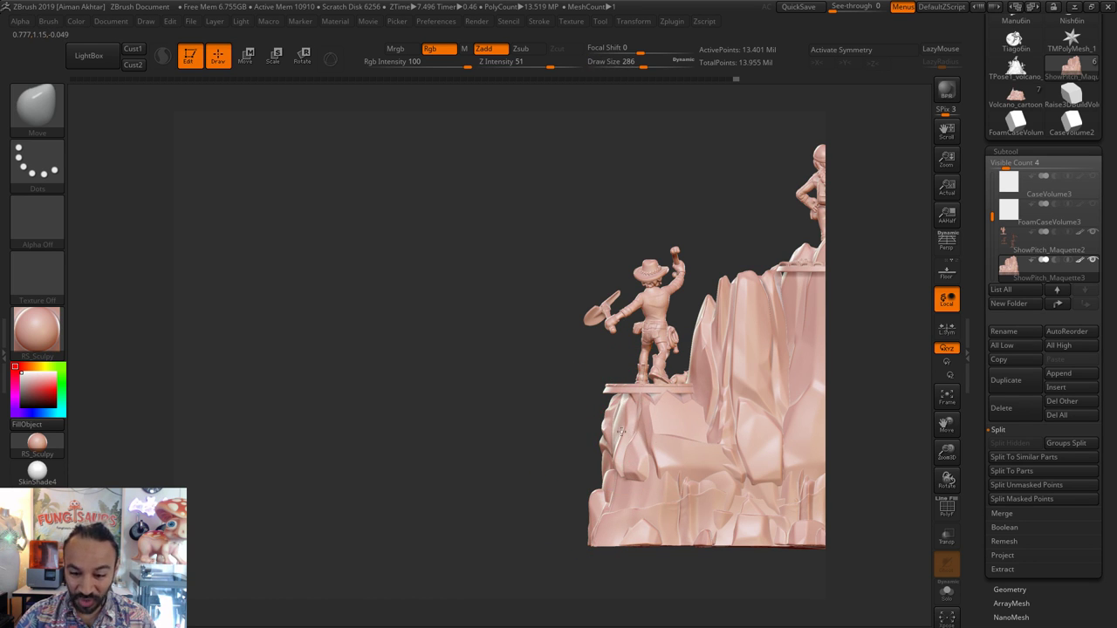
drag(621, 431, 639, 433)
drag(696, 405, 685, 379)
drag(730, 339, 720, 330)
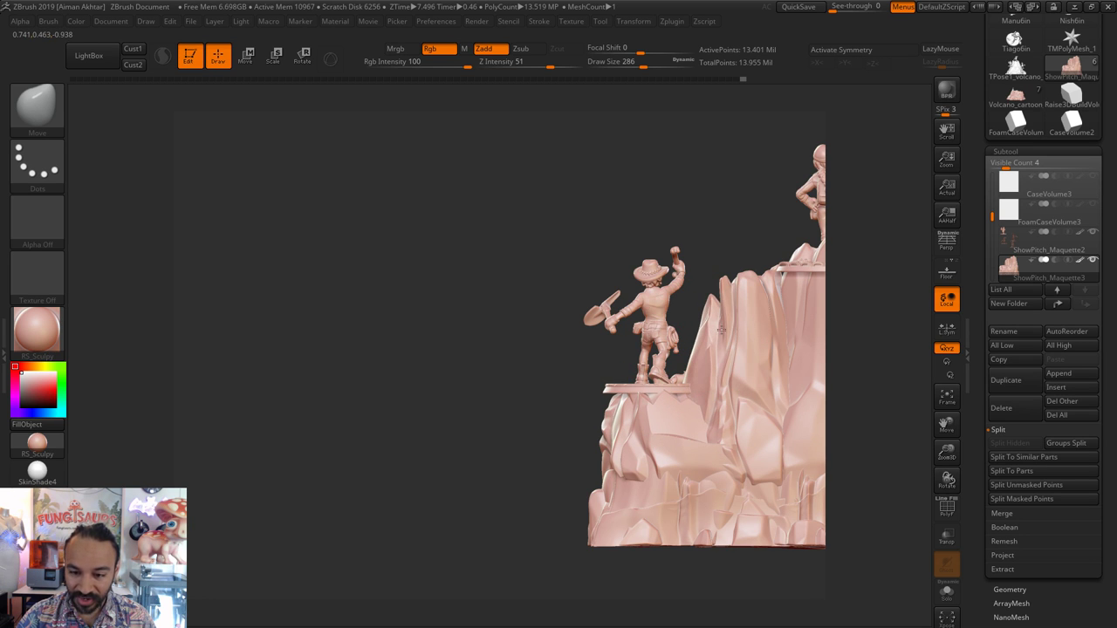
- Shift the back rock face next to the trowel figure with the Move brush at draw size 386
key(s)
click(756, 400)
drag(744, 380, 738, 373)
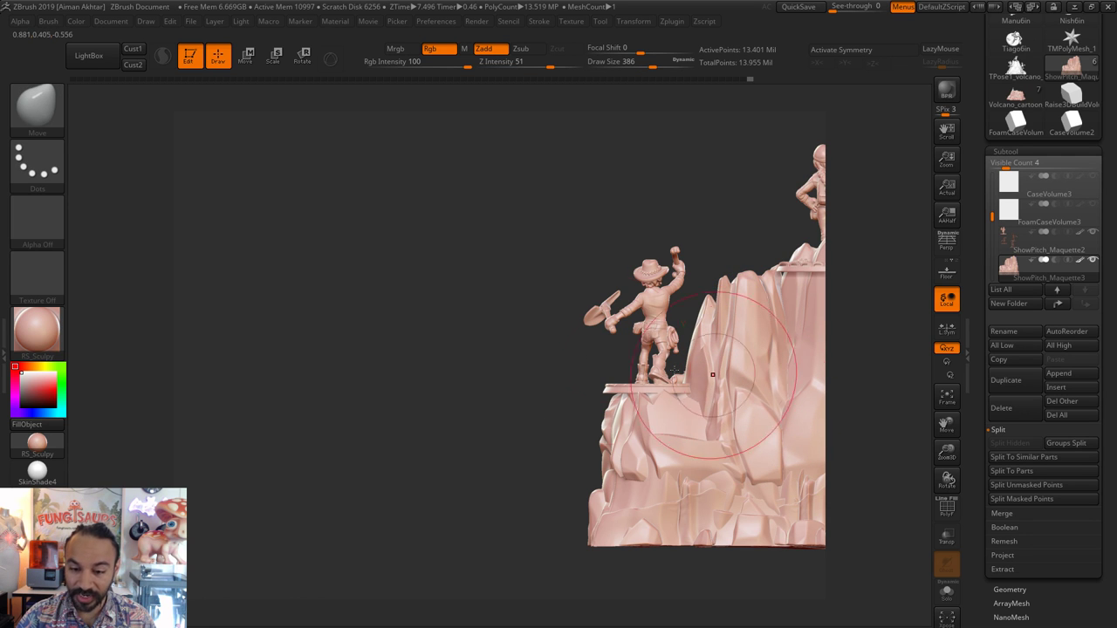
drag(533, 371, 635, 362)
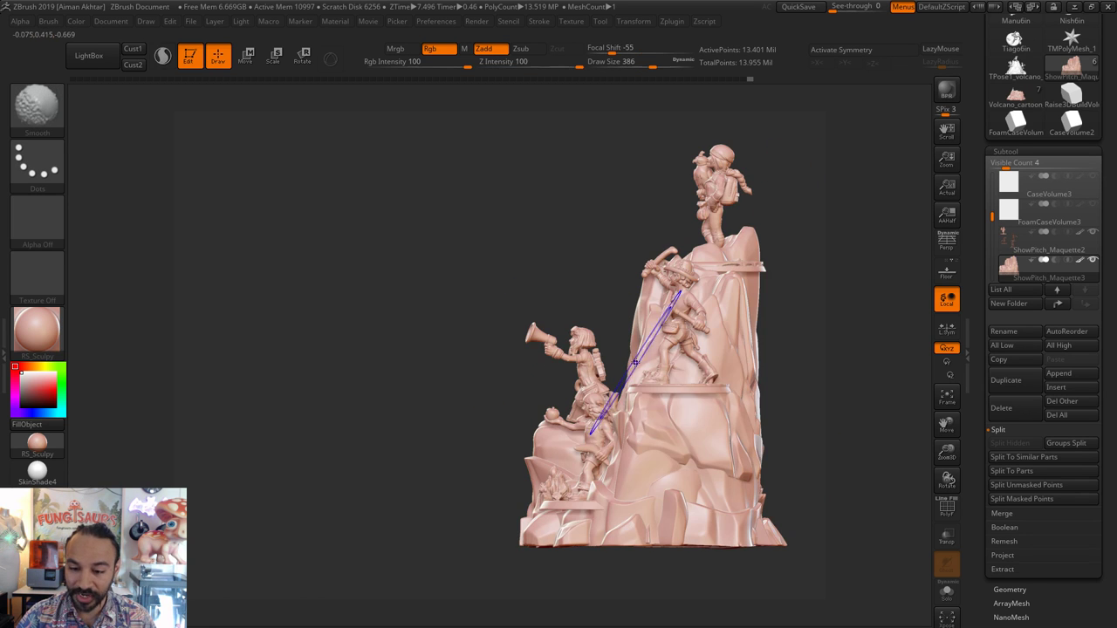
- From the side, reshape the broad cliff face between the trowel figure's ledge and the base, reducing the Move brush's draw size from 460 to 274
key(s)
click(683, 415)
key(s)
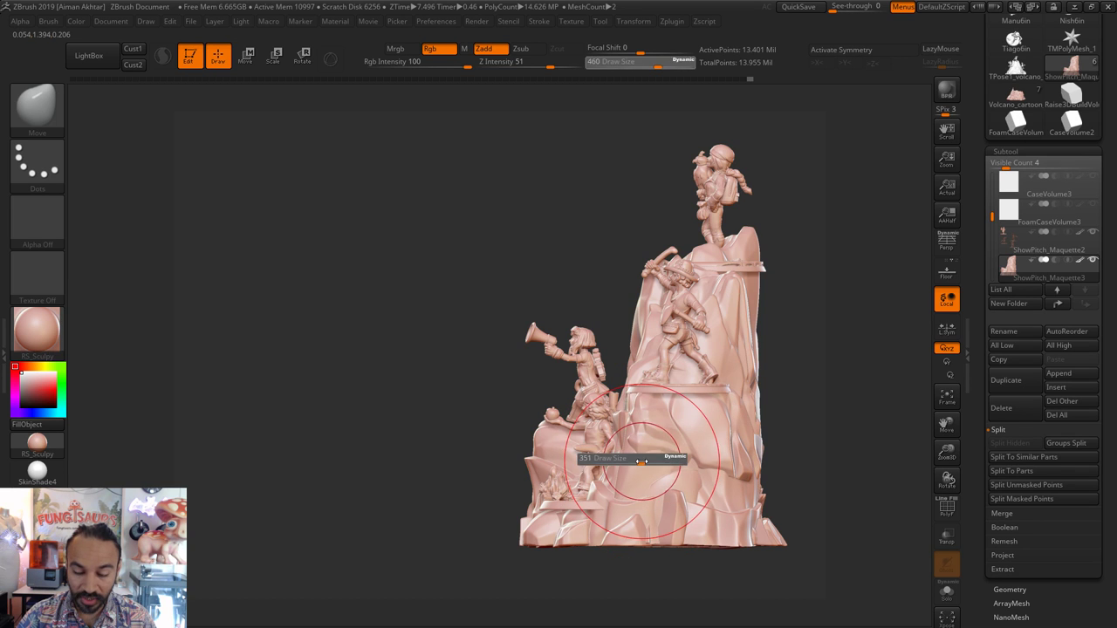
click(630, 464)
key(s)
click(634, 442)
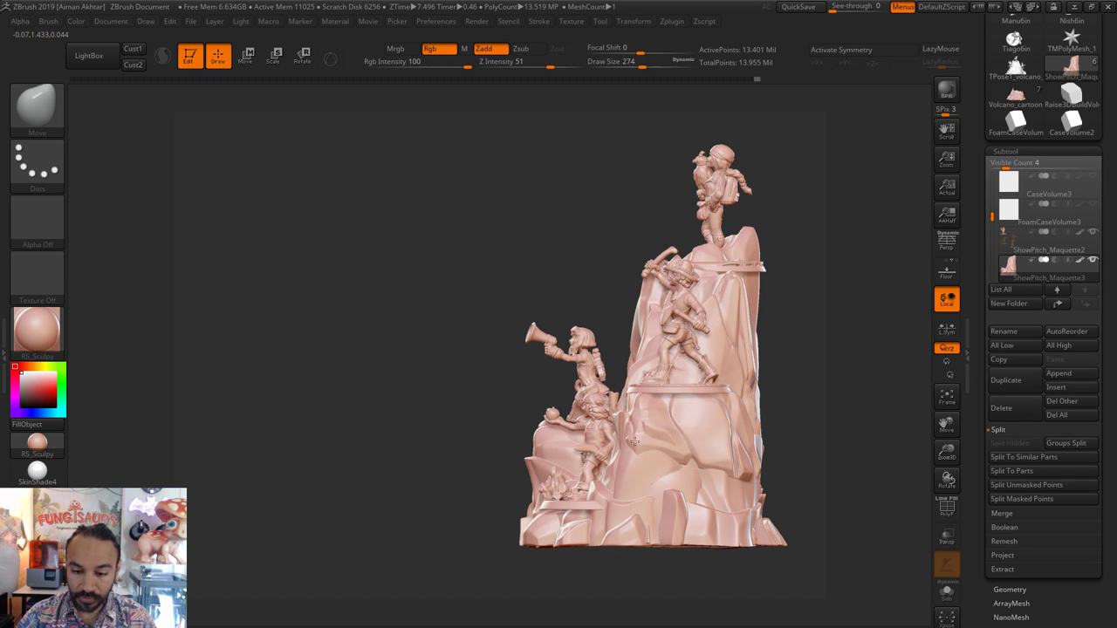
drag(724, 480, 729, 478)
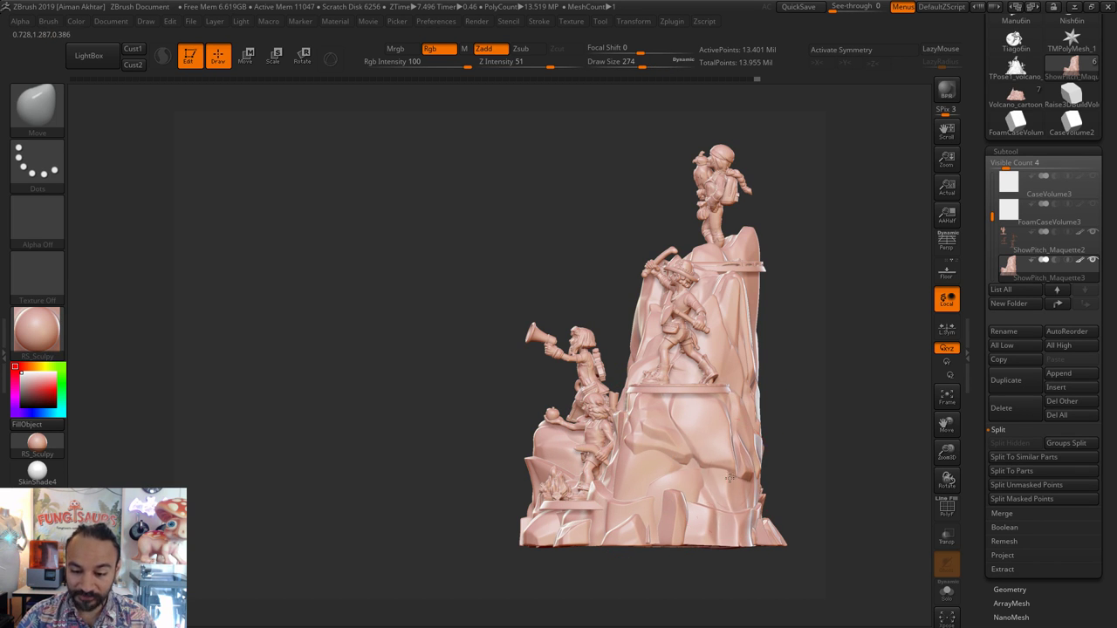
shift+drag(804, 442, 852, 448)
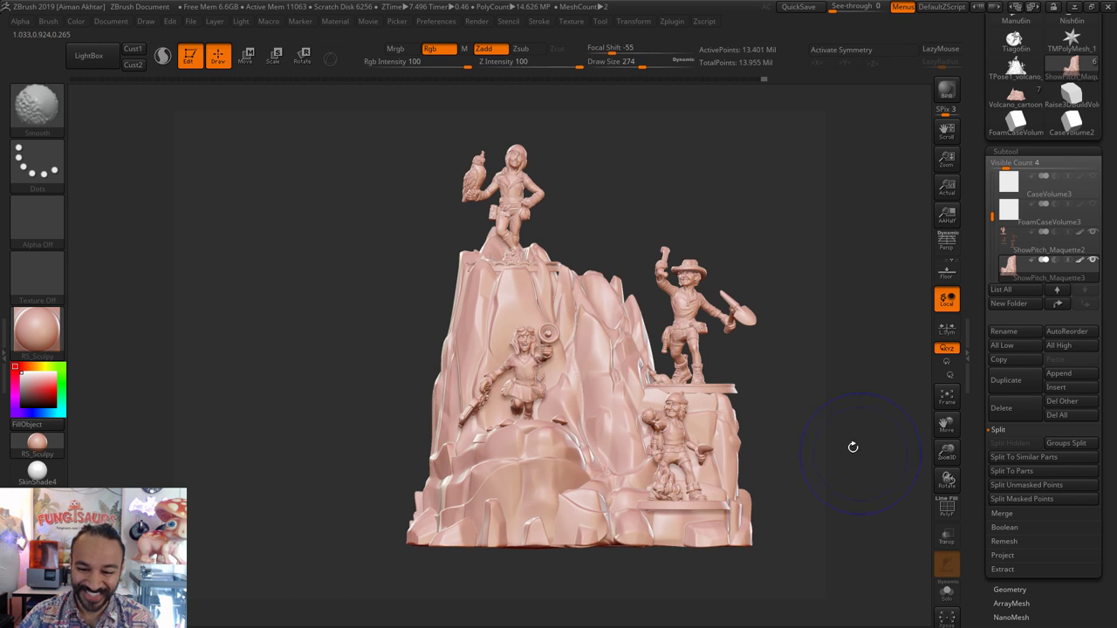
- From the front, nudge the rounded rock mound below the megaphone figure with the Move brush at draw size 228
key(f)
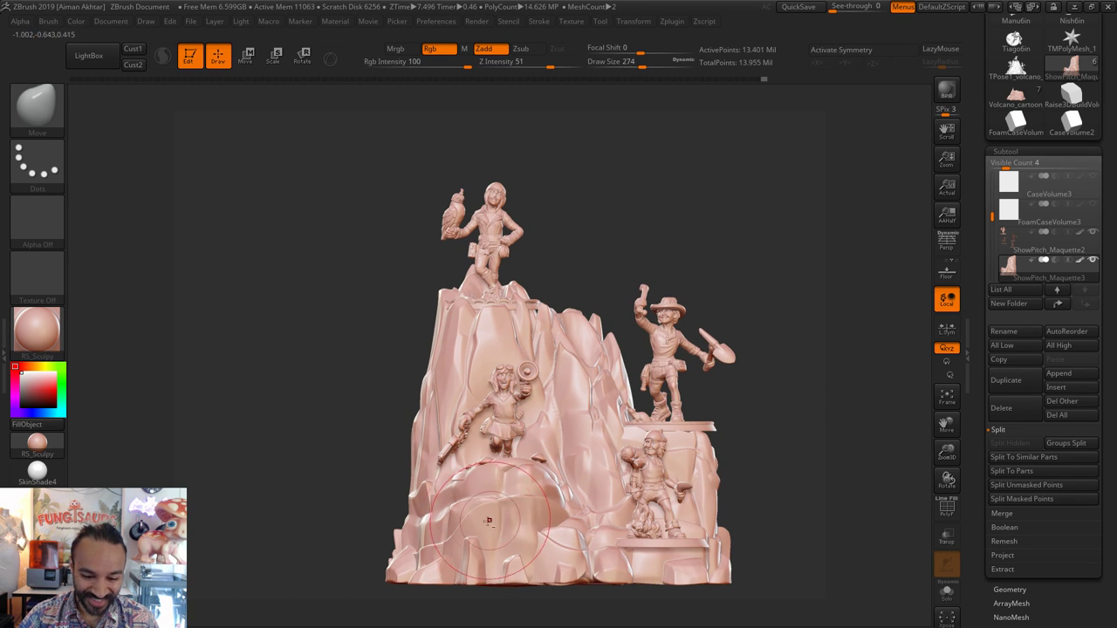
key(bracketleft)
drag(498, 506, 502, 503)
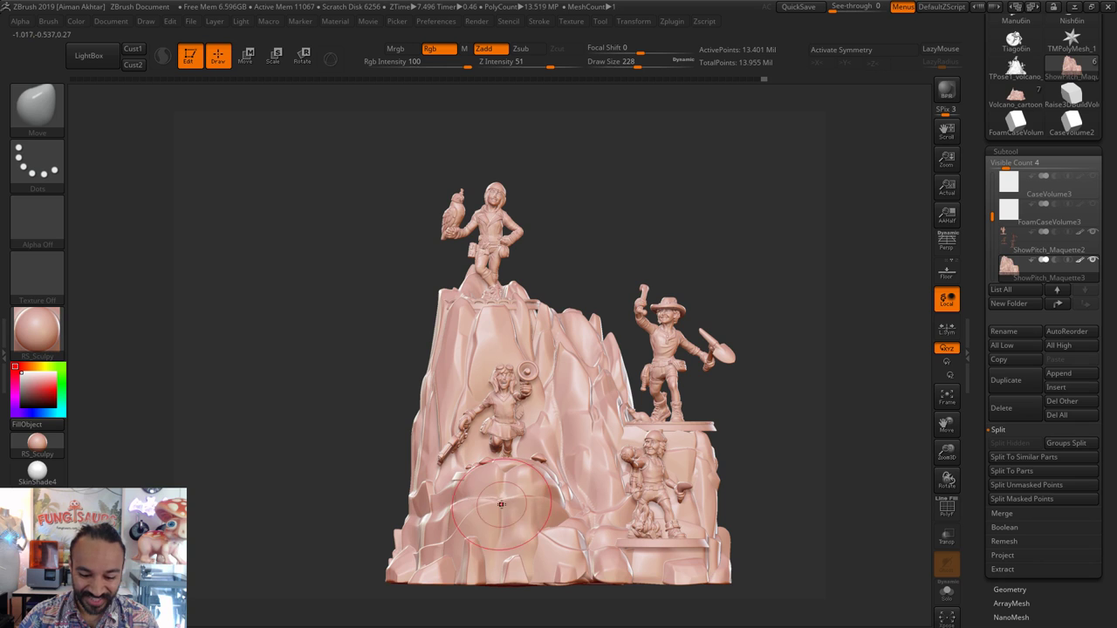
- Carve vertical creases down the front mound below the megaphone figure with the DamStandard brush at draw size 90
key(b)
key(d)
key(s)
alt+drag(807, 404, 766, 312)
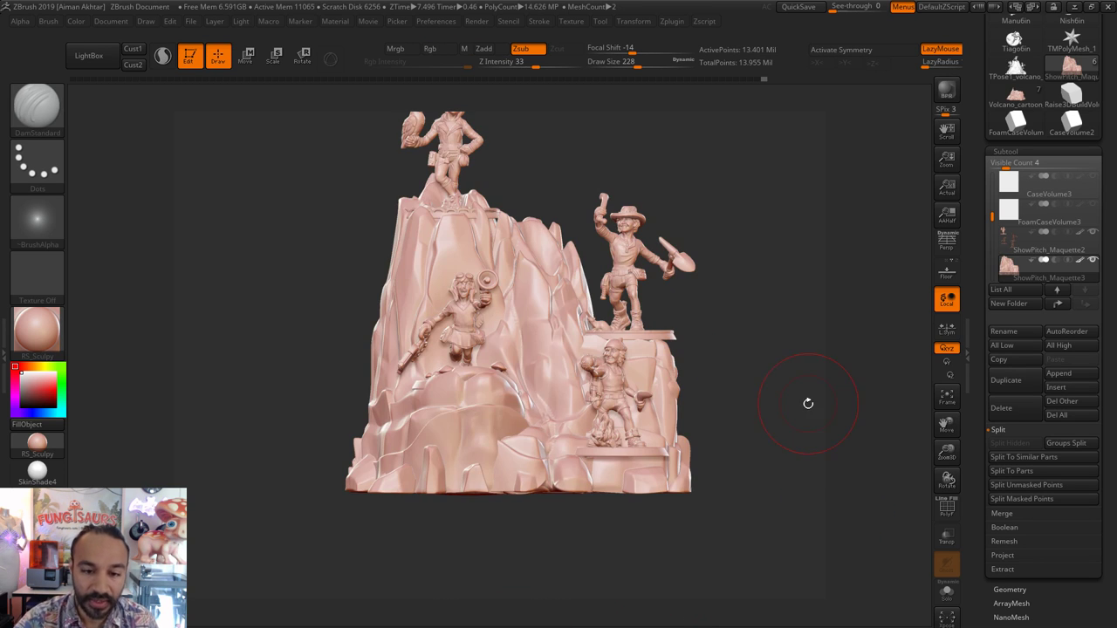
key(s)
drag(488, 400, 470, 402)
key(ctrl)
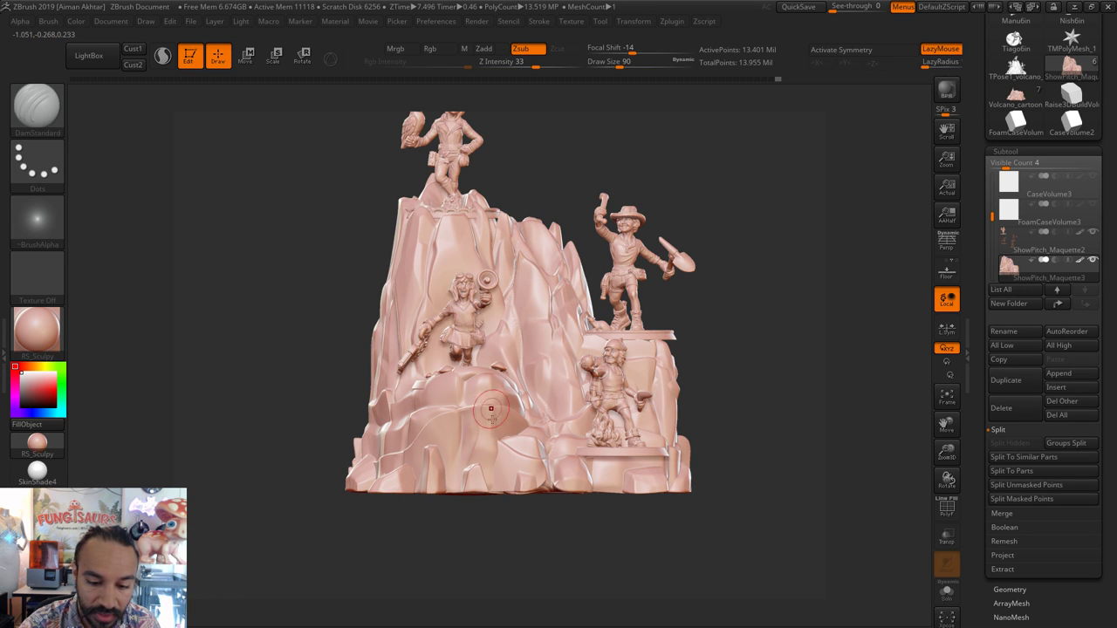
drag(455, 421, 453, 472)
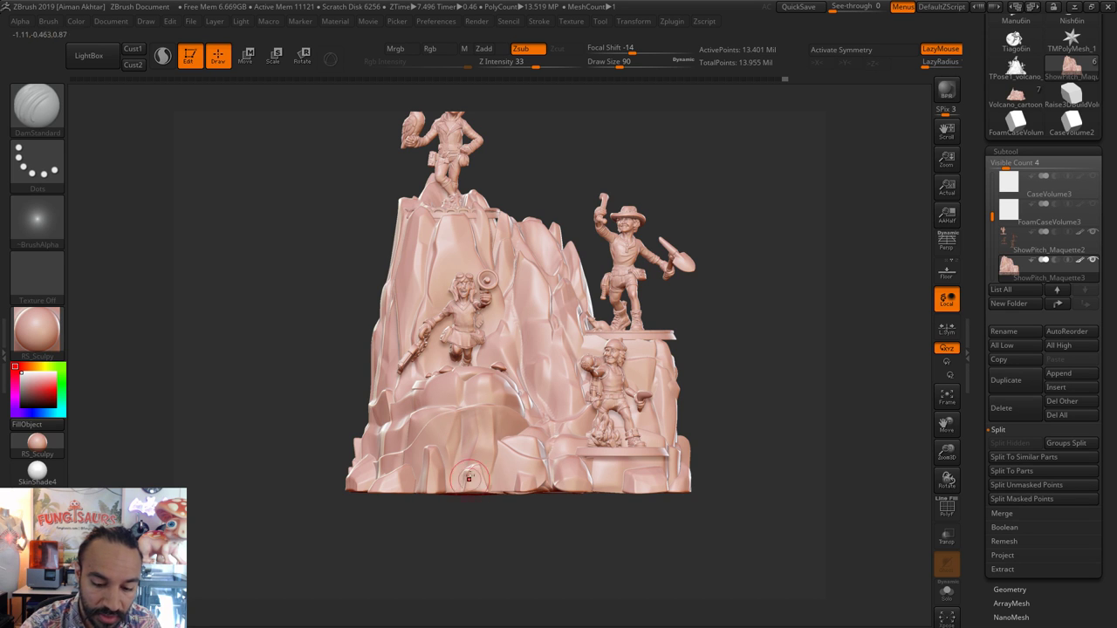
drag(491, 412, 493, 465)
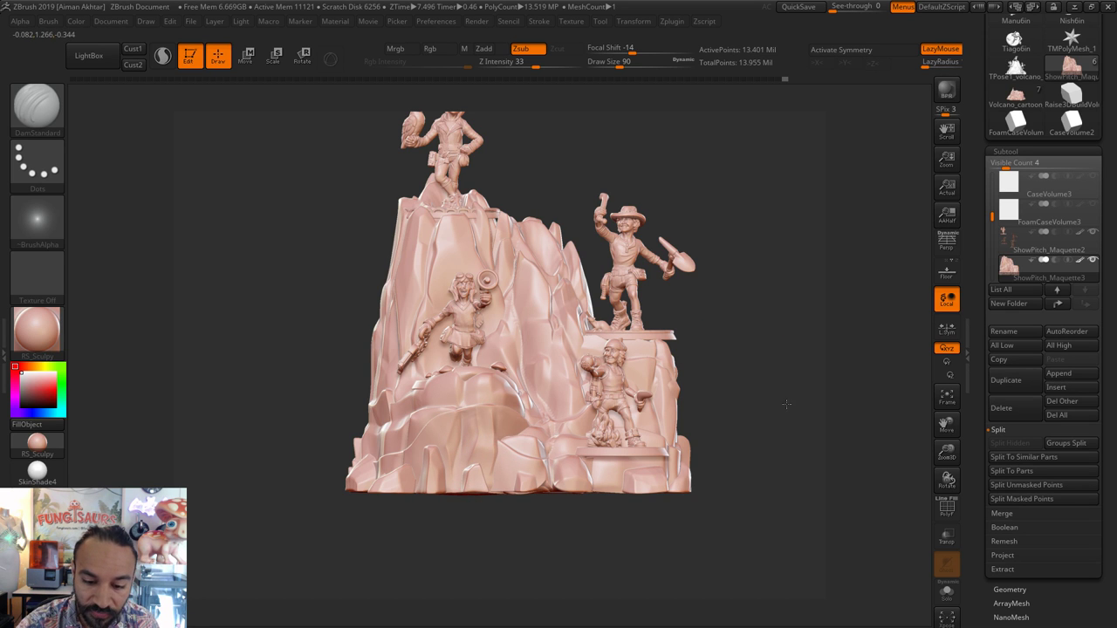
- Close in on the front mound and carve downward cracks below its lower rim with DamStandard at draw size 90
ctrl+right_drag(586, 457, 509, 454)
mouse_move(493, 409)
mouse_down()
mouse_move(500, 502)
mouse_move(512, 517)
mouse_up()
drag(514, 416, 512, 498)
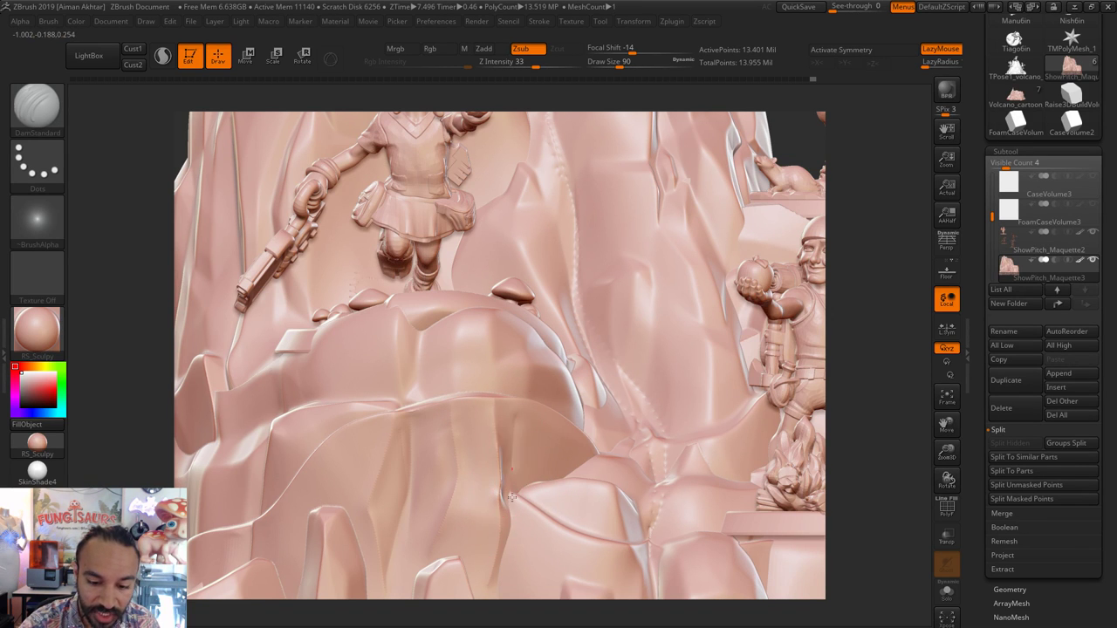
key(ctrl)
- Reduce the DamStandard draw size to 65 and carve finer cracks under the mound's rim toward the campfire side, smoothing between strokes
key(s)
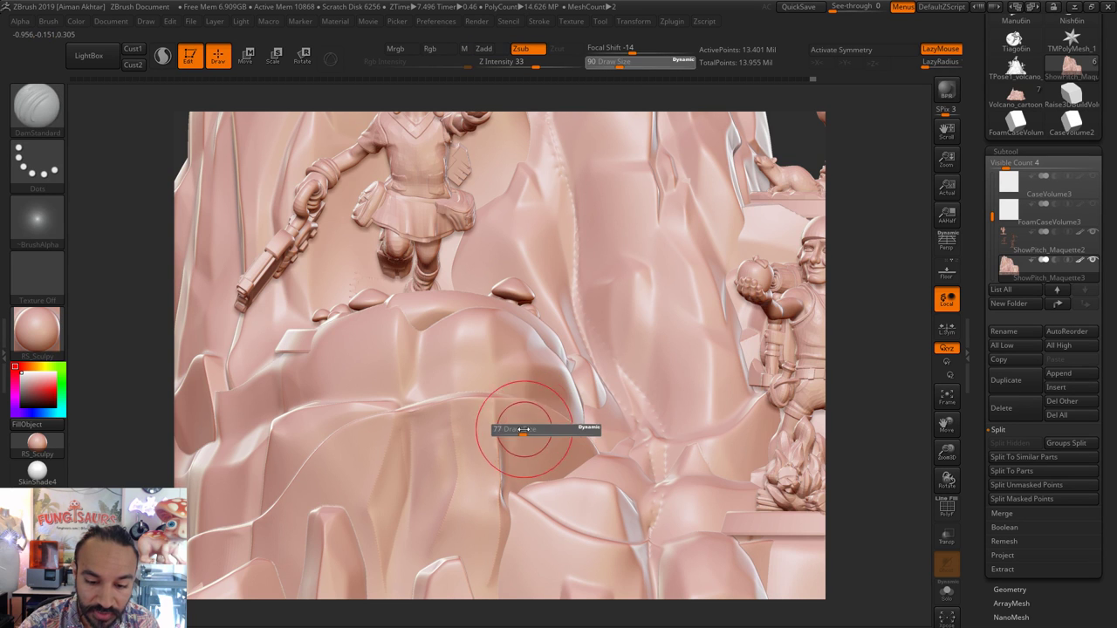
drag(524, 429, 529, 480)
mouse_move(543, 420)
mouse_down()
mouse_move(545, 489)
mouse_move(516, 467)
mouse_move(514, 481)
mouse_move(532, 489)
mouse_up()
shift+drag(556, 445, 528, 477)
drag(532, 422, 558, 496)
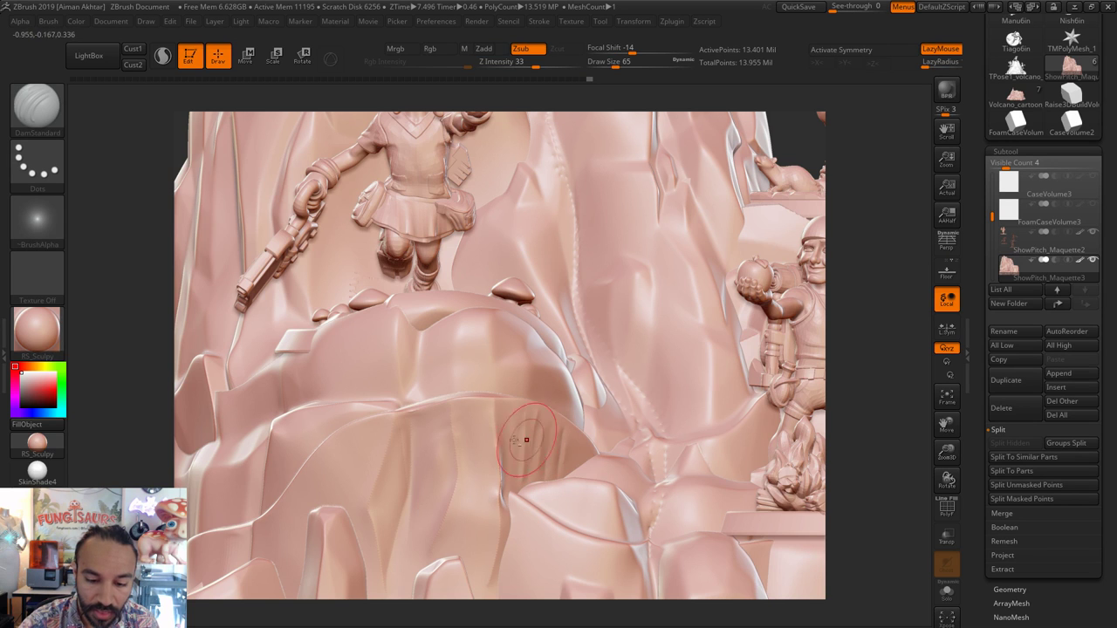
- Carve long downward creases across the middle and far side of the front mound, and add a small crease to its upper bulge
drag(439, 443, 407, 573)
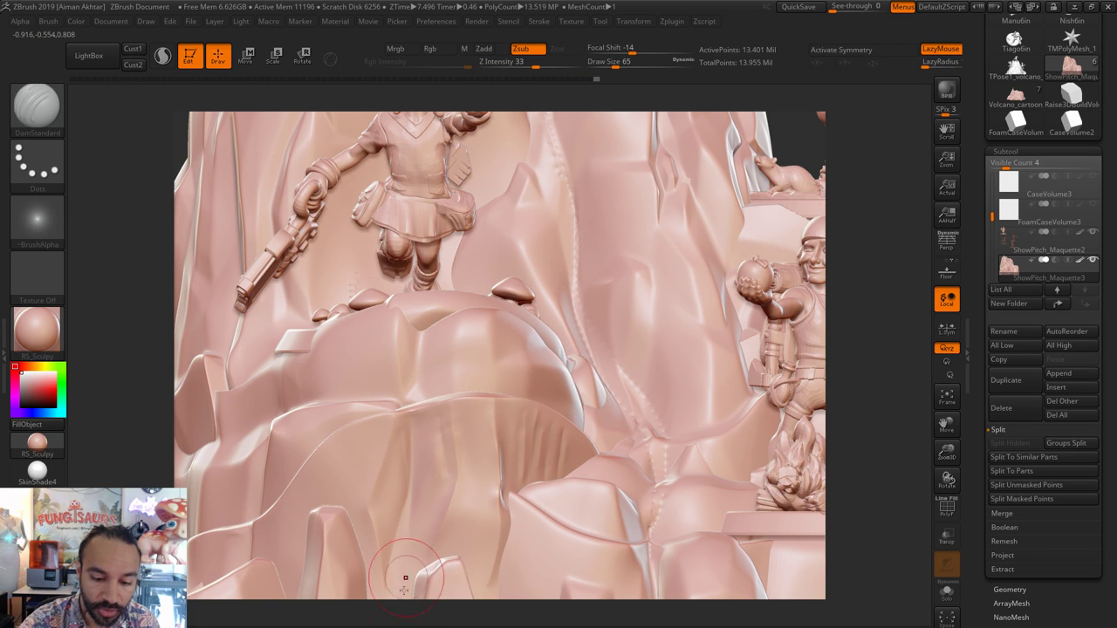
drag(408, 429, 383, 534)
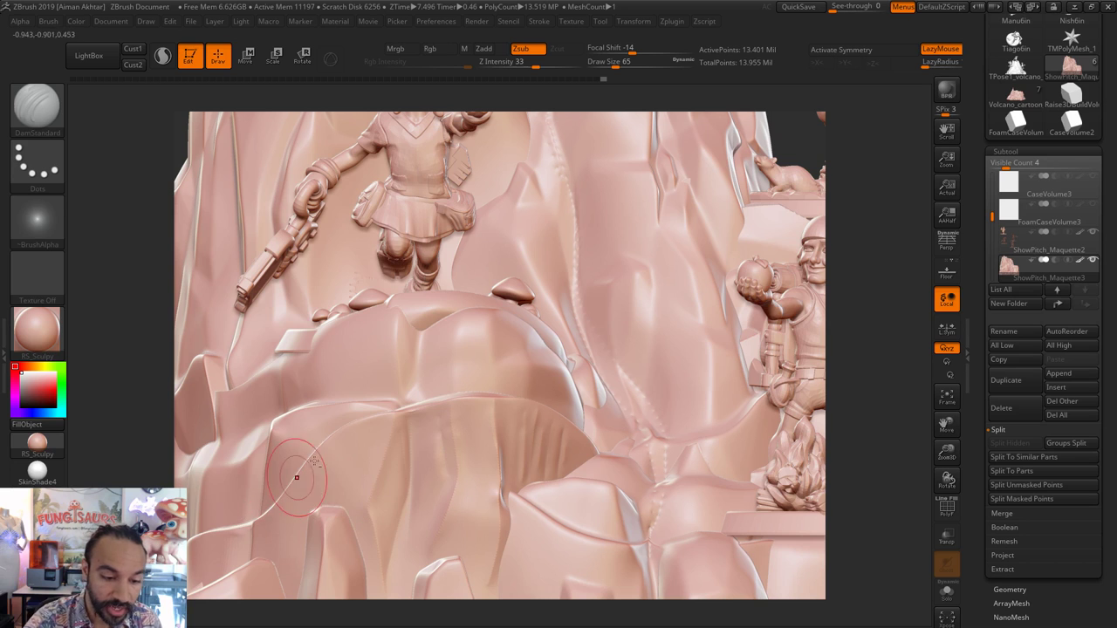
mouse_move(273, 396)
mouse_down()
mouse_move(265, 469)
mouse_move(244, 518)
mouse_up()
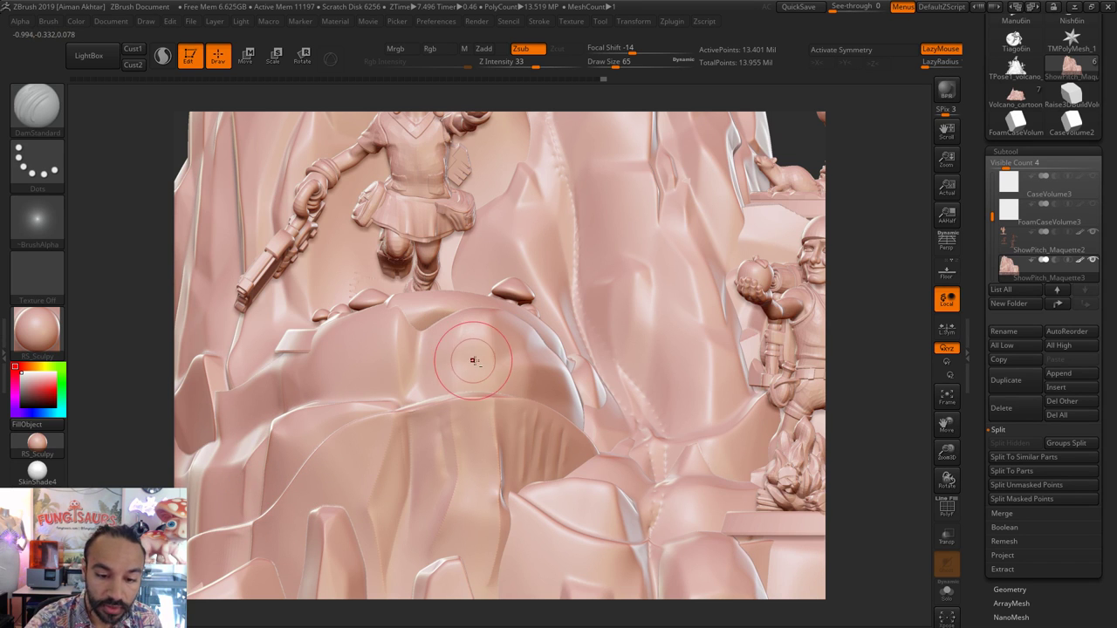
key(ctrl)
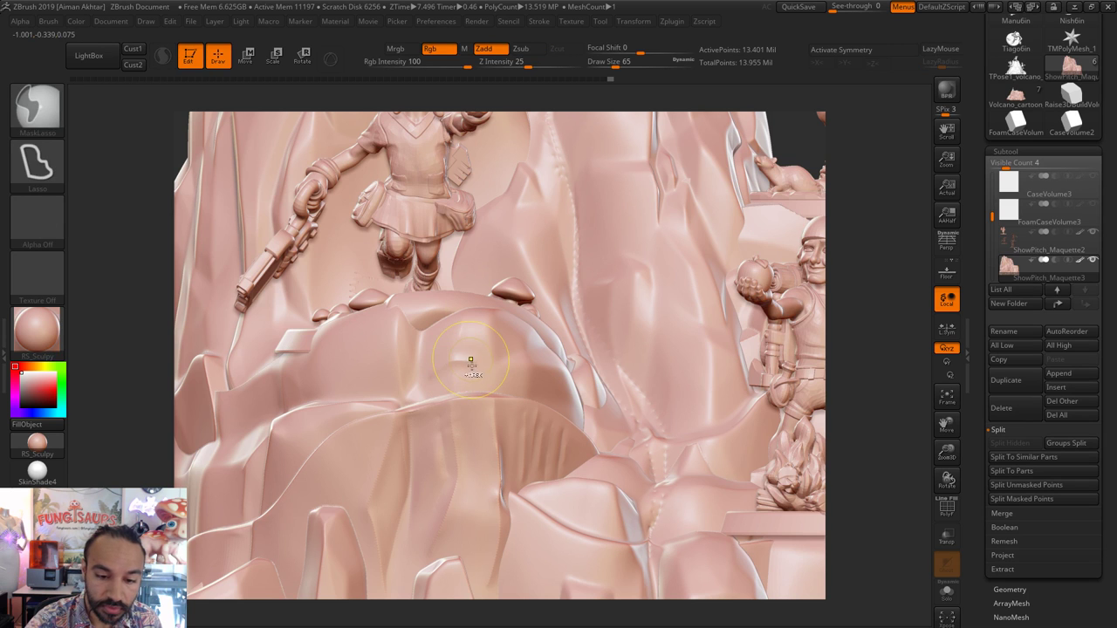
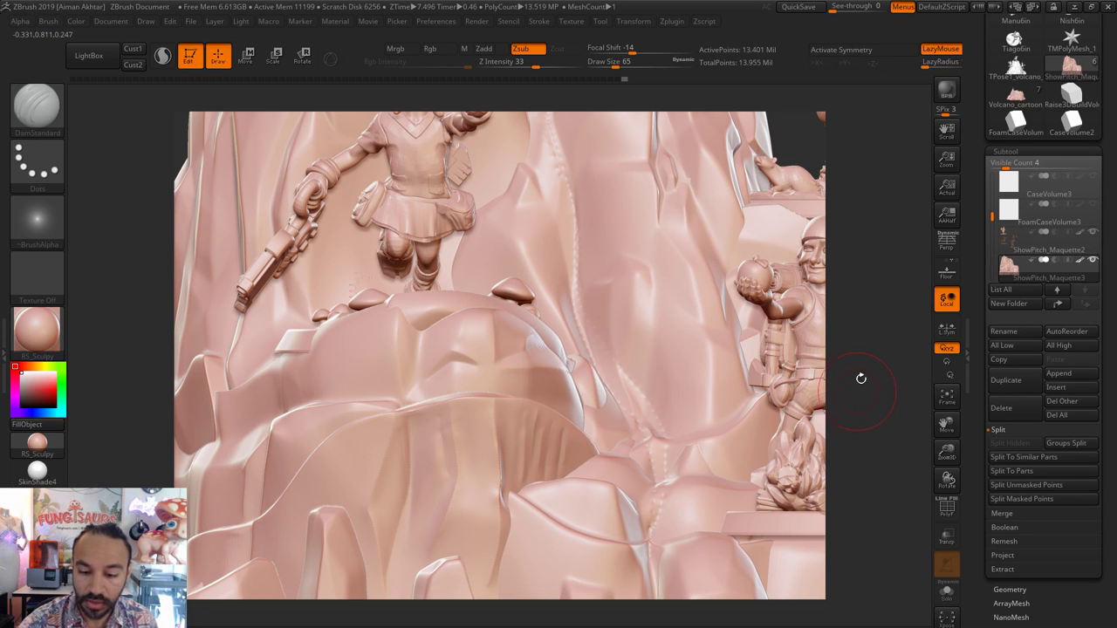
alt+drag(851, 441, 875, 322)
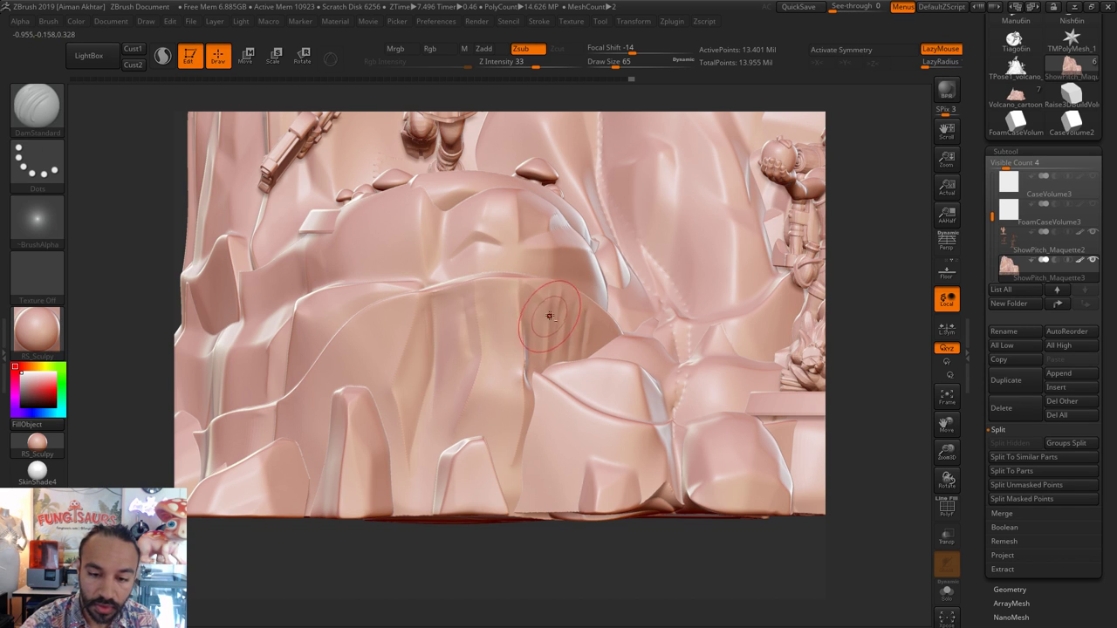
- Carve finer creases under the front mound's rim with DamStandard at draw size 31, smoothing over them lightly
key(s)
mouse_move(549, 299)
mouse_down()
mouse_move(531, 292)
mouse_move(542, 310)
mouse_up()
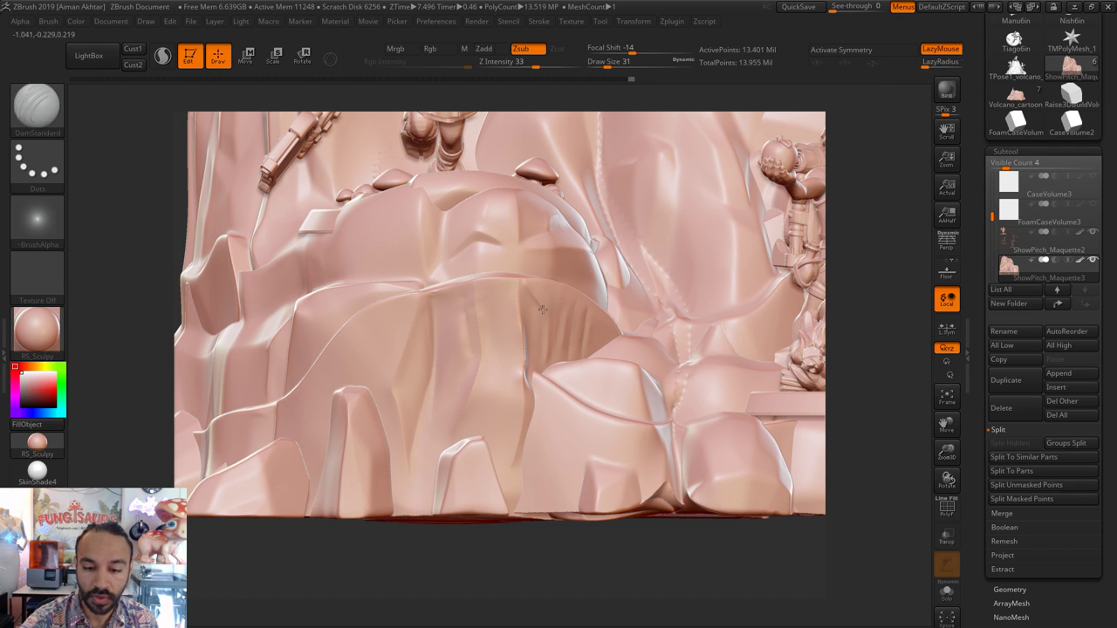
key(shift)
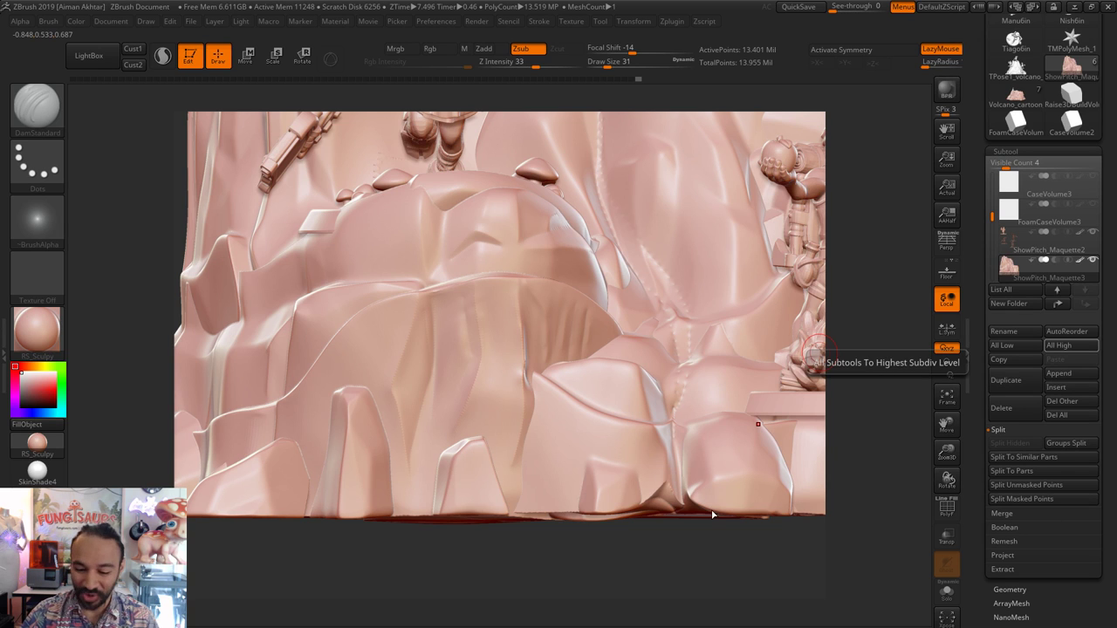
key(shift)
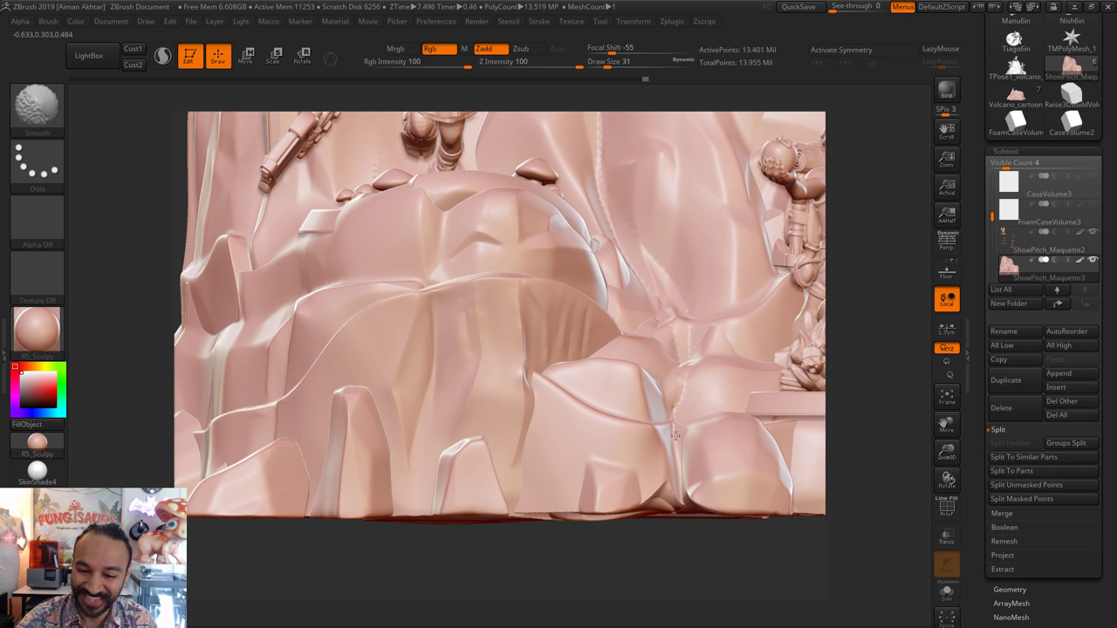
shift+drag(601, 165, 599, 130)
- Soften the creases on the mound's lower face with the Smooth brush at draw size 65, and refine them at draw size 37
key(s)
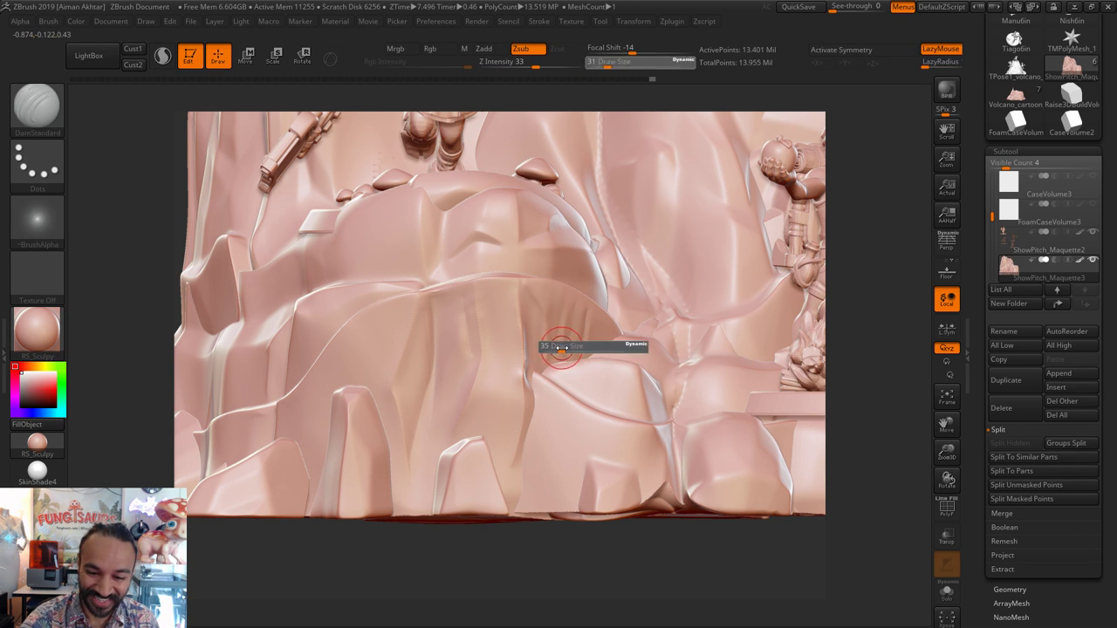
click(562, 345)
mouse_move(563, 341)
shift+mouse_down()
mouse_move(561, 324)
mouse_move(540, 351)
shift+mouse_up()
key(])
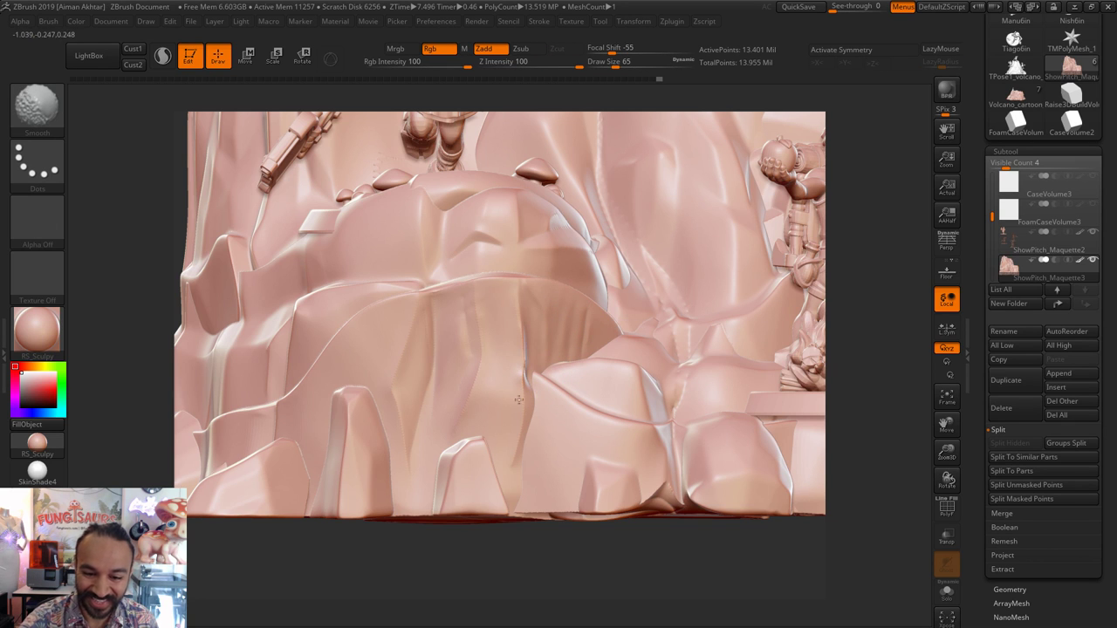
key(s)
click(471, 340)
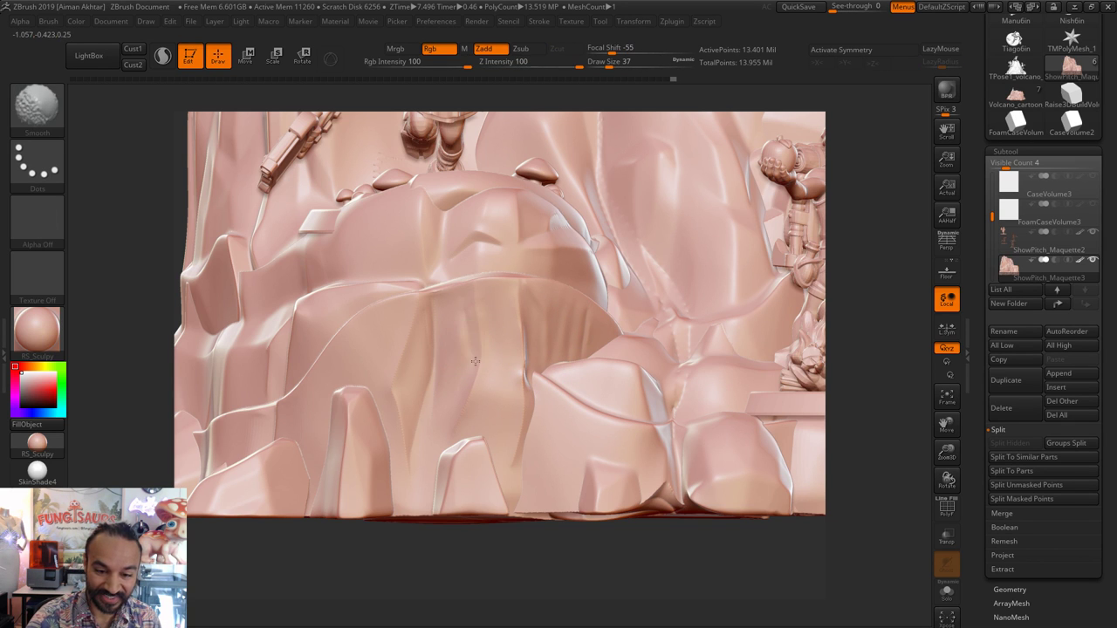
key(b)
key(d)
key(s)
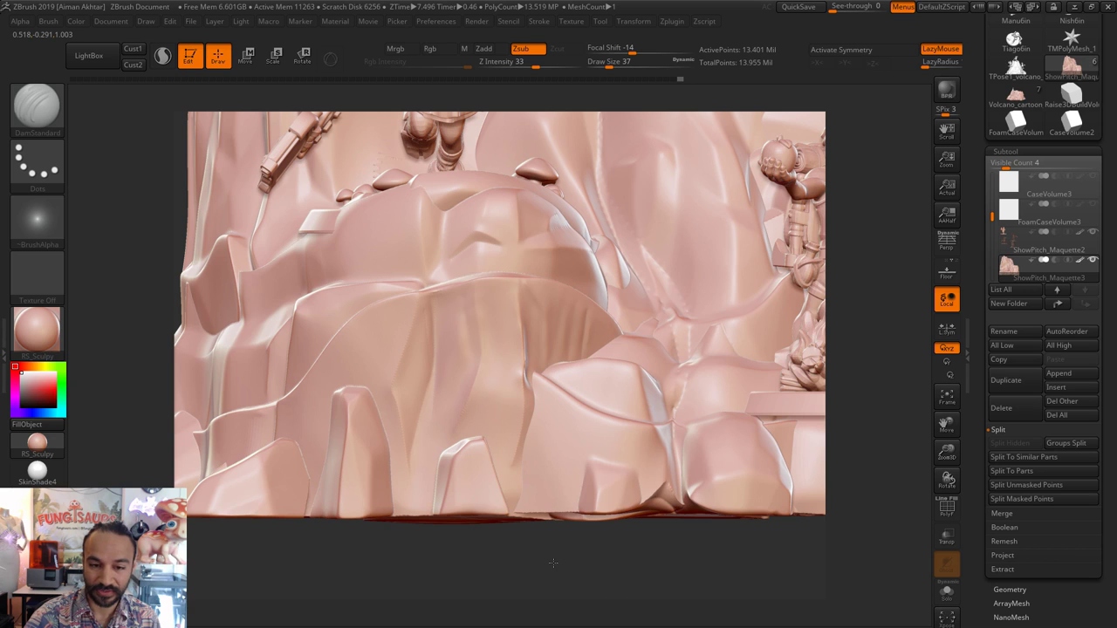
- Frame the whole maquette and adjust the rocks along its front bottom edge with the Move brush at draw sizes 212 to 274
key(f)
drag(577, 506, 583, 539)
key(b)
key(m)
key(v)
key(s)
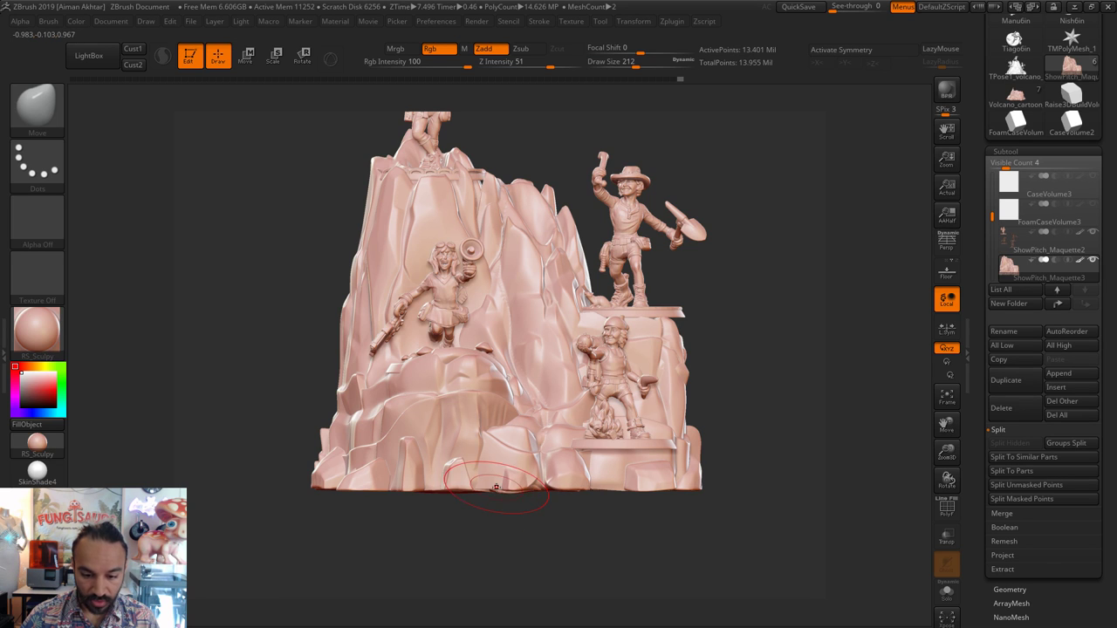
key(s)
drag(495, 486, 501, 485)
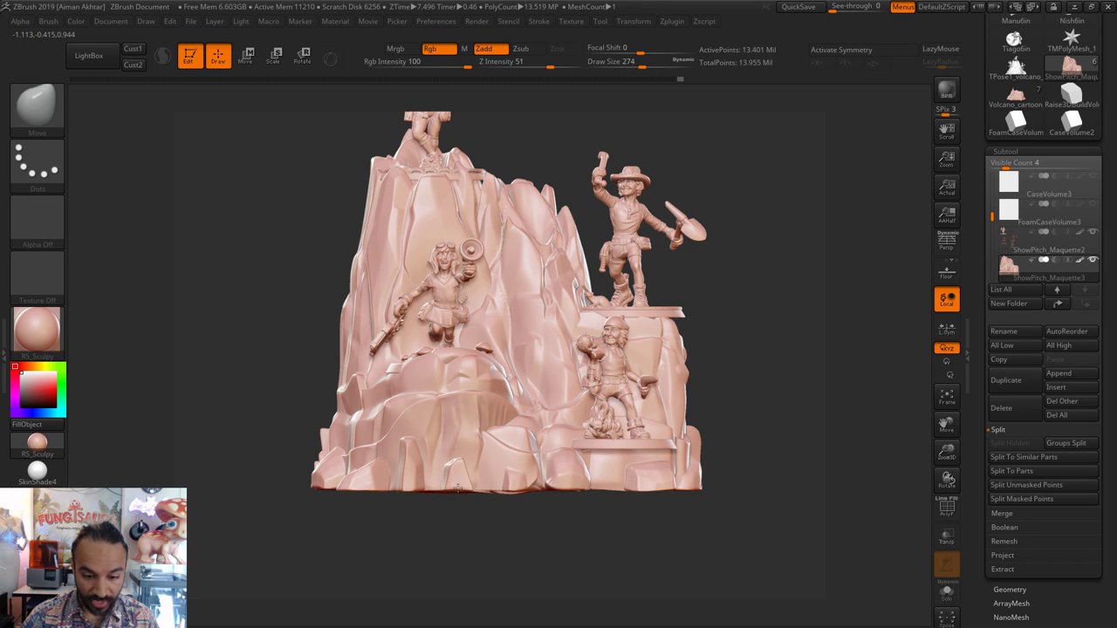
key(bracketleft)
key(bracketleft)
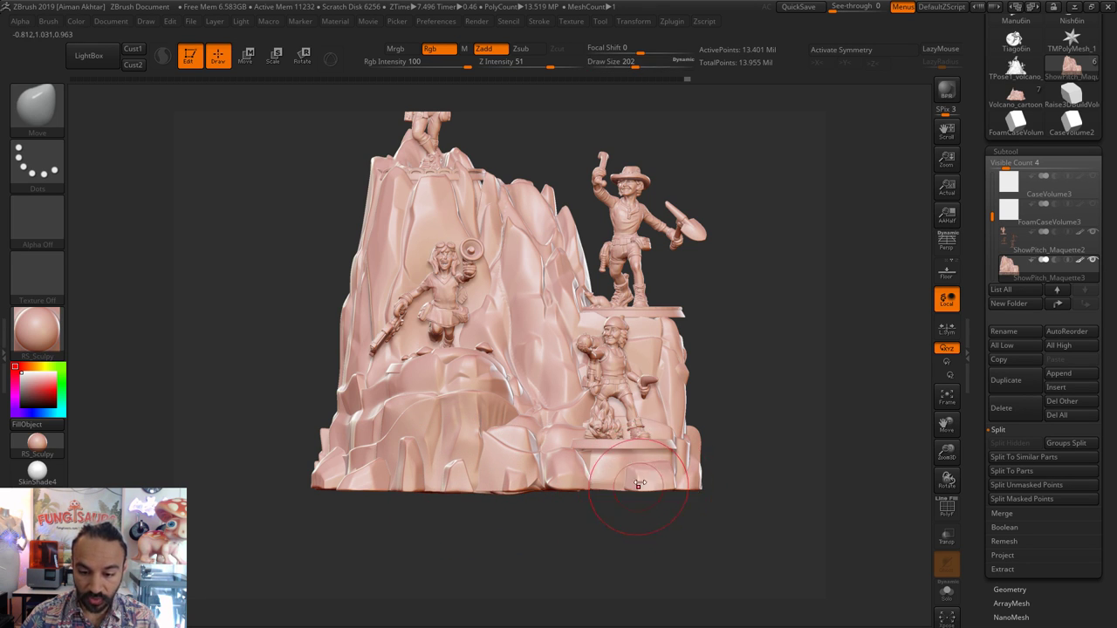
- From the side, reshape the rock around and below the campfire ledge with the Move brush, working up to draw size 344
drag(732, 517, 680, 514)
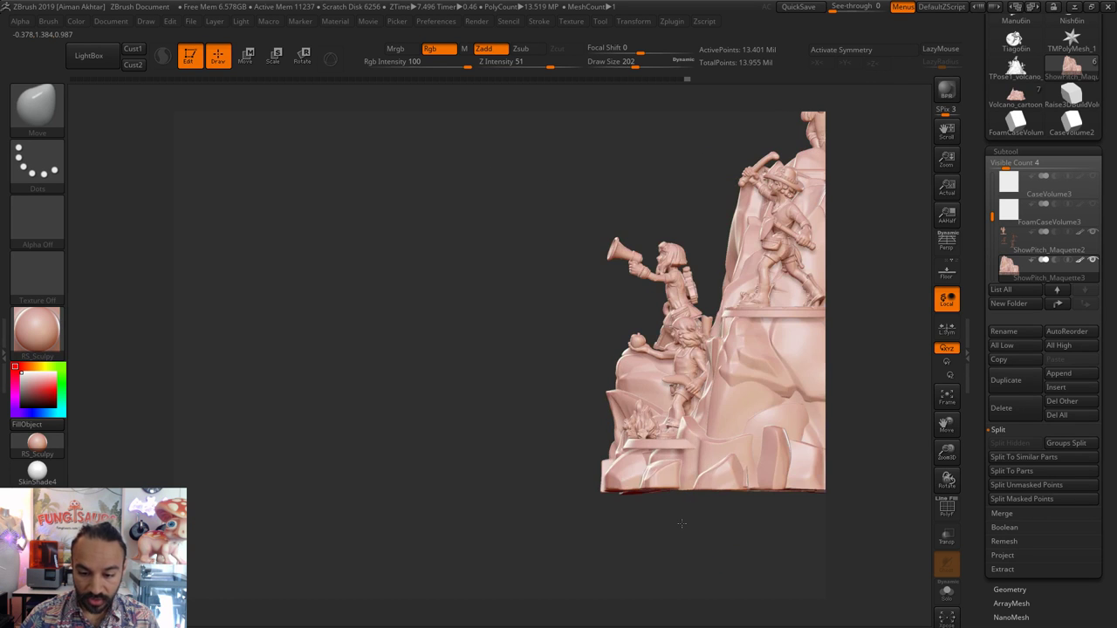
key(bracketright)
key(bracketright)
key(bracketright)
key(s)
mouse_move(656, 455)
mouse_down()
mouse_move(667, 455)
mouse_move(642, 454)
mouse_move(663, 453)
mouse_move(643, 458)
mouse_move(670, 436)
mouse_move(650, 431)
mouse_move(709, 419)
mouse_move(719, 386)
mouse_move(700, 387)
mouse_up()
key(s)
key(s)
key(s)
key(s)
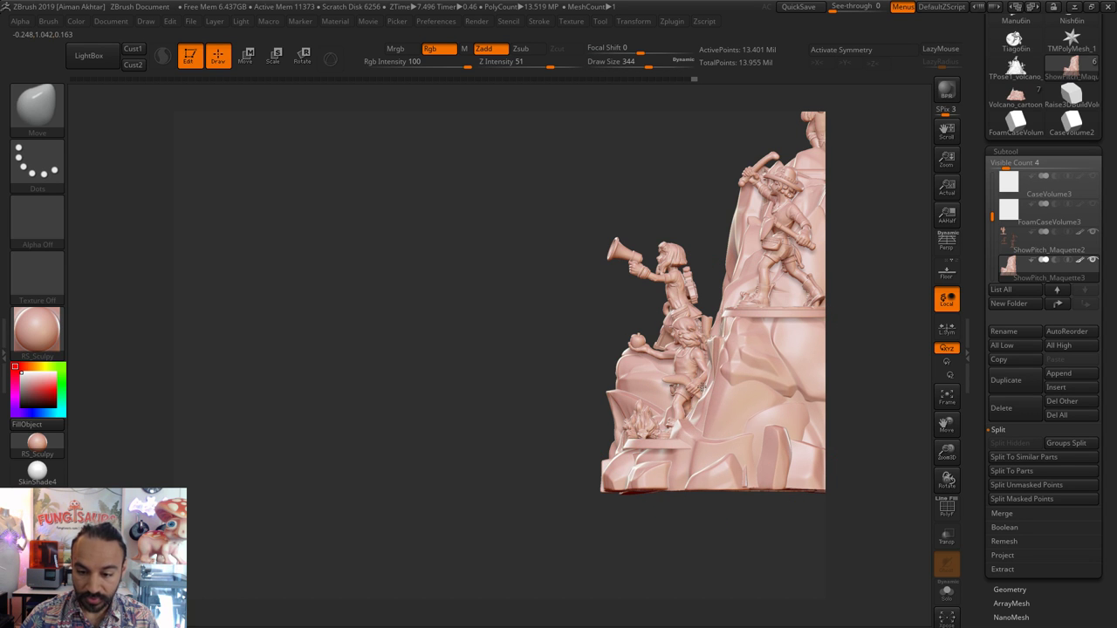
- Isolate the mountain and reshape the campfire ledge with the Move brush at draw sizes 299, 239 and 293
mouse_move(681, 502)
mouse_down()
mouse_move(742, 539)
mouse_move(711, 454)
mouse_up()
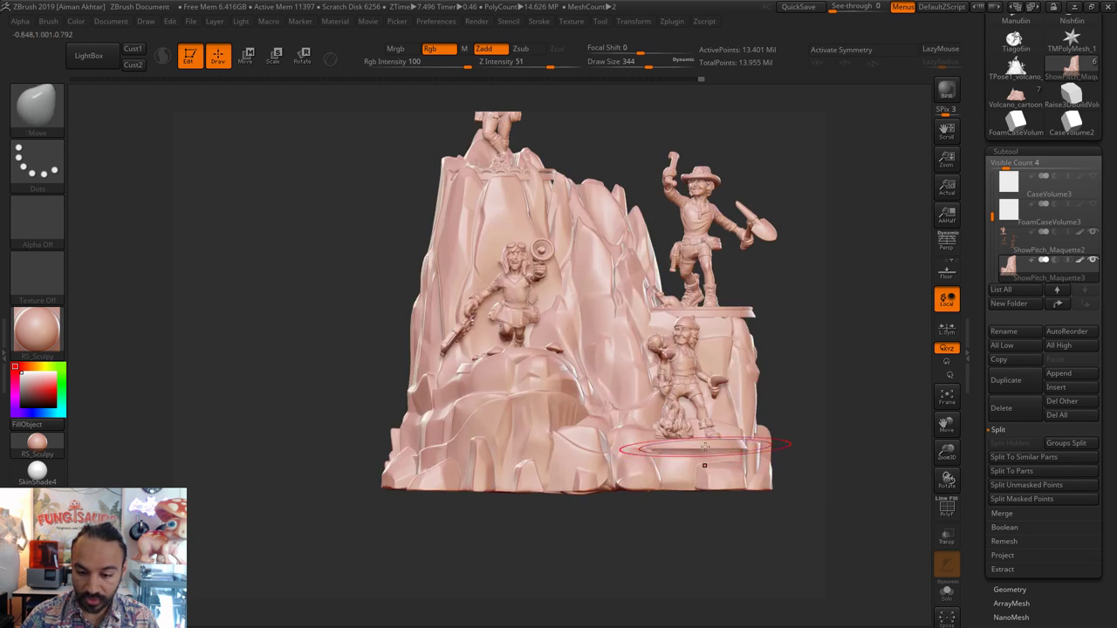
key(s)
click(709, 460)
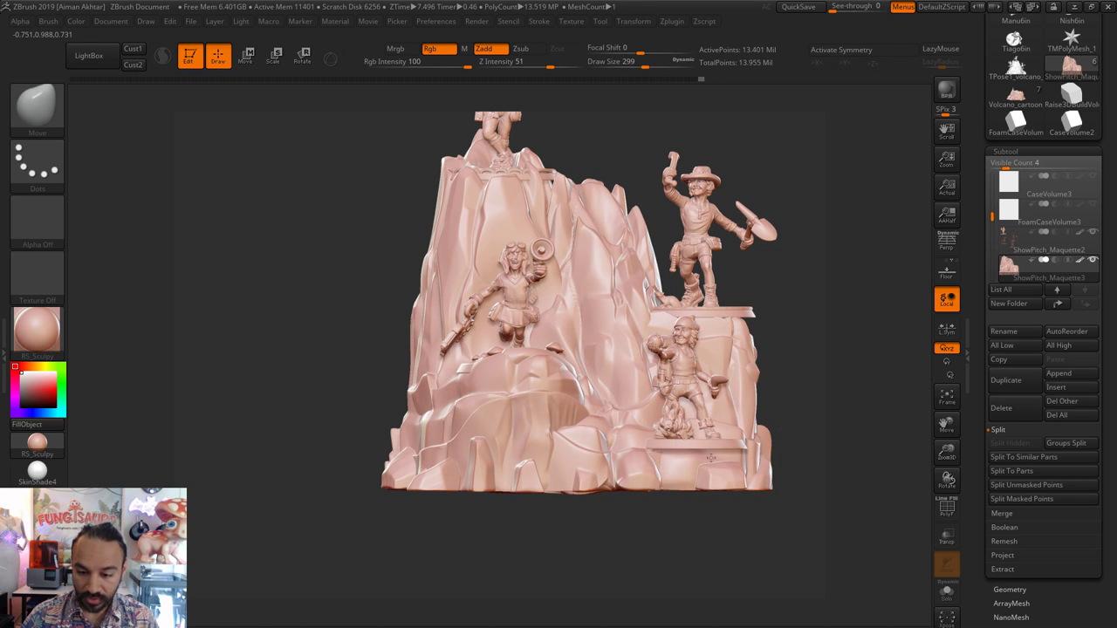
mouse_move(722, 526)
mouse_down()
mouse_move(847, 533)
mouse_move(795, 562)
mouse_move(779, 600)
mouse_up()
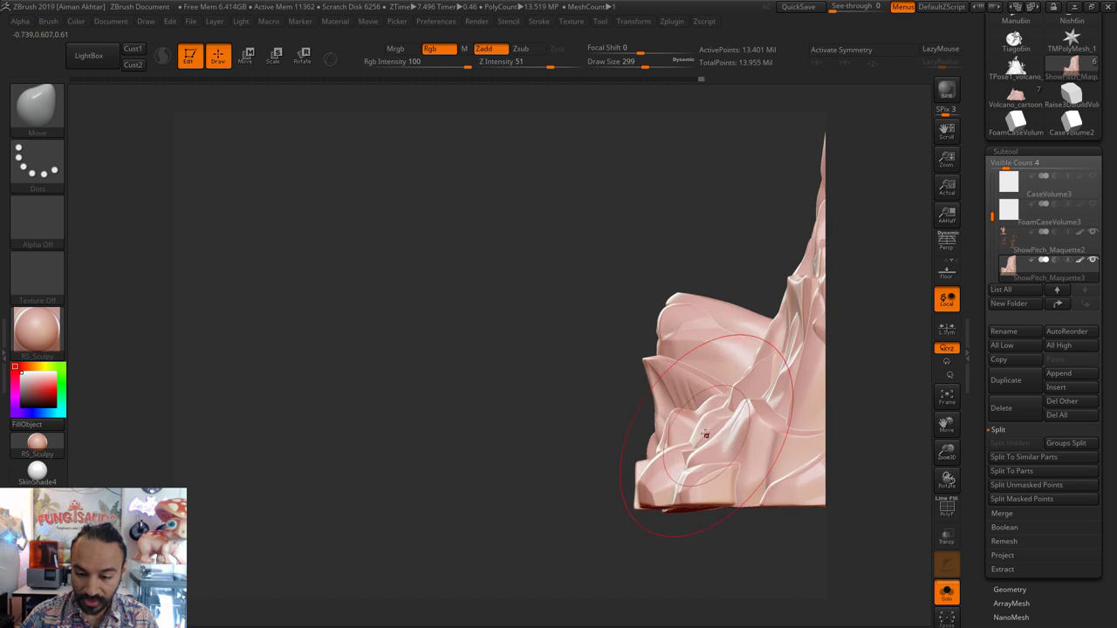
key(s)
click(713, 430)
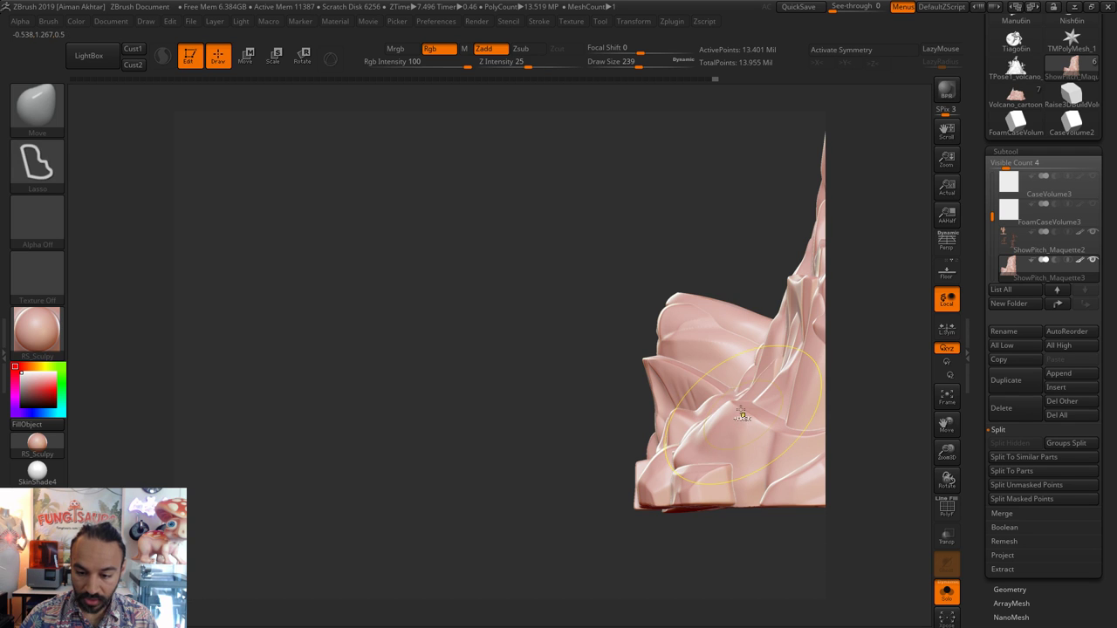
key(s)
drag(733, 408, 745, 407)
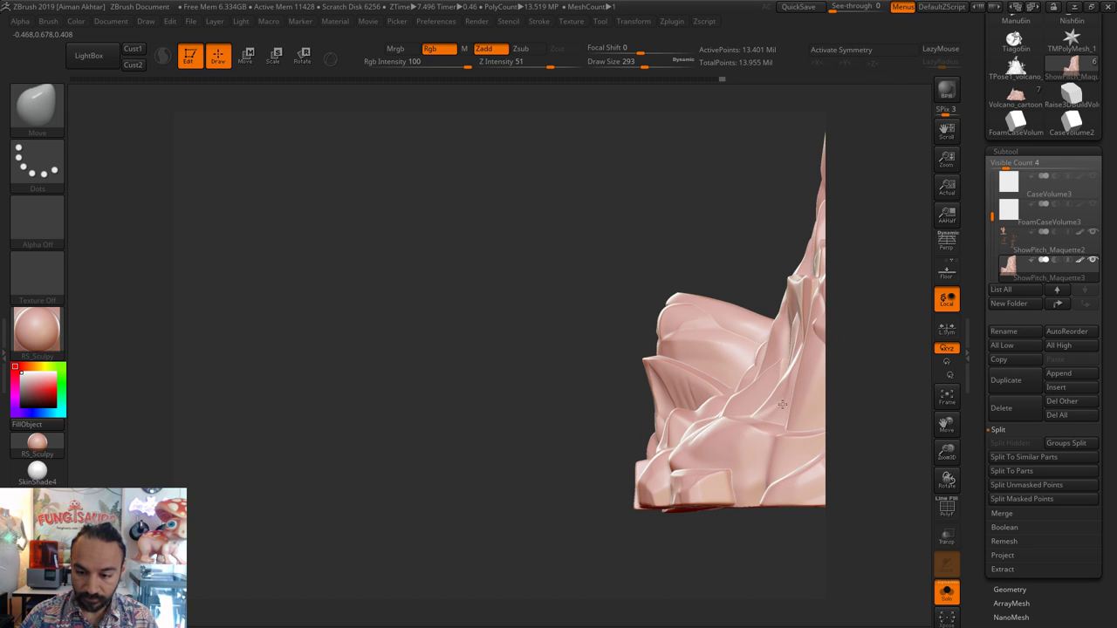
- Refine the ridges and slope between the campfire ledge and the front mound with the Move brush at draw sizes 158, 192 and 145
key(s)
mouse_move(782, 404)
mouse_down()
mouse_move(791, 409)
mouse_move(719, 414)
mouse_move(718, 399)
mouse_up()
key(s)
key(s)
key(s)
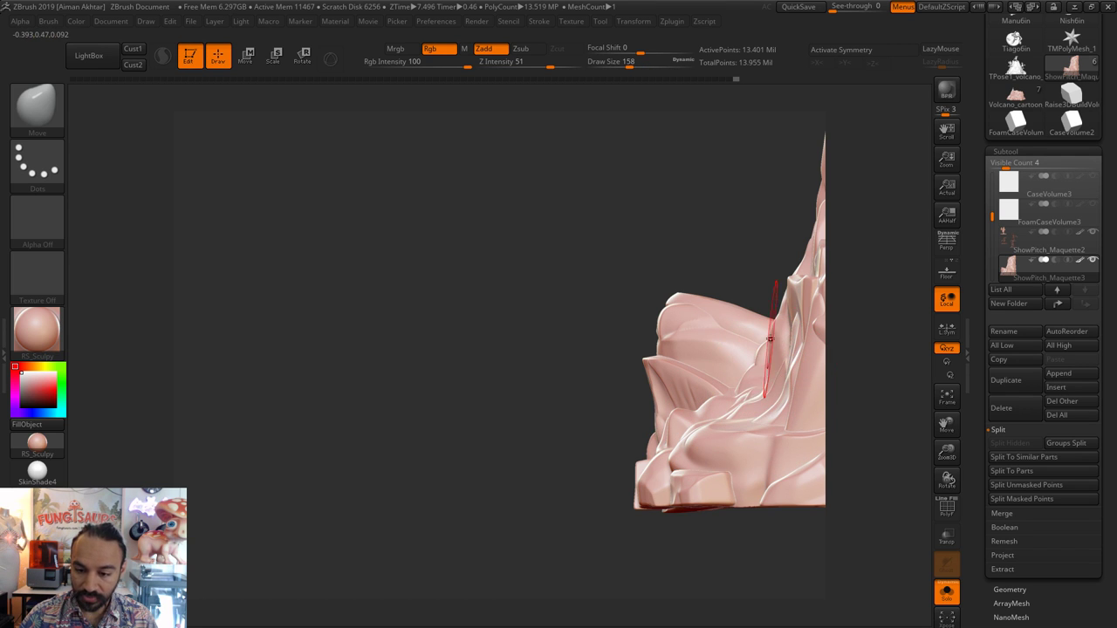
key(s)
drag(729, 390, 699, 408)
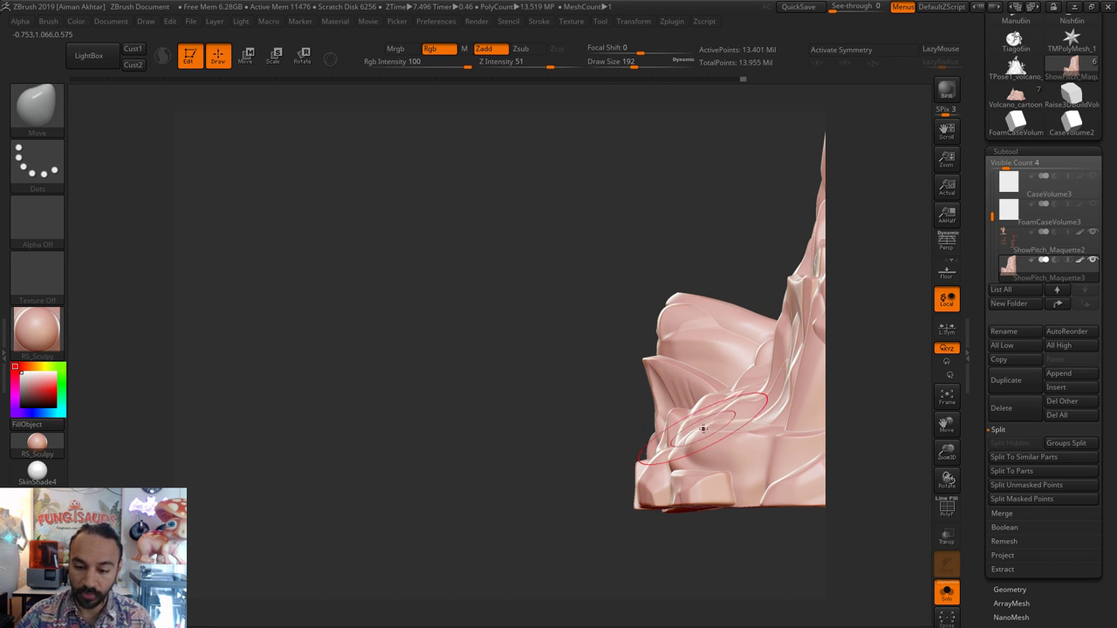
drag(704, 428, 710, 426)
key(s)
drag(710, 426, 700, 427)
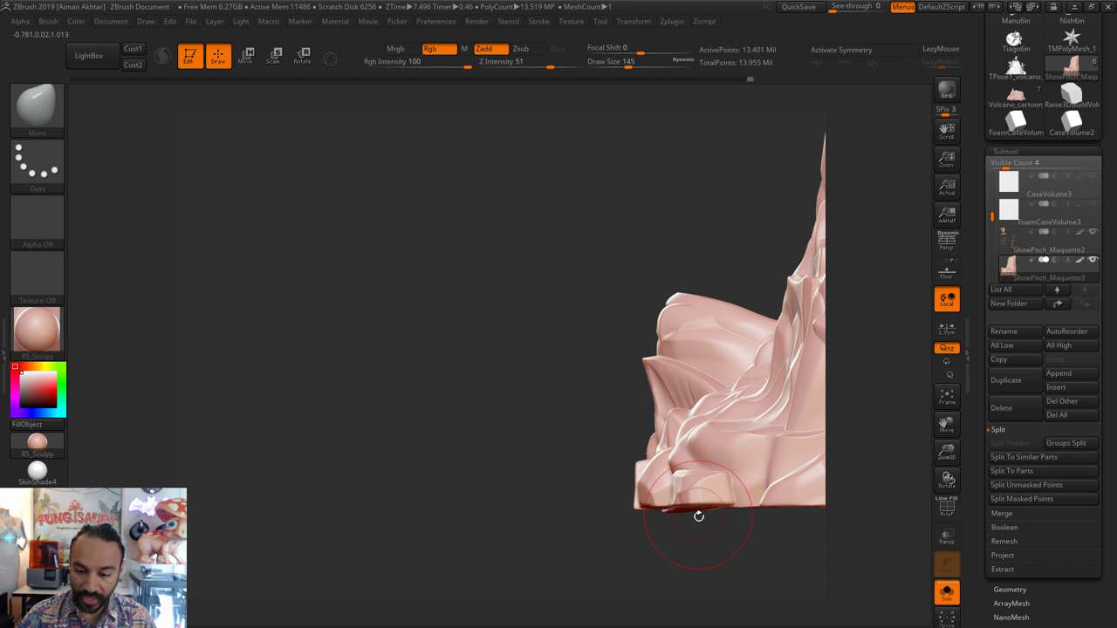
- From the front, shape the campfire ledge's rim and outer corner with the Move brush at draw sizes between 120 and 217
mouse_move(699, 517)
mouse_down()
mouse_move(803, 571)
mouse_move(780, 526)
mouse_move(752, 513)
mouse_up()
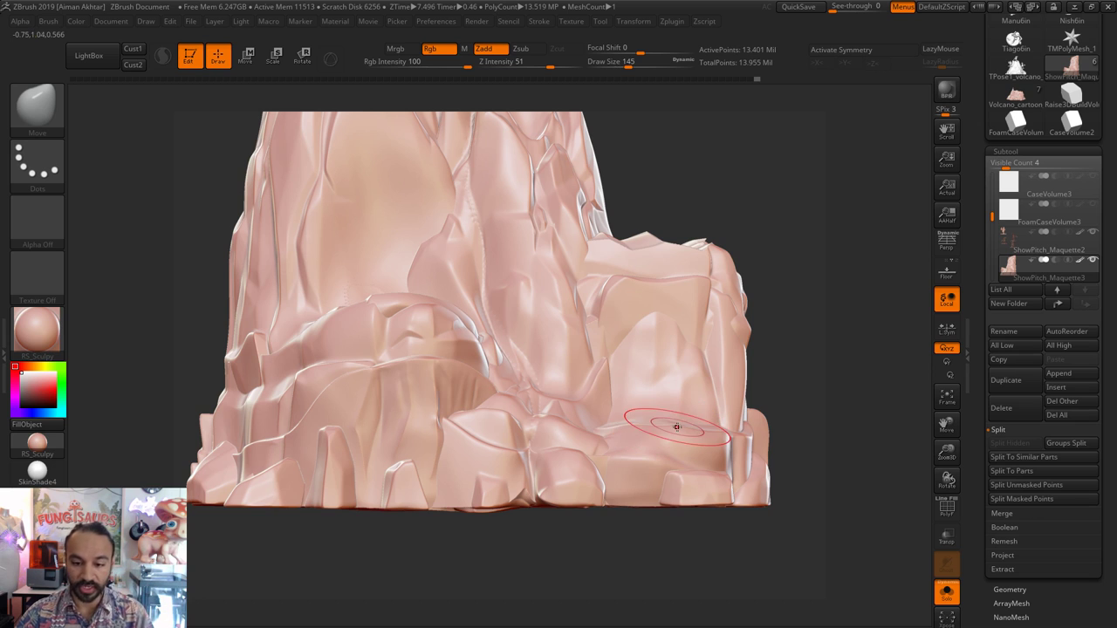
key(])
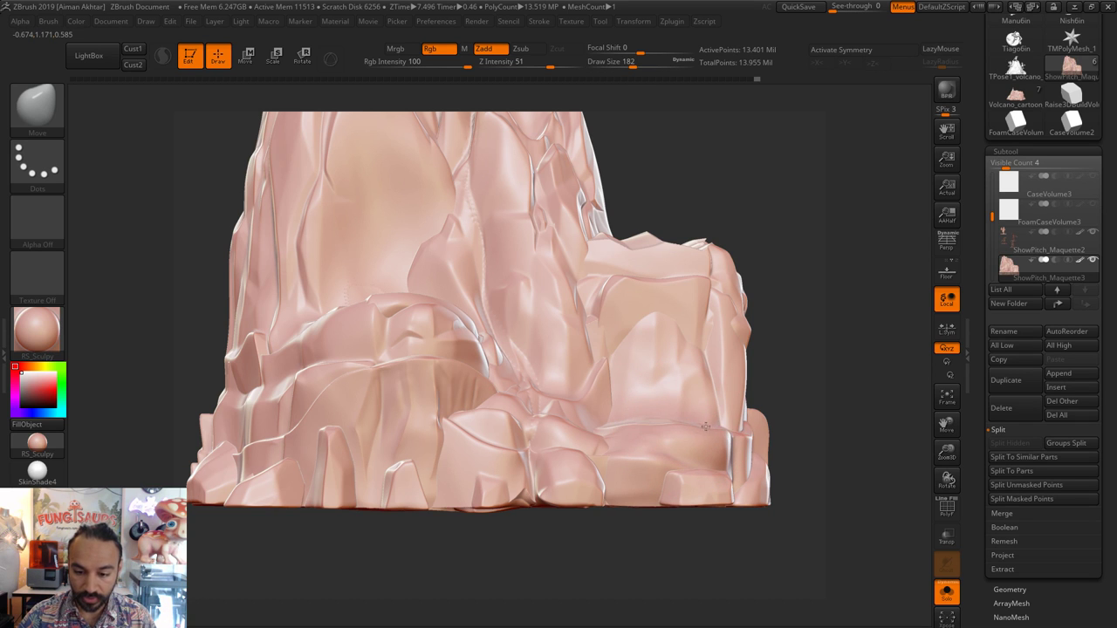
key(])
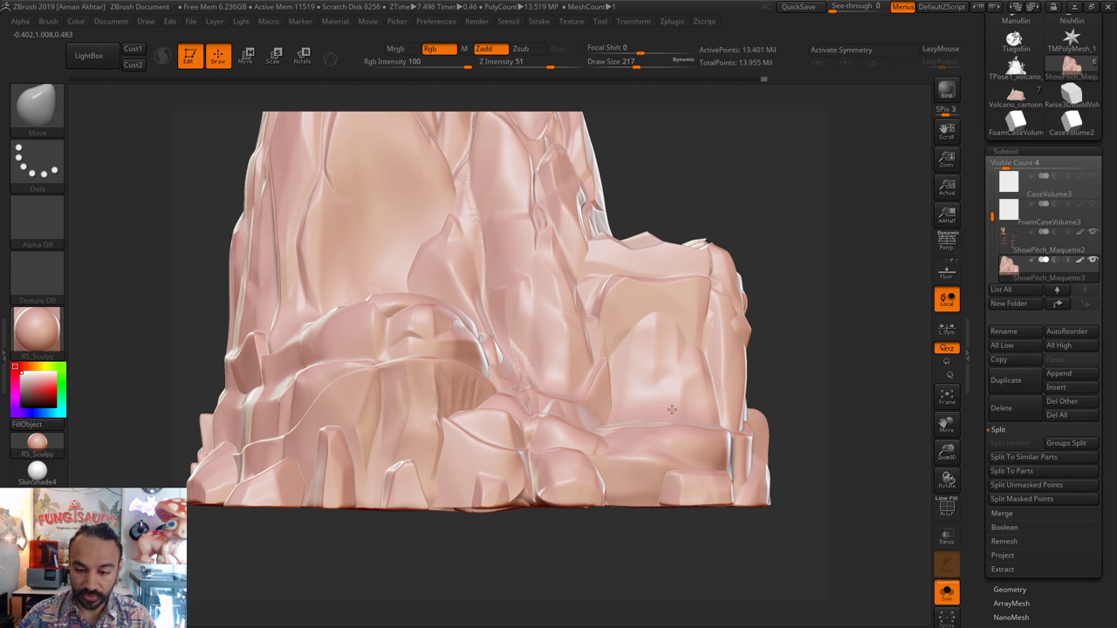
key([)
key([)
key([)
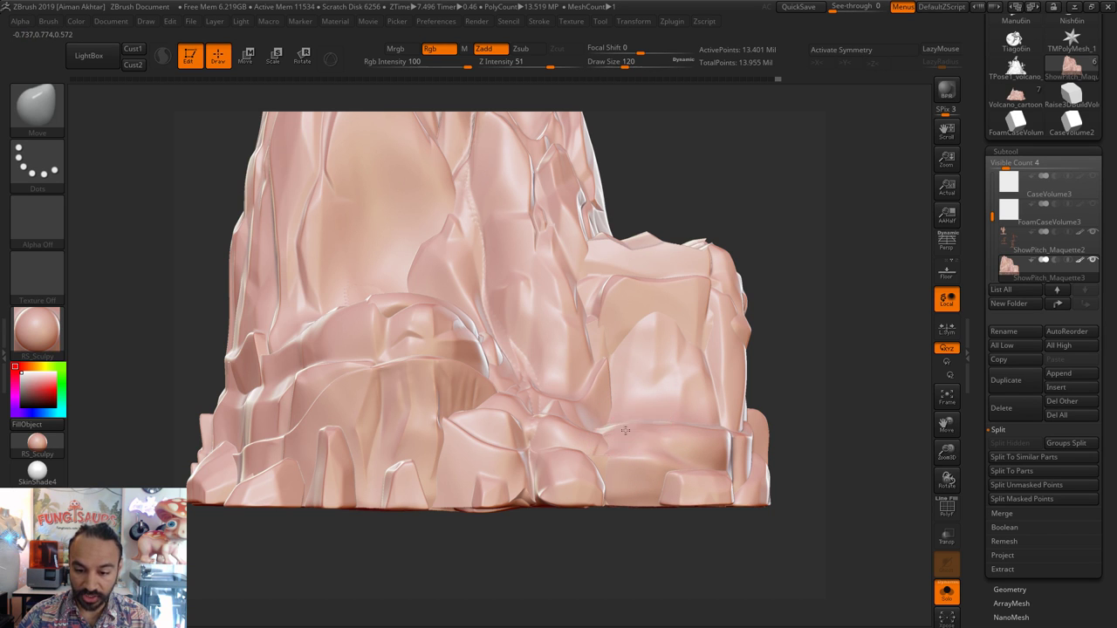
key(])
key(])
key(])
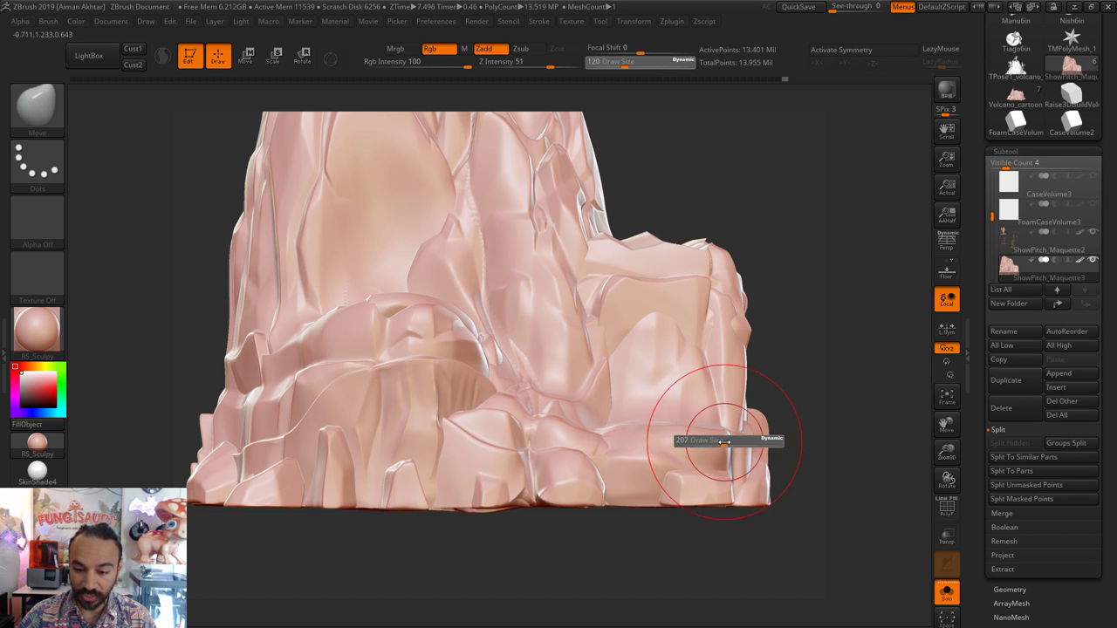
drag(730, 462, 734, 465)
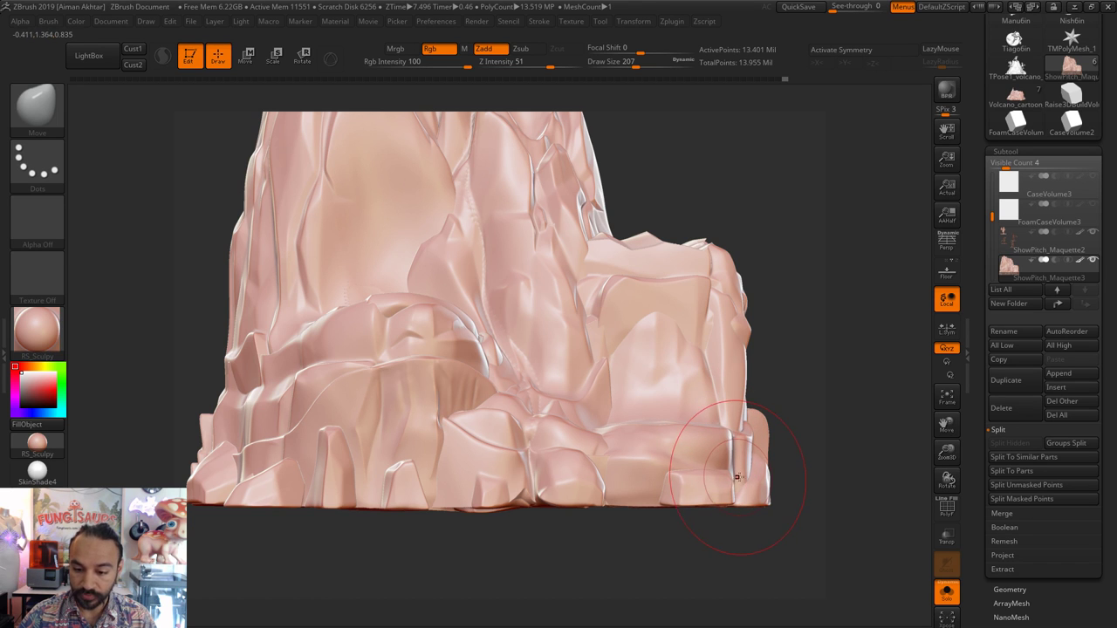
- Cut the mountain's underside flat with a straight horizontal ClipCurve line across its bottom edge
alt+drag(717, 563, 731, 556)
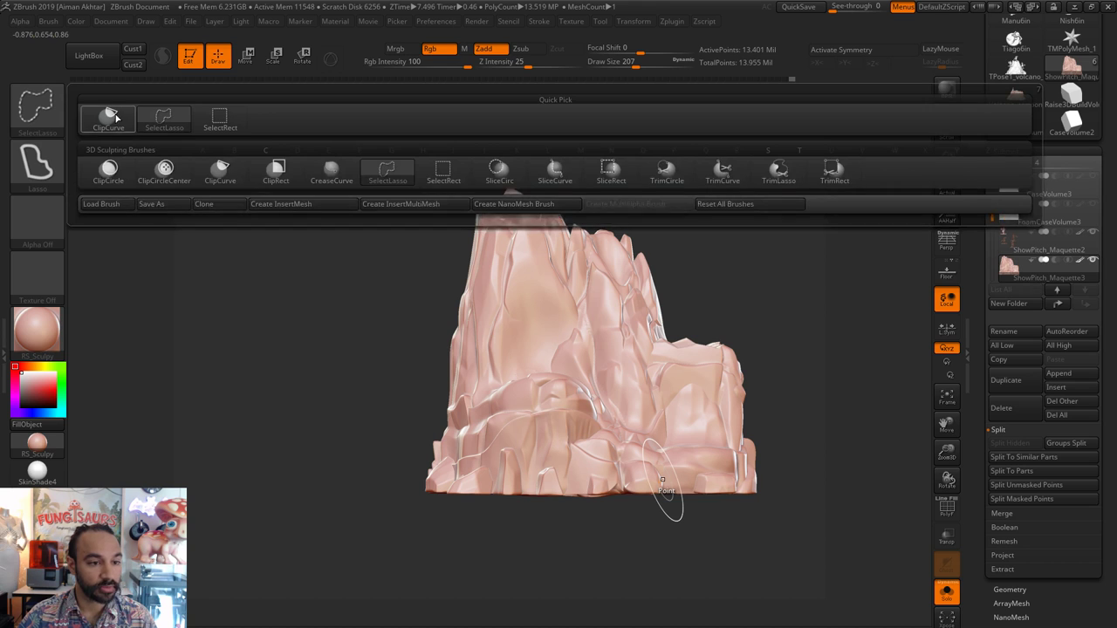
ctrl+shift+click(114, 116)
shift+drag(768, 406, 768, 396)
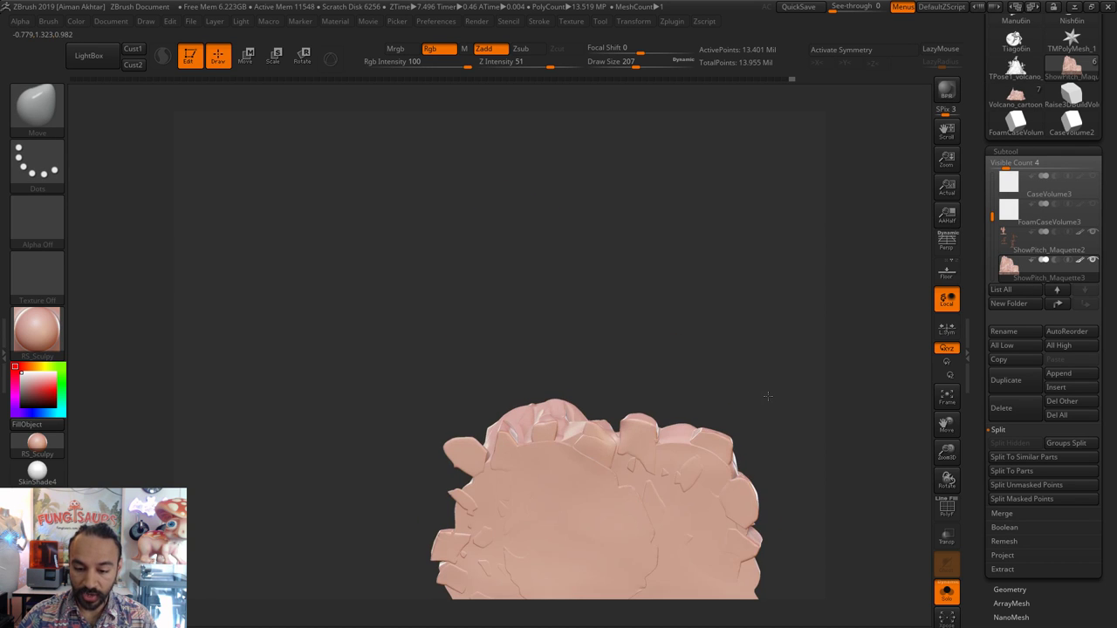
drag(743, 250, 668, 424)
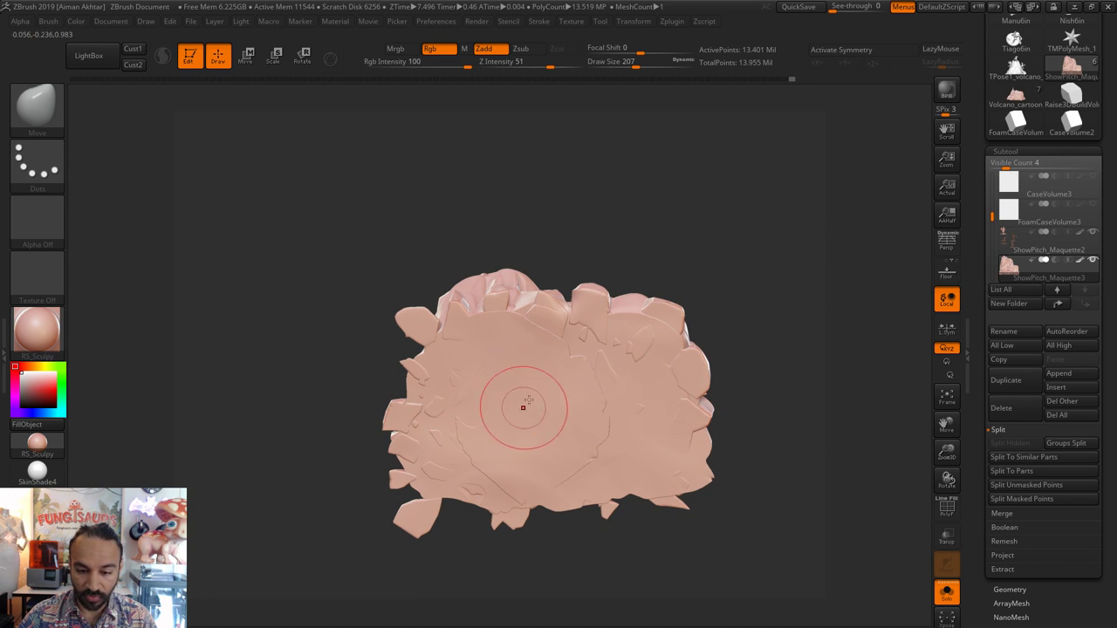
mouse_move(733, 306)
mouse_down()
mouse_move(705, 370)
mouse_move(723, 428)
mouse_move(288, 421)
mouse_up()
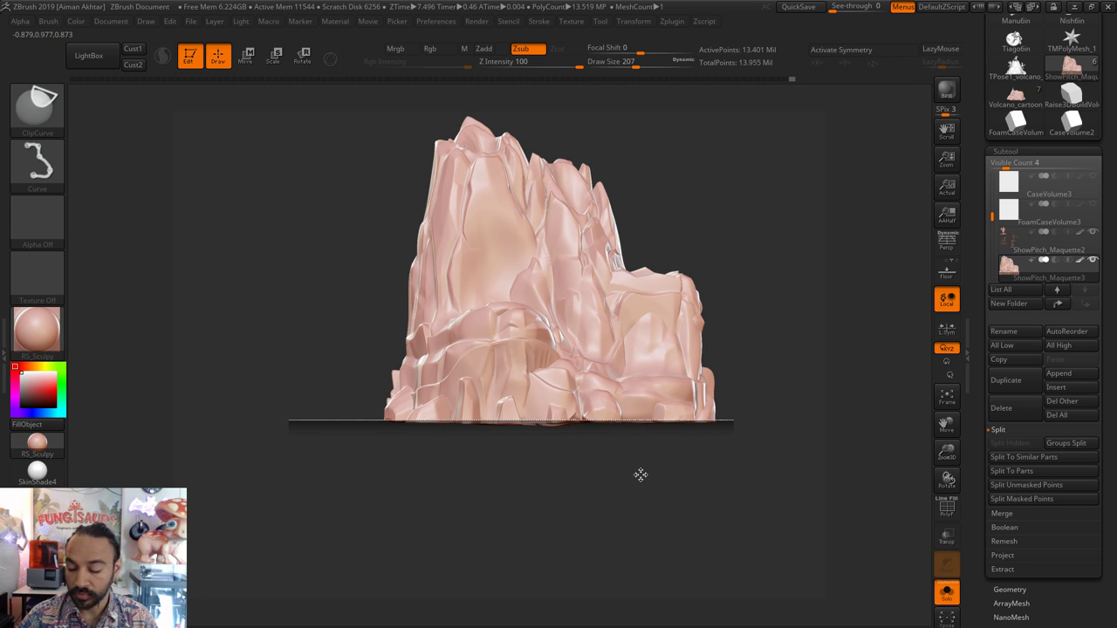
ctrl+shift+drag(640, 475, 635, 475)
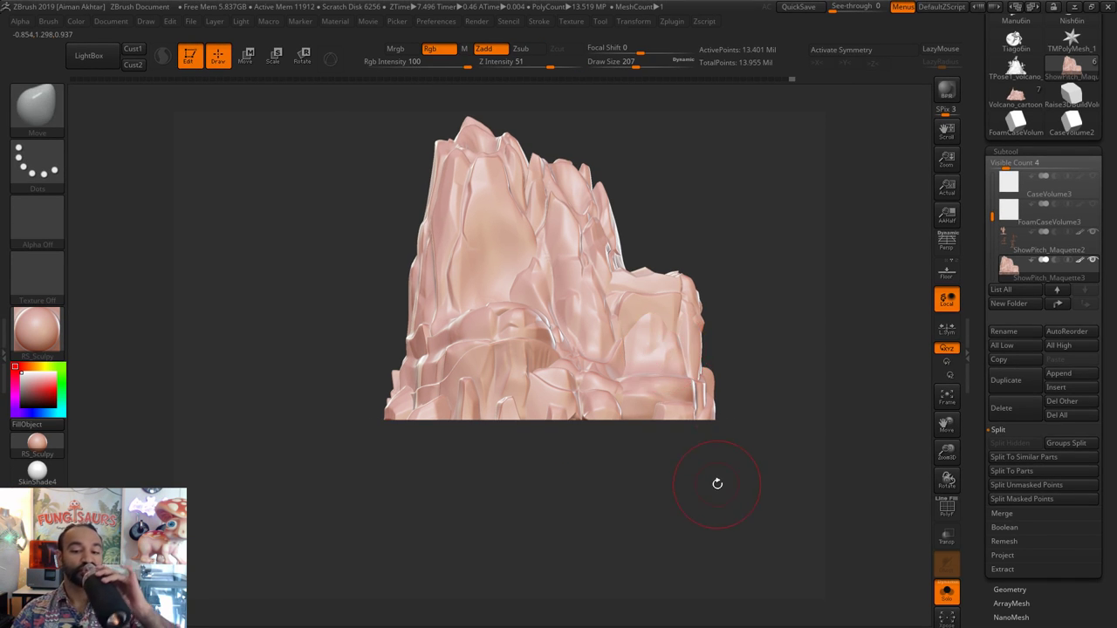
- Inspect the mountain's clipped underside and show the figures again
mouse_move(737, 465)
mouse_down()
mouse_move(738, 402)
mouse_move(660, 436)
mouse_up()
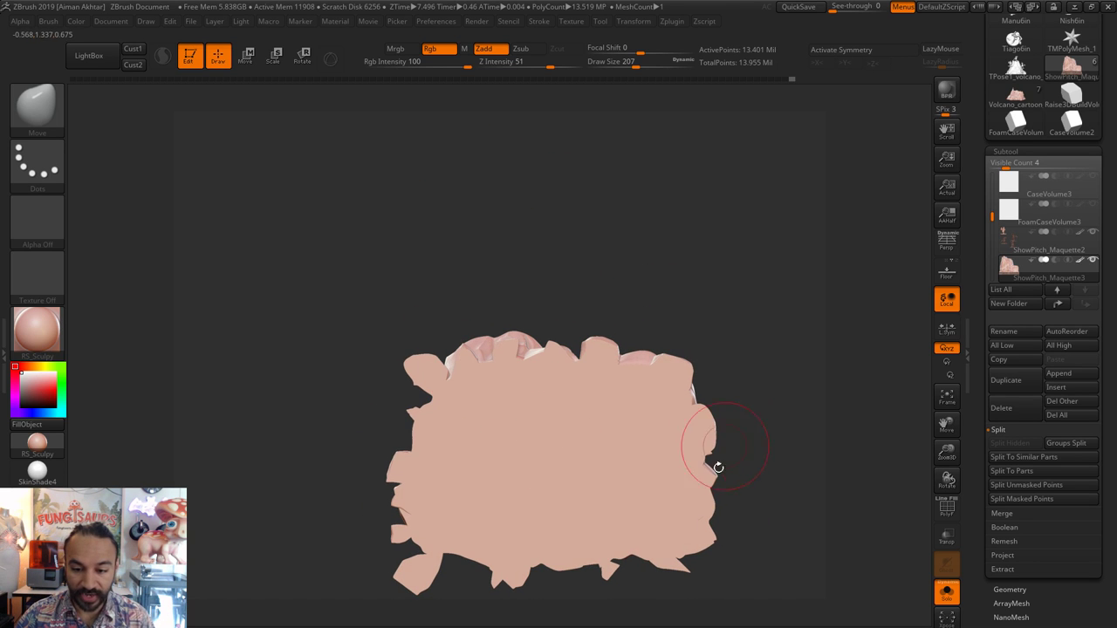
alt+drag(805, 555, 807, 484)
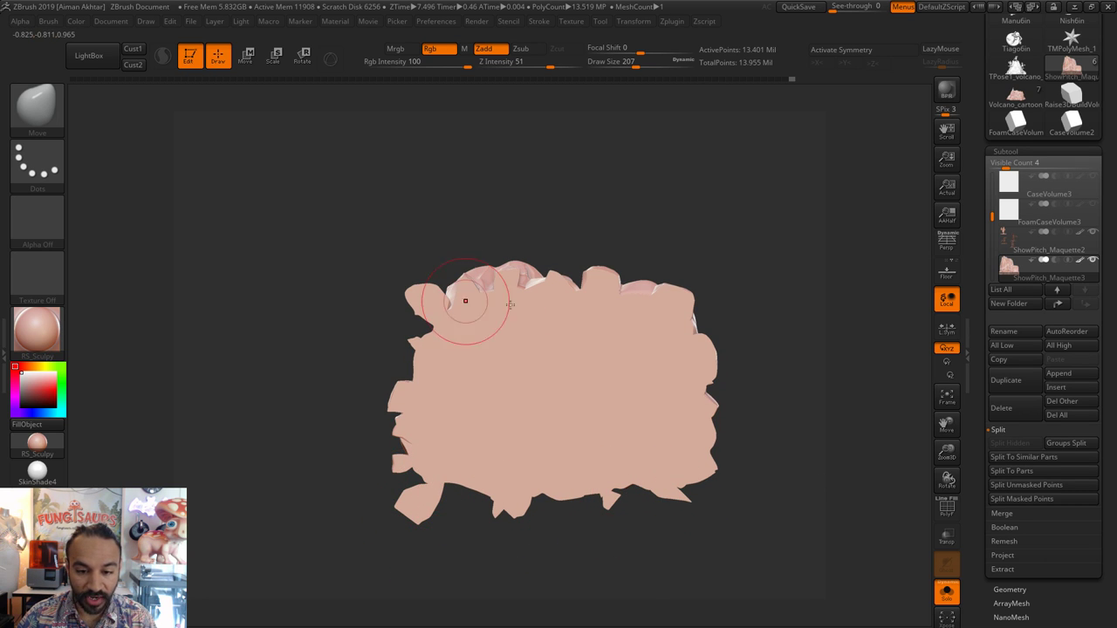
drag(738, 399, 775, 374)
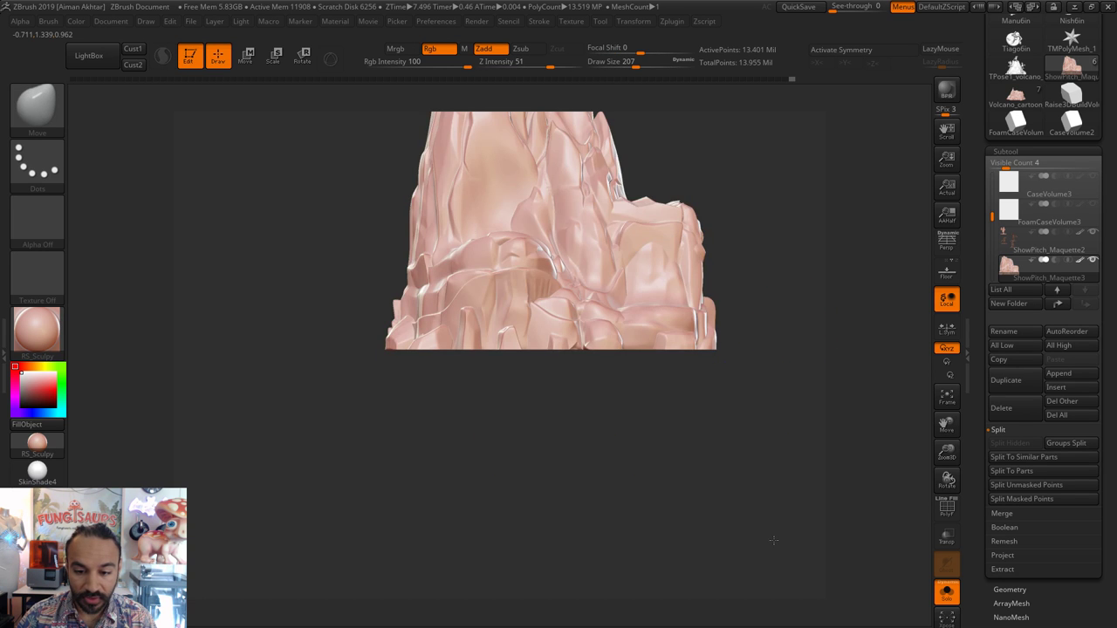
drag(773, 541, 831, 546)
click(947, 593)
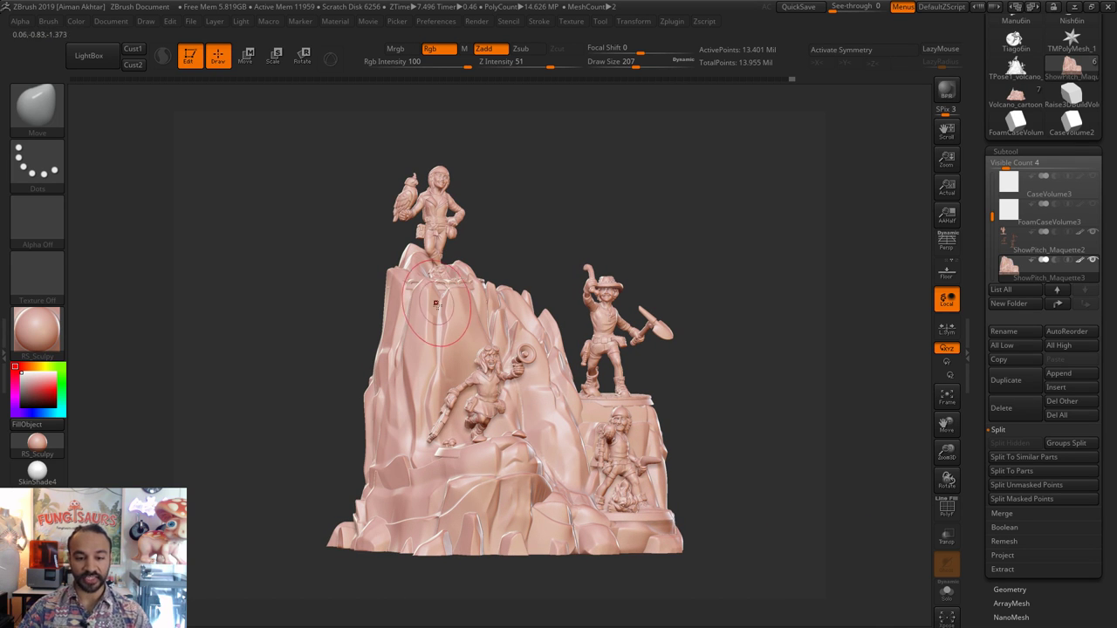
- Try to save the tool over the existing ShowPitch_Maquette2 file
drag(788, 438, 785, 448)
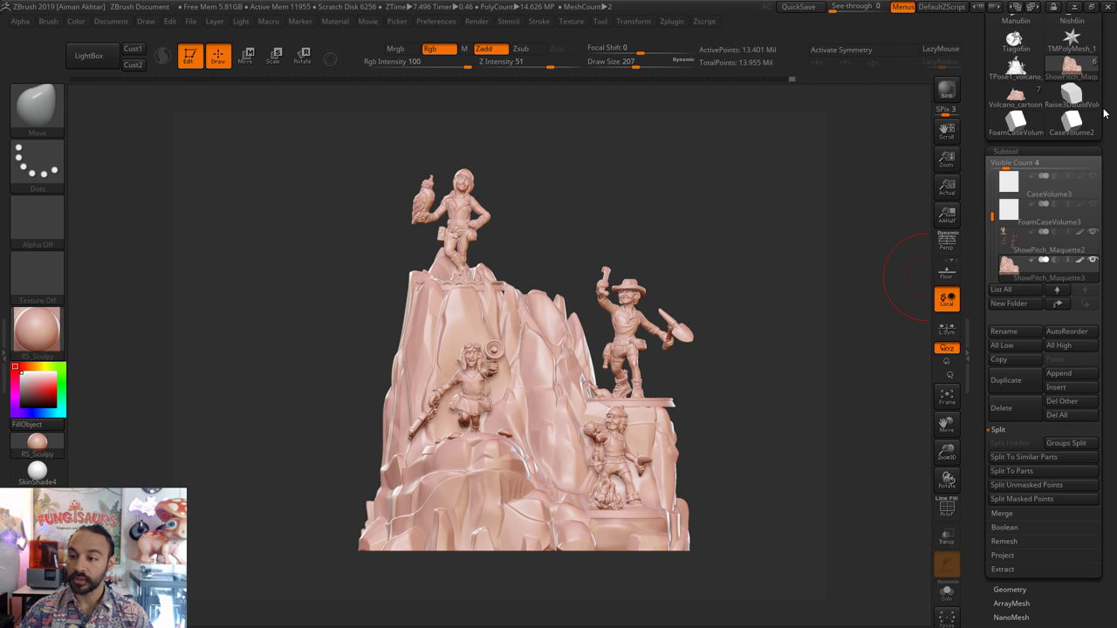
scroll(1103, 114, up, 5)
click(1058, 40)
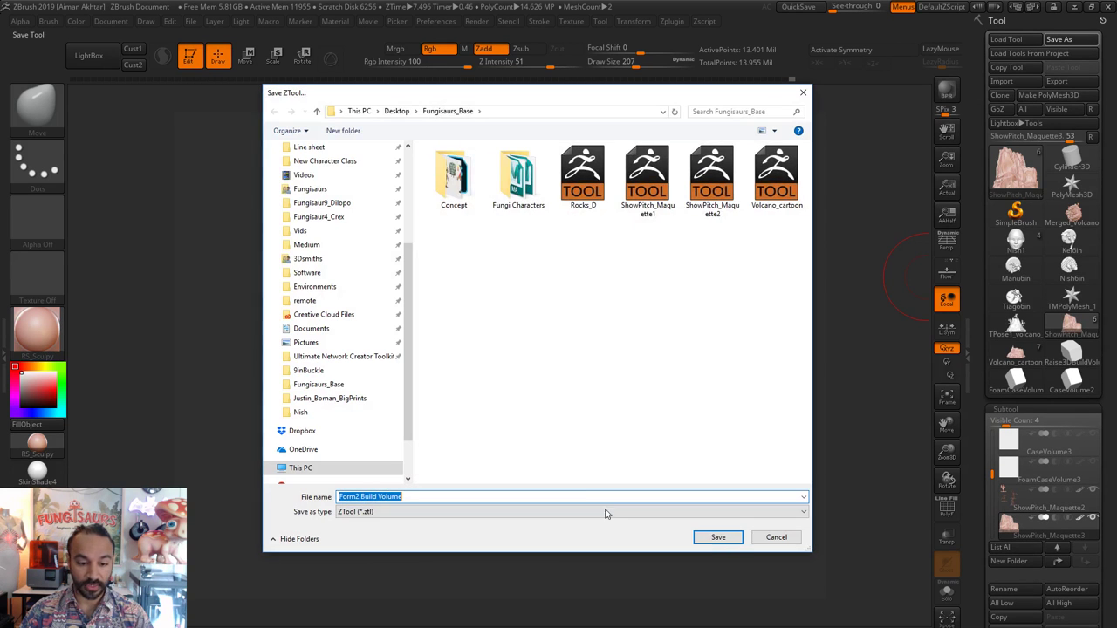
click(713, 202)
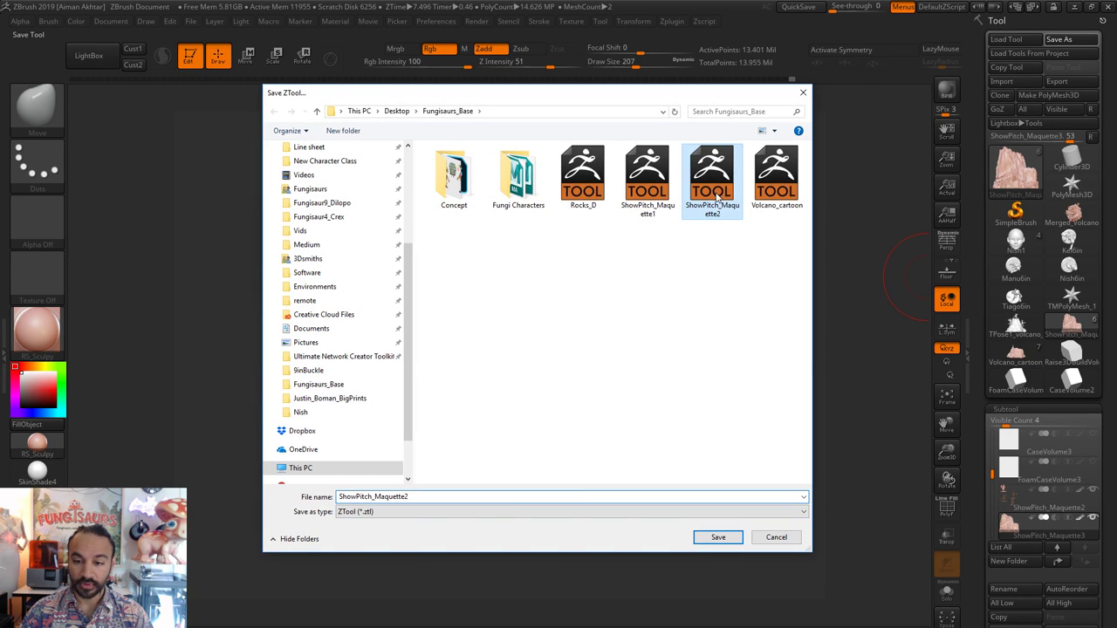
click(717, 537)
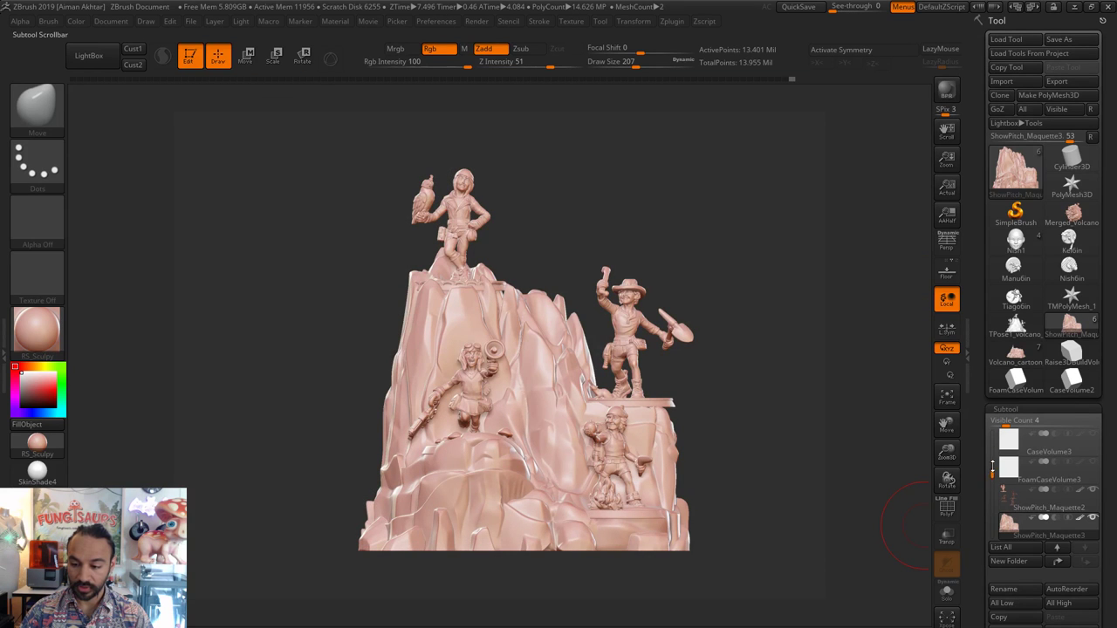
- Insert a Sphere3D subtool and move it to the top of the subtool list
drag(992, 467, 995, 417)
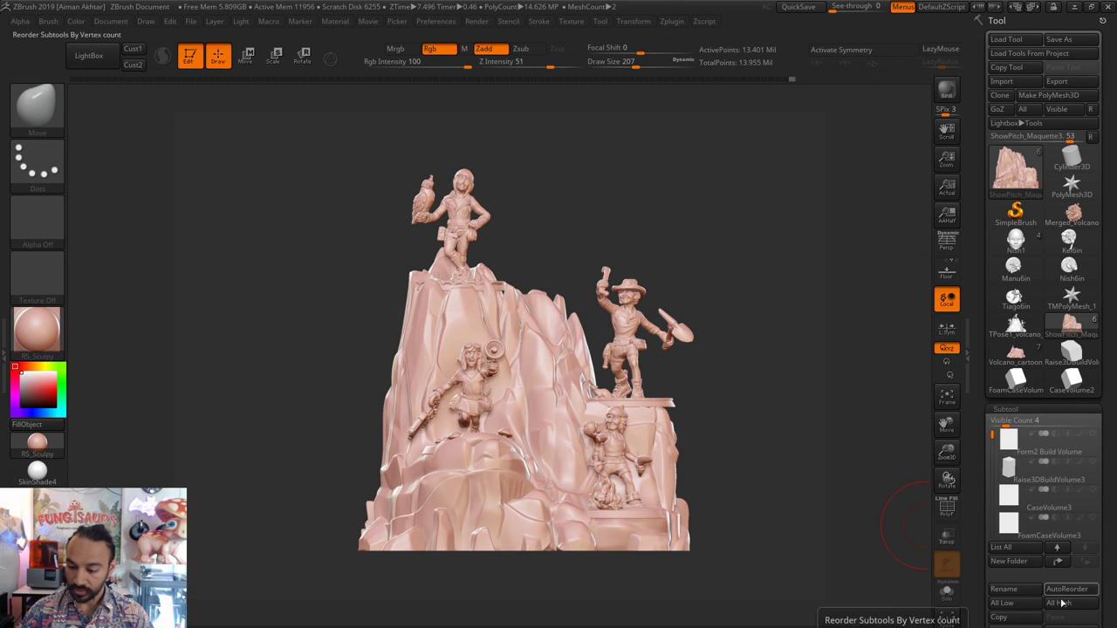
click(1061, 626)
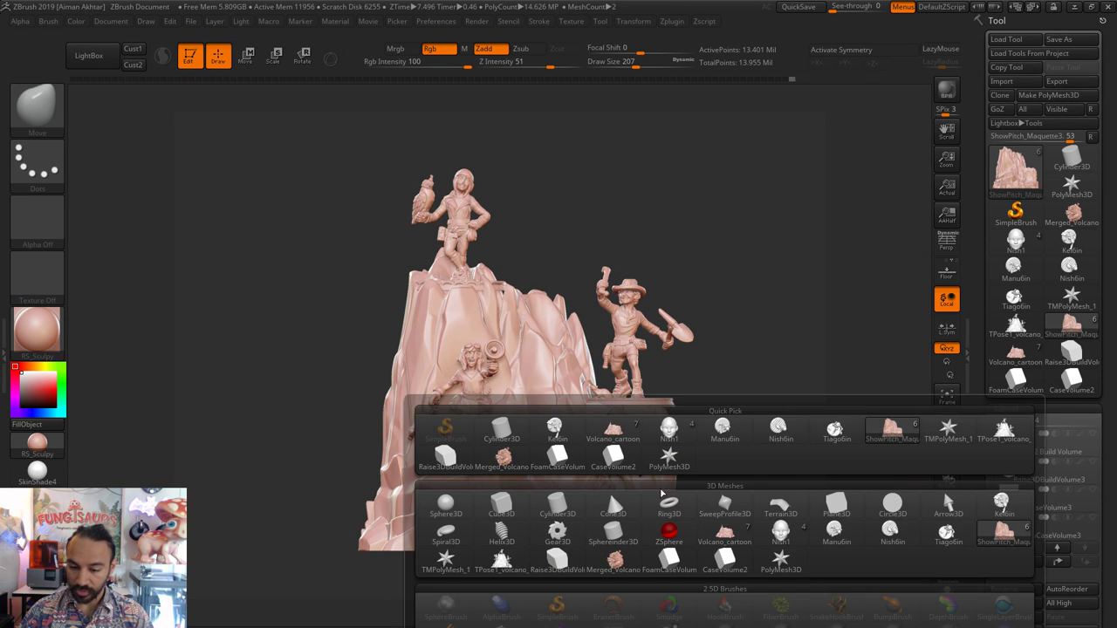
click(445, 504)
alt+click(550, 440)
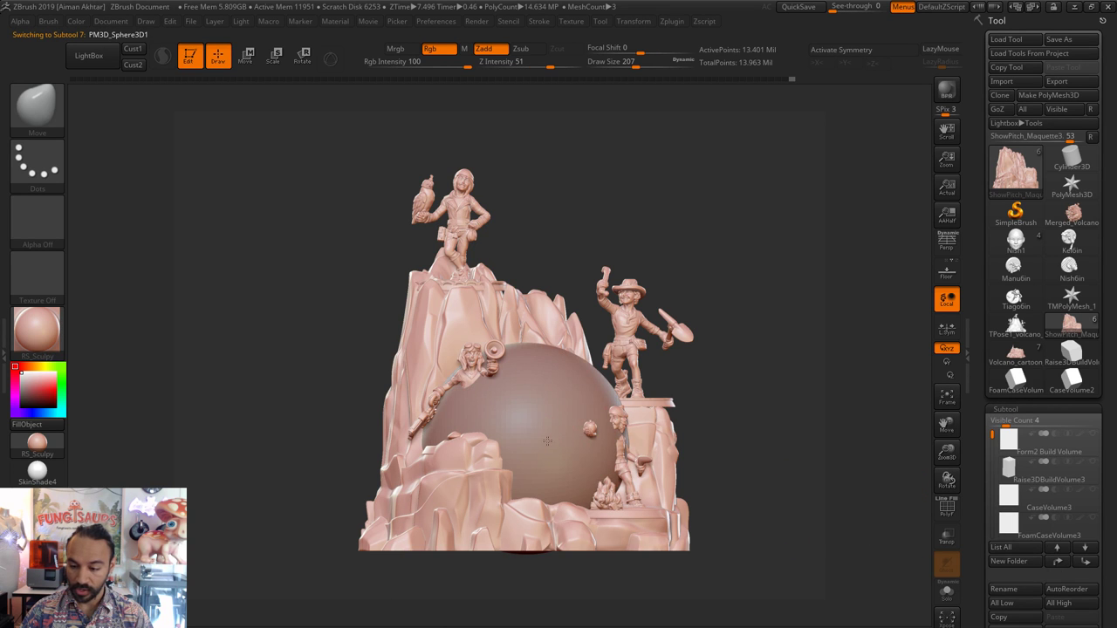
click(1053, 564)
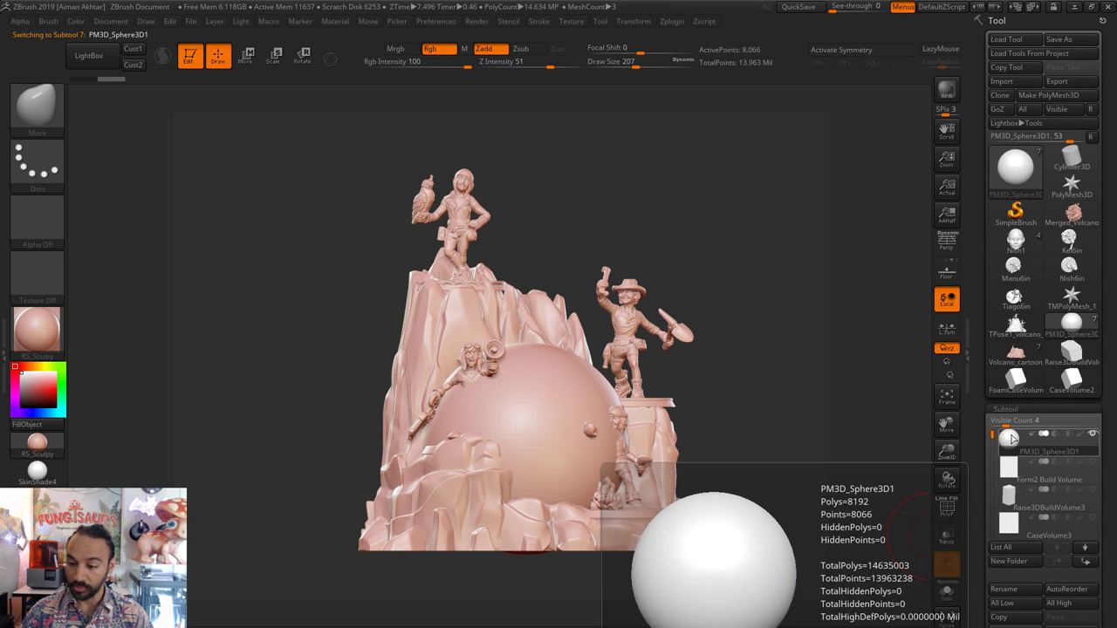
- With the sphere subtool active, save the tool over the ShowPitch_Maquette2 file, and select the mountain subtool again
click(1059, 39)
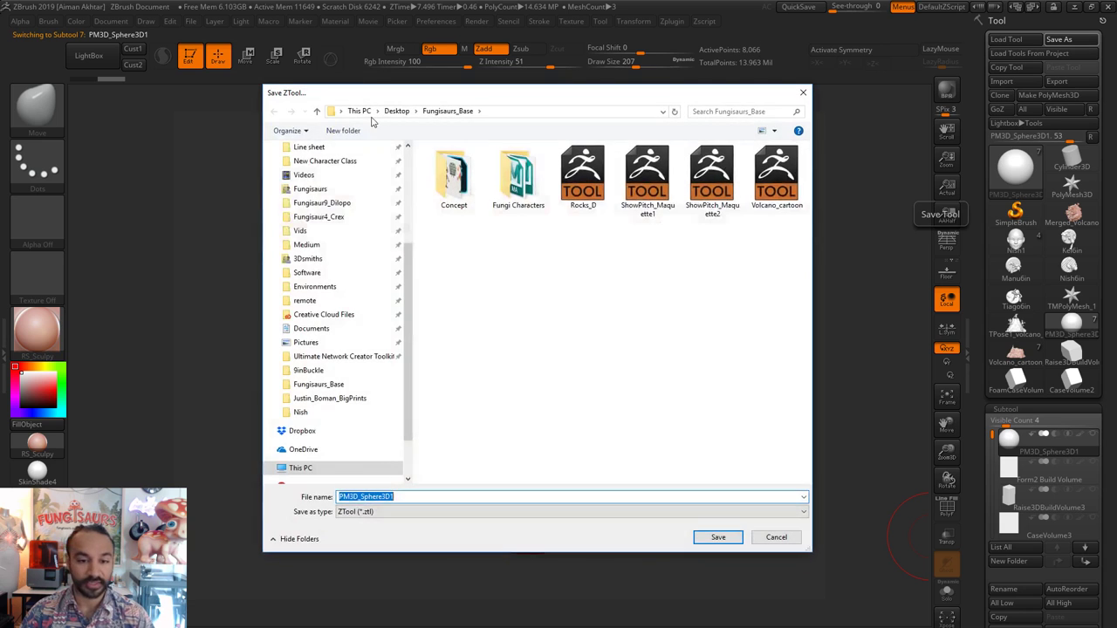
click(705, 172)
click(718, 537)
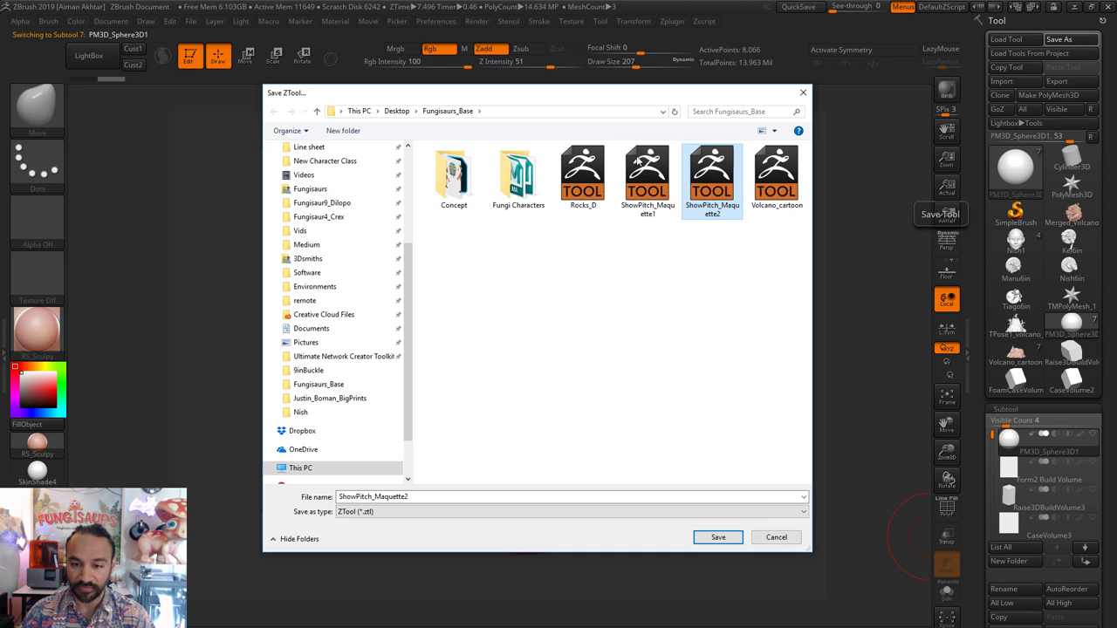
click(728, 538)
click(593, 348)
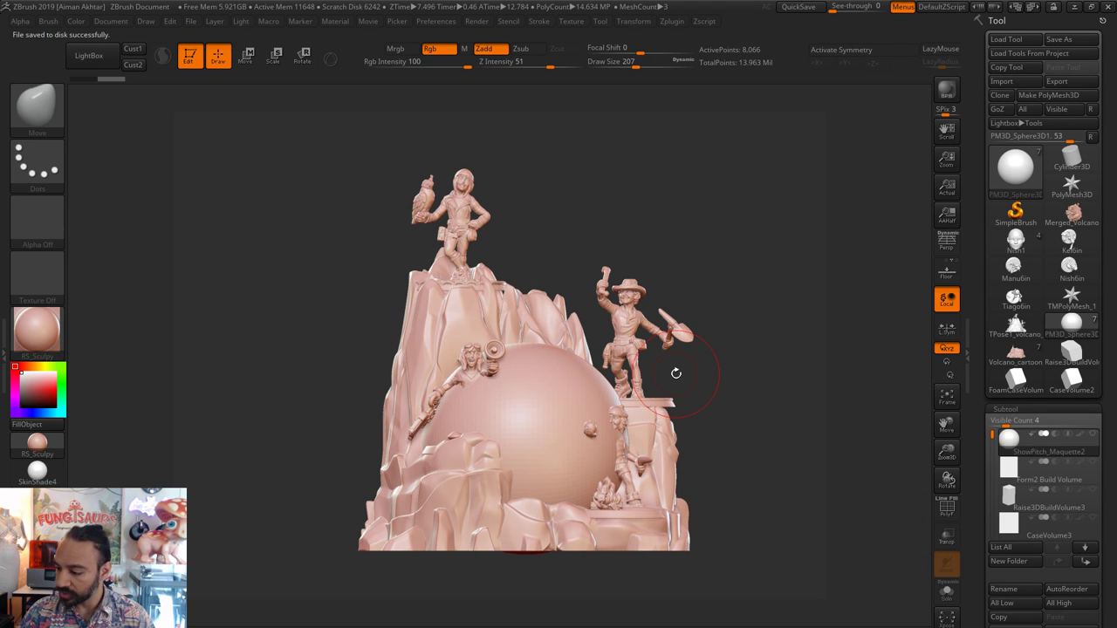
alt+click(659, 536)
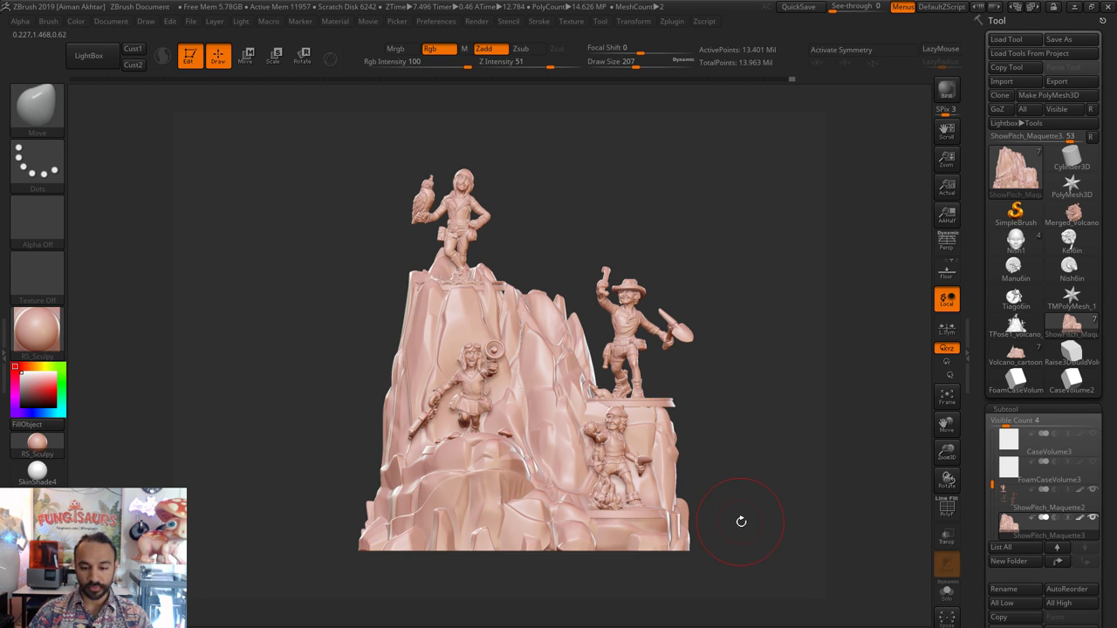
- Switch the selection brush to SelectLasso and hide the large rock block jutting out at the mountain's base corner
drag(741, 524, 794, 515)
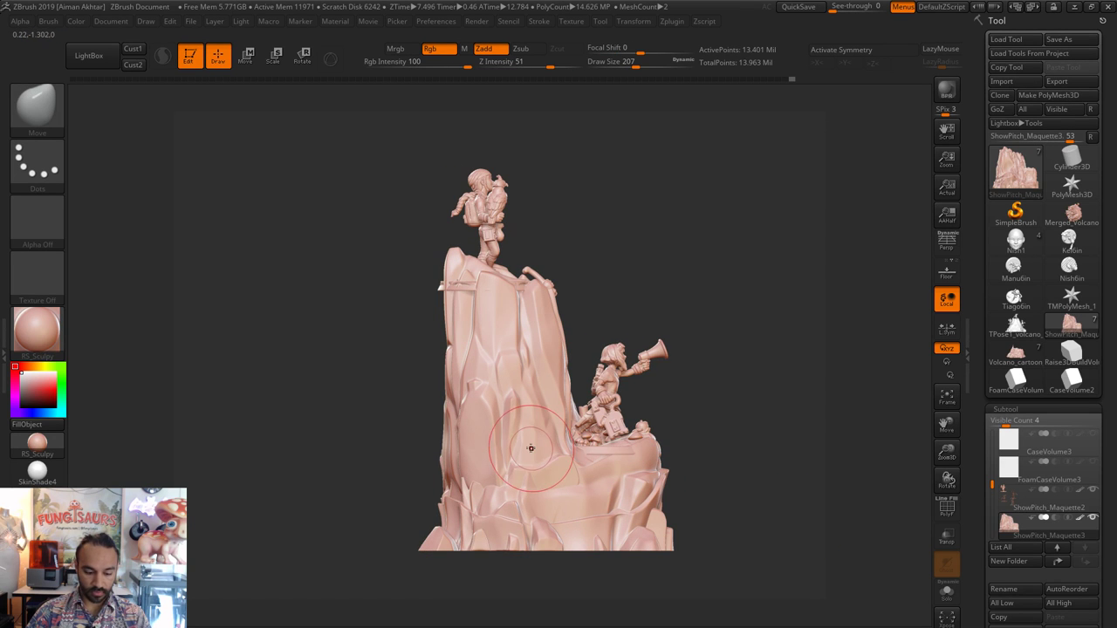
mouse_move(613, 601)
mouse_down()
mouse_move(548, 591)
mouse_move(508, 625)
mouse_up()
key(s)
mouse_move(452, 497)
mouse_down()
mouse_move(463, 497)
mouse_move(446, 492)
mouse_move(459, 477)
mouse_move(377, 508)
mouse_up()
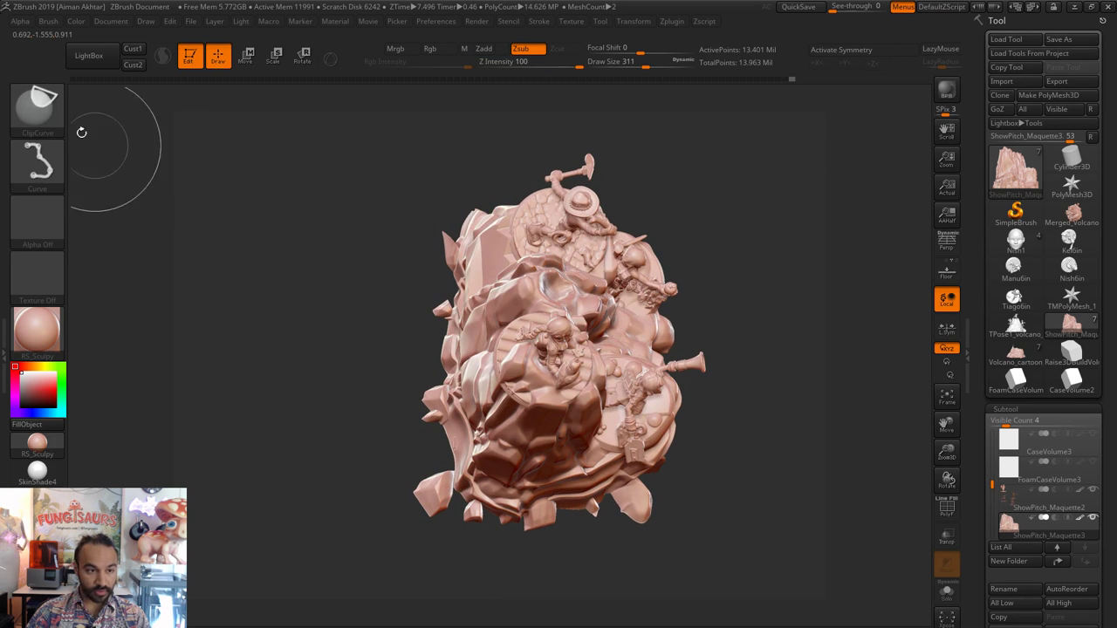
ctrl+shift+click(40, 110)
ctrl+shift+click(154, 115)
drag(449, 581, 442, 586)
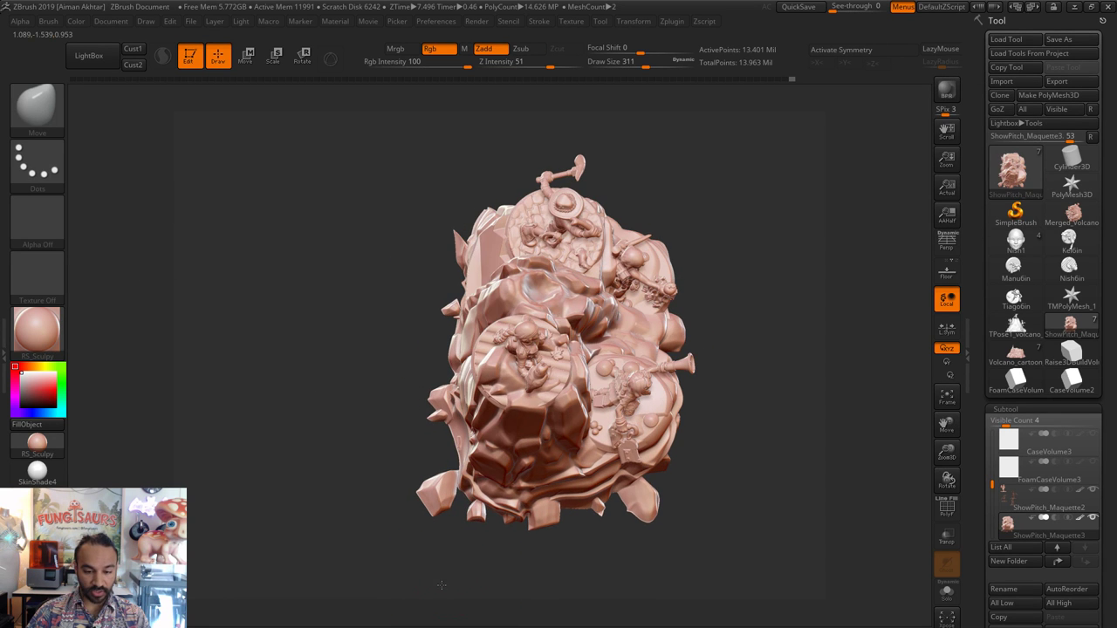
alt+drag(466, 547, 460, 551)
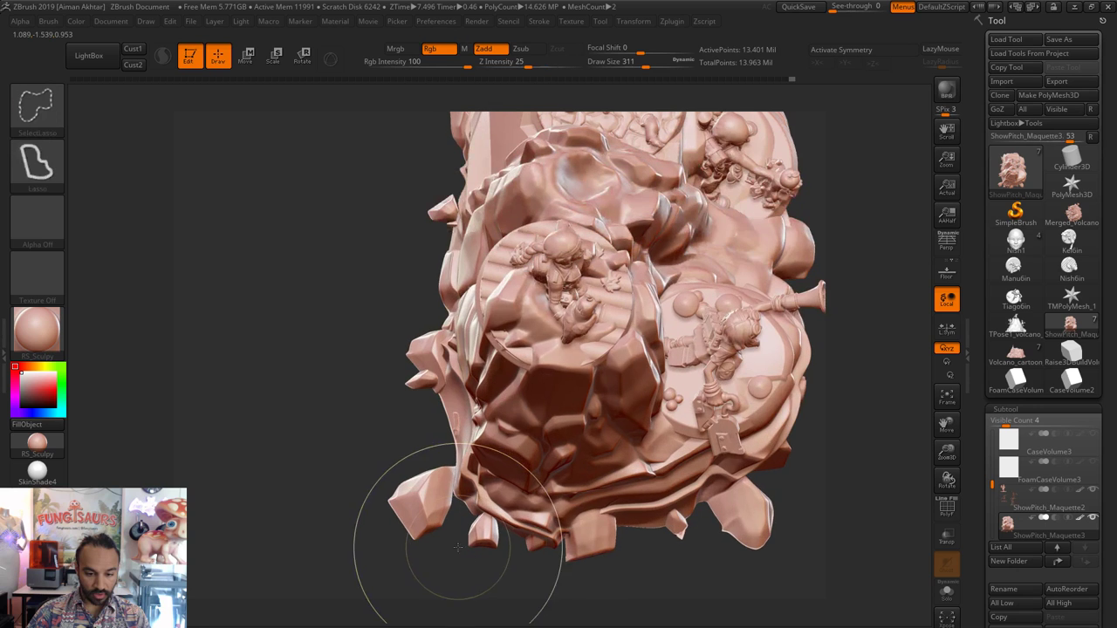
mouse_move(453, 484)
ctrl+shift+mouse_down()
mouse_move(448, 455)
mouse_move(372, 622)
ctrl+shift+mouse_up()
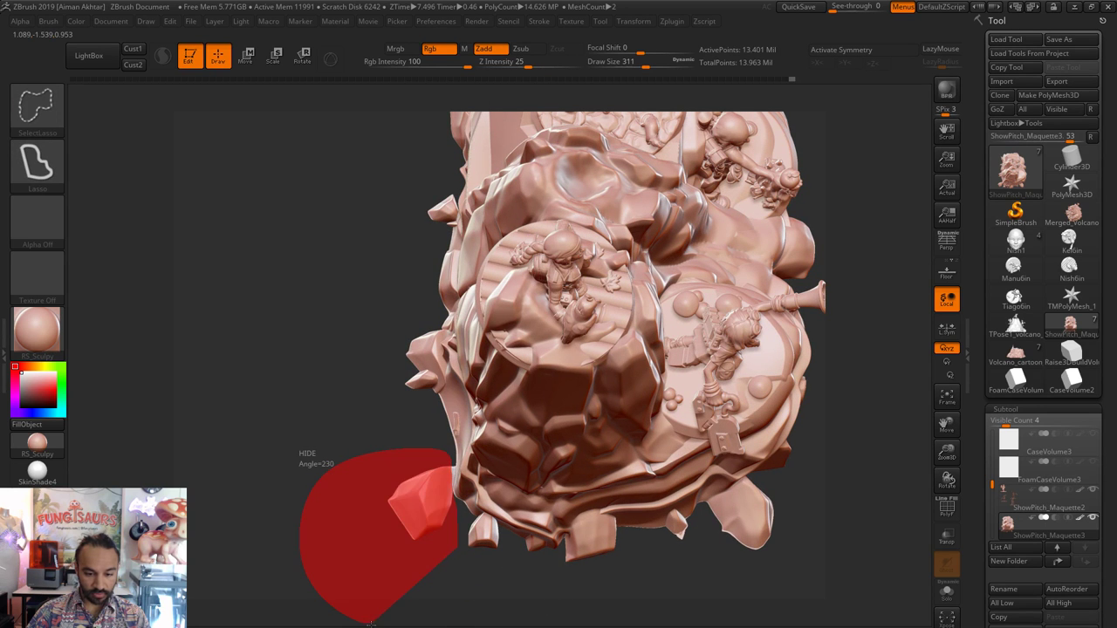
ctrl+alt+shift+drag(522, 568, 523, 568)
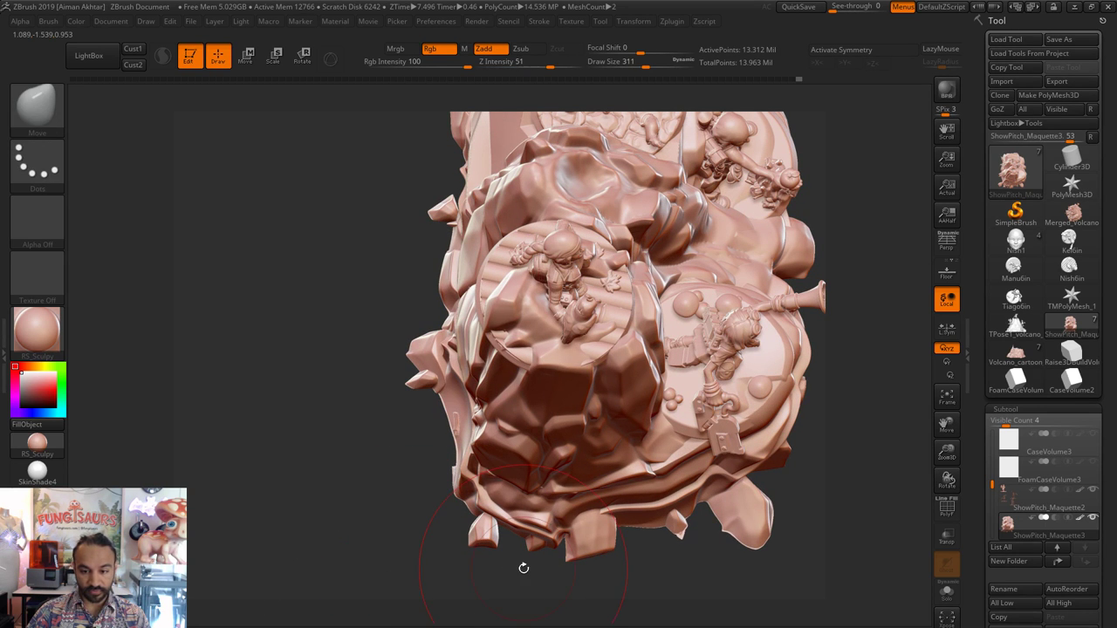
- Hide the small pointed rock shard sticking out of the mountain's side below the larger outcrop with SelectLasso
alt+drag(435, 399, 353, 390)
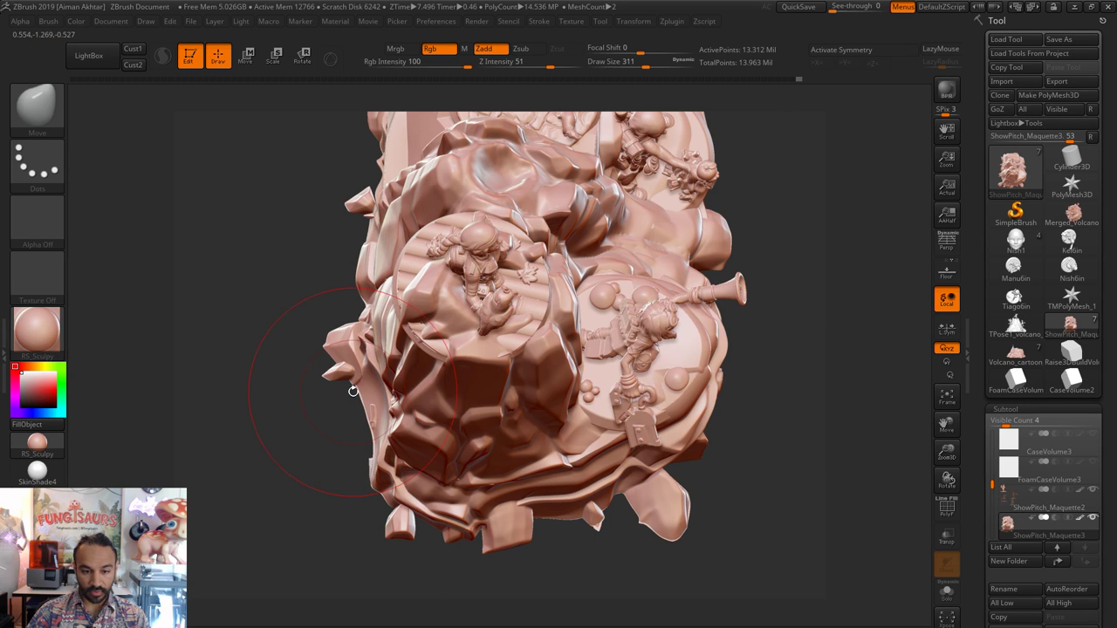
drag(340, 437, 314, 231)
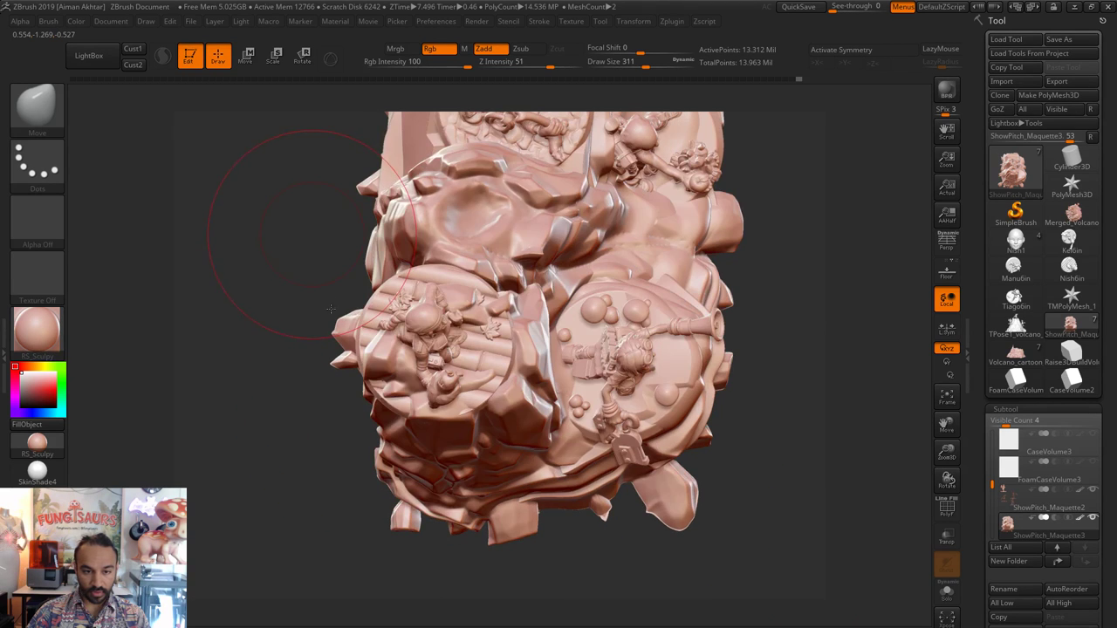
drag(364, 413, 363, 395)
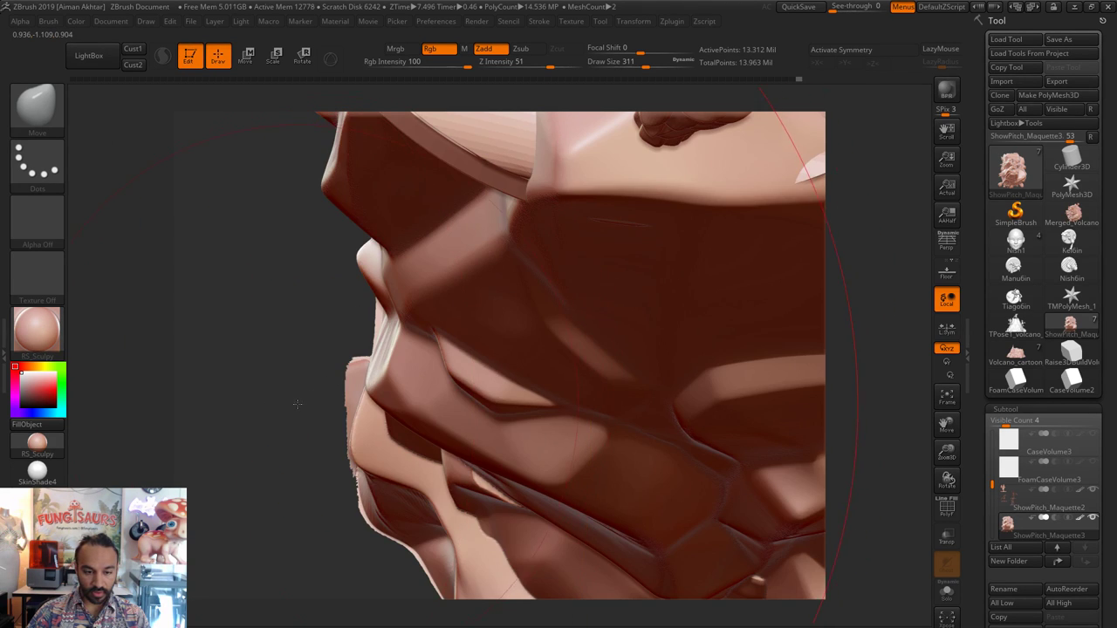
scroll(172, 395, down, 5)
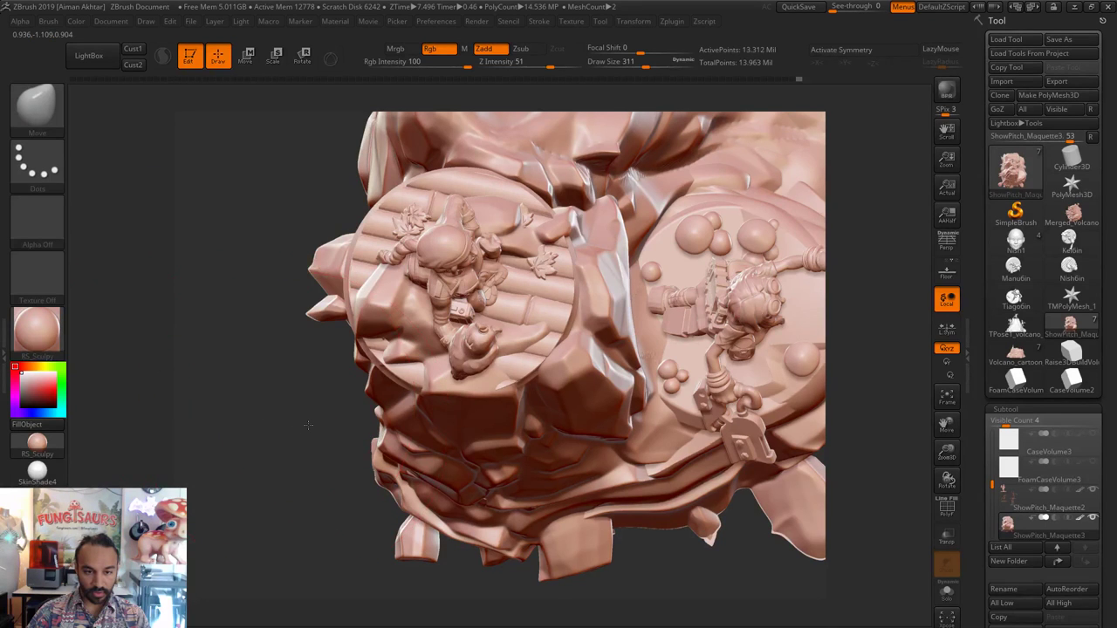
mouse_move(307, 425)
mouse_down()
mouse_move(319, 404)
mouse_move(319, 307)
mouse_move(356, 319)
mouse_move(399, 308)
mouse_move(423, 283)
mouse_move(413, 214)
mouse_move(307, 307)
mouse_up()
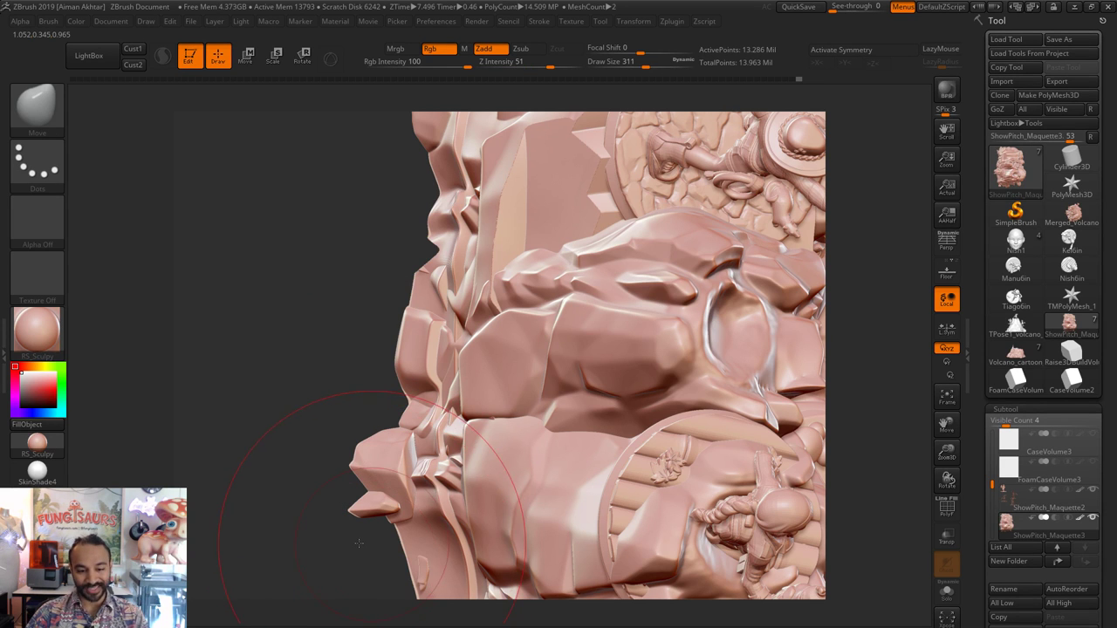
mouse_move(367, 555)
mouse_down()
mouse_move(370, 542)
mouse_move(392, 549)
mouse_up()
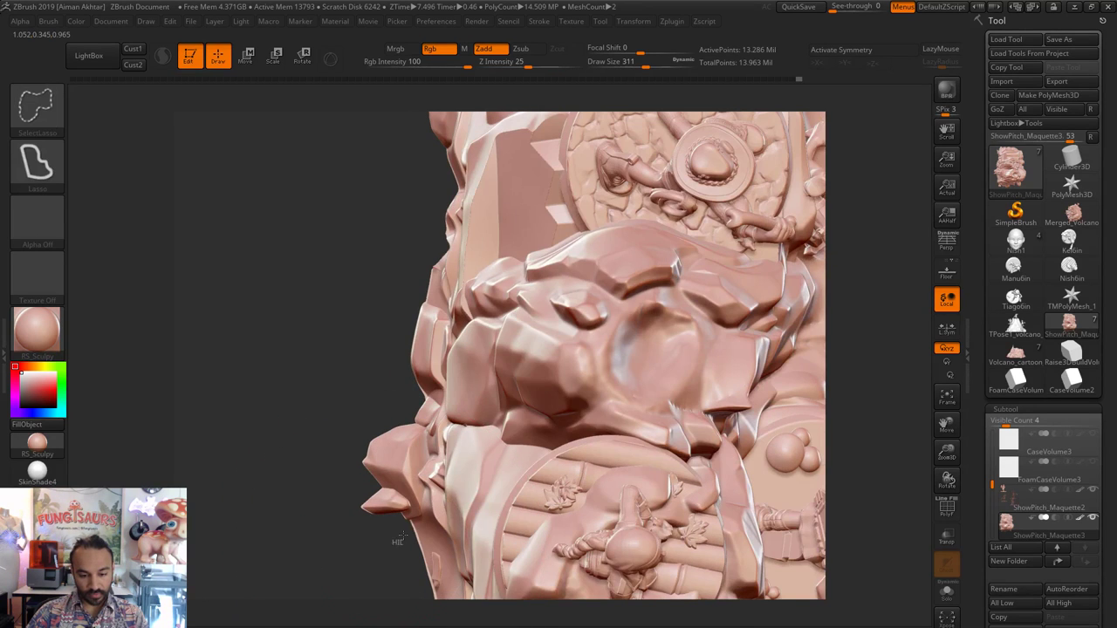
ctrl+alt+shift+drag(417, 513, 292, 557)
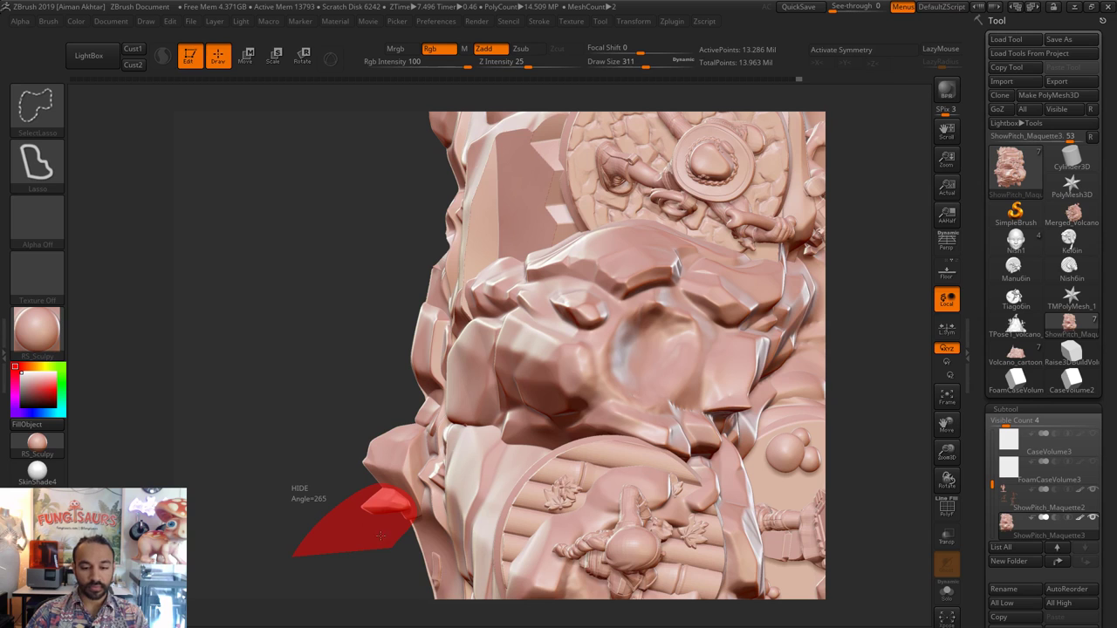
ctrl+alt+shift+drag(381, 535, 376, 541)
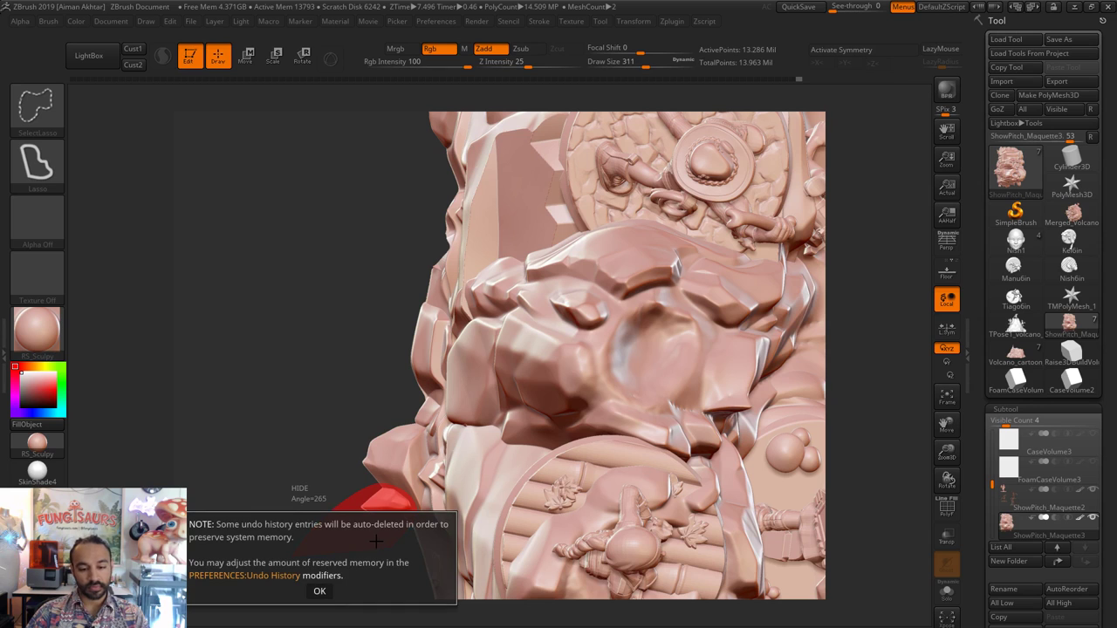
click(319, 590)
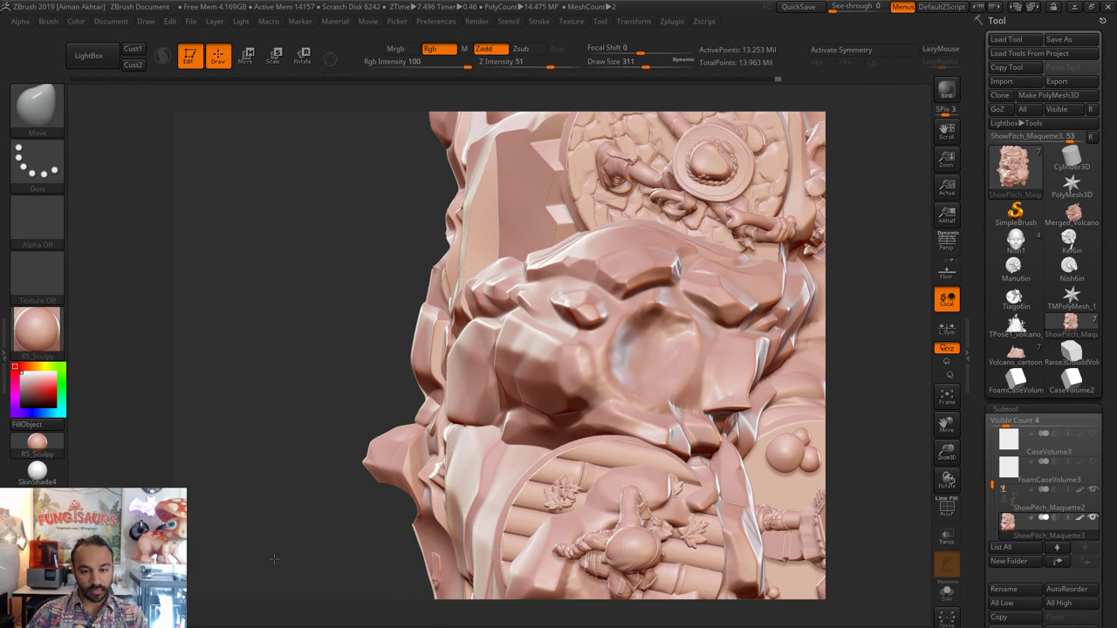
- Hide the small rock pieces protruding below the front edge of the mountain's base with SelectLasso
alt+drag(274, 558, 274, 527)
alt+drag(752, 541, 756, 390)
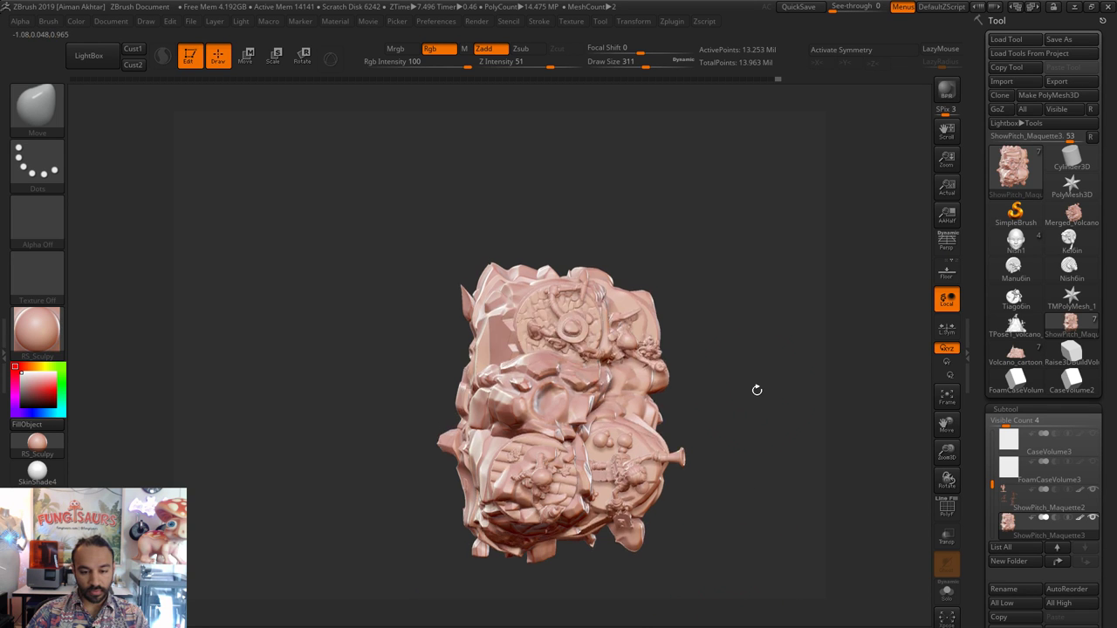
drag(755, 473, 747, 496)
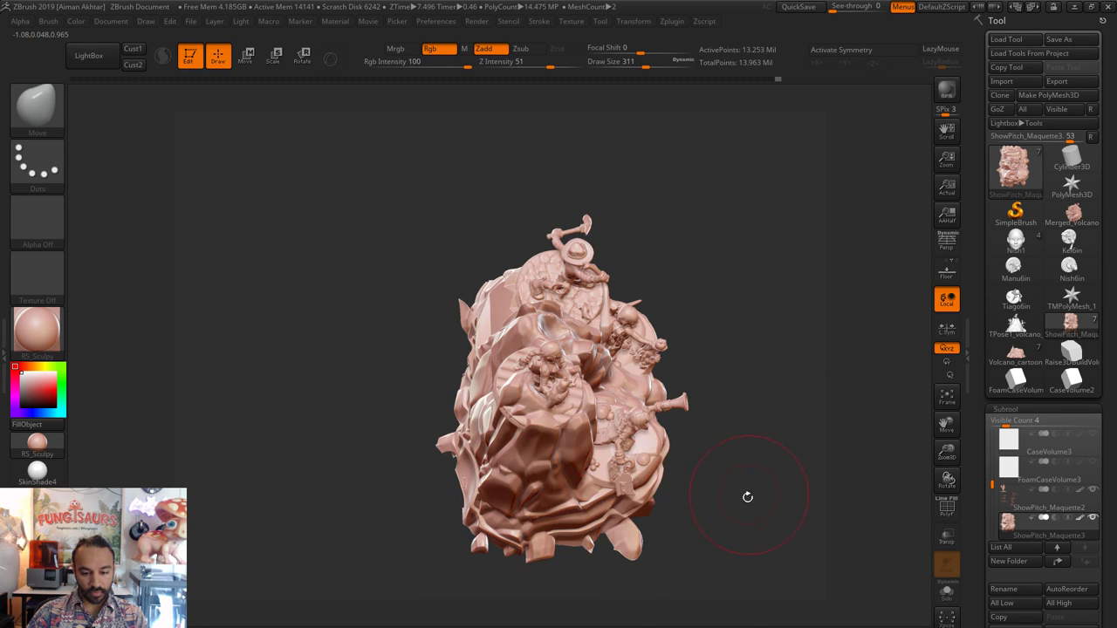
alt+drag(748, 596, 748, 576)
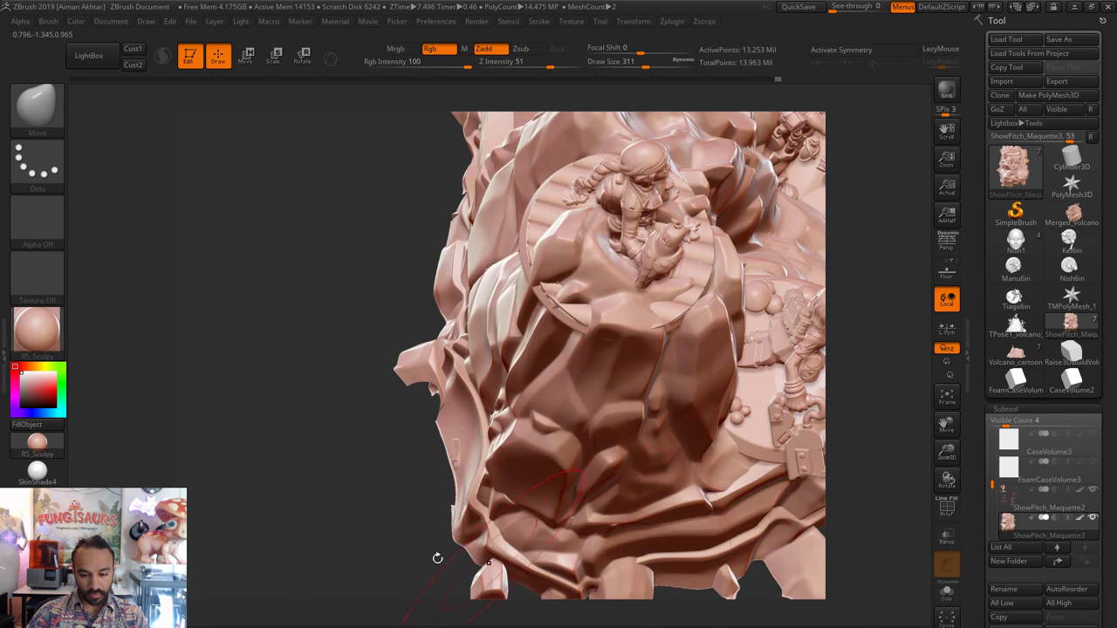
alt+drag(424, 606, 414, 480)
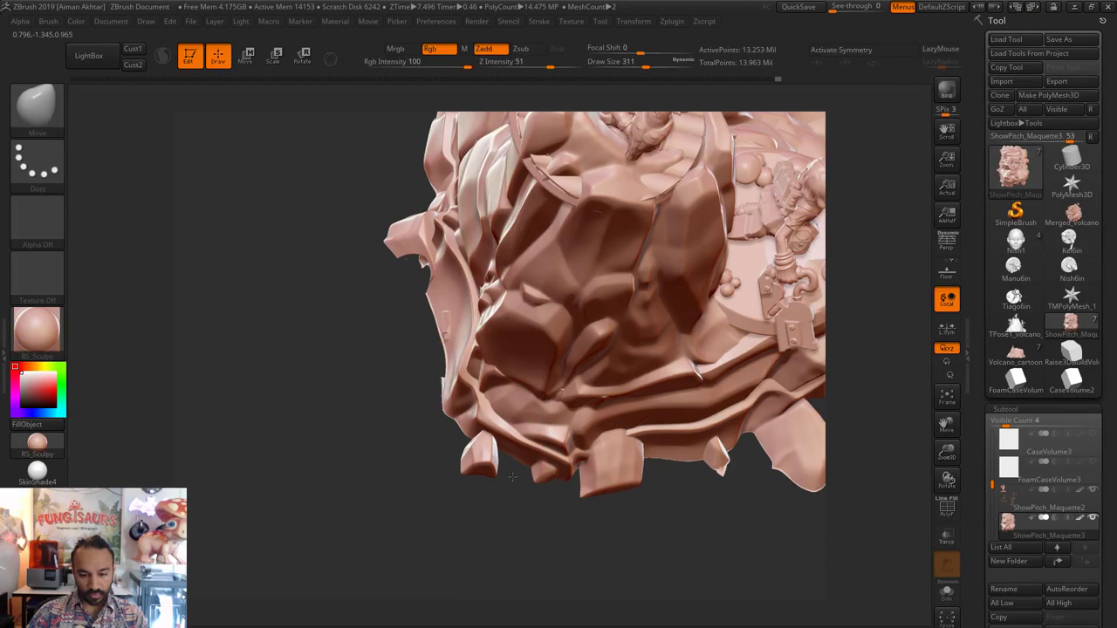
mouse_move(513, 476)
mouse_down()
mouse_move(495, 436)
mouse_move(398, 505)
mouse_move(471, 552)
mouse_up()
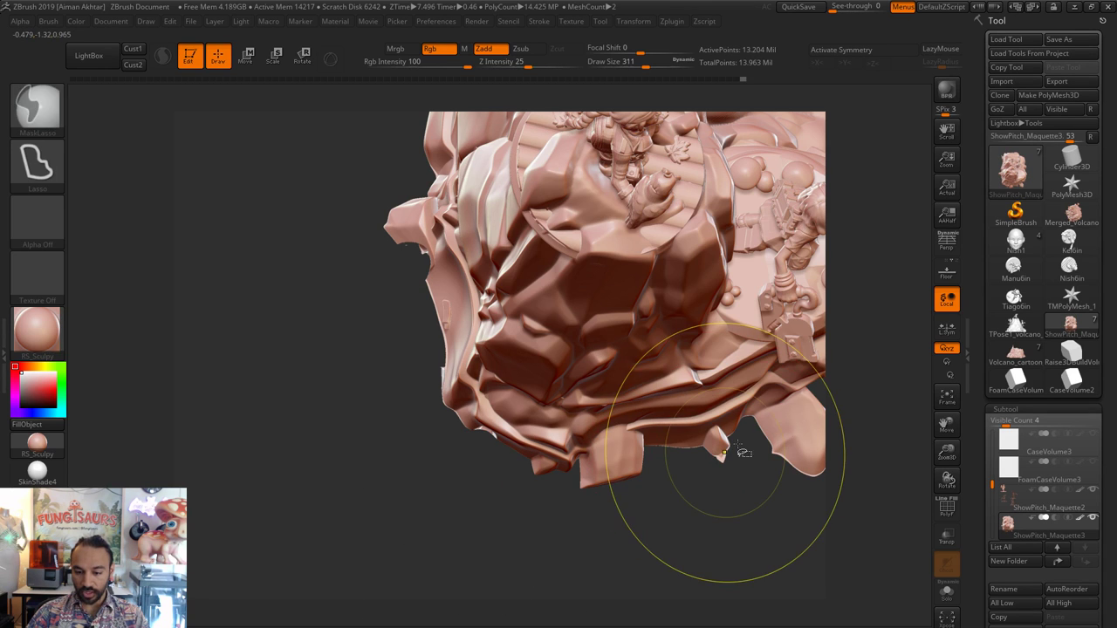
ctrl+alt+shift+drag(732, 449, 755, 503)
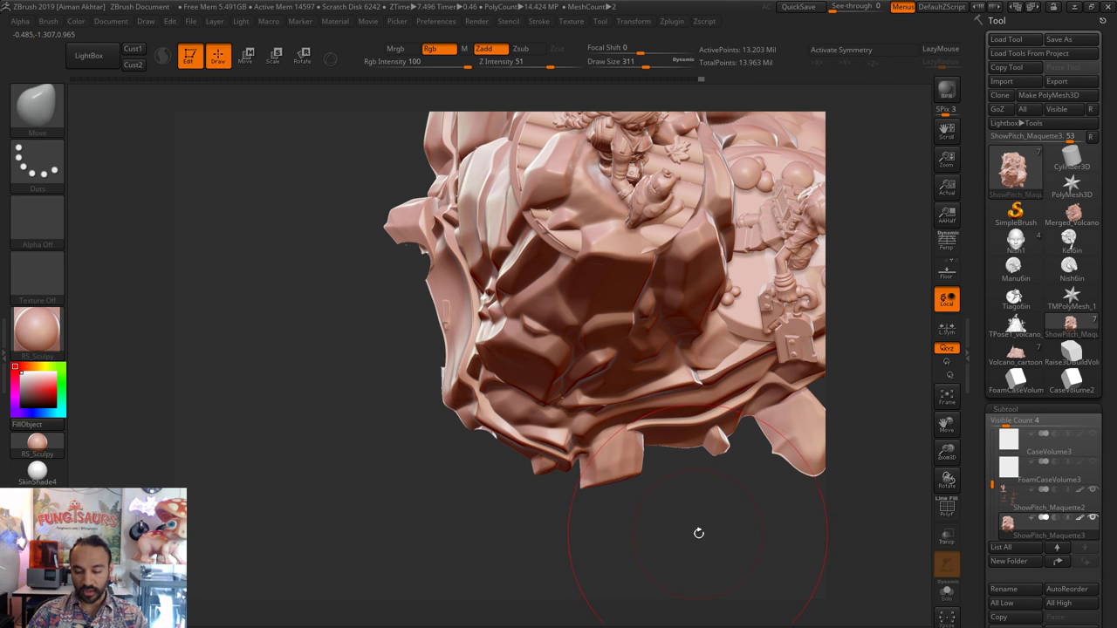
- Inspect the mountain's base from several sides and hide the pointed rock shard protruding from its outer edge with SelectLasso
drag(635, 560, 760, 454)
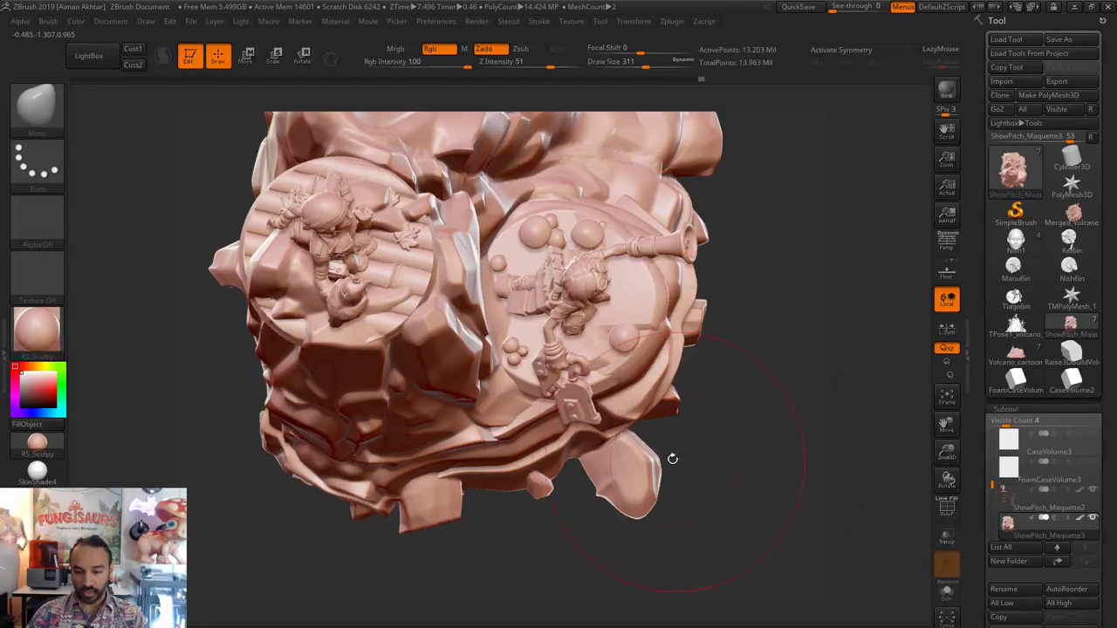
key(ctrl+shift)
mouse_move(748, 543)
mouse_down()
mouse_move(746, 456)
mouse_move(643, 499)
mouse_up()
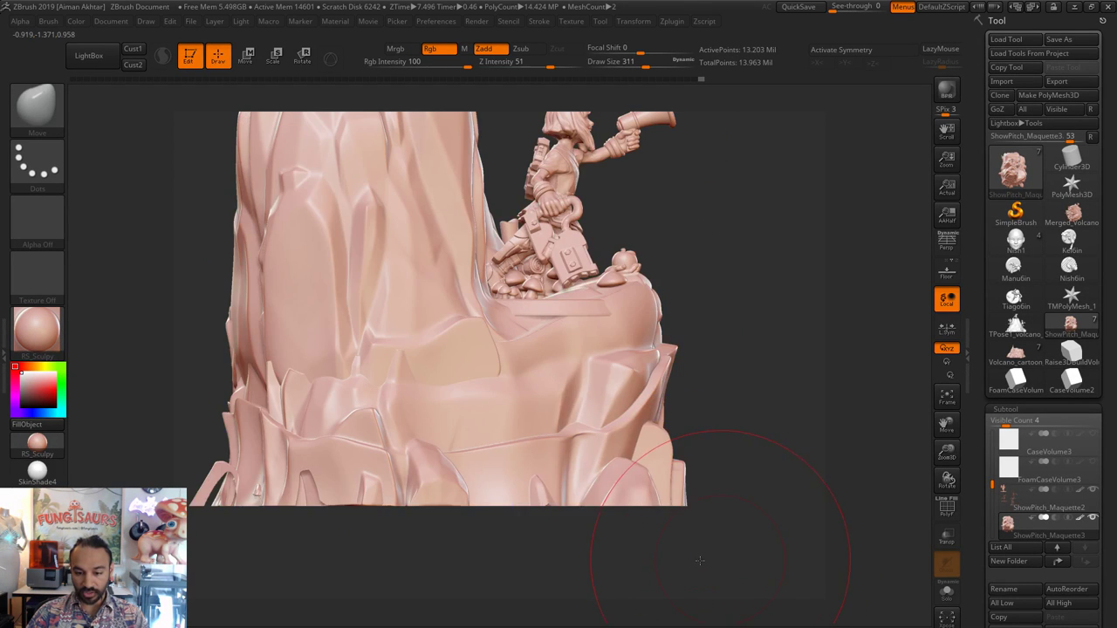
drag(698, 561, 637, 568)
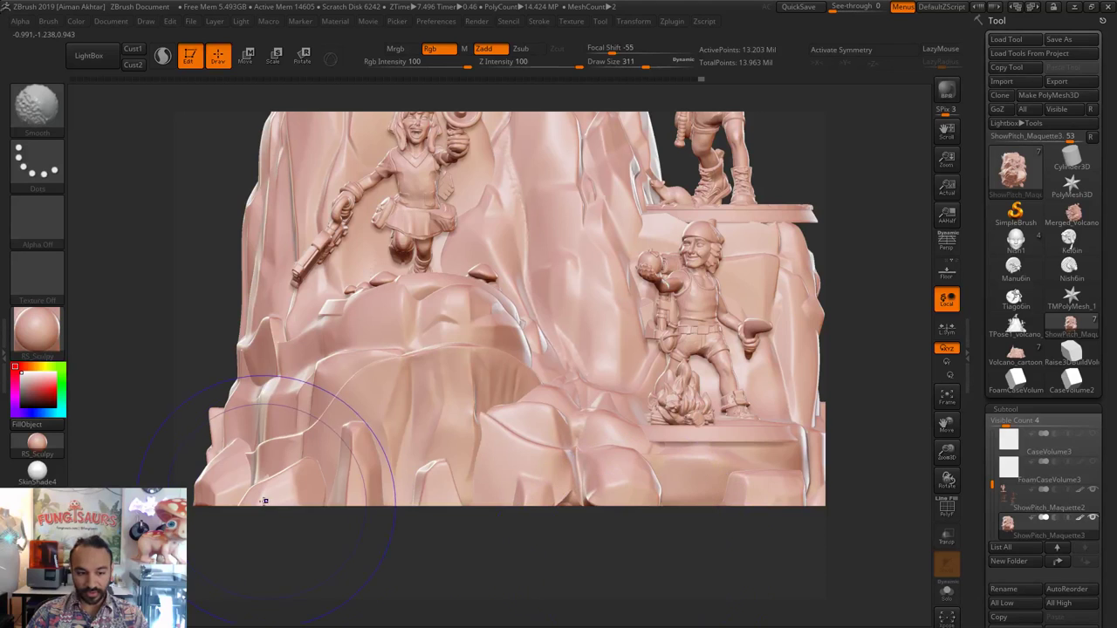
drag(231, 582, 234, 543)
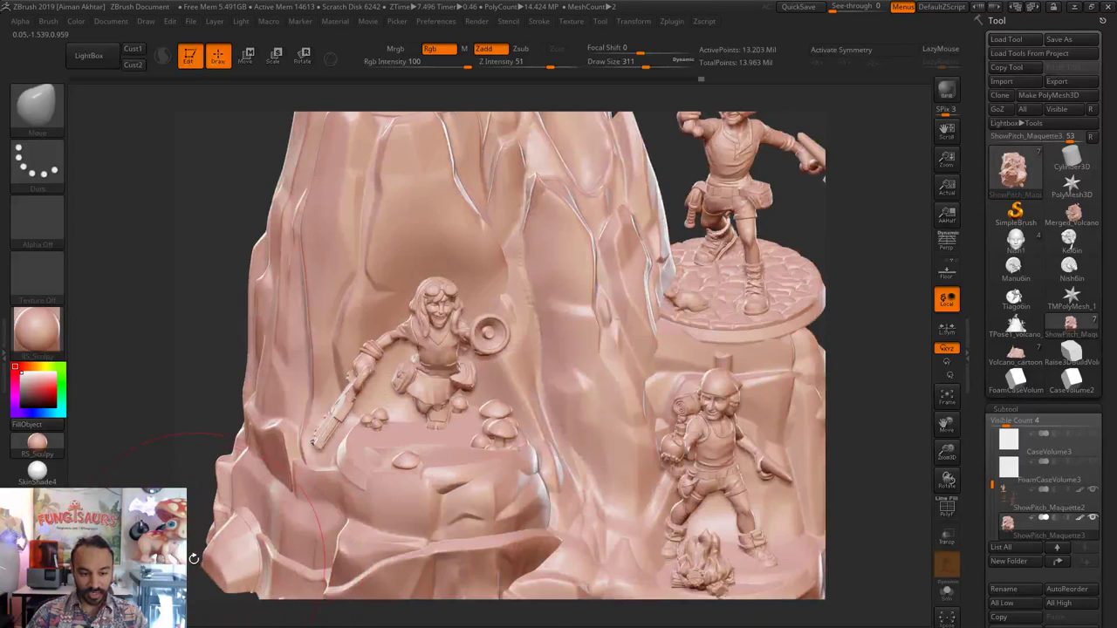
alt+drag(249, 356, 251, 386)
drag(341, 526, 365, 563)
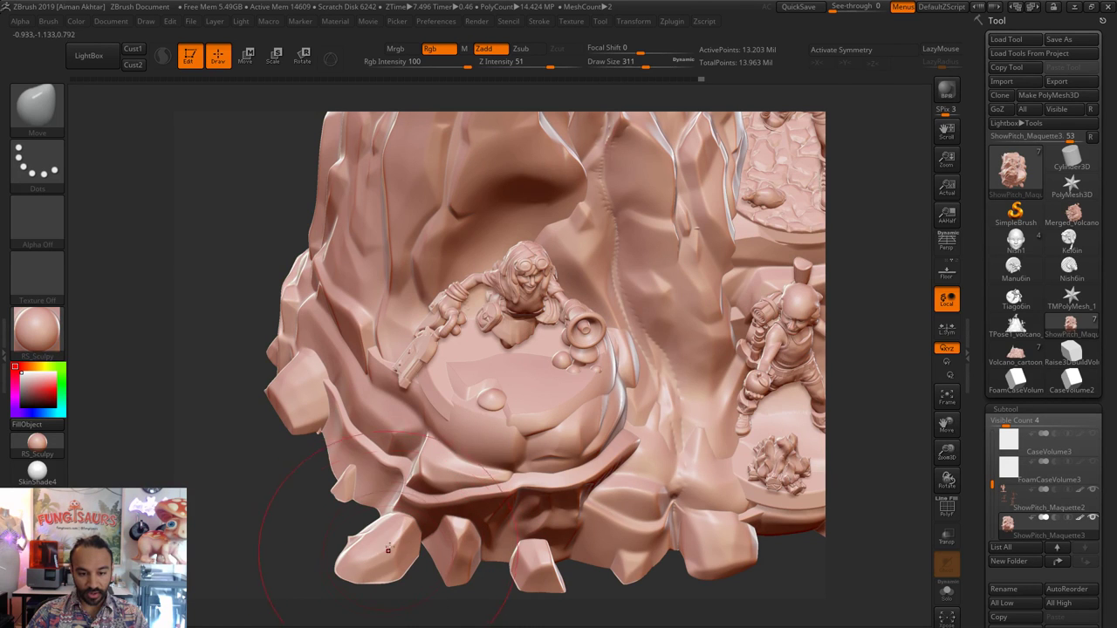
mouse_move(288, 545)
mouse_down()
mouse_move(290, 511)
mouse_move(459, 574)
mouse_move(556, 553)
mouse_move(637, 378)
mouse_move(610, 369)
mouse_up()
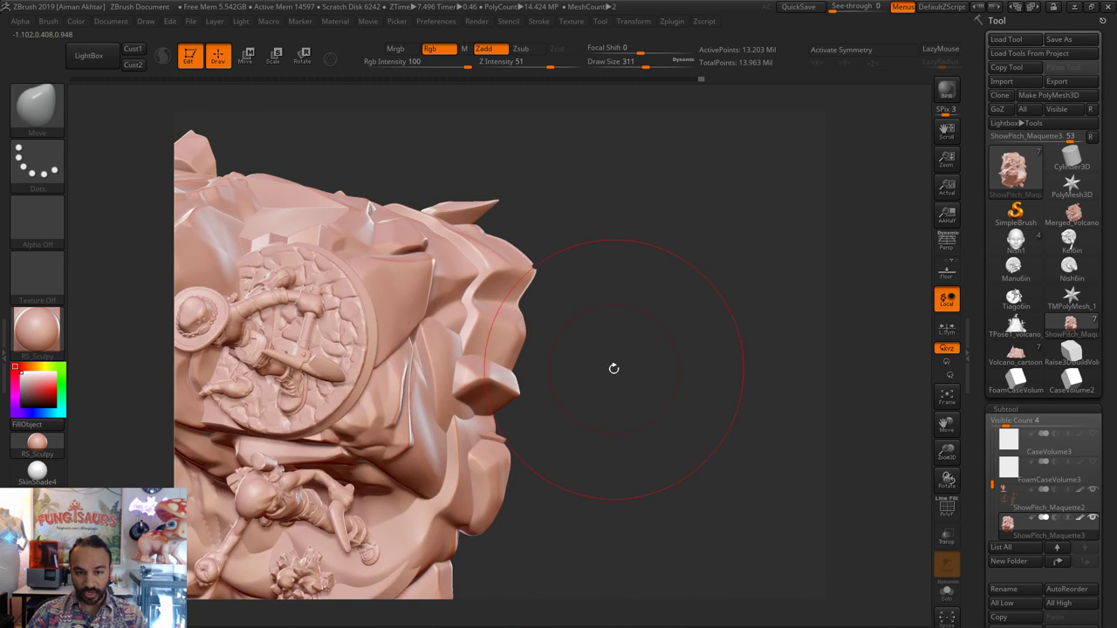
mouse_move(603, 324)
mouse_down()
mouse_move(611, 347)
mouse_move(567, 233)
mouse_move(475, 242)
mouse_move(653, 167)
mouse_move(690, 169)
mouse_move(587, 190)
mouse_move(542, 220)
mouse_up()
key(ctrl+shift)
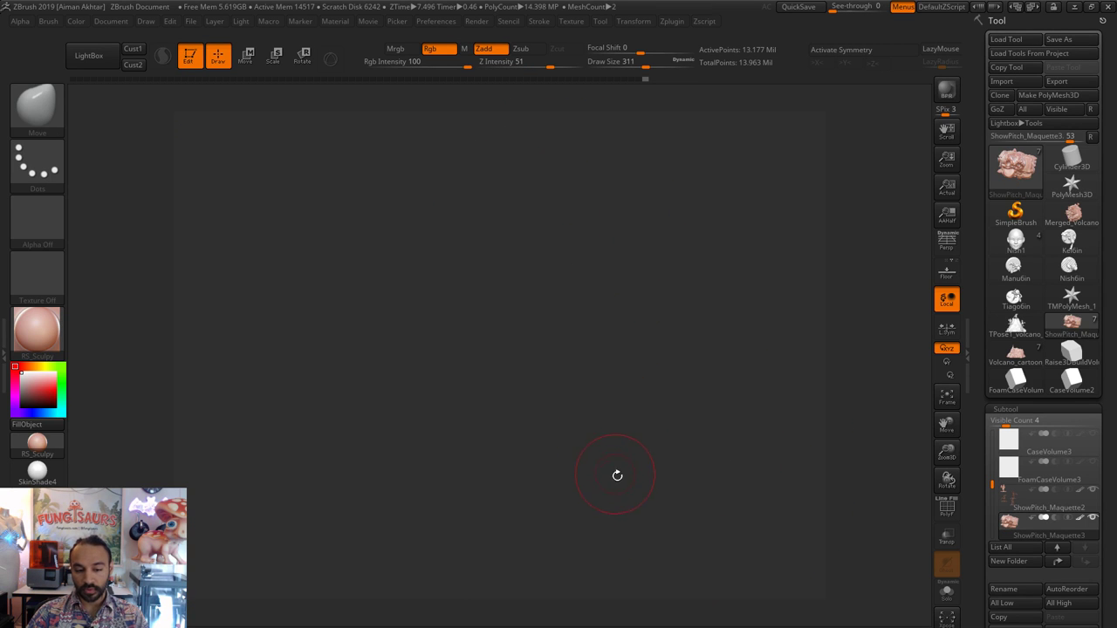
- Permanently remove the hidden rock pieces from the mountain mesh with Del Hidden
click(947, 397)
click(953, 402)
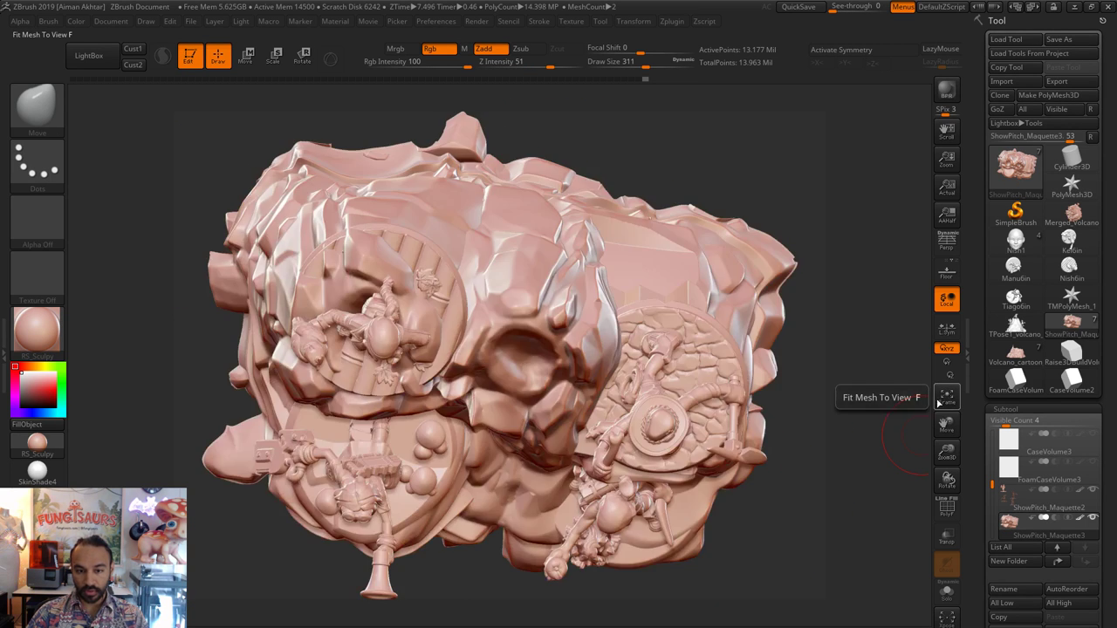
drag(1103, 616, 1102, 542)
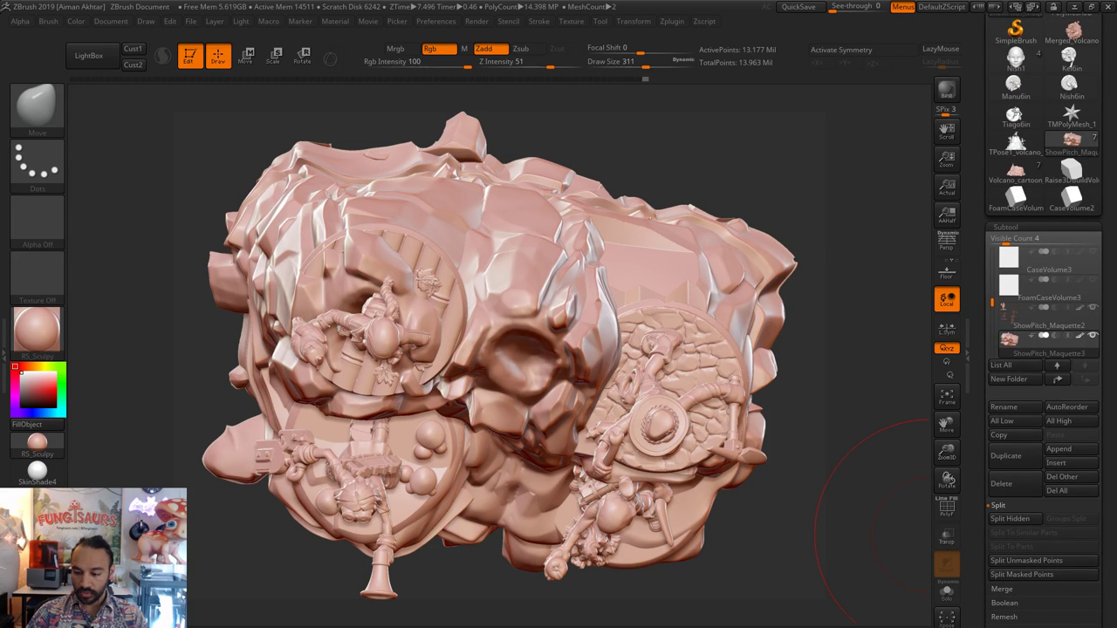
click(1006, 228)
click(1010, 241)
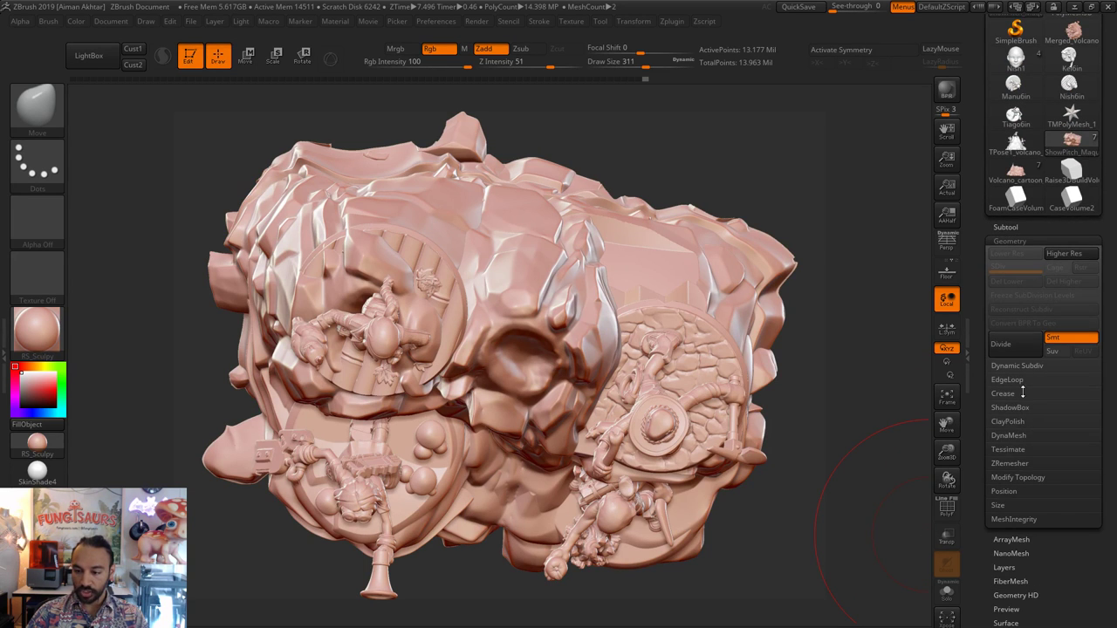
click(1004, 476)
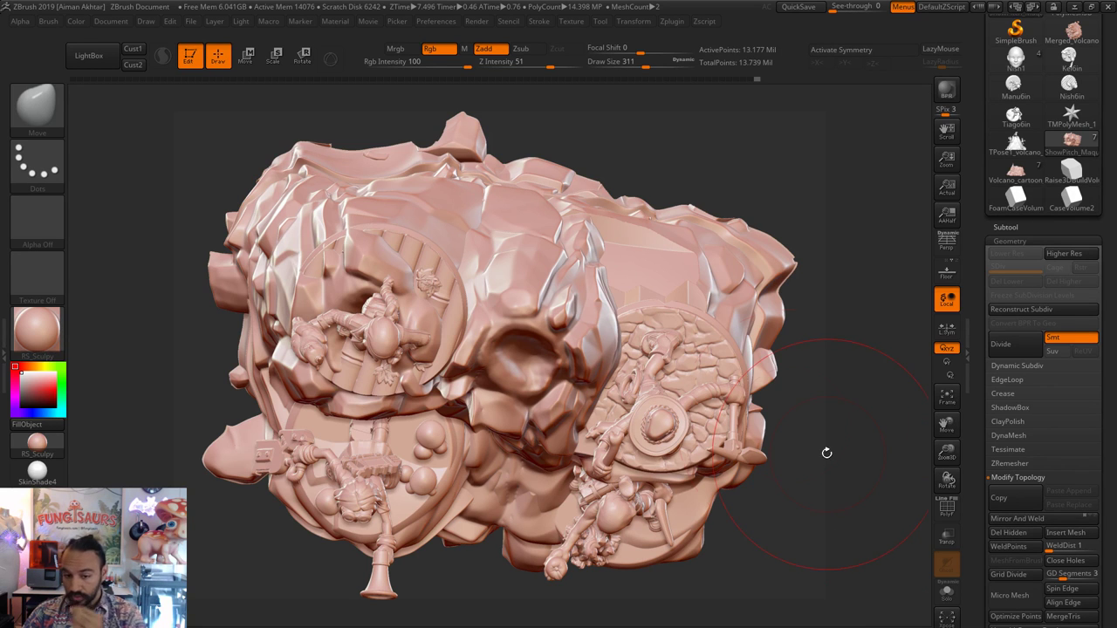
- Set the draw size to 80, and hide and delete the remaining blocky rock jutting out beyond the mountain's base
key(s)
drag(695, 317, 668, 316)
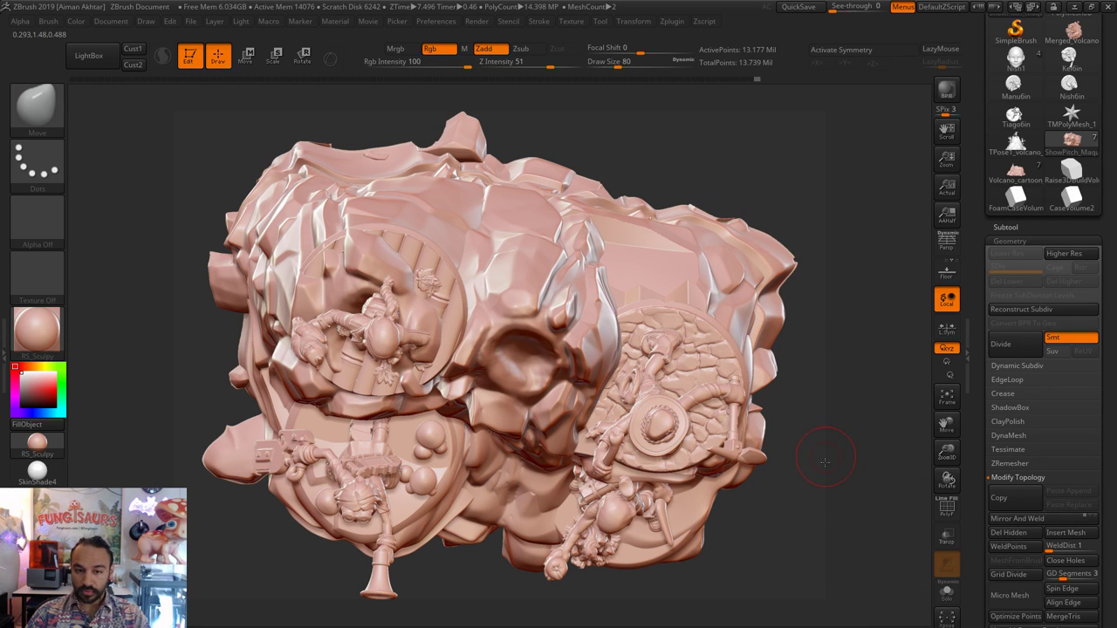
drag(823, 472, 700, 157)
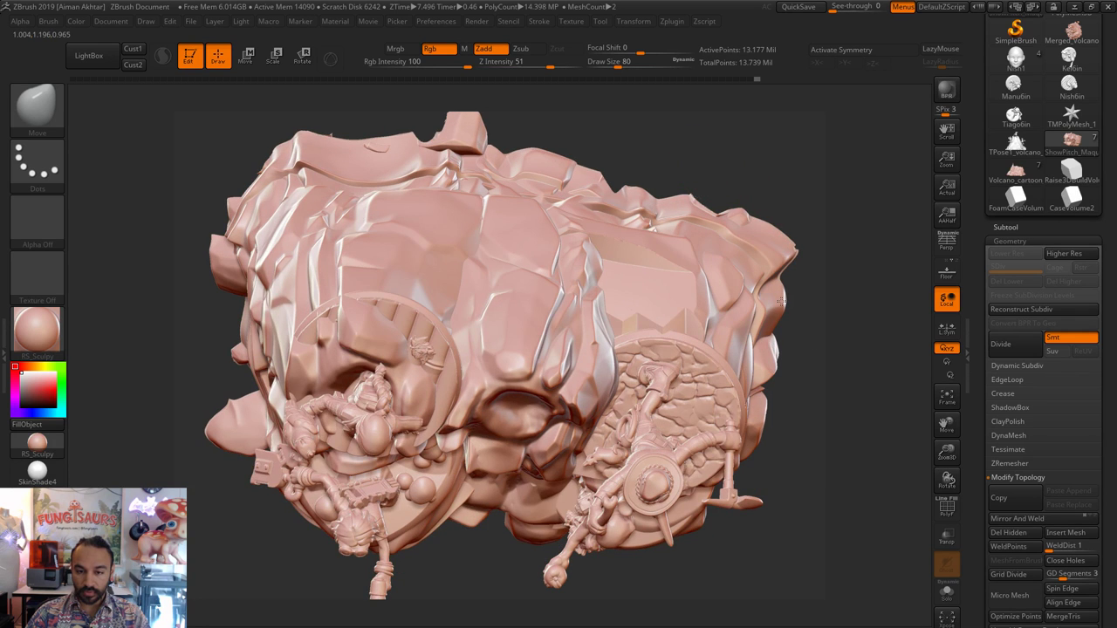
mouse_move(779, 301)
mouse_down()
mouse_move(634, 234)
mouse_move(550, 273)
mouse_move(590, 267)
mouse_move(587, 291)
mouse_move(563, 300)
mouse_move(593, 288)
mouse_move(539, 140)
mouse_up()
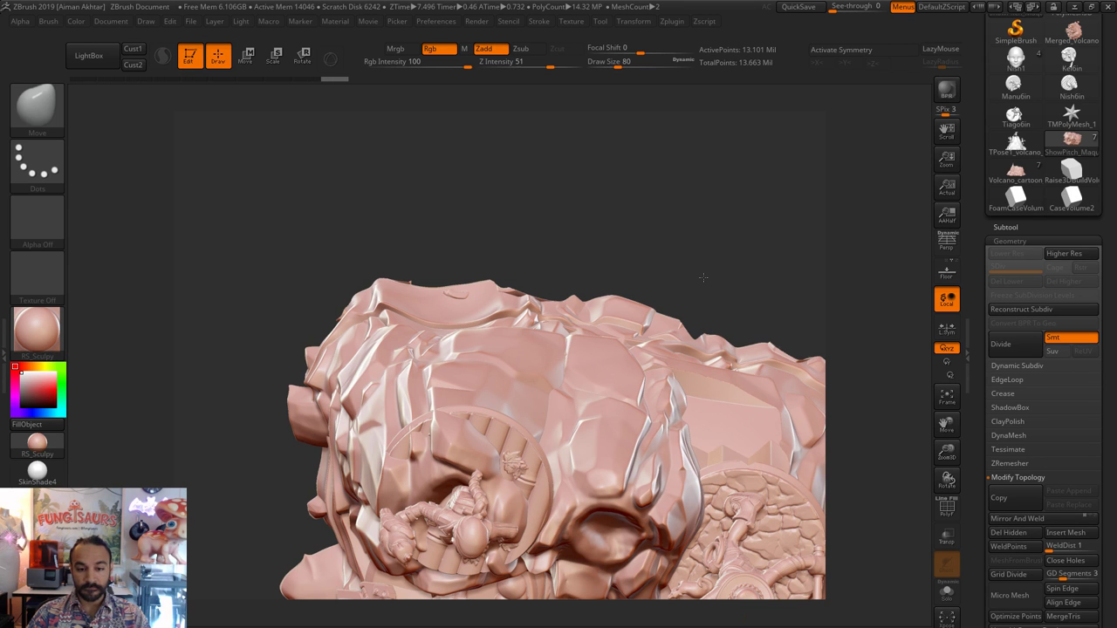
- Turn off the visibility of the ShowPitch_Maquette2 characters subtool so only the mountain is displayed
alt+drag(703, 274, 530, 475)
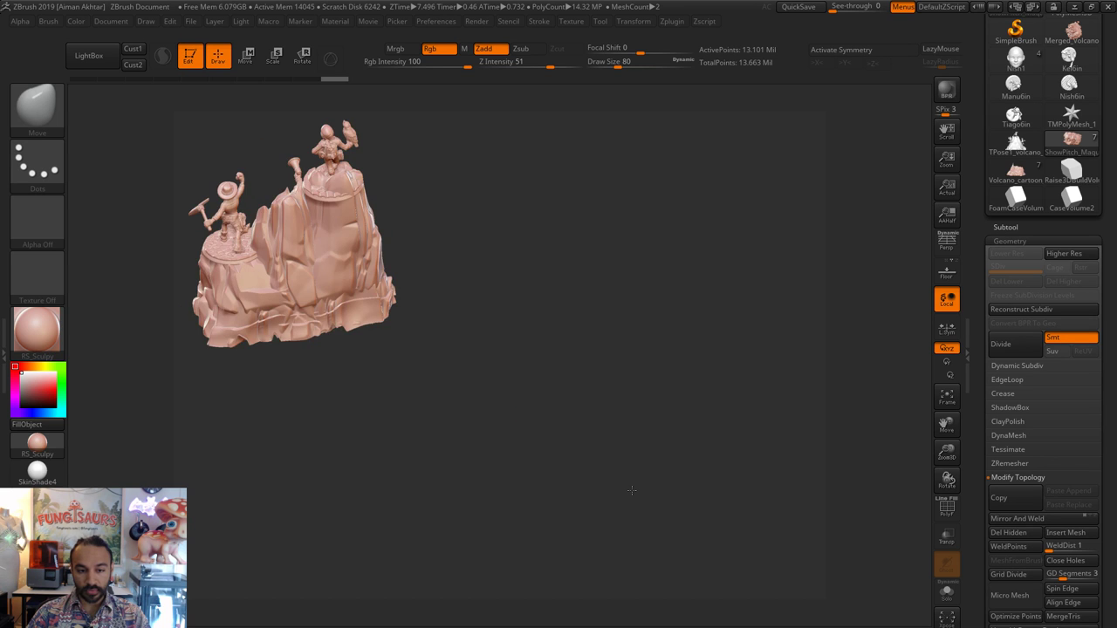
drag(632, 491, 660, 464)
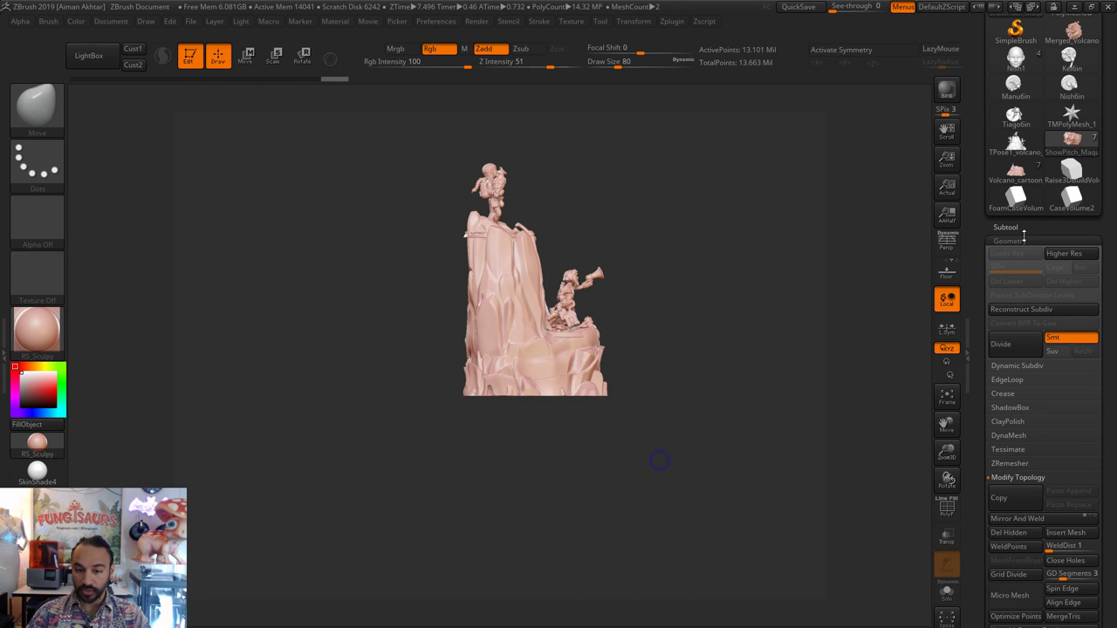
click(1024, 238)
click(1019, 228)
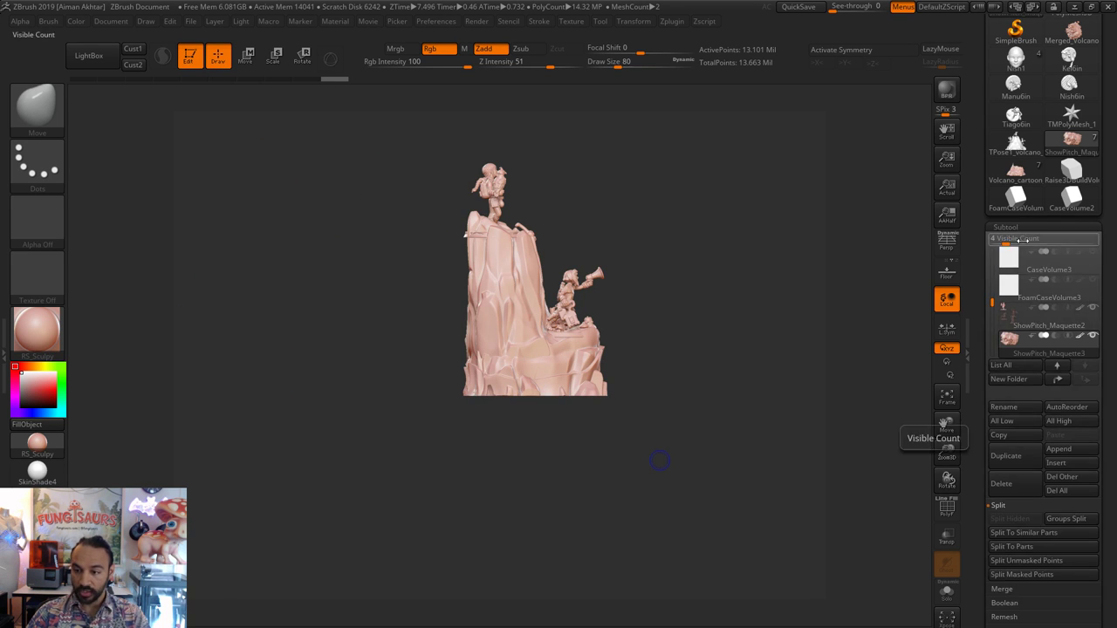
click(1092, 307)
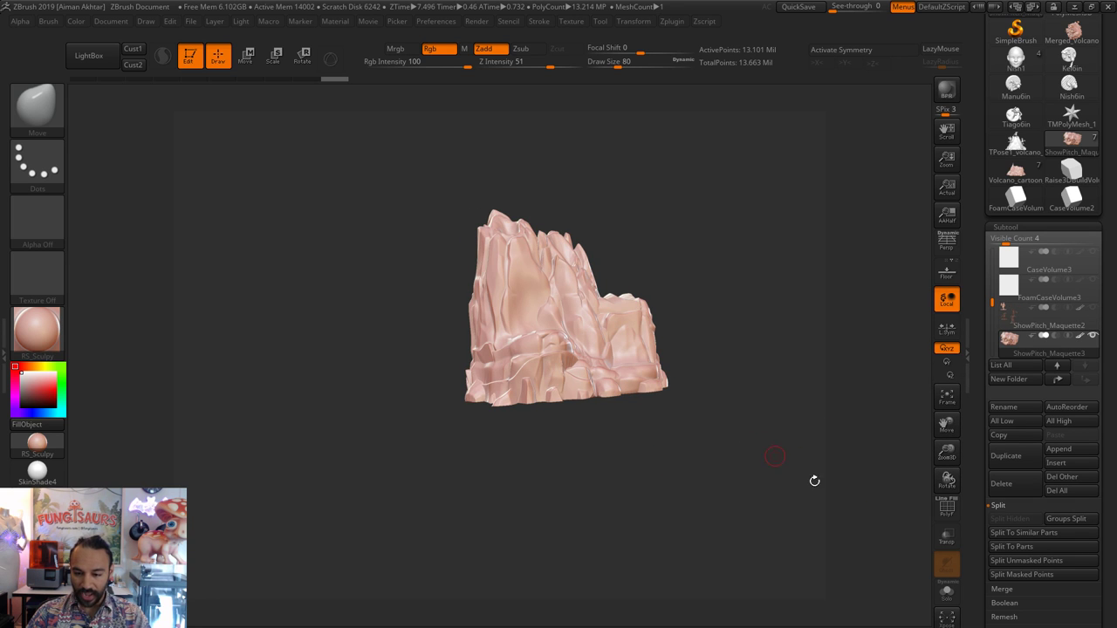
- Examine the polygroups of the mountain and its base rocks with PolyFrame, and switch PolyFrame off again
click(946, 508)
alt+drag(824, 550, 744, 510)
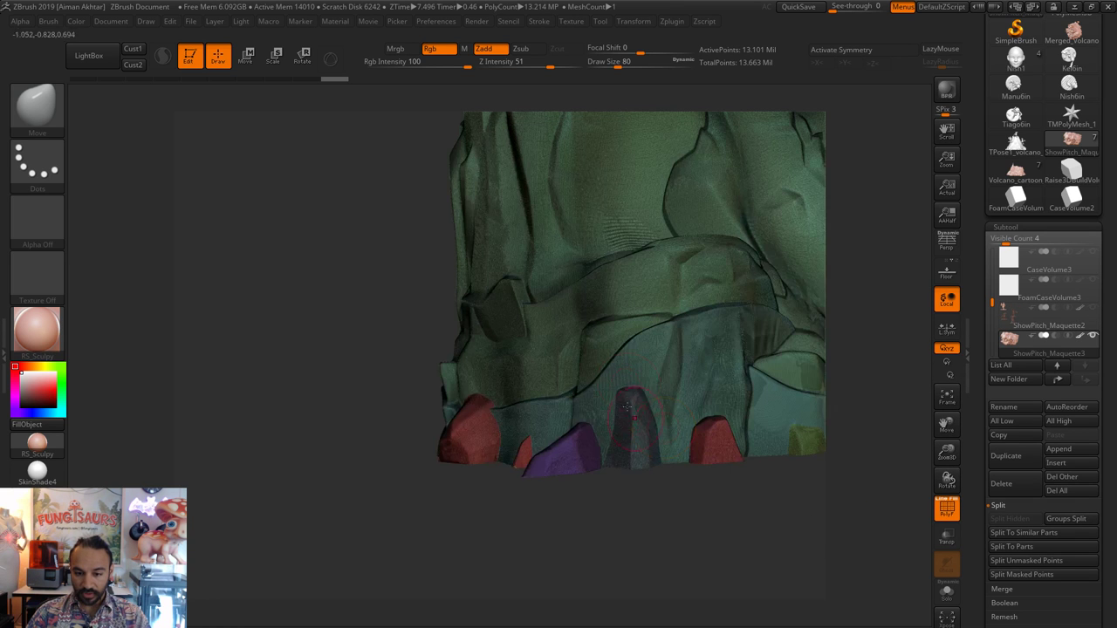
alt+drag(881, 131, 759, 253)
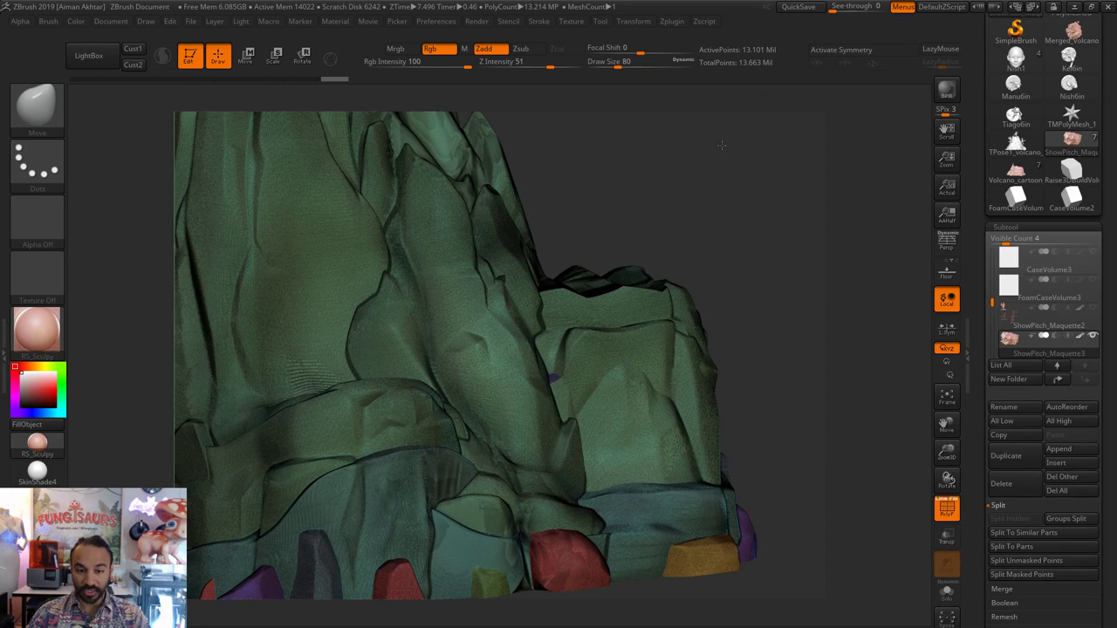
drag(721, 145, 645, 242)
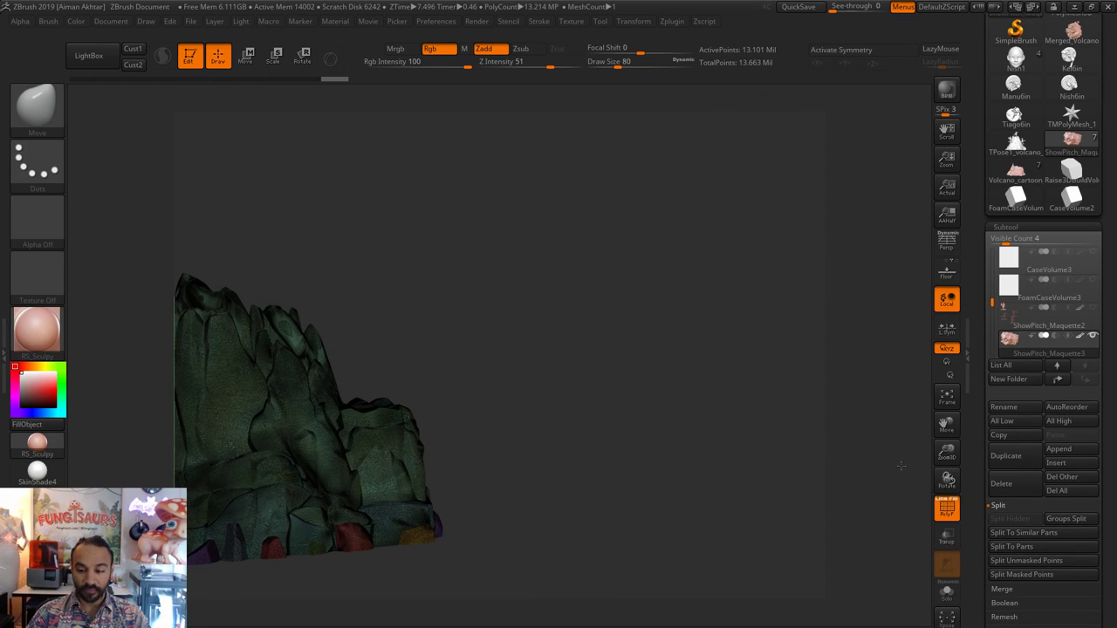
key(f)
click(949, 511)
mouse_move(772, 555)
mouse_down()
mouse_move(756, 553)
mouse_move(773, 553)
mouse_up()
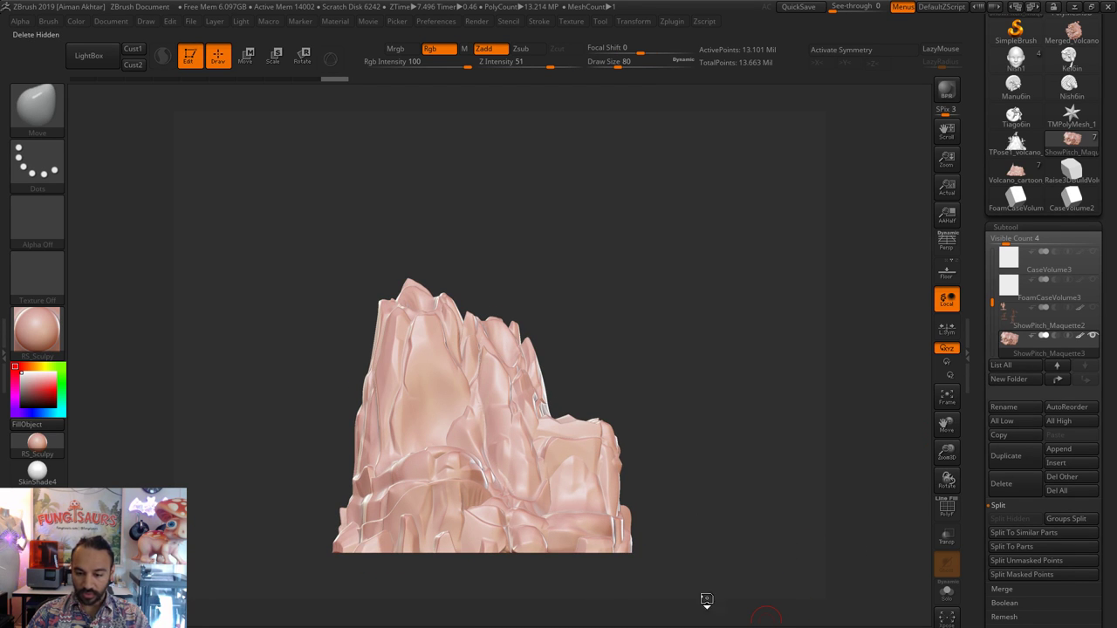
- Save the tool over the existing ShowPitch_Maquette2 file in the Fungisaurs_Base folder
drag(1104, 101, 1105, 283)
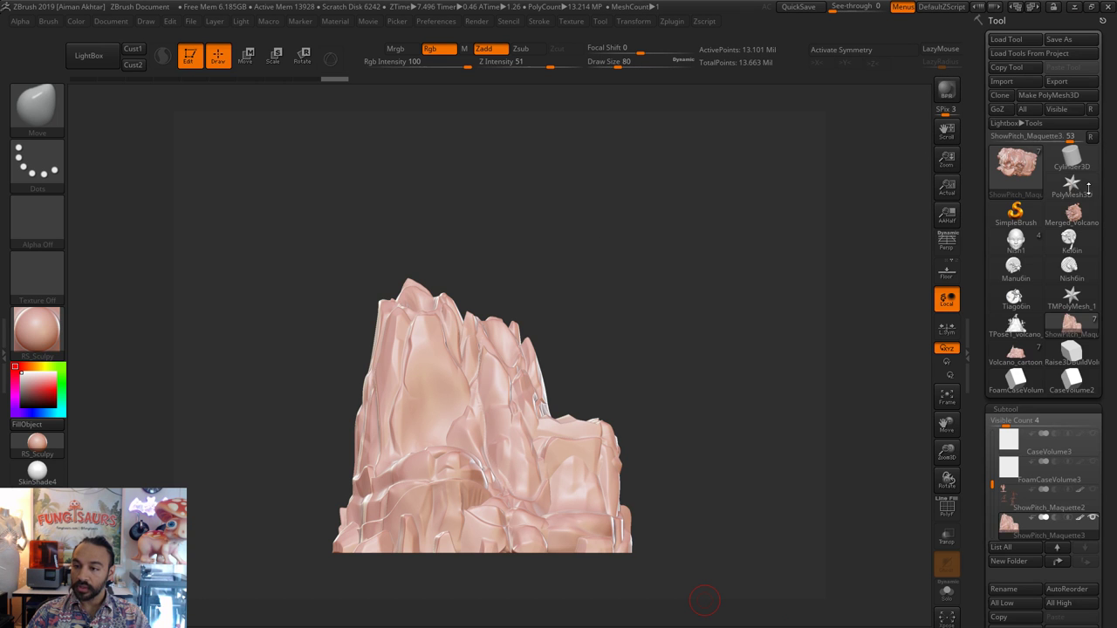
click(1073, 47)
click(711, 179)
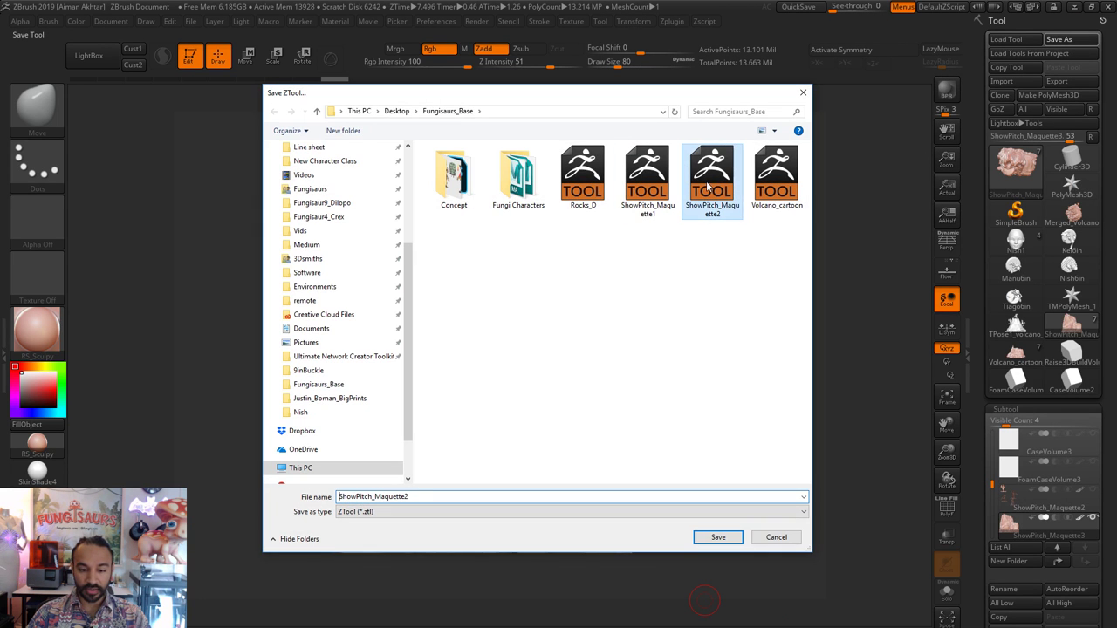
click(717, 537)
click(610, 349)
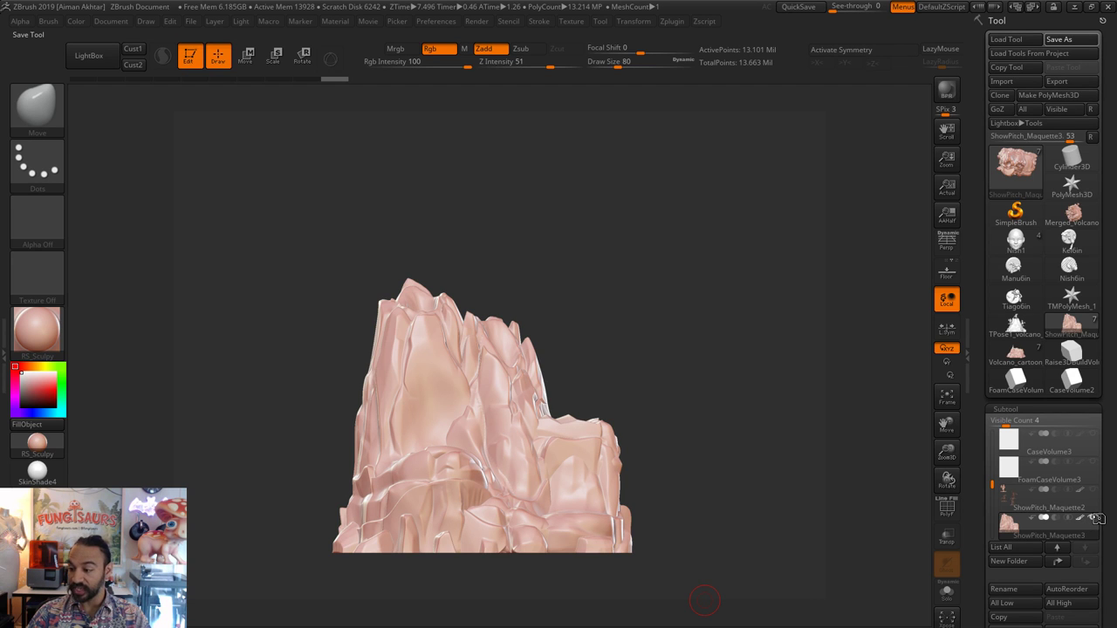
- Open the DynaMesh settings in the mountain's Geometry options
scroll(1106, 420, down, 3)
scroll(1106, 419, up, 1)
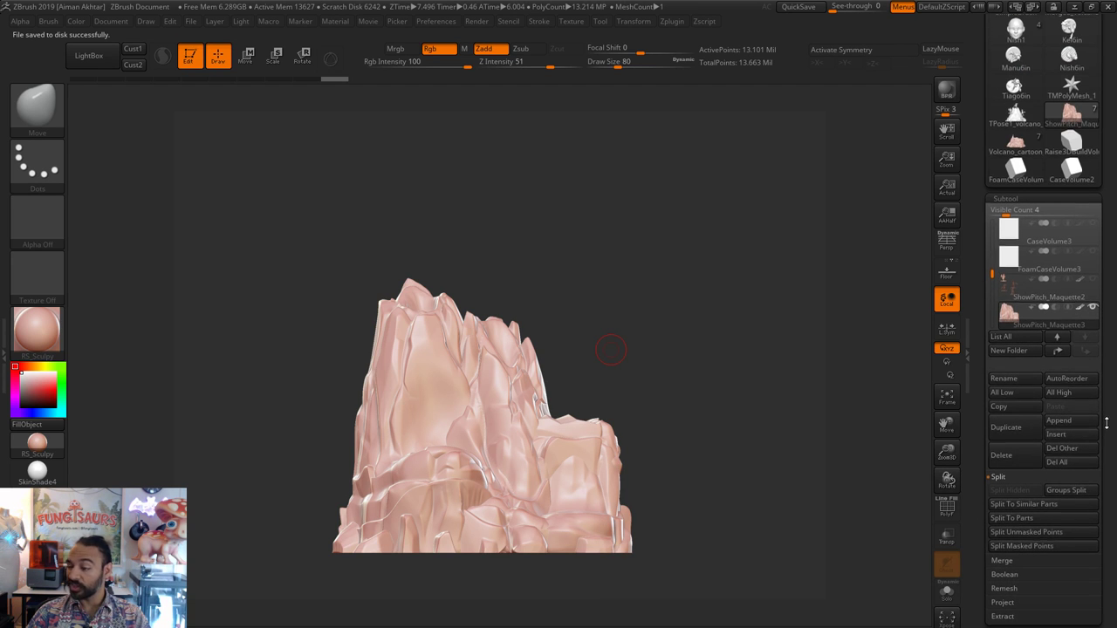
drag(1100, 449, 1108, 420)
click(1005, 198)
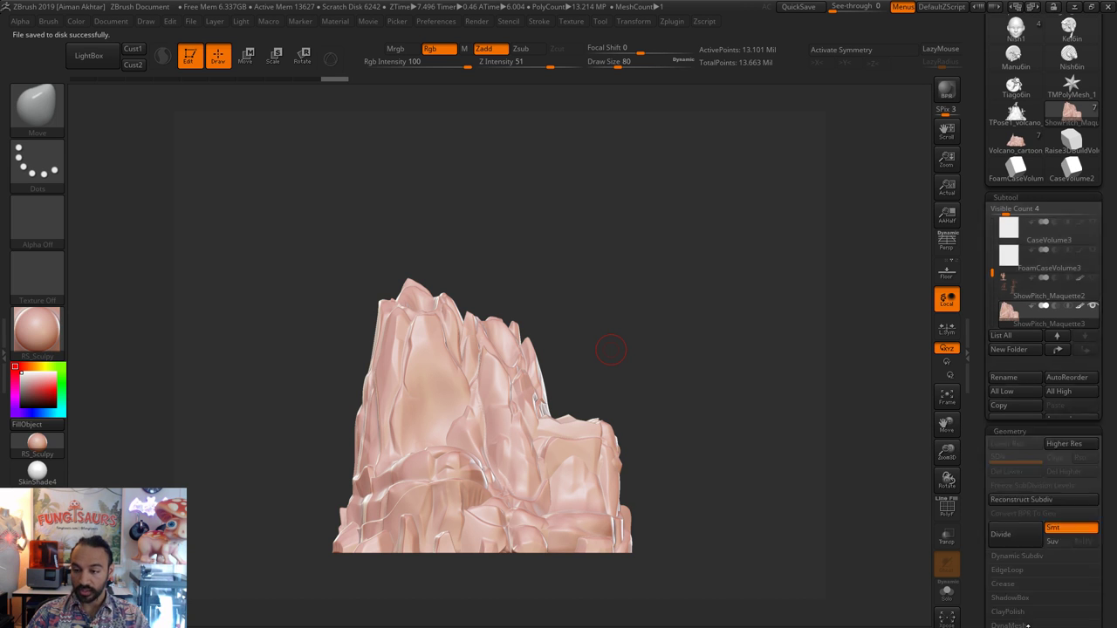
click(1009, 211)
click(1005, 405)
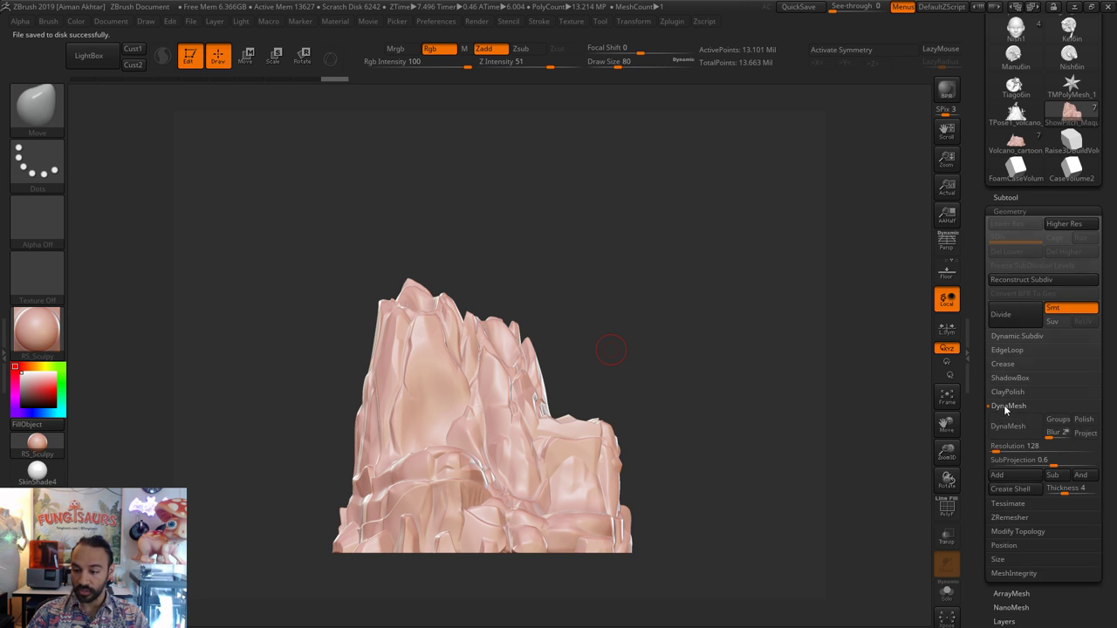
drag(823, 464, 748, 489)
key(f)
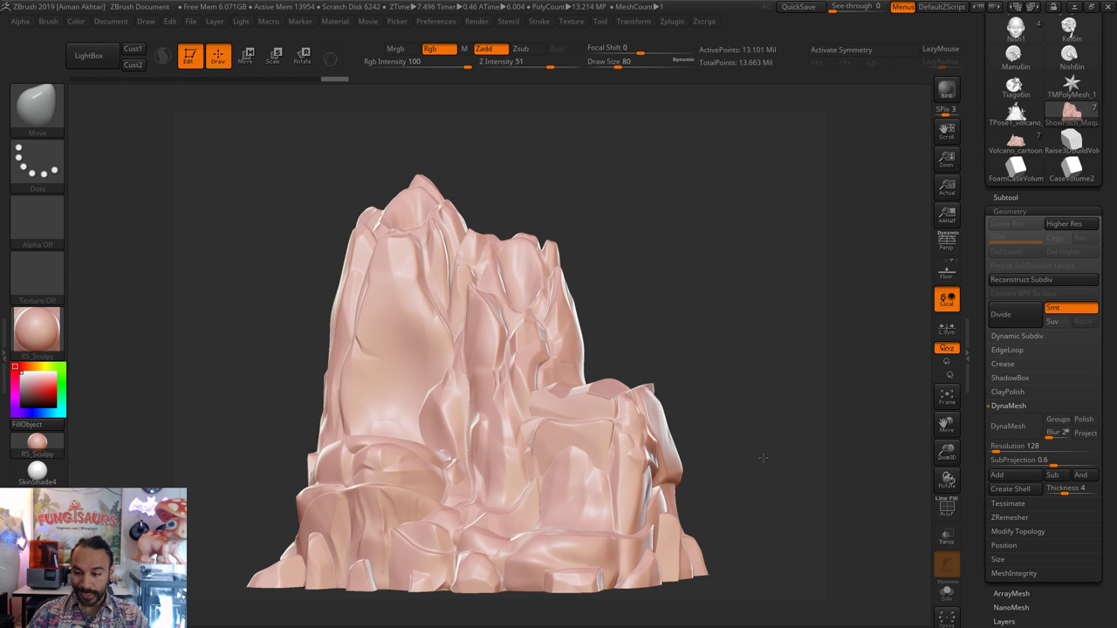
key(f)
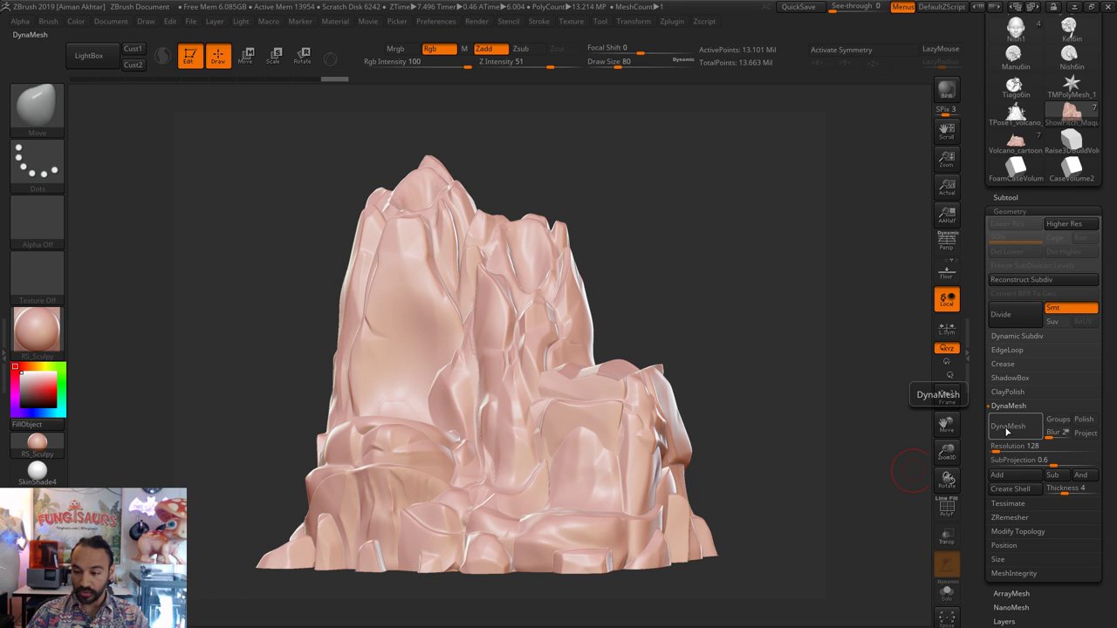
- Try DynaMesh on the mountain at a resolution of 16, inspect the blocky result, and undo it
click(1012, 446)
text(8)
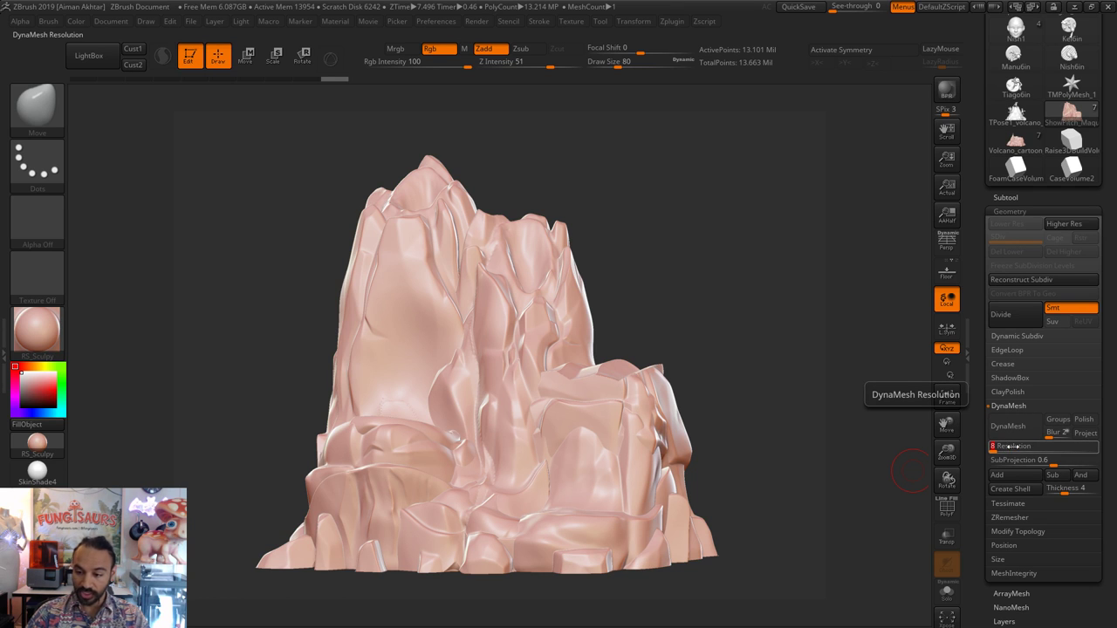
key(Return)
click(1011, 429)
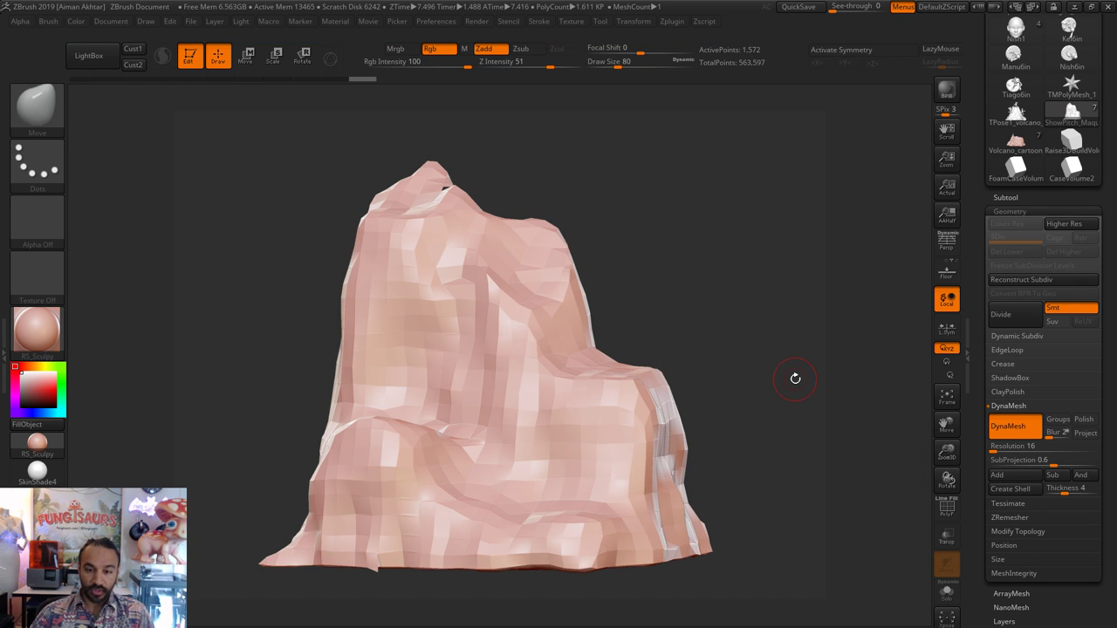
drag(805, 291, 811, 229)
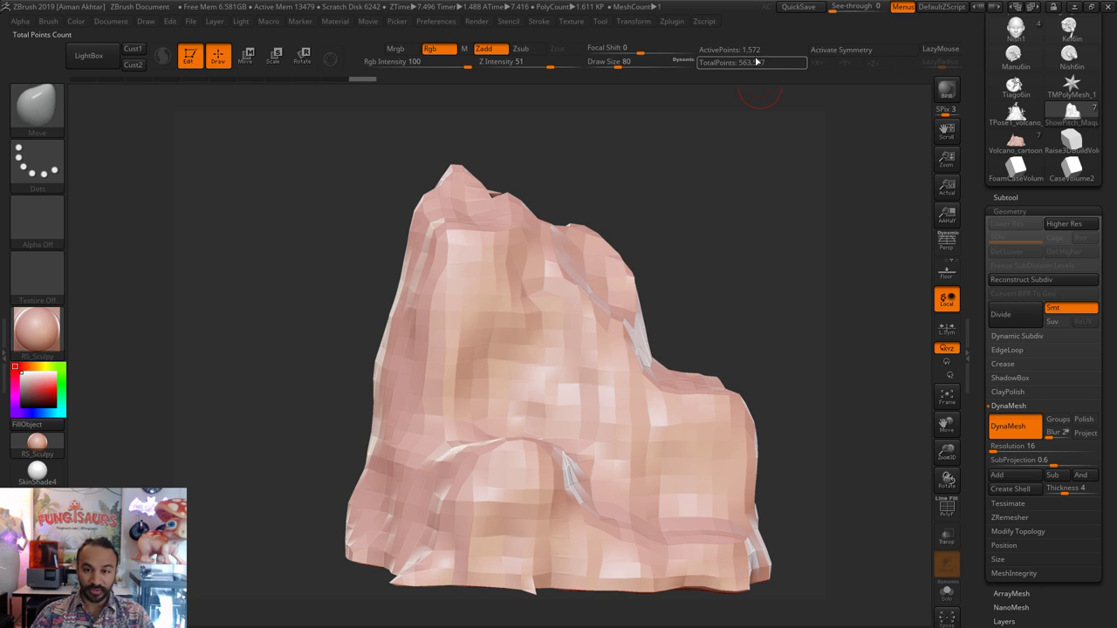
drag(737, 148, 723, 254)
drag(793, 338, 807, 327)
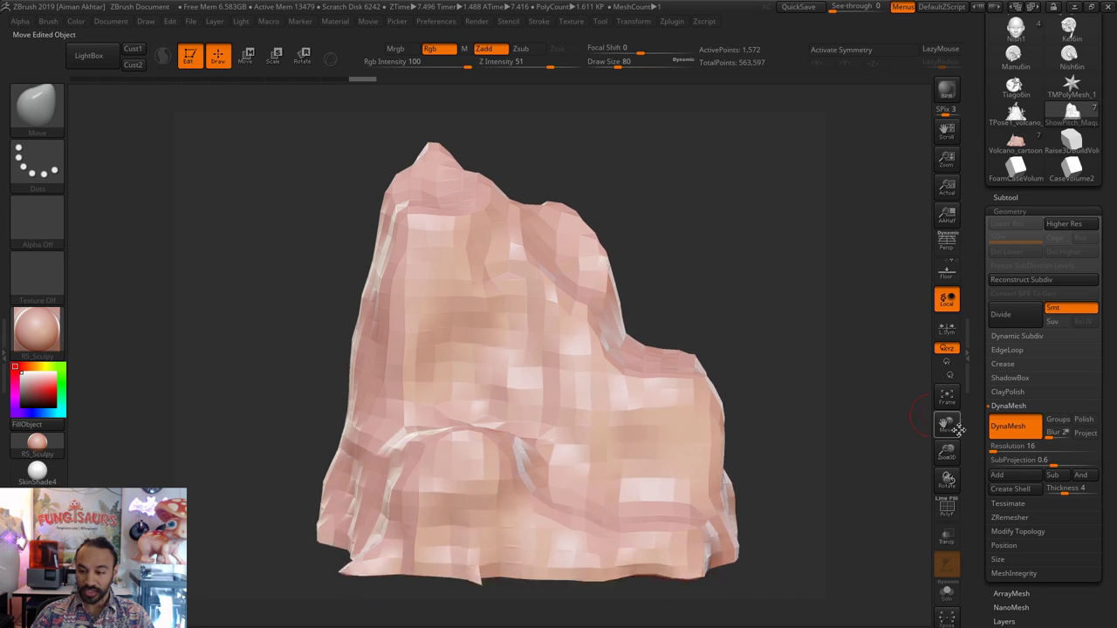
key(ctrl+z)
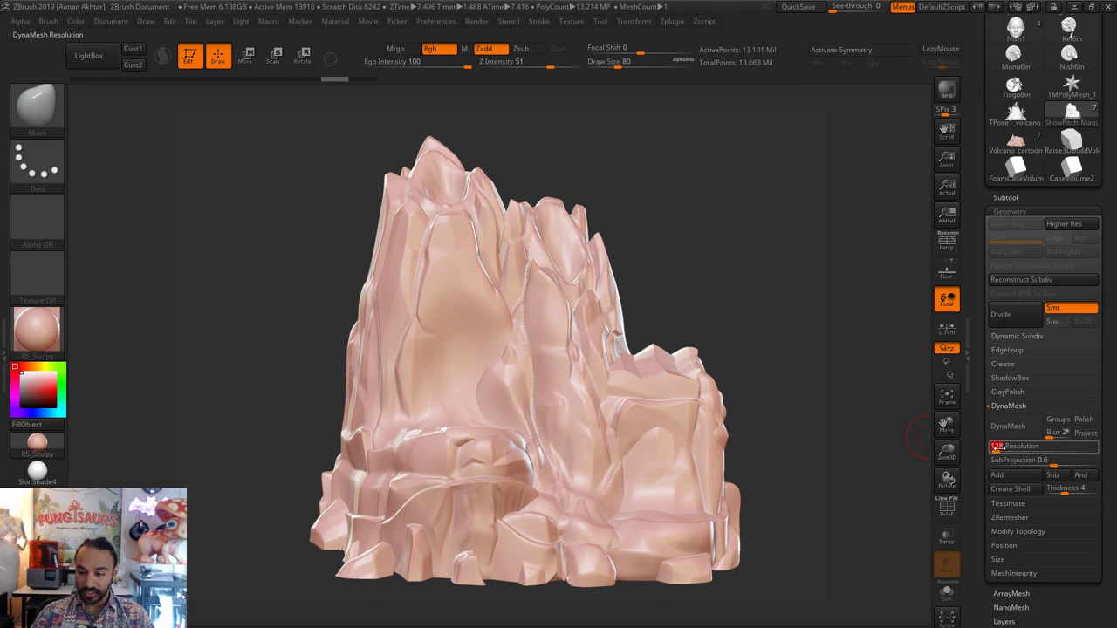
- Try DynaMesh on the mountain at a resolution of 128, inspect the surface detail, and undo it
click(1009, 426)
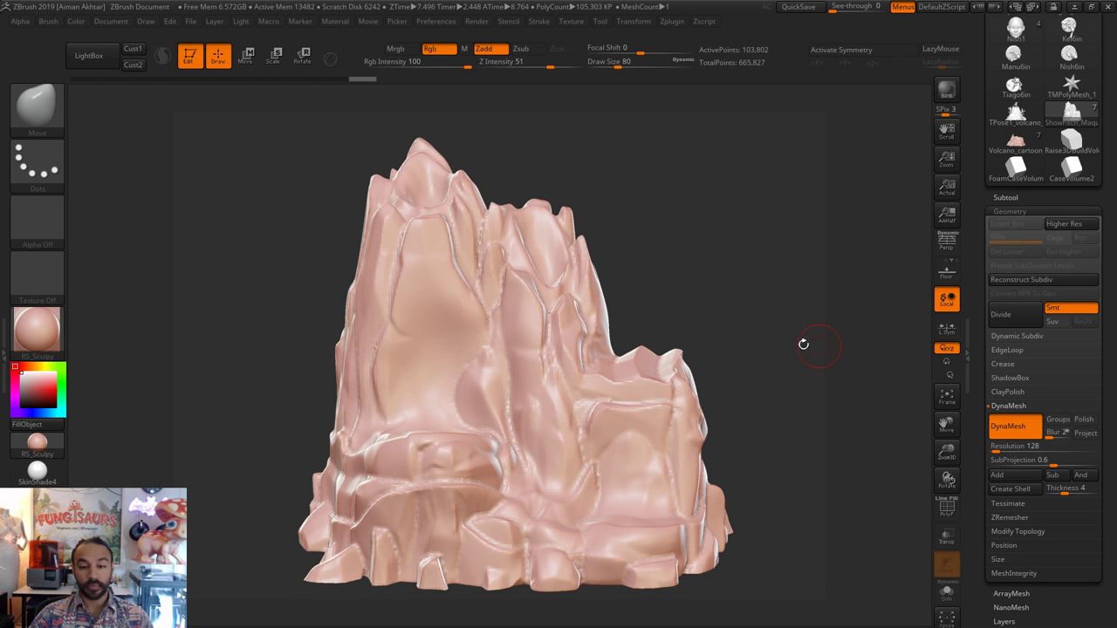
mouse_move(803, 344)
mouse_down()
mouse_move(723, 334)
mouse_move(776, 316)
mouse_move(732, 276)
mouse_move(701, 499)
mouse_up()
key(ctrl)
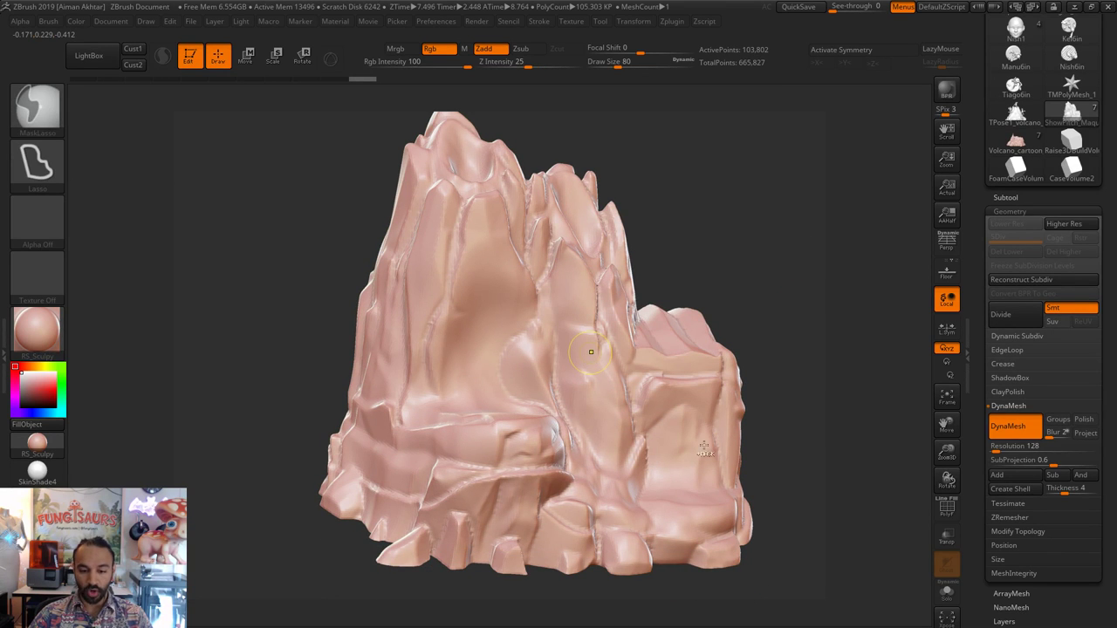
key(ctrl+z)
- DynaMesh the mountain into one mesh at a resolution of 504
click(1019, 445)
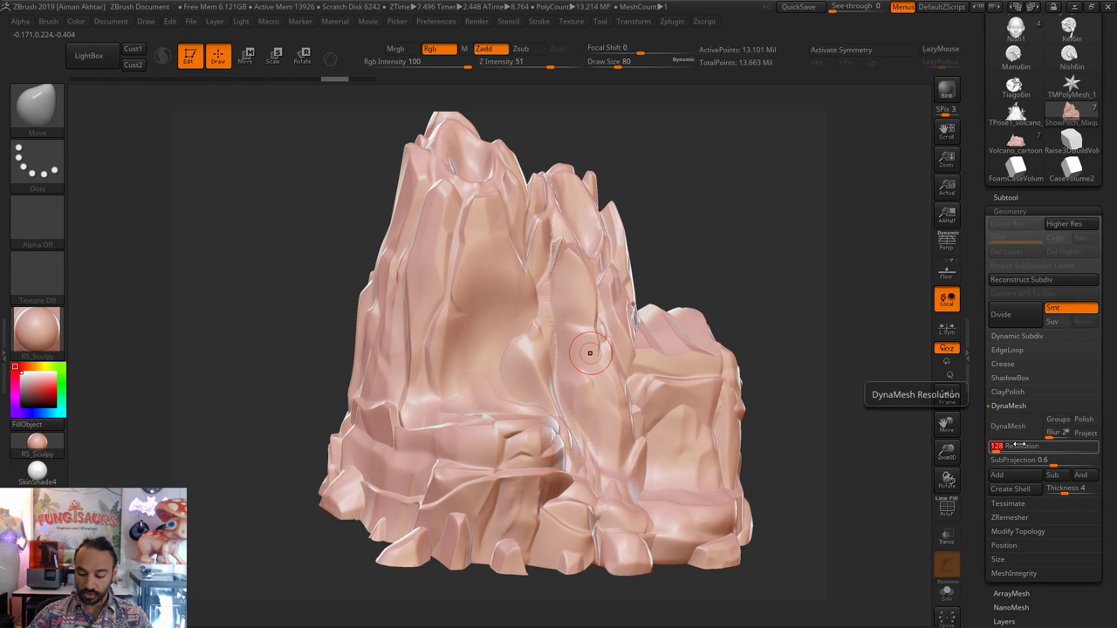
text(504)
key(Return)
drag(810, 419, 786, 425)
click(1025, 431)
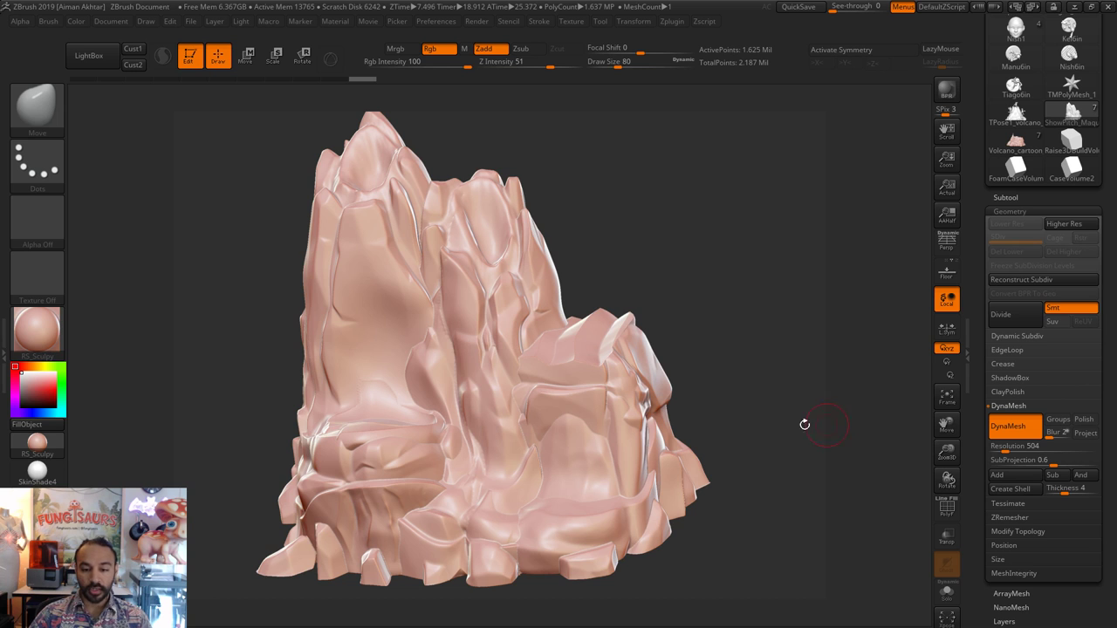
- Enlarge the Move brush to a draw size of 305 and reshape the steep rock wall above the front ledge
mouse_move(804, 424)
mouse_down()
mouse_move(799, 334)
mouse_move(753, 349)
mouse_move(686, 341)
mouse_up()
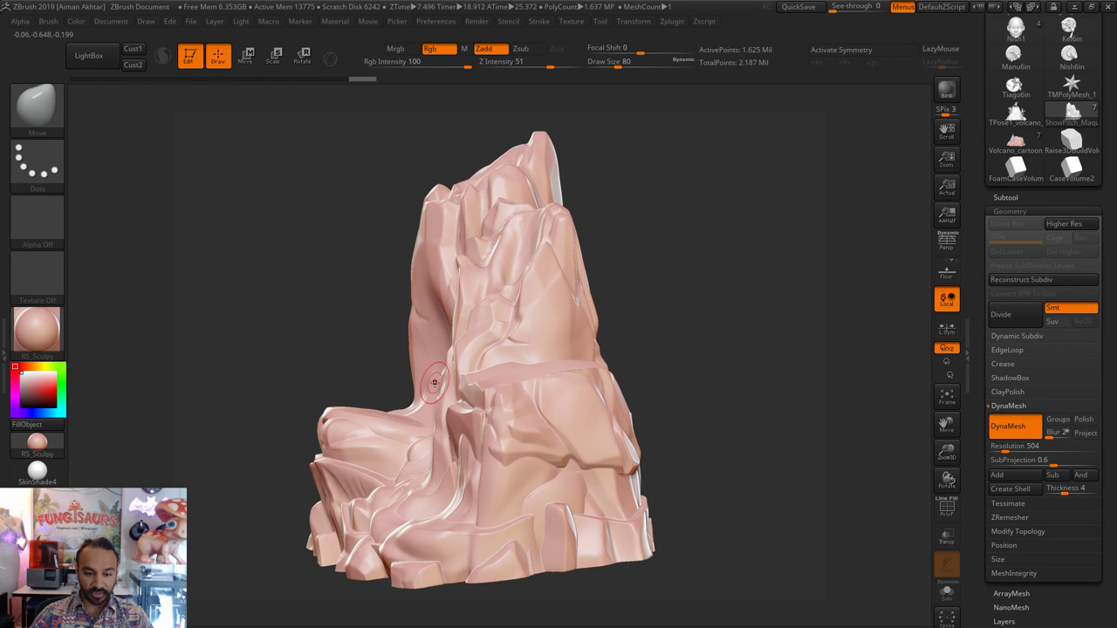
key(s)
drag(427, 393, 447, 399)
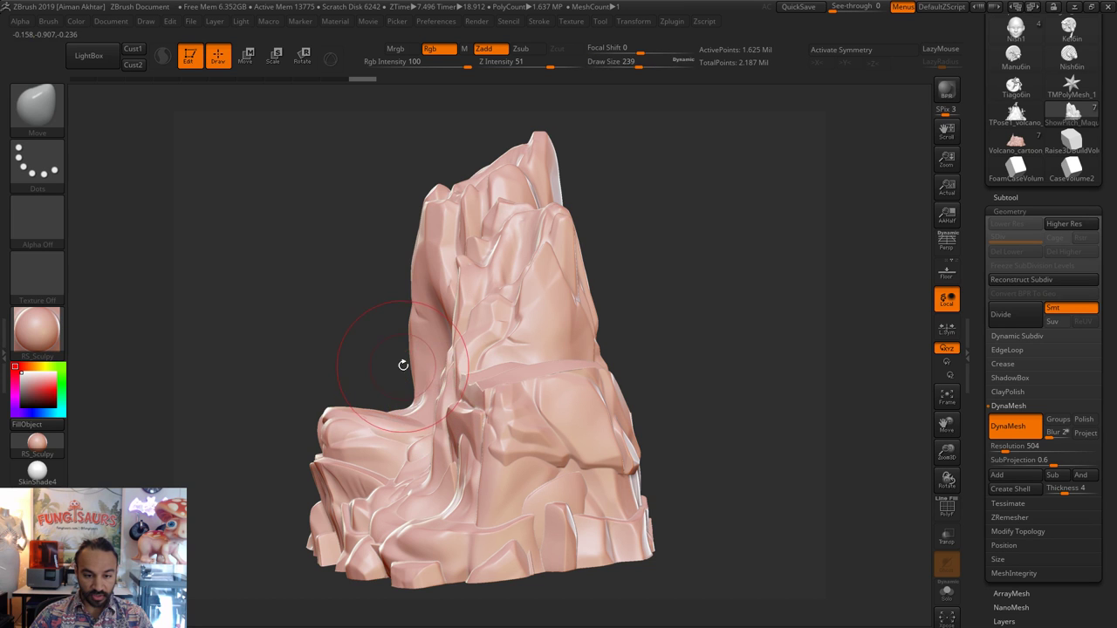
key(s)
drag(403, 364, 419, 352)
mouse_move(413, 306)
mouse_down()
mouse_move(443, 330)
mouse_move(444, 351)
mouse_move(452, 342)
mouse_up()
drag(462, 274, 475, 280)
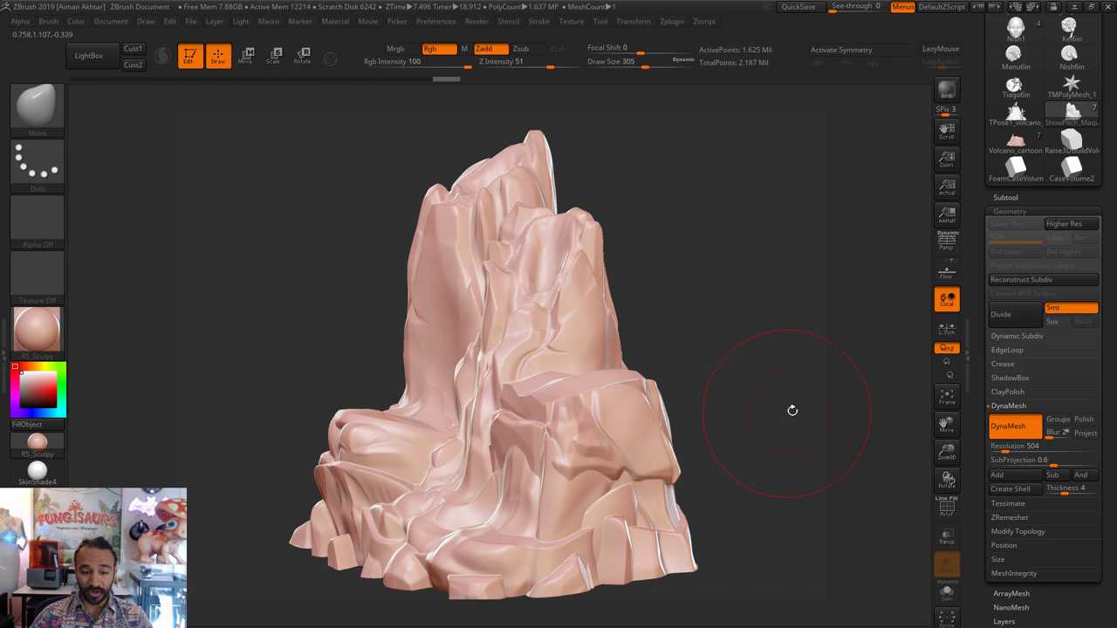
- Adjust the mountain's side profile around the ledges with smaller Move strokes, reducing the draw size to 83
shift+drag(792, 410, 707, 403)
key(s)
mouse_move(405, 471)
mouse_down()
mouse_move(391, 486)
mouse_move(410, 464)
mouse_up()
drag(421, 409, 417, 419)
key(ctrl+z)
key(s)
mouse_move(415, 425)
mouse_down()
mouse_move(424, 392)
mouse_move(416, 411)
mouse_up()
key(s)
key(s)
key(s)
mouse_move(439, 371)
mouse_down()
mouse_move(434, 335)
mouse_move(456, 351)
mouse_up()
key(s)
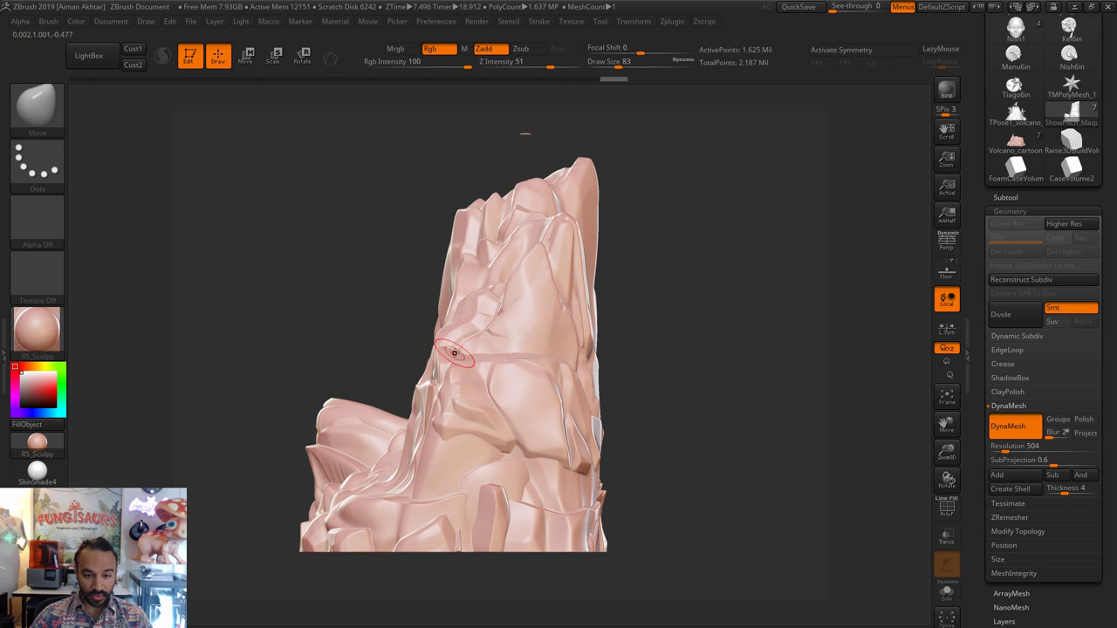
- Shape the jagged top rim of the lower plateau beside the peaks with the Move brush at draw size 68
drag(611, 332, 782, 351)
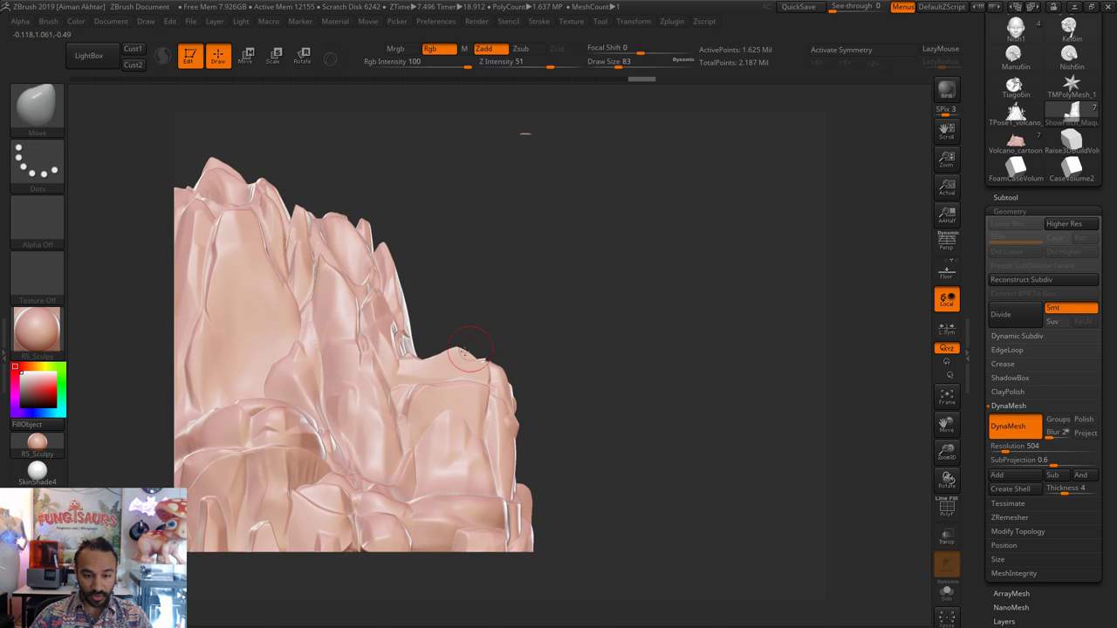
key(s)
mouse_move(458, 351)
mouse_down()
mouse_move(439, 361)
mouse_move(453, 360)
mouse_up()
key(s)
drag(452, 358, 416, 366)
drag(409, 361, 407, 361)
drag(413, 361, 409, 371)
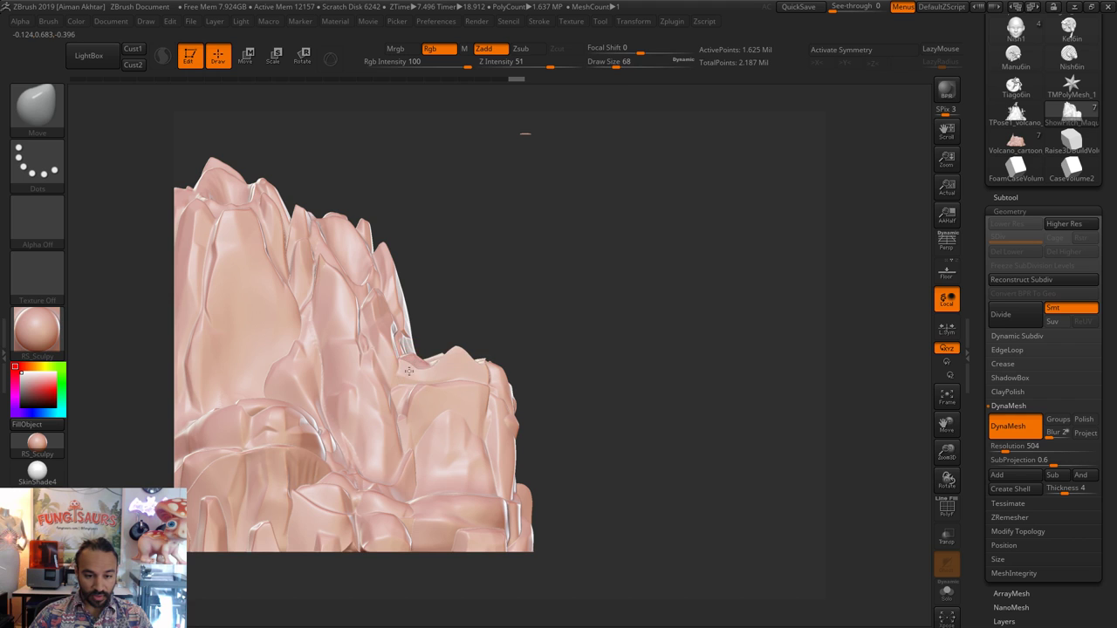
- Pull the upper edge of the lower plateau's front face into an uneven line with the Move brush at draw size 83
drag(475, 313, 494, 351)
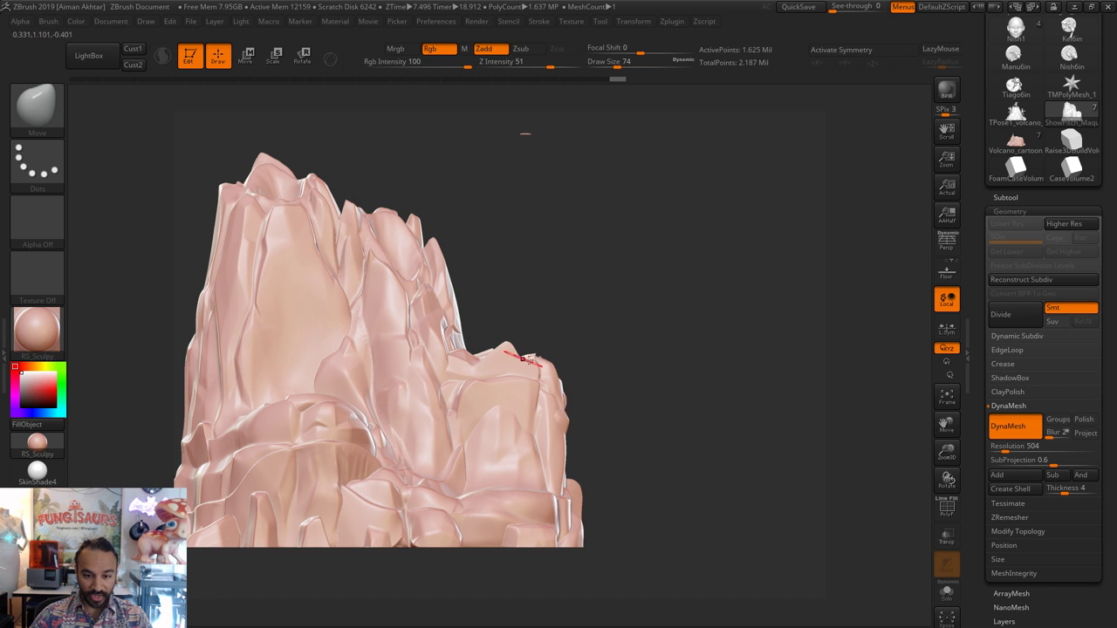
key(s)
drag(517, 371, 523, 373)
drag(522, 382, 479, 384)
key(s)
mouse_move(479, 384)
mouse_down()
mouse_move(461, 383)
mouse_move(465, 392)
mouse_up()
key(s)
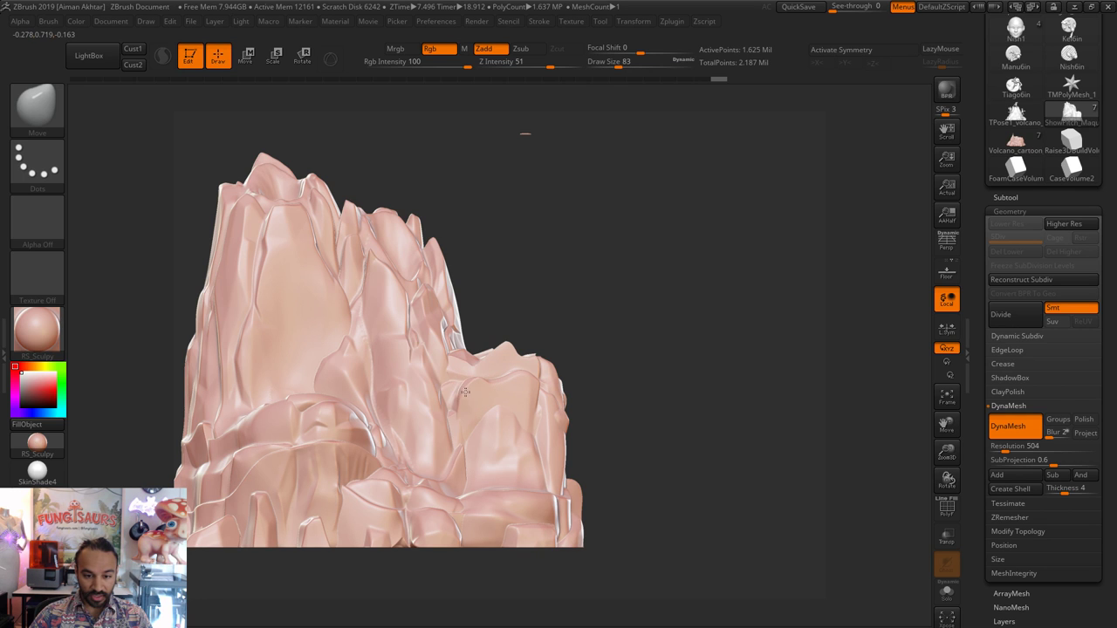
key(s)
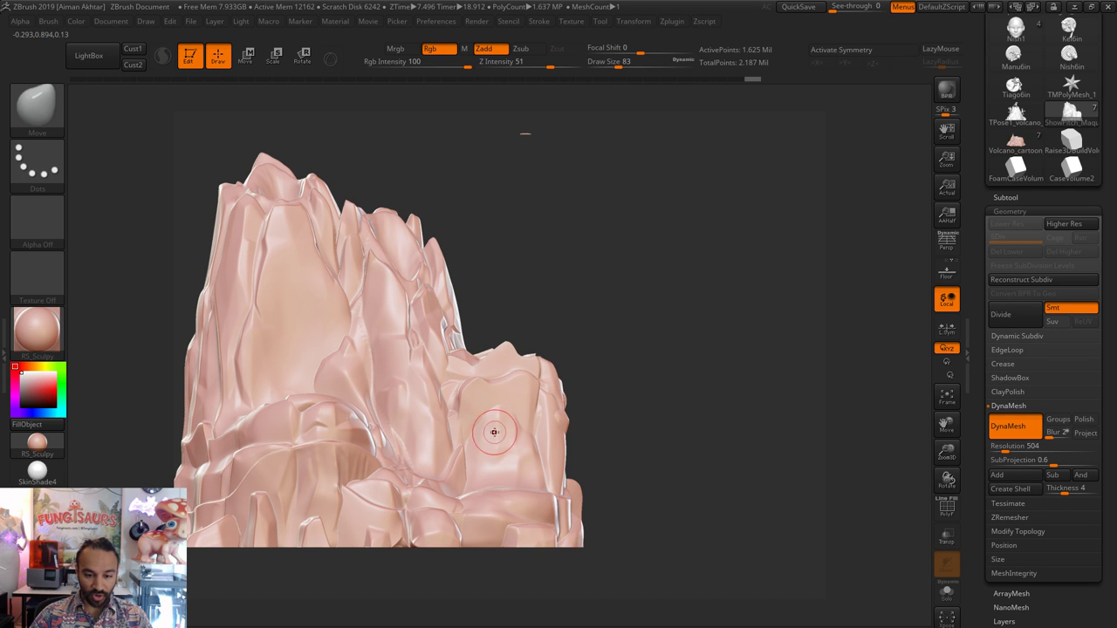
- Reshape the lower front rocks and ledges with broader Move strokes, using draw sizes of 228 and 154
drag(491, 427, 656, 413)
key(s)
drag(380, 429, 375, 429)
mouse_move(275, 426)
mouse_down()
mouse_move(266, 438)
mouse_move(265, 425)
mouse_move(241, 428)
mouse_up()
key(s)
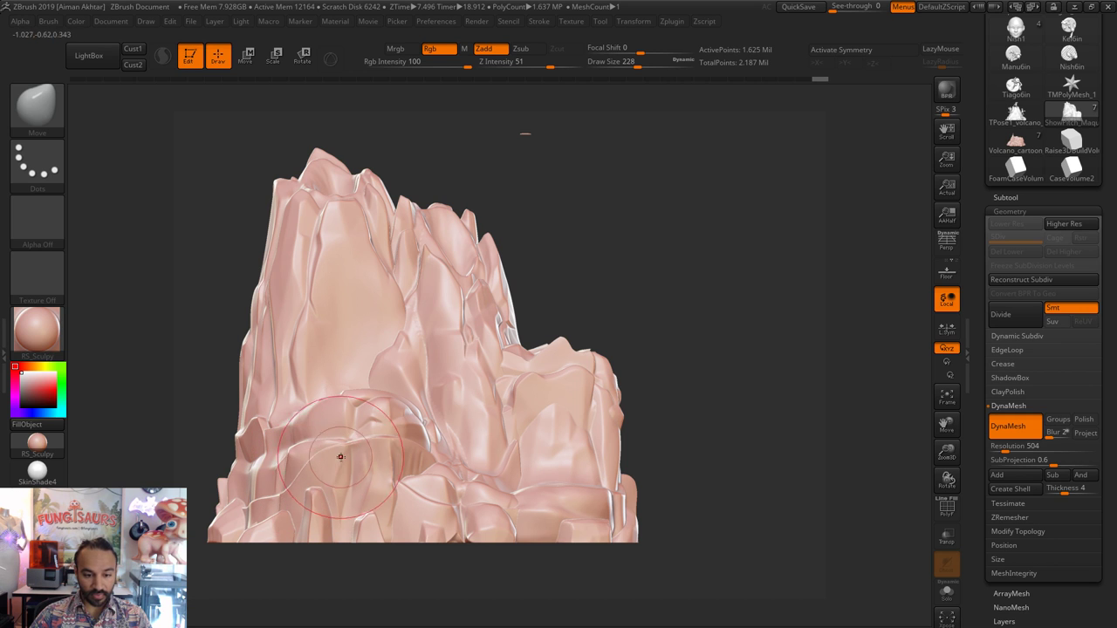
key(s)
drag(561, 493, 556, 469)
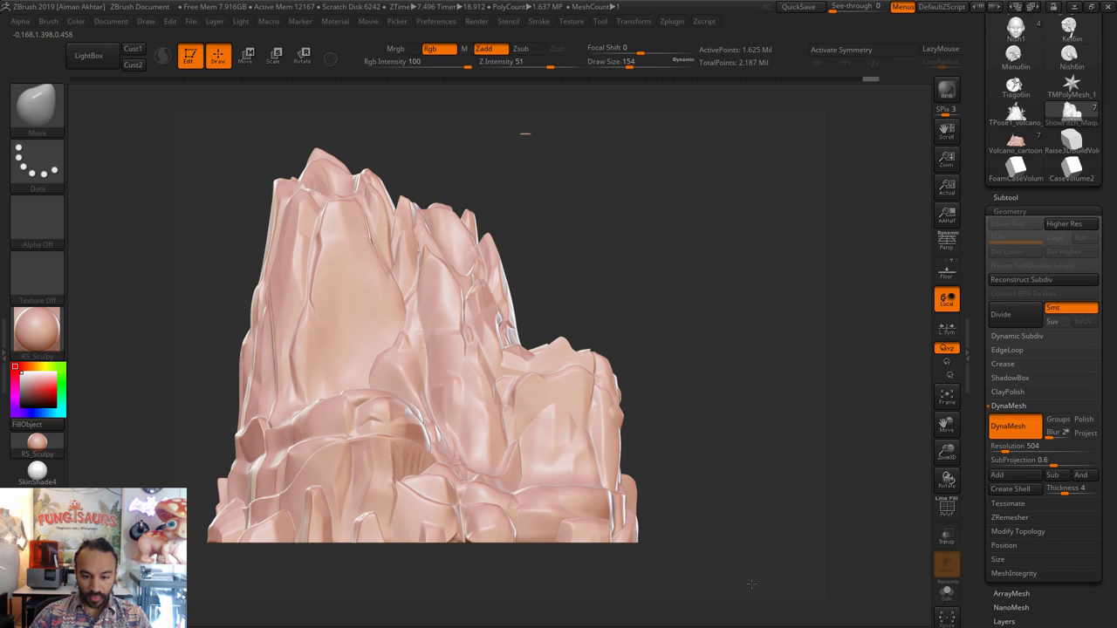
- Refine the outlines of the front standing ledges from above with the Move brush, ending at draw size 167
drag(750, 592, 747, 624)
mouse_move(560, 510)
mouse_down()
mouse_move(551, 501)
mouse_move(538, 511)
mouse_up()
key(s)
drag(536, 514, 541, 522)
mouse_move(547, 516)
mouse_down()
mouse_move(588, 515)
mouse_move(580, 482)
mouse_move(567, 479)
mouse_up()
key(bracketleft)
key(bracketleft)
key(bracketleft)
key(bracketleft)
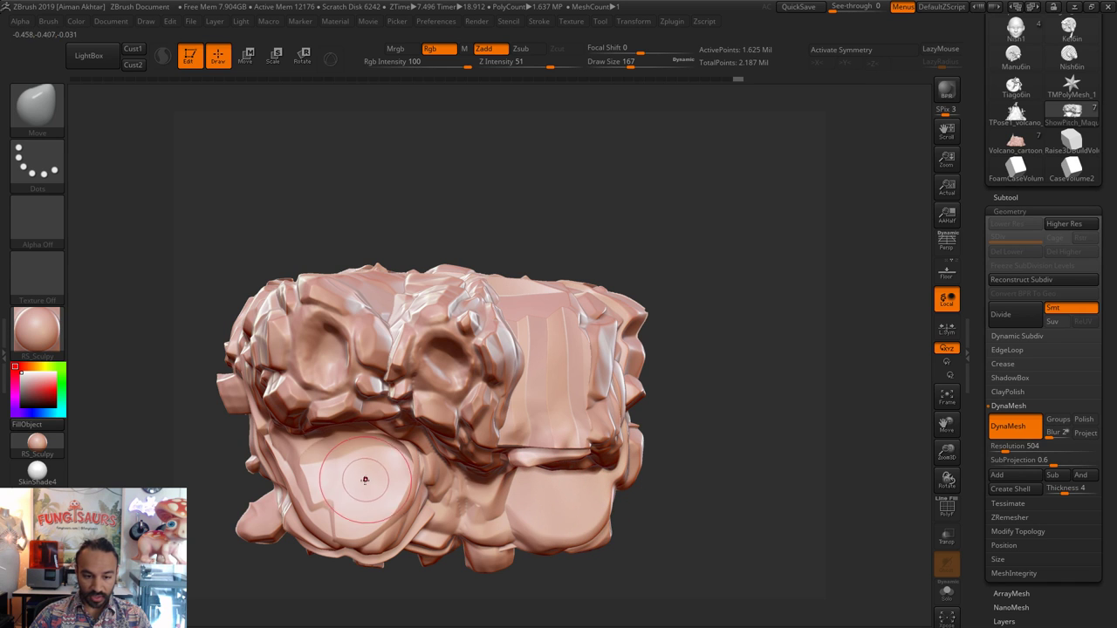
- Switch to the Clay brush at draw size 108 and fill the hollow in the tallest peak's top
key(s)
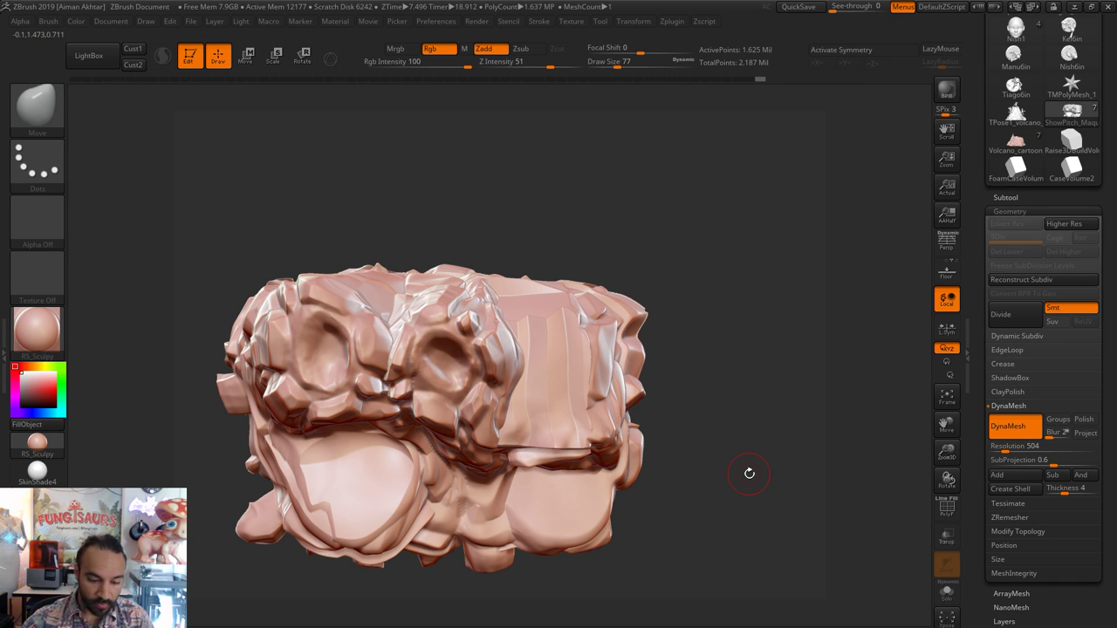
key(b)
key(c)
key(l)
mouse_move(331, 346)
mouse_down()
mouse_move(324, 359)
mouse_move(333, 359)
mouse_move(320, 335)
mouse_up()
key(bracketright)
key(bracketright)
key(bracketright)
drag(325, 333, 323, 360)
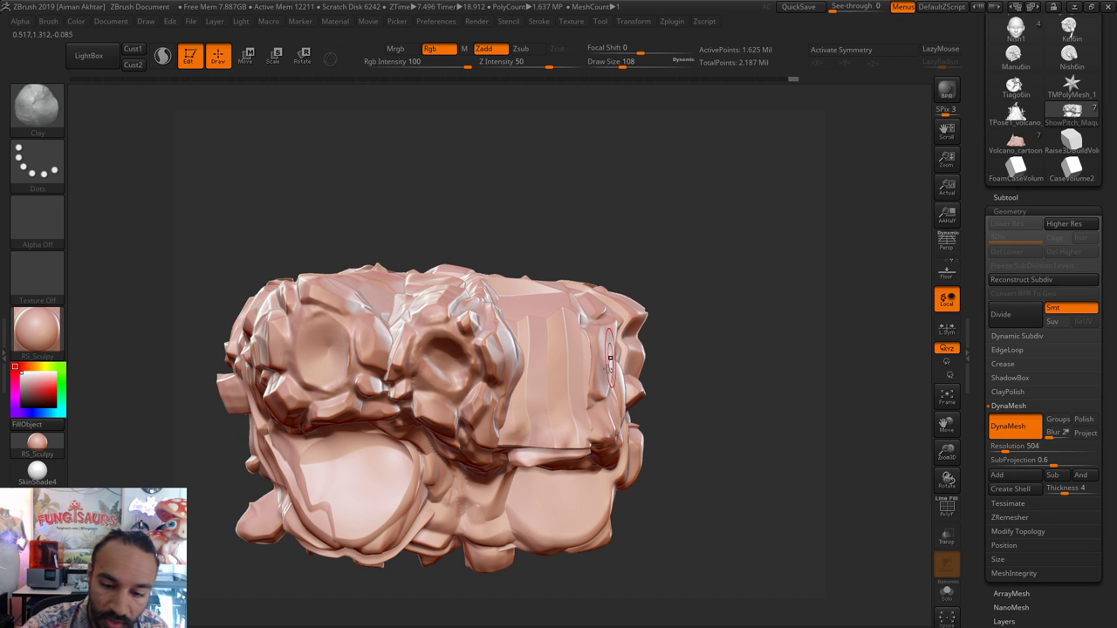
- Fill the grooves on the ridged lower plateau with Clay, undo the last carving stroke, and turn off Rgb
mouse_move(527, 342)
mouse_down()
mouse_move(535, 414)
mouse_move(552, 421)
mouse_up()
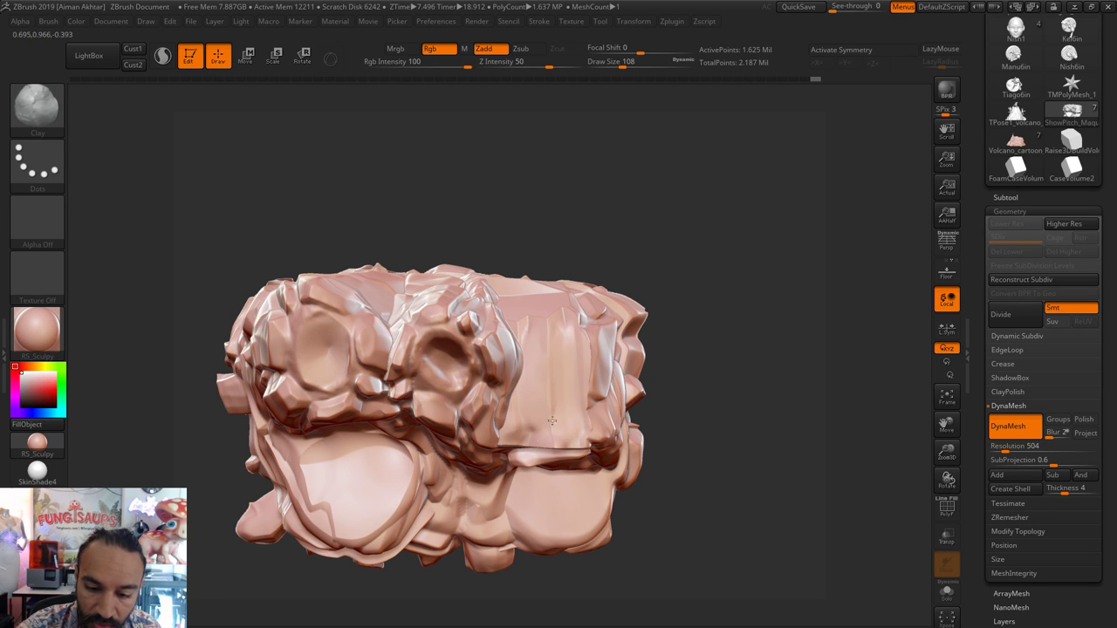
mouse_move(562, 351)
alt+mouse_down()
mouse_move(569, 393)
mouse_move(570, 376)
alt+mouse_up()
key(ctrl+z)
click(433, 50)
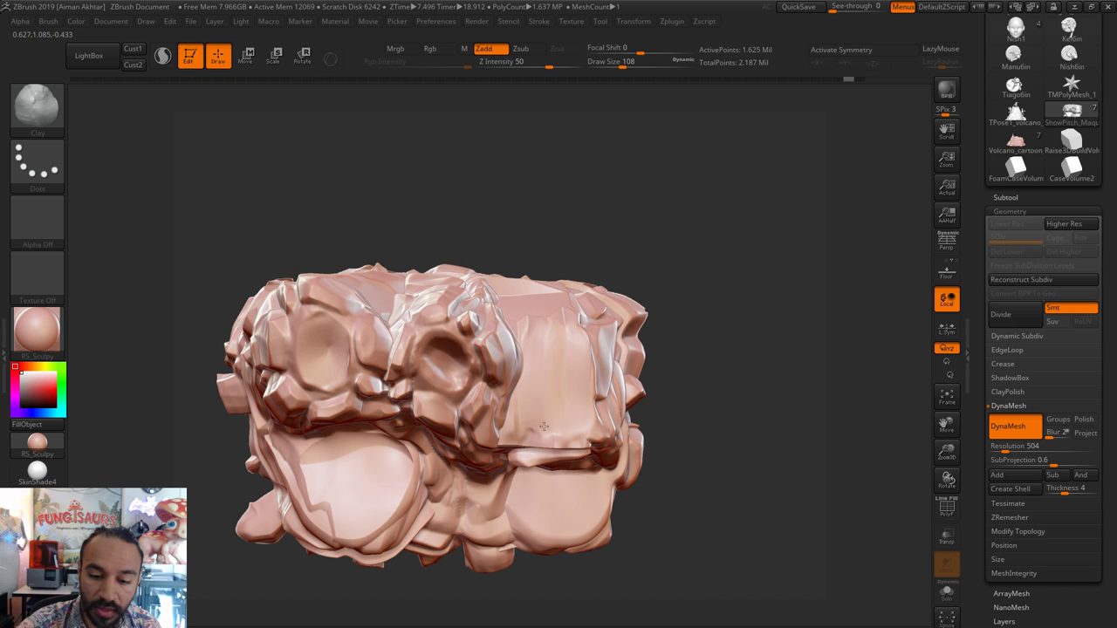
- Carve down the surface of the tallest peak's top with subtractive Clay strokes
alt+drag(312, 325, 304, 338)
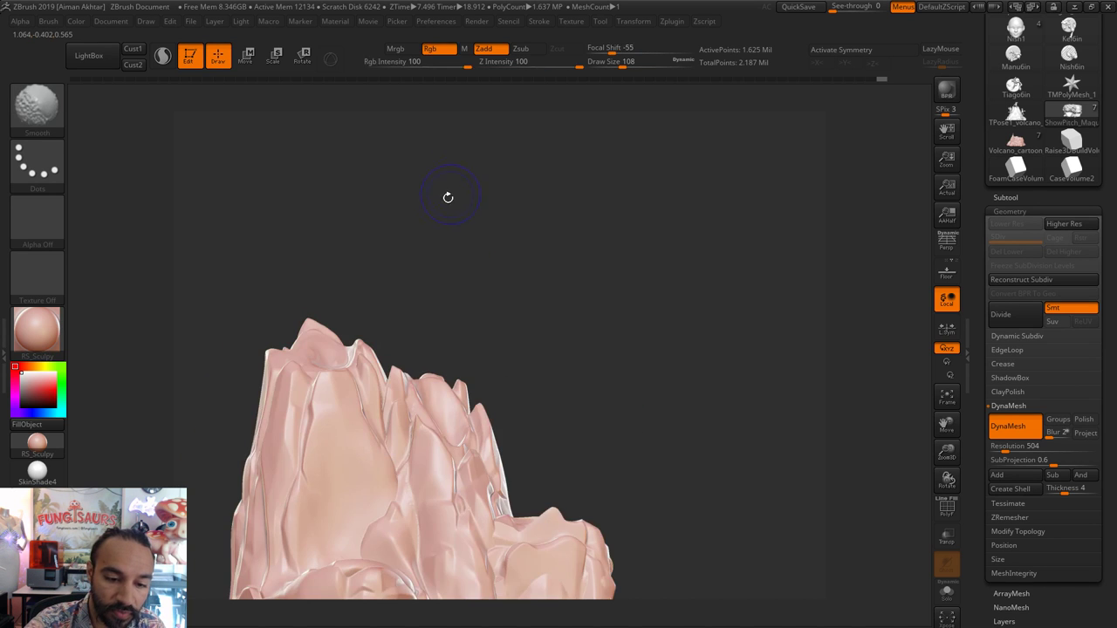
mouse_move(329, 376)
alt+mouse_down()
mouse_move(336, 359)
mouse_move(321, 361)
alt+mouse_up()
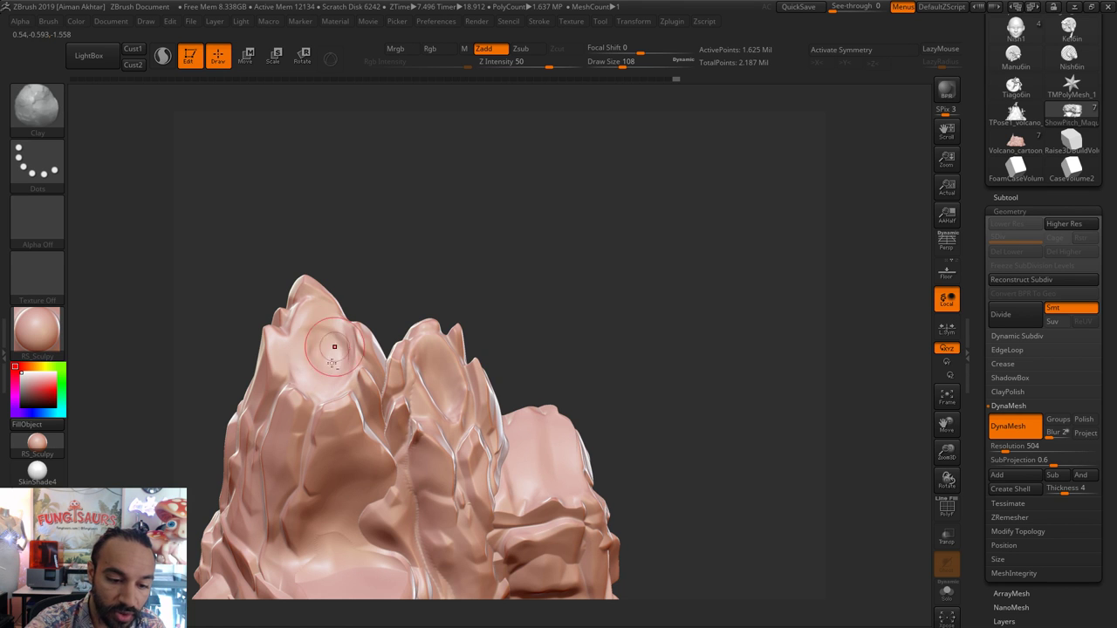
mouse_move(391, 254)
mouse_down()
mouse_move(377, 345)
mouse_move(330, 350)
mouse_move(324, 369)
mouse_up()
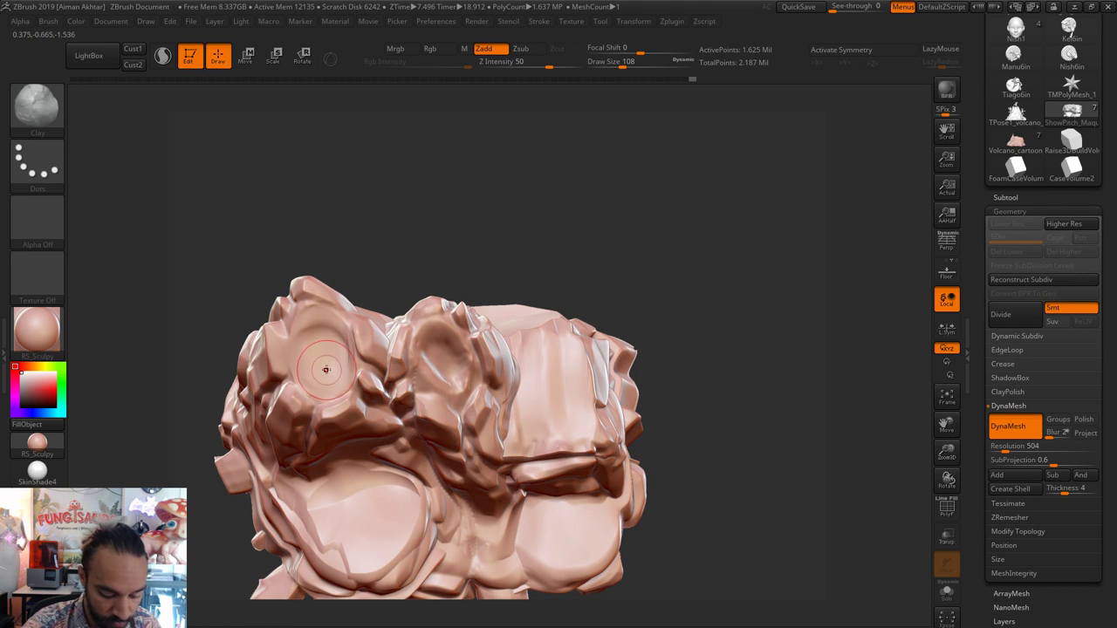
- Build up the surfaces of the two front standing ledges and the lower plateau with Clay strokes
mouse_move(315, 505)
mouse_down()
mouse_move(366, 476)
mouse_move(417, 500)
mouse_move(323, 502)
mouse_up()
drag(546, 501, 586, 499)
mouse_move(555, 533)
mouse_down()
mouse_move(545, 525)
mouse_move(539, 550)
mouse_move(601, 541)
mouse_move(532, 548)
mouse_up()
mouse_move(602, 423)
mouse_down()
mouse_move(542, 424)
mouse_move(559, 392)
mouse_move(572, 426)
mouse_move(568, 369)
mouse_move(562, 381)
mouse_up()
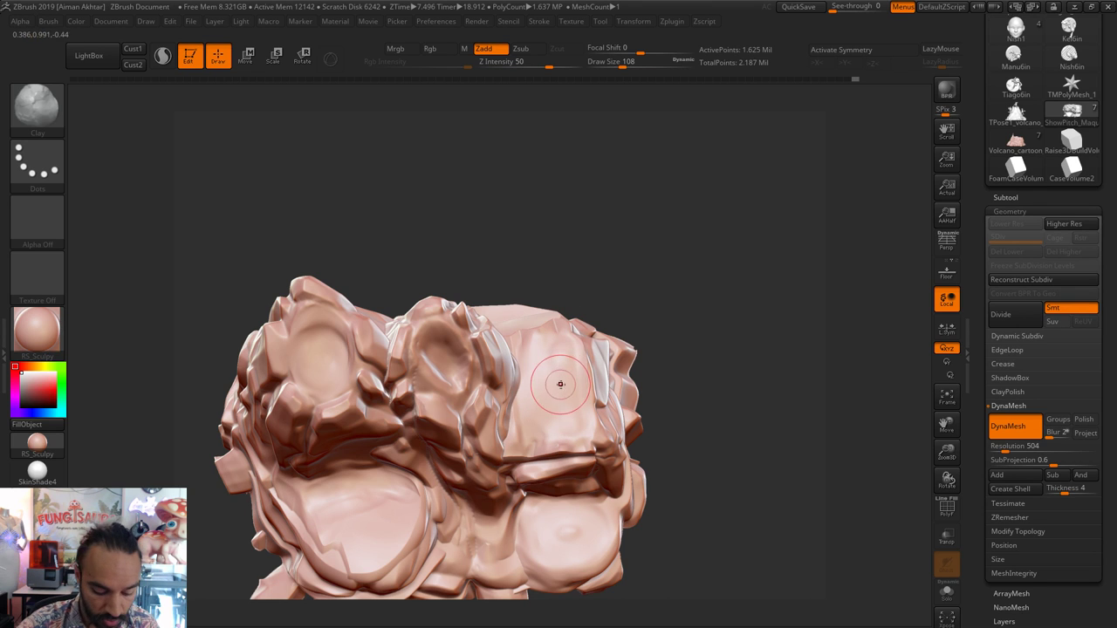
- Switch to the hPolish brush at draw size 132 and flatten the top of the lower plateau
key(b)
key(h)
key(p)
key(s)
drag(561, 361, 541, 361)
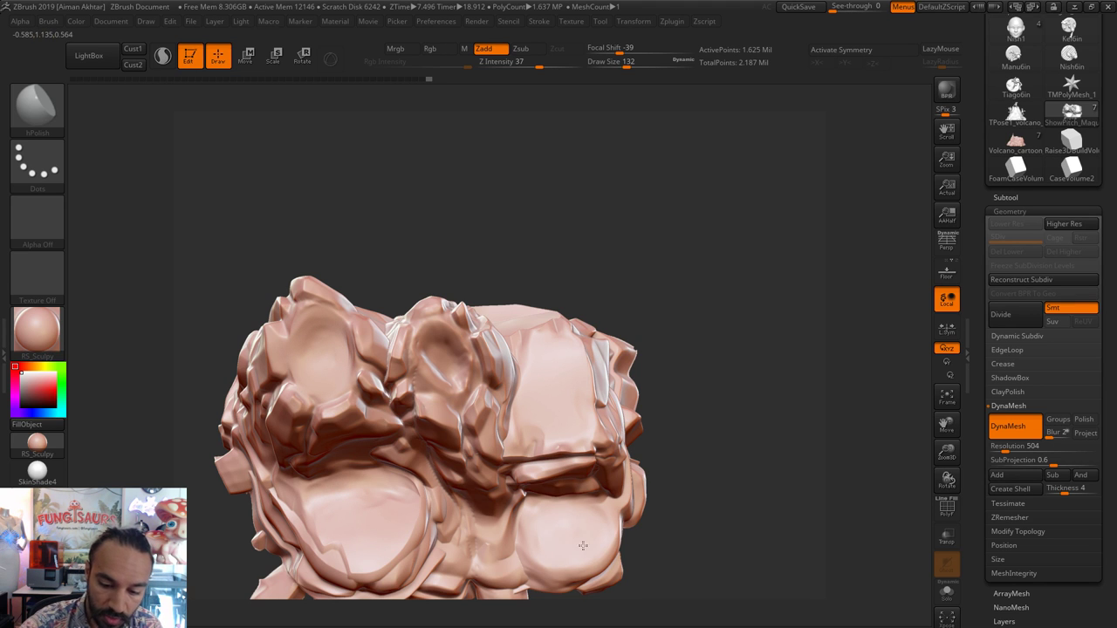
- Show the ShowPitch_Maquette2 figures together with the mountain and frame the whole maquette
mouse_move(673, 452)
mouse_down()
mouse_move(703, 341)
mouse_move(756, 288)
mouse_up()
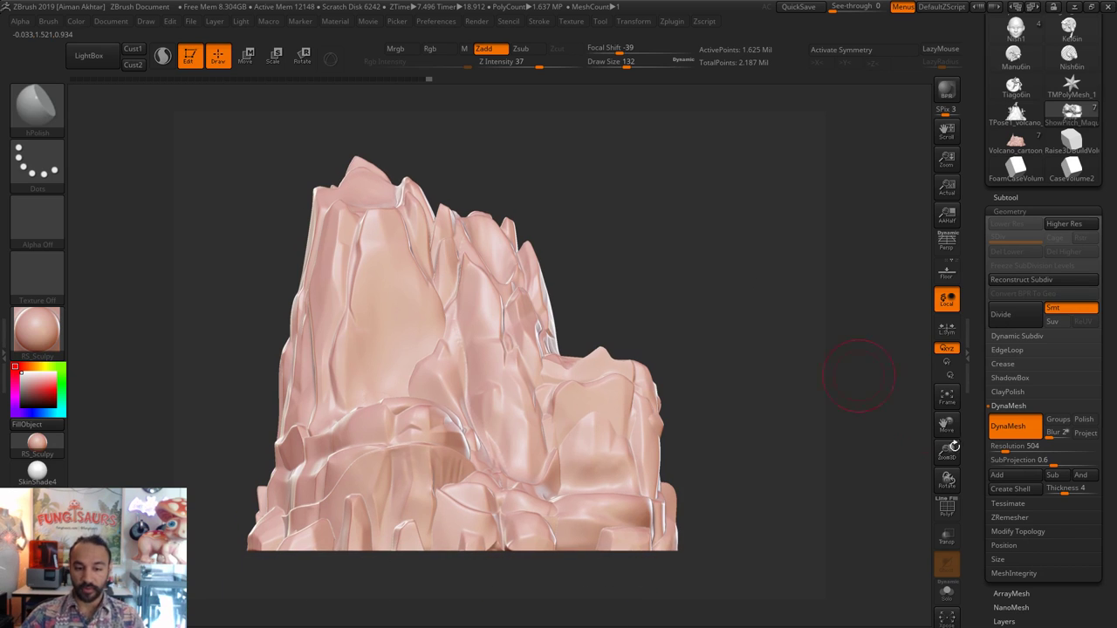
click(1011, 199)
click(1094, 279)
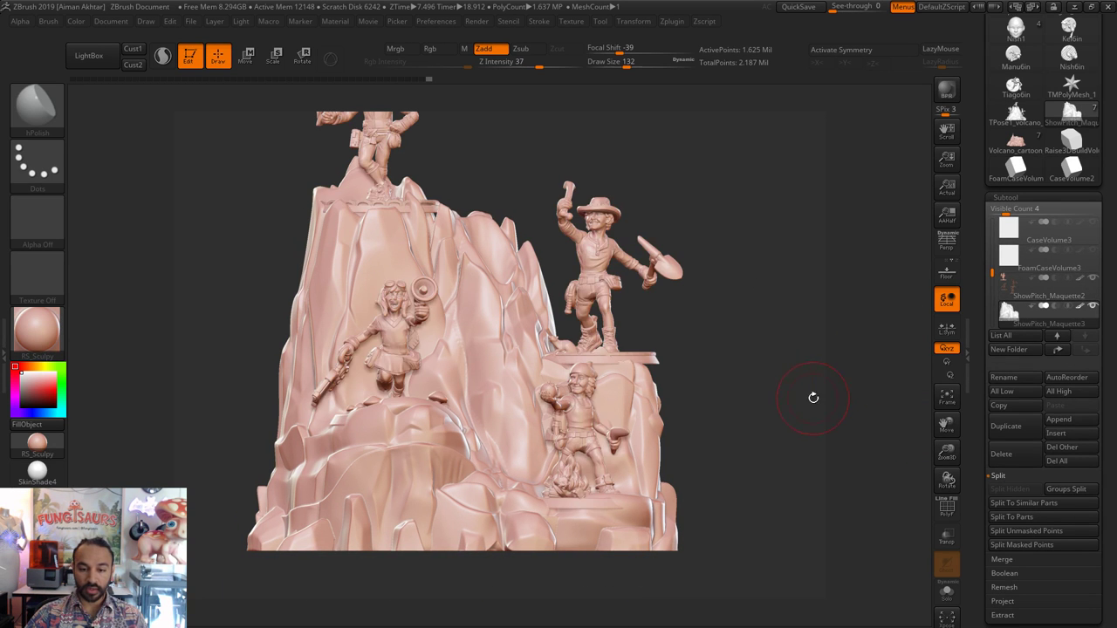
drag(812, 397, 768, 447)
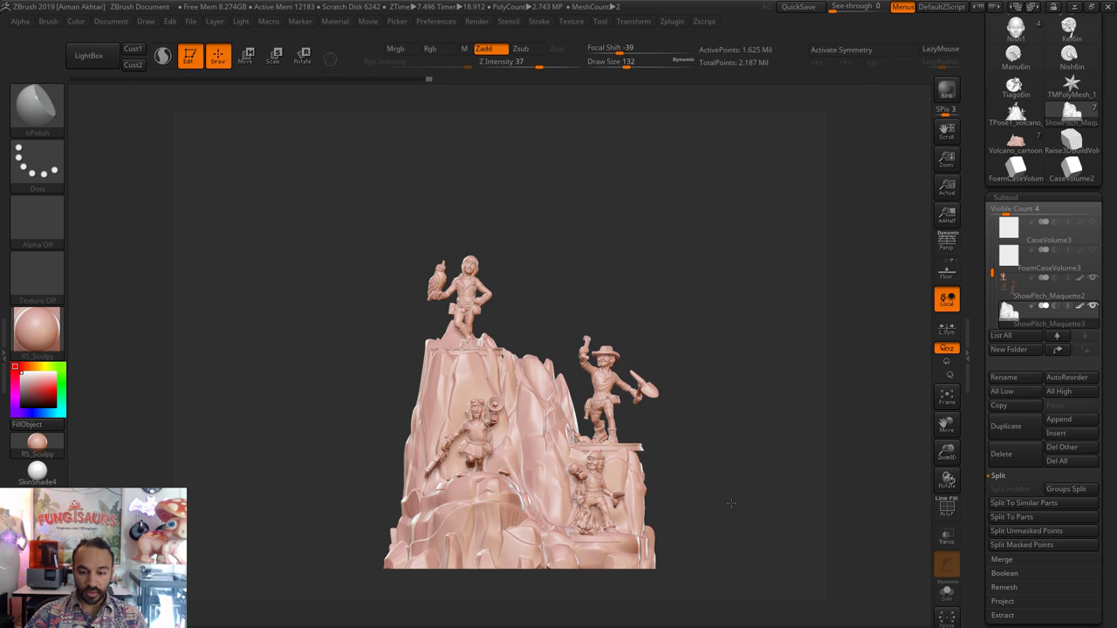
key(f)
- Make the ShowPitch_Maquette2 figures the active subtool and clear their mask
alt+click(581, 486)
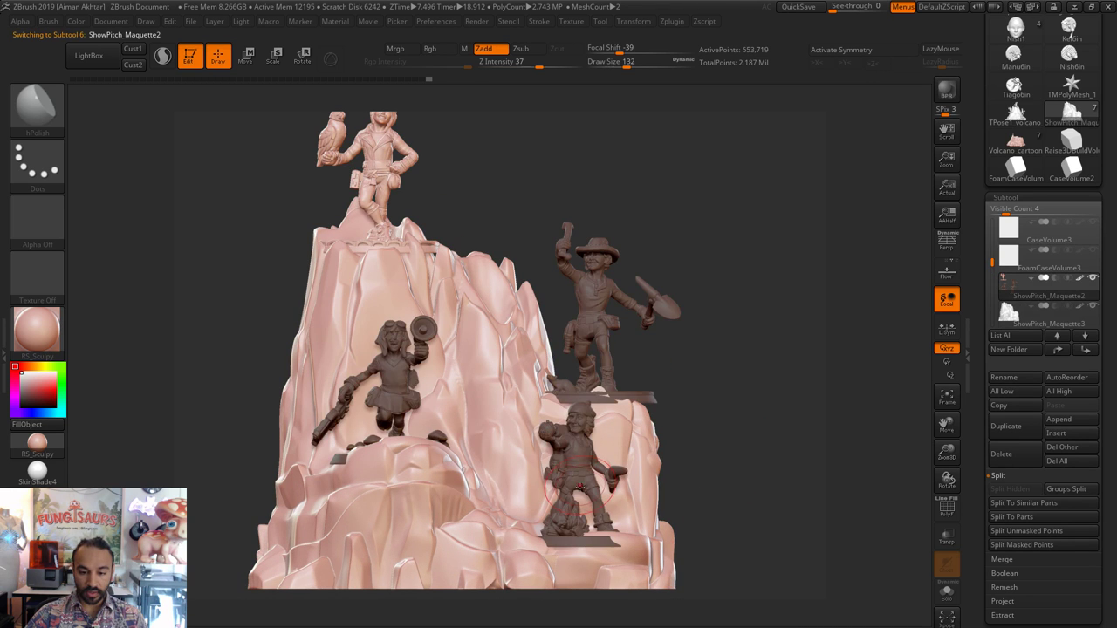
alt+drag(705, 500, 735, 472)
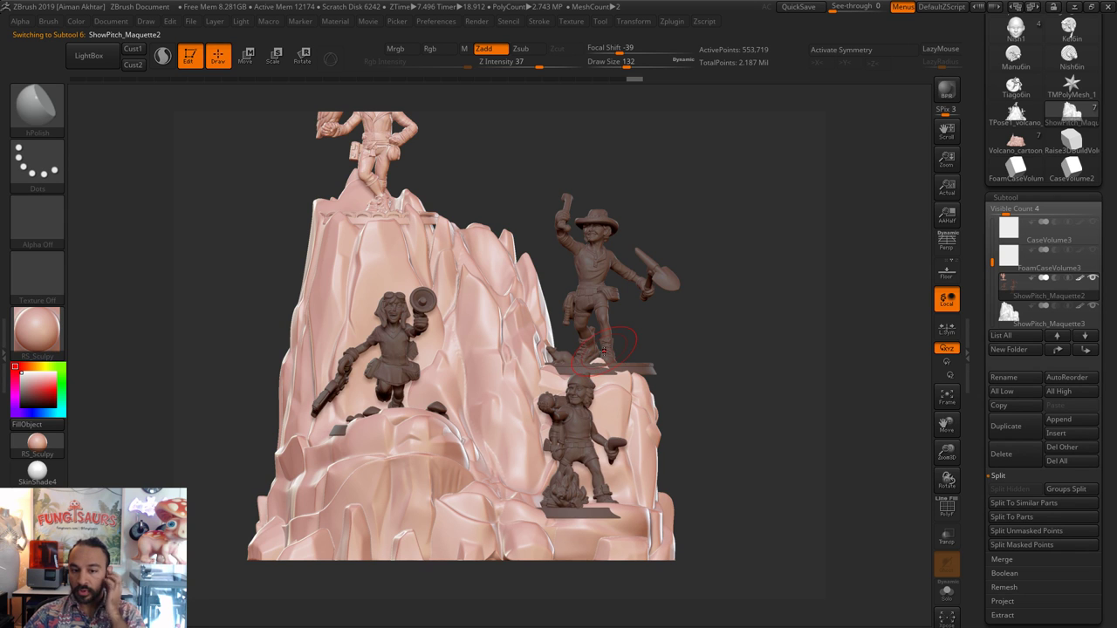
alt+drag(690, 389, 701, 466)
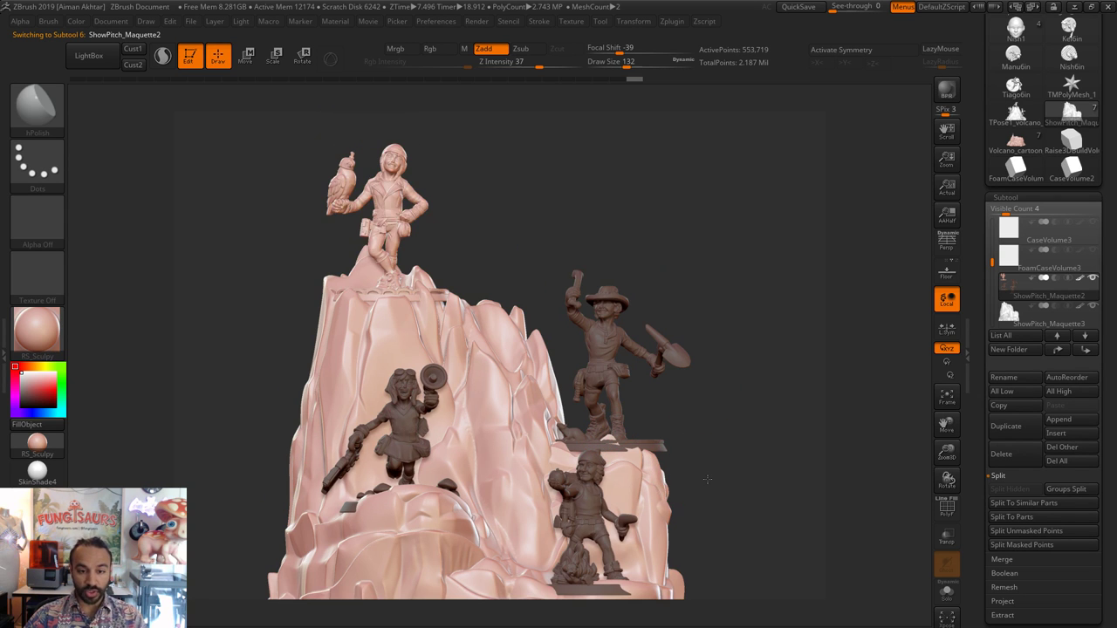
ctrl+drag(731, 416, 742, 438)
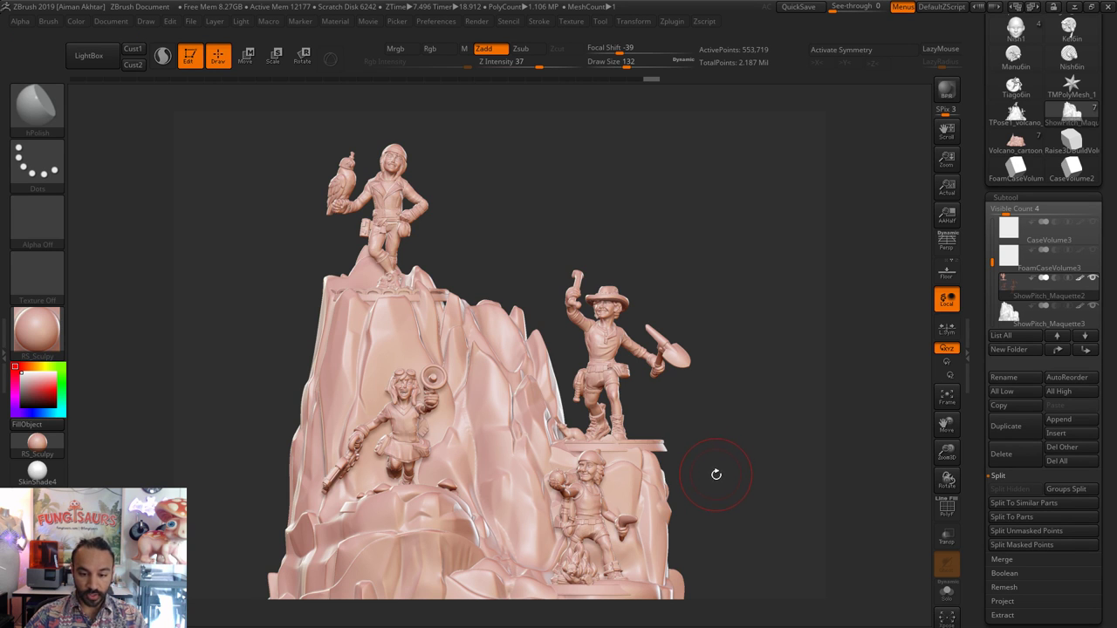
- Examine how the four figures sit on the mountain's peaks and ledges from the front and slightly above
drag(715, 474, 686, 451)
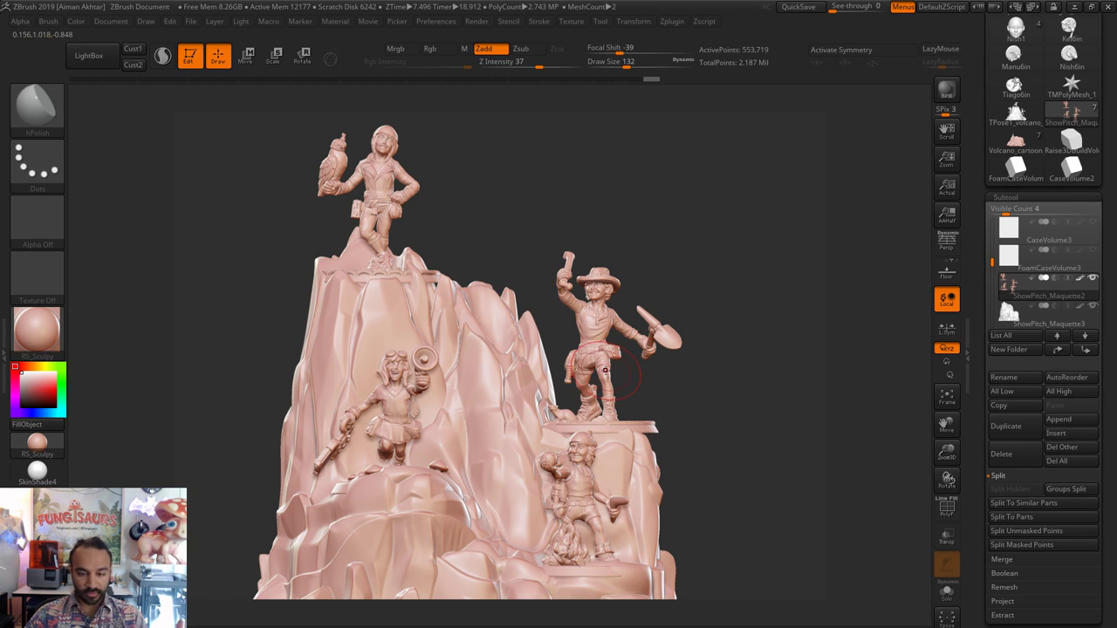
drag(706, 359, 692, 364)
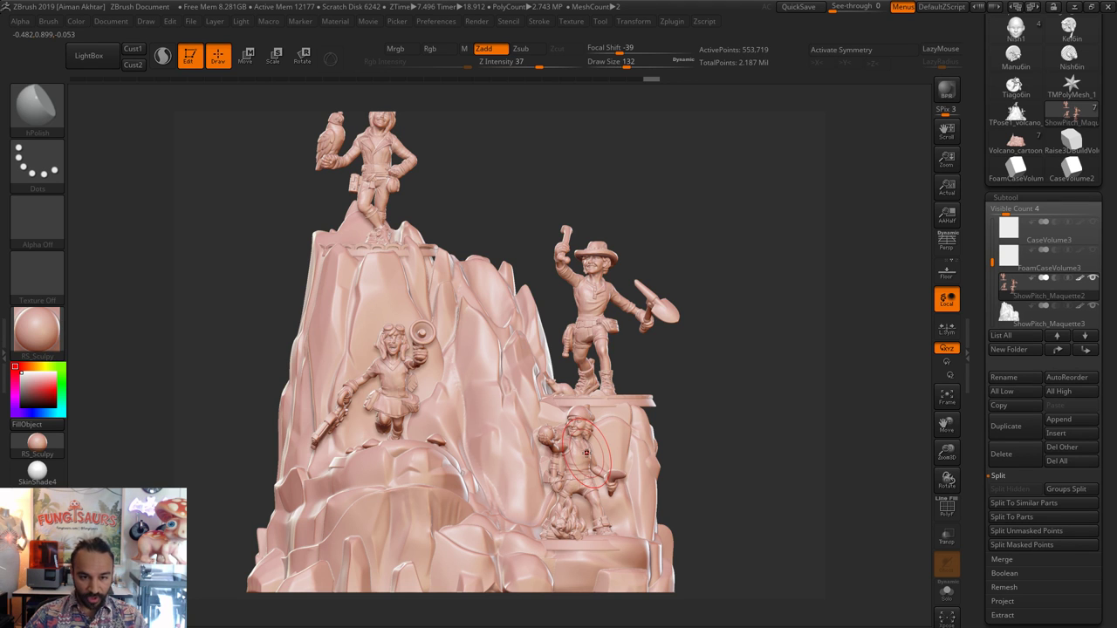
alt+drag(728, 474, 698, 476)
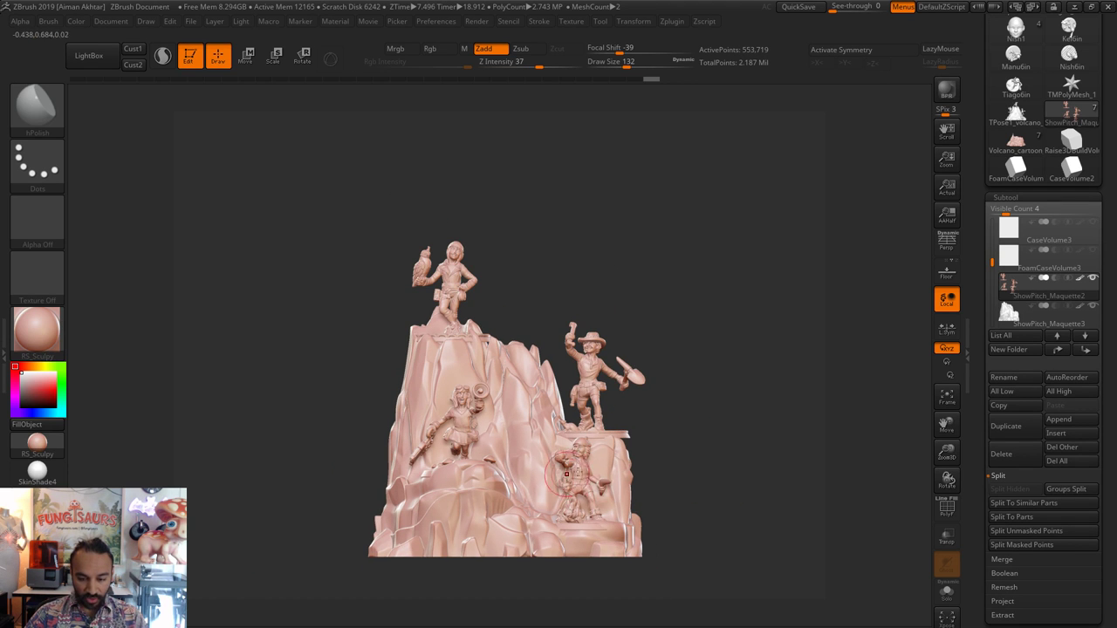
alt+drag(734, 487, 735, 500)
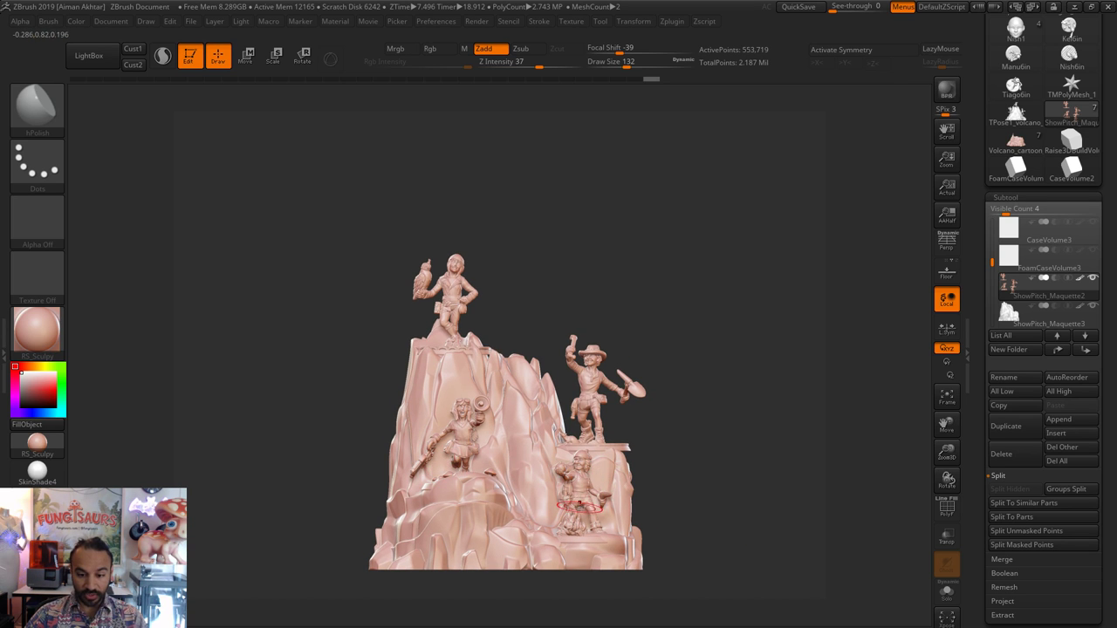
ctrl+right_drag(701, 498, 686, 538)
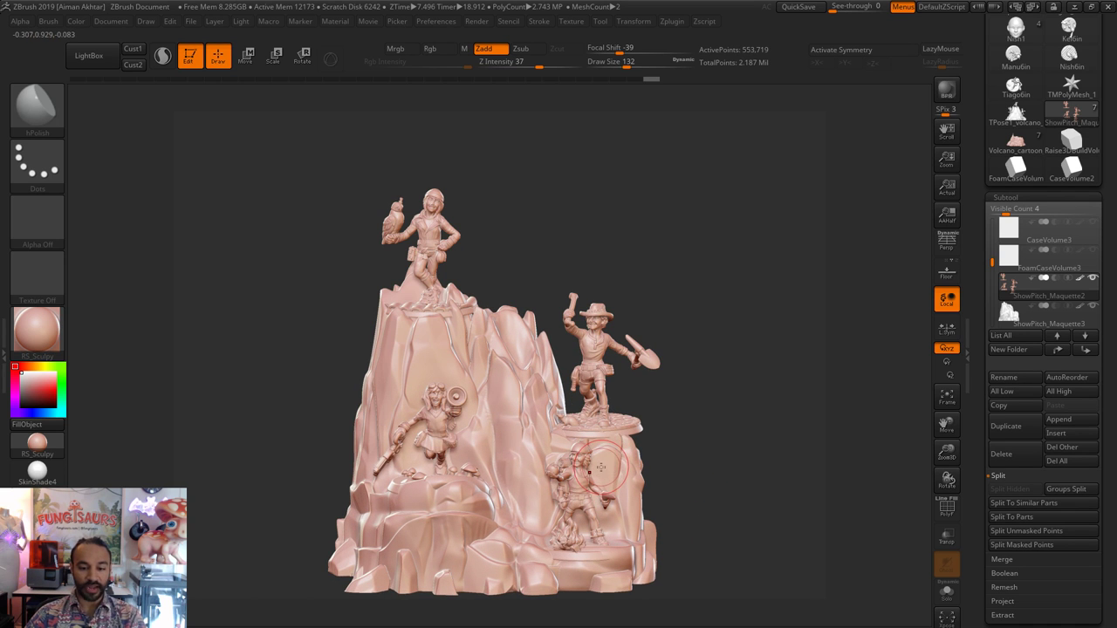
drag(737, 437, 738, 420)
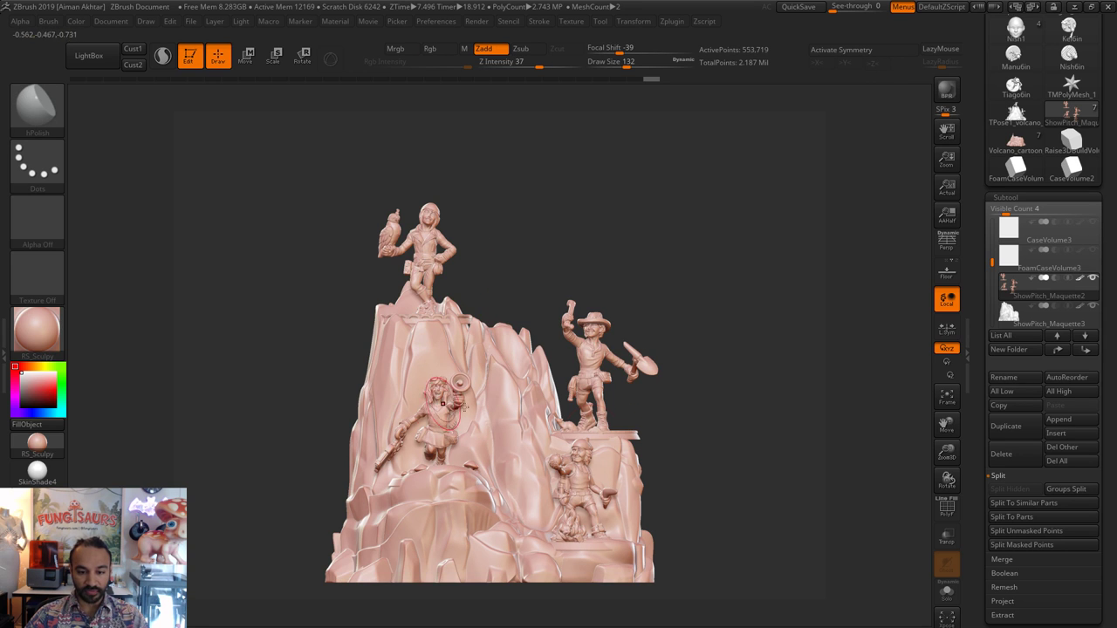
drag(722, 464, 724, 494)
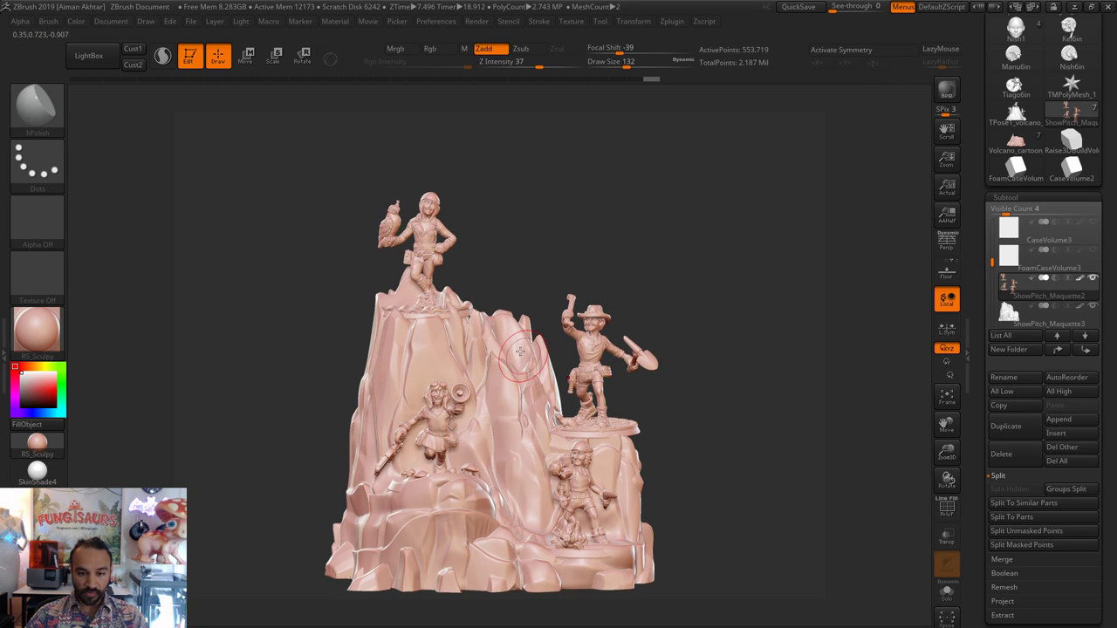
click(246, 55)
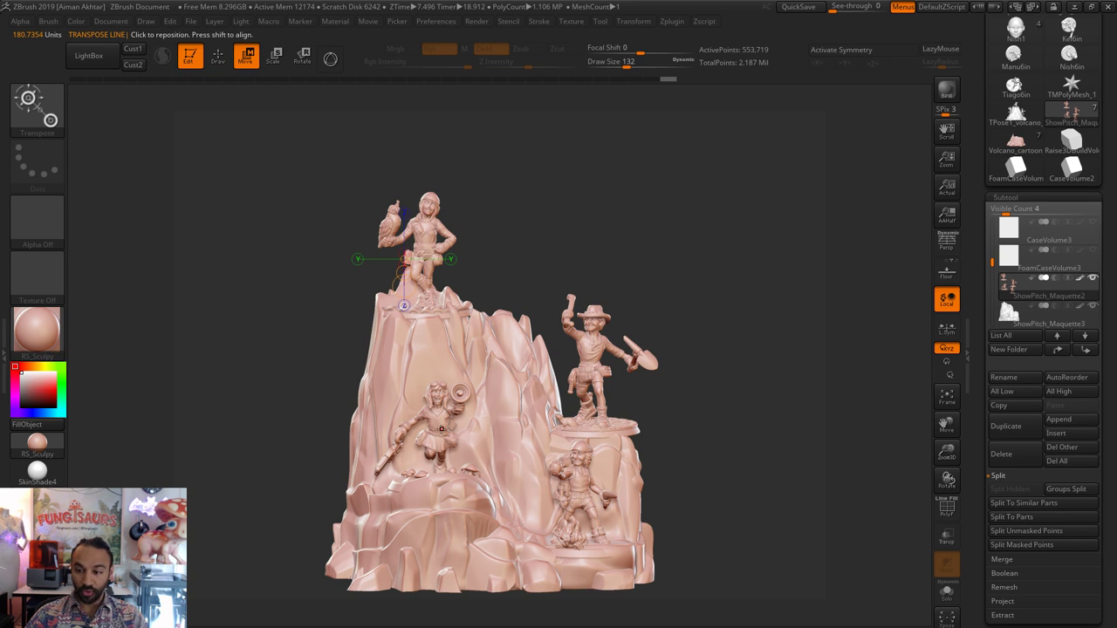
click(213, 56)
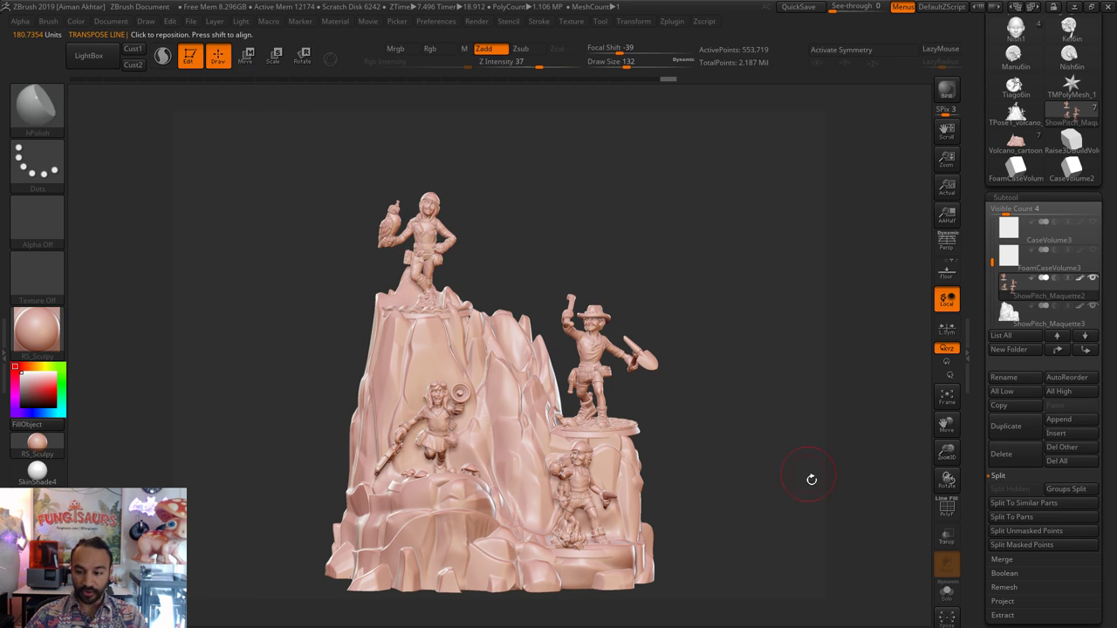
- Isolate the figures subtool, mask every figure except the one with the megaphone, and show the mountain again
click(946, 591)
mouse_move(491, 381)
ctrl+mouse_down()
mouse_move(349, 366)
mouse_move(267, 509)
mouse_move(510, 523)
ctrl+mouse_up()
ctrl+click(657, 465)
click(946, 591)
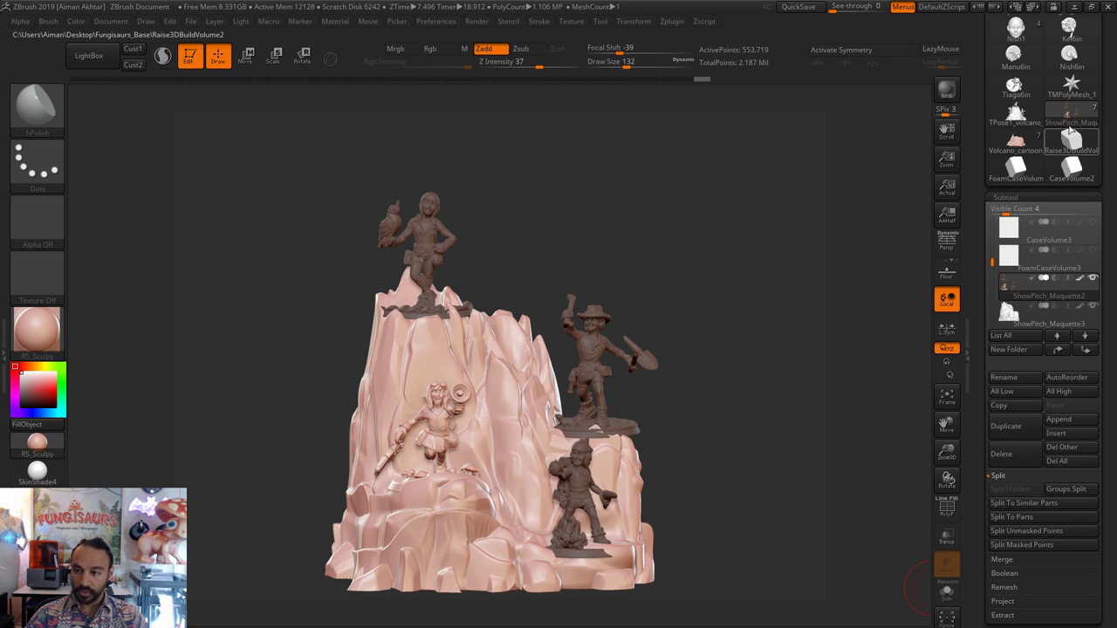
- Save the tool in the Fungisaurs_Base folder as ShowPitch_Maquette3
scroll(1099, 44, up, 5)
click(1058, 39)
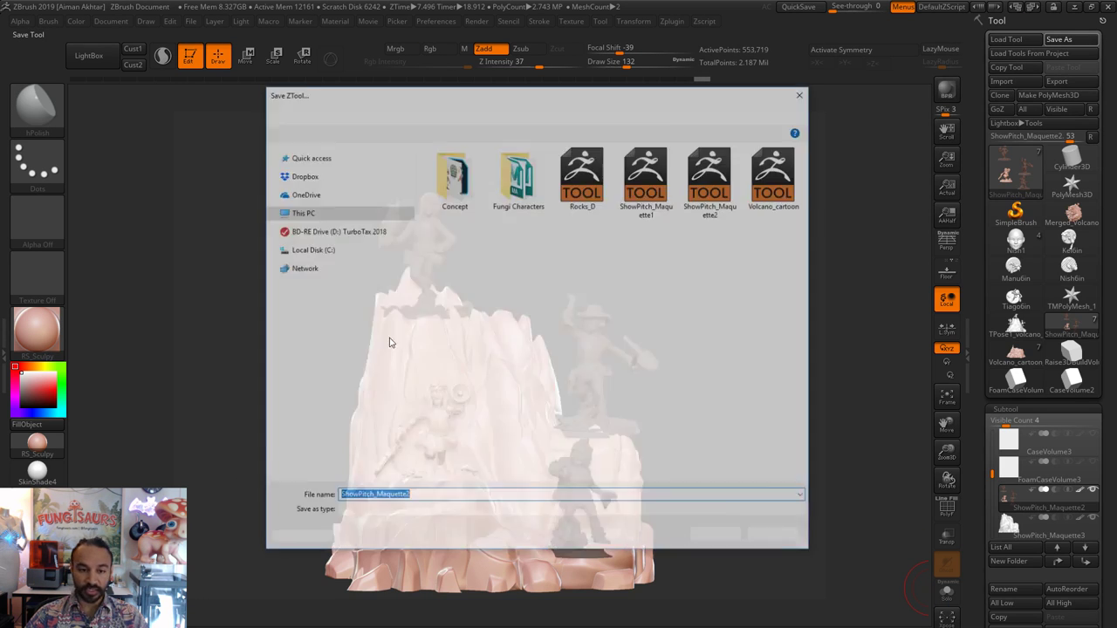
click(700, 202)
click(426, 496)
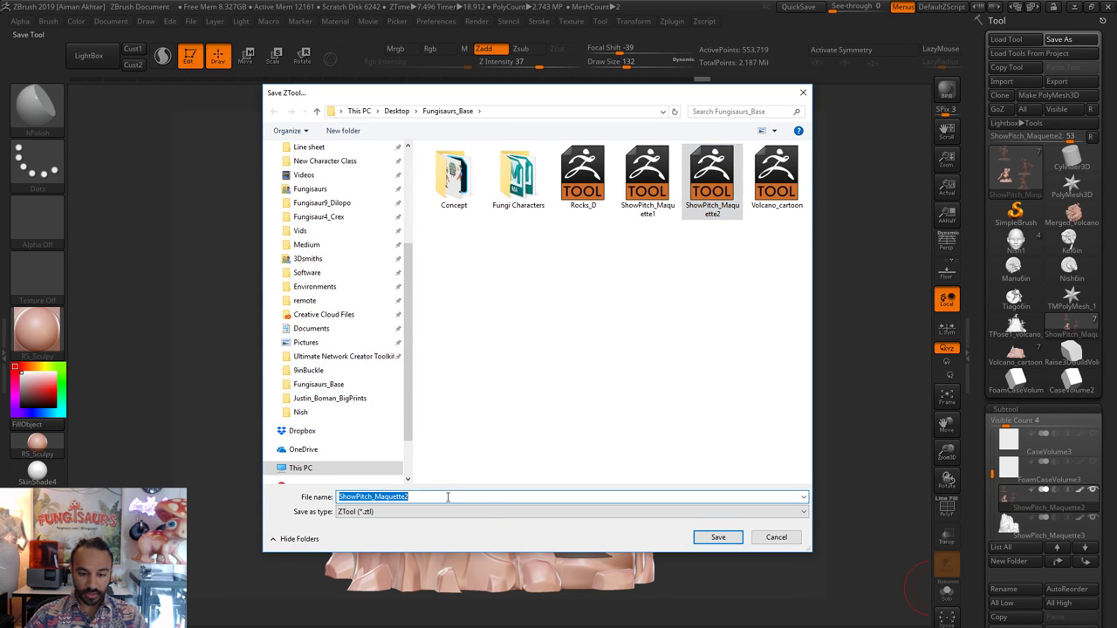
click(484, 497)
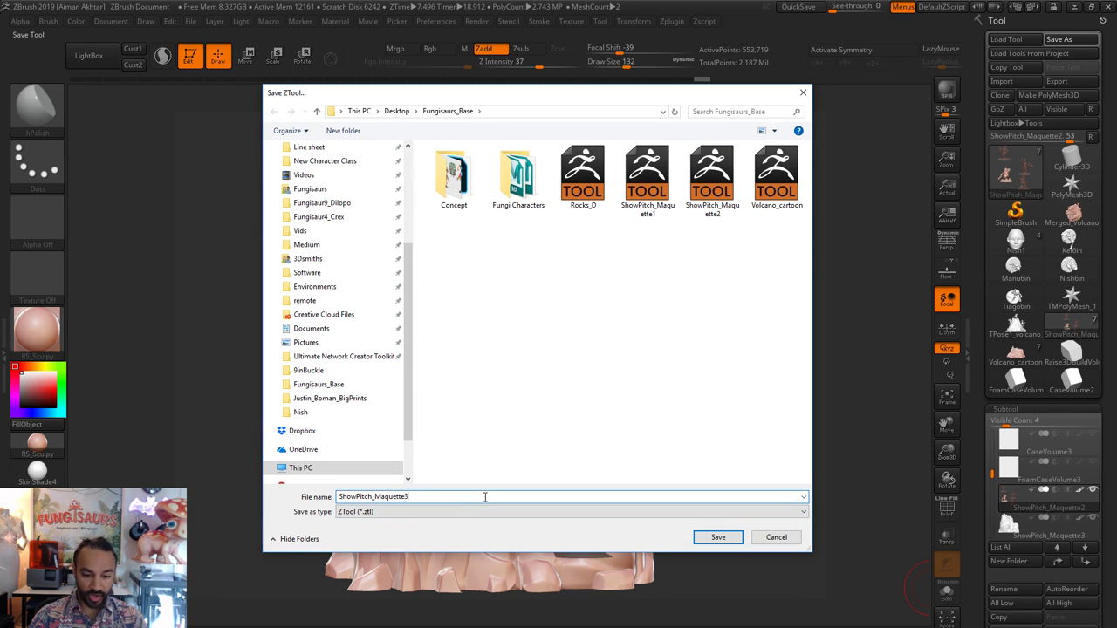
key(Return)
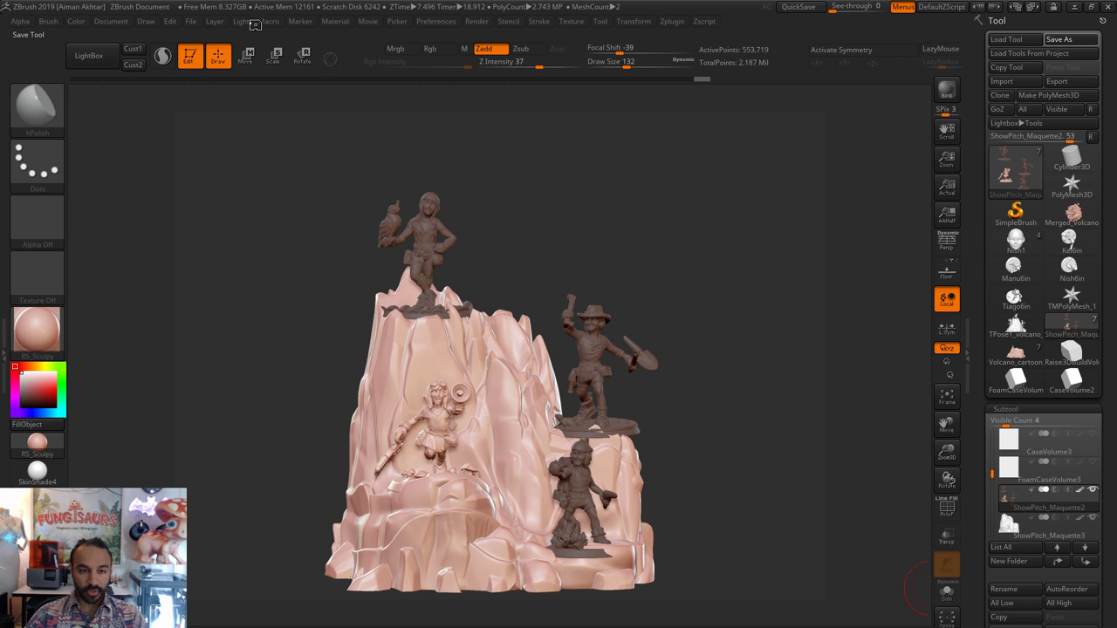
- Move the unmasked megaphone figure up onto the second peak, beside the bird-holding figure
click(246, 56)
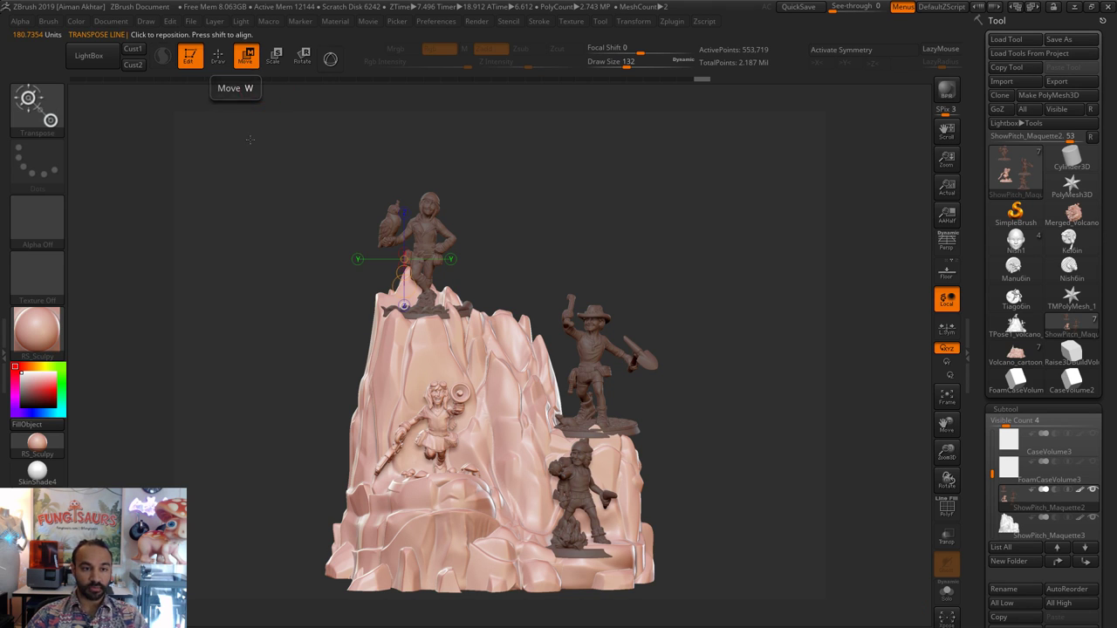
shift+drag(428, 449, 427, 341)
drag(428, 395, 501, 237)
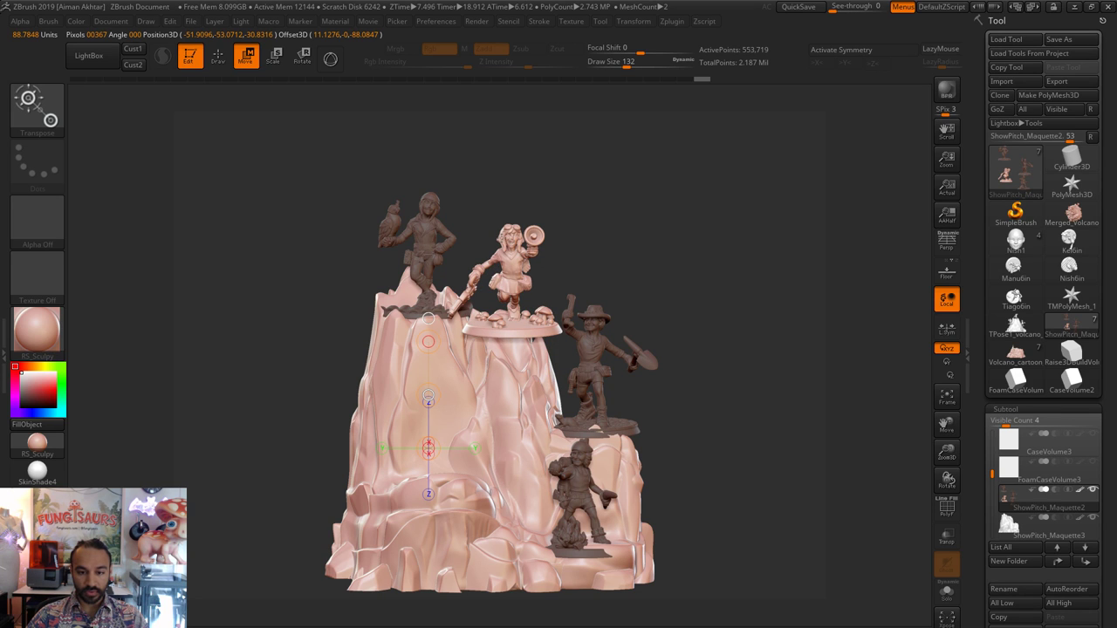
drag(501, 238, 493, 239)
key(ctrl+z)
key(ctrl+z)
key(ctrl+z)
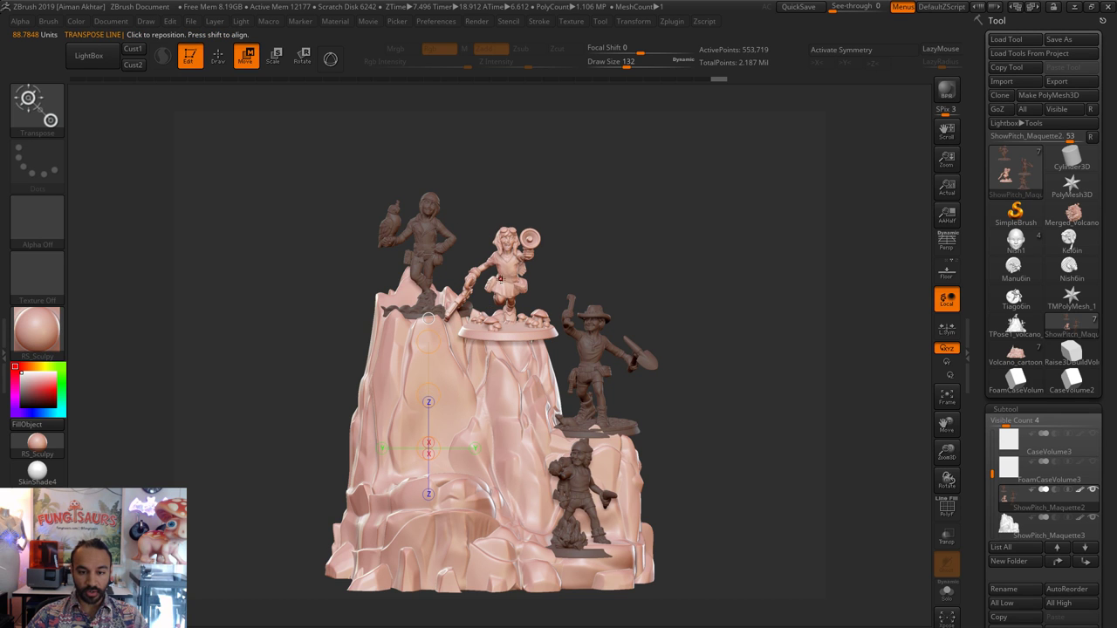
- In side view, move the megaphone figure backward so that its base sits over the second peak
drag(455, 281, 582, 280)
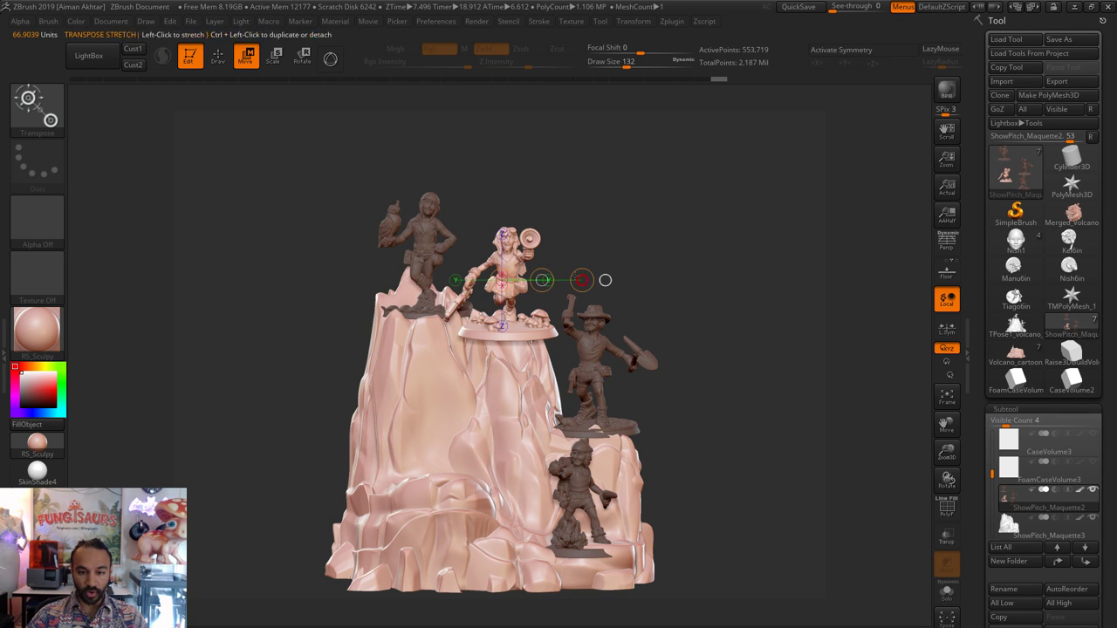
click(220, 61)
shift+drag(703, 306, 711, 307)
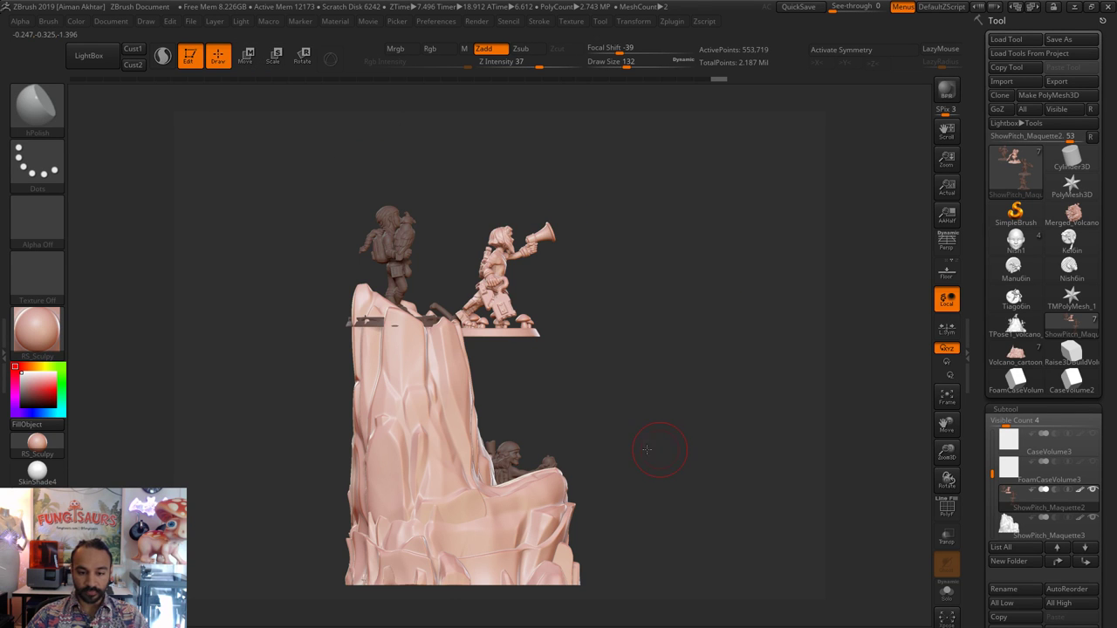
mouse_move(661, 451)
mouse_down()
mouse_move(602, 454)
mouse_move(653, 459)
mouse_up()
click(253, 62)
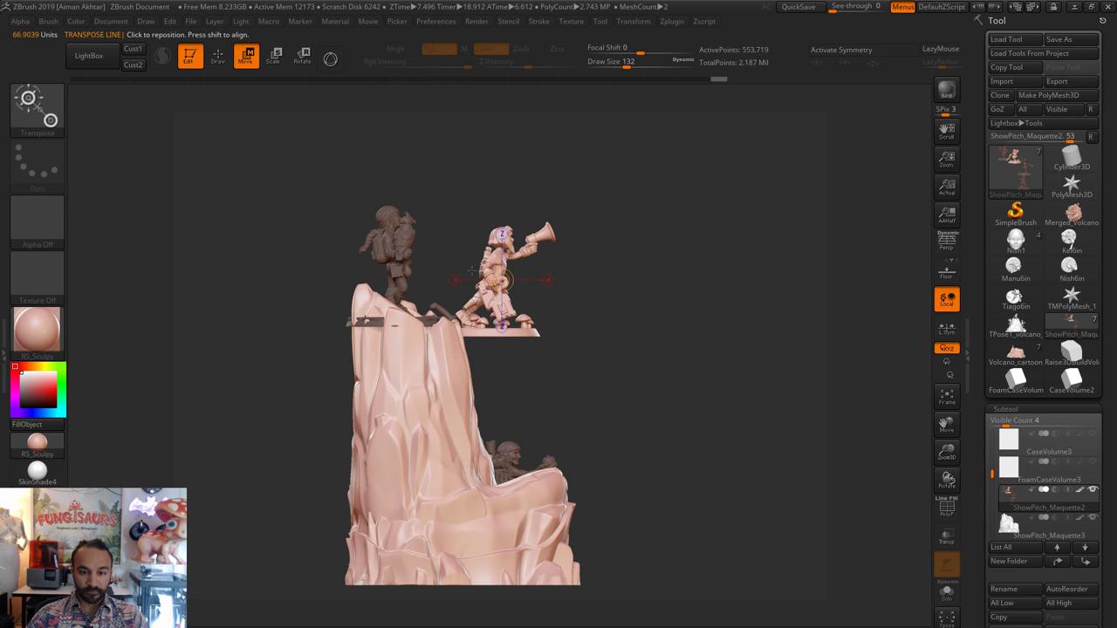
drag(486, 300, 682, 300)
drag(584, 300, 516, 303)
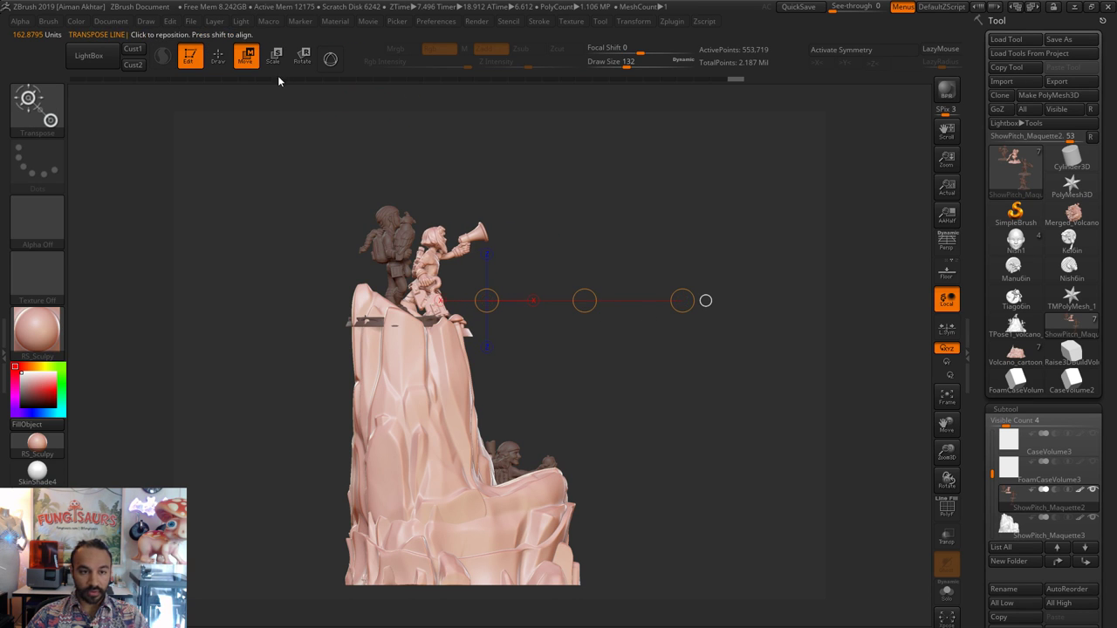
key(q)
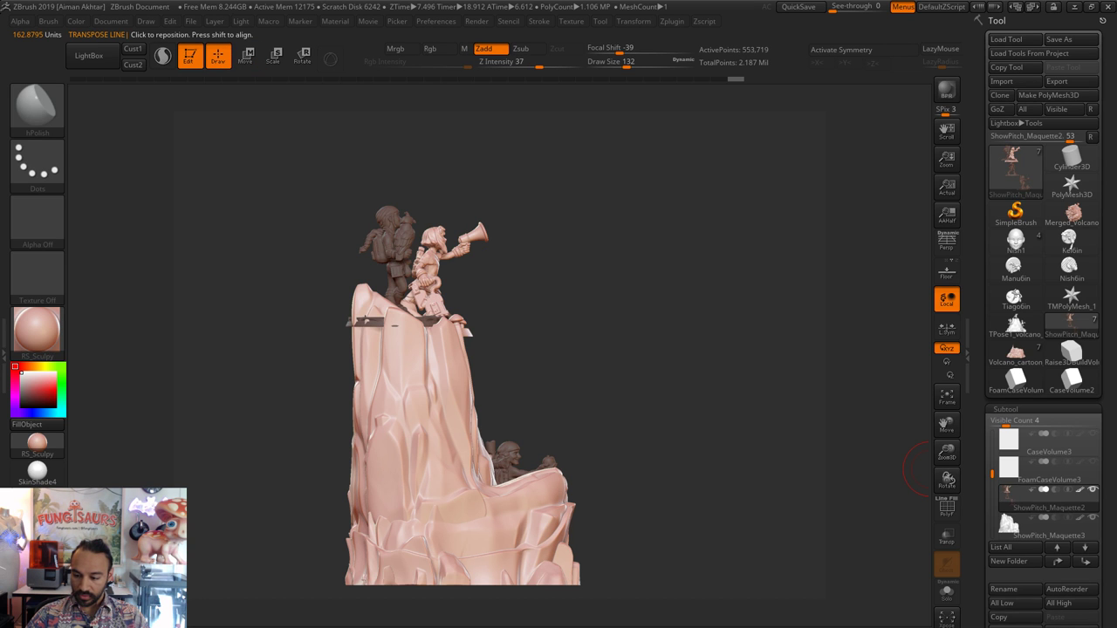
- Split the unmasked megaphone figure off from the other figures into its own subtool
scroll(1038, 392, down, 5)
click(1026, 539)
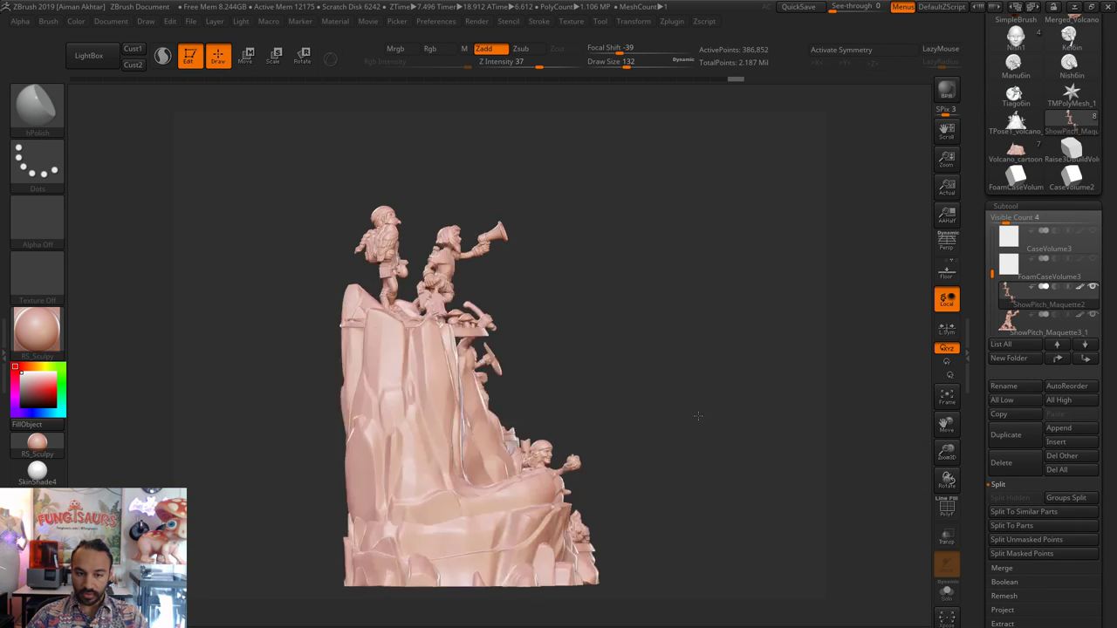
shift+drag(698, 416, 415, 413)
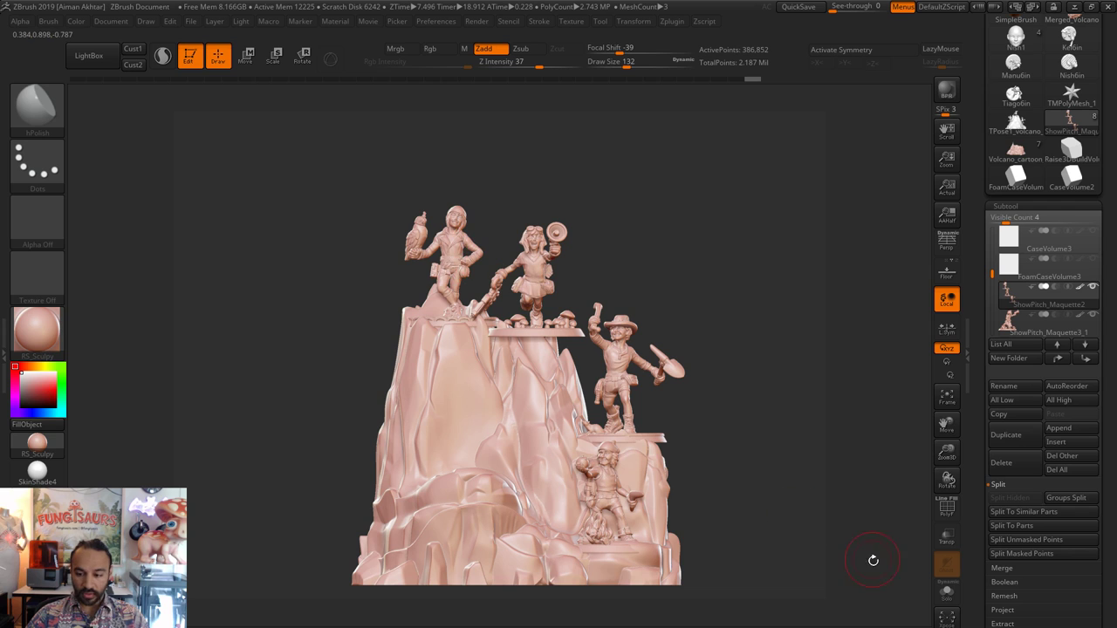
- Mask the shovel figure and the campfire figure, leaving the bird-holding figure free to move
click(947, 593)
mouse_move(525, 334)
ctrl+mouse_down()
mouse_move(454, 153)
mouse_move(524, 330)
ctrl+mouse_up()
click(947, 593)
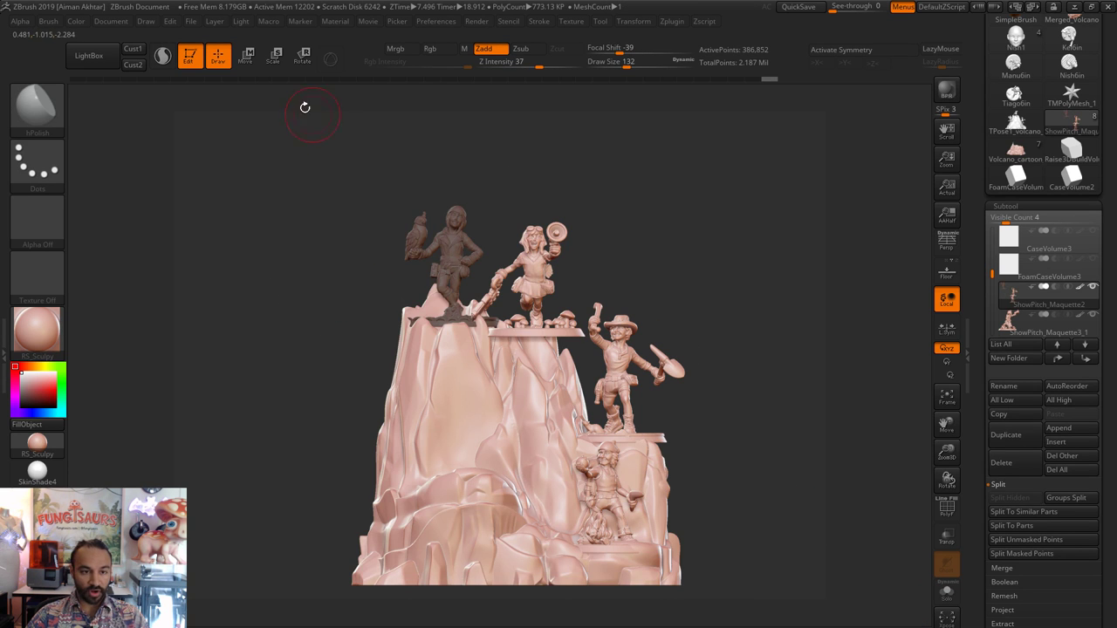
click(248, 55)
key(ctrl+i)
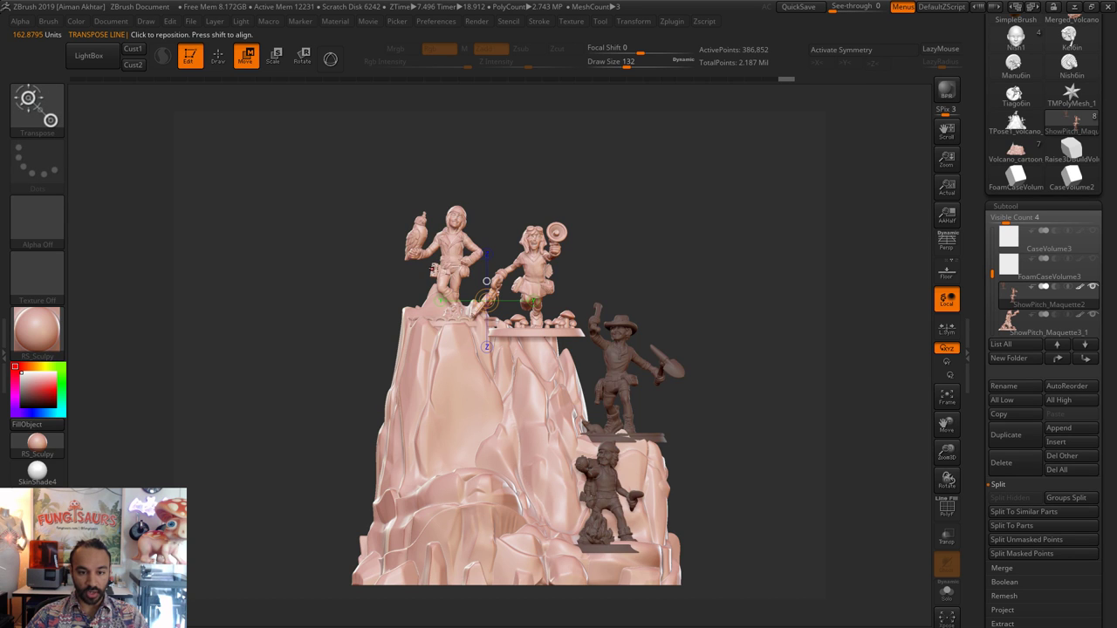
- Move the unmasked bird-holding figure down off the main peak to the mountain's left flank and rotate it upright
shift+drag(442, 268, 591, 269)
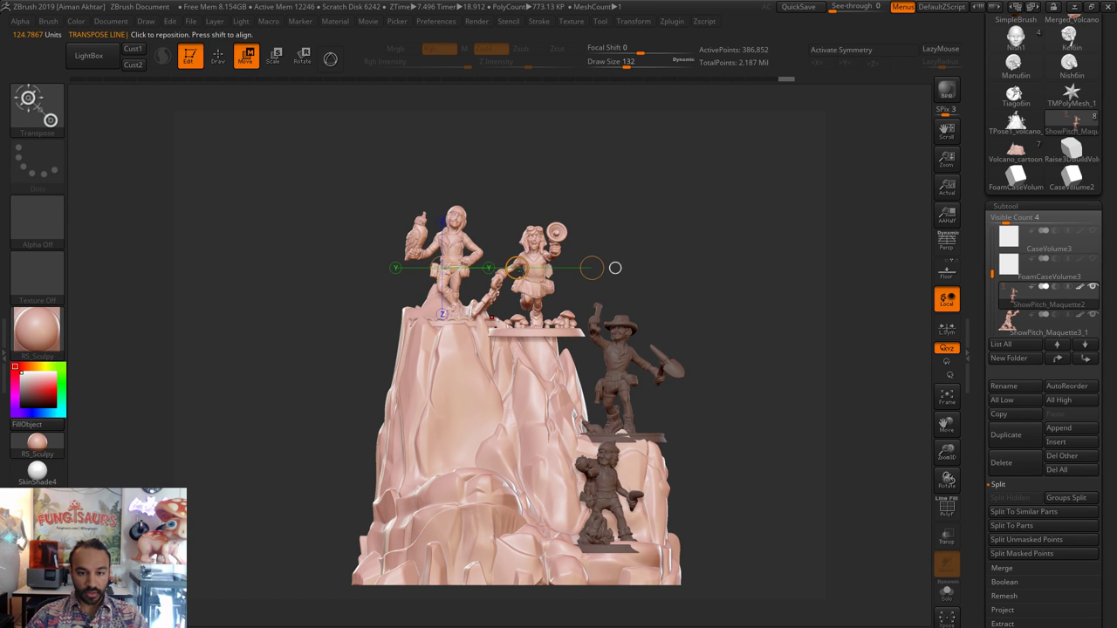
drag(515, 268, 456, 353)
key(r)
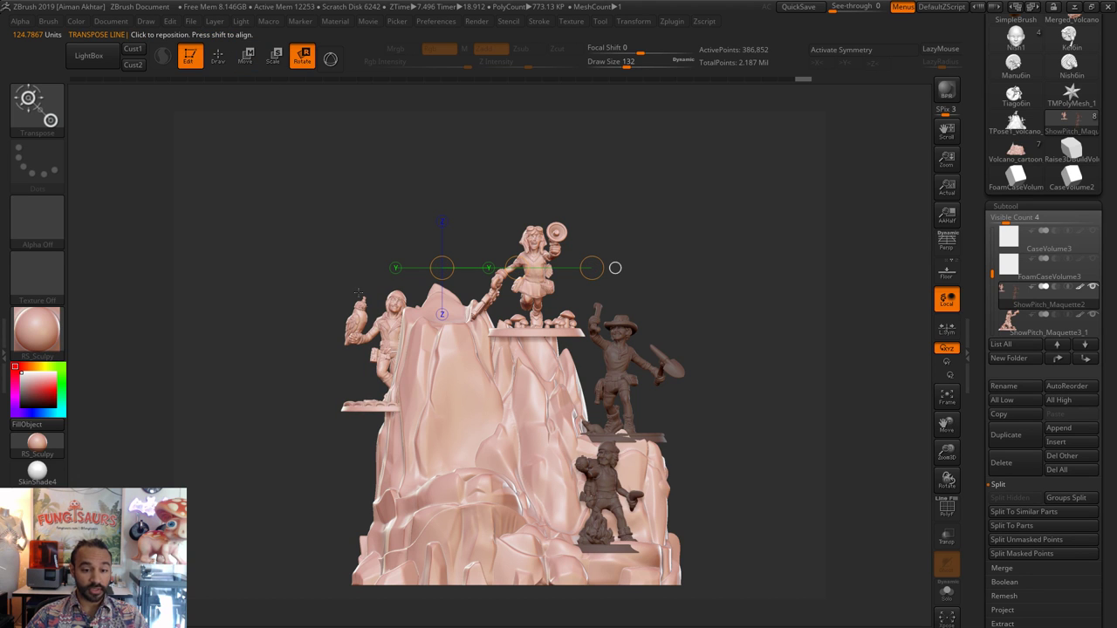
mouse_move(386, 405)
mouse_down()
mouse_move(388, 200)
mouse_move(389, 279)
mouse_move(390, 251)
mouse_move(391, 263)
mouse_up()
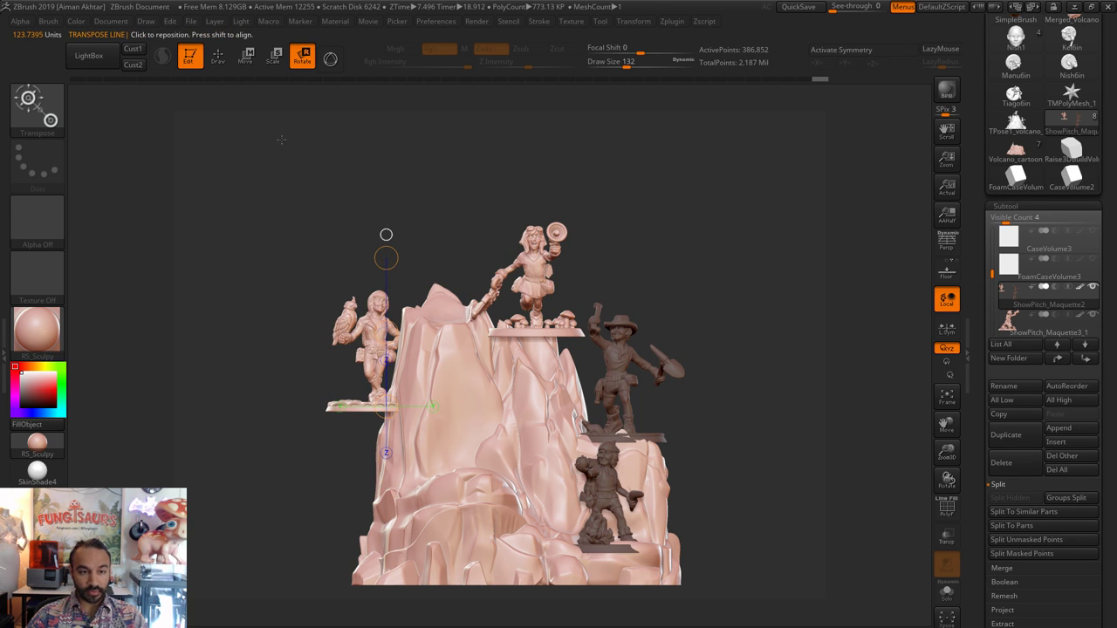
click(237, 59)
click(218, 56)
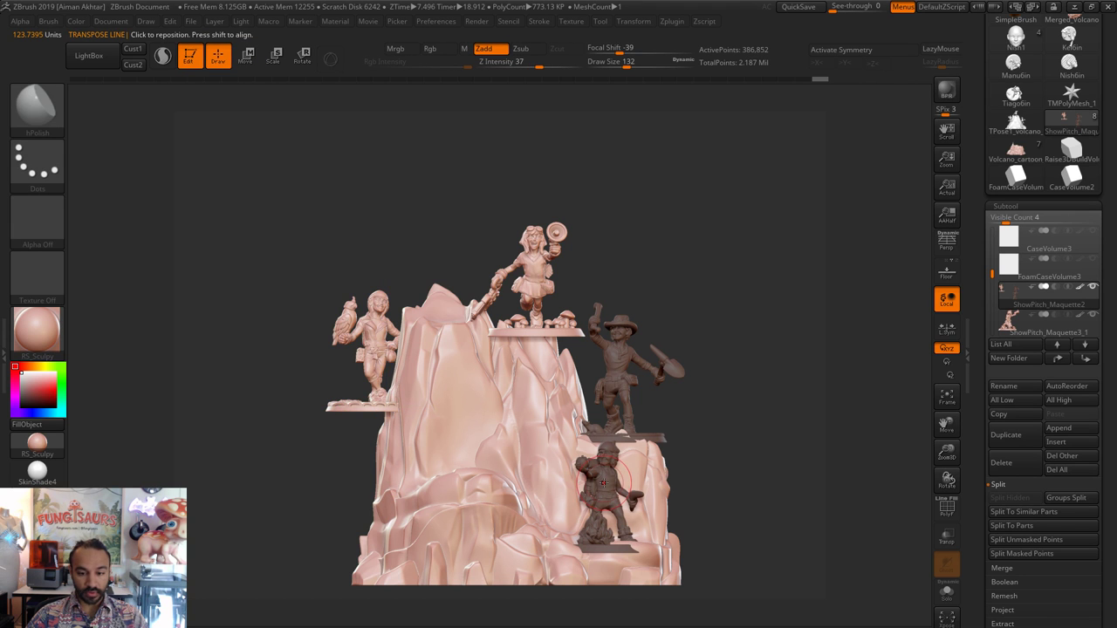
- From above, mask the bird-holding figure and the shovel figure, leaving the campfire figure free to move
drag(746, 547, 747, 583)
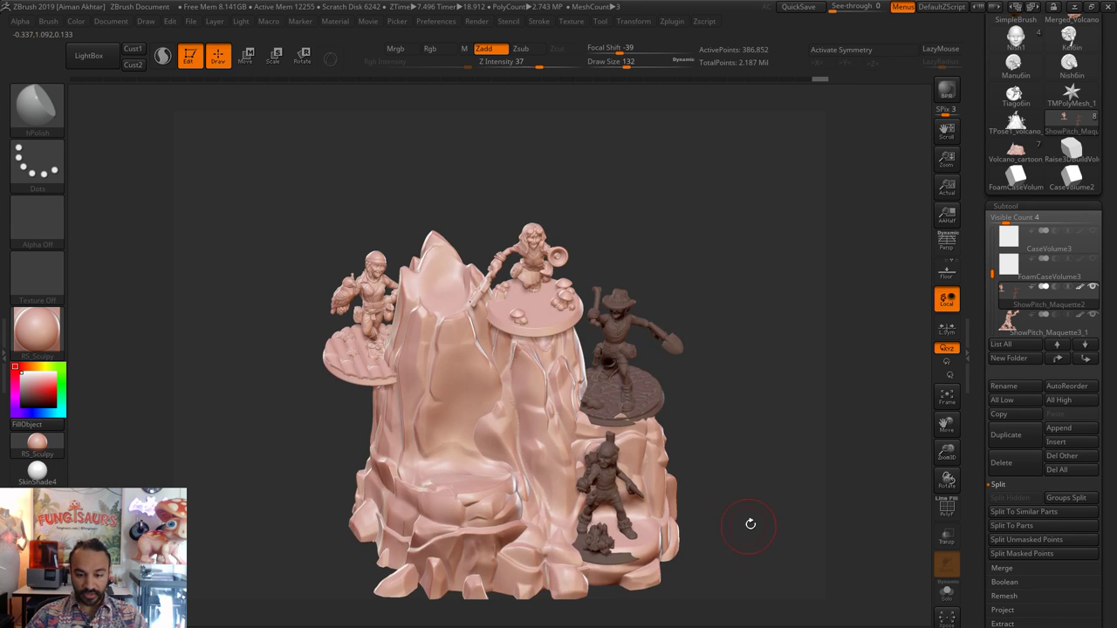
mouse_move(750, 524)
mouse_down()
mouse_move(755, 550)
mouse_move(652, 448)
mouse_move(608, 433)
mouse_move(670, 602)
mouse_move(742, 580)
mouse_up()
click(942, 599)
ctrl+click(790, 550)
click(943, 599)
drag(788, 501, 787, 559)
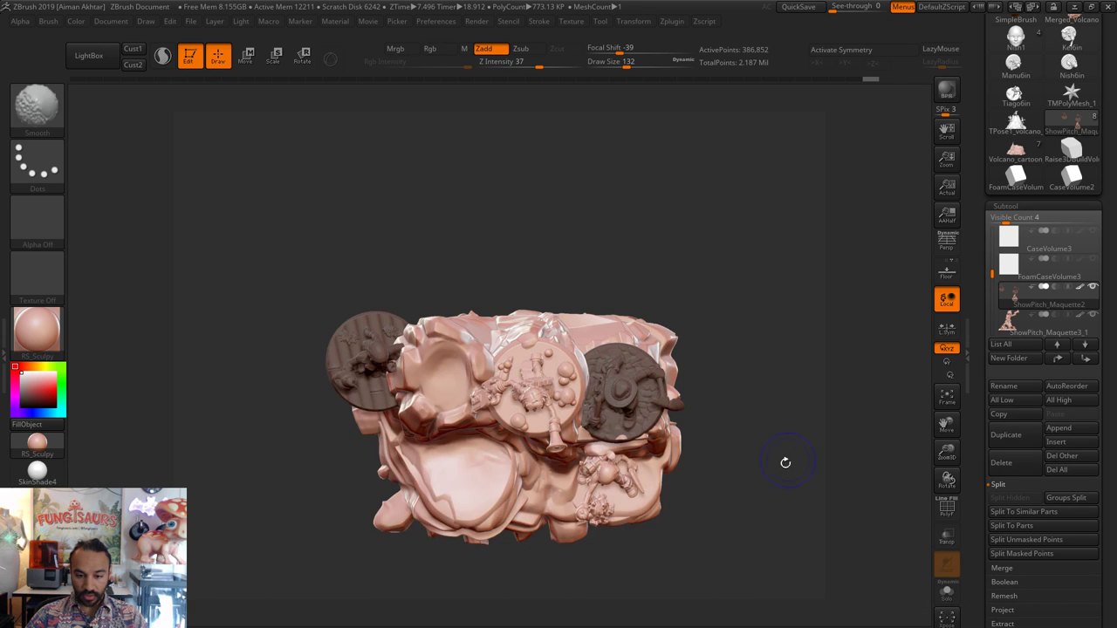
shift+drag(785, 462, 721, 288)
- Move the campfire figure across and up onto the ledge in front of the main peak, and adjust its rotation
click(246, 57)
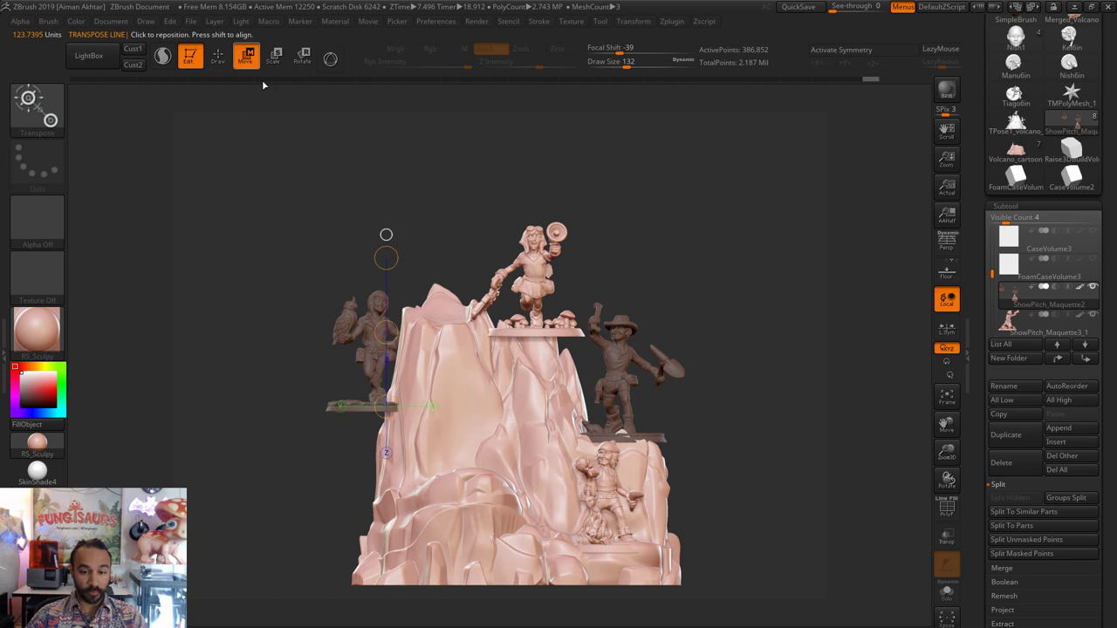
shift+drag(615, 498, 753, 498)
drag(685, 500, 548, 430)
shift+drag(468, 490, 469, 284)
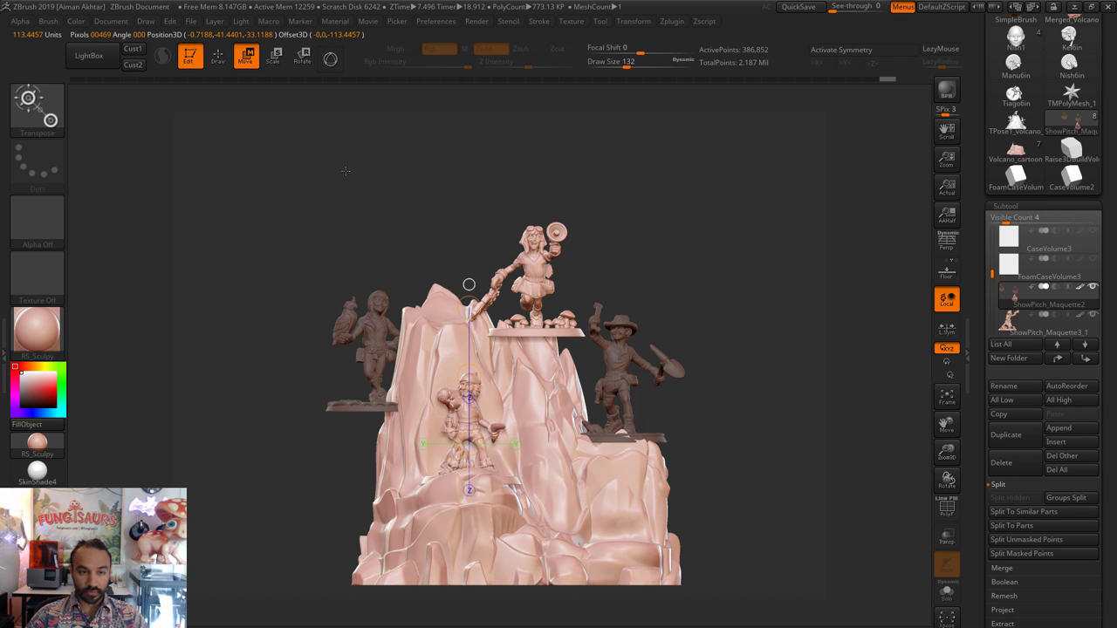
click(294, 63)
drag(464, 376, 466, 295)
click(247, 59)
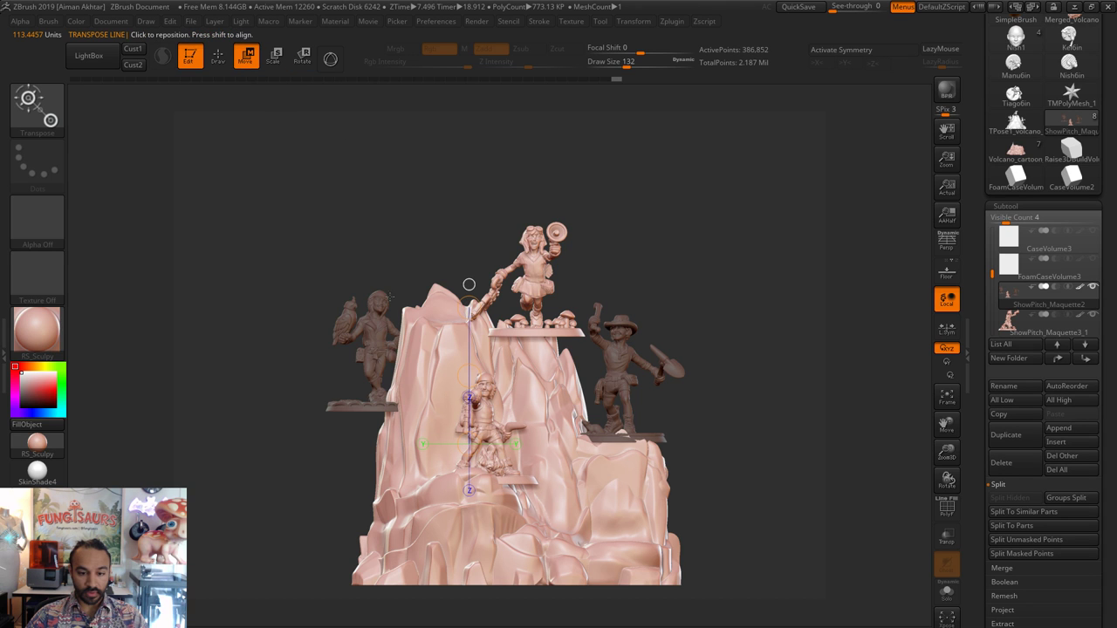
- Fine-tune the campfire figure's sideways position on the ledge in front of the main peak and check its placement
shift+drag(497, 425, 648, 425)
drag(564, 426, 550, 425)
alt+drag(780, 483, 780, 549)
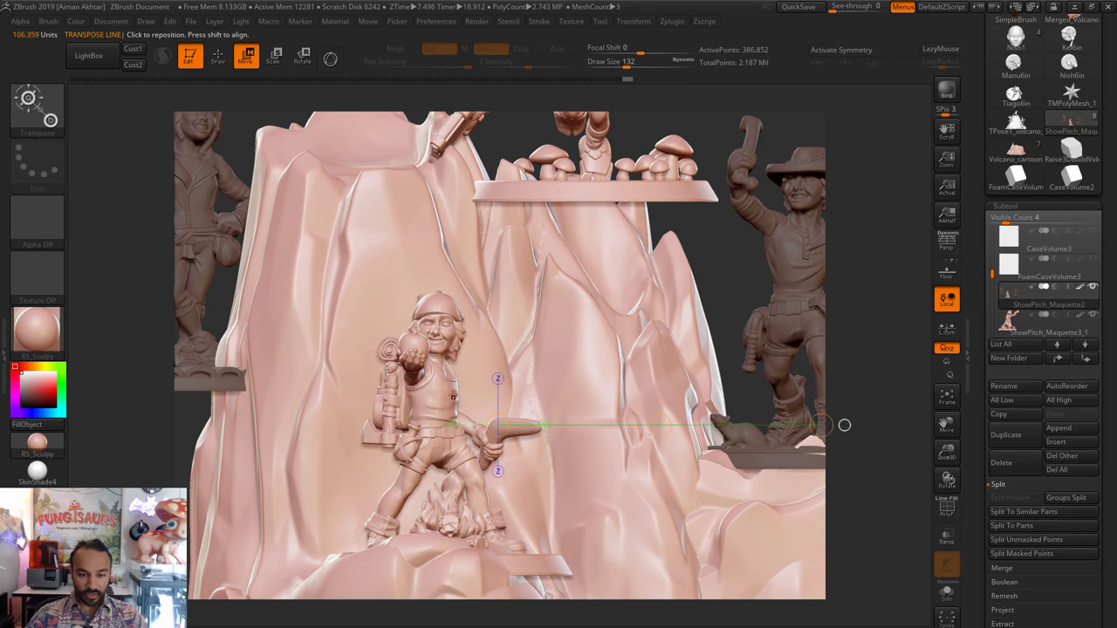
alt+drag(726, 256, 726, 198)
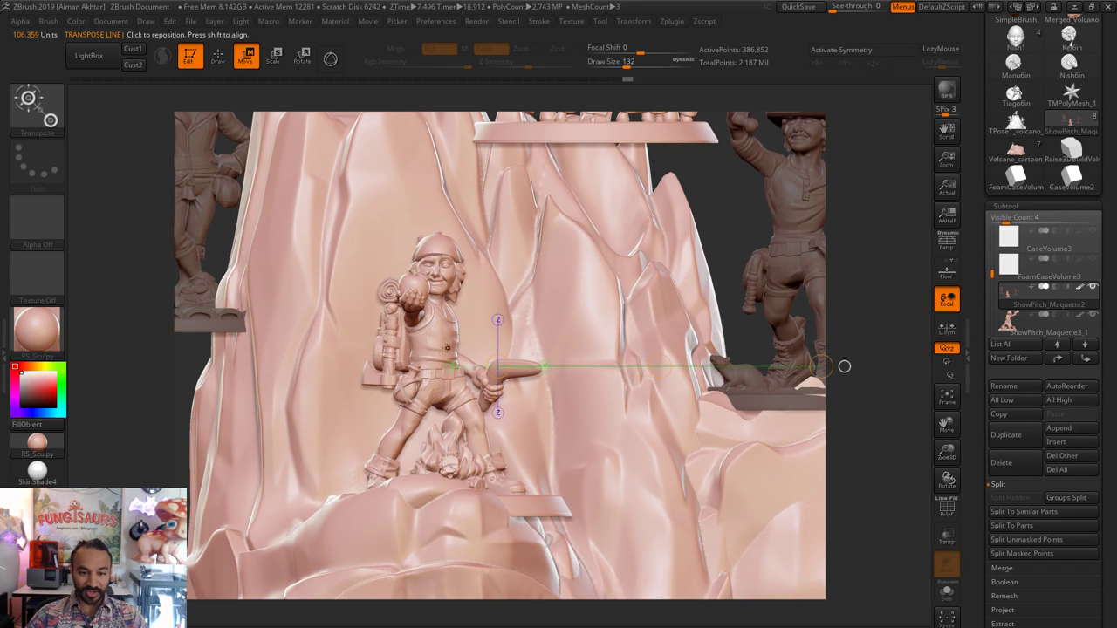
mouse_move(447, 348)
shift+mouse_down()
mouse_move(571, 348)
mouse_move(505, 350)
shift+mouse_up()
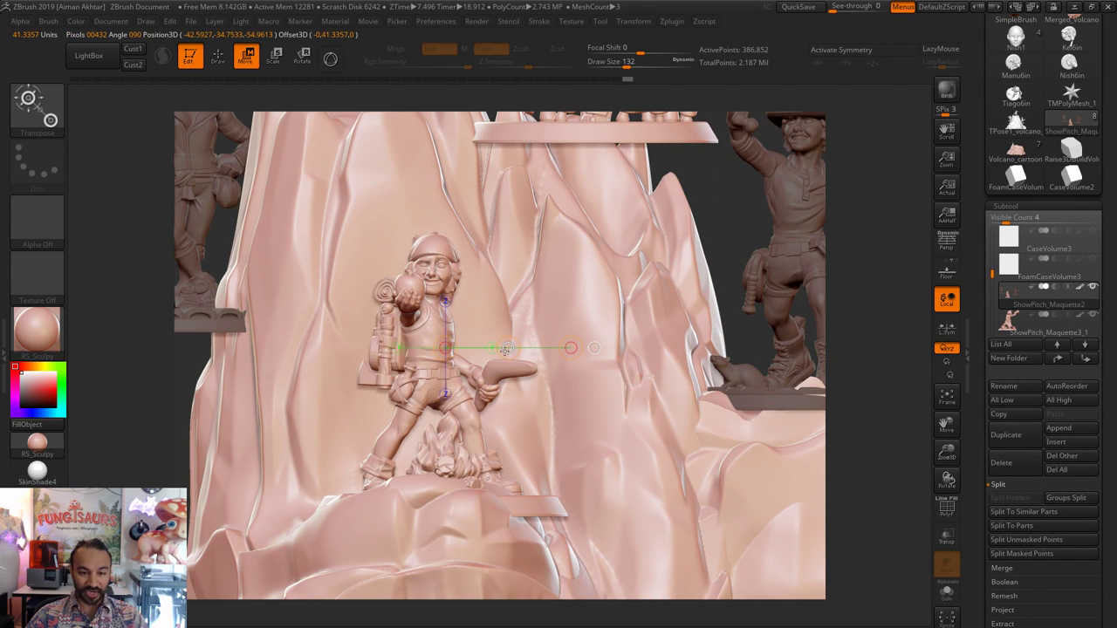
alt+drag(836, 366, 798, 310)
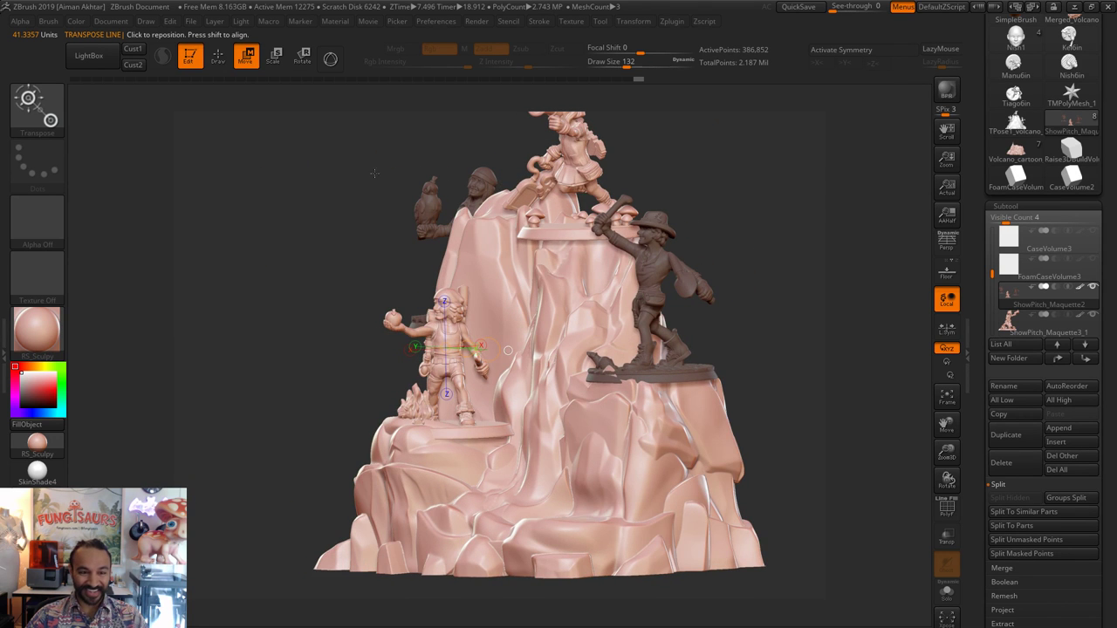
click(218, 56)
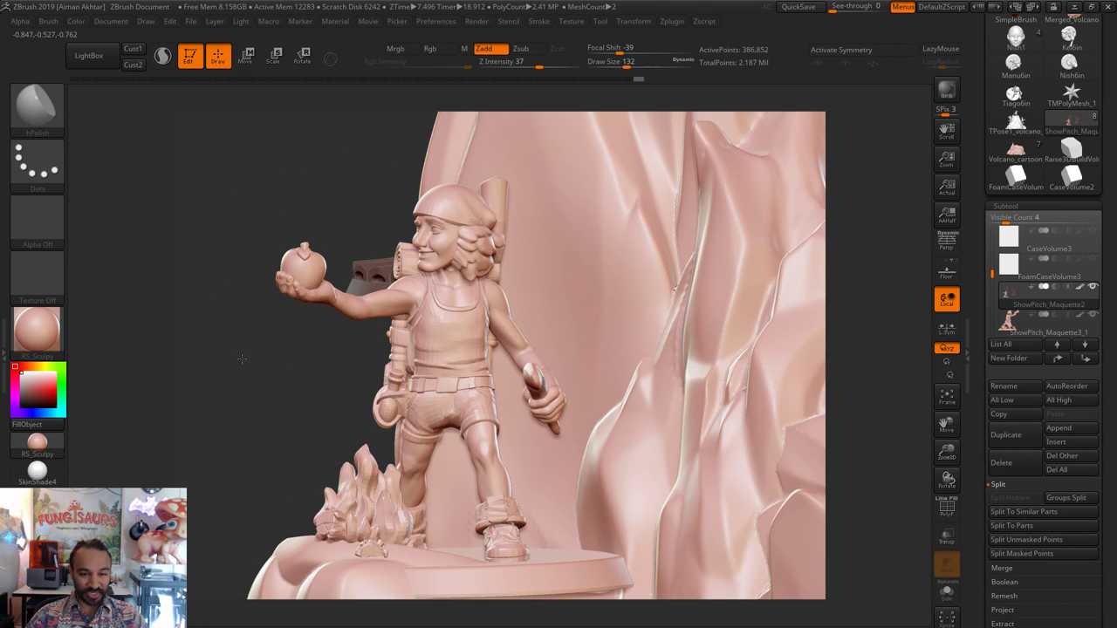
alt+drag(242, 359, 852, 318)
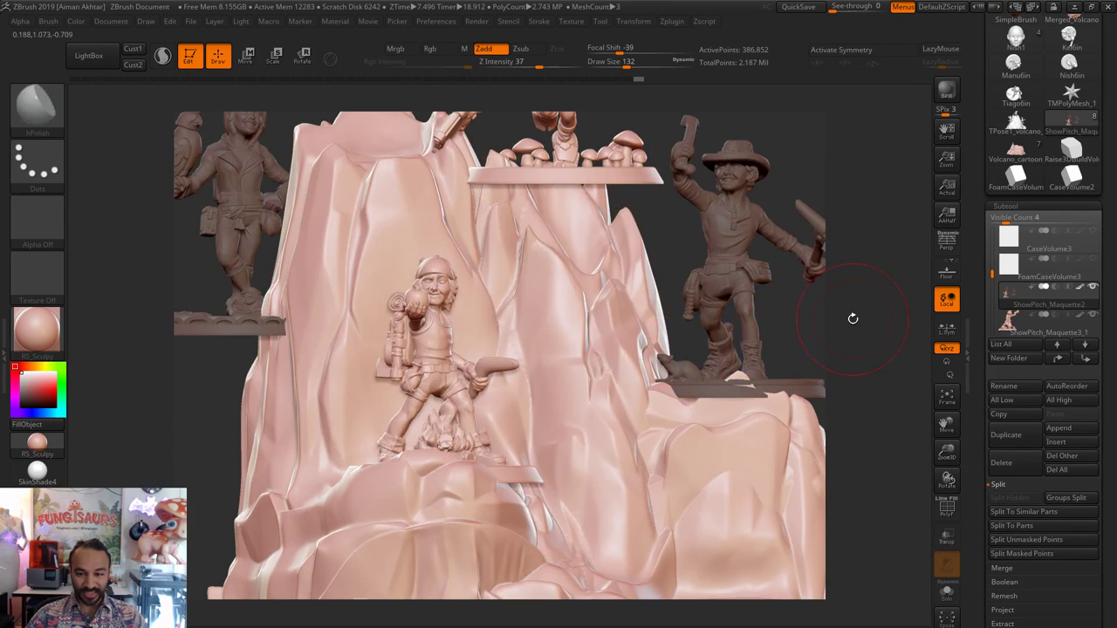
key(f)
click(802, 314)
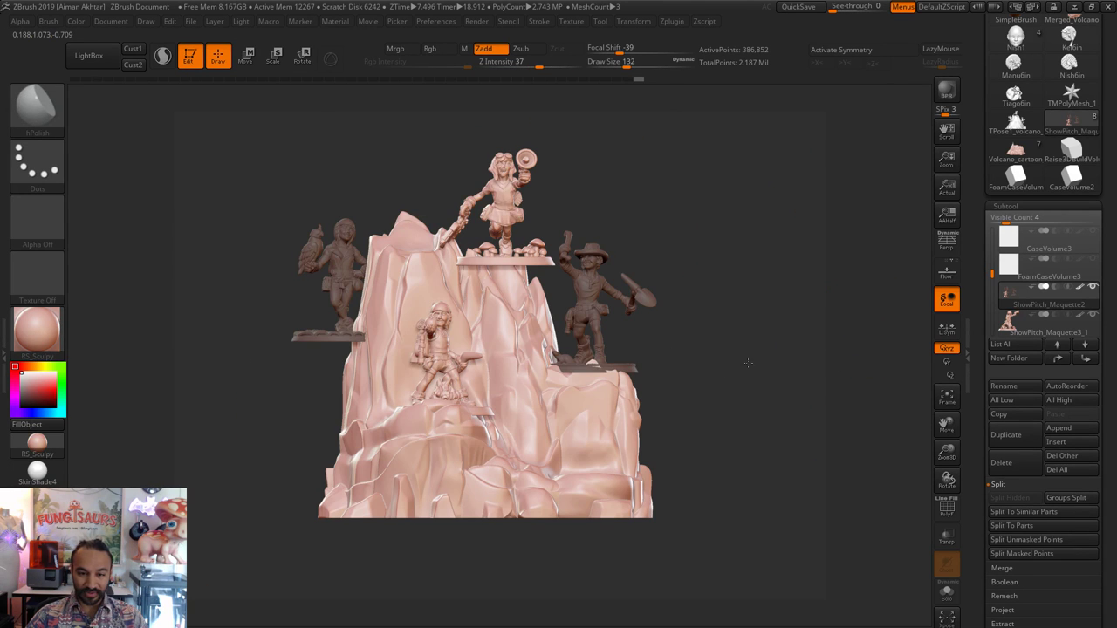
- Mask the bird-holding figure and the campfire figure, leaving the shovel figure free to move
drag(748, 362, 595, 223)
alt+click(512, 202)
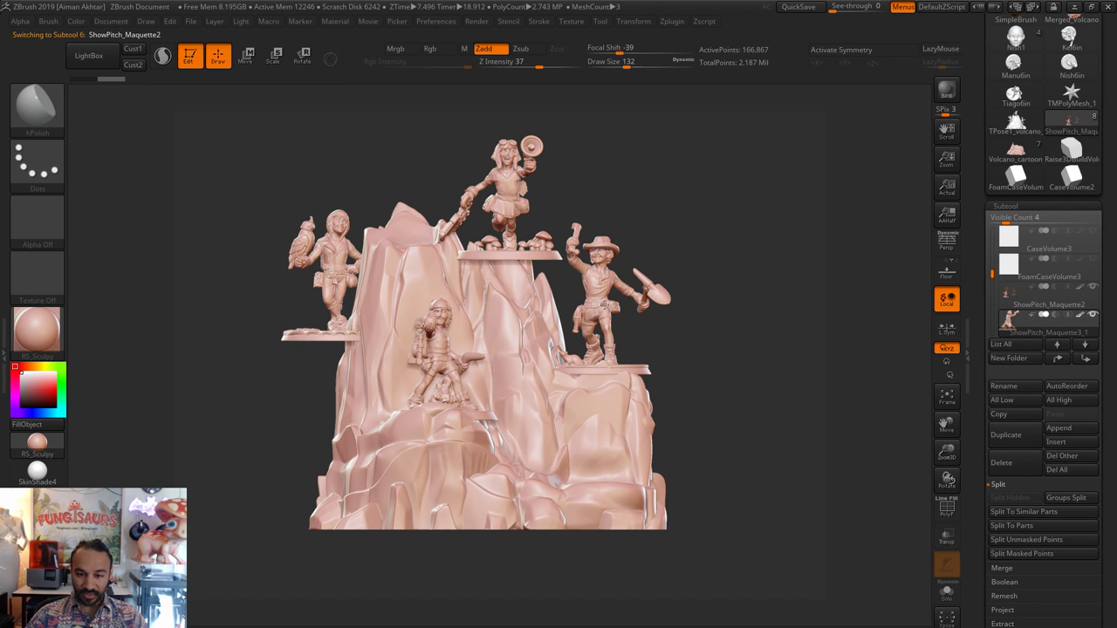
mouse_move(775, 405)
ctrl+mouse_down()
mouse_move(743, 411)
mouse_move(523, 375)
mouse_move(495, 178)
ctrl+mouse_up()
ctrl+click(685, 307)
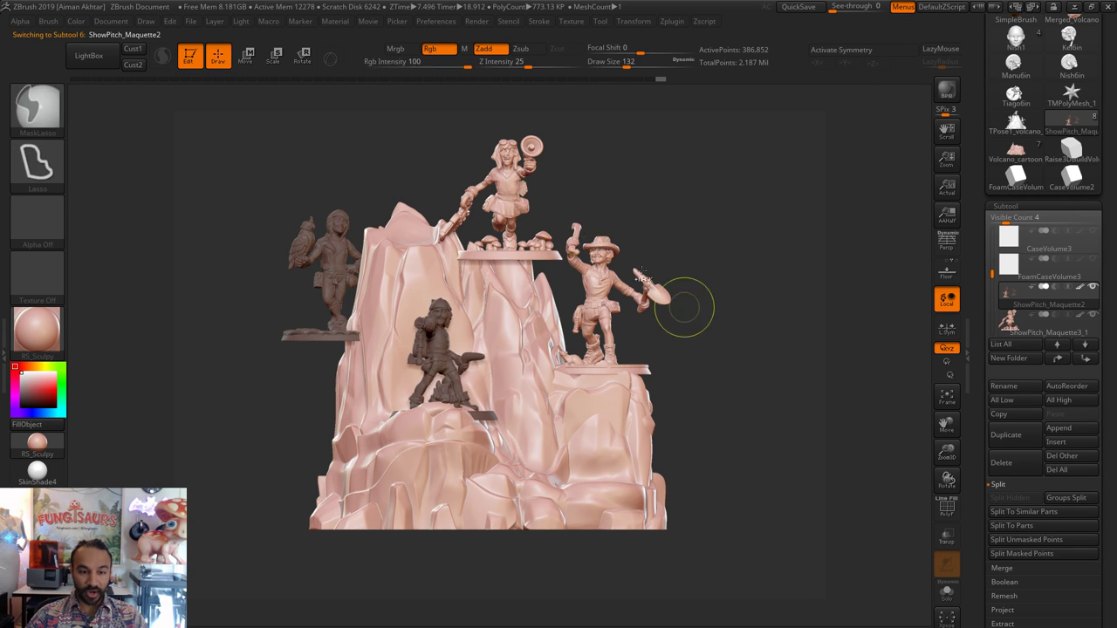
- Lower the shovel figure so that it sinks into the mountain's right-hand ledge
key(w)
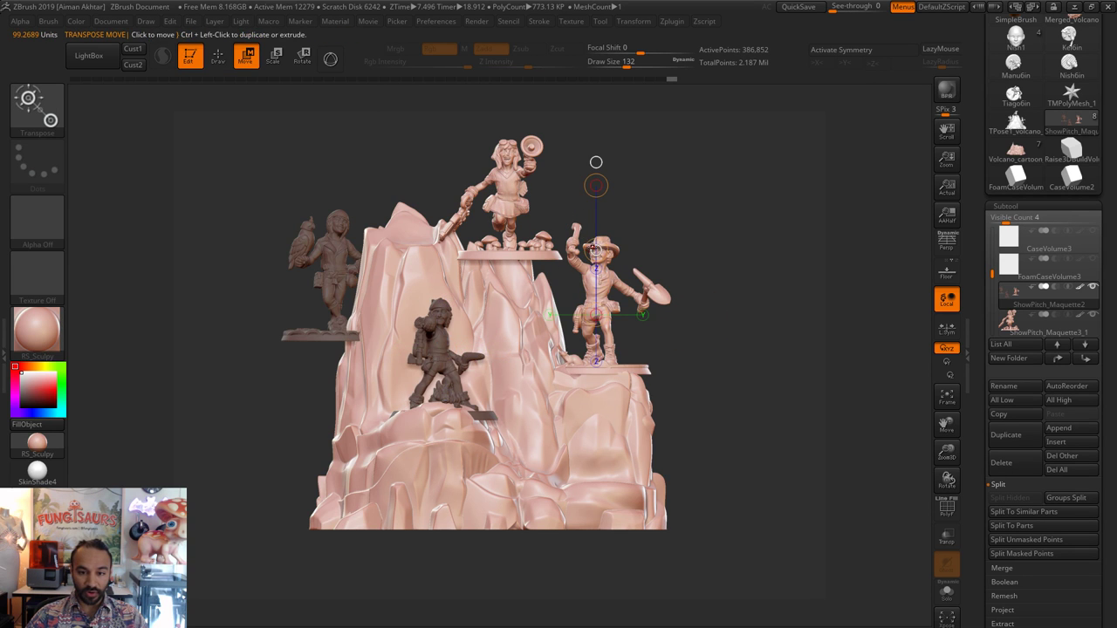
drag(594, 250, 602, 300)
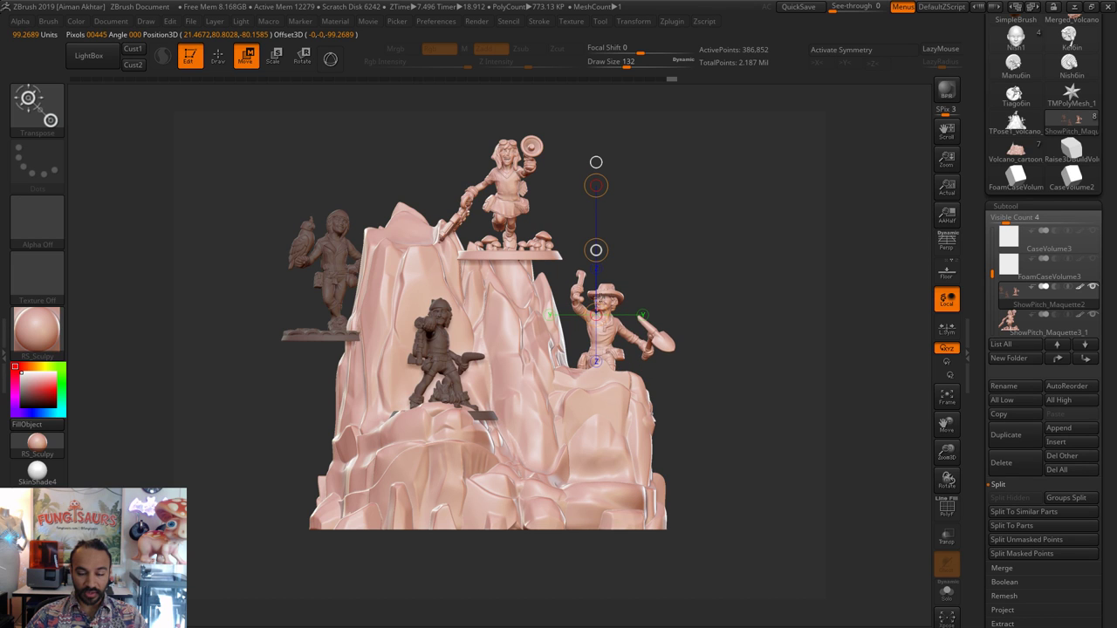
key(q)
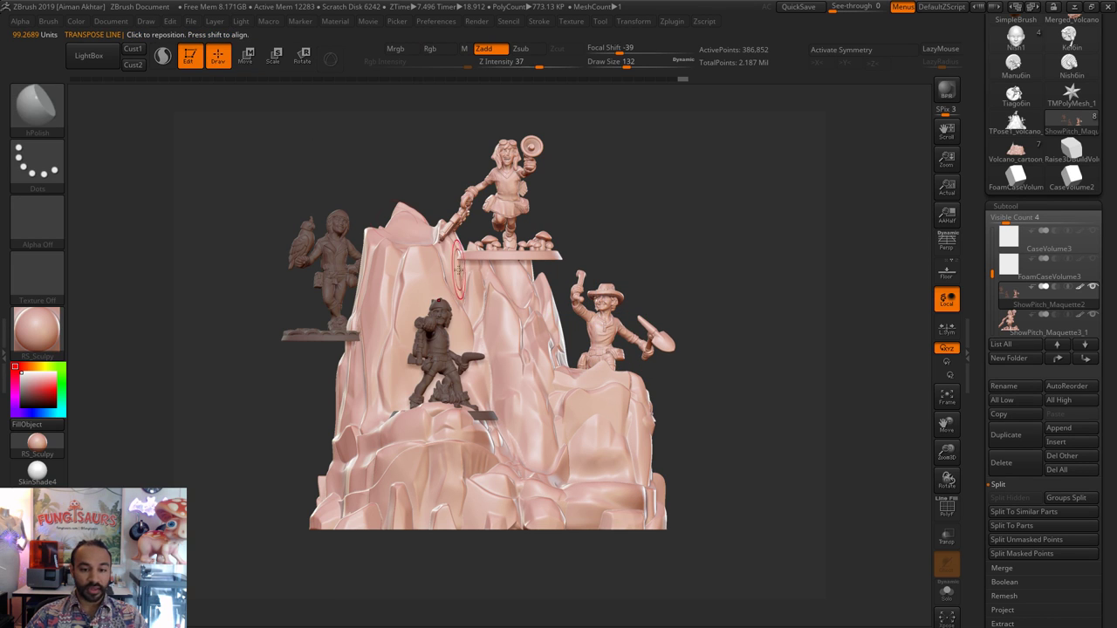
- Select the mountain subtool and briefly show the foam case volume to check how the maquette fits it
alt+click(521, 359)
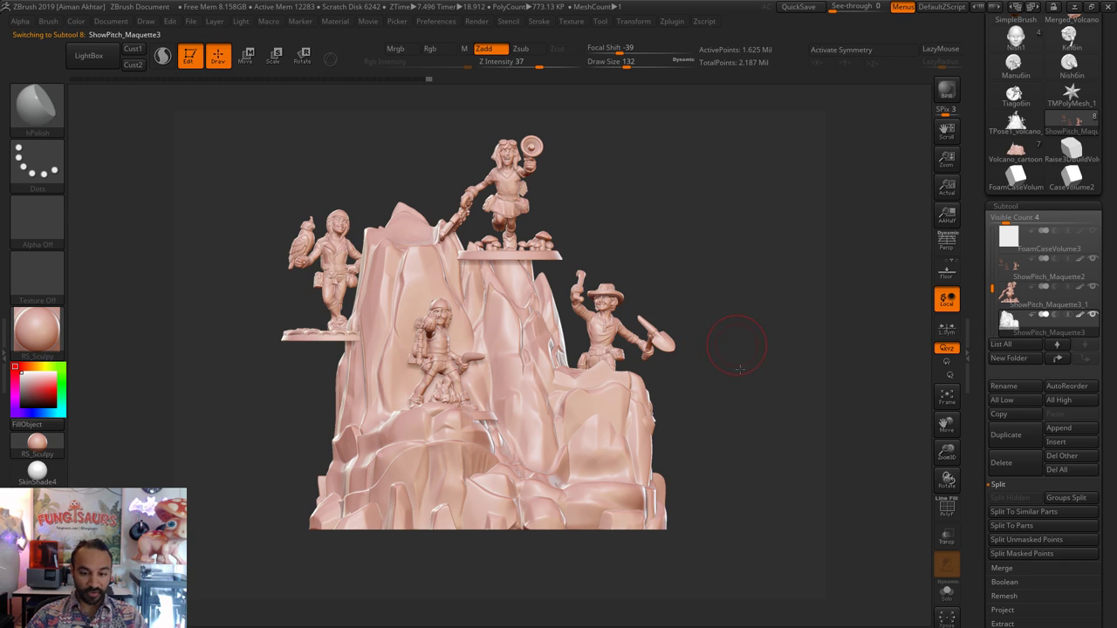
alt+drag(736, 345, 741, 379)
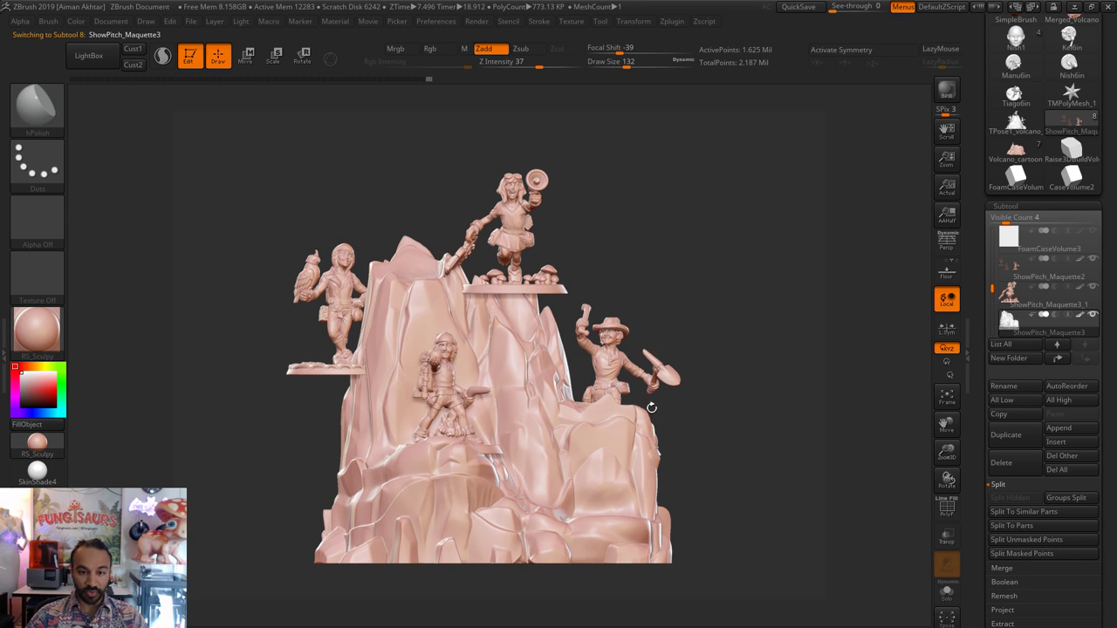
click(1093, 231)
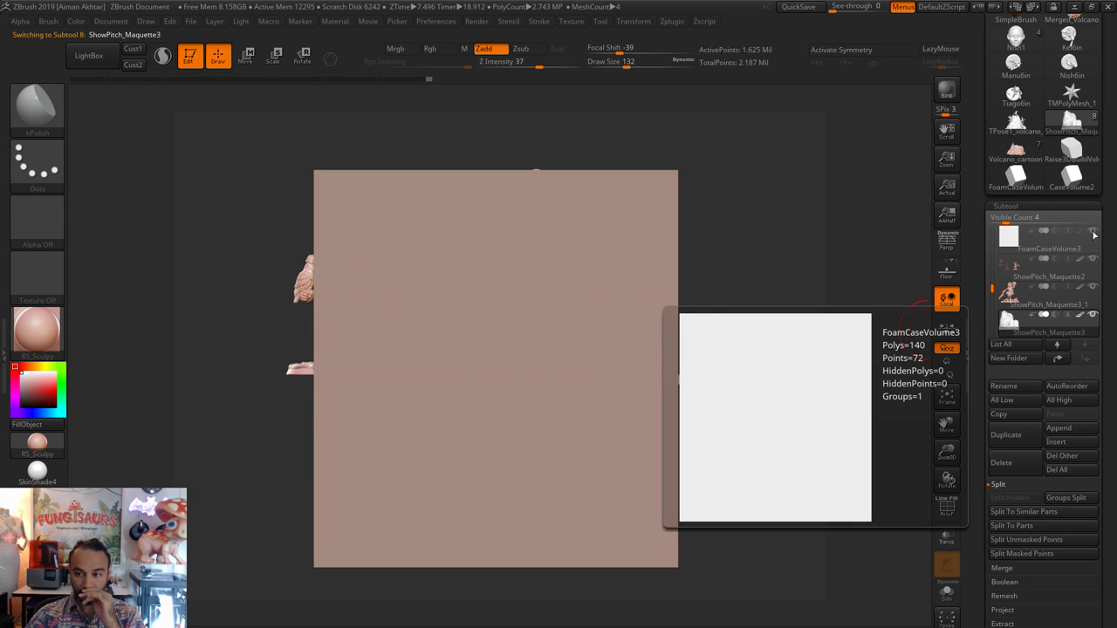
click(1093, 231)
- With the Move brush at a draw size of about 550, pull the main peak's upper flank and summit into a taller shape
key(b)
key(m)
key(v)
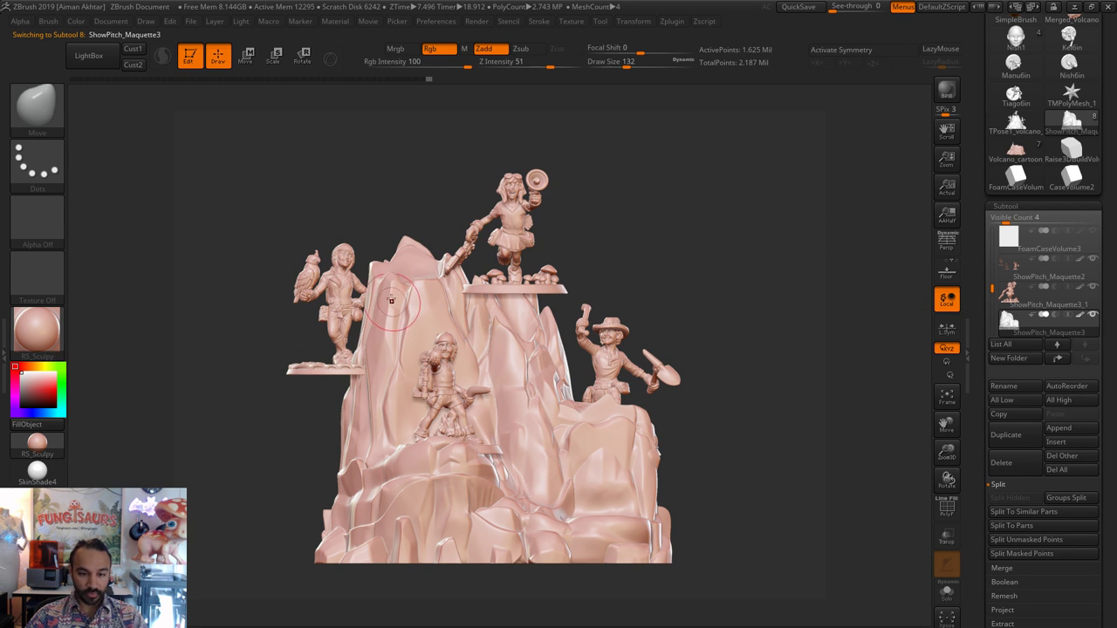
key(s)
mouse_move(391, 300)
mouse_down()
mouse_move(429, 298)
mouse_move(404, 234)
mouse_move(416, 267)
mouse_up()
key(s)
key(ctrl+z)
key(s)
drag(379, 333, 371, 298)
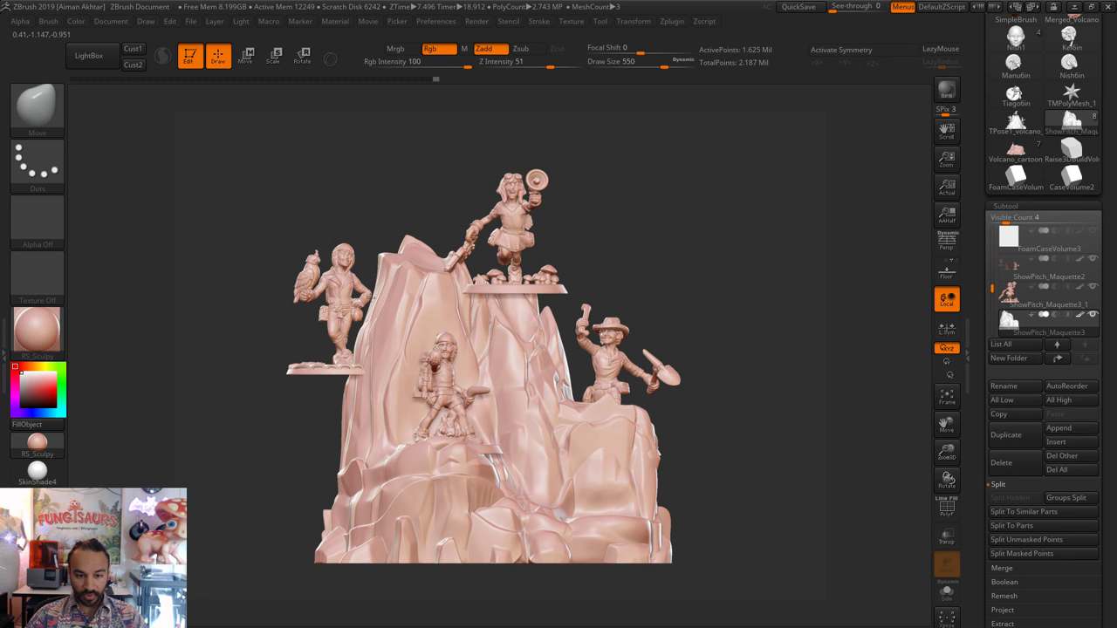
mouse_move(425, 256)
mouse_down()
mouse_move(435, 238)
mouse_move(425, 262)
mouse_move(448, 262)
mouse_up()
- Push the slope below the second peak, the front ledge and the main peak's left flank with a large Move brush
key(s)
key(s)
mouse_move(518, 313)
mouse_down()
mouse_move(559, 298)
mouse_move(556, 328)
mouse_move(548, 311)
mouse_move(532, 311)
mouse_move(526, 324)
mouse_move(541, 356)
mouse_up()
key(s)
key(s)
mouse_move(514, 429)
mouse_down()
mouse_move(504, 426)
mouse_move(515, 427)
mouse_up()
drag(436, 480, 455, 482)
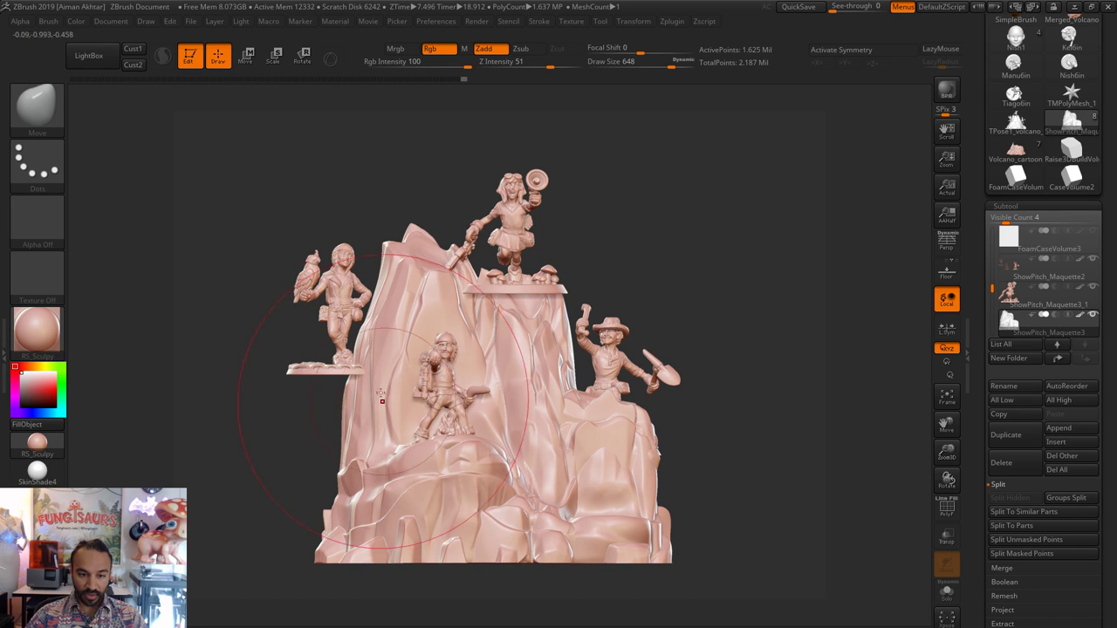
drag(374, 394, 389, 399)
- Widen the mountain's lower left flank slightly, push its upper flank inward and raise the main summit
key(s)
drag(341, 435, 337, 436)
drag(337, 472, 333, 472)
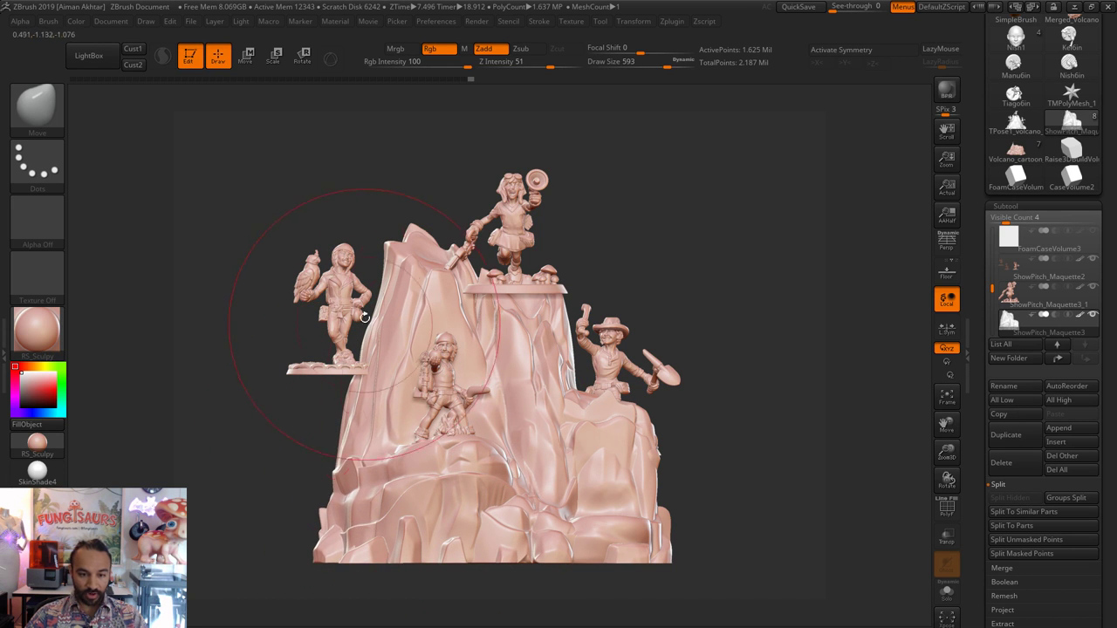
mouse_move(373, 269)
mouse_down()
mouse_move(377, 253)
mouse_move(382, 277)
mouse_up()
key(s)
drag(397, 238, 400, 228)
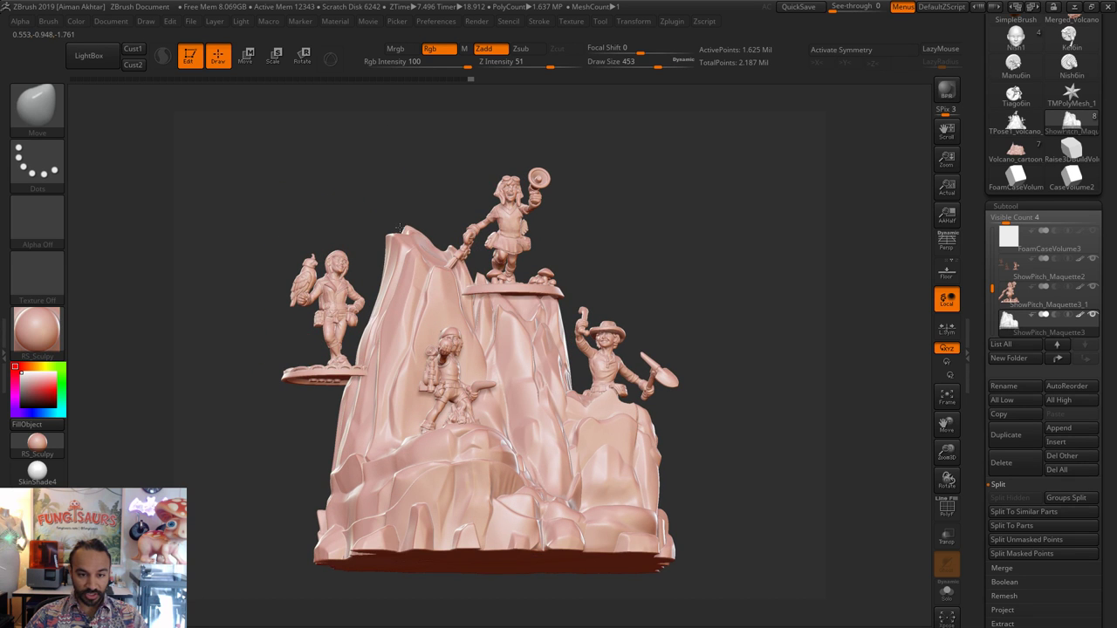
- Reshape the front of the main peak just below its summit with a smaller Move brush
mouse_move(428, 192)
shift+mouse_down()
mouse_move(441, 242)
mouse_move(430, 264)
mouse_move(404, 267)
shift+mouse_up()
key(s)
key(s)
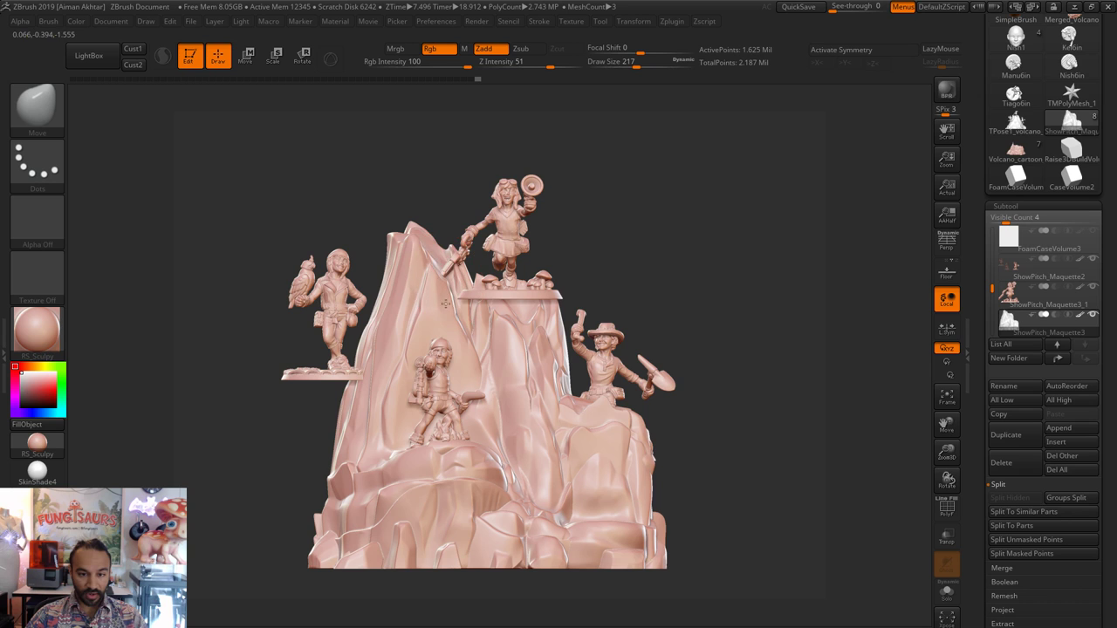
key(s)
mouse_move(418, 249)
mouse_down()
mouse_move(396, 258)
mouse_move(388, 281)
mouse_move(401, 270)
mouse_up()
key(s)
key(s)
key(s)
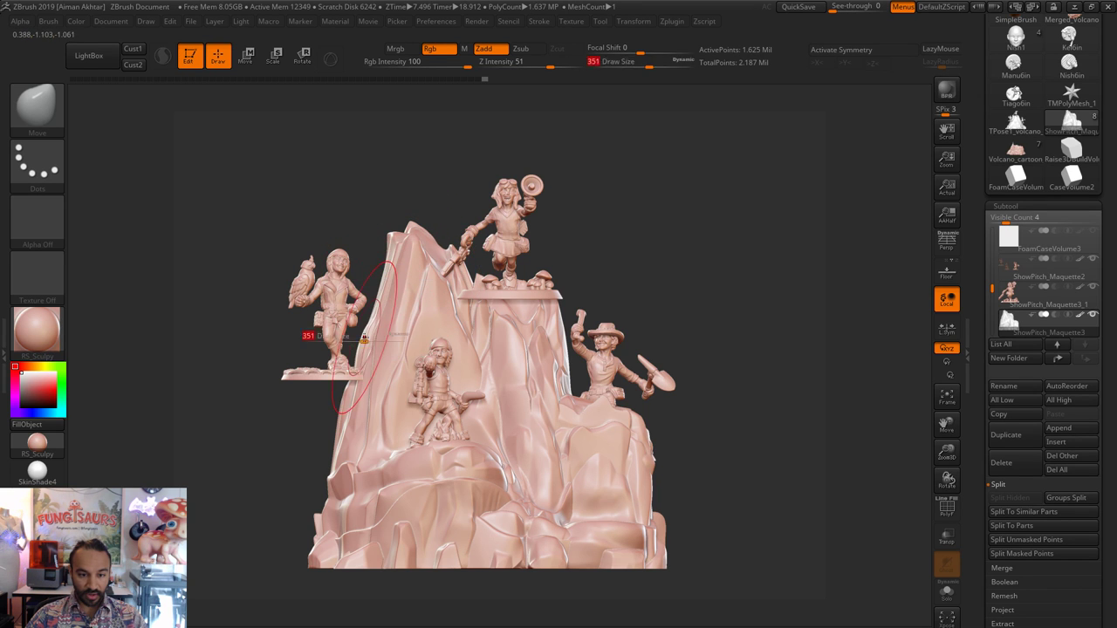
drag(365, 339, 370, 335)
key(ctrl+z)
- Pull the mountain's left flank outward beneath the bird-holding figure's base and check the shape from the side
key(s)
key(s)
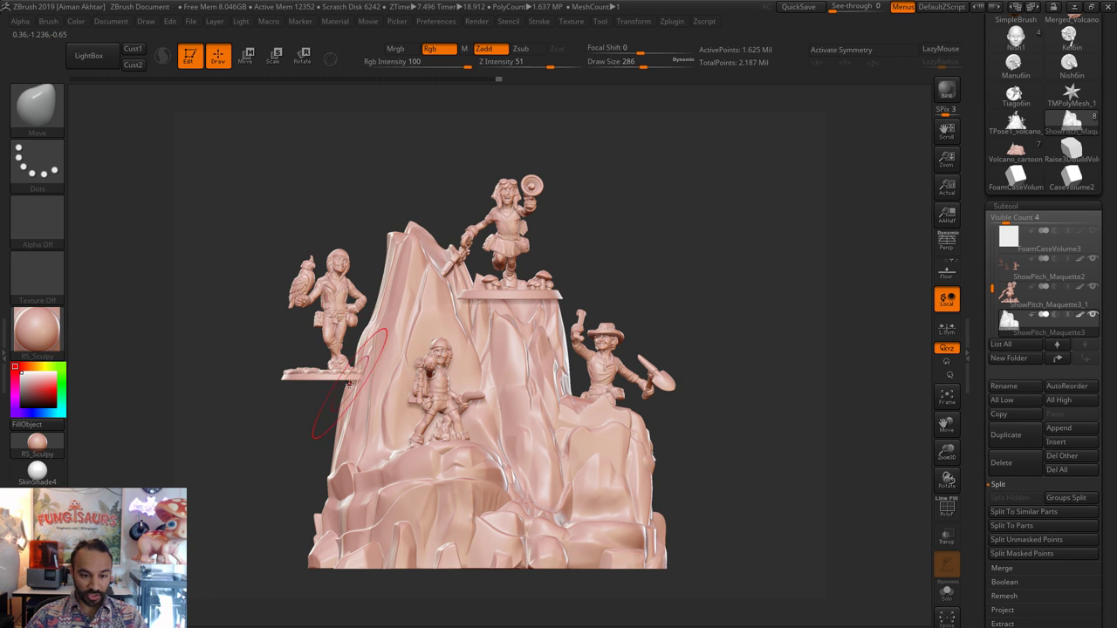
key(s)
drag(359, 405, 341, 404)
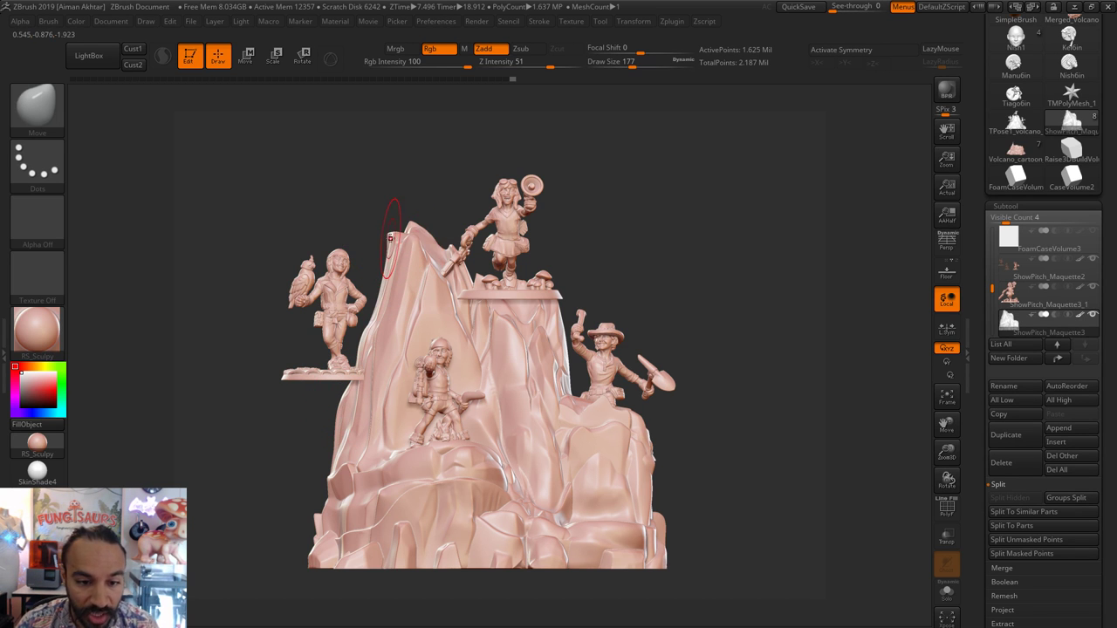
drag(324, 186, 372, 207)
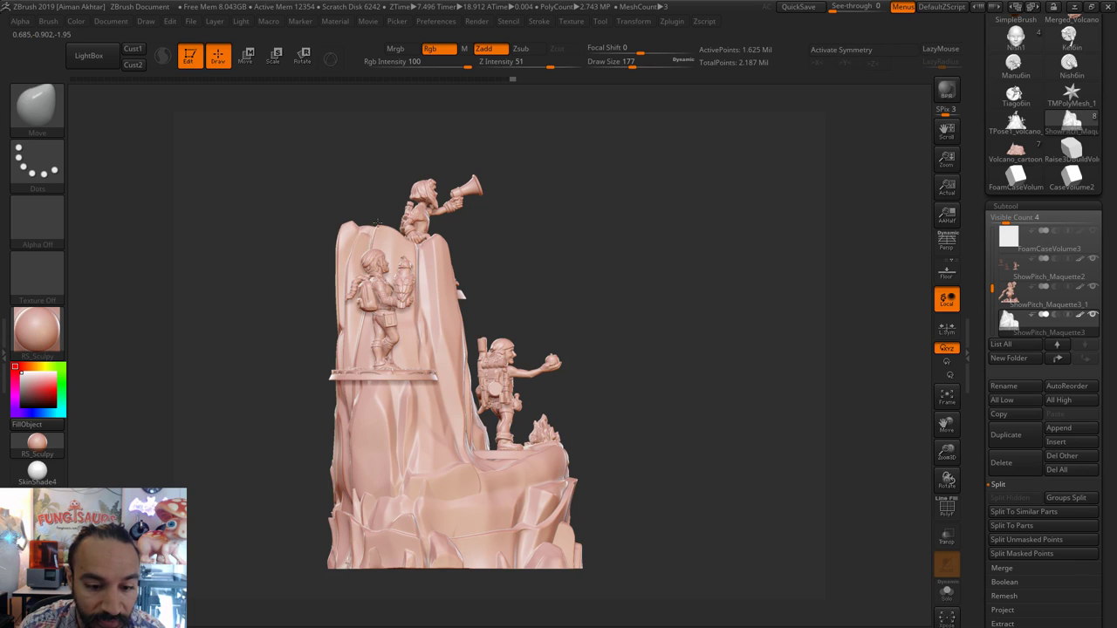
drag(585, 242, 534, 260)
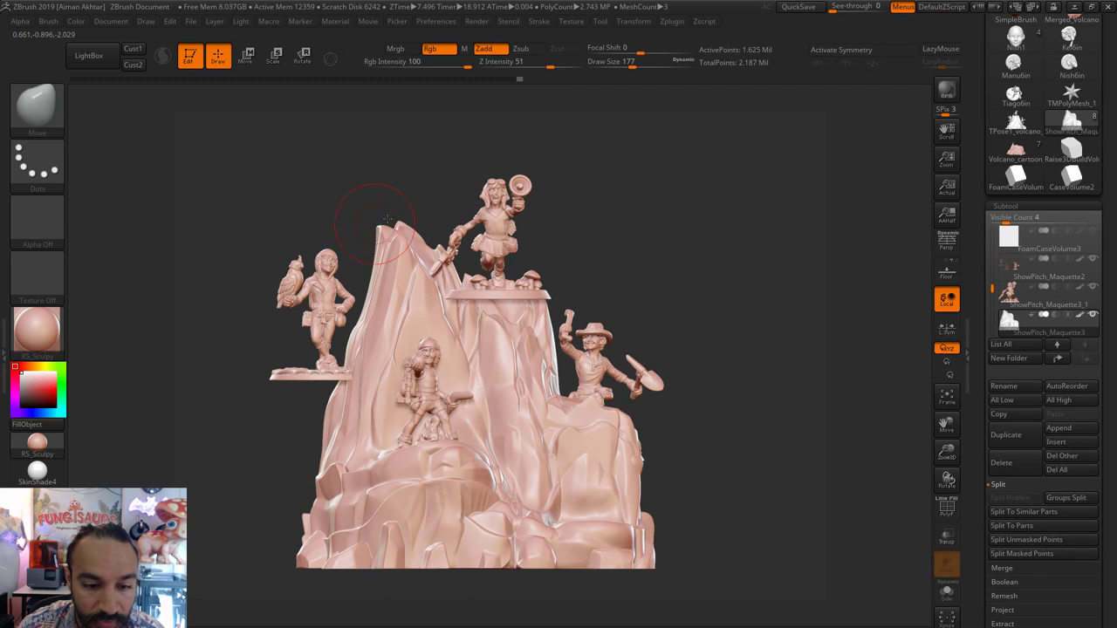
- Shape the main peak's summit into a narrower point with the Move brush, working from front and angled views
mouse_move(344, 220)
mouse_down()
mouse_move(377, 212)
mouse_move(384, 242)
mouse_up()
key(s)
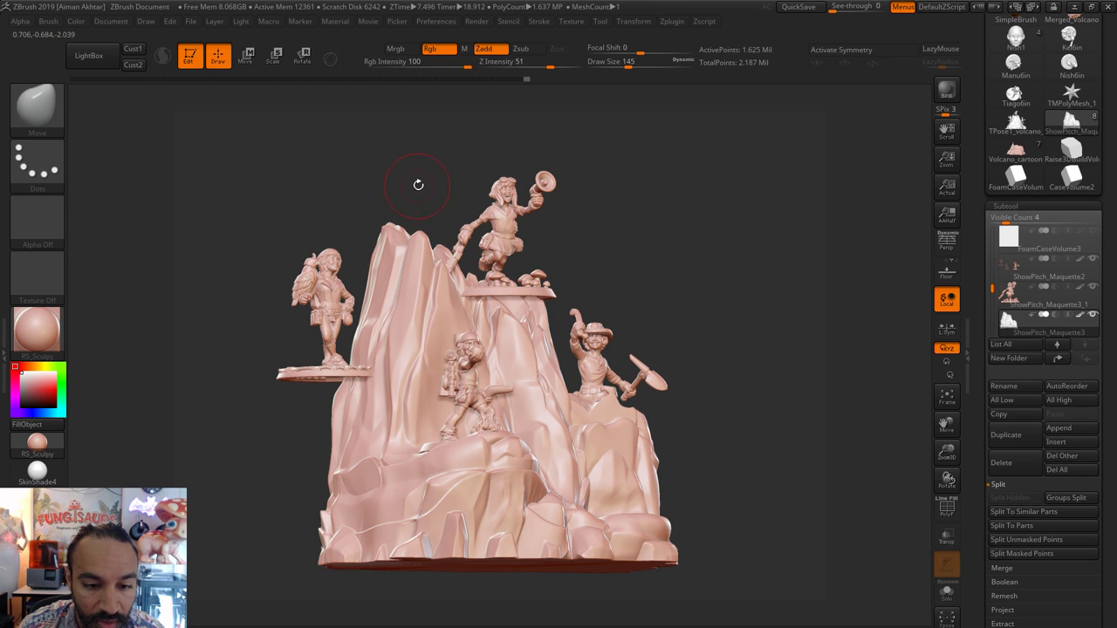
mouse_move(418, 184)
mouse_down()
mouse_move(387, 224)
mouse_move(417, 225)
mouse_up()
key(s)
key(s)
key(s)
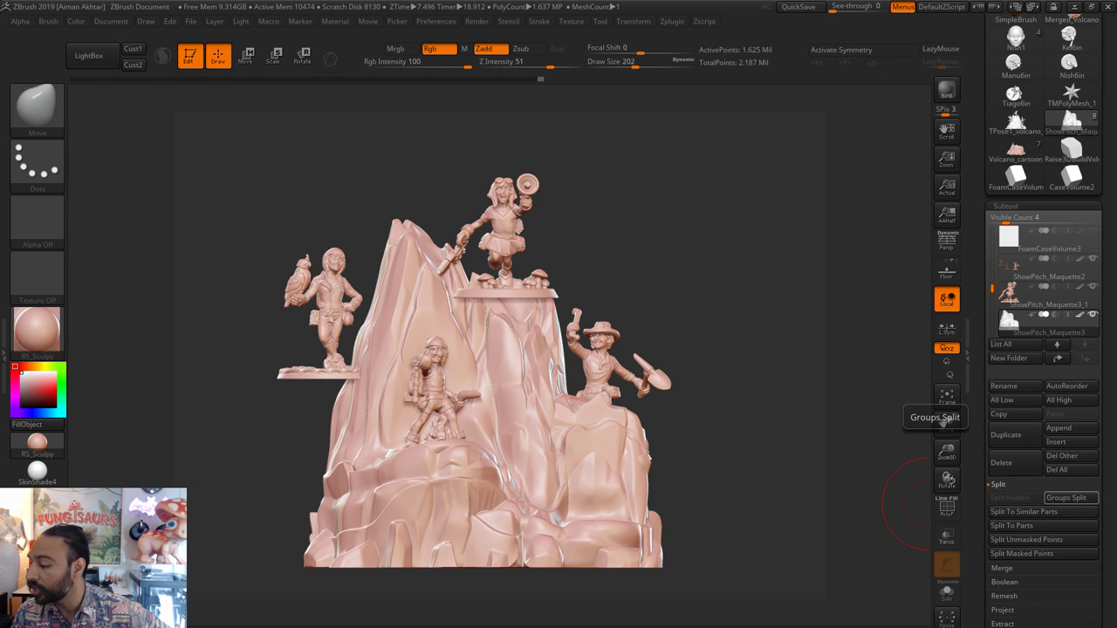
- View the winged creature sculpt image in the browser, close its tab and return to ZBrush
drag(1116, 201, 820, 0)
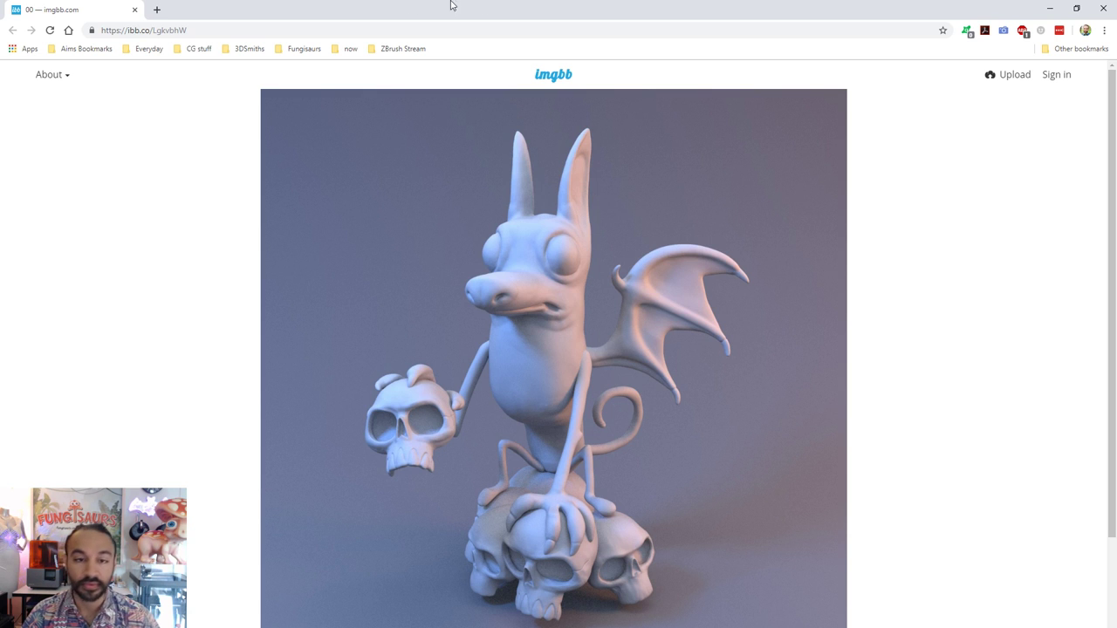
click(135, 12)
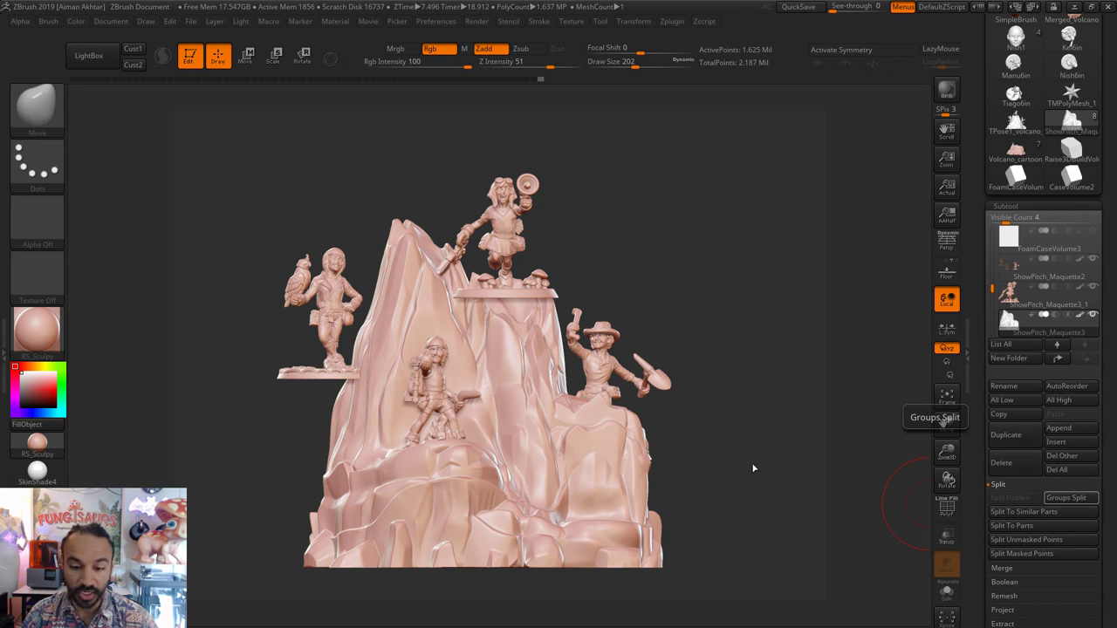
mouse_move(753, 468)
mouse_down()
mouse_move(739, 468)
mouse_move(756, 467)
mouse_up()
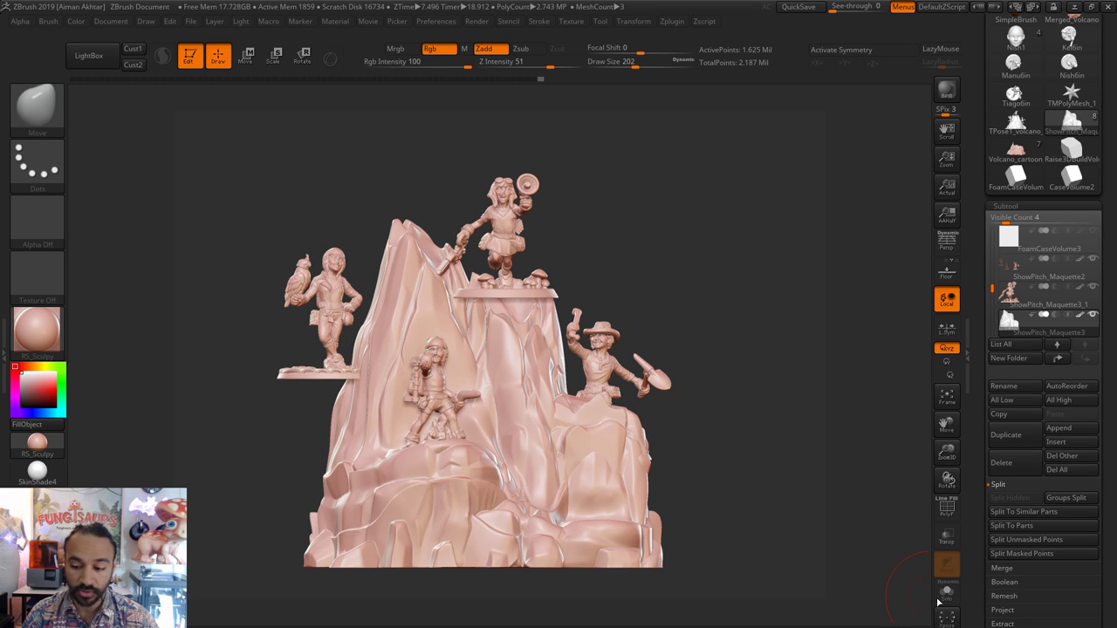
- Compare the maquette with and without perspective distortion and inspect it from the side
click(947, 243)
click(946, 243)
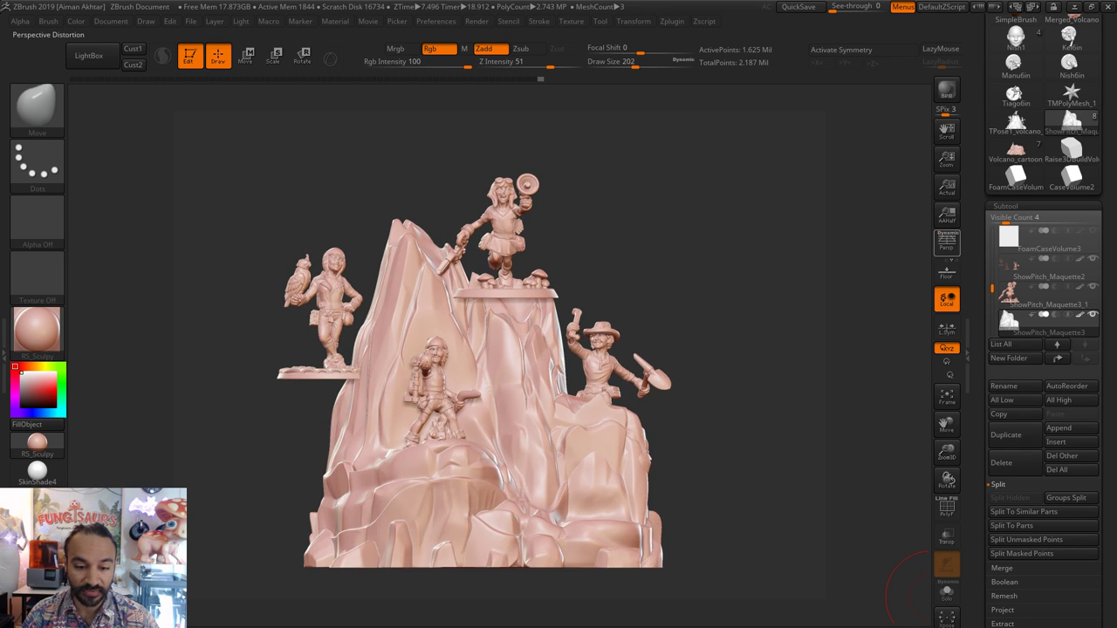
click(947, 243)
alt+drag(763, 509, 827, 565)
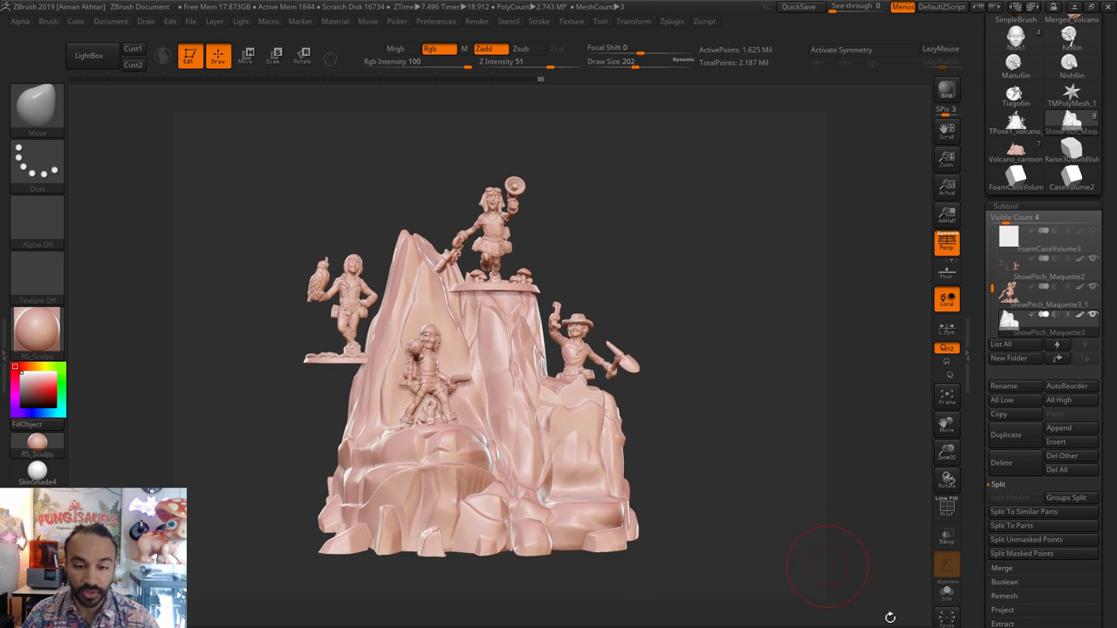
click(947, 243)
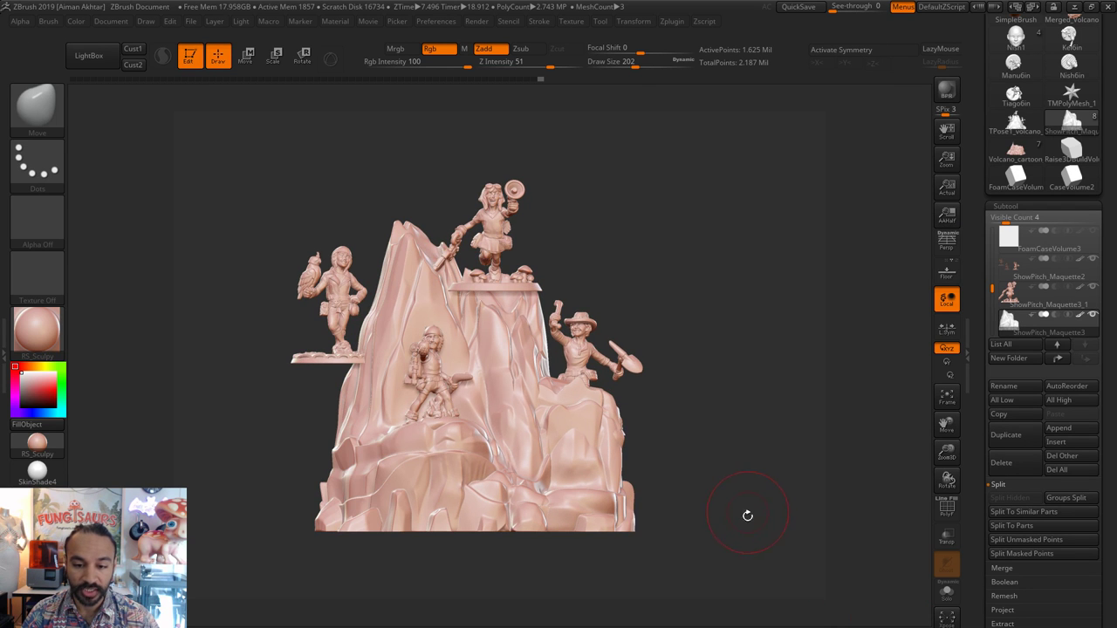
mouse_move(748, 516)
mouse_down()
mouse_move(791, 541)
mouse_move(872, 523)
mouse_move(811, 511)
mouse_up()
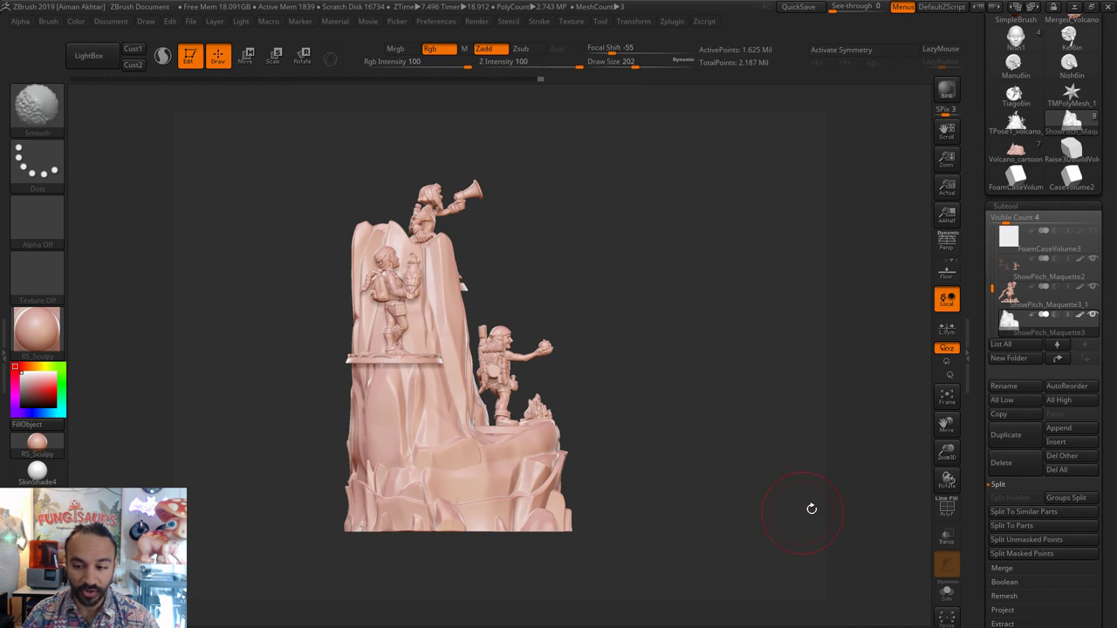
- Select the FoamCaseVolume3 subtool and check the maquette through it with transparency from the side and front
click(1009, 236)
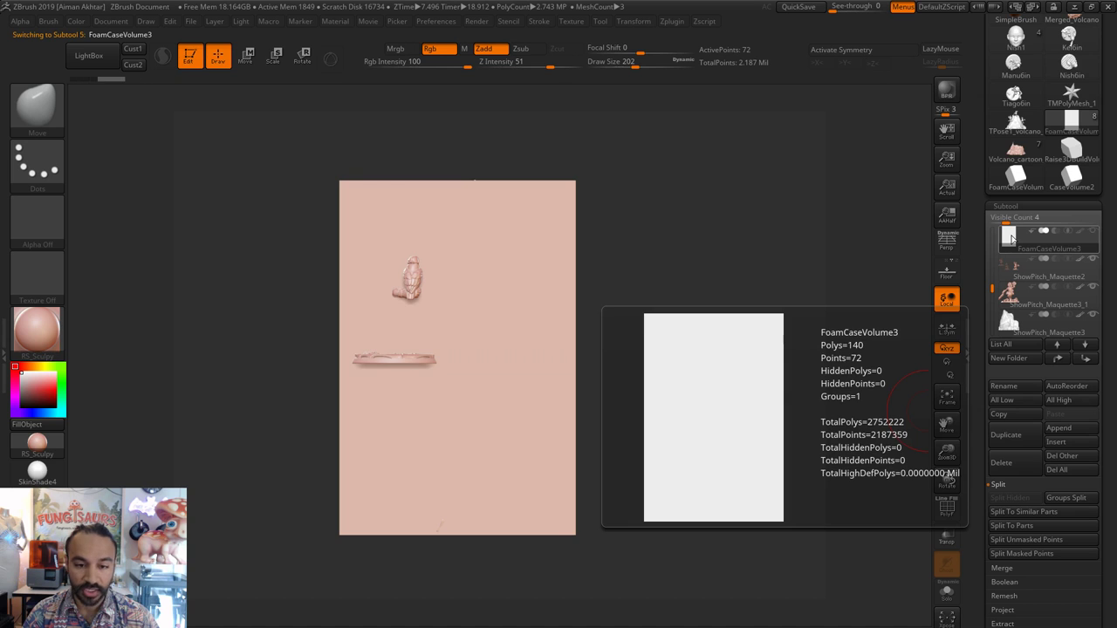
click(946, 536)
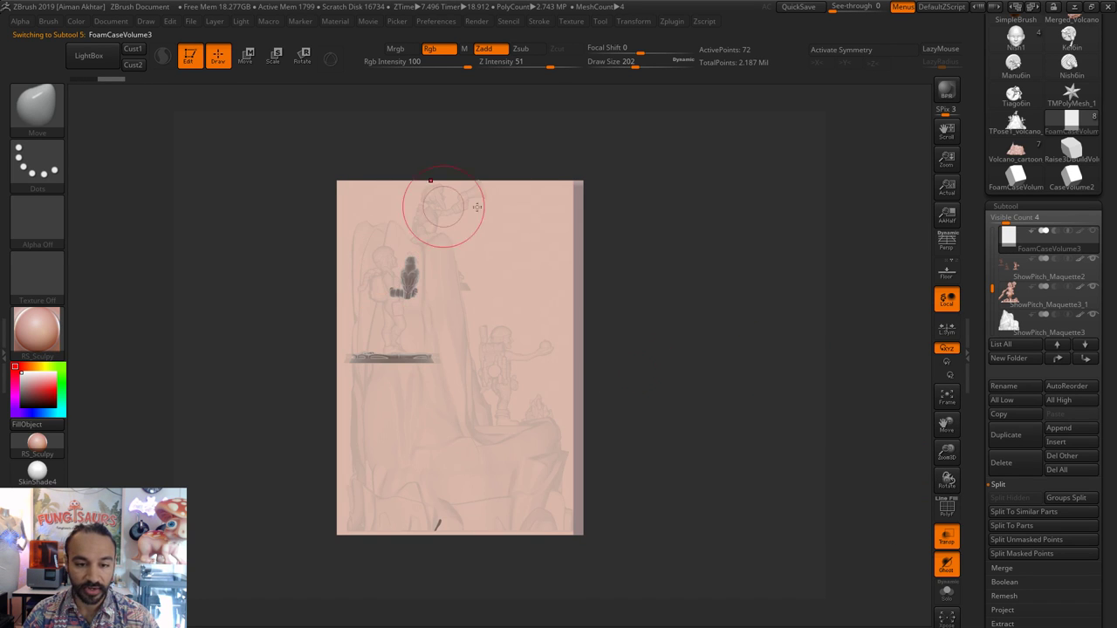
drag(689, 521, 676, 525)
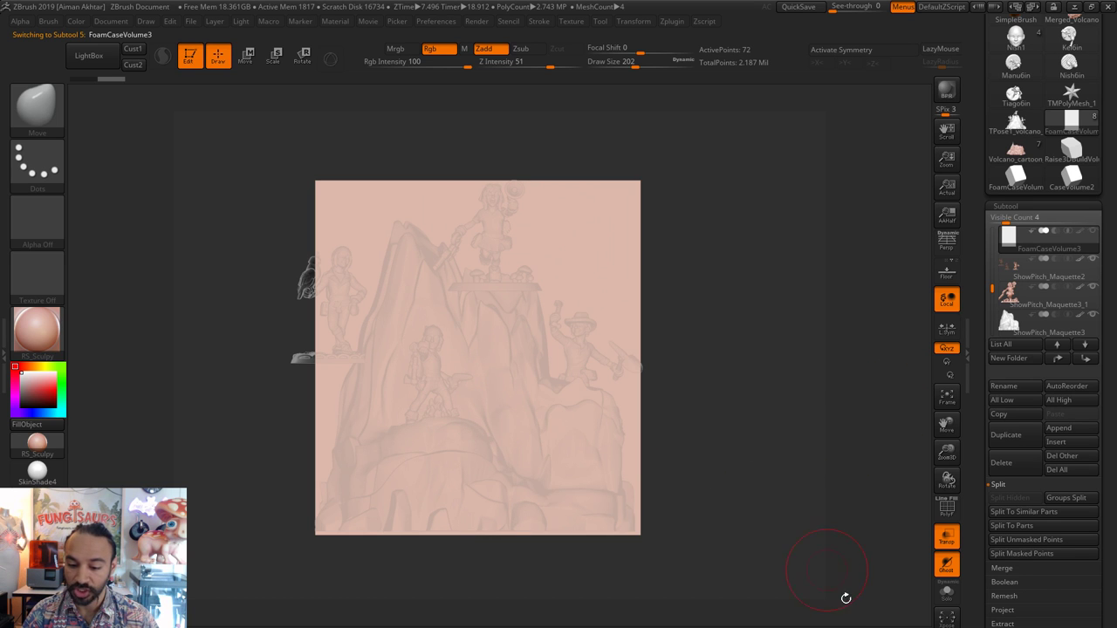
- Turn on perspective distortion, make ShowPitch_Maquette3_1 the active subtool and turn off the transparent display
click(946, 244)
alt+drag(773, 434, 747, 397)
click(1045, 297)
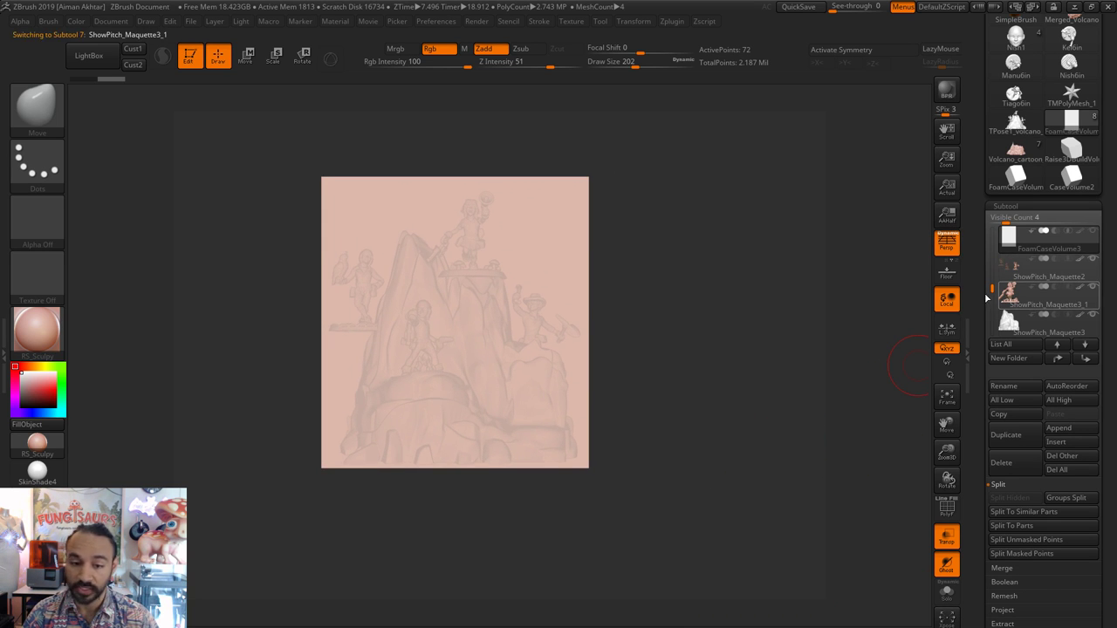
click(952, 546)
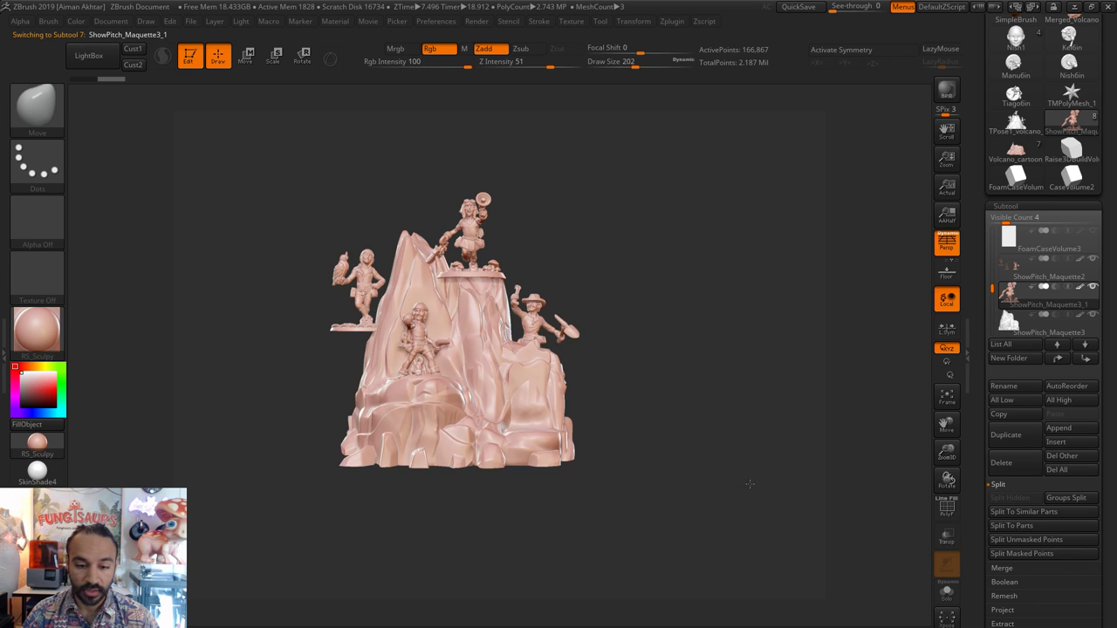
mouse_move(749, 482)
alt+mouse_down()
mouse_move(756, 495)
mouse_move(762, 473)
alt+mouse_up()
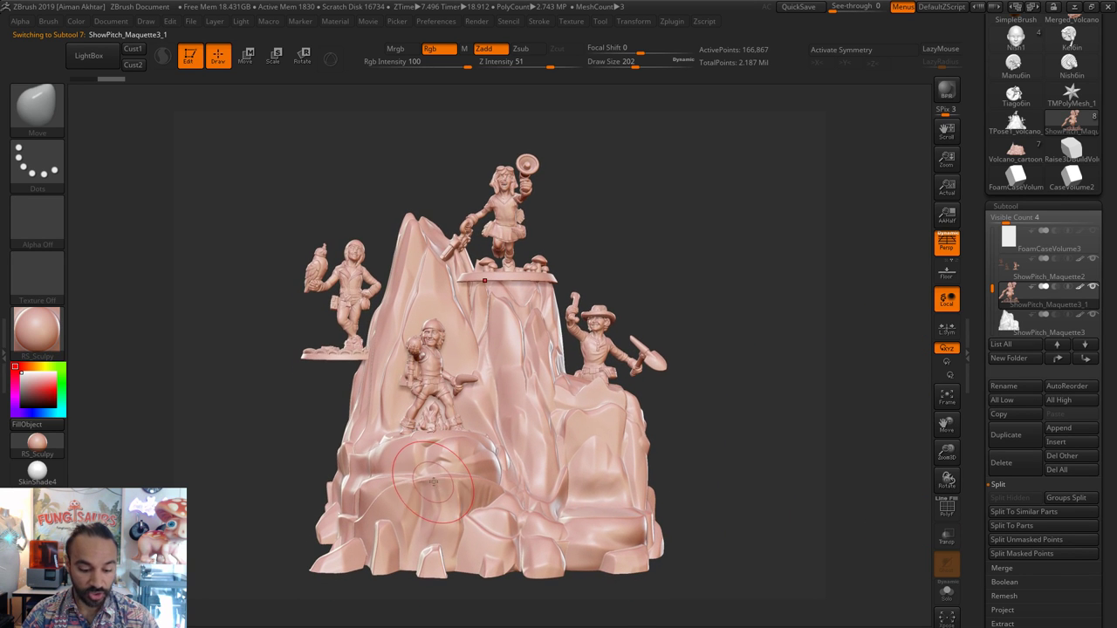
- Select the mountain subtool and push its lower left flank and base rocks with a Move brush of size 372
alt+click(432, 519)
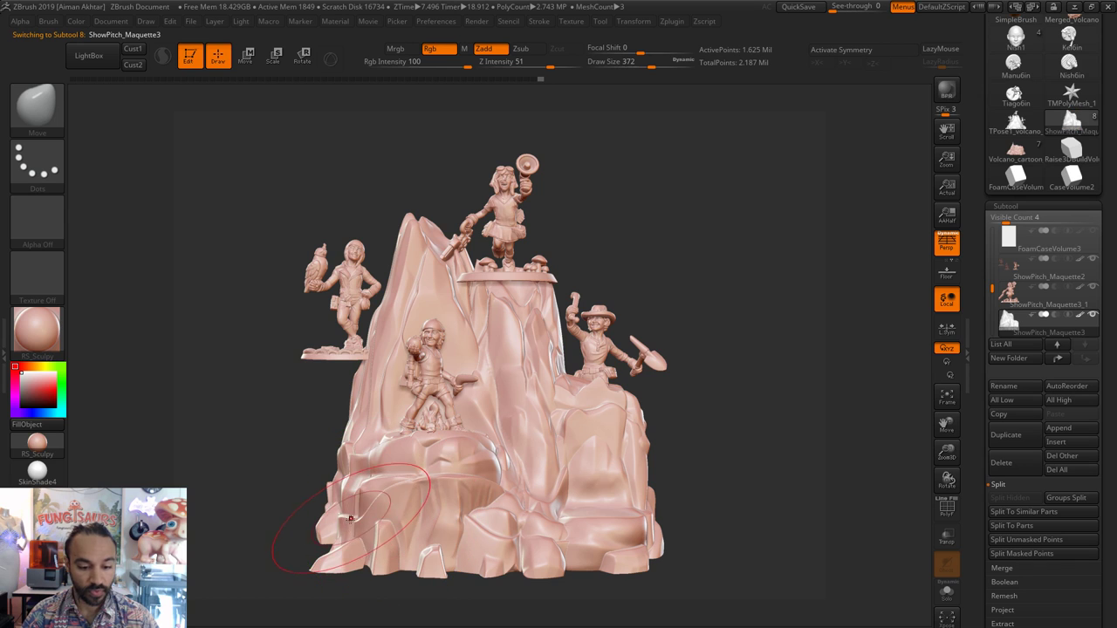
drag(333, 539, 328, 522)
drag(372, 465, 377, 463)
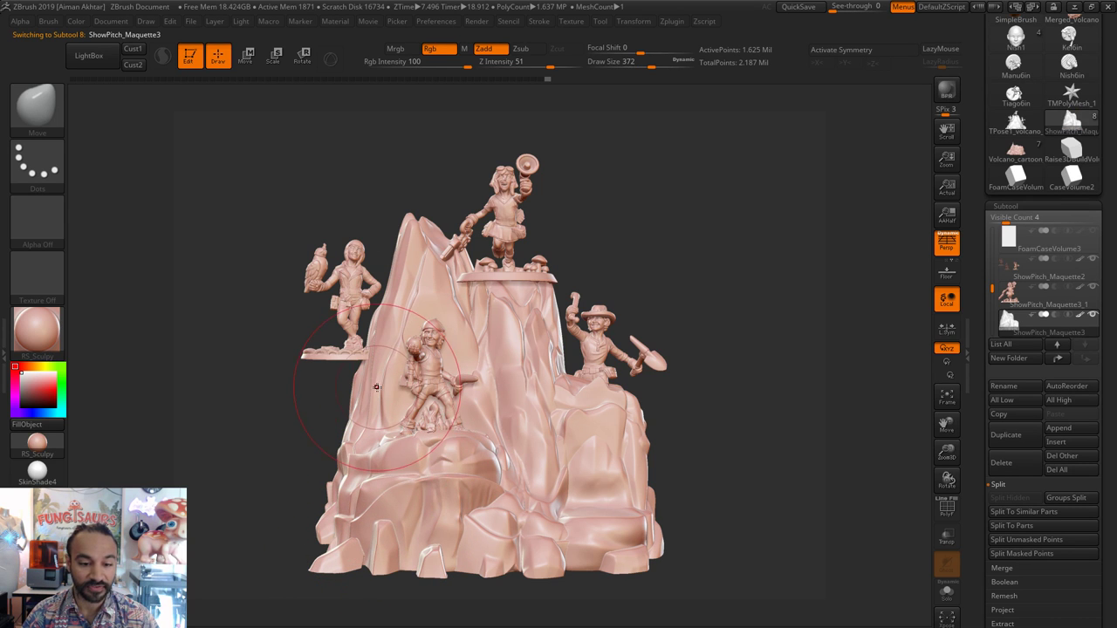
- Adjust the front ledge's edge and the rocks beneath it with smaller Move brushes, starting at size 197
key(s)
mouse_move(473, 440)
mouse_down()
mouse_move(456, 440)
mouse_move(473, 460)
mouse_up()
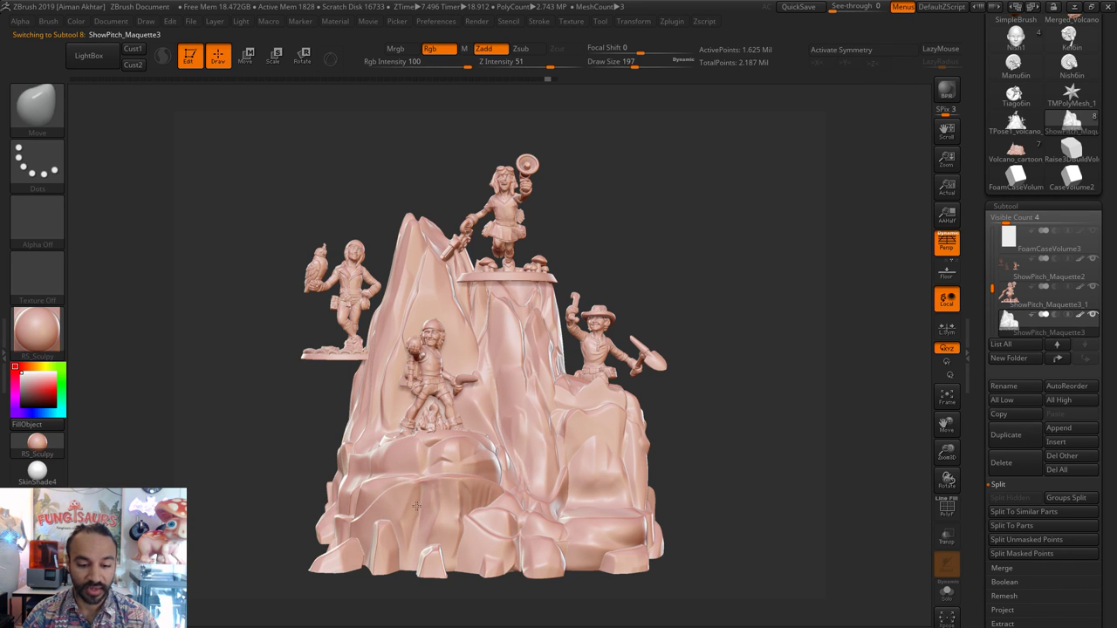
key(s)
drag(477, 505, 483, 525)
key(s)
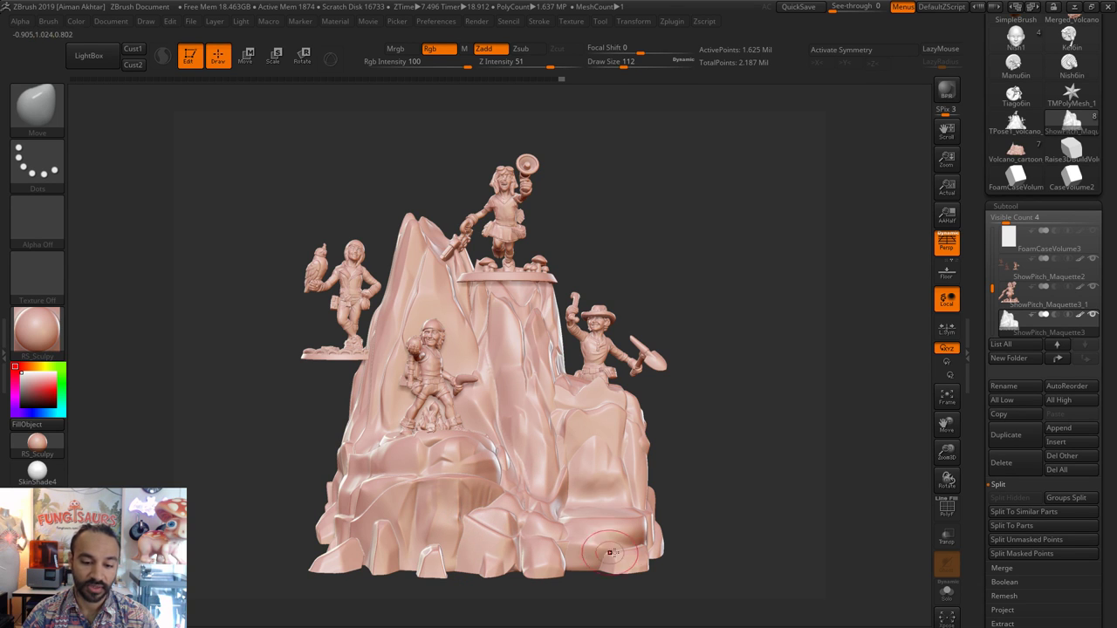
- Refine the small rocks at the centre of the mountain's front base with a Move brush of size 101
key(s)
drag(489, 506, 440, 522)
key(s)
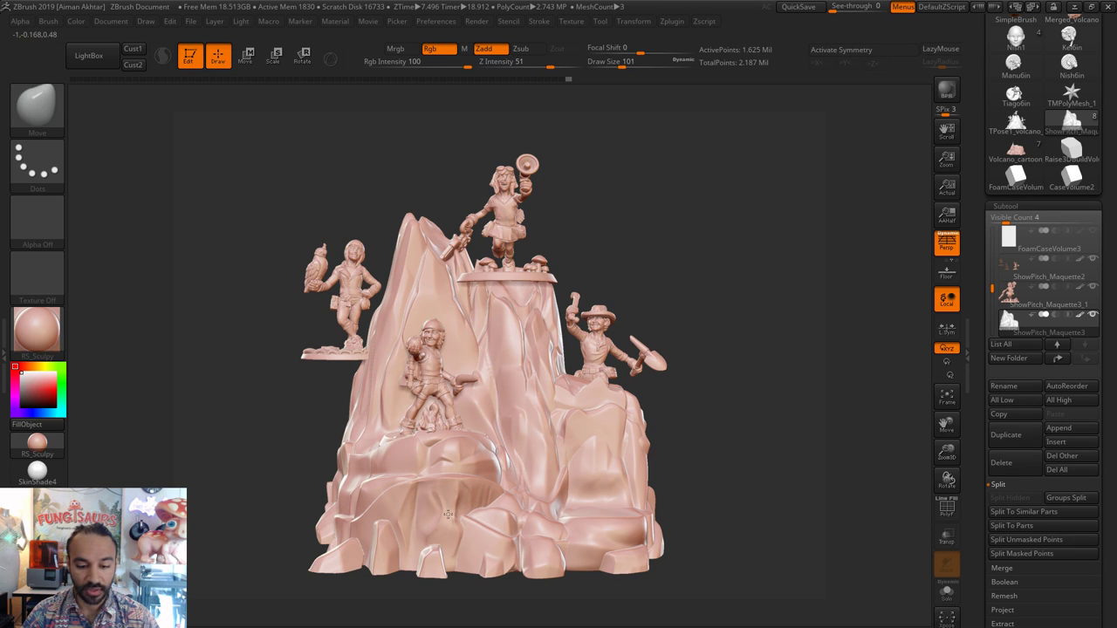
key(s)
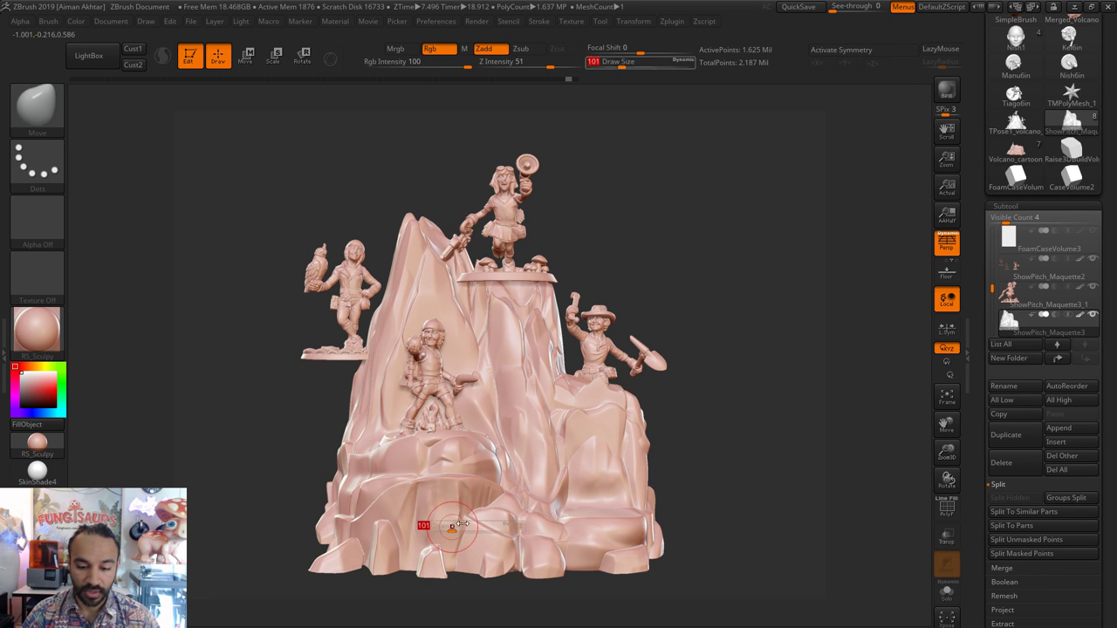
drag(462, 524, 469, 525)
key(s)
- Lower the rock around the hat-wearing figure's base with a Move brush of size 492 to uncover its legs
mouse_move(644, 515)
right_down()
mouse_move(631, 545)
mouse_move(615, 422)
right_up()
key(s)
drag(595, 314, 620, 312)
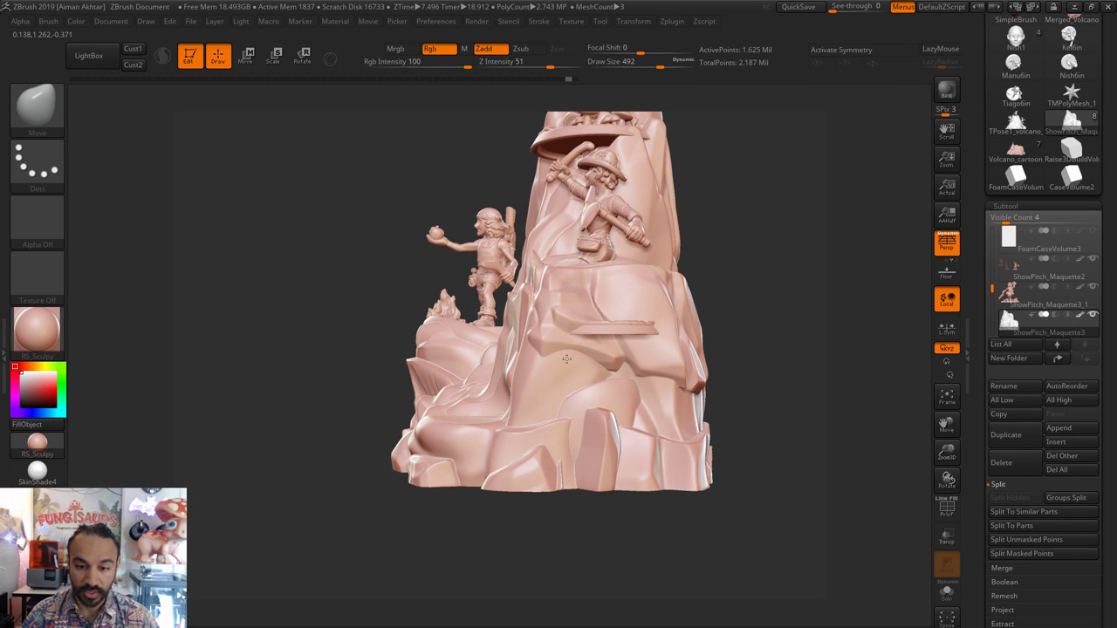
drag(566, 359, 566, 363)
drag(569, 306, 567, 356)
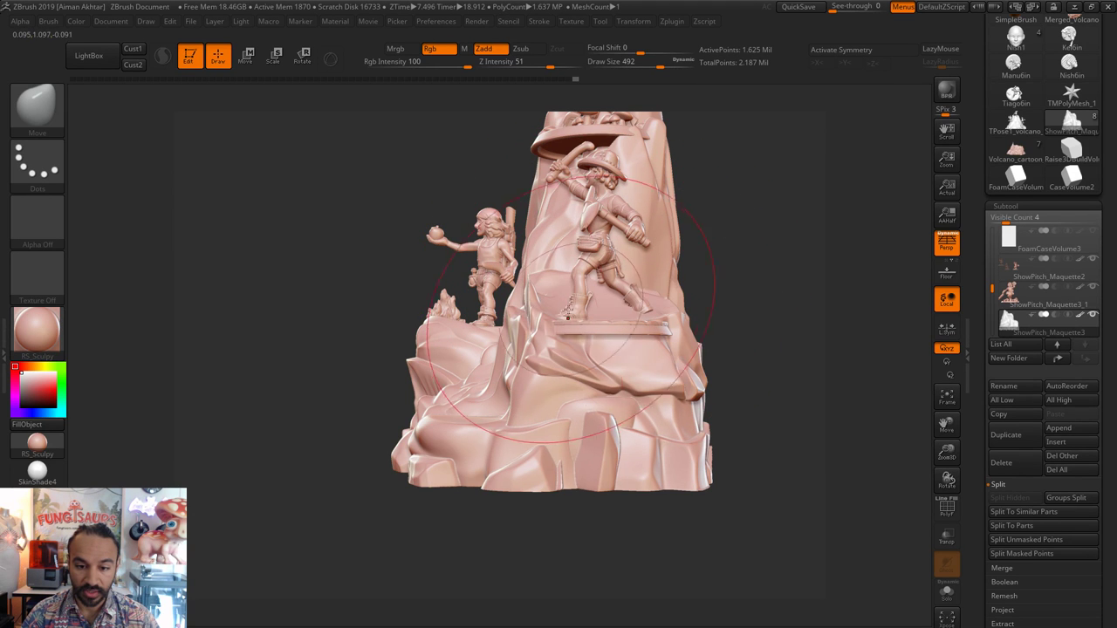
mouse_move(534, 317)
mouse_down()
mouse_move(535, 359)
mouse_move(576, 339)
mouse_move(578, 325)
mouse_up()
- Reshape the base rocks below the campfire ledge and the corner beside the hat-wearing figure, reducing the Move brush to size 280
key(bracketleft)
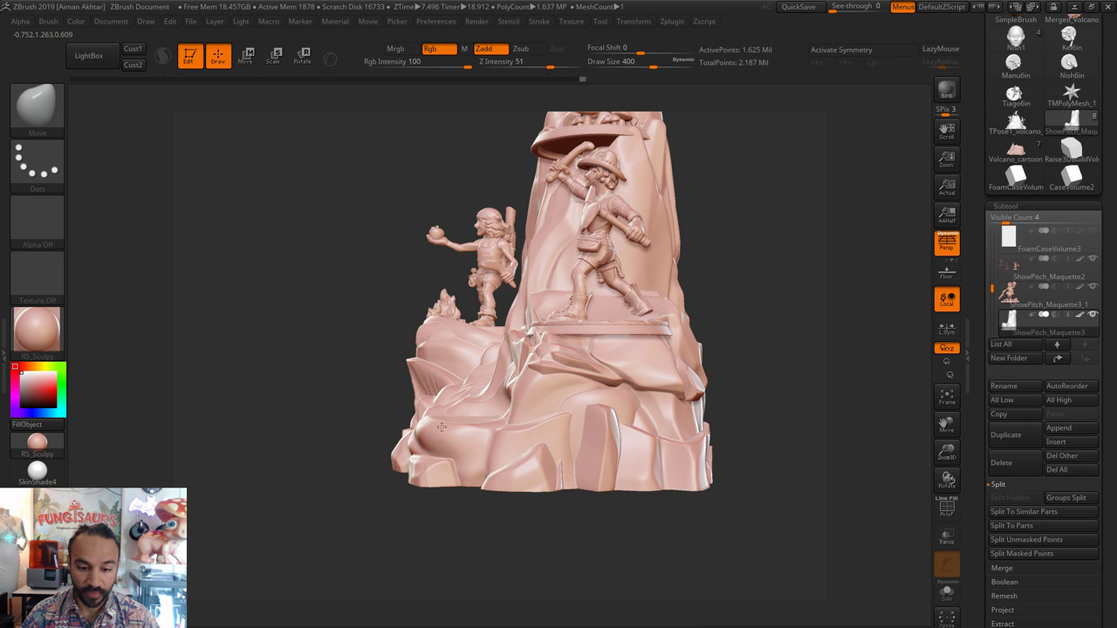
mouse_move(441, 428)
mouse_down()
mouse_move(461, 429)
mouse_move(446, 429)
mouse_up()
key(bracketleft)
key(bracketleft)
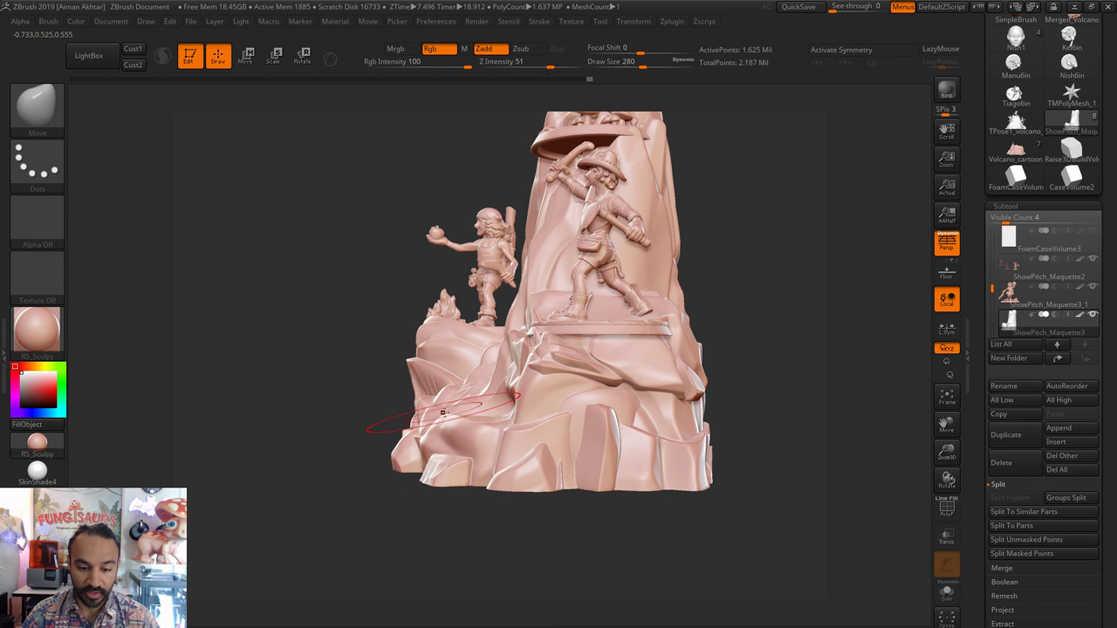
key(ctrl+z)
key(ctrl+z)
key(ctrl+z)
key(ctrl+z)
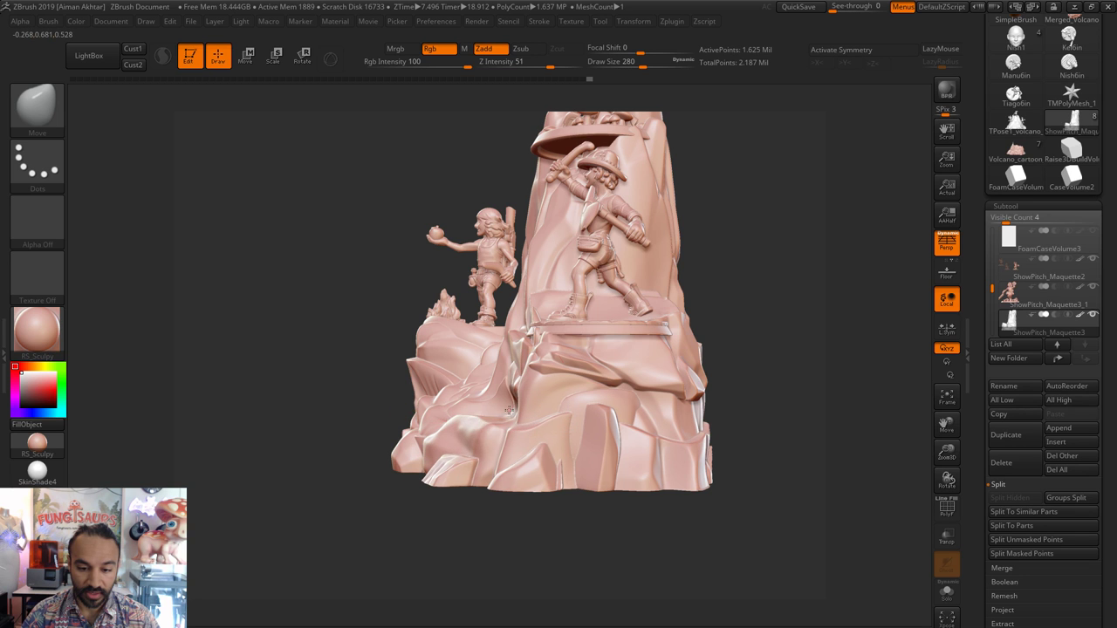
key(ctrl+z)
key(ctrl+z)
key(ctrl+z)
key(ctrl+z)
key(ctrl+z)
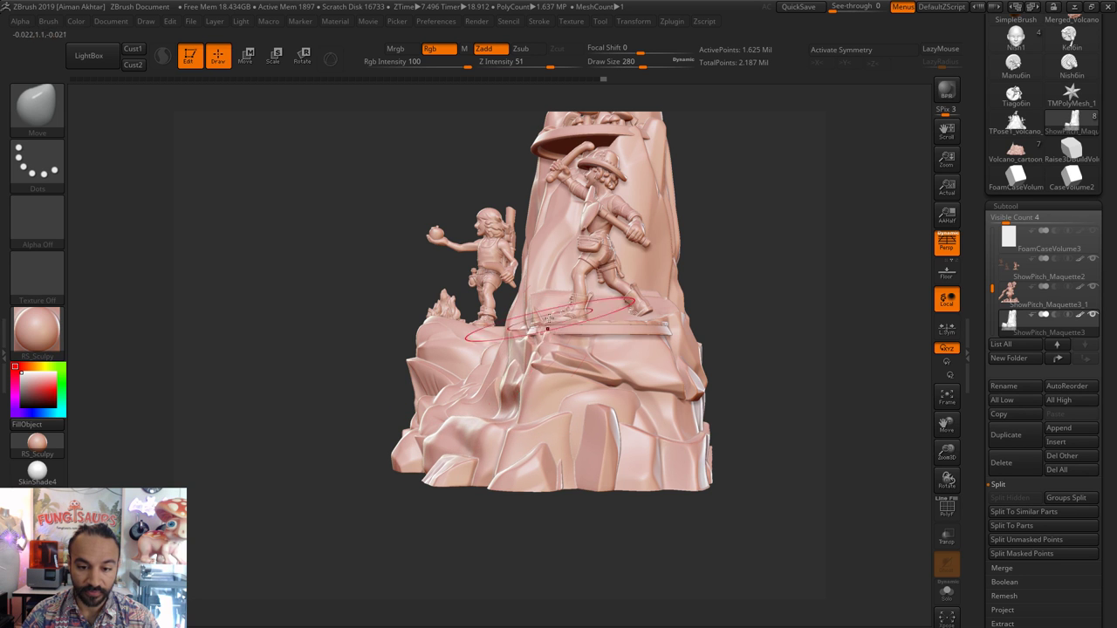
- Reshape the second peak around the horn-holding figure's base from front and side views with Move brushes of size 365 and 262
drag(729, 323, 842, 321)
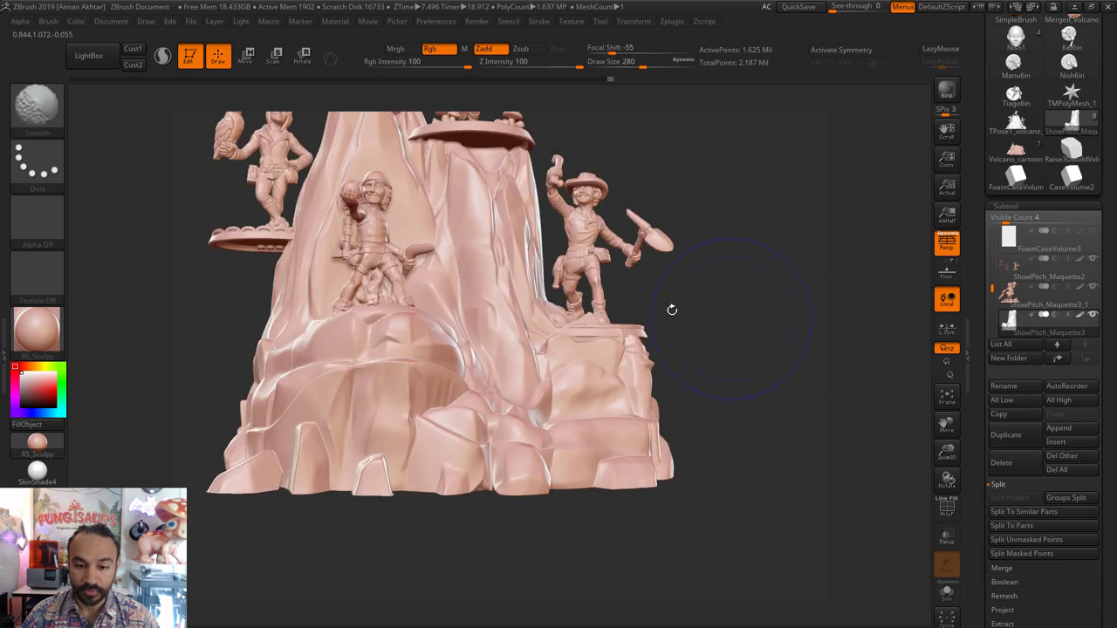
mouse_move(735, 266)
mouse_down()
mouse_move(736, 349)
mouse_move(620, 395)
mouse_up()
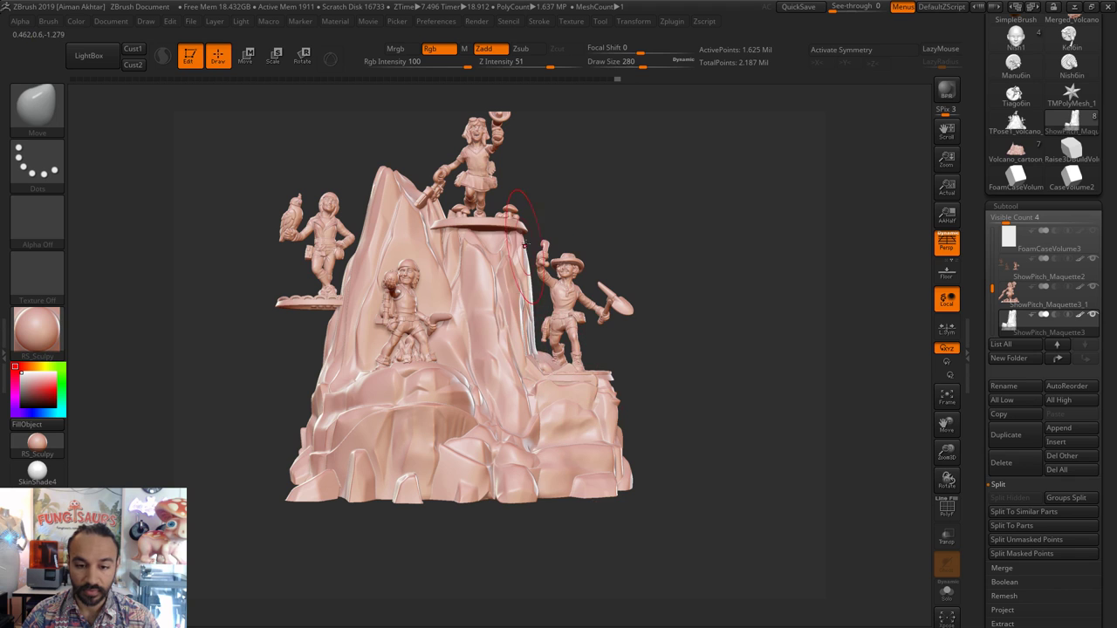
key(s)
mouse_move(526, 245)
mouse_down()
mouse_move(513, 256)
mouse_move(497, 224)
mouse_move(621, 227)
mouse_move(468, 247)
mouse_up()
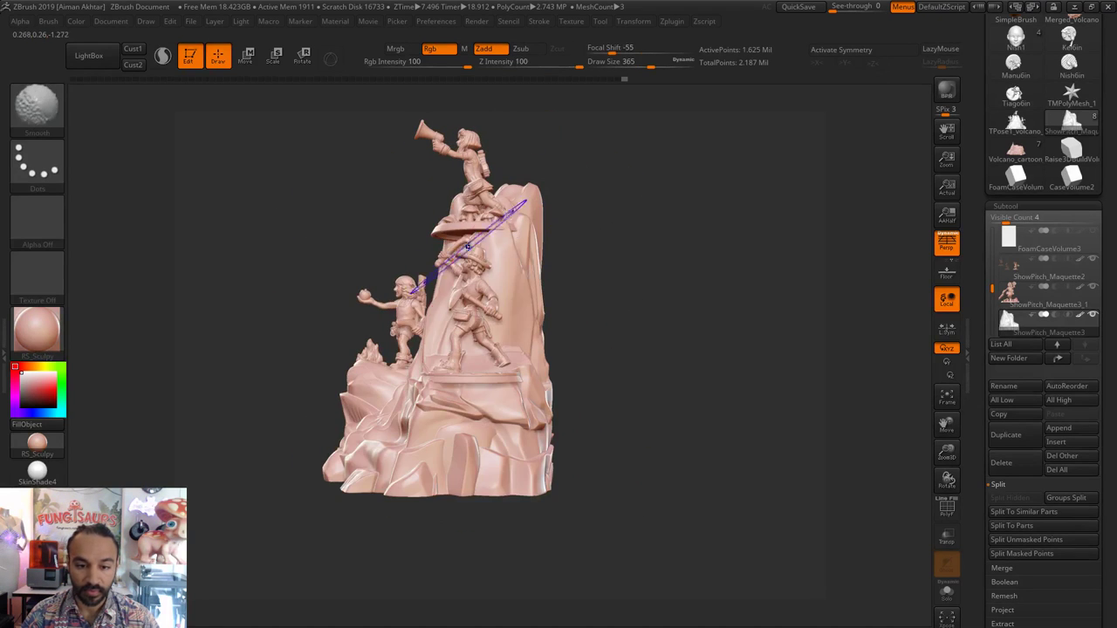
drag(573, 262, 623, 274)
key(s)
drag(468, 241, 457, 241)
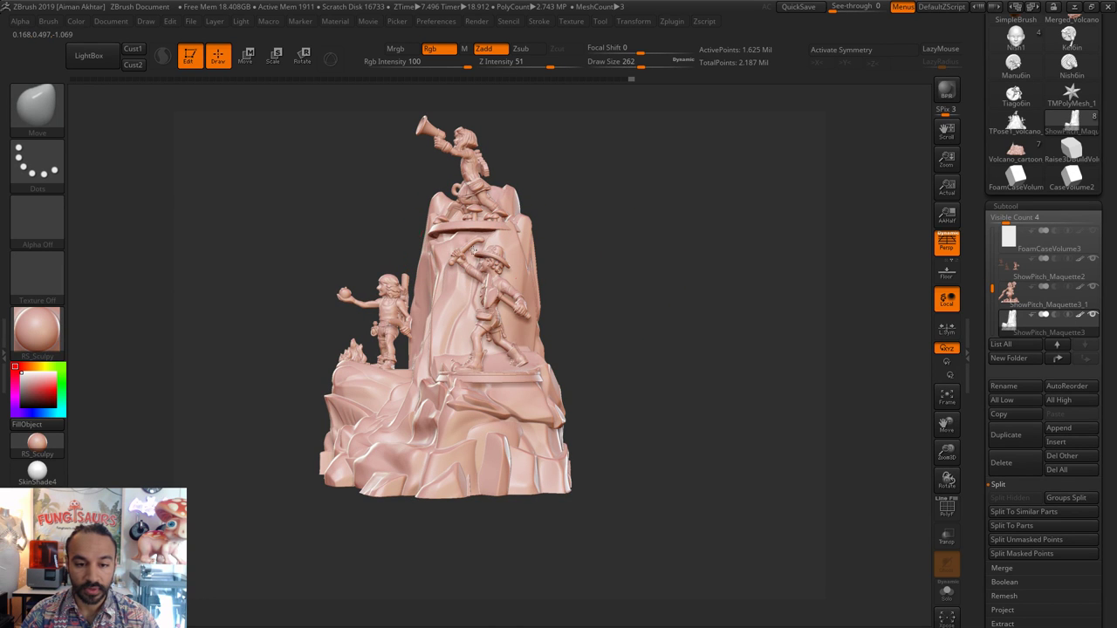
- Push the front of the second peak below the horn-holding figure's base with Move brushes of size 311 and 268
drag(656, 248, 498, 246)
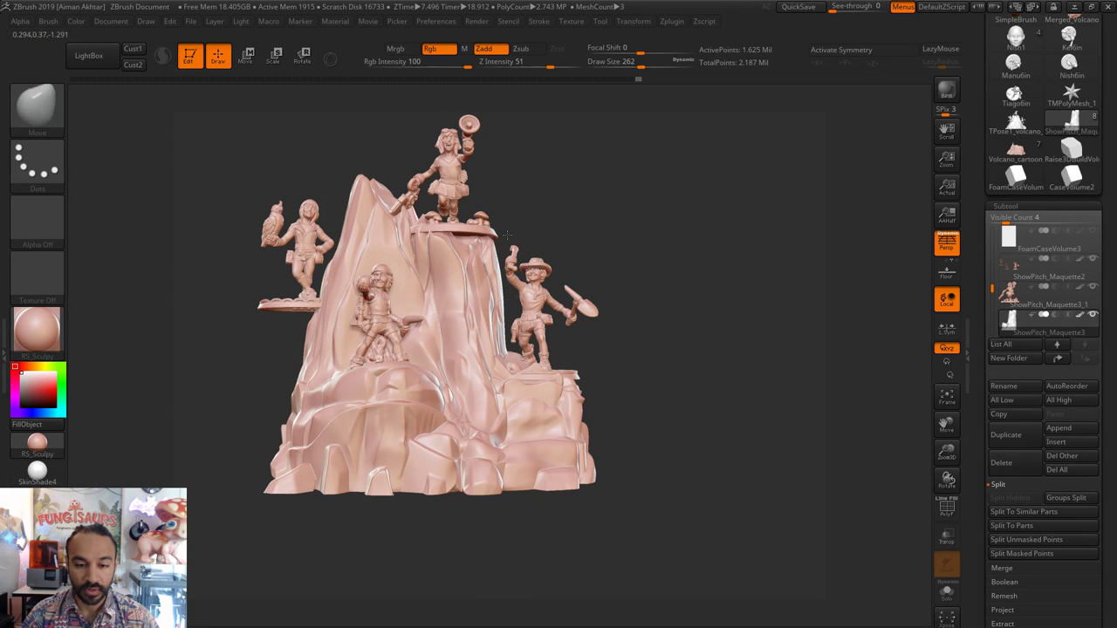
key(bracketright)
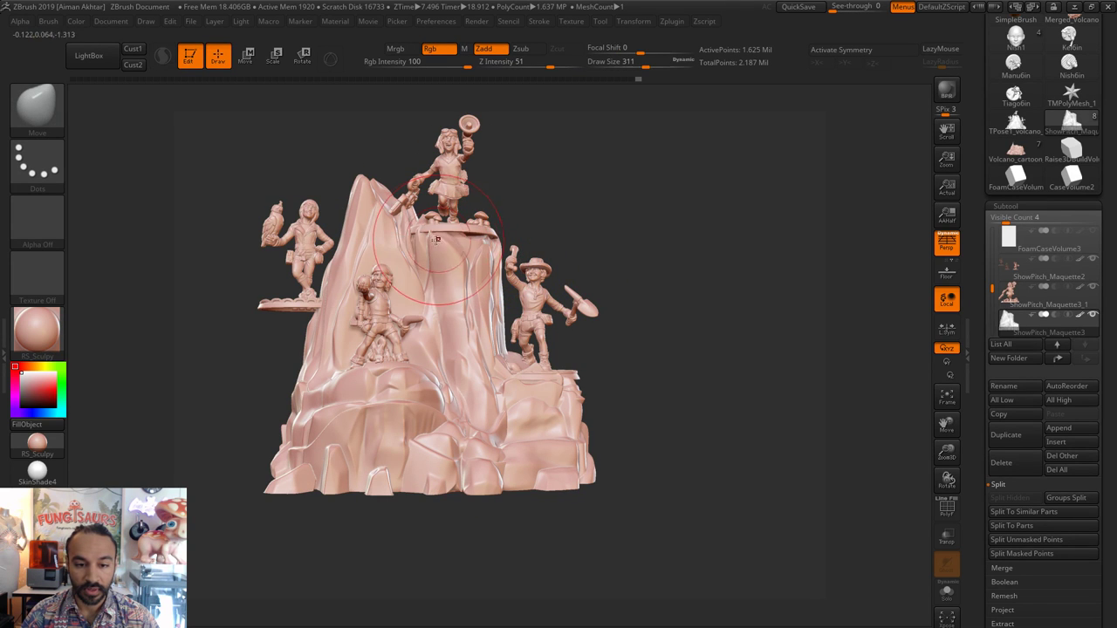
mouse_move(435, 244)
mouse_down()
mouse_move(465, 238)
mouse_move(443, 244)
mouse_up()
key(s)
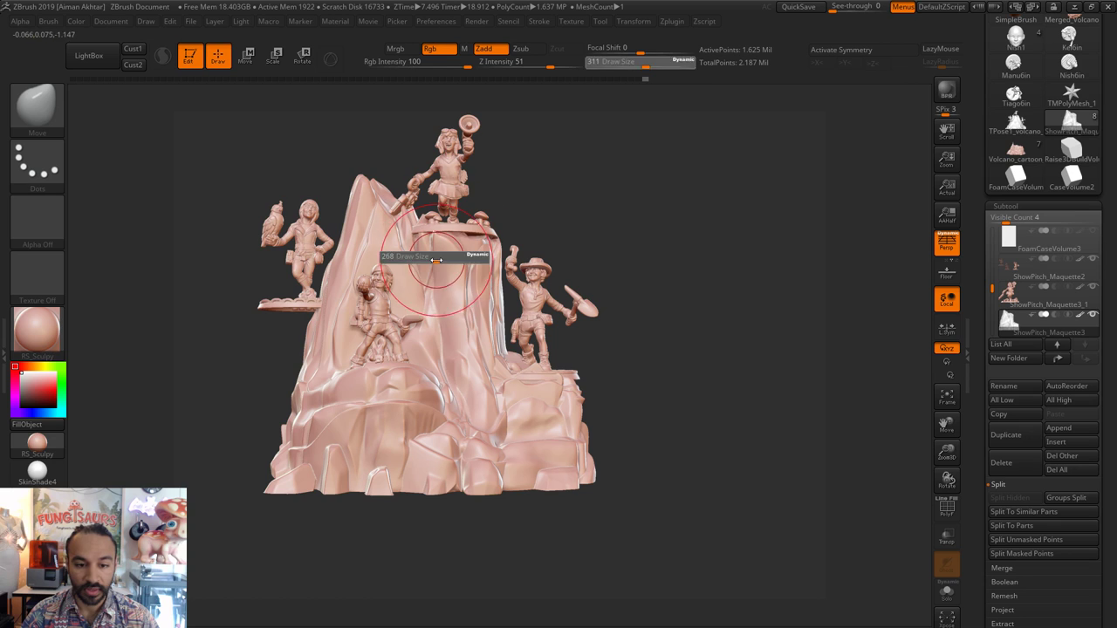
click(435, 260)
drag(443, 288, 434, 275)
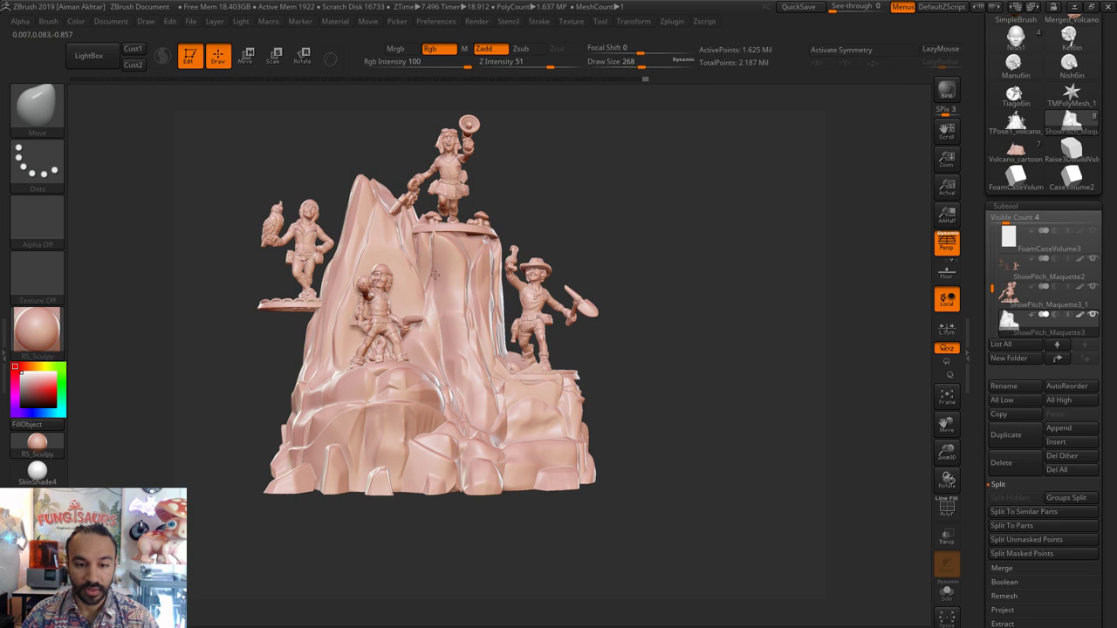
- Reshape the second peak near the hat-wearing figure and the rock in front of its ledge with Move brushes of size 311 and 400
key(s)
click(497, 323)
drag(491, 346, 501, 334)
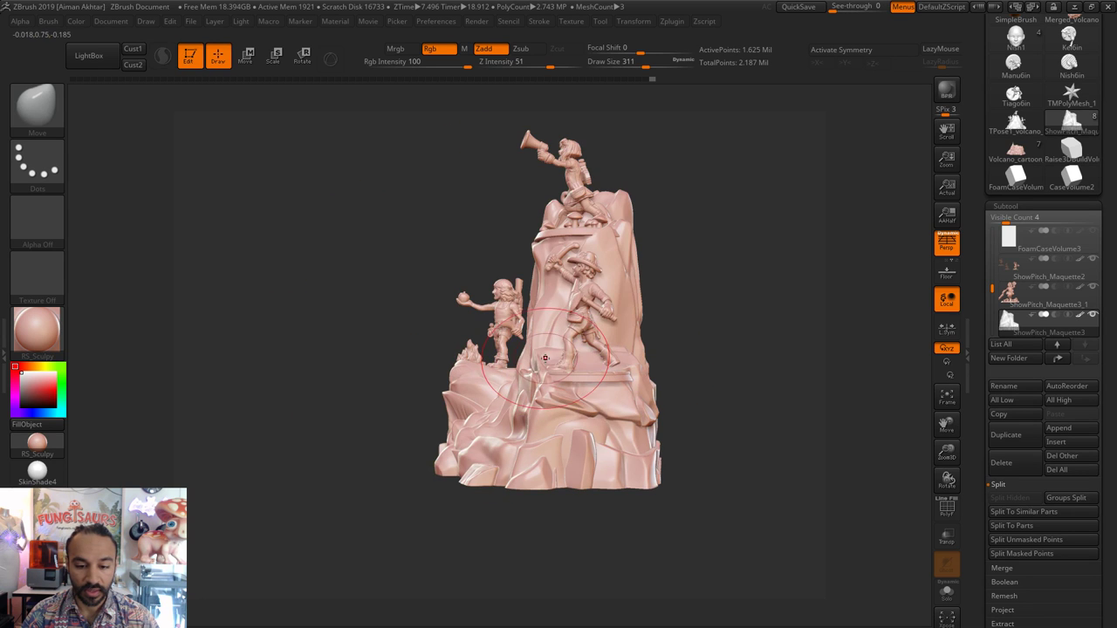
key(s)
click(549, 390)
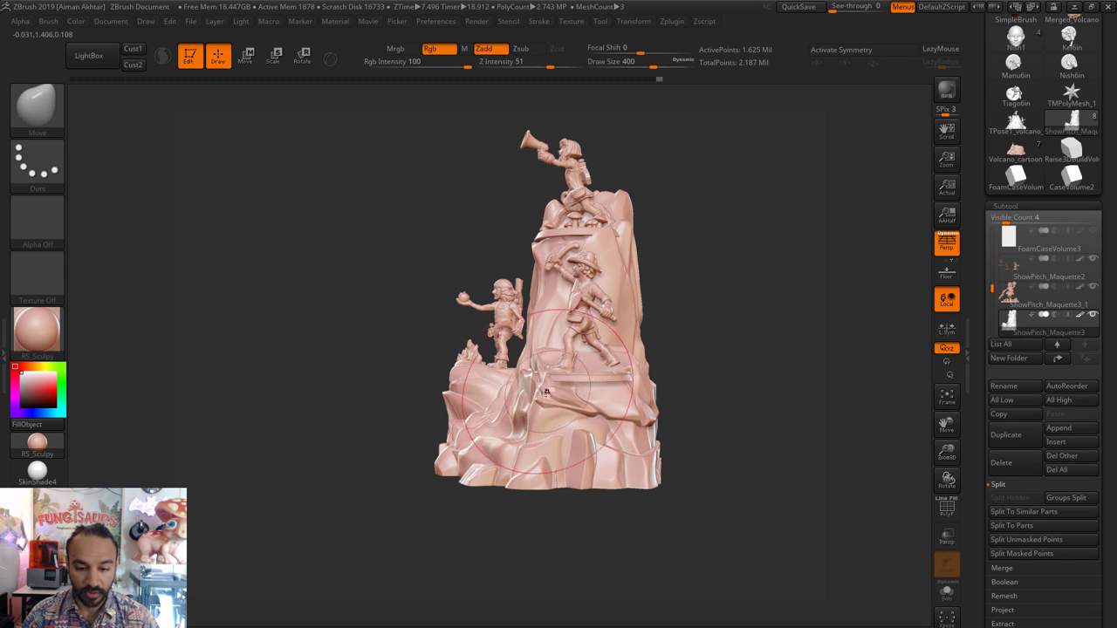
drag(543, 390, 527, 394)
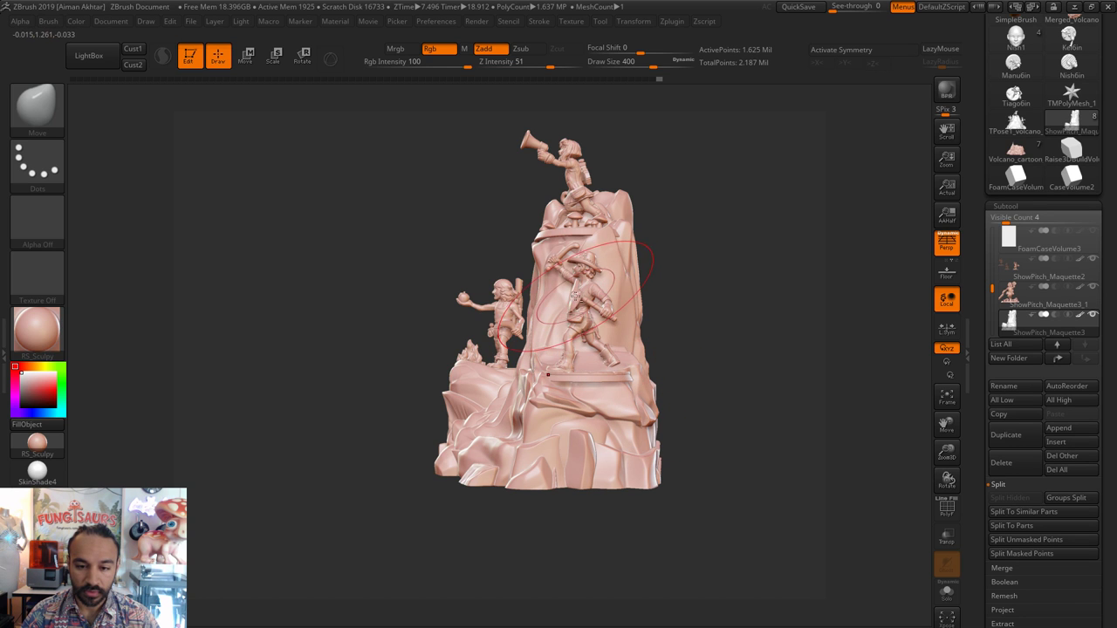
- Push the rocks below the hat-wearing figure's ledge in side view on the ShowPitch_Maquette3 mountain with Move brushes of size 324 and 228
alt+click(576, 292)
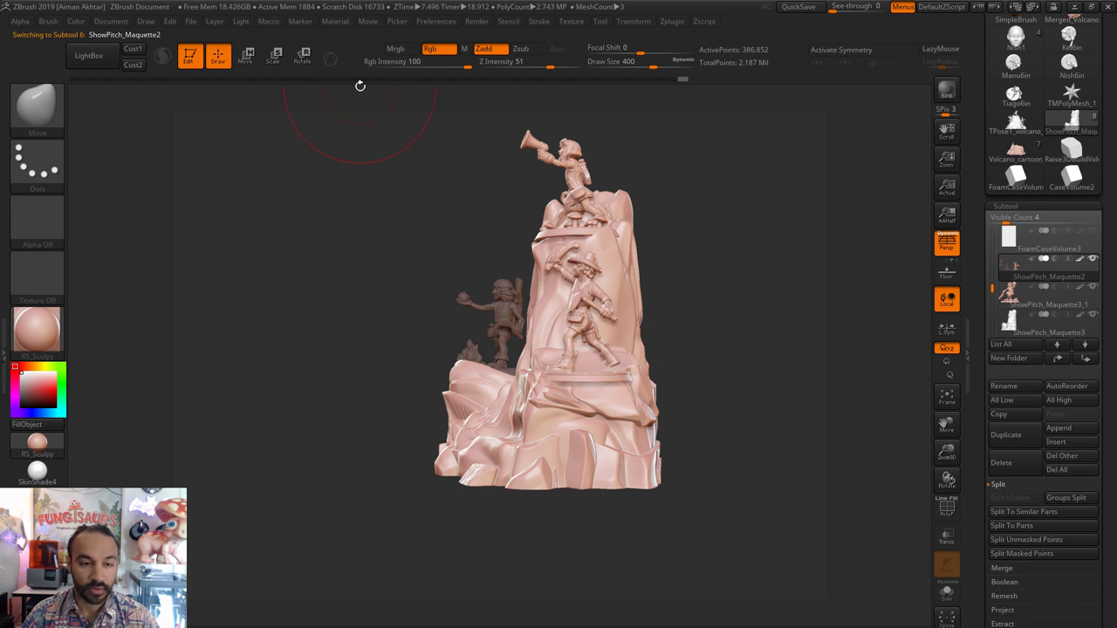
drag(810, 318, 665, 291)
mouse_move(730, 317)
mouse_down()
mouse_move(678, 321)
mouse_move(541, 377)
mouse_up()
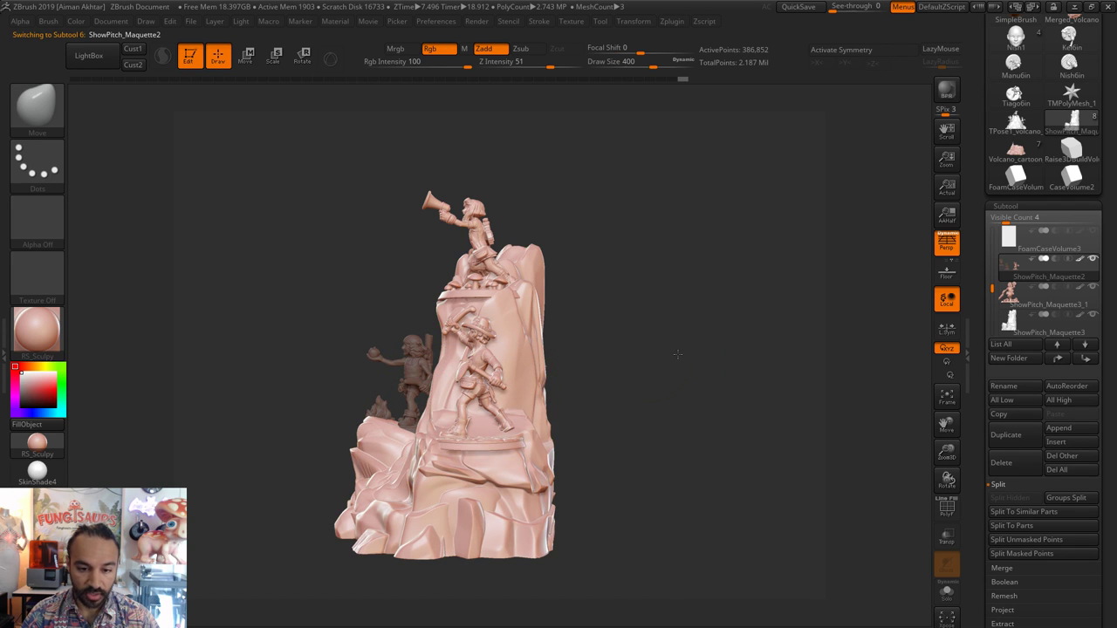
alt+drag(653, 362, 721, 387)
alt+click(480, 451)
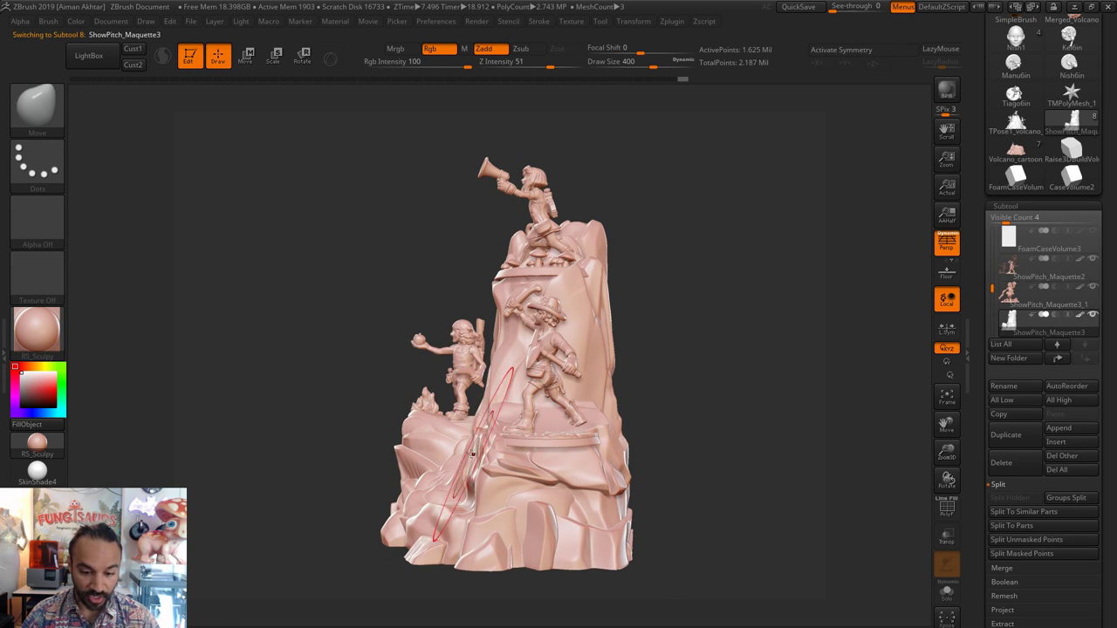
key(s)
drag(466, 509, 460, 509)
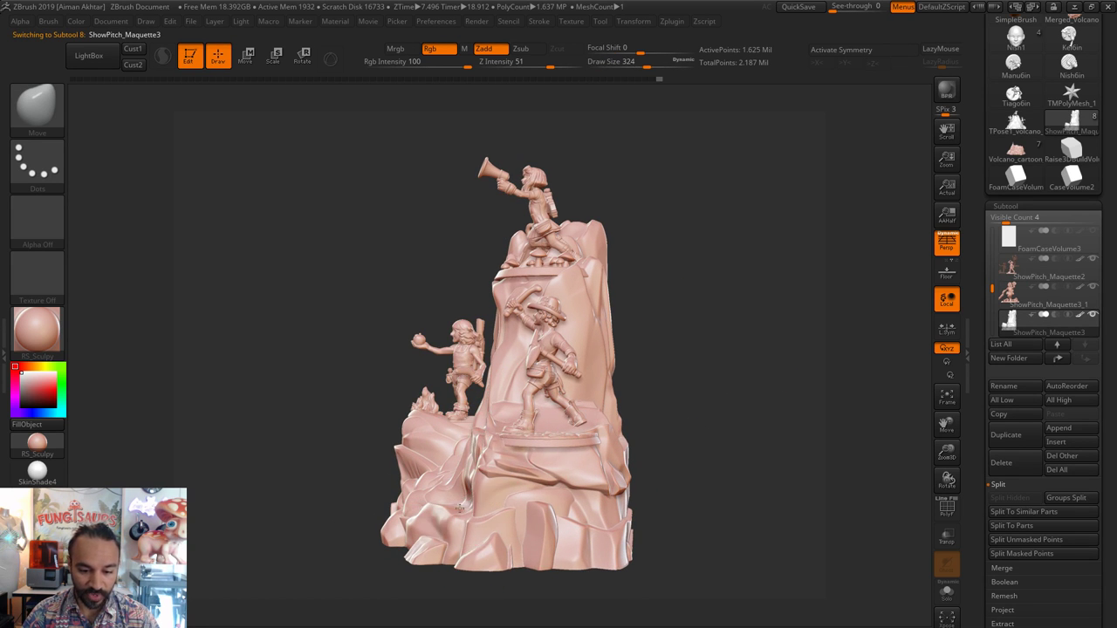
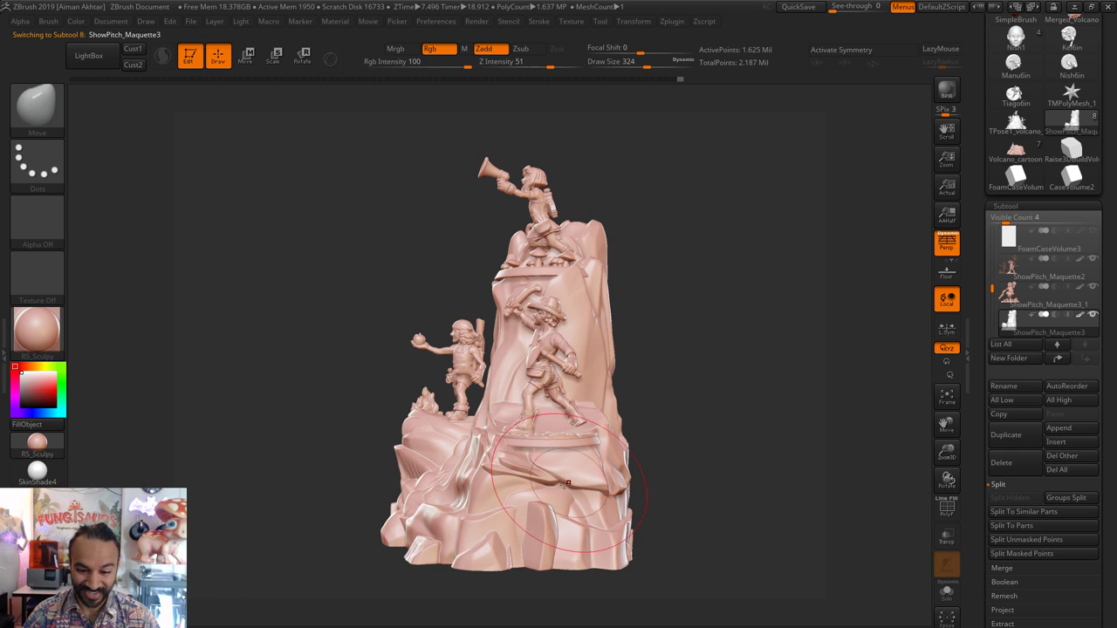
key(s)
drag(519, 495, 509, 495)
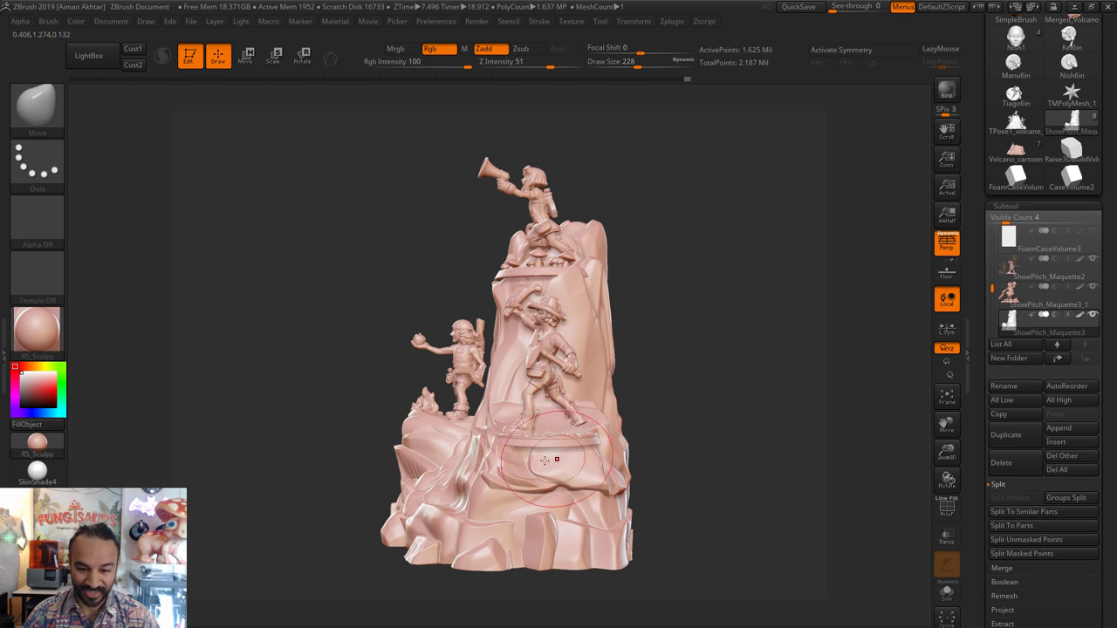
- Reshape the ledge under the hat-wearing figure's feet with Move brushes of size 197 and 145 and smooth its front edge
drag(786, 445, 686, 463)
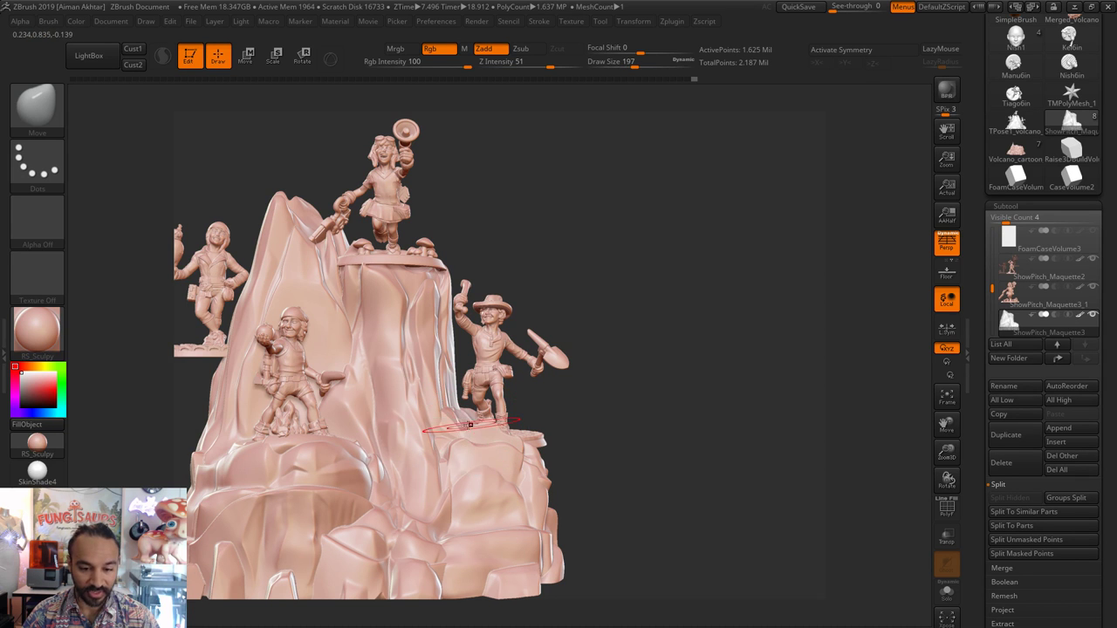
key(s)
drag(475, 435, 490, 448)
key(s)
drag(489, 447, 494, 465)
key(s)
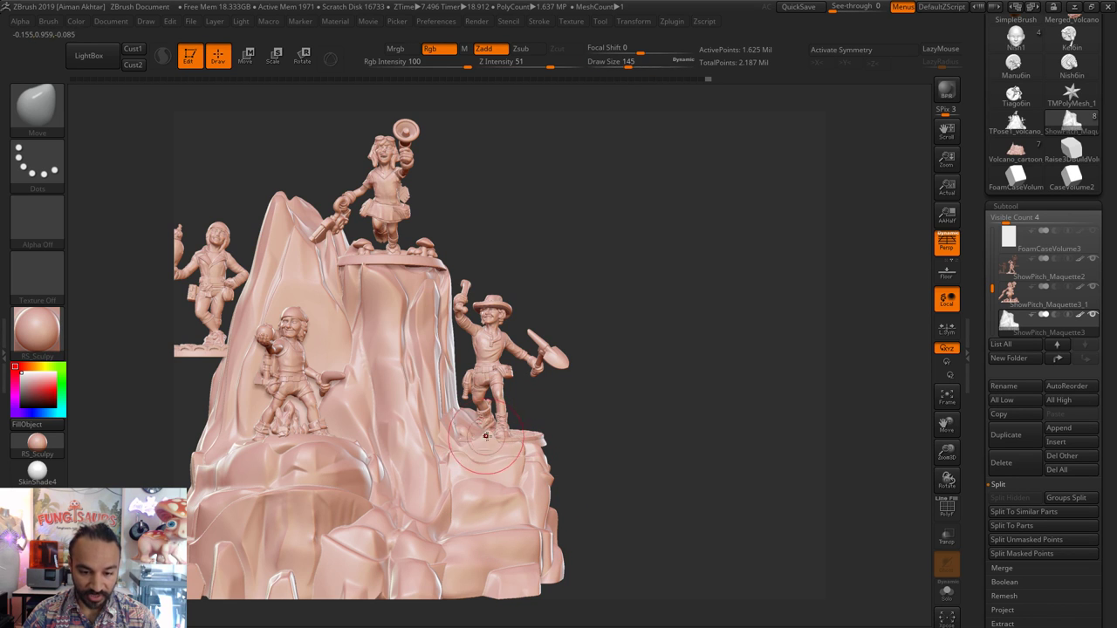
key(shift)
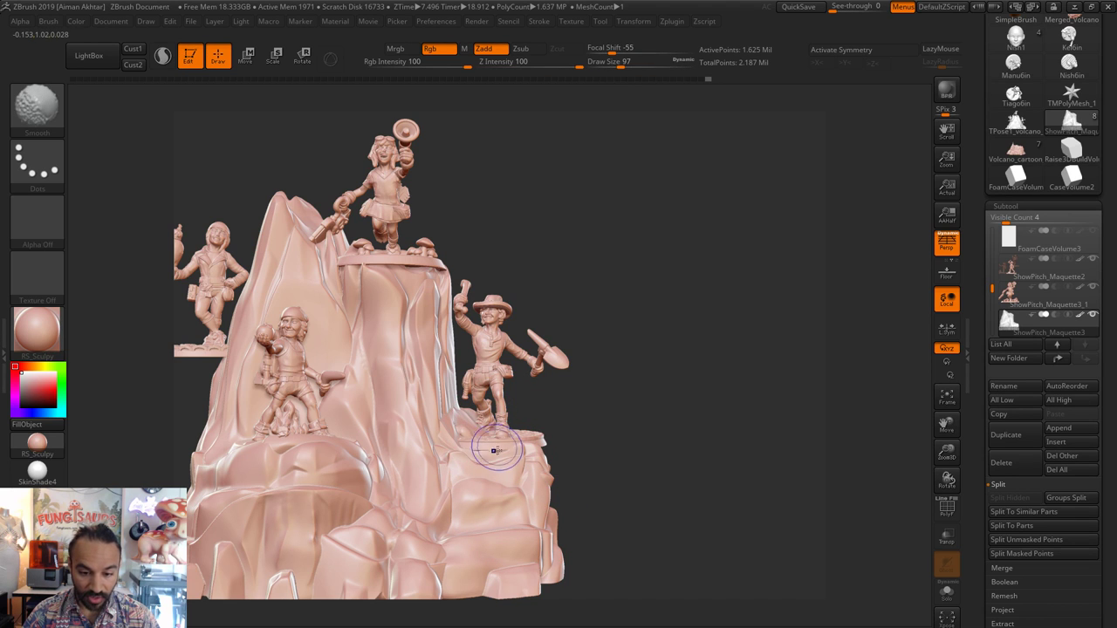
drag(496, 452, 527, 452)
- Nudge the inner edge of the rock block below the hat-wearing figure's ledge with the Move brush
key(s)
key(shift)
key(s)
key(s)
drag(458, 493, 449, 492)
key(s)
- Reshape the front face of the second peak below the horn-holding figure, varying the Move brush between size 517 and 318
mouse_move(408, 425)
mouse_down()
mouse_move(382, 393)
mouse_move(387, 327)
mouse_up()
key(s)
alt+drag(680, 248, 807, 247)
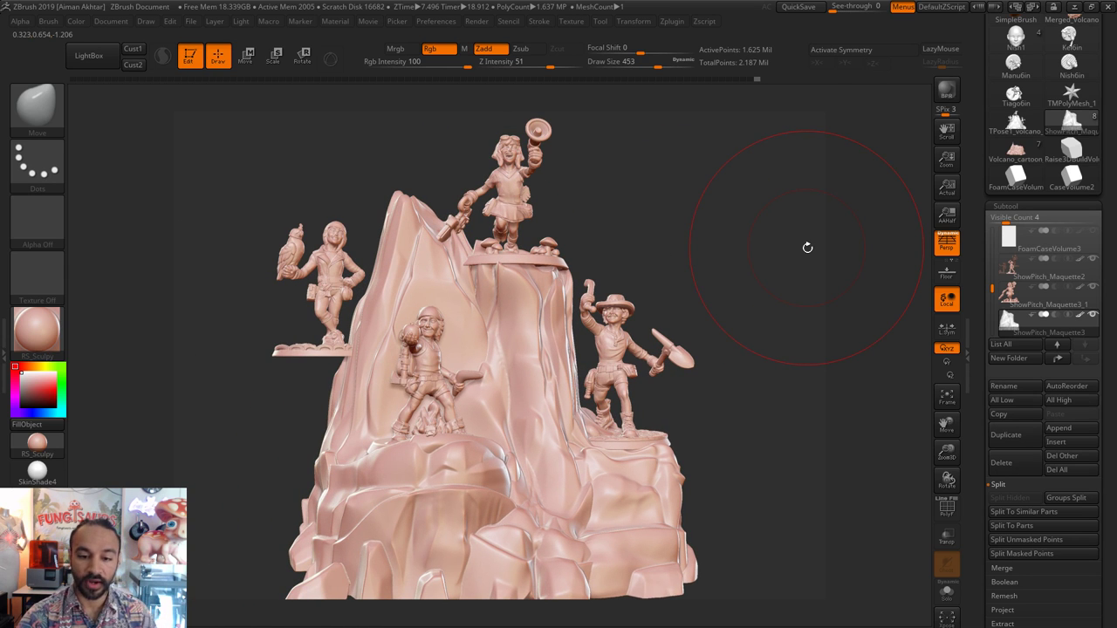
key(bracketright)
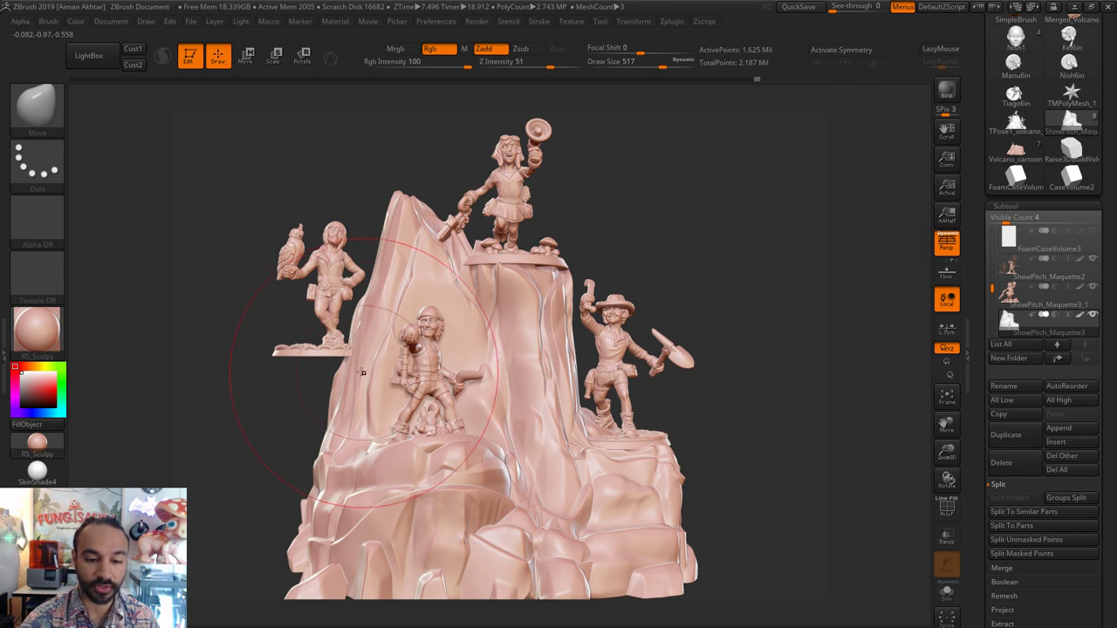
alt+drag(721, 232, 724, 184)
key(bracketleft)
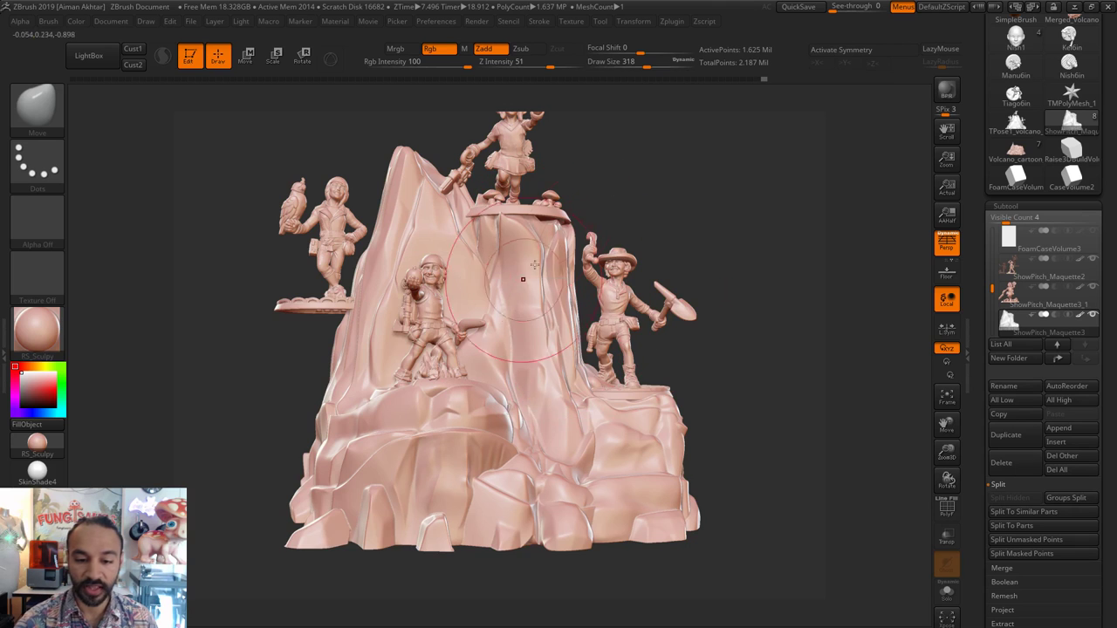
alt+drag(410, 157, 410, 188)
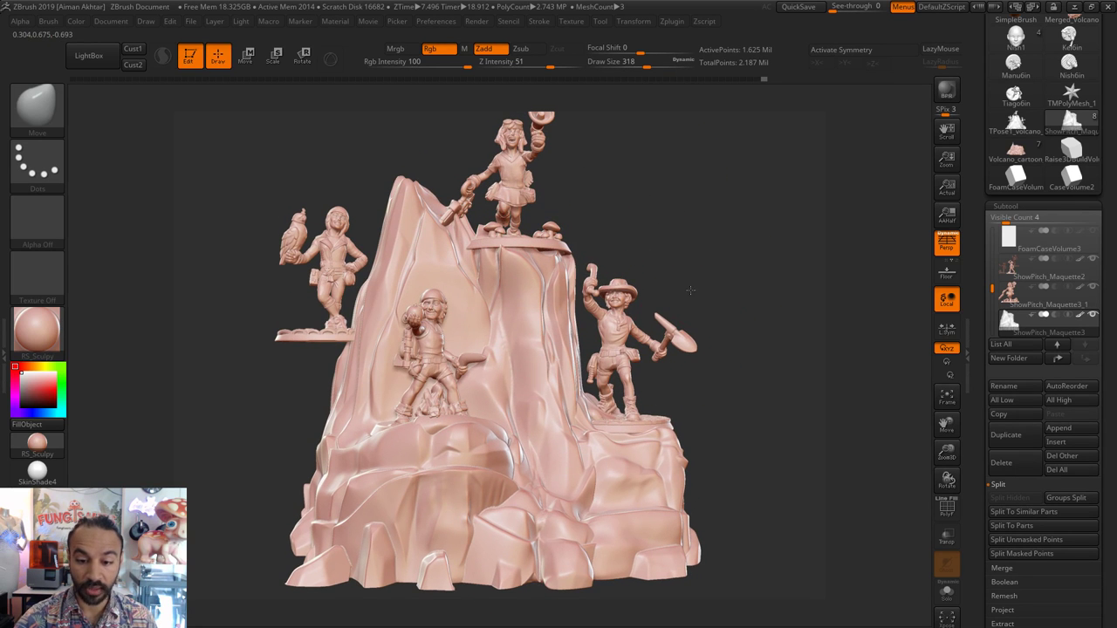
alt+drag(690, 290, 688, 255)
key(s)
drag(534, 361, 540, 363)
key(s)
drag(602, 420, 595, 420)
drag(602, 417, 613, 428)
key(ctrl+z)
key(s)
mouse_move(547, 393)
mouse_down()
mouse_move(560, 393)
mouse_move(532, 337)
mouse_up()
key(ctrl+z)
- Reshape the second peak's side profile with Move brushes up to size 559 and the campfire ledge's rock with size 207
key(s)
key(s)
key(s)
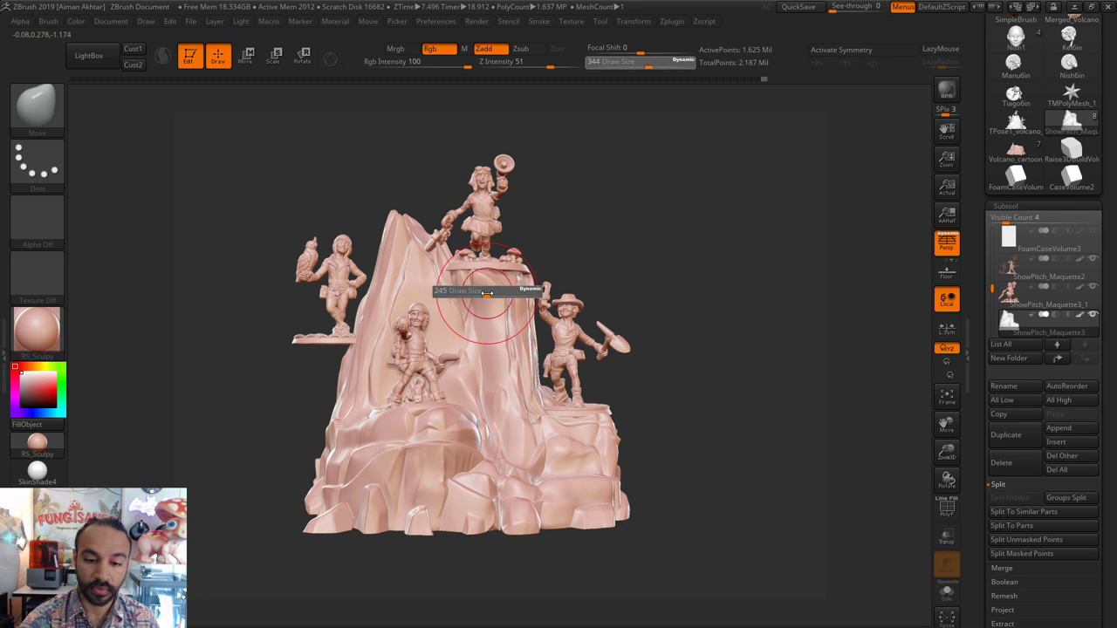
drag(505, 290, 490, 290)
mouse_move(595, 261)
mouse_down()
mouse_move(606, 307)
mouse_move(576, 321)
mouse_move(589, 320)
mouse_up()
key(s)
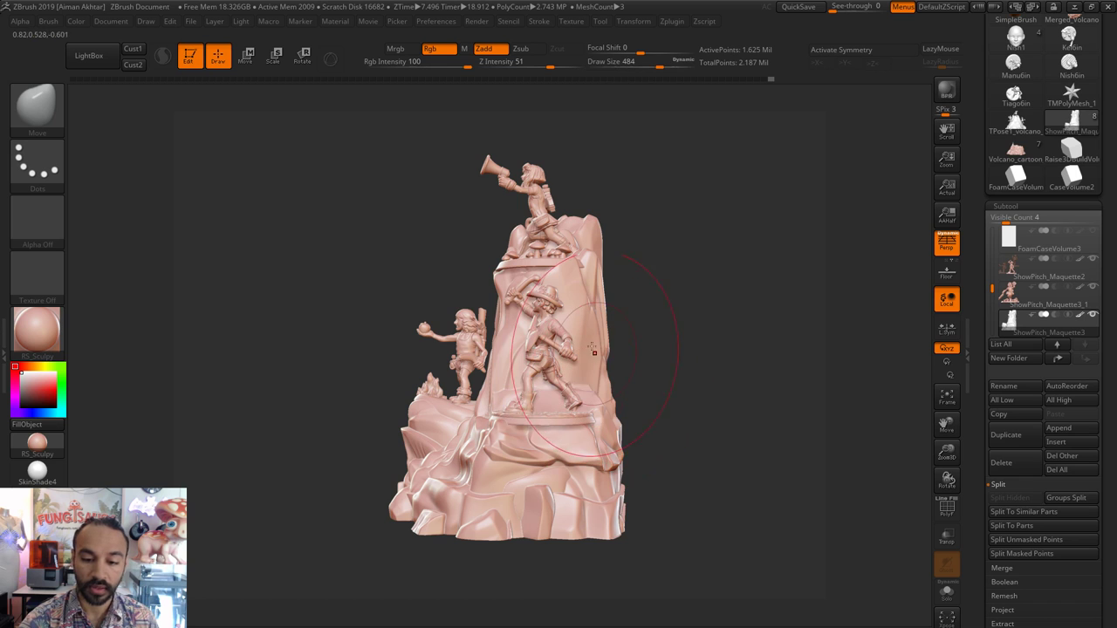
key(s)
drag(520, 323, 533, 329)
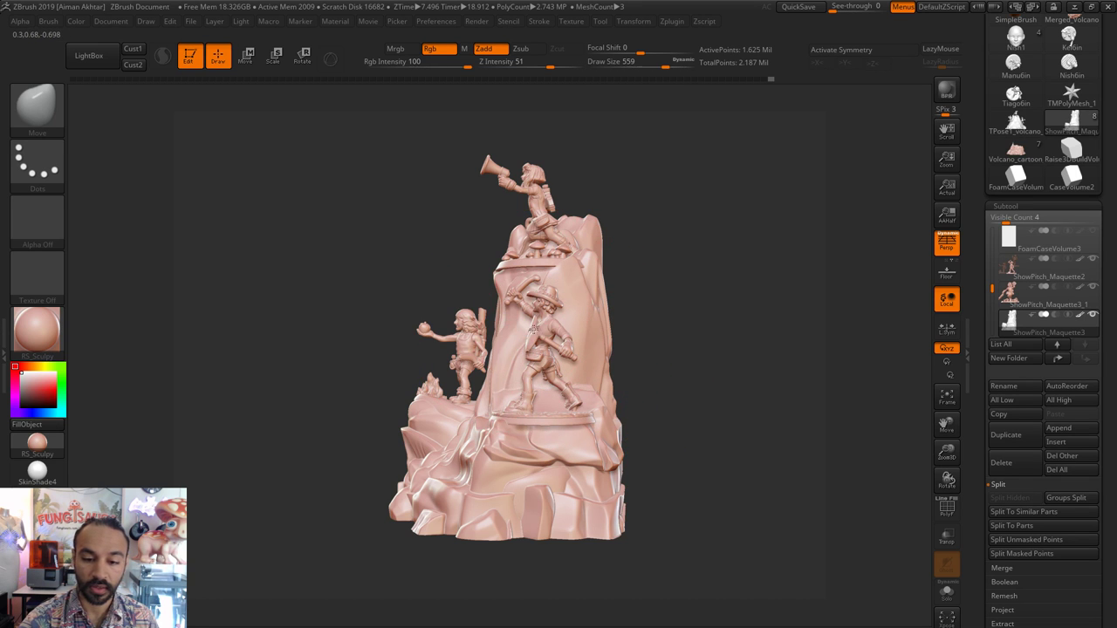
key(s)
mouse_move(471, 401)
mouse_down()
mouse_move(418, 402)
mouse_move(443, 403)
mouse_up()
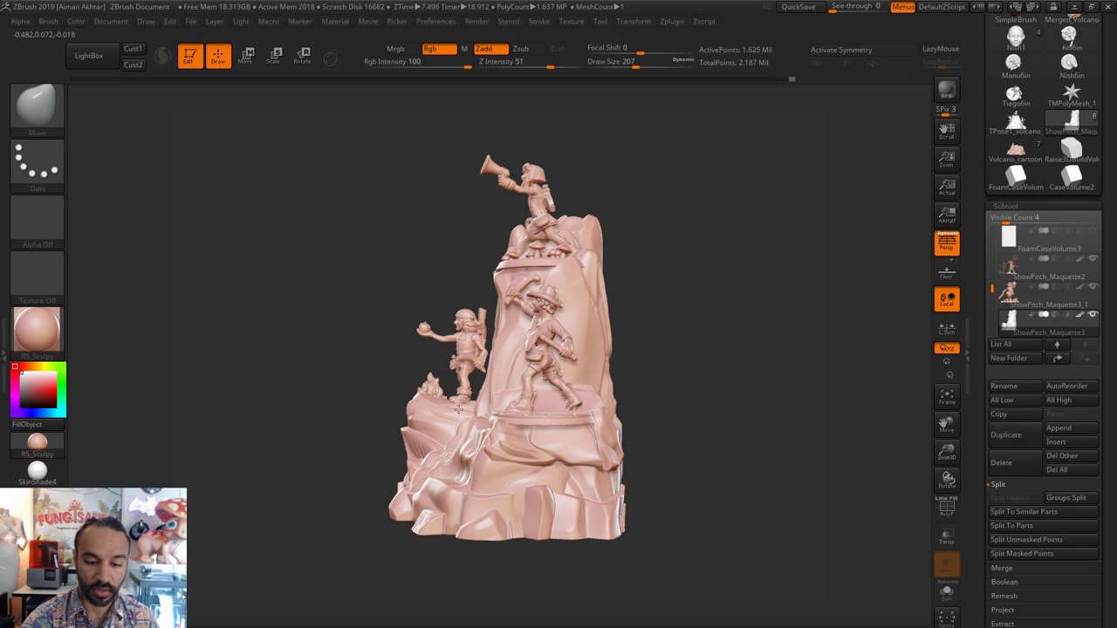
- Push the base rocks below the central gully sideways with Move brushes of size 468 and 460
mouse_move(719, 358)
mouse_down()
mouse_move(638, 399)
mouse_move(558, 419)
mouse_move(551, 471)
mouse_move(529, 446)
mouse_move(540, 440)
mouse_up()
key(s)
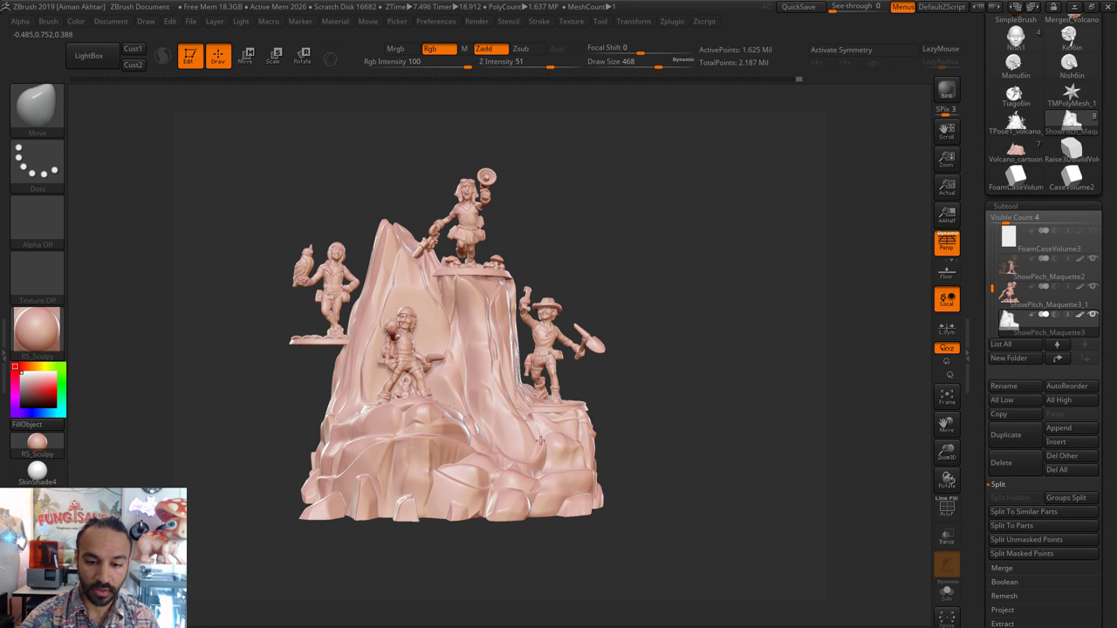
mouse_move(536, 485)
mouse_down()
mouse_move(538, 502)
mouse_move(564, 511)
mouse_move(520, 497)
mouse_move(475, 506)
mouse_up()
key(s)
key(s)
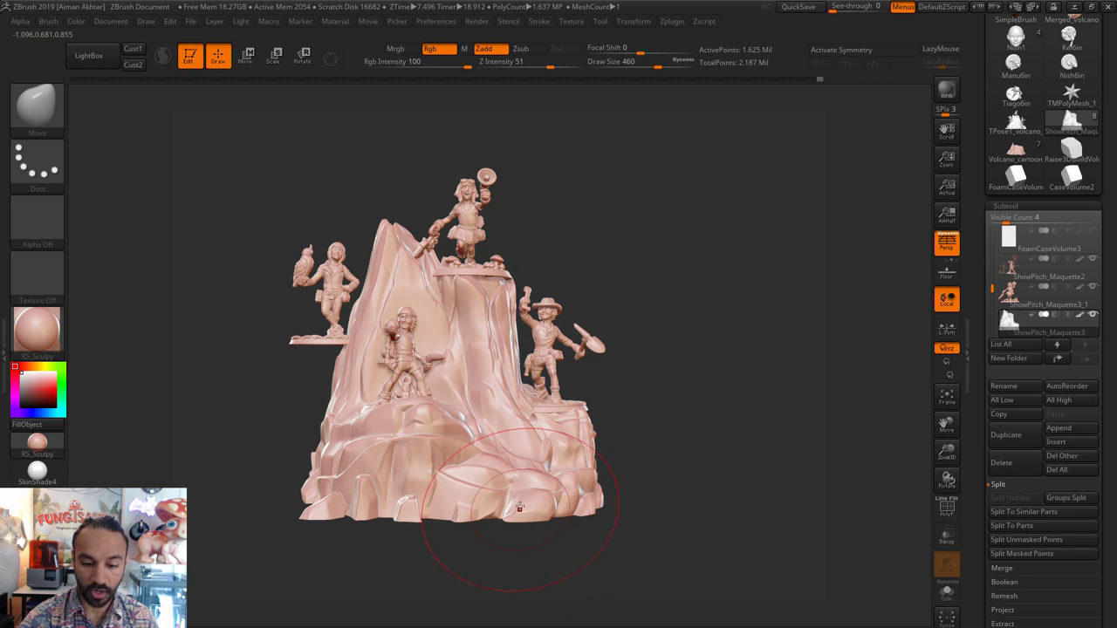
- Refine the front base rocks between the two ledges from front and top views with Move brushes of size 293 and 358
key(s)
click(501, 506)
drag(498, 506, 481, 492)
key(s)
click(460, 486)
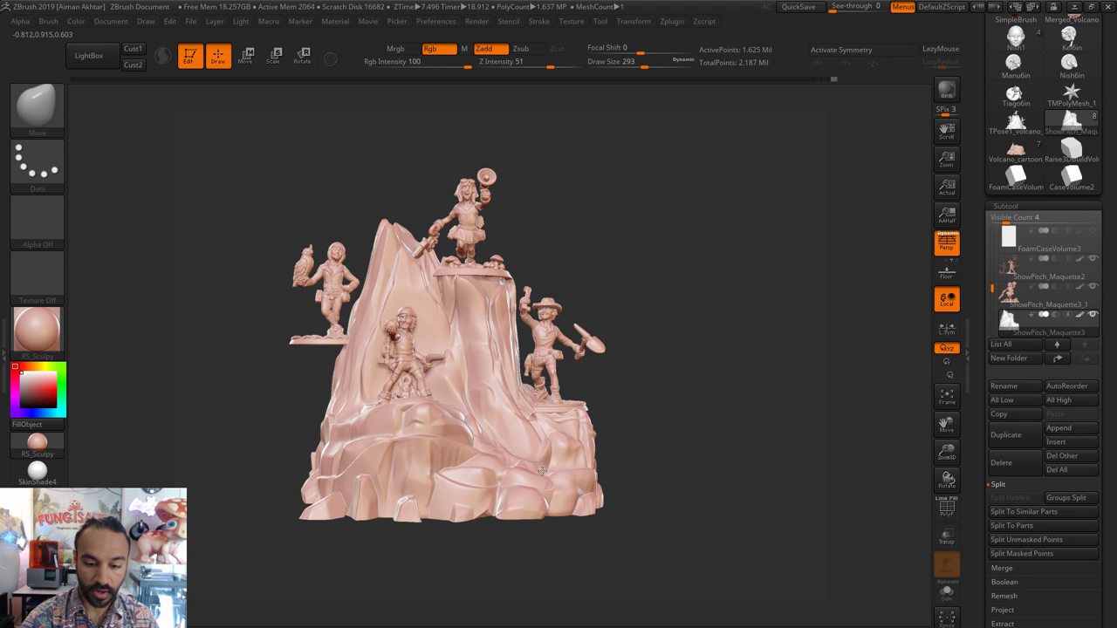
mouse_move(671, 469)
mouse_down()
mouse_move(646, 524)
mouse_move(548, 452)
mouse_up()
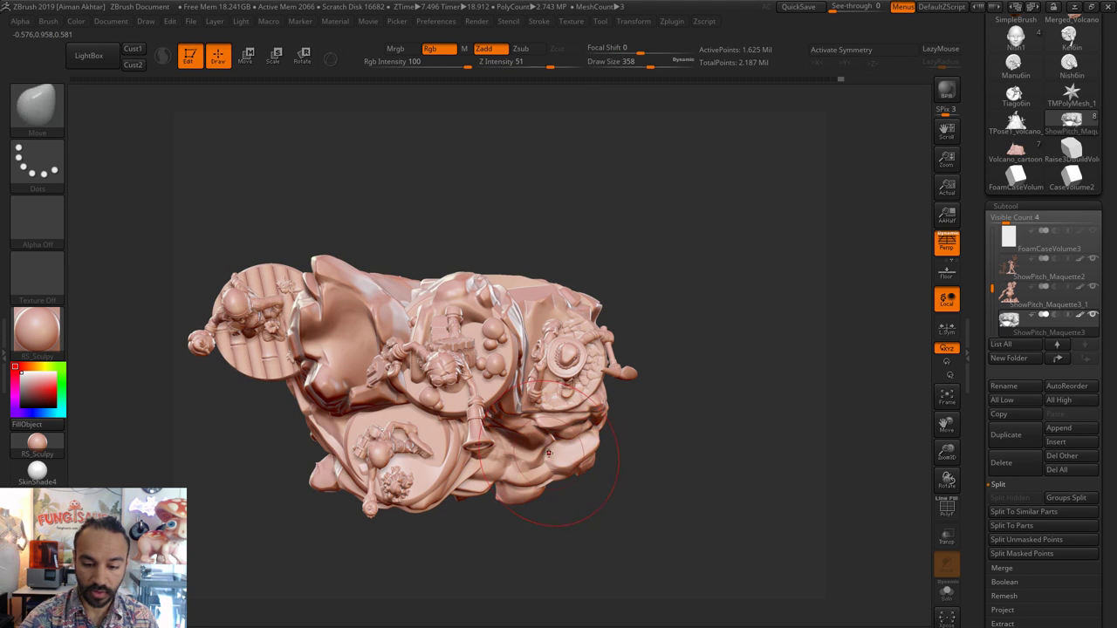
mouse_move(633, 444)
mouse_down()
mouse_move(683, 319)
mouse_move(643, 374)
mouse_up()
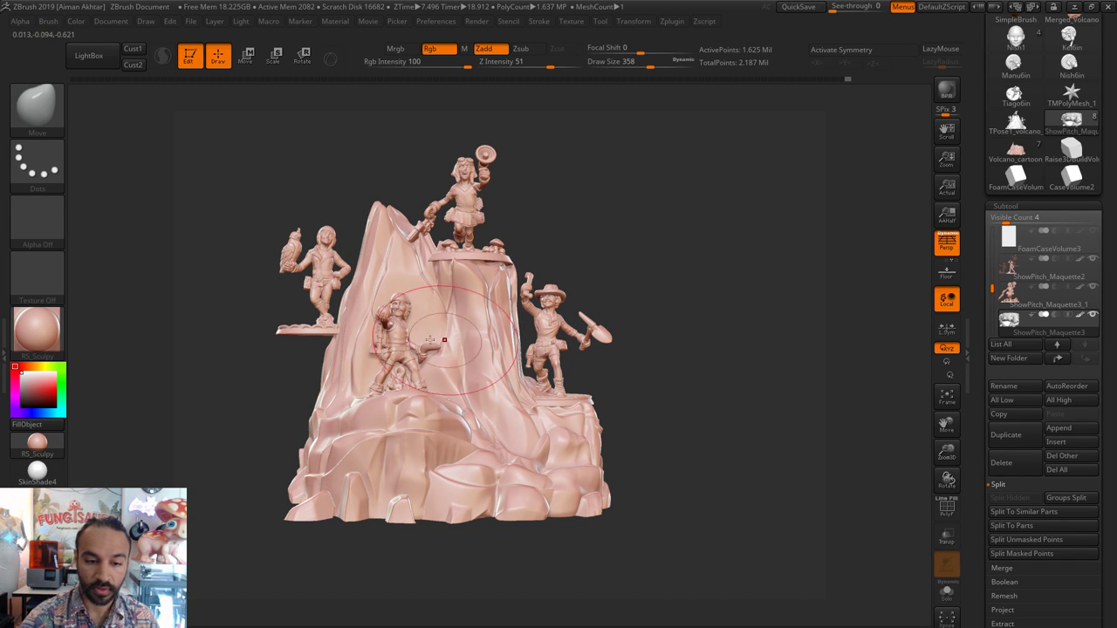
- Push the main peak's slope beside the bird-holding figure inward with a Move brush of size 202
key(s)
click(336, 297)
drag(337, 298, 357, 286)
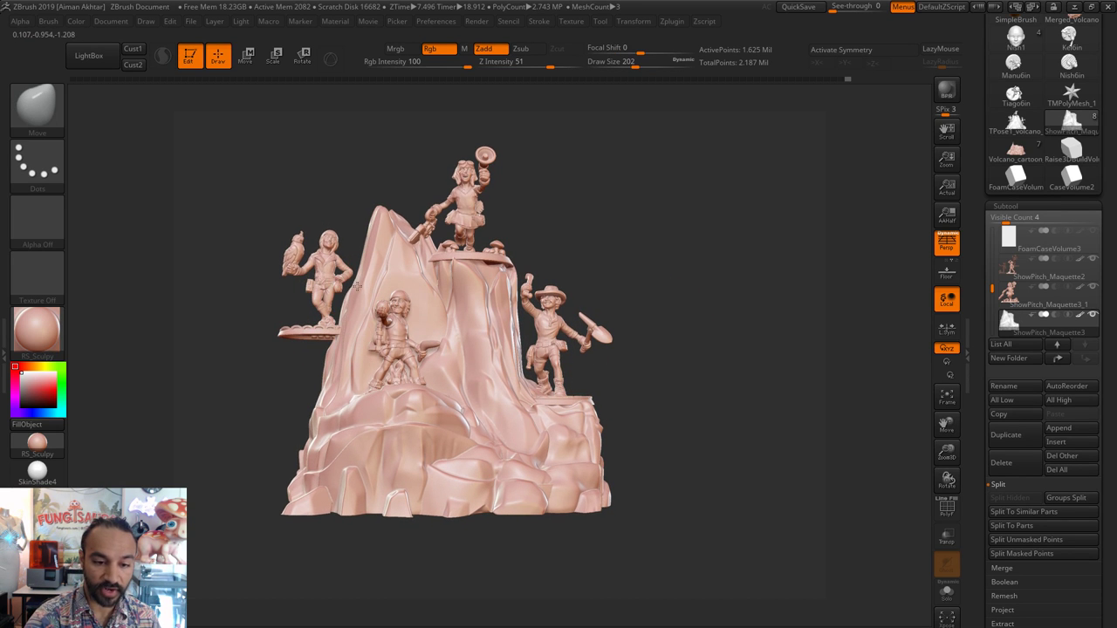
drag(346, 212, 351, 231)
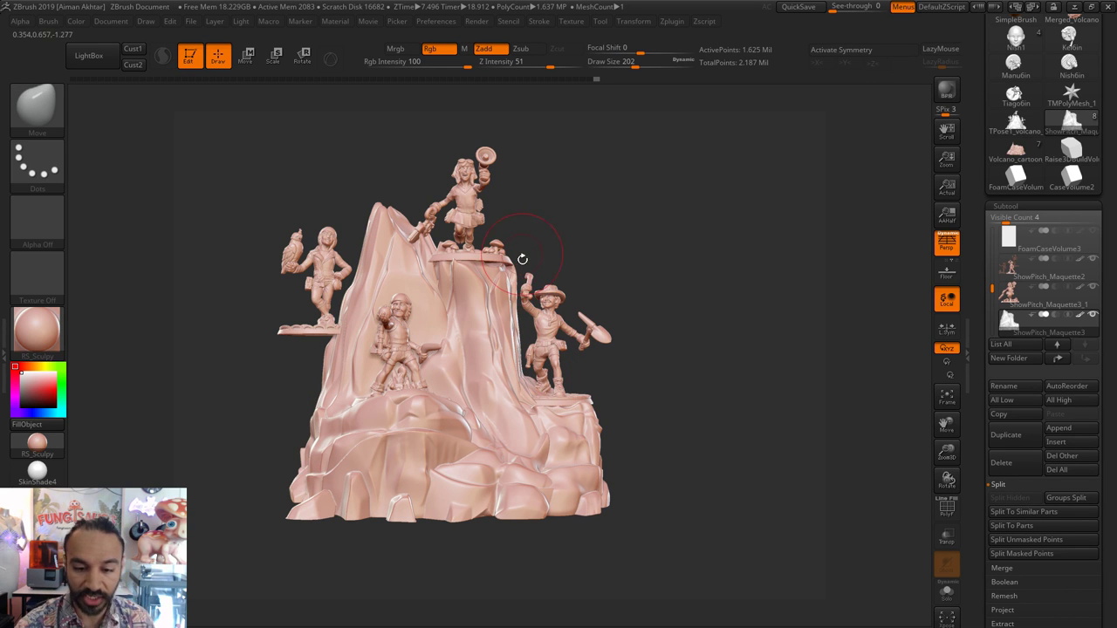
- Reshape the rock behind the hat-wearing figure from the back view with a Move brush of size 207
mouse_move(623, 367)
mouse_down()
mouse_move(543, 365)
mouse_move(608, 370)
mouse_move(641, 359)
mouse_up()
alt+drag(641, 358, 730, 371)
key(s)
drag(412, 390, 406, 389)
alt+click(390, 342)
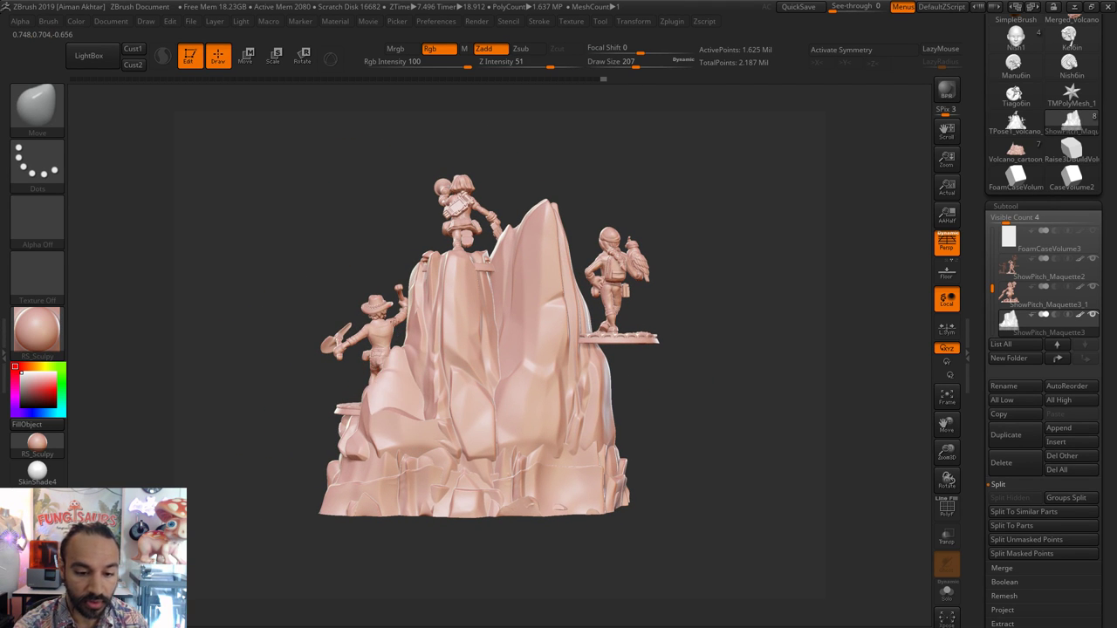
- Adjust the rock around the hat-wearing figure's base to uncover it, enlarging the Move brush to size 338
drag(306, 397, 479, 379)
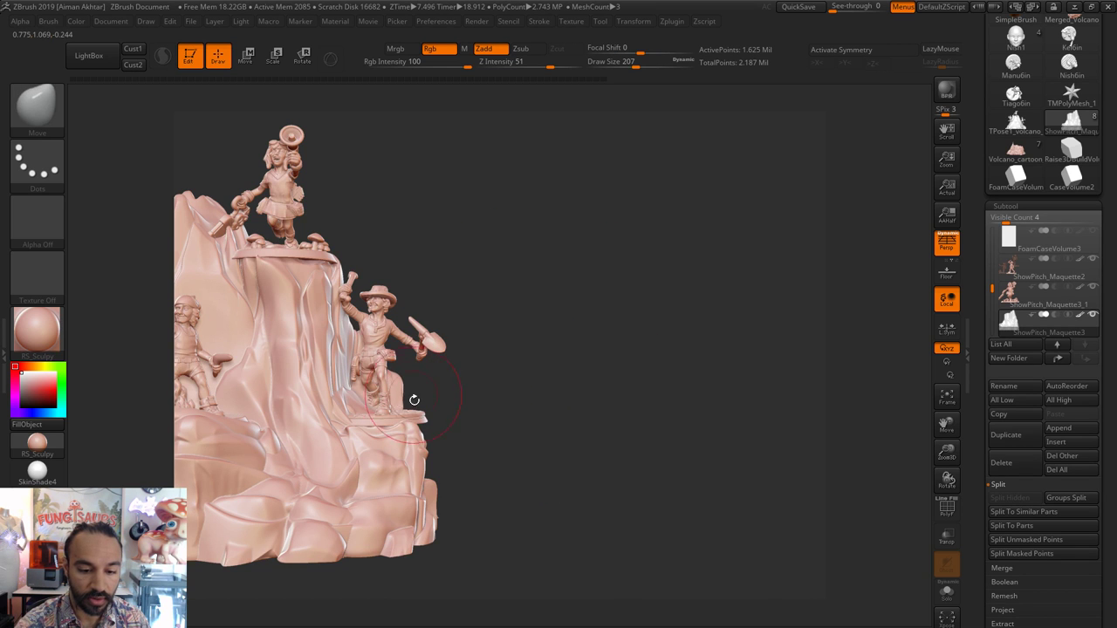
key(s)
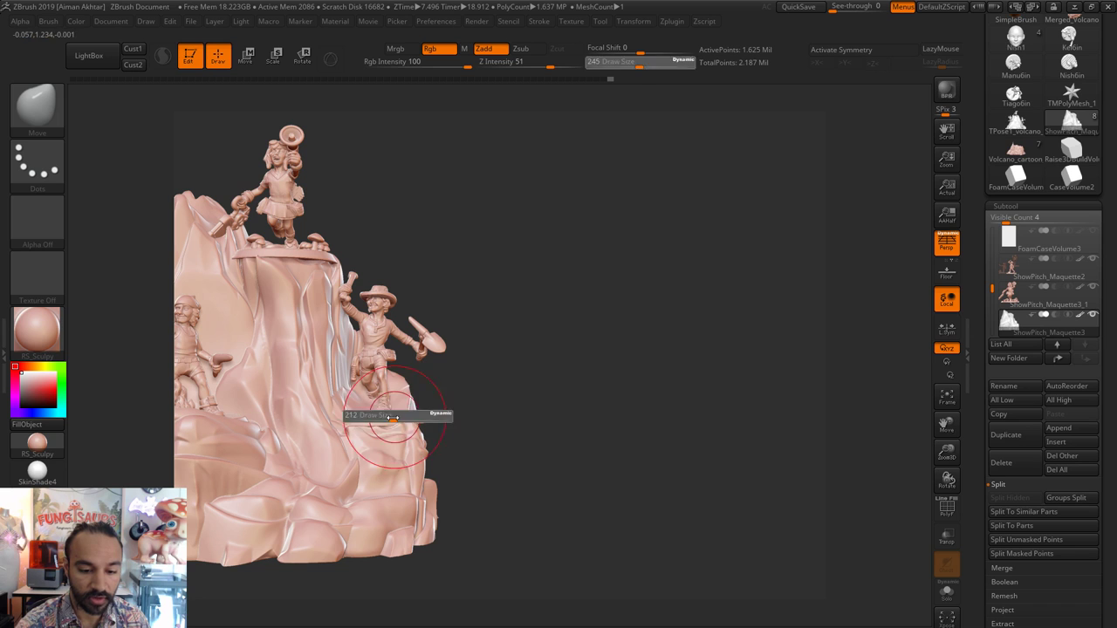
click(391, 417)
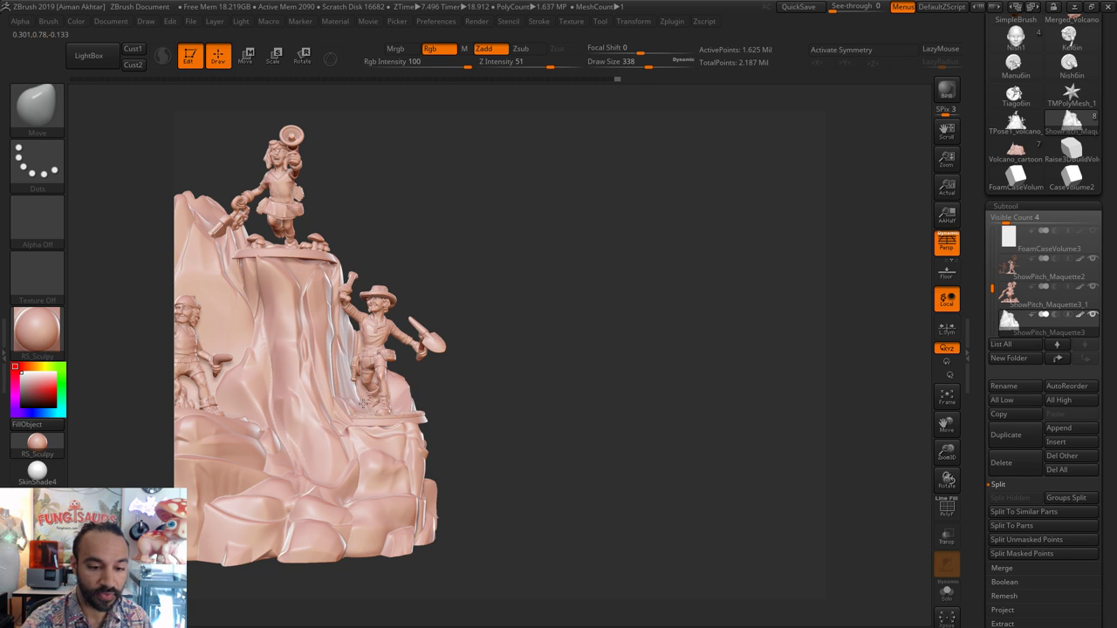
drag(514, 243, 463, 279)
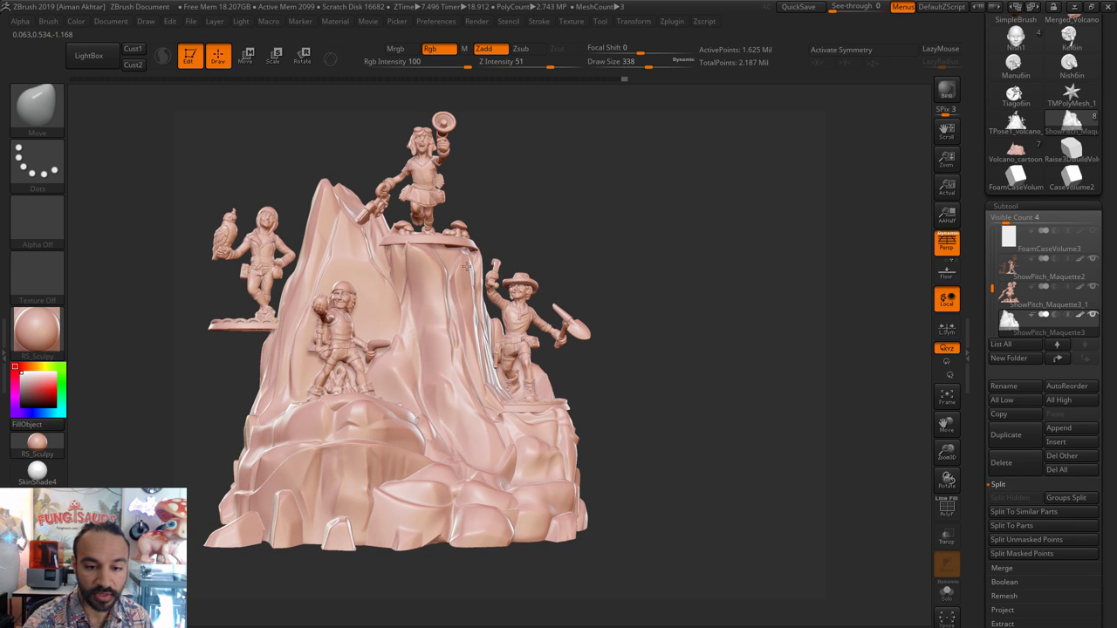
- Carve long grooves down the second peak's front into the gully with the DamStandard brush at size 163
mouse_move(428, 247)
mouse_down()
mouse_move(418, 246)
mouse_move(438, 247)
mouse_move(483, 472)
mouse_up()
key(ctrl+d)
key(s)
drag(436, 280, 475, 451)
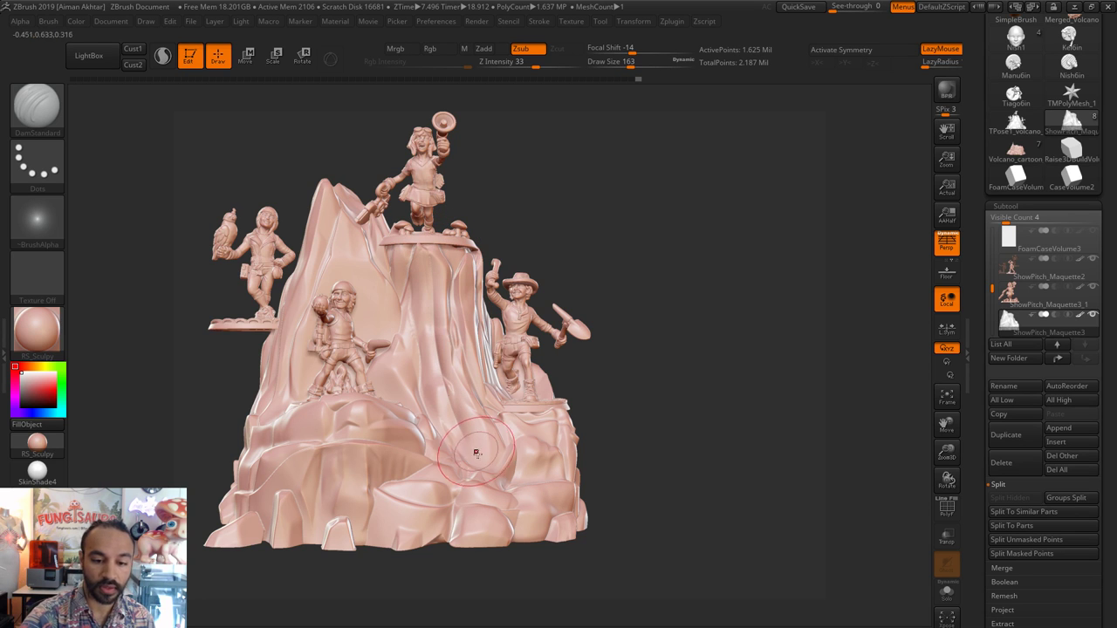
mouse_move(422, 257)
mouse_down()
mouse_move(472, 455)
mouse_move(424, 342)
mouse_up()
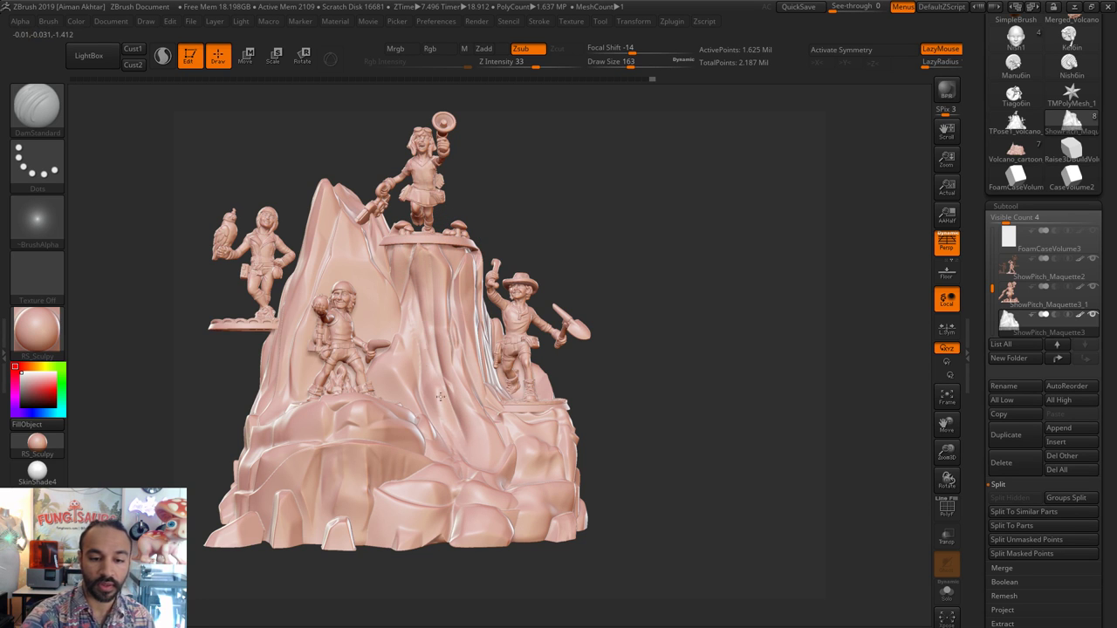
- Switch to the CurveTubeSnap brush for laying a tube along the rock surface
click(36, 106)
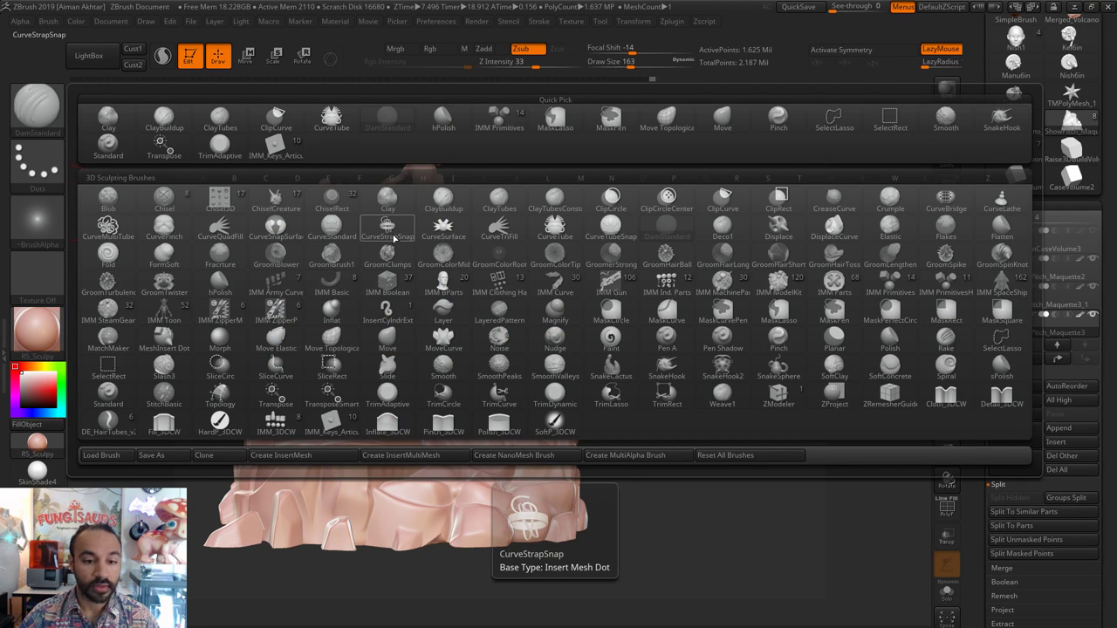
click(611, 228)
key(s)
drag(413, 258, 412, 279)
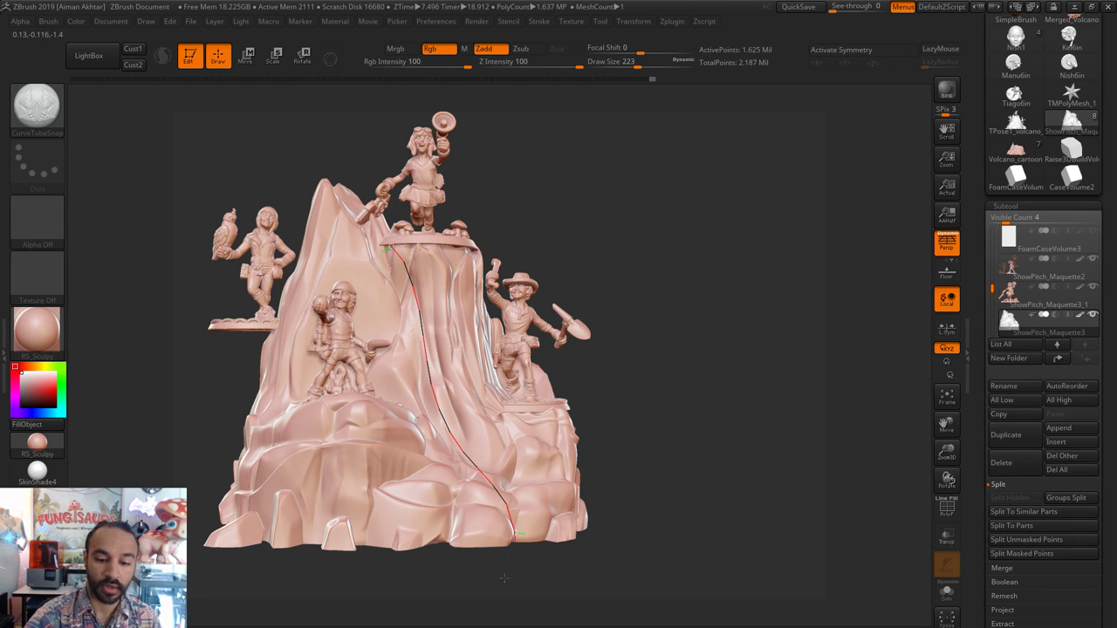
drag(504, 578, 498, 578)
key(s)
drag(438, 325, 422, 325)
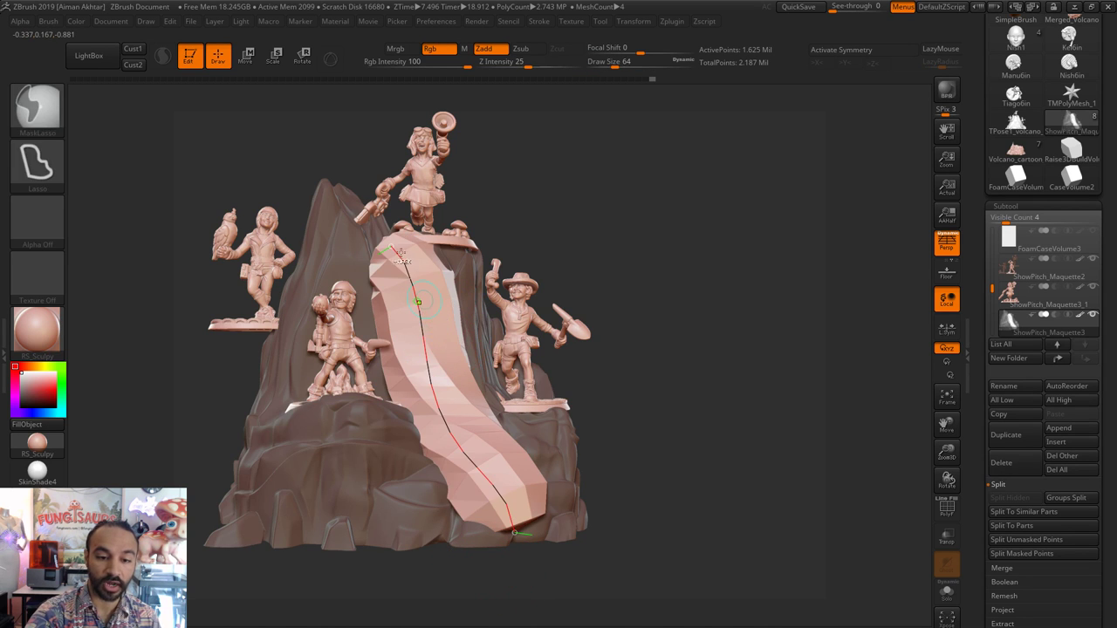
key(ctrl+z)
- Draw a CurveTubeSnap tube from the megaphone figure's ledge down the gully to the base at brush size 87
key(s)
drag(382, 248, 386, 247)
drag(381, 245, 399, 266)
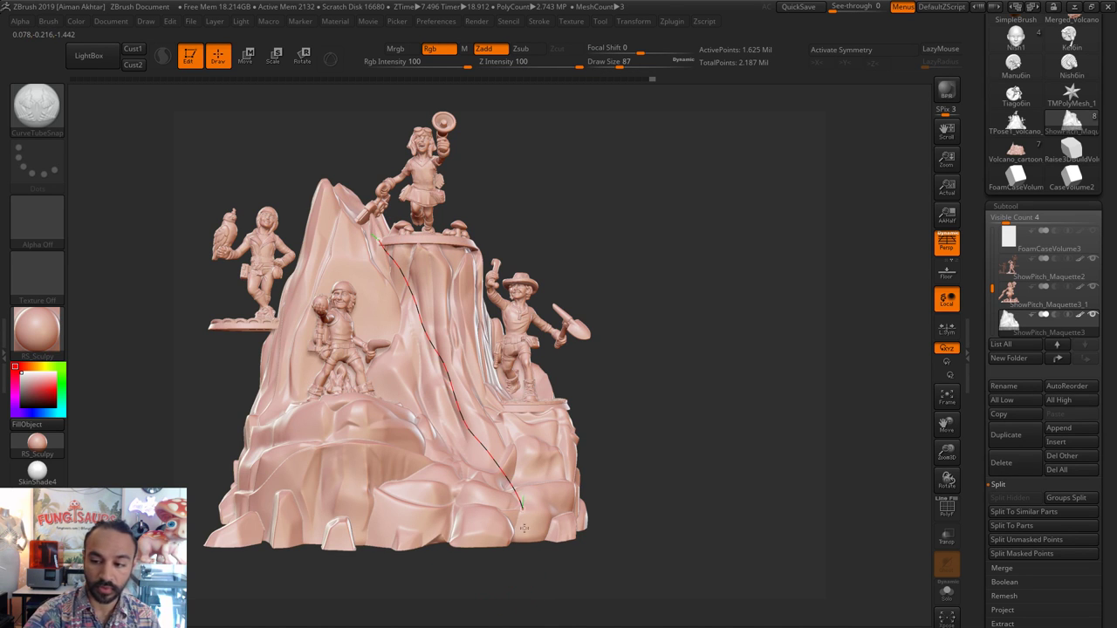
- Split the new tube from the masked mountain into its own subtool and make it active
click(187, 57)
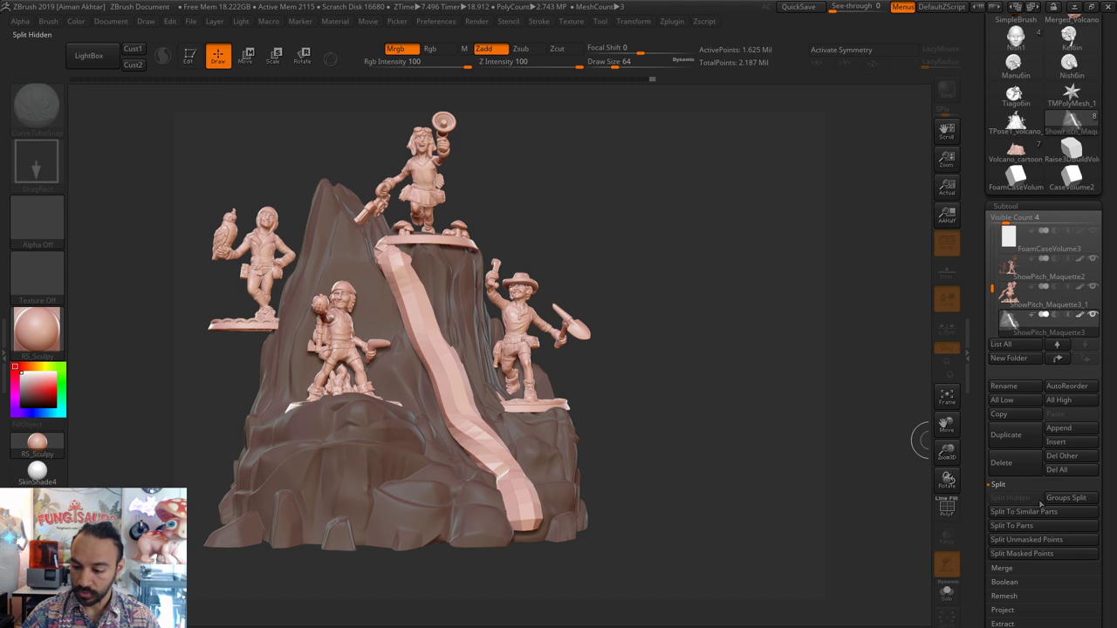
drag(992, 288, 992, 294)
click(1008, 320)
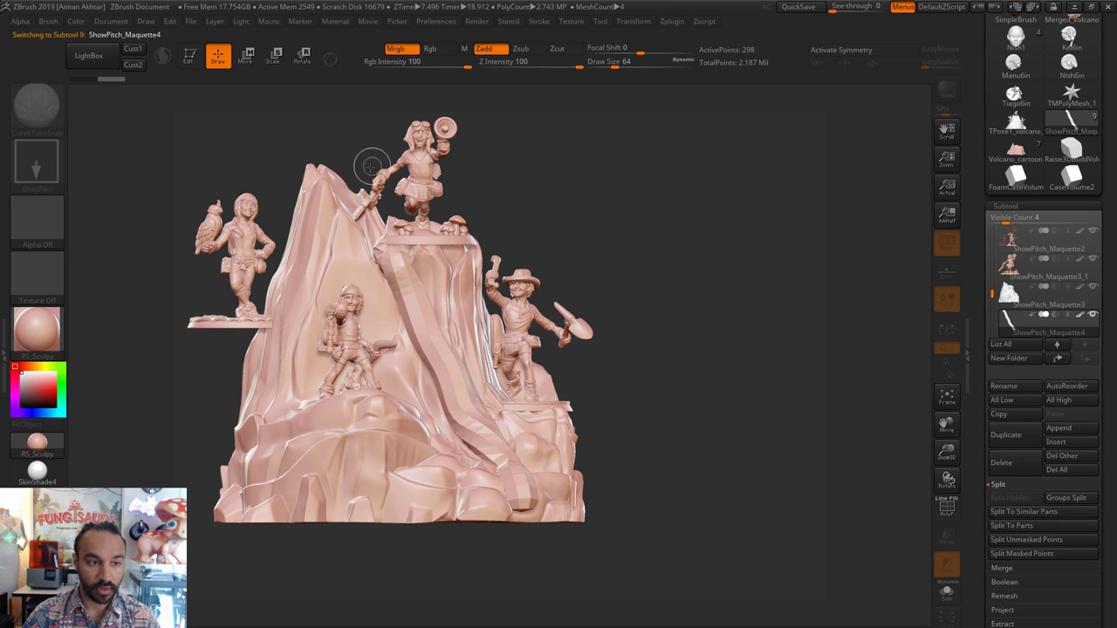
- Turn Edit mode back on and clear the stray copies of the model from the canvas
click(189, 55)
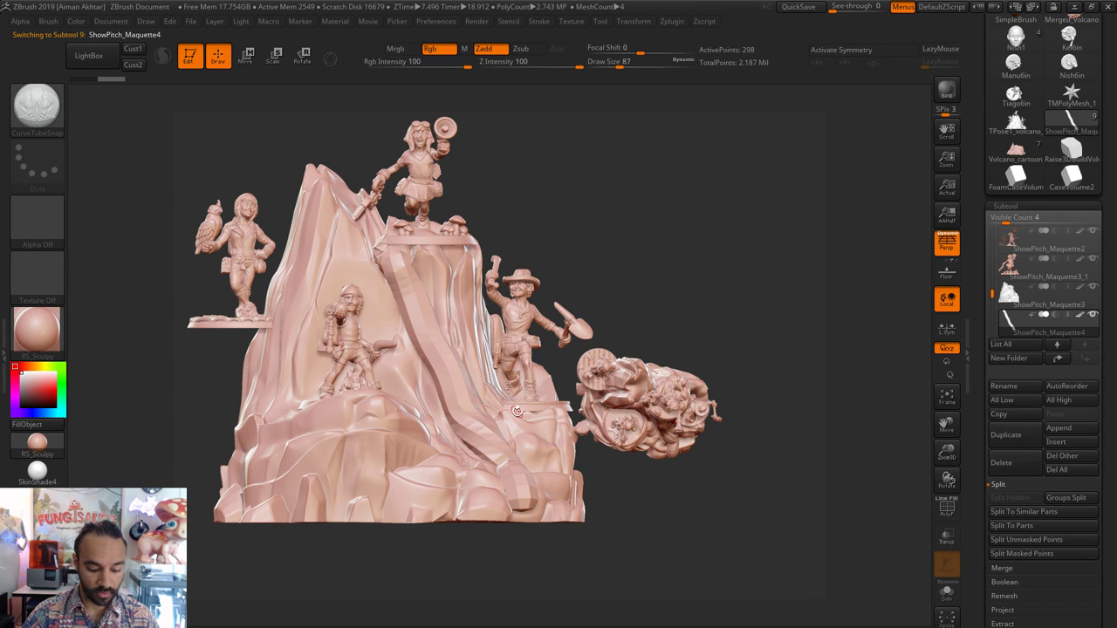
key(ctrl+n)
mouse_move(517, 412)
mouse_down()
mouse_move(512, 423)
mouse_move(471, 272)
mouse_move(505, 322)
mouse_move(212, 267)
mouse_move(50, 150)
mouse_up()
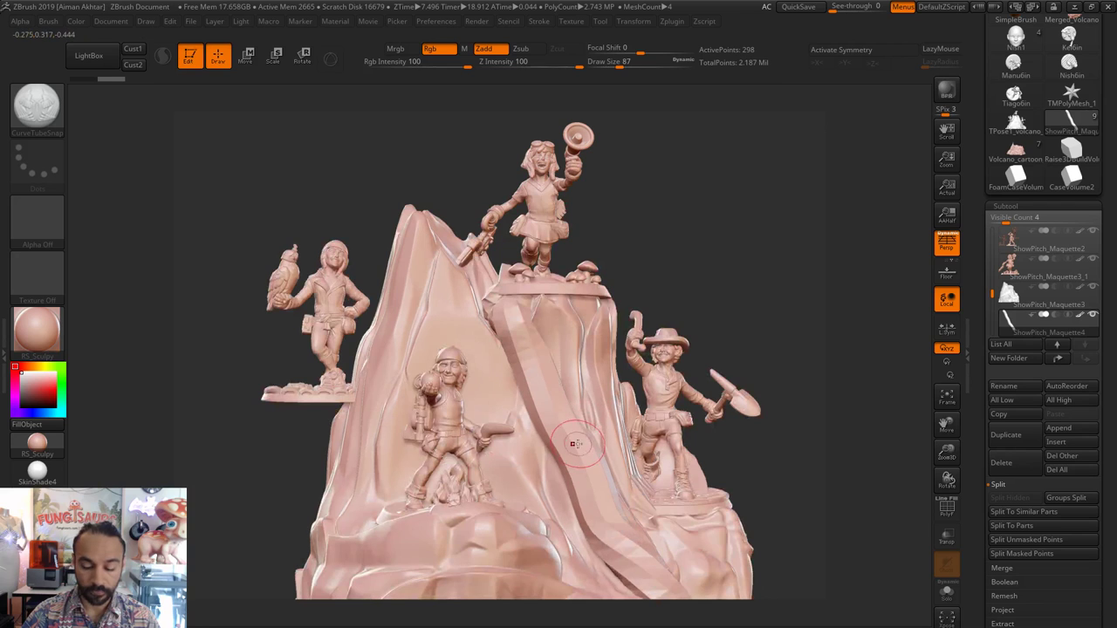
mouse_move(822, 469)
alt+mouse_down()
mouse_move(768, 452)
mouse_move(685, 464)
alt+mouse_up()
- Divide the tube mesh twice with smoothing and delete its lower subdivision levels
click(1005, 206)
click(1010, 220)
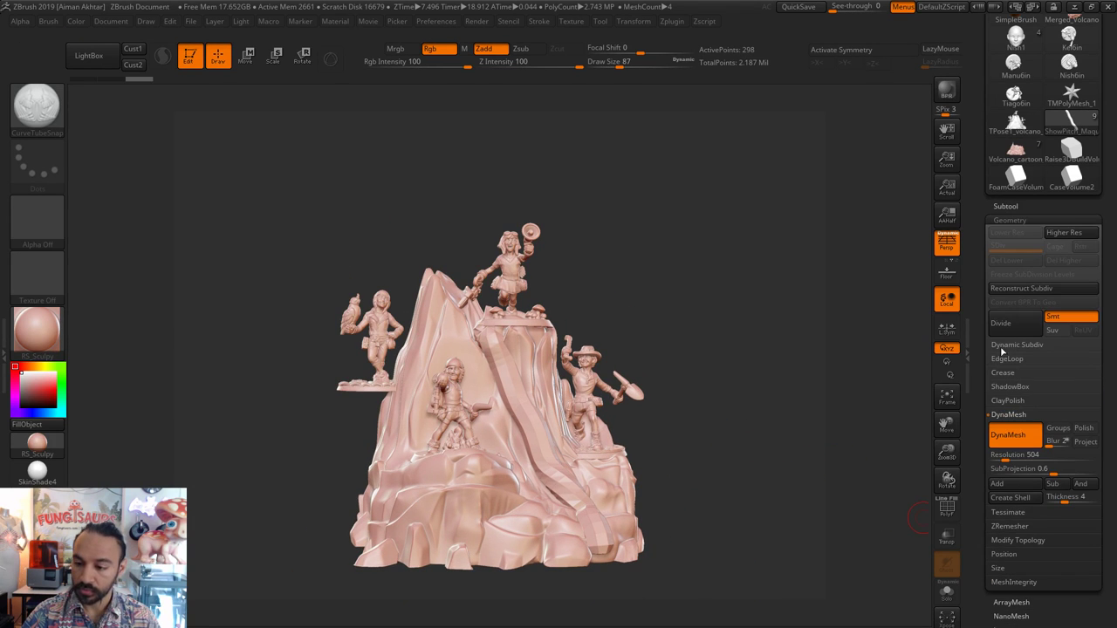
click(1001, 322)
click(1031, 323)
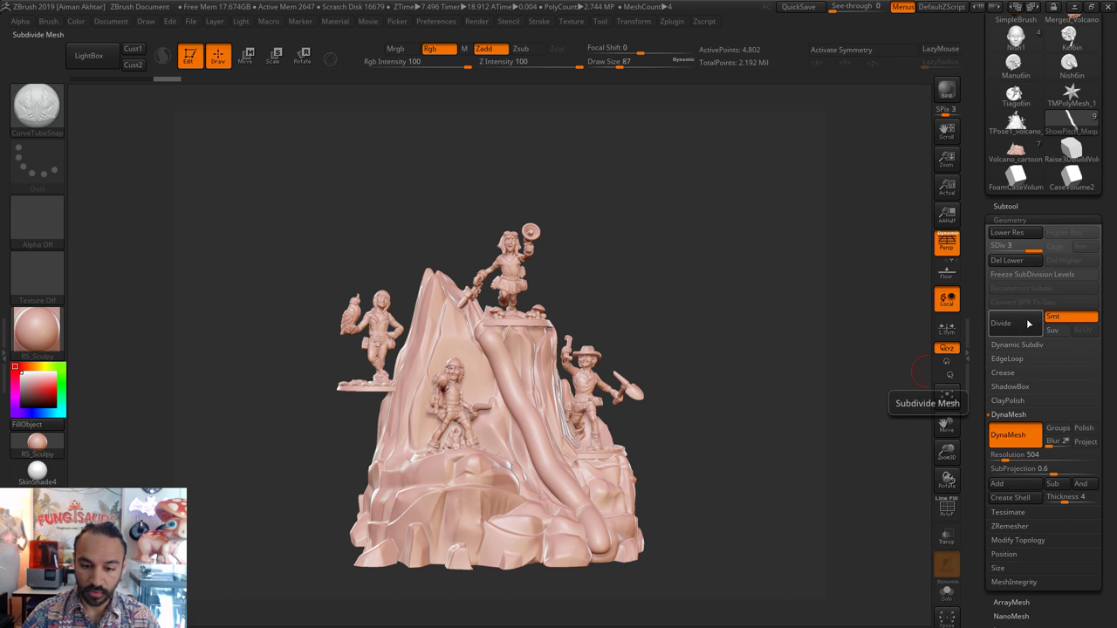
click(1016, 263)
- Bend the tube's lower and middle run to follow the gully with the Move brush
alt+drag(821, 382, 783, 349)
key(b)
key(m)
key(v)
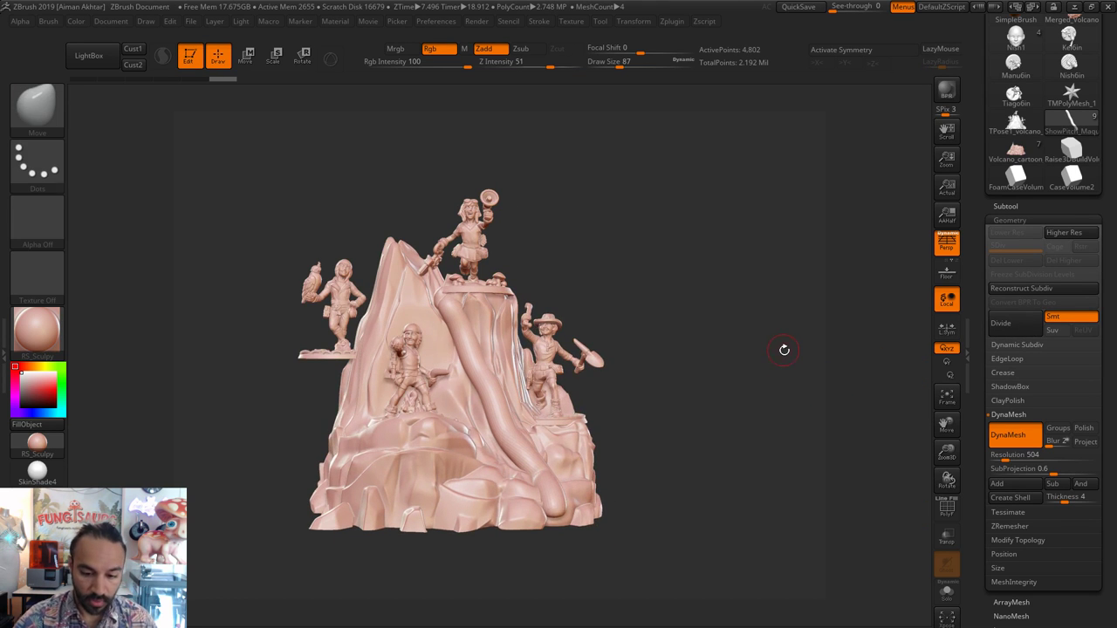
key(s)
drag(544, 500, 560, 500)
key(s)
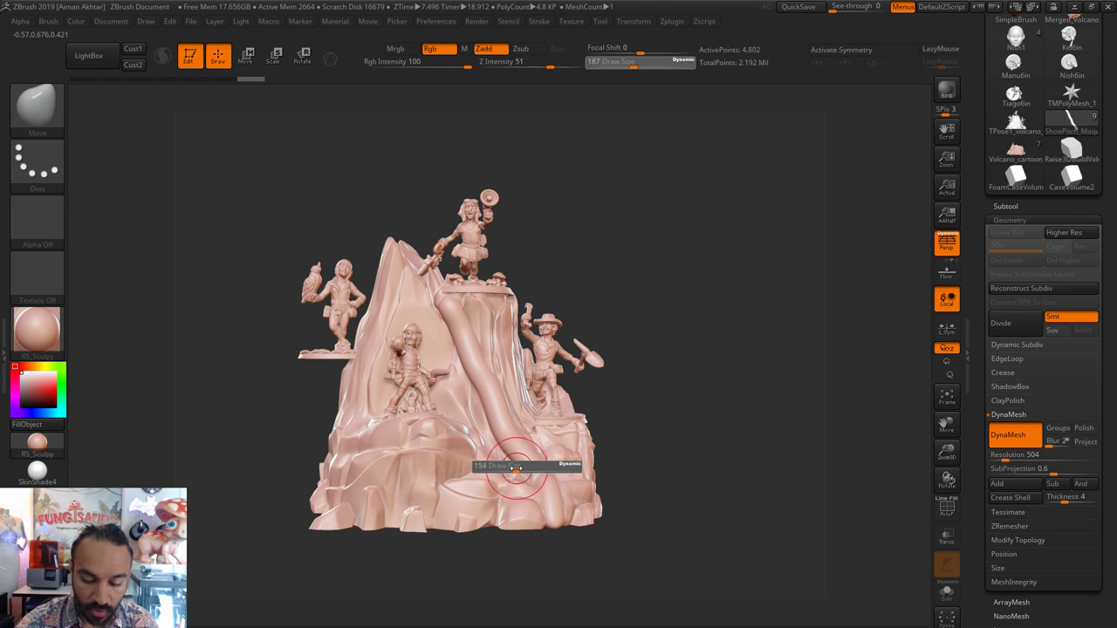
key(s)
drag(519, 440, 521, 440)
mouse_move(519, 439)
mouse_down()
mouse_move(508, 444)
mouse_move(449, 297)
mouse_up()
- Curve the tube's upper run below the megaphone figure's ledge with the Move brush at size 149, and smooth its middle
key(s)
drag(451, 289, 444, 290)
drag(444, 297, 455, 307)
drag(480, 371, 475, 368)
drag(472, 345, 471, 347)
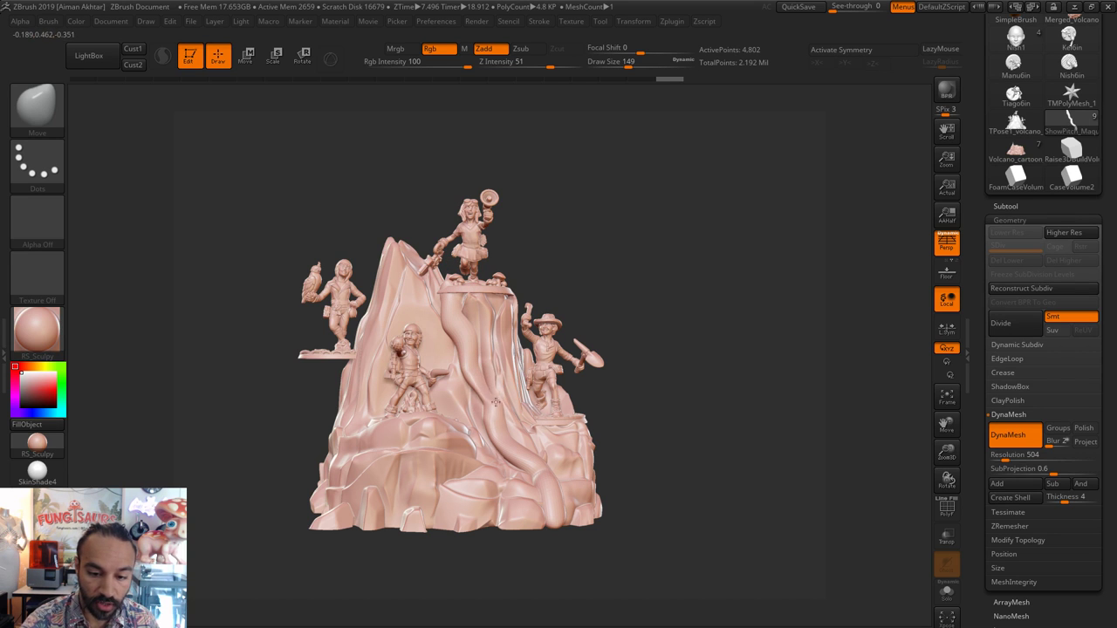
shift+drag(494, 408, 471, 355)
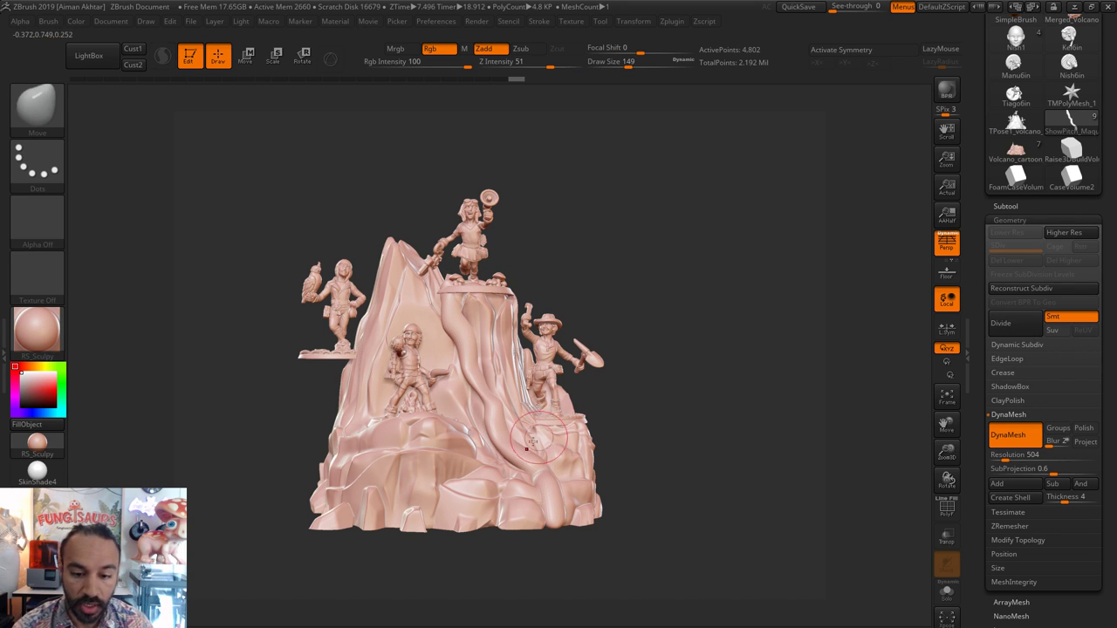
- Shift the tube's lower end across the base rocks with the Move brush at size 234, and reduce the brush to 108
key(s)
drag(535, 439, 546, 439)
drag(548, 478, 552, 498)
key(s)
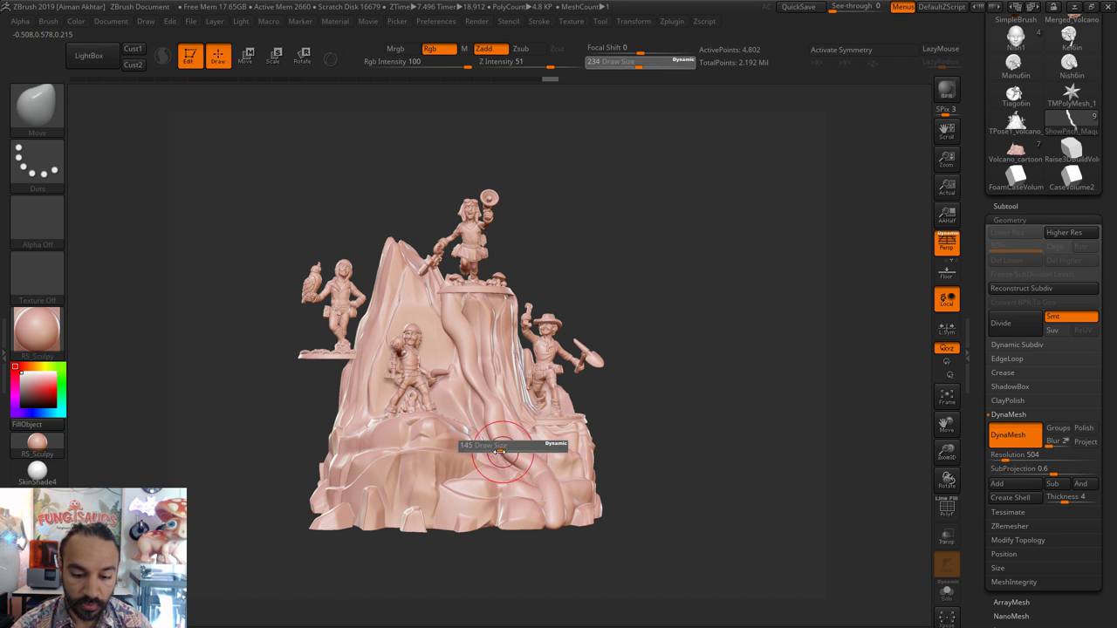
drag(512, 443, 494, 436)
- Choose the SnakeHook brush, enable Sculptris Pro, and pull the tube's lower section outward
click(39, 114)
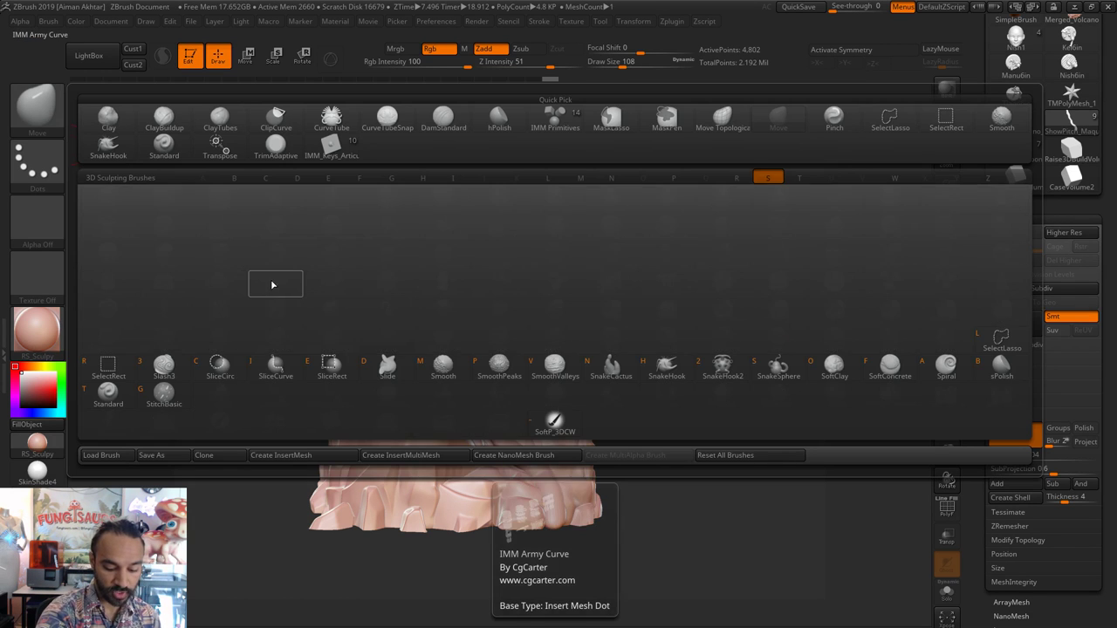
click(273, 288)
click(164, 59)
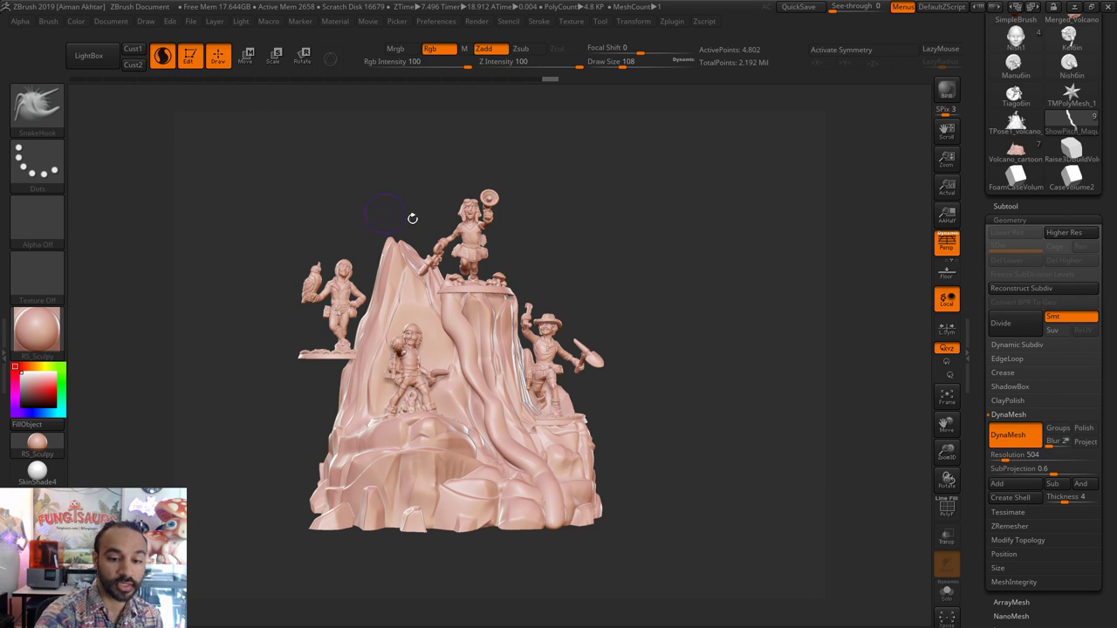
drag(412, 218, 335, 253)
key(s)
mouse_move(553, 456)
mouse_down()
mouse_move(513, 489)
mouse_move(548, 456)
mouse_move(521, 480)
mouse_up()
- Pull a side branch from the middle of the tube with the SnakeHook brush at size 77
key(s)
key(s)
drag(533, 411, 528, 411)
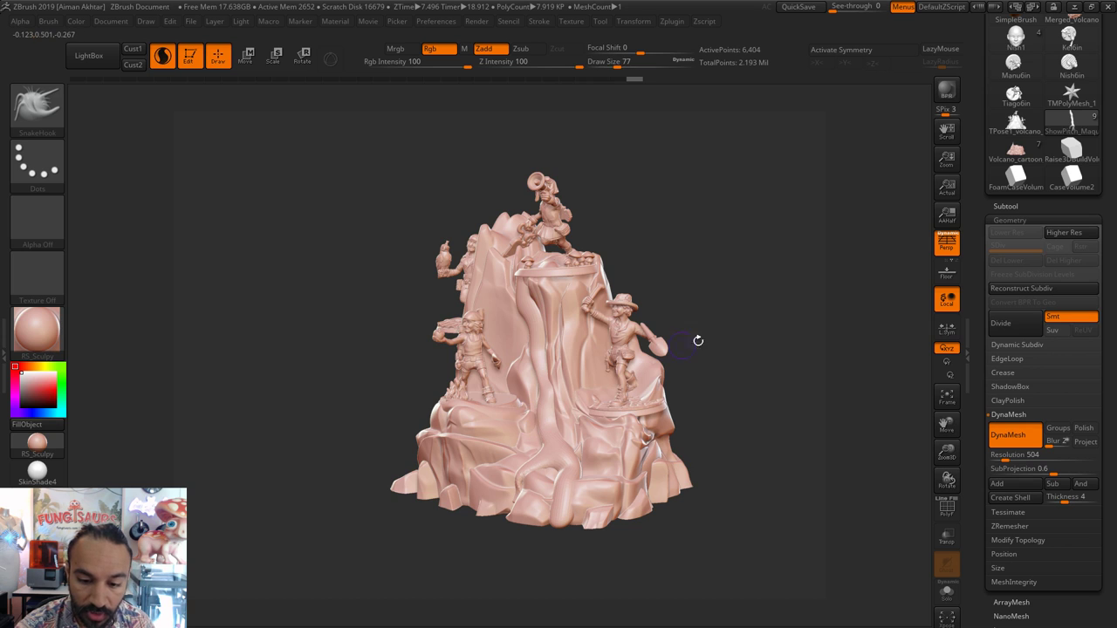
drag(698, 342, 705, 342)
mouse_move(566, 363)
mouse_down()
mouse_move(496, 389)
mouse_move(492, 377)
mouse_up()
key(s)
key(s)
drag(494, 382, 489, 395)
drag(507, 460, 509, 461)
key(s)
drag(489, 404, 496, 404)
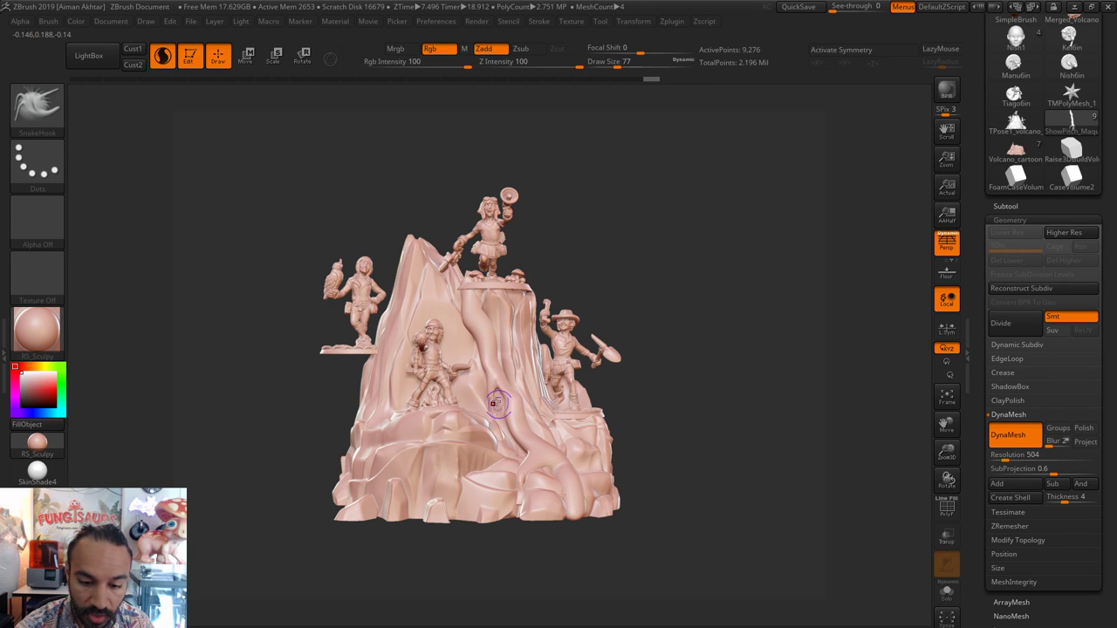
- Extend the tube's side branch downward and refine the lower end near the base with the SnakeHook brush at size 59
key(s)
drag(511, 463, 503, 424)
drag(496, 407, 500, 420)
key(s)
mouse_move(492, 413)
mouse_down()
mouse_move(520, 448)
mouse_move(511, 468)
mouse_up()
key(ctrl+z)
key(s)
key(s)
drag(583, 496, 579, 492)
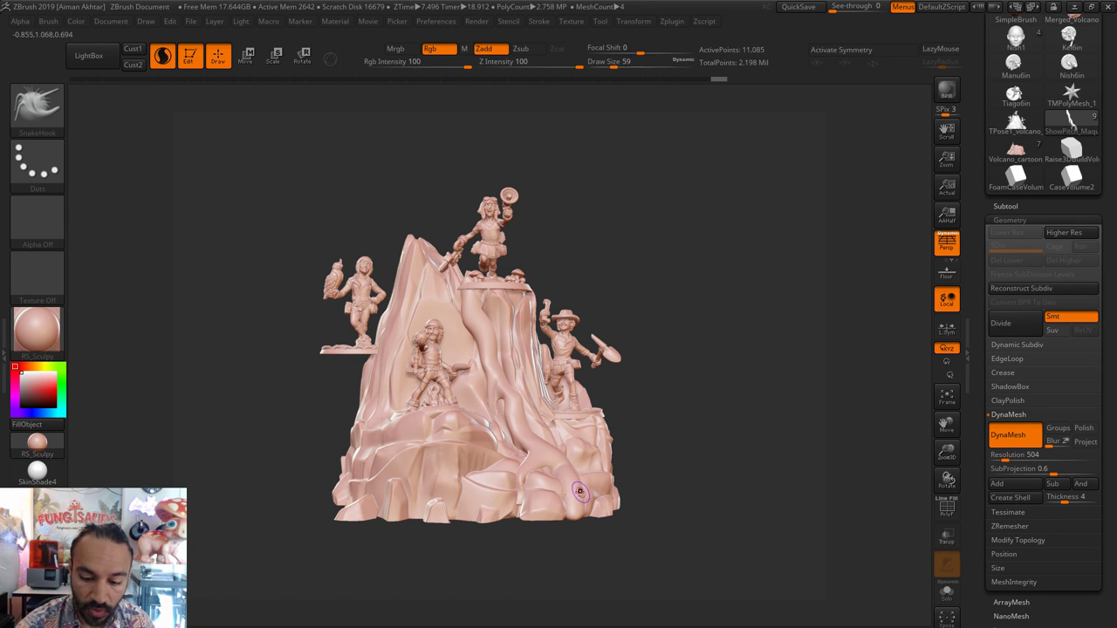
- Pull the tube's lower branches against the rocks with the SnakeHook brush at size 46 and smooth them from the side
right_drag(603, 472, 551, 470)
key(s)
drag(549, 468, 547, 469)
drag(555, 473, 553, 477)
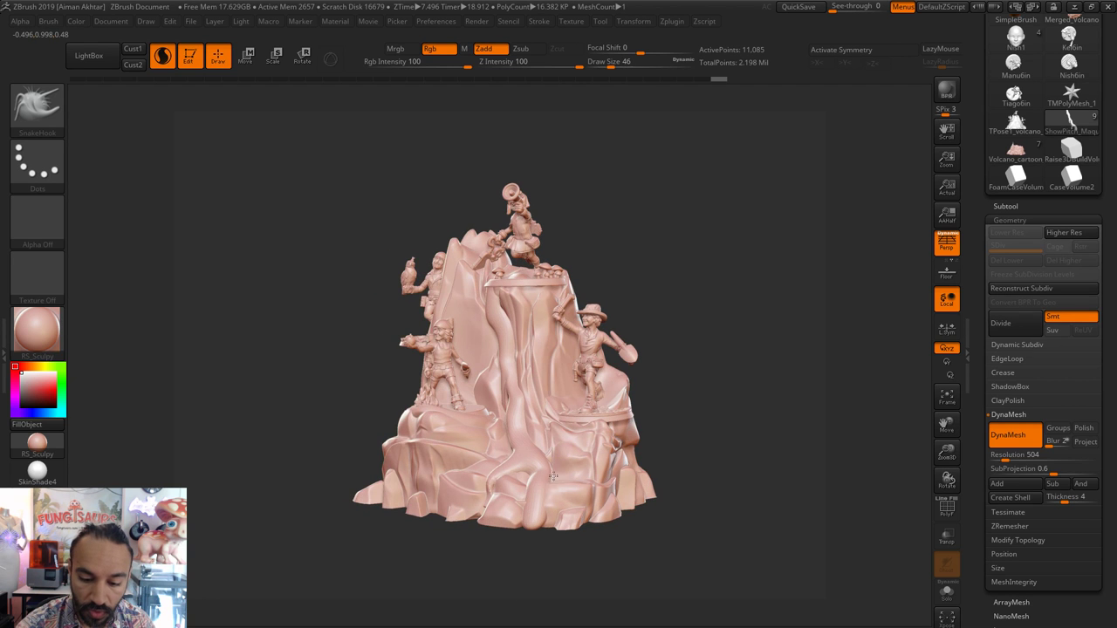
right_drag(681, 474, 559, 477)
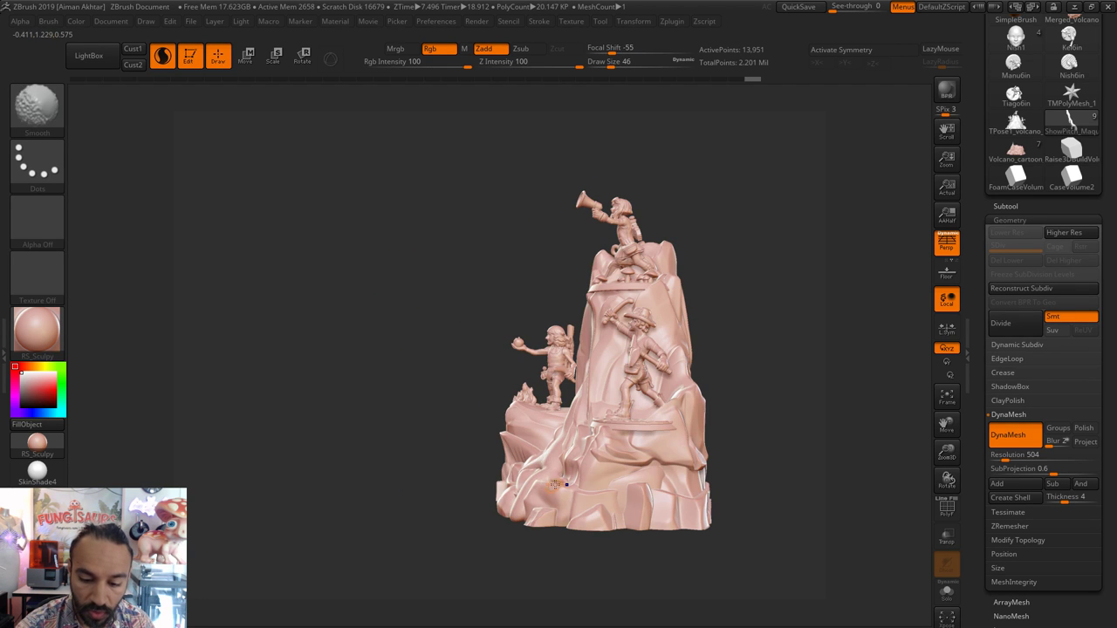
shift+drag(546, 483, 551, 478)
- Reshape the tube's lower end from the side and above with the SnakeHook brush at size 65
mouse_move(625, 477)
right_down()
mouse_move(539, 475)
mouse_move(550, 482)
right_up()
key(s)
drag(550, 482, 554, 482)
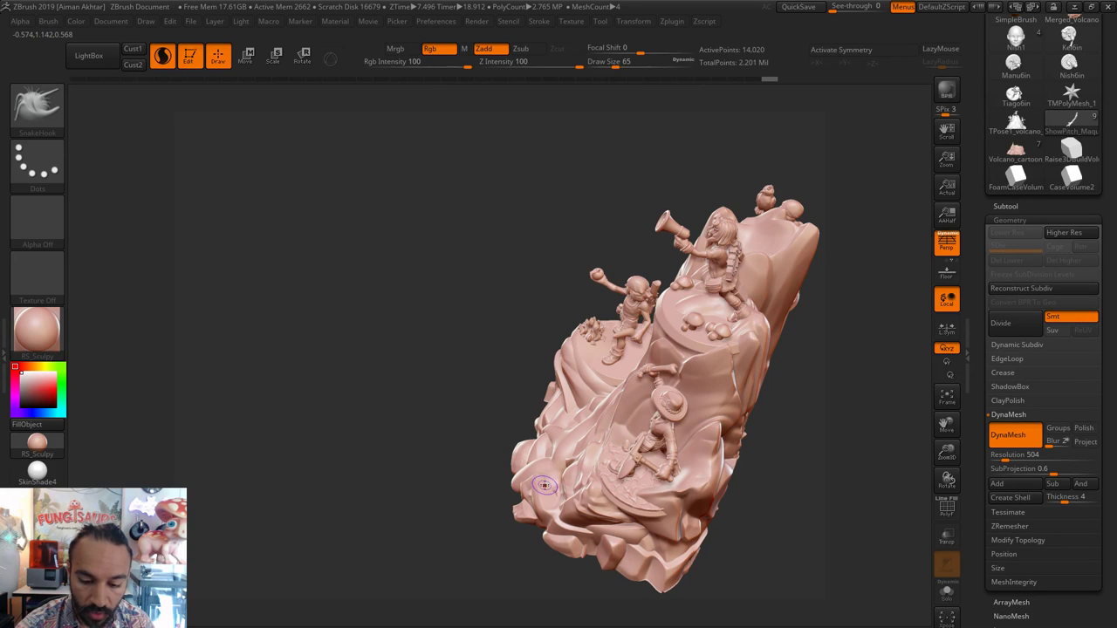
right_drag(544, 485, 546, 481)
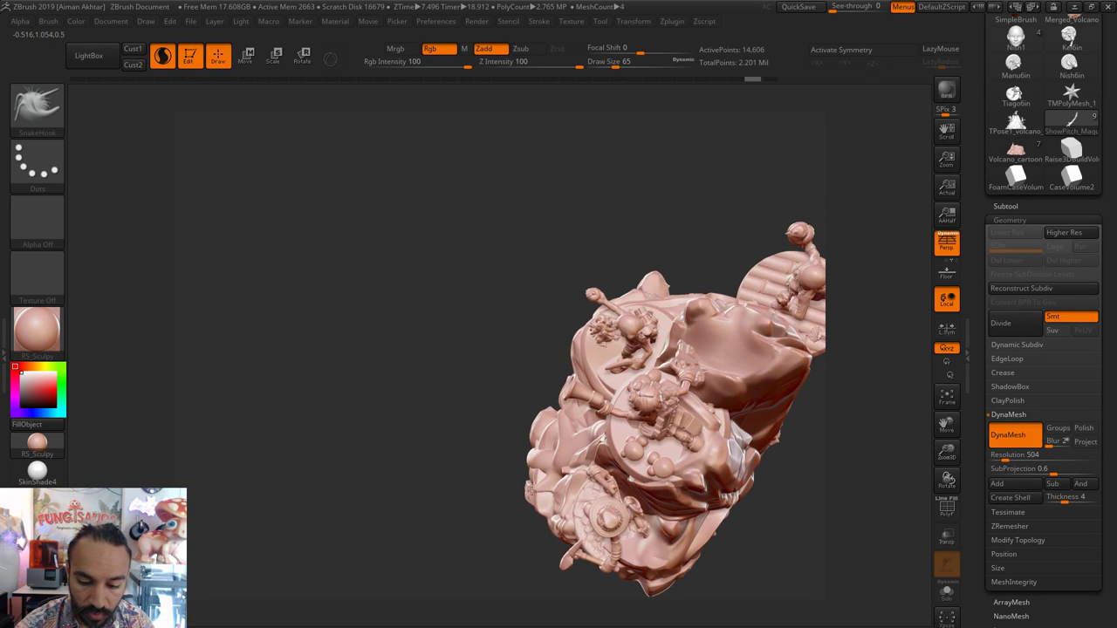
right_drag(516, 535, 541, 483)
- Draw the tube's lower end down over the front base rocks with the SnakeHook brush at size 51, enlarging it to 80
key([)
key([)
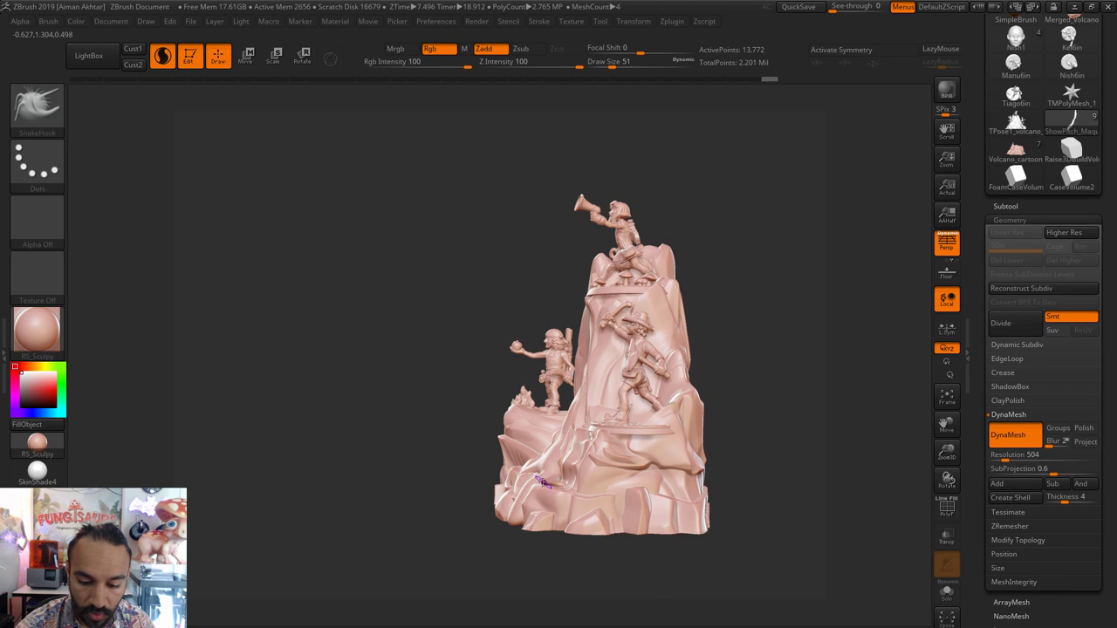
drag(543, 517, 541, 521)
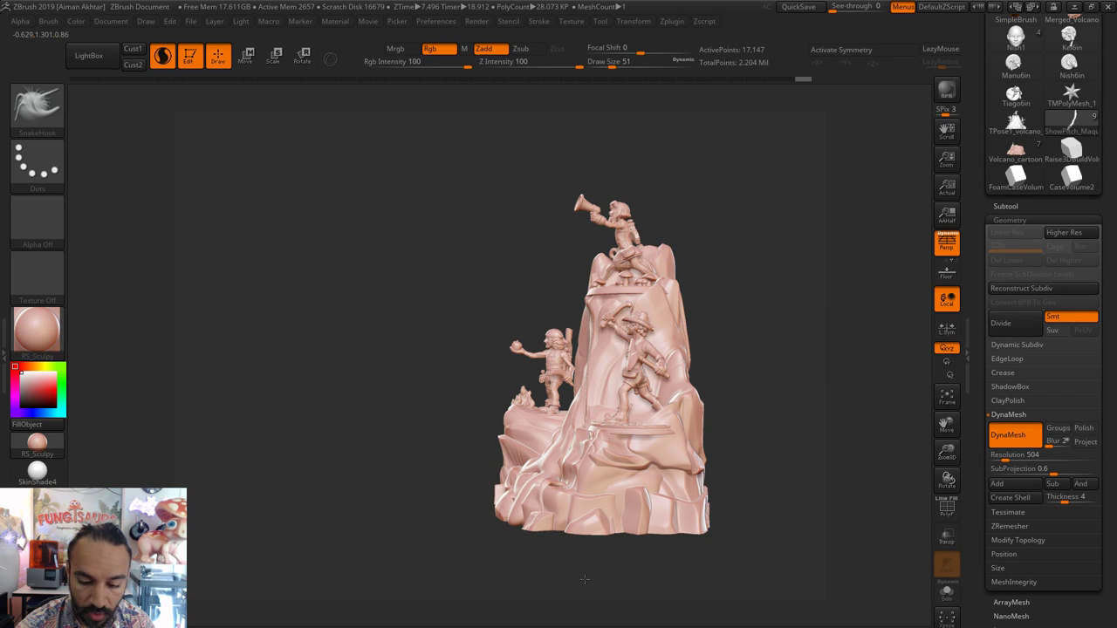
mouse_move(510, 518)
right_down()
mouse_move(558, 506)
mouse_move(544, 491)
right_up()
key(s)
mouse_move(542, 490)
mouse_down()
mouse_move(513, 520)
mouse_move(527, 528)
mouse_up()
key(s)
shift+right_drag(636, 499, 624, 501)
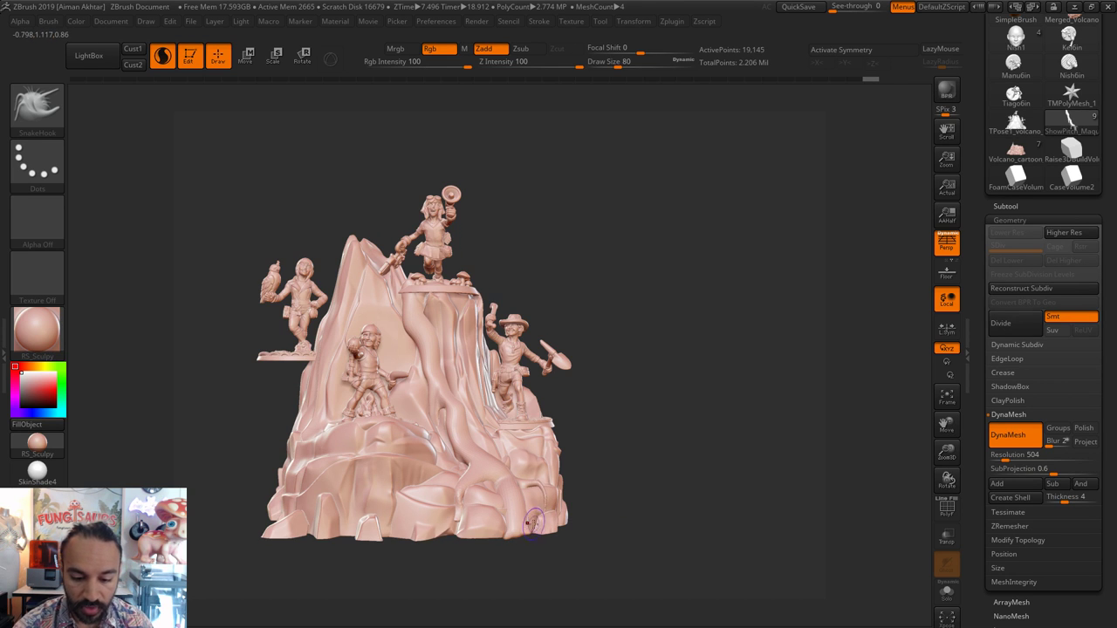
- Pull pointed splash tips out of the stream's lower end at the mountain's foot using the SnakeHook brush at draw size 51
key(s)
drag(523, 525, 526, 527)
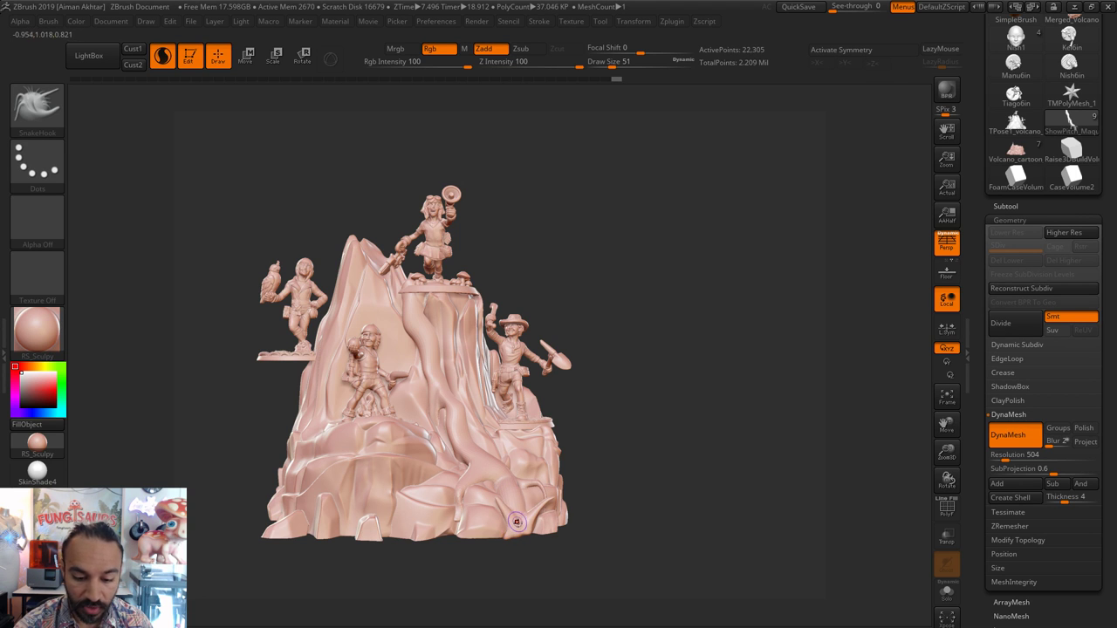
drag(572, 519, 524, 519)
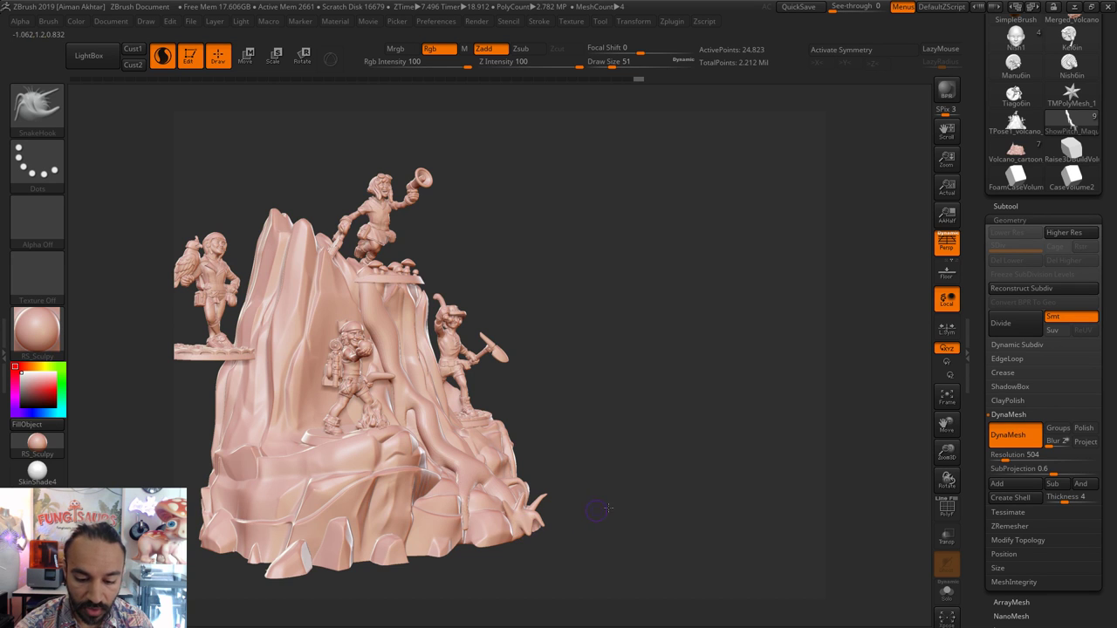
drag(597, 510, 523, 534)
drag(596, 489, 502, 556)
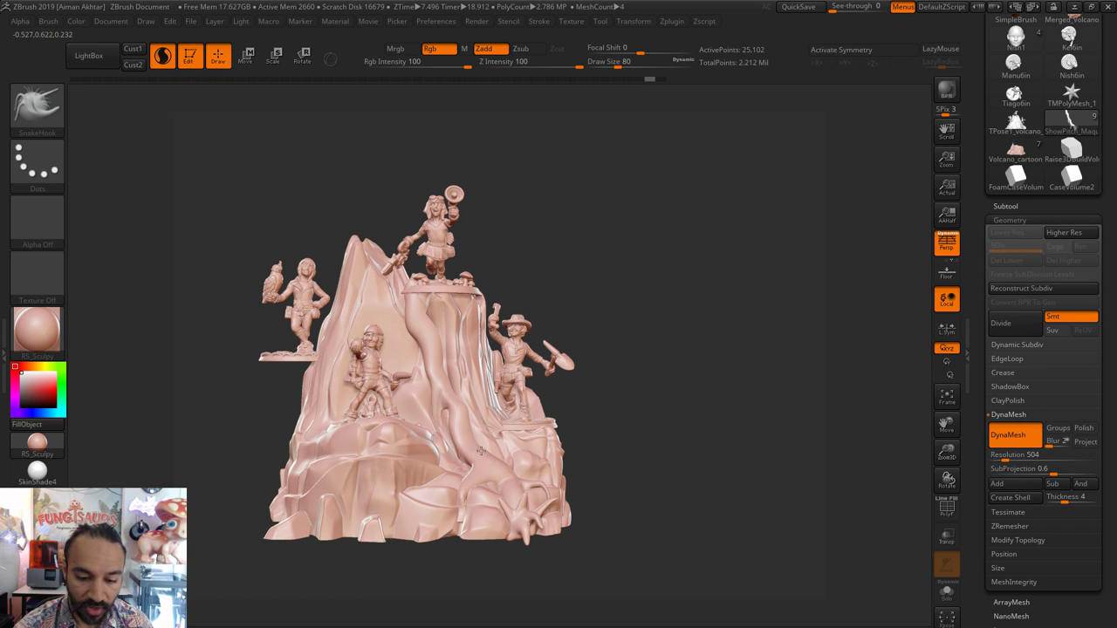
- Pull small splash spikes from the stream's lower bend using the SnakeHook brush at draw size 37
key(ctrl)
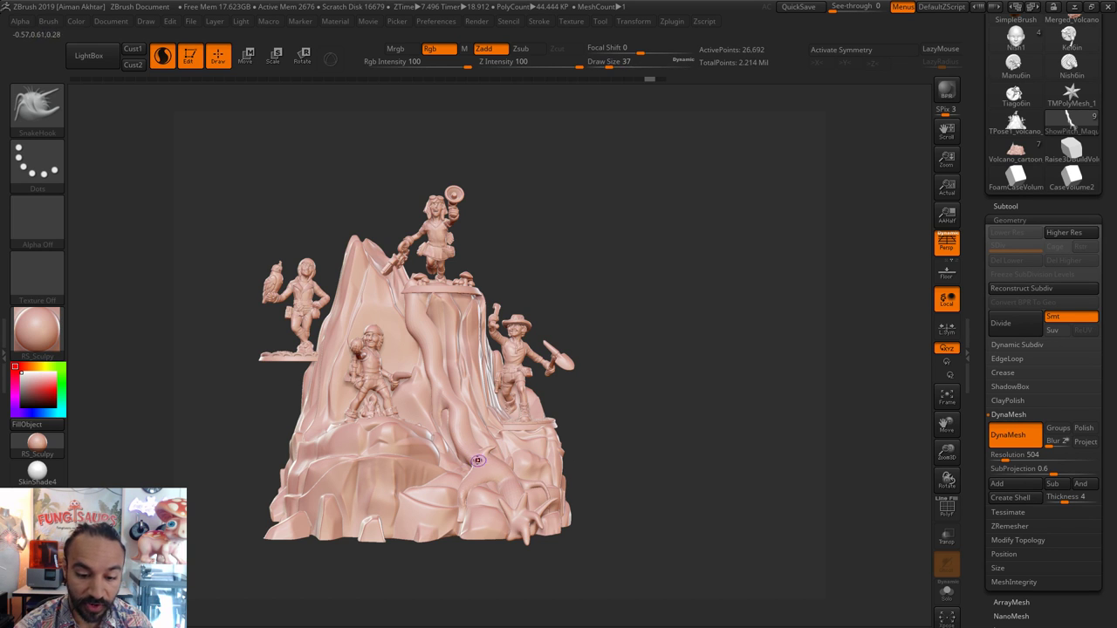
key(ctrl)
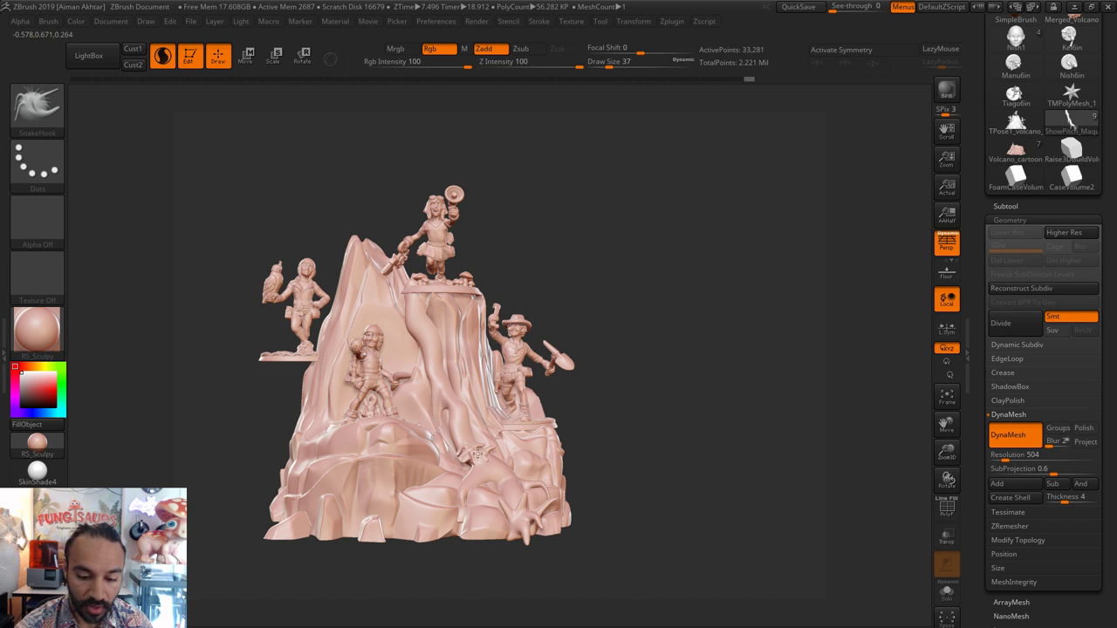
key(s)
drag(522, 476, 476, 456)
- Pull a thin side branch from the middle of the stream with SnakeHook, varying the brush size and undoing unwanted strokes
key(s)
alt+click(455, 405)
key(s)
drag(450, 403, 438, 386)
key(s)
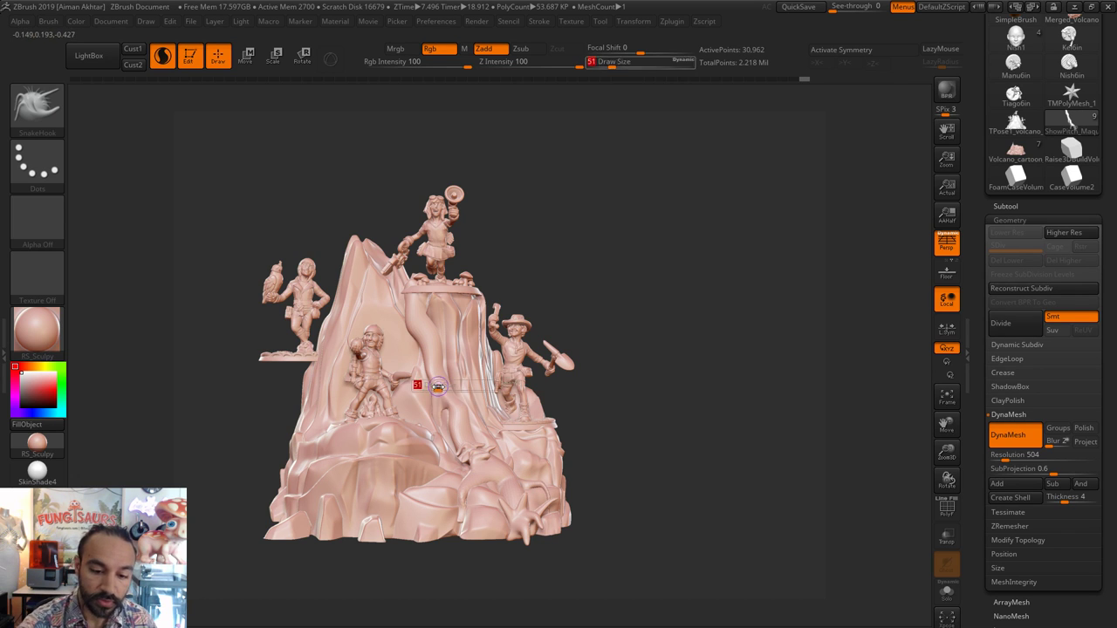
key(bracketleft)
key(ctrl+z)
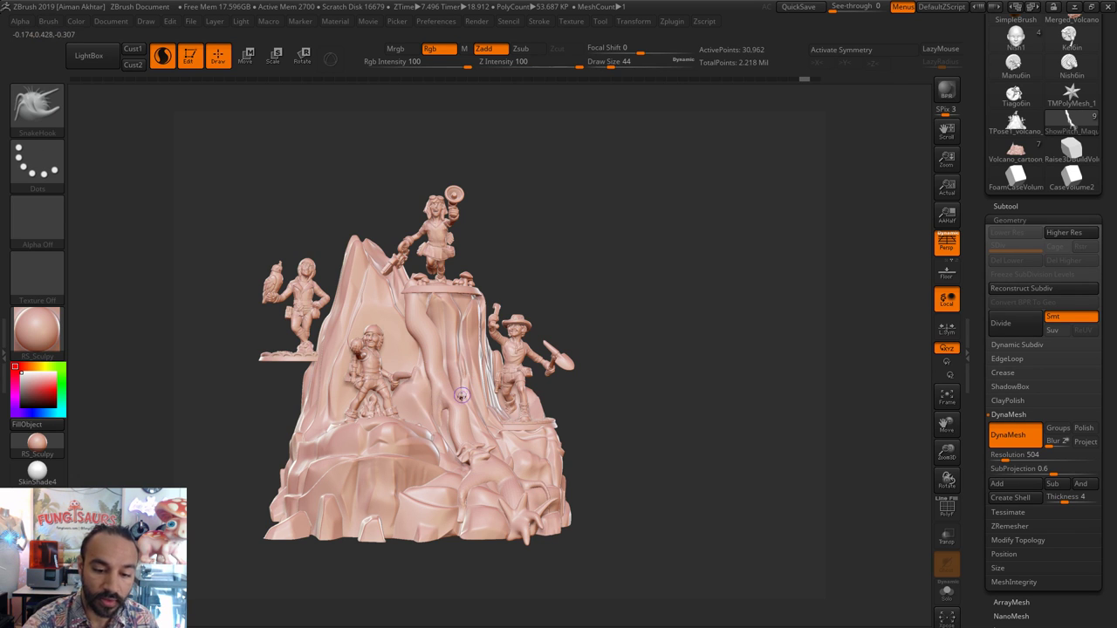
key(s)
drag(440, 407, 444, 409)
drag(442, 413, 440, 400)
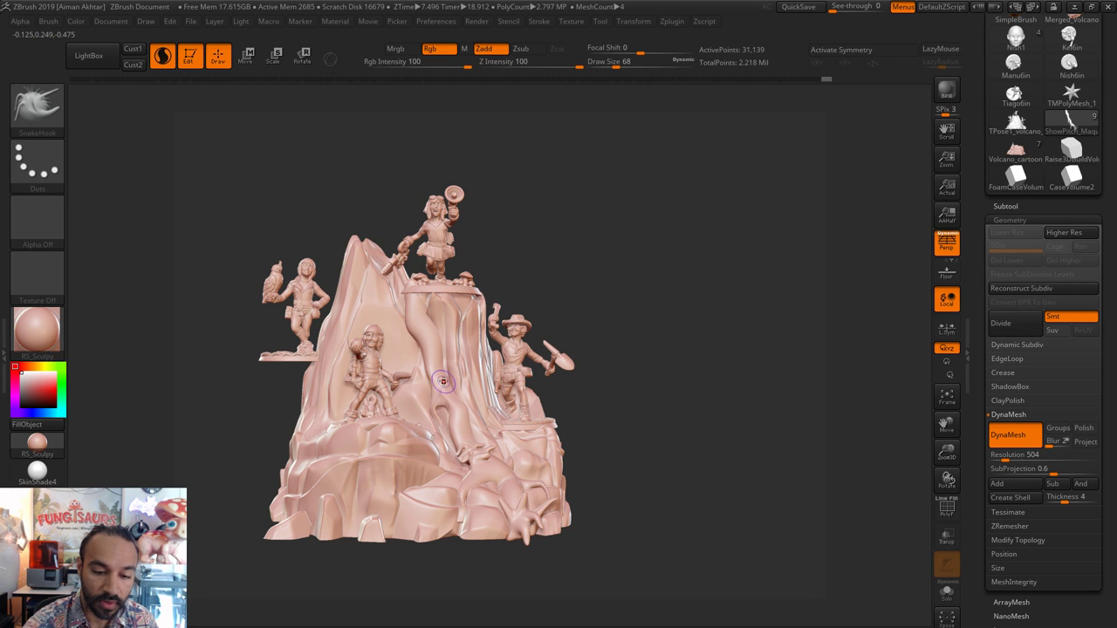
key(ctrl+z)
- Pull a short drip outward from the left edge of the upper stream with the SnakeHook brush
key(s)
key(s)
drag(423, 324, 407, 336)
key(s)
key(s)
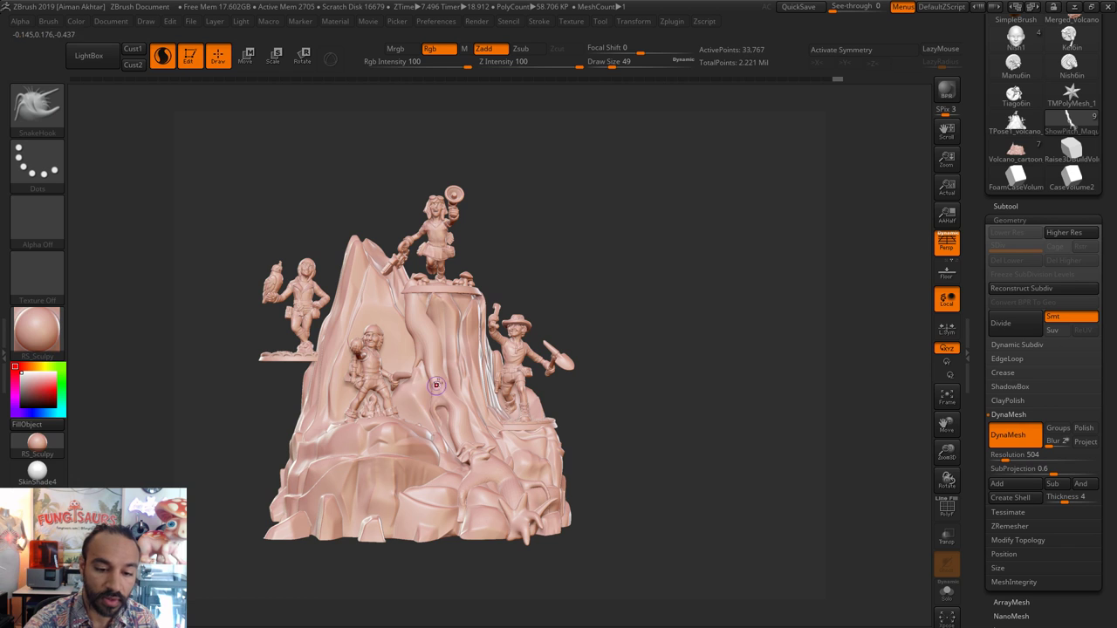
- Switch to the Standard brush and set the current material to SkinShade4
alt+drag(609, 448, 583, 470)
key(b)
key(s)
key(t)
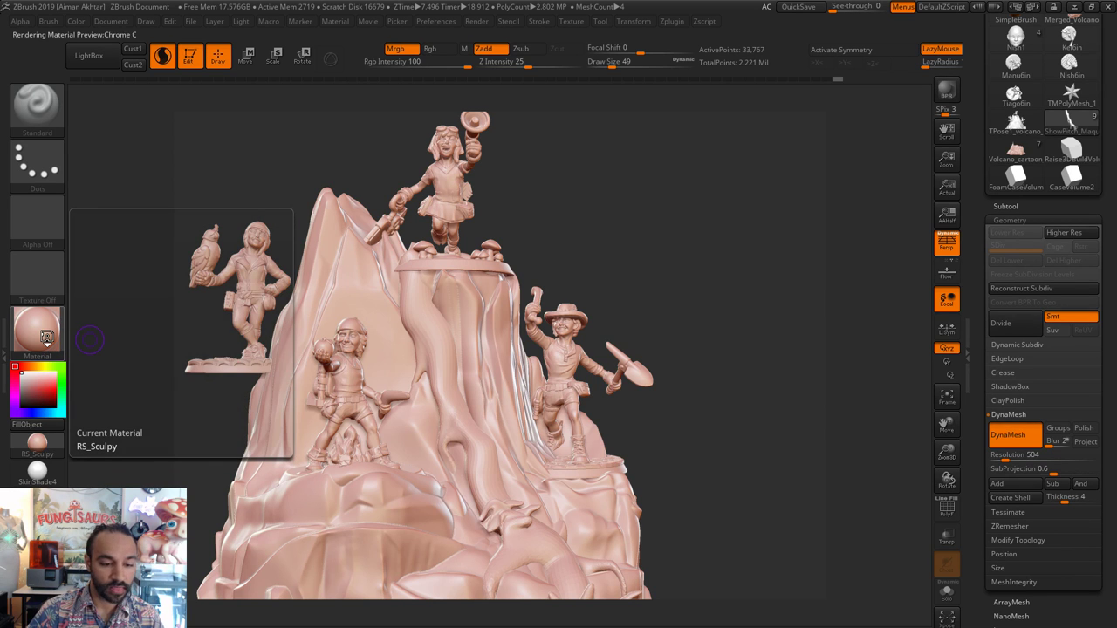
click(46, 339)
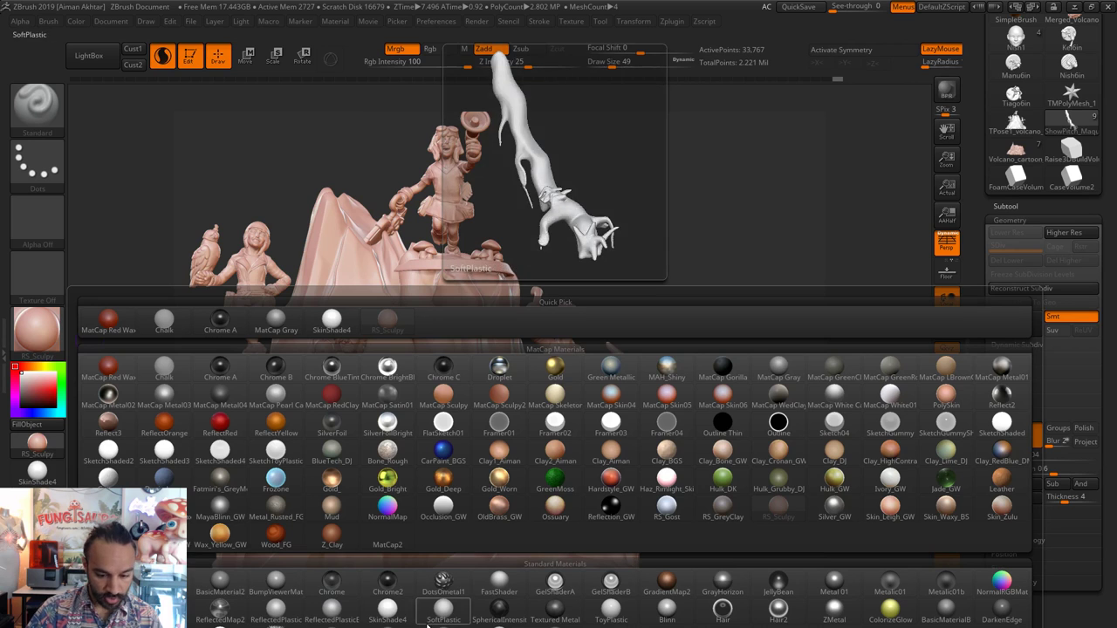
click(396, 614)
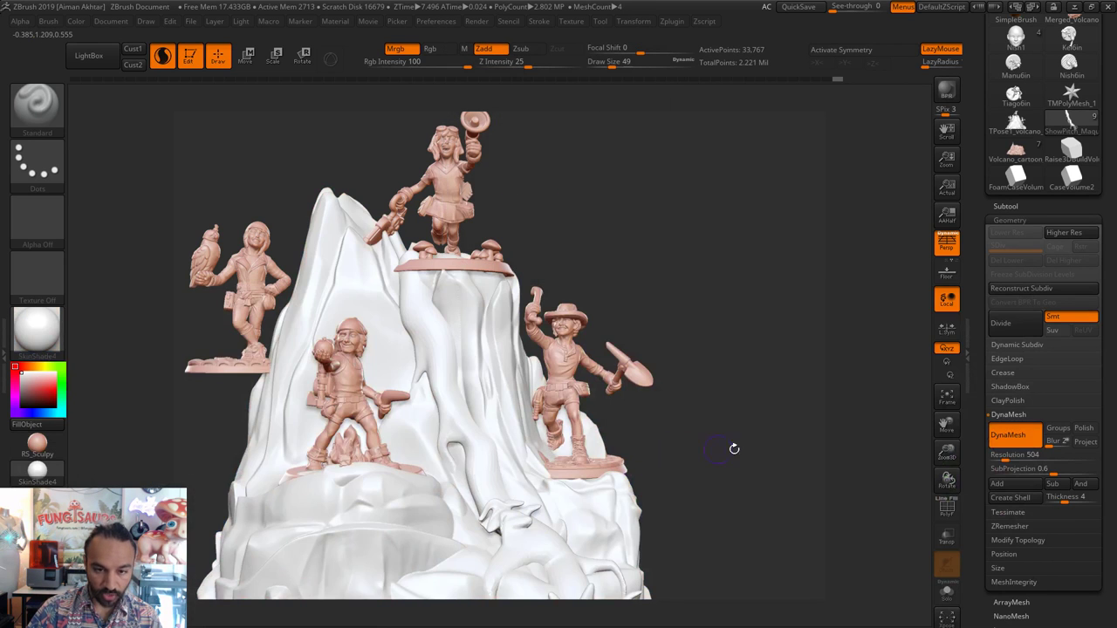
- Fill the visible subtools with Color & Material using SubTool Master
alt+drag(733, 449, 628, 435)
alt+drag(142, 392, 273, 401)
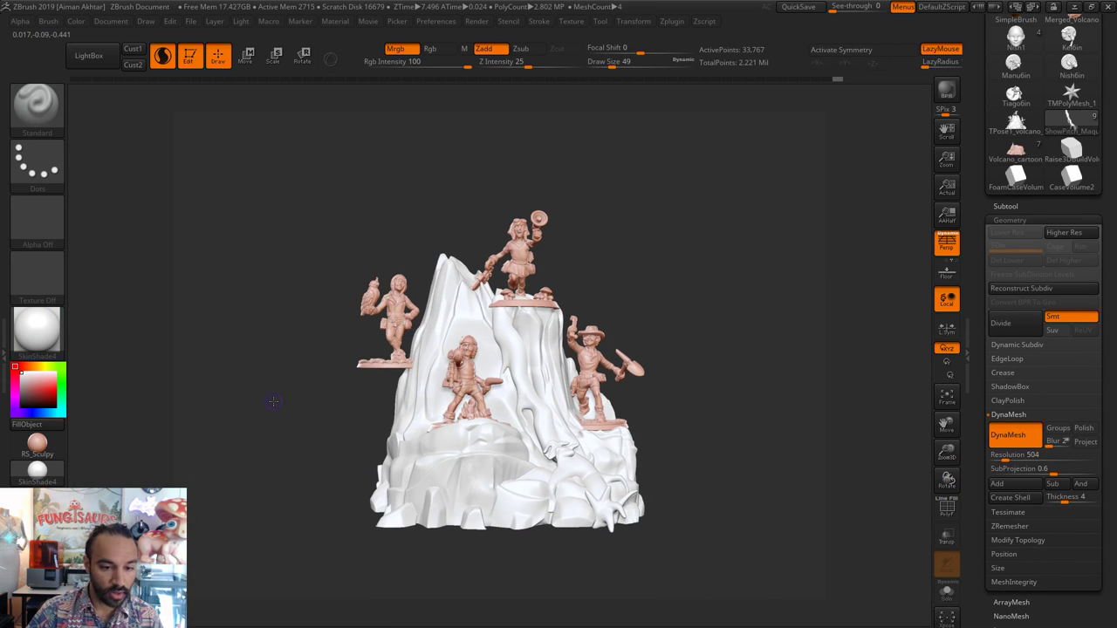
click(675, 23)
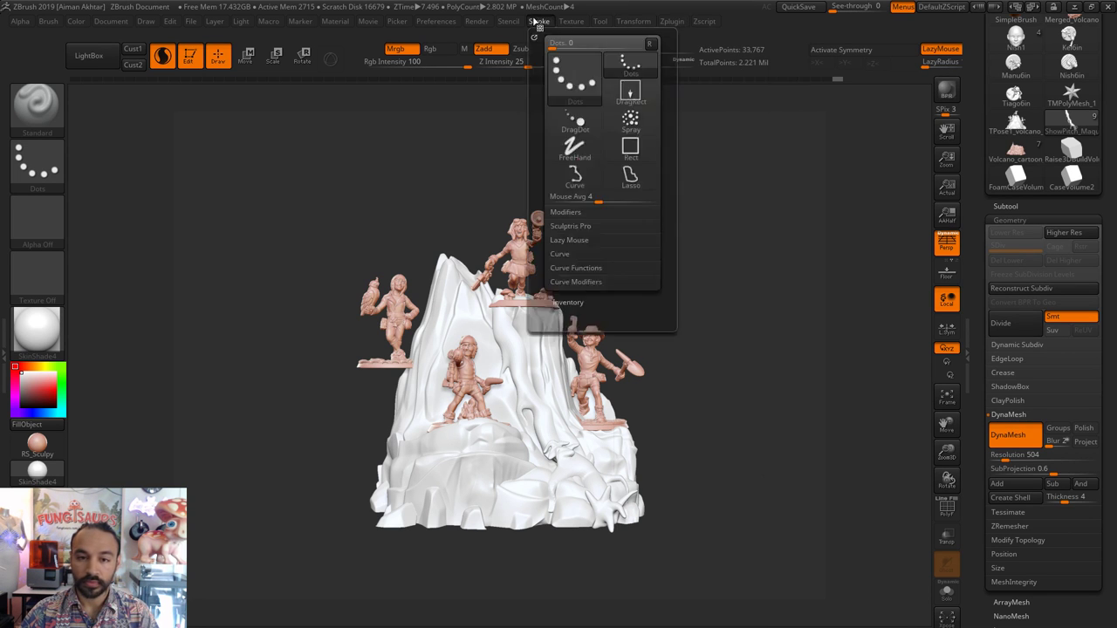
click(746, 99)
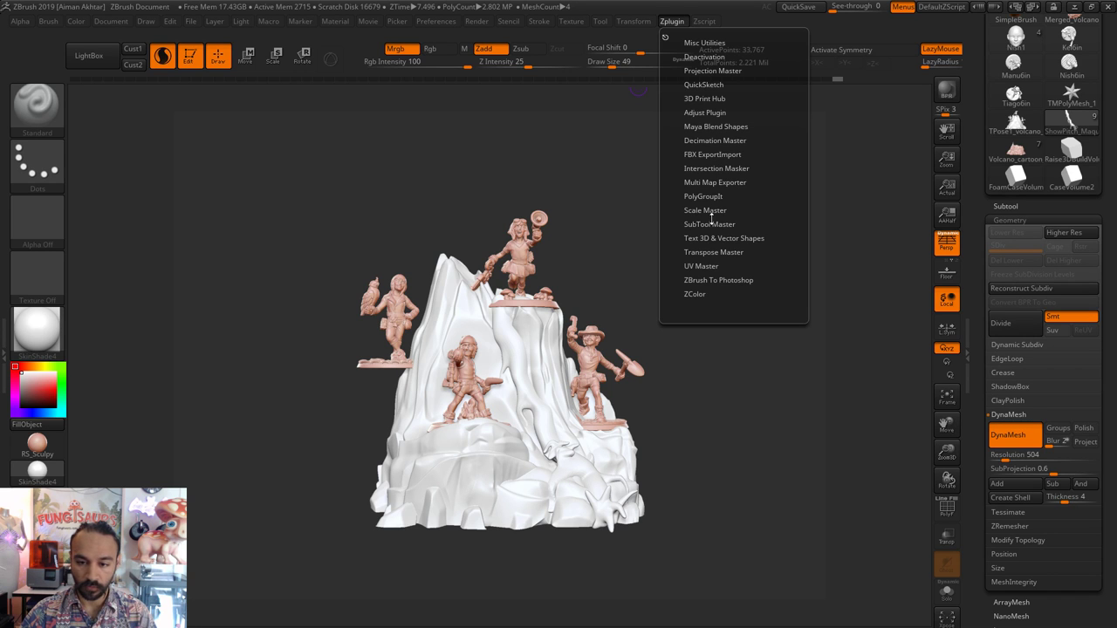
click(709, 224)
click(752, 292)
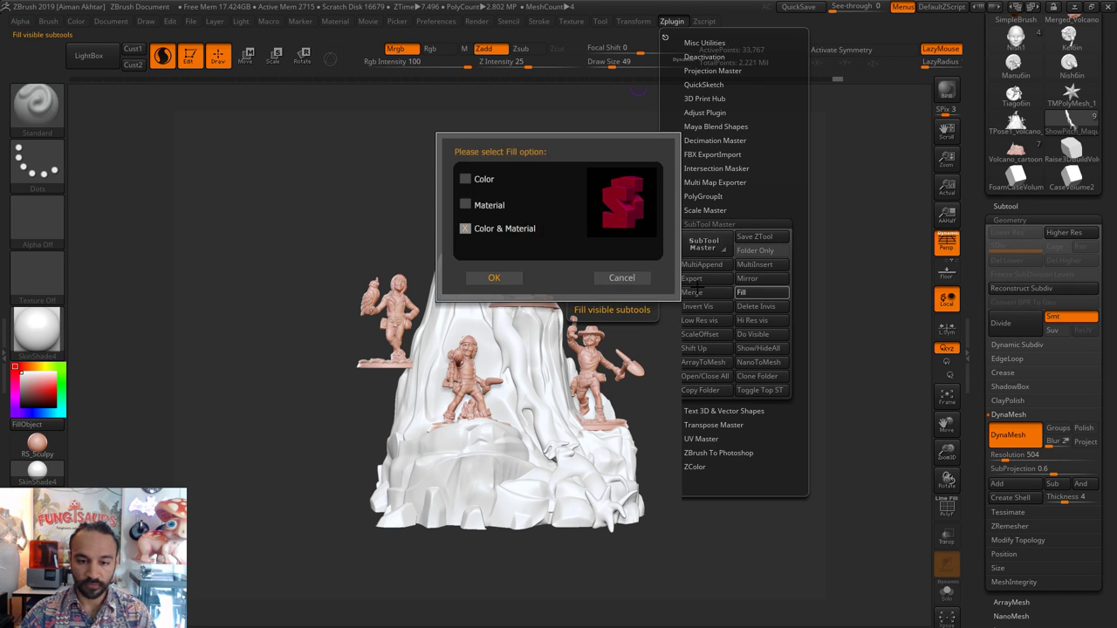
click(500, 279)
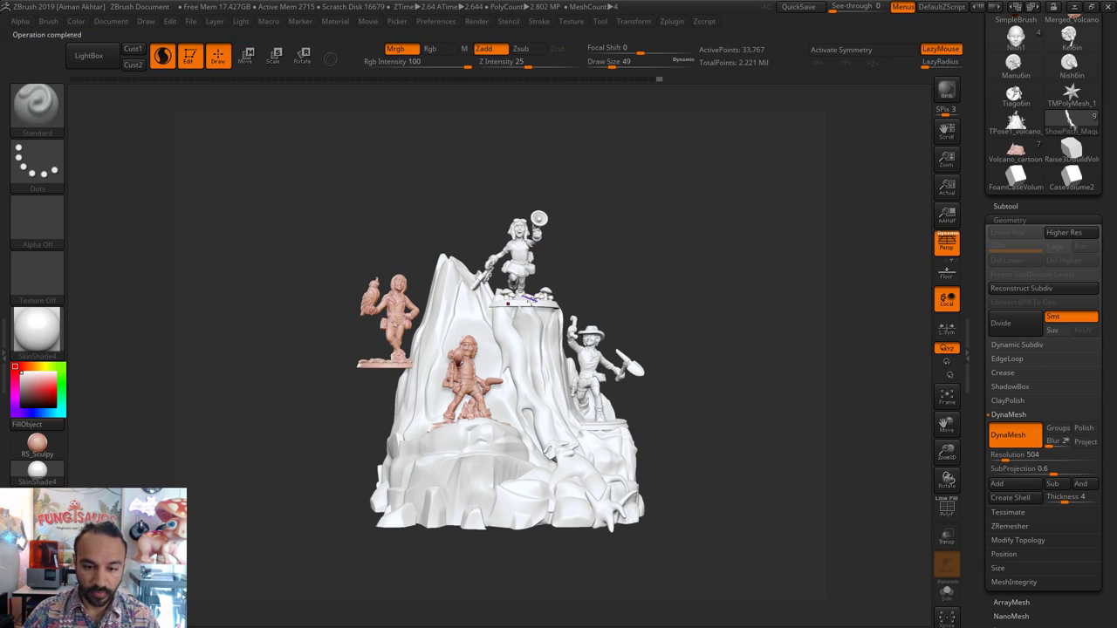
- Select the subtool containing the three lower explorer figures and fill it with white (RGB 255, 255, 255)
alt+click(497, 336)
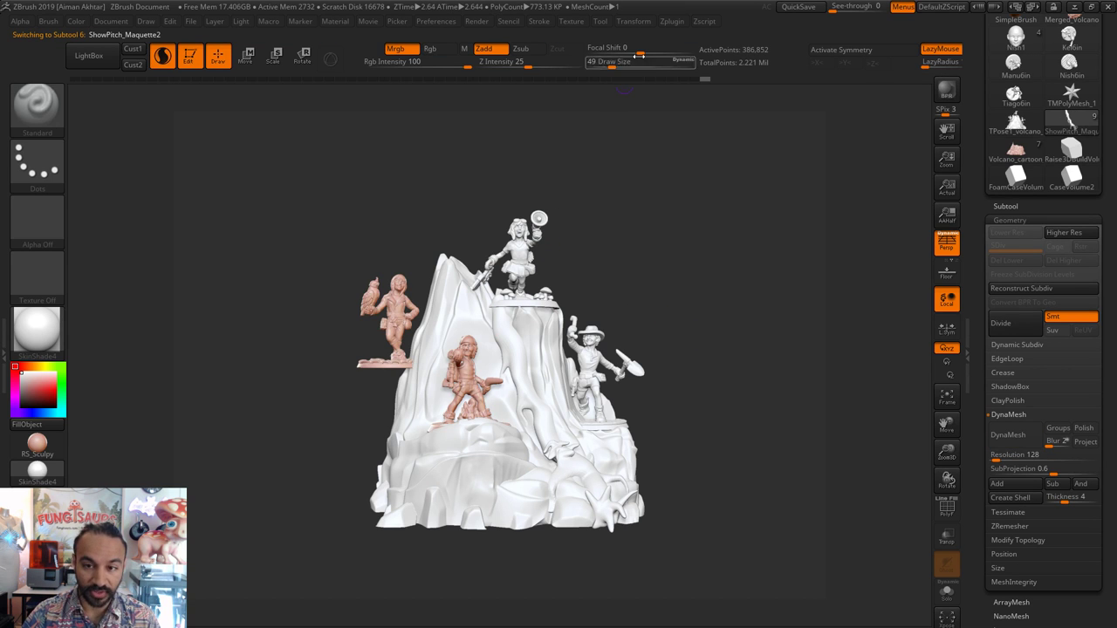
click(671, 21)
click(697, 264)
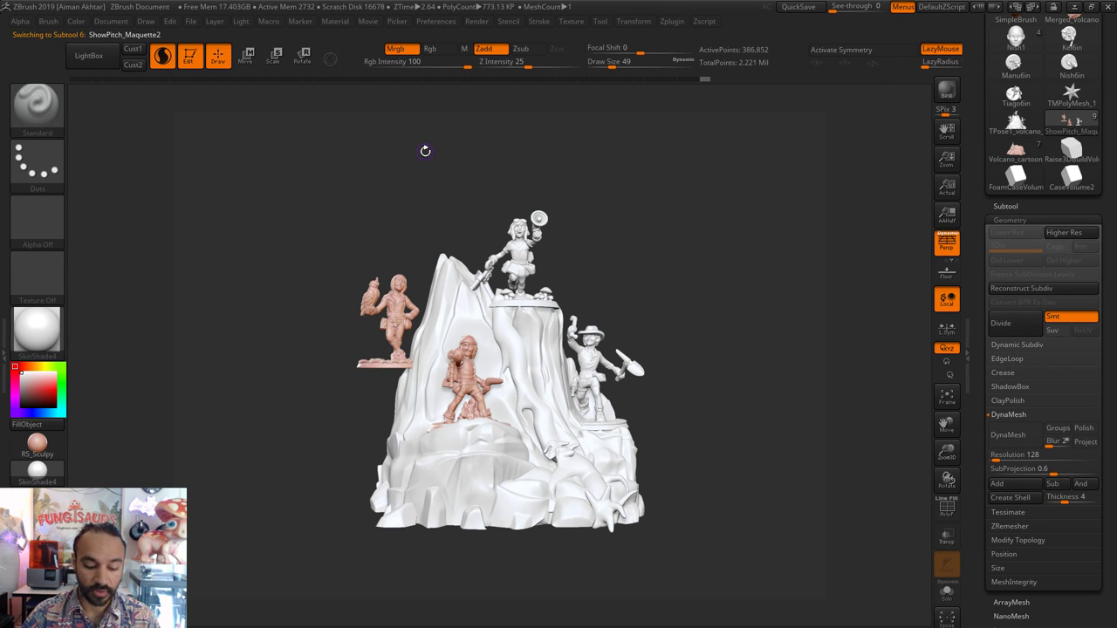
click(75, 21)
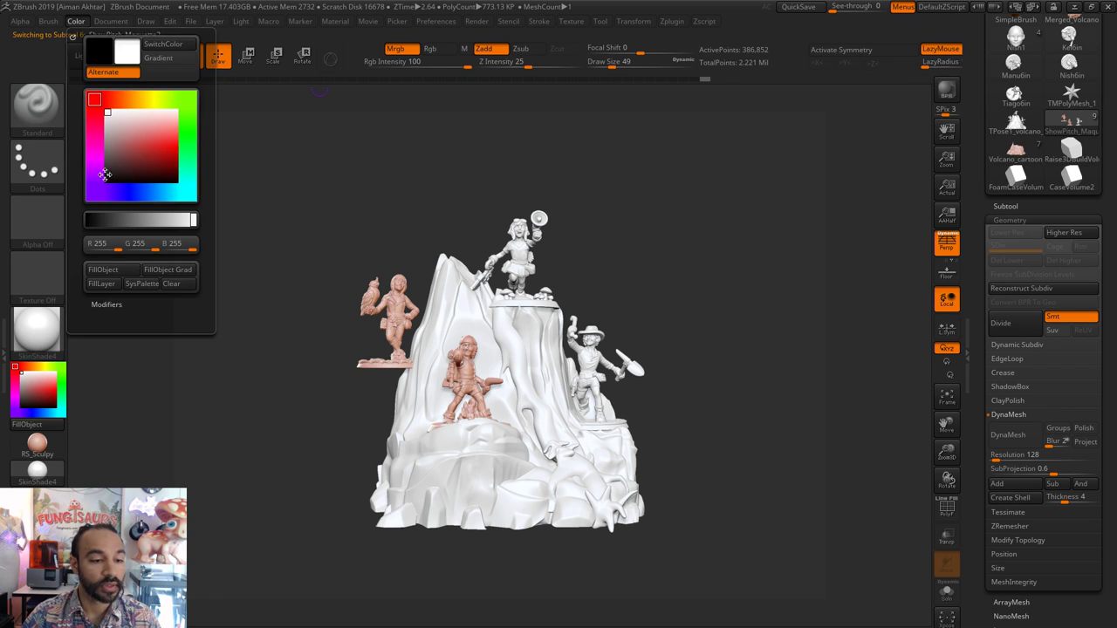
click(104, 264)
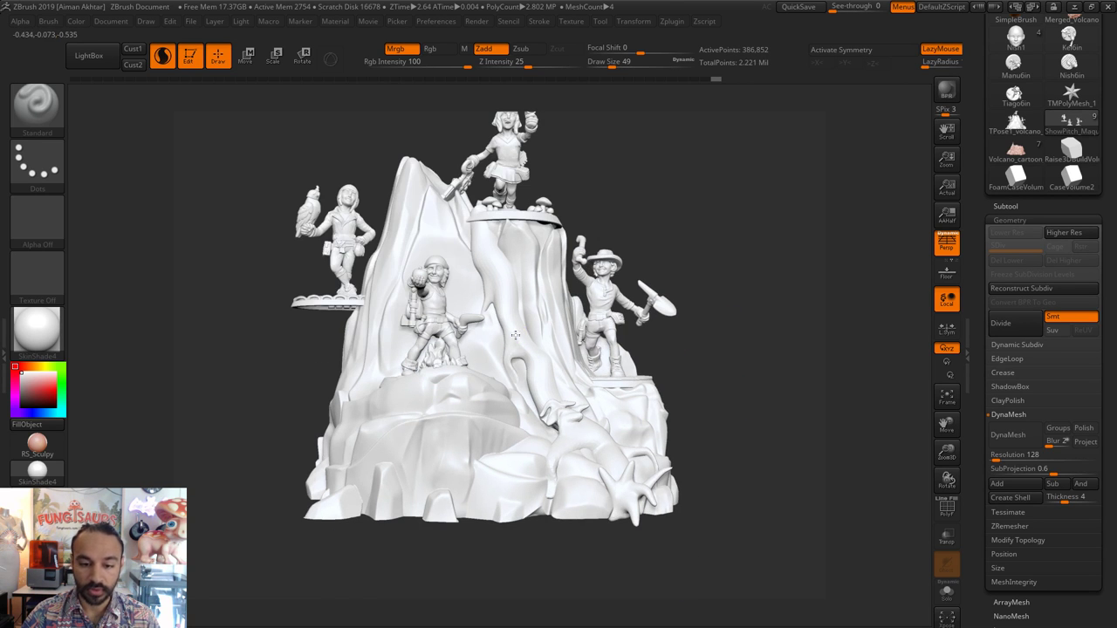
- Choose a medium blue and fill the stream subtool with it
drag(34, 414, 44, 412)
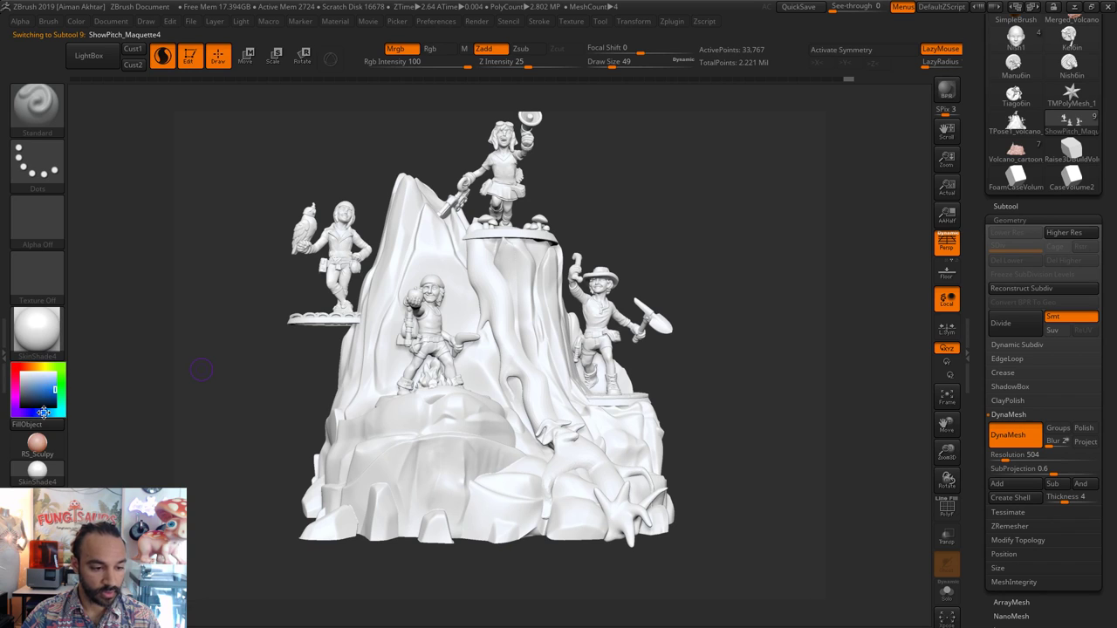
click(79, 22)
click(106, 272)
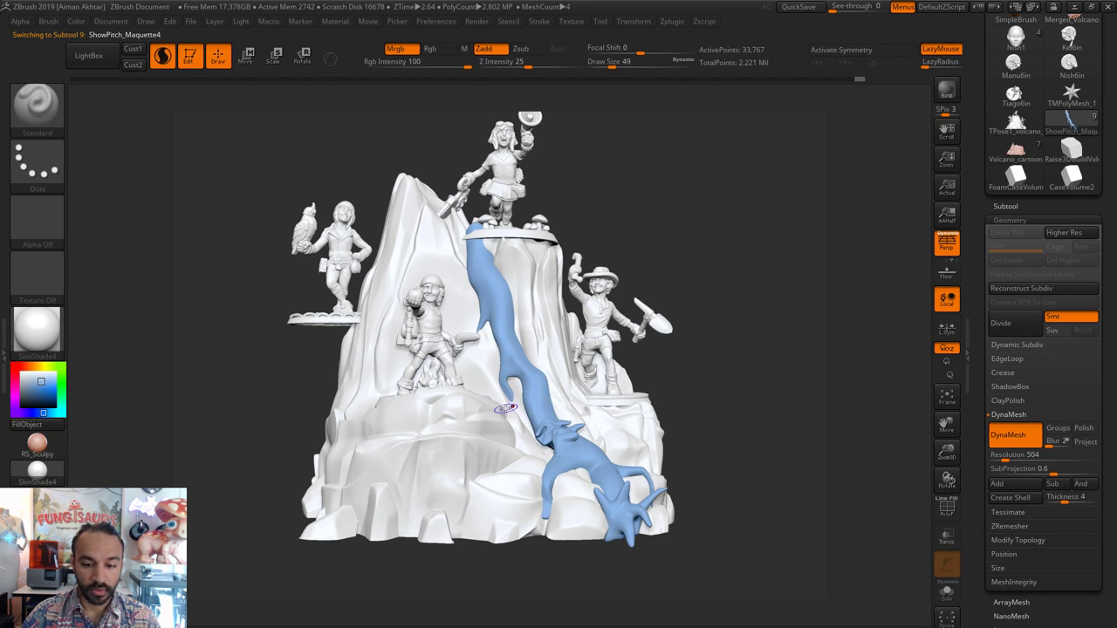
- Fill the mountain subtool with a reddish brown of RGB 197, 100, 62
alt+drag(697, 416, 694, 430)
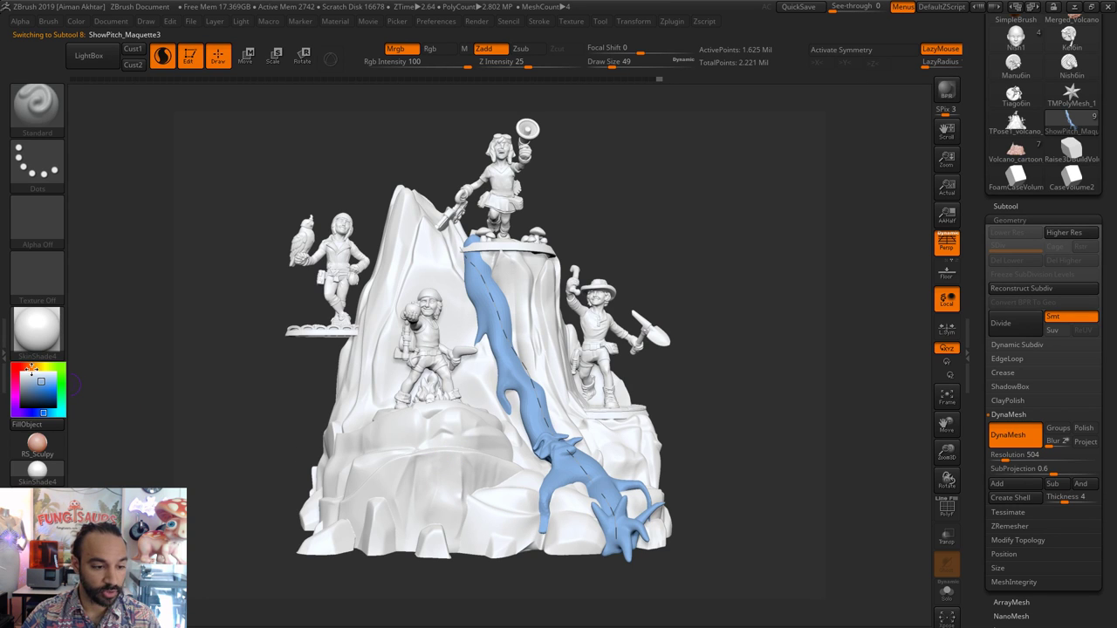
drag(31, 372, 27, 370)
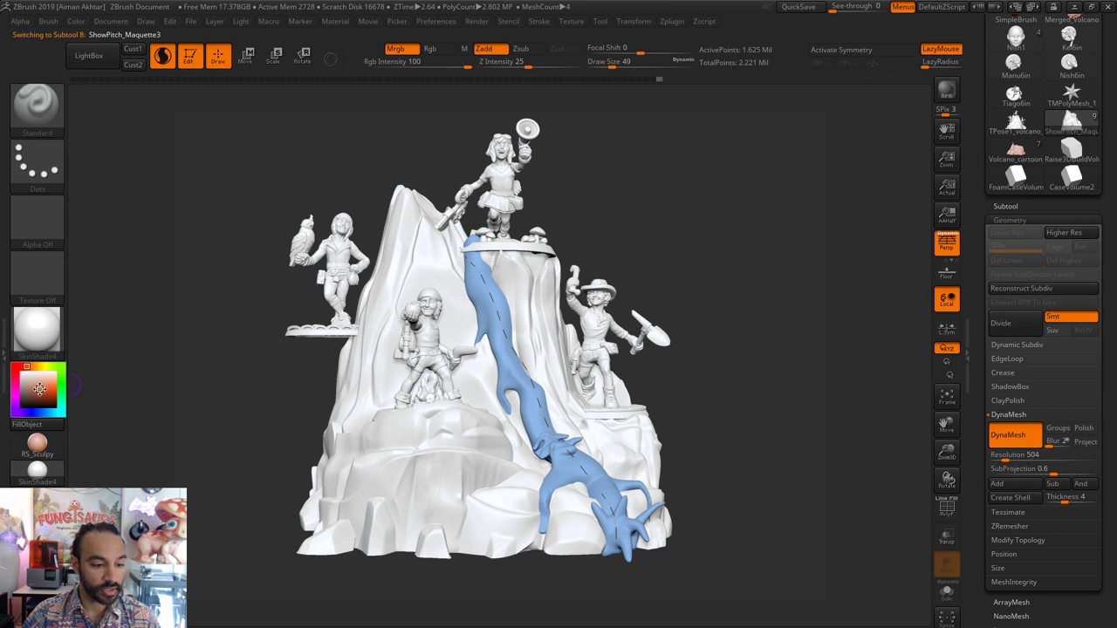
click(79, 21)
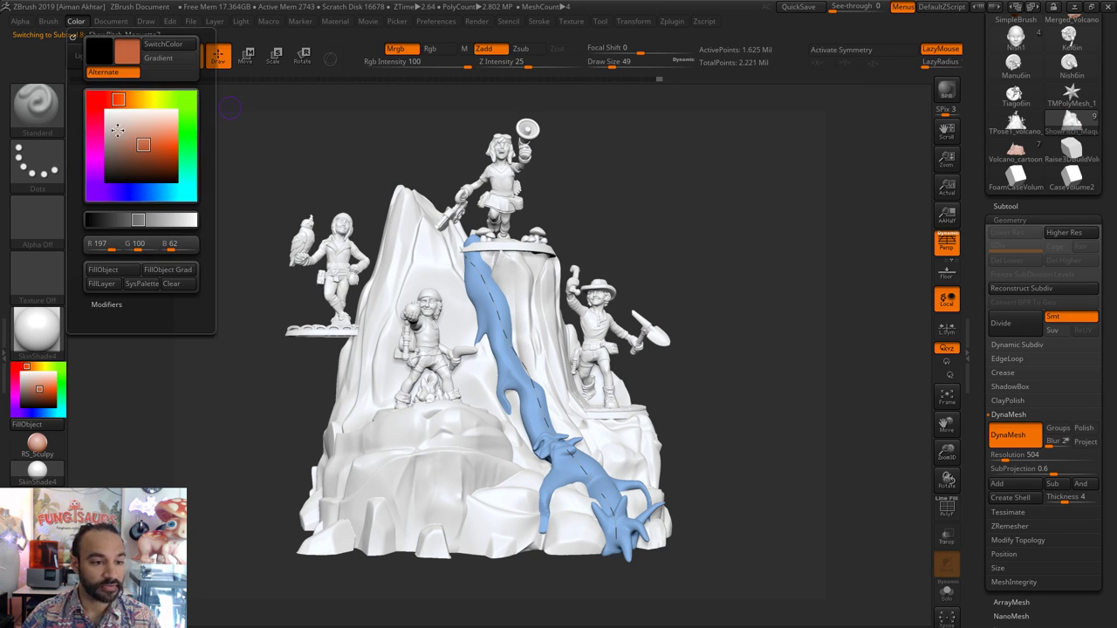
click(102, 269)
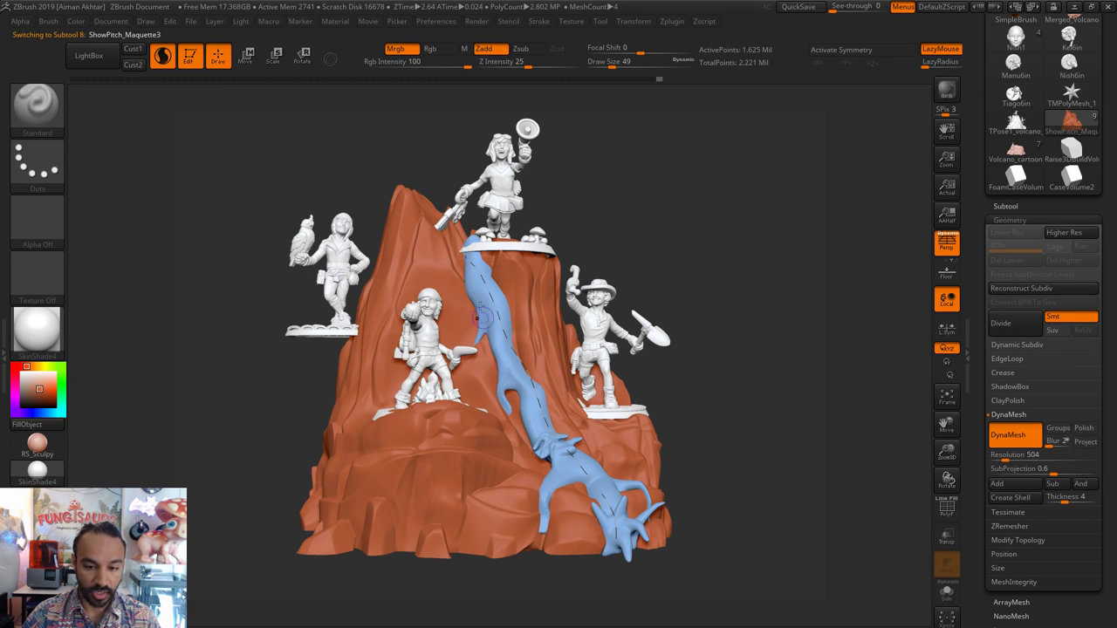
- Select the subtool of the figure on the top ledge and switch to the Move brush
alt+click(499, 202)
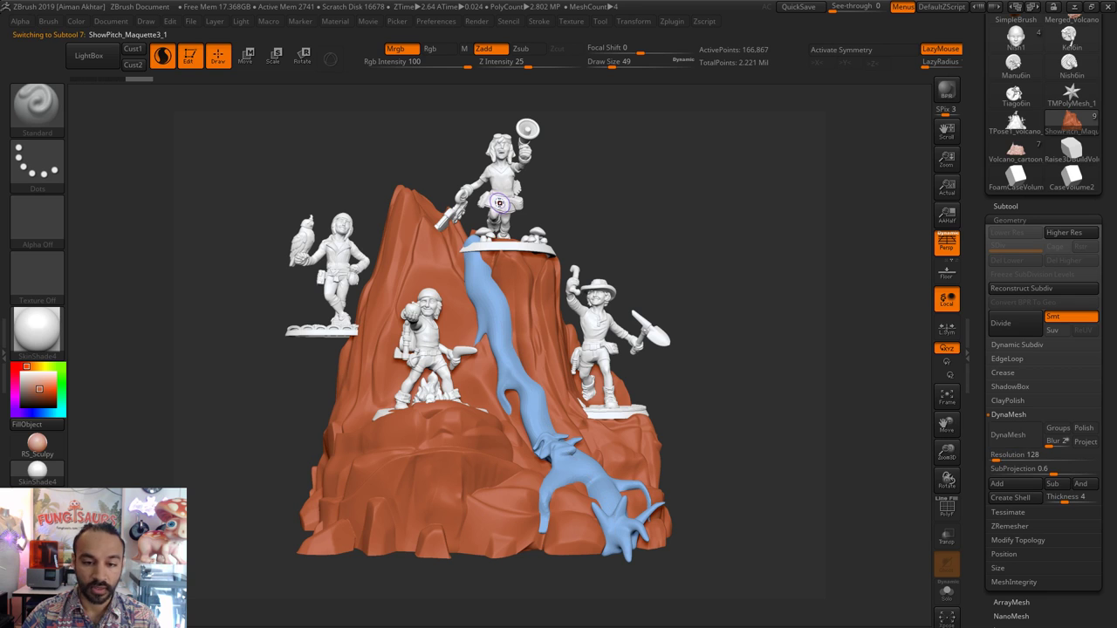
alt+drag(726, 270, 714, 302)
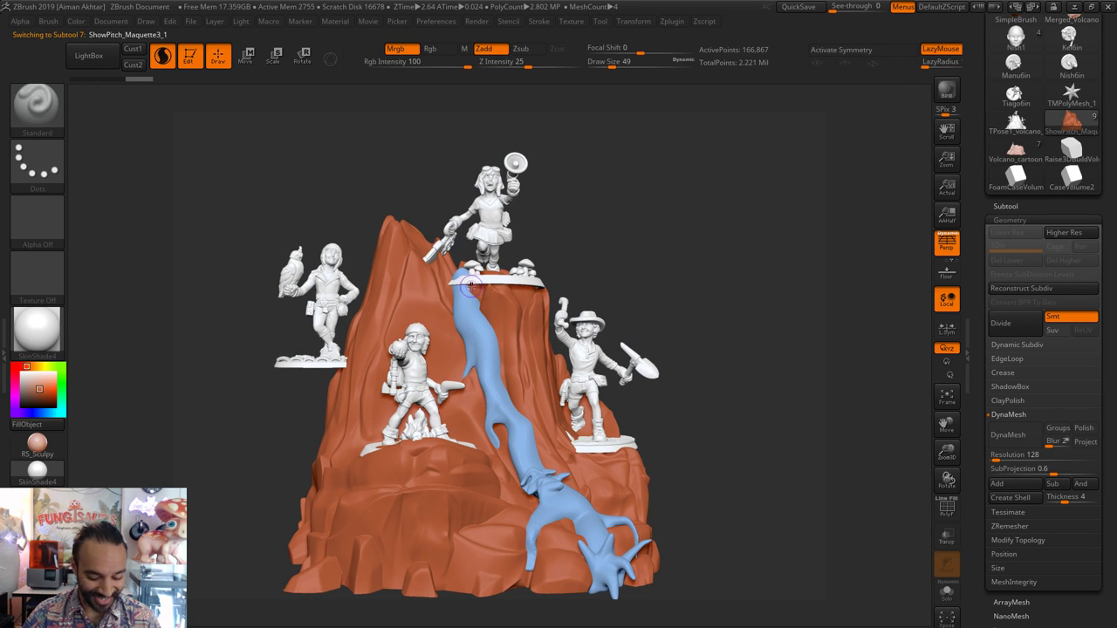
key(b)
key(m)
key(v)
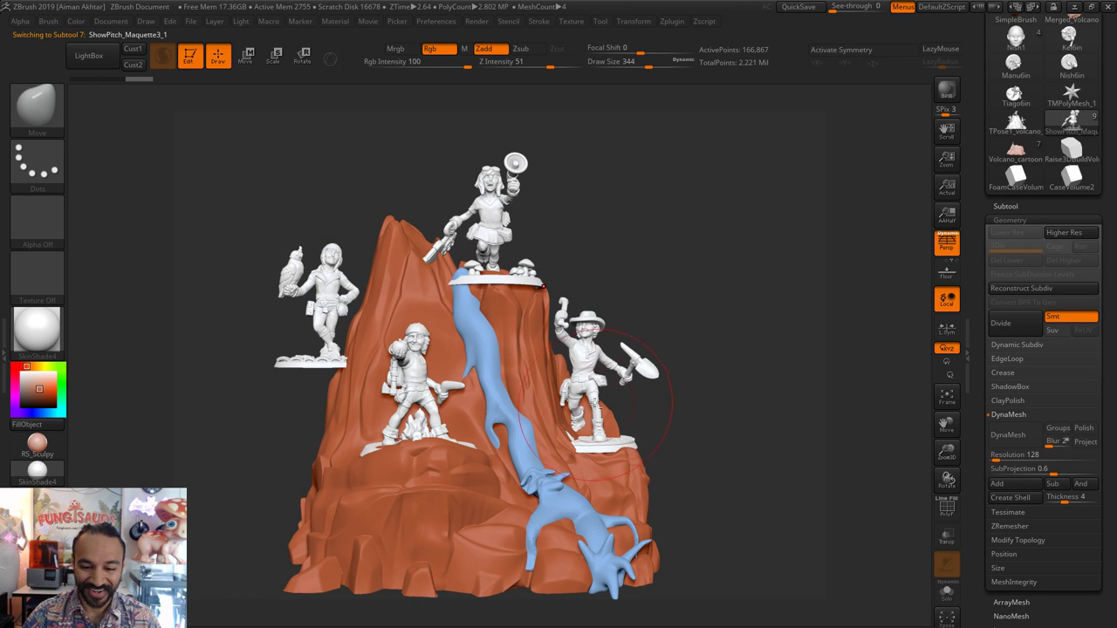
- Select the subtool of the three lower figures, try rotating it with the transpose line and undo the rotation
alt+click(591, 397)
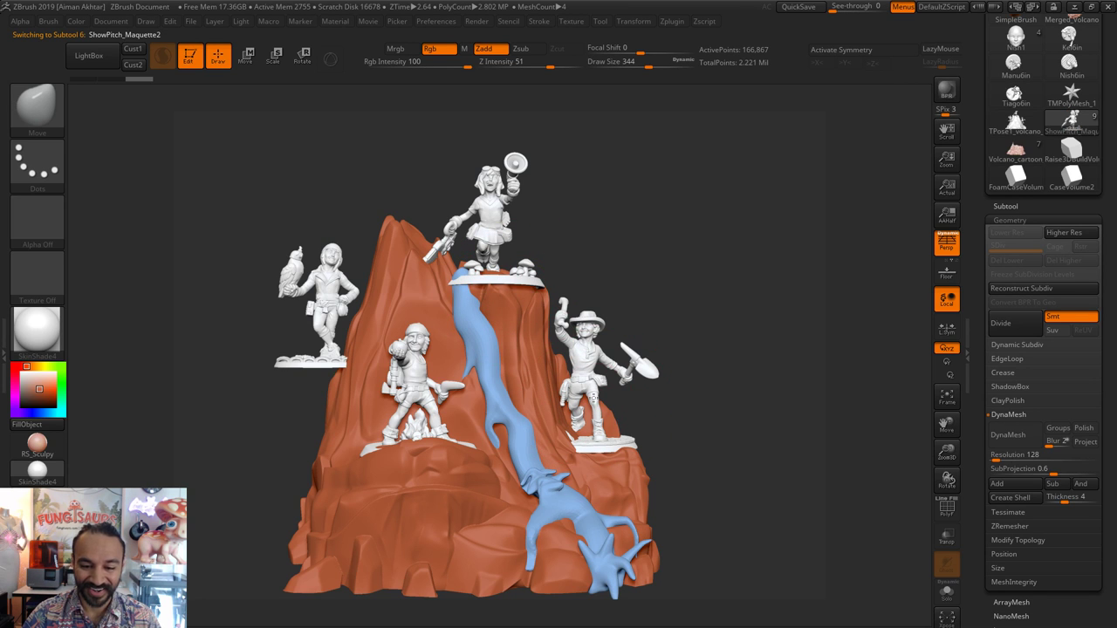
click(245, 55)
click(330, 59)
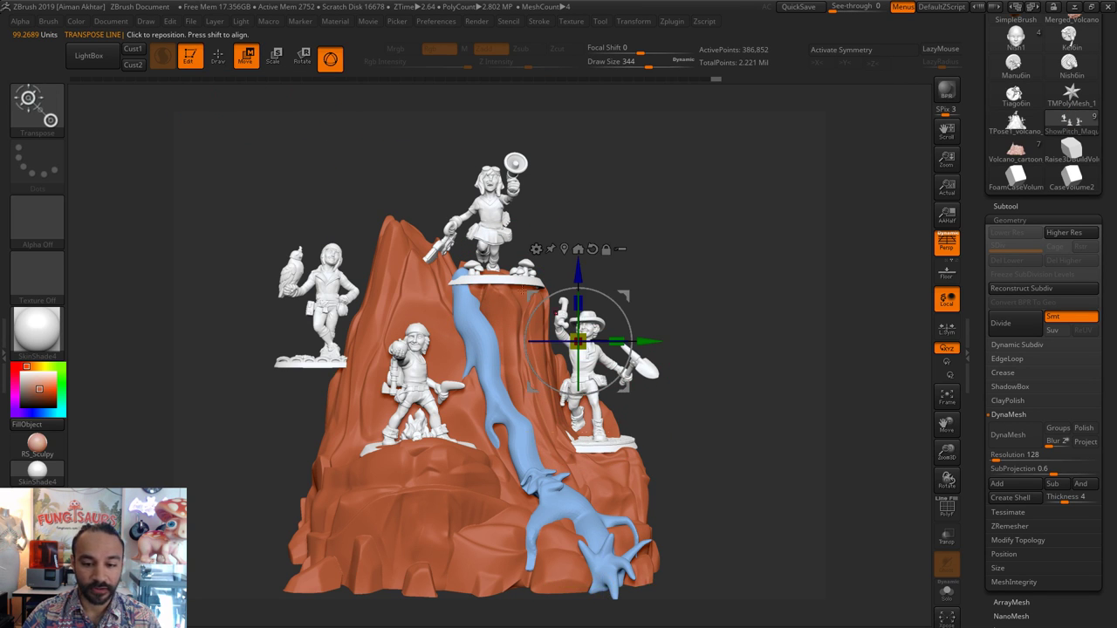
click(295, 59)
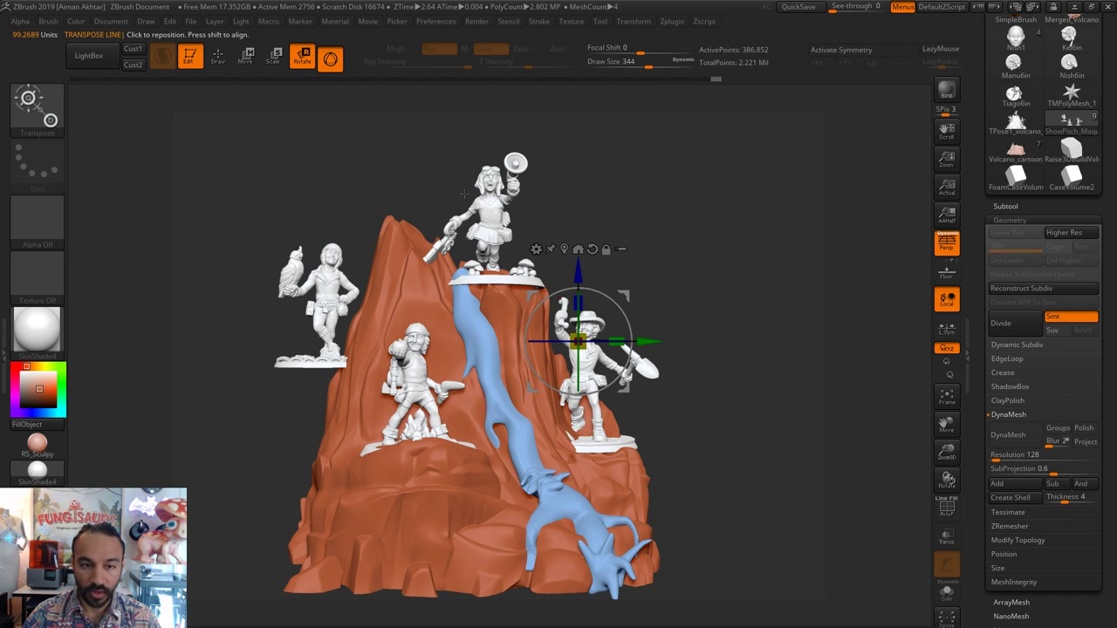
click(332, 59)
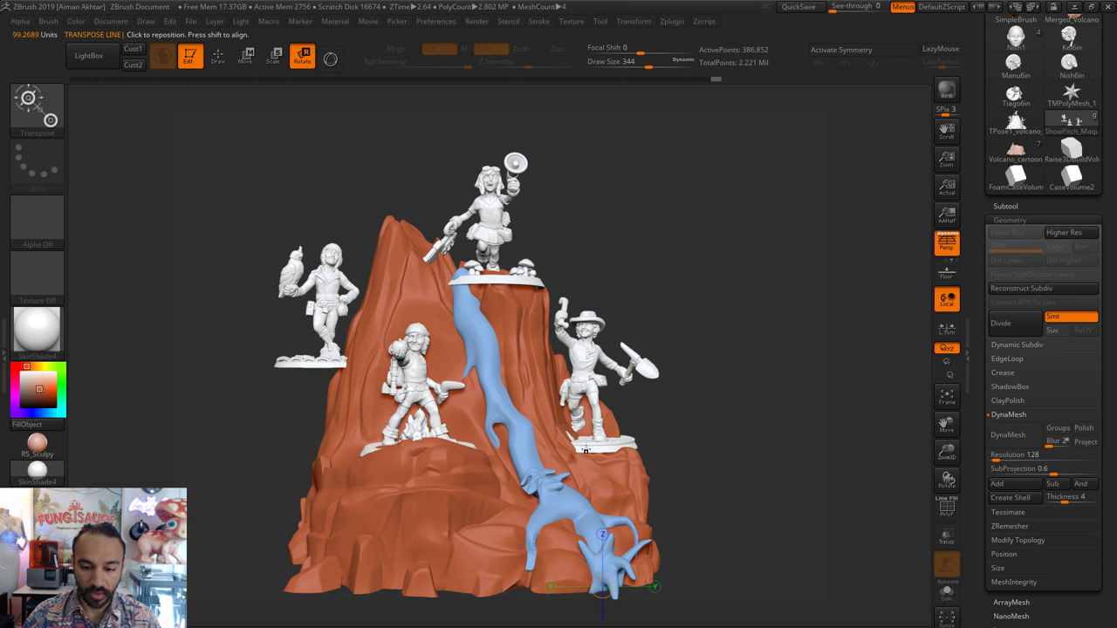
drag(586, 370, 586, 266)
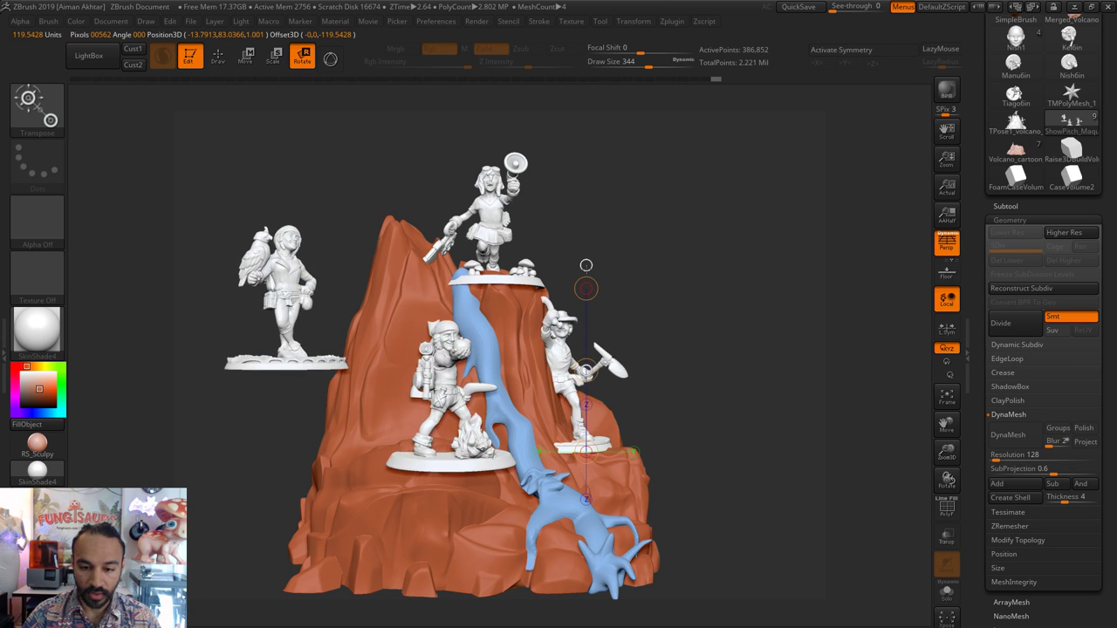
key(ctrl+z)
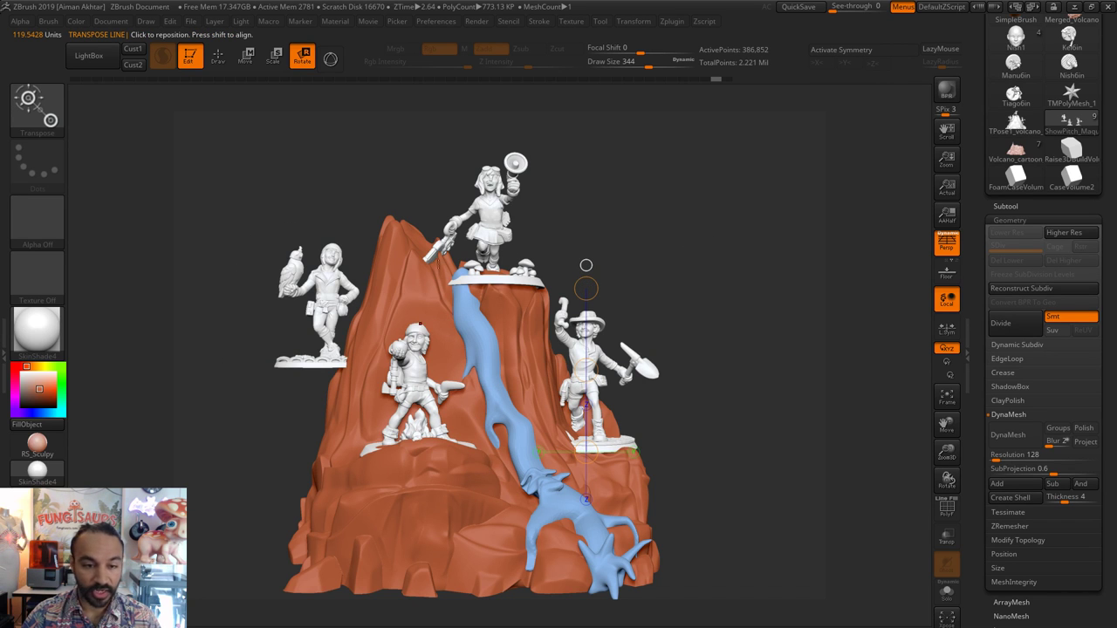
- Separate the three lower figures into individual subtools by masking the others each time and splitting off the unmasked points
click(217, 56)
mouse_move(508, 597)
ctrl+mouse_down()
mouse_move(149, 475)
mouse_move(471, 83)
mouse_move(505, 87)
ctrl+mouse_up()
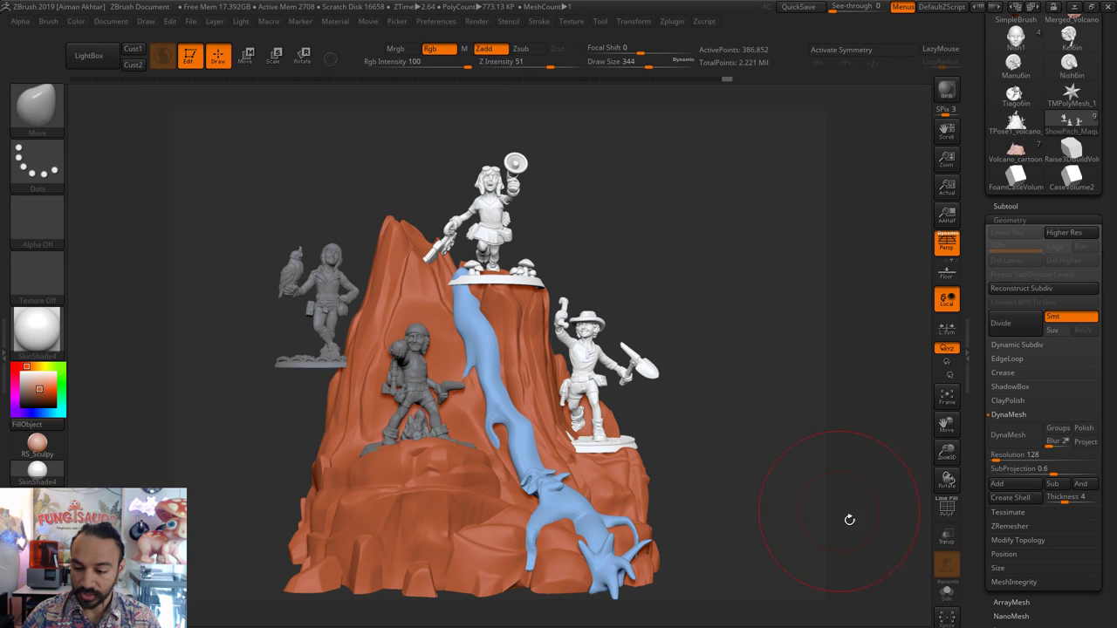
click(944, 511)
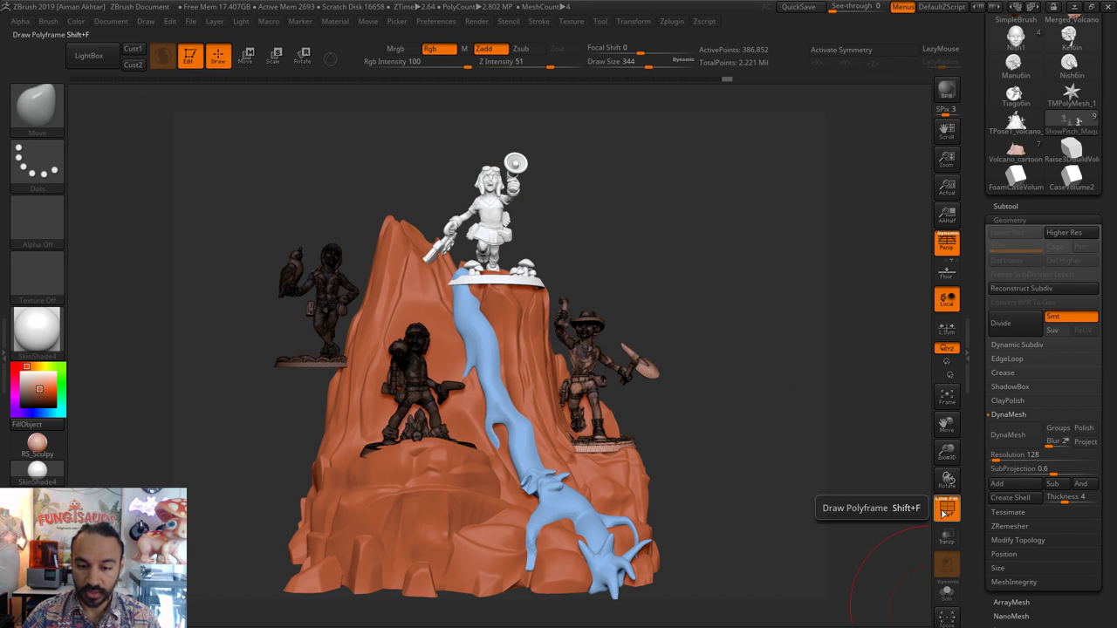
click(946, 510)
click(1006, 205)
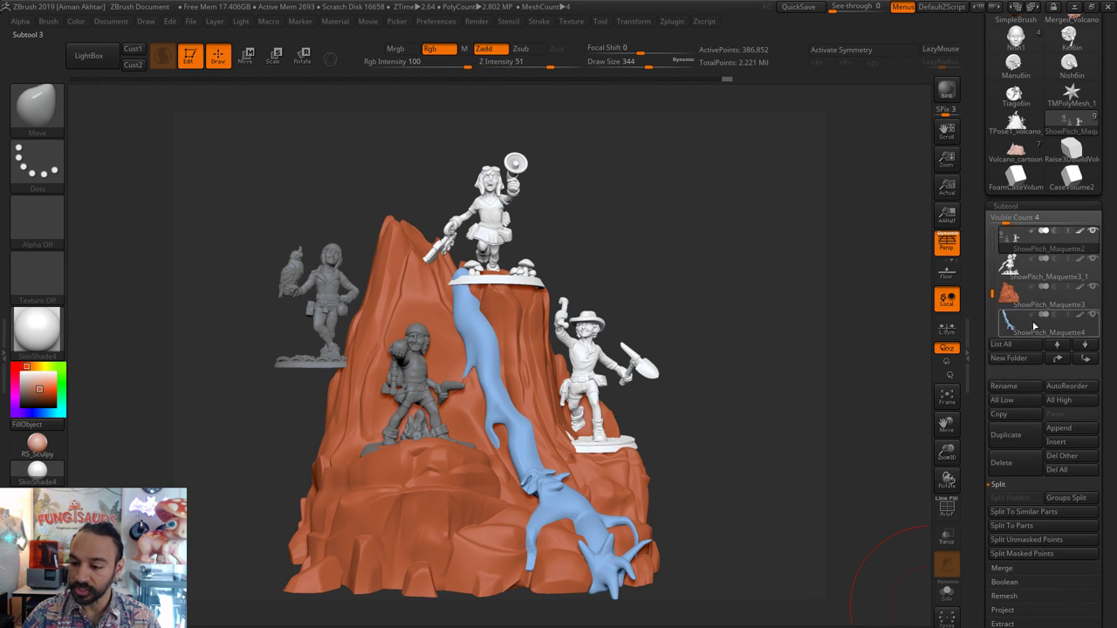
click(1042, 540)
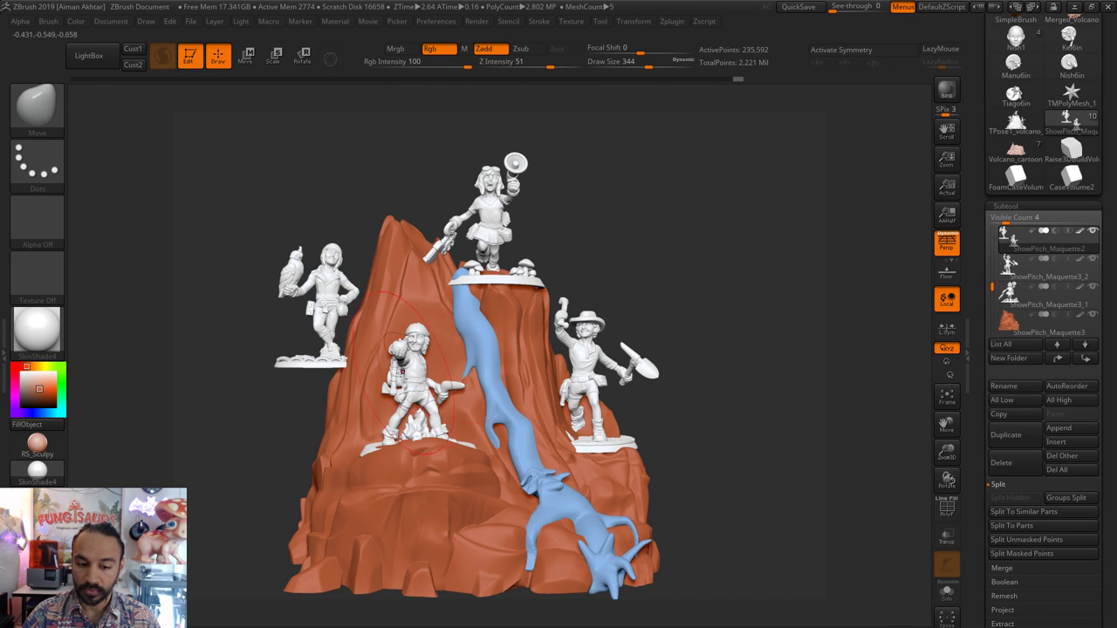
mouse_move(689, 261)
ctrl+mouse_down()
mouse_move(488, 236)
mouse_move(358, 262)
mouse_move(305, 494)
mouse_move(602, 532)
mouse_move(615, 515)
ctrl+mouse_up()
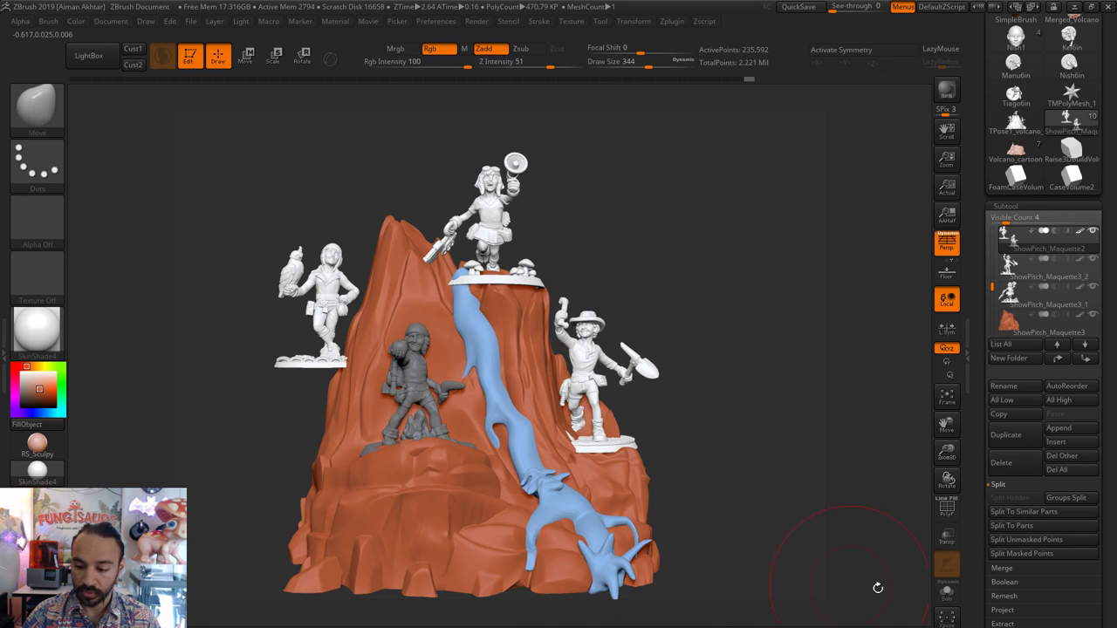
click(1038, 539)
- Rotate the shovel figure about its vertical axis and shift it sideways over its ledge
click(303, 58)
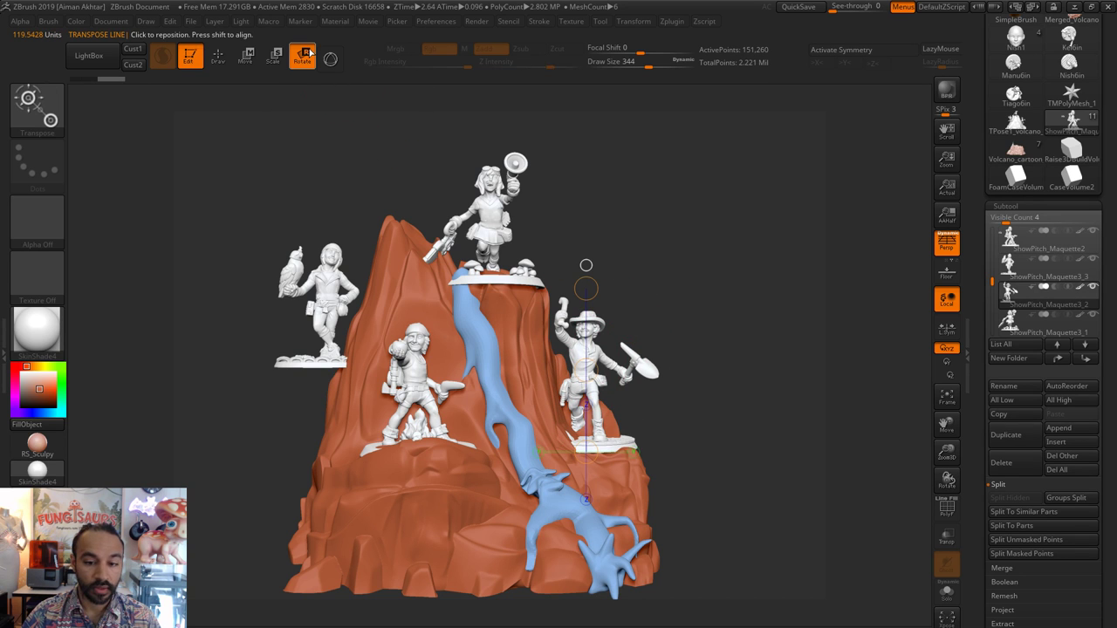
drag(586, 370, 563, 370)
drag(585, 263, 551, 131)
click(245, 63)
shift+drag(538, 375, 743, 375)
drag(640, 375, 699, 378)
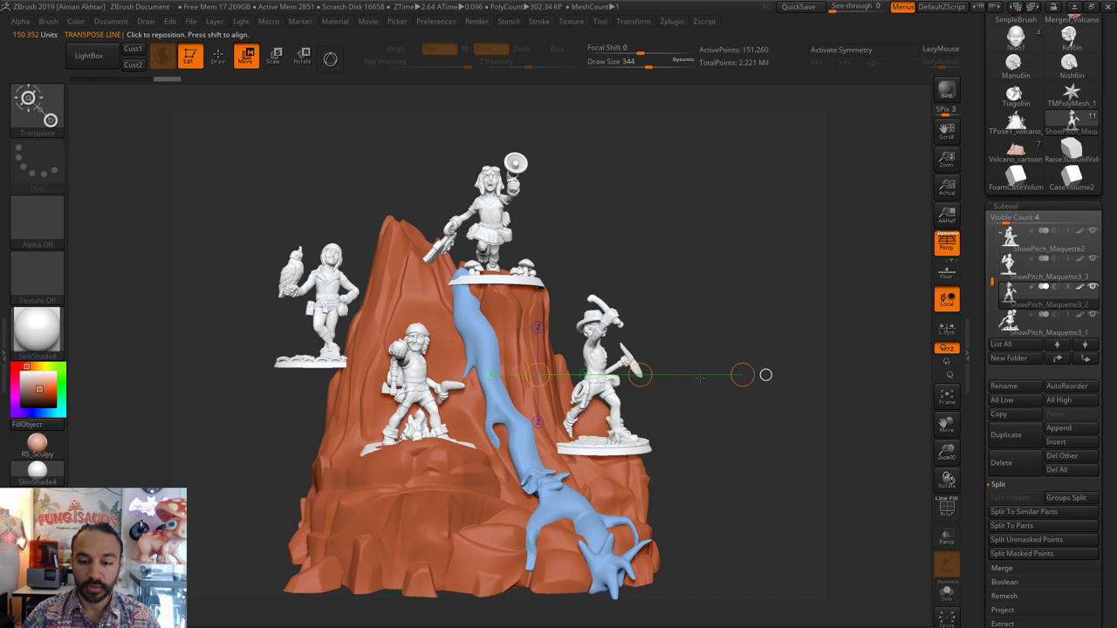
- Turn the shovel figure back towards the front and move it slightly outward on its ledge
click(304, 59)
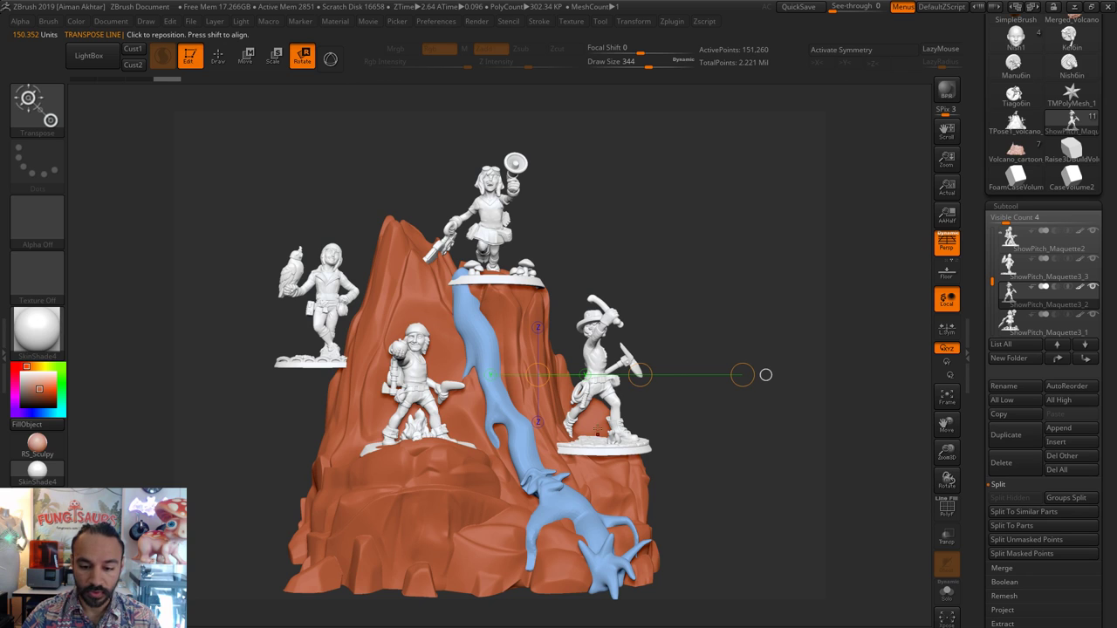
click(595, 438)
drag(595, 418, 596, 476)
click(248, 57)
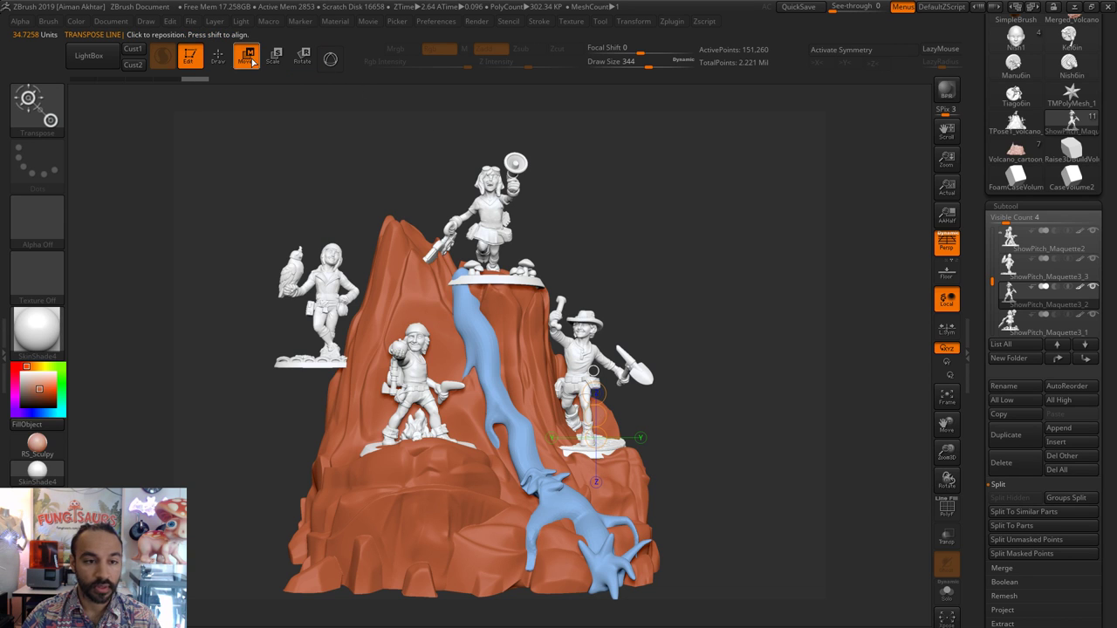
shift+drag(582, 351, 724, 350)
drag(653, 351, 664, 350)
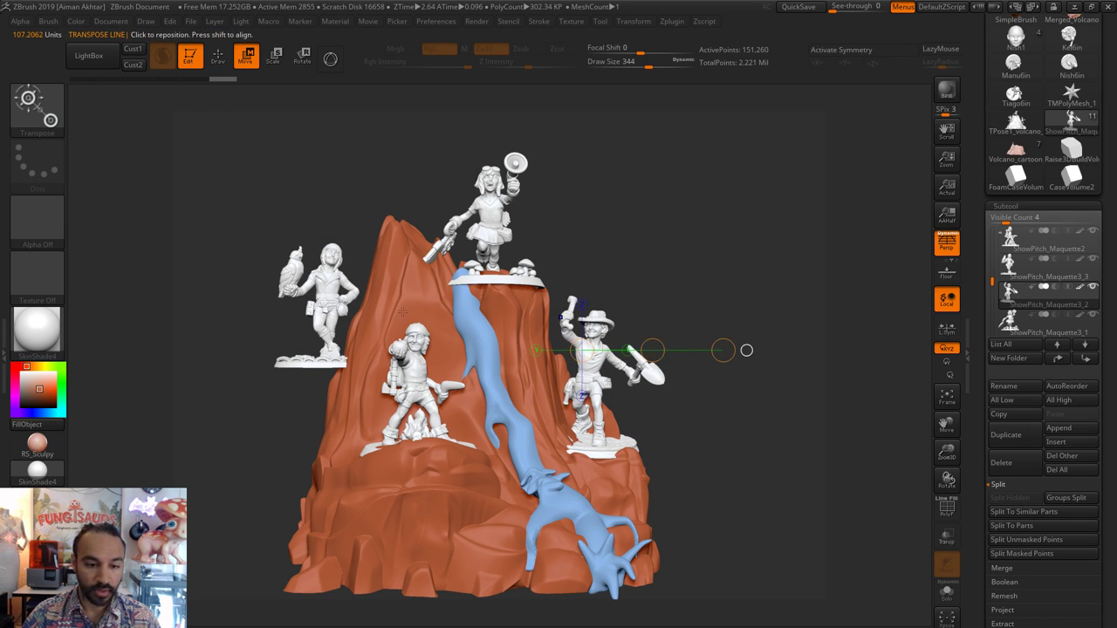
- Select the campfire figure's subtool and move it sideways towards the stream
alt+click(327, 296)
alt+click(425, 387)
mouse_move(425, 382)
shift+mouse_down()
mouse_move(536, 382)
mouse_move(483, 379)
shift+mouse_up()
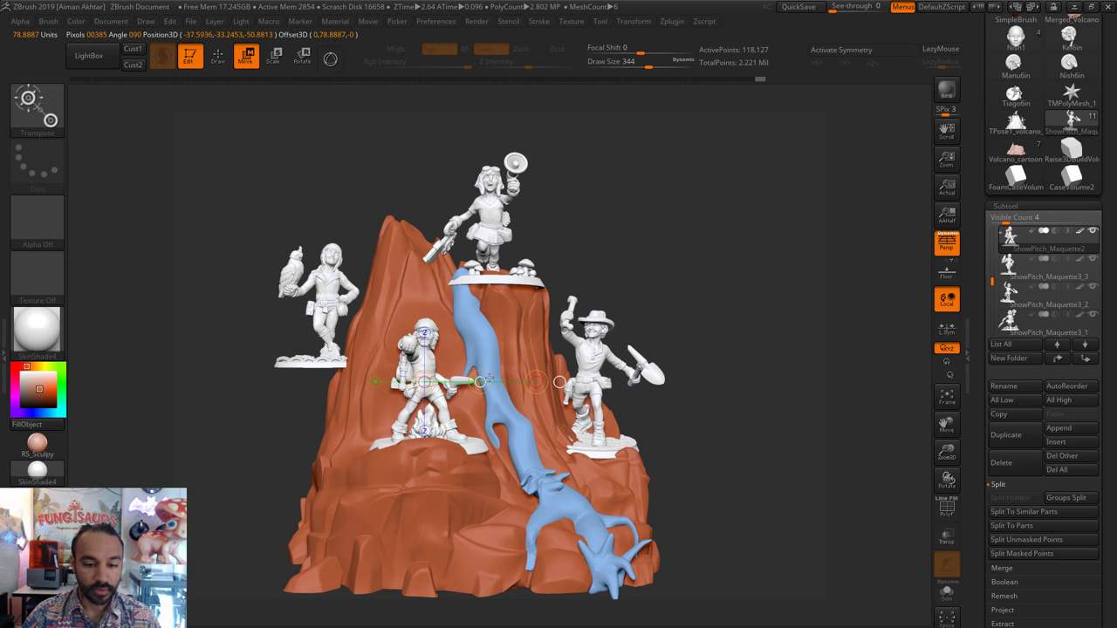
- Tilt the campfire figure slightly backward in side view and lower it so its base sits on the ledge
shift+drag(763, 465, 705, 500)
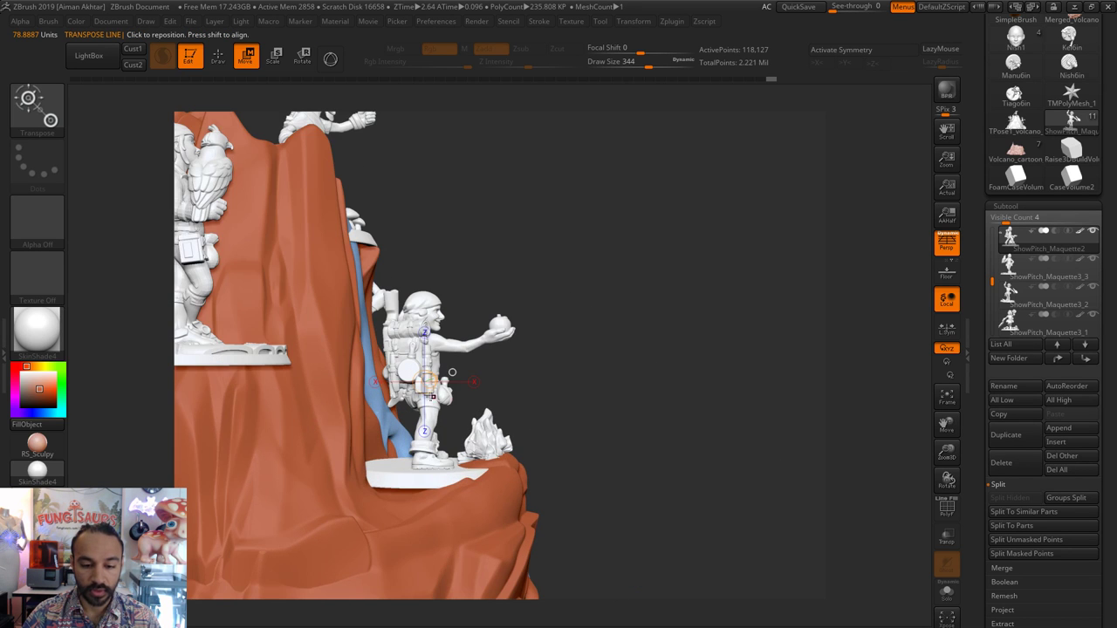
drag(444, 246, 698, 448)
click(302, 57)
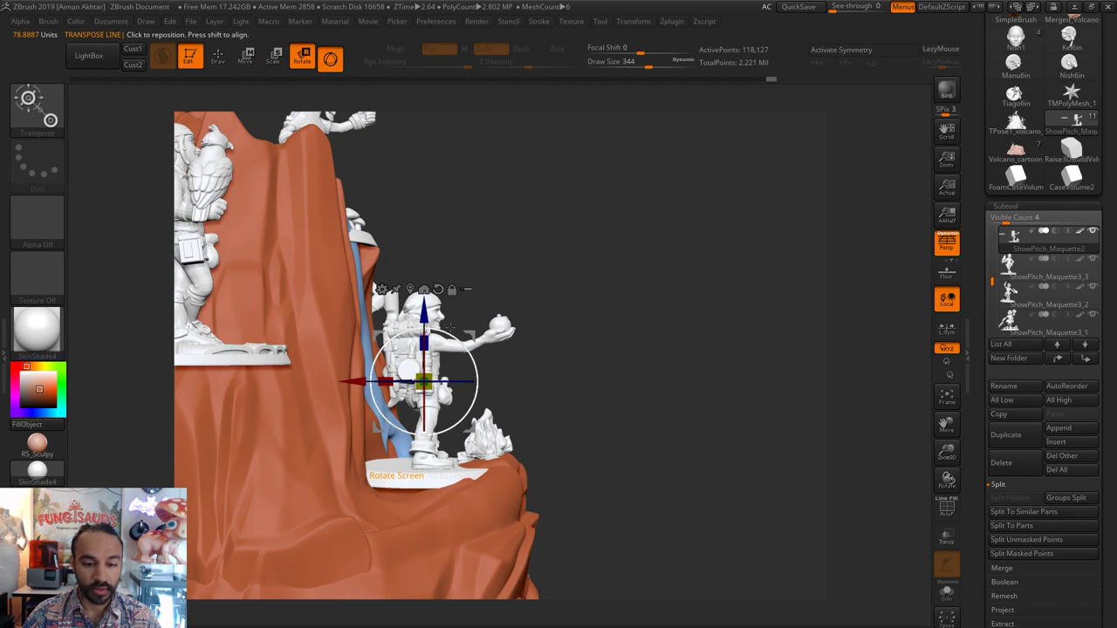
drag(450, 328, 442, 315)
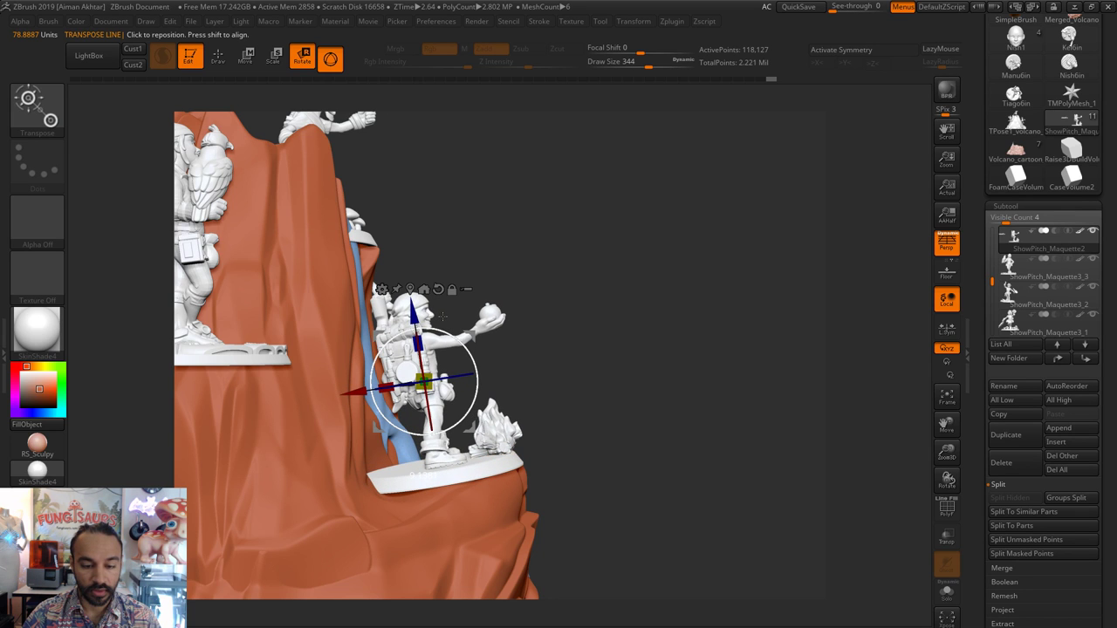
key(w)
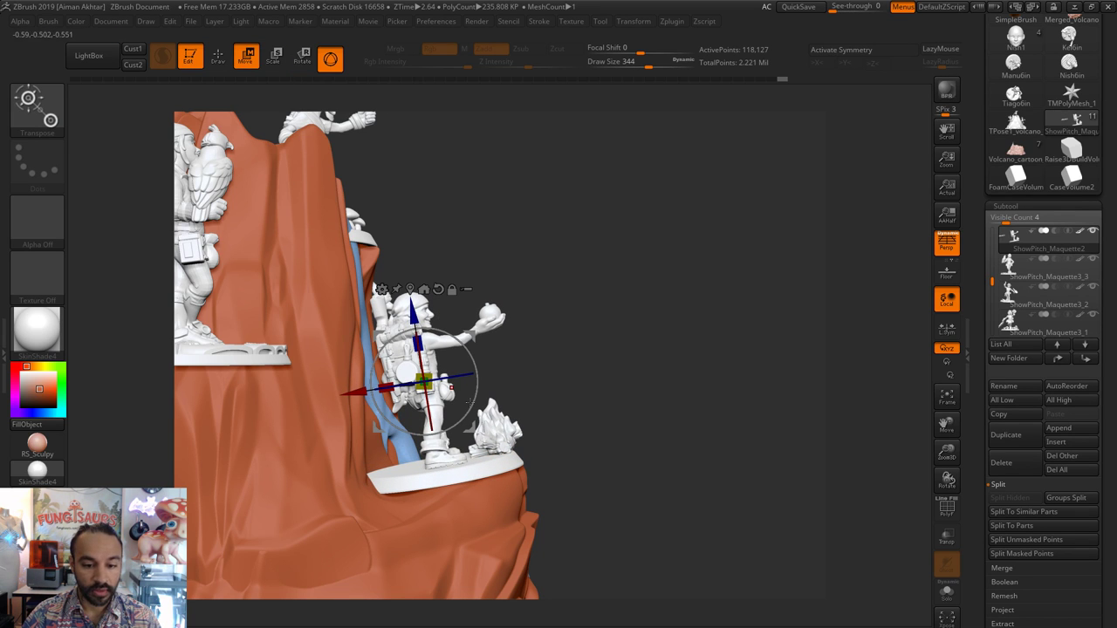
drag(422, 381, 425, 390)
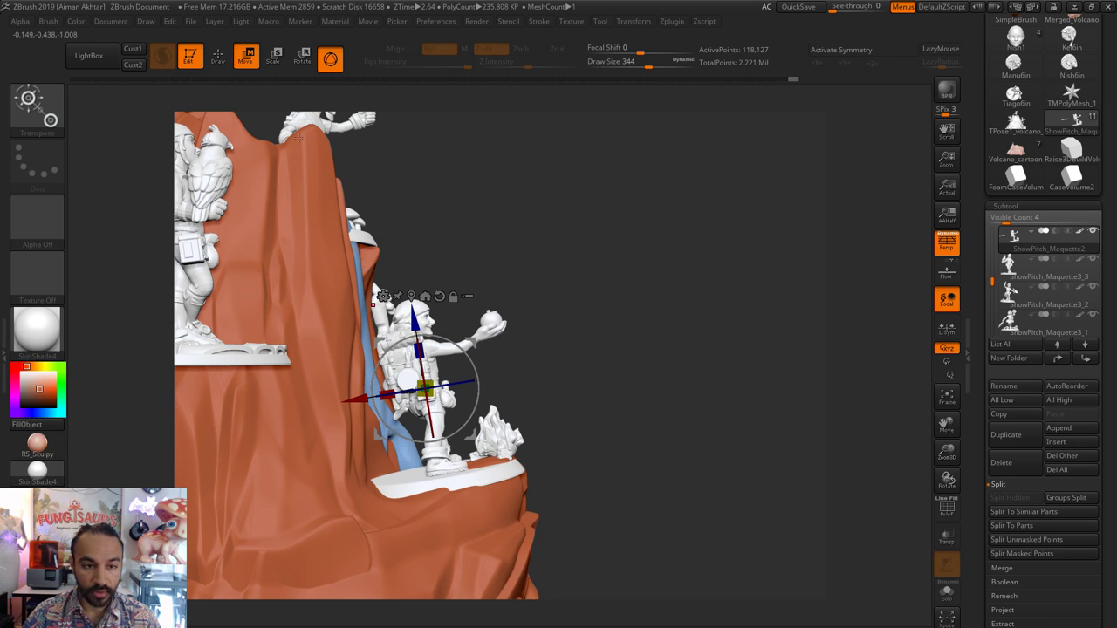
- Select the mountain subtool, reduce the Move brush's draw size to 207 and adjust the rock ledge around the campfire figure's base
click(217, 56)
alt+click(493, 453)
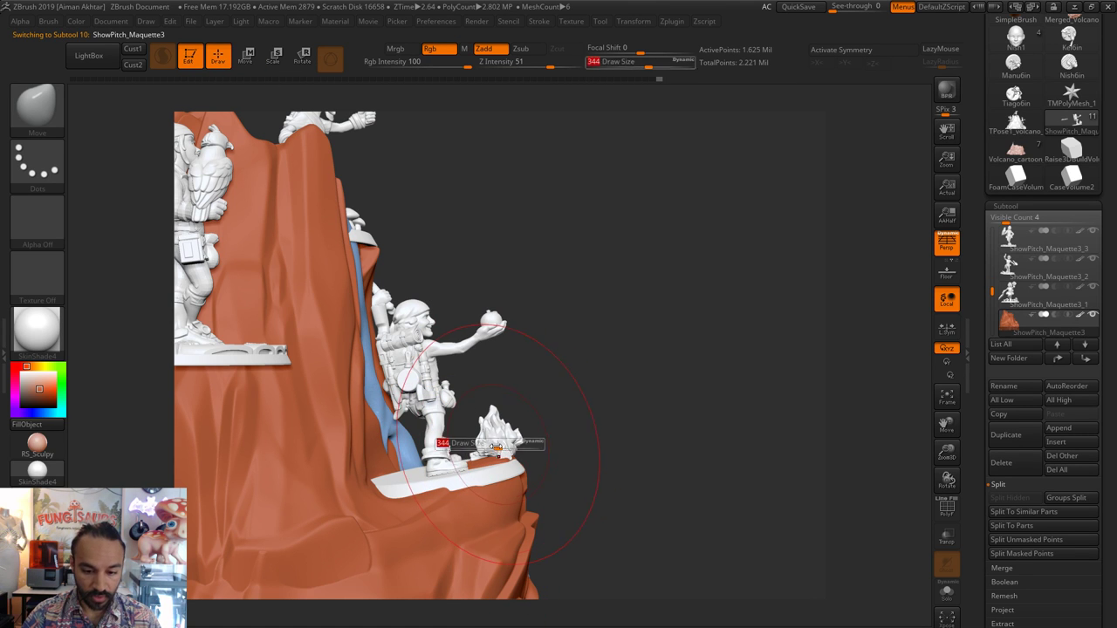
drag(553, 445, 567, 443)
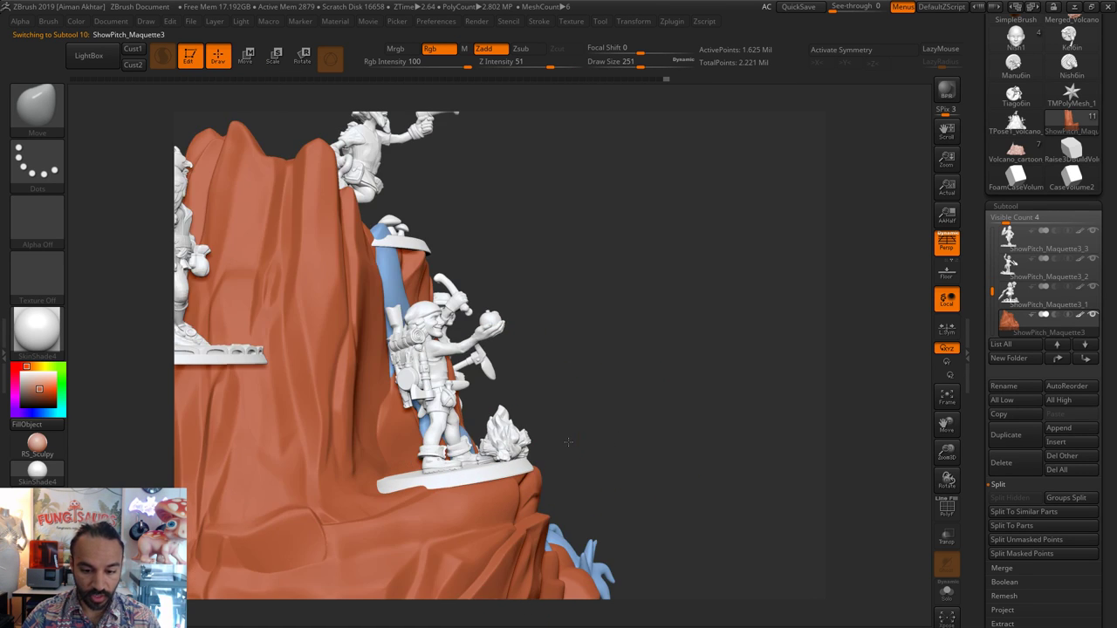
shift+drag(482, 471, 481, 471)
key(bracketleft)
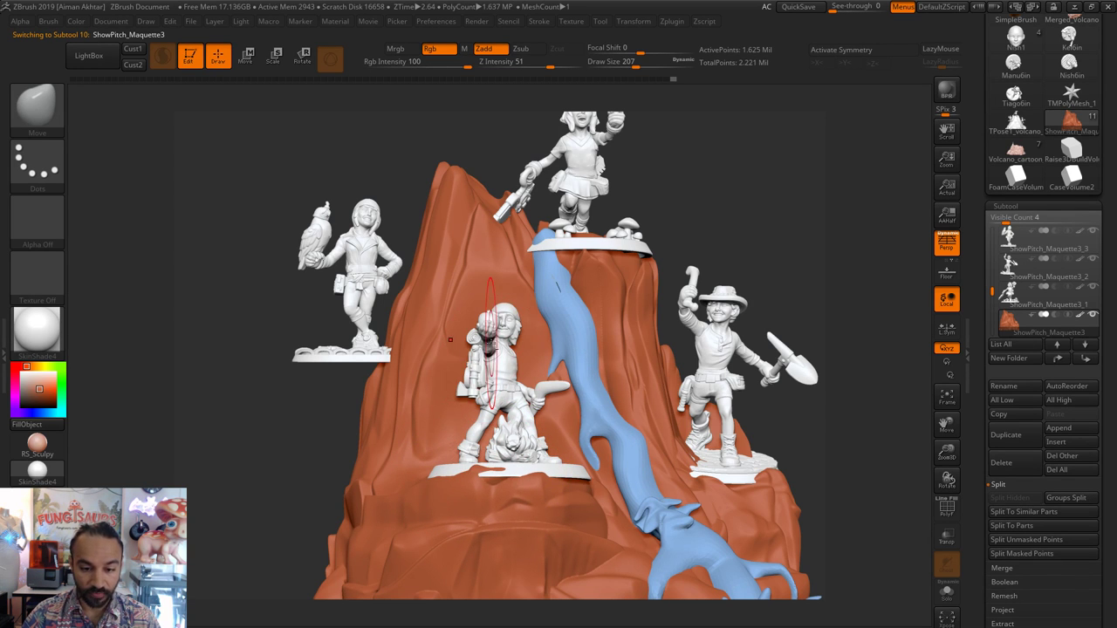
- Select the campfire figure's subtool, reduce the draw size to 22 for its outstretched arm and browse the available sculpting brushes
alt+click(490, 345)
mouse_move(760, 236)
mouse_down()
mouse_move(707, 314)
mouse_move(718, 358)
mouse_move(716, 346)
mouse_move(663, 363)
mouse_move(677, 377)
mouse_move(716, 337)
mouse_up()
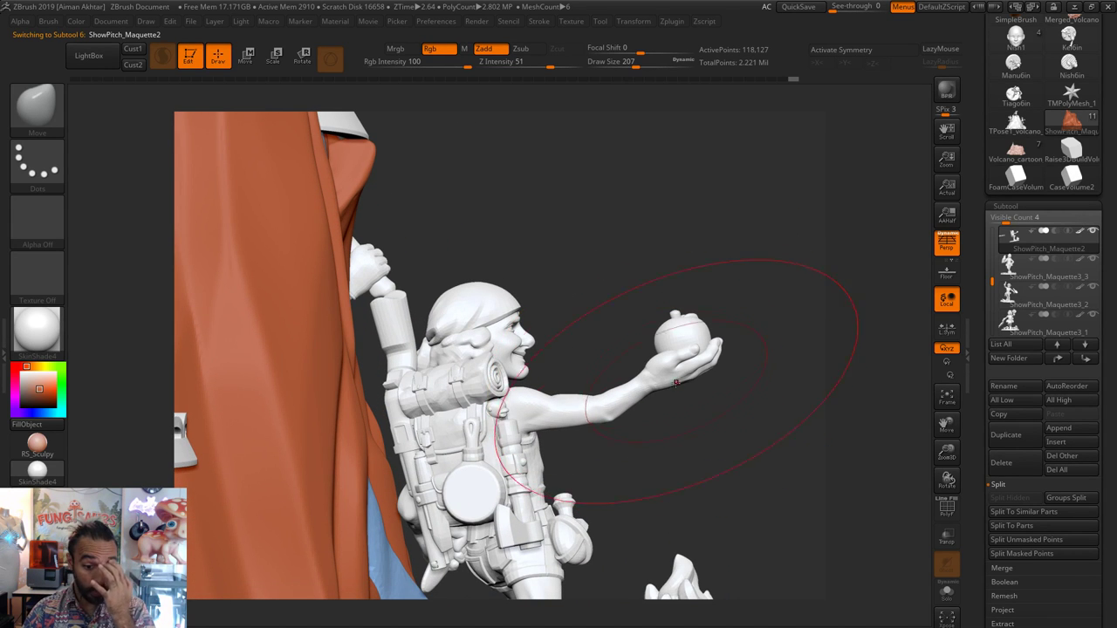
drag(693, 413, 578, 361)
key(s)
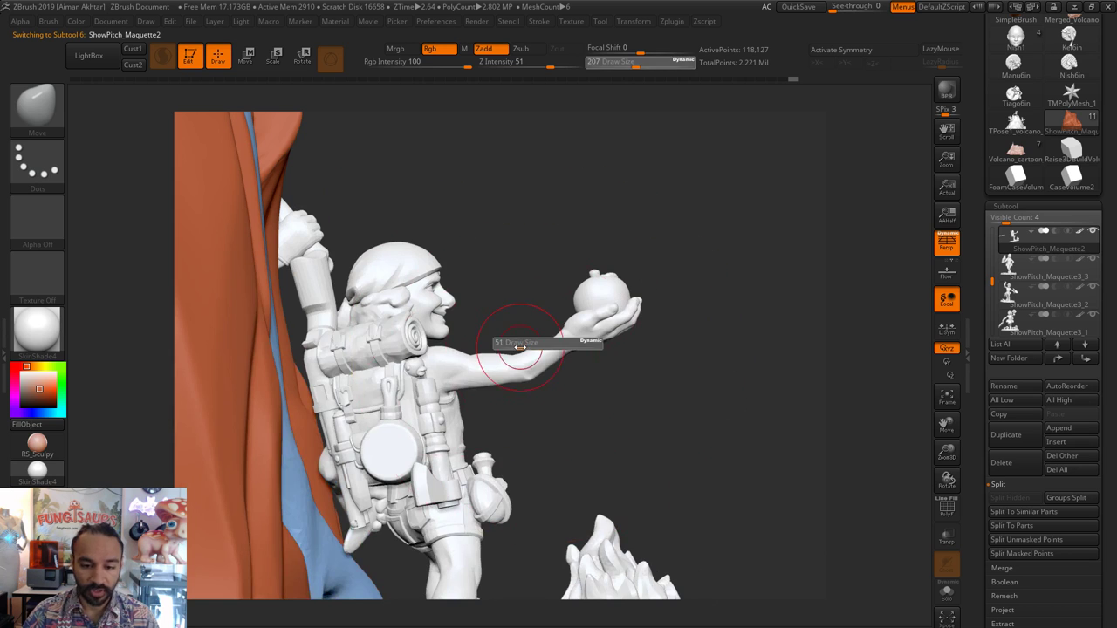
click(511, 348)
click(58, 127)
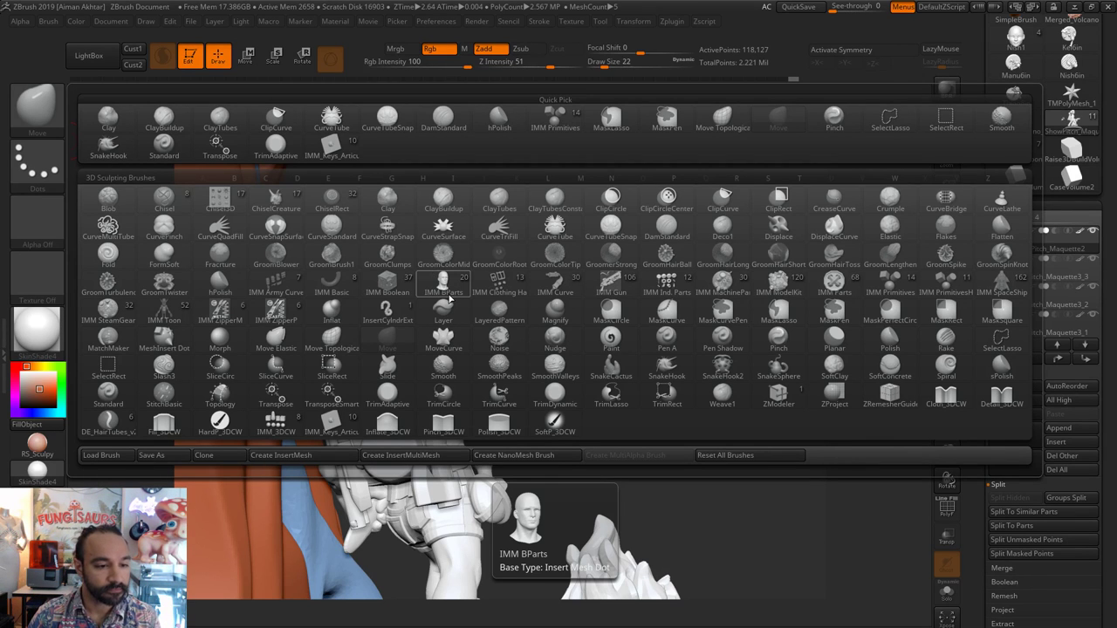
click(555, 295)
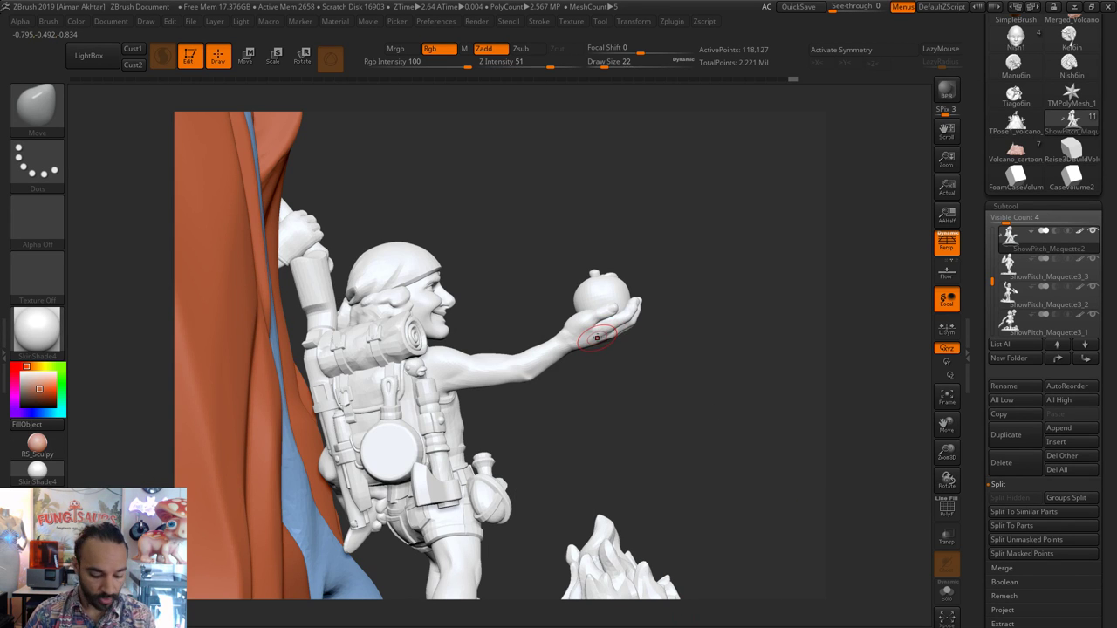
- Nudge the campfire figure's outstretched hand with a draw size of 132 and remove the hand together with the round object it holds
key(s)
drag(589, 321, 630, 321)
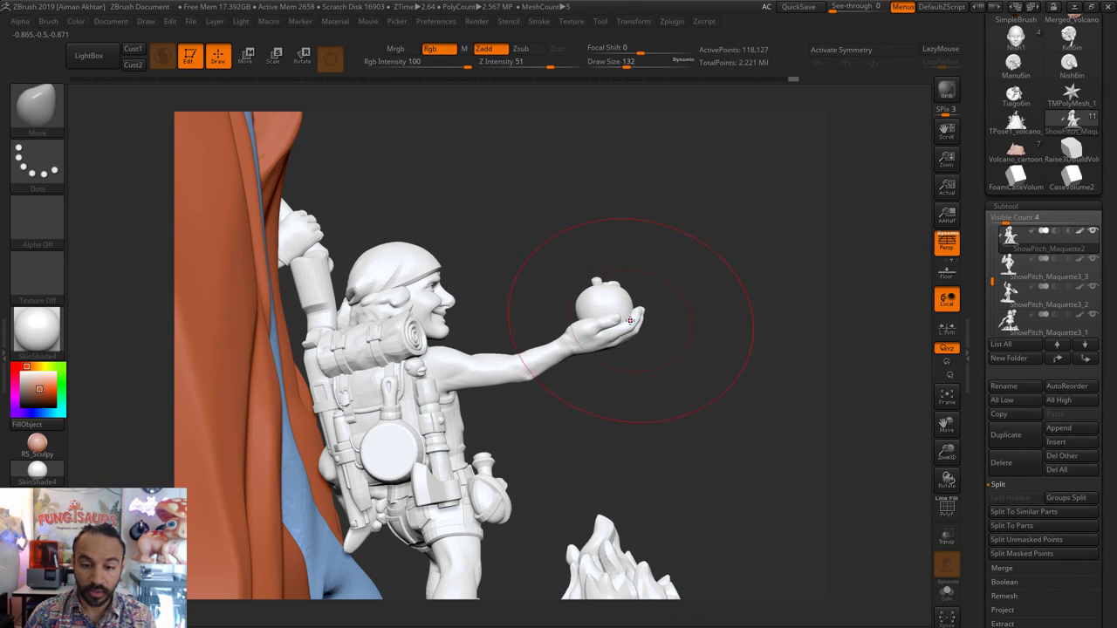
mouse_move(700, 336)
ctrl+shift+mouse_down()
mouse_move(590, 365)
mouse_move(560, 280)
ctrl+shift+mouse_up()
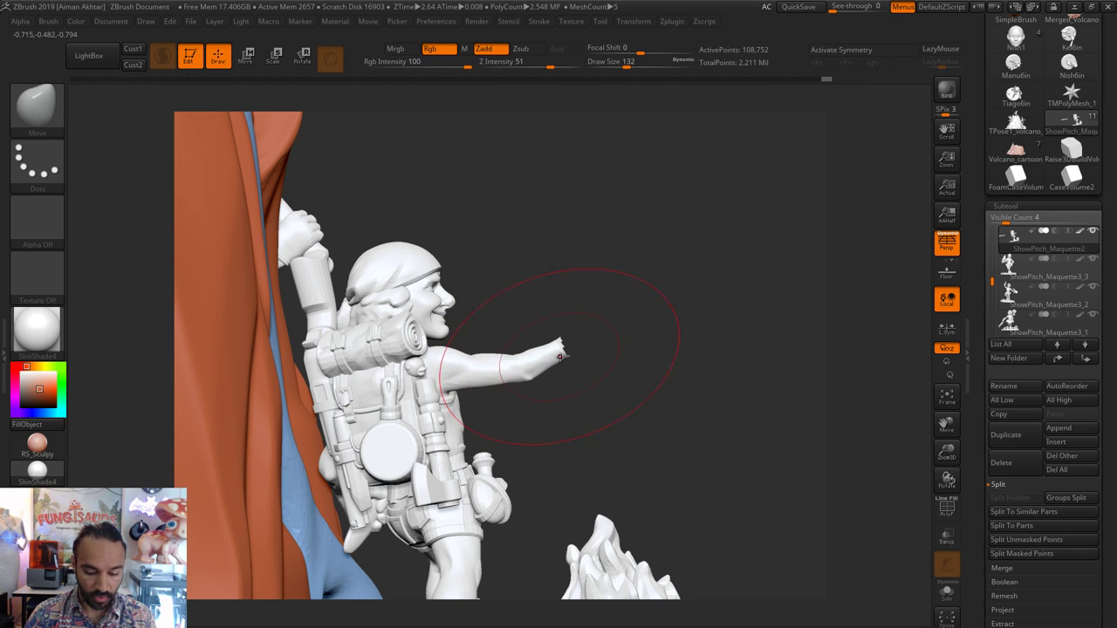
- Set the draw size to 22 and stretch the campfire figure's cut forearm outward with the Move brush
key(s)
drag(565, 355, 543, 354)
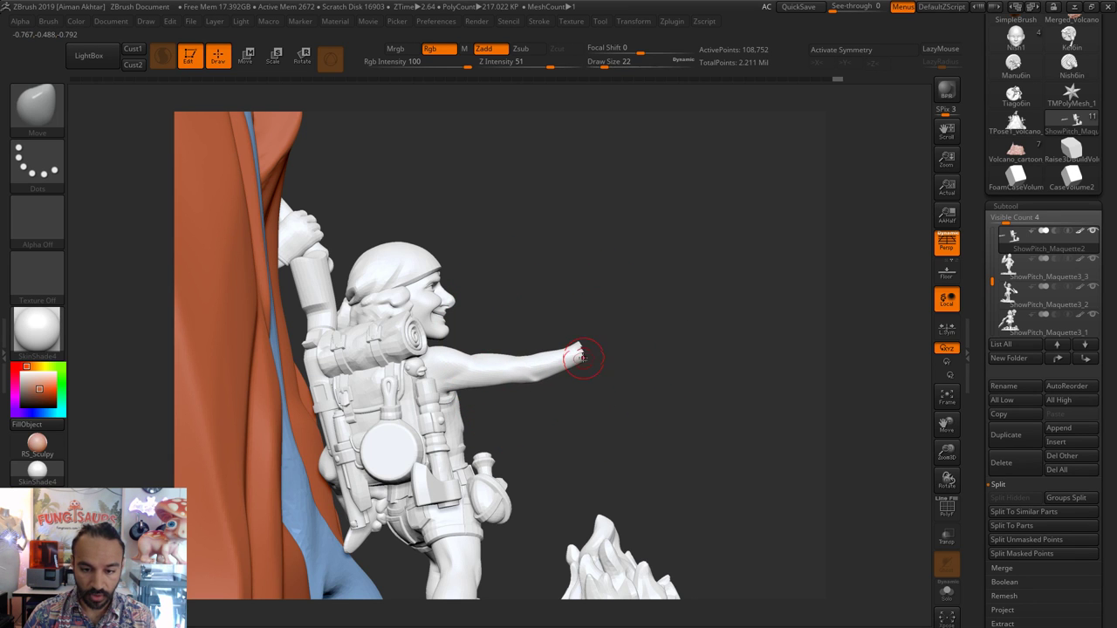
drag(712, 379, 595, 373)
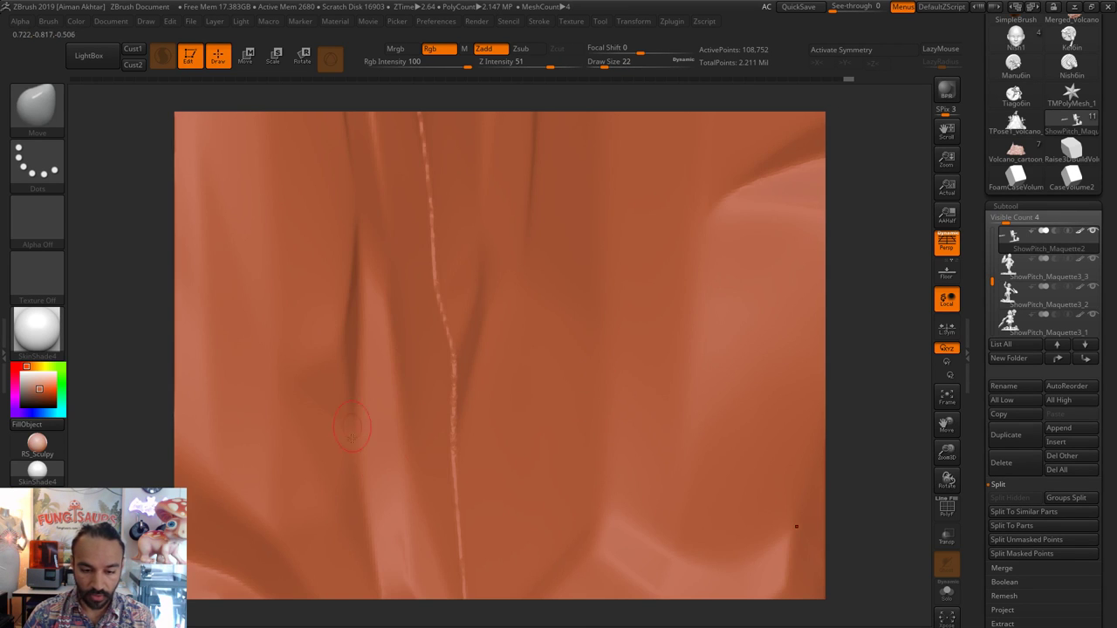
drag(911, 536, 952, 535)
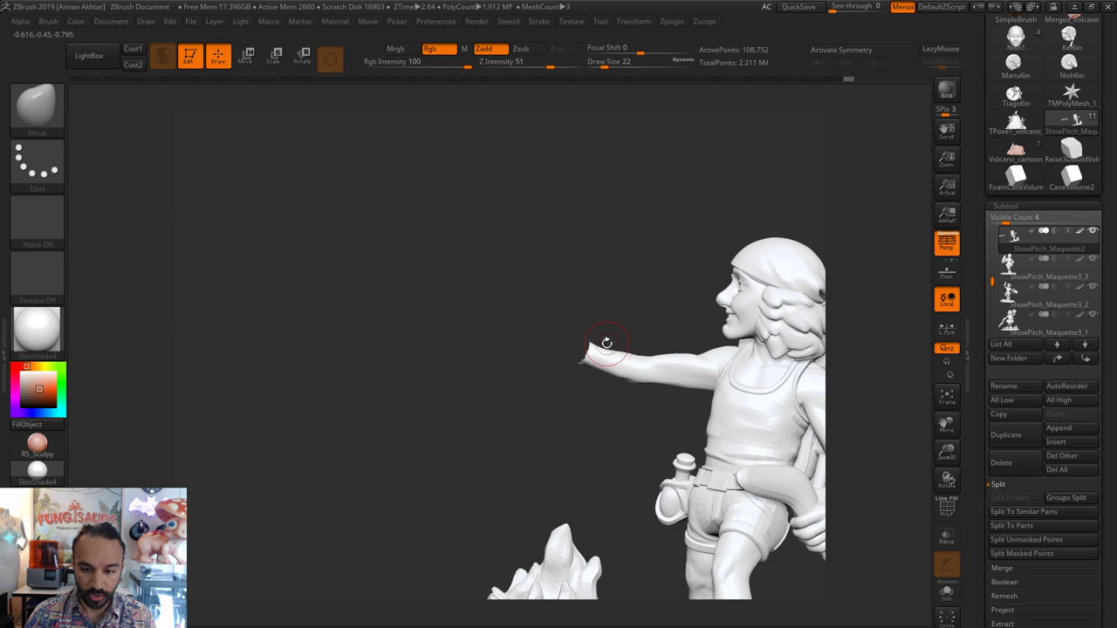
- Reshape the cut end of the campfire figure's outstretched forearm with the Move brush, adjusting the draw size to 35
key(s)
mouse_move(600, 354)
mouse_down()
mouse_move(614, 355)
mouse_move(608, 367)
mouse_move(555, 353)
mouse_move(588, 354)
mouse_move(574, 351)
mouse_up()
key(s)
key(s)
drag(567, 407, 594, 407)
key(s)
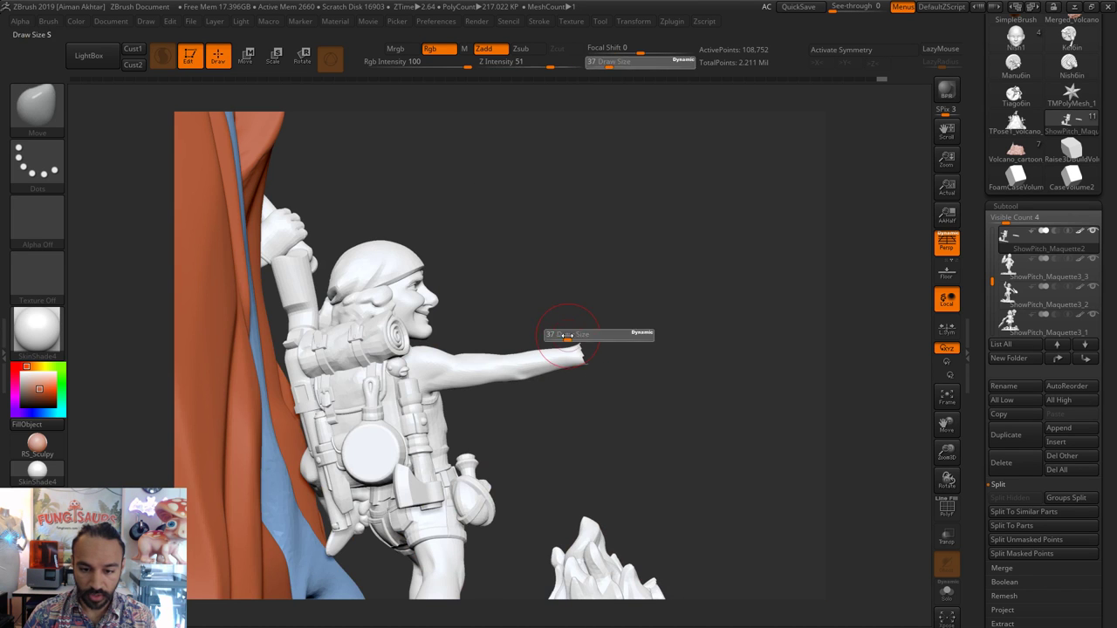
mouse_move(570, 340)
mouse_down()
mouse_move(587, 343)
mouse_move(514, 364)
mouse_up()
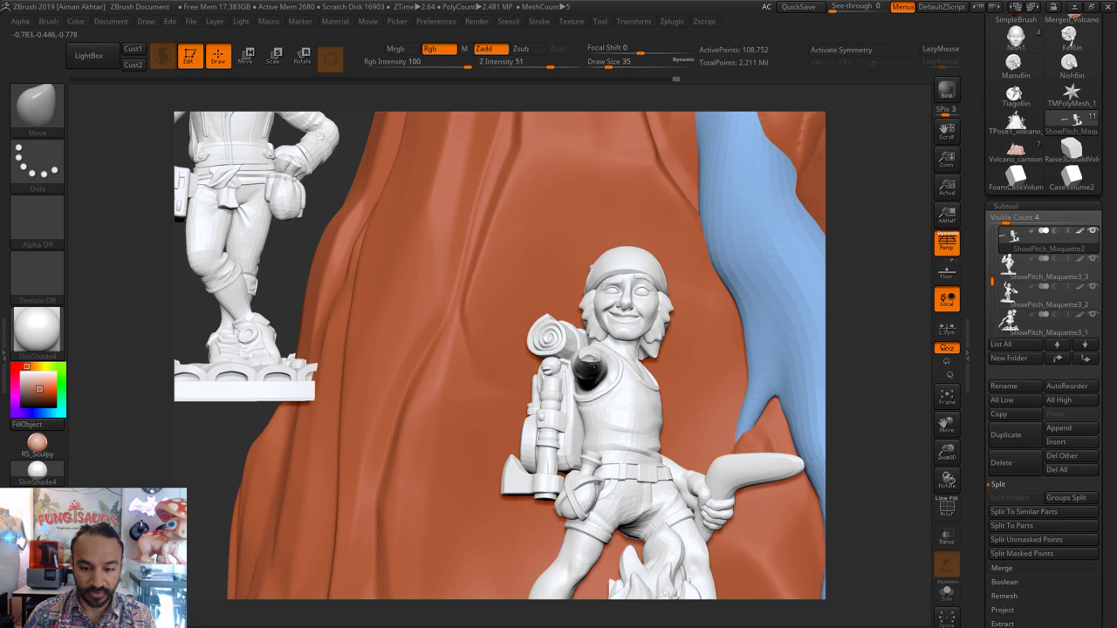
- Select the subtool ShowPitch_Maquette3_1, the megaphone figure on the summit, and turn off perspective
key(f)
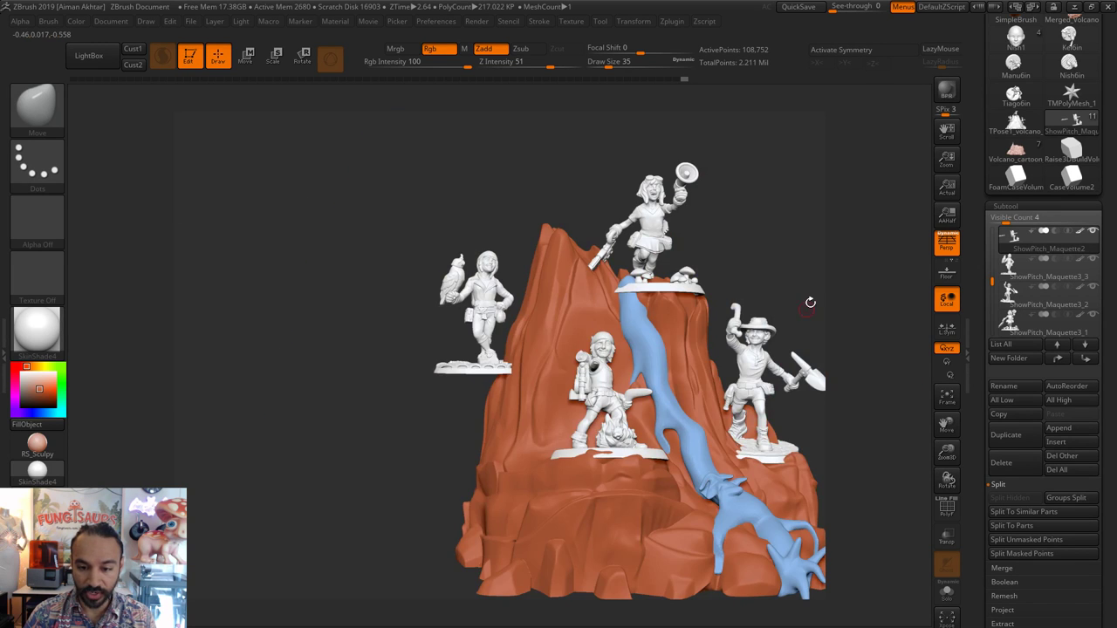
drag(809, 302, 759, 304)
alt+click(432, 305)
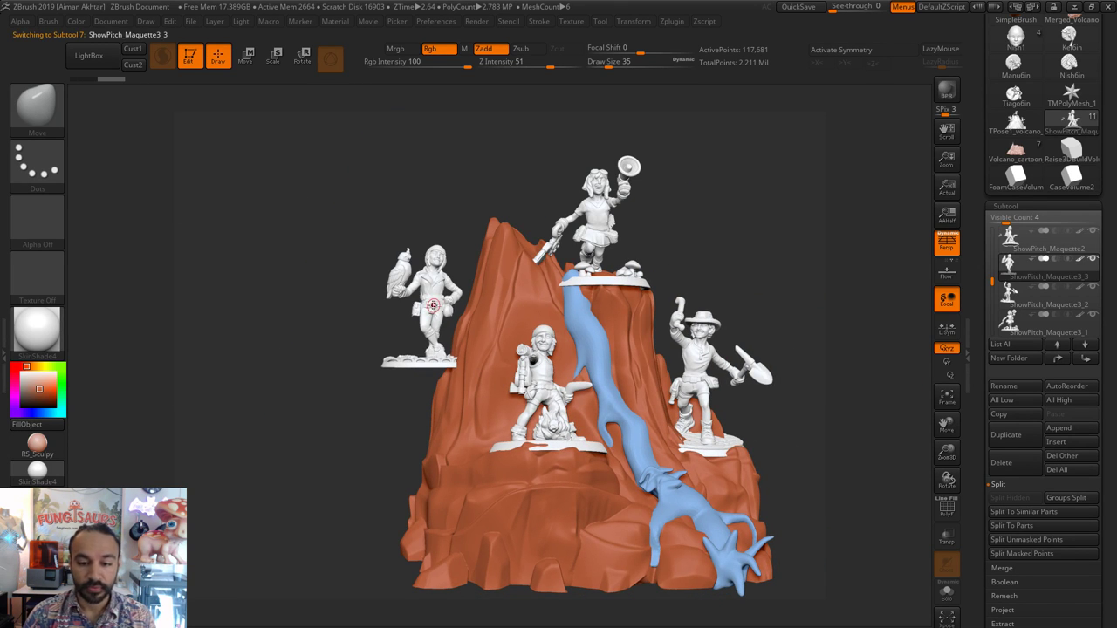
drag(781, 187, 574, 262)
alt+click(538, 224)
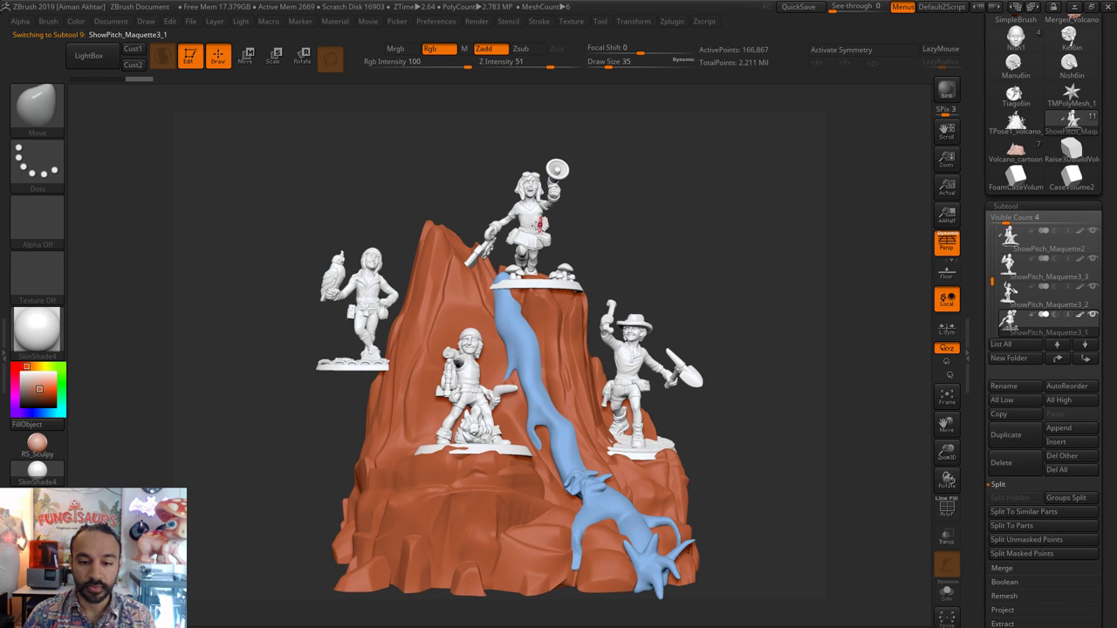
drag(642, 242, 686, 285)
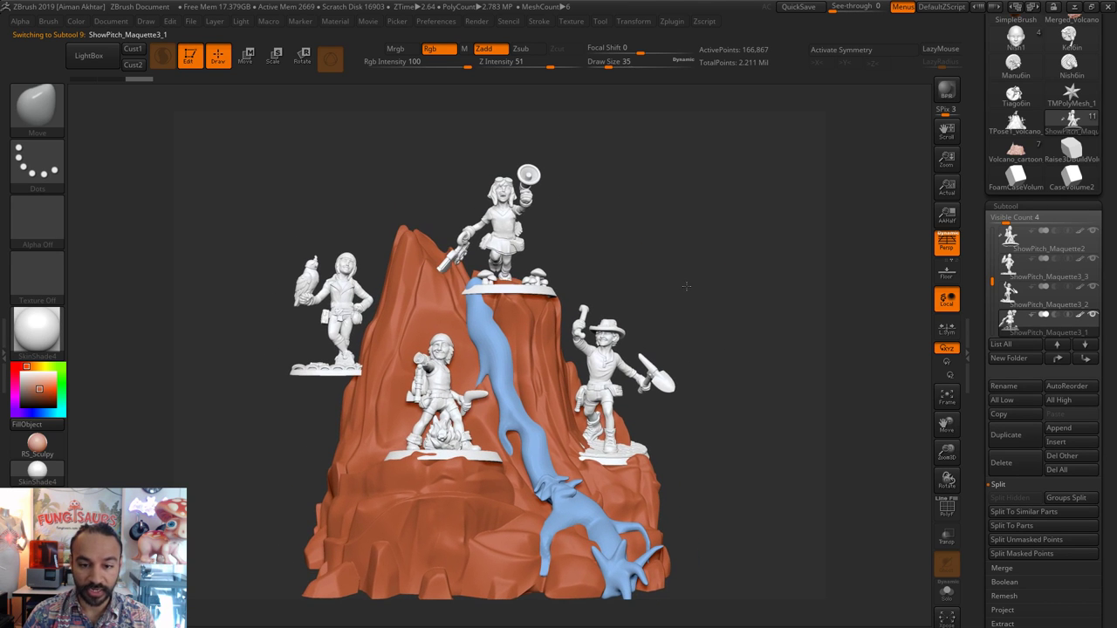
key(p)
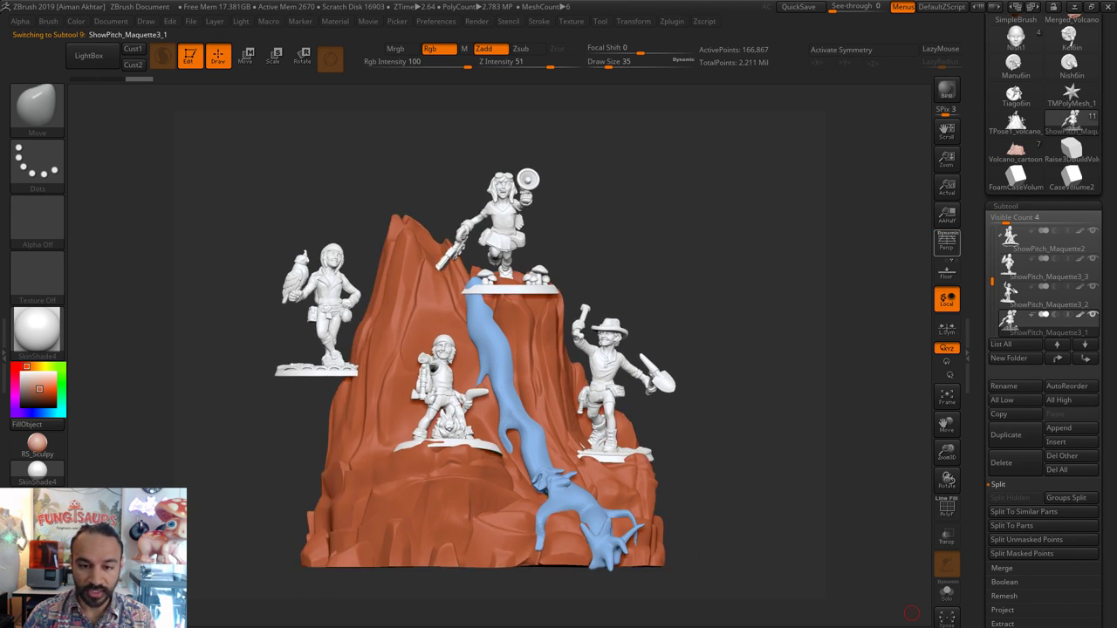
- Set up the transpose line in Rotate mode through the megaphone figure, as seen from above
click(301, 56)
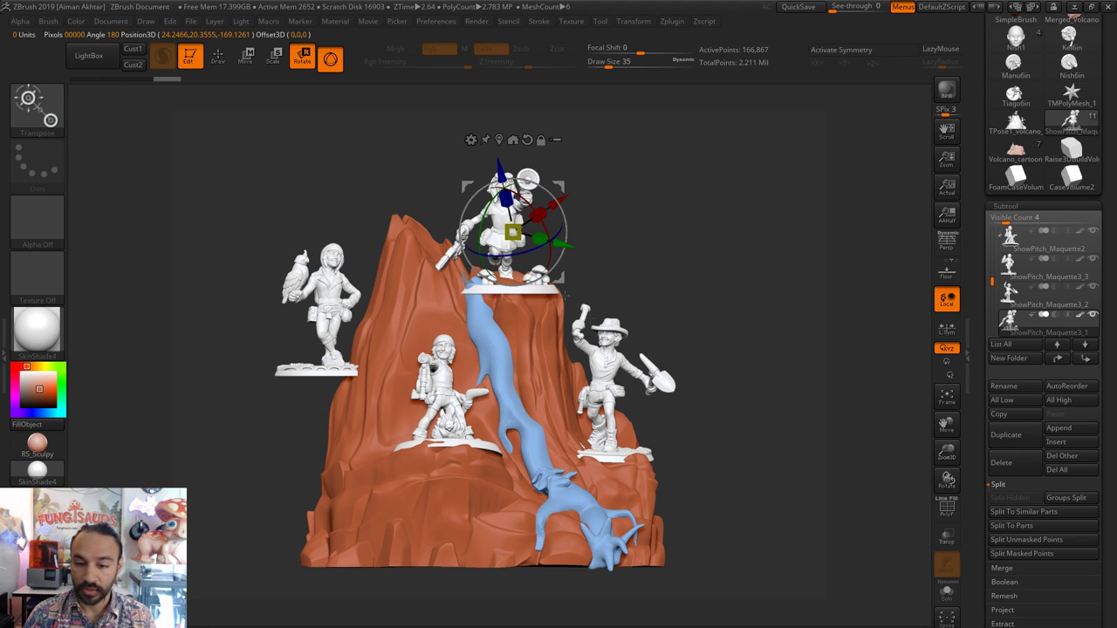
click(338, 68)
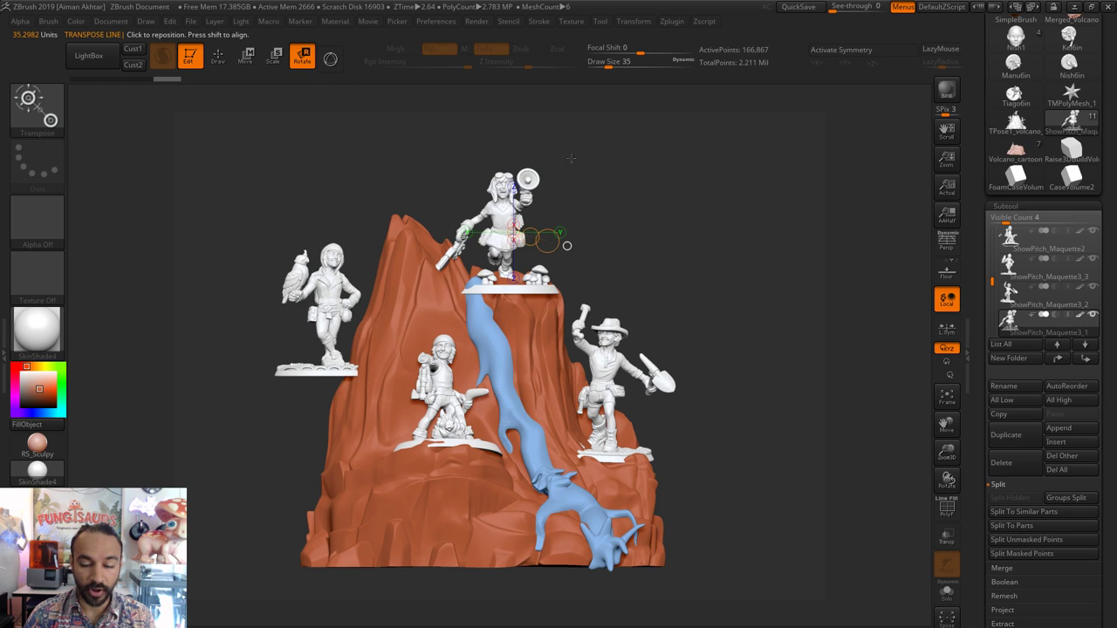
drag(566, 245, 564, 278)
mouse_move(505, 214)
shift+mouse_down()
mouse_move(506, 331)
mouse_move(486, 330)
shift+mouse_up()
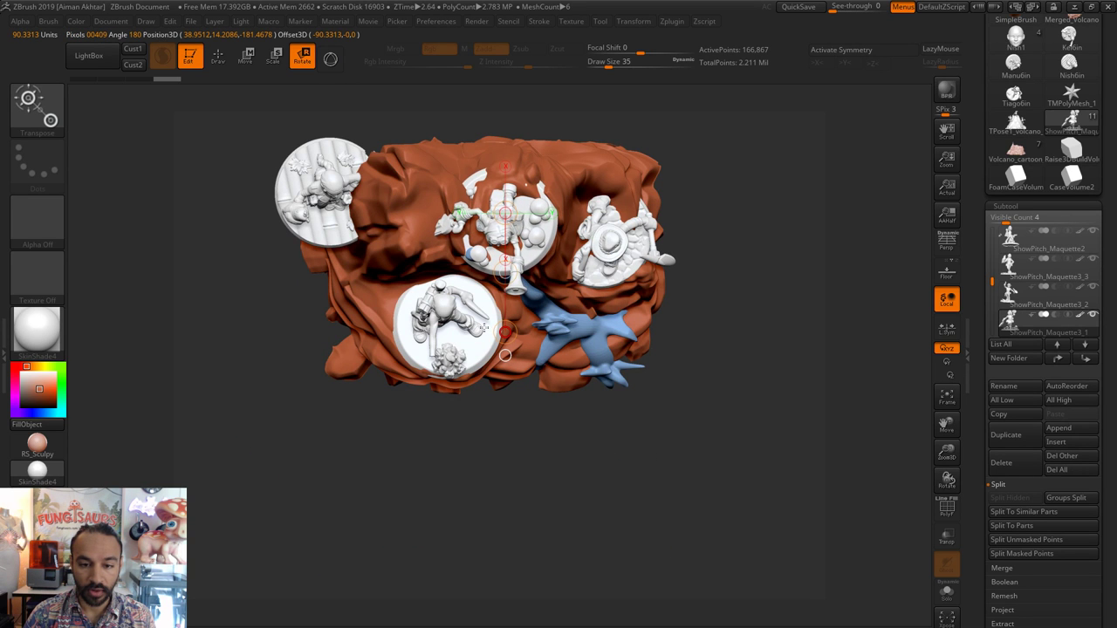
- Try rotating the megaphone figure on its ledge from the top view and undo the rotation
shift+drag(730, 491, 734, 353)
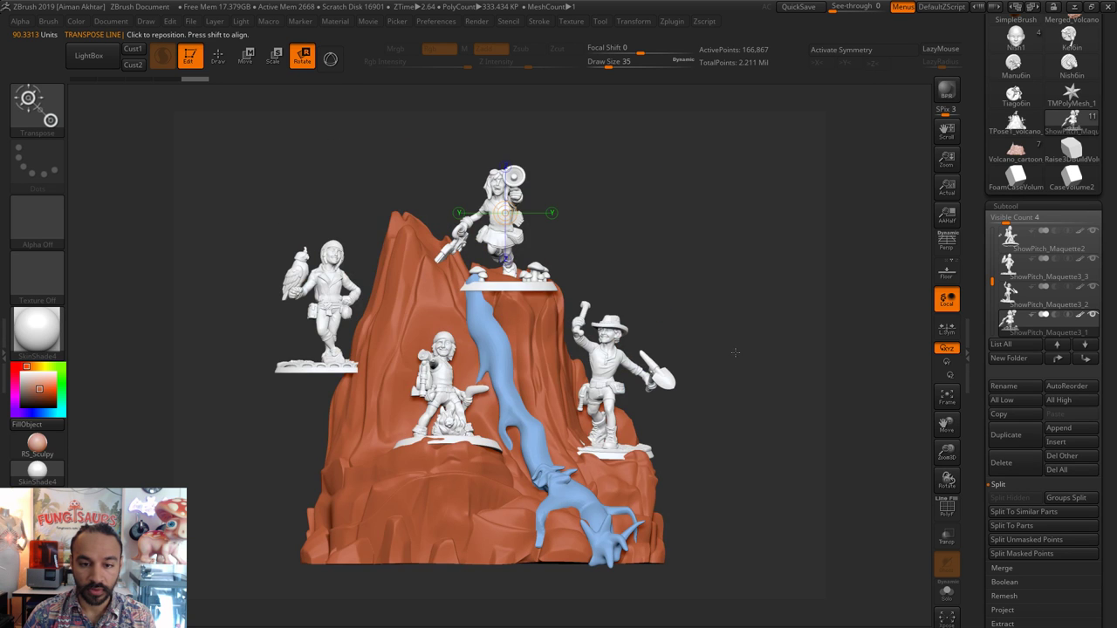
shift+drag(655, 231, 684, 338)
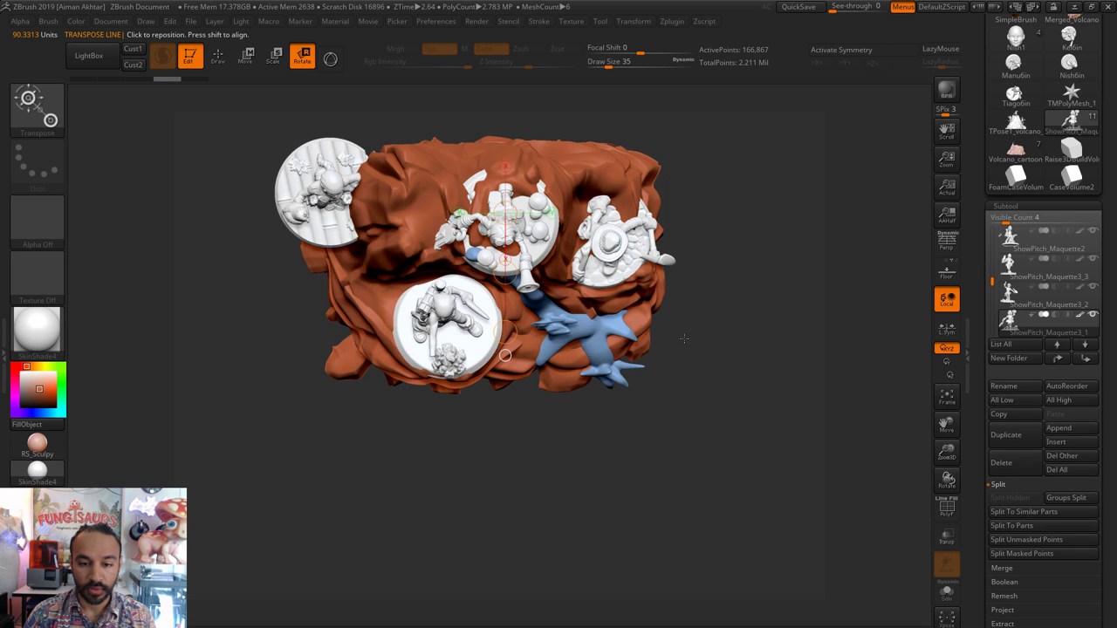
drag(505, 331, 424, 305)
mouse_move(705, 525)
shift+mouse_down()
mouse_move(703, 376)
mouse_move(695, 480)
shift+mouse_up()
key(ctrl+z)
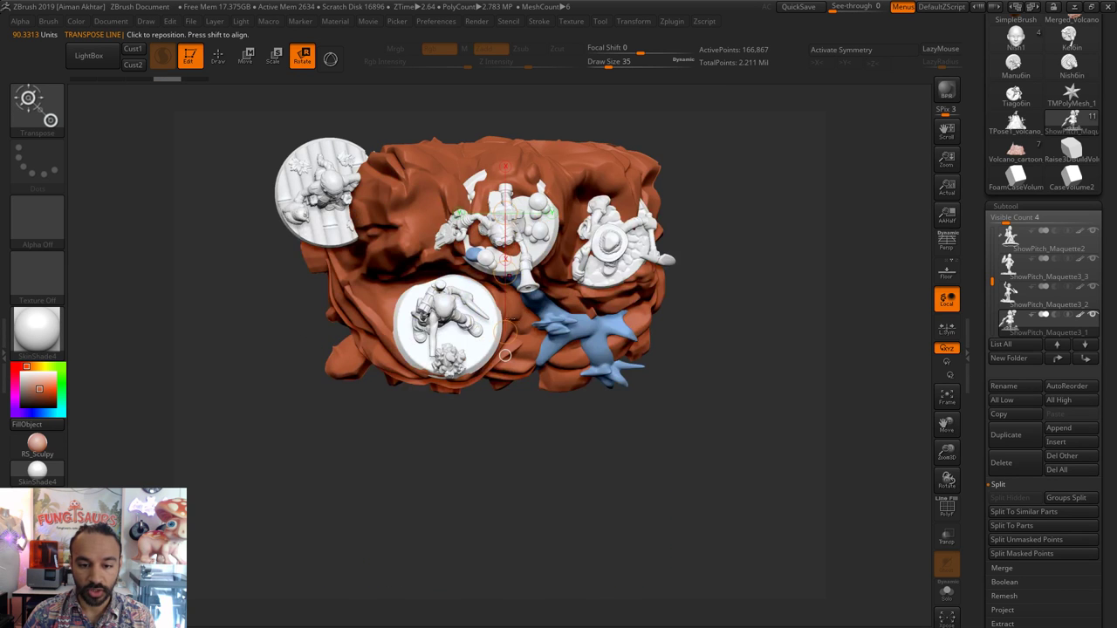
- Rotate the megaphone figure about its vertical axis so the megaphone swings outward, away from the peak beside it
drag(505, 333, 565, 358)
shift+drag(693, 327, 690, 324)
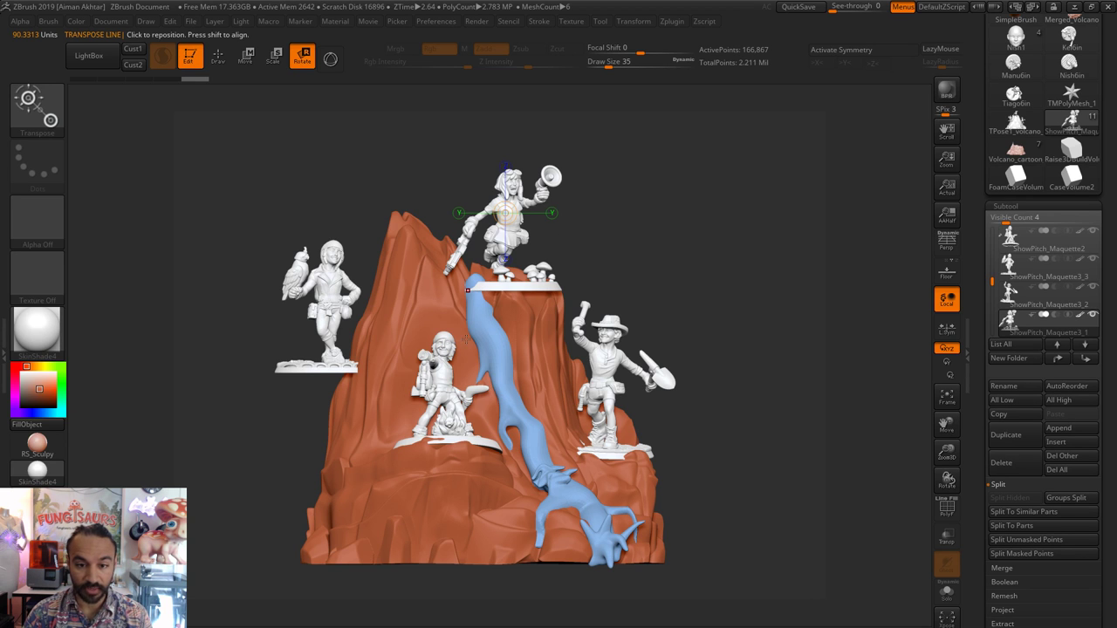
drag(663, 151, 667, 388)
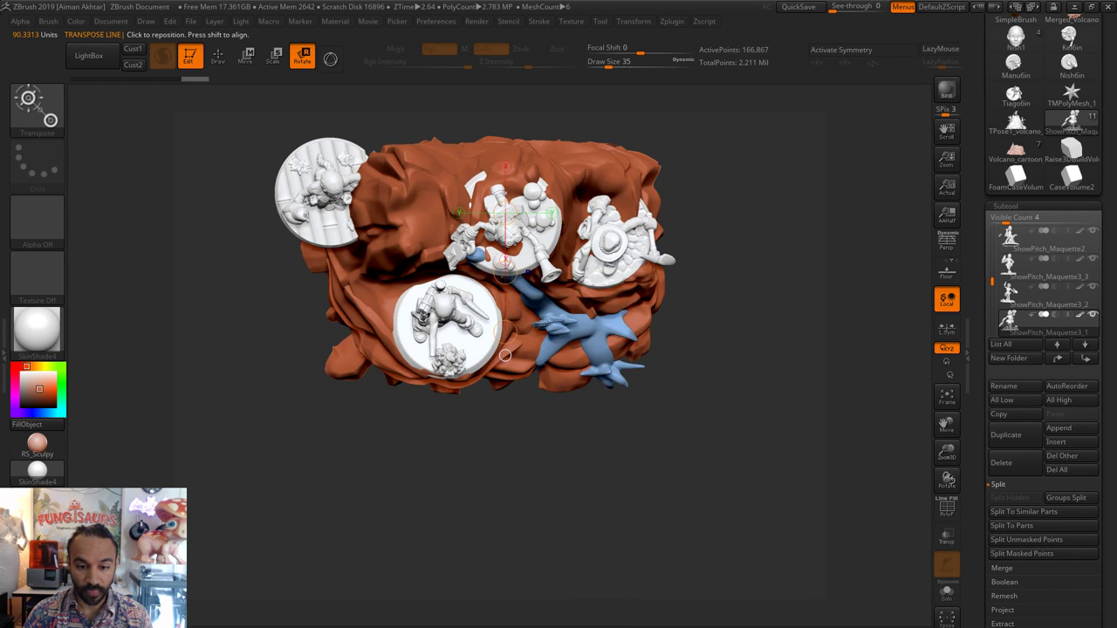
drag(505, 273, 508, 273)
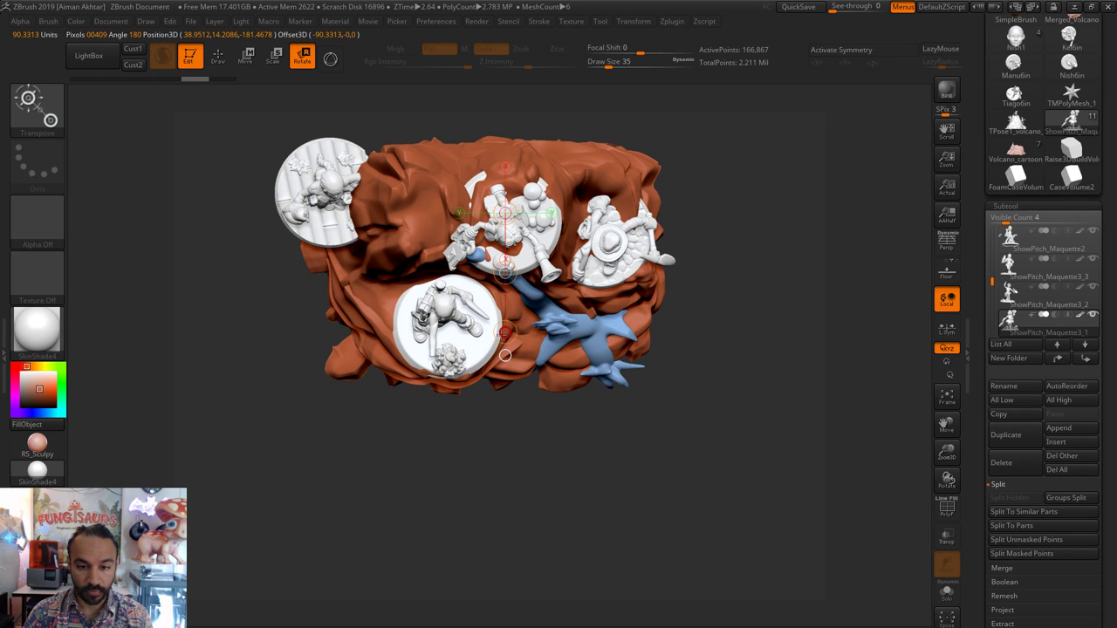
drag(495, 334, 500, 333)
drag(707, 425, 705, 213)
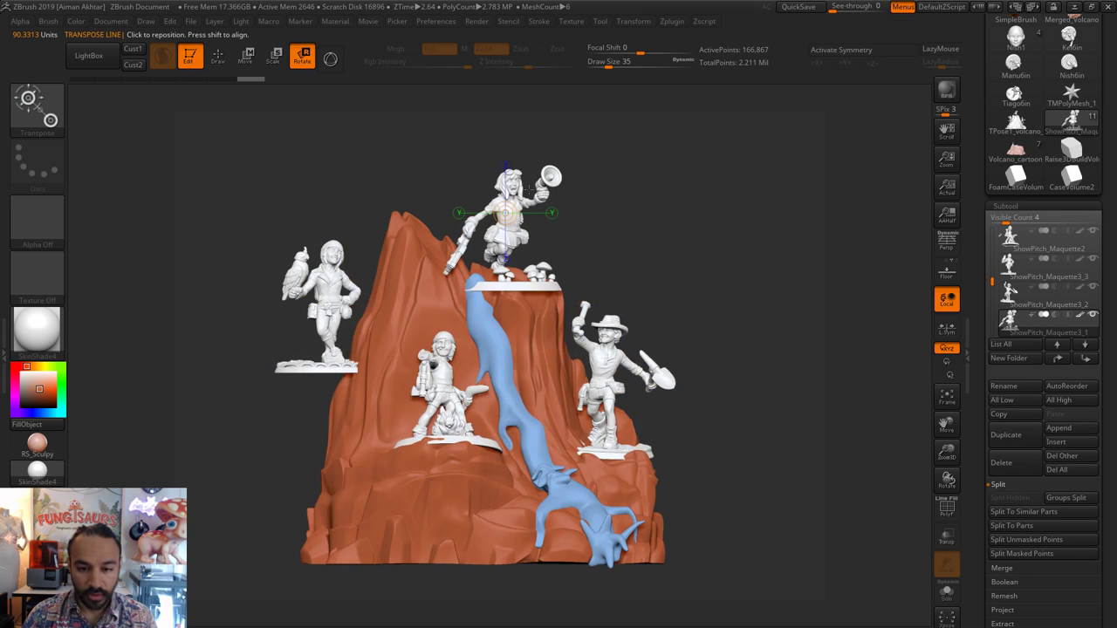
- Shift the megaphone figure slightly sideways on its ledge, away from the volcano's peak, and return to Draw mode
mouse_move(519, 235)
mouse_down()
mouse_move(560, 220)
mouse_move(602, 235)
mouse_move(566, 235)
mouse_up()
click(253, 64)
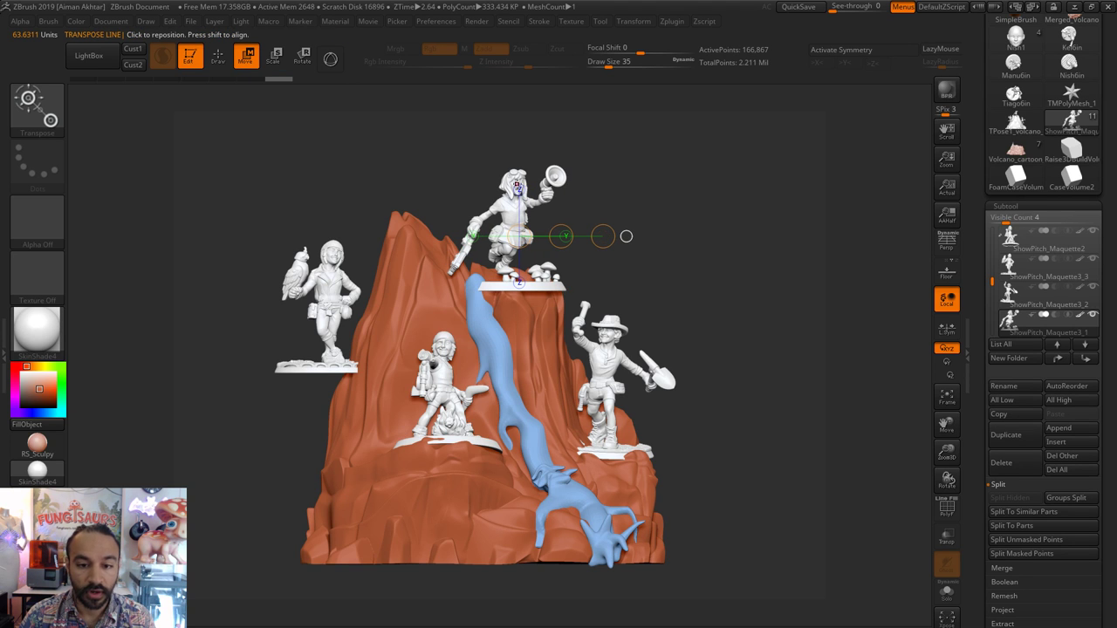
click(225, 65)
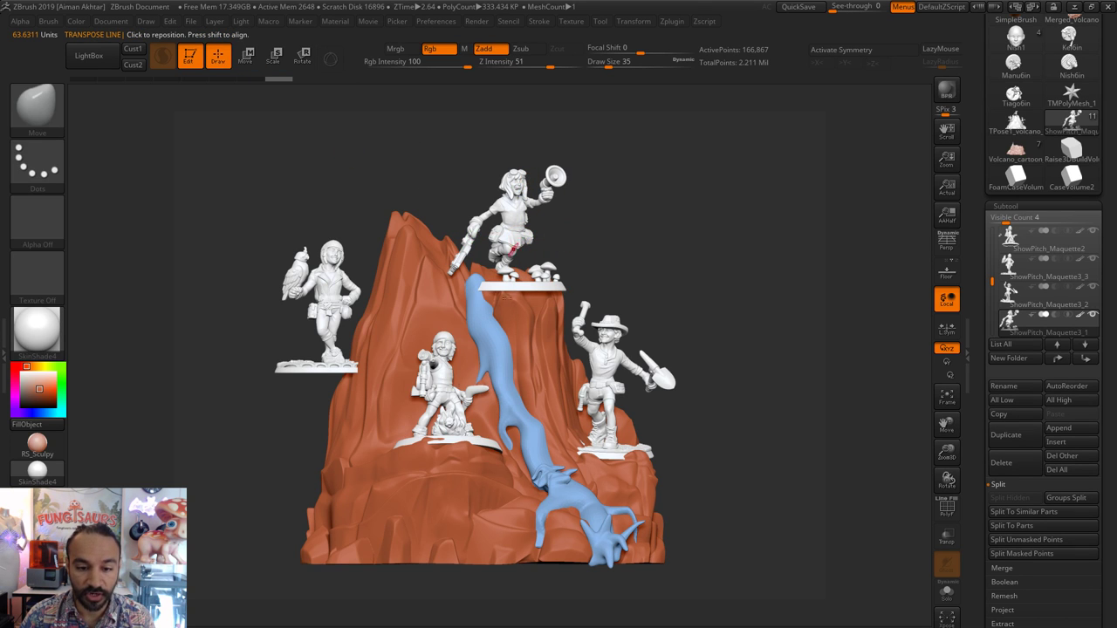
alt+drag(631, 254, 635, 255)
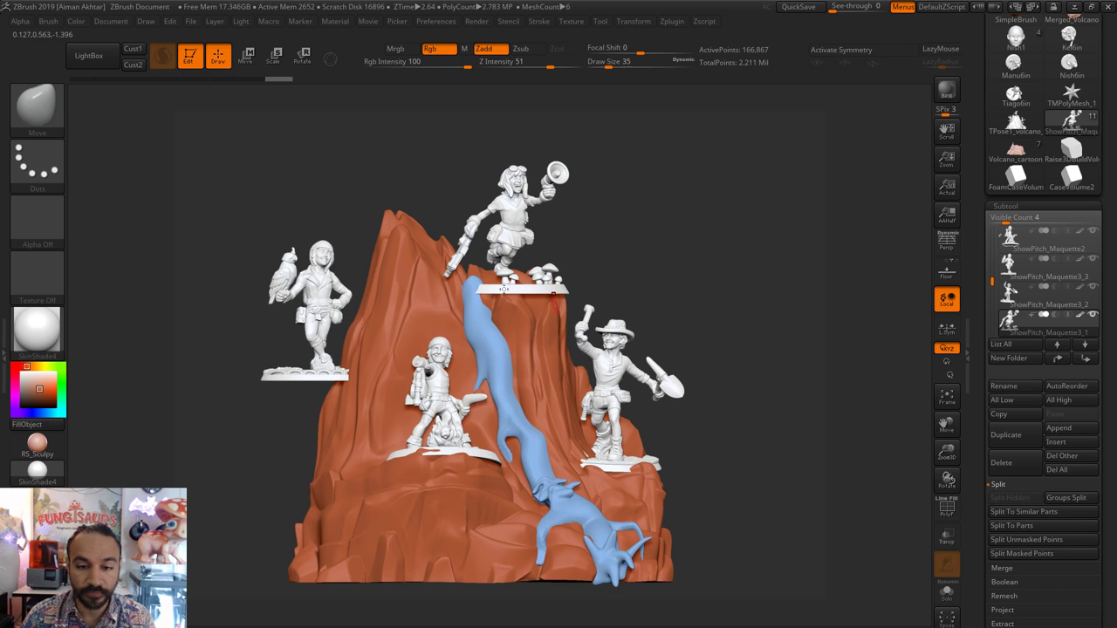
- Select the bird-carrying figure, ShowPitch_Maquette3_3, and rotate it with a vertical transpose line so it faces the volcano
alt+click(329, 290)
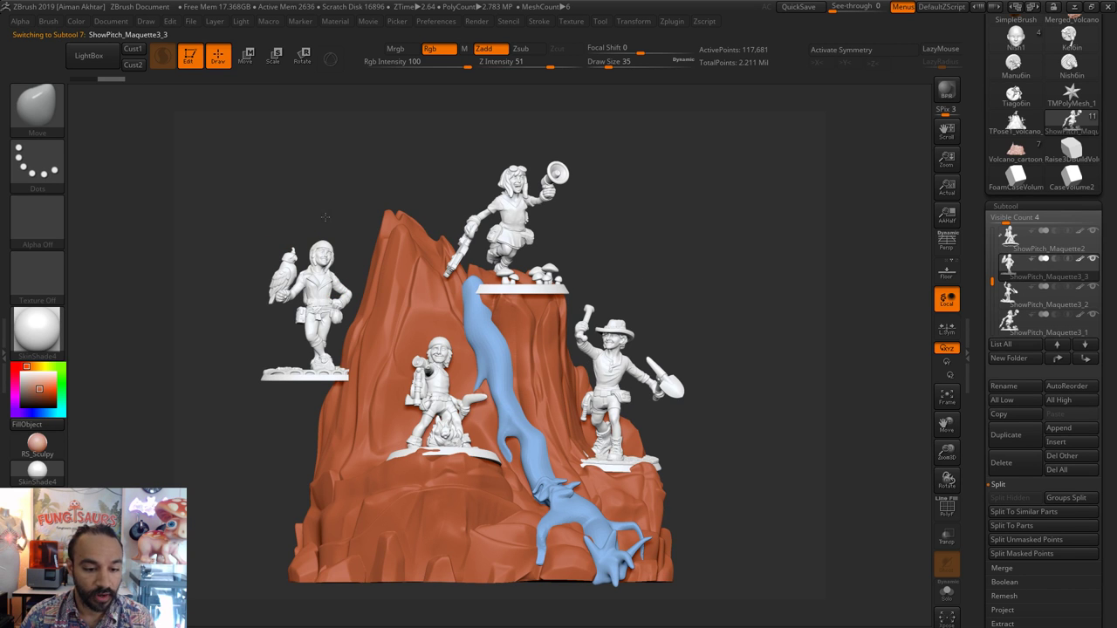
scroll(325, 216, up, 2)
alt+drag(223, 178, 342, 198)
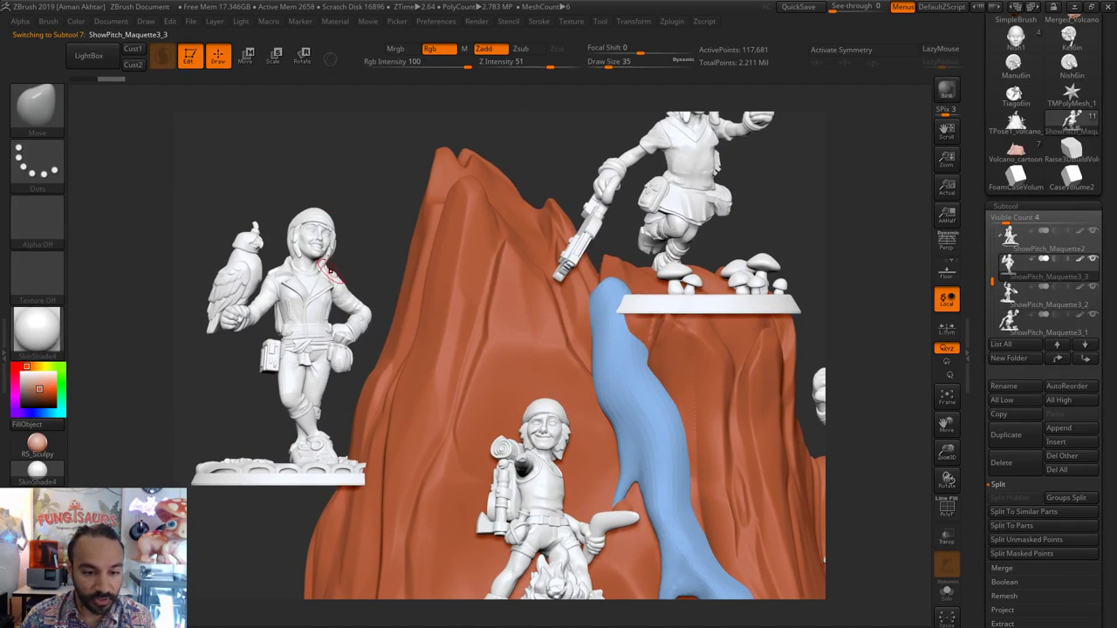
scroll(364, 229, up, 2)
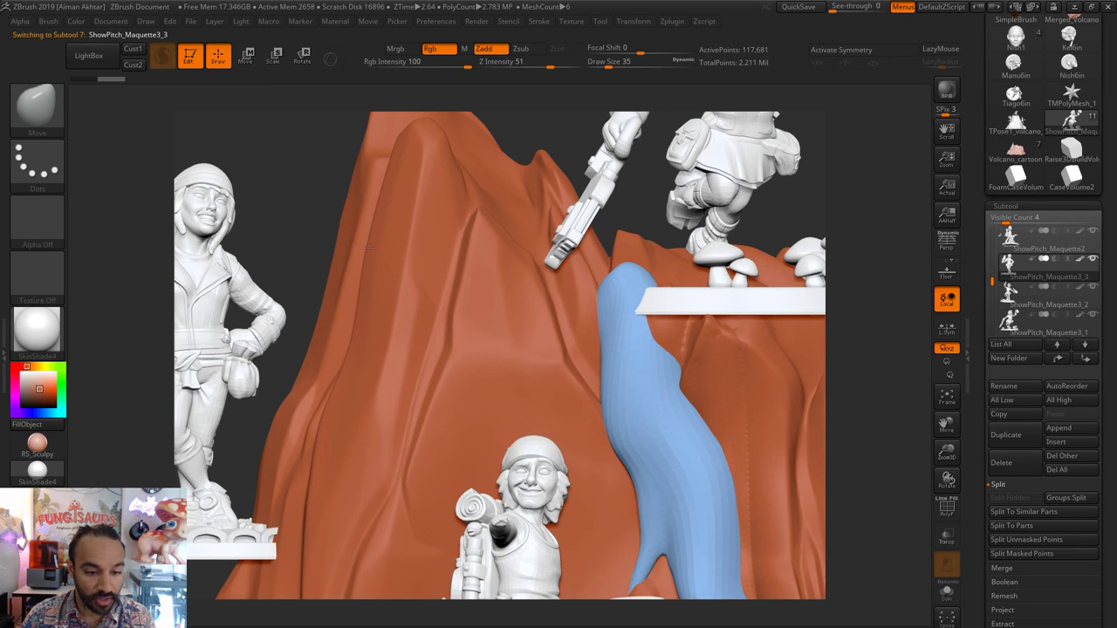
drag(285, 227, 464, 224)
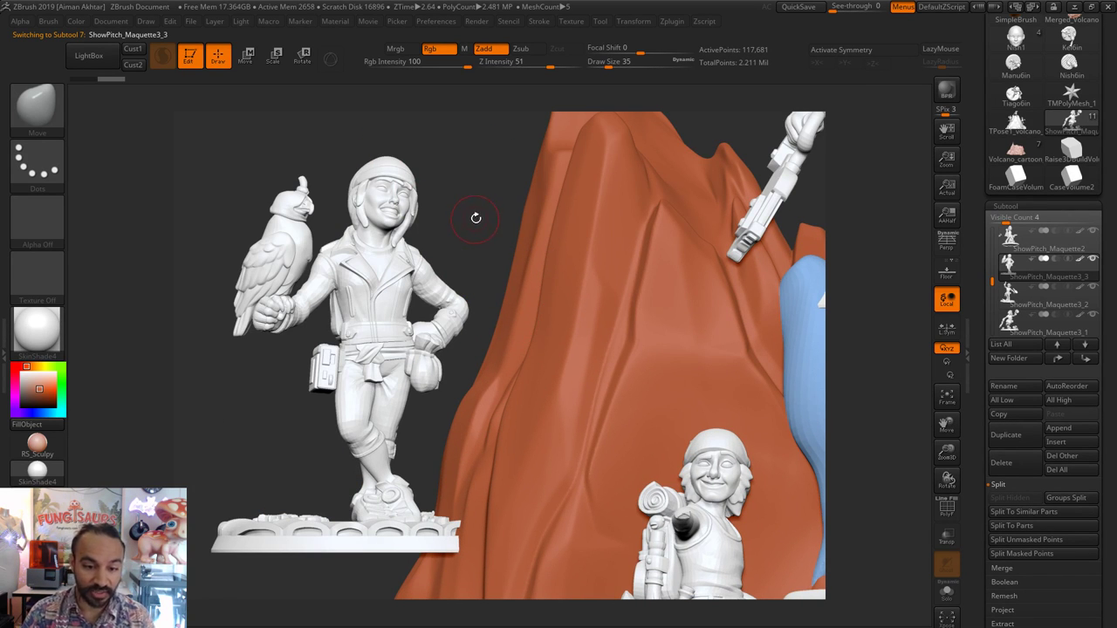
drag(499, 219, 449, 237)
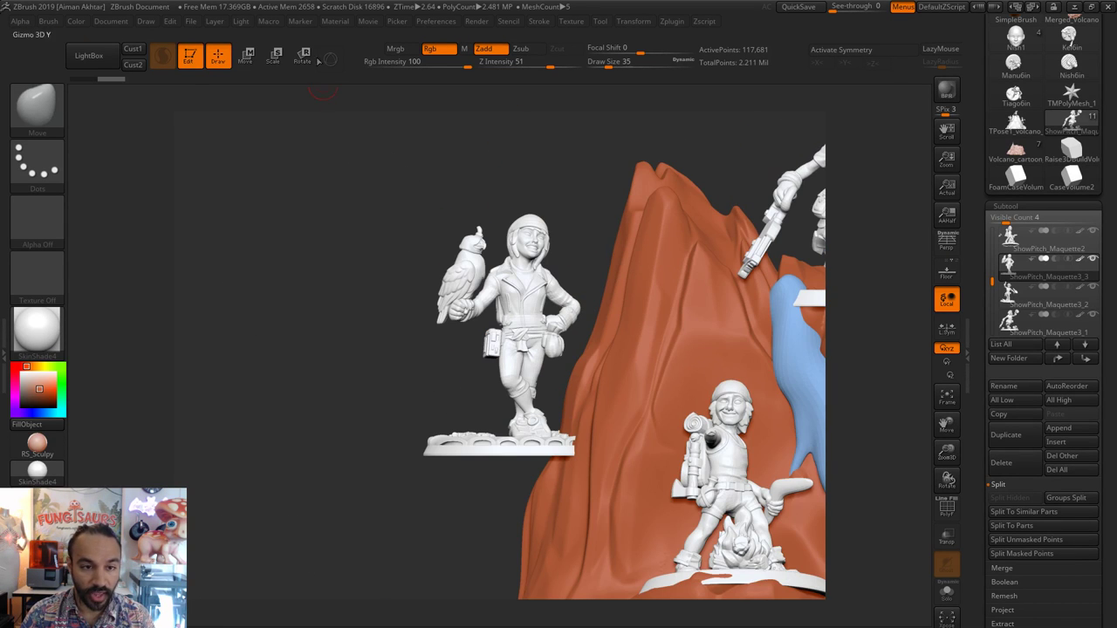
click(303, 57)
shift+drag(524, 451, 525, 212)
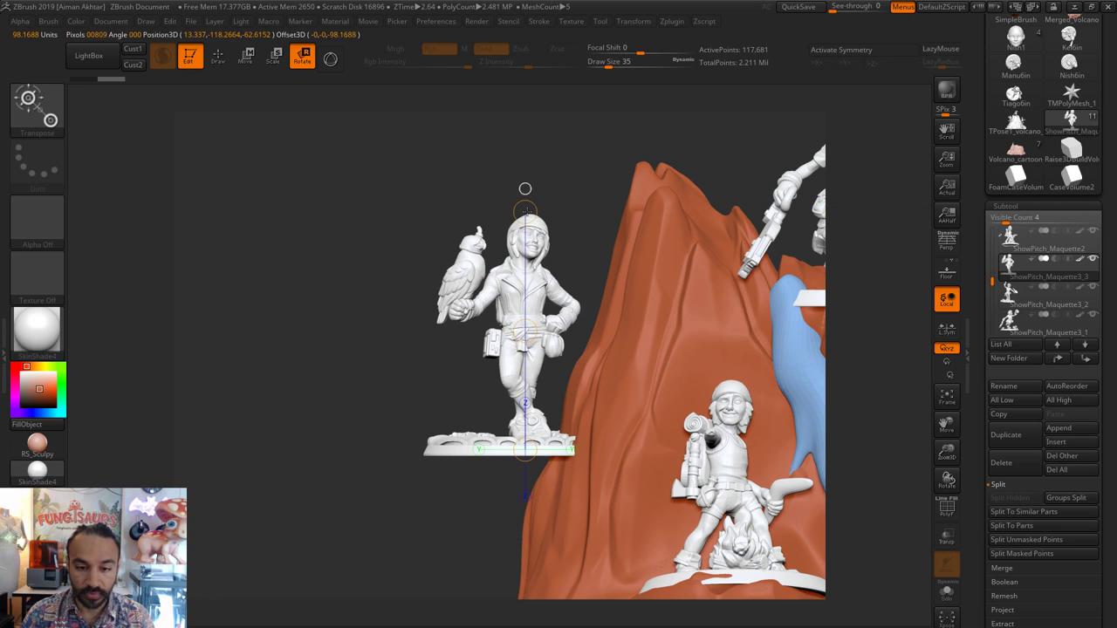
mouse_move(524, 330)
mouse_down()
mouse_move(490, 102)
mouse_move(423, 203)
mouse_up()
- Move the bird-carrying figure against the mountainside, turn it partly toward the front and return to Draw mode
click(247, 60)
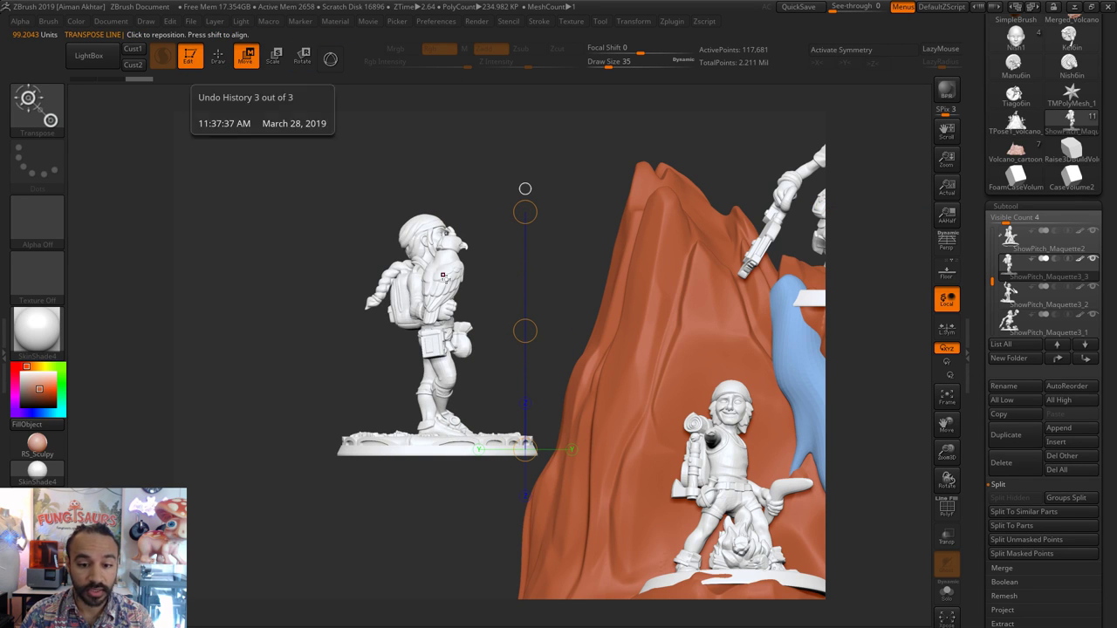
shift+drag(428, 300, 566, 301)
drag(498, 300, 632, 286)
mouse_move(560, 448)
mouse_down()
mouse_move(560, 164)
mouse_move(593, 274)
mouse_move(519, 437)
mouse_up()
click(305, 59)
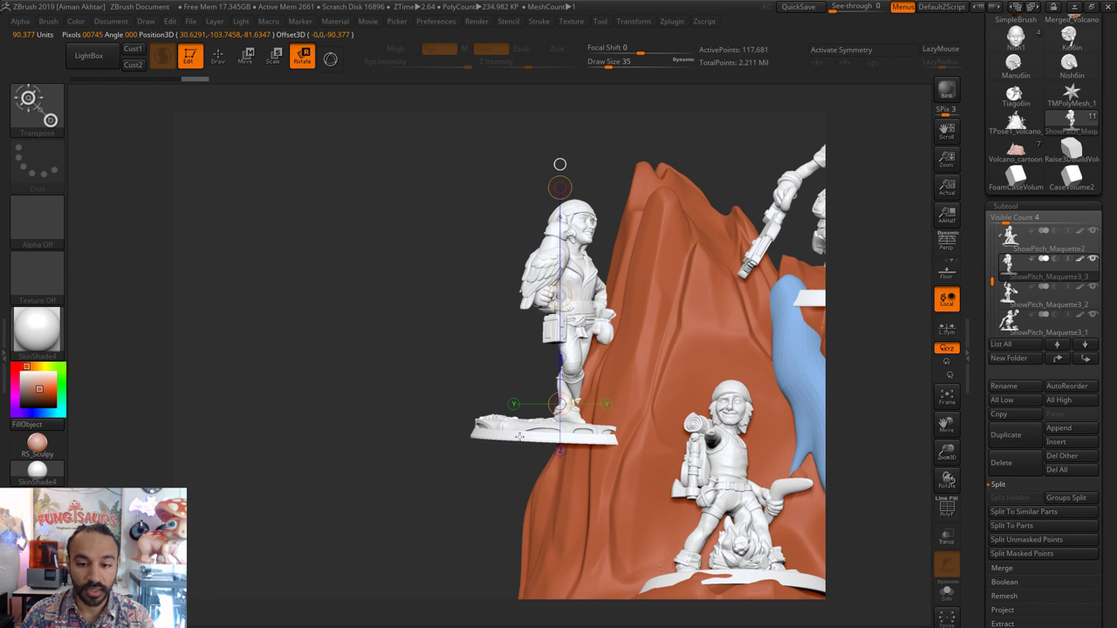
alt+drag(409, 374, 263, 357)
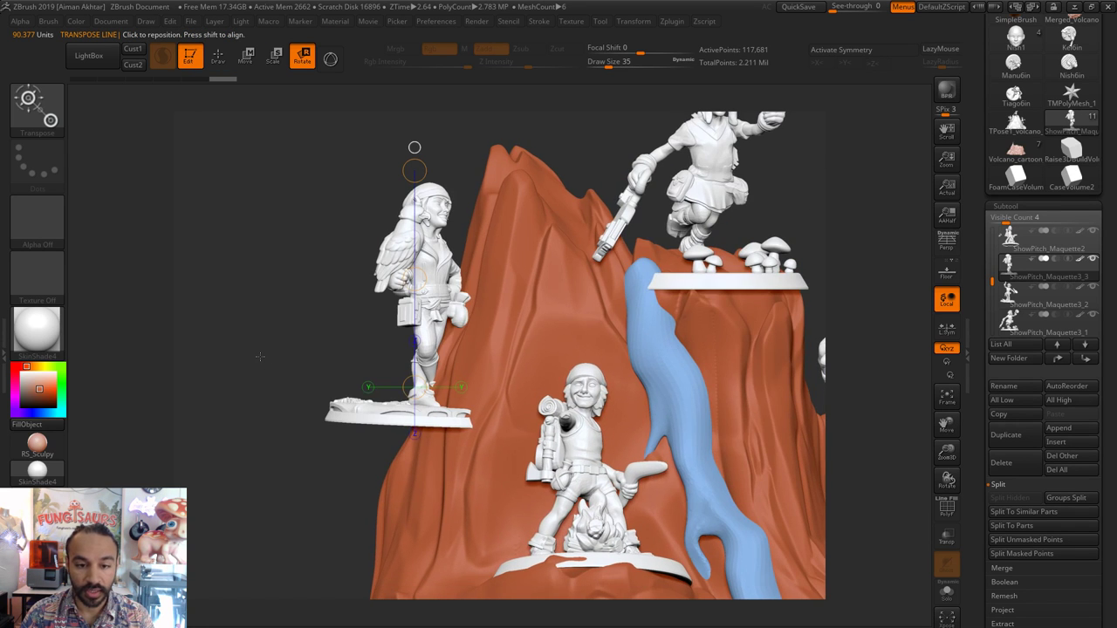
drag(326, 316, 326, 144)
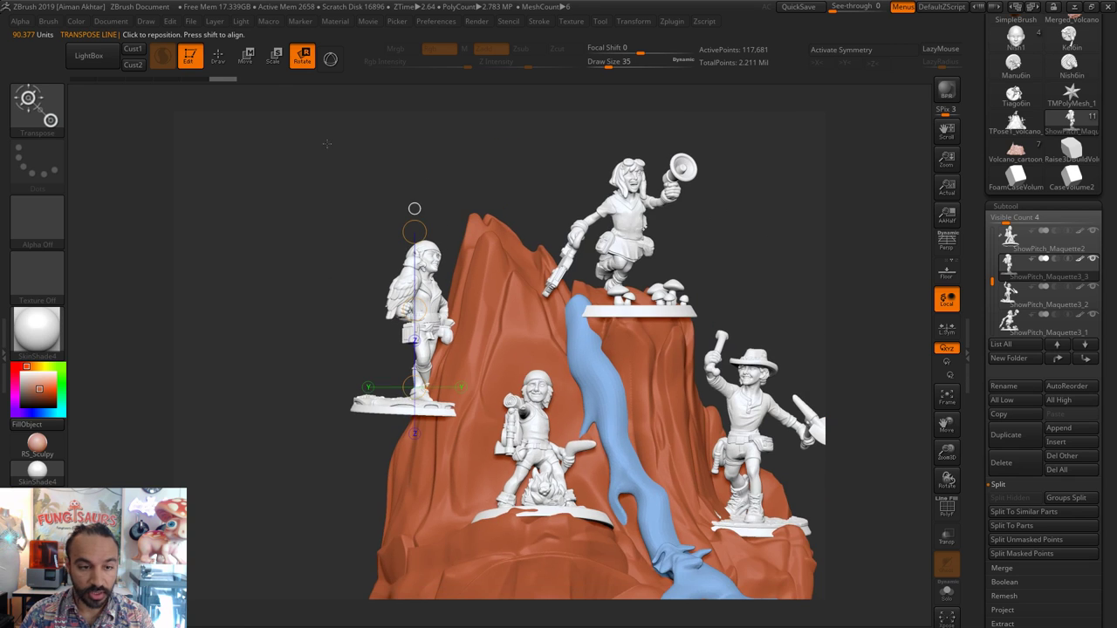
click(225, 63)
- Show the bird-carrying figure's polyframe with separate polygroups for its parts and isolate the upper layer of its base
alt+drag(288, 328, 365, 363)
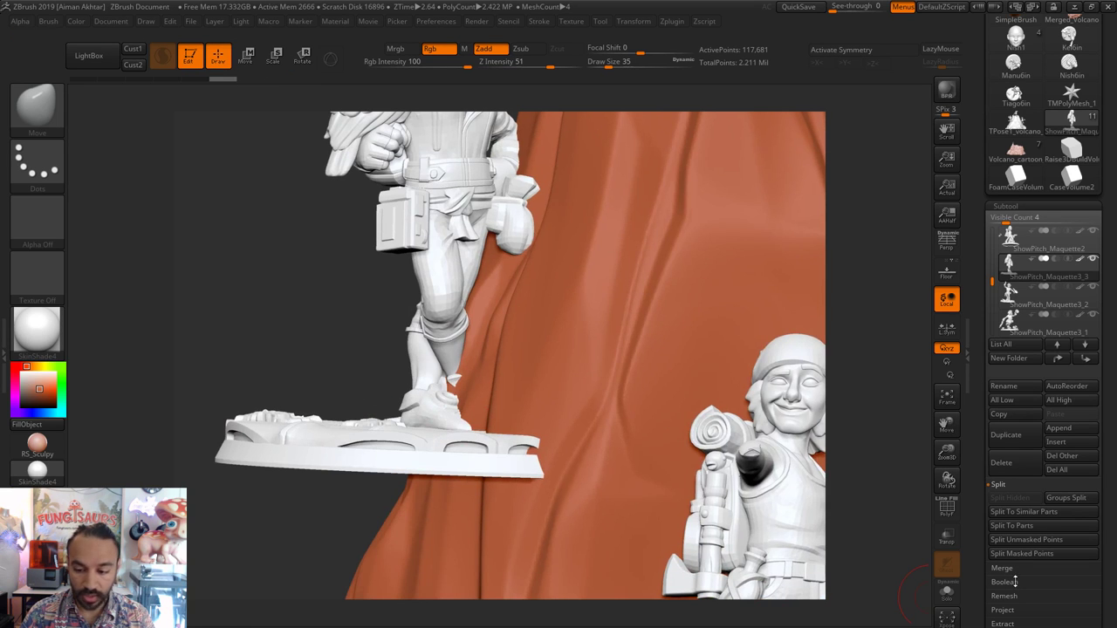
click(948, 510)
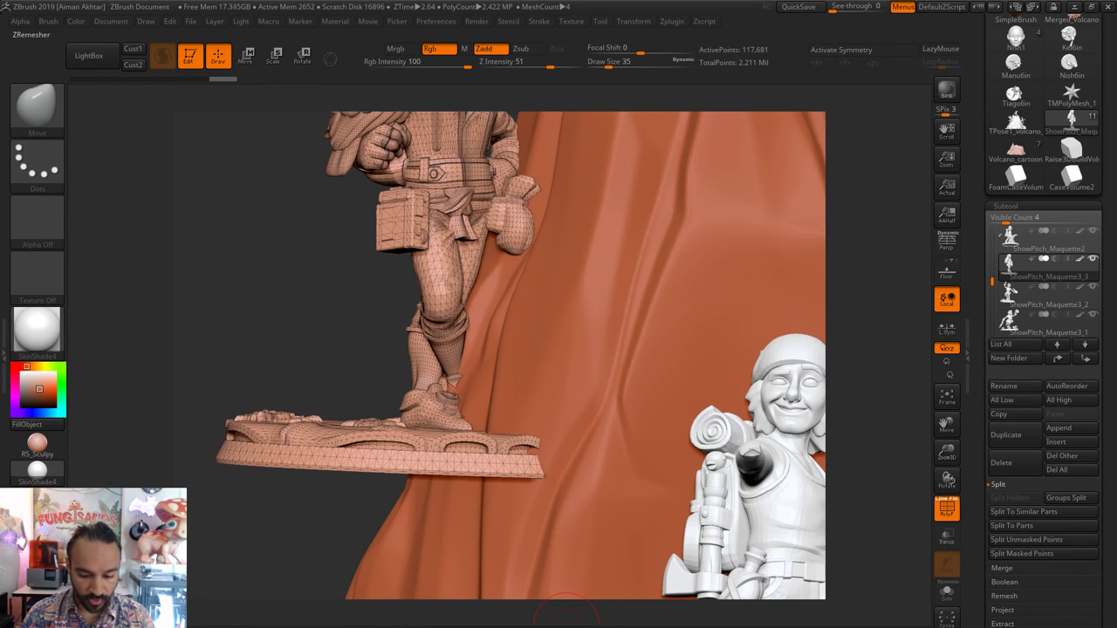
key(shift+f)
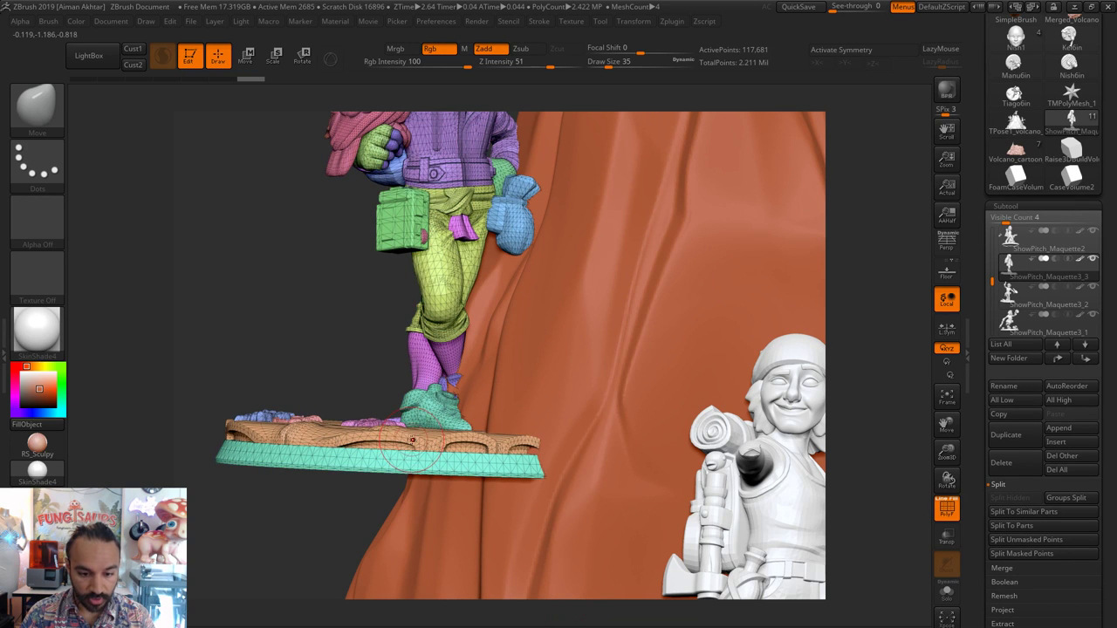
key(ctrl+shift)
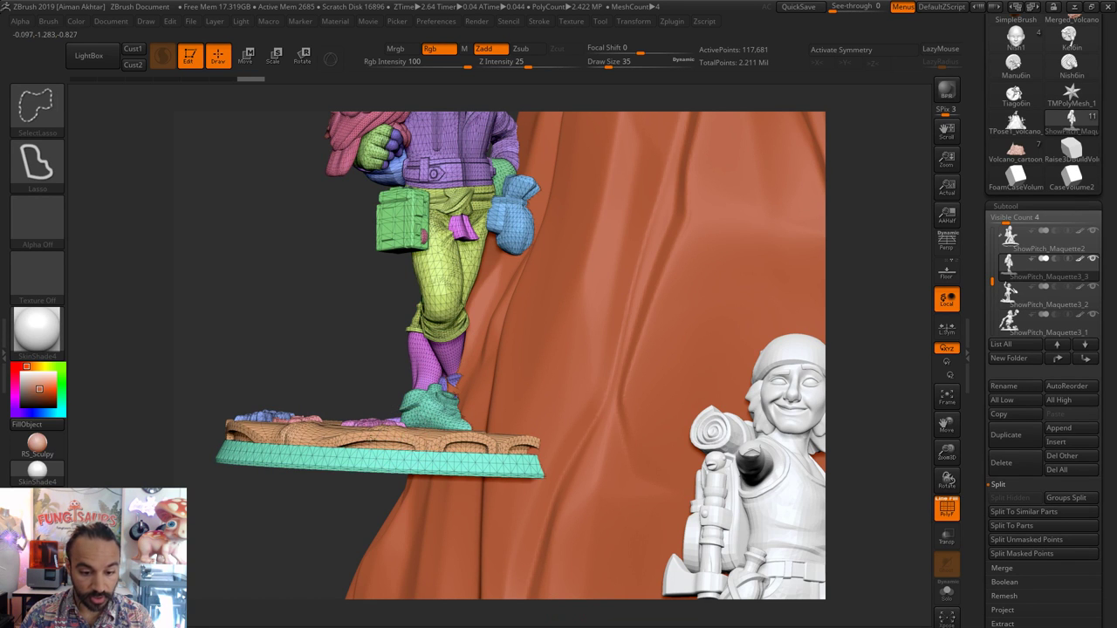
ctrl+shift+click(336, 442)
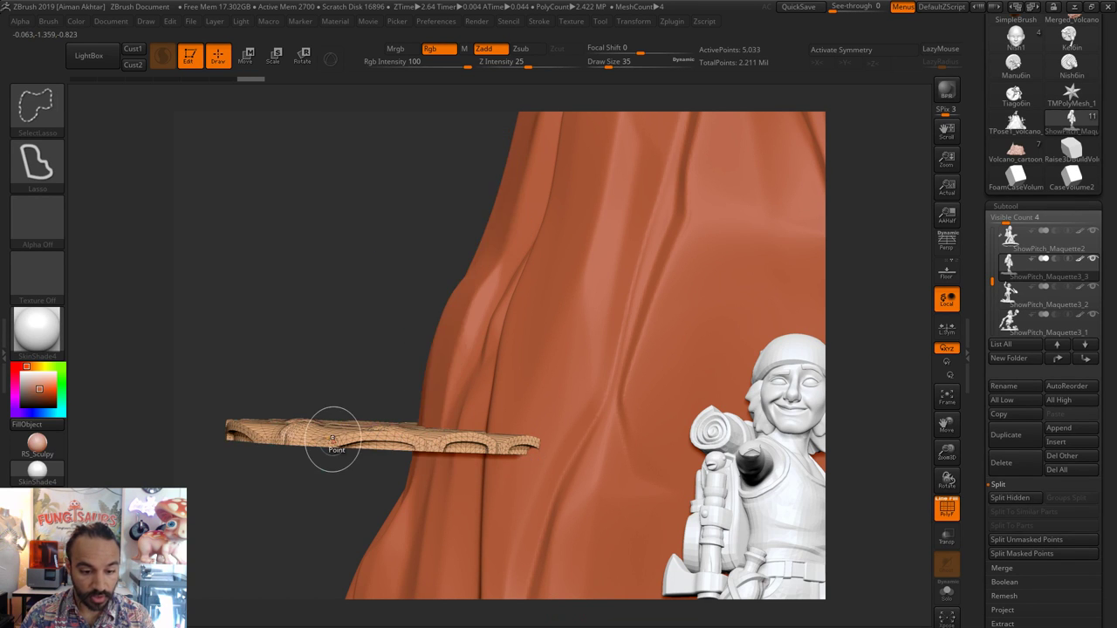
- Hide the plank layer, round plate, lettering and small ground details of the bird-carrying figure's base, leaving only the figure
ctrl+shift+click(320, 372)
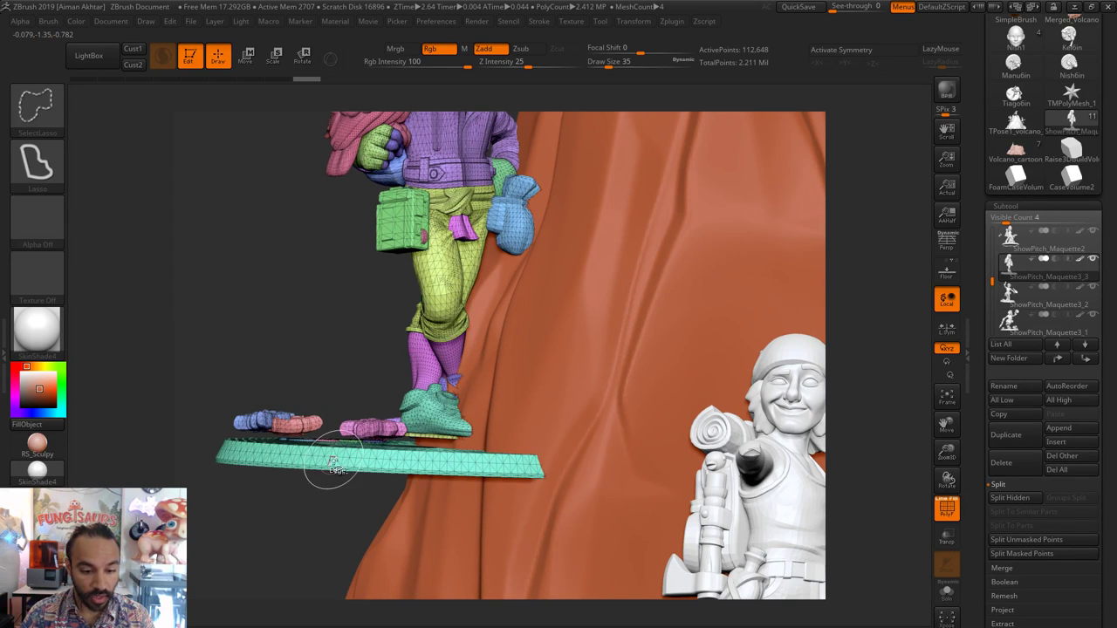
ctrl+alt+shift+click(337, 467)
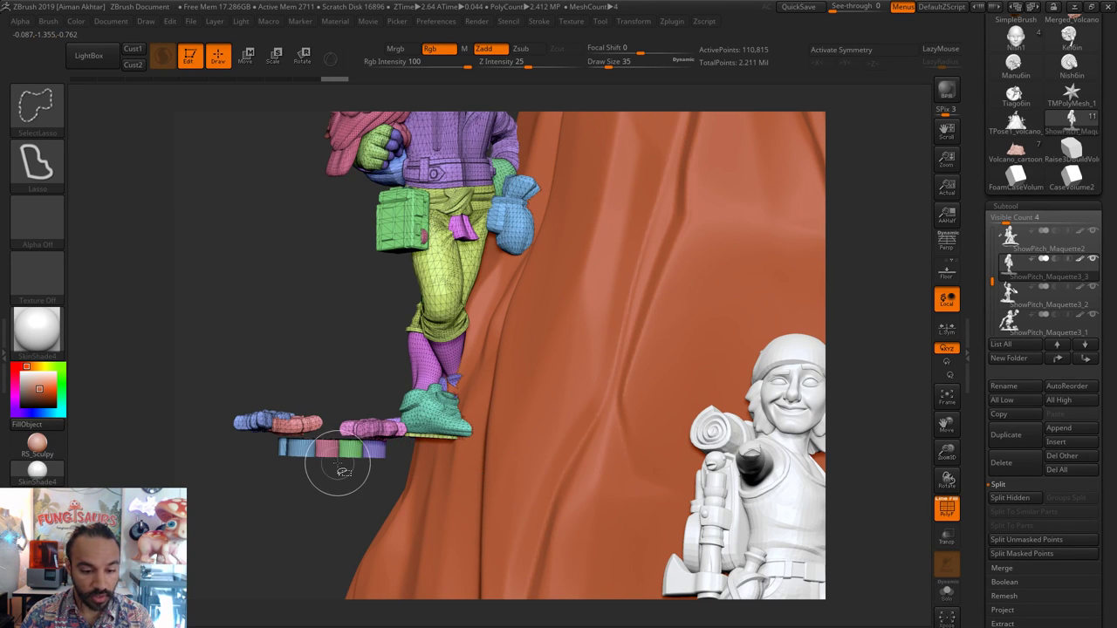
mouse_move(336, 476)
mouse_down()
mouse_move(328, 495)
mouse_move(337, 483)
mouse_up()
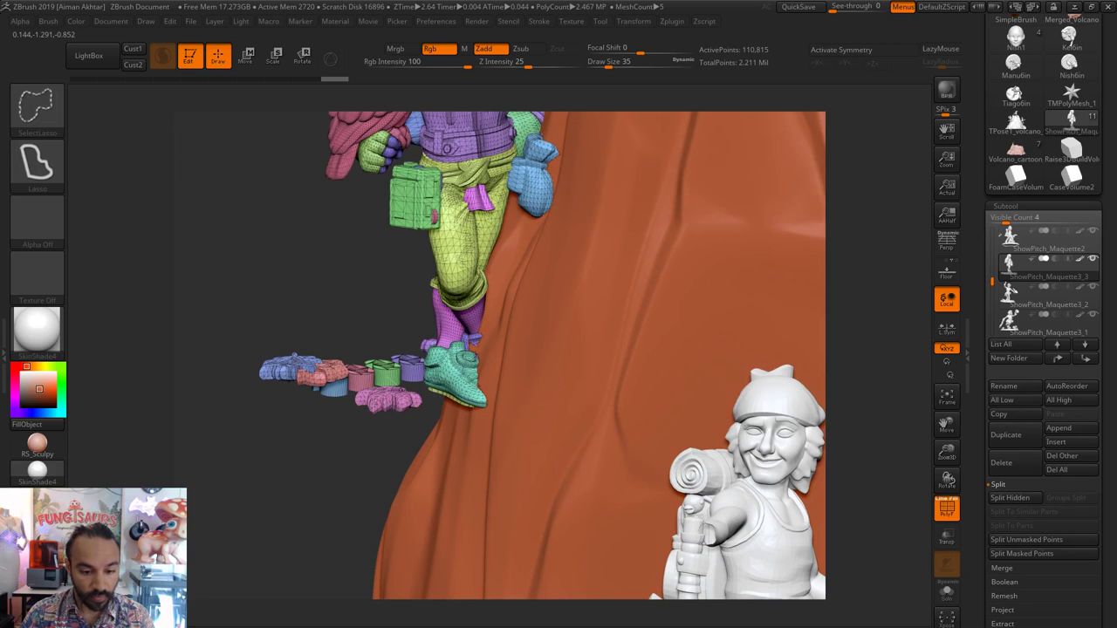
mouse_move(389, 384)
ctrl+alt+shift+mouse_down()
mouse_move(155, 398)
mouse_move(399, 419)
ctrl+alt+shift+mouse_up()
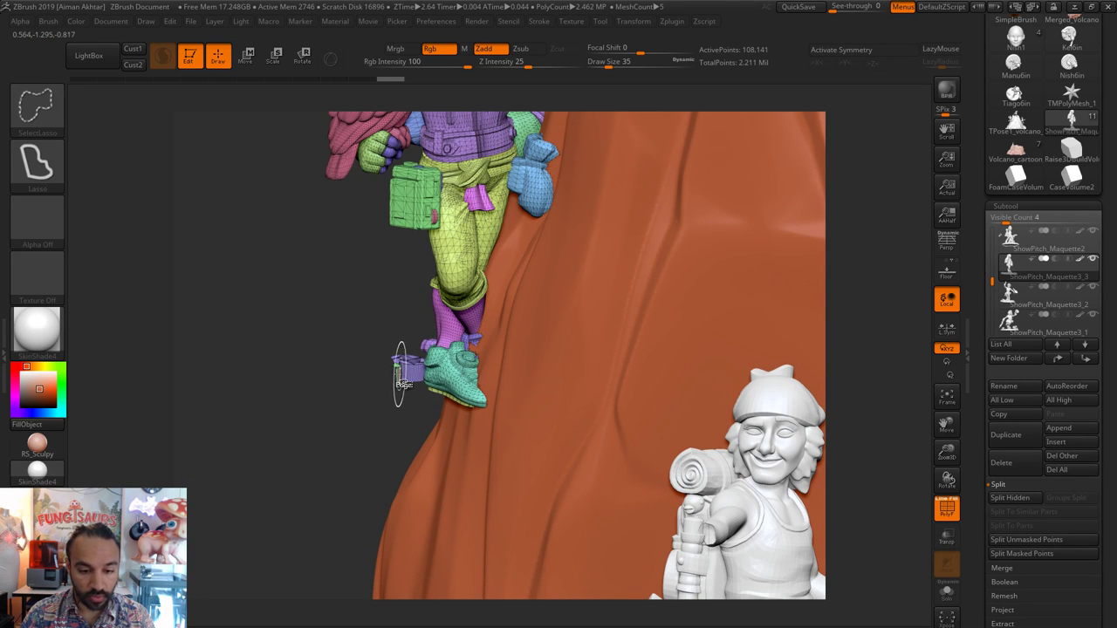
ctrl+shift+click(410, 361)
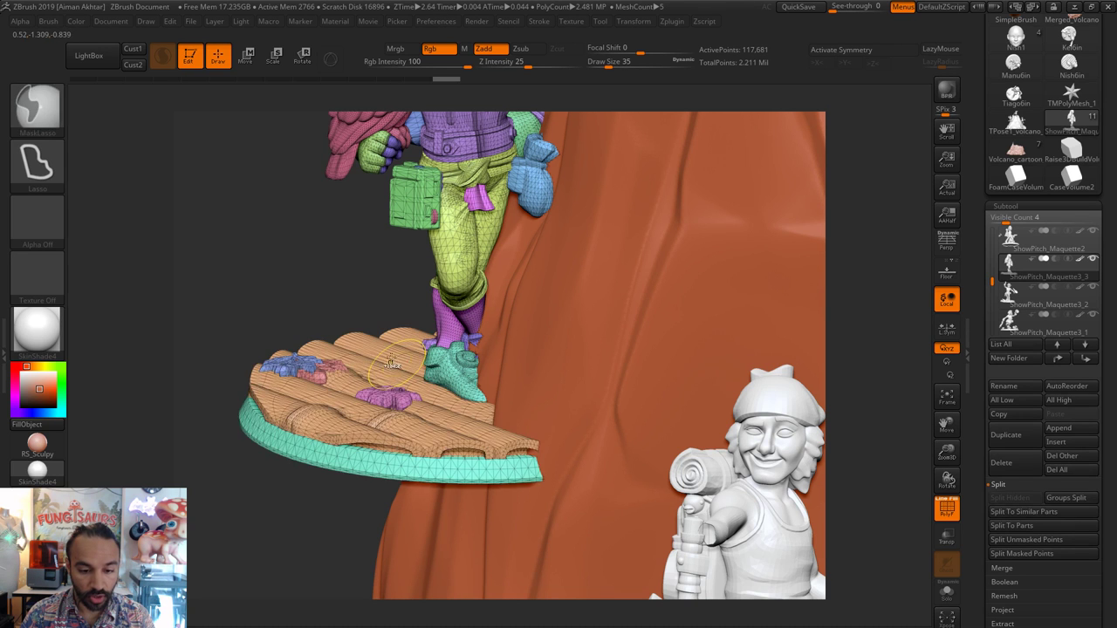
key(ctrl+z)
ctrl+shift+click(397, 367)
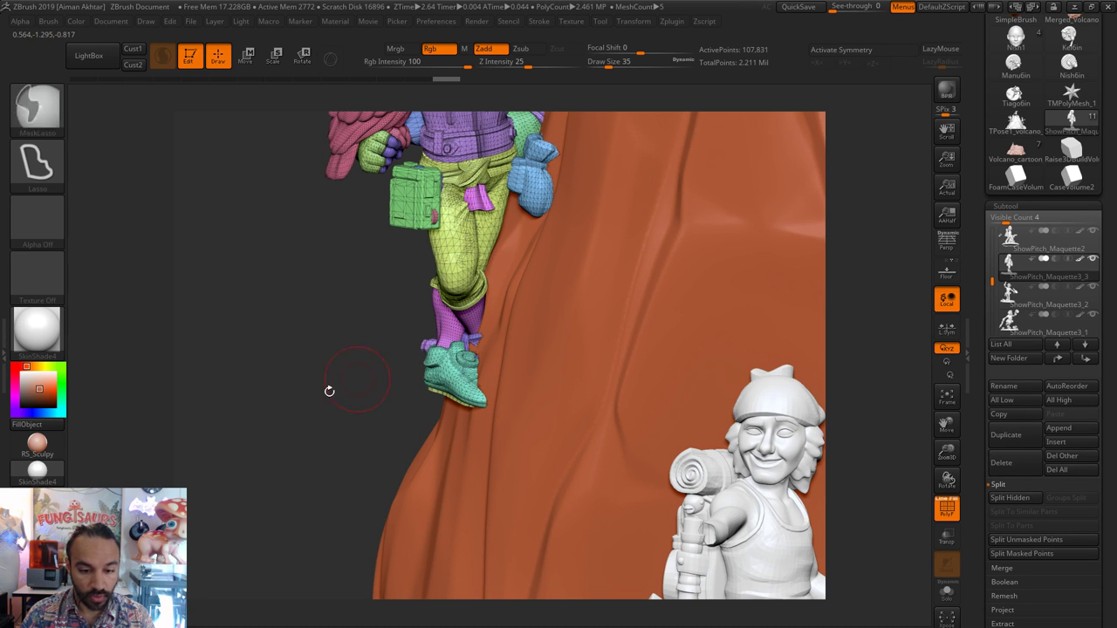
- Isolate the bird-carrying figure, hide the leftover base pieces and delete all of its hidden geometry
drag(326, 389, 375, 397)
drag(305, 422, 268, 418)
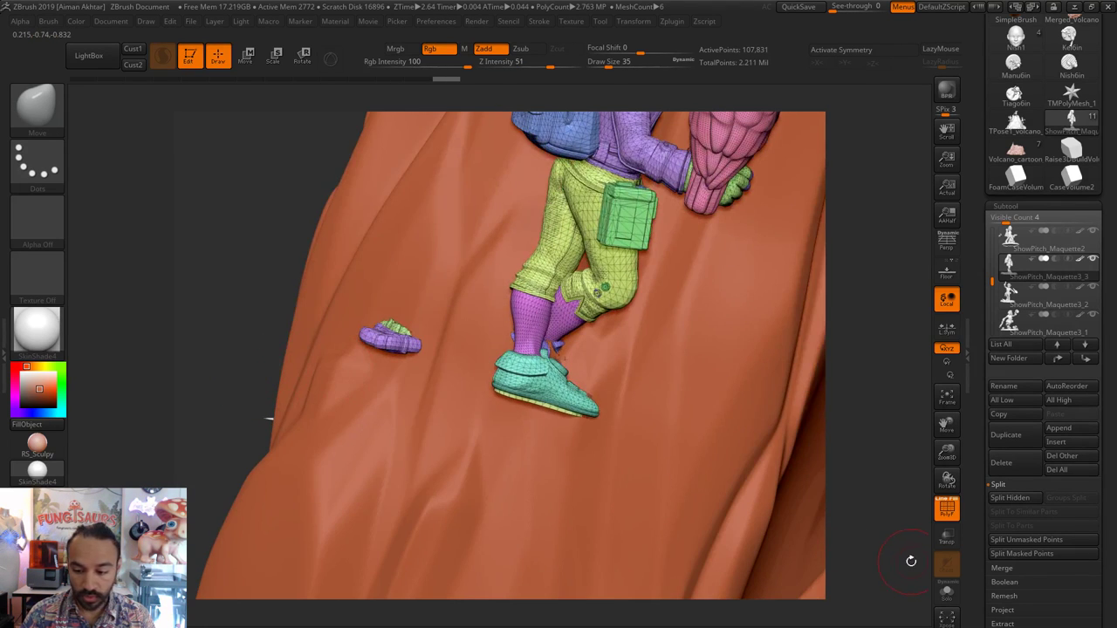
click(936, 601)
mouse_move(369, 429)
mouse_down()
mouse_move(279, 260)
mouse_move(263, 349)
mouse_up()
mouse_move(638, 505)
mouse_down()
mouse_move(588, 501)
mouse_move(561, 516)
mouse_move(623, 528)
mouse_move(513, 414)
mouse_move(707, 375)
mouse_move(703, 384)
mouse_up()
alt+drag(694, 411, 603, 405)
shift+drag(604, 405, 603, 363)
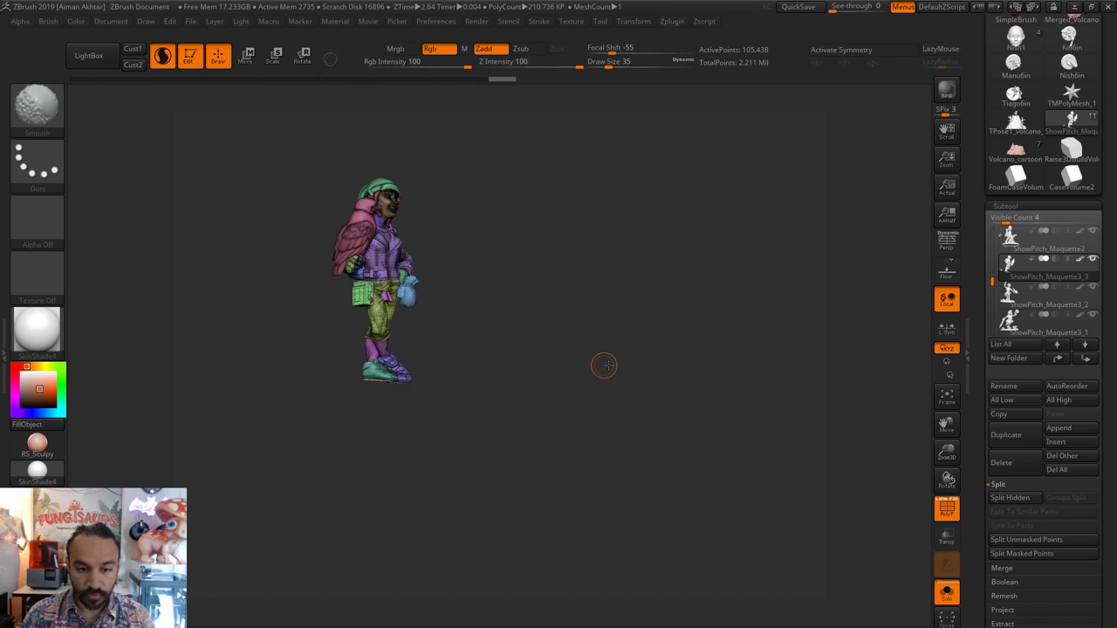
mouse_move(653, 423)
alt+mouse_down()
mouse_move(673, 458)
mouse_move(591, 444)
mouse_move(643, 448)
mouse_move(644, 528)
alt+mouse_up()
drag(643, 434, 617, 428)
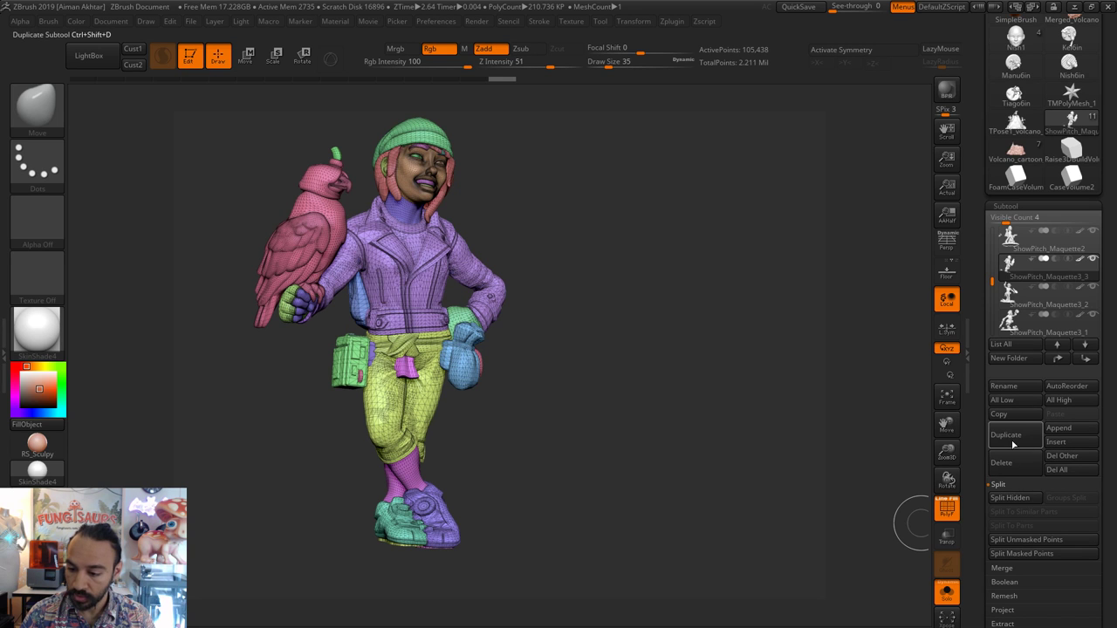
click(1010, 498)
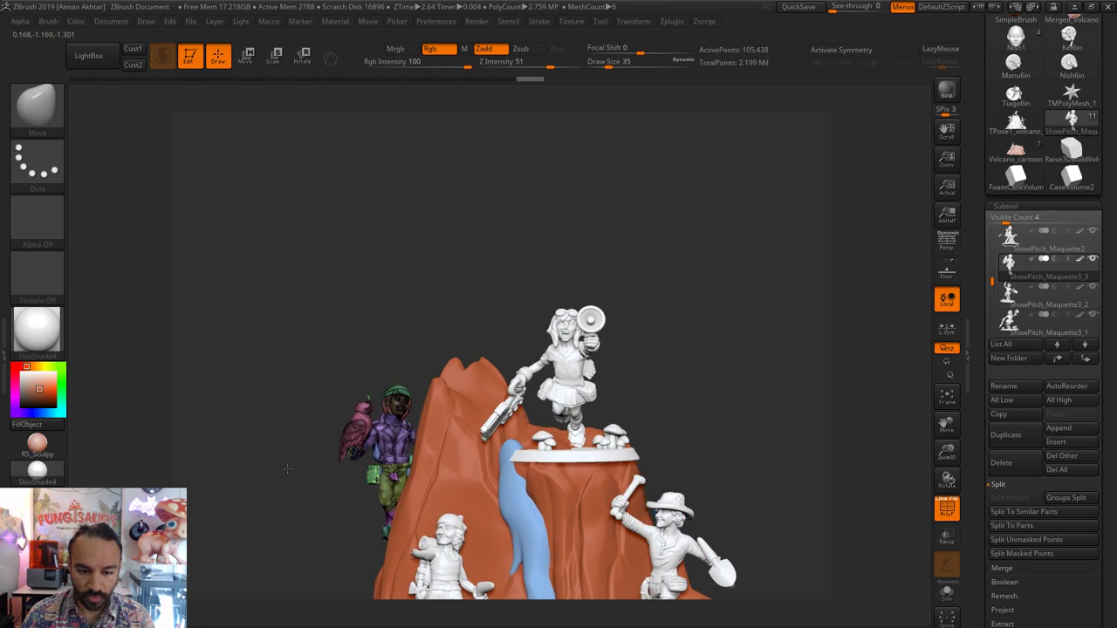
- Switch off the polyframe display and review the whole volcano maquette with its figures from the front
drag(276, 376, 874, 519)
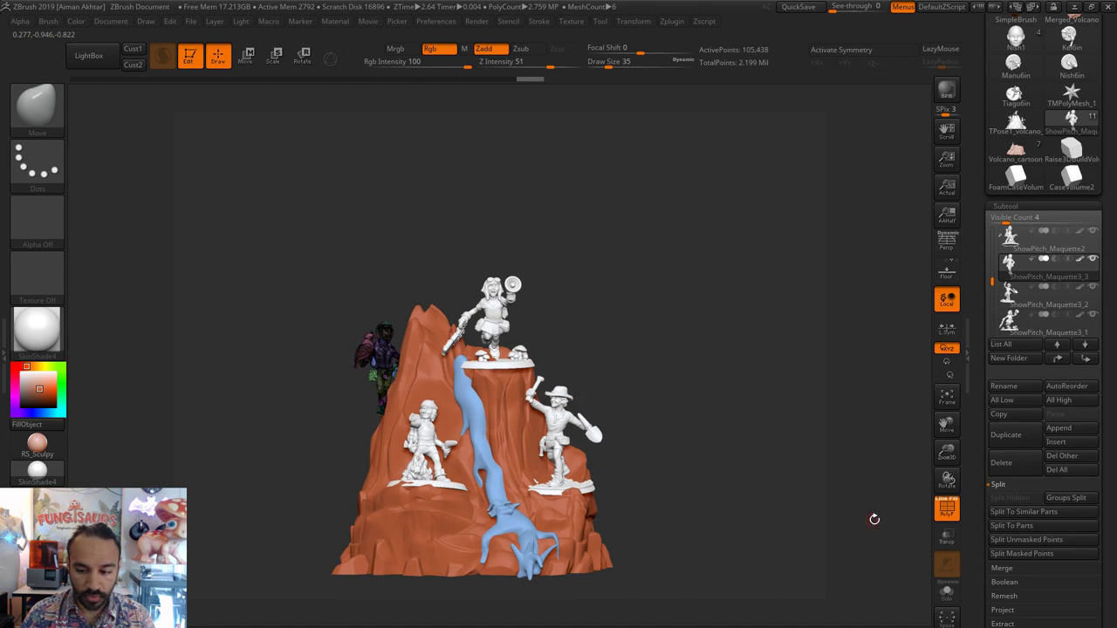
click(938, 513)
alt+drag(732, 439, 739, 454)
alt+drag(779, 360, 811, 294)
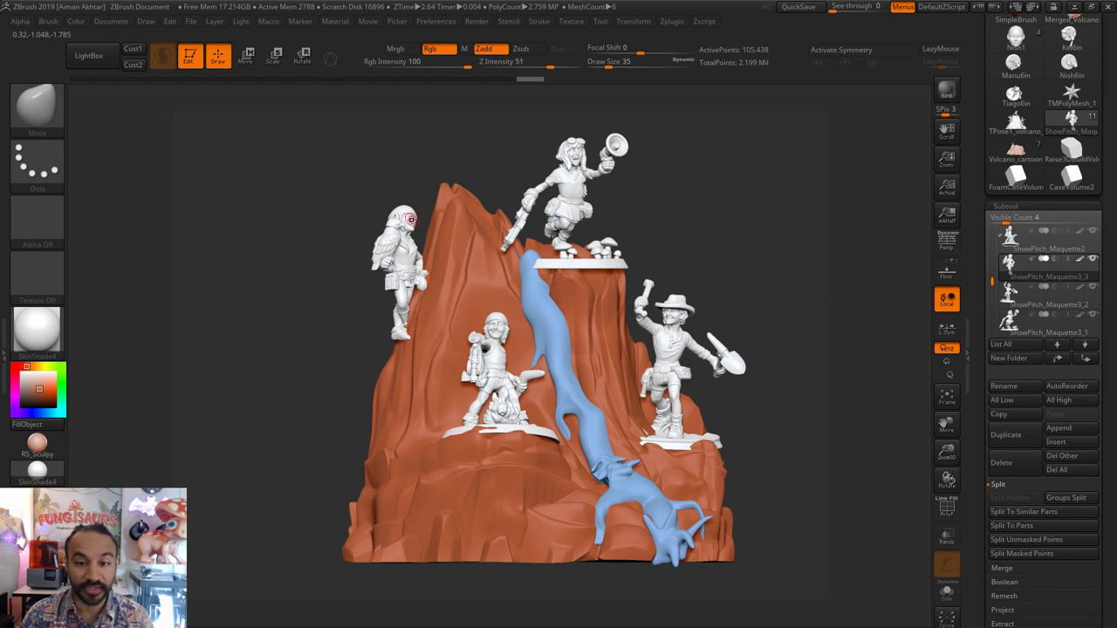
drag(785, 246, 761, 249)
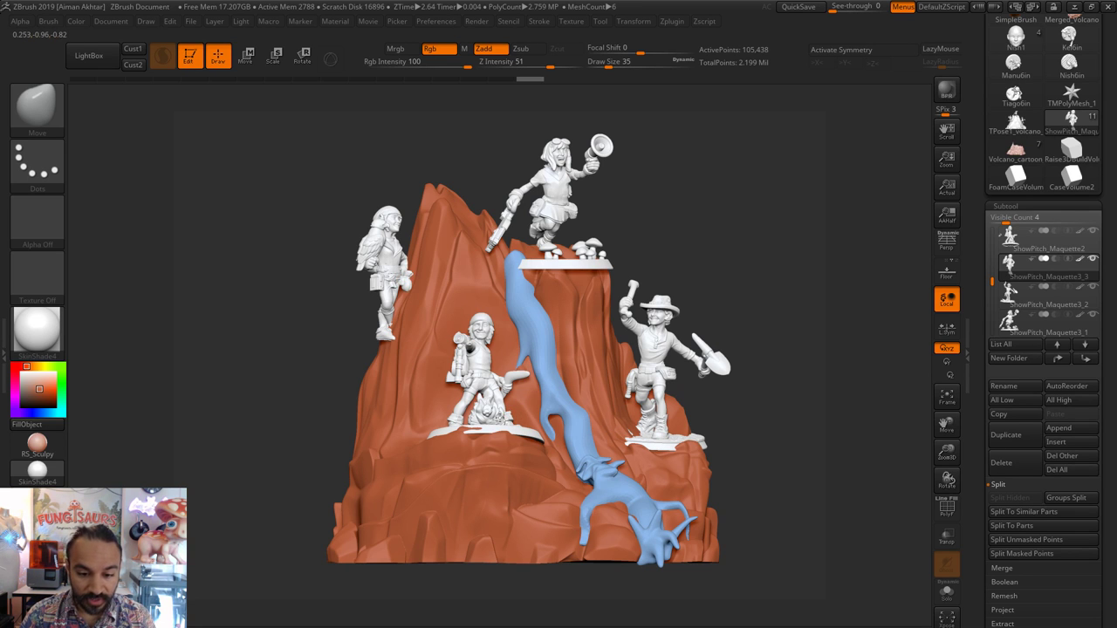
- Select the campfire figure, ShowPitch_Maquette2, and isolate it framed in the view
alt+click(498, 418)
click(940, 597)
mouse_move(524, 457)
mouse_down()
mouse_move(602, 467)
mouse_move(578, 467)
mouse_move(633, 502)
mouse_move(536, 461)
mouse_move(553, 453)
mouse_move(516, 355)
mouse_move(424, 447)
mouse_move(402, 231)
mouse_up()
key(f)
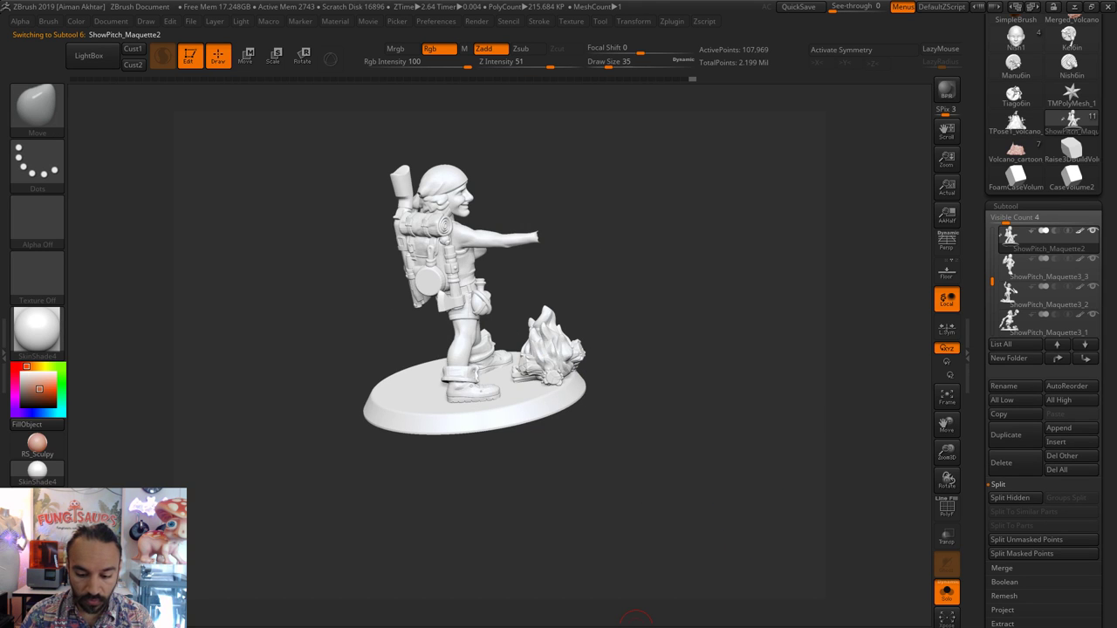
- Remove the campfire, round plate and lettering from ShowPitch_Maquette2 by deleting them as hidden geometry, and show the whole maquette again
alt+drag(669, 509, 678, 530)
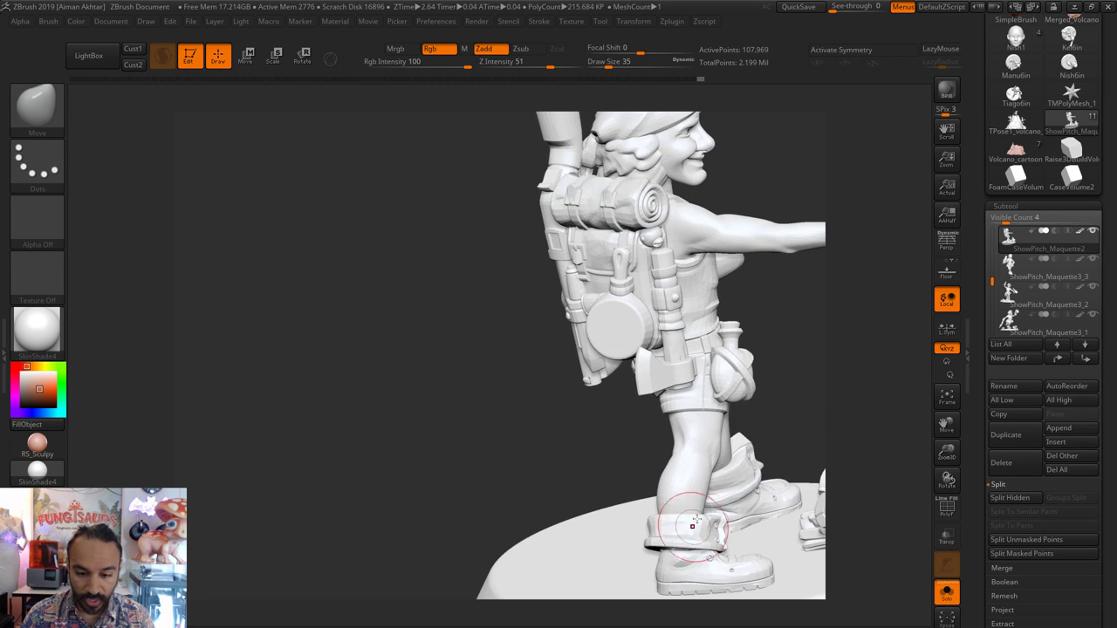
alt+drag(545, 462, 295, 357)
ctrl+alt+shift+click(676, 360)
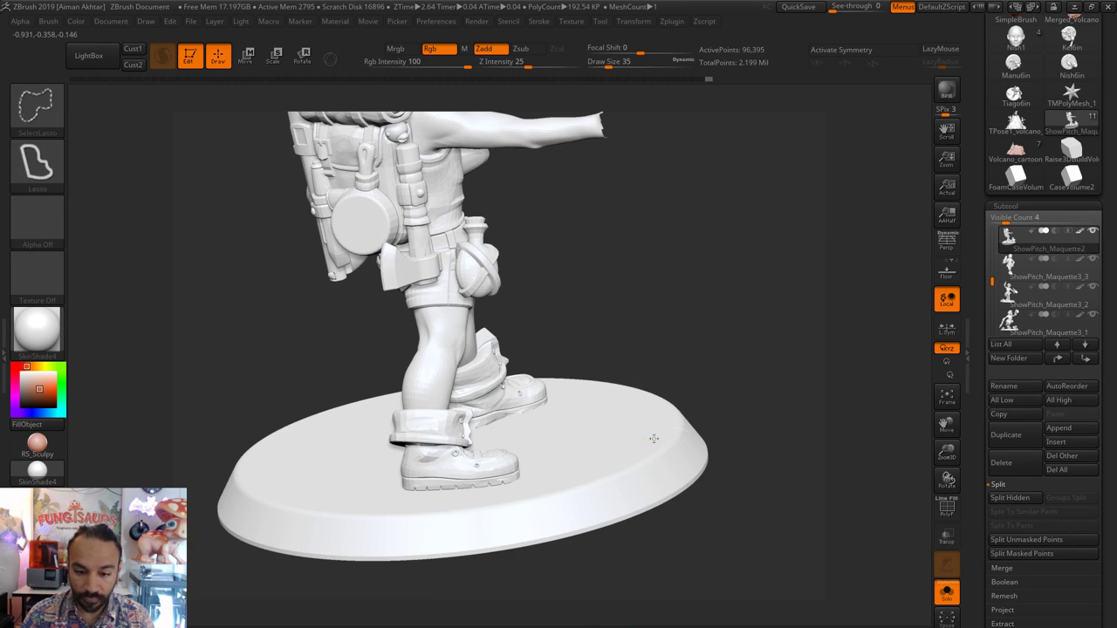
ctrl+alt+shift+click(628, 459)
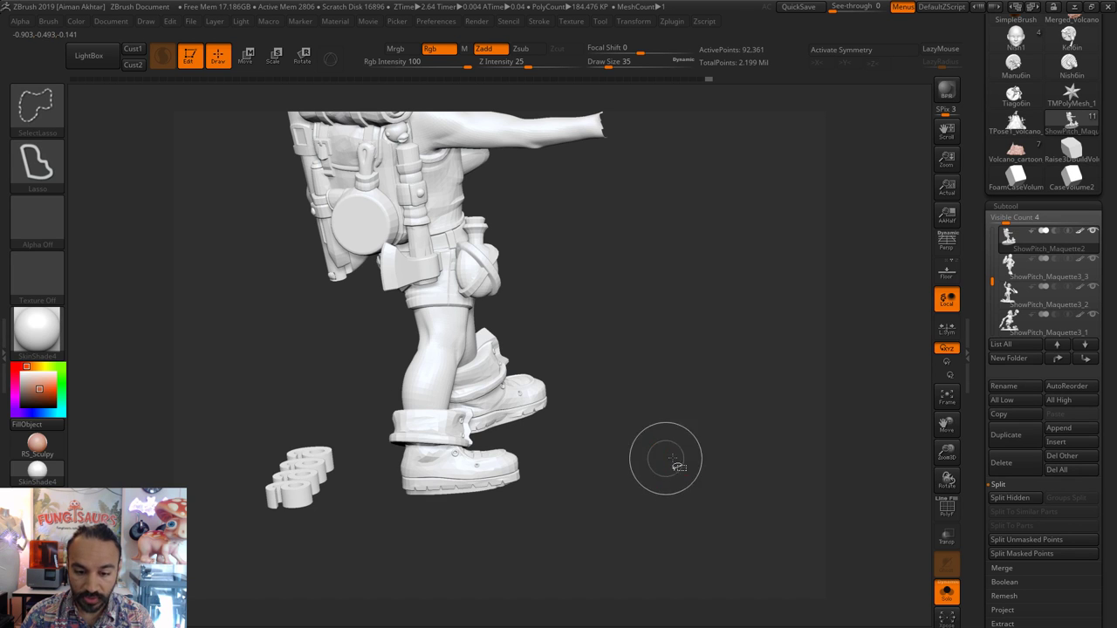
mouse_move(375, 523)
ctrl+shift+mouse_down()
mouse_move(283, 478)
mouse_move(307, 405)
ctrl+shift+mouse_up()
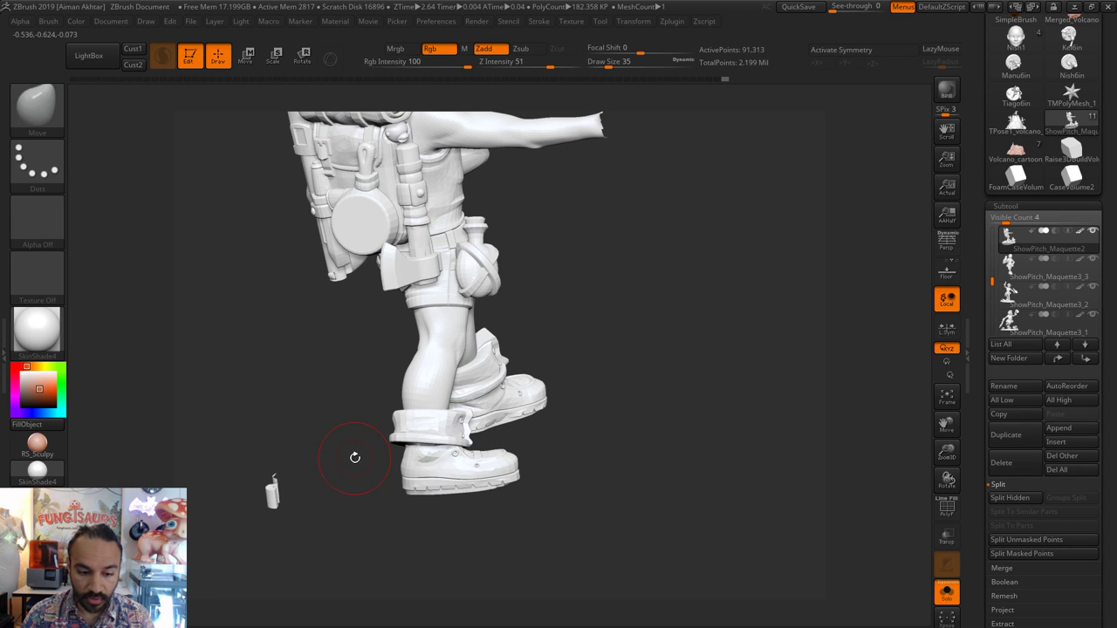
mouse_move(314, 479)
ctrl+shift+mouse_down()
mouse_move(291, 568)
mouse_move(253, 371)
ctrl+shift+mouse_up()
mouse_move(668, 454)
alt+mouse_down()
mouse_move(584, 460)
mouse_move(568, 483)
mouse_move(856, 586)
alt+mouse_up()
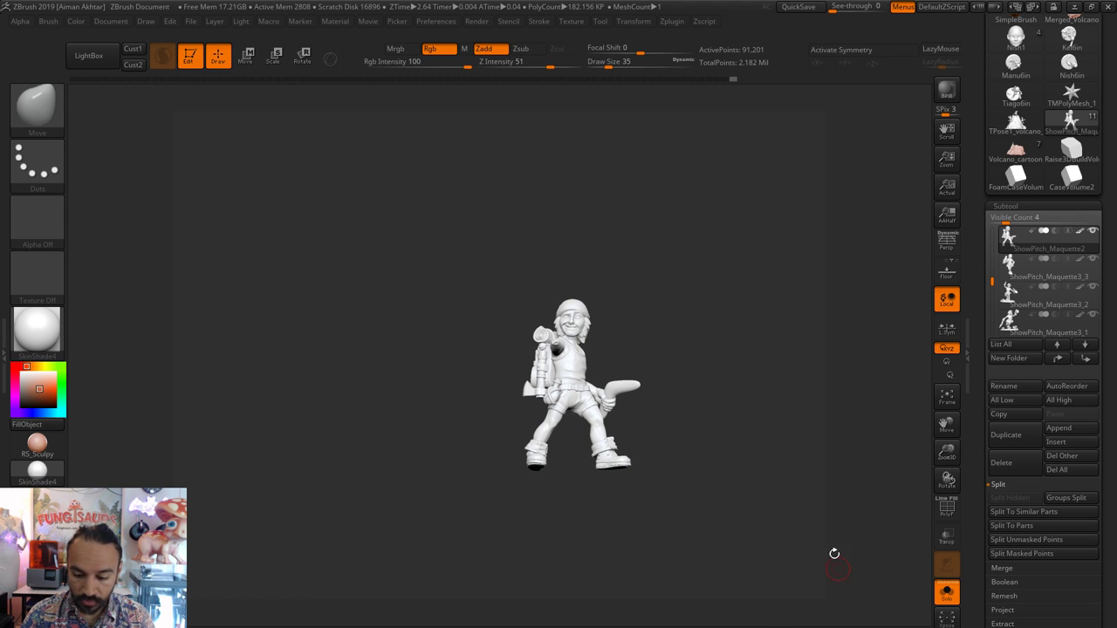
click(947, 594)
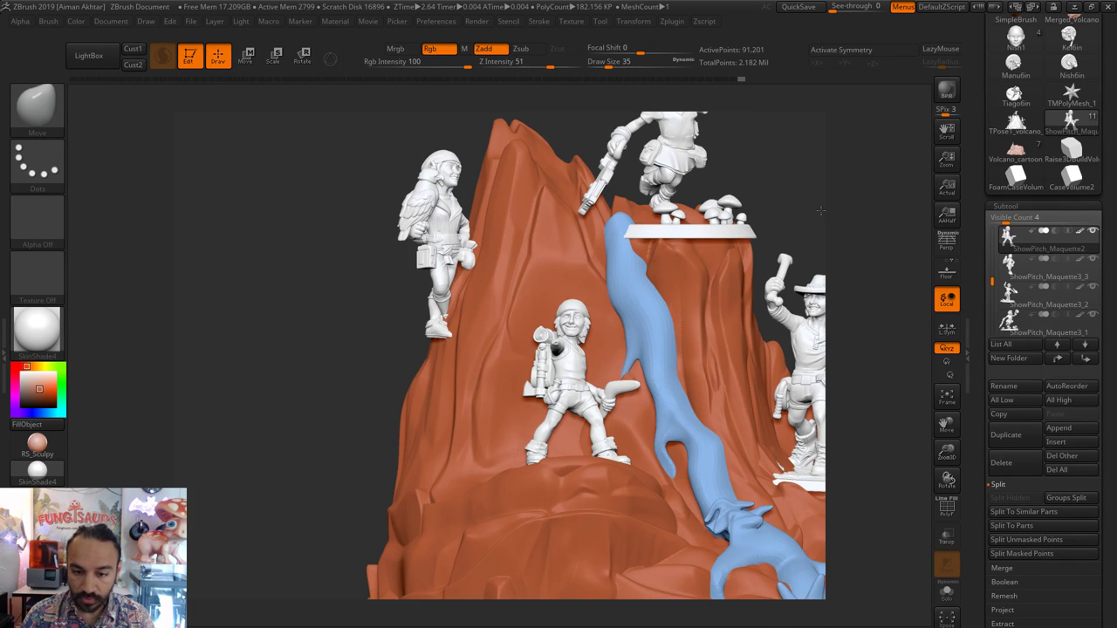
key(f)
alt+drag(821, 210, 678, 185)
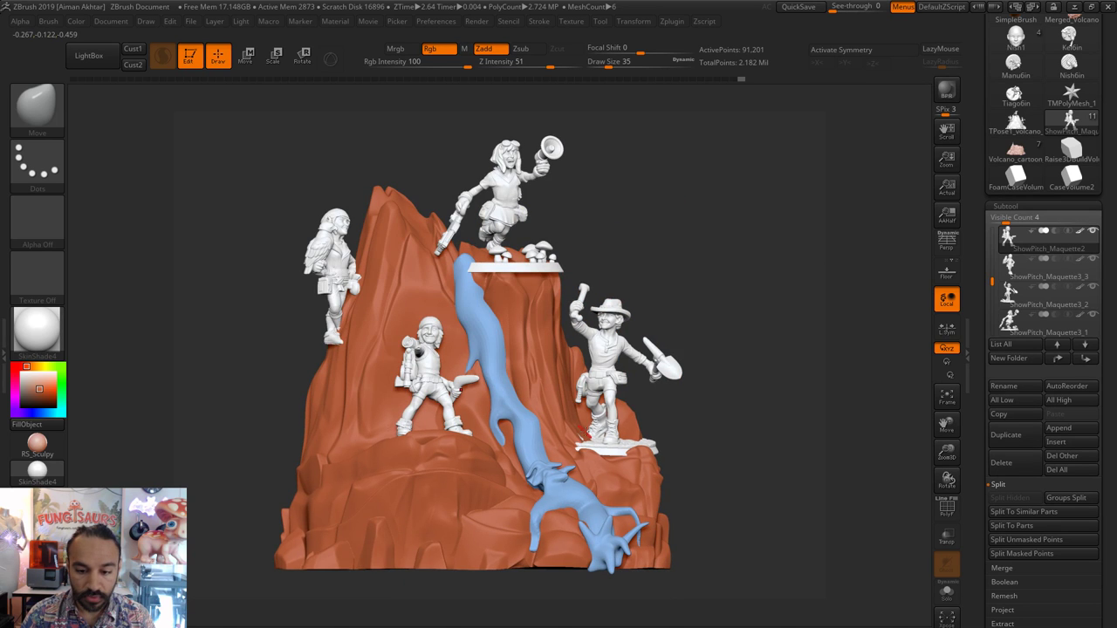
- Isolate the megaphone figure, ShowPitch_Maquette3_1, with its polyframe shown and give its parts separate polygroups with Auto Groups
alt+click(526, 271)
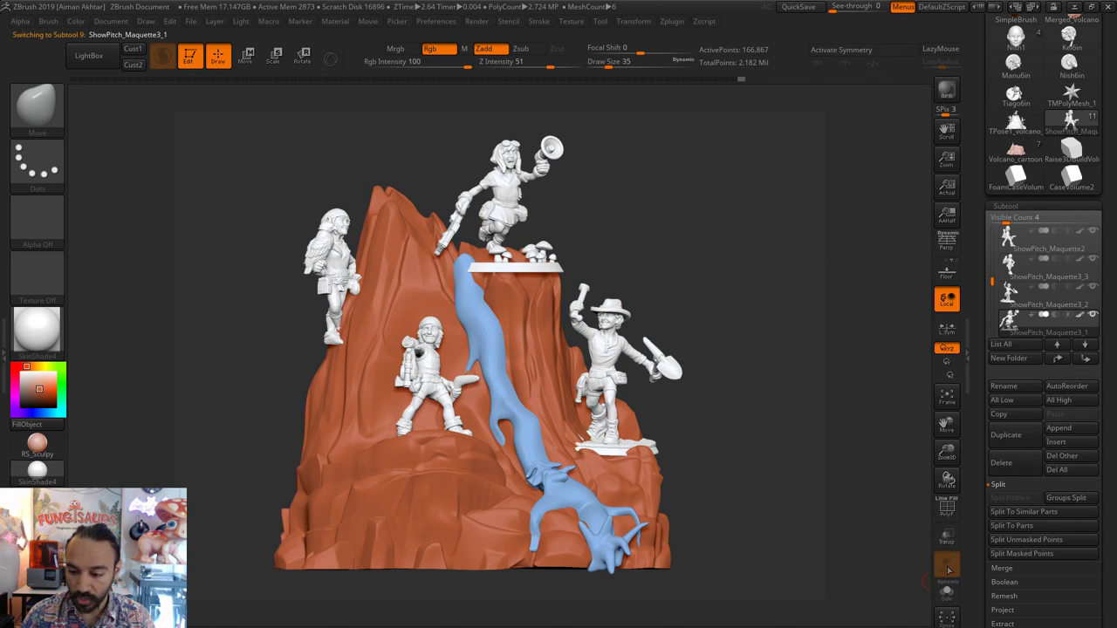
click(954, 513)
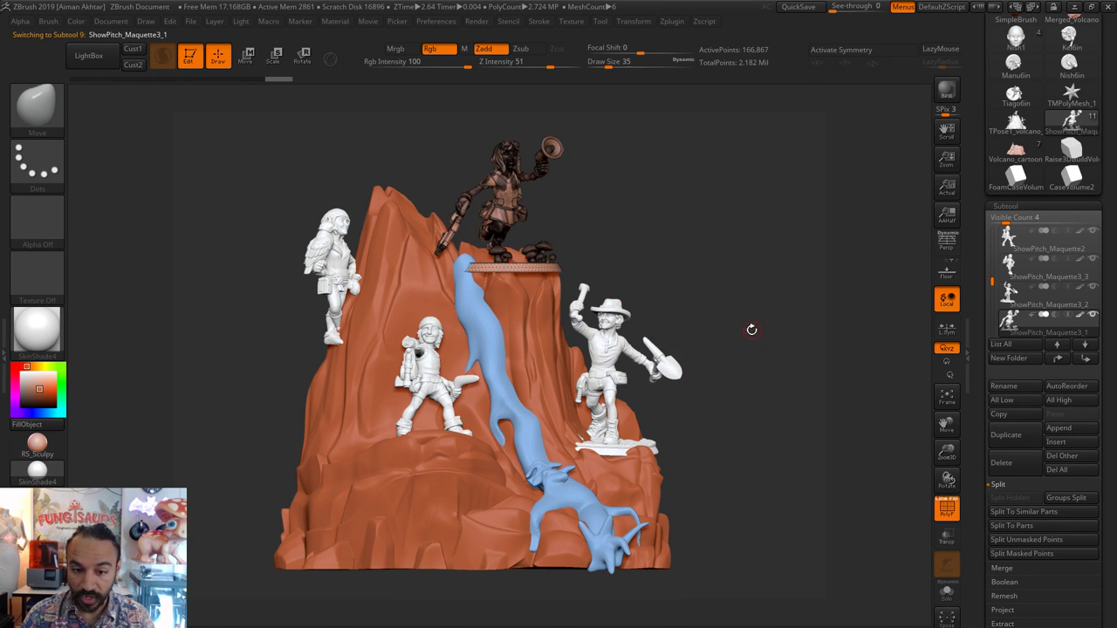
click(951, 603)
alt+drag(790, 575, 371, 623)
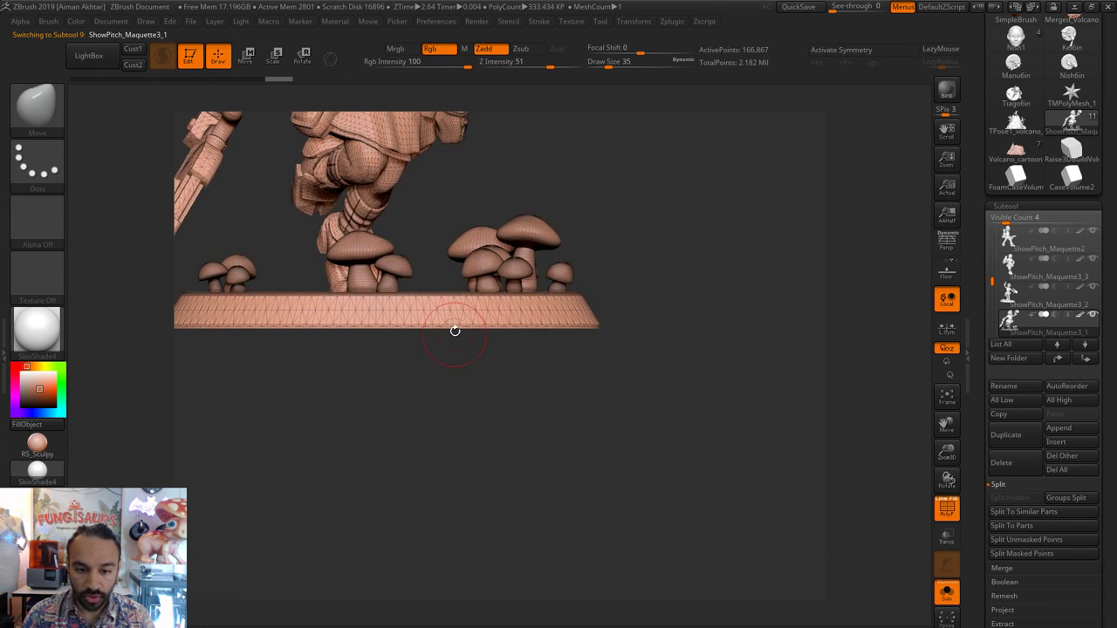
right_drag(455, 330, 486, 425)
alt+drag(558, 384, 619, 444)
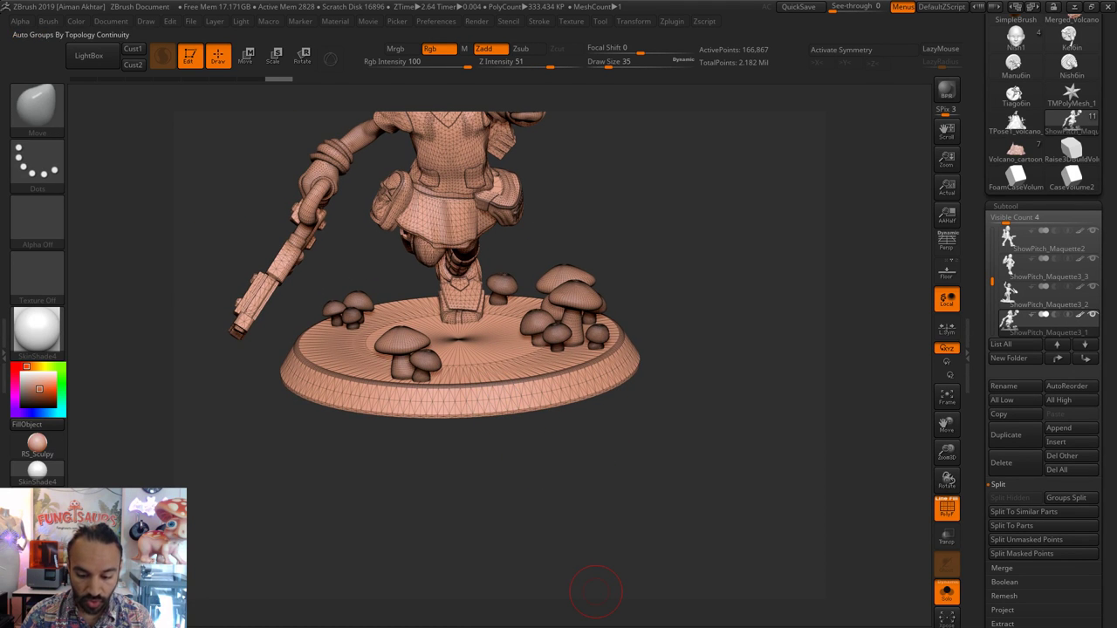
key(ctrl+shift)
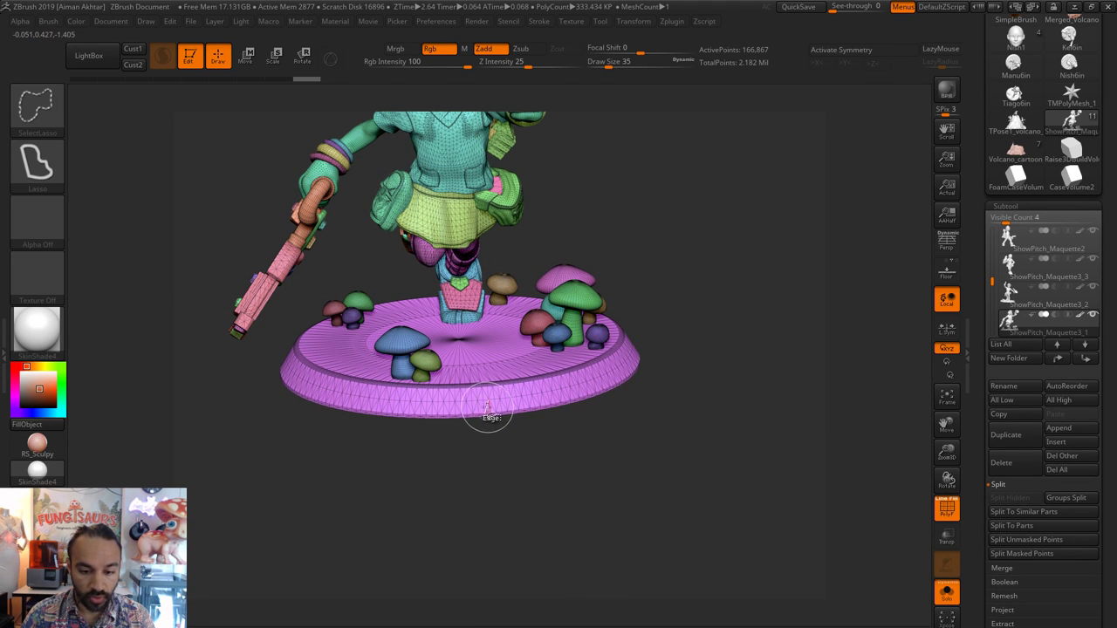
- Delete the round plate under the megaphone figure as hidden geometry, keeping the mushrooms, and show the whole maquette again
ctrl+shift+click(488, 410)
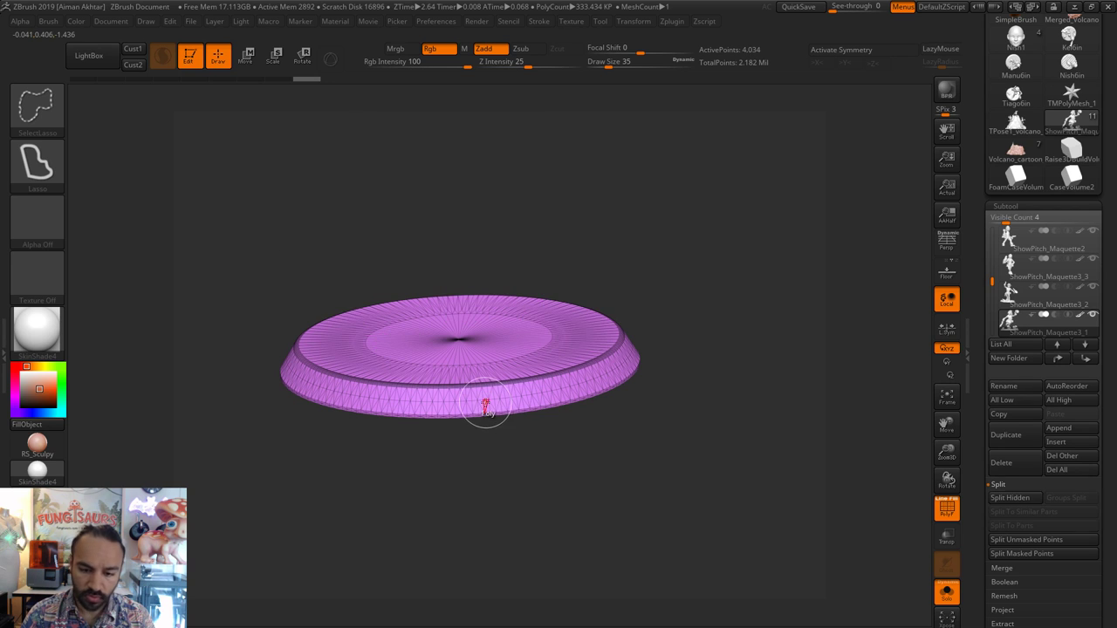
ctrl+shift+click(685, 484)
drag(686, 472, 615, 515)
click(523, 625)
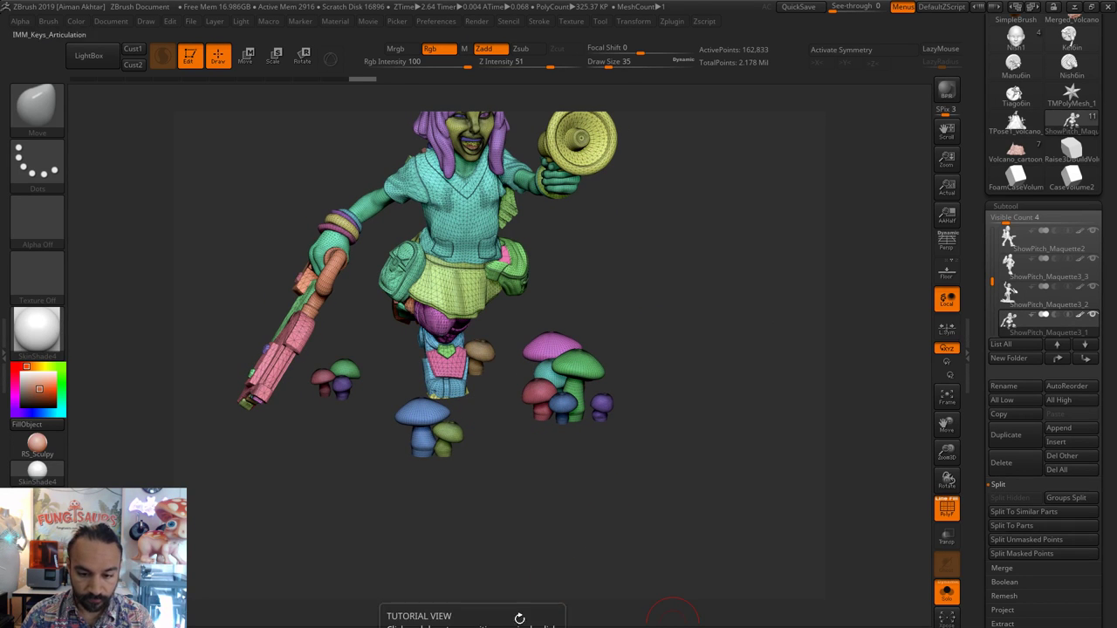
ctrl+shift+click(707, 472)
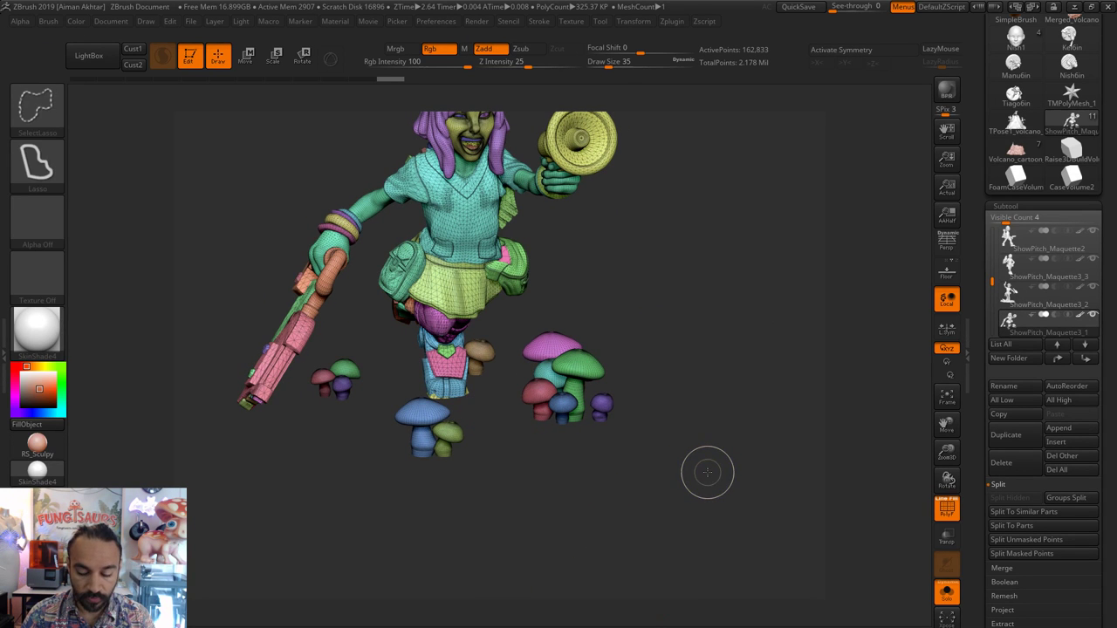
click(948, 601)
- Isolate the shovel-carrying figure, ShowPitch_Maquette3_2, frame its base and split its parts into separate polygroups with Auto Groups
drag(797, 381, 785, 354)
alt+drag(674, 369, 603, 267)
drag(692, 364, 554, 423)
alt+click(551, 423)
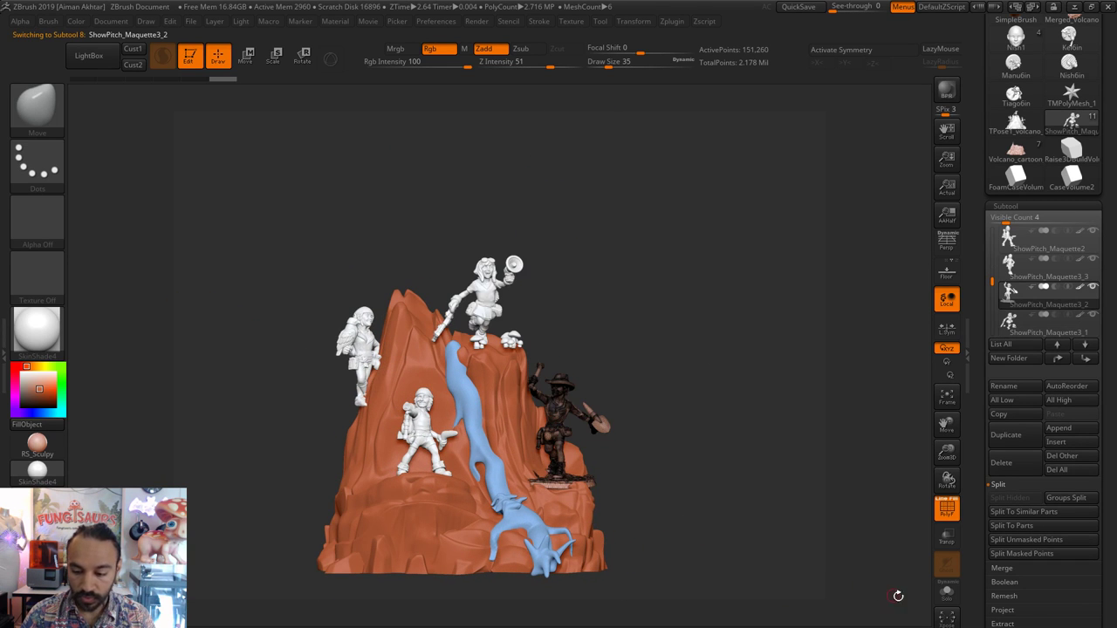
click(943, 599)
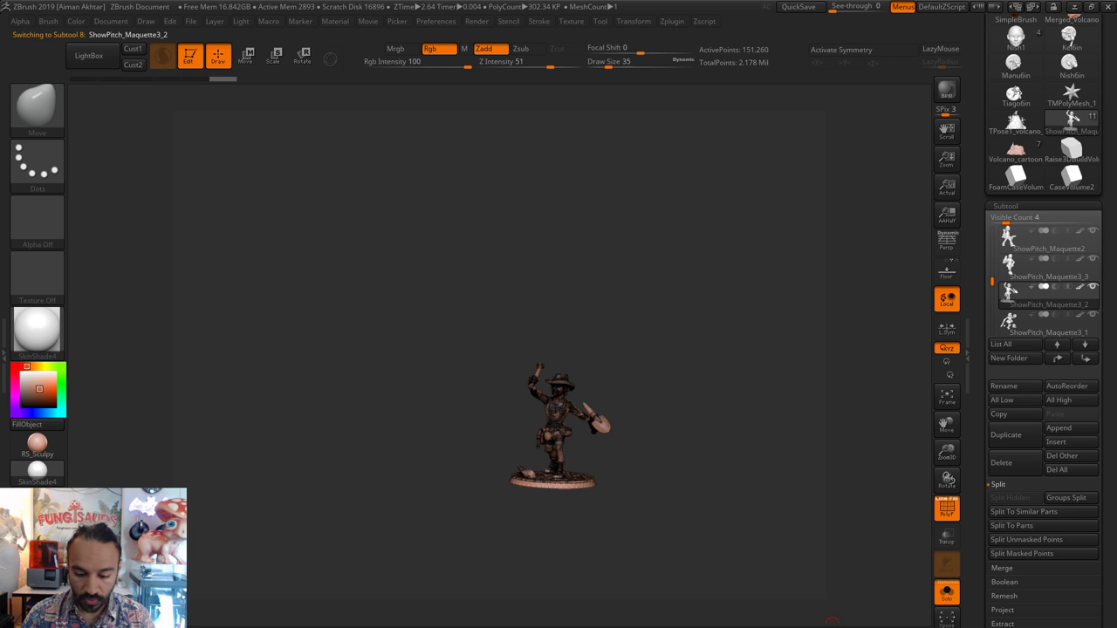
click(947, 400)
alt+drag(725, 490, 681, 501)
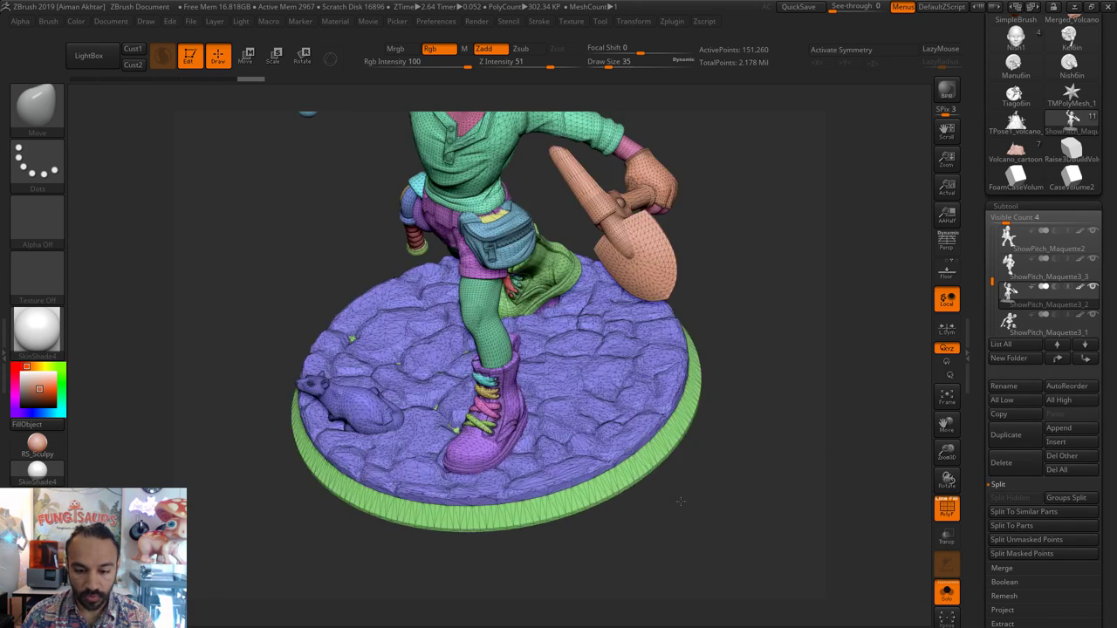
- Delete the round plate beneath the shovel-carrying figure's stone ground as hidden geometry and switch off the polyframe display
ctrl+shift+click(581, 511)
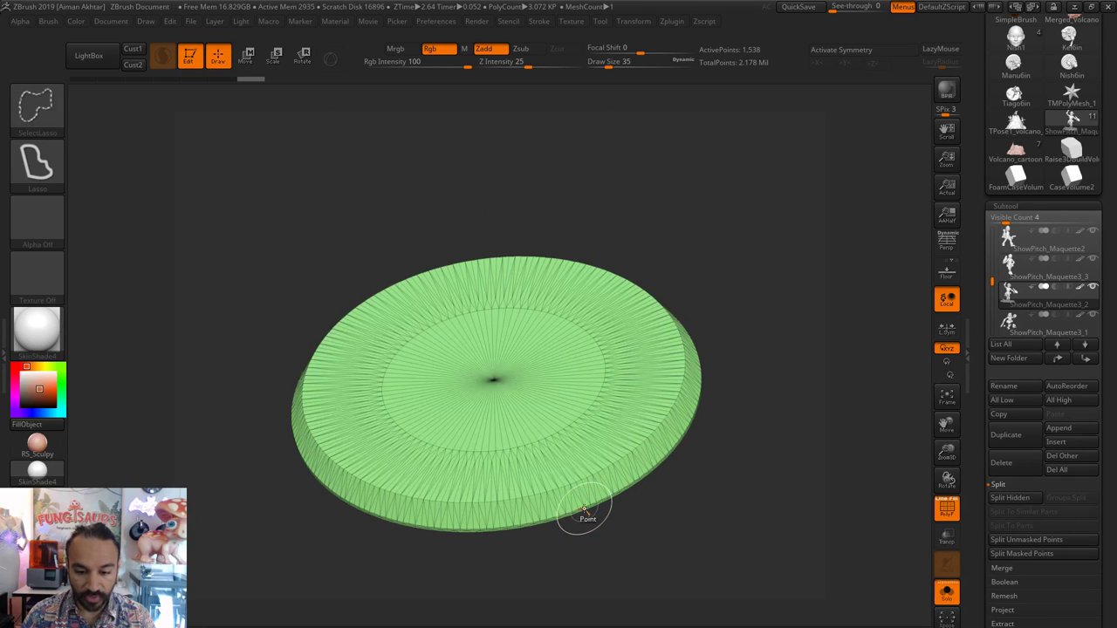
ctrl+shift+click(773, 558)
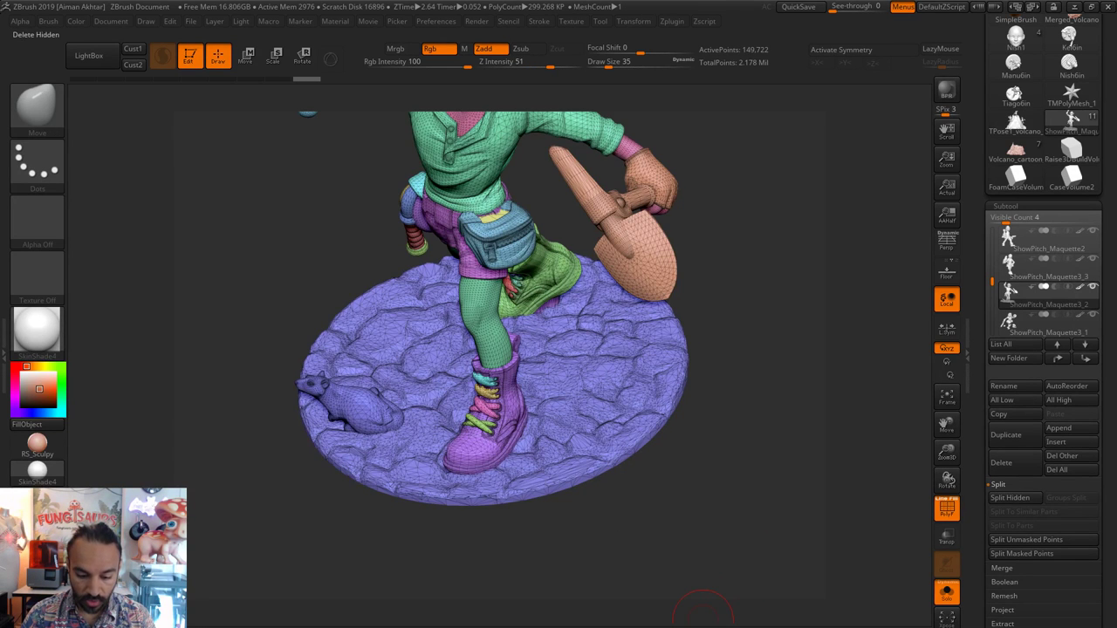
click(946, 508)
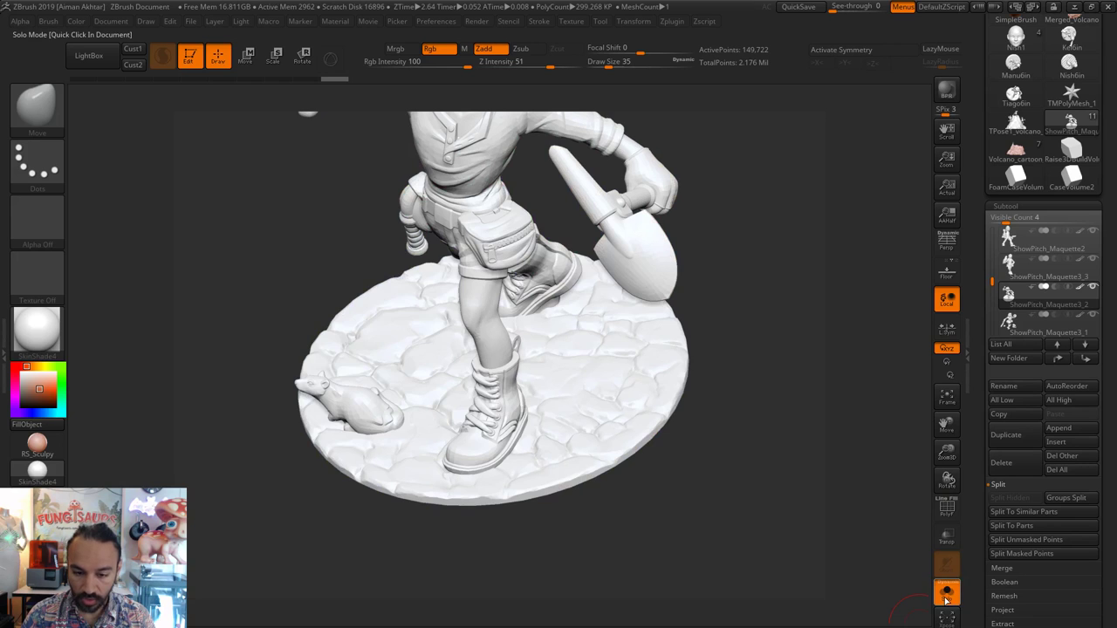
- Check the shovel-carrying figure against the rock, isolate it and mask only the rat on its stone ground
click(947, 594)
drag(830, 369, 724, 403)
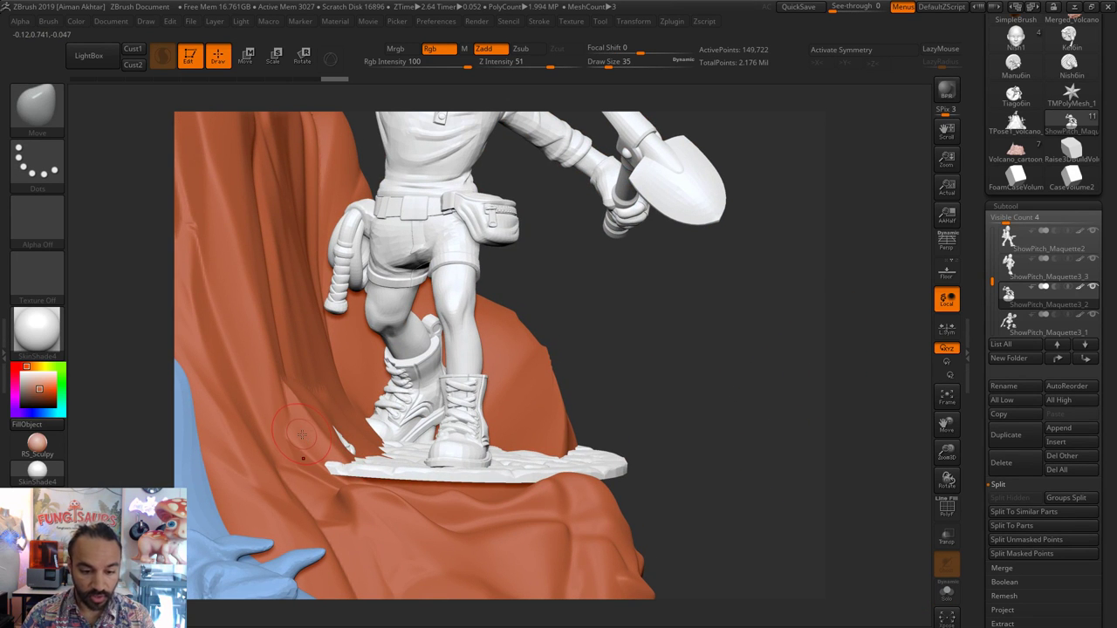
key(f)
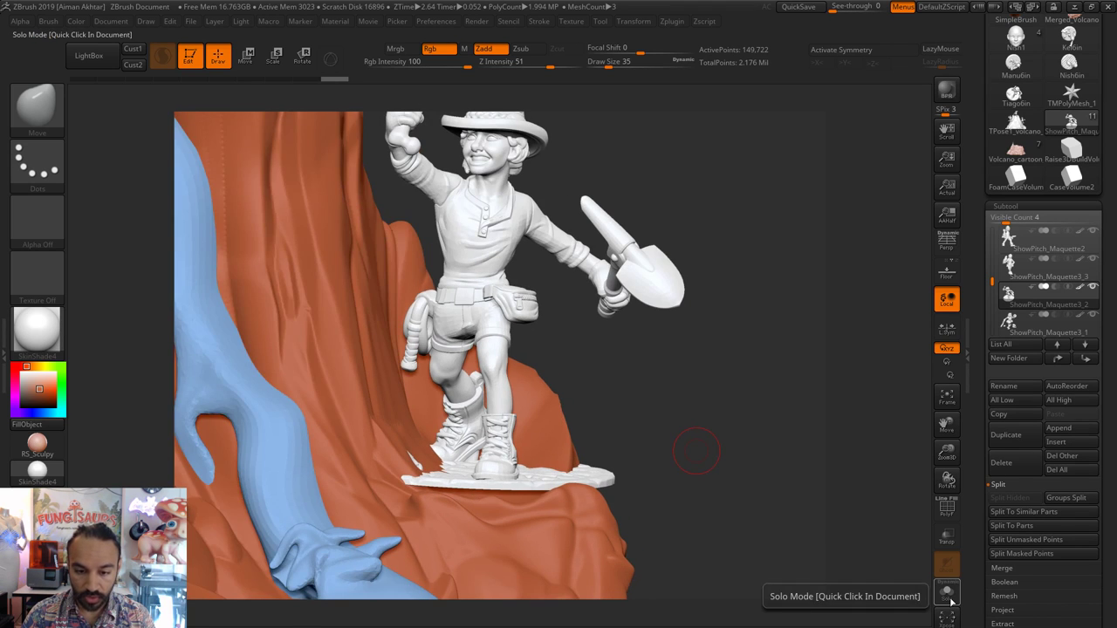
click(946, 593)
ctrl+shift+click(407, 456)
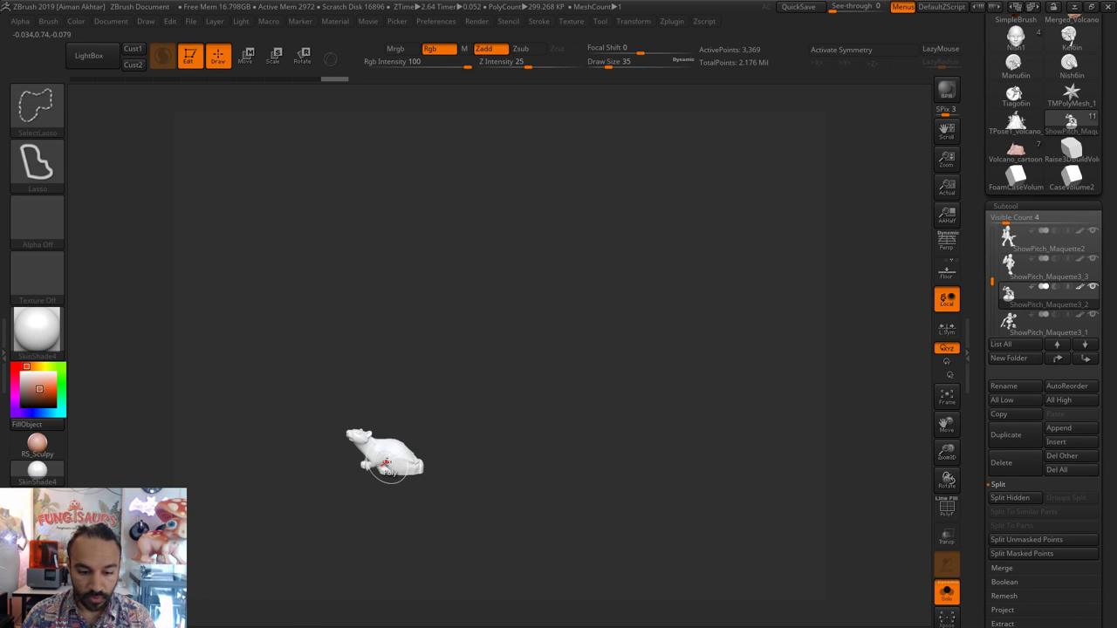
ctrl+drag(469, 502, 330, 368)
ctrl+shift+click(735, 418)
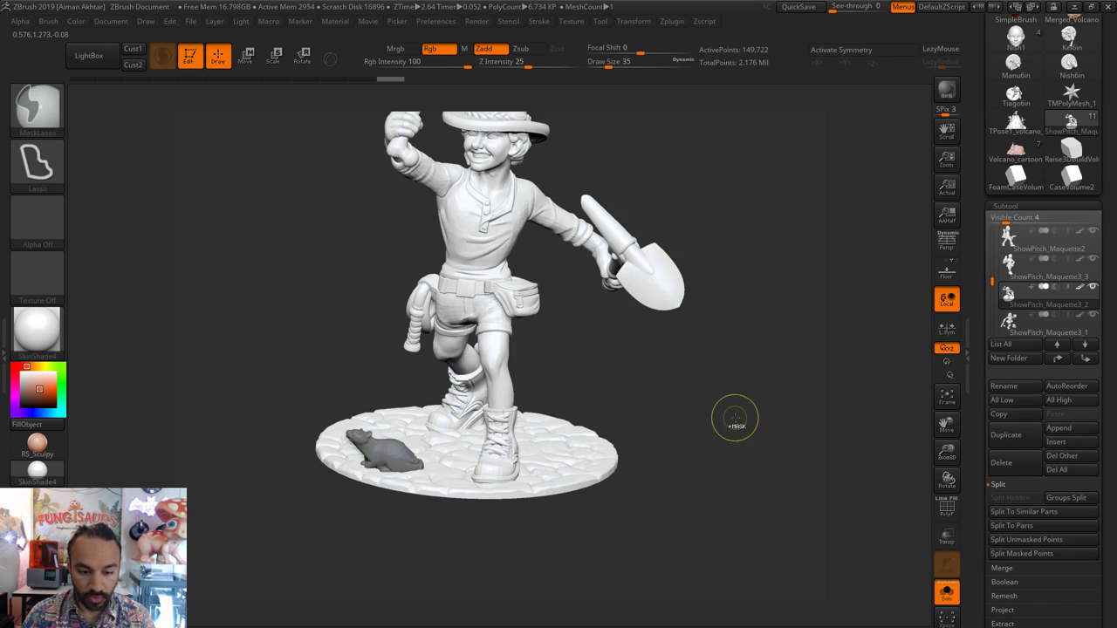
- With the mask inverted, swing the rat around the centre of the stone ground to the shovel side of the figure
click(303, 58)
drag(668, 442, 690, 293)
alt+drag(553, 279, 563, 363)
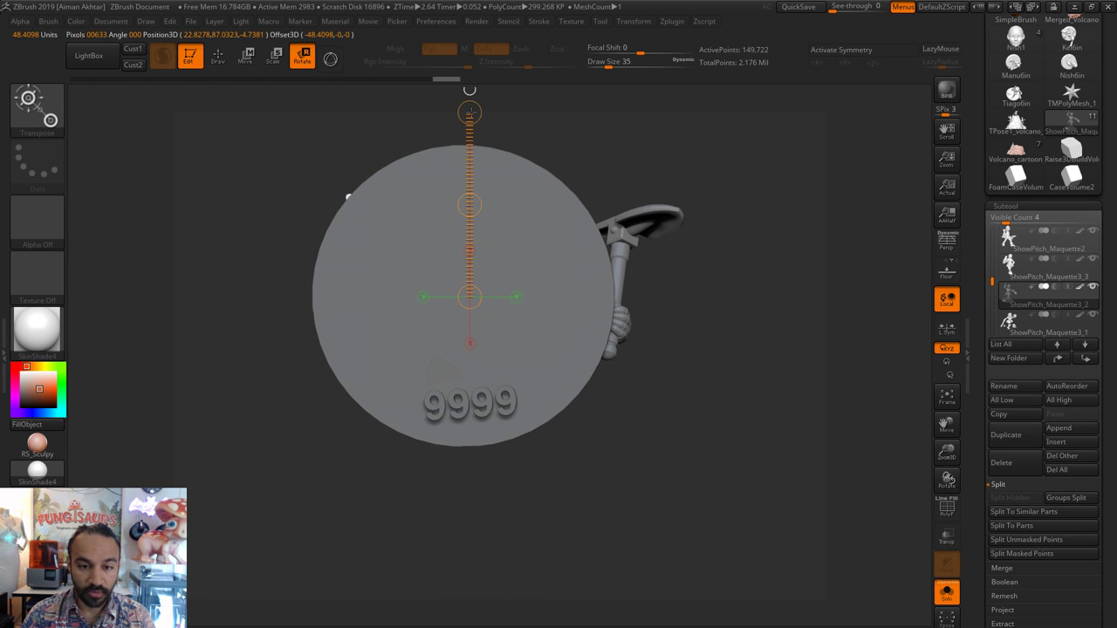
drag(346, 189, 443, 375)
drag(555, 444, 557, 521)
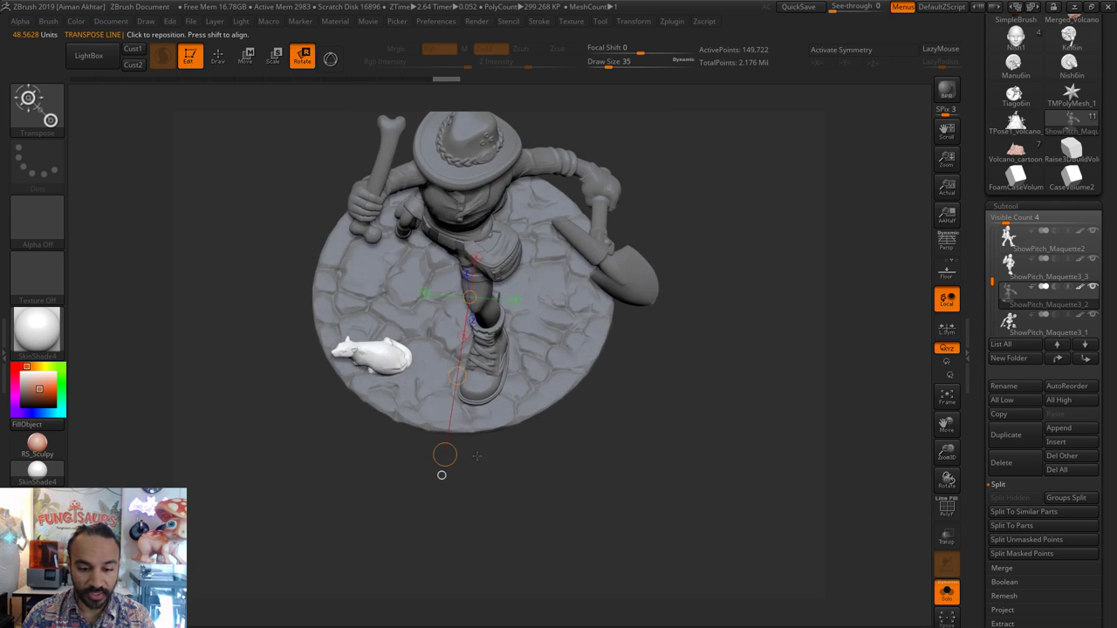
drag(445, 455, 705, 122)
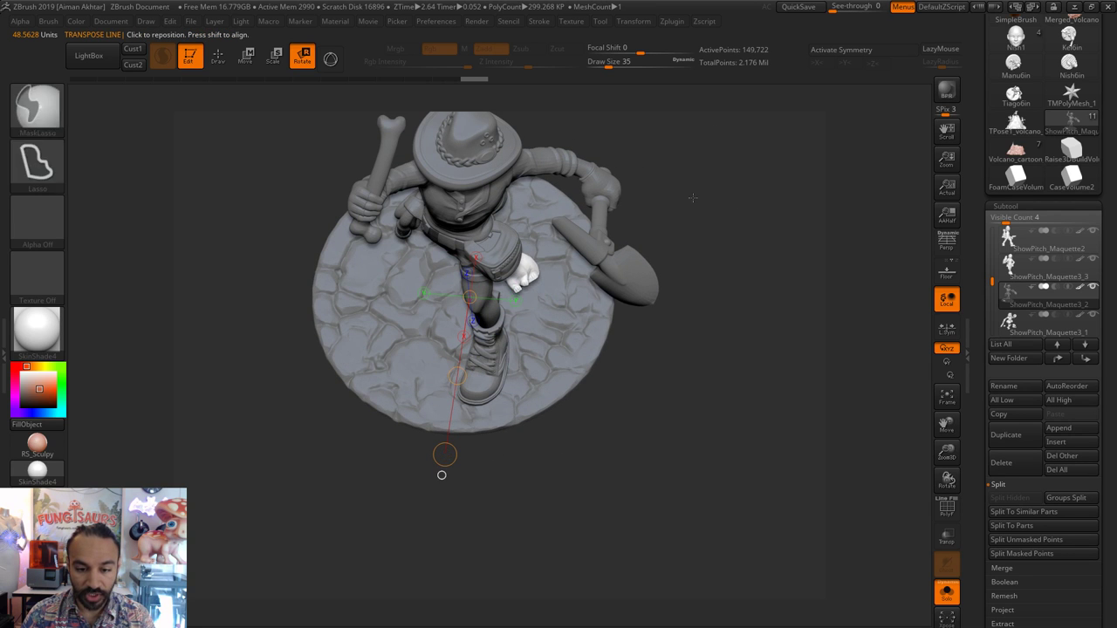
key(ctrl+z)
shift+drag(593, 503, 539, 537)
drag(469, 481, 729, 308)
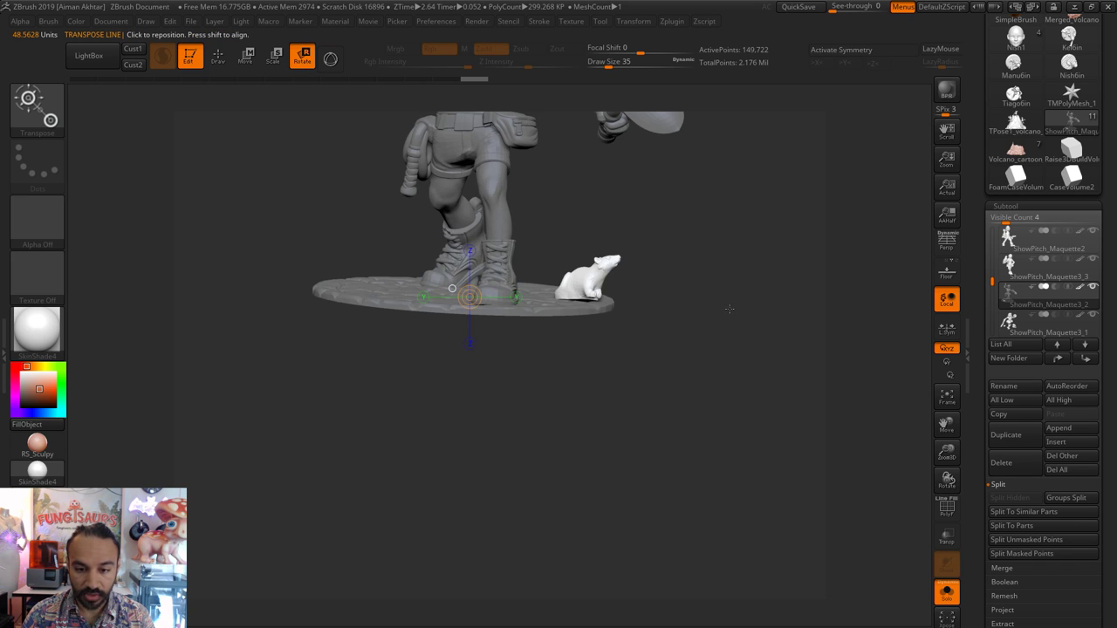
- Show the whole maquette again and turn the rat about a vertical Transpose line so it faces forward
click(217, 54)
click(946, 595)
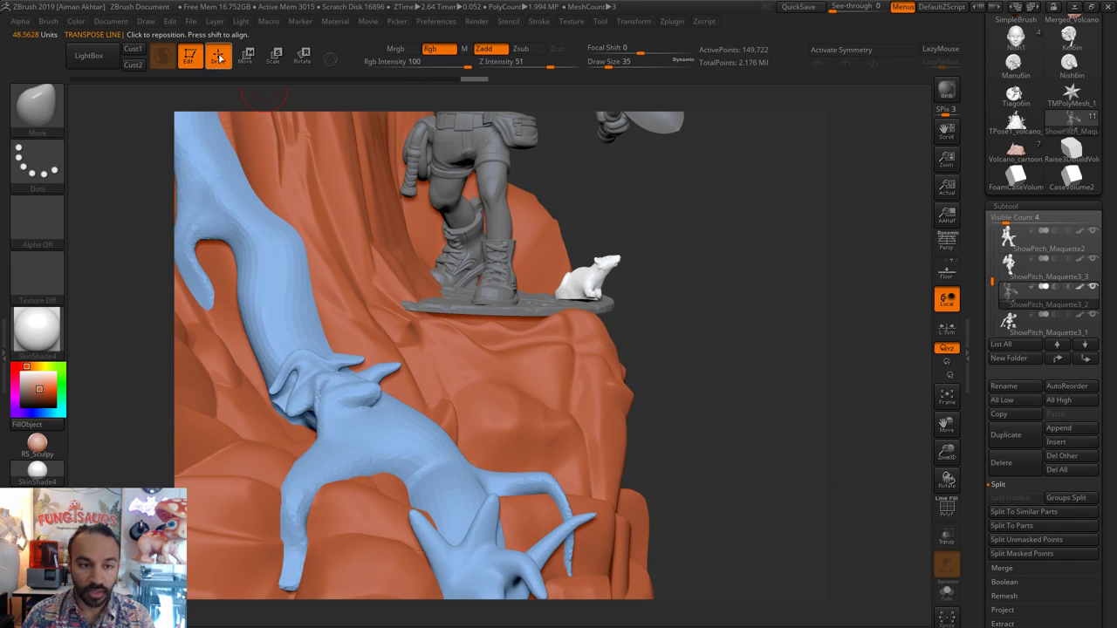
click(300, 58)
drag(644, 335, 538, 312)
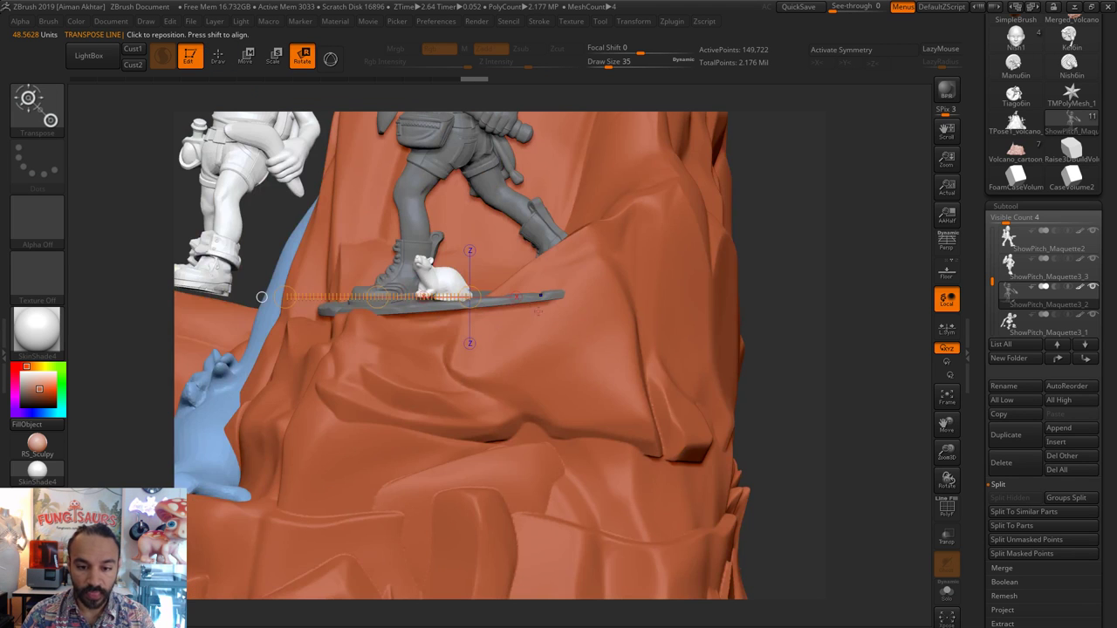
shift+drag(432, 303, 438, 171)
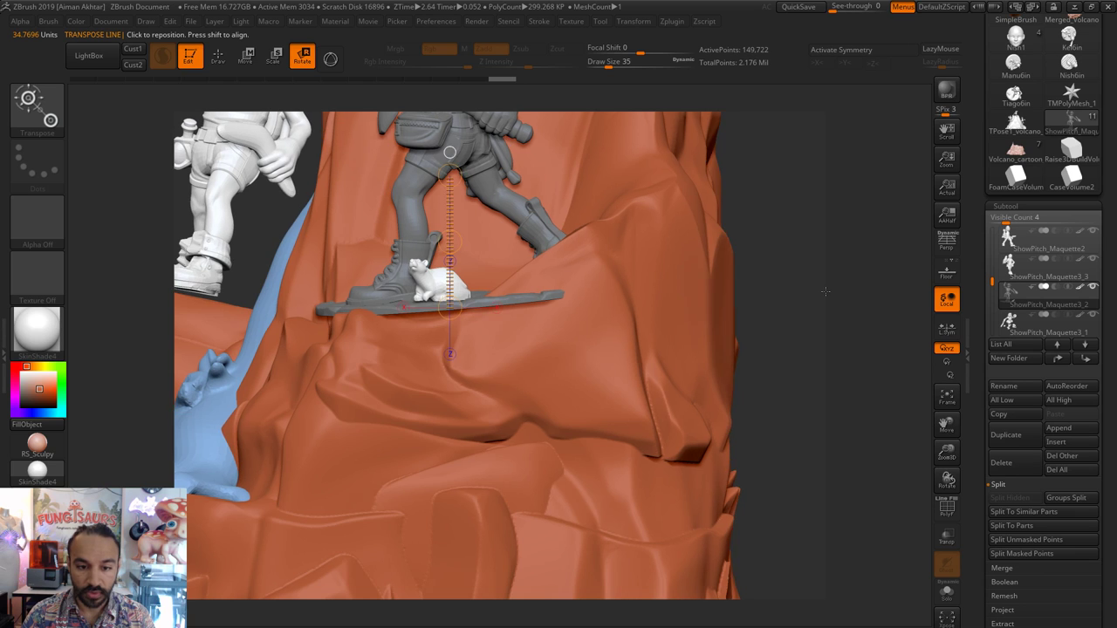
mouse_move(824, 291)
mouse_down()
mouse_move(842, 292)
mouse_move(827, 292)
mouse_up()
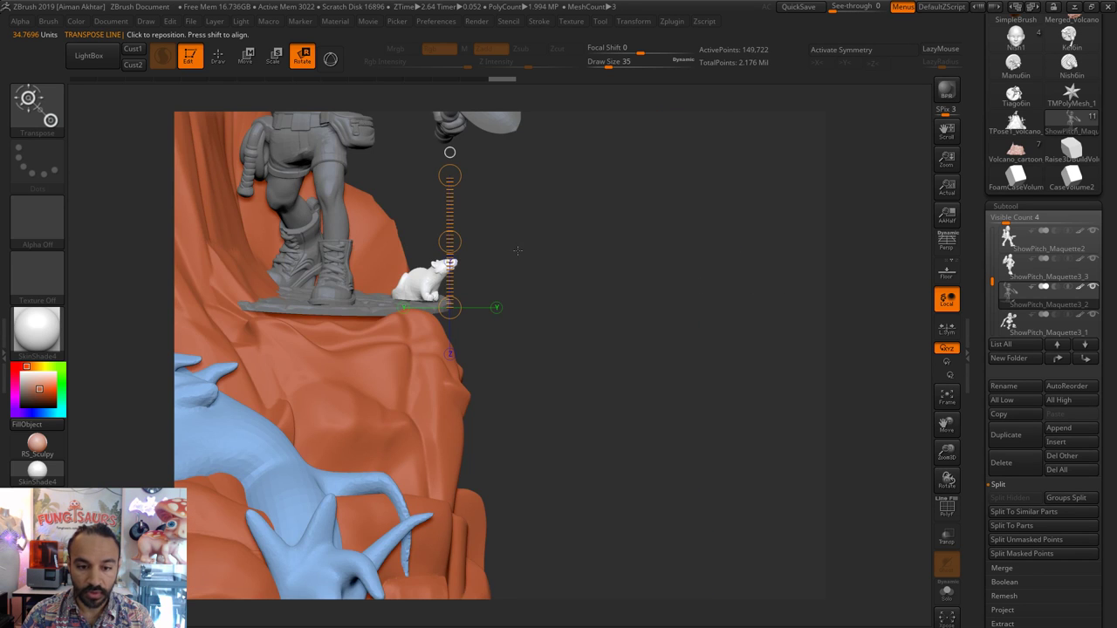
drag(450, 241, 454, 475)
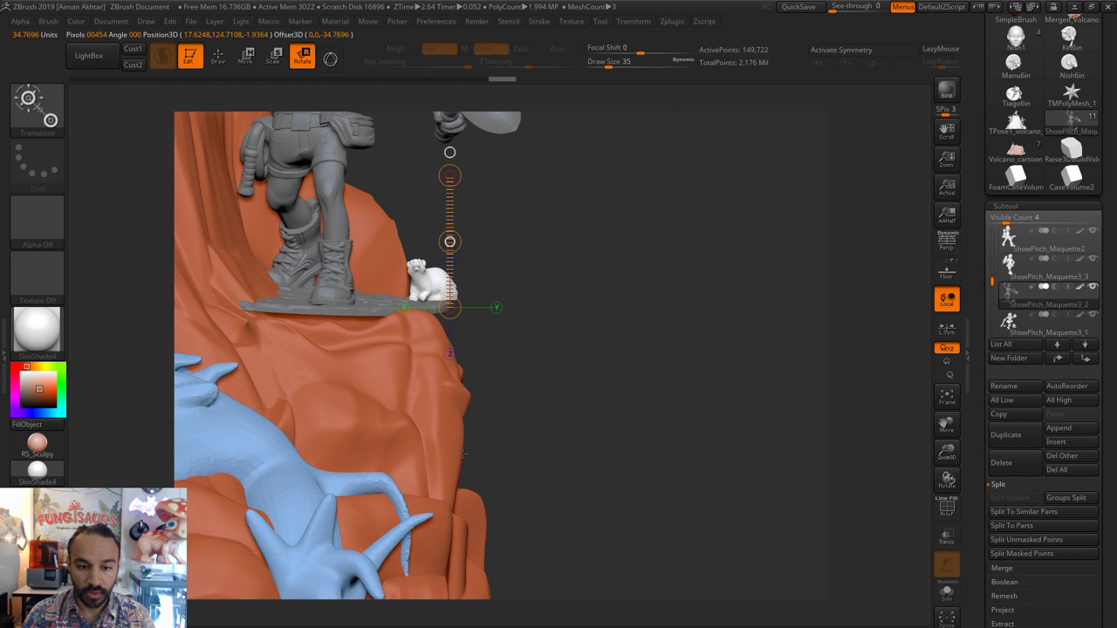
- Shift the rat horizontally a little closer to the figure's boots and return to Draw mode
click(246, 56)
shift+drag(431, 282, 580, 283)
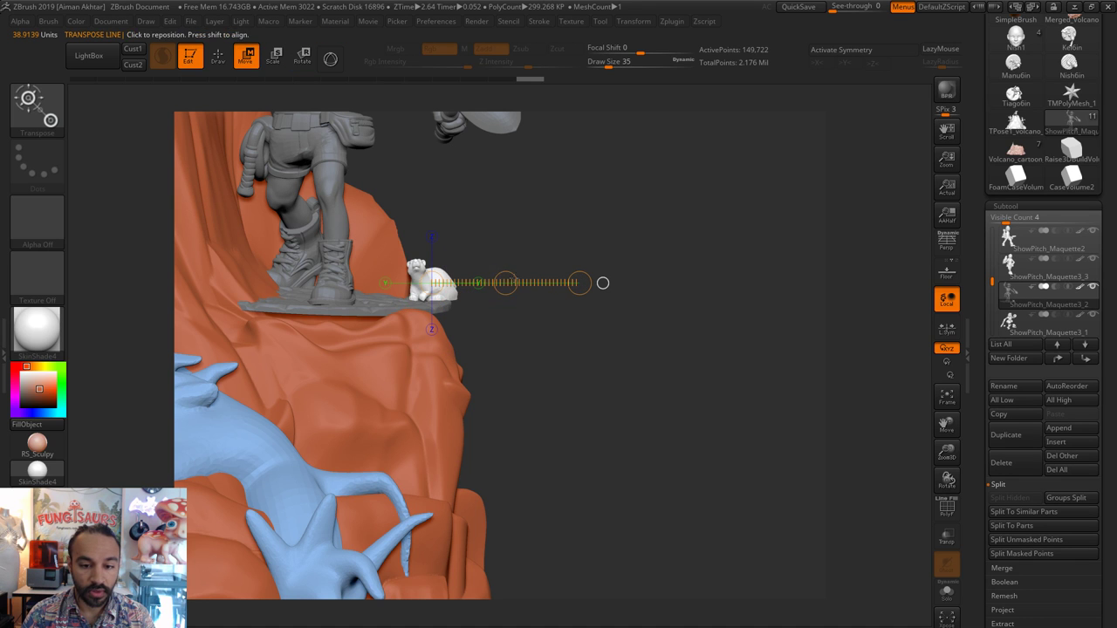
drag(505, 283, 487, 283)
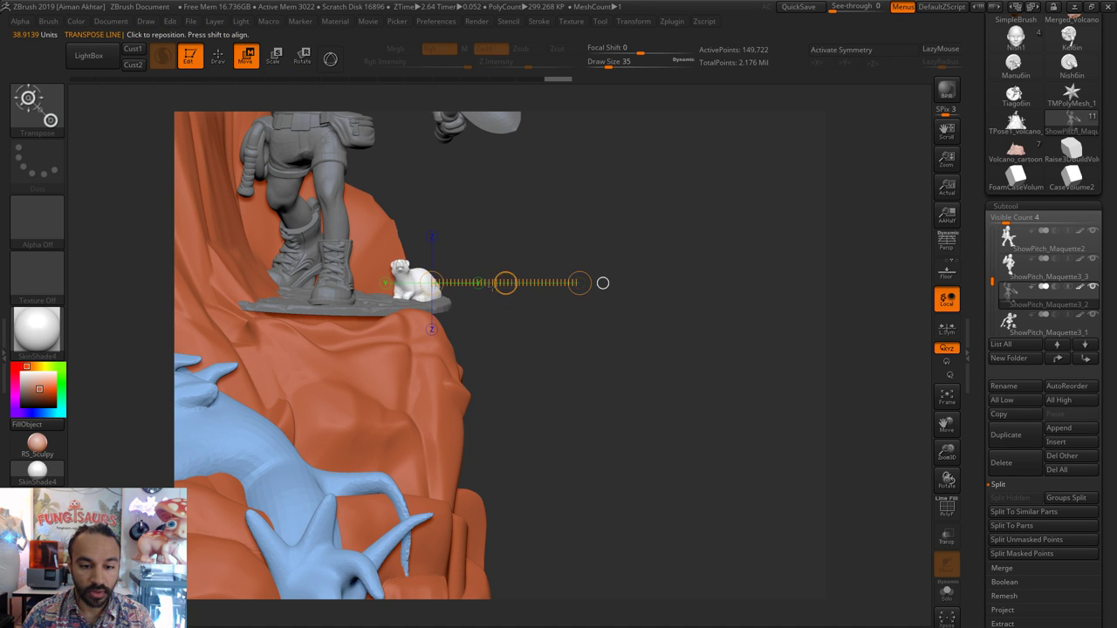
alt+drag(562, 514, 548, 404)
mouse_move(603, 493)
alt+mouse_down()
mouse_move(660, 578)
mouse_move(624, 545)
alt+mouse_up()
click(219, 58)
mouse_move(680, 318)
alt+mouse_down()
mouse_move(778, 377)
mouse_move(768, 393)
alt+mouse_up()
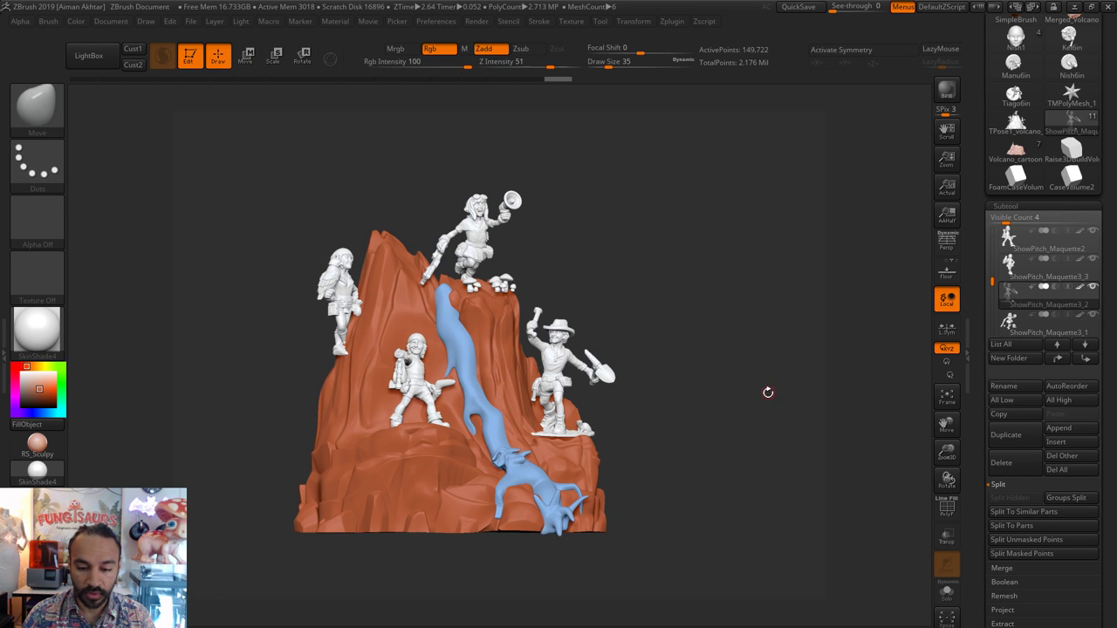
- Select the volcano rock, ShowPitch_Maquette3, and enlarge the Move brush to a draw size of 197
alt+drag(685, 490, 596, 462)
alt+click(548, 466)
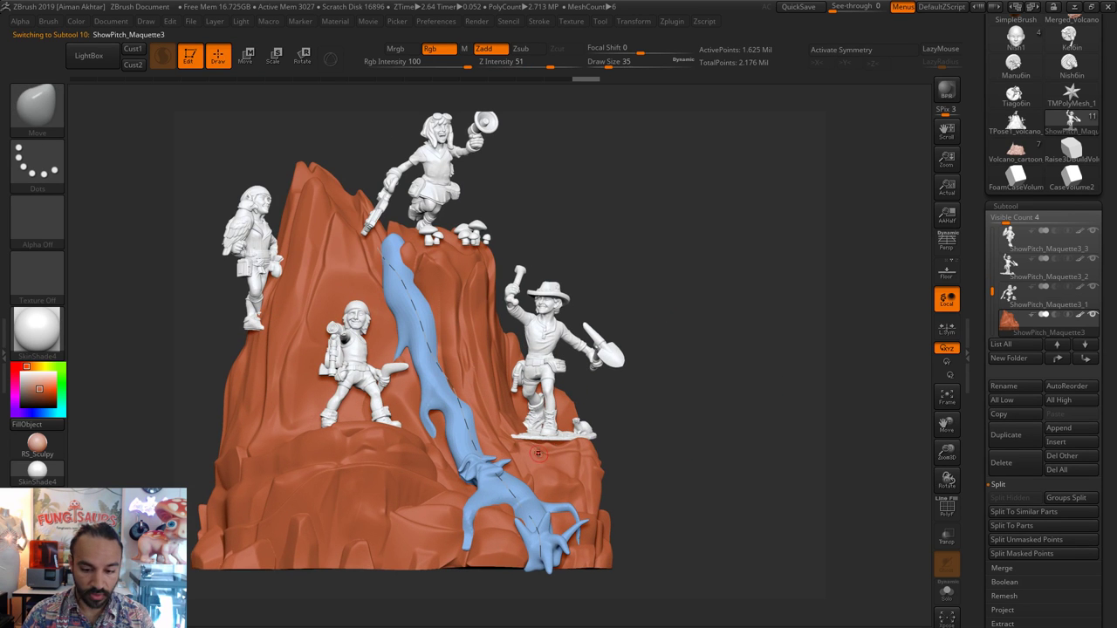
key(s)
click(565, 454)
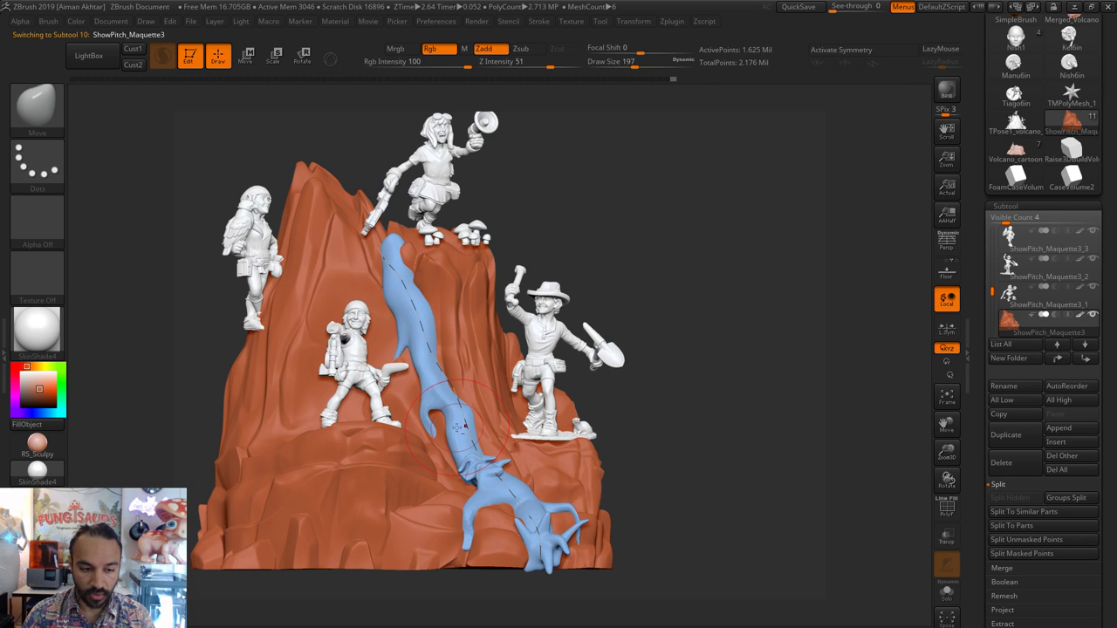
click(46, 116)
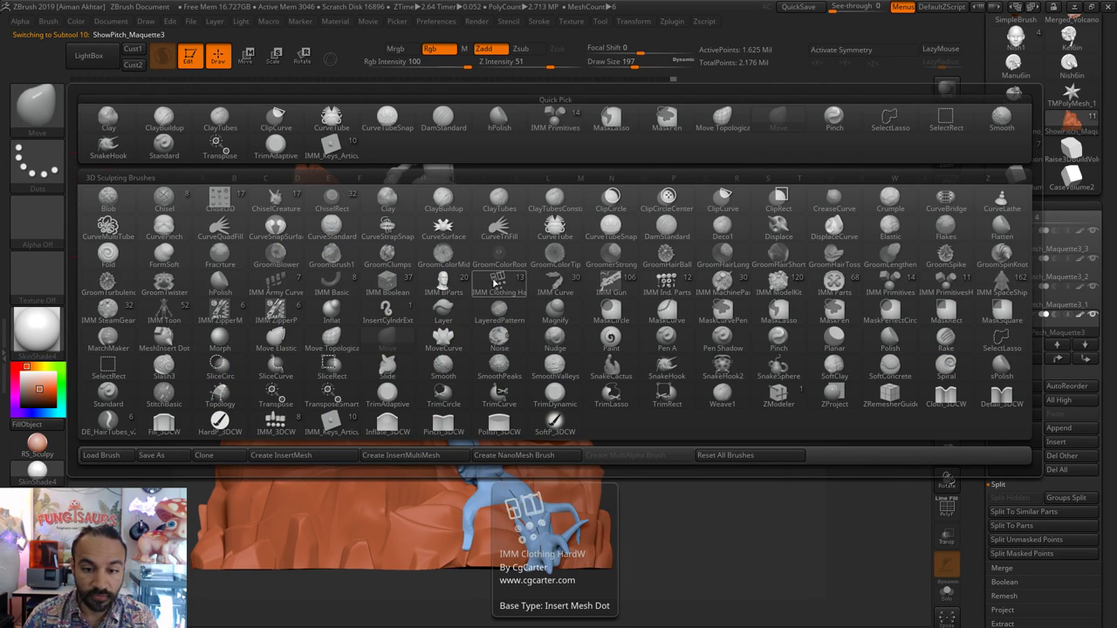
click(571, 235)
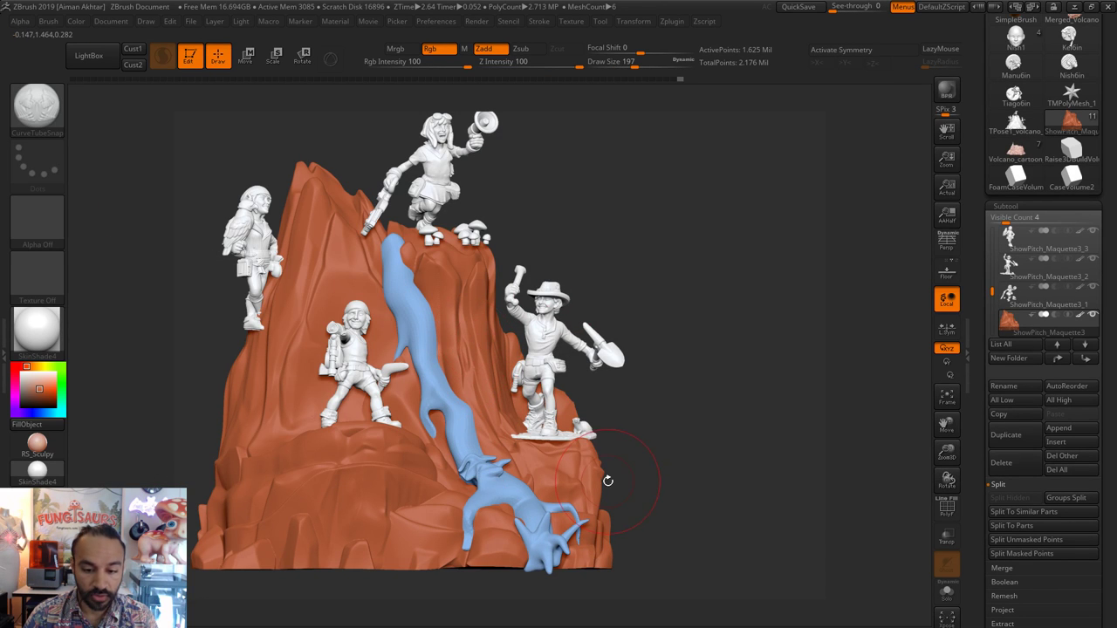
key(b)
key(m)
key(v)
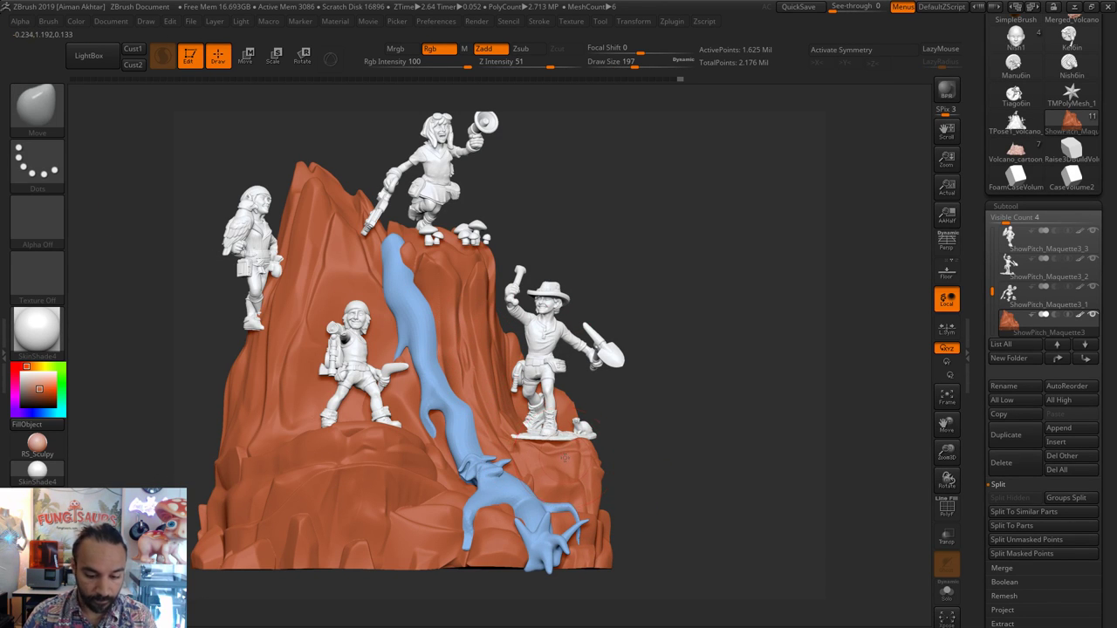
- Adjust the rock beneath the shovel-carrying figure and beside the stream with the Move brush, varying the draw size between about 124 and 207
key(bracketleft)
key(bracketleft)
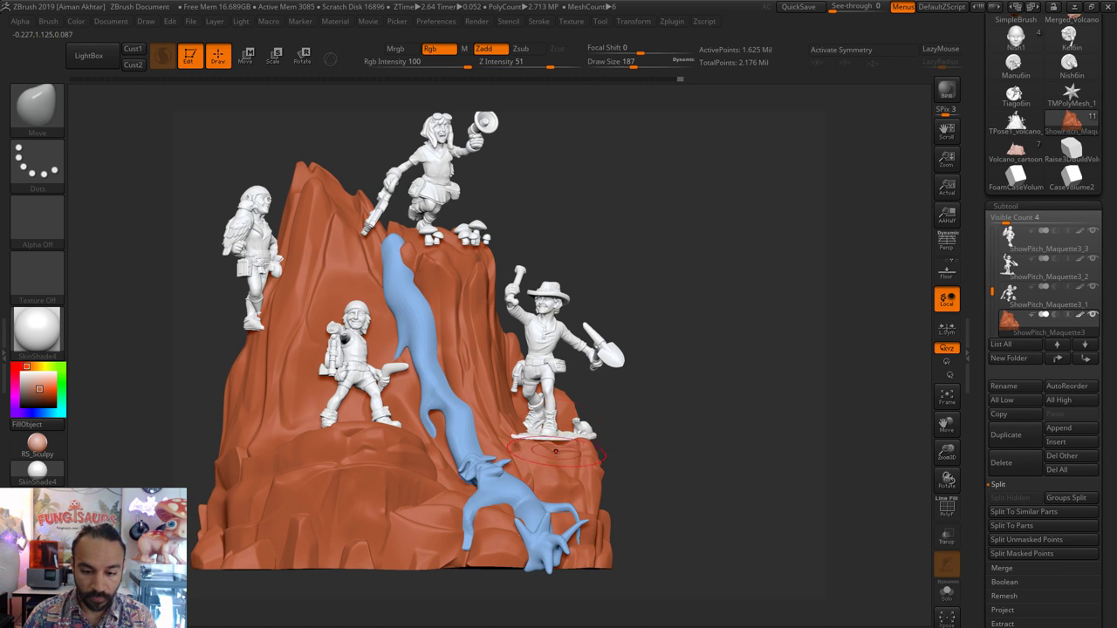
key(bracketright)
key(bracketright)
key(bracketright)
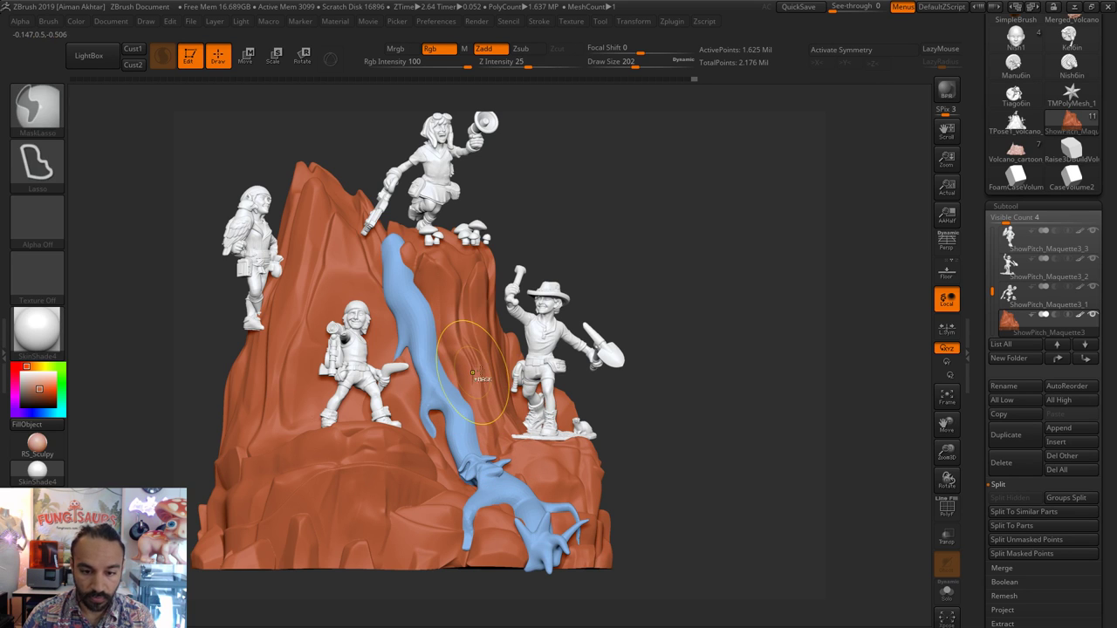
key(bracketleft)
key(bracketleft)
key(bracketleft)
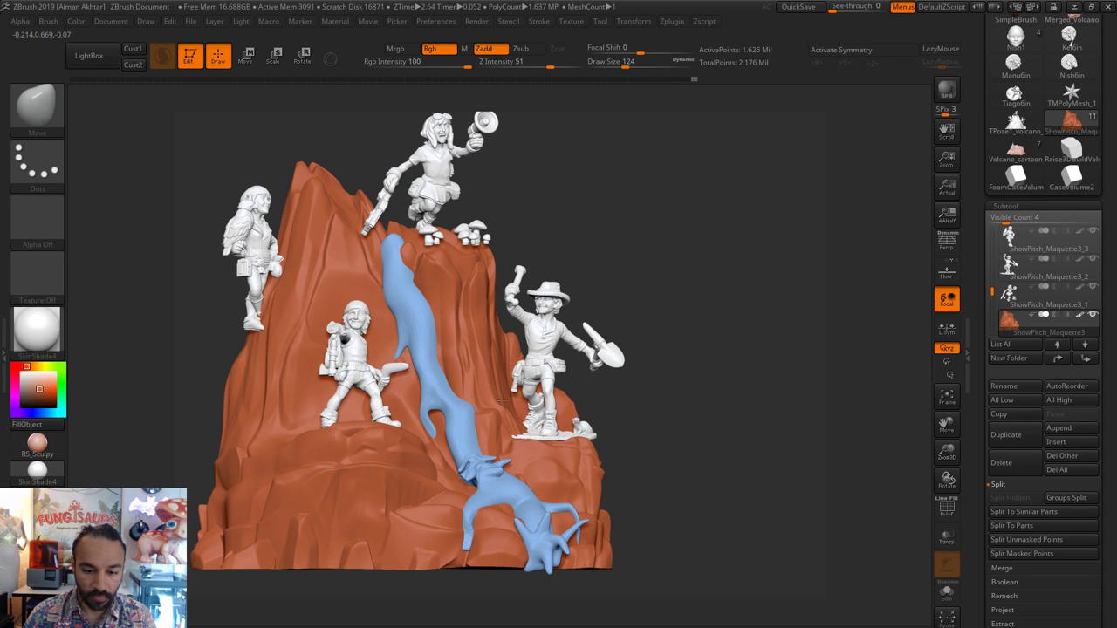
key(bracketright)
key(bracketright)
key(bracketright)
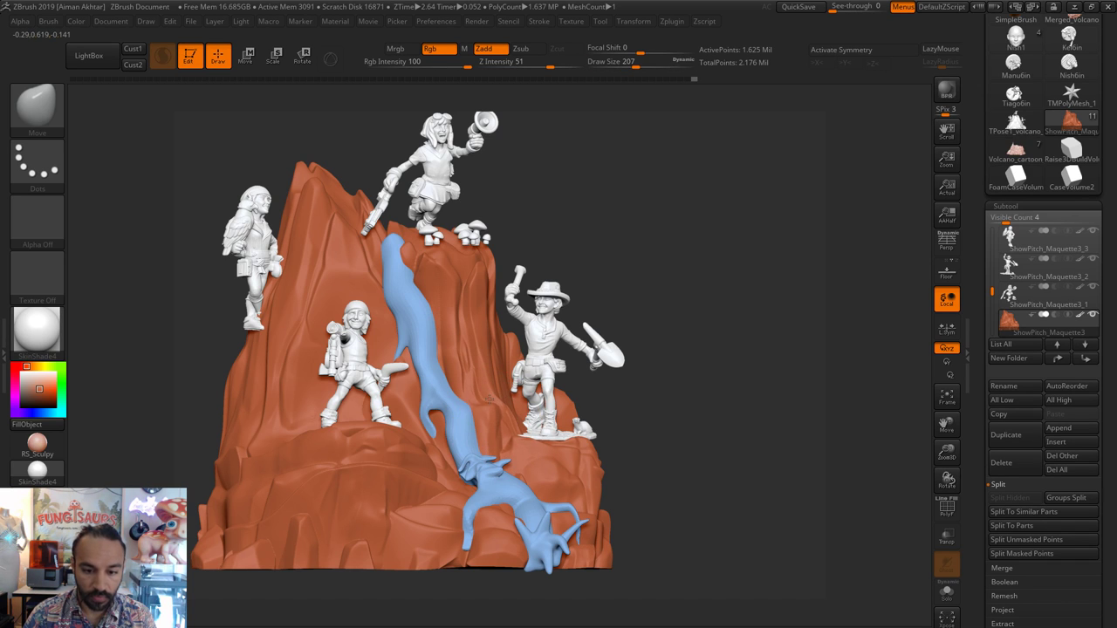
- Select the blue stream, ShowPitch_Maquette4, and nudge its upper course towards the main peak with the Move brush at sizes 182 and 172
alt+click(465, 414)
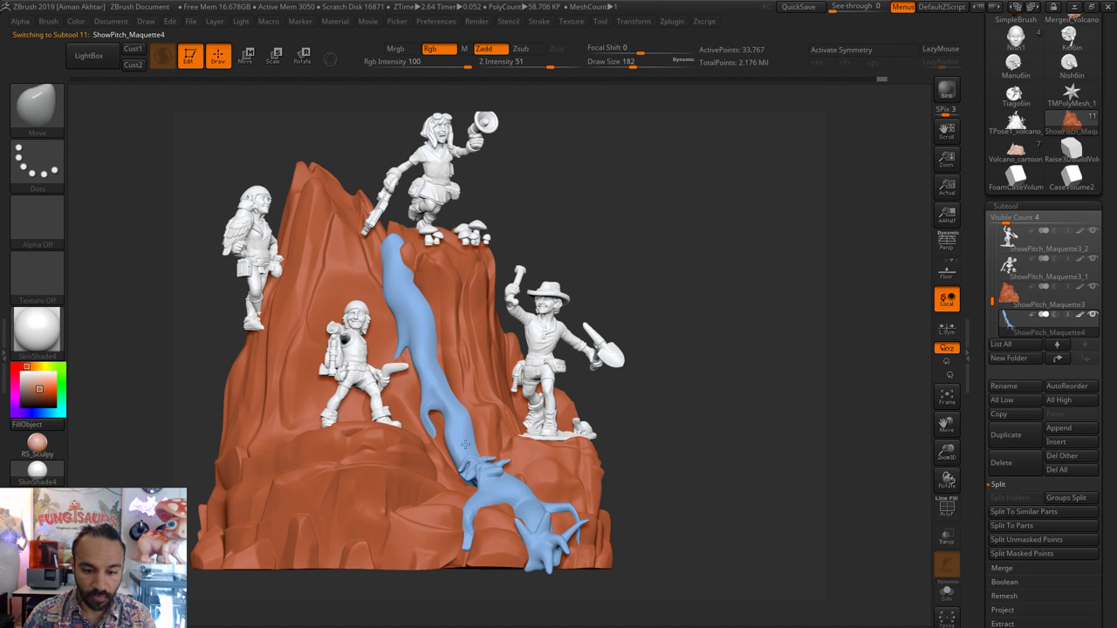
drag(469, 445, 477, 443)
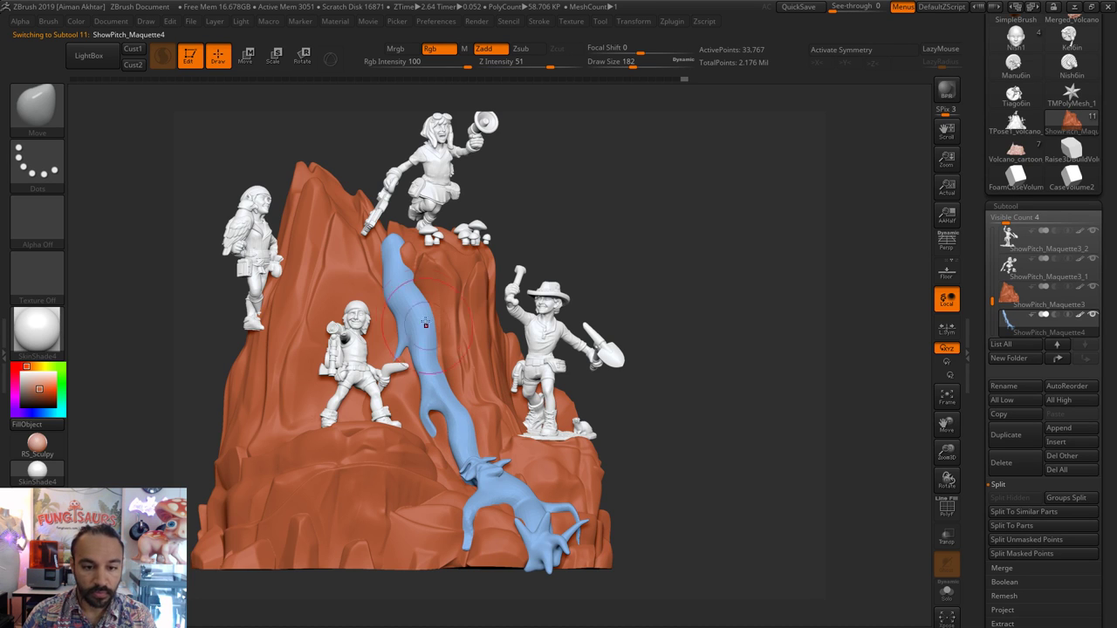
key(bracketleft)
drag(401, 316, 407, 310)
drag(386, 249, 392, 228)
drag(396, 298, 388, 300)
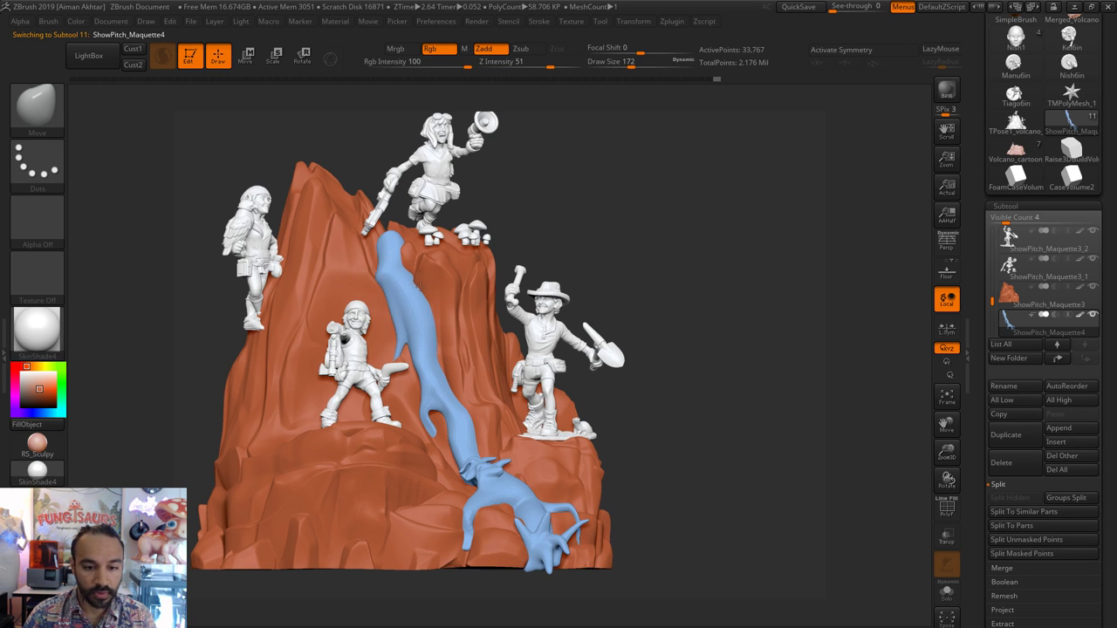
- Select the volcano rock and nudge its wall beside the stream's upper course to follow the new bend
alt+click(429, 279)
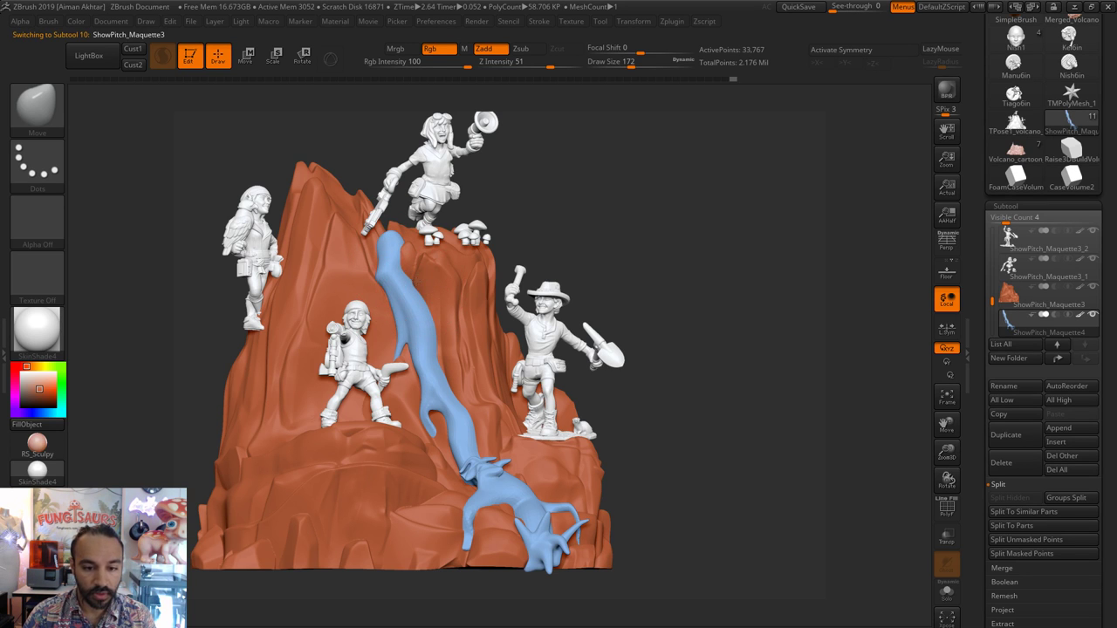
drag(429, 279, 424, 281)
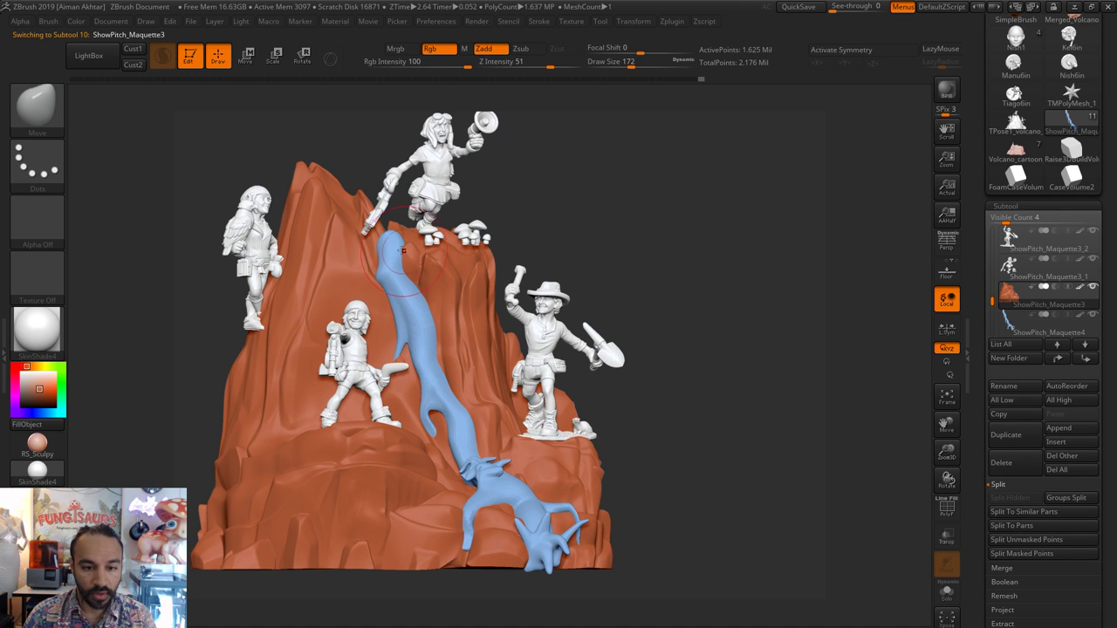
mouse_move(561, 206)
mouse_down()
mouse_move(410, 218)
mouse_move(392, 302)
mouse_move(377, 267)
mouse_move(259, 265)
mouse_move(268, 267)
mouse_up()
- Isolate the blue stream, set the Move brush to size 116 and undo the last strokes on its upper end
key(shift)
click(951, 597)
key(s)
key(ctrl+z)
key(ctrl+z)
key(ctrl+z)
key(ctrl+z)
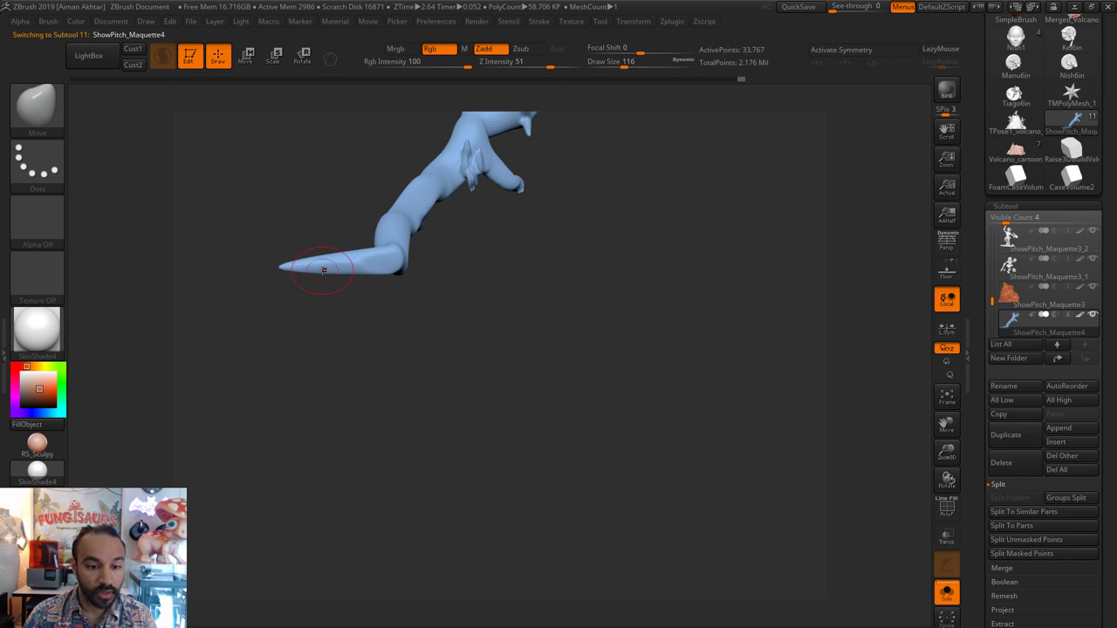
key(ctrl+z)
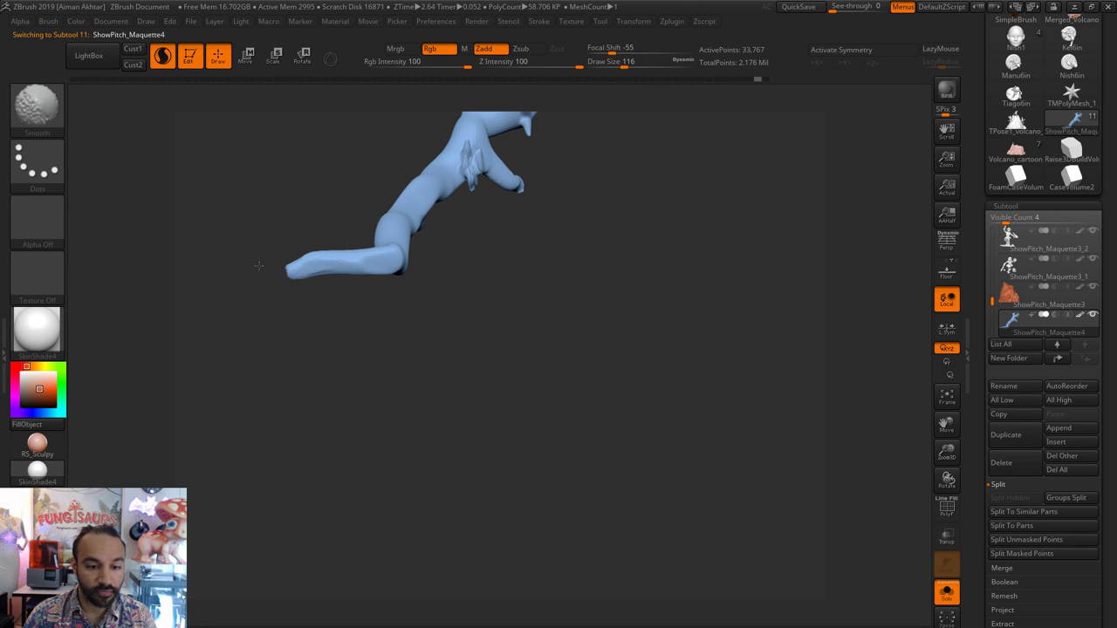
- Smooth the stream's upper tip, pull it further outward with the Move brush and show the whole maquette again
shift+drag(297, 265, 297, 269)
key(s)
mouse_move(311, 276)
mouse_down()
mouse_move(326, 277)
mouse_move(275, 248)
mouse_move(277, 275)
mouse_up()
click(948, 597)
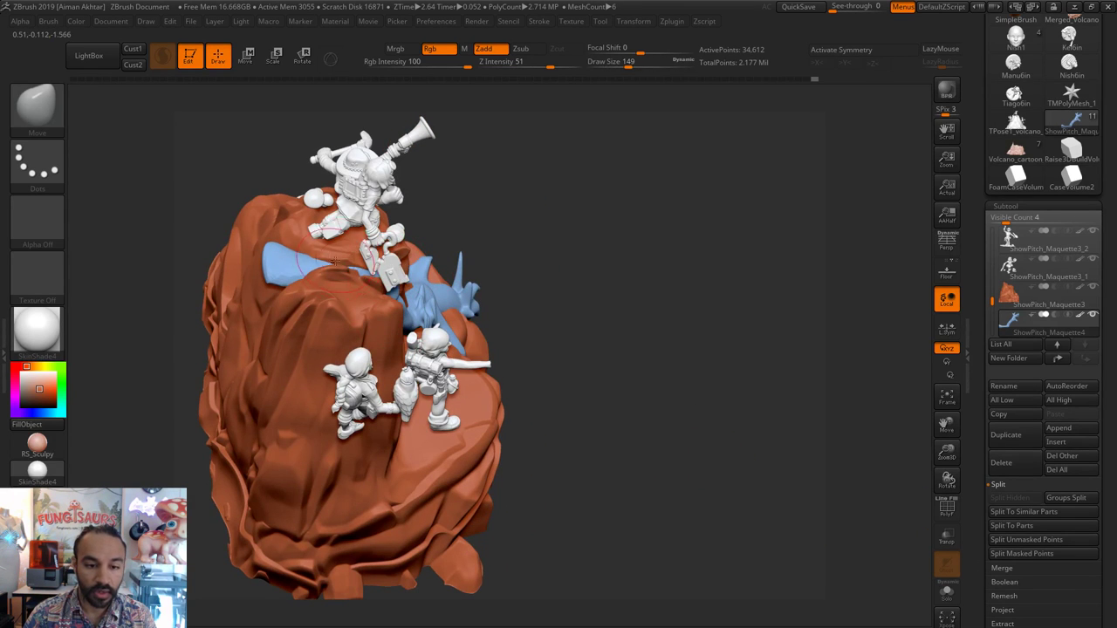
- Reshape the blue stream's upper end with the Move brush at sizes 202 and 177
key(s)
drag(316, 228, 341, 258)
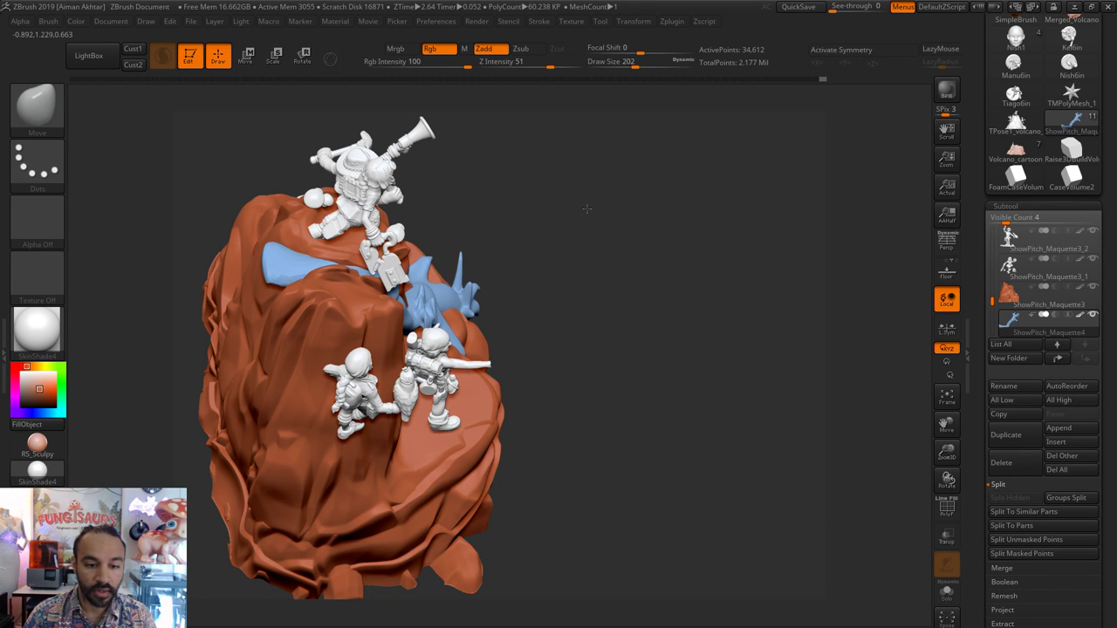
mouse_move(587, 209)
shift+mouse_down()
mouse_move(616, 274)
mouse_move(776, 279)
shift+mouse_up()
key(s)
mouse_move(345, 290)
mouse_down()
mouse_move(330, 336)
mouse_move(336, 297)
mouse_move(322, 251)
mouse_move(347, 271)
mouse_move(328, 306)
mouse_up()
key(s)
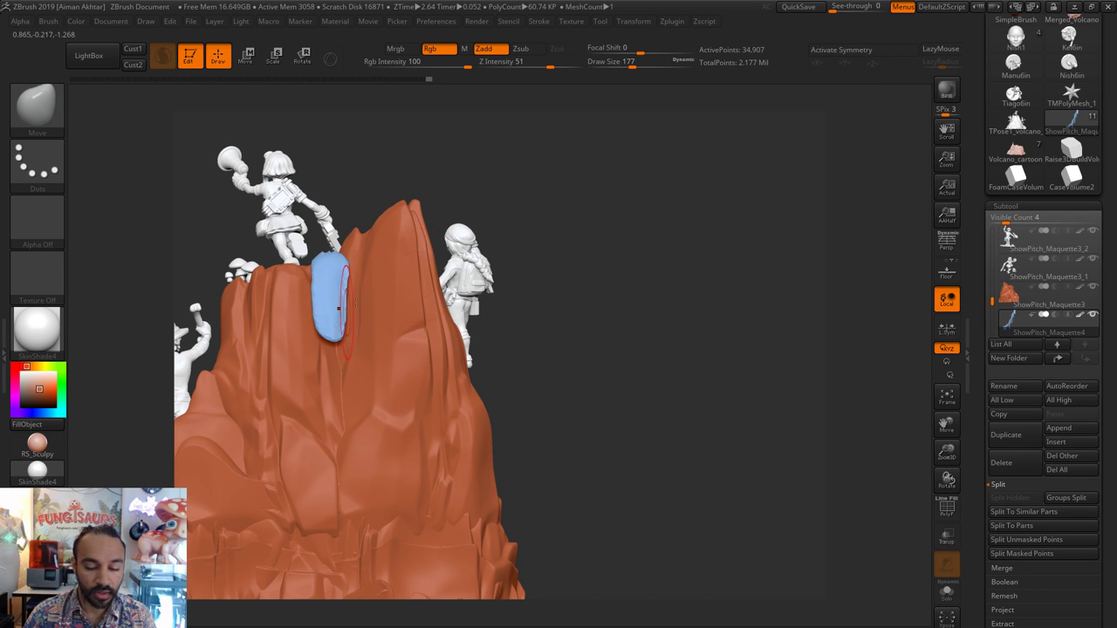
- Select the volcano rock and push its ledge around the stream's top with the Move brush at size 207
drag(594, 267, 473, 270)
right_drag(473, 268, 481, 259)
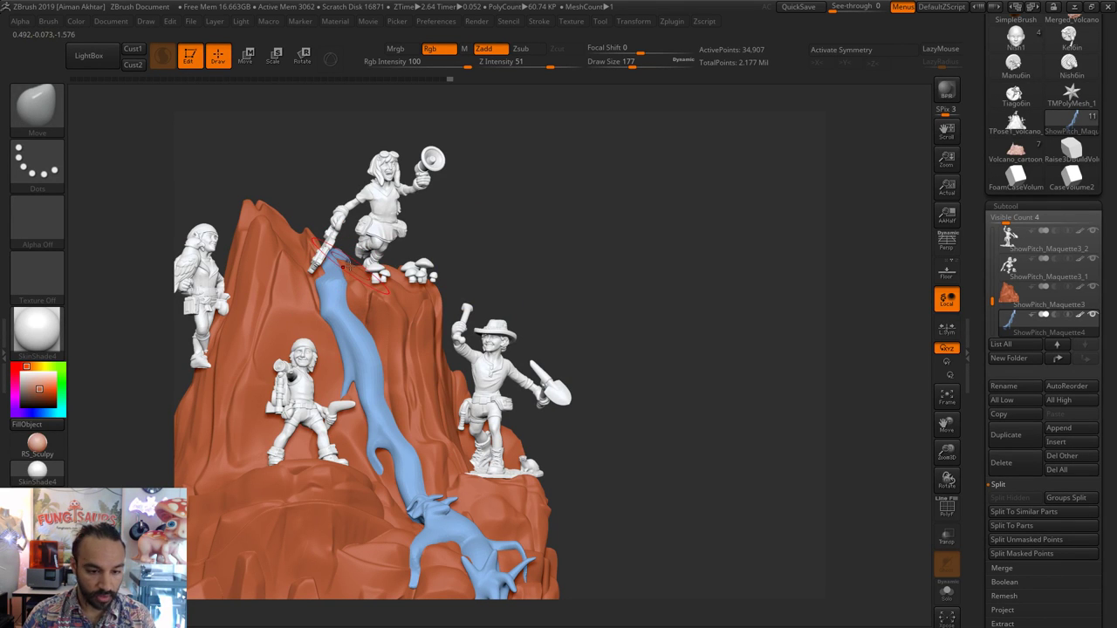
alt+click(337, 260)
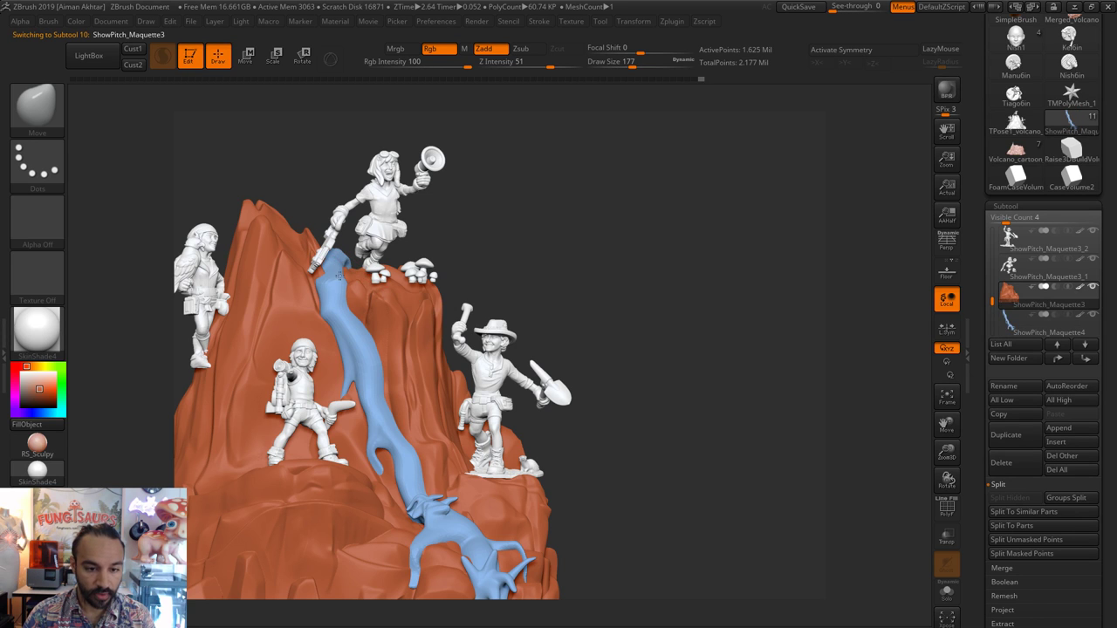
key(bracketright)
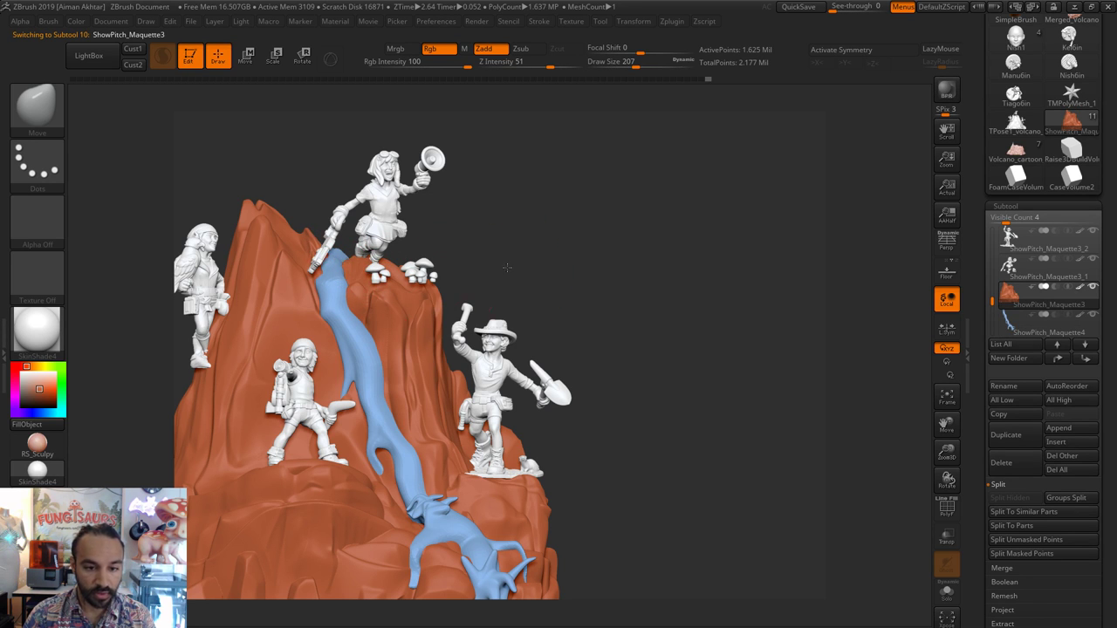
alt+drag(543, 250, 673, 234)
- Select the blue stream and carve flow grooves along its middle course and lower pool with the DamStandard brush at size 90
alt+click(561, 330)
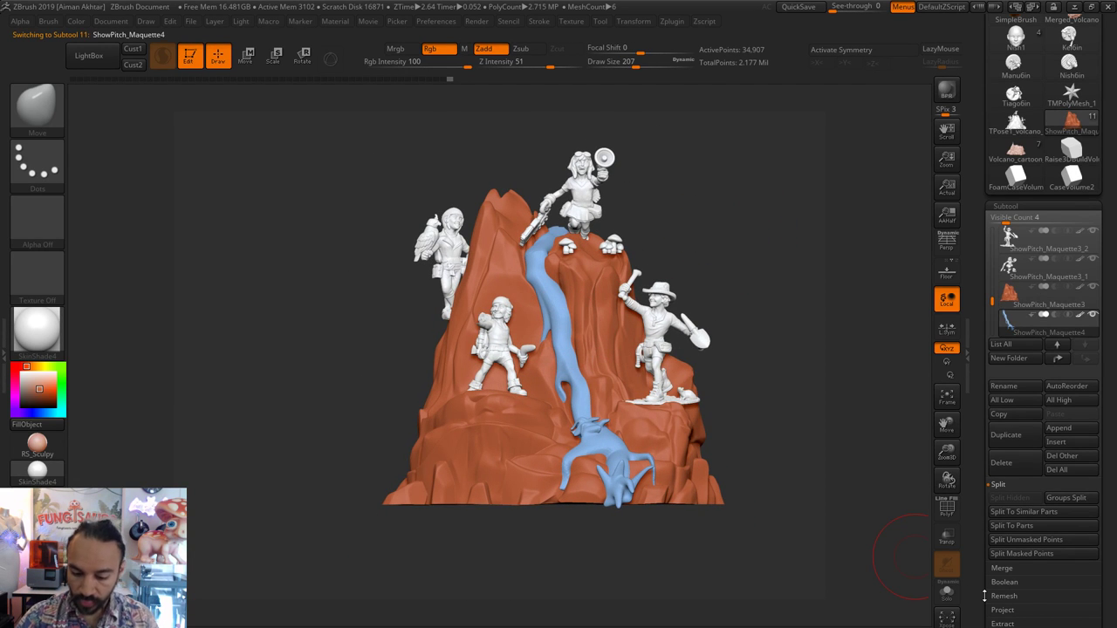
key(b)
key(d)
key(s)
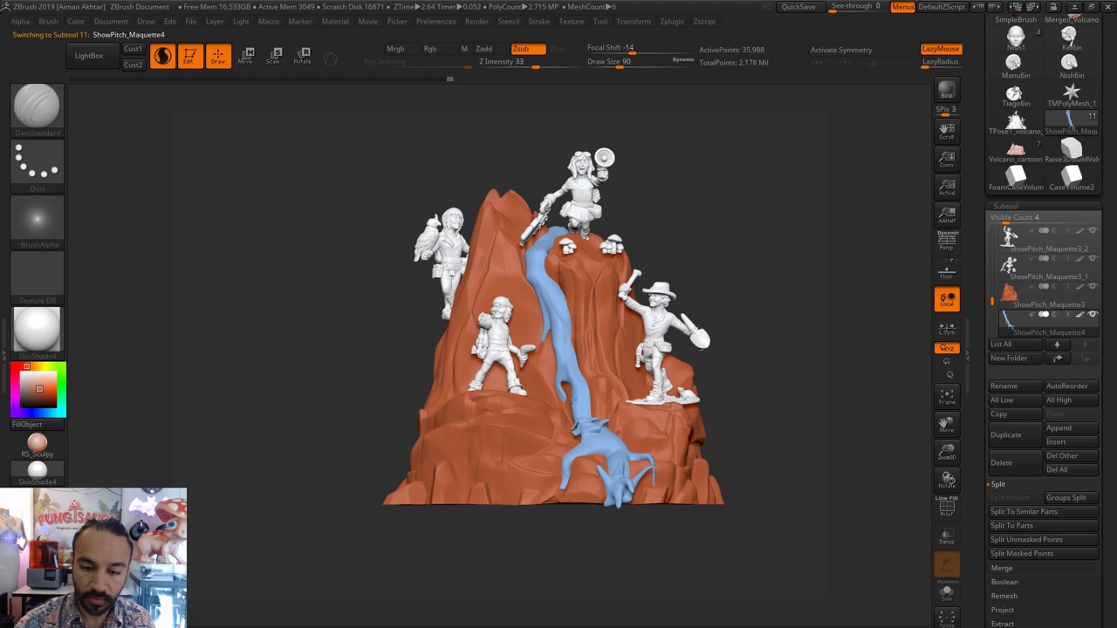
drag(569, 399, 560, 317)
drag(563, 372, 567, 316)
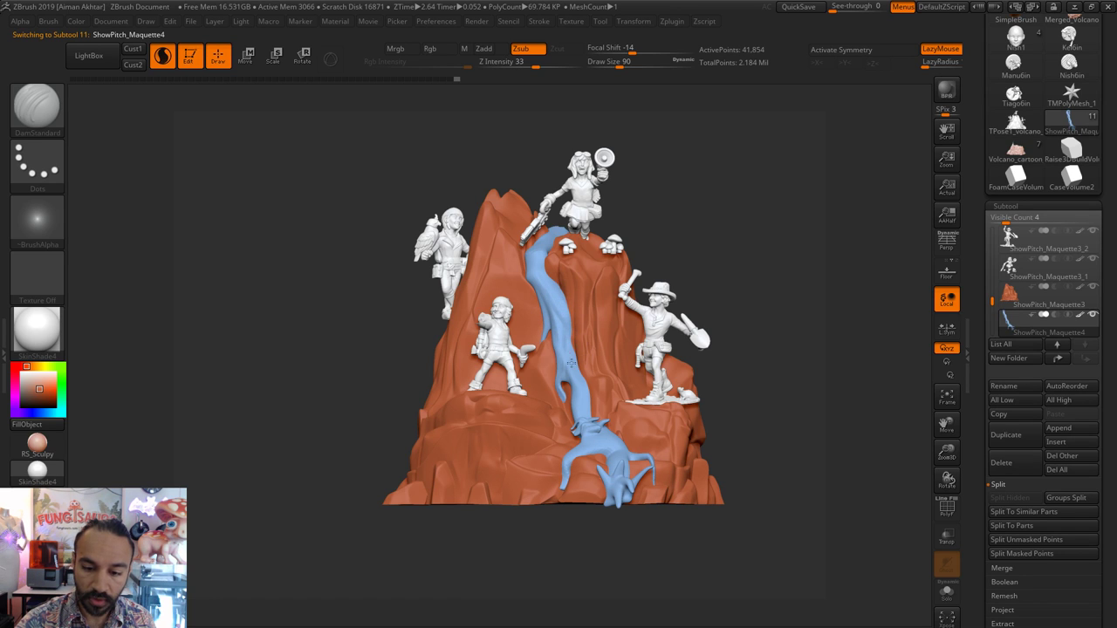
drag(584, 384, 585, 376)
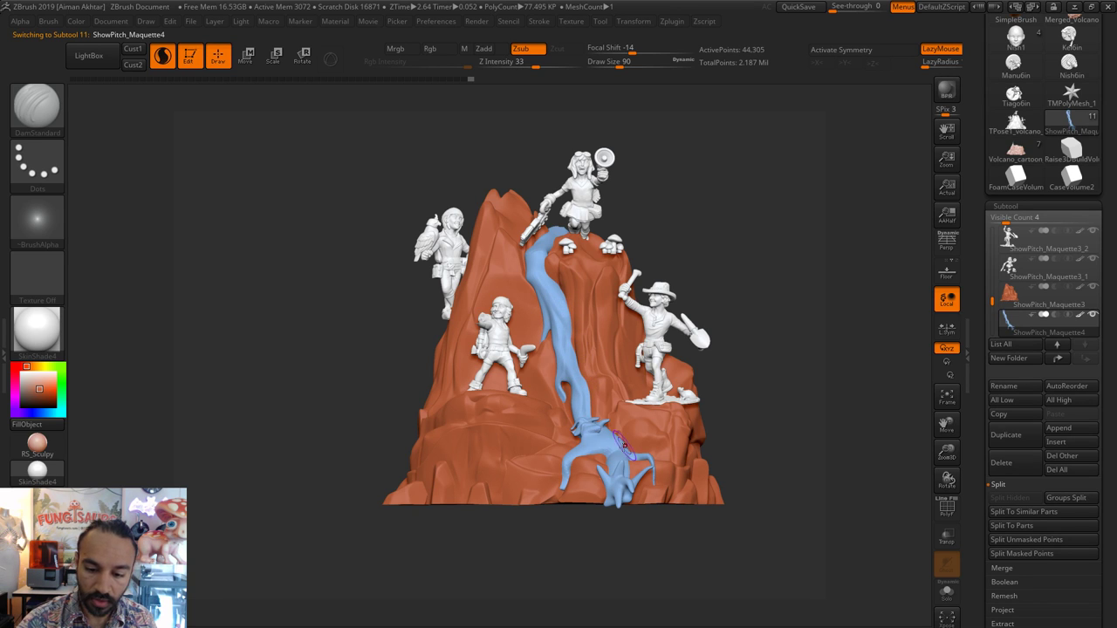
drag(593, 446, 601, 442)
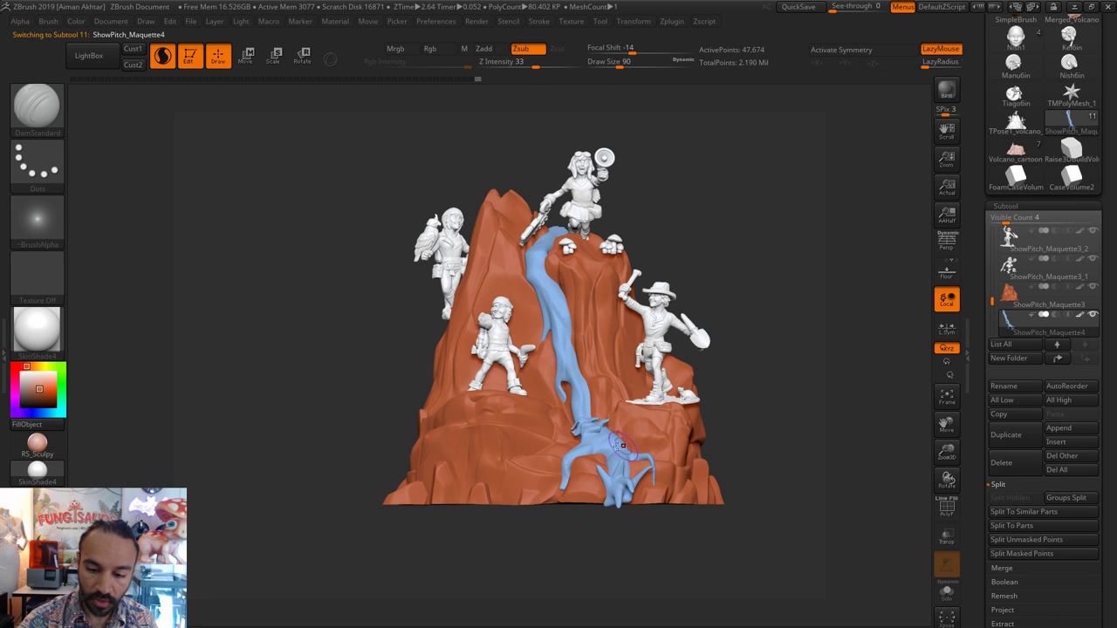
drag(638, 476, 630, 462)
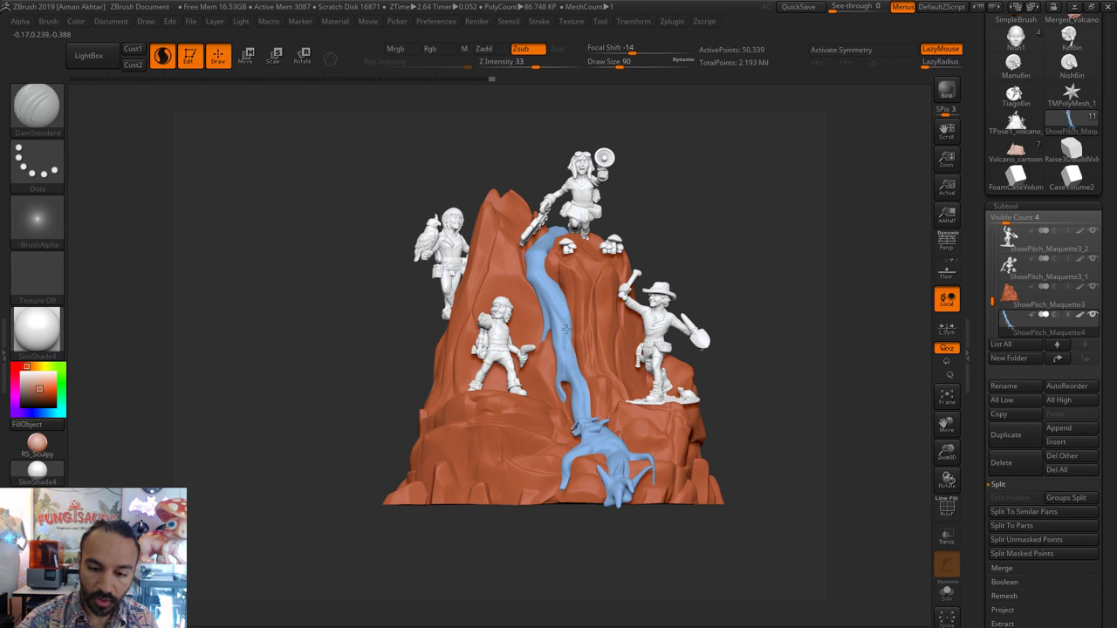
- Carve further flow grooves down the stream's upper and middle course, undoing the stroke beside its top bend
drag(566, 329, 568, 377)
drag(535, 258, 541, 252)
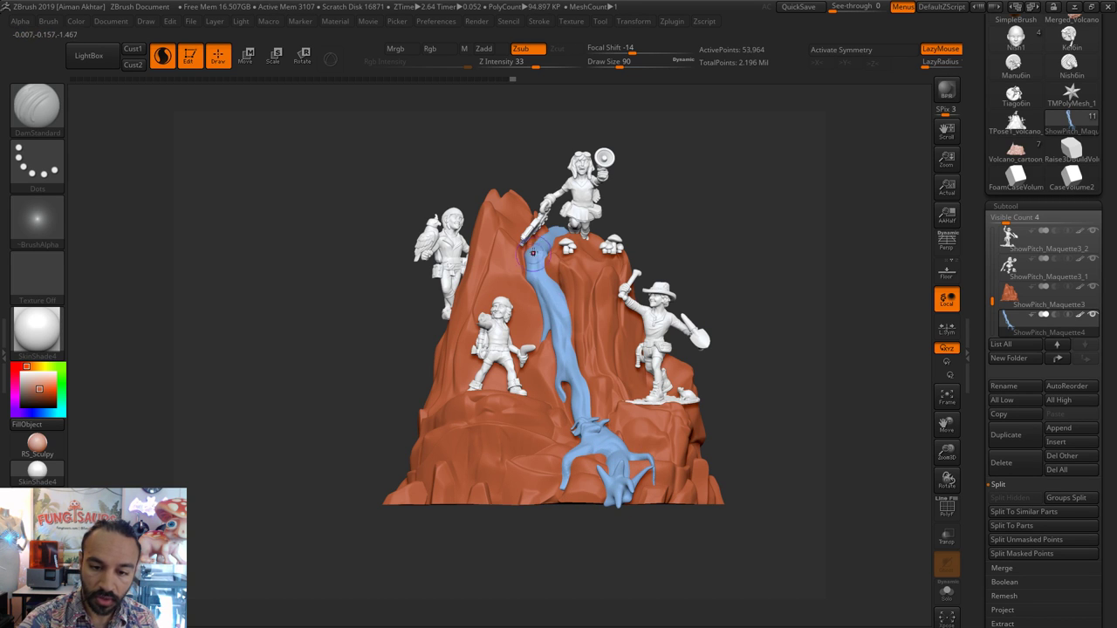
key(ctrl+z)
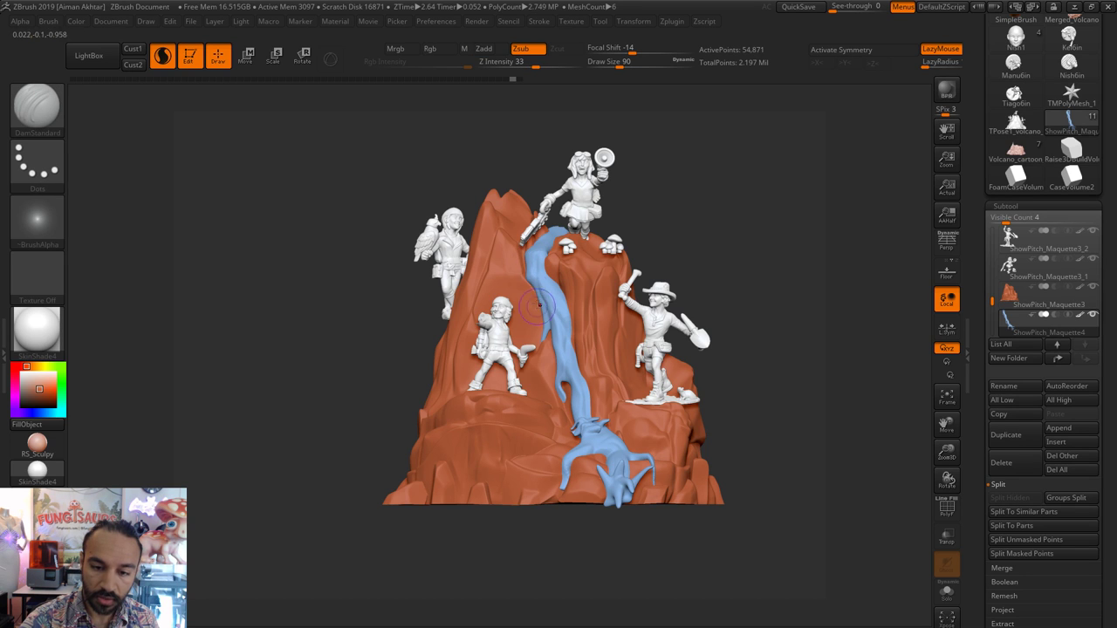
drag(531, 251, 539, 260)
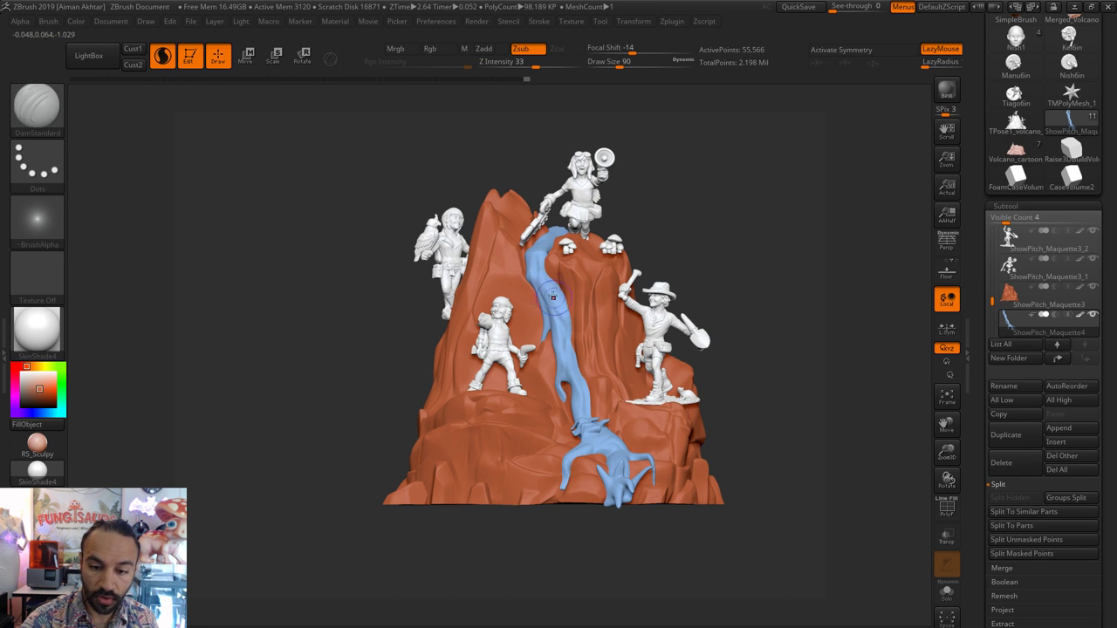
mouse_move(552, 298)
mouse_down()
mouse_move(560, 367)
mouse_move(558, 333)
mouse_up()
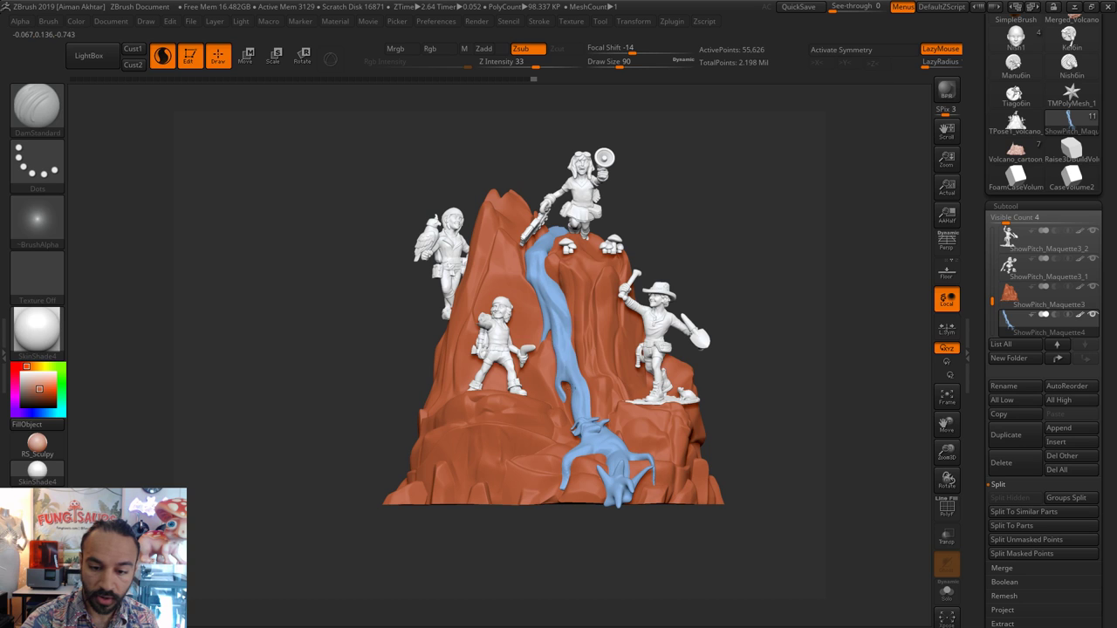
drag(579, 400, 576, 369)
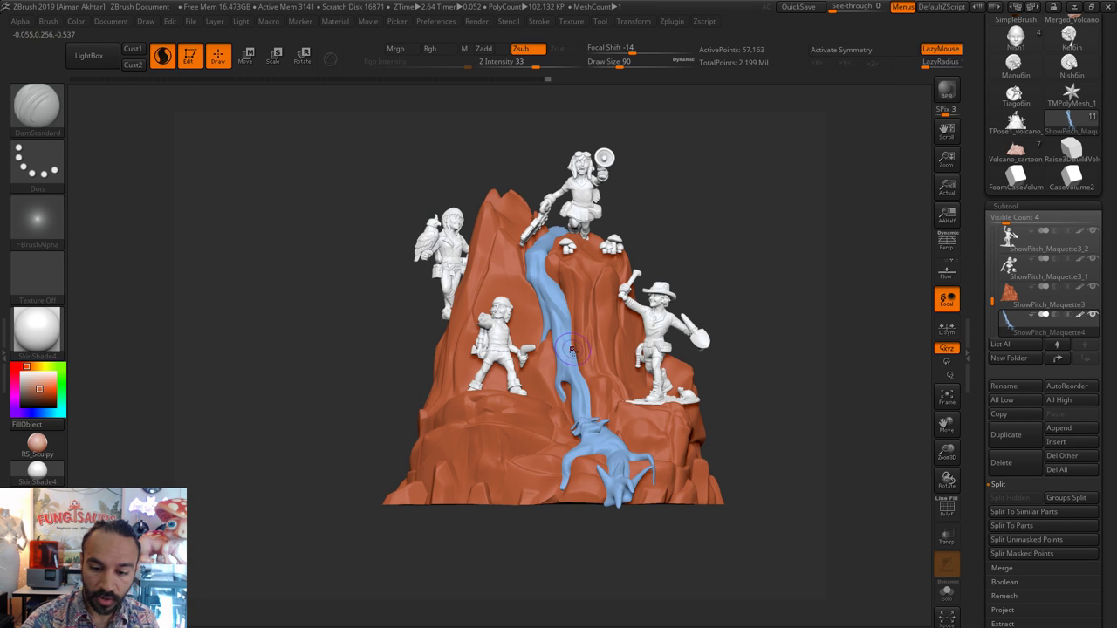
- Swell the stream at the foot of the waterfall with the Inflat brush, undoing the excess strokes
alt+drag(748, 294, 748, 348)
key(b)
key(i)
key(n)
key(s)
mouse_move(607, 448)
mouse_down()
mouse_move(576, 456)
mouse_move(602, 450)
mouse_up()
key(ctrl+z)
key(s)
key(ctrl+z)
- Inflate the stream's lowest lobes at the base of the volcano, undoing and redoing the first stroke
key(s)
mouse_move(655, 519)
mouse_down()
mouse_move(674, 534)
mouse_move(613, 528)
mouse_up()
key(ctrl+z)
key(s)
drag(687, 518, 676, 519)
mouse_move(676, 528)
mouse_down()
mouse_move(640, 533)
mouse_move(649, 556)
mouse_move(642, 522)
mouse_move(610, 525)
mouse_up()
- Pull the stream's lowest lobes downward with the Move brush at size 101 and thicken them with the Inflat brush
key(b)
key(m)
key(v)
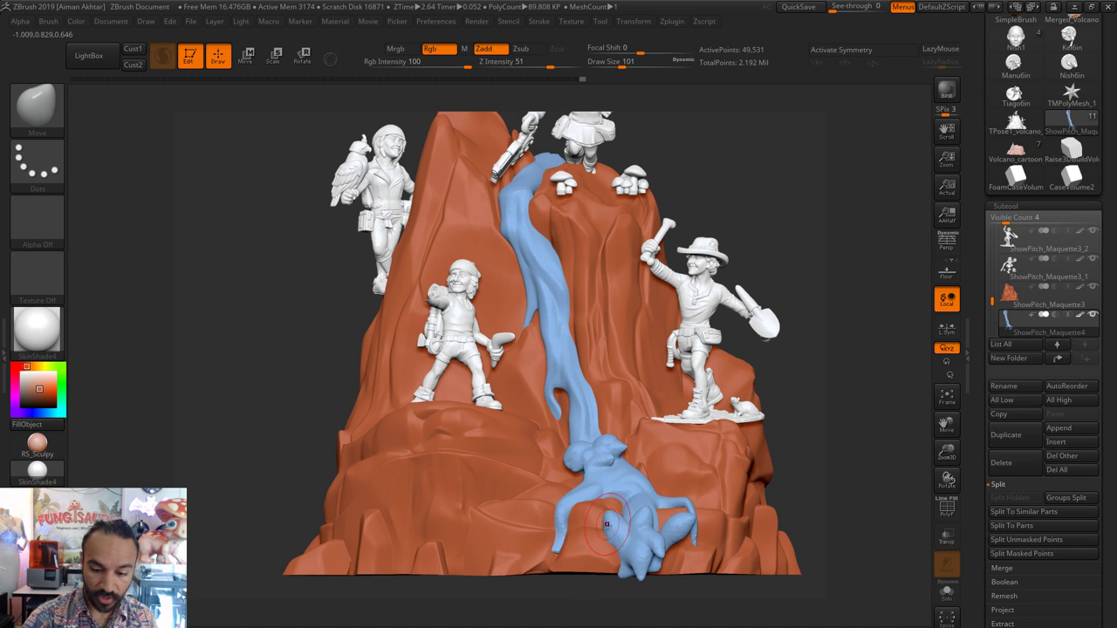
mouse_move(684, 515)
mouse_down()
mouse_move(635, 581)
mouse_move(637, 551)
mouse_move(645, 569)
mouse_move(638, 555)
mouse_move(654, 558)
mouse_move(644, 576)
mouse_move(628, 572)
mouse_move(667, 569)
mouse_up()
key(b)
key(i)
key(n)
- Shape the bulky lower lobe and the branch beside it with the Move brush, reducing its size to 46
key(b)
key(m)
key(v)
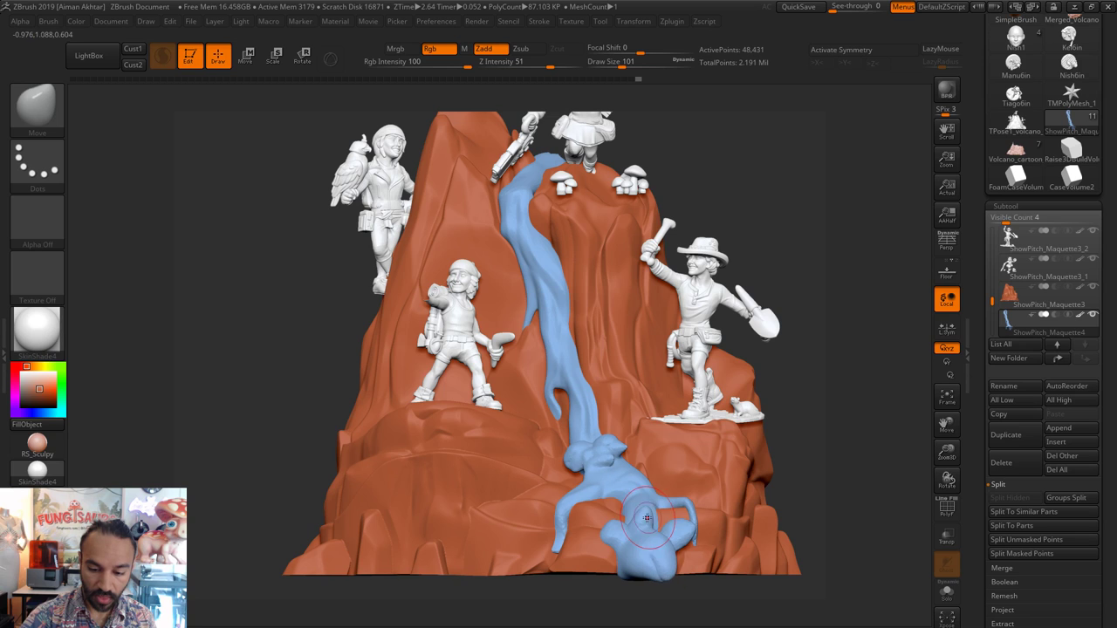
key(s)
mouse_move(648, 514)
mouse_down()
mouse_move(632, 530)
mouse_move(681, 533)
mouse_move(690, 562)
mouse_move(690, 536)
mouse_move(692, 560)
mouse_up()
key(s)
key(s)
key(s)
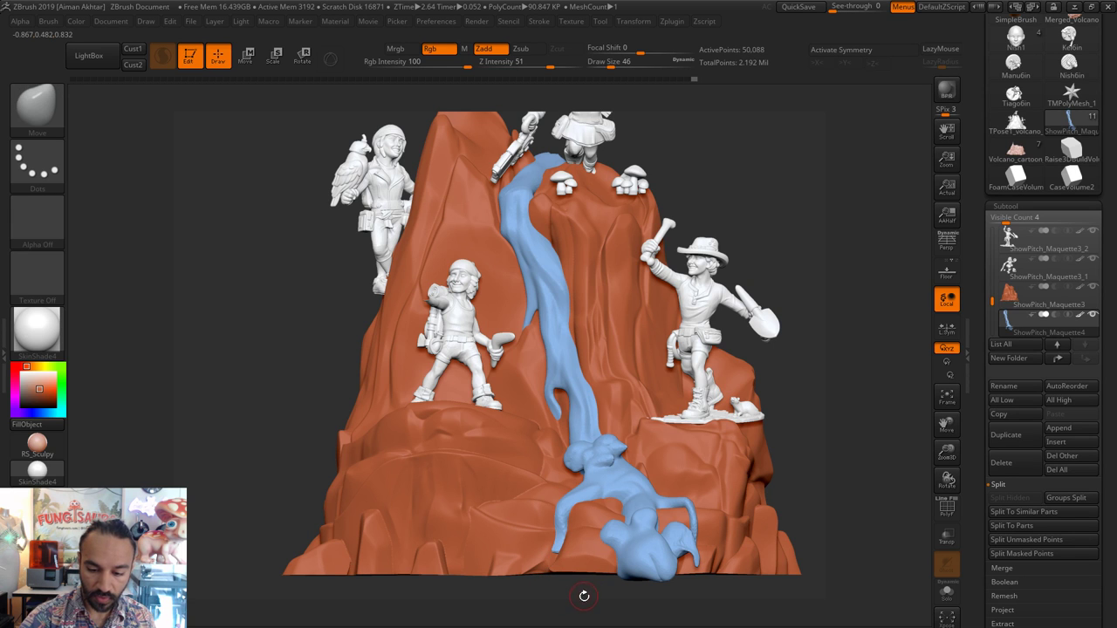
- Nudge the tip of the lower pool's thin branch against the rock with the Move brush at size 54
drag(584, 596, 553, 556)
key(s)
click(553, 555)
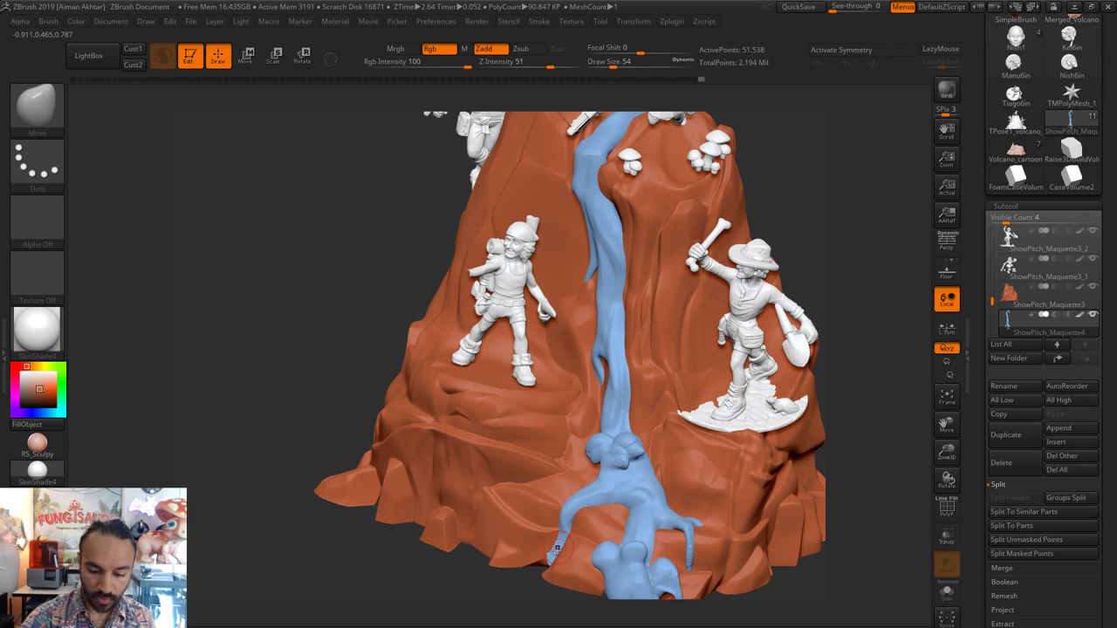
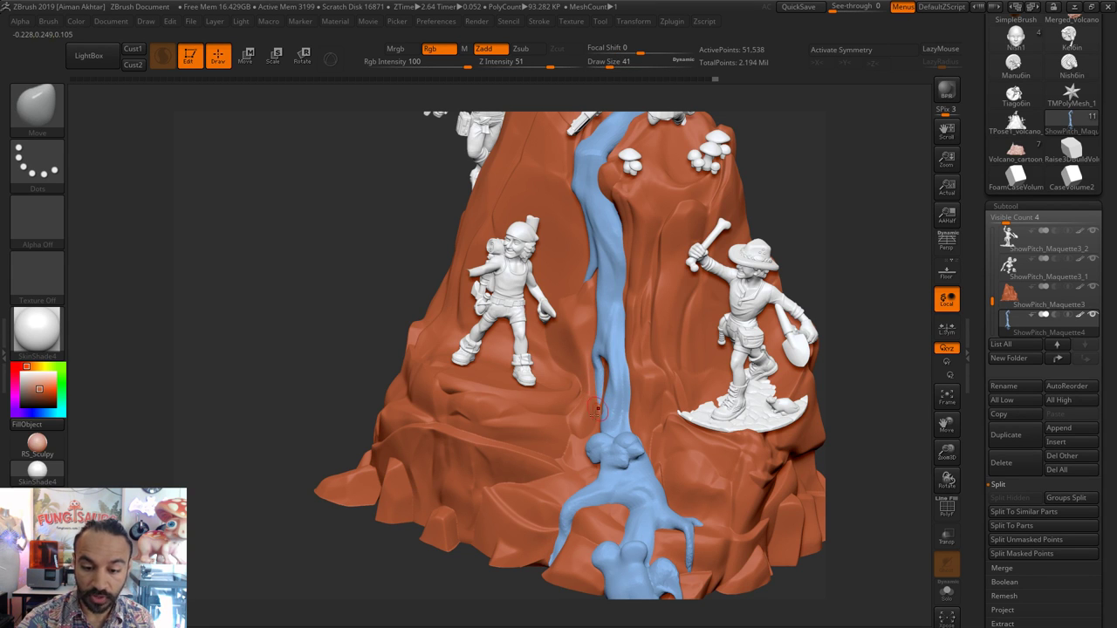
- Pull a thin side branch out of the stream towards the bandana explorer's hand with the SnakeHook brush at size 74
drag(824, 262, 698, 270)
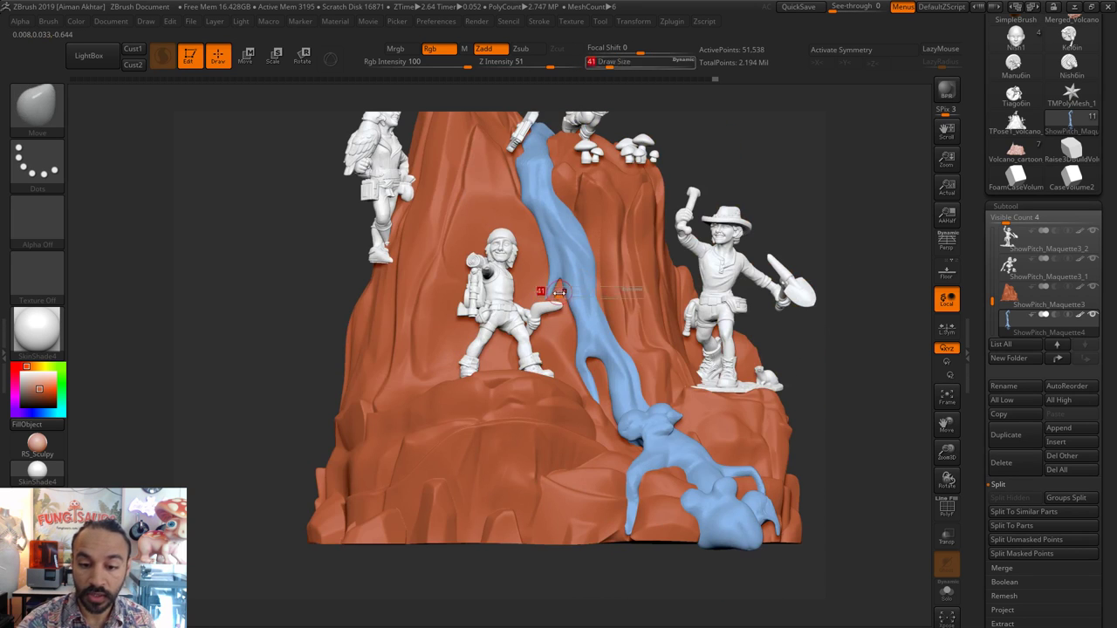
drag(763, 169, 528, 320)
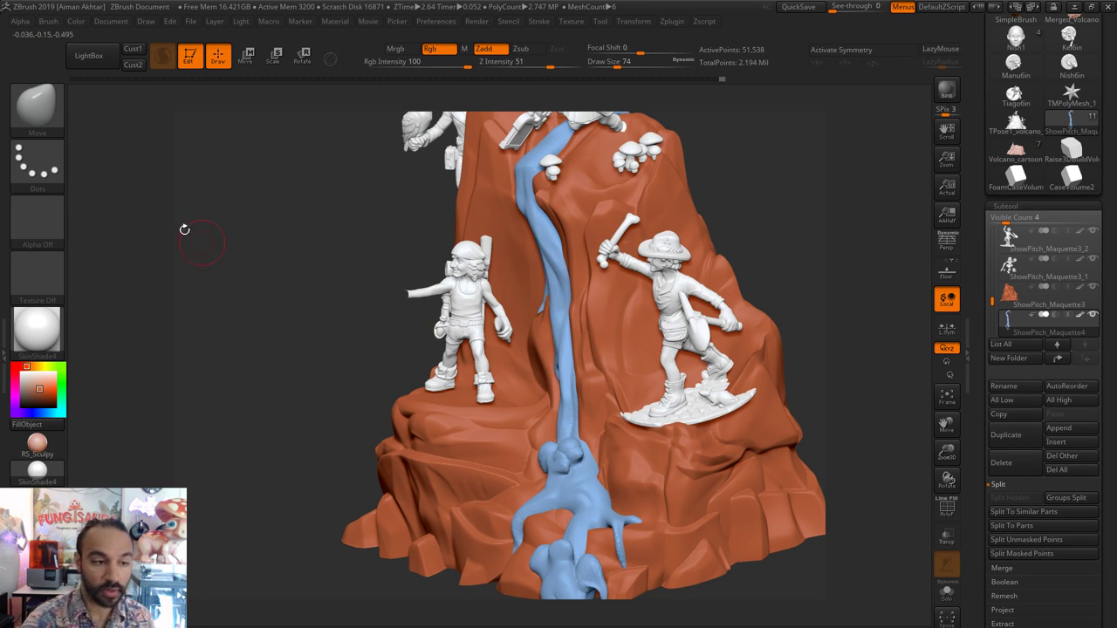
click(37, 105)
key(s)
key(h)
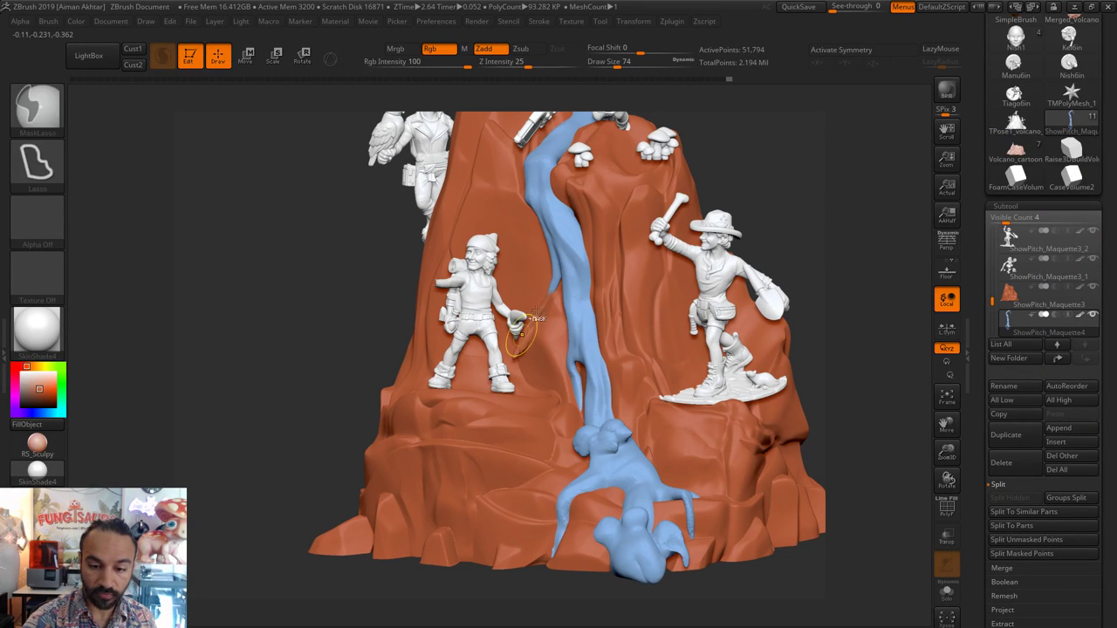
key(ctrl+z)
drag(548, 292, 543, 304)
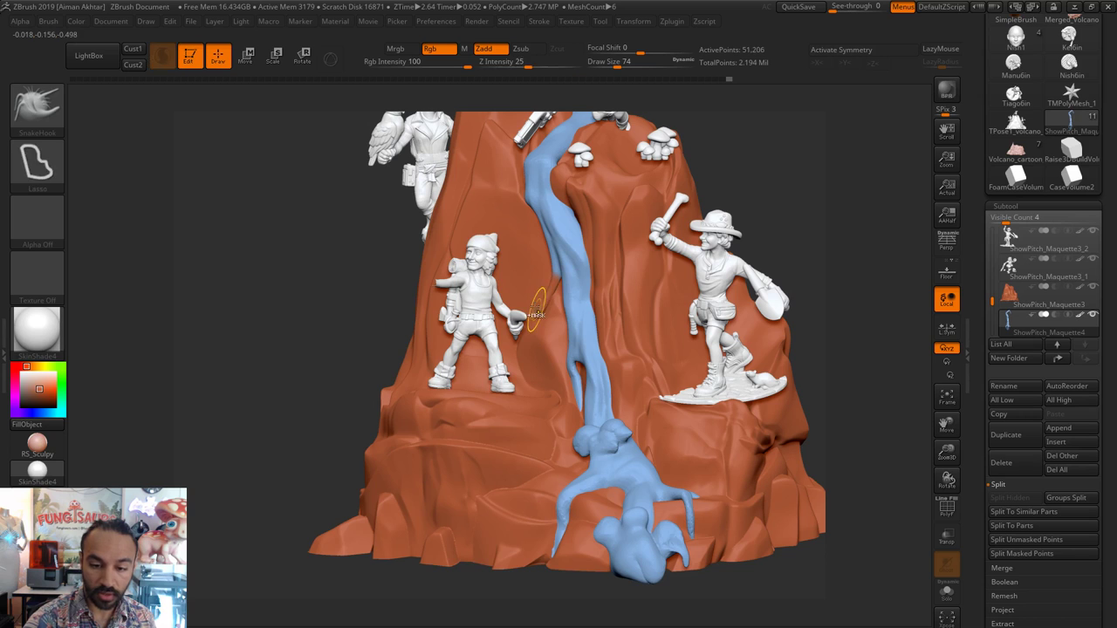
key(ctrl+z)
drag(42, 381, 549, 222)
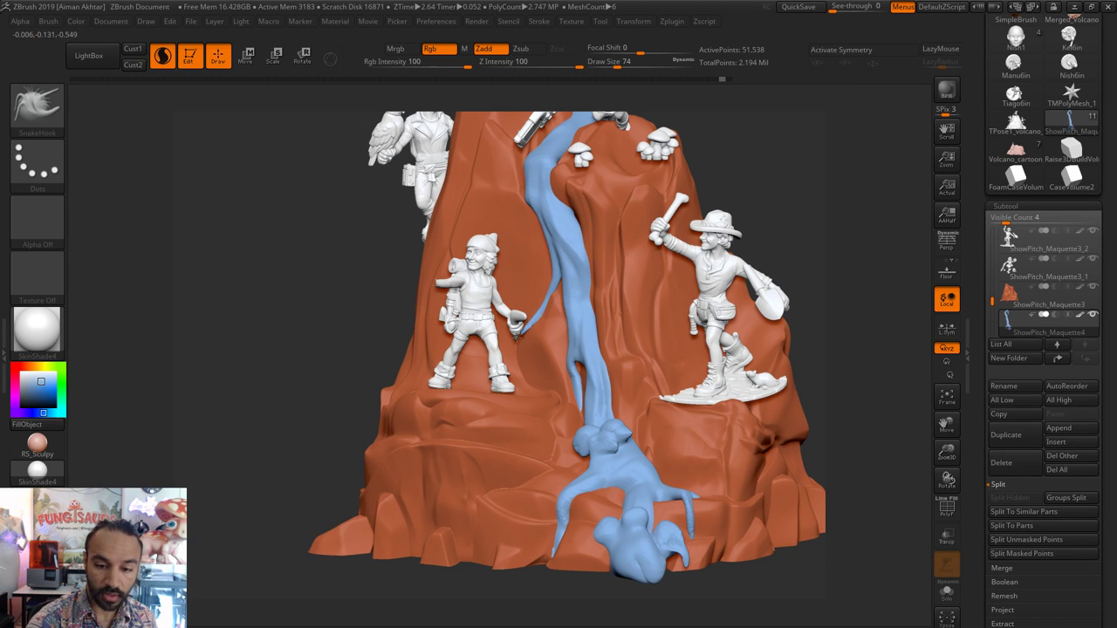
- Extend the side branch down to the explorer's ledge with the SnakeHook brush at sizes 112 and 94, undoing the last tip stroke
drag(517, 370, 524, 380)
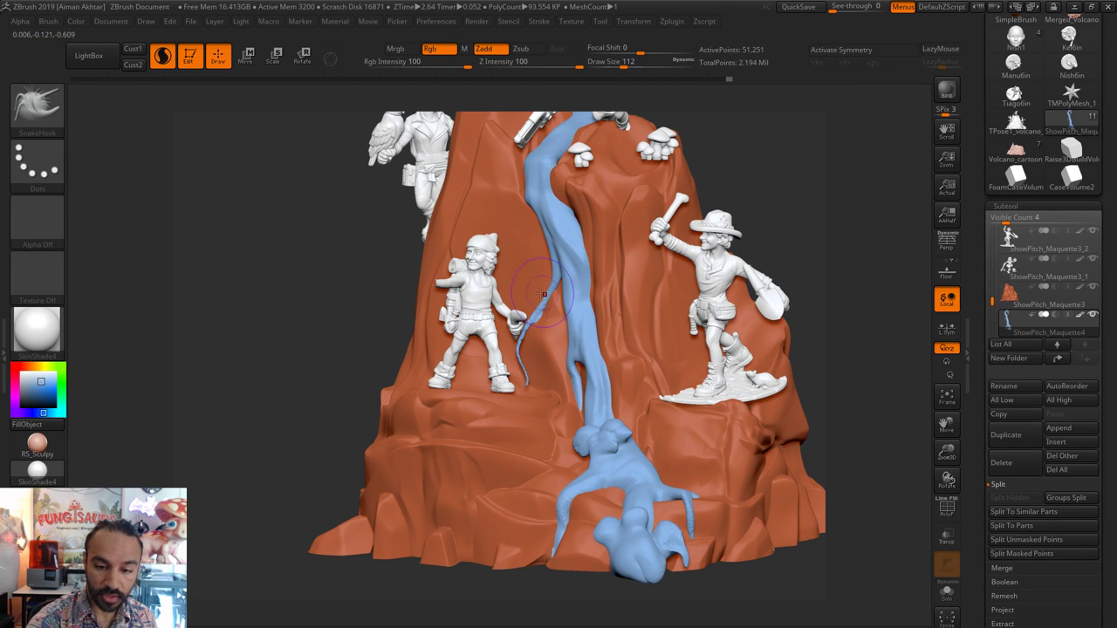
drag(542, 294, 539, 305)
key(s)
drag(527, 387, 523, 387)
drag(525, 377, 529, 387)
key(ctrl+z)
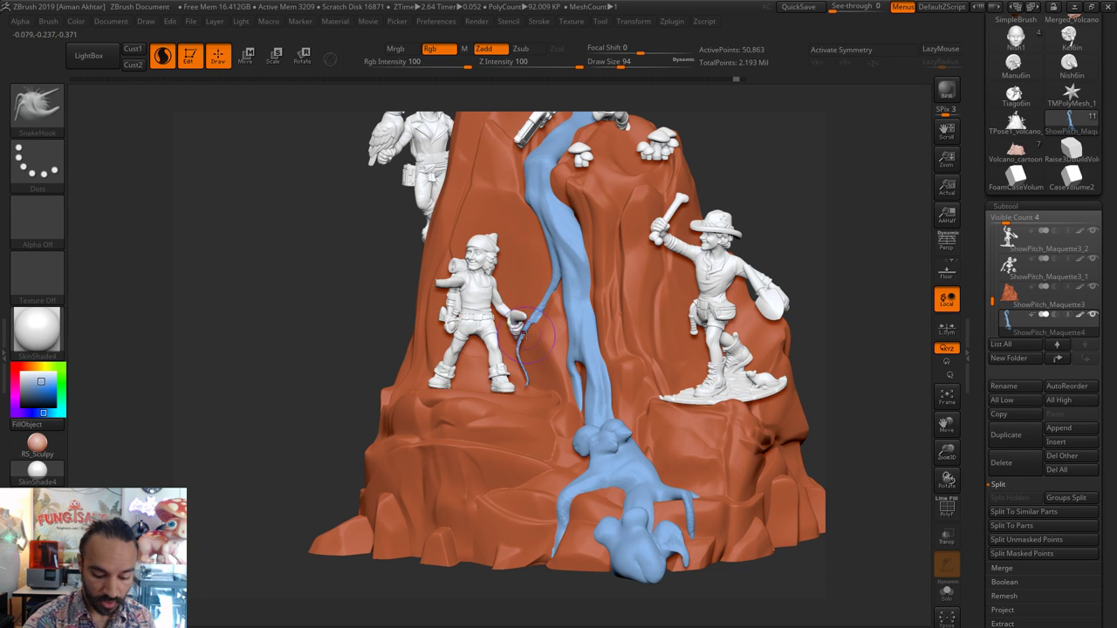
- Thicken the new side branch with the Inflat brush at size 94 and smooth its length
key(b)
key(i)
key(n)
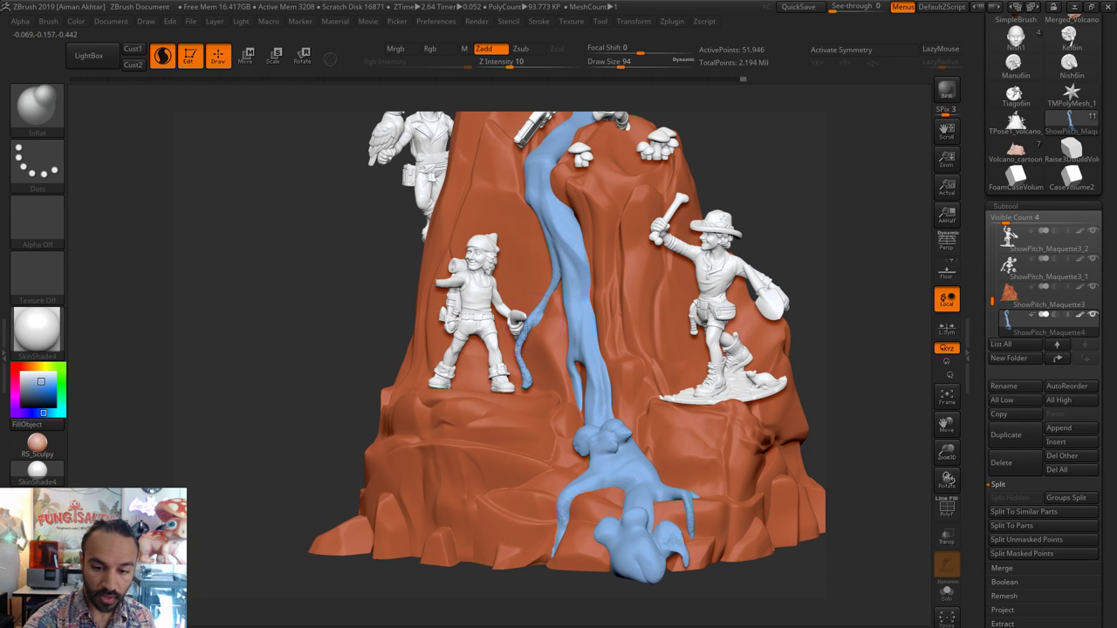
mouse_move(543, 296)
mouse_down()
mouse_move(527, 354)
mouse_move(536, 326)
mouse_up()
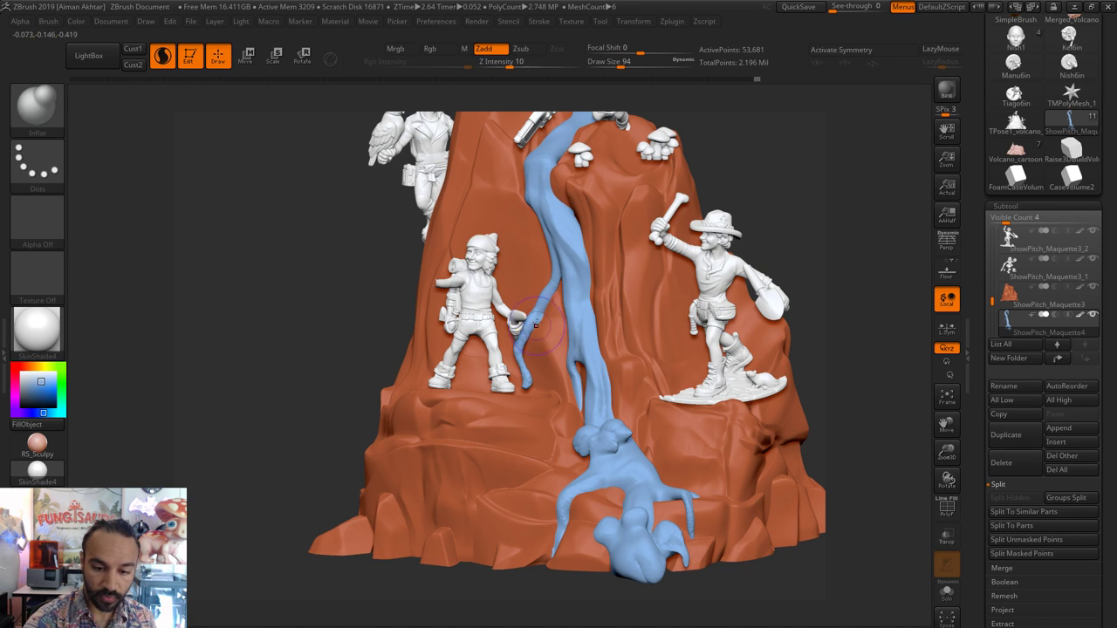
shift+drag(533, 392, 534, 402)
shift+drag(537, 312, 533, 316)
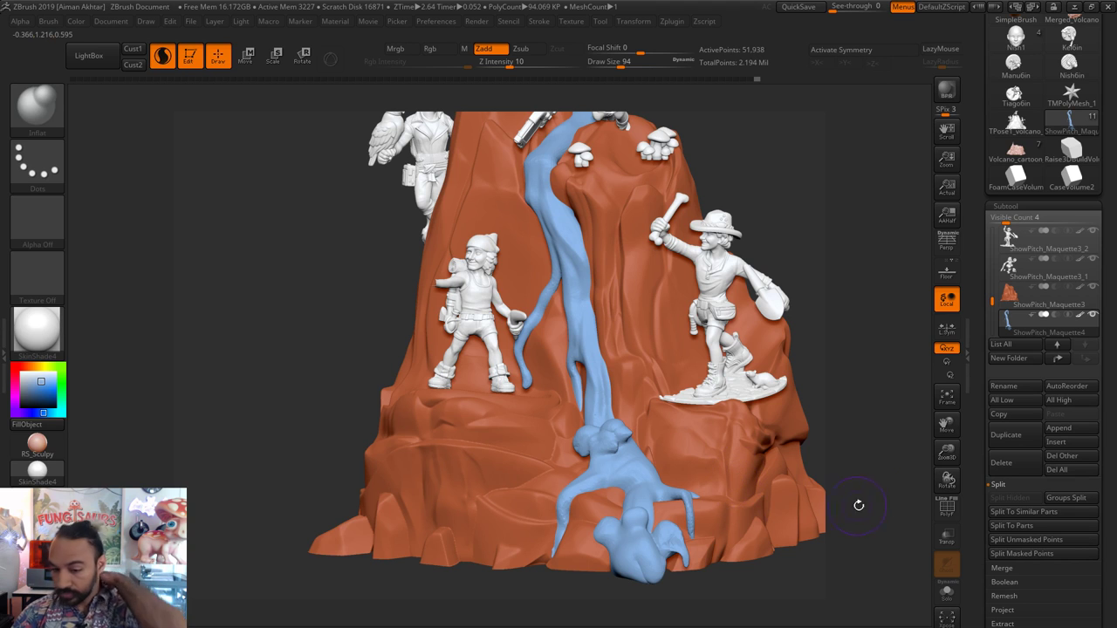
drag(843, 272, 847, 252)
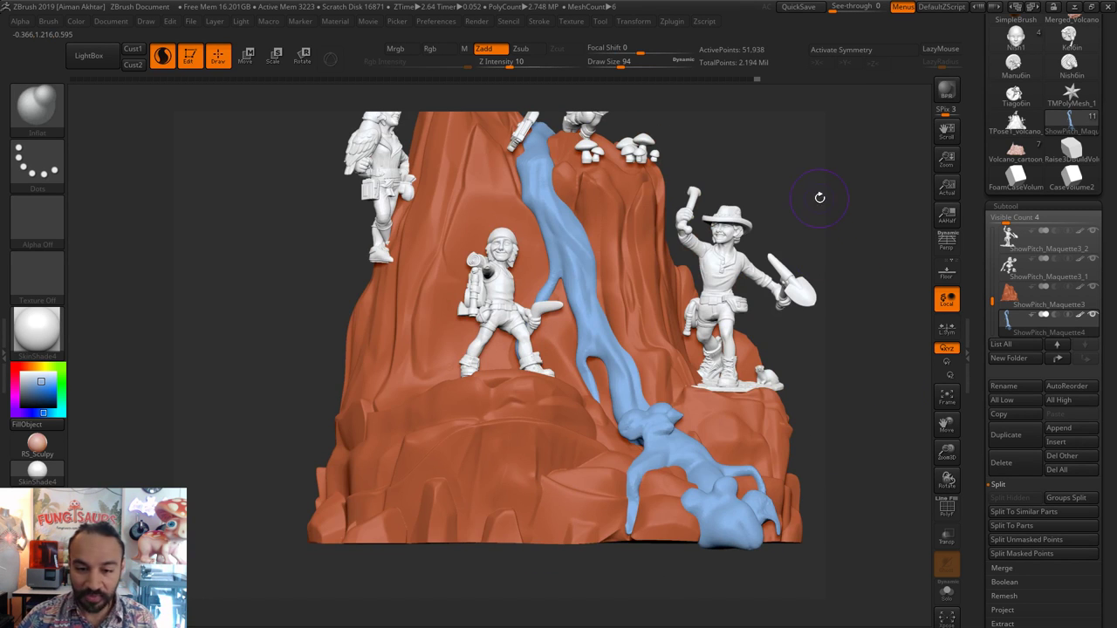
drag(817, 194, 705, 231)
shift+drag(485, 310, 477, 327)
shift+drag(489, 306, 488, 308)
- Extend the side branch's tip across the bandana explorer's ledge with the SnakeHook brush at sizes 56 and 44
mouse_move(478, 195)
mouse_down()
mouse_move(485, 261)
mouse_move(529, 336)
mouse_move(558, 427)
mouse_move(530, 407)
mouse_up()
click(52, 121)
key(s)
key(h)
key(s)
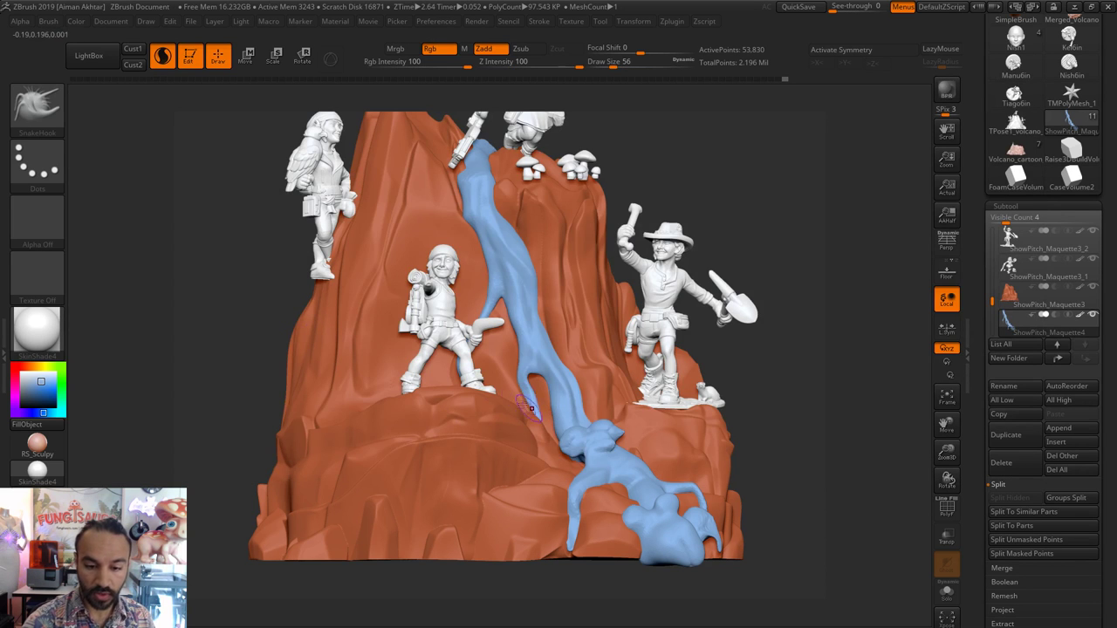
drag(802, 282, 731, 293)
drag(484, 381, 489, 400)
key(bracketleft)
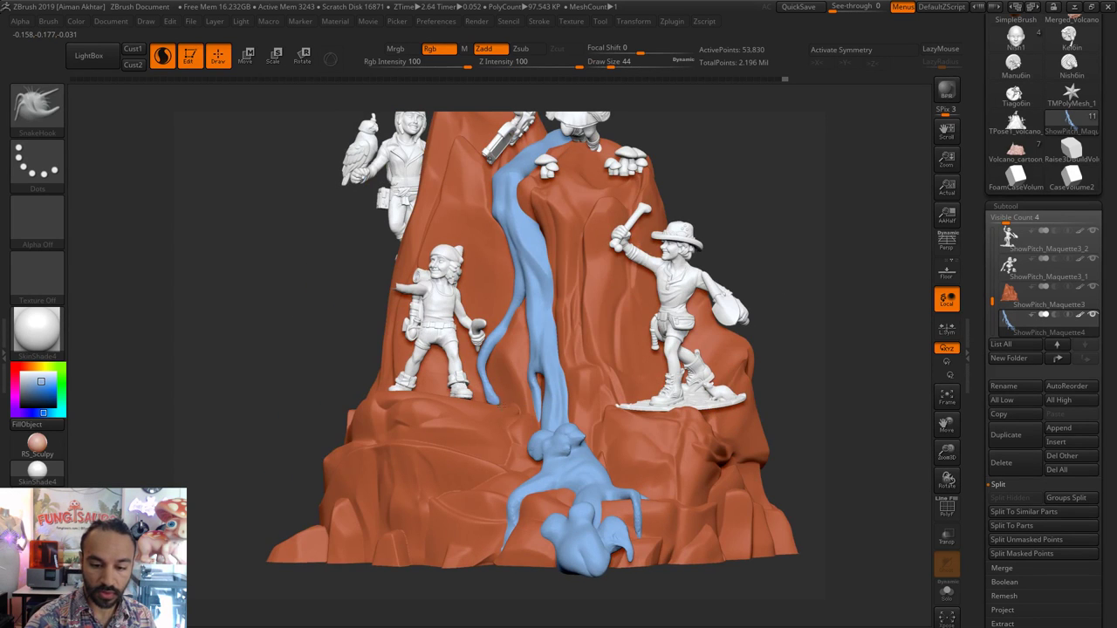
right_drag(514, 402, 501, 415)
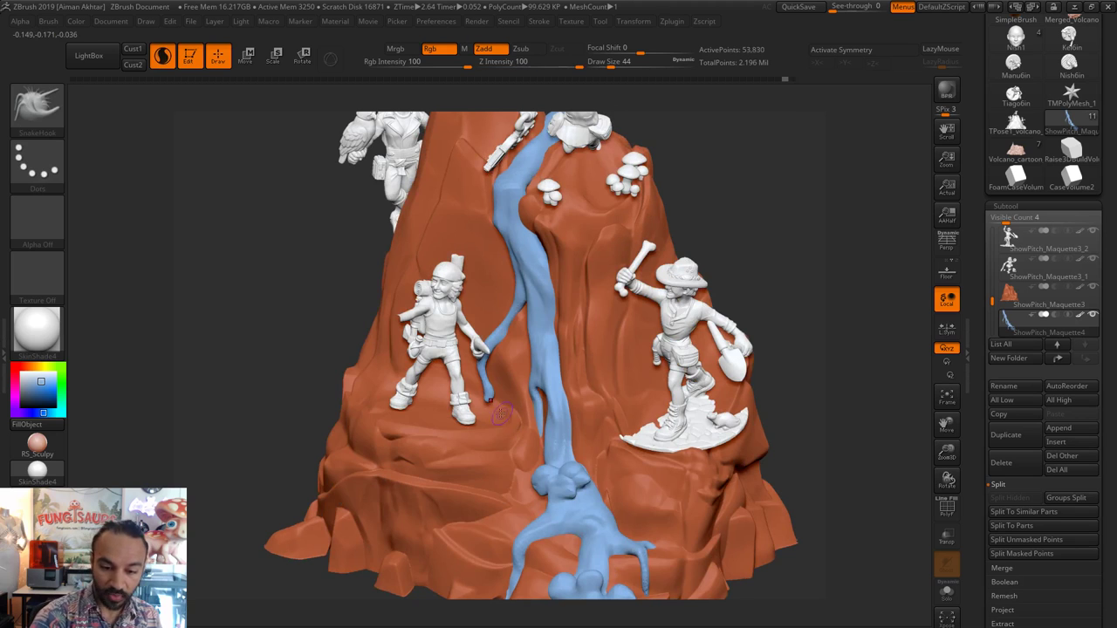
key(f)
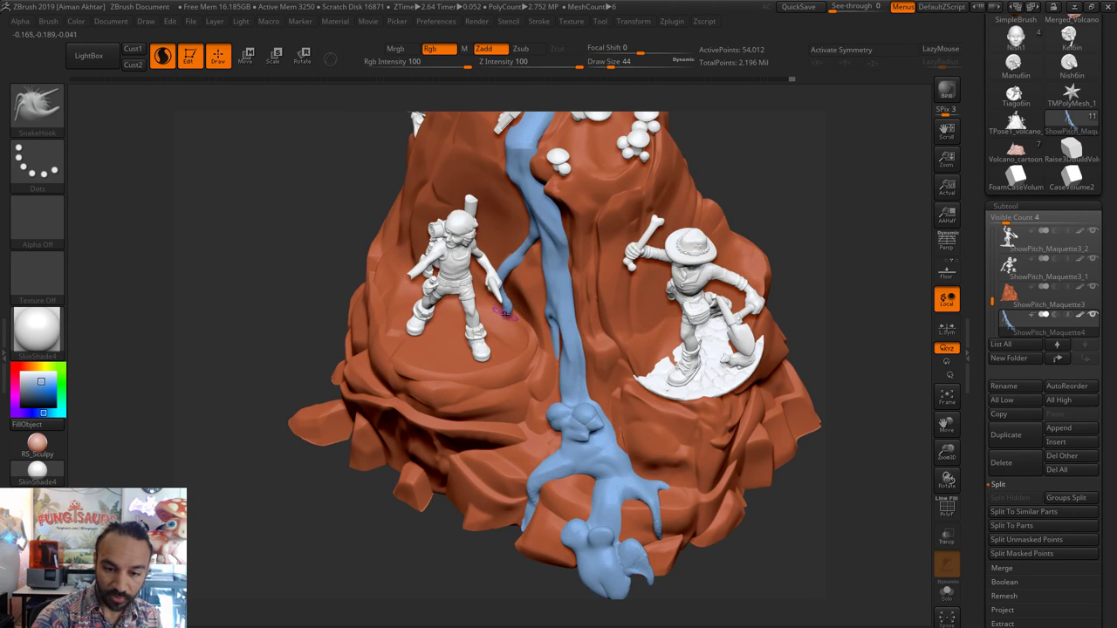
- Pull the side branch over the ledge's rim and down the rock face with SnakeHook, and thicken it with Inflat
drag(505, 313, 518, 334)
drag(823, 253, 860, 367)
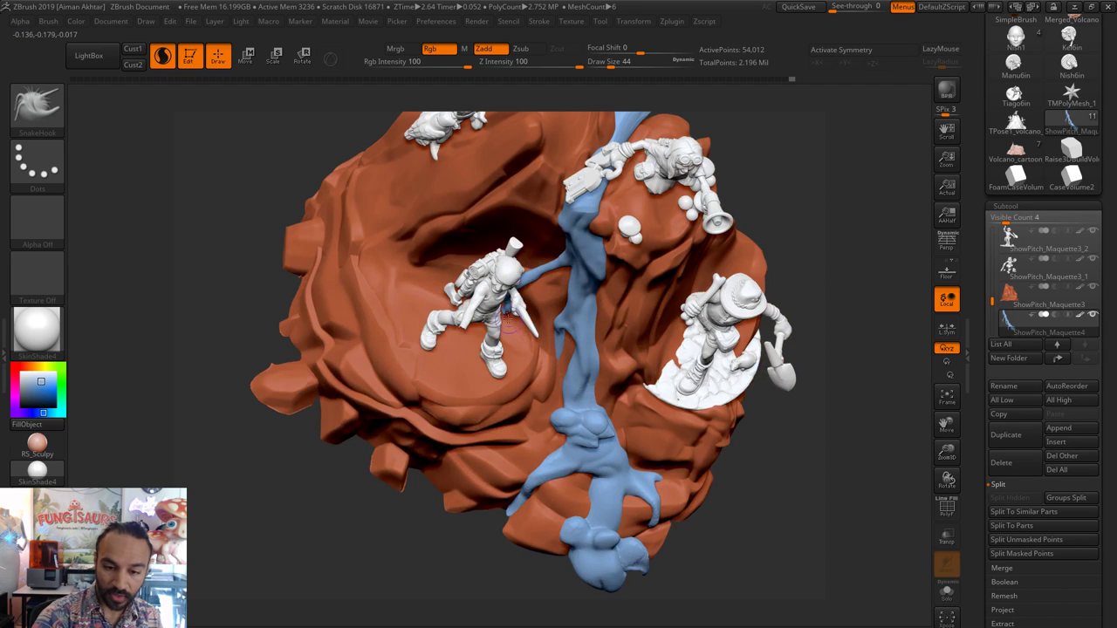
drag(508, 320, 529, 336)
drag(538, 376, 533, 389)
click(618, 65)
mouse_move(521, 326)
mouse_down()
mouse_move(534, 347)
mouse_move(533, 410)
mouse_up()
key(b)
key(i)
key(n)
key(b)
- Pull short spurs out of the stream's edge beside the bandana explorer with the SnakeHook brush at size 71
key(s)
key(h)
mouse_move(816, 422)
mouse_down()
mouse_move(698, 366)
mouse_move(559, 384)
mouse_move(534, 426)
mouse_move(553, 440)
mouse_up()
key(s)
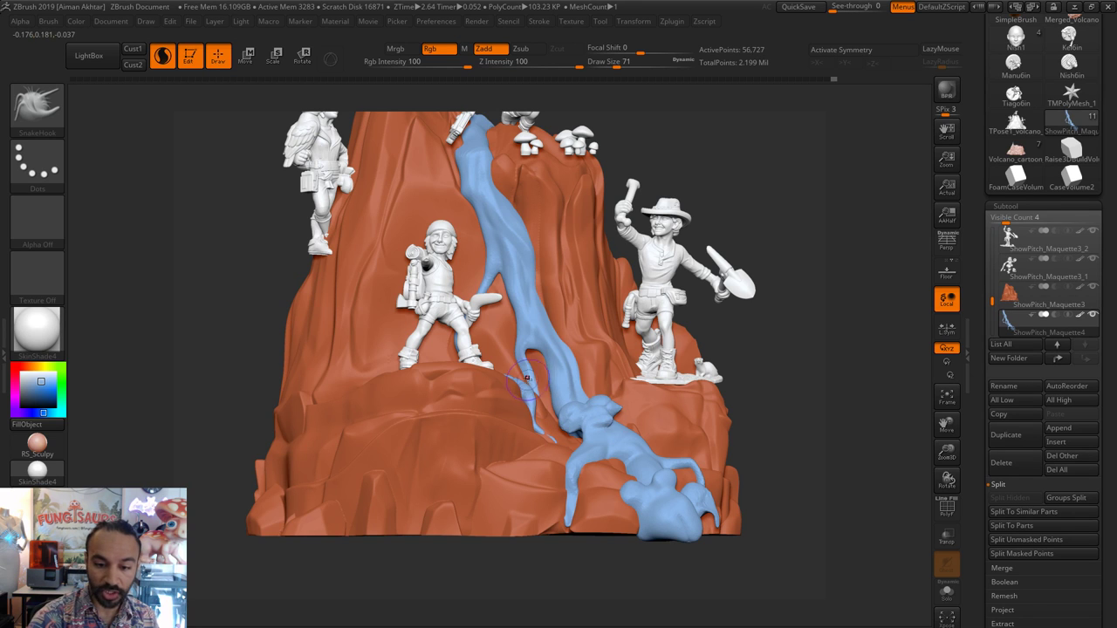
mouse_move(527, 378)
mouse_down()
mouse_move(535, 351)
mouse_move(529, 373)
mouse_up()
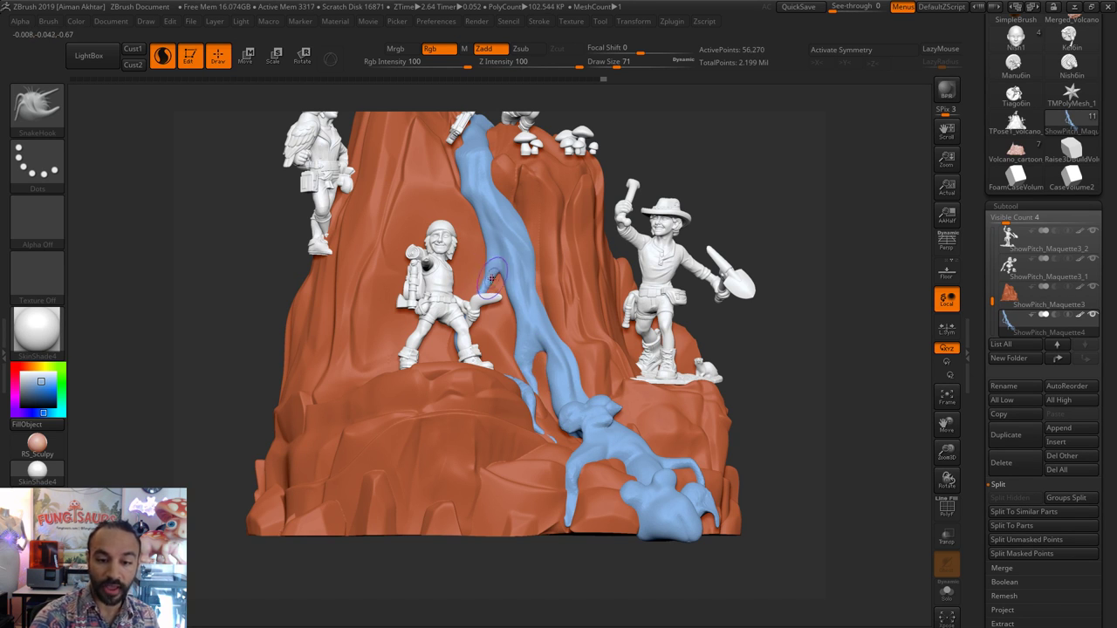
drag(490, 287, 496, 272)
drag(560, 310, 541, 314)
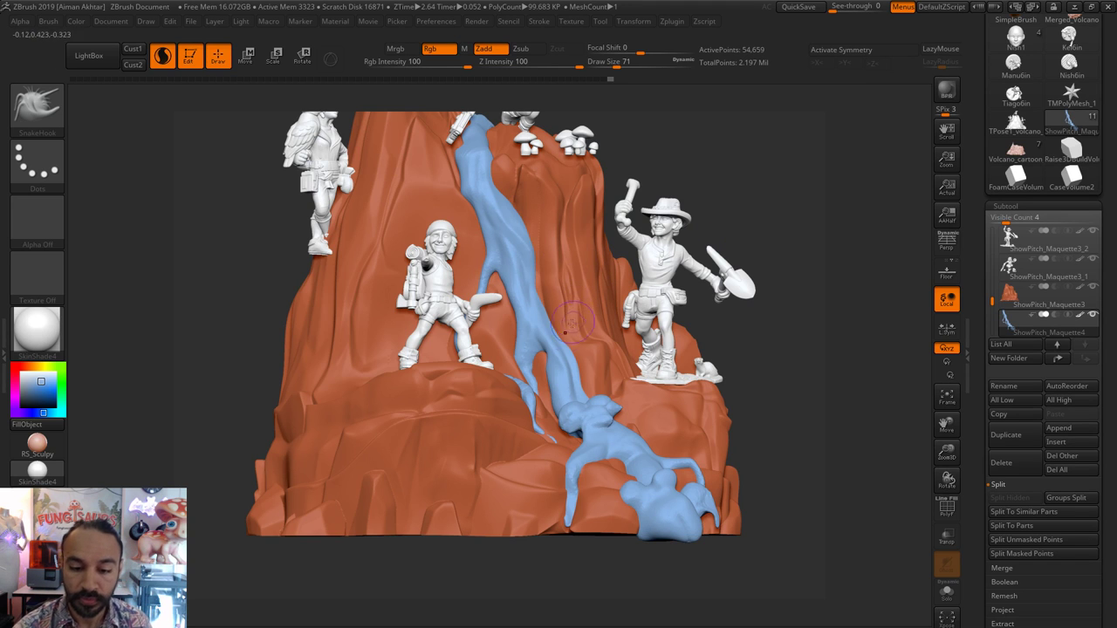
- Pull small claw-like offshoots from the upper stream's edge with the SnakeHook brush at sizes 44 and 23, undoing the last stroke
key(s)
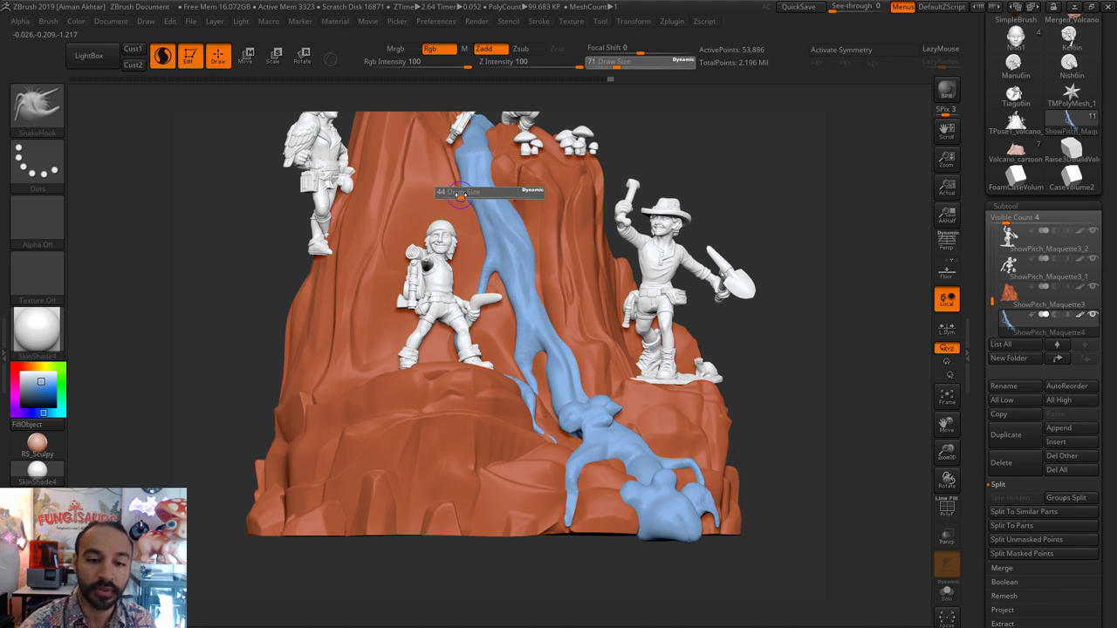
click(459, 194)
mouse_move(469, 177)
mouse_down()
mouse_move(447, 179)
mouse_move(461, 214)
mouse_up()
key(s)
click(456, 184)
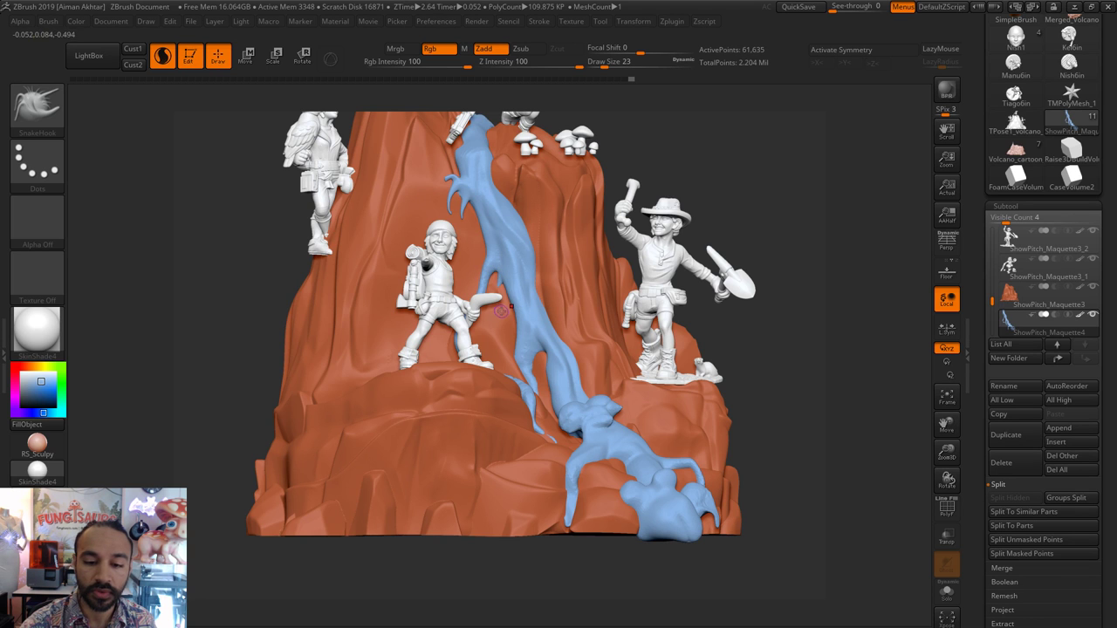
key(ctrl+z)
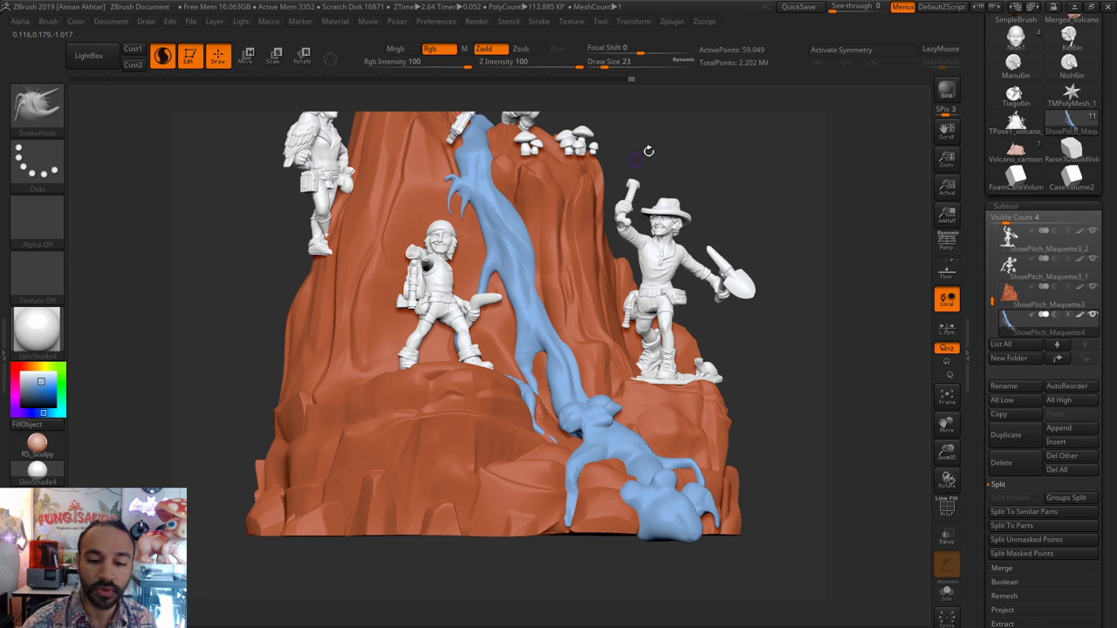
- Draw a thin drip down from the spur near the bandana explorer's hand with SnakeHook and thicken it with Inflat at size 46
drag(648, 151, 612, 209)
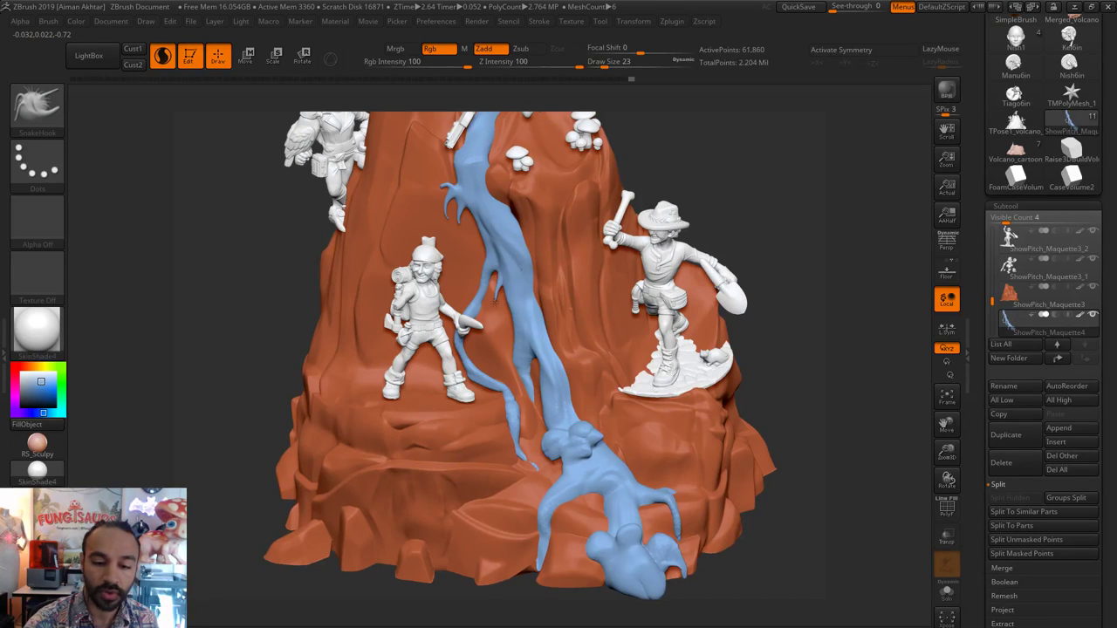
drag(718, 198, 733, 150)
key(s)
drag(504, 308, 499, 347)
key(b)
key(i)
key(n)
mouse_move(504, 299)
mouse_down()
mouse_move(507, 354)
mouse_move(518, 358)
mouse_up()
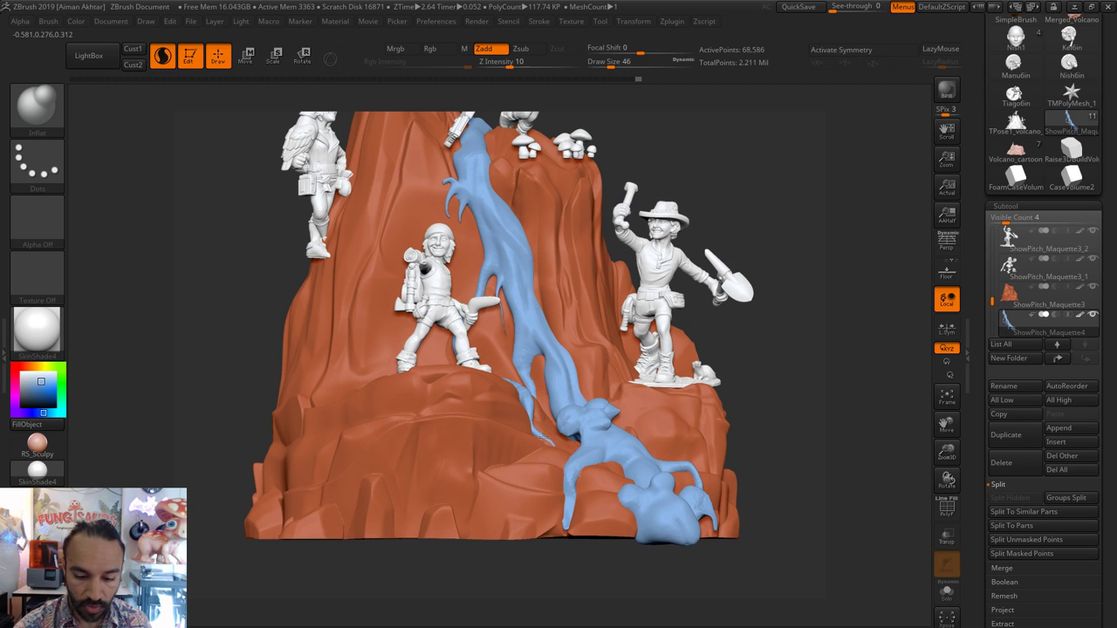
- Extend the side branch's lower tip towards the upper pool lobes with the SnakeHook brush at sizes 35 and 59, undoing one stroke
click(37, 106)
key(s)
key(k)
key(bracketleft)
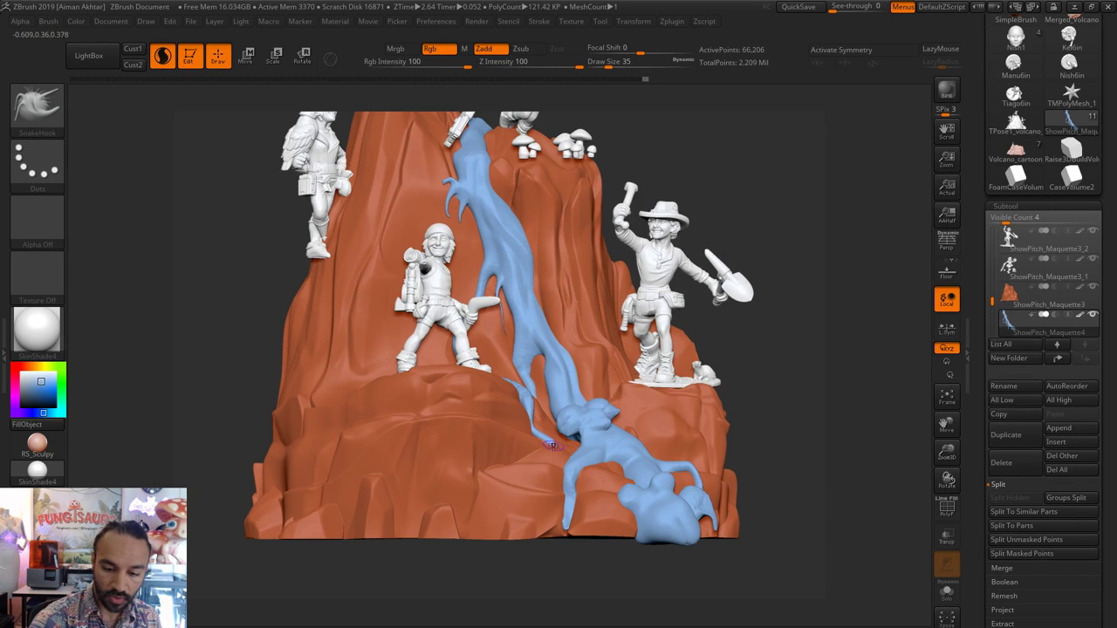
drag(805, 342, 755, 393)
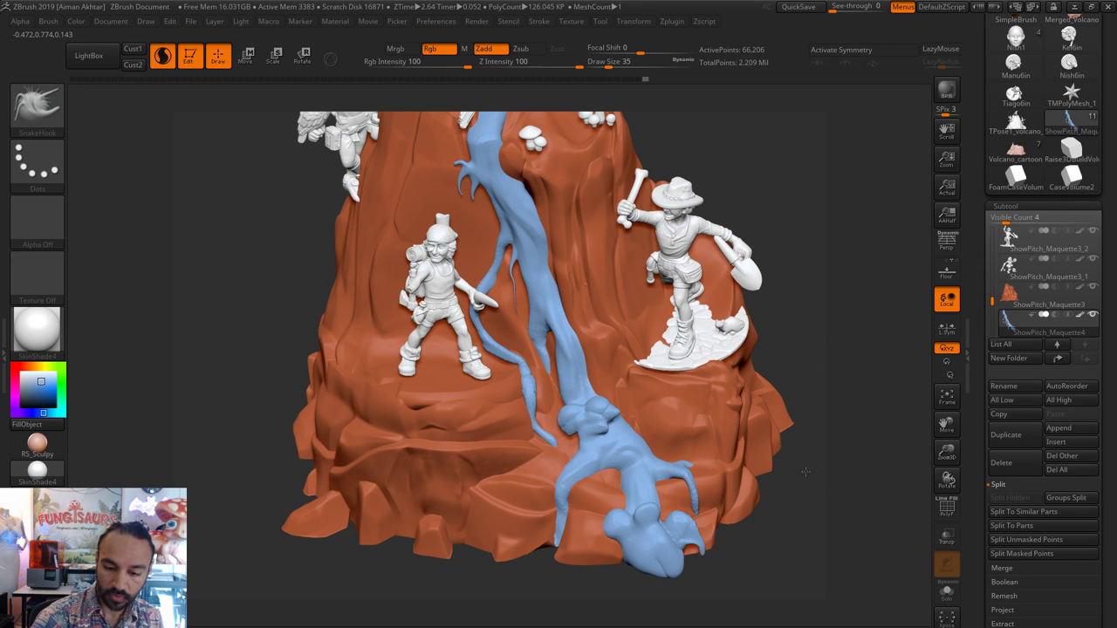
mouse_move(823, 427)
mouse_down()
mouse_move(555, 448)
mouse_move(571, 466)
mouse_move(547, 432)
mouse_move(538, 439)
mouse_up()
key(ctrl+z)
key(s)
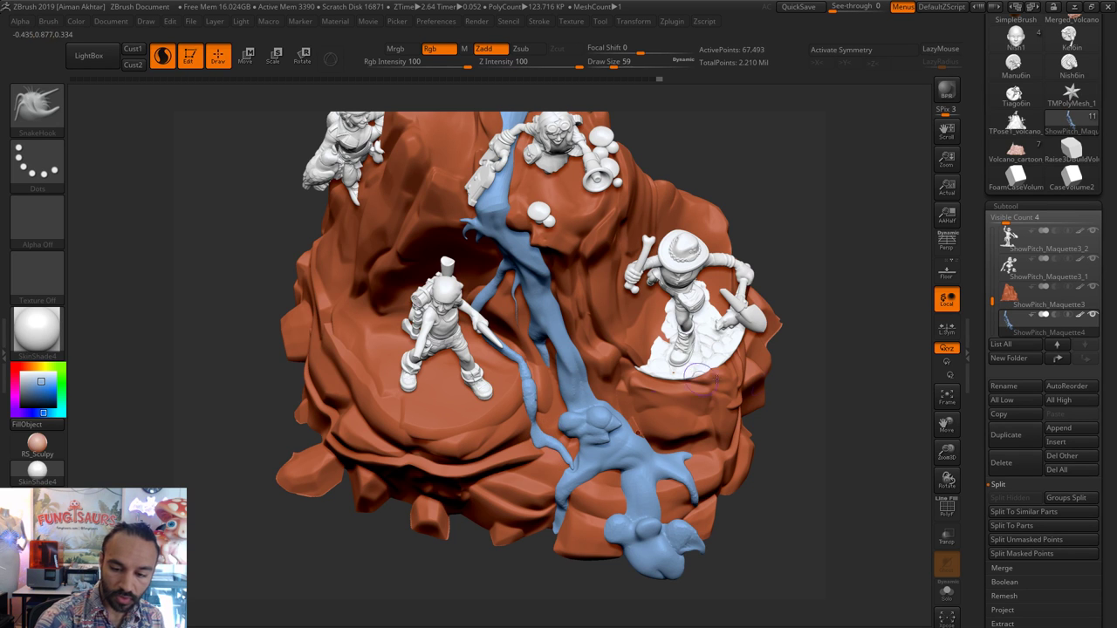
- Fork the side branch's lower end by pulling a second thin prong over the rock with the SnakeHook brush at size 46
shift+drag(797, 319, 792, 253)
drag(757, 367, 739, 388)
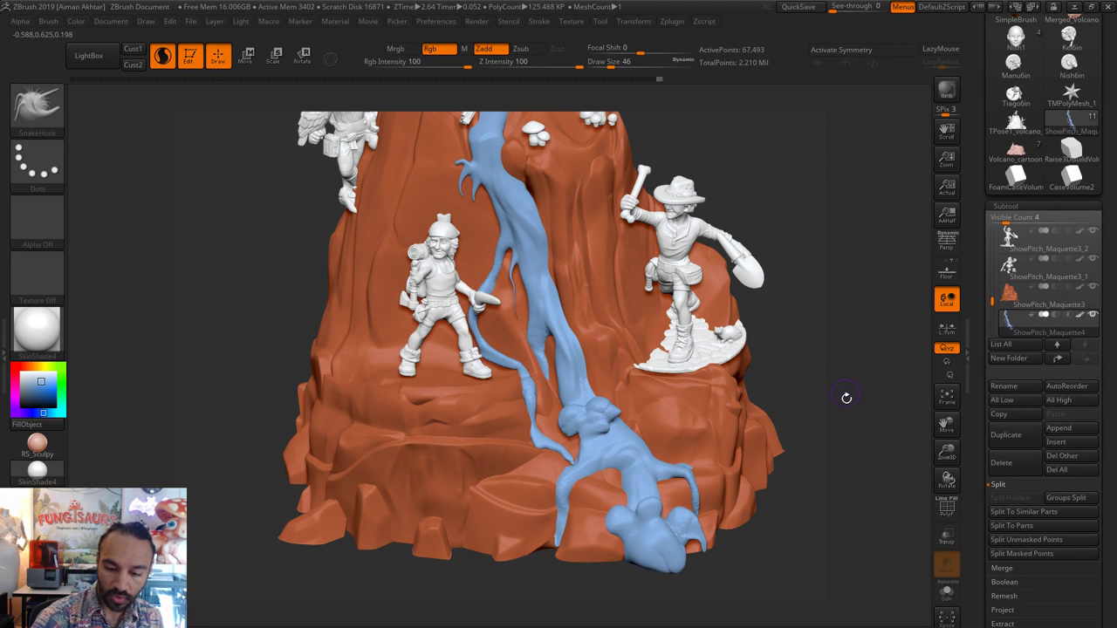
drag(846, 399, 841, 462)
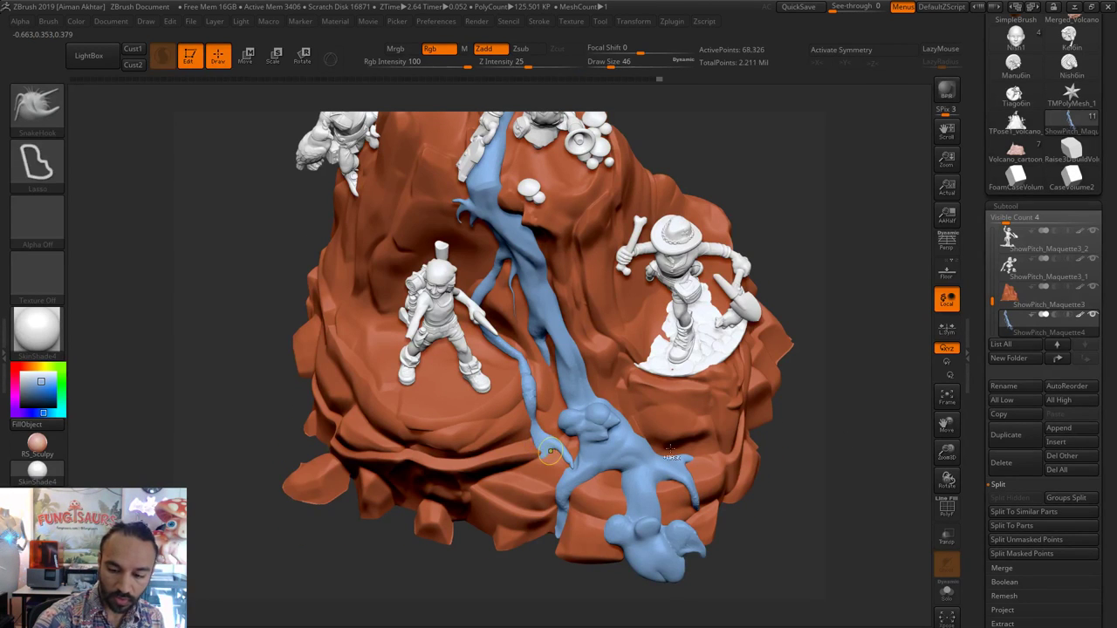
mouse_move(542, 462)
mouse_down()
mouse_move(547, 453)
mouse_move(542, 464)
mouse_up()
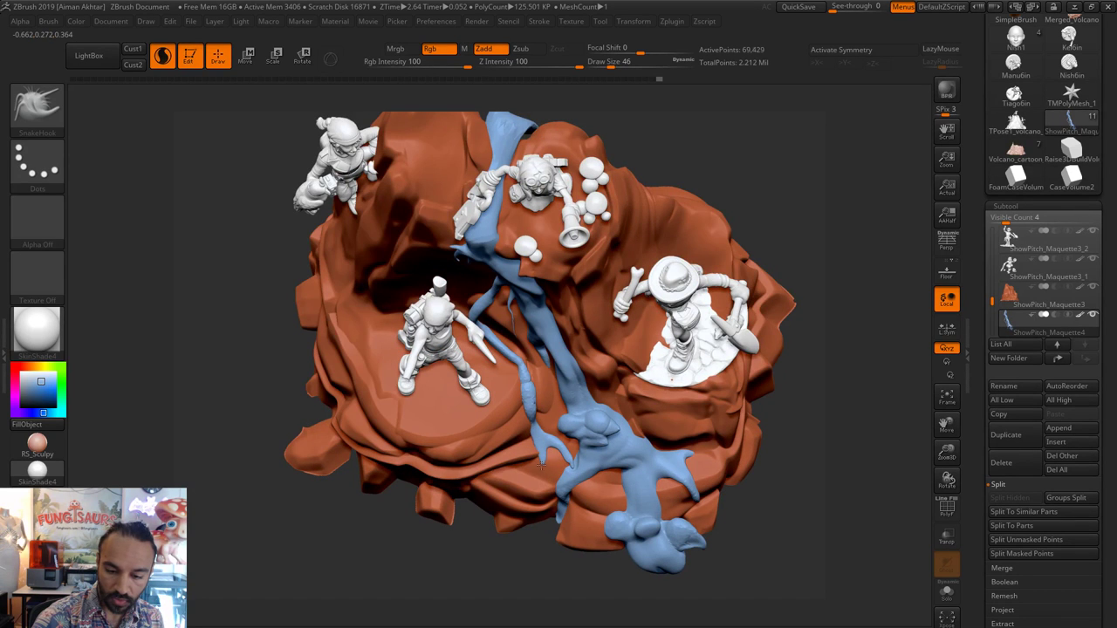
drag(824, 401, 820, 348)
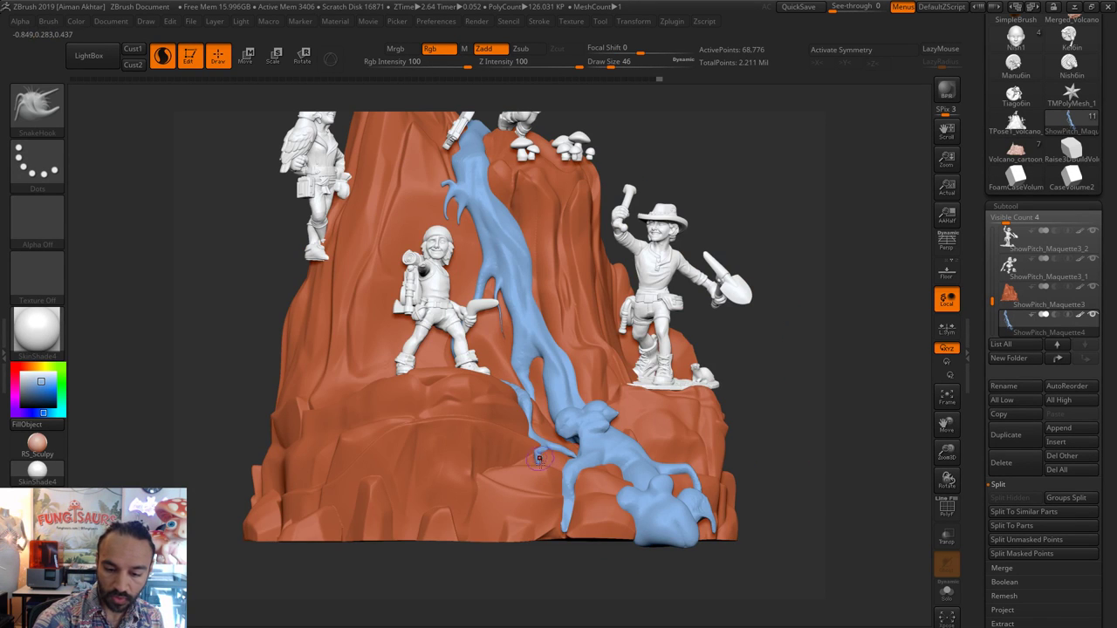
mouse_move(539, 458)
mouse_down()
mouse_move(542, 471)
mouse_move(531, 438)
mouse_up()
- Thicken the middle of the side branch and the tip of the pool's thin branch with the Inflat brush at size 90
key(s)
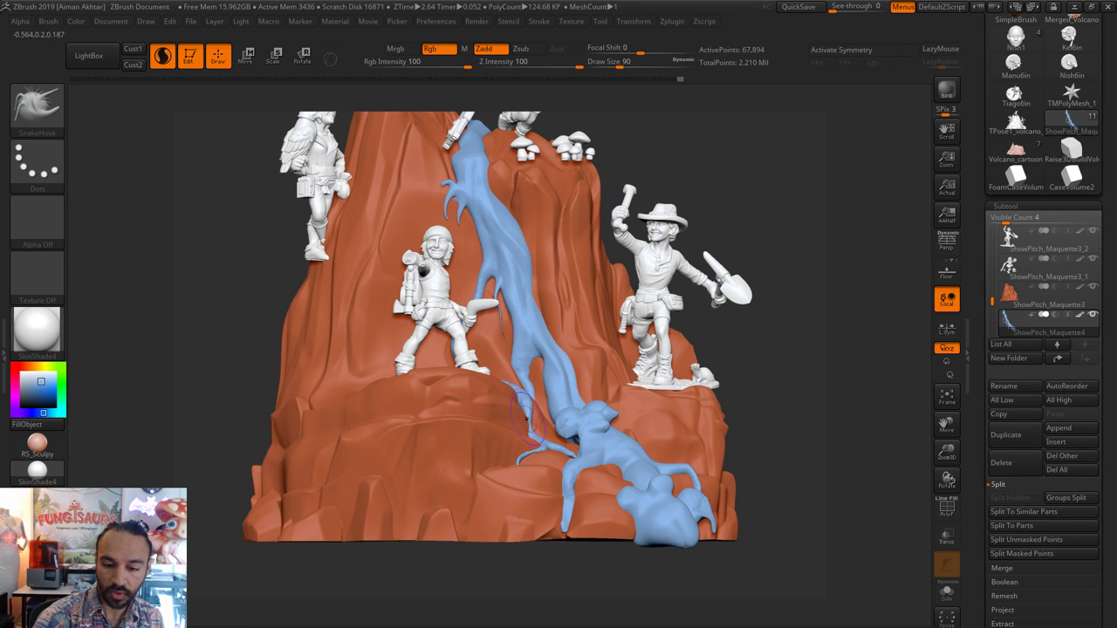
mouse_move(525, 400)
mouse_down()
mouse_move(539, 446)
mouse_move(526, 405)
mouse_up()
key(ctrl+z)
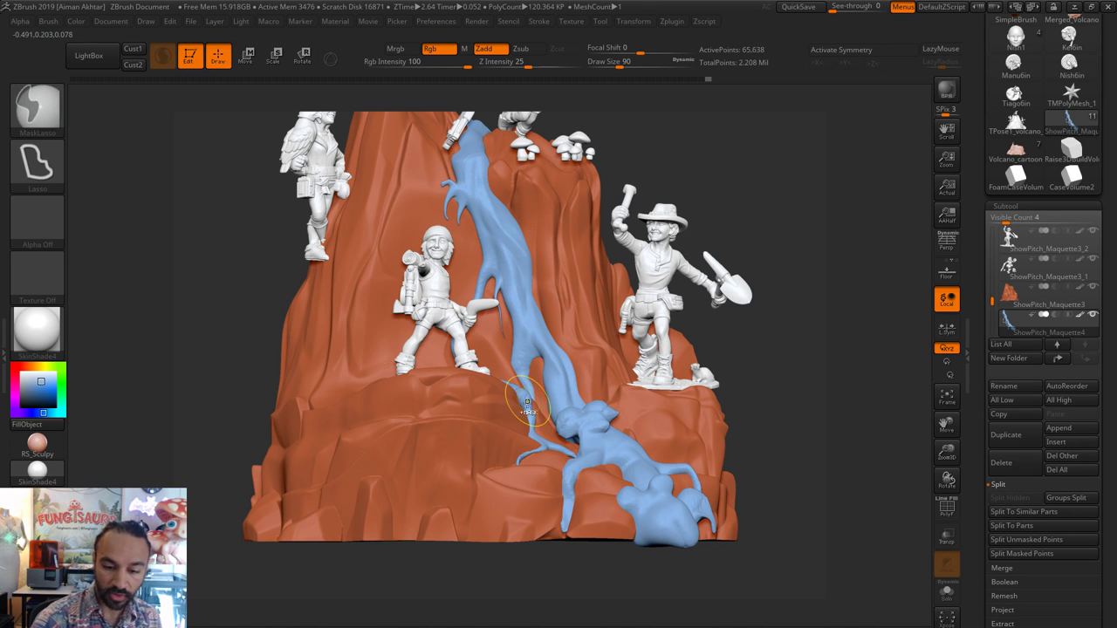
drag(792, 336, 795, 340)
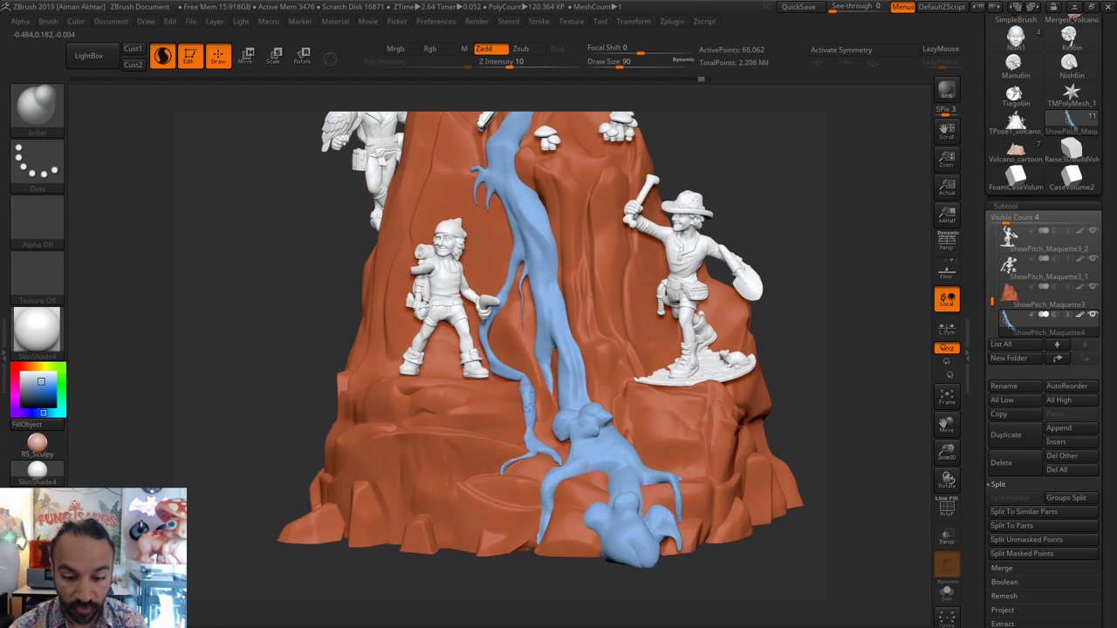
mouse_move(527, 381)
mouse_down()
mouse_move(530, 402)
mouse_move(529, 391)
mouse_up()
key(ctrl+z)
drag(835, 328, 855, 325)
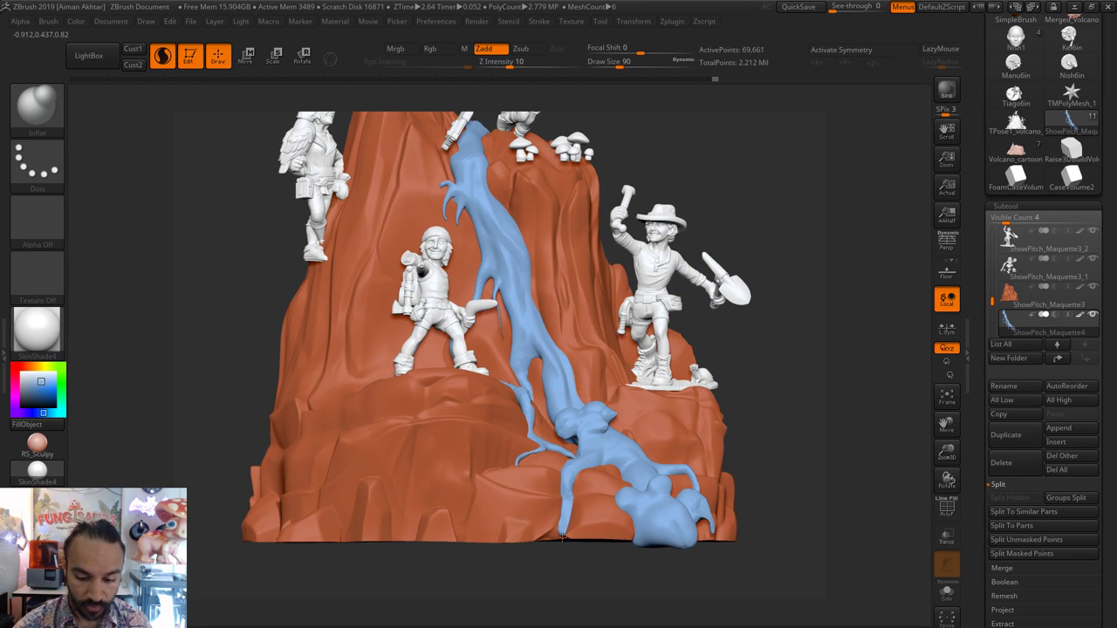
drag(559, 531, 561, 526)
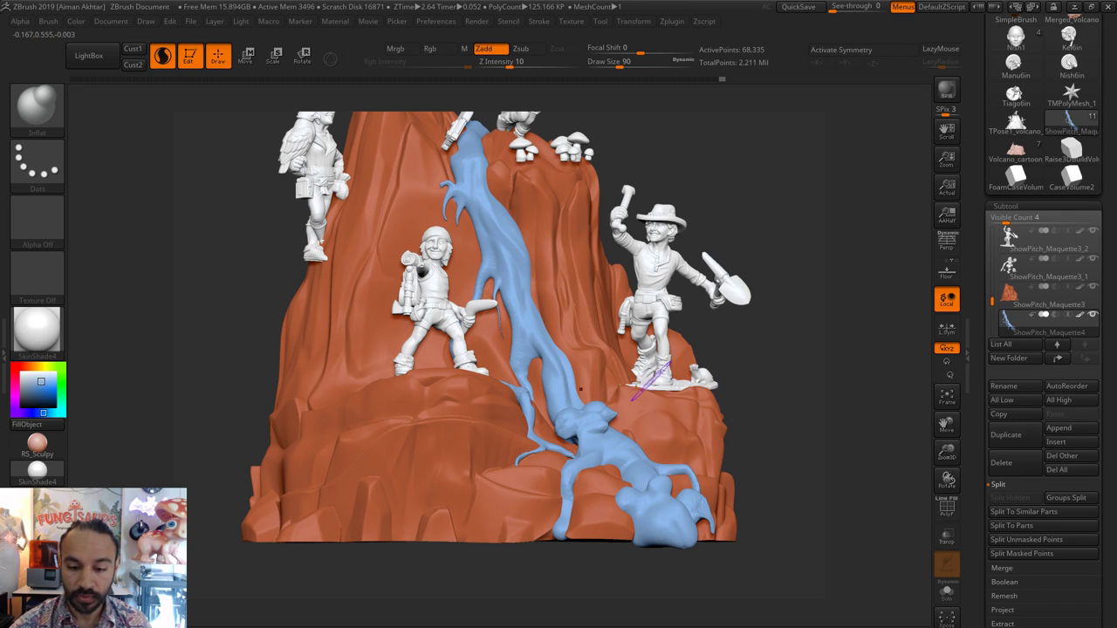
drag(608, 402, 593, 398)
- Reshape the lobes at the foot of the stream with the Move brush at size 108, undoing the last stroke
key(s)
key(b)
key(m)
key(v)
key(bracketright)
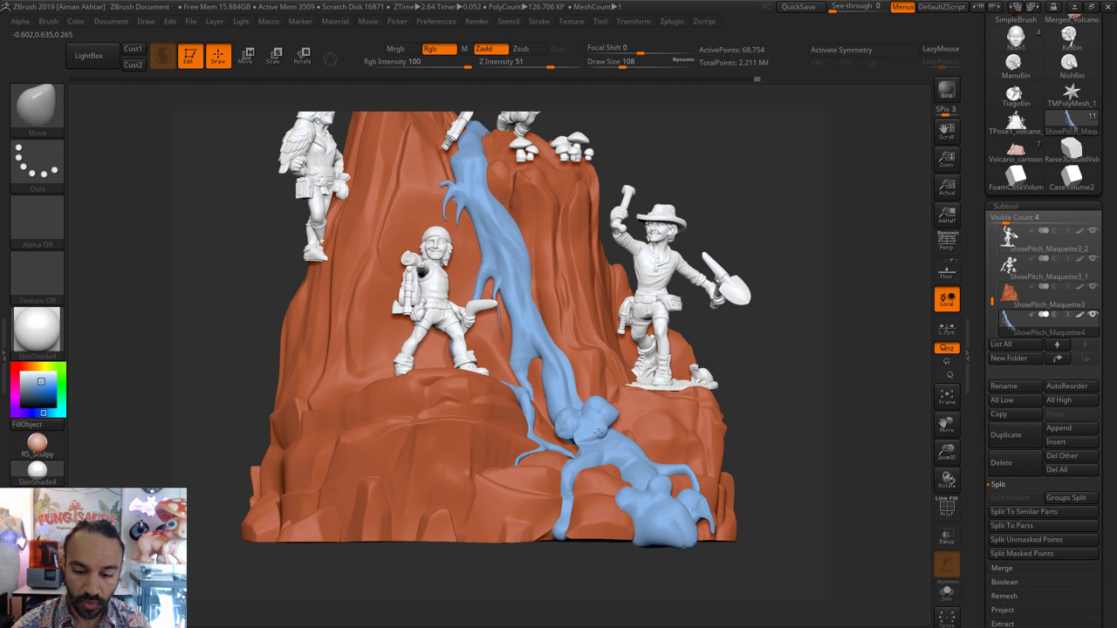
key(shift)
key(ctrl+z)
- Push the lobes at the foot of the stream into rounder shapes with the Move brush at sizes 74 to 80
key(s)
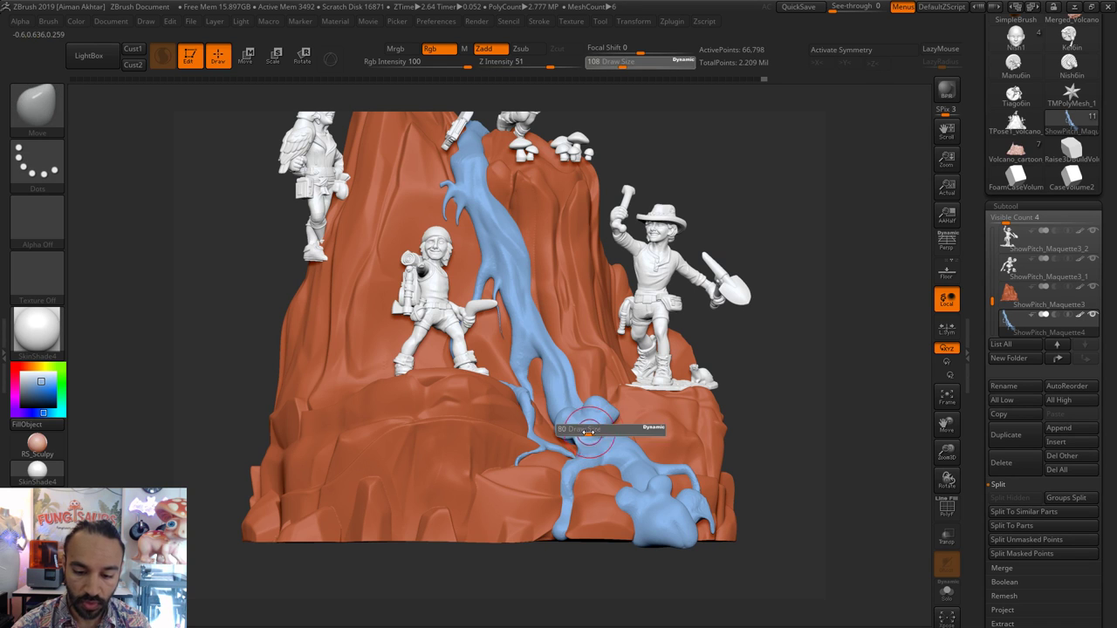
click(587, 432)
drag(592, 432, 601, 424)
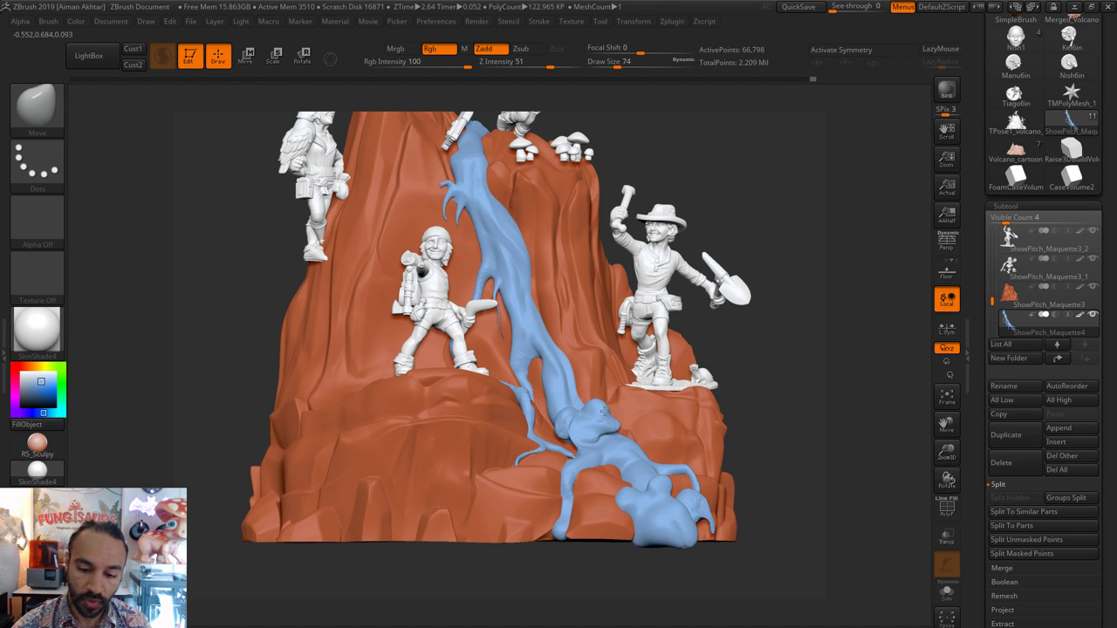
key(s)
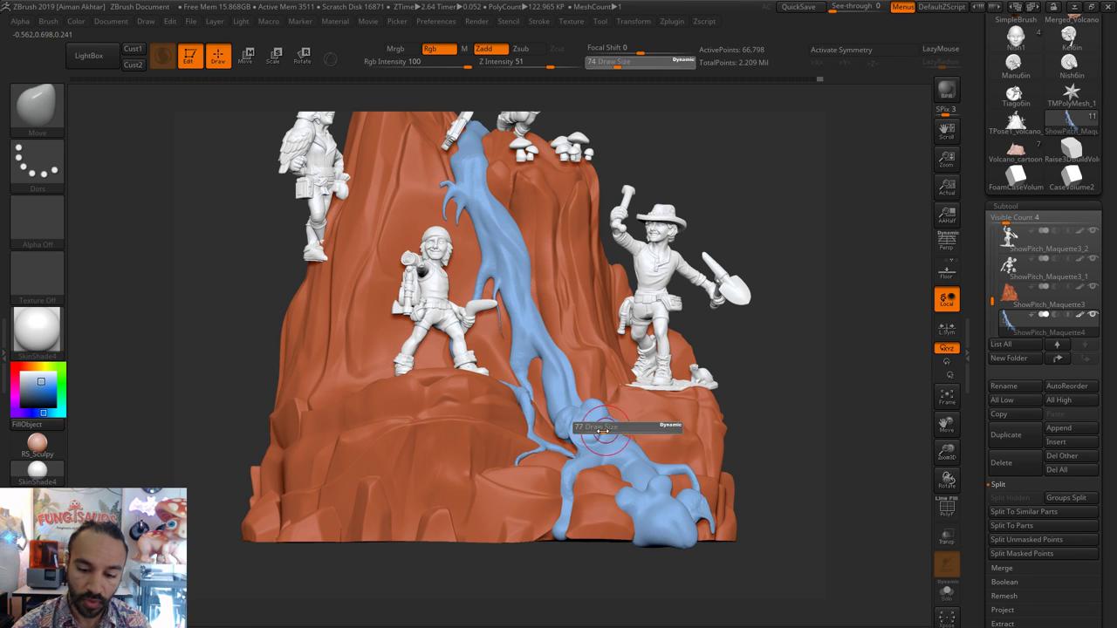
click(603, 426)
drag(604, 425, 609, 431)
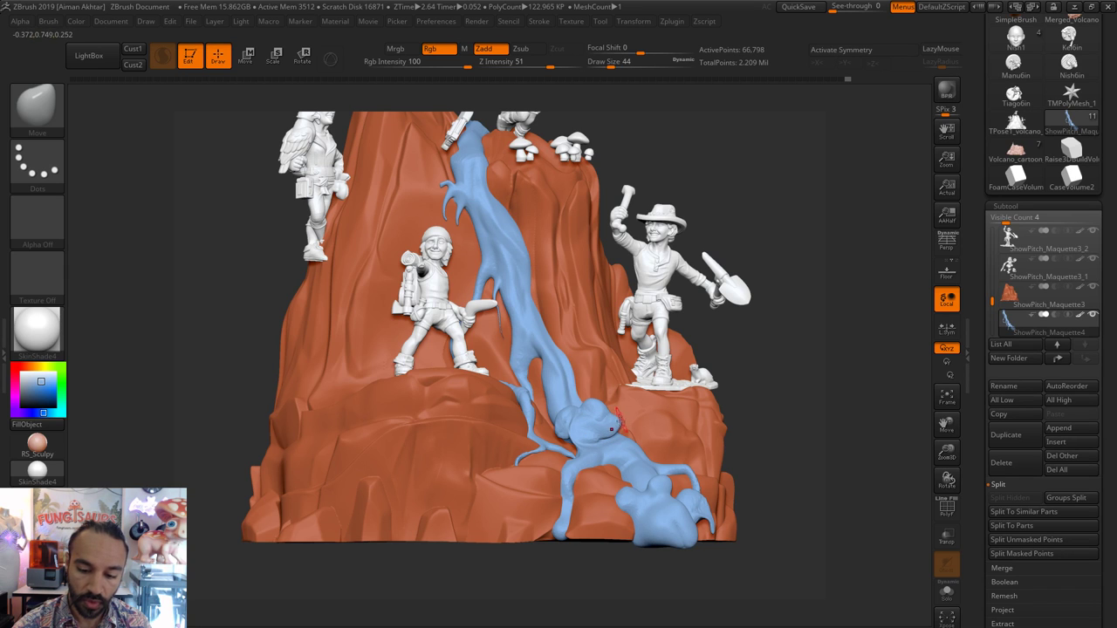
- Refine the contours of the stream's foot lobes with smaller Move brush strokes, including size 62
key(s)
click(616, 429)
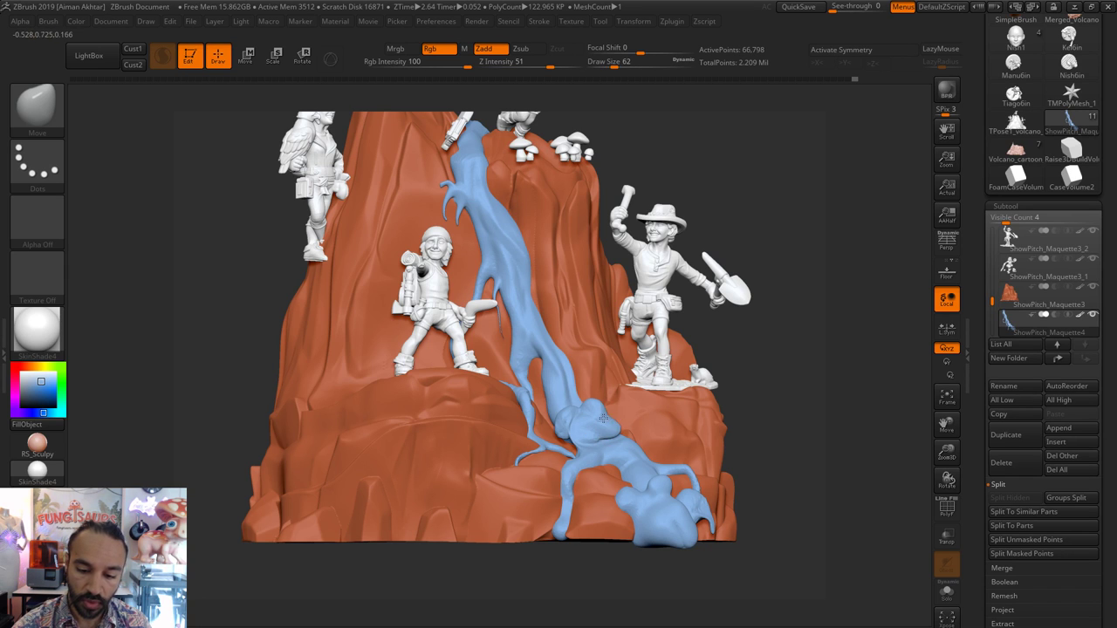
key(s)
mouse_move(599, 402)
mouse_down()
mouse_move(605, 422)
mouse_move(580, 436)
mouse_move(611, 428)
mouse_move(563, 428)
mouse_move(593, 405)
mouse_move(577, 434)
mouse_up()
click(611, 414)
key(s)
click(592, 424)
- Swell the small lobes at the foot of the stream with the Inflat brush at size 33
key(b)
key(i)
key(n)
key(s)
click(579, 436)
key(s)
click(581, 429)
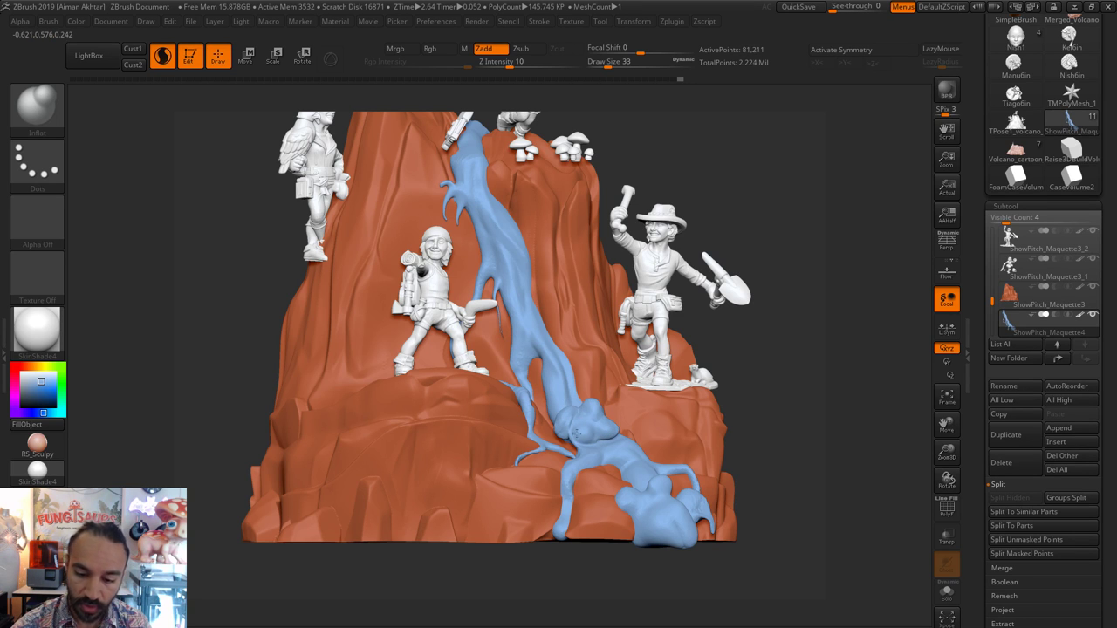
- Swell rounded lobes on the lowest pool at the volcano's base with the Inflat brush at size 44
key(s)
click(663, 505)
drag(663, 505, 665, 504)
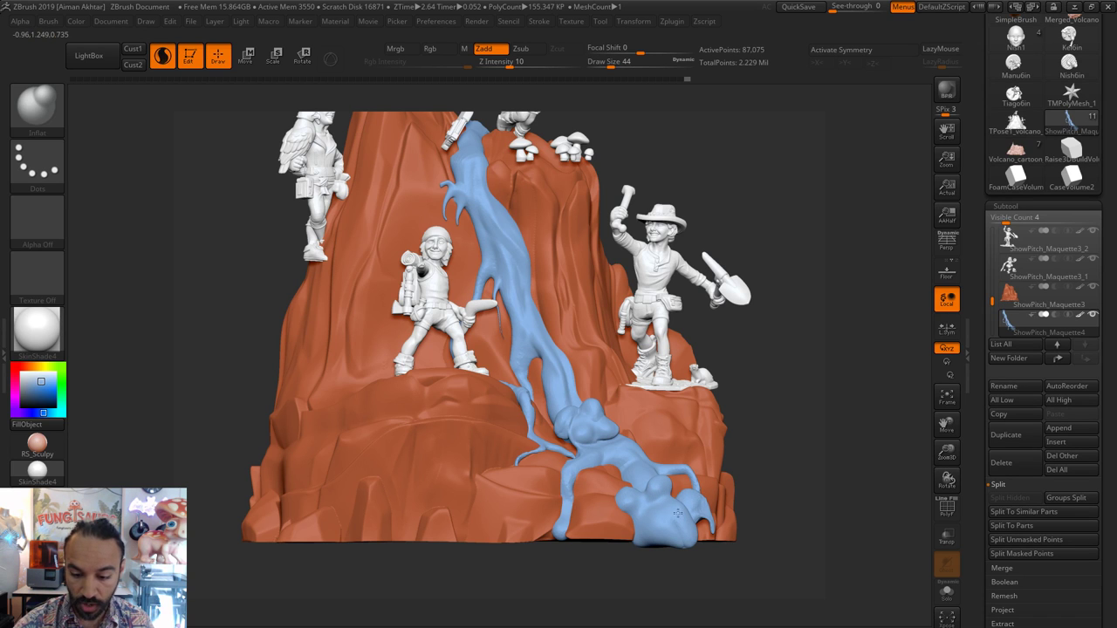
key(s)
mouse_move(656, 521)
mouse_down()
mouse_move(647, 515)
mouse_move(652, 532)
mouse_move(671, 534)
mouse_move(674, 494)
mouse_move(633, 506)
mouse_move(638, 487)
mouse_move(635, 504)
mouse_up()
- Carve creases between the lobes of the lowest pool with DamStandard at sizes 59 to 77, and smooth them at size 71
click(670, 624)
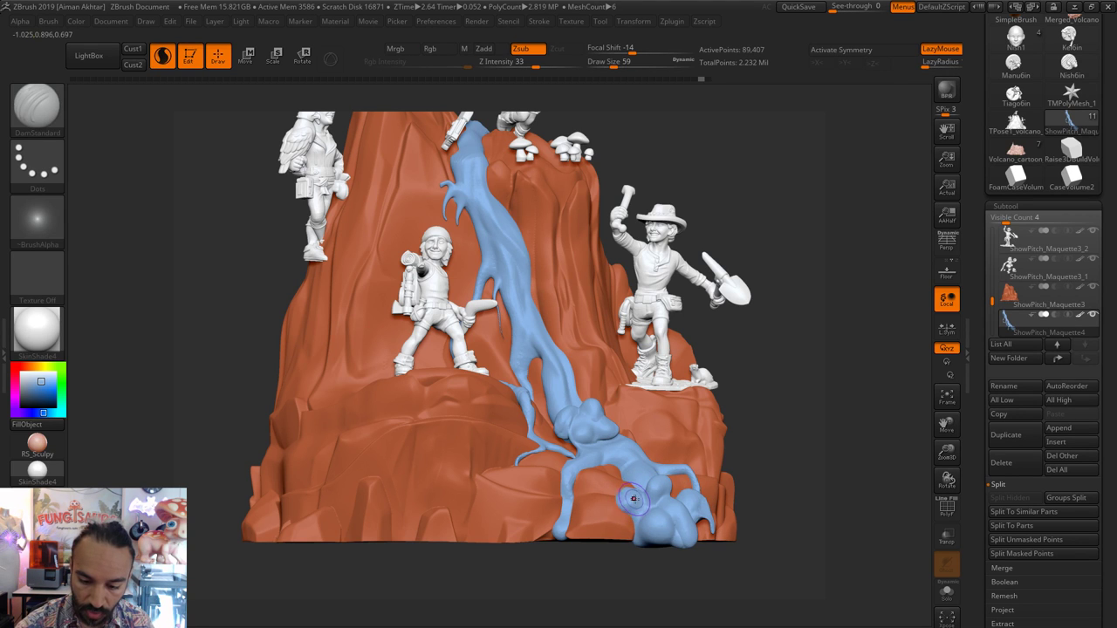
key(ctrl)
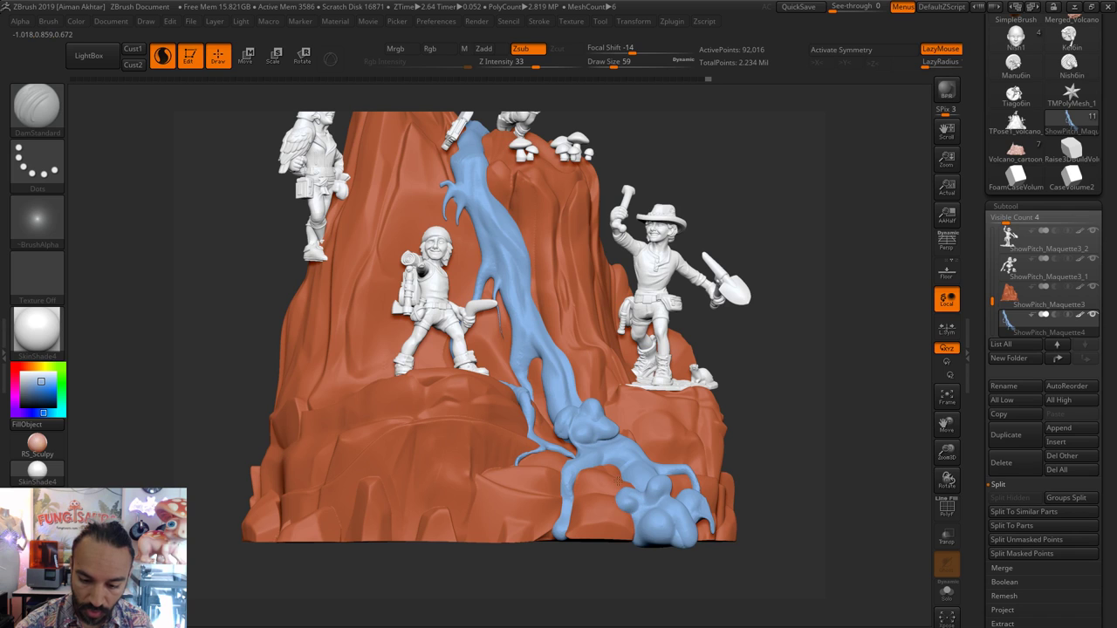
drag(618, 481, 687, 479)
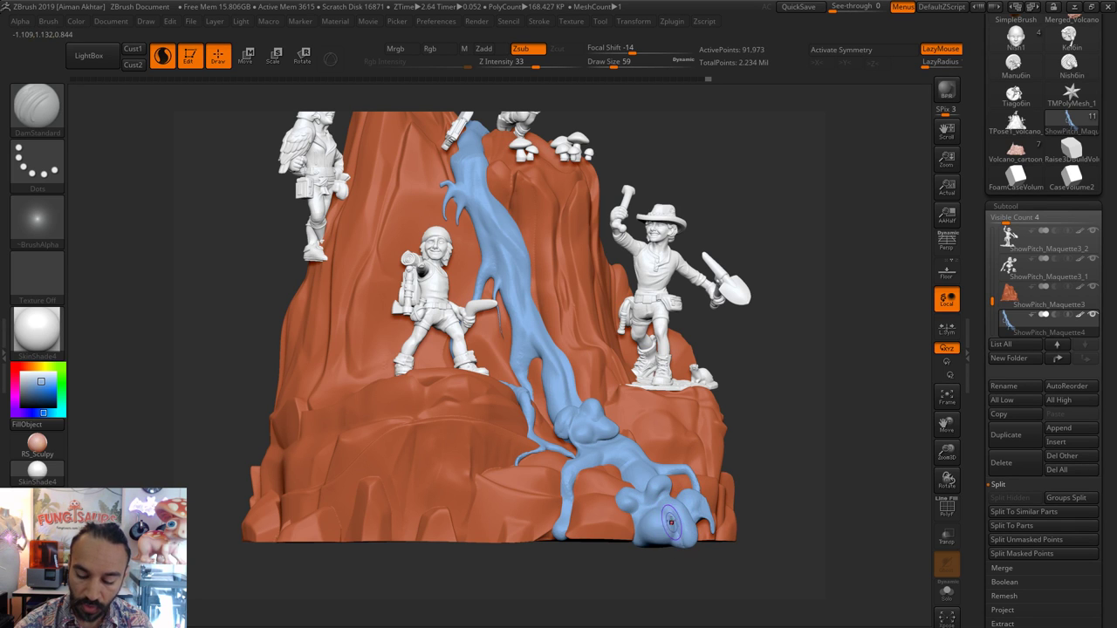
key(shift)
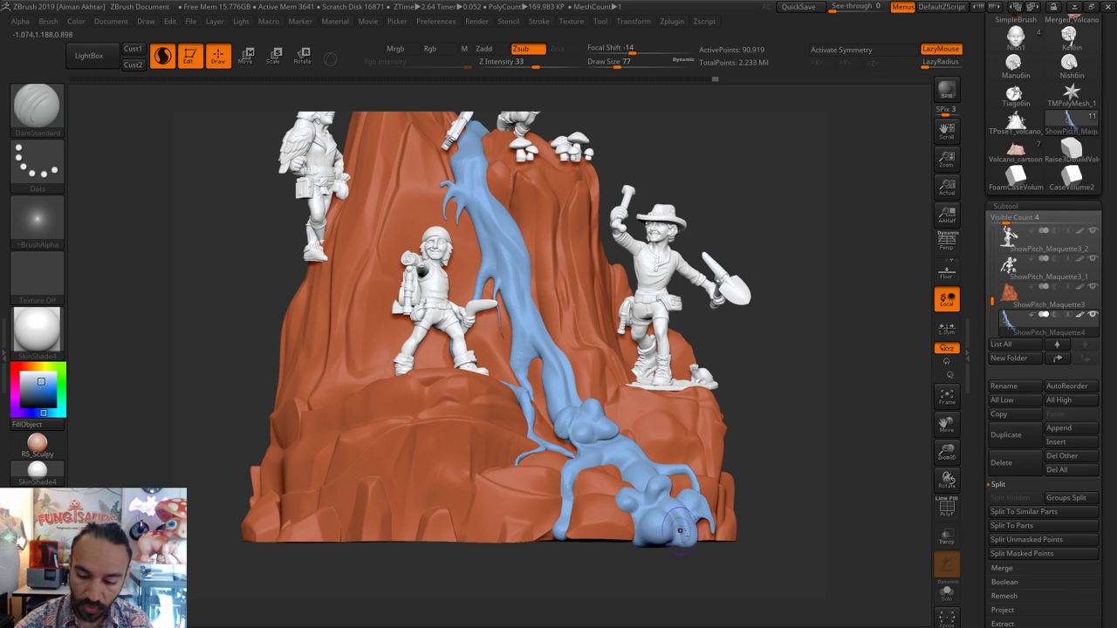
key(shift)
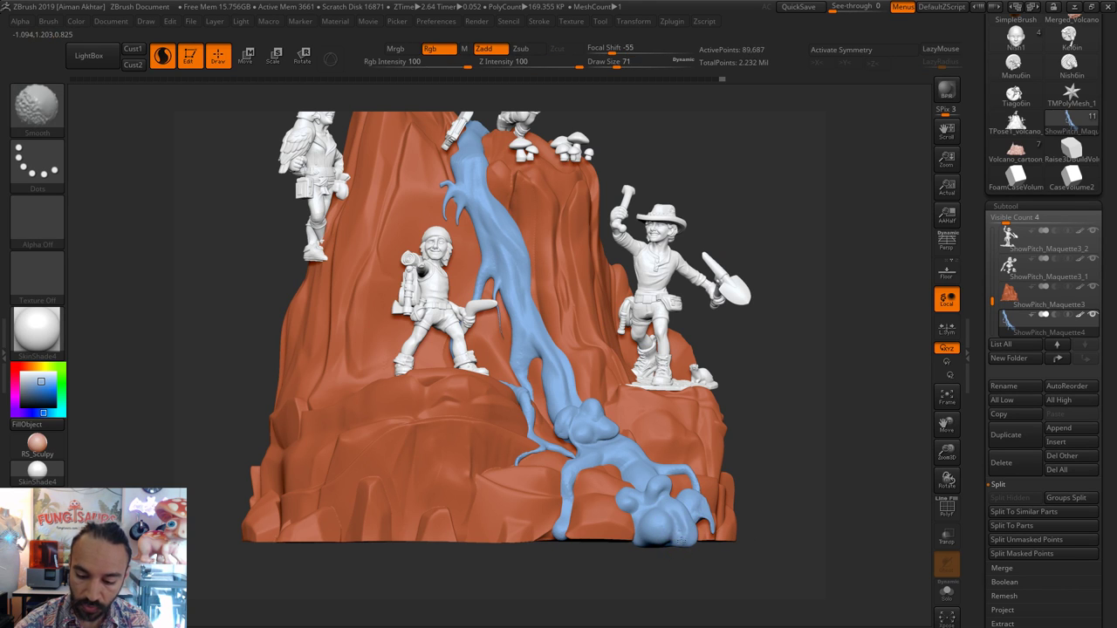
drag(674, 536, 675, 539)
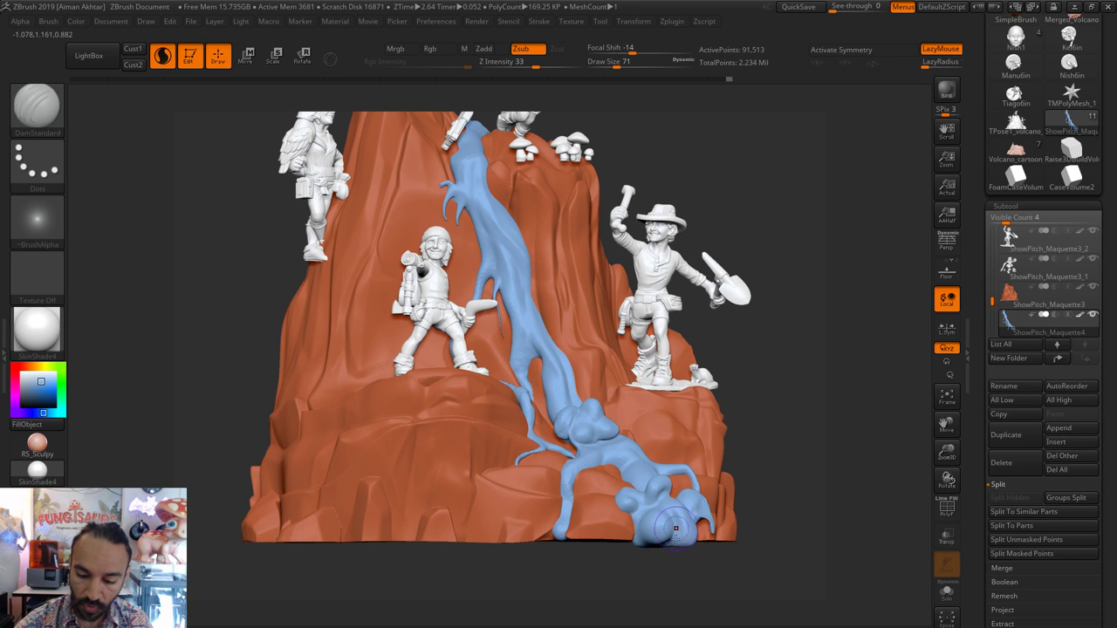
- Crease the small side offshoot of the lowest pool with DamStandard at size 71, and smooth its surface
right_drag(693, 454, 706, 499)
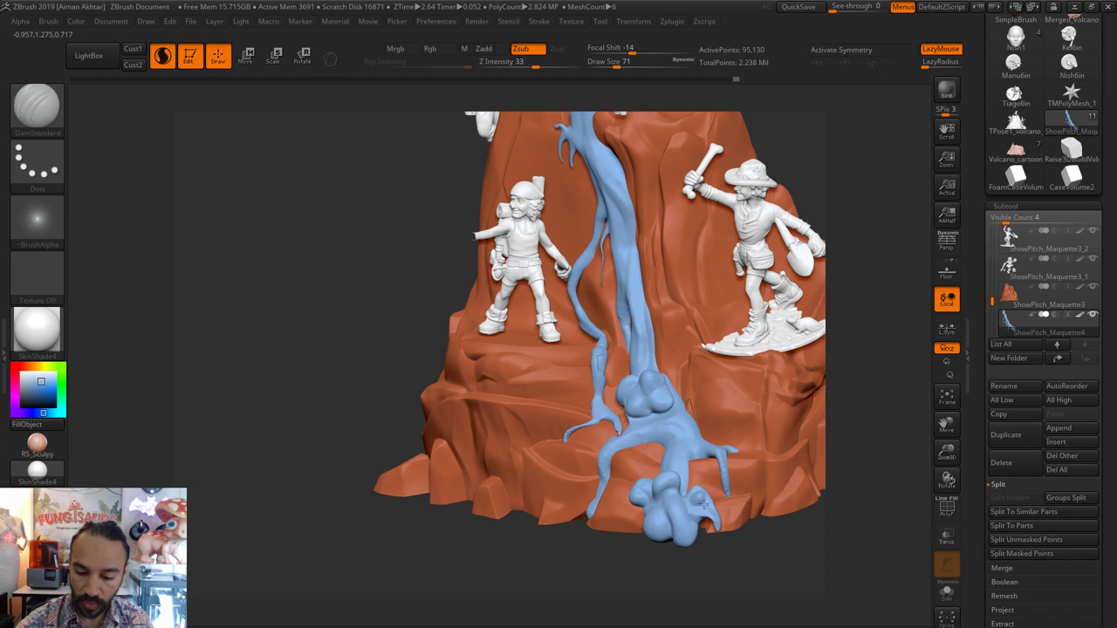
drag(704, 504, 694, 499)
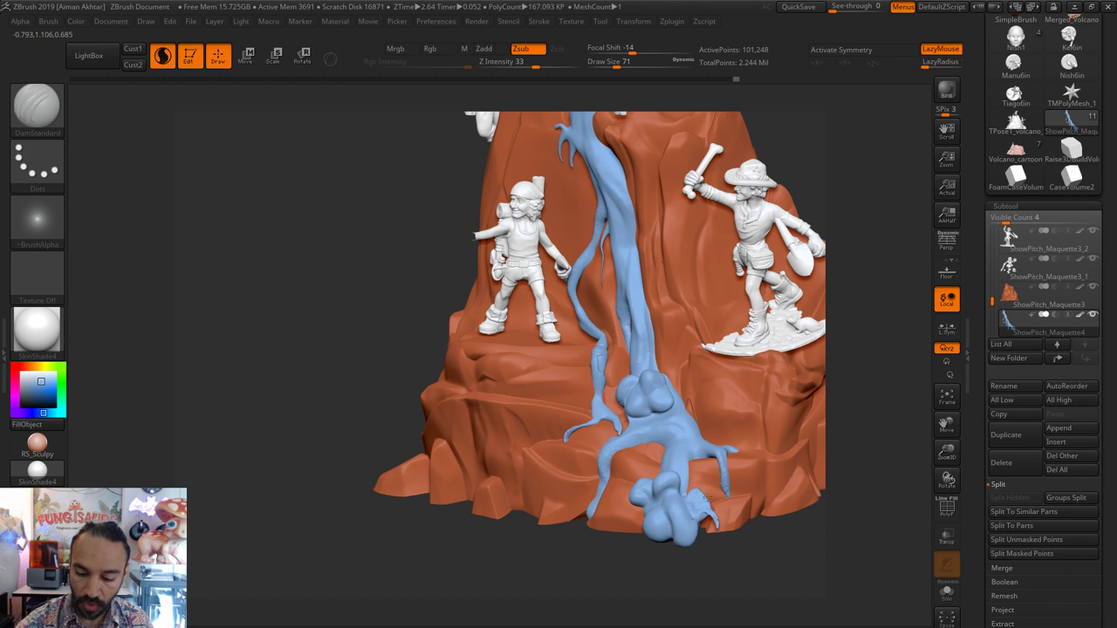
drag(706, 499, 713, 528)
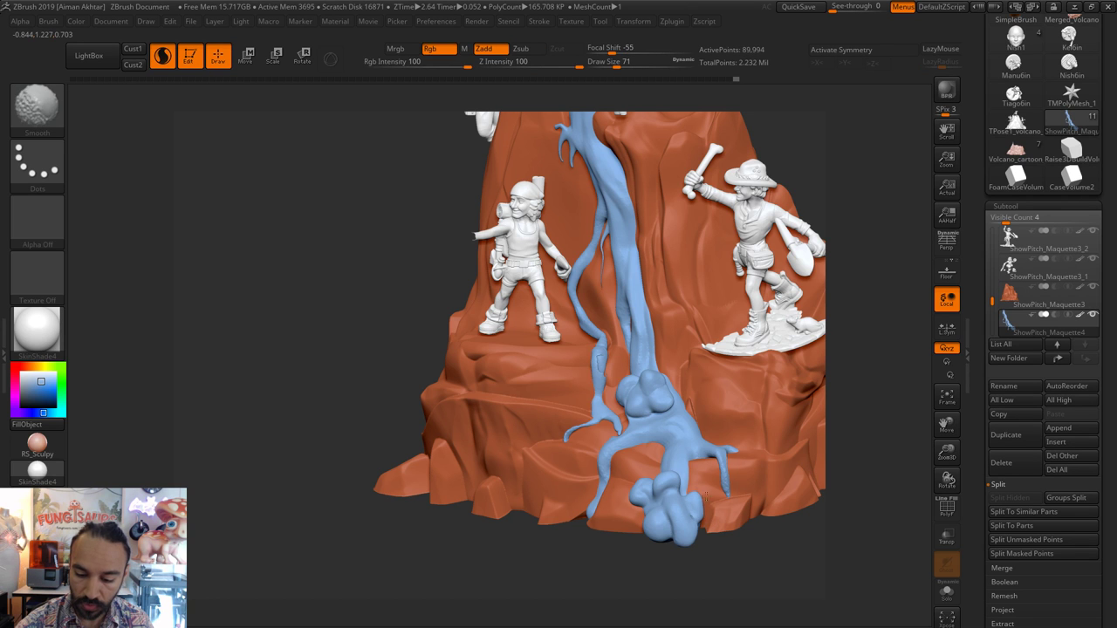
- Reshape the side offshoot of the lowest pool with the Move brush at sizes 51 and 46
key(b)
key(m)
key(v)
key(s)
click(700, 508)
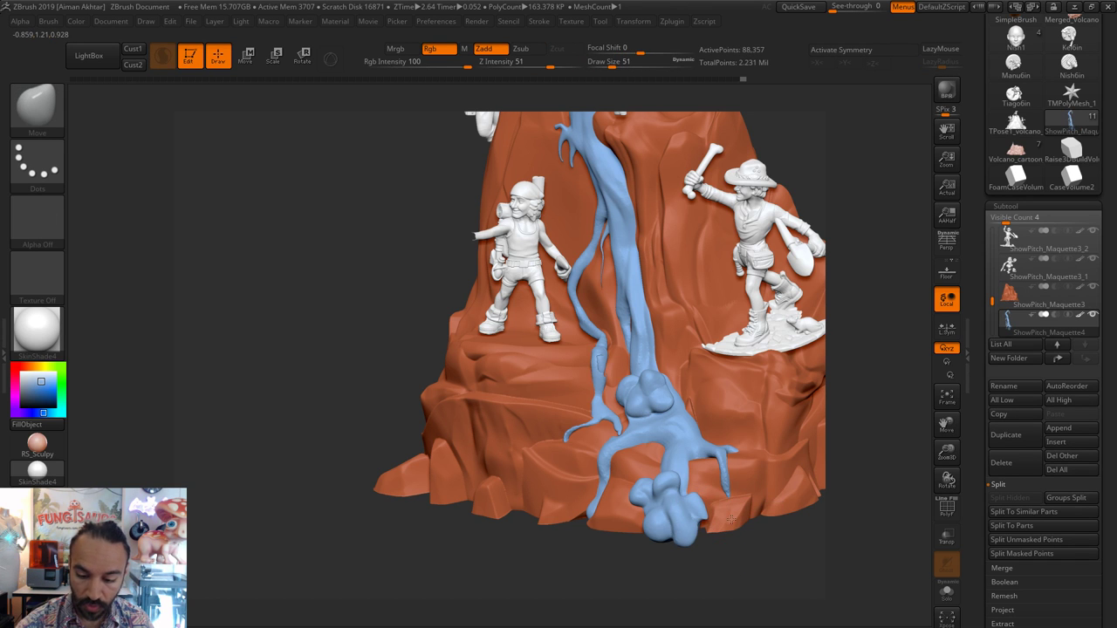
mouse_move(731, 519)
mouse_down()
mouse_move(791, 498)
mouse_move(728, 499)
mouse_up()
key(s)
drag(699, 505, 708, 495)
key(s)
click(701, 503)
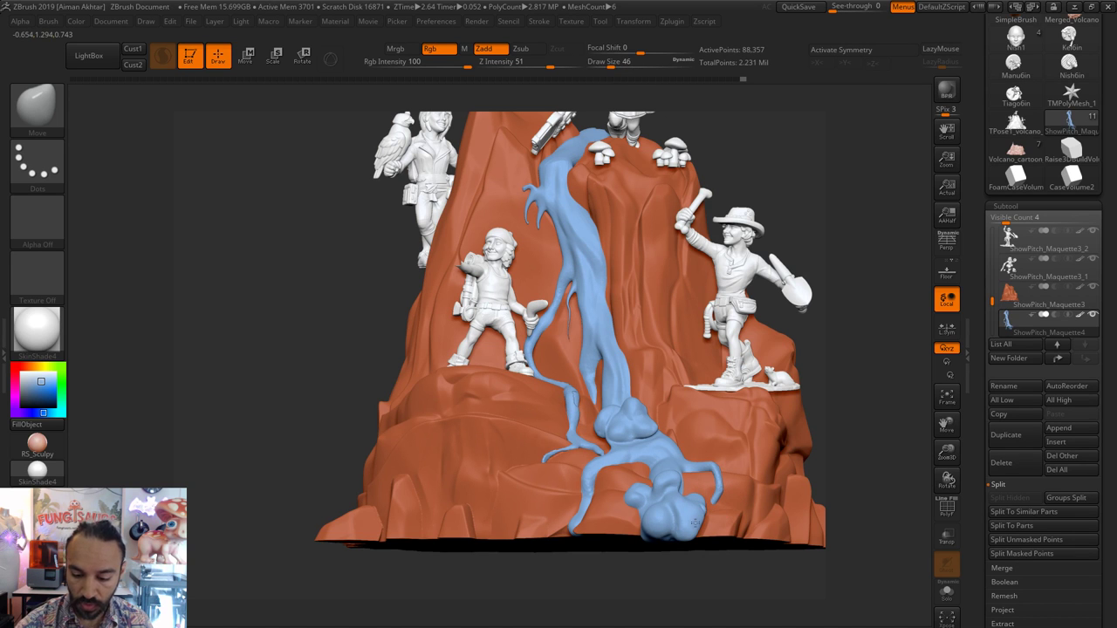
- Adjust the lowest pool's profile from several angles with the Move brush at size 71, smoothing the lobes at sizes 94 and 56
mouse_move(727, 570)
mouse_down()
mouse_move(714, 513)
mouse_move(690, 509)
mouse_move(697, 500)
mouse_move(670, 514)
mouse_up()
key(s)
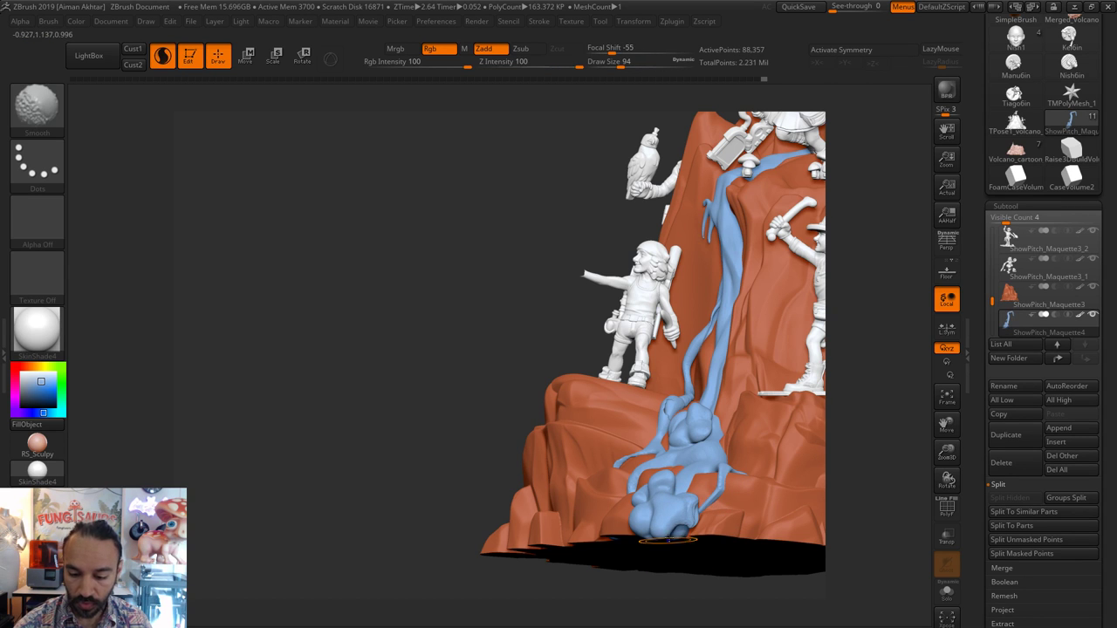
mouse_move(648, 593)
mouse_down()
mouse_move(606, 508)
mouse_move(547, 527)
mouse_move(572, 549)
mouse_move(596, 521)
mouse_move(580, 542)
mouse_up()
key(s)
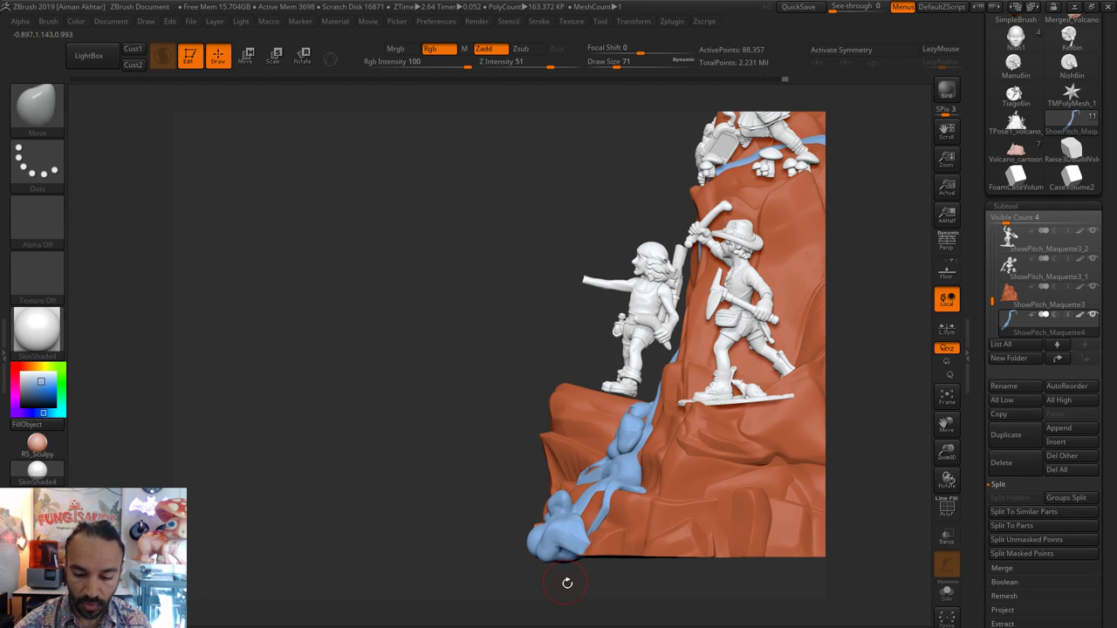
drag(566, 581, 656, 559)
shift+drag(582, 516, 577, 521)
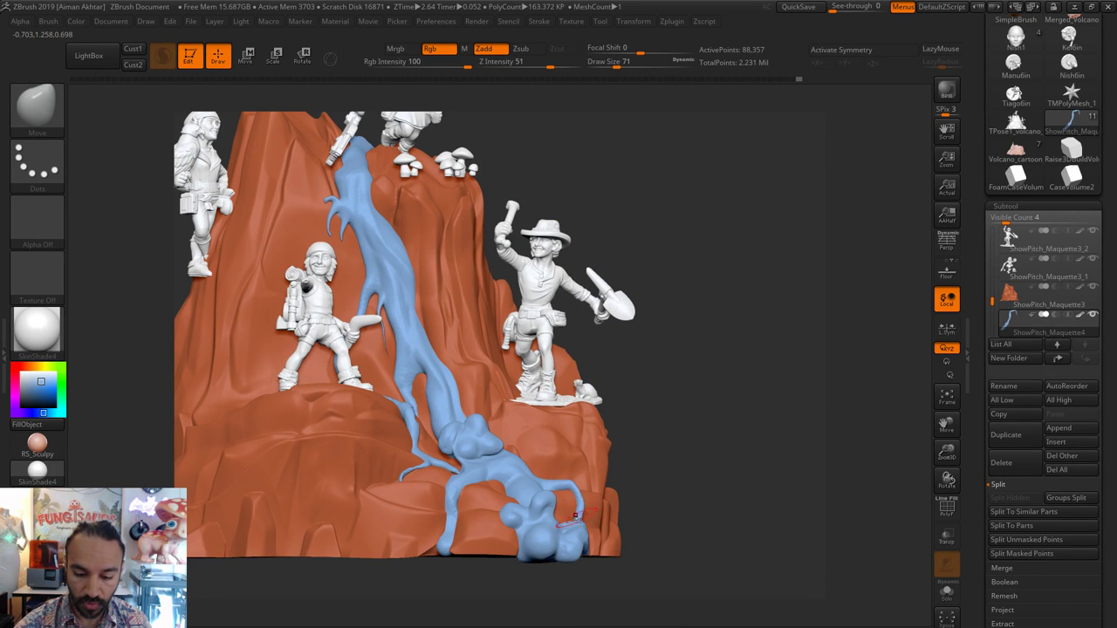
key(bracketleft)
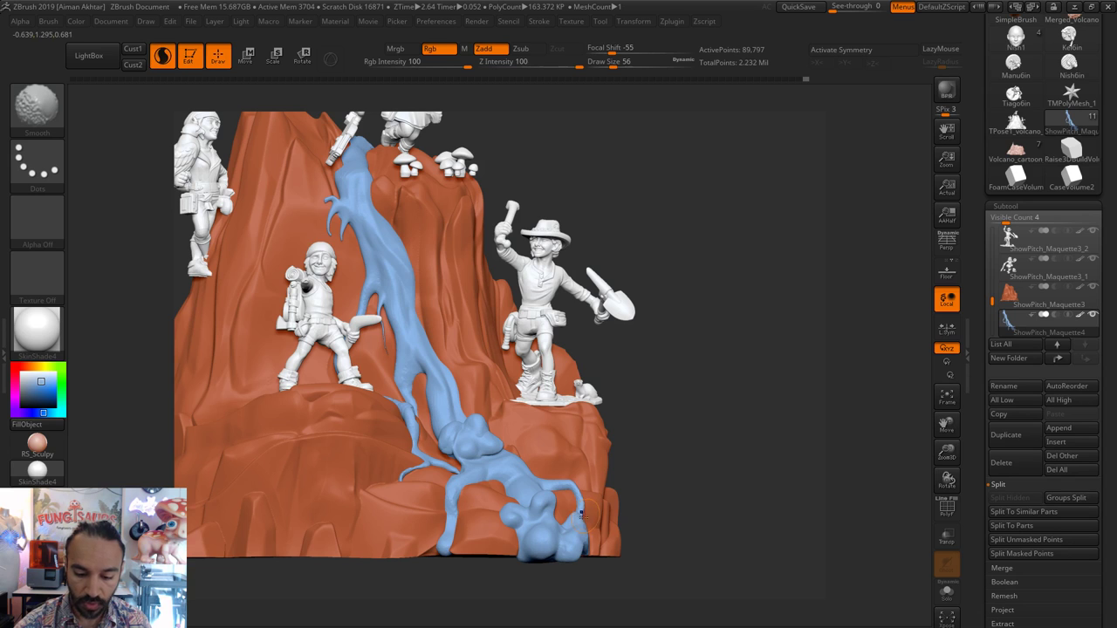
key(shift)
- Refine the lobes of the middle pool with the Move brush, and deepen the creases between them with DamStandard at size 80
alt+drag(631, 444, 691, 486)
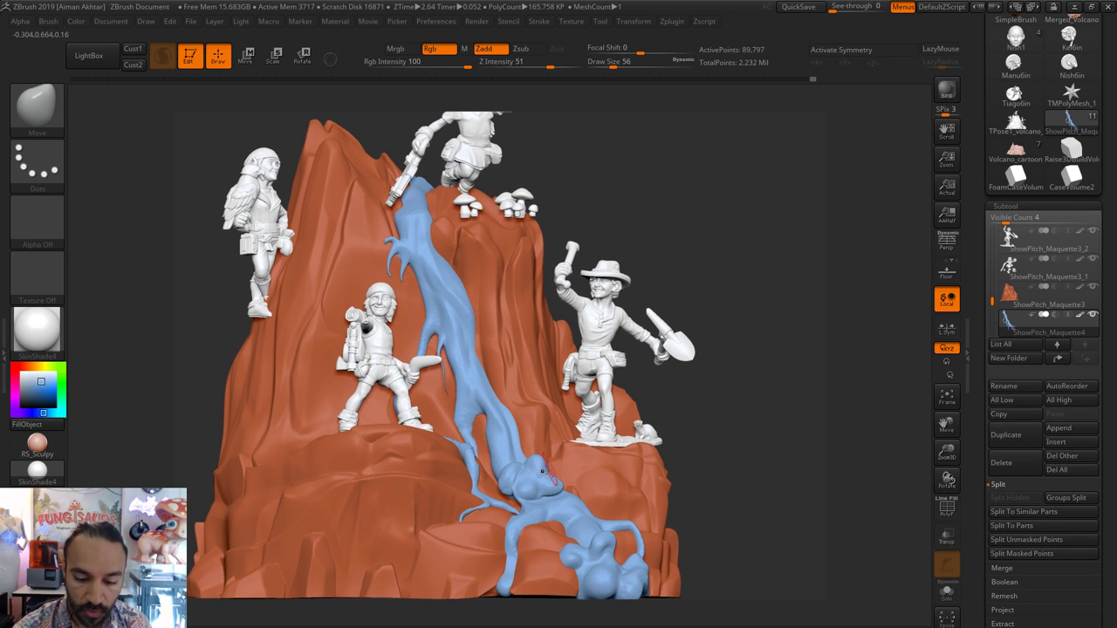
key(s)
mouse_move(545, 472)
mouse_down()
mouse_move(529, 500)
mouse_move(543, 472)
mouse_move(527, 471)
mouse_up()
key(b)
key(d)
key(s)
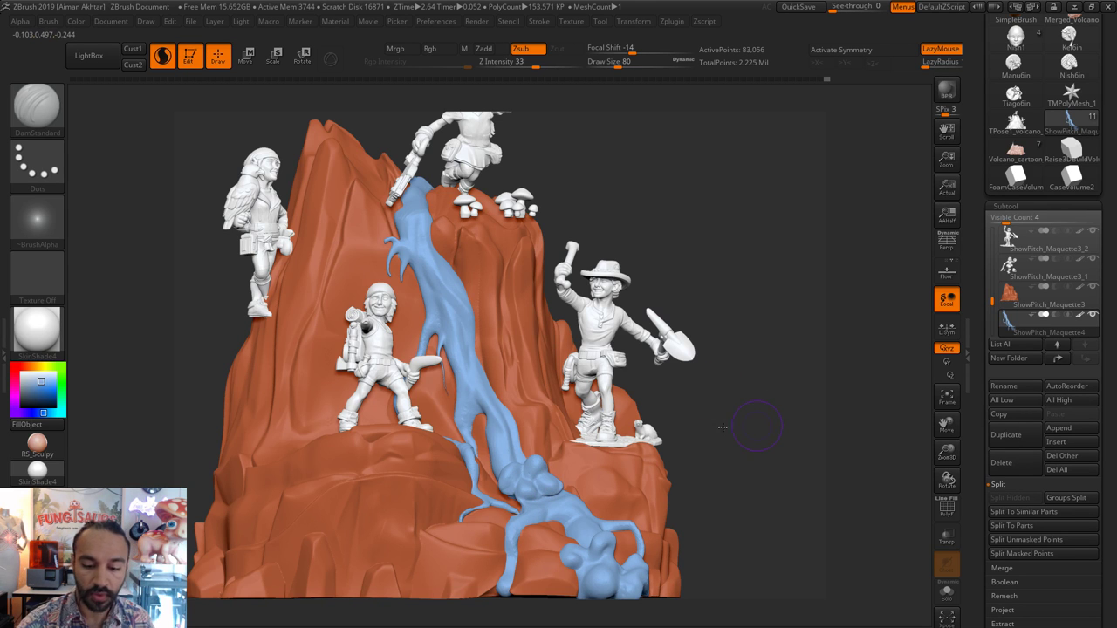
- Carve flowing grooves down the length of the main stream with DamStandard at size 80
key(f)
alt+drag(706, 436, 750, 447)
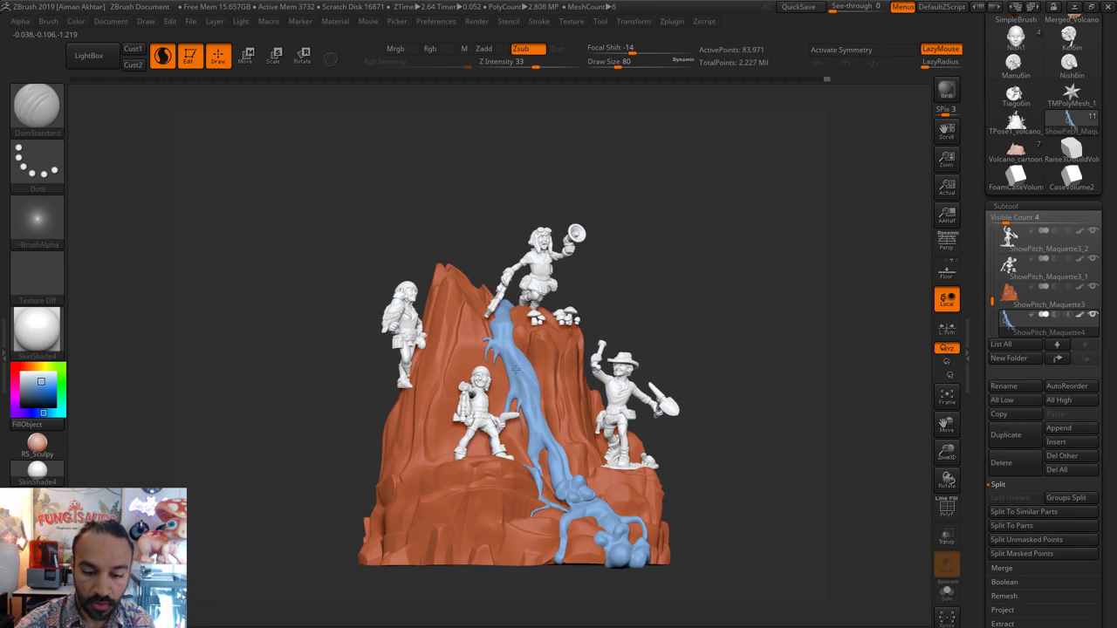
drag(511, 363, 538, 426)
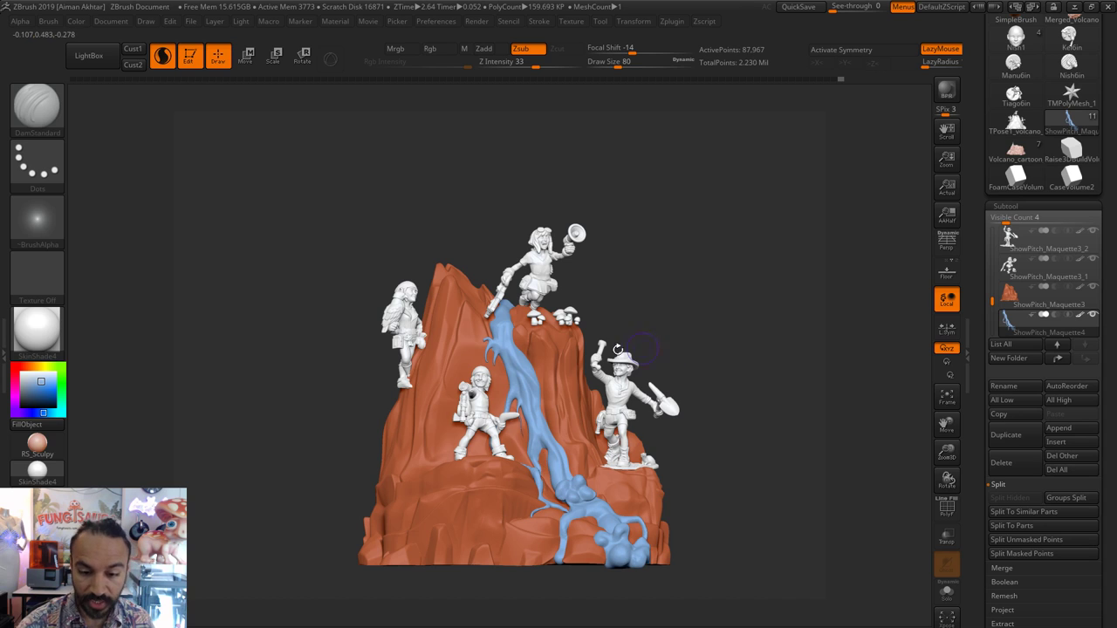
- Swell the claw-like offshoot near the stream's top into a rounded lobe with Inflat at size 65, and shape it with Move
key(b)
key(i)
key(n)
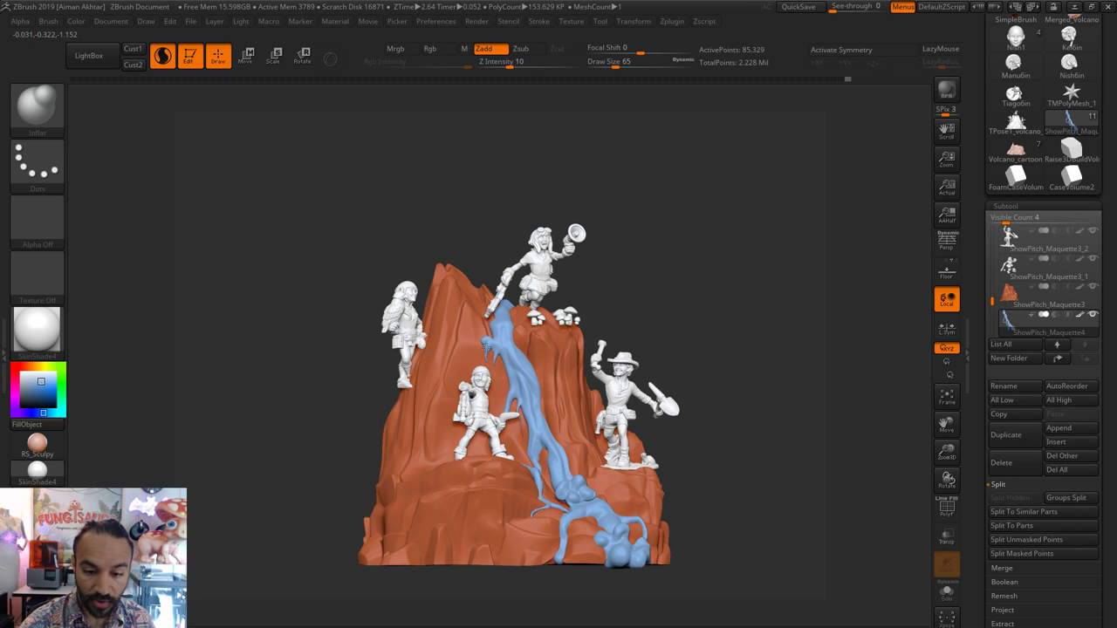
key(b)
key(m)
key(v)
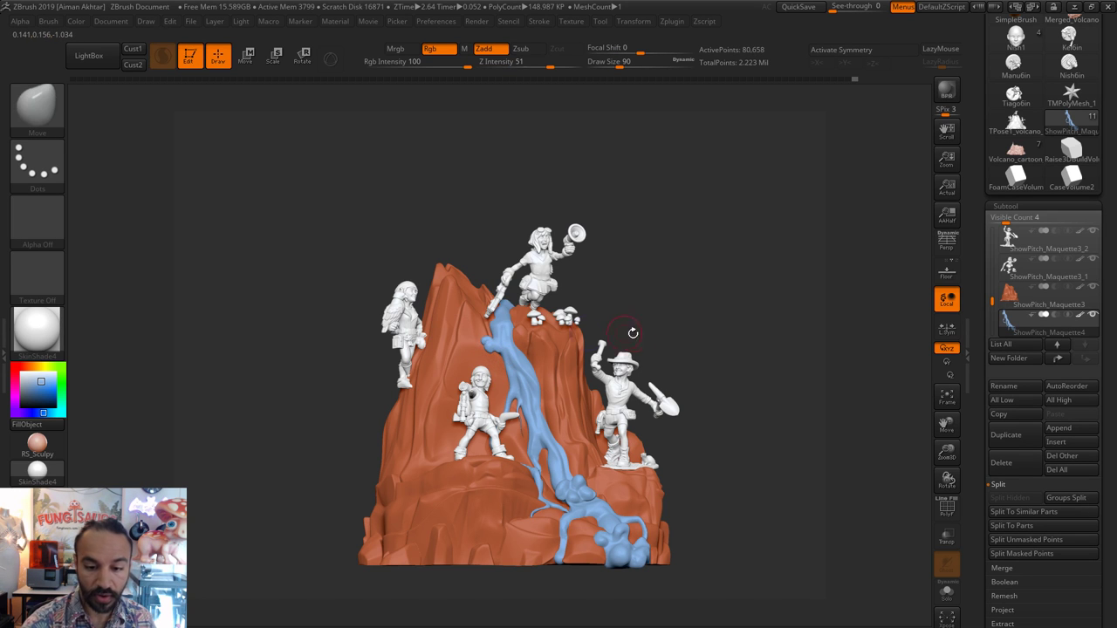
- Swell the stream's mid-slope side fork, just above the lower adventurer's boomerang-shaped tool, with the Inflat brush at size 68
alt+drag(687, 305, 708, 331)
drag(751, 287, 698, 284)
key(b)
key(i)
key(n)
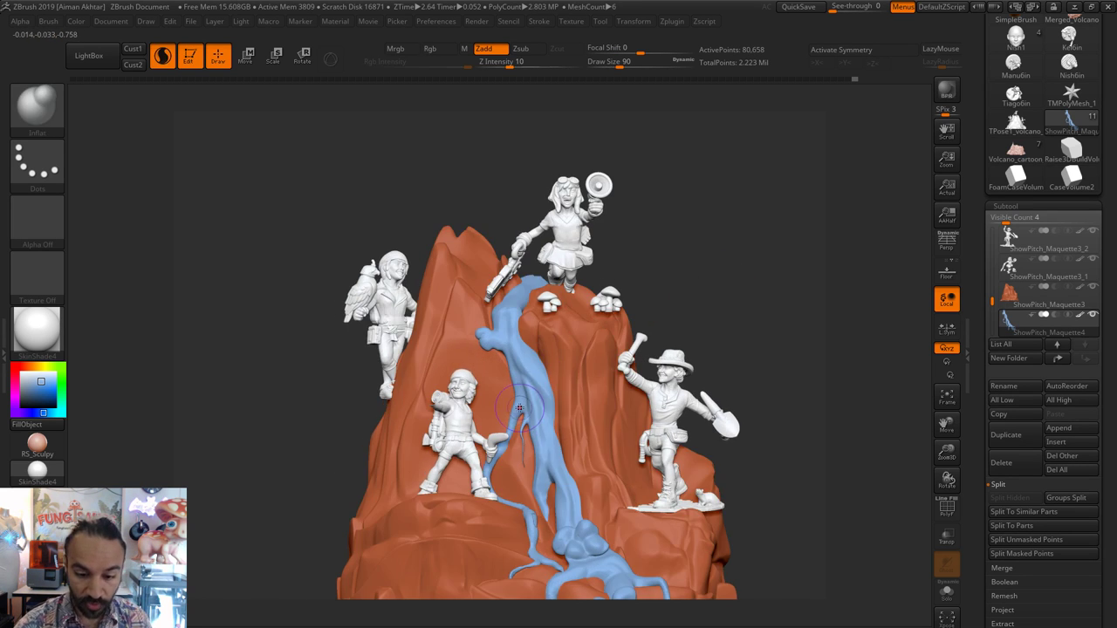
key(bracketleft)
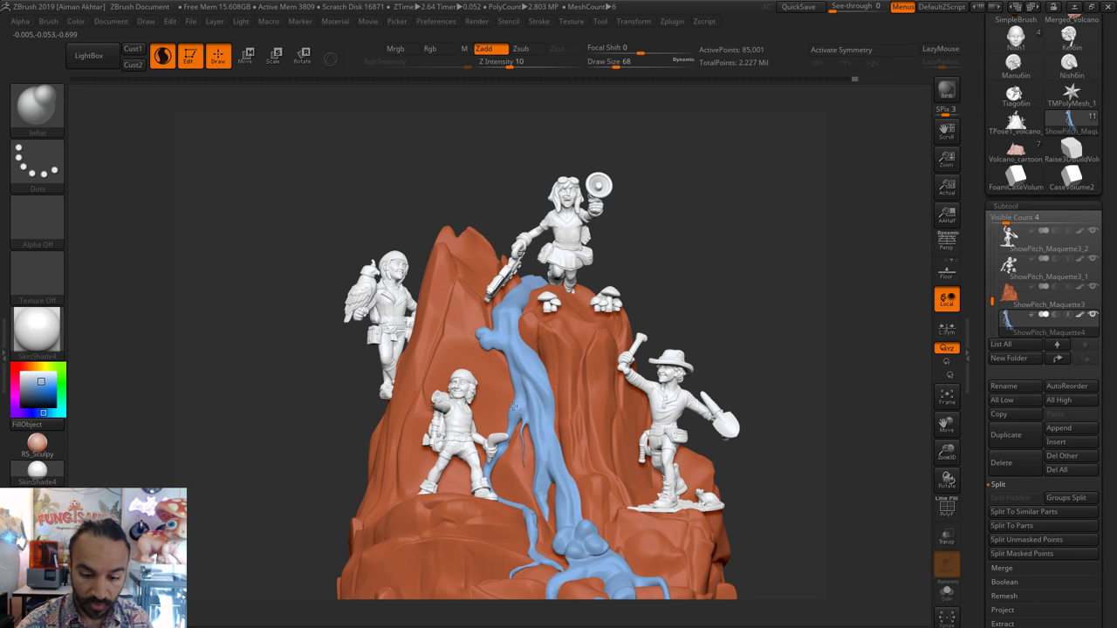
- Shape the mid-slope side fork into a rounder lobe with the Move brush at size 54, and smooth its surface
key(b)
key(m)
key(v)
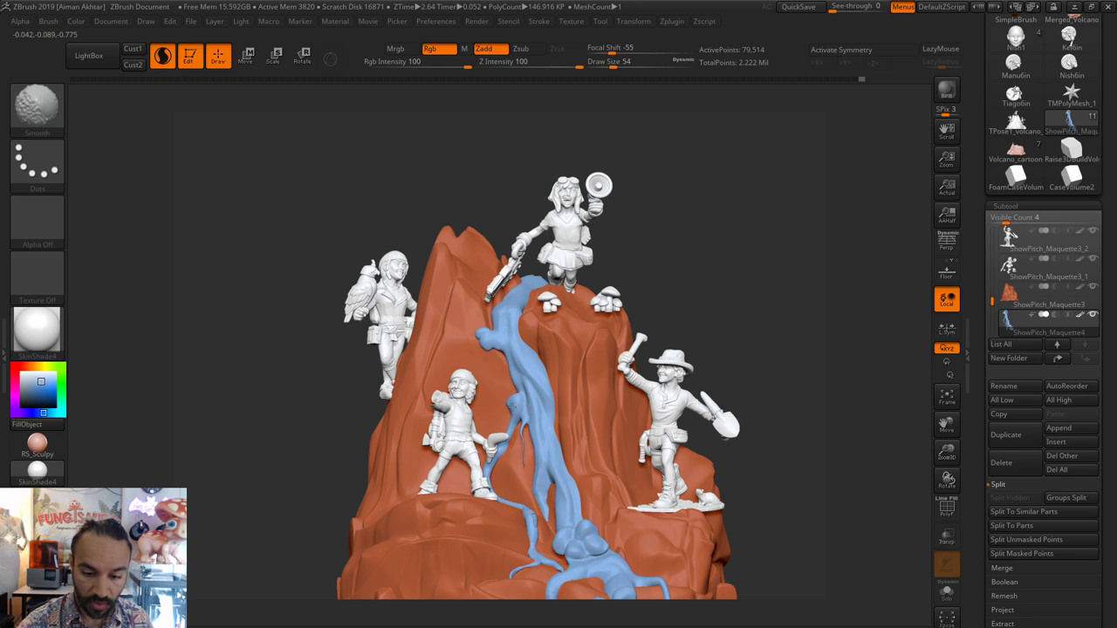
shift+drag(511, 409, 512, 402)
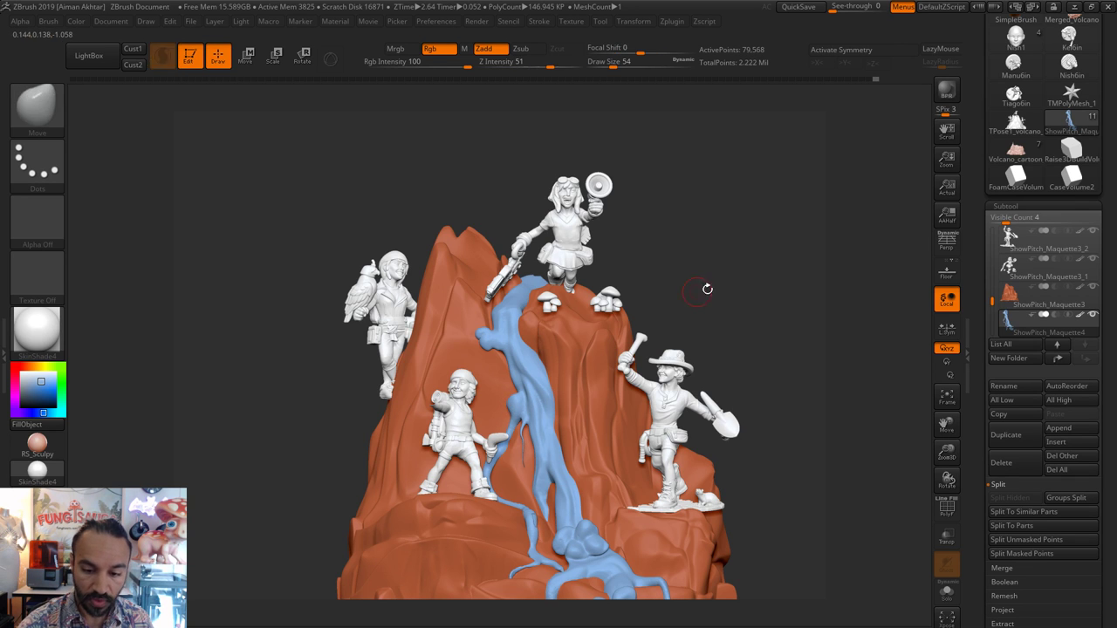
key(ctrl+z)
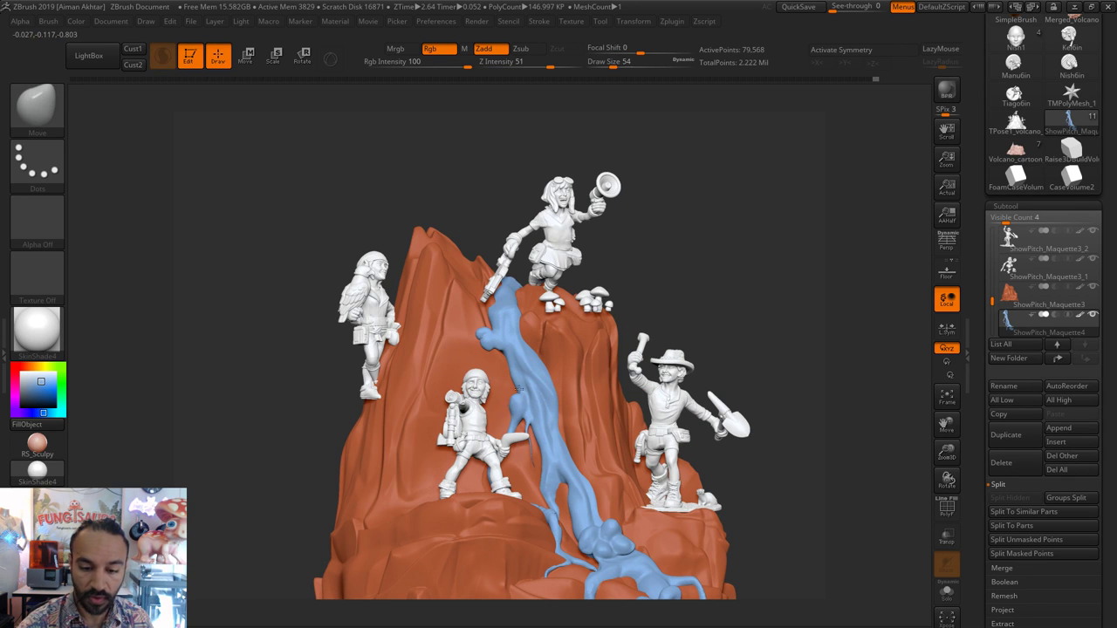
shift+drag(518, 389, 543, 377)
mouse_move(753, 291)
alt+mouse_down()
mouse_move(729, 283)
mouse_move(750, 291)
mouse_move(747, 263)
mouse_move(751, 275)
mouse_move(727, 276)
alt+mouse_up()
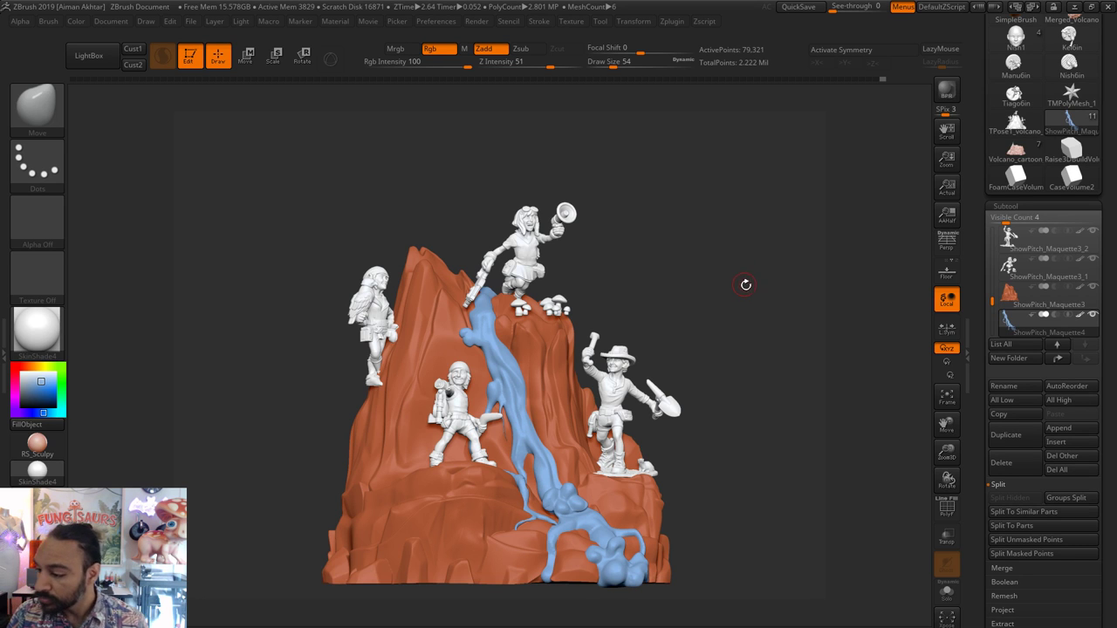
mouse_move(761, 345)
mouse_down()
mouse_move(746, 356)
mouse_move(746, 334)
mouse_move(748, 343)
mouse_up()
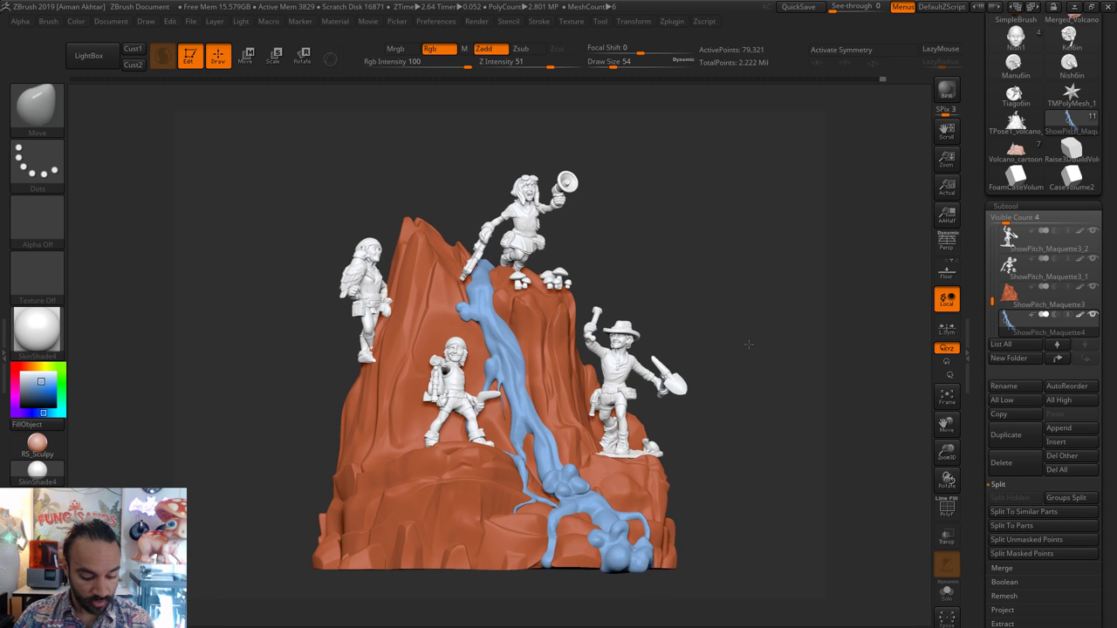
- Select the volcano subtool and adjust the rock ledge under the lower adventurer with the Move brush at sizes 286 and 257
alt+click(447, 456)
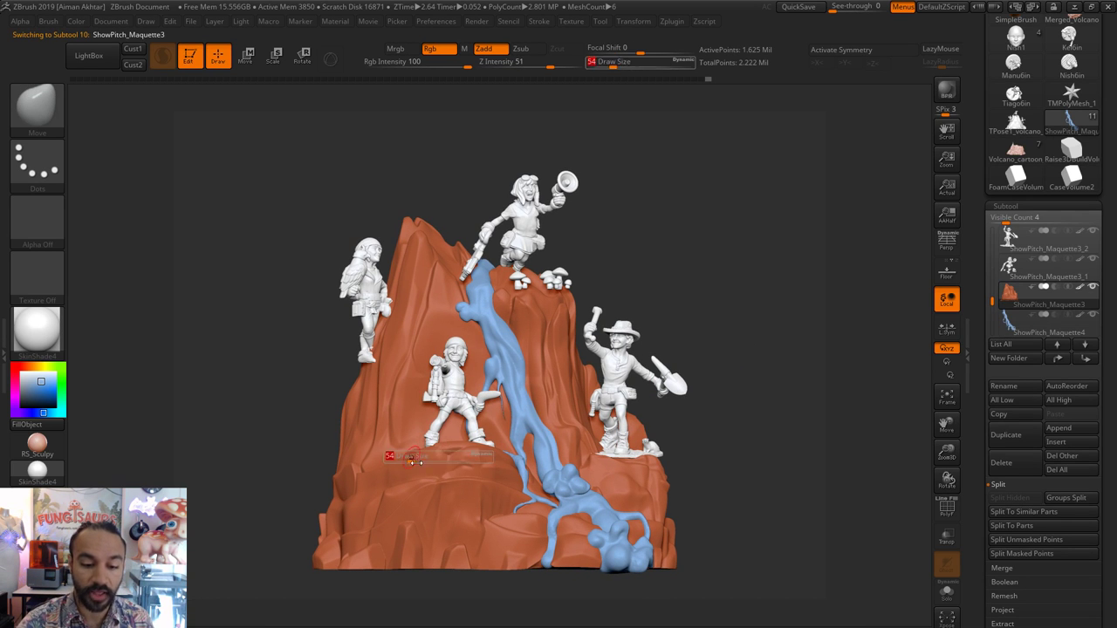
key(s)
drag(377, 476, 362, 477)
key(s)
key(s)
drag(364, 477, 373, 443)
key(s)
key(s)
key(s)
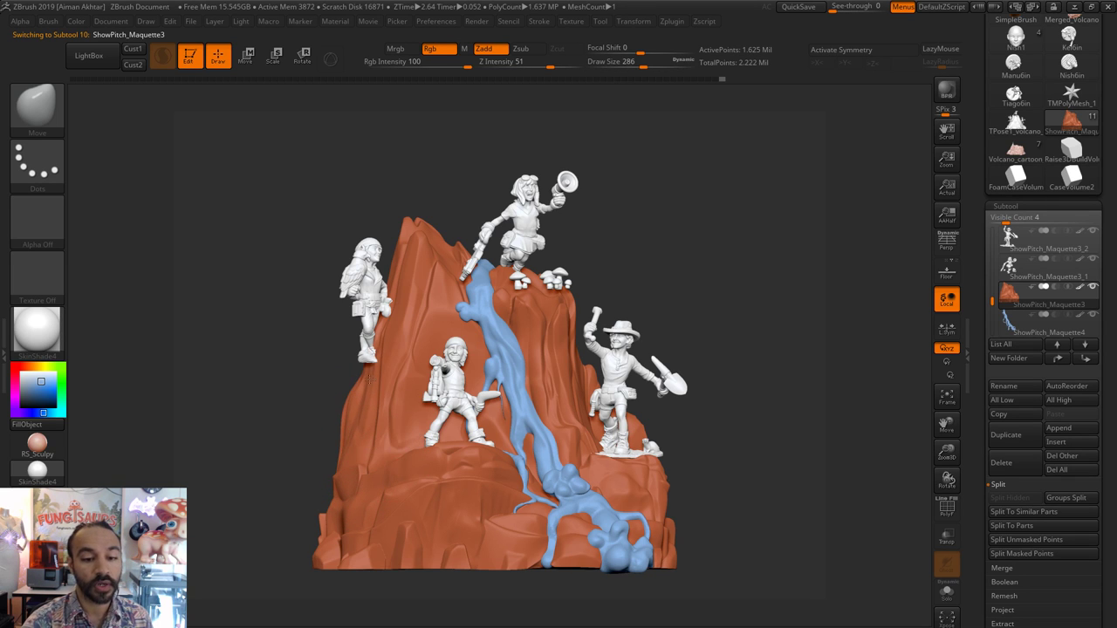
key(s)
drag(452, 453, 449, 453)
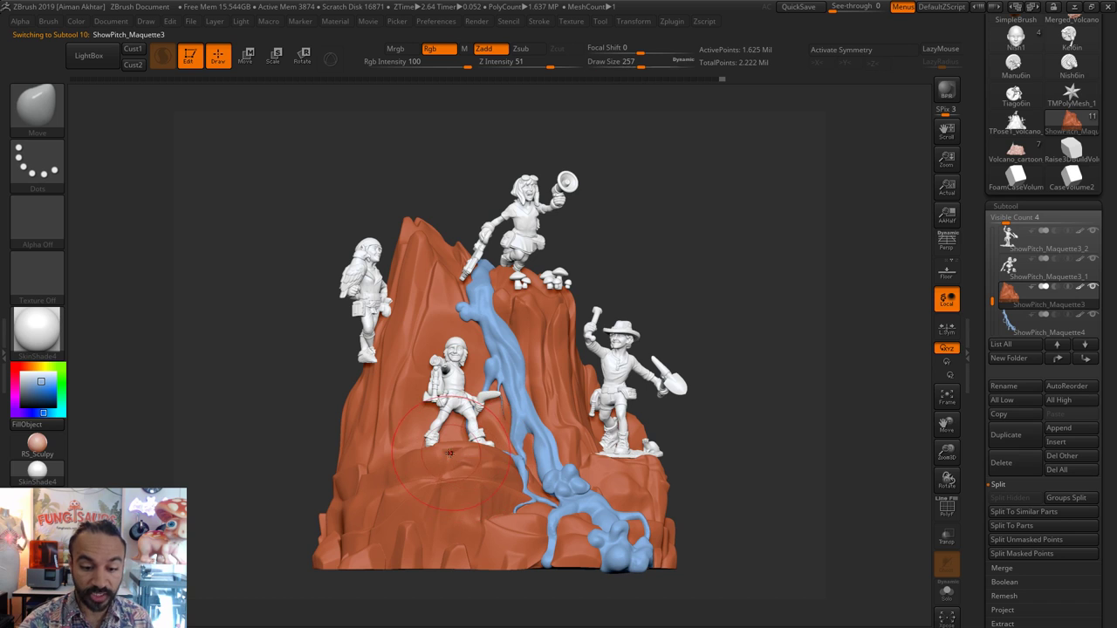
- Raise the rock ledge beneath the hat-wearing figure with the Move brush, reducing its size to 154
key(s)
mouse_move(628, 466)
mouse_down()
mouse_move(590, 463)
mouse_move(602, 443)
mouse_up()
key(s)
key(s)
key(s)
mouse_move(604, 445)
mouse_down()
mouse_move(595, 445)
mouse_move(608, 447)
mouse_up()
key(s)
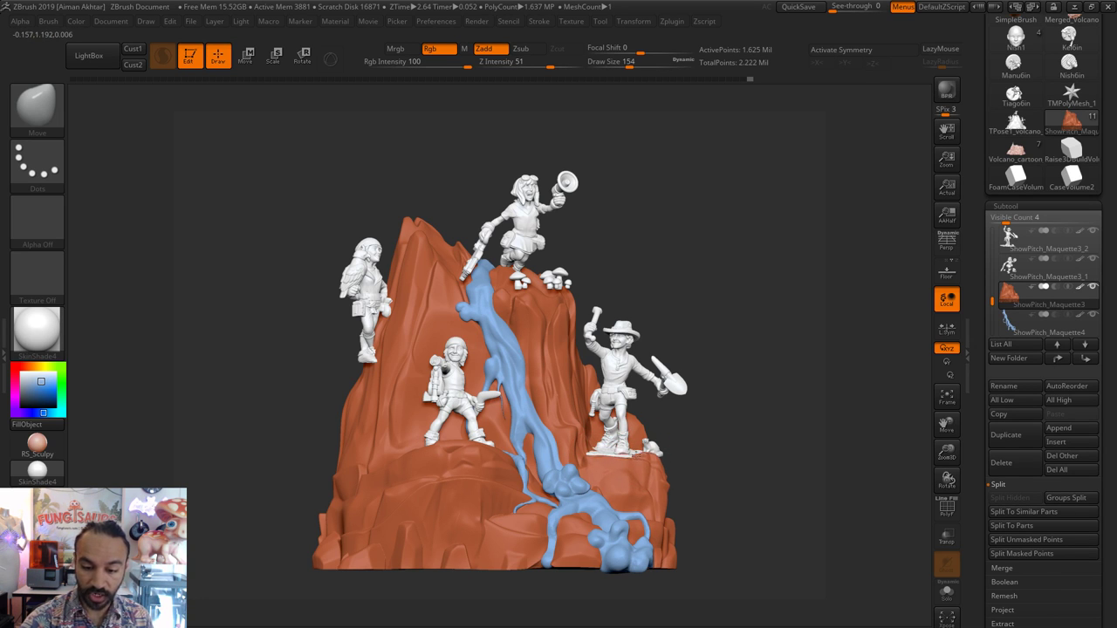
- Extend the outer edge of the ledge beneath the hat-wearing figure with the Move brush at size 154
key(s)
mouse_move(611, 448)
mouse_down()
mouse_move(637, 460)
mouse_move(647, 449)
mouse_up()
key(s)
key(s)
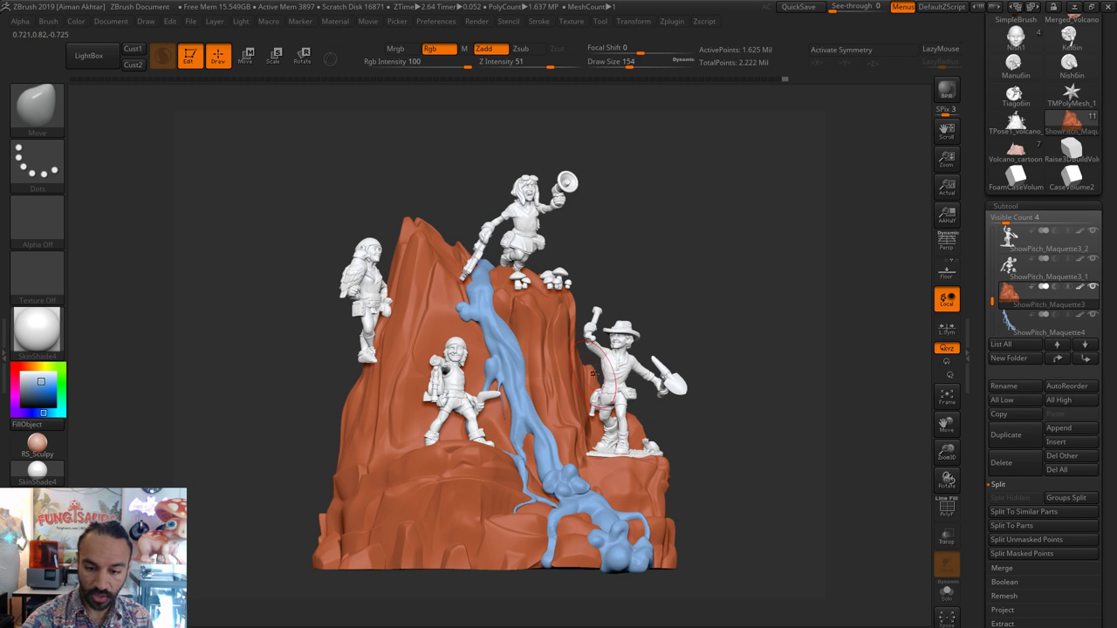
key(bracketleft)
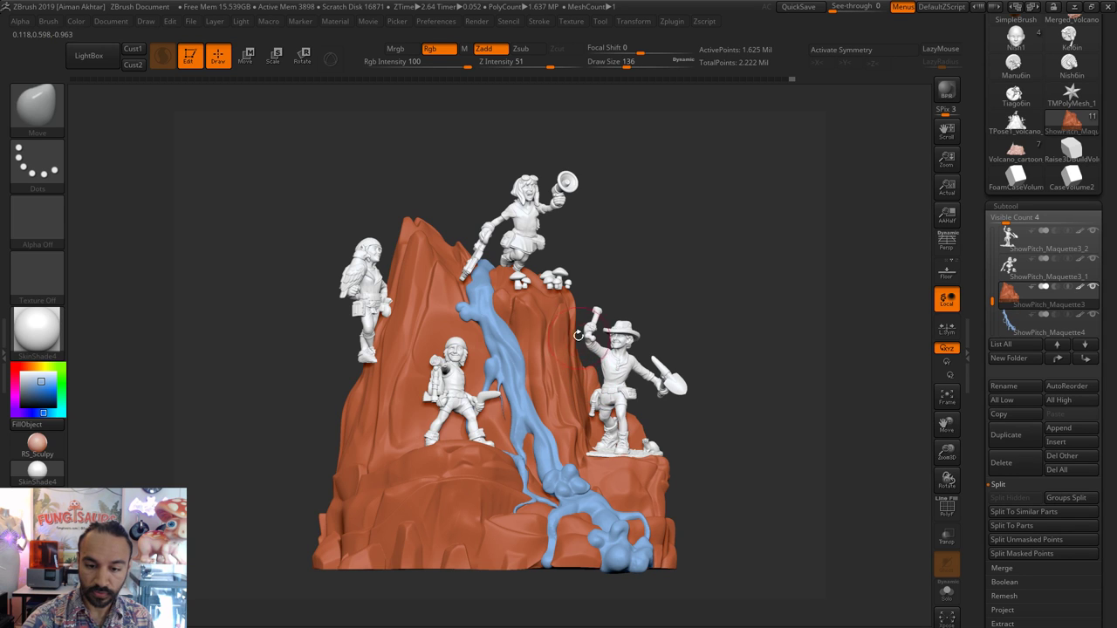
key(bracketright)
key(bracketright)
key(bracketright)
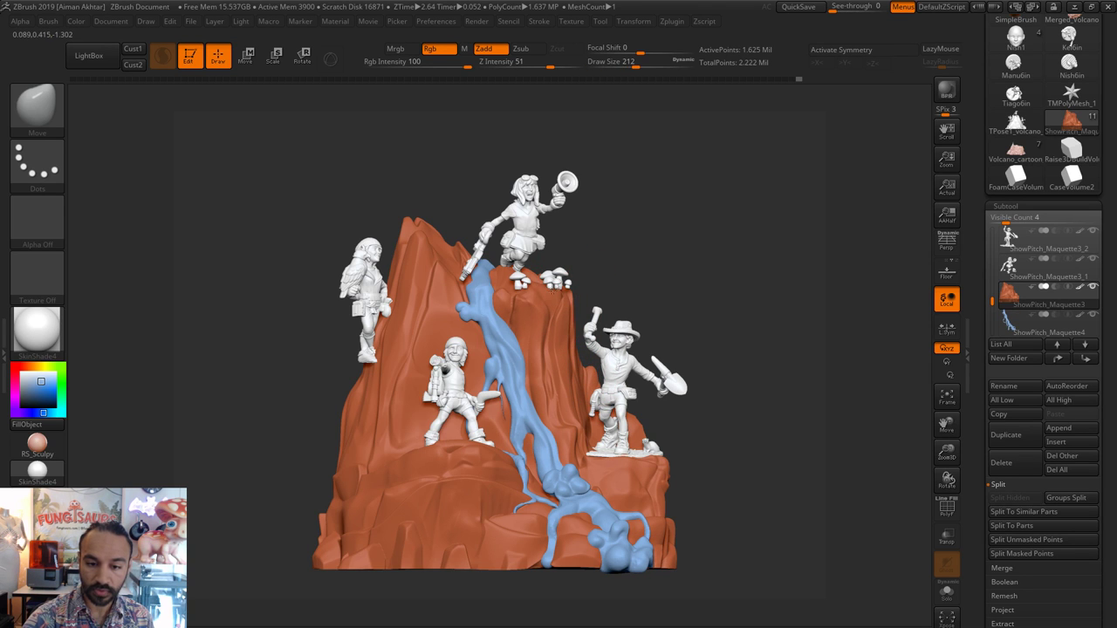
alt+click(488, 277)
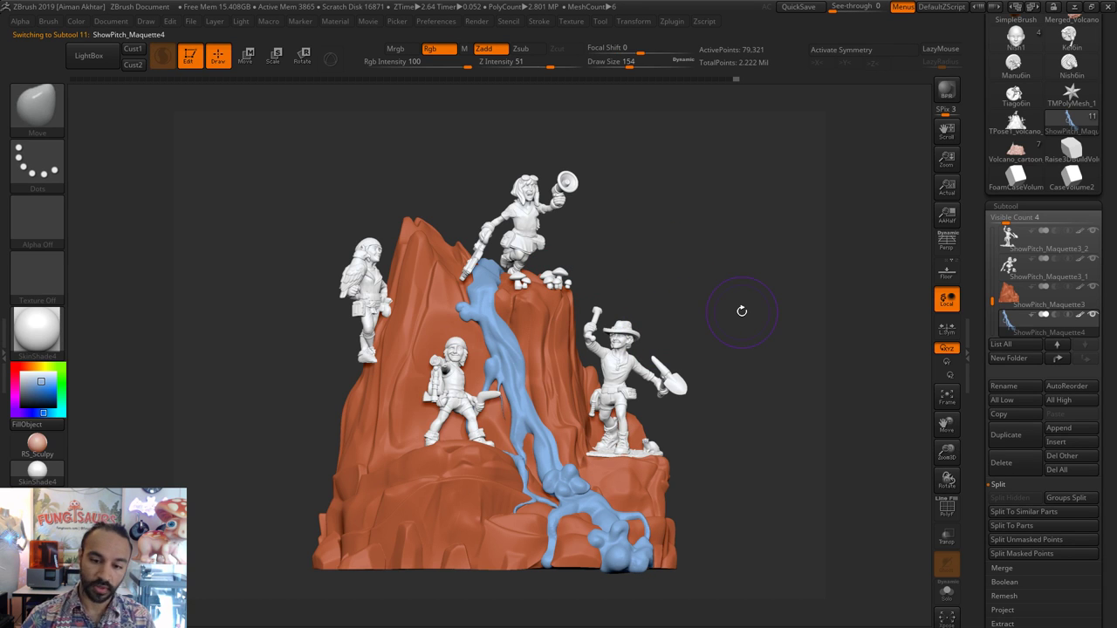
alt+click(358, 287)
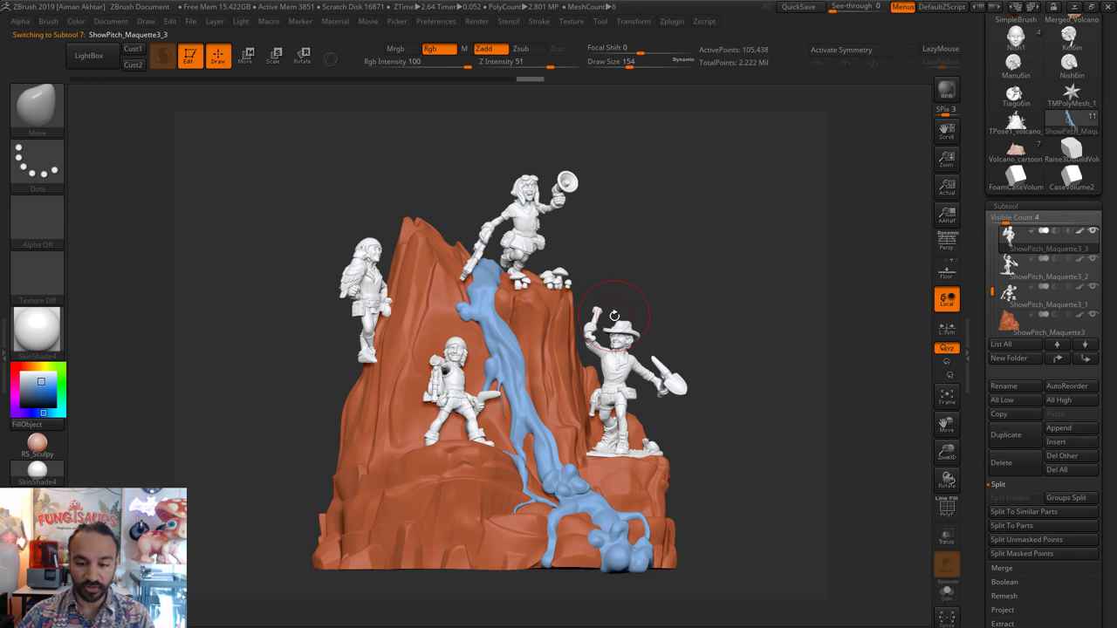
- Select the blue stream and tuck its rear end into the back of the volcano with the Move brush at size 234
mouse_move(646, 295)
mouse_down()
mouse_move(681, 324)
mouse_move(569, 331)
mouse_up()
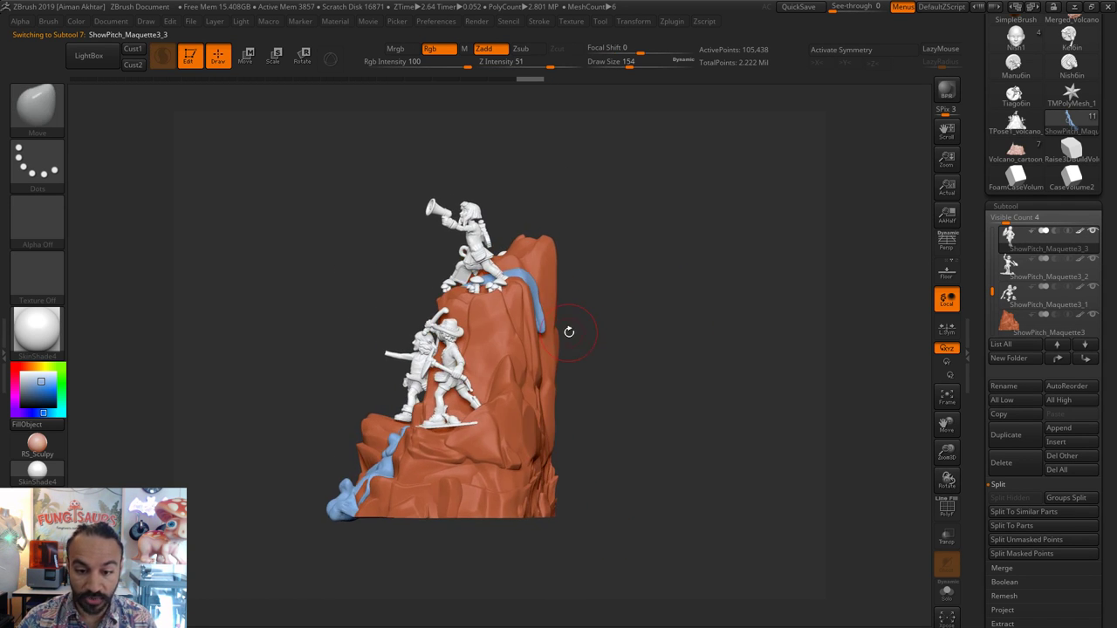
alt+click(541, 321)
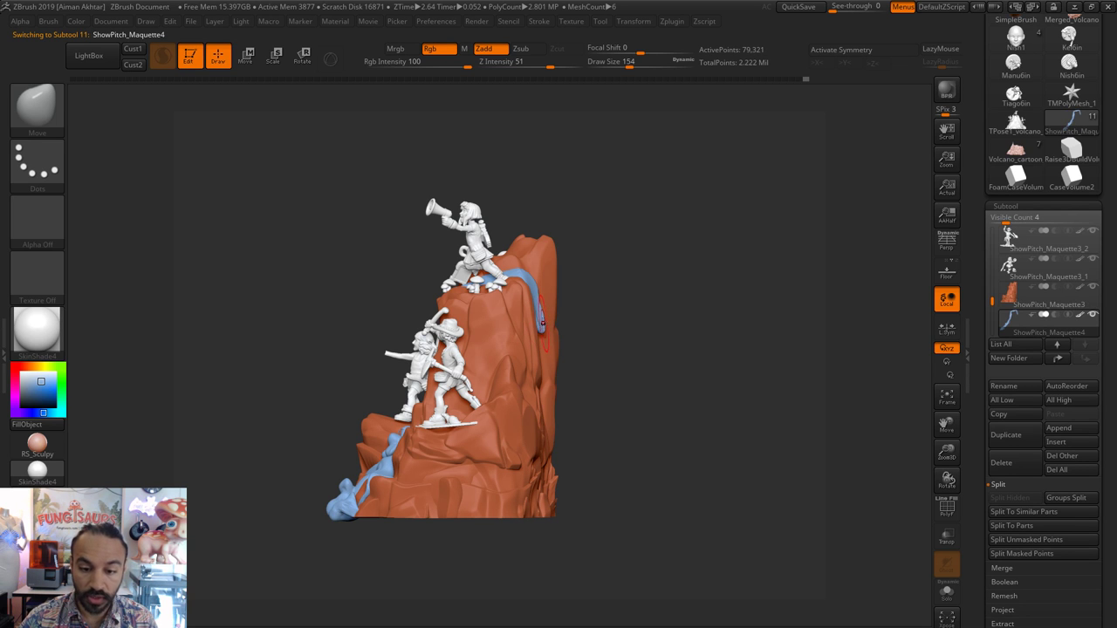
key(s)
drag(544, 323, 539, 317)
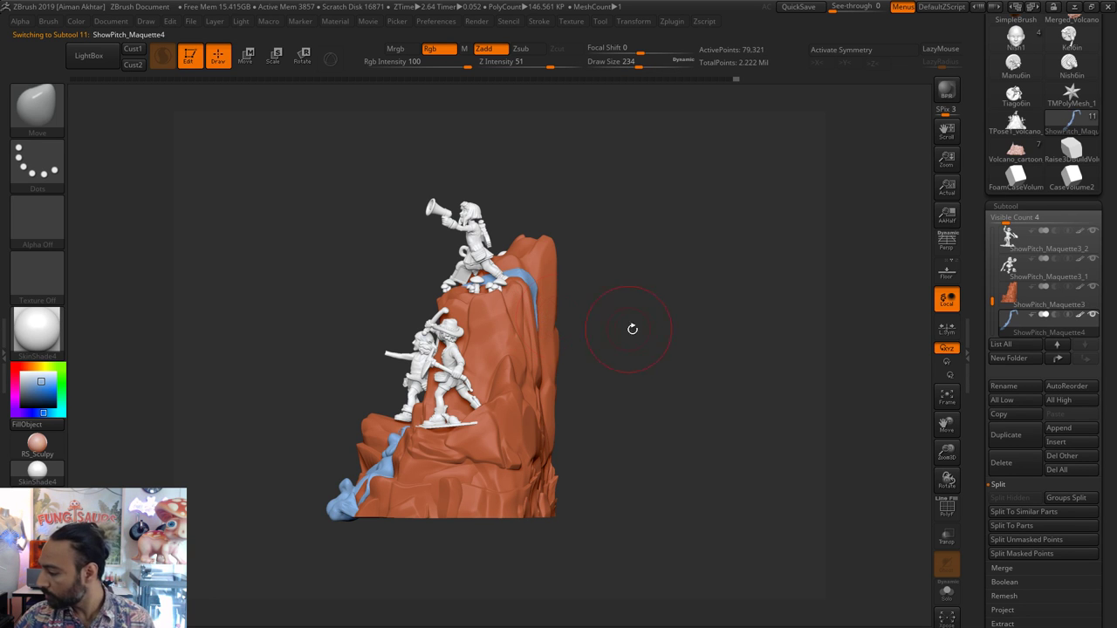
- Turn on perspective for the front view of the maquette
mouse_move(633, 329)
mouse_down()
mouse_move(715, 331)
mouse_move(783, 281)
mouse_move(718, 290)
mouse_up()
key(p)
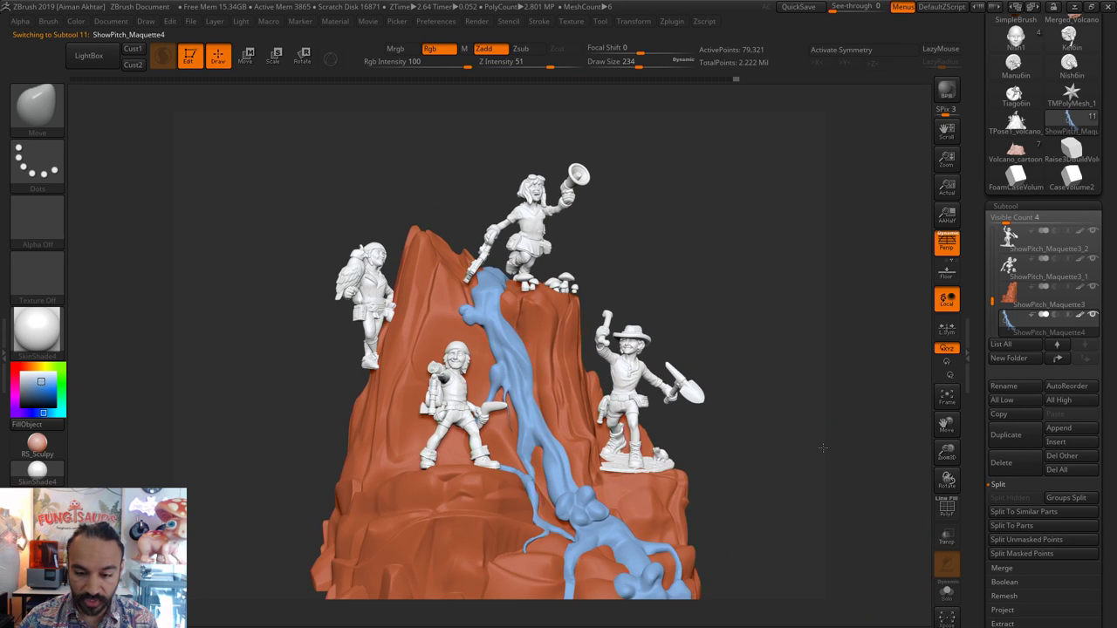
mouse_move(824, 450)
mouse_down()
mouse_move(805, 453)
mouse_move(797, 427)
mouse_move(774, 441)
mouse_up()
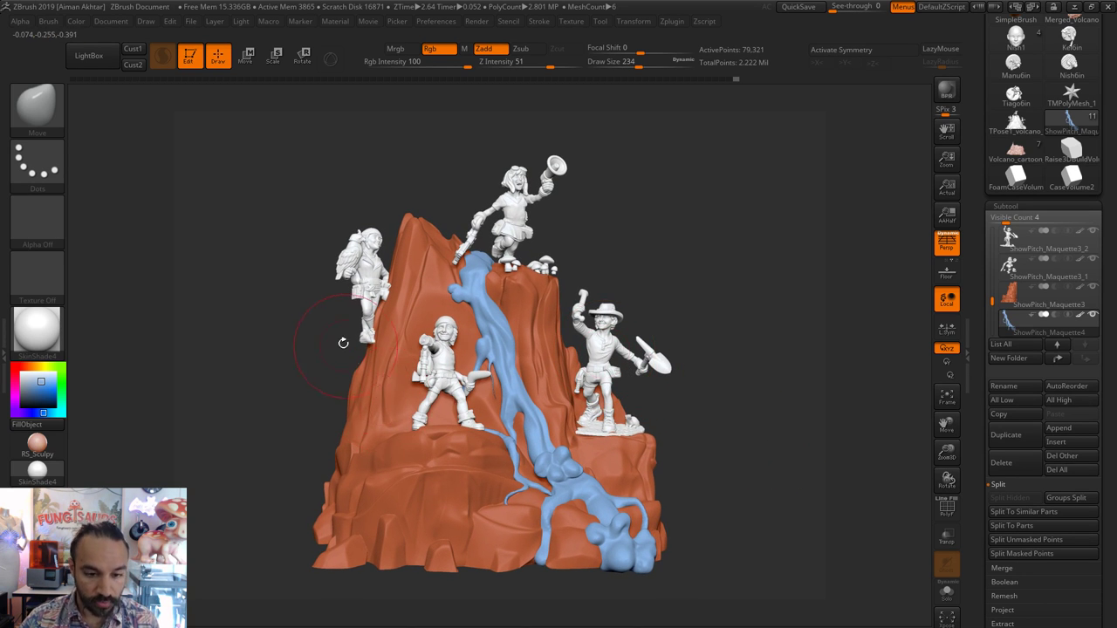
- Rotate the bird-carrying figure about its vertical axis to face the front, and reposition it against the volcano's side
alt+click(368, 288)
click(299, 61)
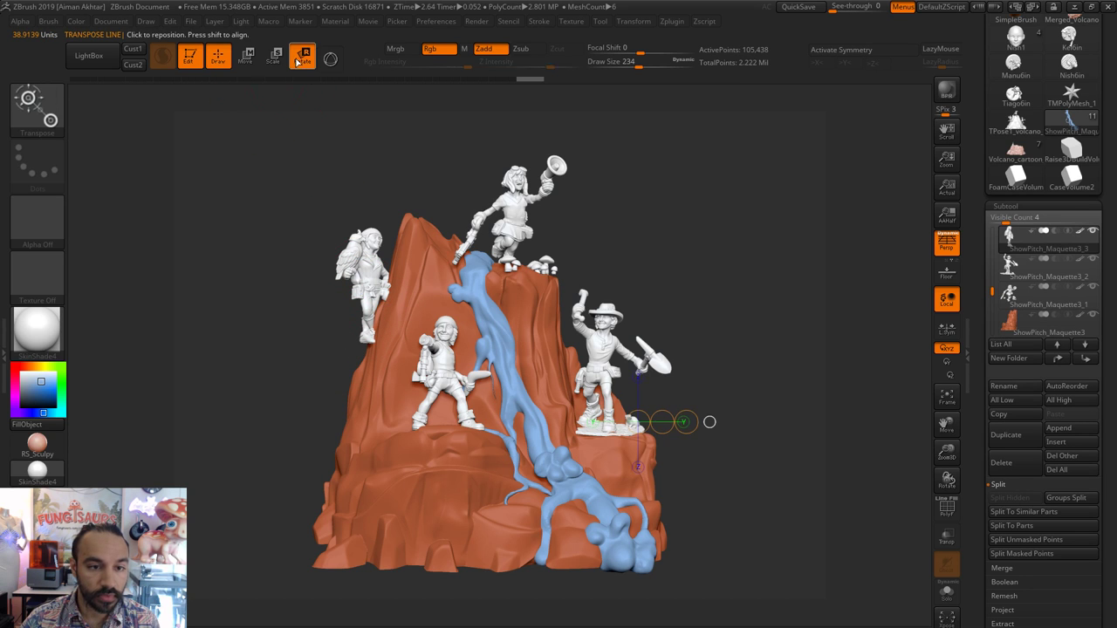
mouse_move(369, 302)
shift+mouse_down()
mouse_move(369, 173)
mouse_move(346, 197)
shift+mouse_up()
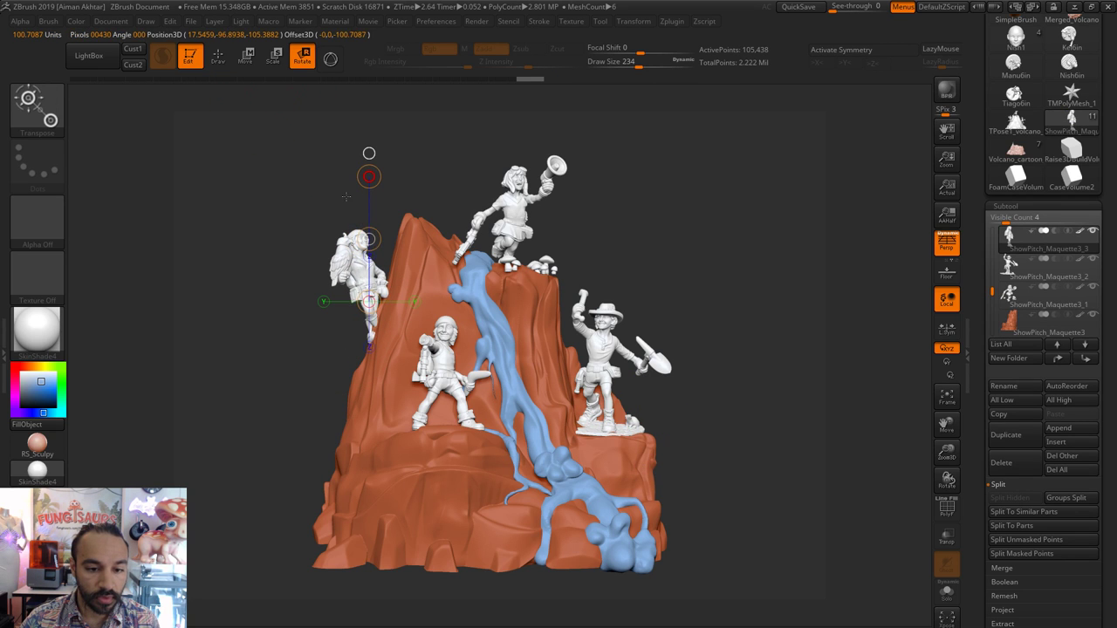
drag(369, 239, 375, 223)
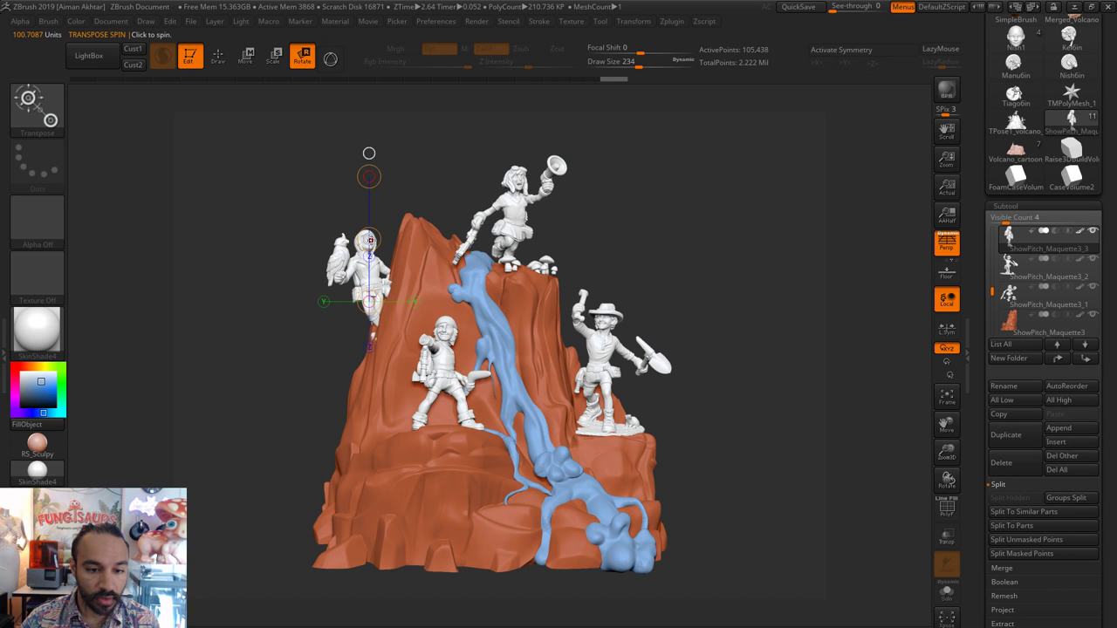
click(248, 57)
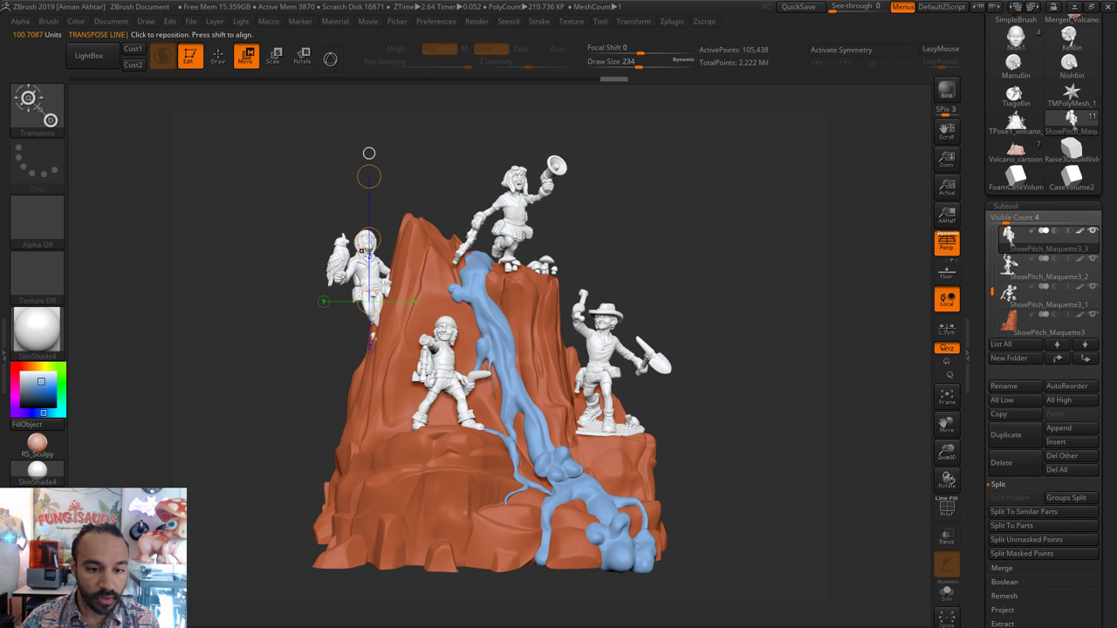
drag(377, 266, 389, 289)
key(q)
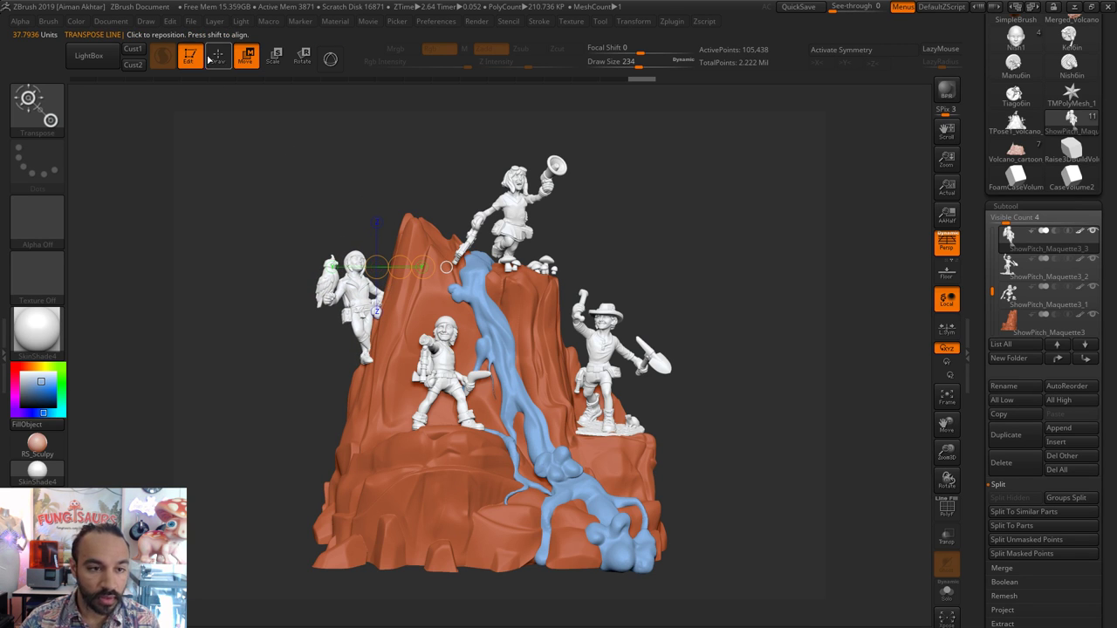
- Select the megaphone figure on the summit and rotate it slightly about its vertical axis
alt+click(515, 205)
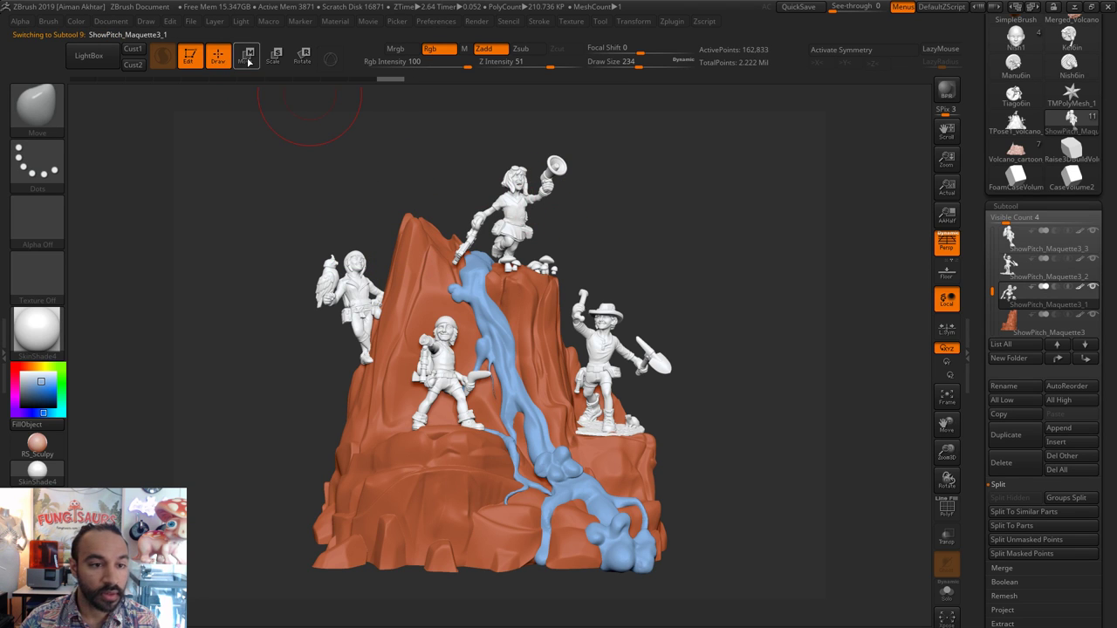
click(302, 56)
shift+drag(525, 227, 525, 145)
mouse_move(525, 187)
mouse_down()
mouse_move(525, 199)
mouse_move(525, 191)
mouse_up()
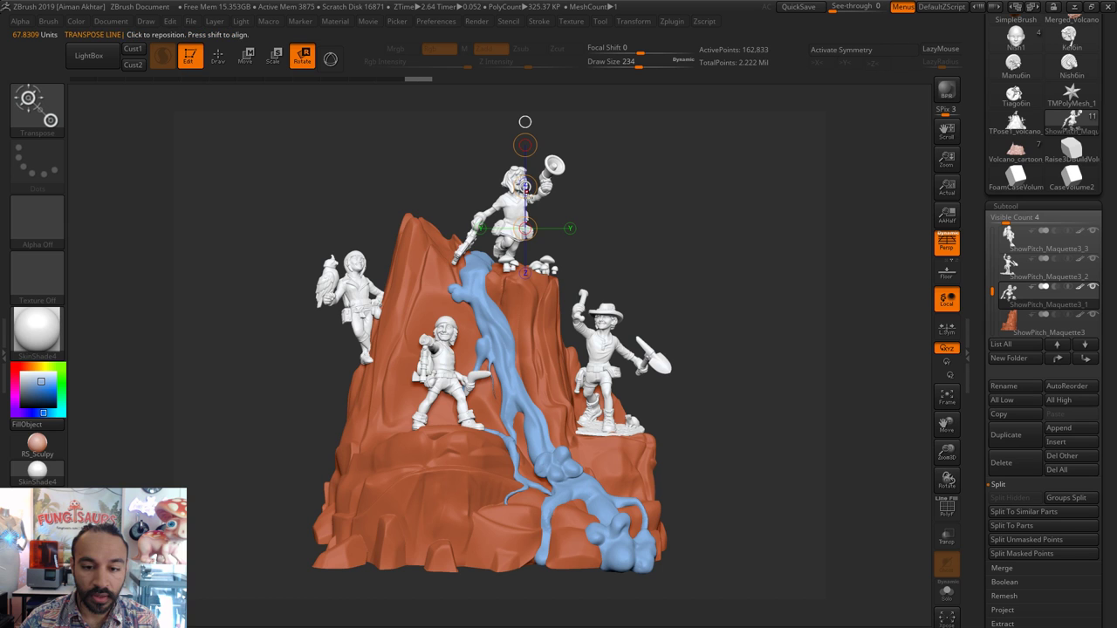
- Isolate the megaphone figure, mask its mushroom clusters, invert the mask so only the mushrooms are editable, and show the full maquette again
click(950, 601)
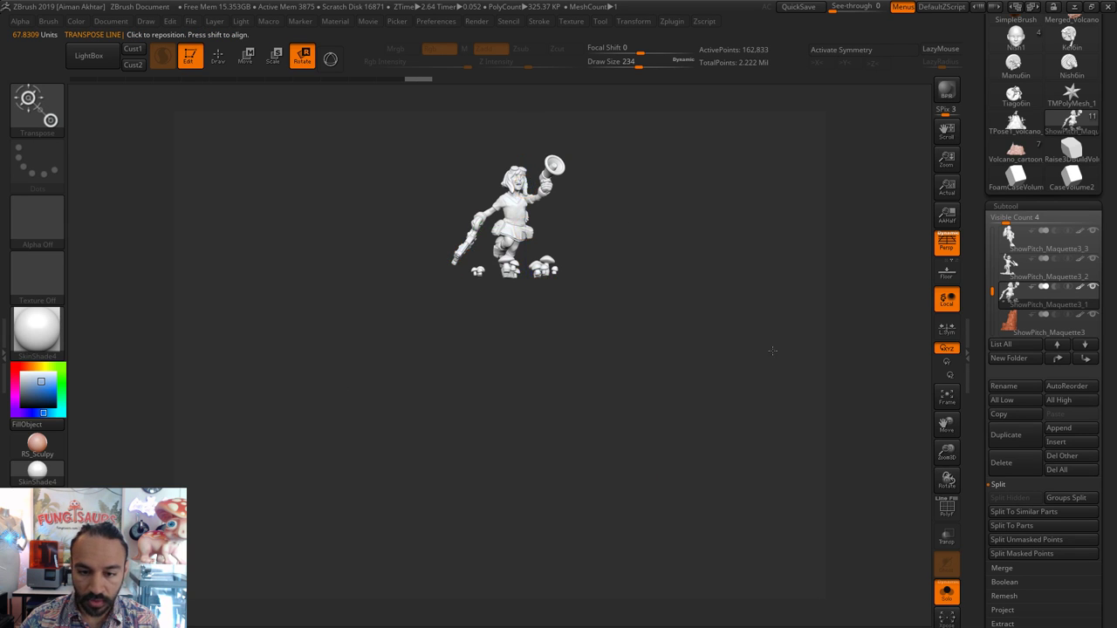
click(219, 66)
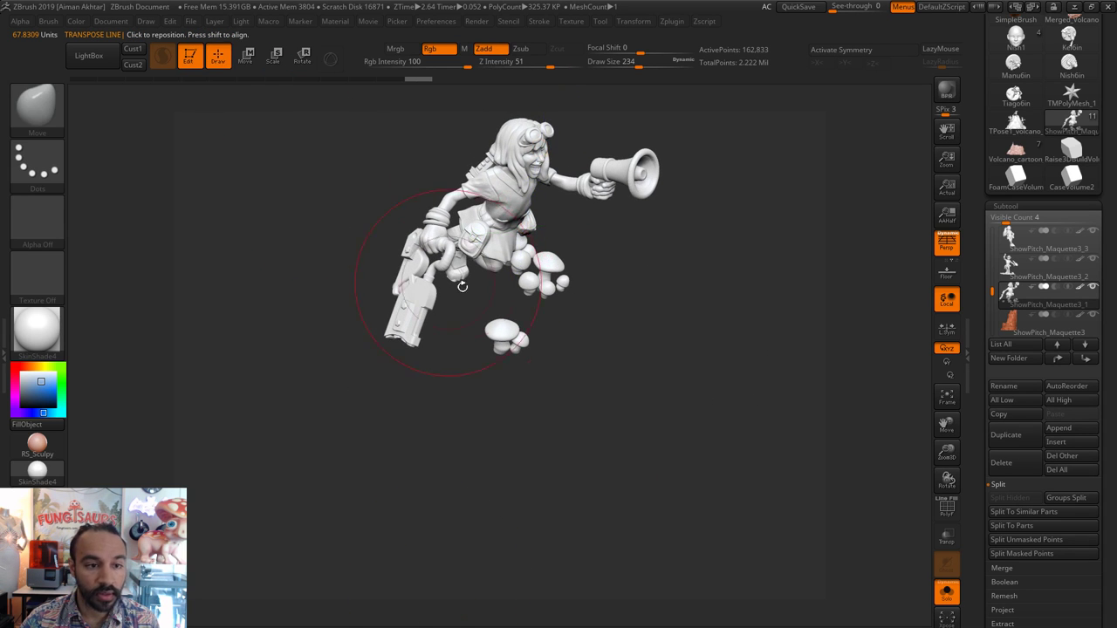
drag(462, 286, 384, 293)
mouse_move(552, 327)
ctrl+mouse_down()
mouse_move(470, 381)
mouse_move(557, 370)
ctrl+mouse_up()
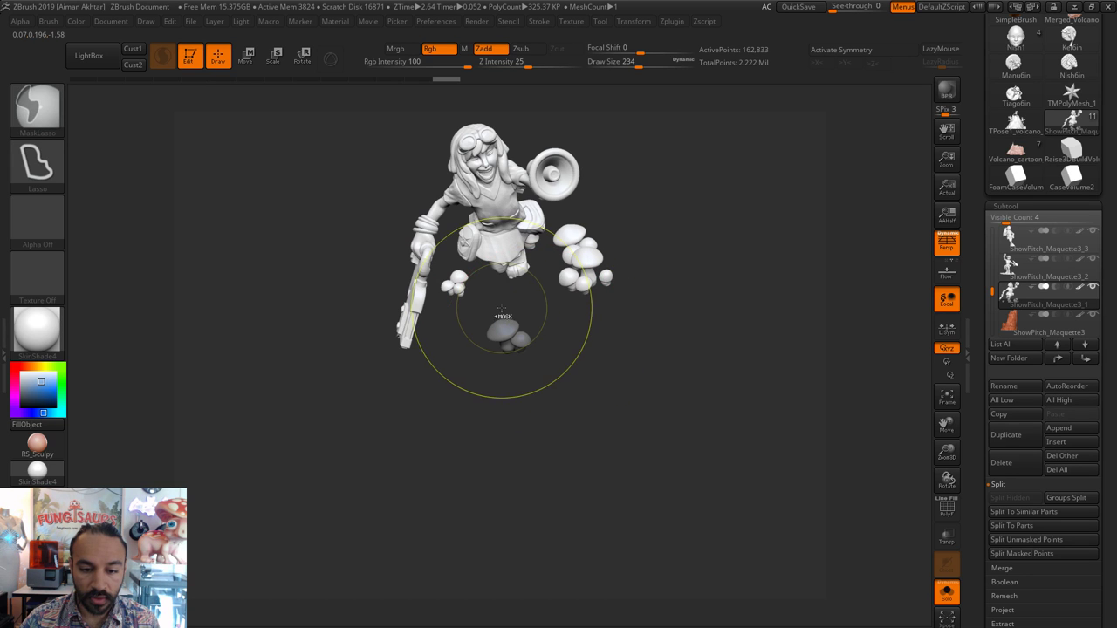
mouse_move(499, 302)
ctrl+mouse_down()
mouse_move(457, 266)
mouse_move(442, 315)
mouse_move(471, 321)
ctrl+mouse_up()
mouse_move(656, 338)
mouse_down()
mouse_move(627, 343)
mouse_move(611, 209)
mouse_move(659, 261)
mouse_move(668, 318)
mouse_move(690, 308)
mouse_move(672, 184)
mouse_move(668, 324)
mouse_move(578, 335)
mouse_up()
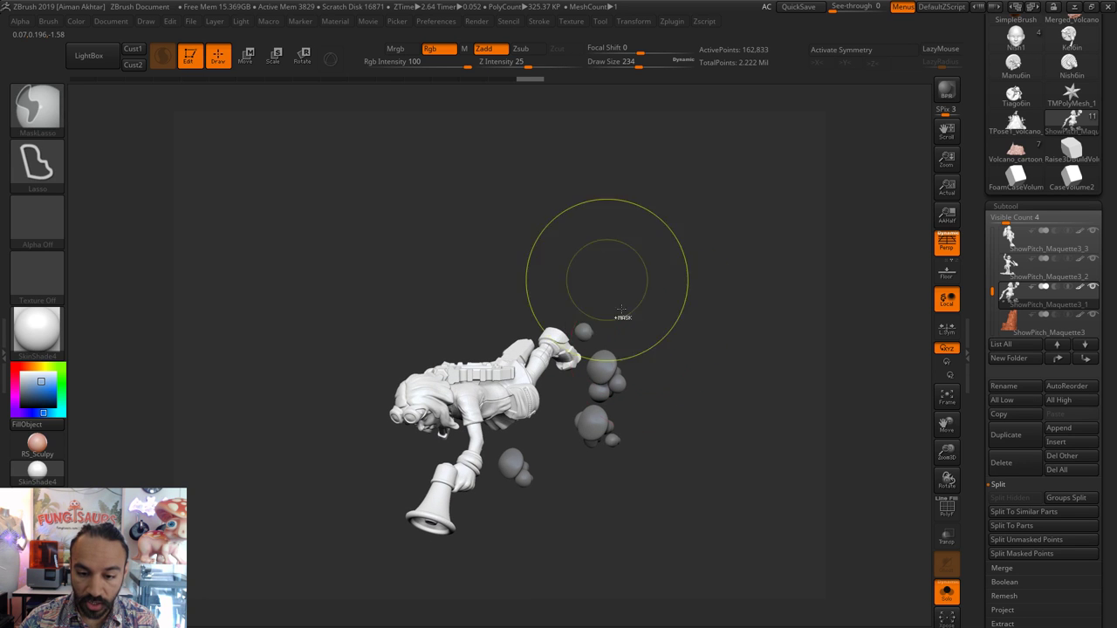
shift+drag(598, 274, 730, 352)
click(946, 593)
drag(845, 536, 657, 402)
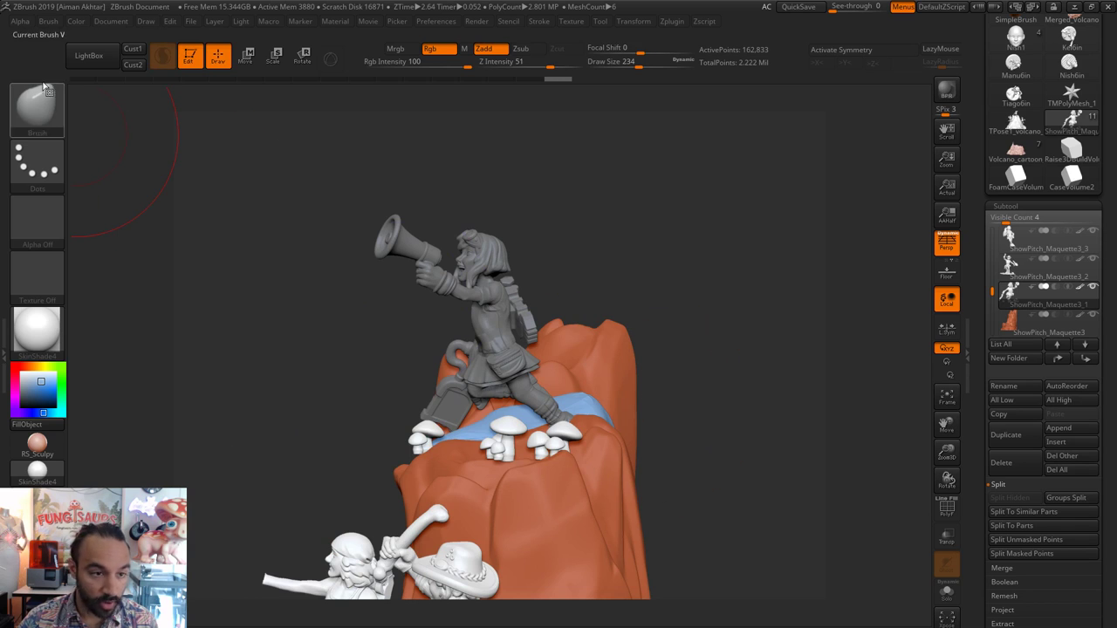
- Reposition and rotate the unmasked mushroom clusters so they sit on the summit ledge around the megaphone figure
click(253, 58)
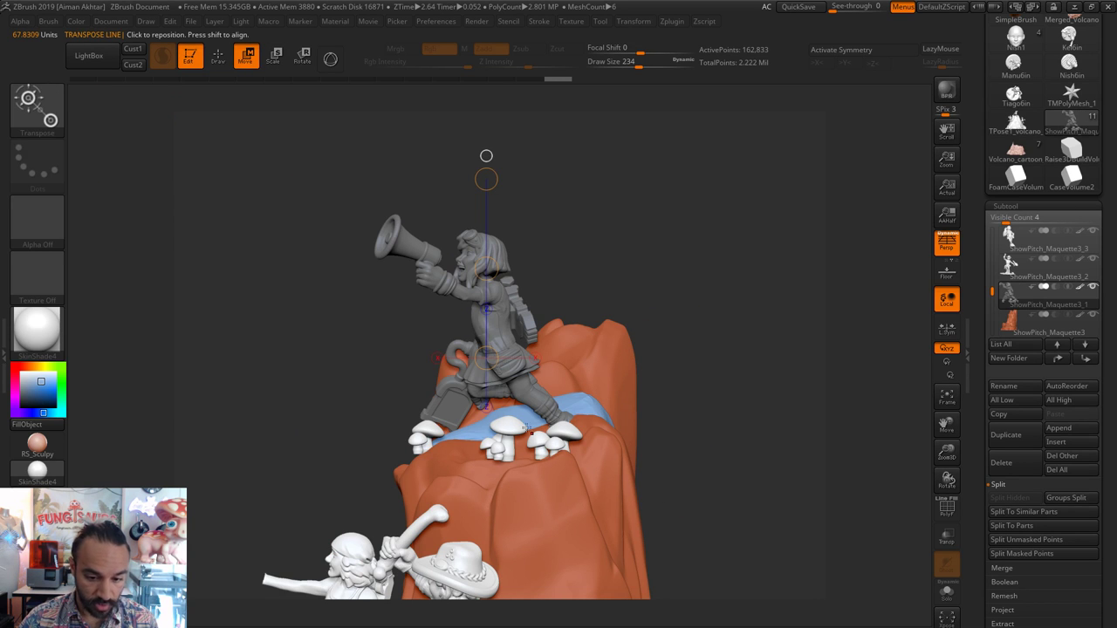
mouse_move(507, 430)
shift+mouse_down()
mouse_move(587, 430)
mouse_move(554, 431)
mouse_move(559, 301)
mouse_move(750, 362)
mouse_move(698, 349)
mouse_move(687, 326)
shift+mouse_up()
click(296, 62)
shift+drag(524, 407, 524, 259)
click(219, 57)
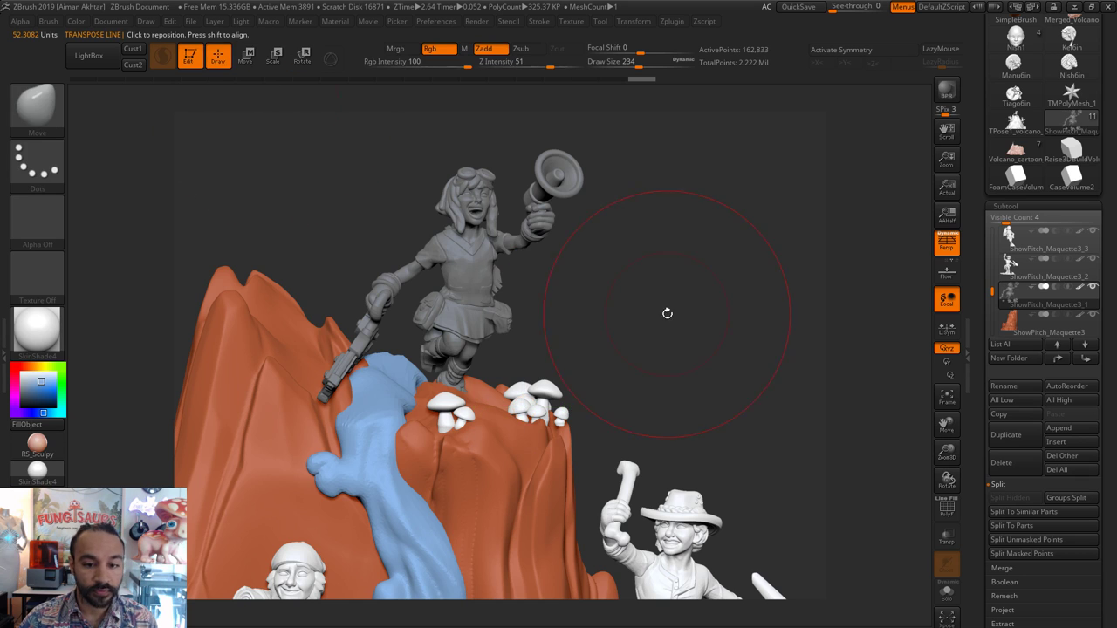
- Select the volcano and raise the summit ledge's outer edge under the mushrooms with the Move brush at size 90, and enlarge the brush to 136
mouse_move(654, 314)
mouse_down()
mouse_move(638, 317)
mouse_move(648, 254)
mouse_move(641, 323)
mouse_up()
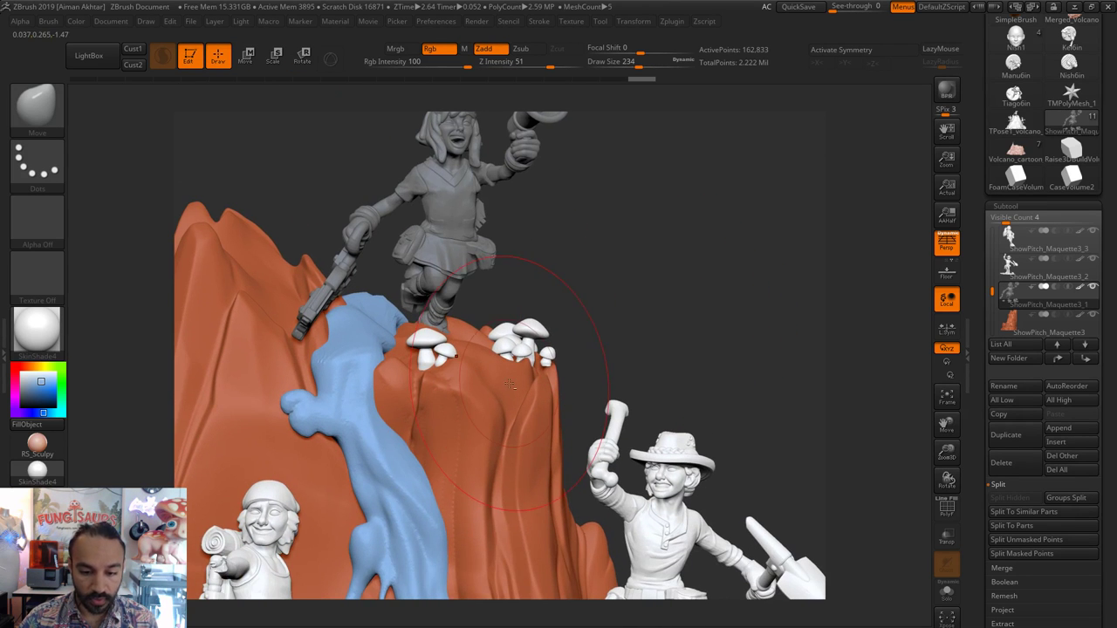
alt+click(506, 379)
key(s)
click(540, 372)
key(s)
mouse_move(548, 353)
mouse_down()
mouse_move(535, 351)
mouse_move(538, 370)
mouse_move(521, 355)
mouse_up()
key(s)
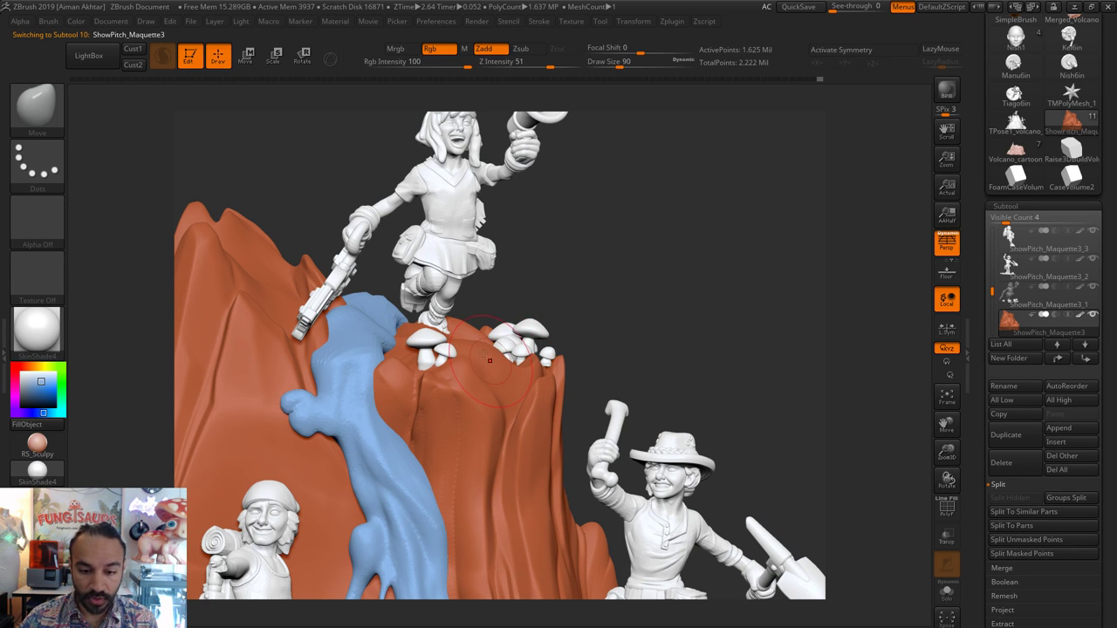
key(s)
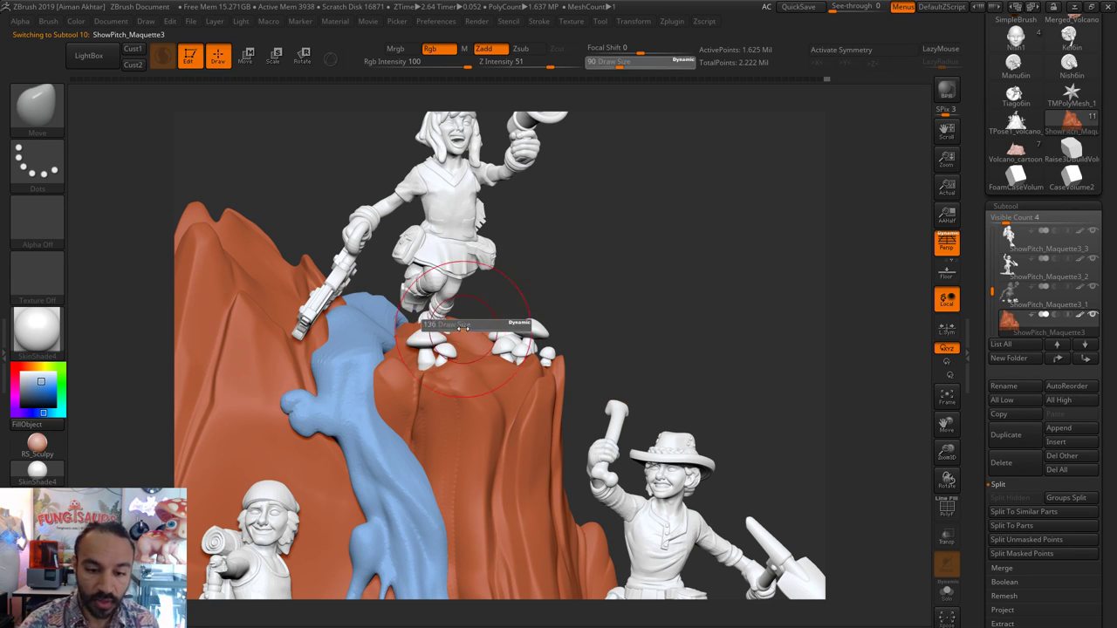
drag(474, 323, 484, 323)
- Fit the summit rock to the mushrooms and the megaphone figure's planted foot with the Move brush at sizes 104 and 83
mouse_move(759, 336)
mouse_down()
mouse_move(650, 340)
mouse_move(635, 318)
mouse_move(665, 318)
mouse_move(621, 319)
mouse_up()
key(s)
key(s)
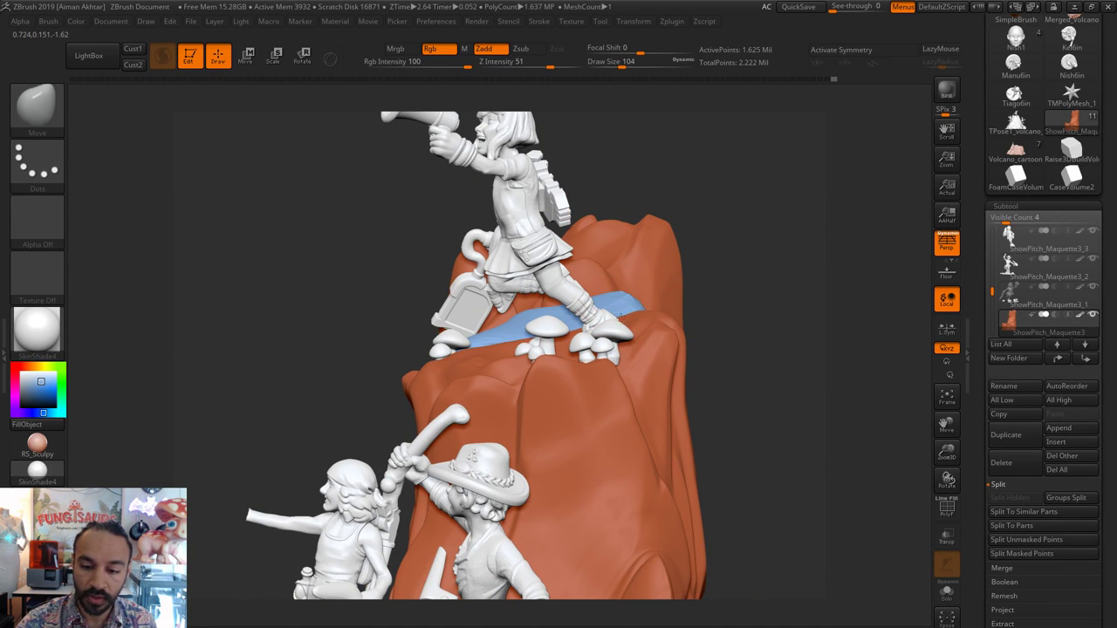
drag(741, 292, 731, 353)
drag(573, 340, 576, 351)
drag(661, 310, 661, 316)
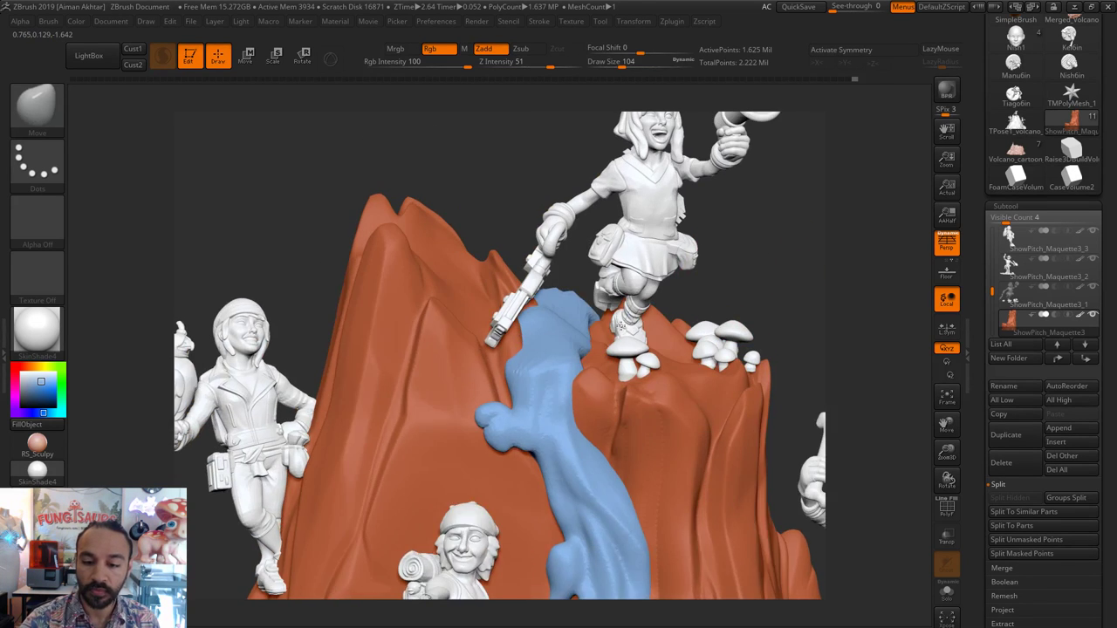
key(s)
drag(594, 332, 592, 332)
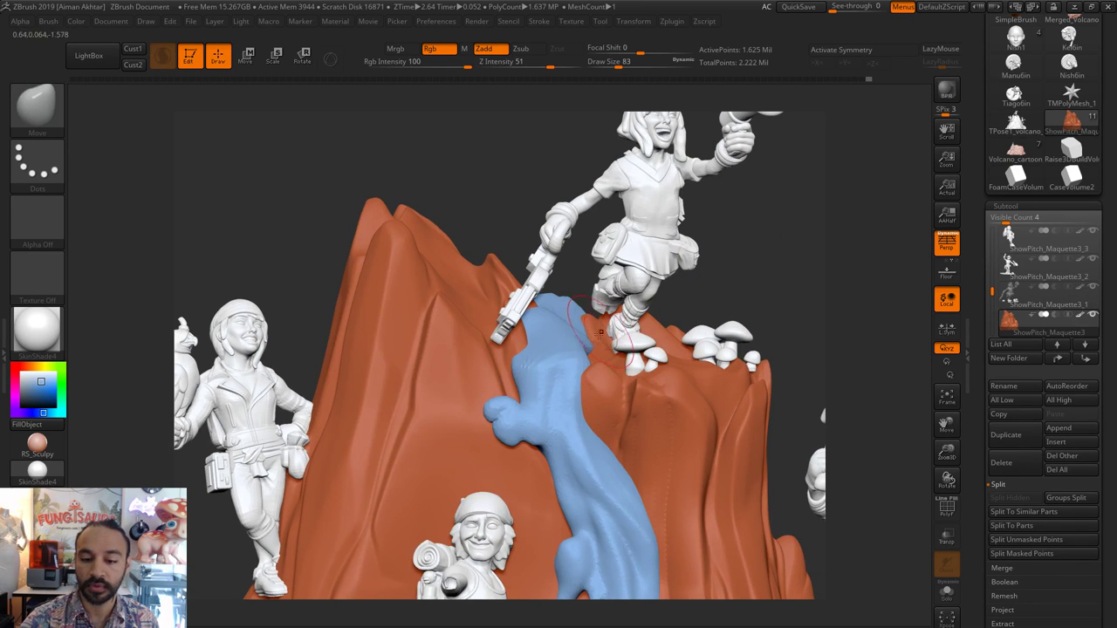
drag(607, 344, 602, 336)
- Select the blue stream and reshape its crest below the summit with the Move brush at size 101
alt+click(567, 335)
key(s)
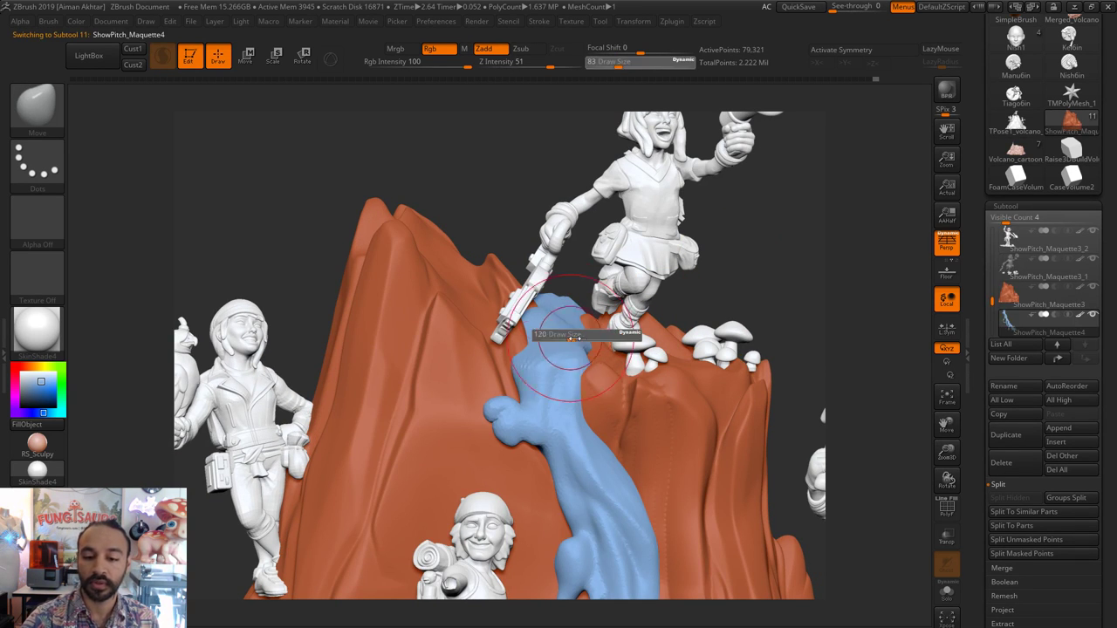
mouse_move(564, 327)
mouse_down()
mouse_move(542, 328)
mouse_move(565, 360)
mouse_move(527, 359)
mouse_up()
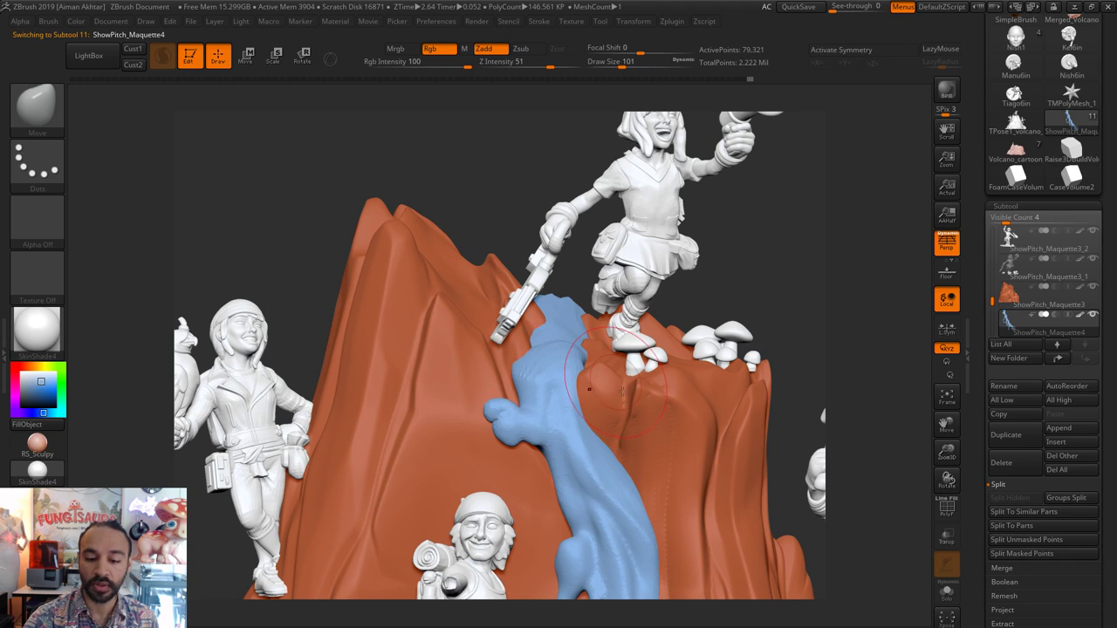
- Carve flowing creases into the upper stream and its side lobe with the DamStandard brush at size 37
key(s)
drag(549, 380, 535, 381)
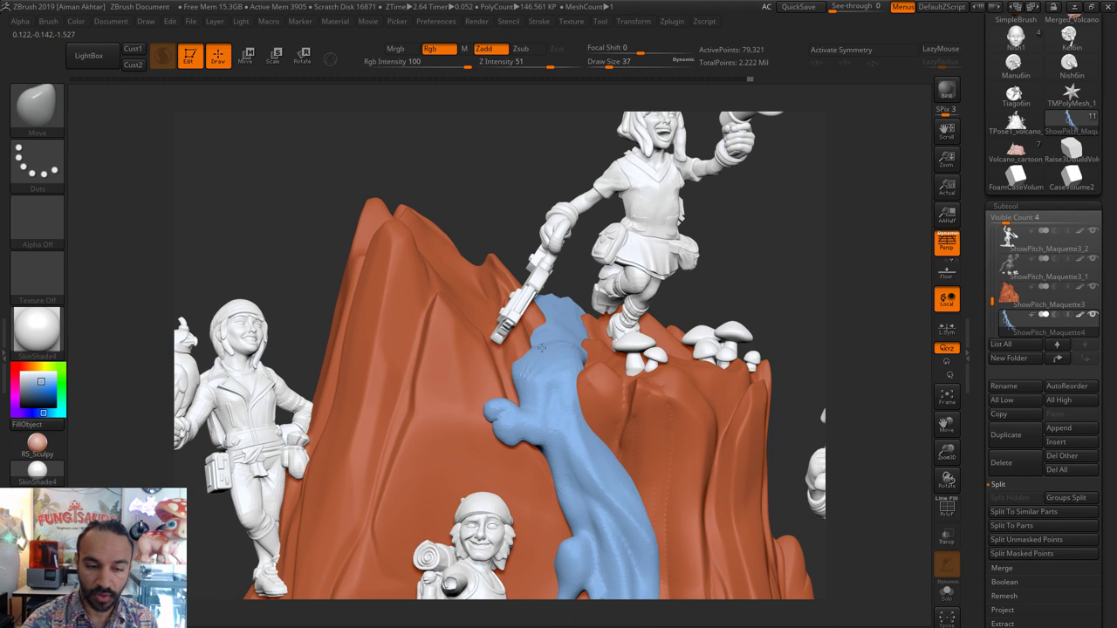
key(ctrl+d)
mouse_move(550, 350)
mouse_down()
mouse_move(533, 403)
mouse_move(557, 401)
mouse_up()
drag(552, 346, 567, 417)
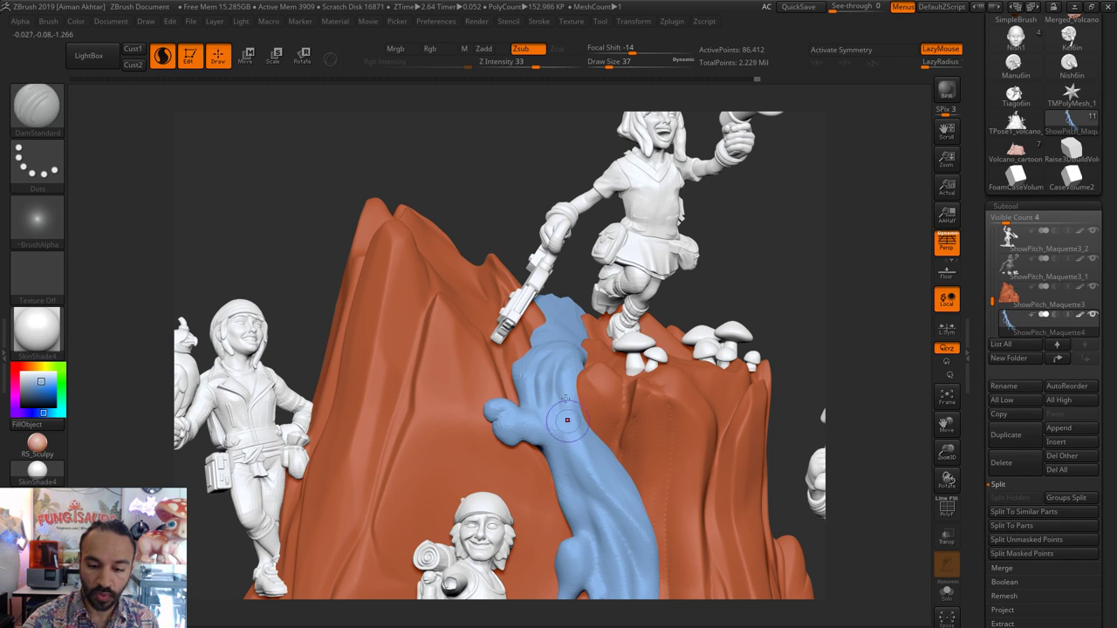
drag(570, 377, 590, 448)
mouse_move(557, 388)
mouse_down()
mouse_move(576, 463)
mouse_move(558, 392)
mouse_move(572, 455)
mouse_move(548, 439)
mouse_move(567, 449)
mouse_move(558, 436)
mouse_move(518, 424)
mouse_up()
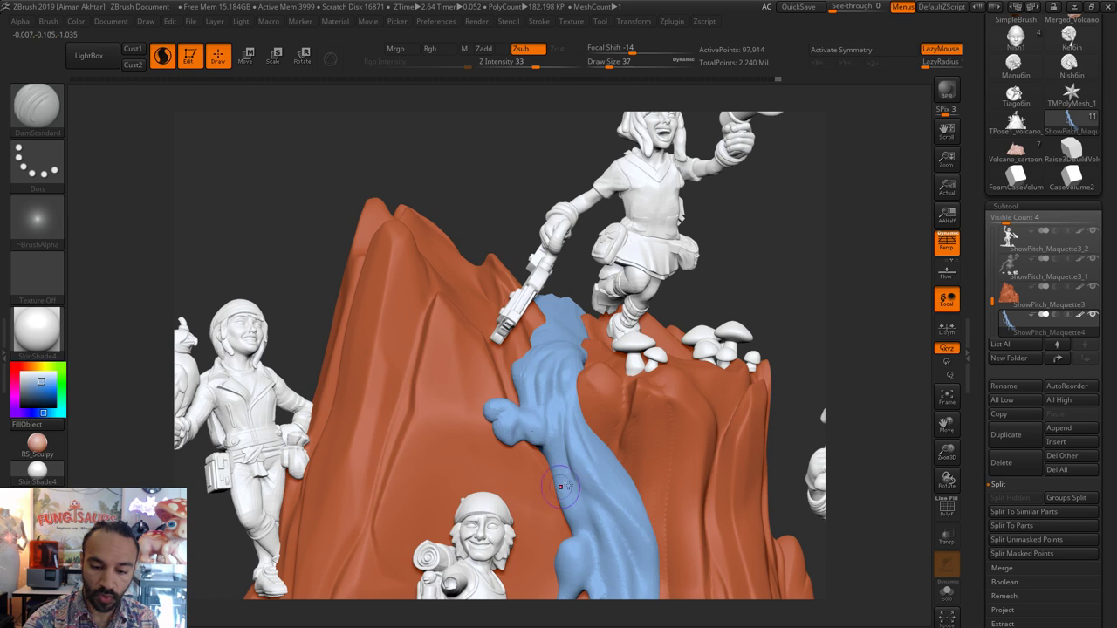
- Continue the long DamStandard creases down the middle of the blue stream at size 37
mouse_move(560, 486)
mouse_down()
mouse_move(563, 448)
mouse_move(591, 520)
mouse_move(587, 449)
mouse_move(625, 531)
mouse_up()
alt+right_drag(625, 531, 601, 433)
mouse_move(565, 333)
mouse_down()
mouse_move(603, 384)
mouse_move(576, 344)
mouse_move(611, 453)
mouse_move(590, 392)
mouse_move(614, 438)
mouse_up()
alt+right_drag(614, 438, 589, 369)
mouse_move(583, 342)
mouse_down()
mouse_move(599, 448)
mouse_move(586, 451)
mouse_move(576, 432)
mouse_move(595, 398)
mouse_move(602, 422)
mouse_up()
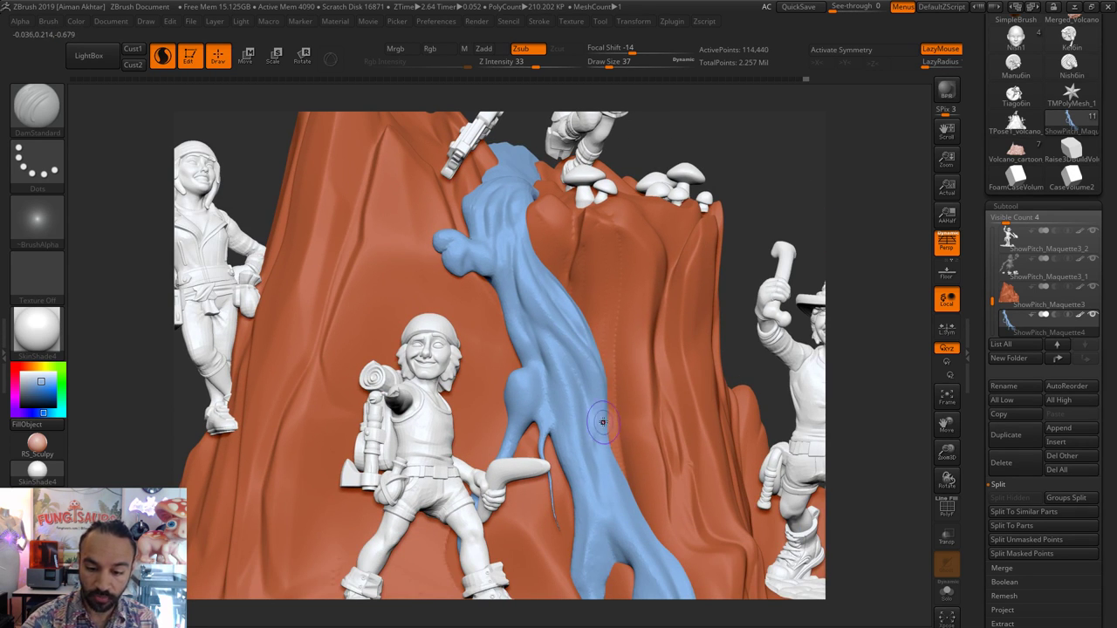
- Carve DamStandard creases at size 37 into the stretch of the blue stream beside its side drip and toward the fork
drag(598, 383, 596, 468)
drag(593, 386, 600, 438)
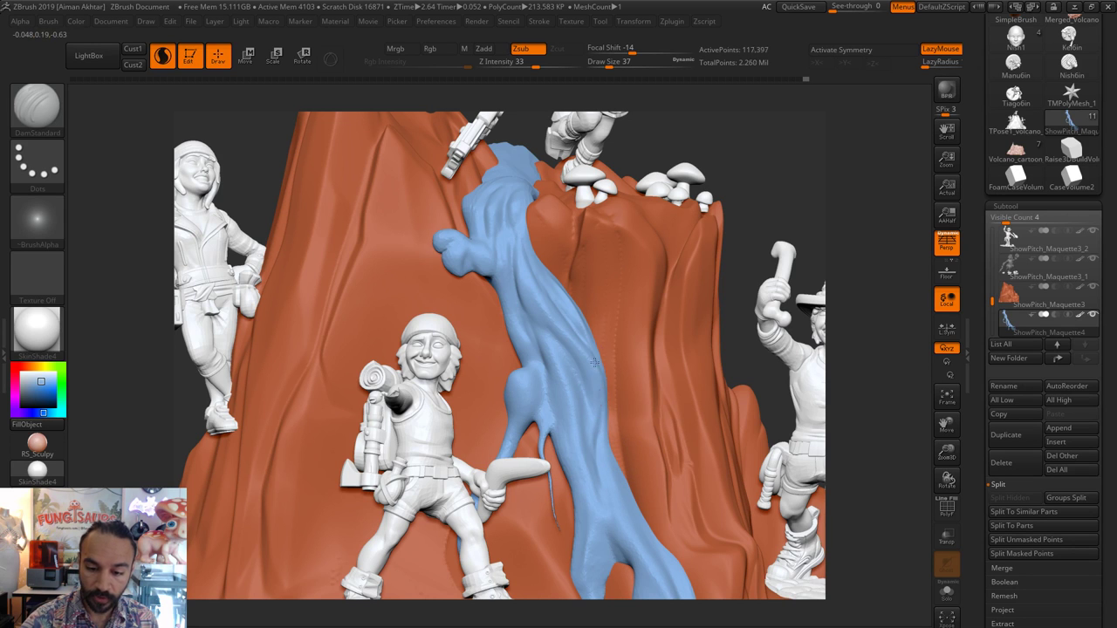
alt+drag(667, 220, 647, 167)
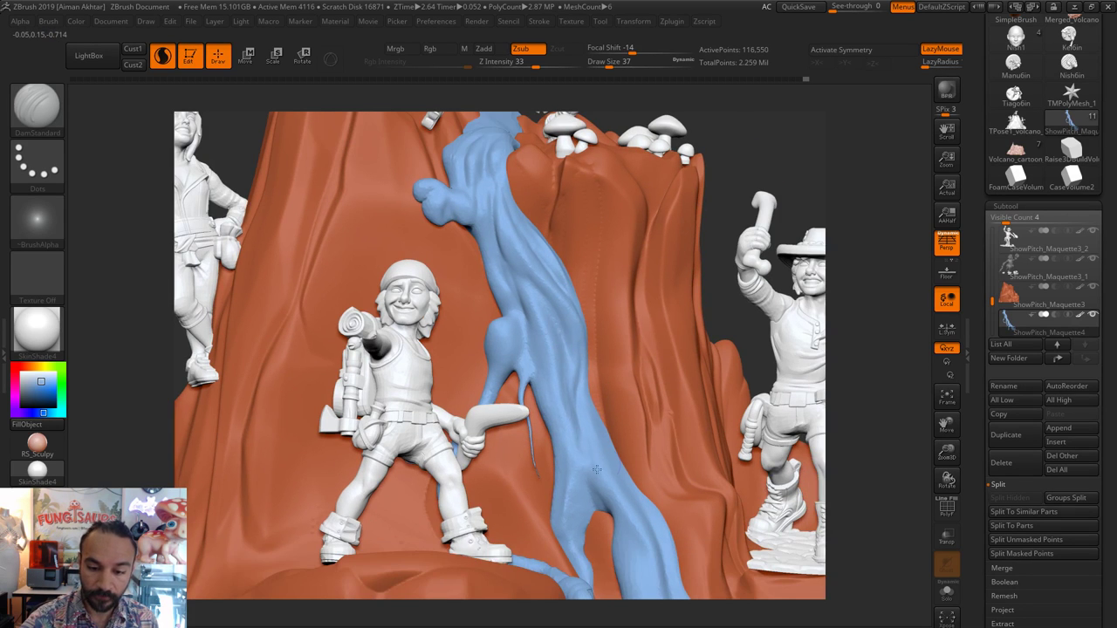
mouse_move(553, 344)
mouse_down()
mouse_move(598, 454)
mouse_move(534, 367)
mouse_move(542, 359)
mouse_move(584, 469)
mouse_move(541, 381)
mouse_move(587, 522)
mouse_move(546, 357)
mouse_move(563, 511)
mouse_move(545, 364)
mouse_up()
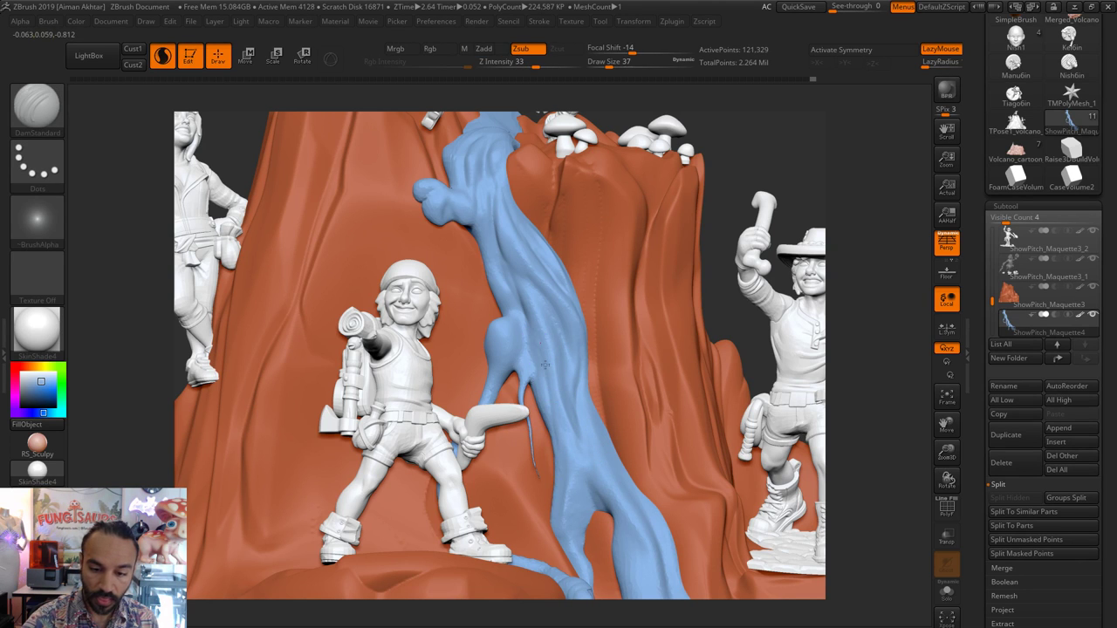
mouse_move(558, 409)
mouse_down()
mouse_move(565, 449)
mouse_move(553, 511)
mouse_move(564, 458)
mouse_up()
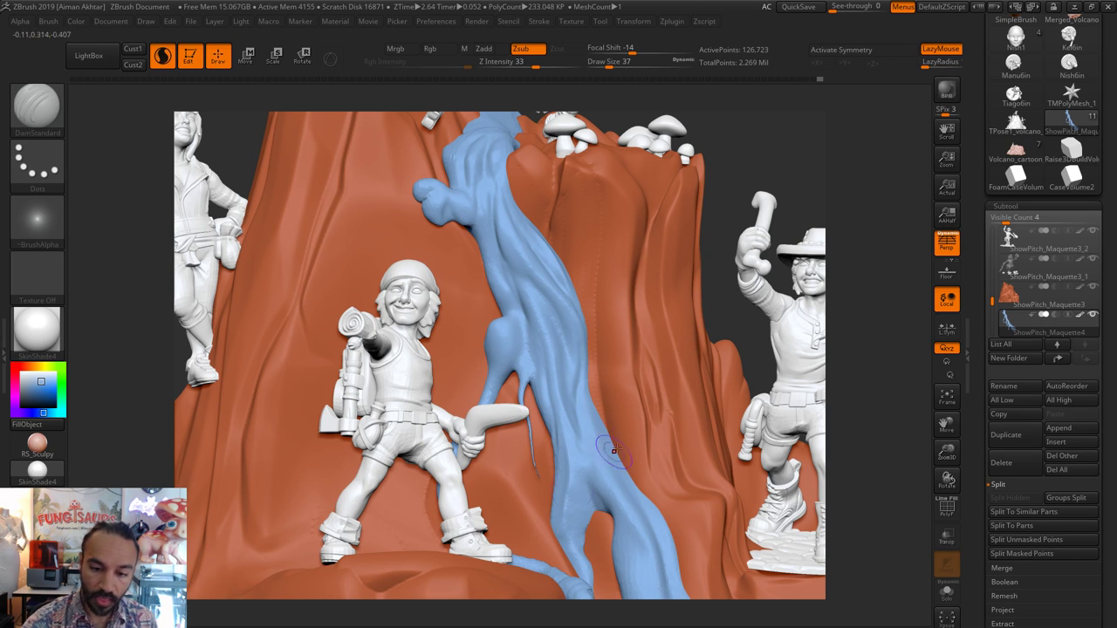
- Extend the DamStandard creases around the stream's fork and down the main branch to the bubbly pool at size 37
alt+right_drag(605, 425, 584, 358)
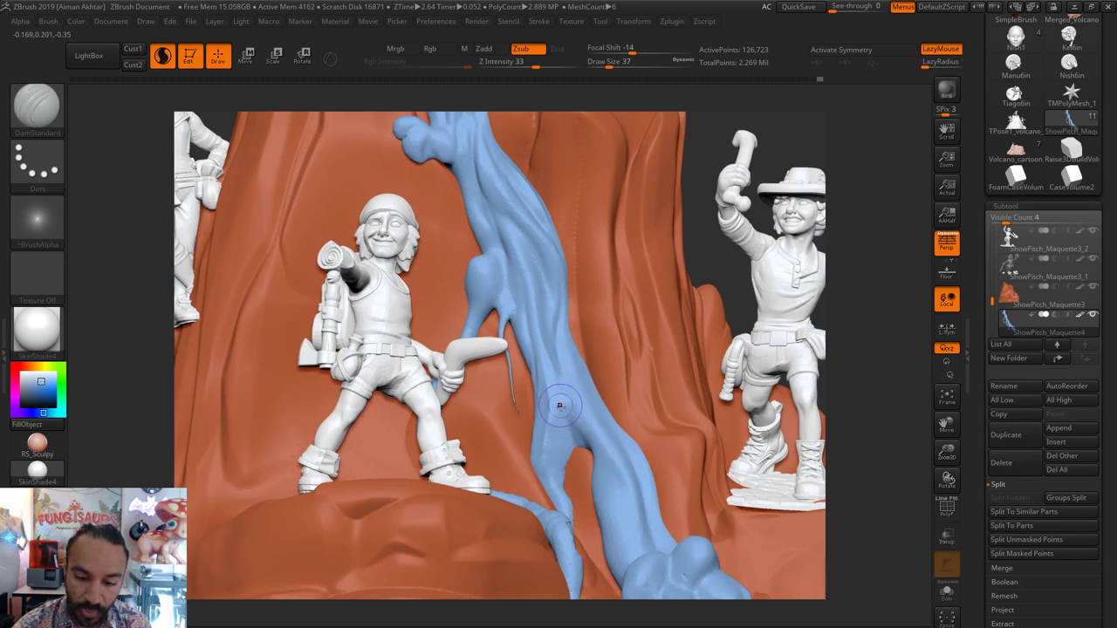
mouse_move(568, 460)
mouse_down()
mouse_move(559, 414)
mouse_move(558, 482)
mouse_up()
mouse_move(598, 416)
mouse_down()
mouse_move(568, 364)
mouse_move(613, 414)
mouse_move(640, 496)
mouse_move(625, 443)
mouse_move(591, 447)
mouse_move(614, 523)
mouse_up()
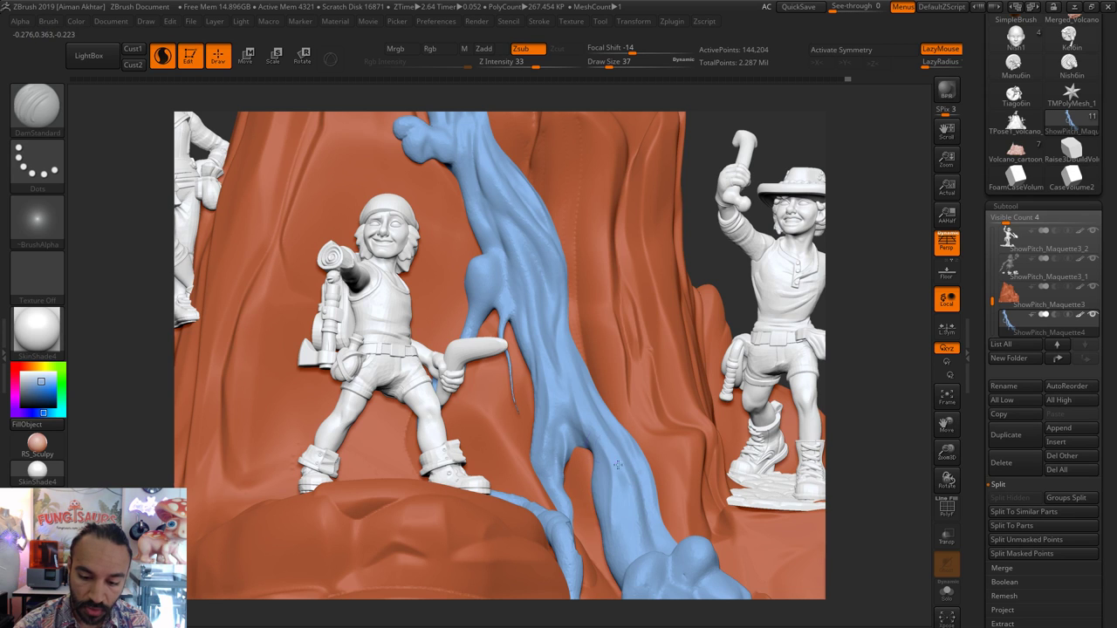
drag(618, 466, 639, 569)
drag(623, 491, 641, 558)
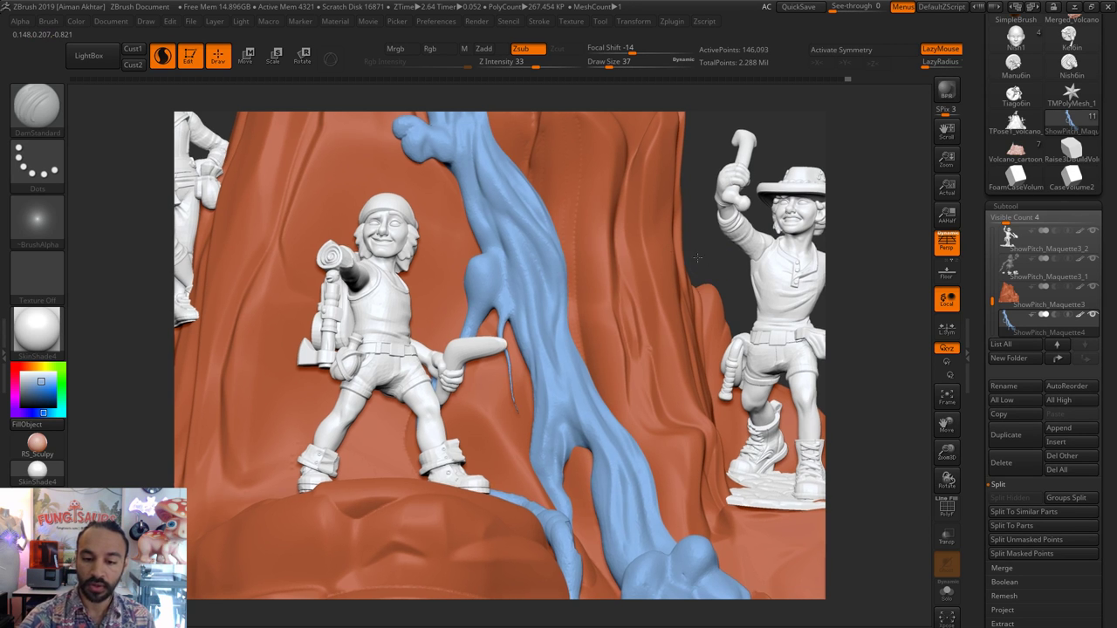
- Select the bird-carrying figure and rotate it about its planted foot with the Transpose line
key(f)
alt+drag(797, 252, 633, 217)
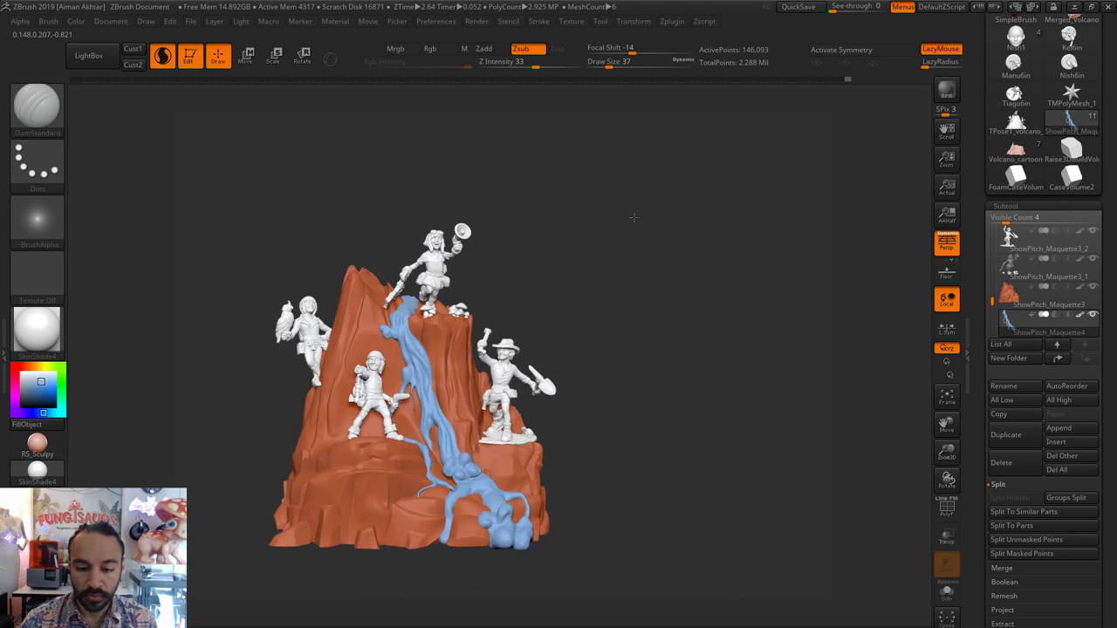
mouse_move(634, 300)
alt+mouse_down()
mouse_move(705, 304)
mouse_move(708, 314)
alt+mouse_up()
alt+click(365, 337)
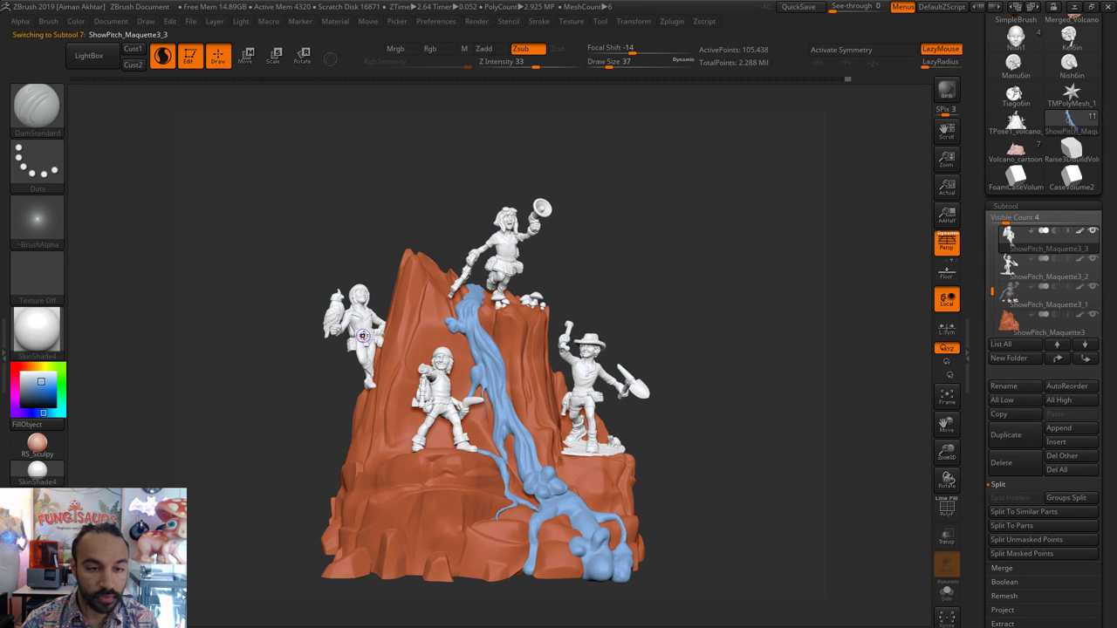
click(302, 56)
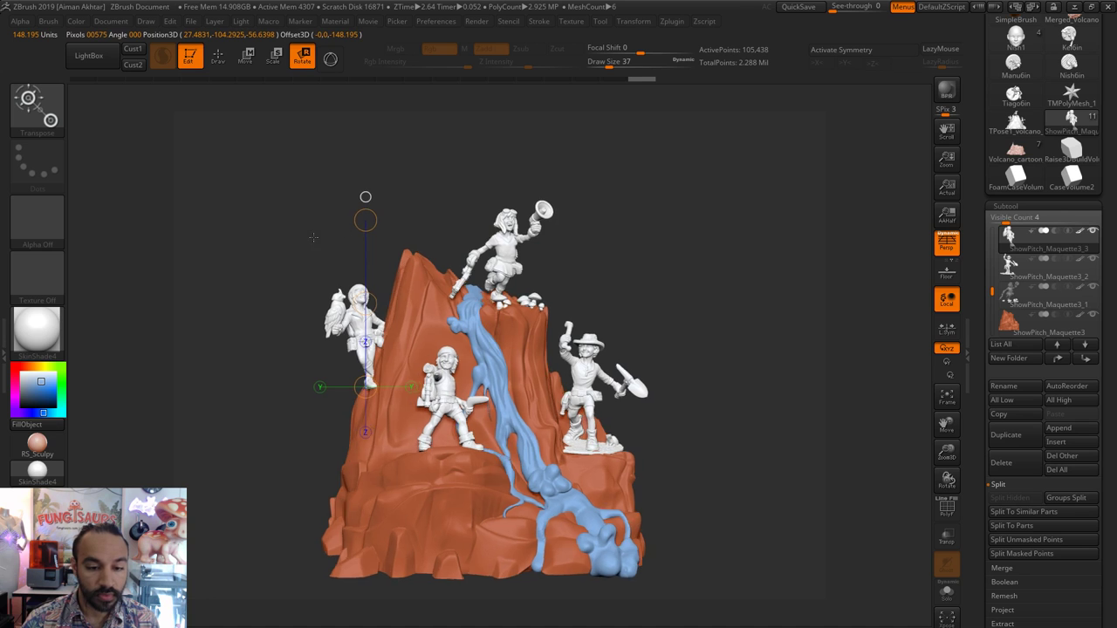
drag(314, 236, 406, 257)
drag(558, 260, 475, 271)
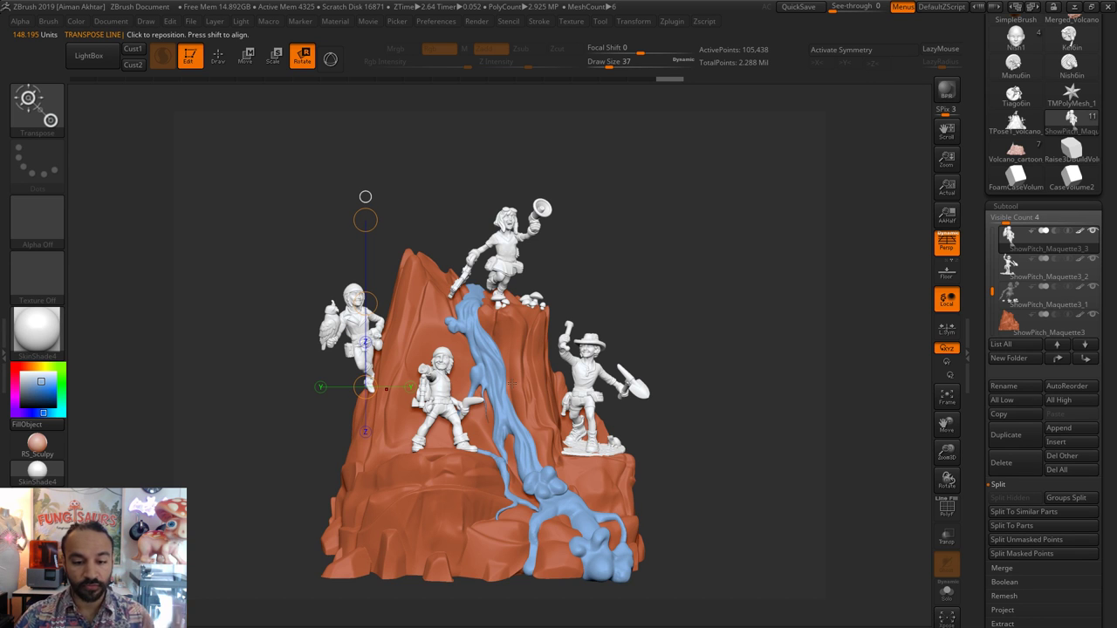
- Select the pointing figure, move it outward on its ledge and rotate it upright about its feet
drag(698, 336, 748, 338)
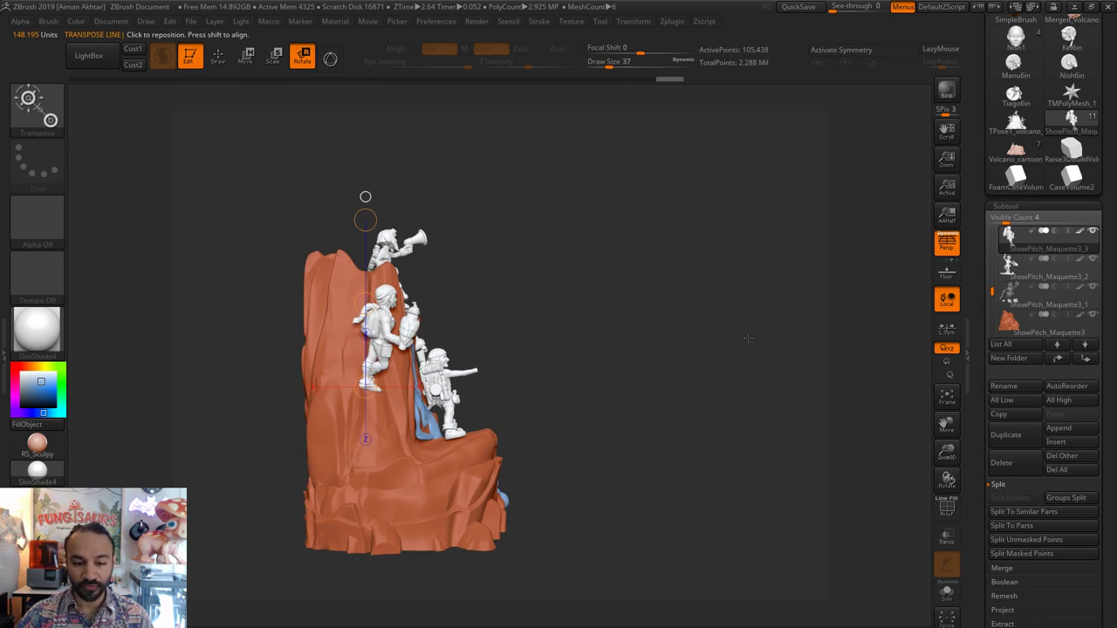
alt+click(440, 390)
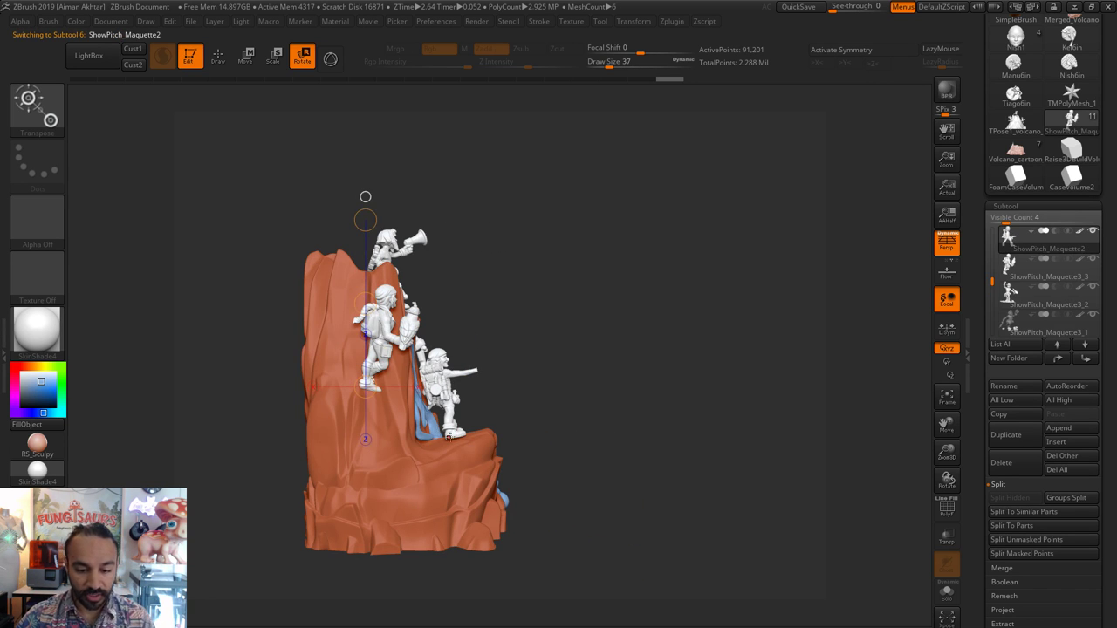
click(246, 56)
drag(488, 376, 468, 373)
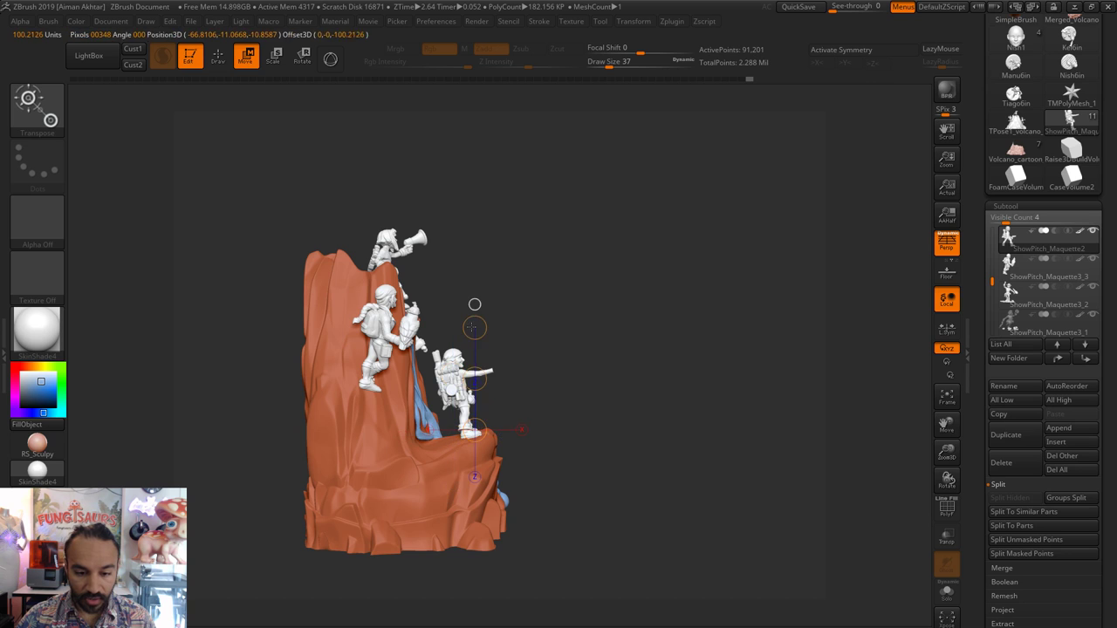
click(302, 57)
mouse_move(478, 319)
mouse_down()
mouse_move(514, 328)
mouse_move(498, 322)
mouse_up()
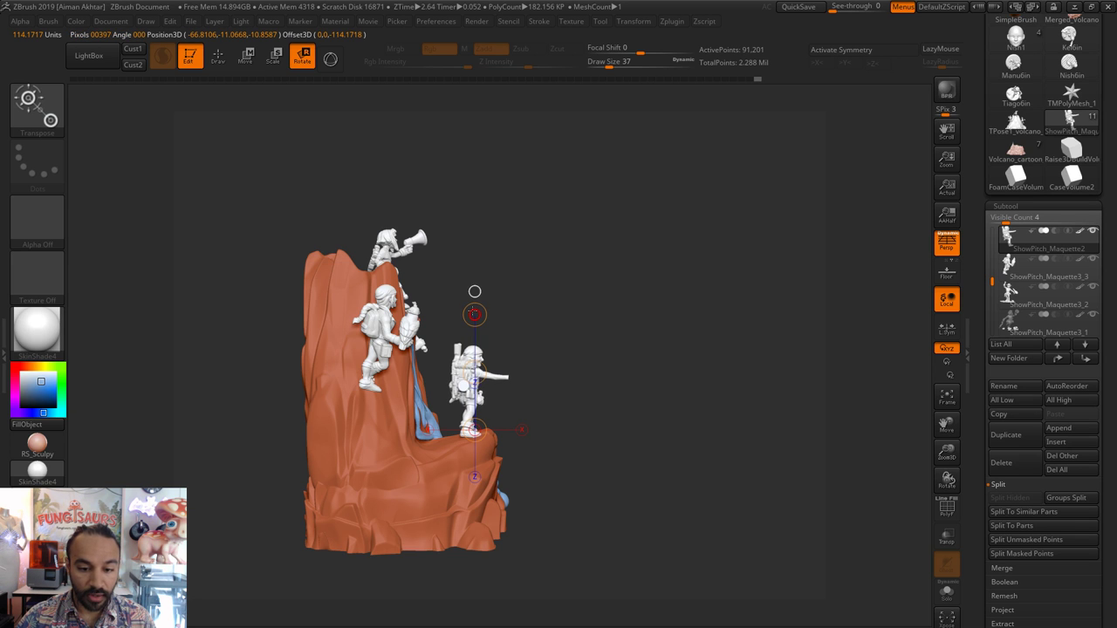
- Fine-tune the pointing figure's position on the front ledge with the Transpose Move line
click(246, 57)
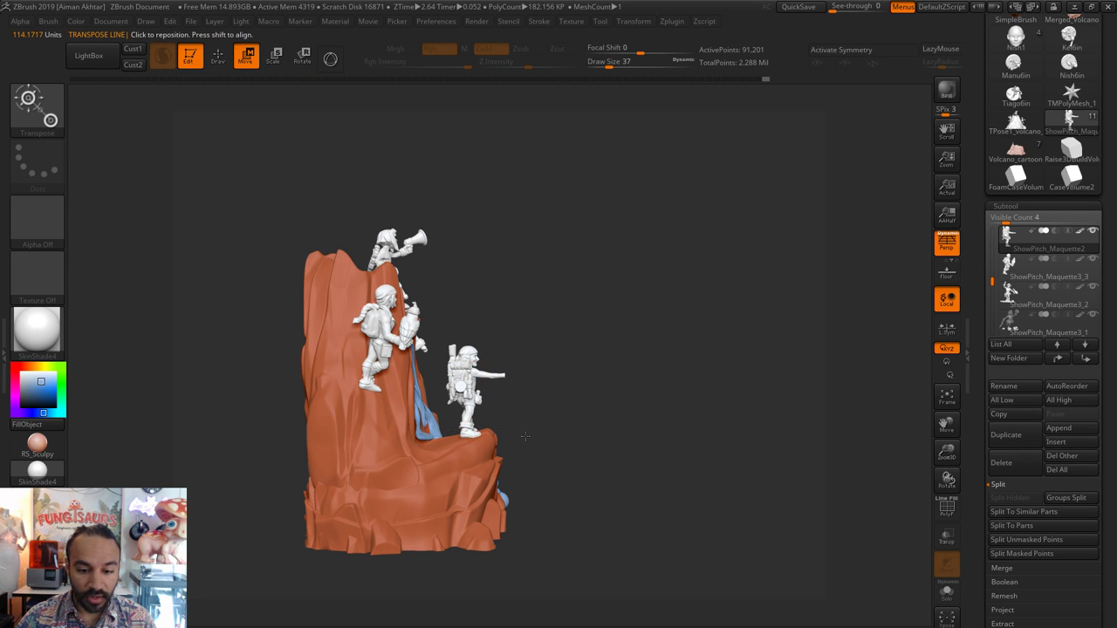
alt+drag(525, 436, 524, 489)
mouse_move(446, 365)
shift+mouse_down()
mouse_move(512, 365)
mouse_move(477, 374)
shift+mouse_up()
drag(632, 401, 524, 359)
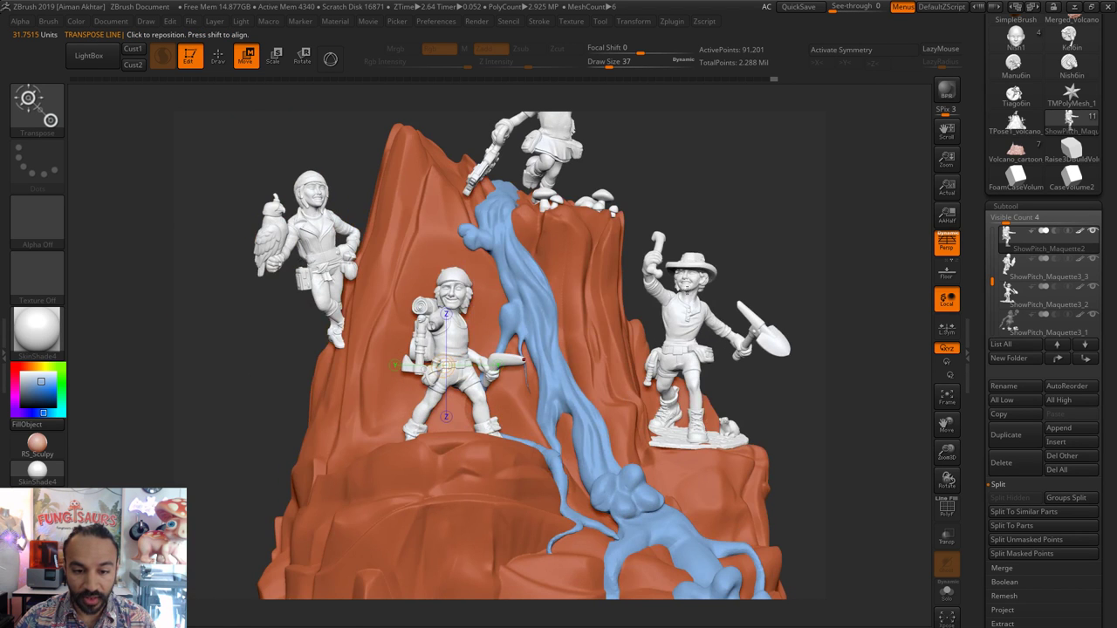
alt+drag(687, 212, 674, 260)
- Select the hat-wearing shovel figure, tilt it forward about its base and shift it slightly against the rock
drag(764, 262, 677, 261)
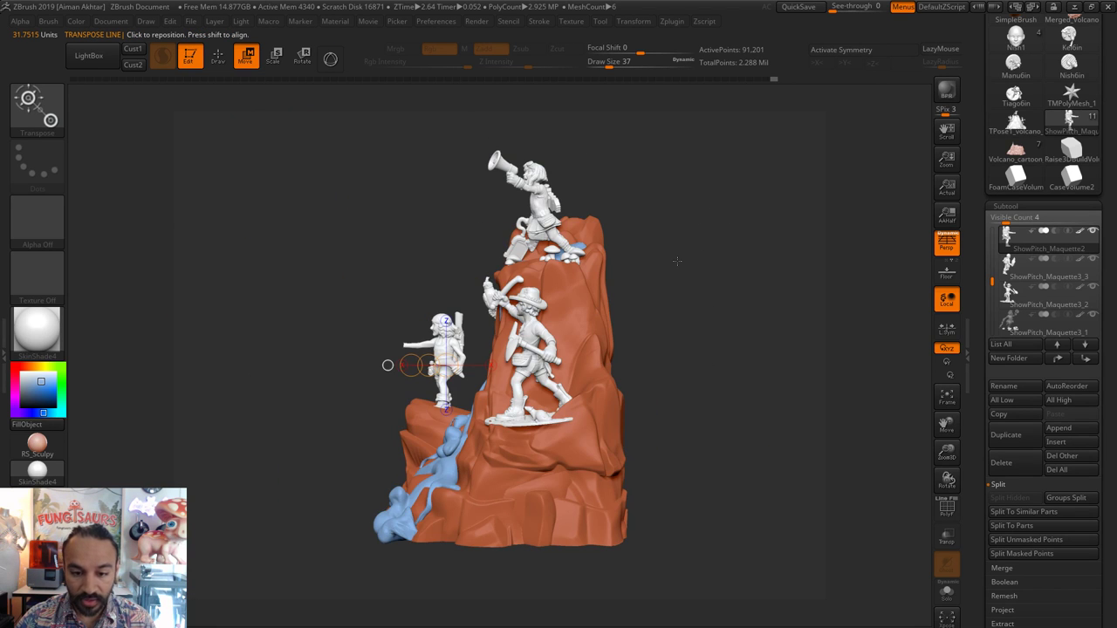
alt+click(513, 407)
alt+click(514, 409)
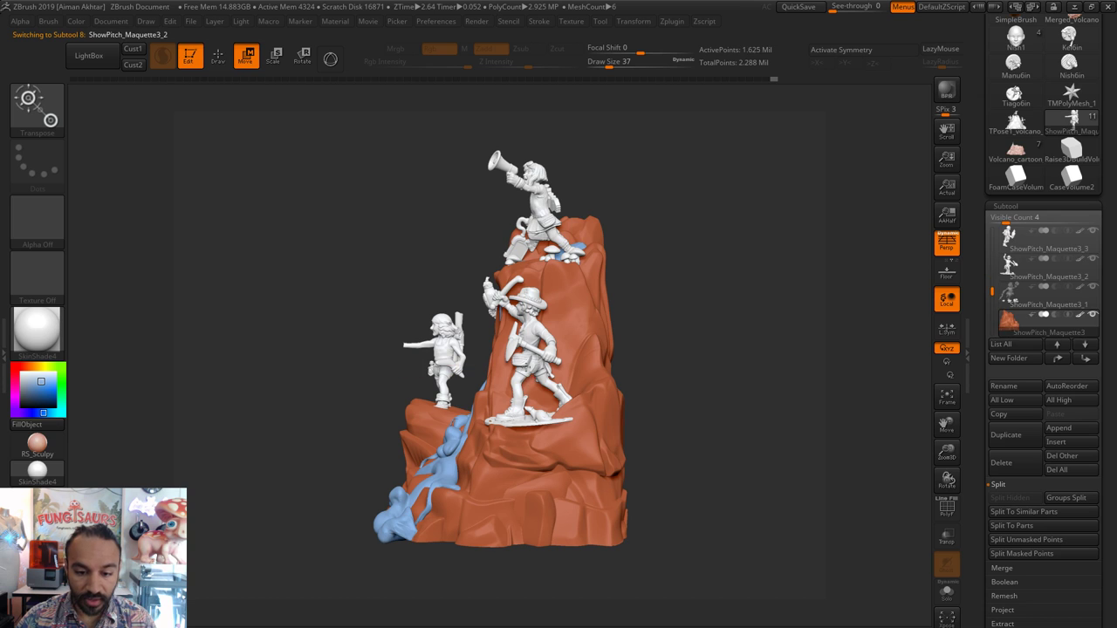
shift+drag(515, 409, 517, 218)
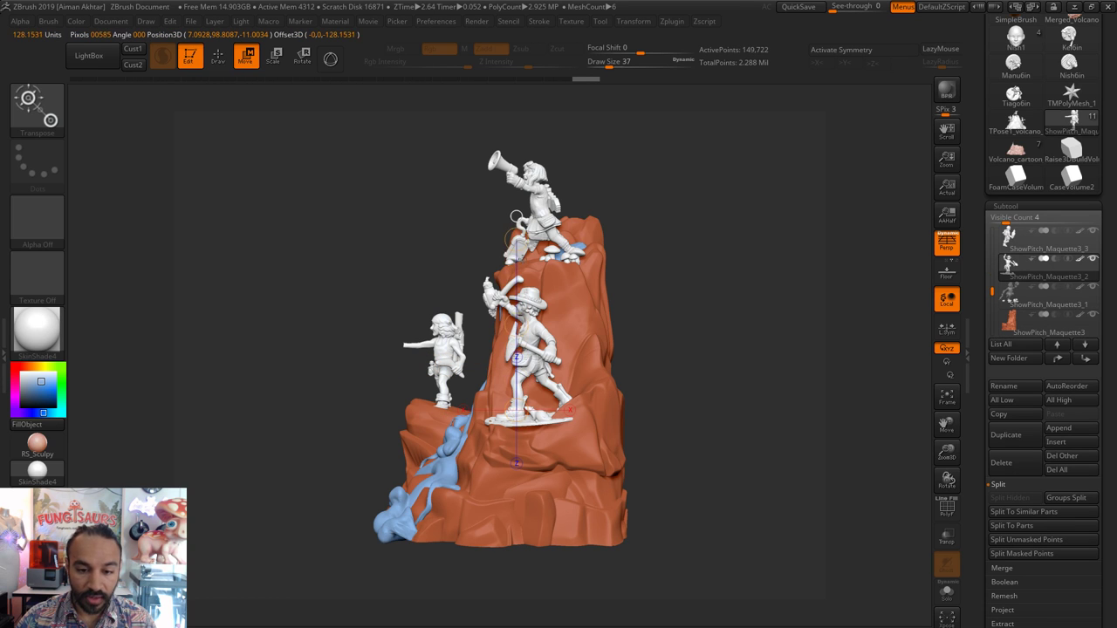
click(303, 57)
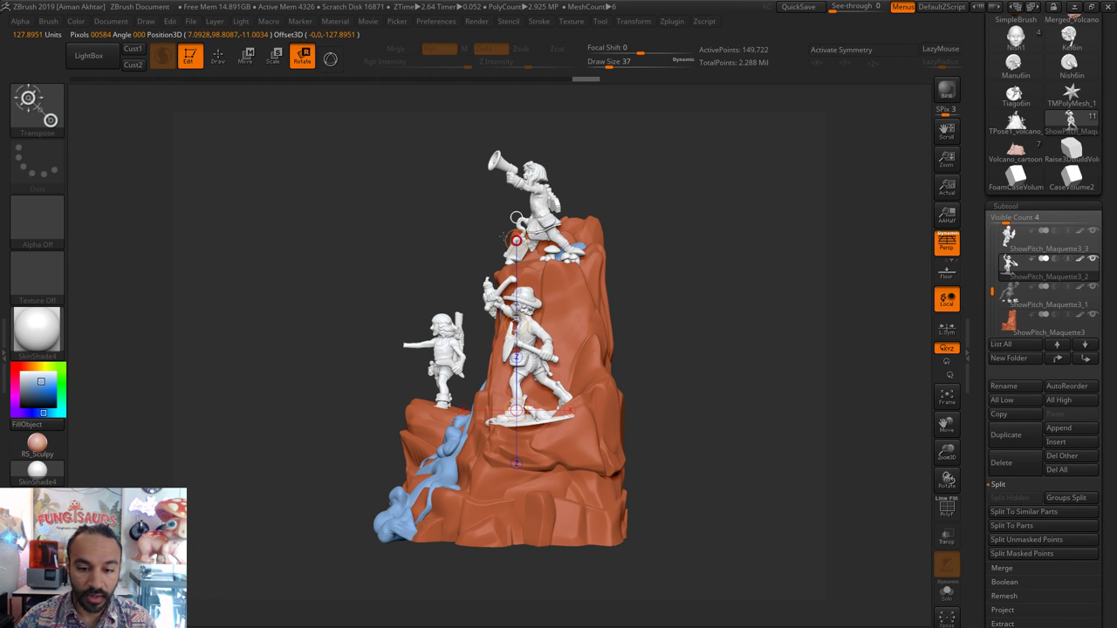
drag(517, 240, 506, 239)
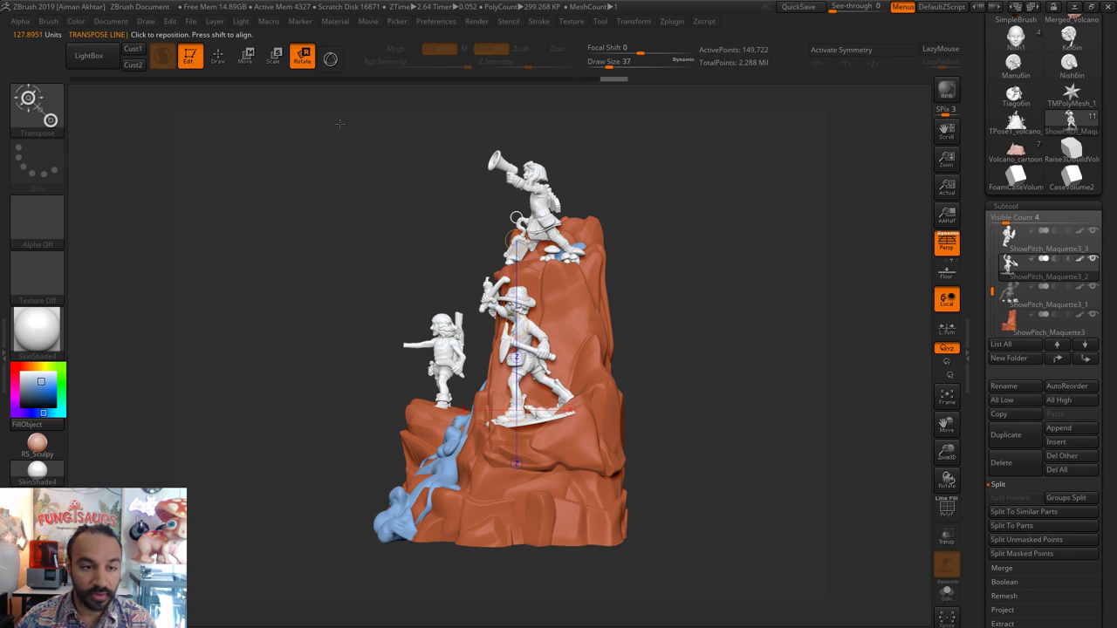
click(244, 60)
mouse_move(542, 383)
shift+mouse_down()
mouse_move(666, 383)
mouse_move(603, 382)
shift+mouse_up()
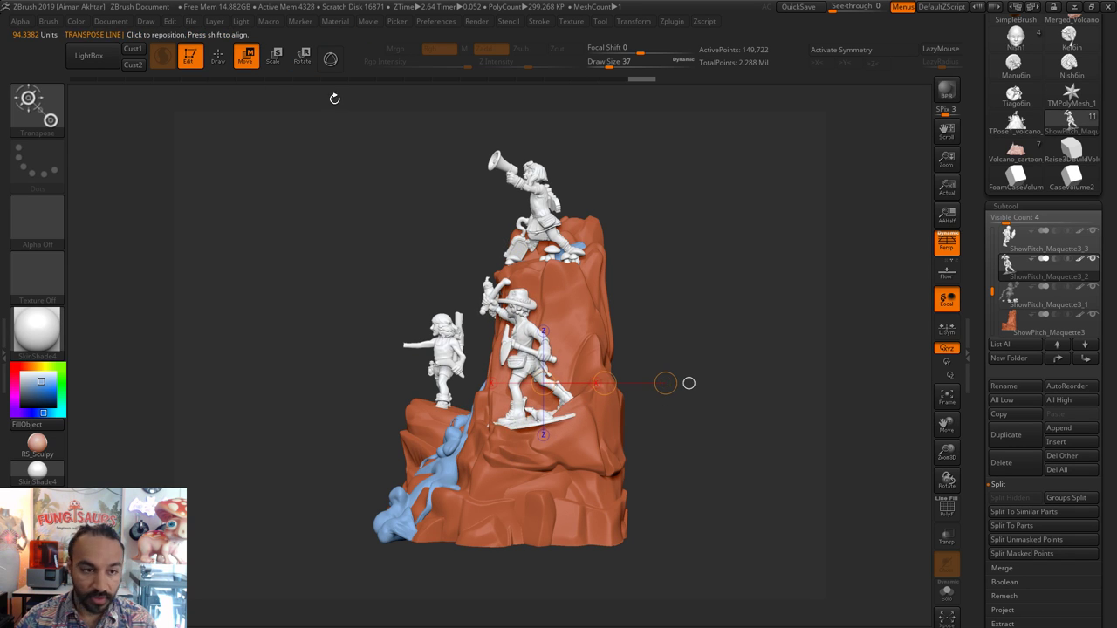
click(218, 59)
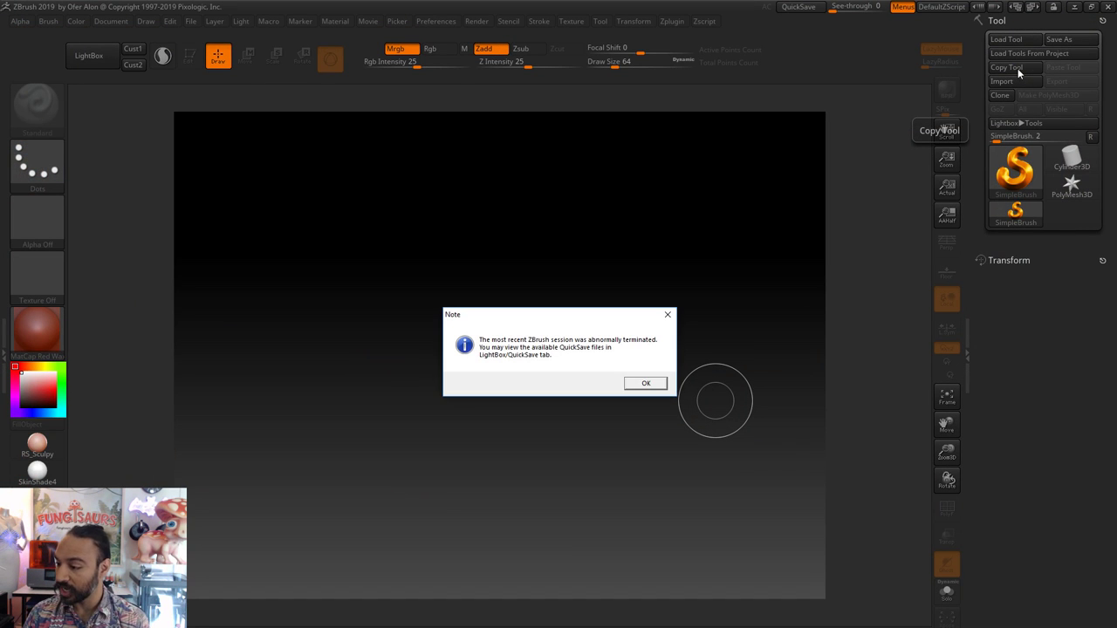
- Dismiss the crash notice and try to recover the maquette by loading Recovered_Tool.ZTL from the QuickSave files
click(646, 383)
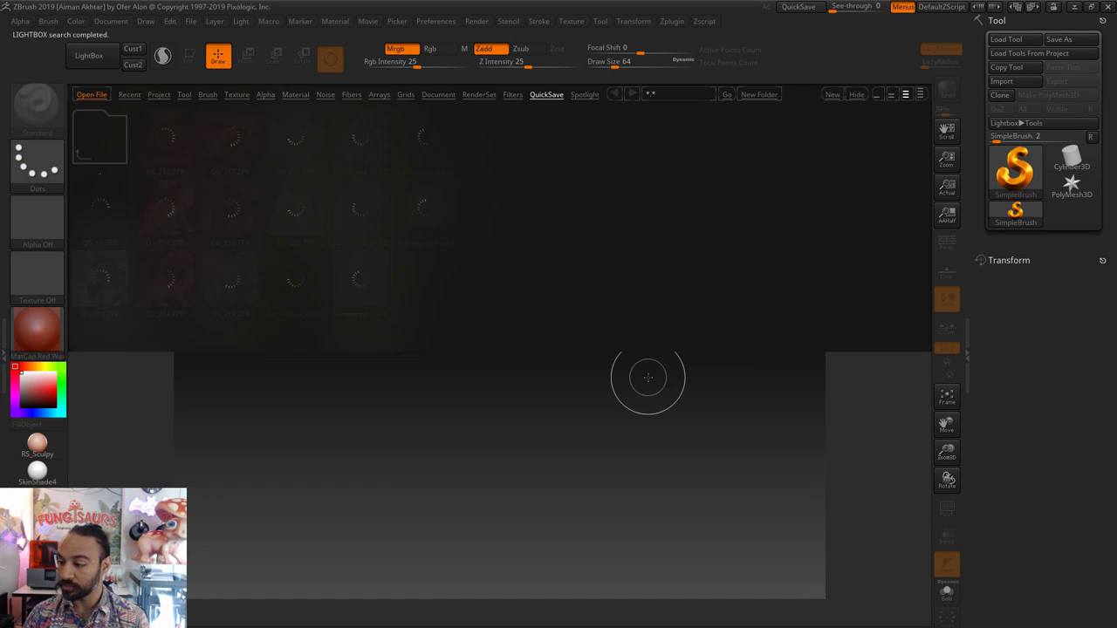
double_click(436, 211)
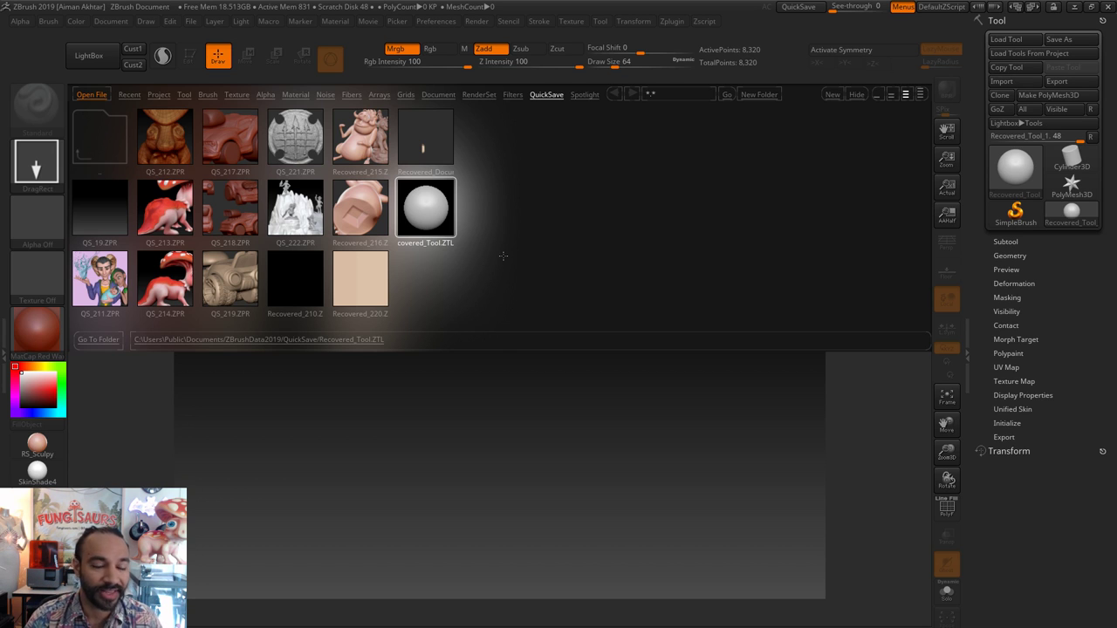
double_click(427, 215)
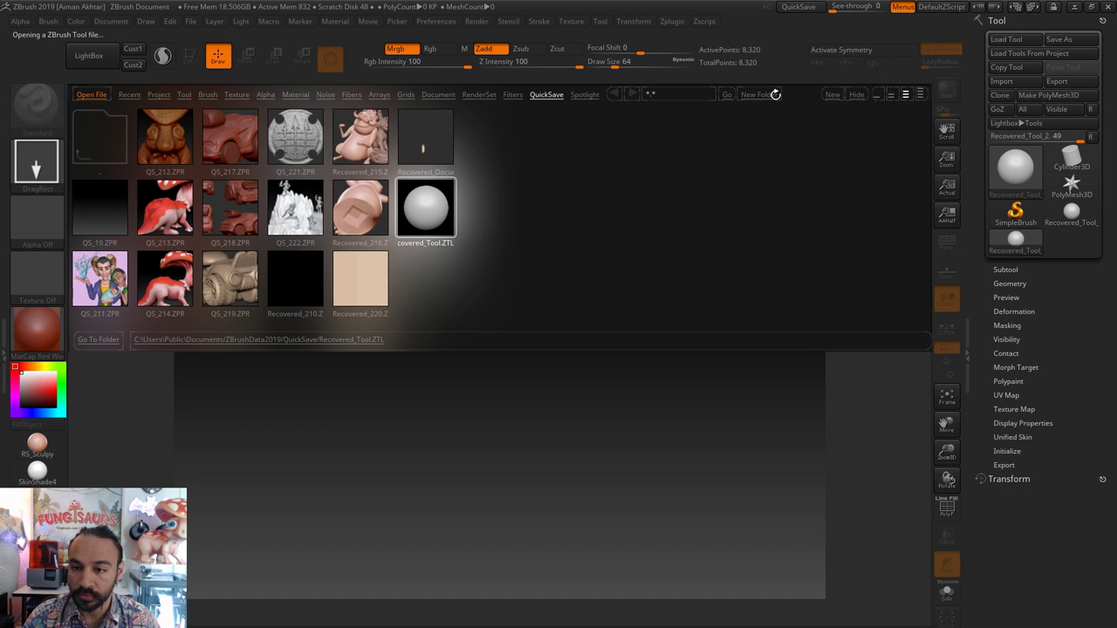
- Load the ShowPitch_Maquette3 tool from the Fungisaurs_Base folder on the Desktop and place it on the canvas in Edit mode
click(1003, 267)
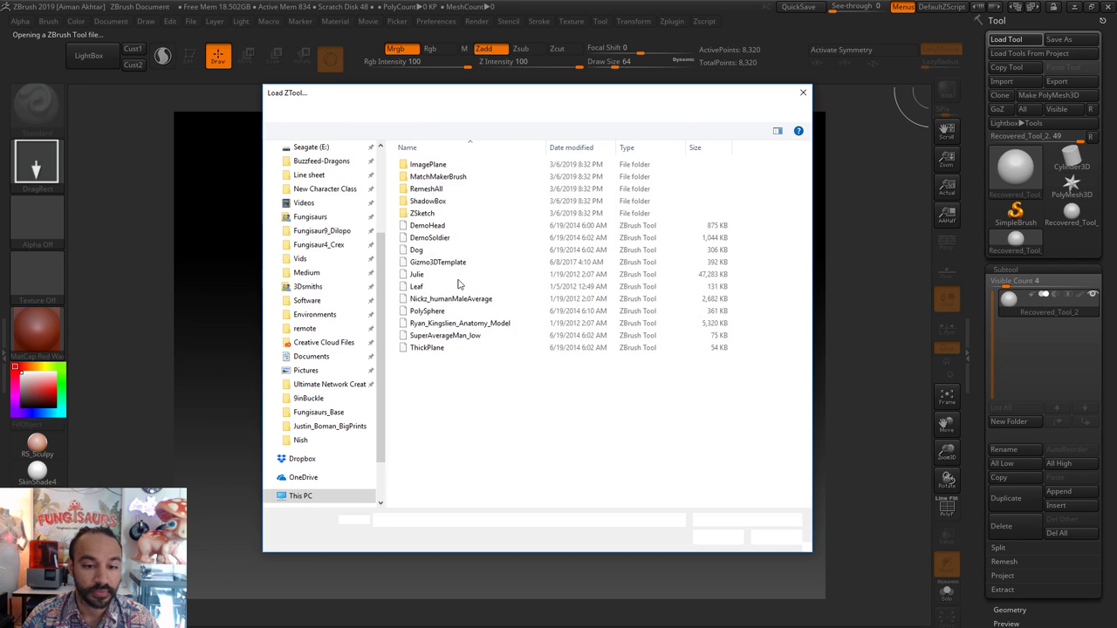
scroll(331, 226, up, 5)
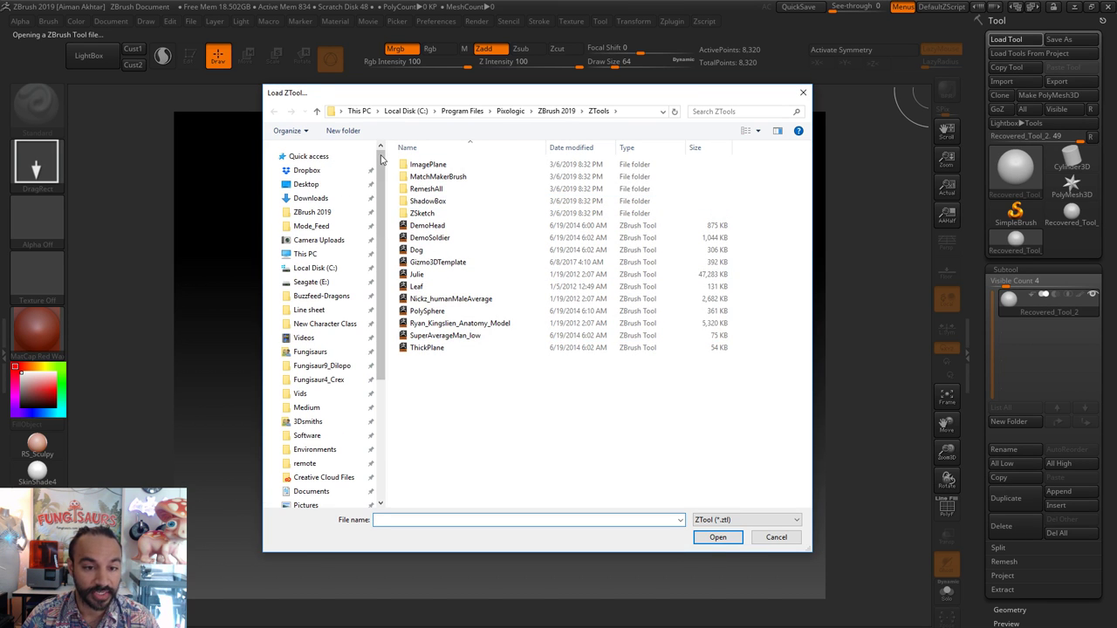
click(341, 185)
click(448, 215)
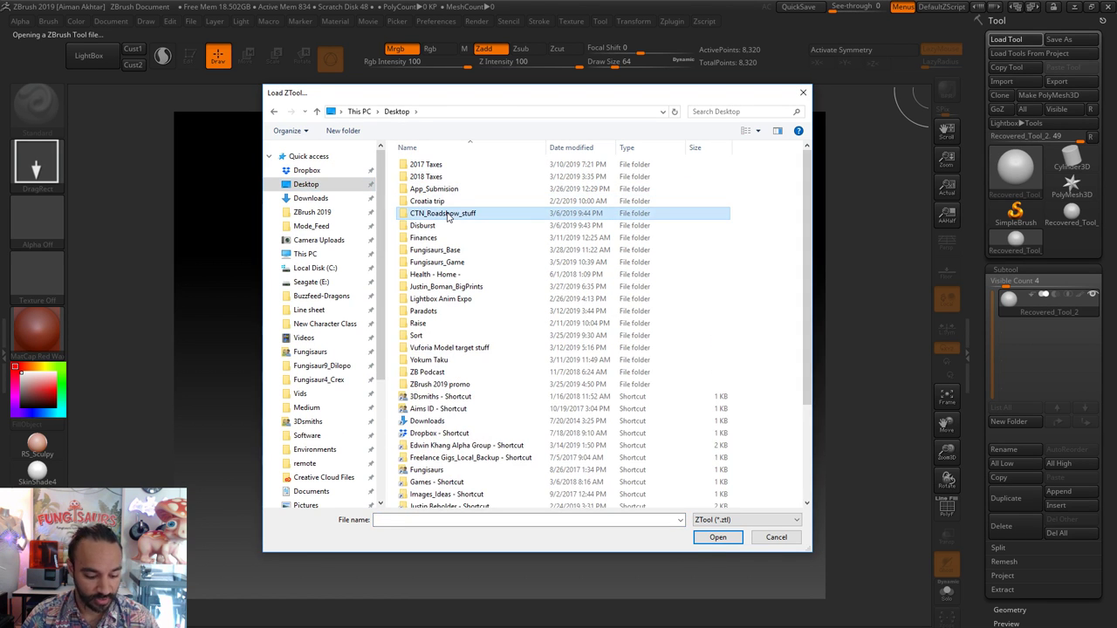
click(434, 251)
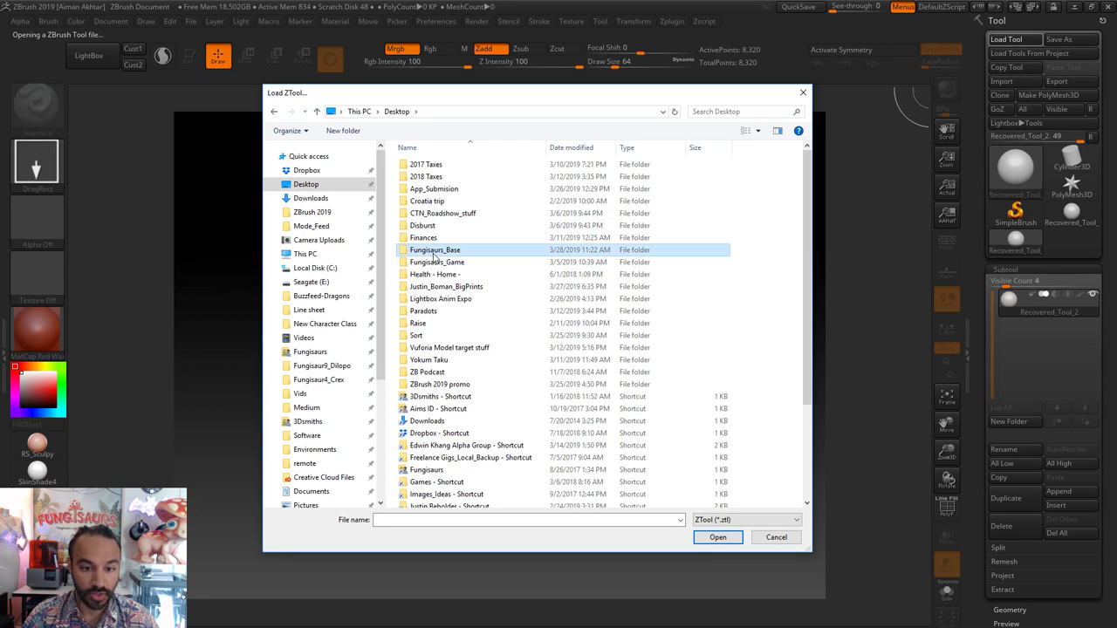
double_click(424, 251)
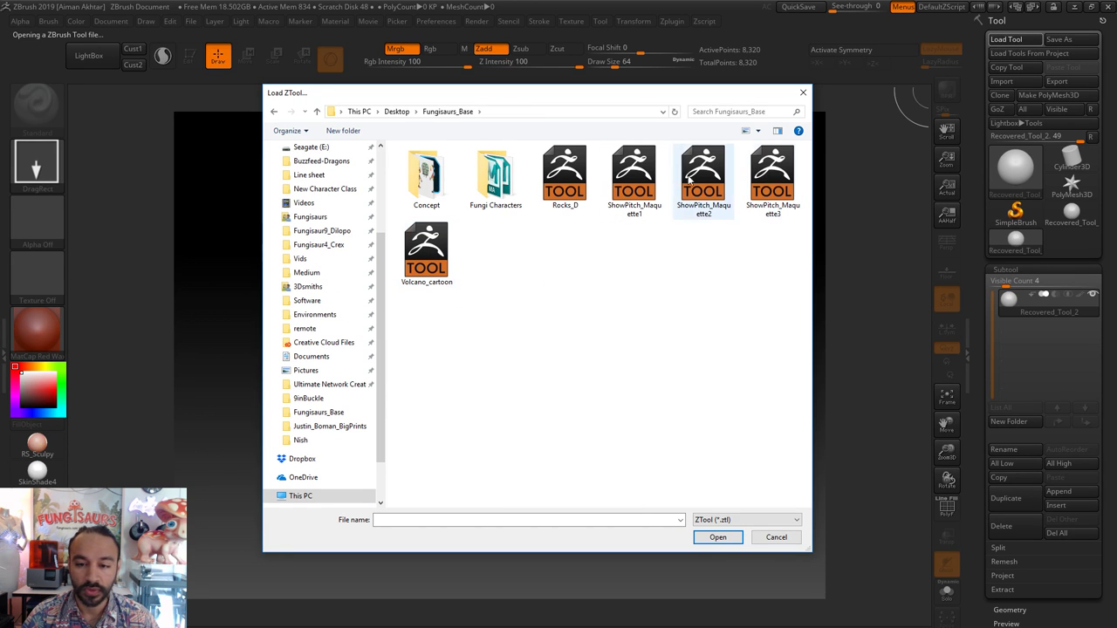
click(716, 183)
click(772, 190)
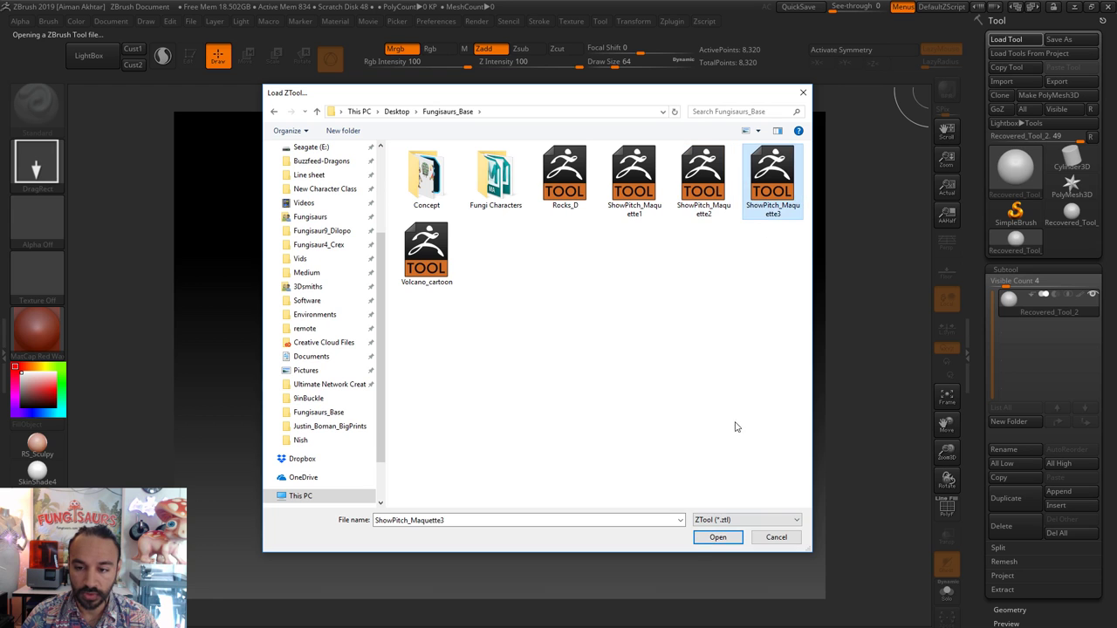
click(718, 537)
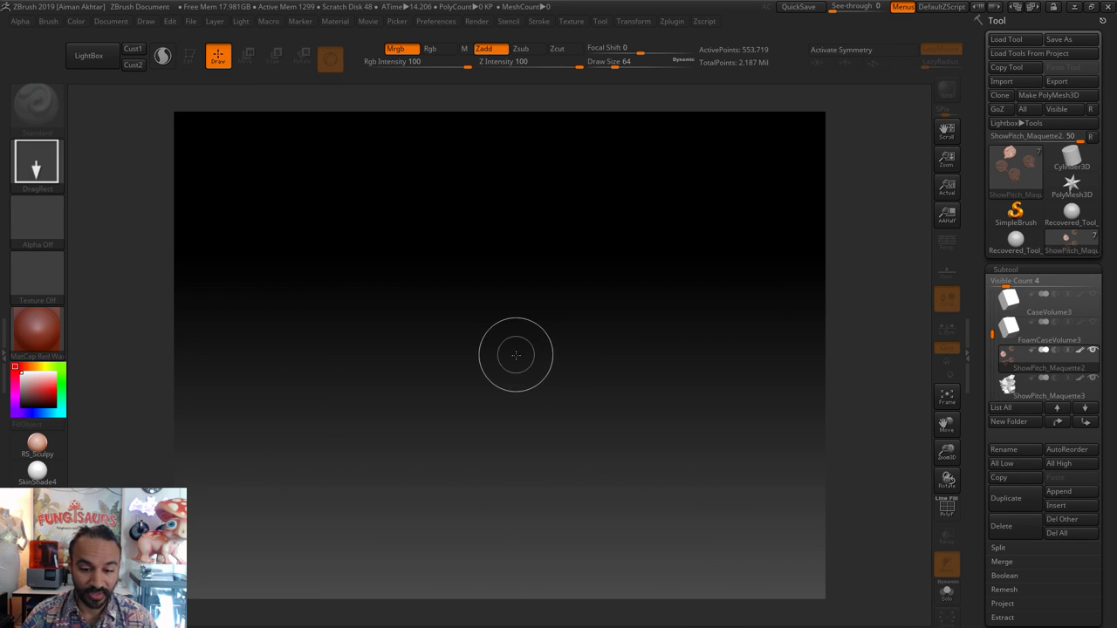
drag(514, 354, 503, 483)
key(t)
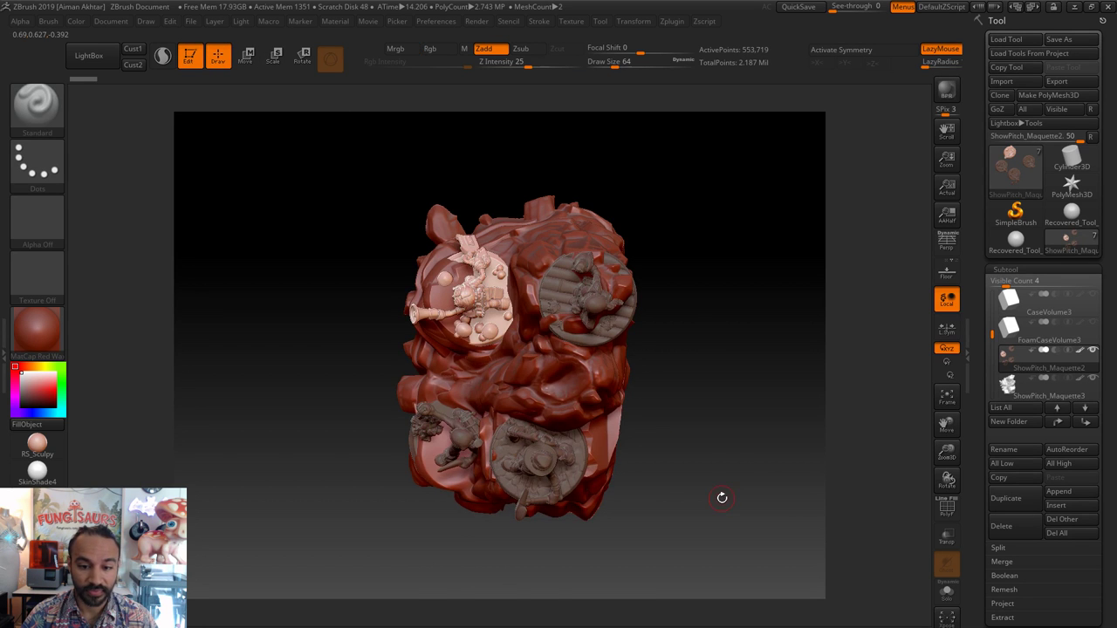
- Turn the maquette to a front view and make the ShowPitch_Maquette3 subtool active
mouse_move(721, 496)
mouse_down()
mouse_move(710, 325)
mouse_move(762, 356)
mouse_move(780, 311)
mouse_move(755, 392)
mouse_up()
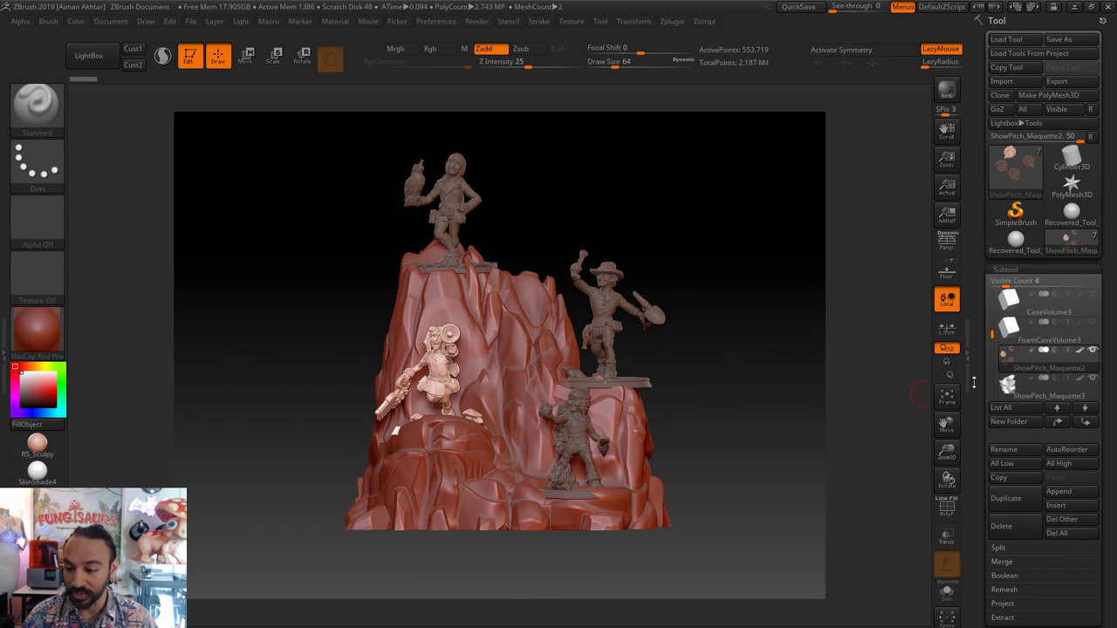
click(1012, 387)
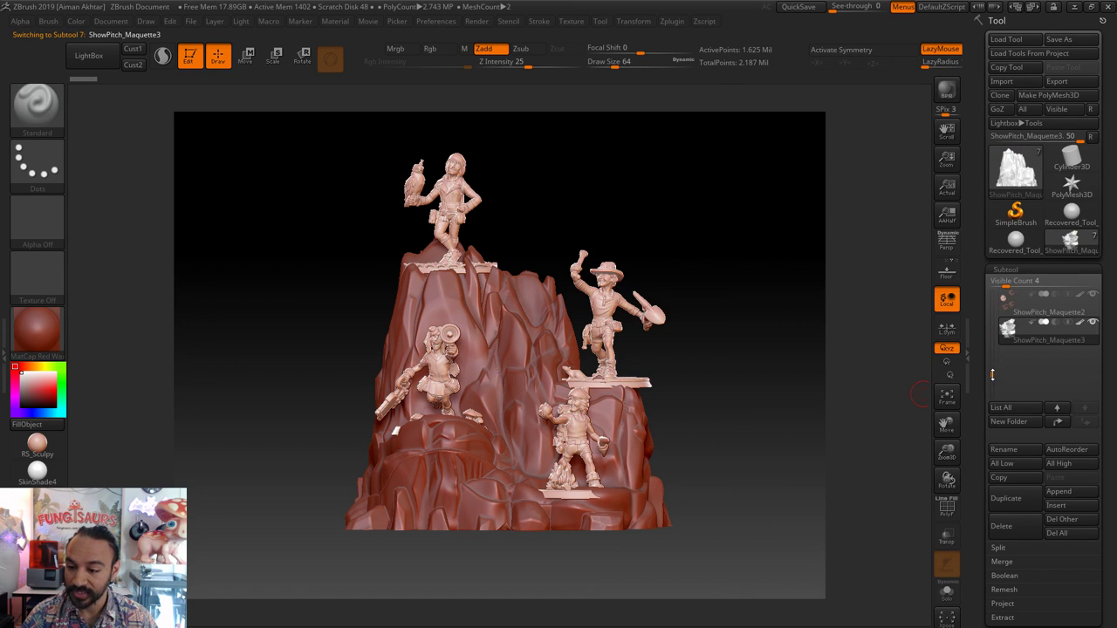
drag(762, 430, 761, 440)
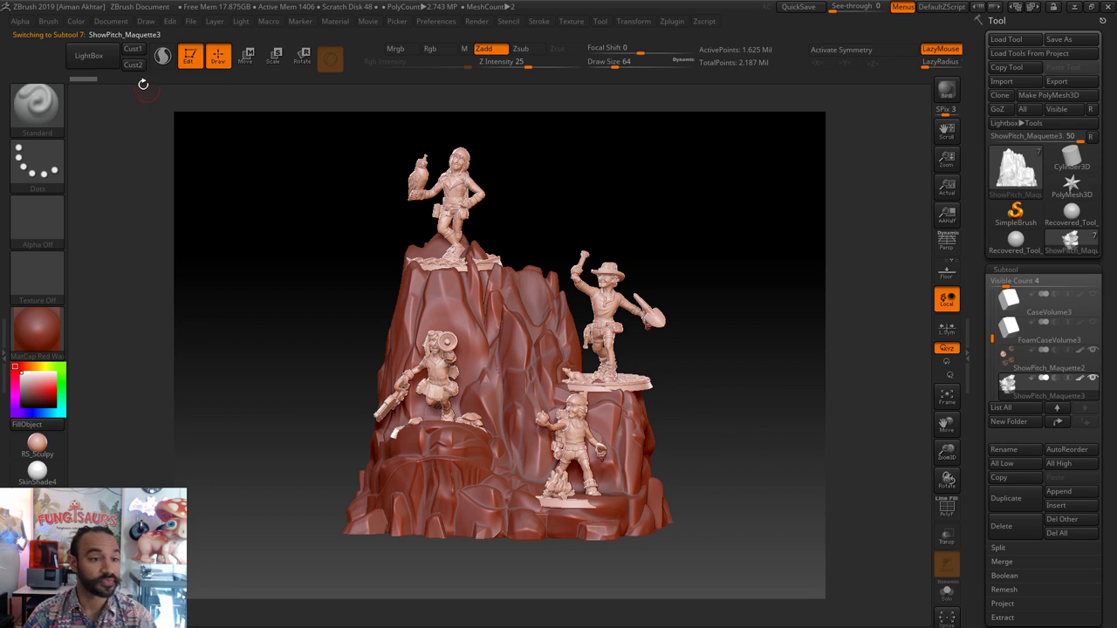
- Open Recovered_Document.ZBR from the QuickSave files without saving changes to the current document
click(92, 55)
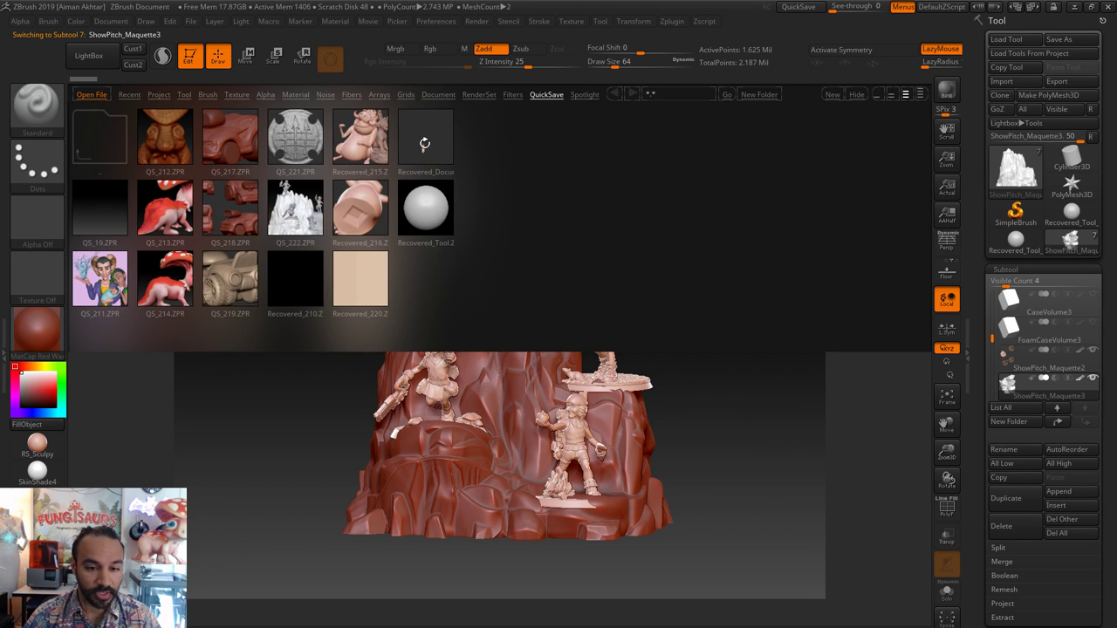
double_click(424, 143)
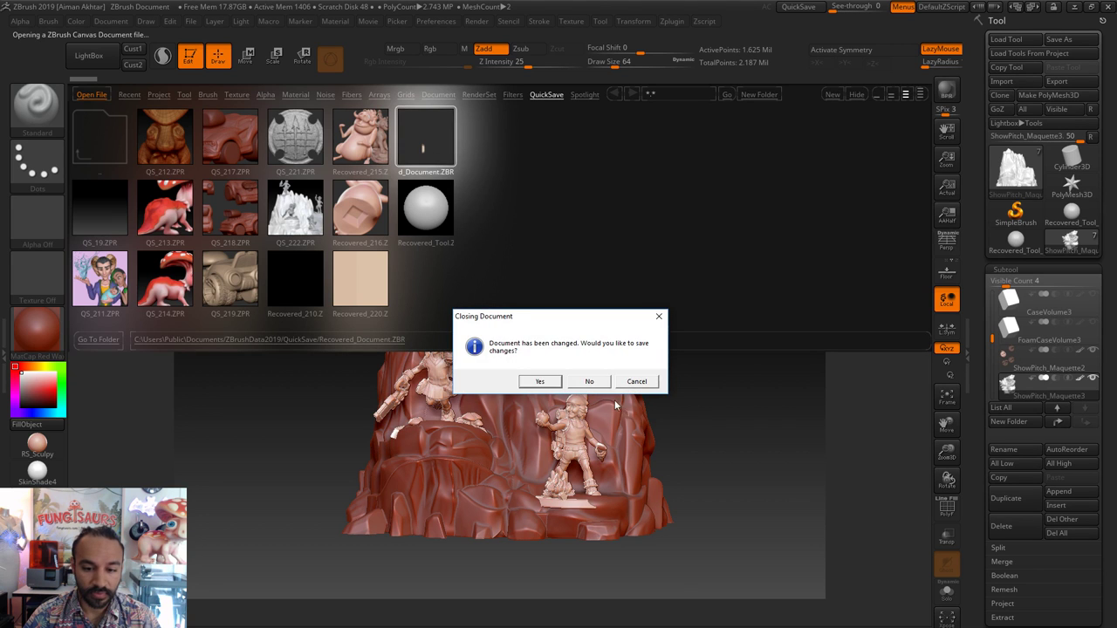
click(590, 381)
- Draw the maquette on the canvas, clear the canvas, redraw the maquette at a larger size and enter Edit mode
click(639, 438)
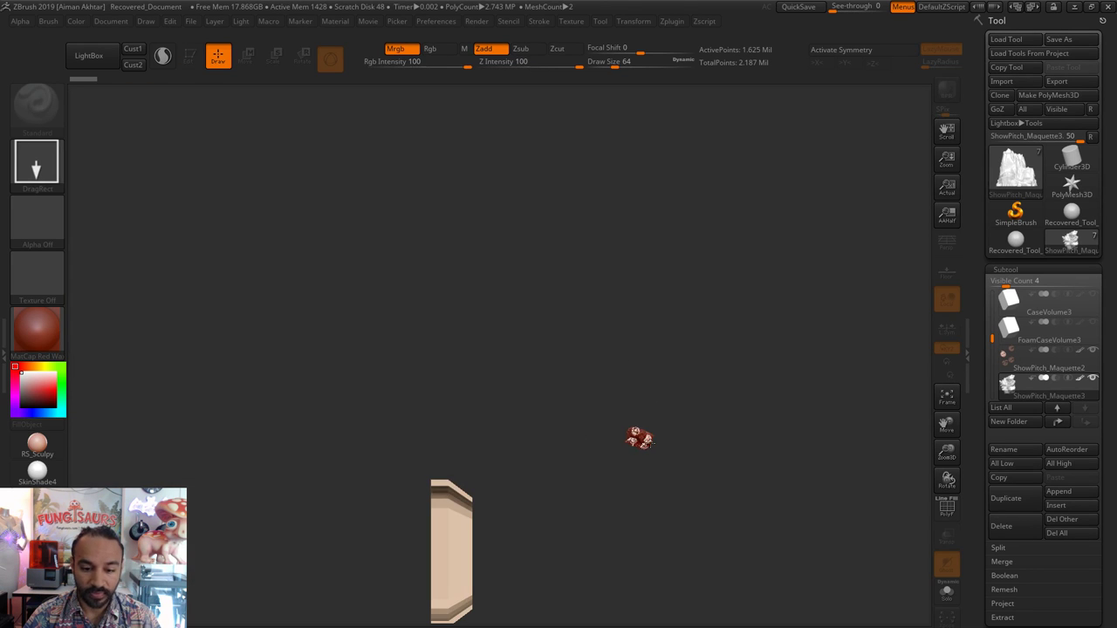
drag(671, 517, 626, 543)
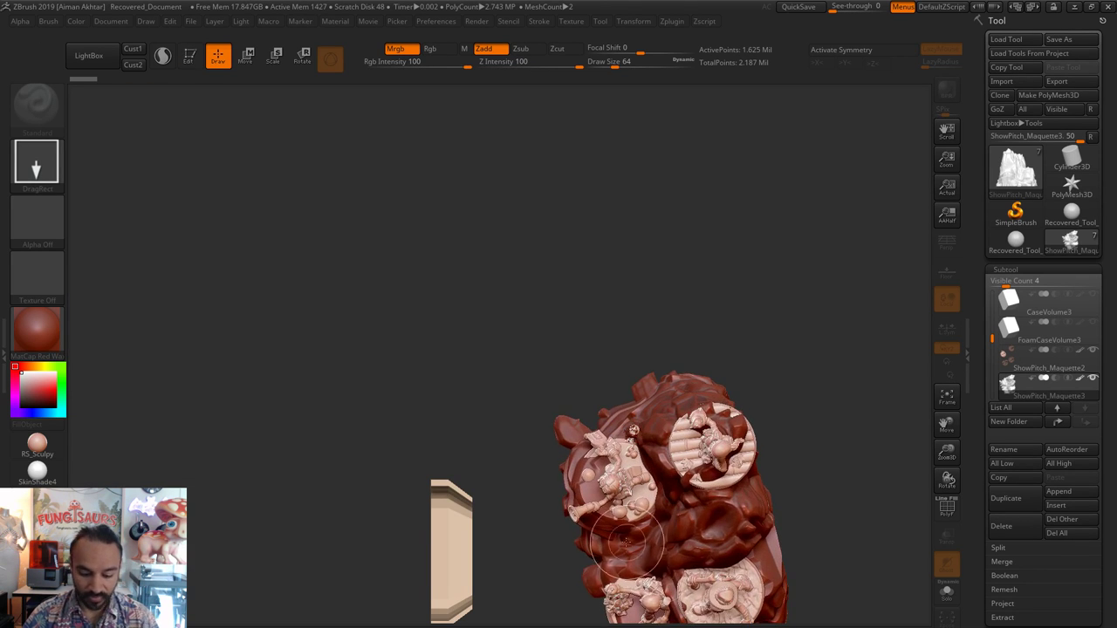
key(ctrl+n)
drag(465, 356, 448, 389)
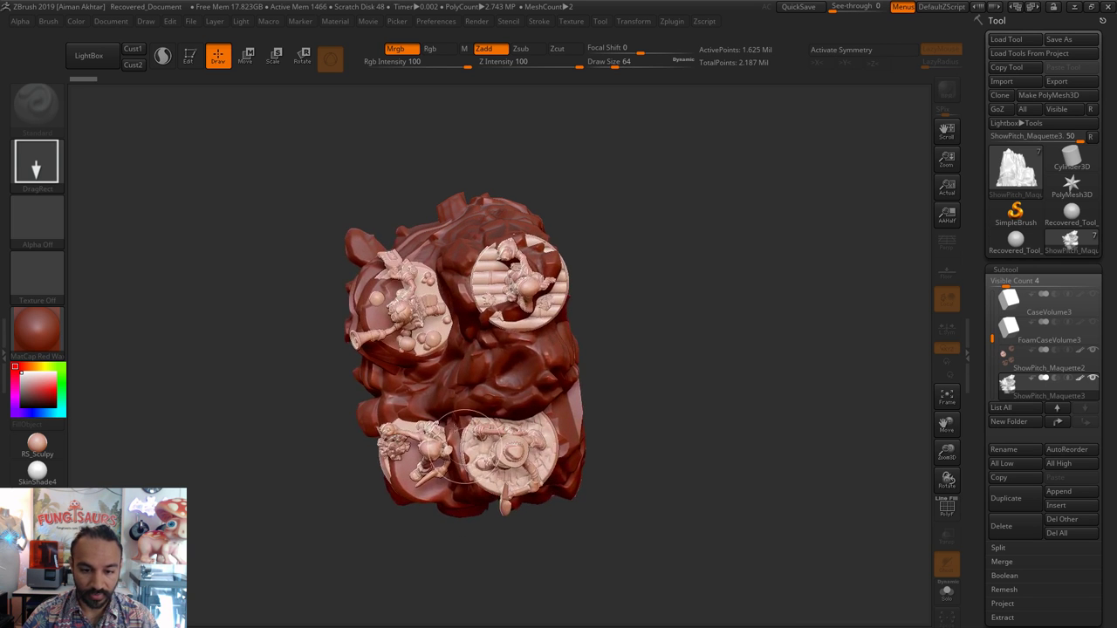
click(189, 63)
- Apply the RS_Sculpy material to the maquette in a front view
drag(758, 373, 810, 404)
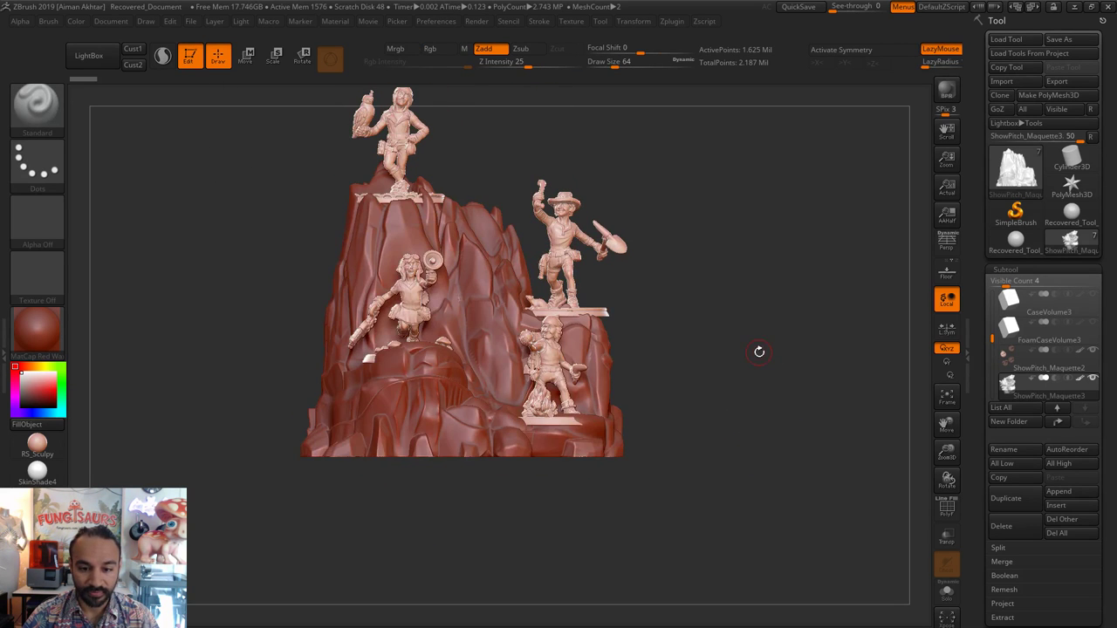
drag(758, 352, 714, 384)
mouse_move(714, 383)
alt+mouse_down()
mouse_move(724, 439)
mouse_move(710, 463)
mouse_move(730, 444)
alt+mouse_up()
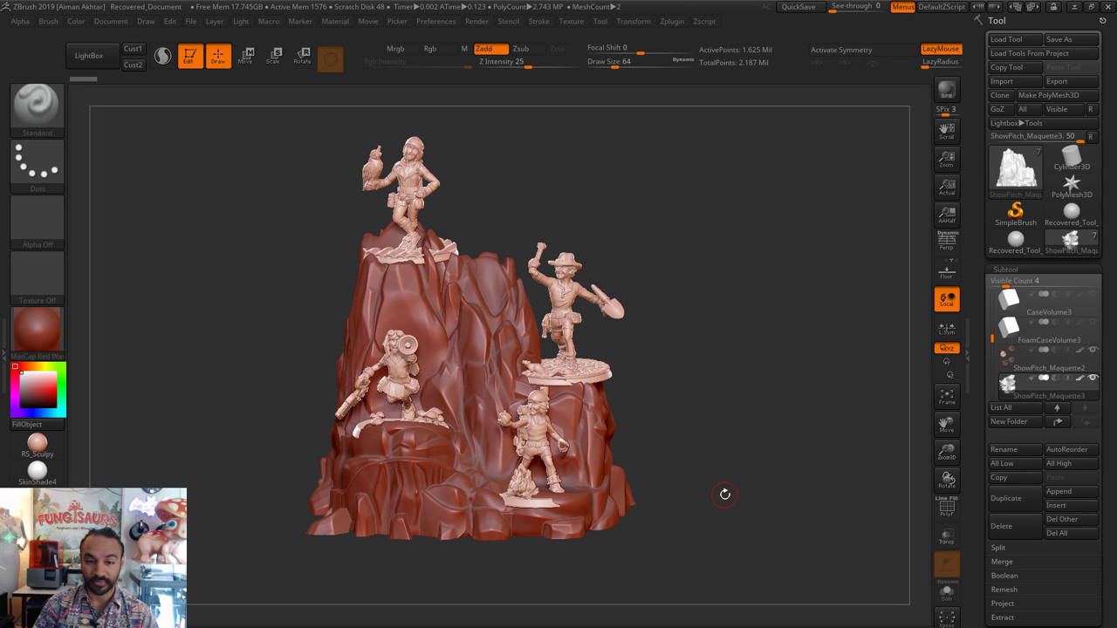
click(36, 443)
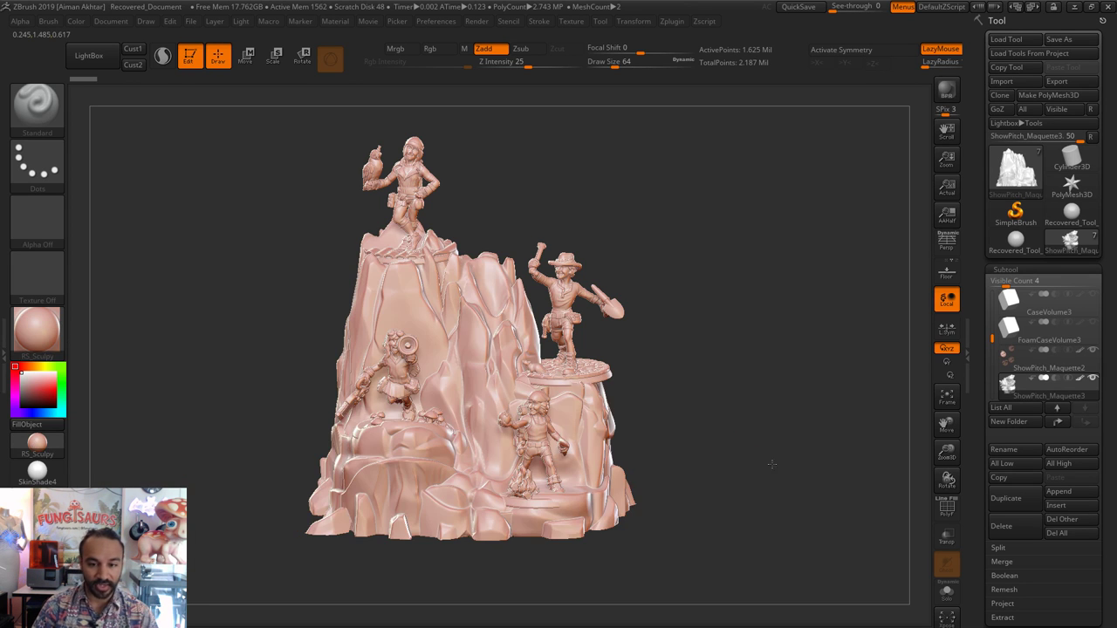
mouse_move(771, 464)
mouse_down()
mouse_move(779, 478)
mouse_move(759, 508)
mouse_move(785, 505)
mouse_move(750, 497)
mouse_up()
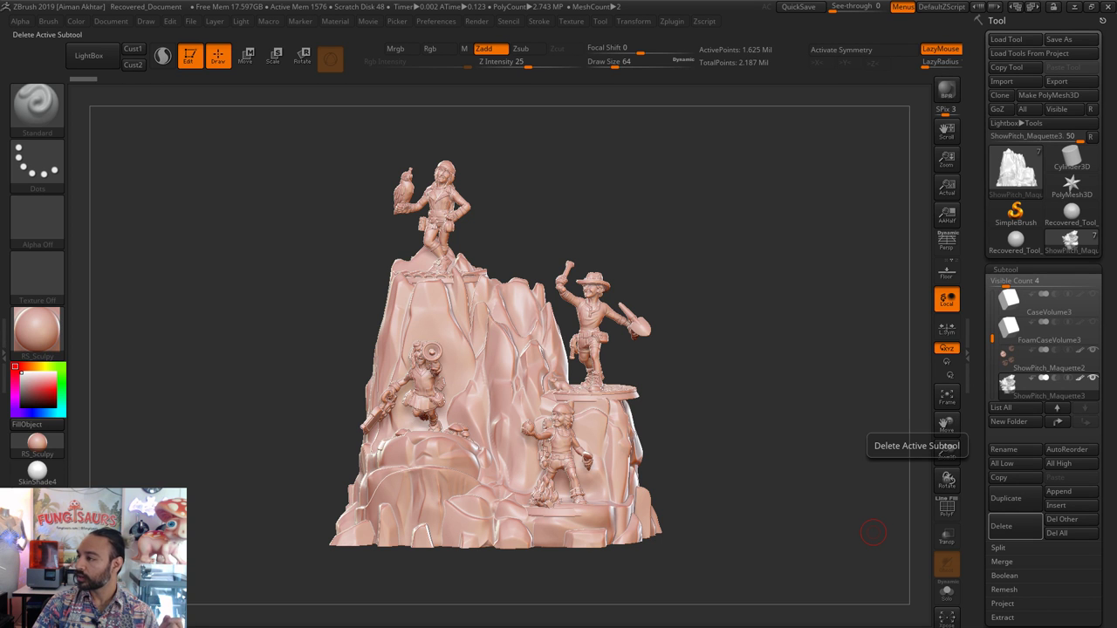
- Switch to the Chrome browser and look through the presenter's schedule, biography and featured episodes on the Pixologic ZBrushLIVE page
key(alt+Tab)
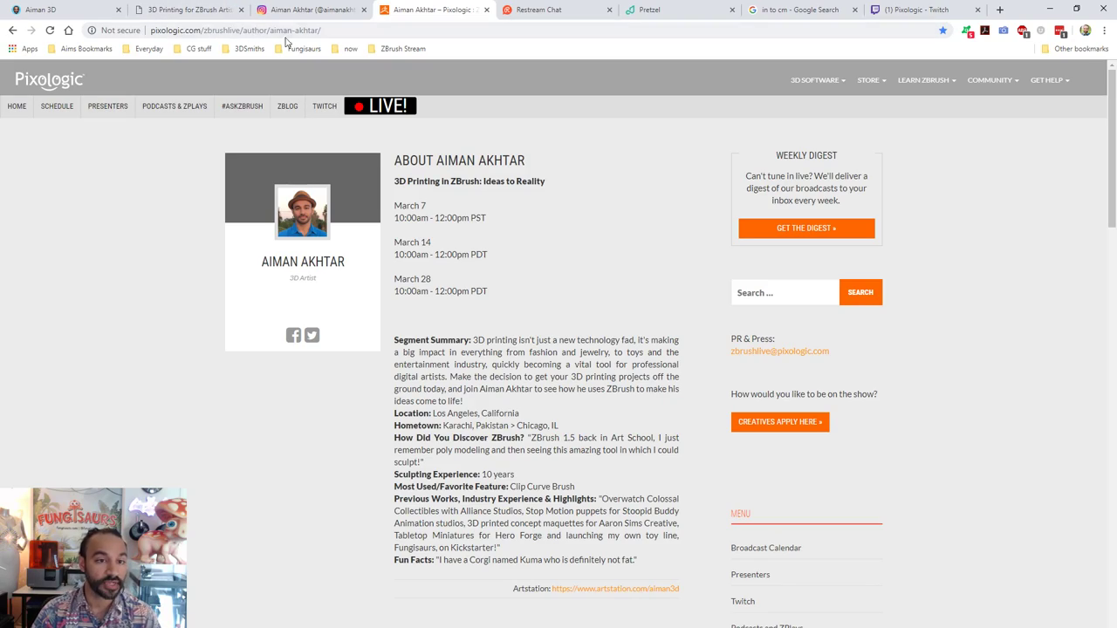
scroll(611, 331, down, 15)
scroll(478, 285, up, 2)
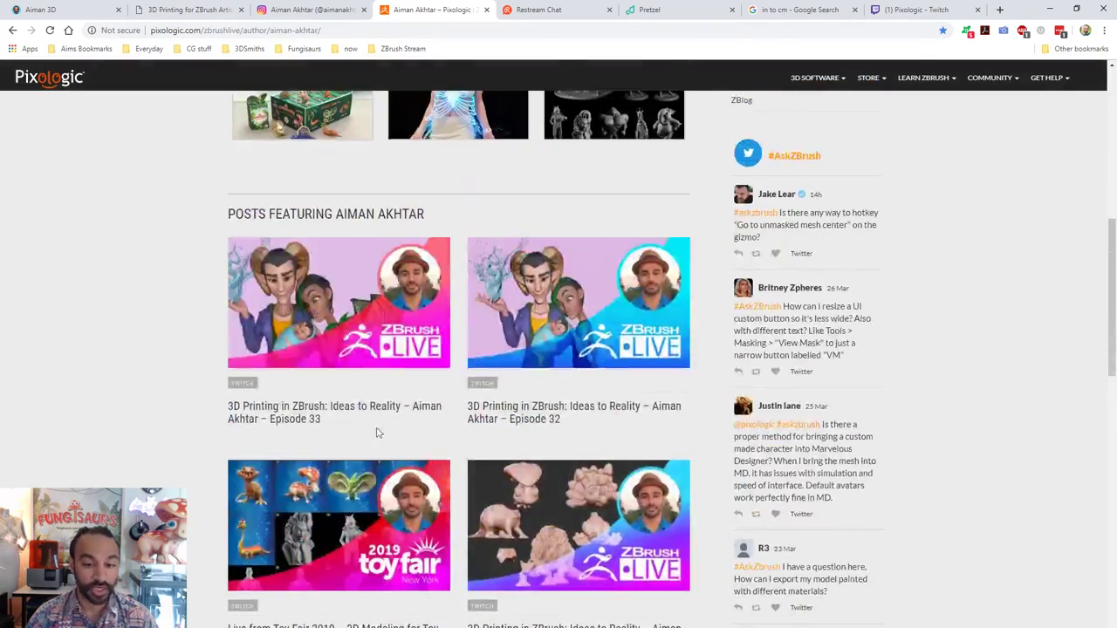
scroll(379, 429, down, 6)
scroll(705, 424, up, 1)
scroll(724, 493, up, 8)
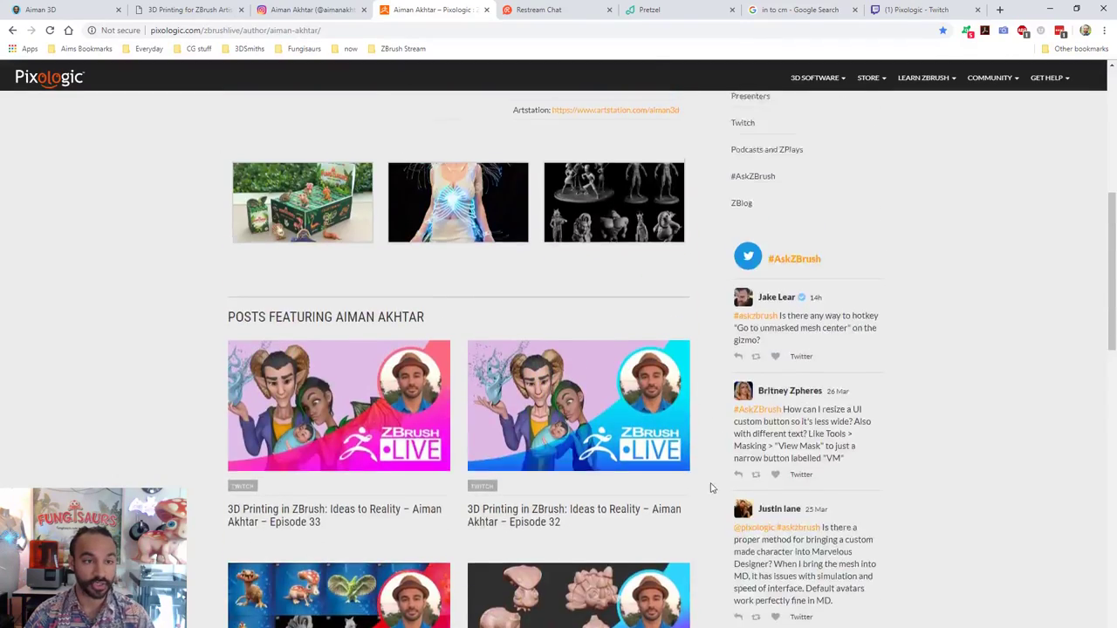
- View the artist's Instagram profile and personal portfolio website
click(310, 9)
scroll(617, 322, up, 3)
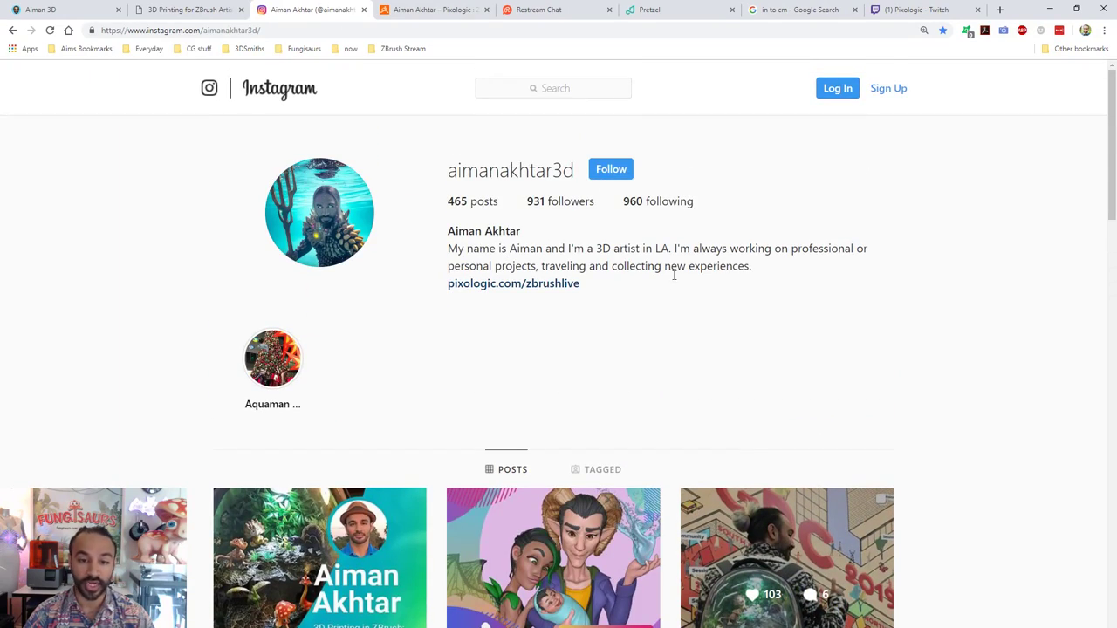
scroll(707, 310, down, 1)
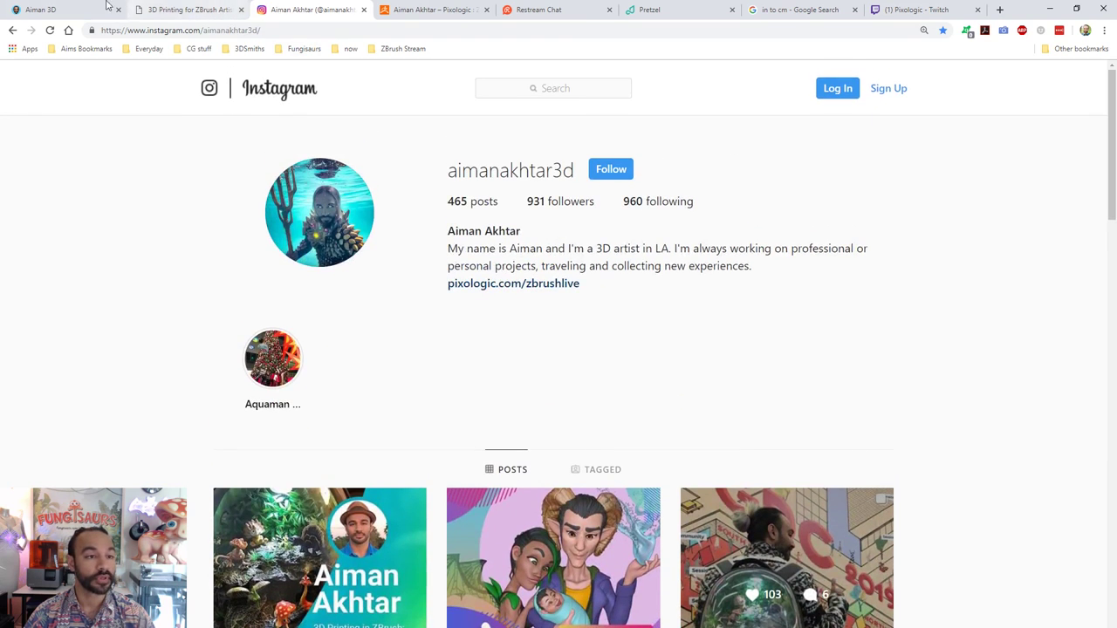
click(85, 8)
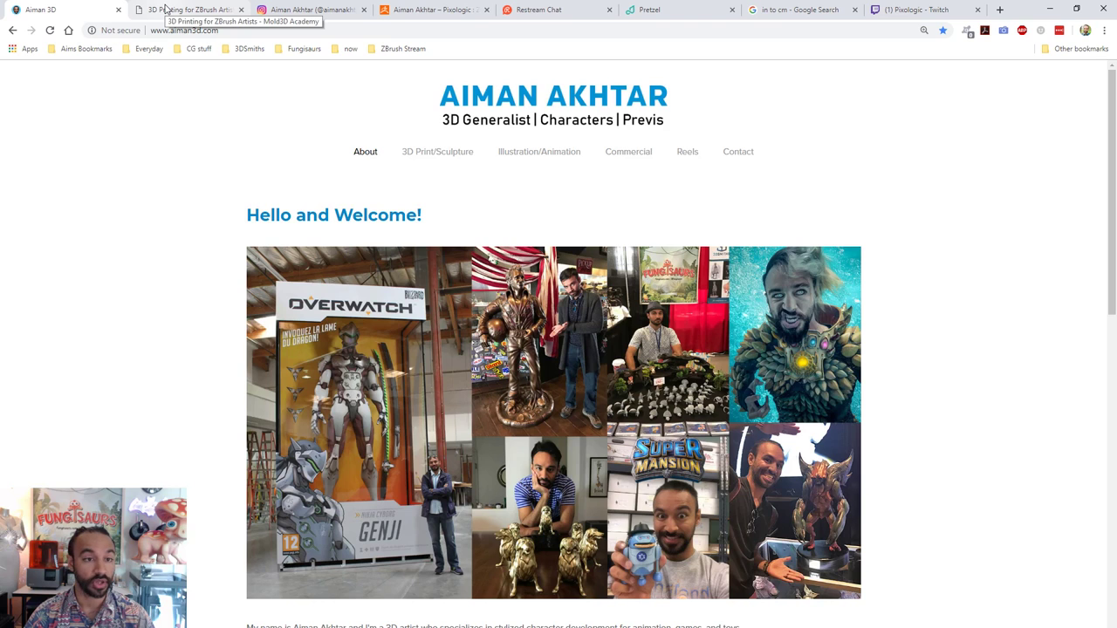
- Review the Mold3D Academy course page for 3D Printing for ZBrush Artists, including its pricing, learning goals and lesson plan
drag(164, 9, 297, 10)
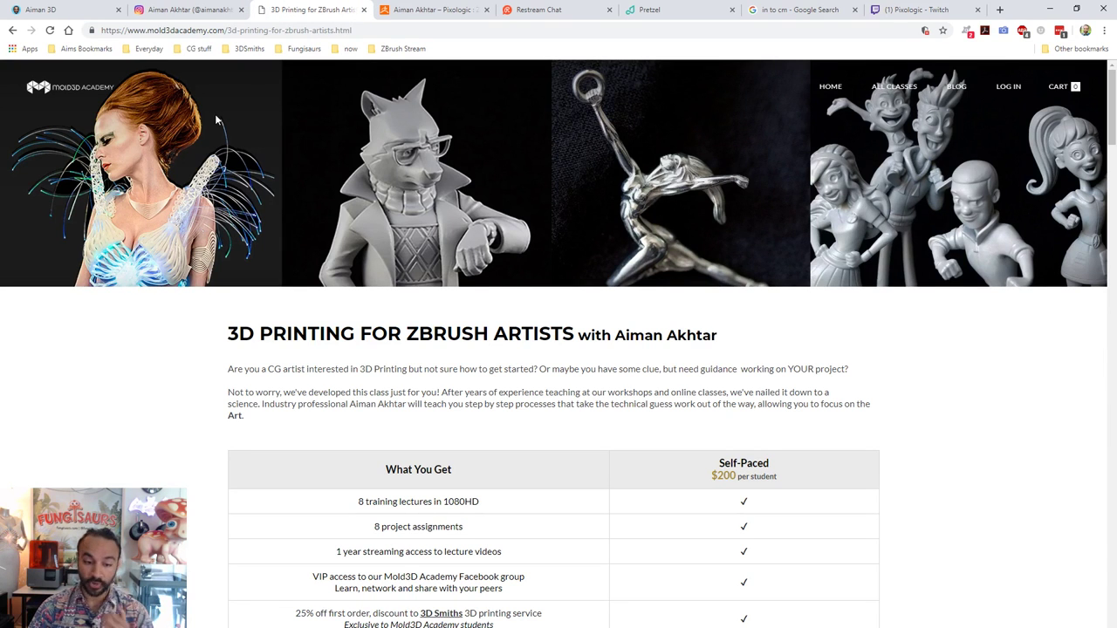
drag(342, 345, 573, 340)
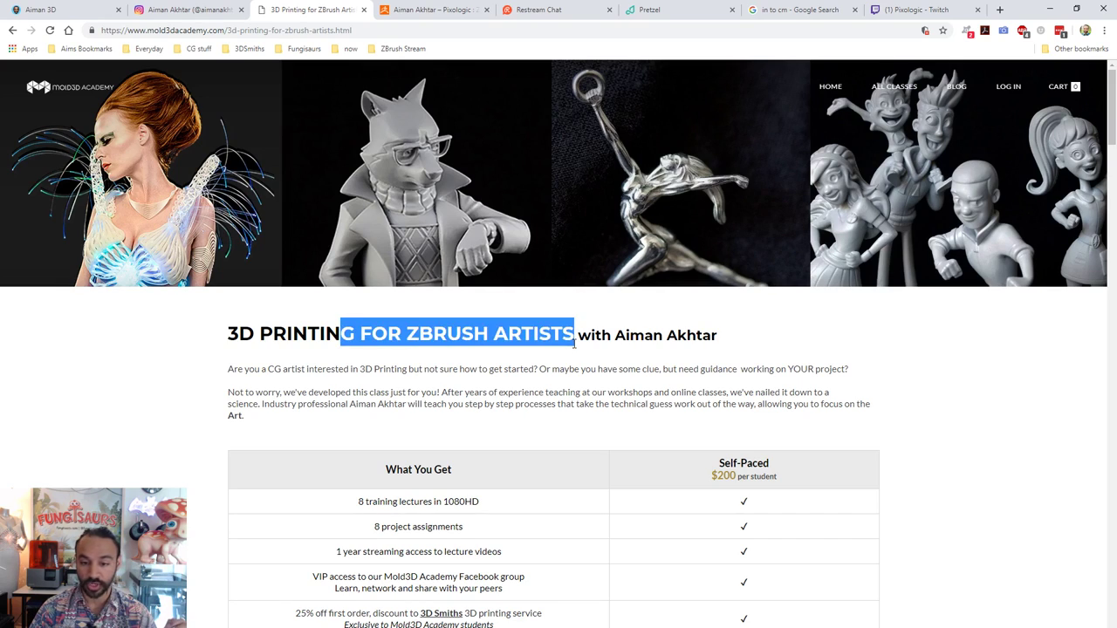
click(635, 343)
scroll(605, 328, down, 3)
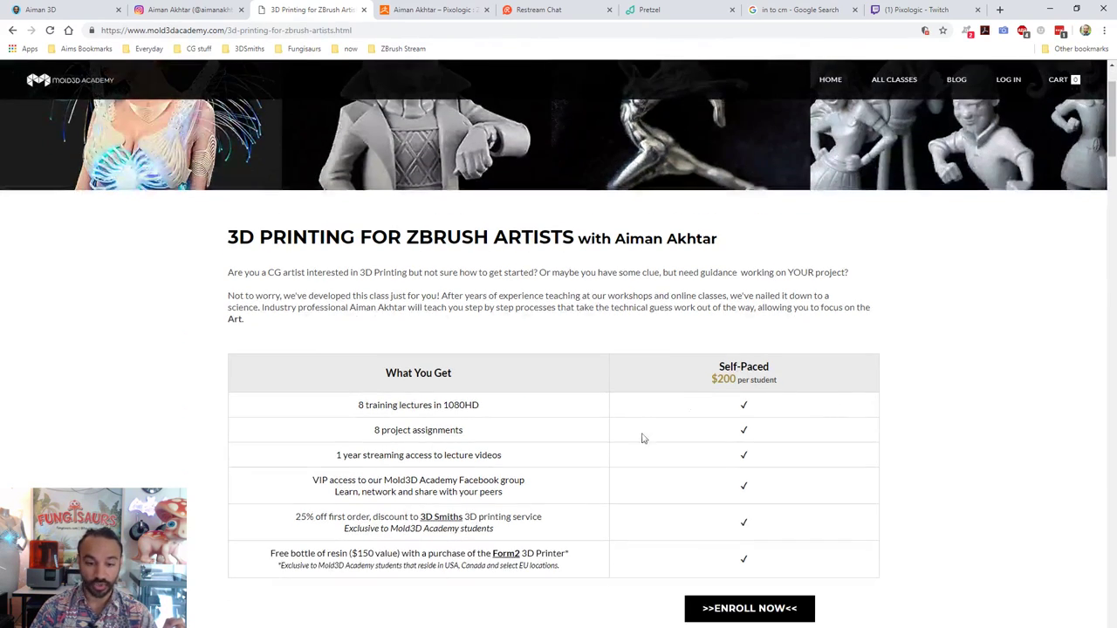
scroll(395, 313, down, 7)
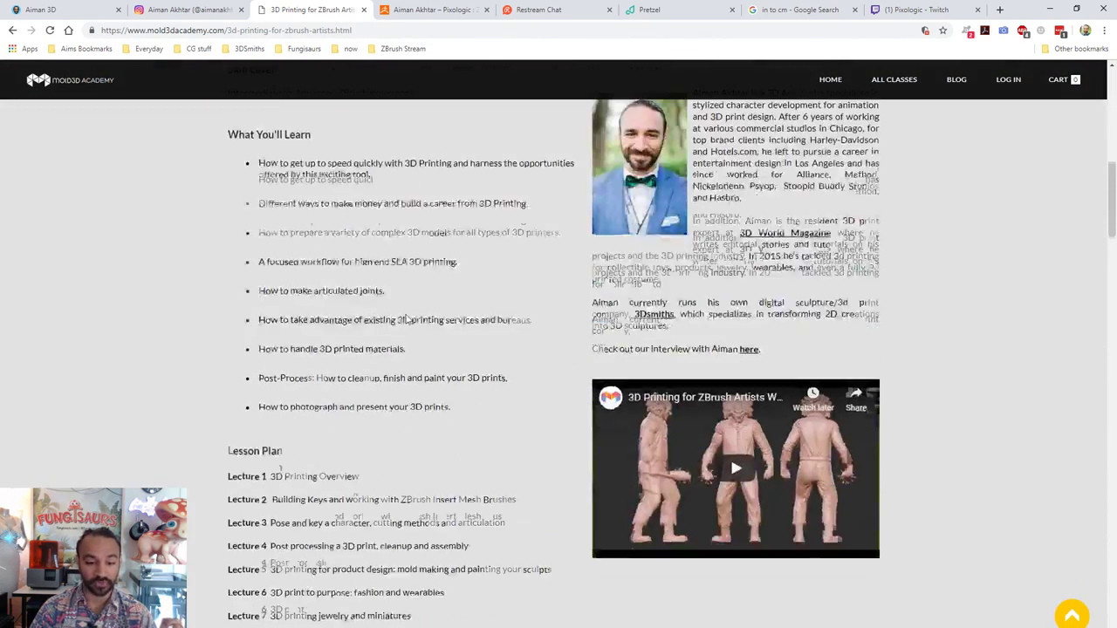
scroll(406, 315, down, 3)
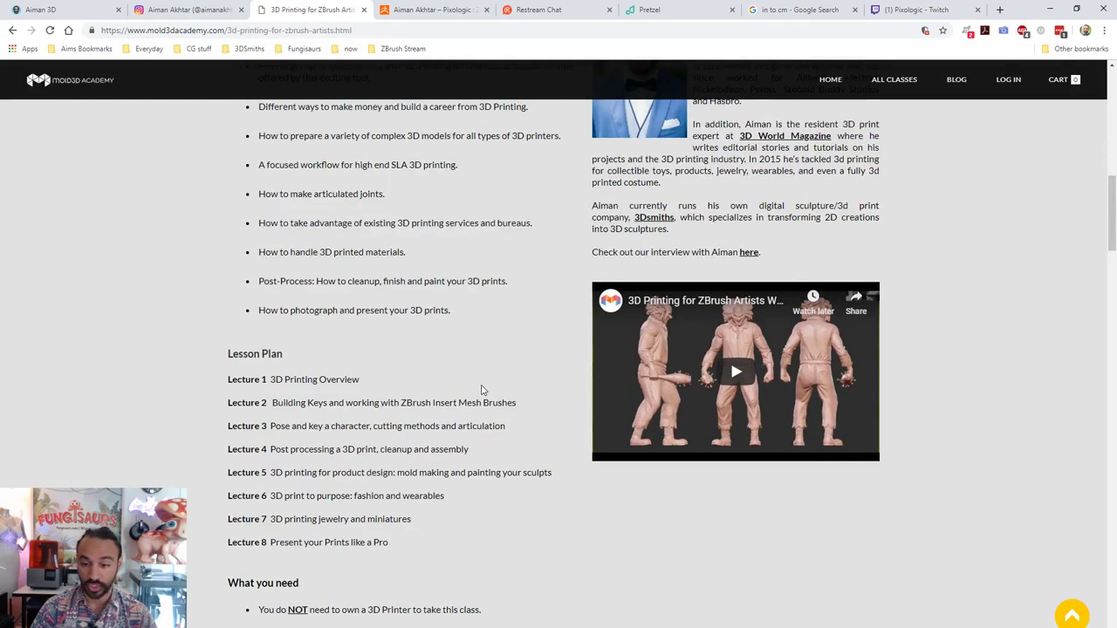
scroll(481, 390, up, 12)
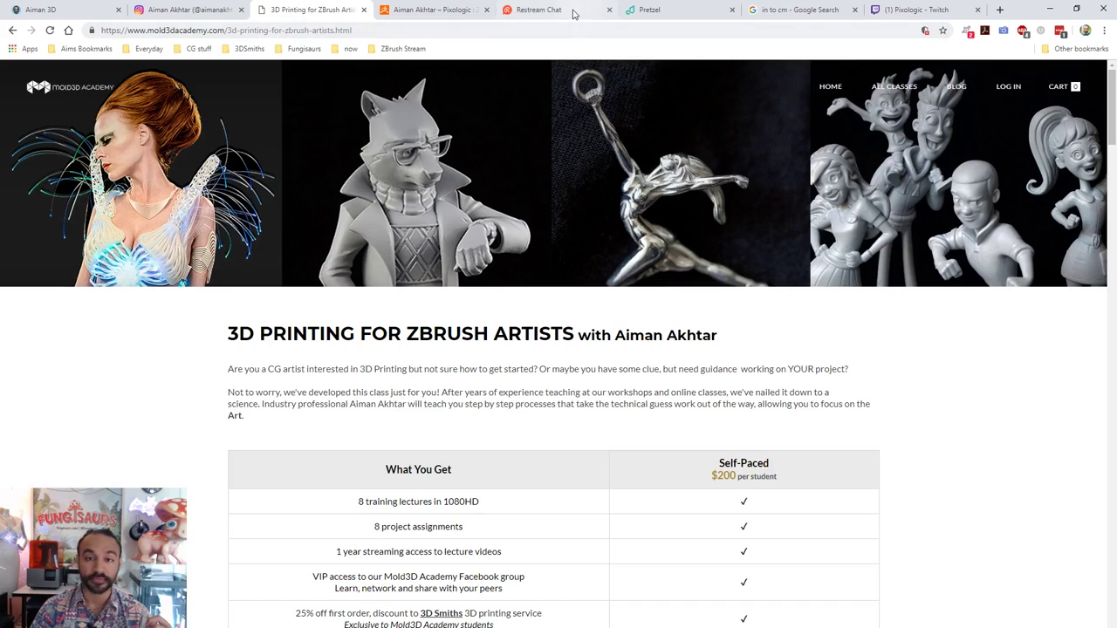
- Open the Restream Chat page to read the viewers' messages
click(532, 7)
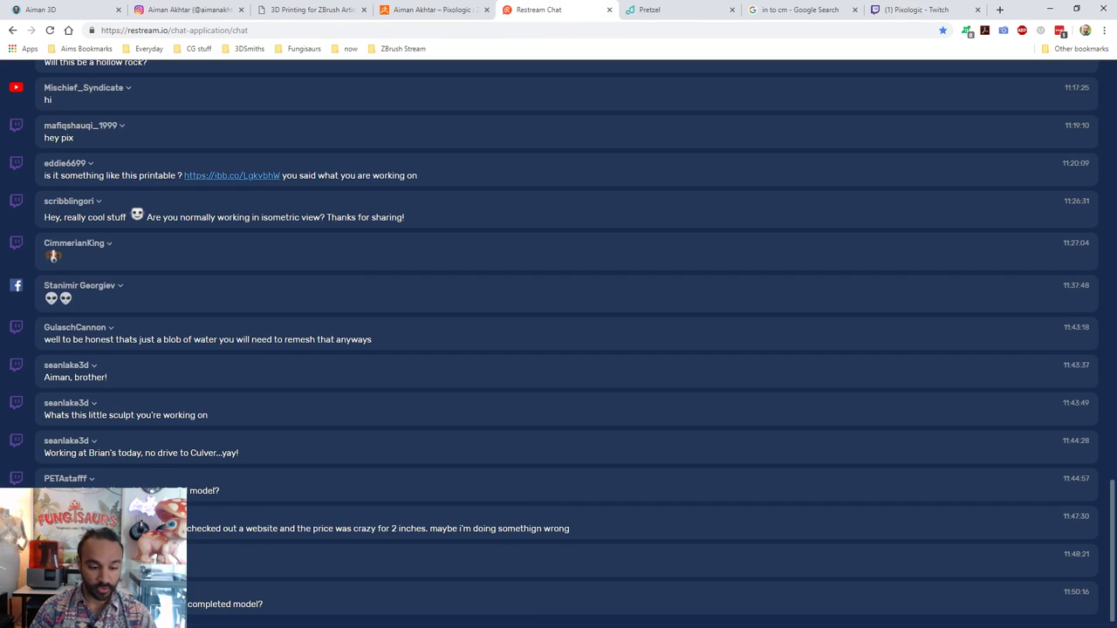